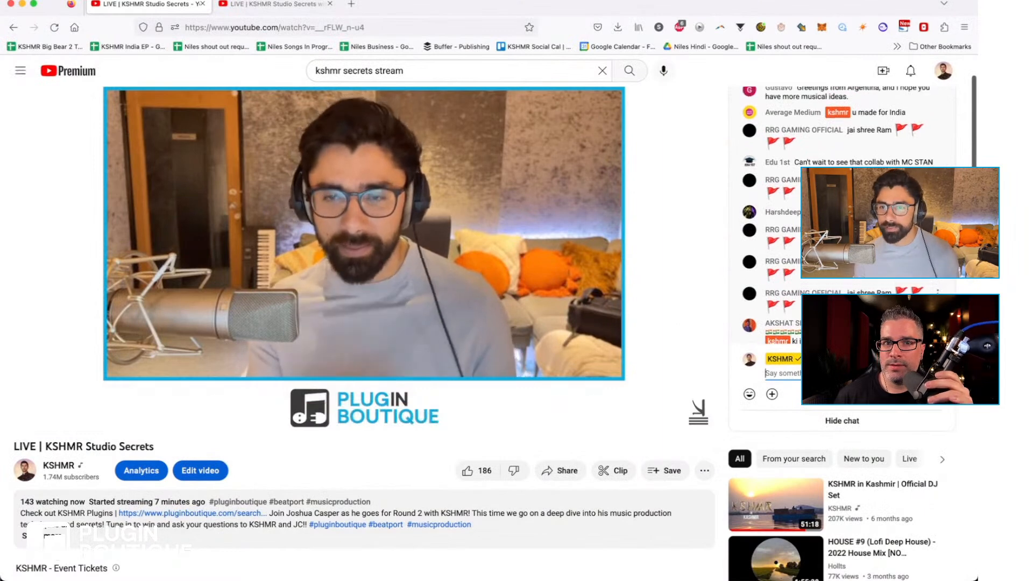
# Step: Read back through the earlier live chat messages of the KSHMR stream
pyautogui.scroll(4, 768, 306)
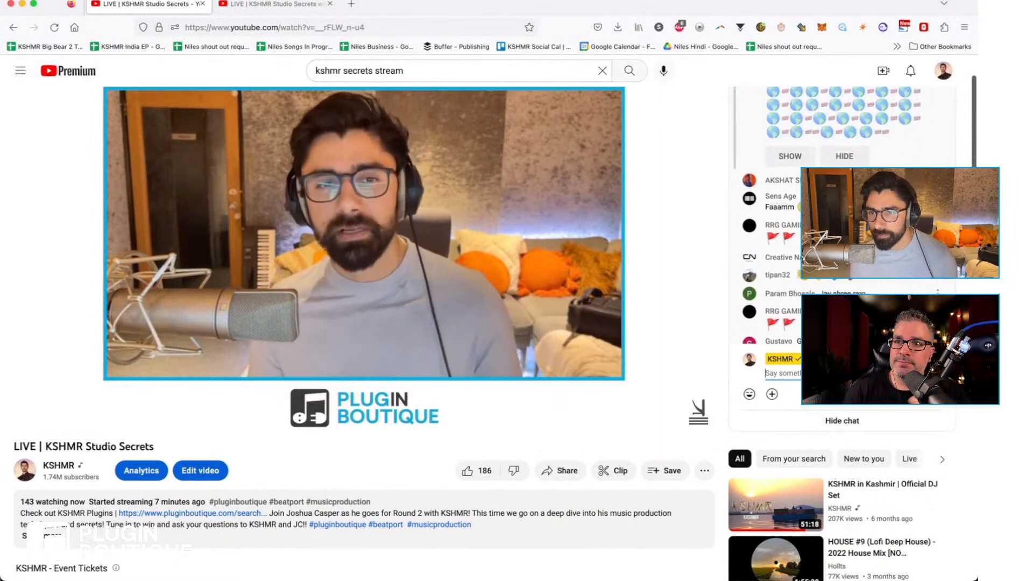
pyautogui.scroll(1, 770, 215)
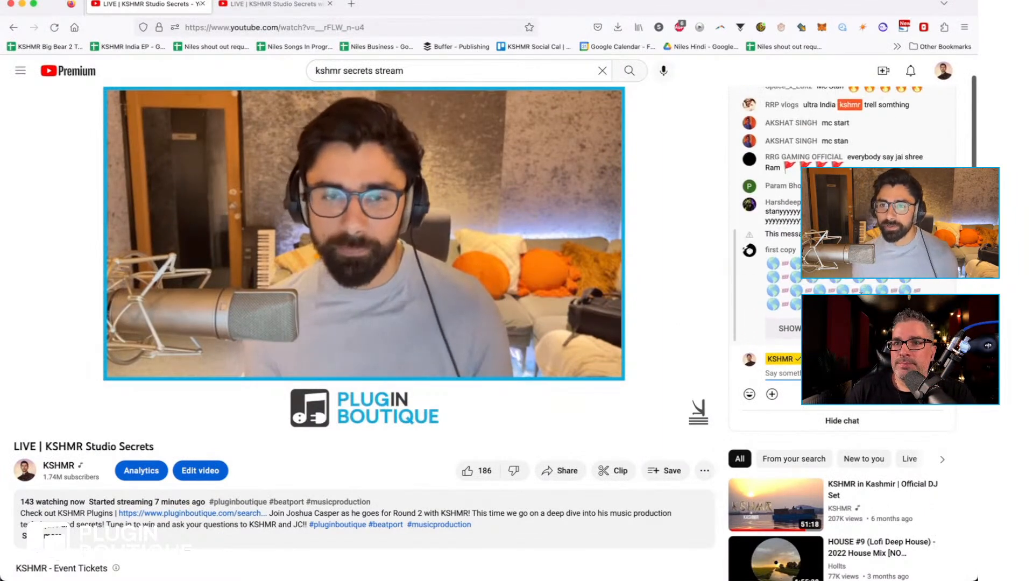
pyautogui.scroll(3, 769, 215)
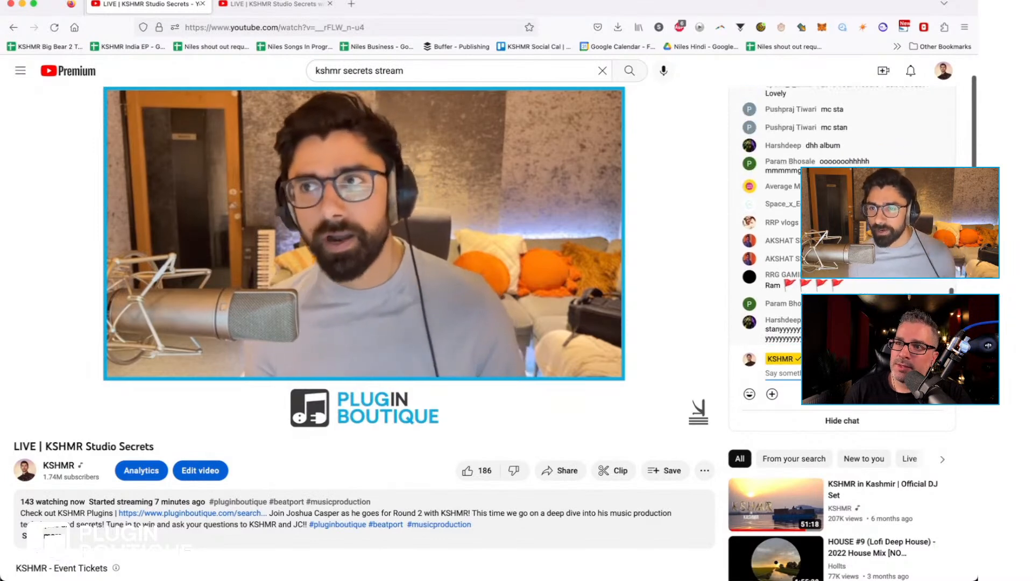
pyautogui.scroll(1, 769, 215)
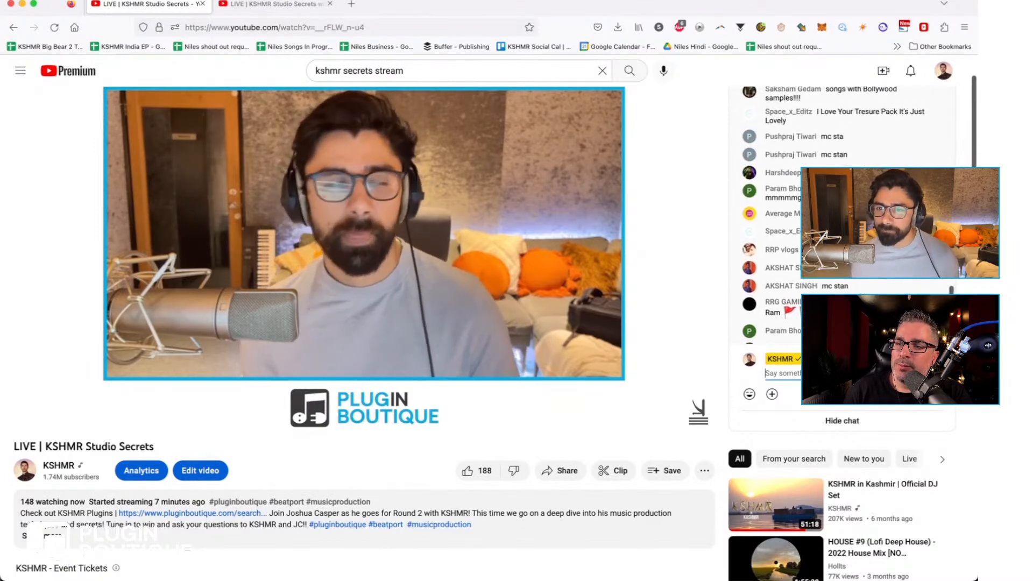
pyautogui.scroll(1, 851, 281)
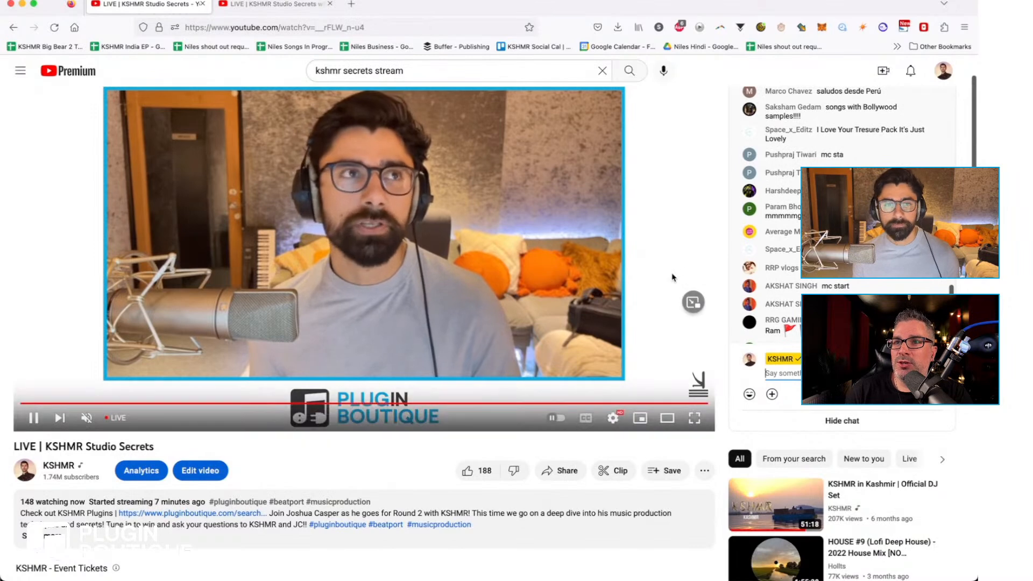
# Step: Select the T-Racks 5 ClassicClipper plug-in in Ableton Live's browser and switch back to Firefox
pyautogui.moveTo(419, 578)
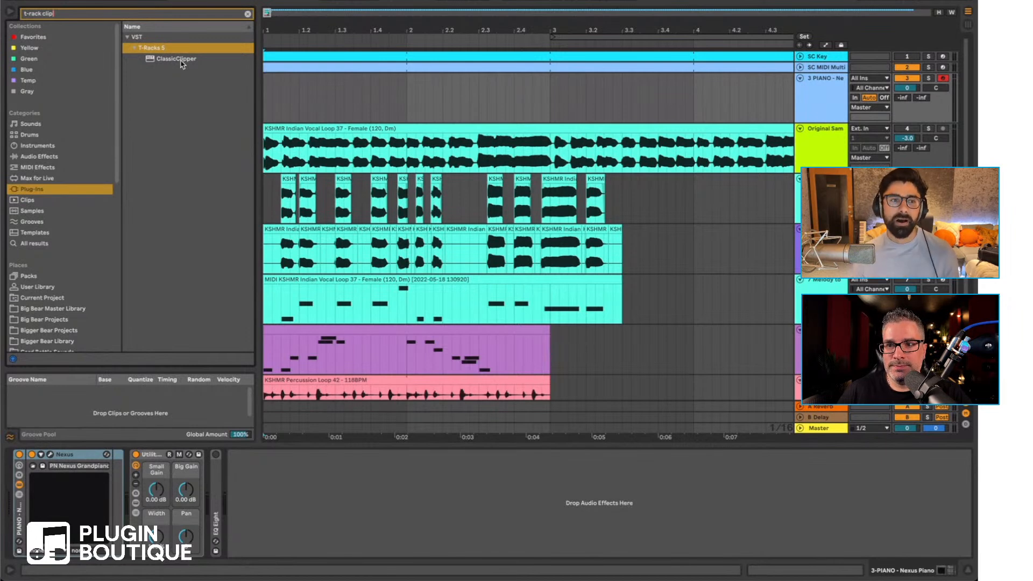
pyautogui.click(177, 59)
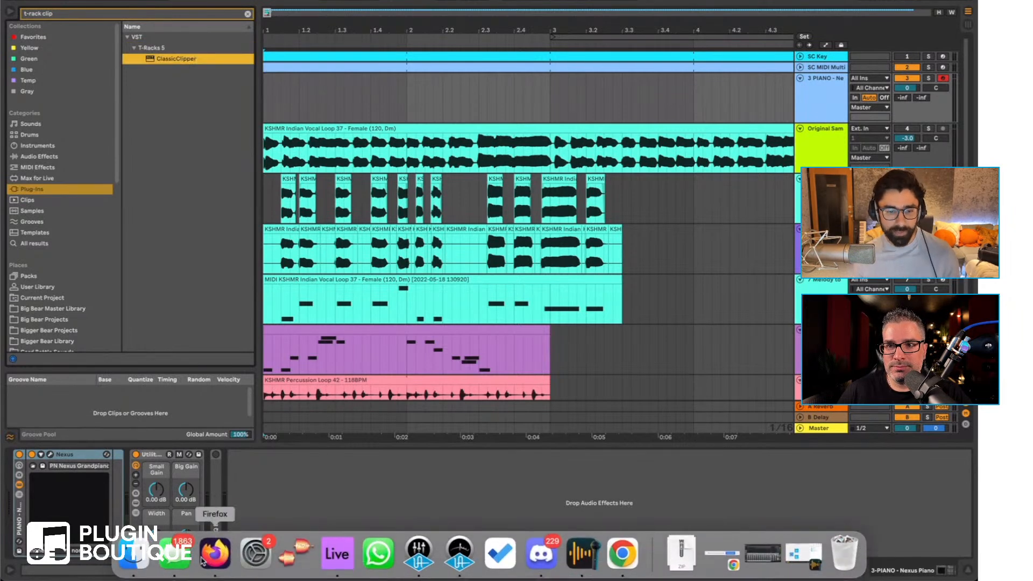
pyautogui.click(215, 554)
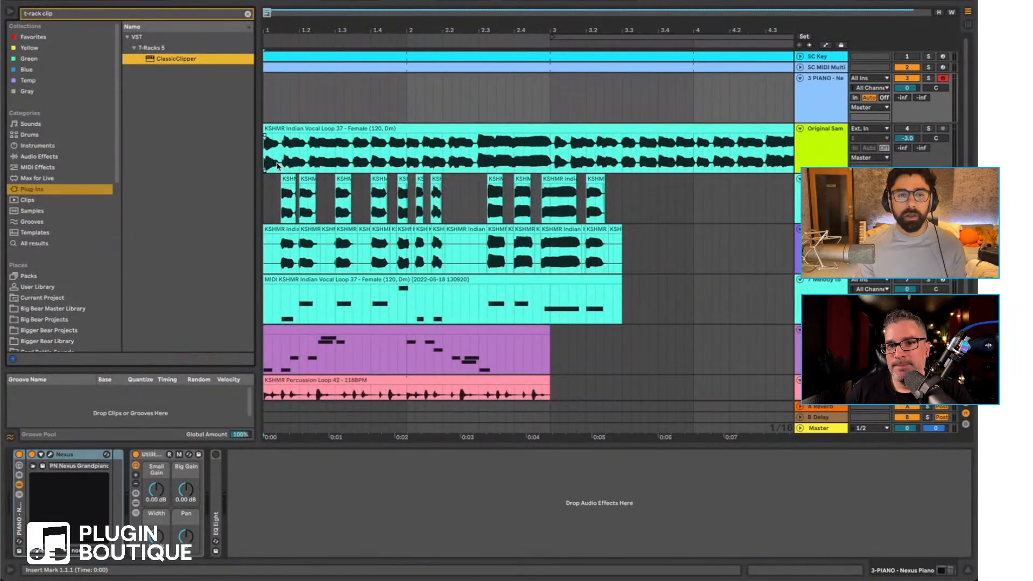
# Step: In Ableton Live, place the insert marker at the start of the Original Sample track, solo that track and narrow the browser
pyautogui.click(267, 154)
pyautogui.moveTo(273, 28); pyautogui.dragTo(482, 60)
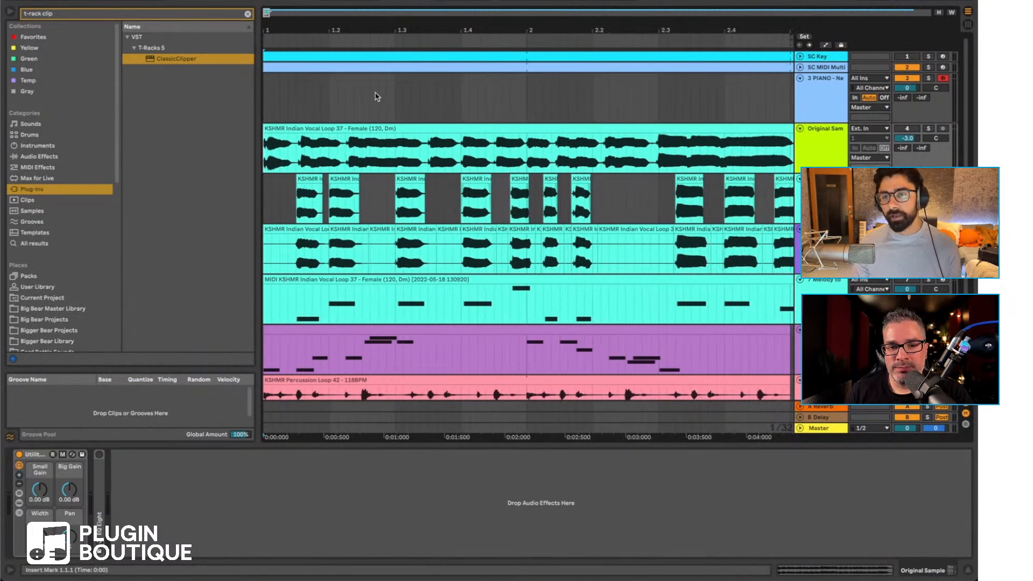
pyautogui.moveTo(256, 82); pyautogui.dragTo(194, 81)
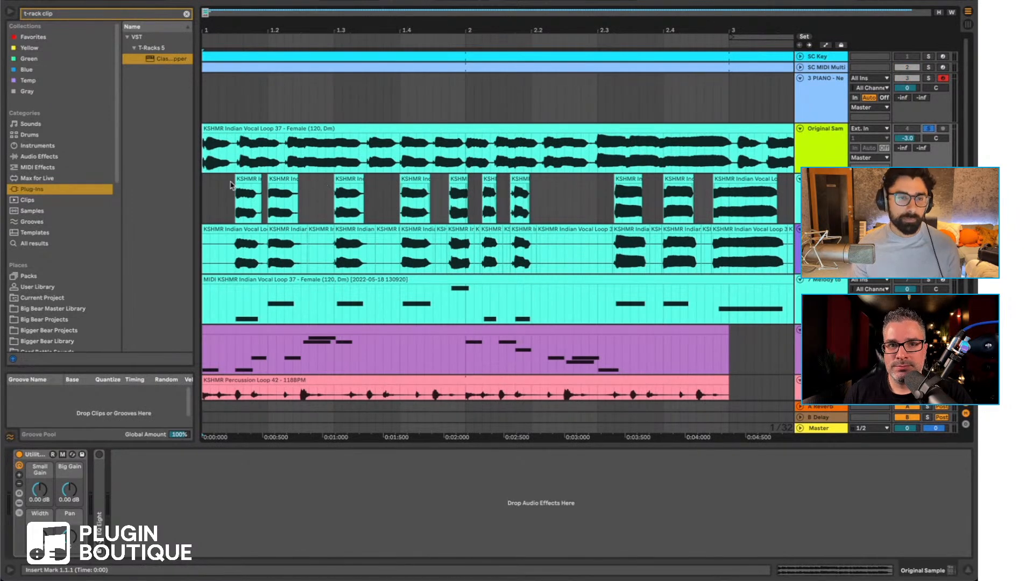
# Step: Open the Vocals folder of Sounds of KSHMR Vol 4 in a widened browser, with the plug-in search cleared
pyautogui.scroll(-10, 46, 295)
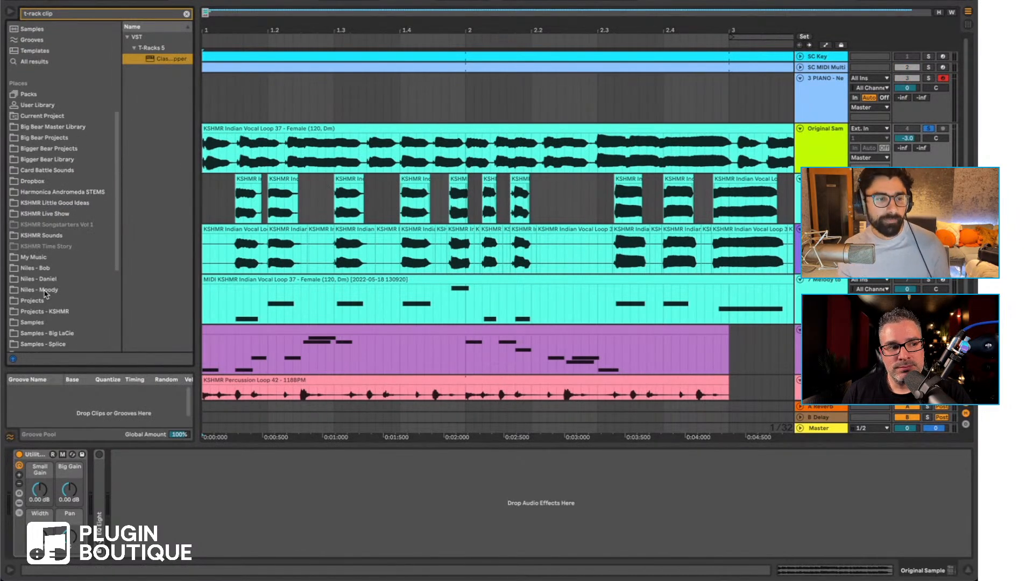
pyautogui.click(53, 255)
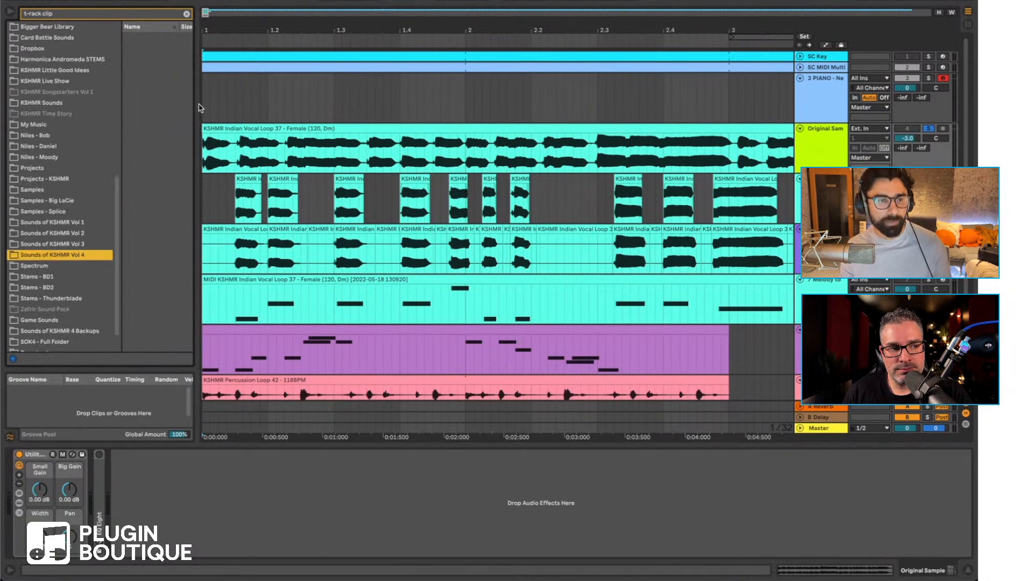
pyautogui.moveTo(199, 108); pyautogui.dragTo(328, 99)
pyautogui.click(320, 14)
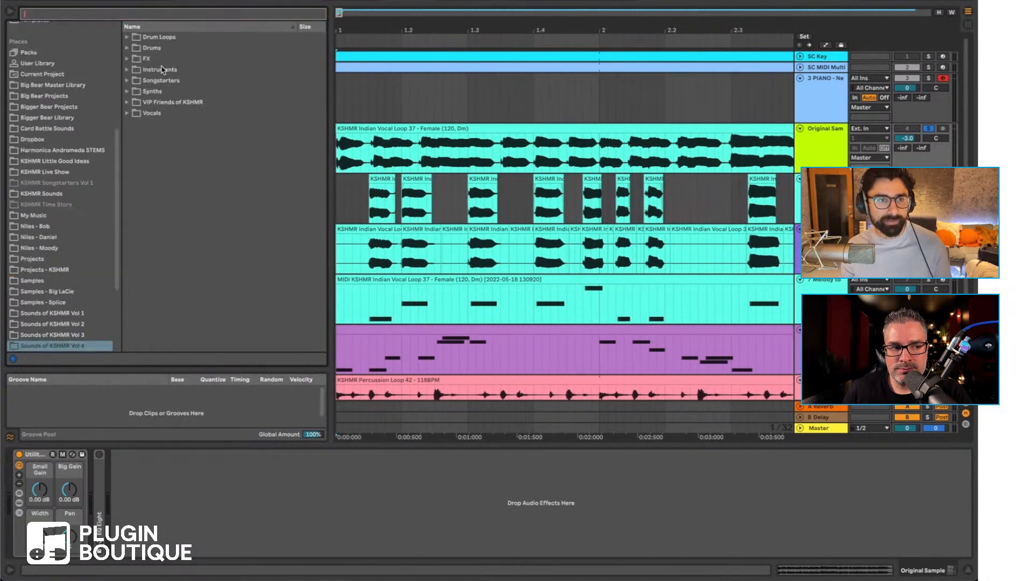
pyautogui.click(160, 114)
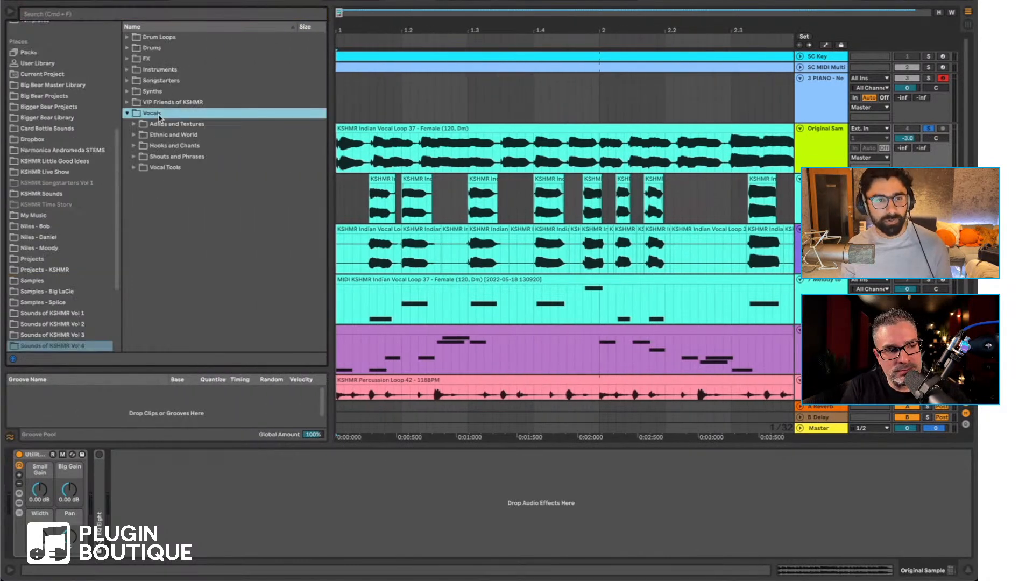
# Step: Show the Vocals folder in Finder, view its folder information and return to Ableton Live
pyautogui.rightClick(159, 116)
pyautogui.click(208, 153)
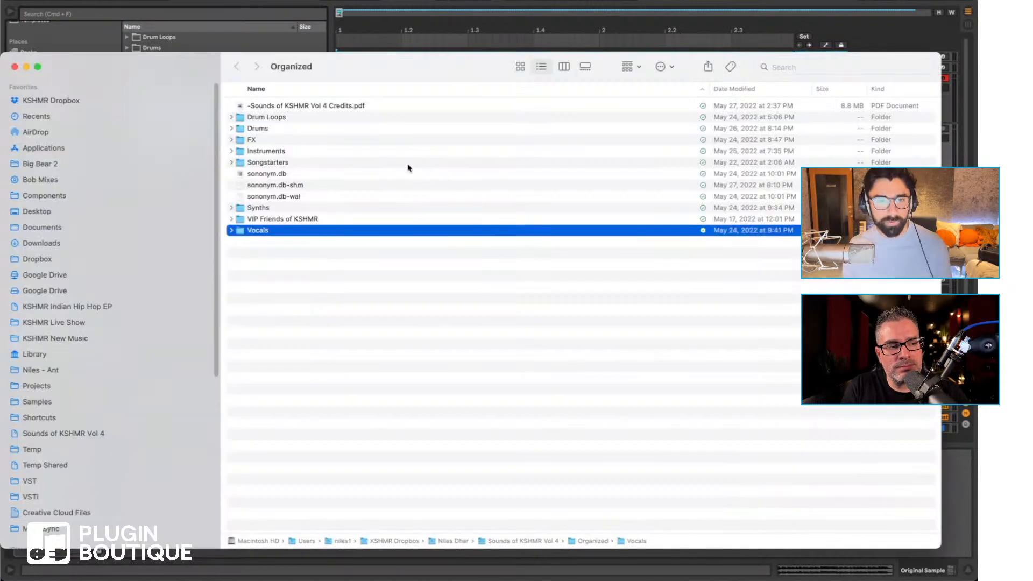
pyautogui.press('super+i')
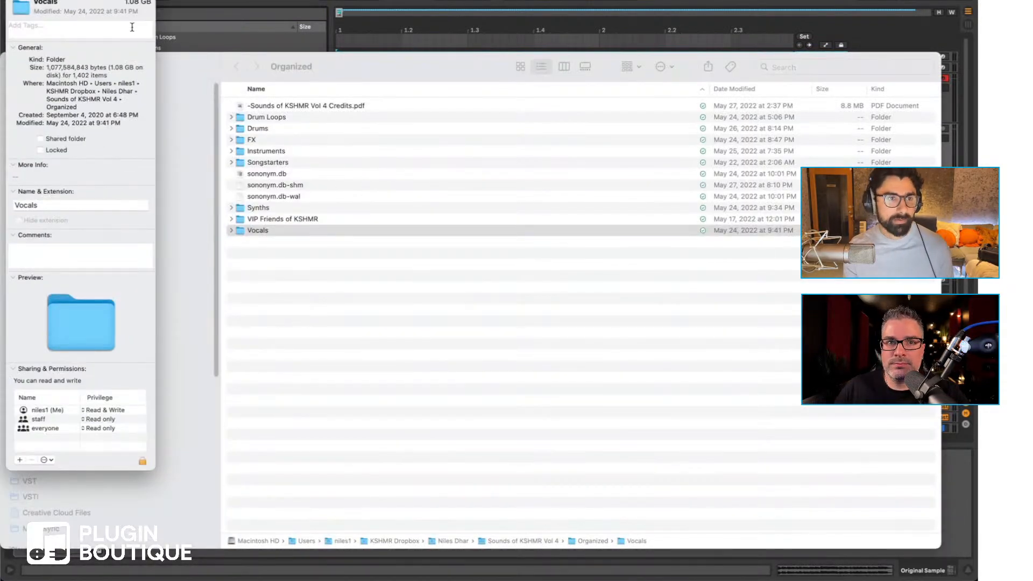
pyautogui.click(363, 1)
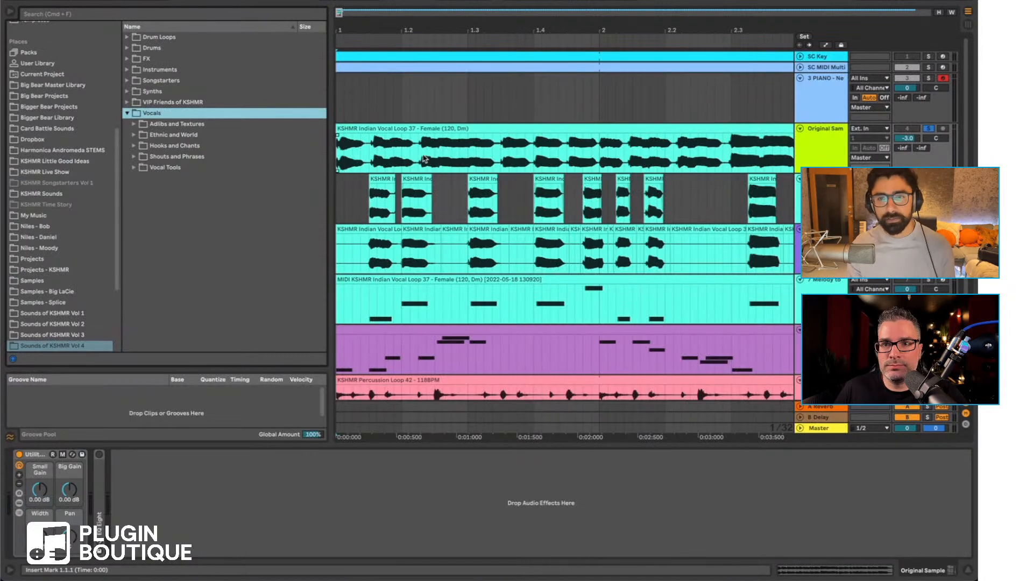
# Step: Play the original Indian vocal loop from the start, showing more bars of the arrangement, and stop playback
pyautogui.press('space')
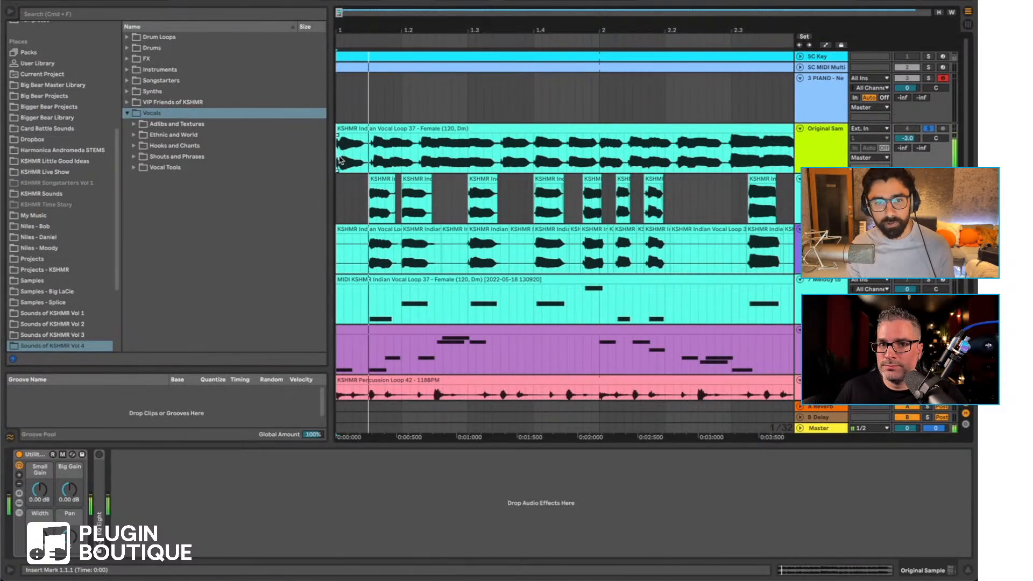
pyautogui.moveTo(422, 29); pyautogui.dragTo(379, 13)
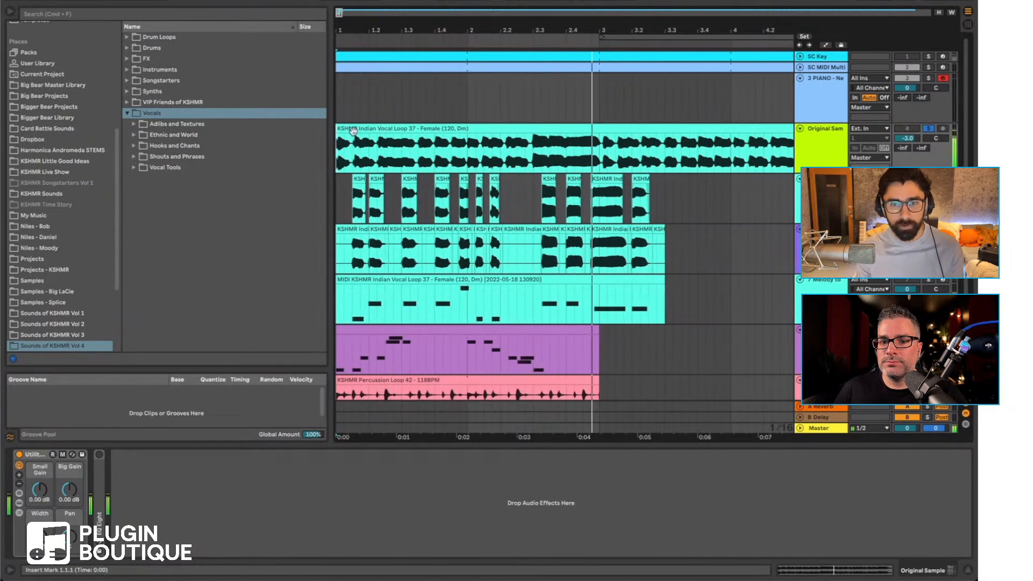
pyautogui.press('space')
# Step: Audition the chopped vocal track below the original, starting from its first chop at 1.1.3
pyautogui.click(339, 211)
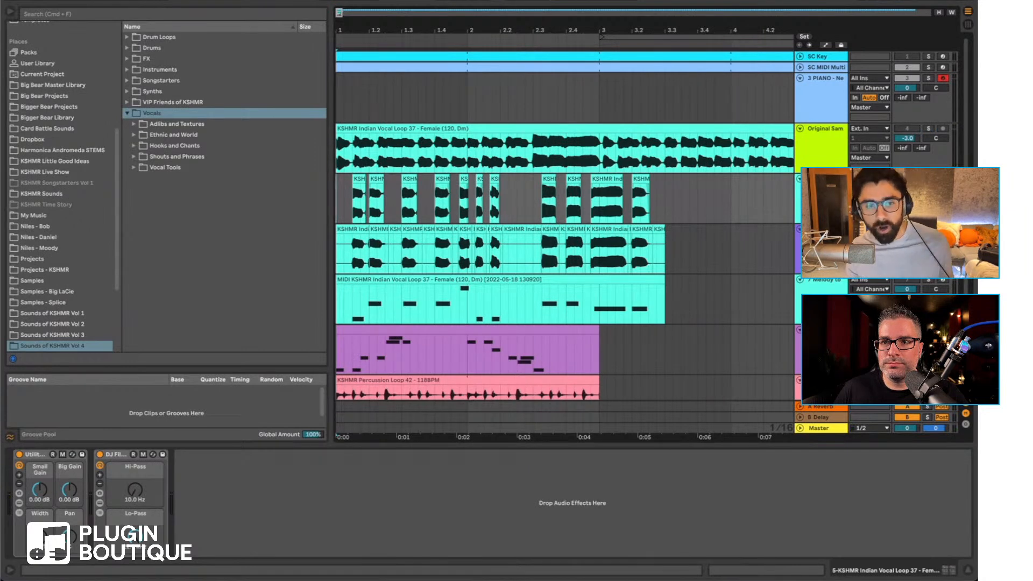
pyautogui.click(354, 210)
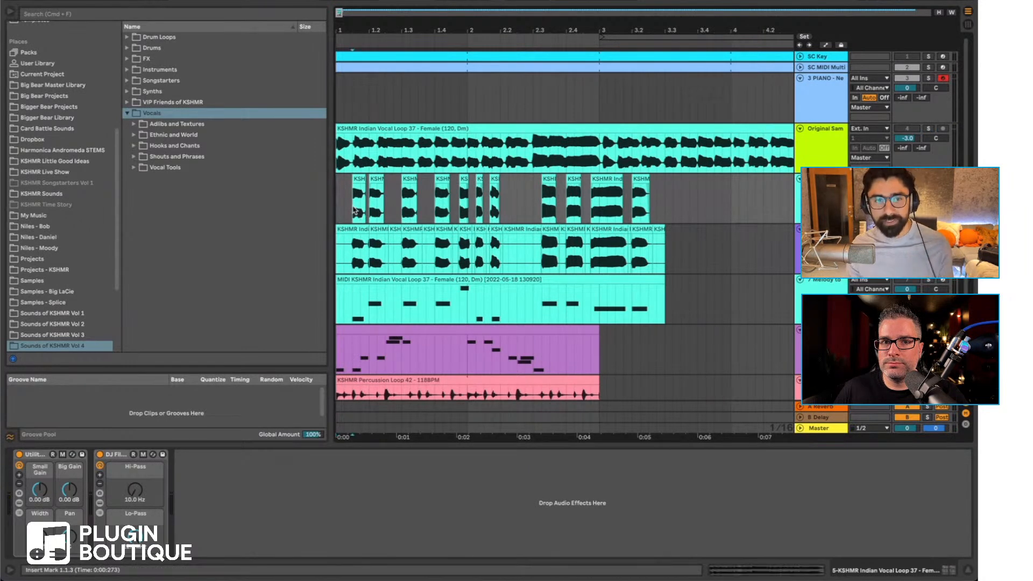
pyautogui.moveTo(359, 29); pyautogui.dragTo(399, 103)
pyautogui.press('space')
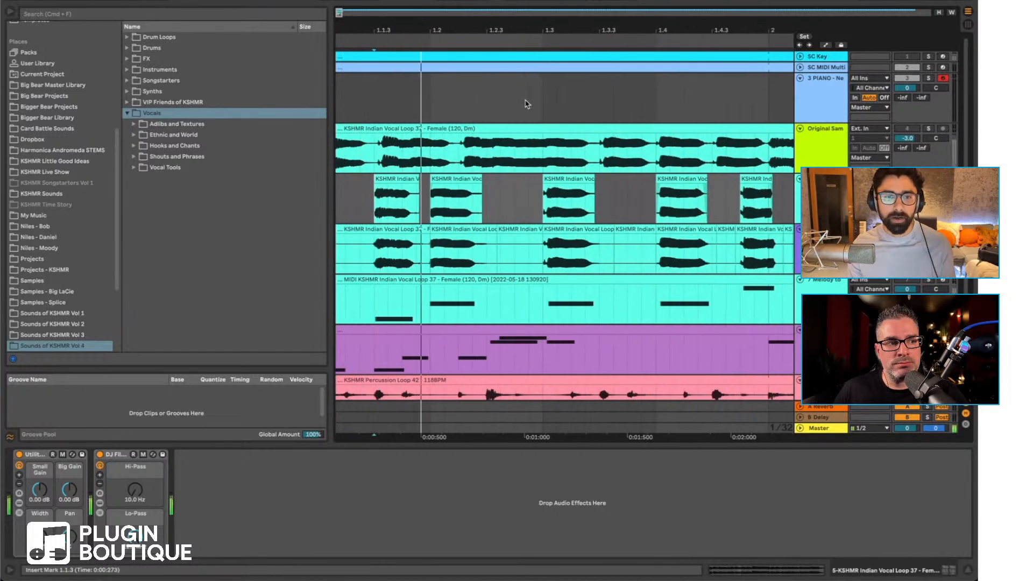
pyautogui.press('space')
pyautogui.moveTo(530, 32); pyautogui.dragTo(520, 6)
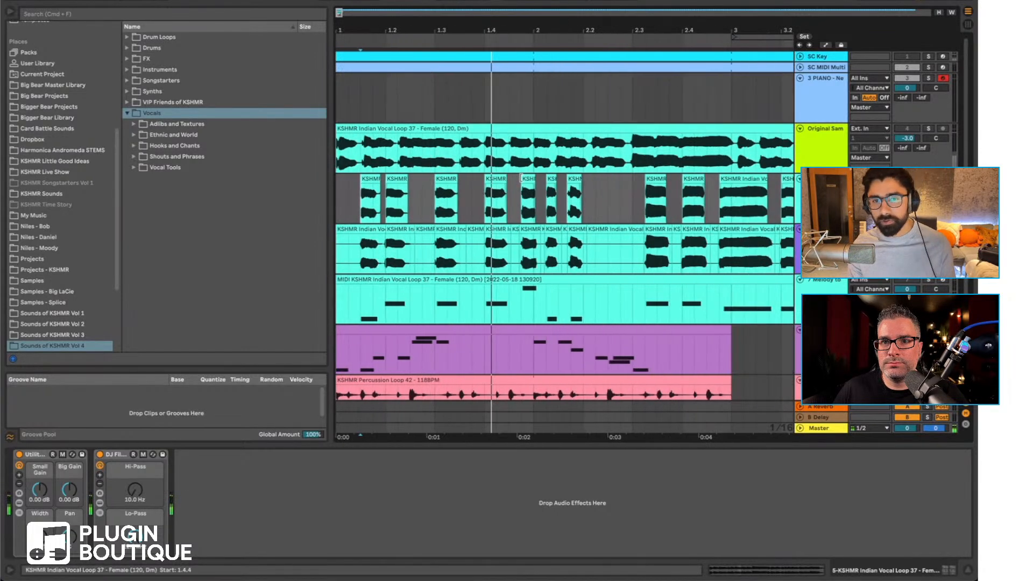
# Step: Audition more of the vocal chops, playing from 1.4.1, from about 2.1.3 and from the first chop after 2.3
pyautogui.click(485, 207)
pyautogui.press('space')
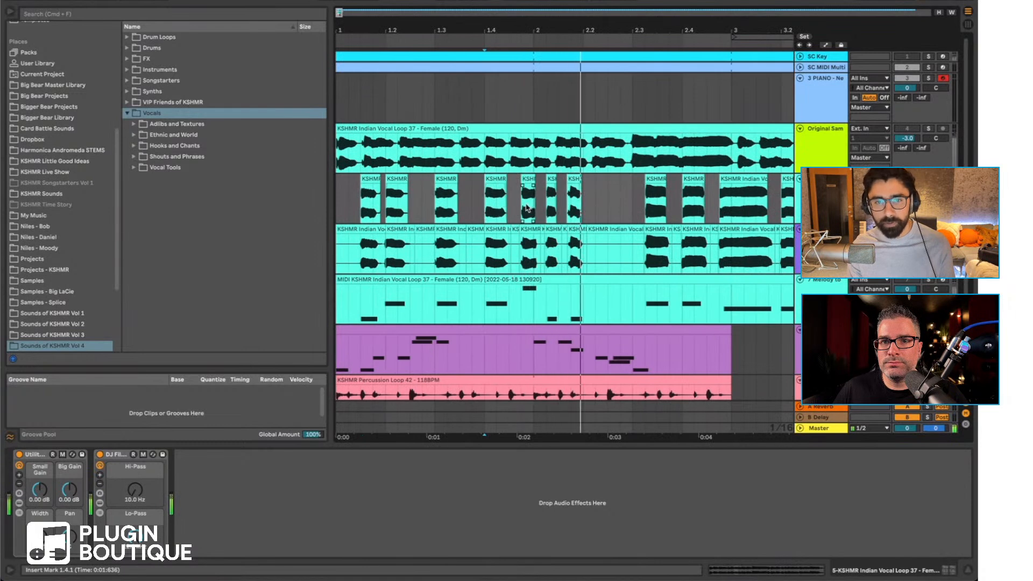
pyautogui.press('space')
pyautogui.click(566, 203)
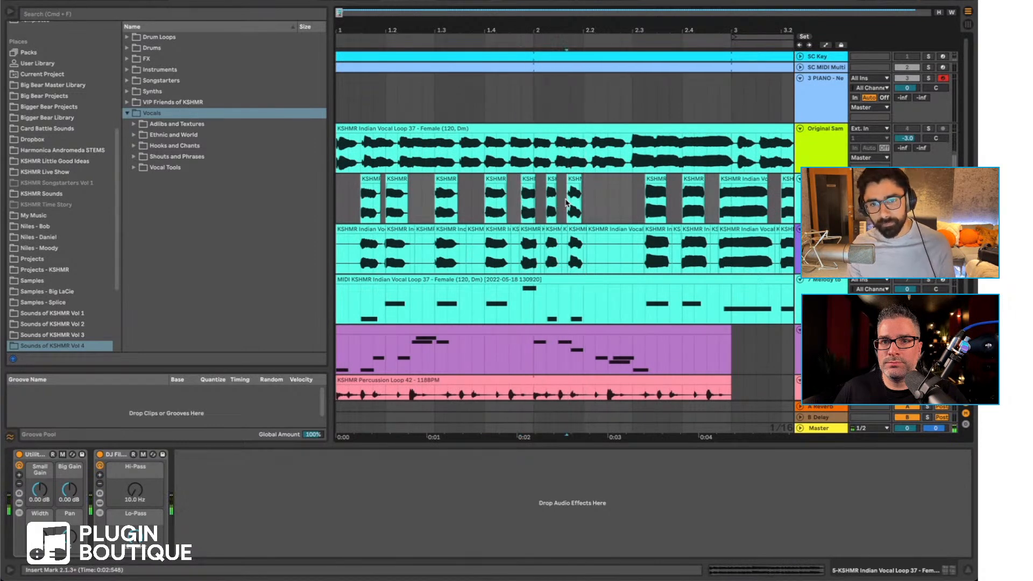
pyautogui.press('space')
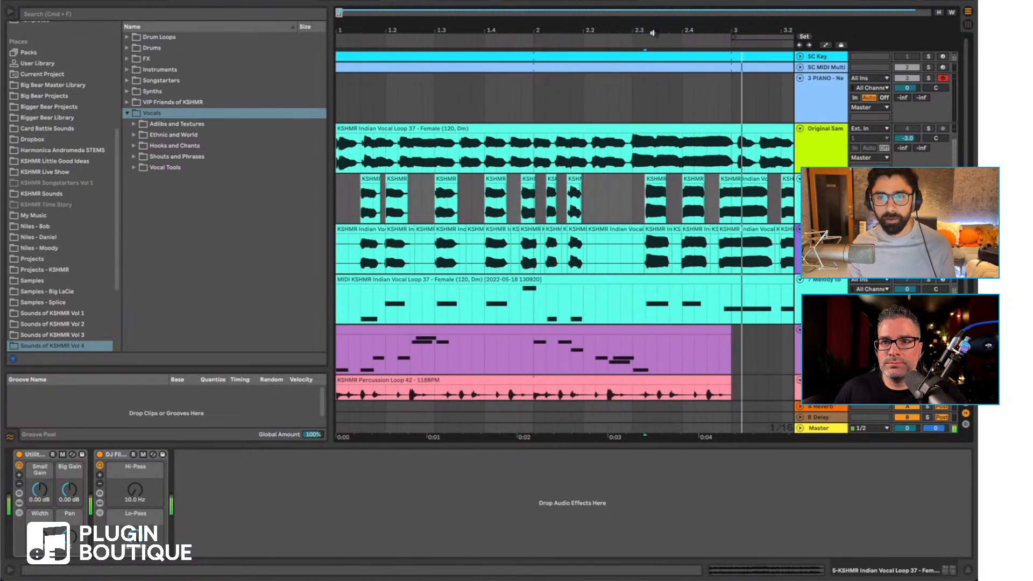
pyautogui.press('space')
pyautogui.moveTo(652, 33); pyautogui.dragTo(650, 12)
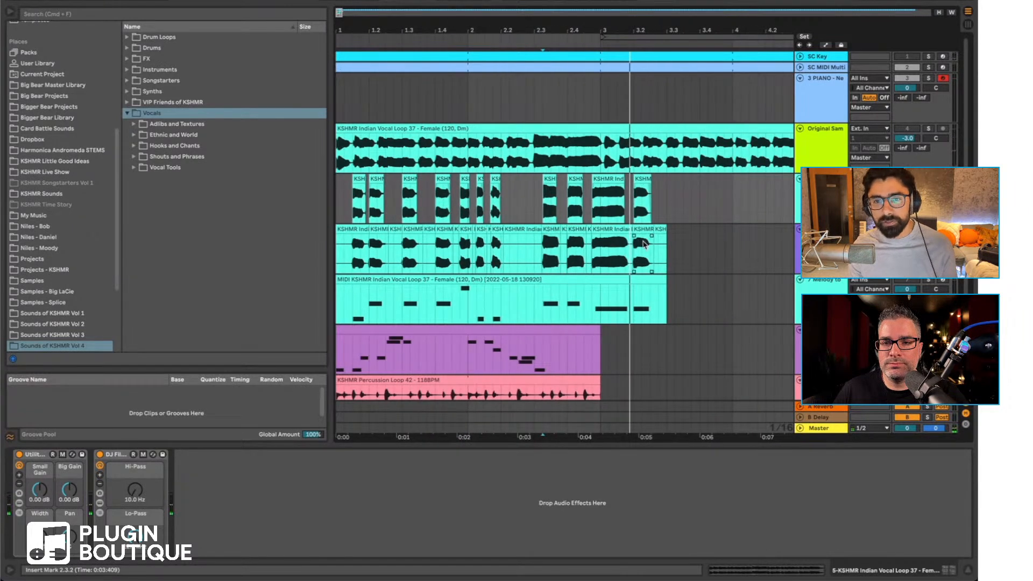
# Step: Select the first clip, 1.1.1 to 1.2.1, on the processed vocal track and switch to Melodyne
pyautogui.moveTo(653, 245); pyautogui.dragTo(666, 237)
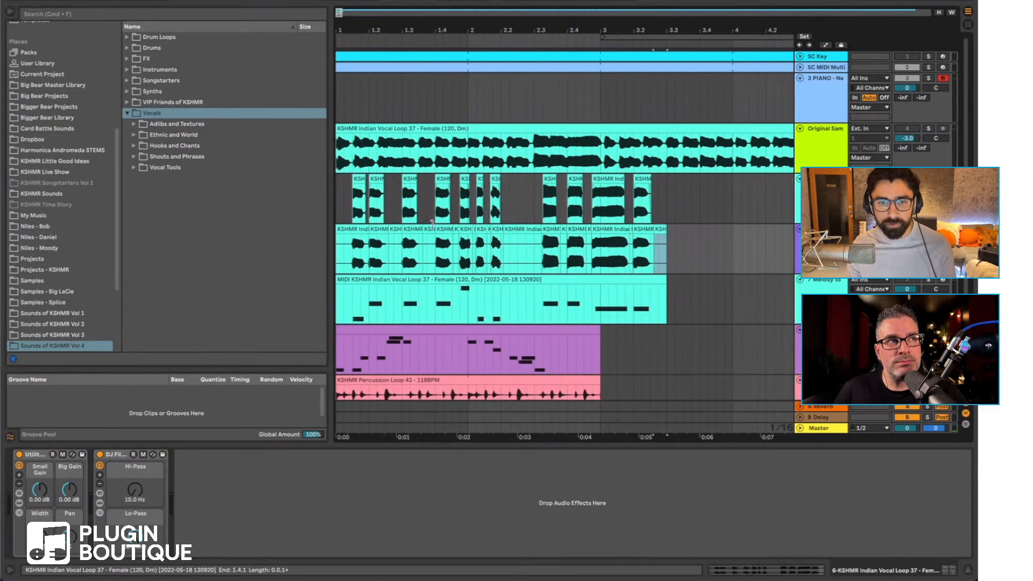
pyautogui.click(351, 228)
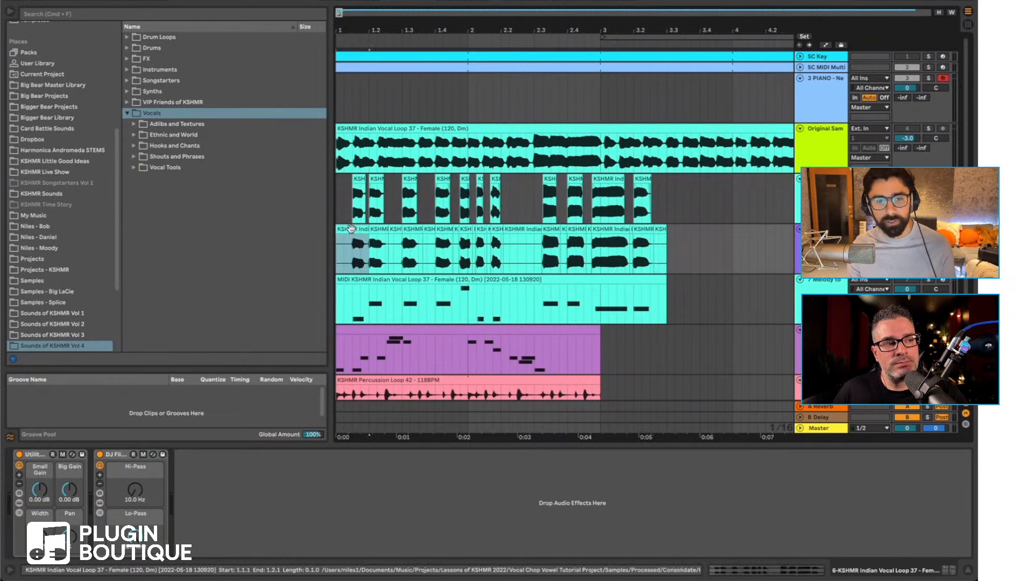
pyautogui.moveTo(350, 229); pyautogui.dragTo(300, 556)
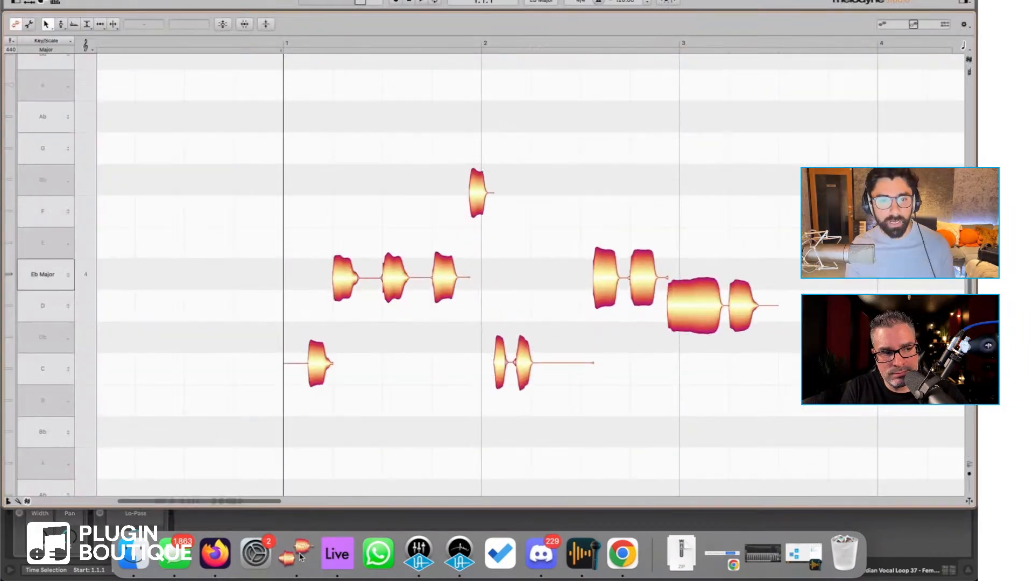
# Step: Audition the vocal notes one by one in Melodyne, from the opening C through the Eb and Gb notes to the two following C notes
pyautogui.click(321, 375)
pyautogui.click(342, 269)
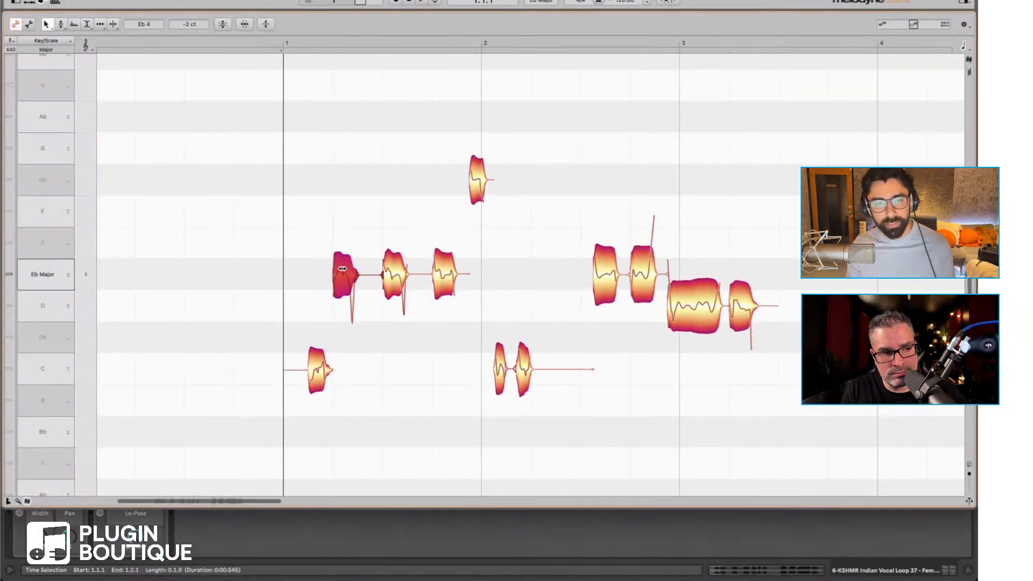
pyautogui.click(405, 273)
pyautogui.click(445, 275)
pyautogui.click(480, 181)
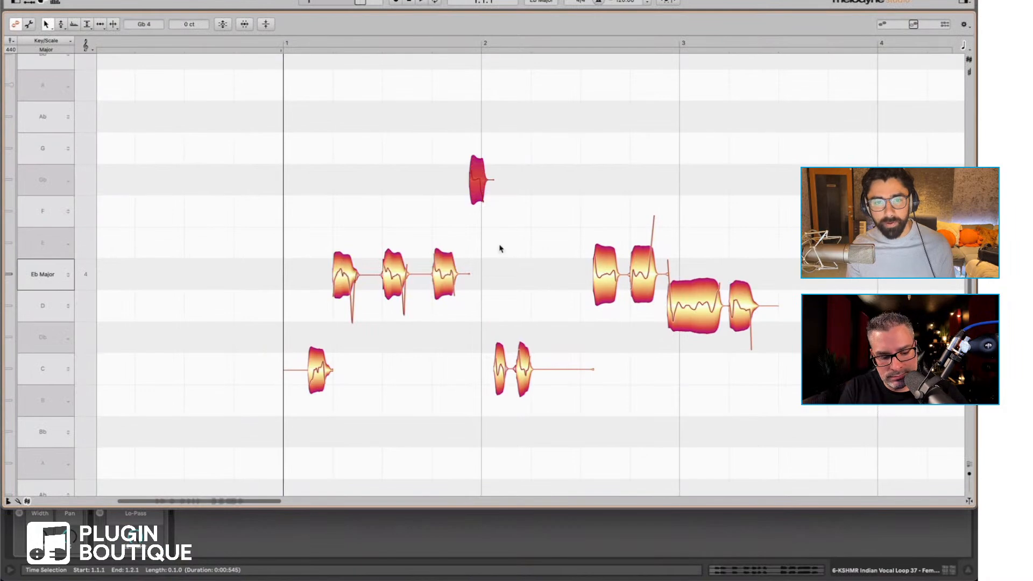
pyautogui.click(500, 371)
pyautogui.click(523, 370)
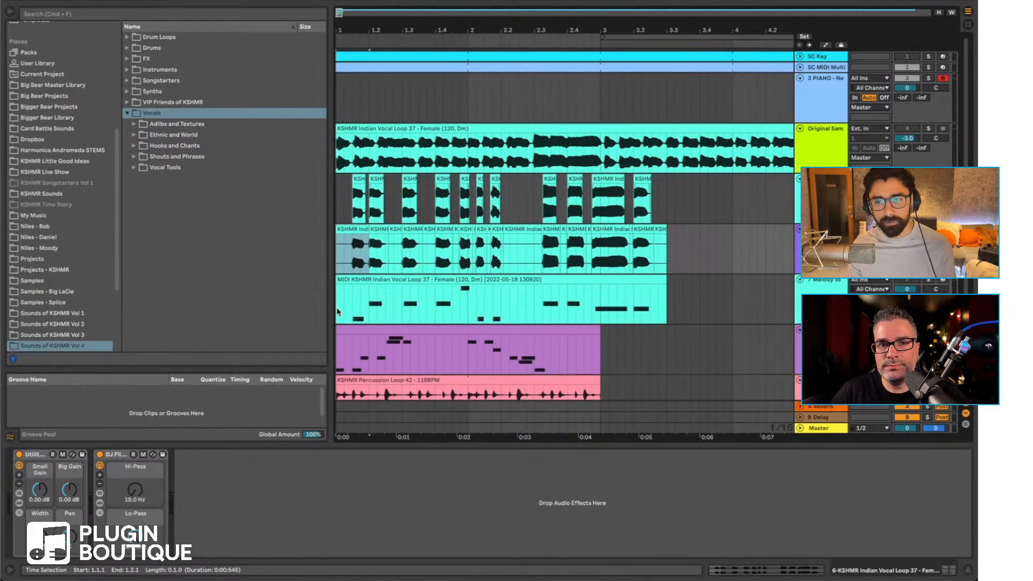
# Step: Back in Ableton Live, show the purple MIDI track's Instrument Rack and select its first vocal chain
pyautogui.click(342, 363)
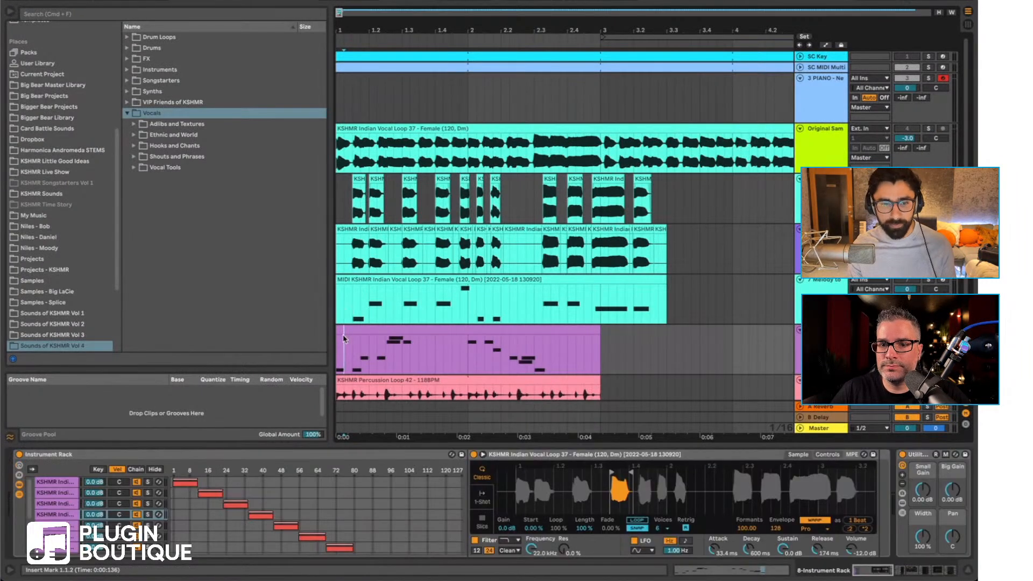
pyautogui.click(58, 482)
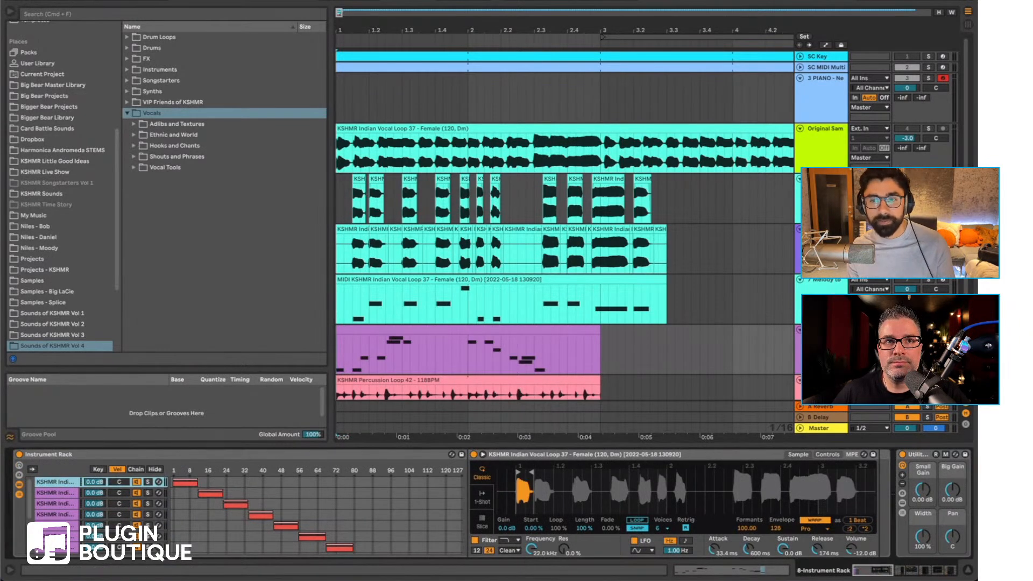
# Step: Insert a new MIDI track above the purple MIDI track and load Simpler onto it
pyautogui.click(824, 287)
pyautogui.press('Delete')
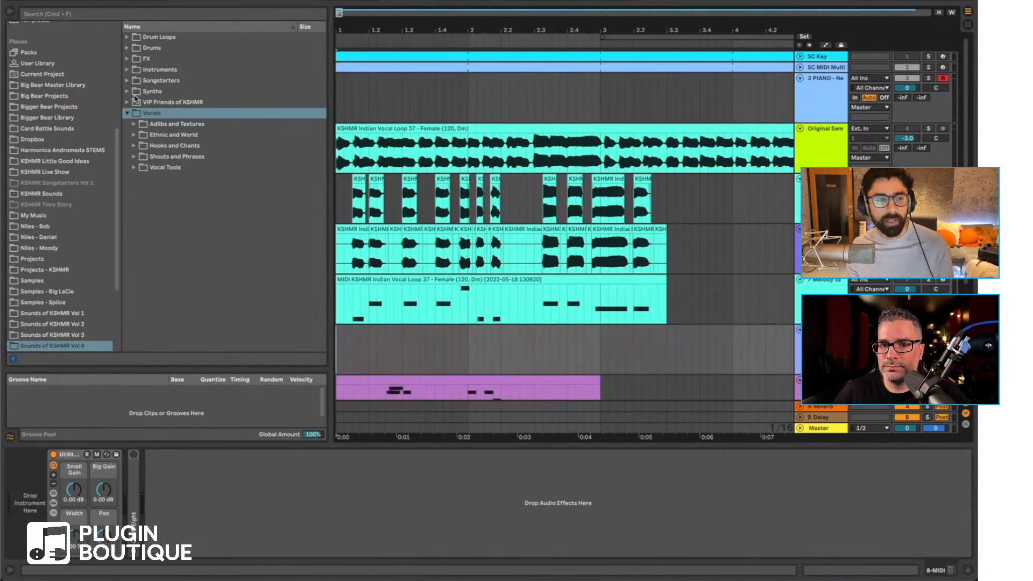
pyautogui.scroll(4, 95, 136)
pyautogui.scroll(3, 95, 136)
pyautogui.click(55, 101)
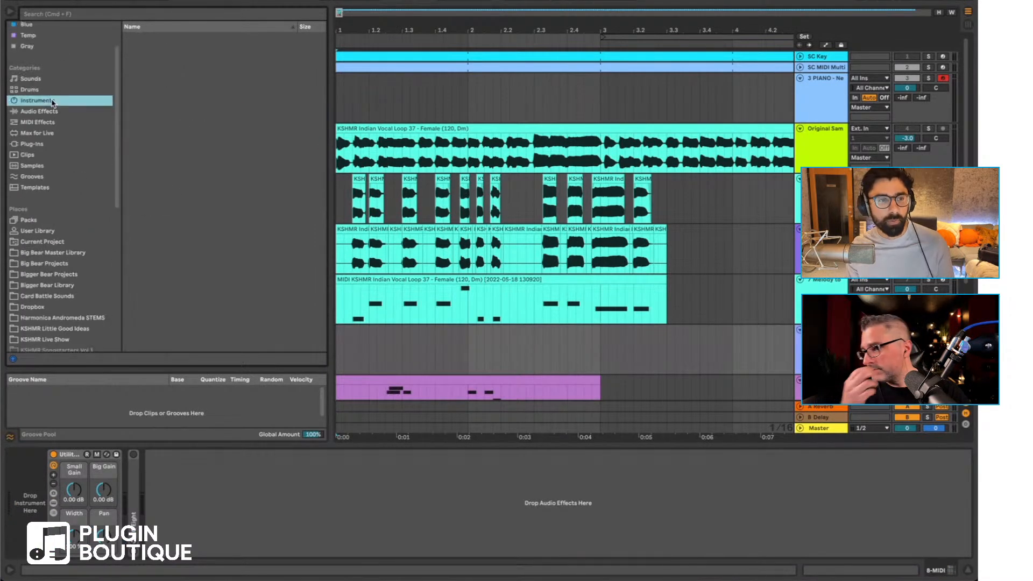
pyautogui.moveTo(157, 162); pyautogui.dragTo(369, 341)
# Step: Load the first clip of the processed vocal track into Simpler and trim the sample start to the beginning of the first vowel
pyautogui.click(361, 239)
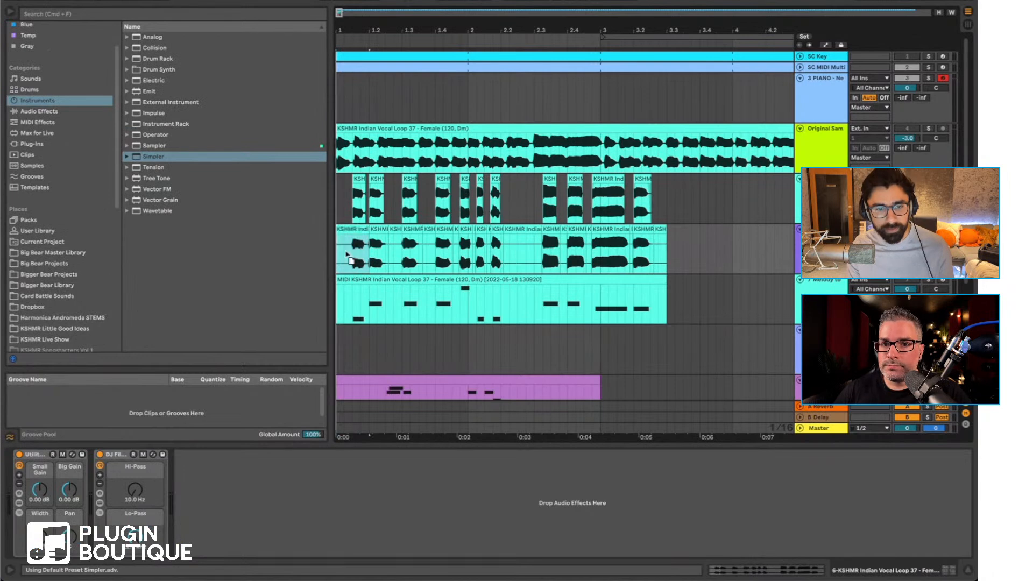
pyautogui.click(823, 345)
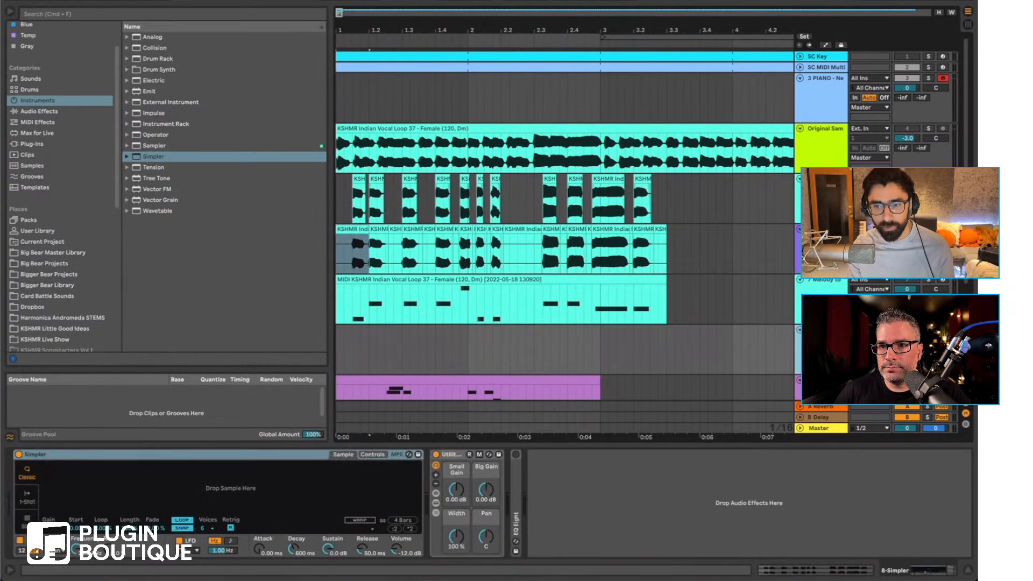
pyautogui.moveTo(358, 233); pyautogui.dragTo(221, 487)
pyautogui.moveTo(64, 477); pyautogui.dragTo(64, 508)
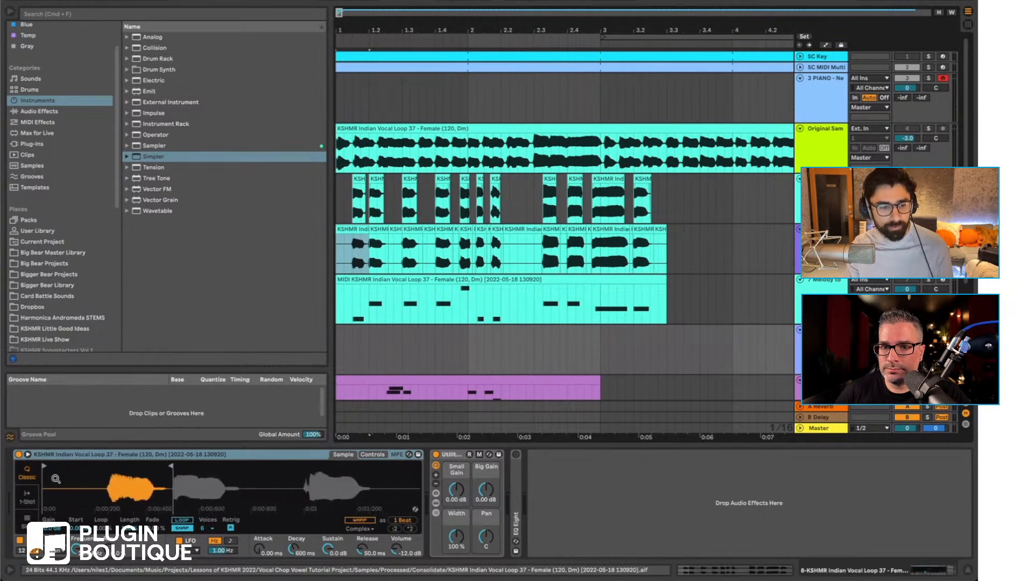
pyautogui.moveTo(95, 466); pyautogui.dragTo(110, 466)
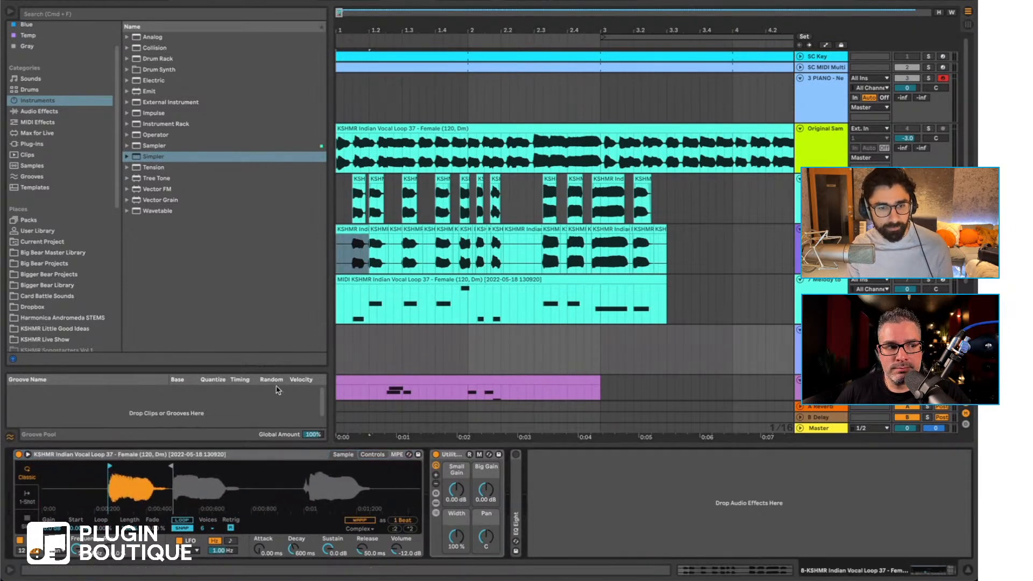
# Step: Check the first vowel's pitch in Melodyne, return to Ableton Live and warp the Simpler sample in Complex Pro mode
pyautogui.click(261, 558)
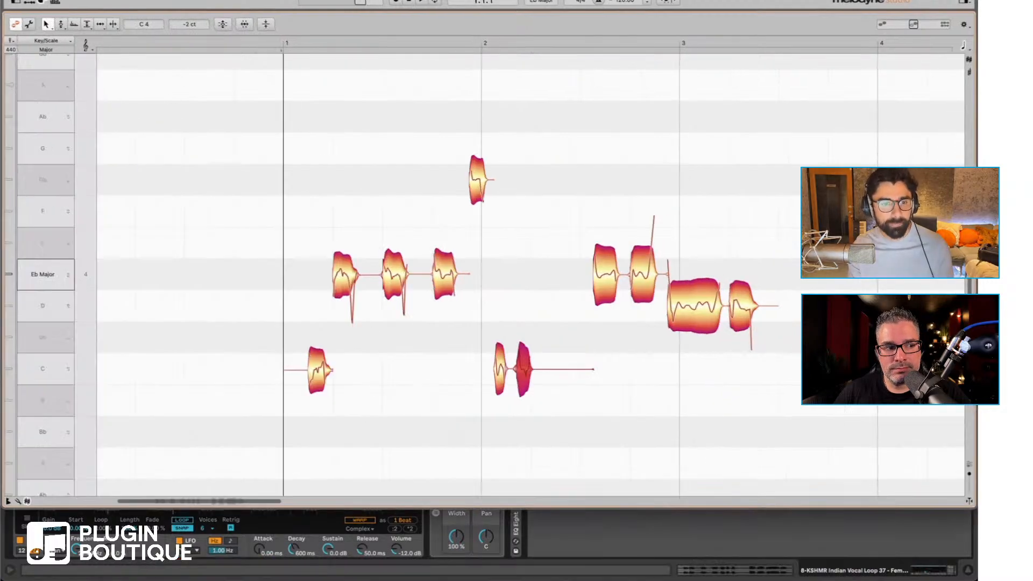
pyautogui.press('super+m')
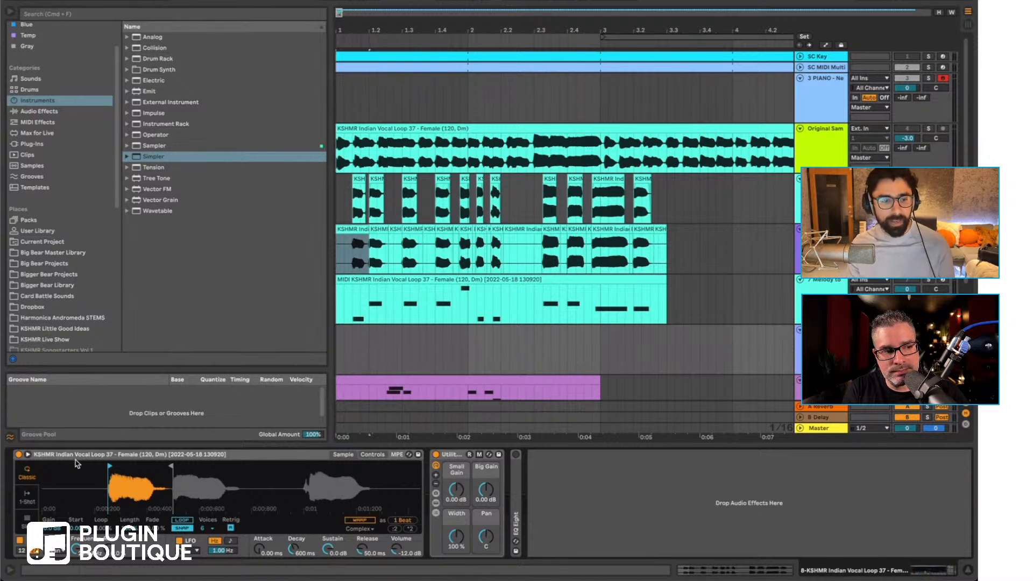
pyautogui.click(359, 520)
pyautogui.click(359, 528)
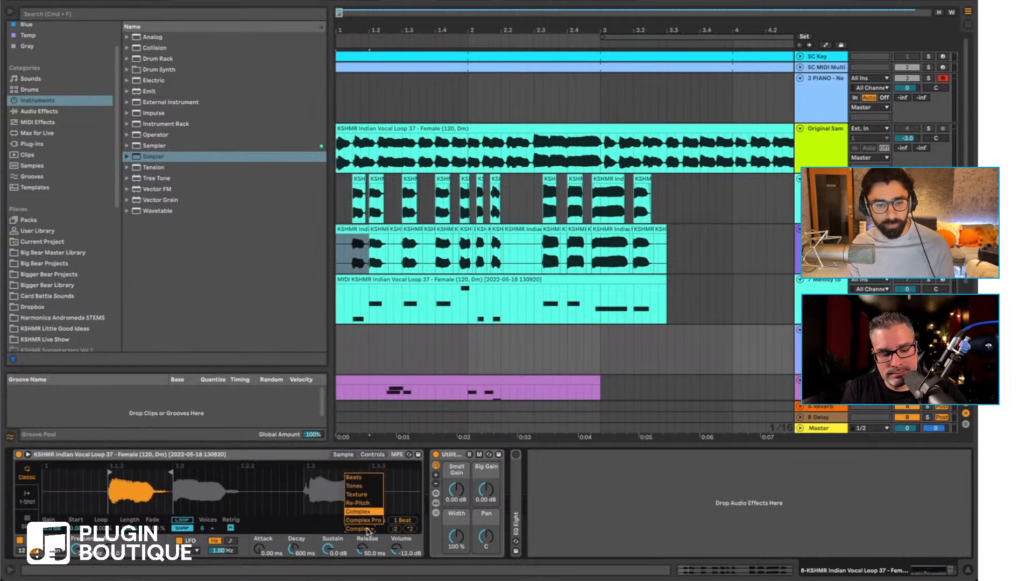
pyautogui.click(363, 520)
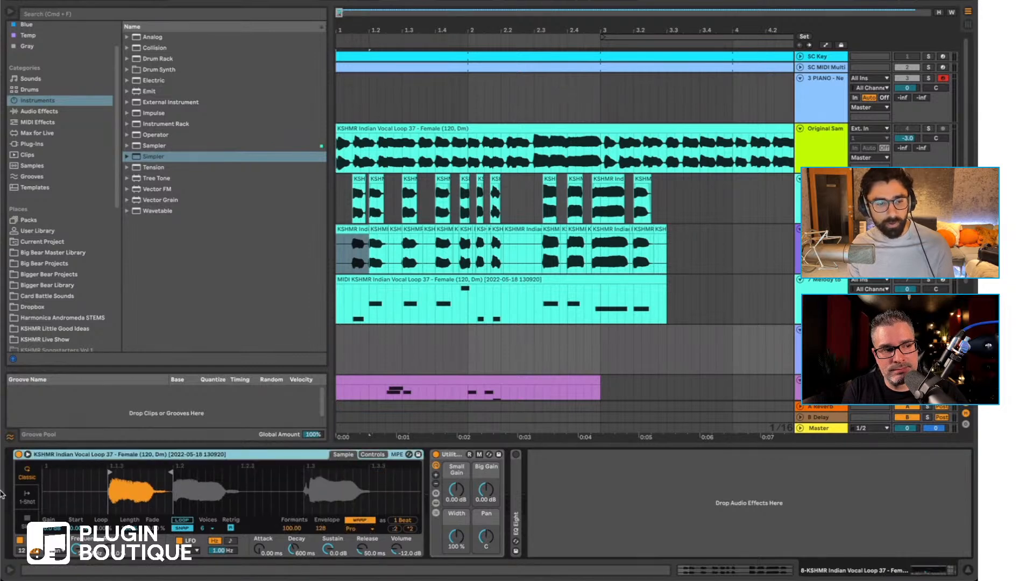
# Step: Group Simpler into an Instrument Rack, duplicate its chain and shift the copy's sample region to the second vowel
pyautogui.press('super+g')
pyautogui.click(54, 485)
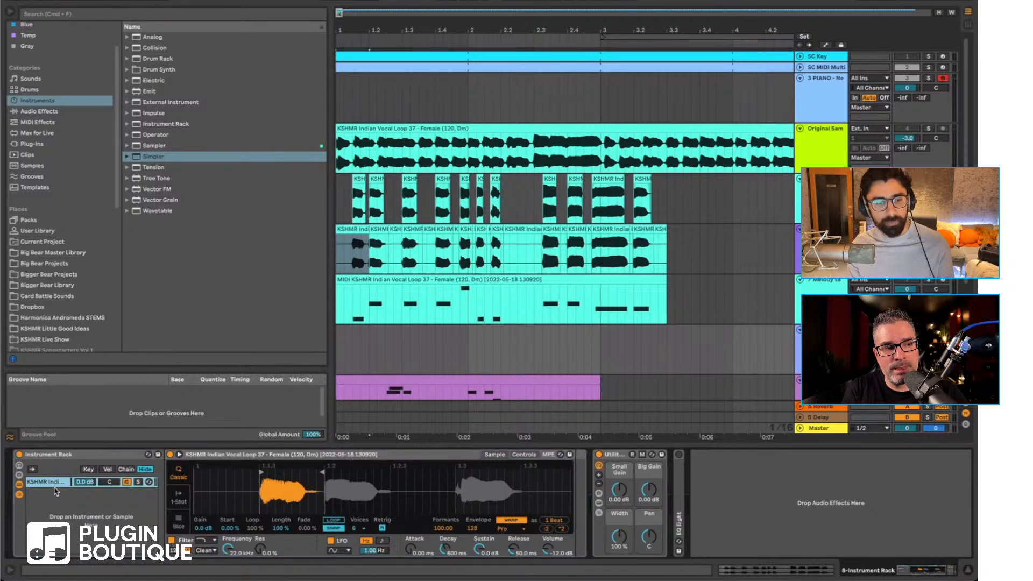
pyautogui.press('super+d')
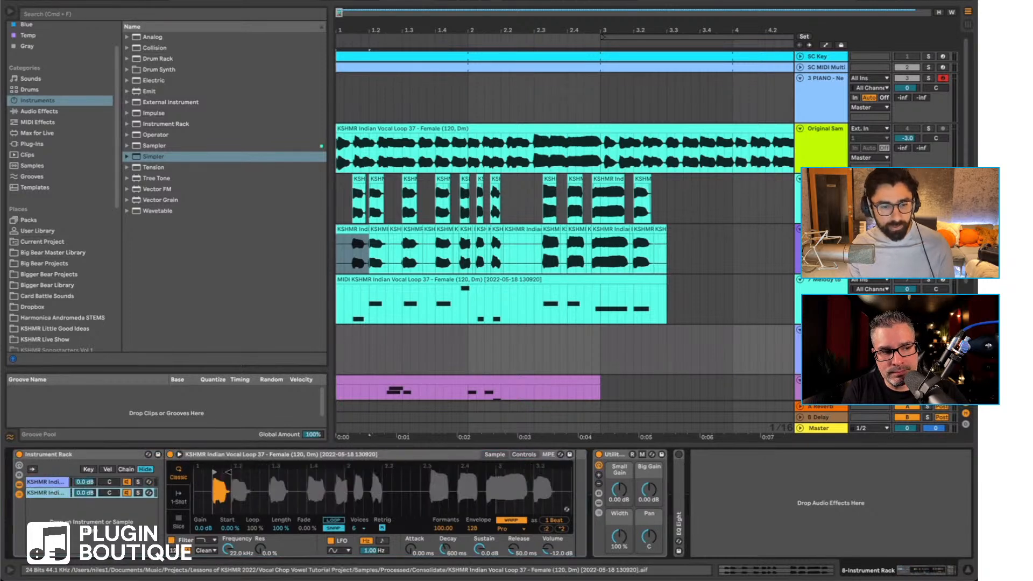
pyautogui.moveTo(228, 471)
pyautogui.mouseDown()
pyautogui.moveTo(259, 472)
pyautogui.moveTo(233, 471)
pyautogui.mouseUp()
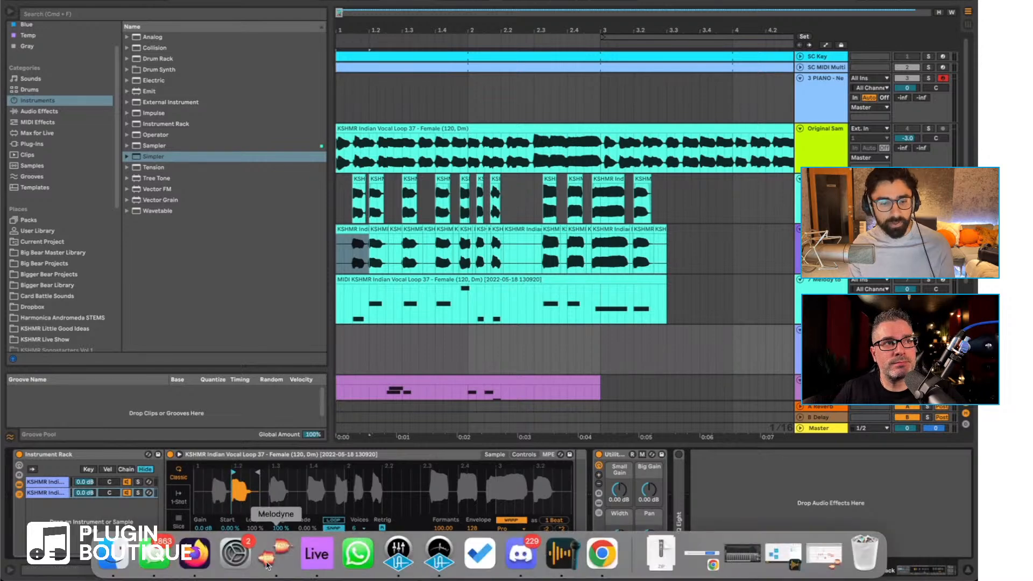
# Step: Check the second vowel's pitch in Melodyne and, back in Ableton Live, set the duplicated chain's Simpler transposition to -3 st
pyautogui.click(270, 564)
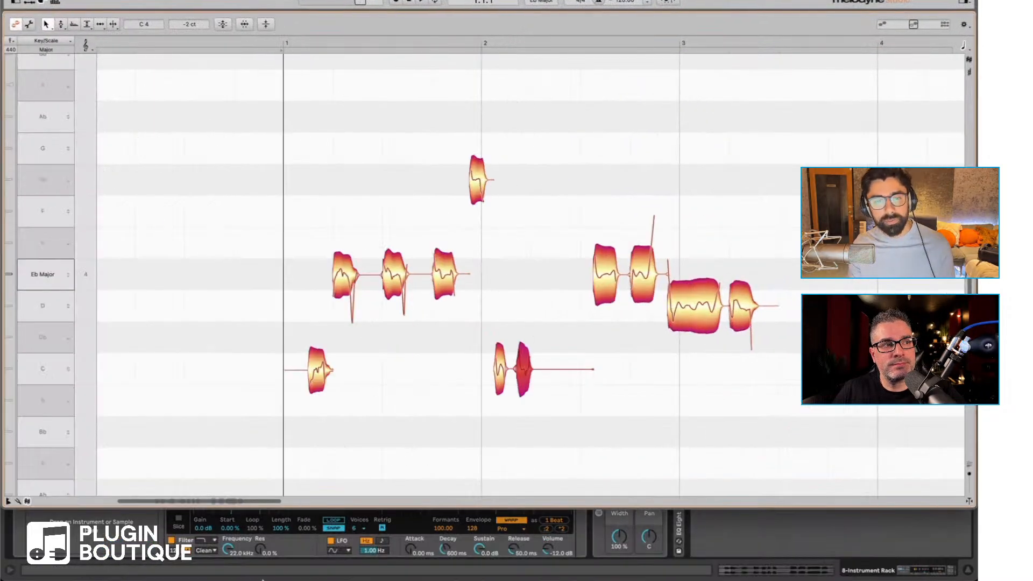
pyautogui.click(109, 530)
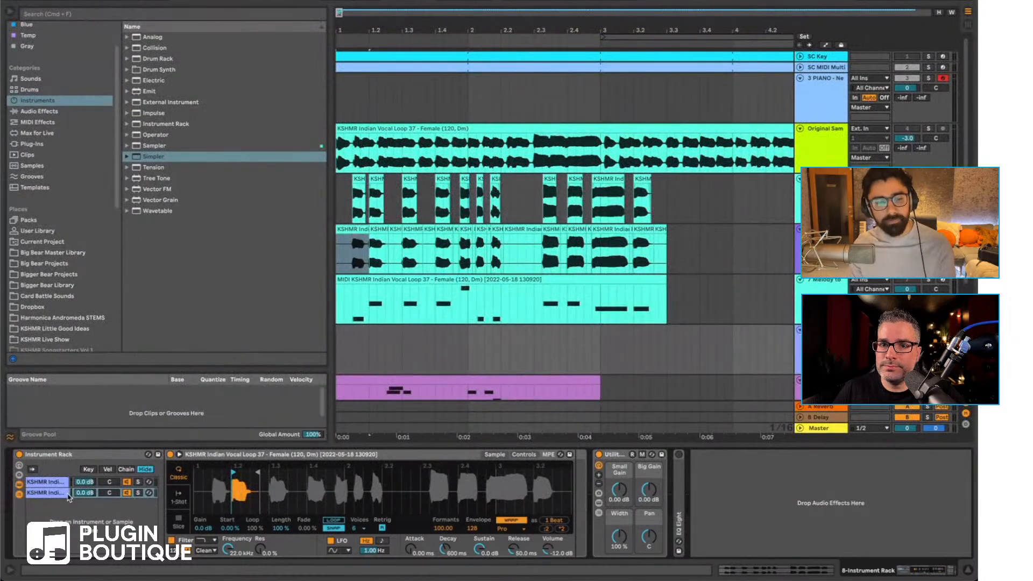
pyautogui.click(523, 455)
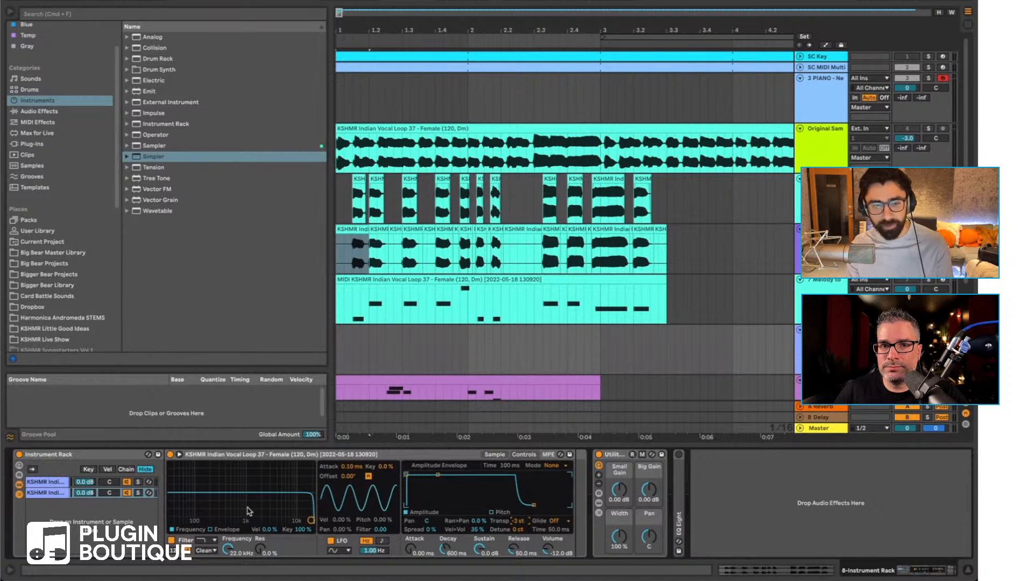
# Step: Arm the new rack's track and audition the two vowel chains separately by activating one at a time
pyautogui.click(59, 483)
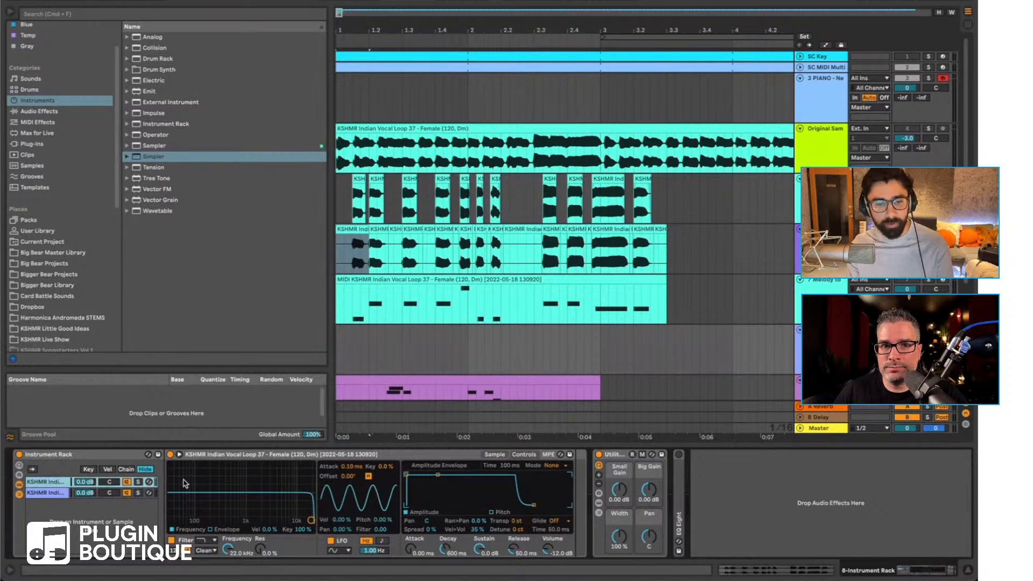
pyautogui.click(494, 455)
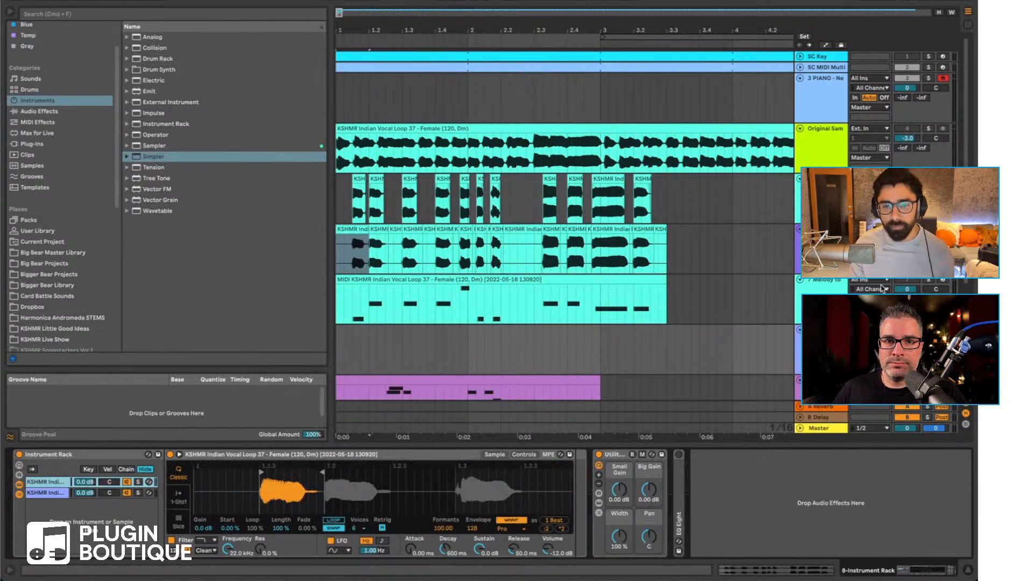
pyautogui.click(942, 330)
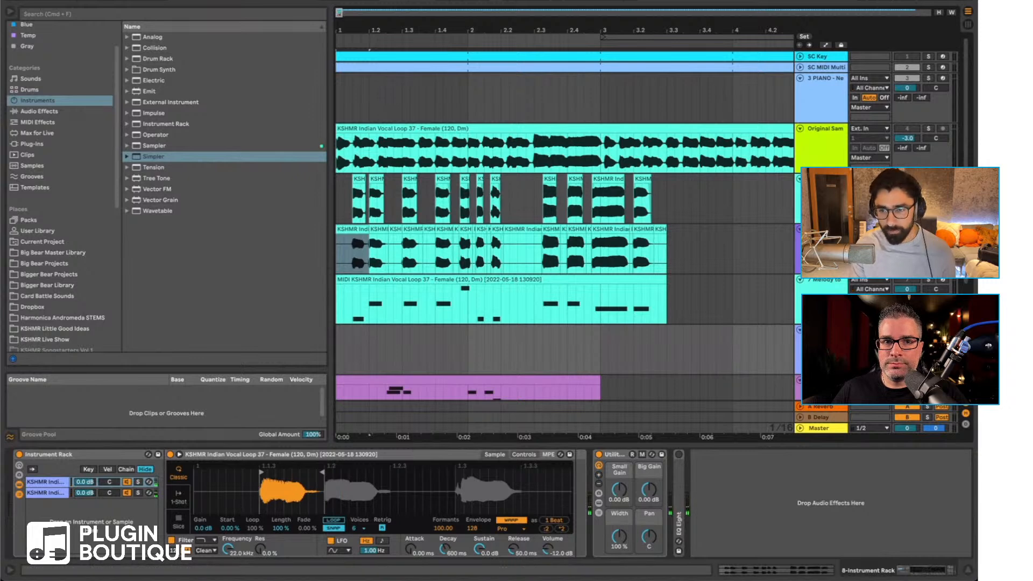
pyautogui.click(127, 493)
pyautogui.click(127, 482)
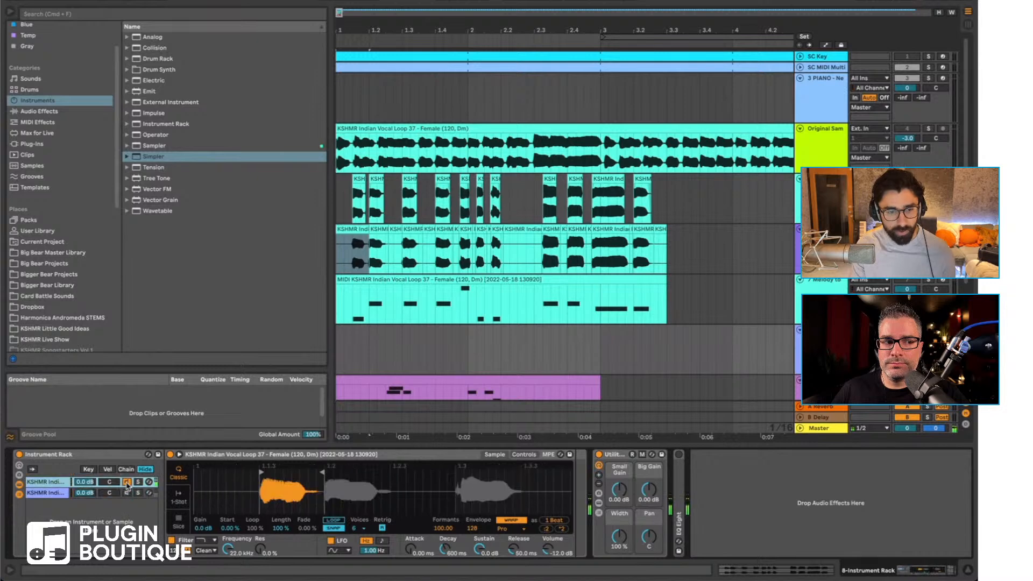
pyautogui.click(127, 493)
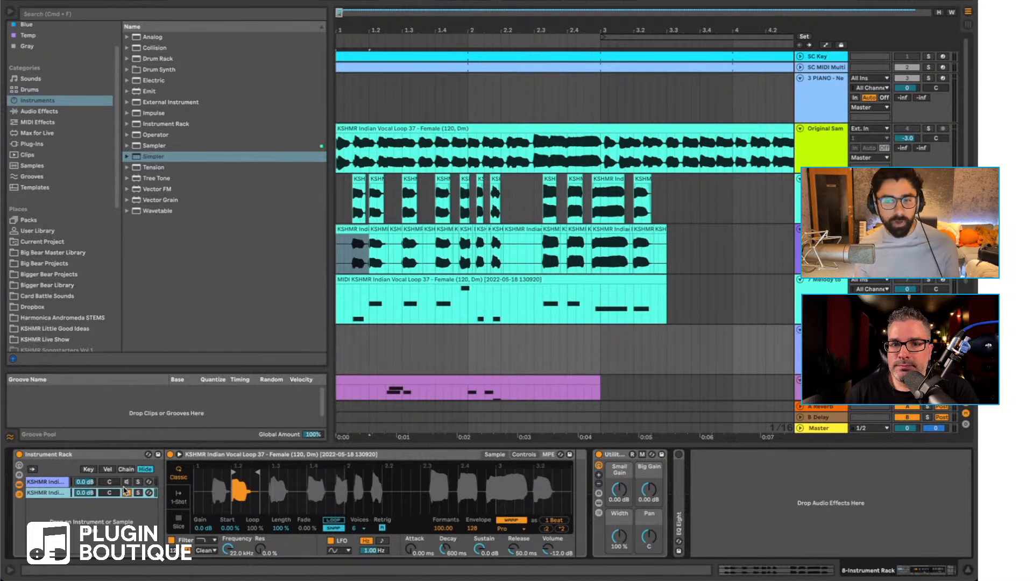
# Step: Compare the Simpler control settings of the two chains, including transposition and velocity-to-volume
pyautogui.click(42, 483)
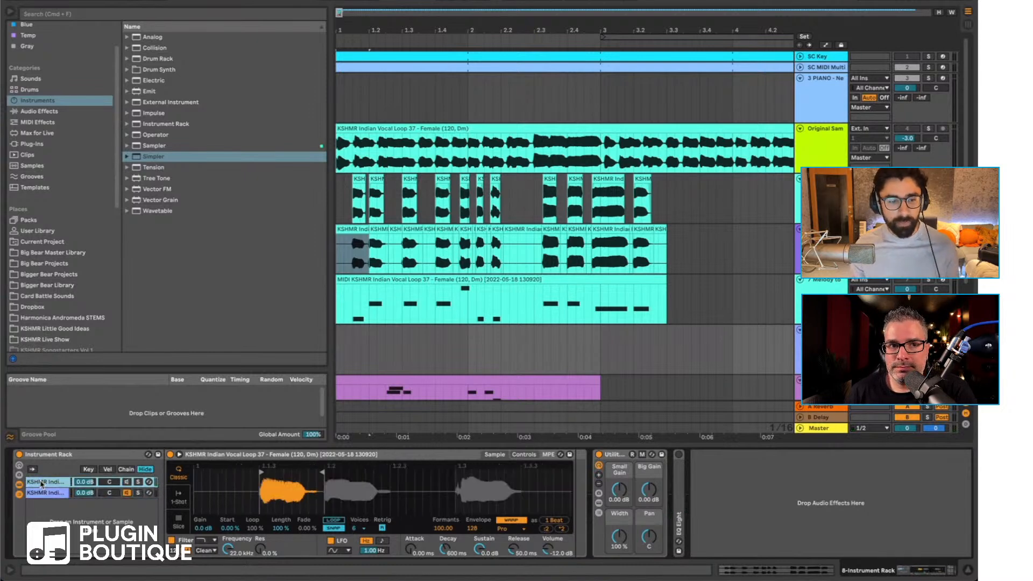
pyautogui.keyDown('shift'); pyautogui.click(44, 493); pyautogui.keyUp('shift')
pyautogui.click(48, 484)
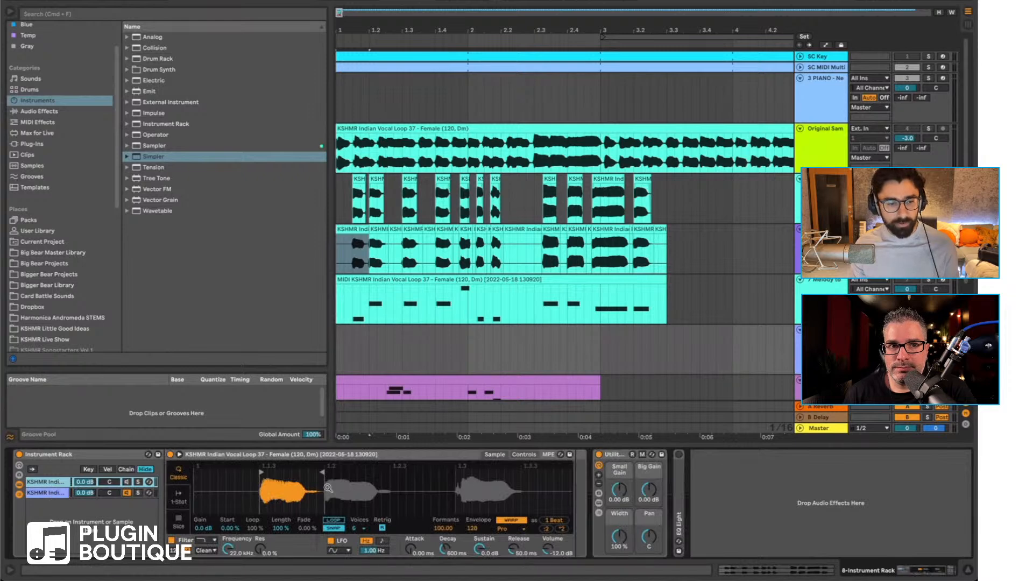
pyautogui.click(521, 455)
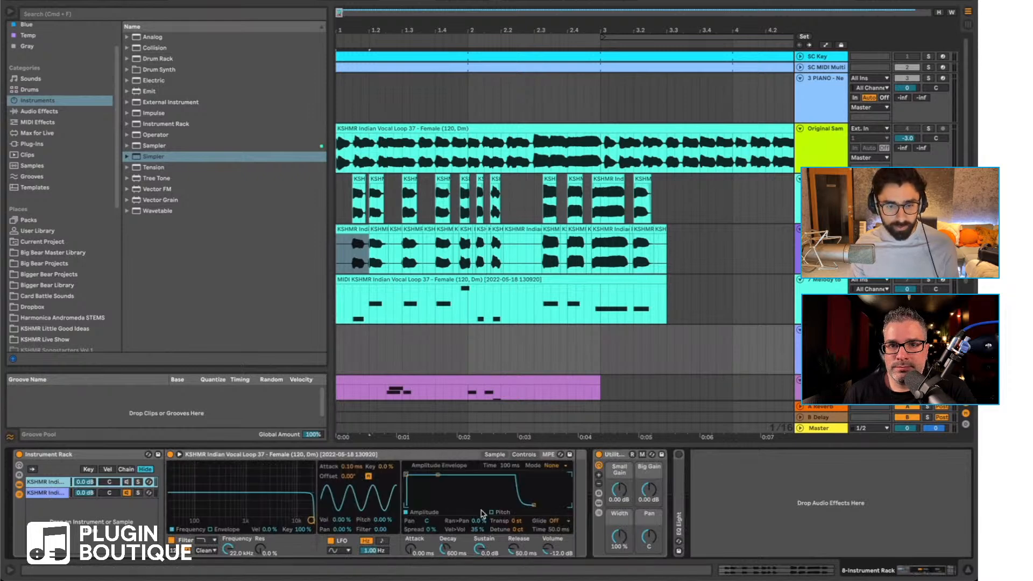
pyautogui.click(477, 530)
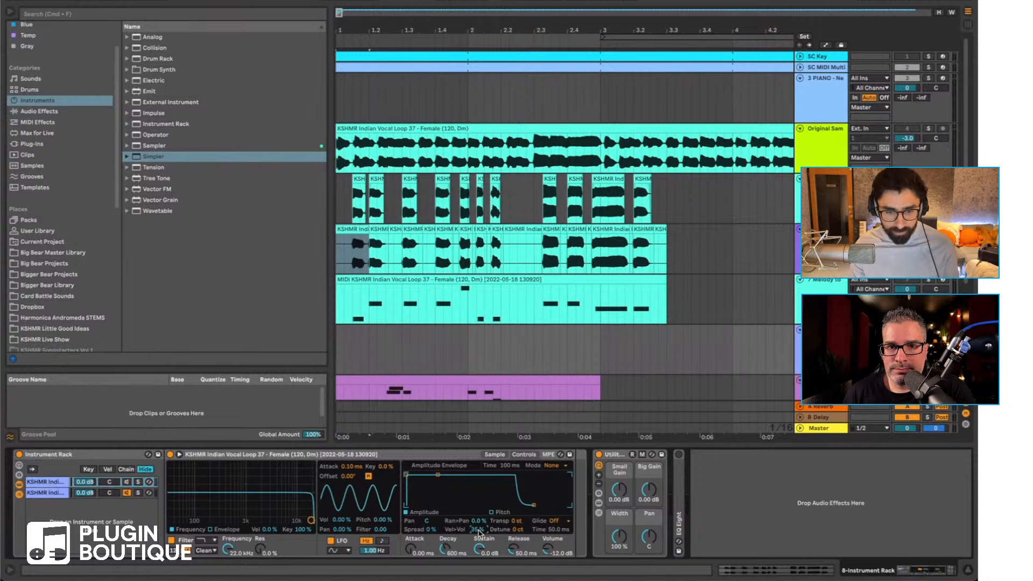
pyautogui.click(43, 494)
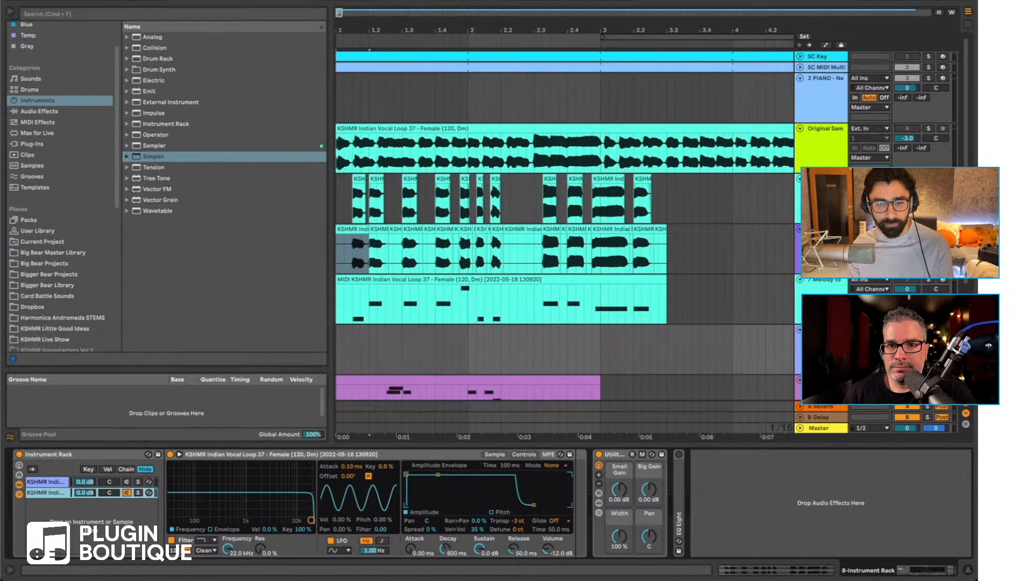
pyautogui.click(44, 484)
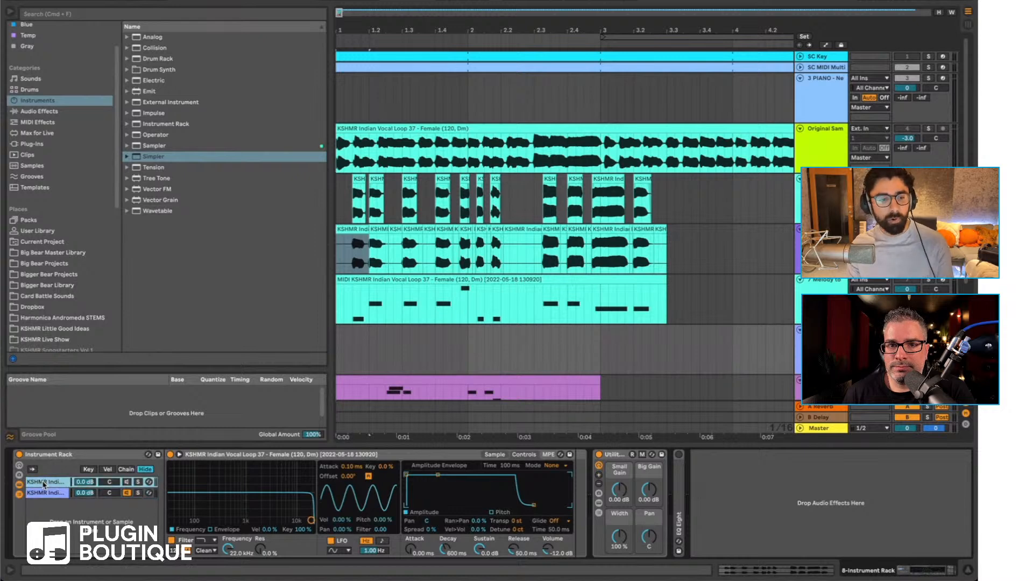
# Step: Show the rack's velocity zones and distribute the ranges of both chains equally
pyautogui.click(113, 470)
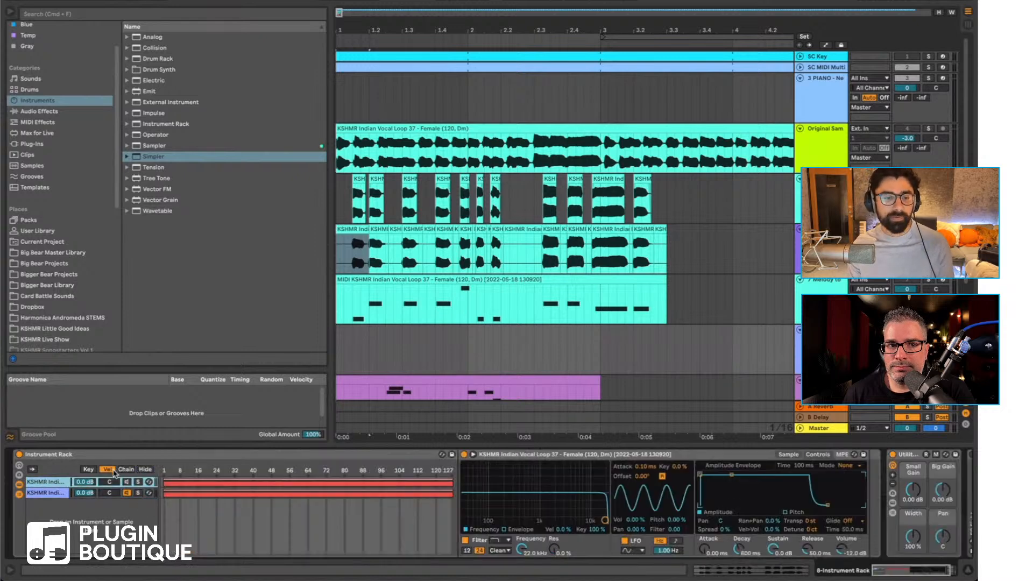
pyautogui.keyDown('shift'); pyautogui.click(49, 491); pyautogui.keyUp('shift')
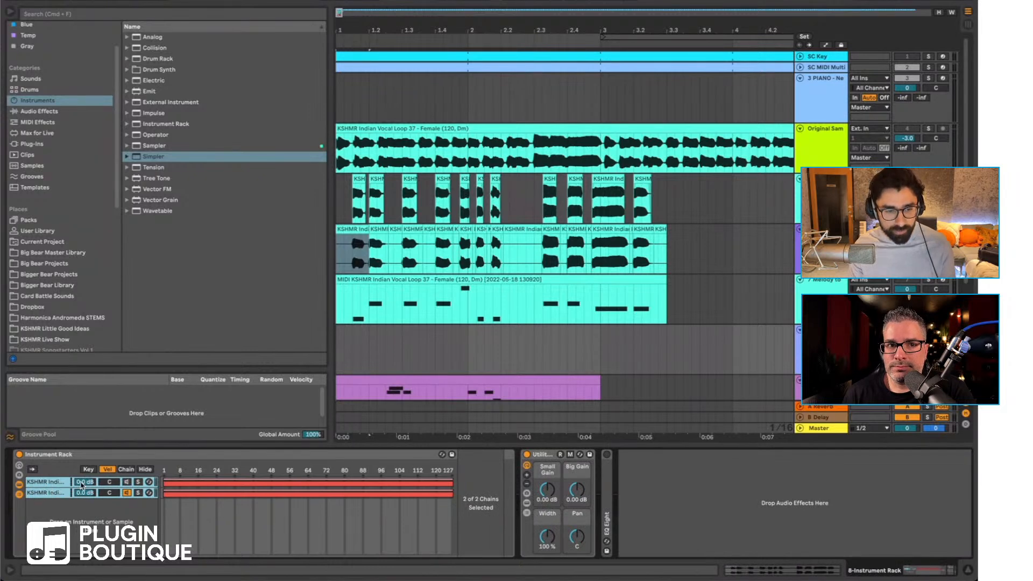
pyautogui.rightClick(60, 490)
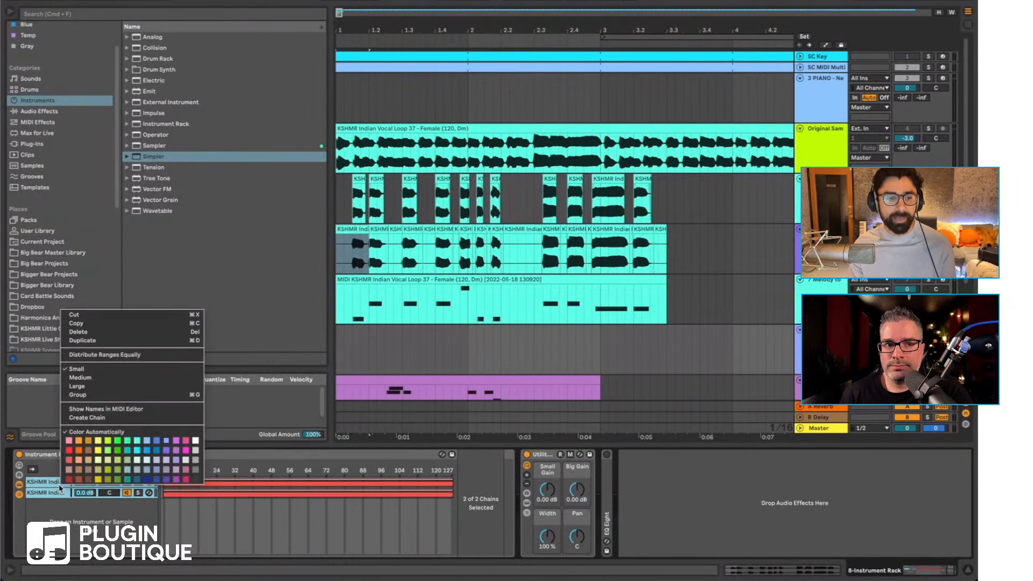
pyautogui.click(132, 355)
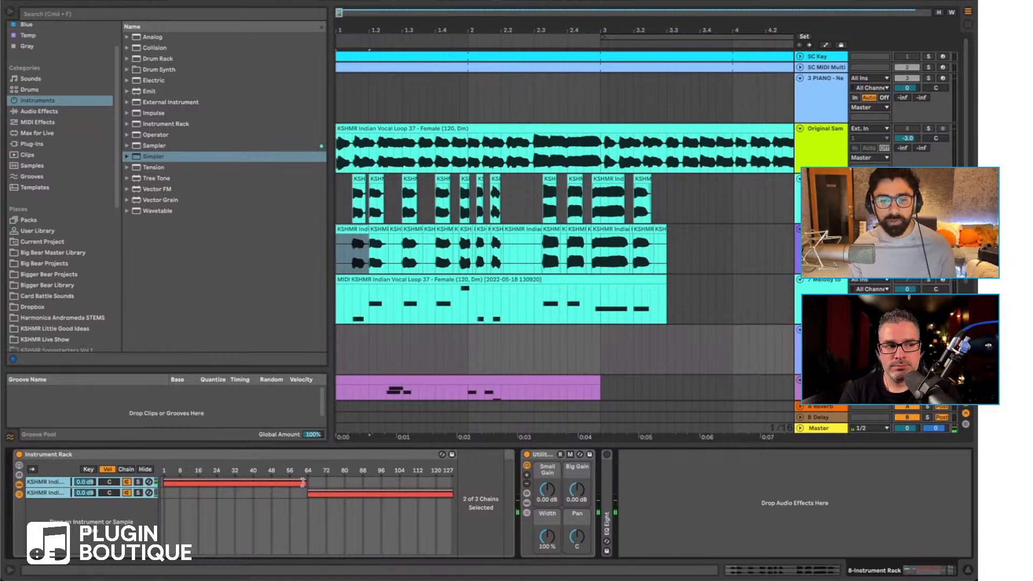
# Step: Show the purple MIDI track's finished Instrument Rack and step through its vocal chains from the first to the last
pyautogui.scroll(-1, 405, 324)
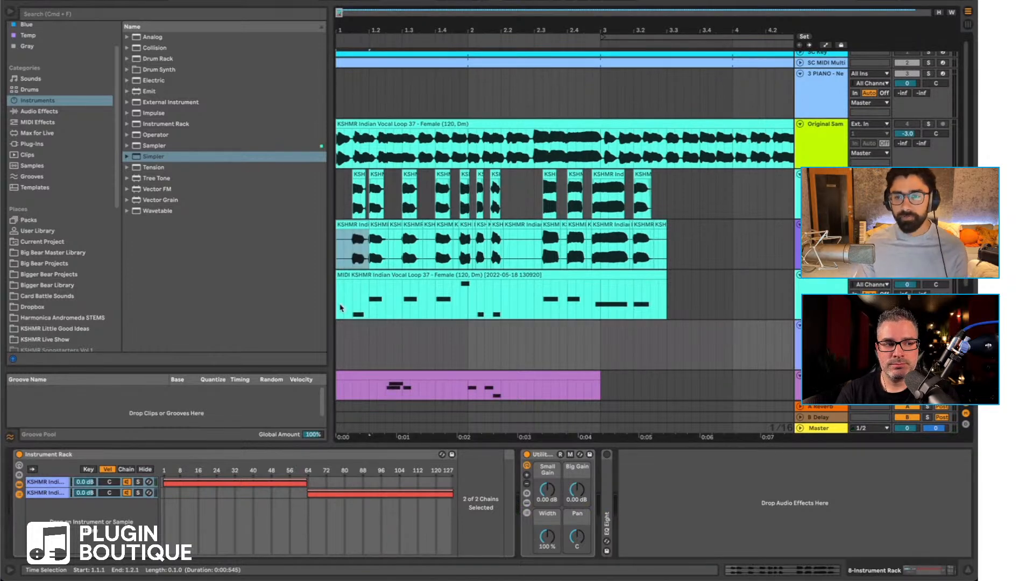
pyautogui.scroll(-3, 352, 304)
pyautogui.click(342, 335)
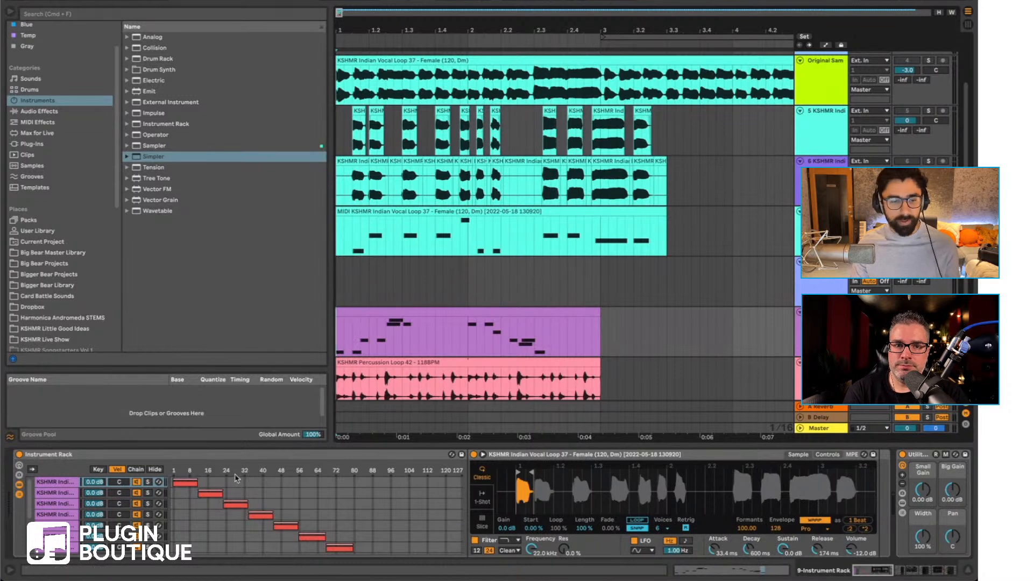
pyautogui.click(59, 482)
pyautogui.press('Down')
pyautogui.press('Down')
pyautogui.press('Down')
pyautogui.press('Down')
pyautogui.press('Down')
pyautogui.press('Down')
pyautogui.press('Down')
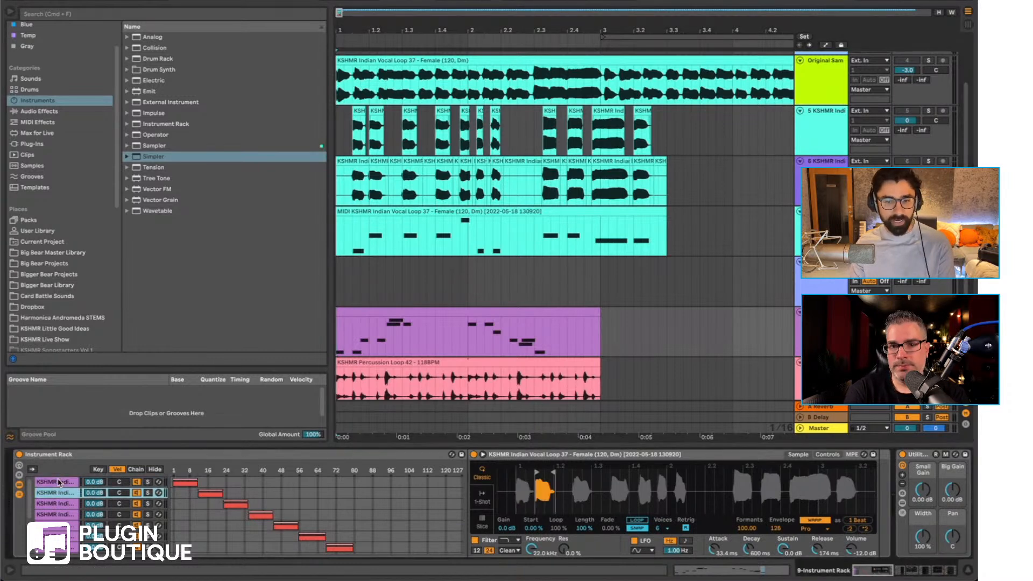
pyautogui.press('Down')
pyautogui.press('Down')
pyautogui.press('Down')
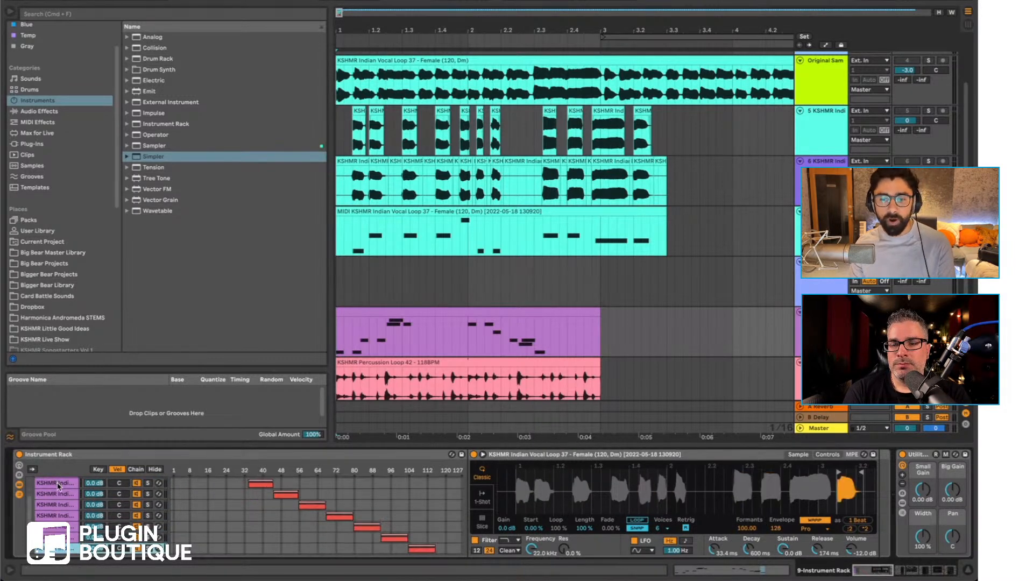
# Step: Step back and forth between the last vocal chains of the rack to compare the sample slice each one plays
pyautogui.press('Up')
pyautogui.press('Up')
pyautogui.press('Up')
pyautogui.press('Up')
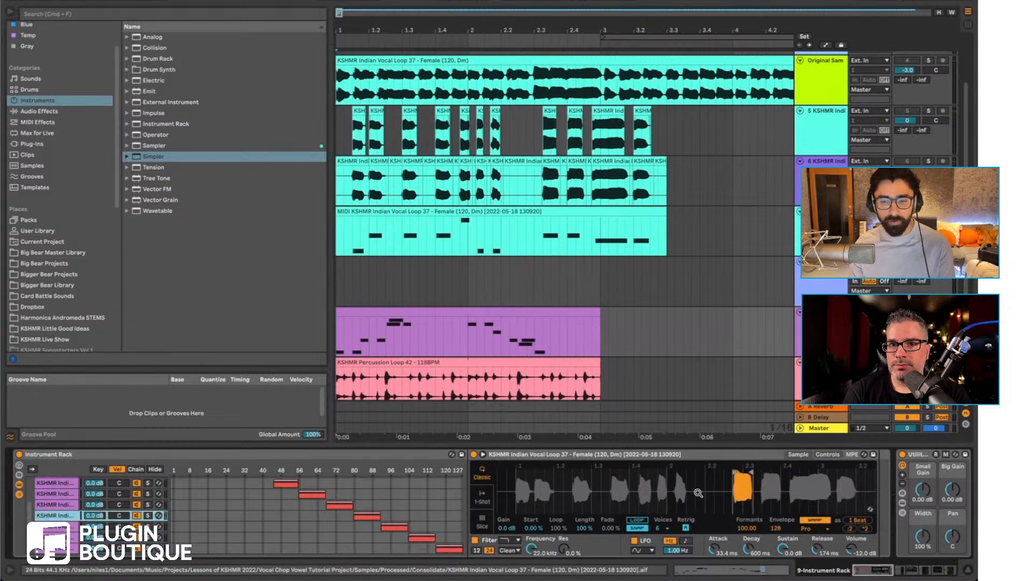
pyautogui.press('Down')
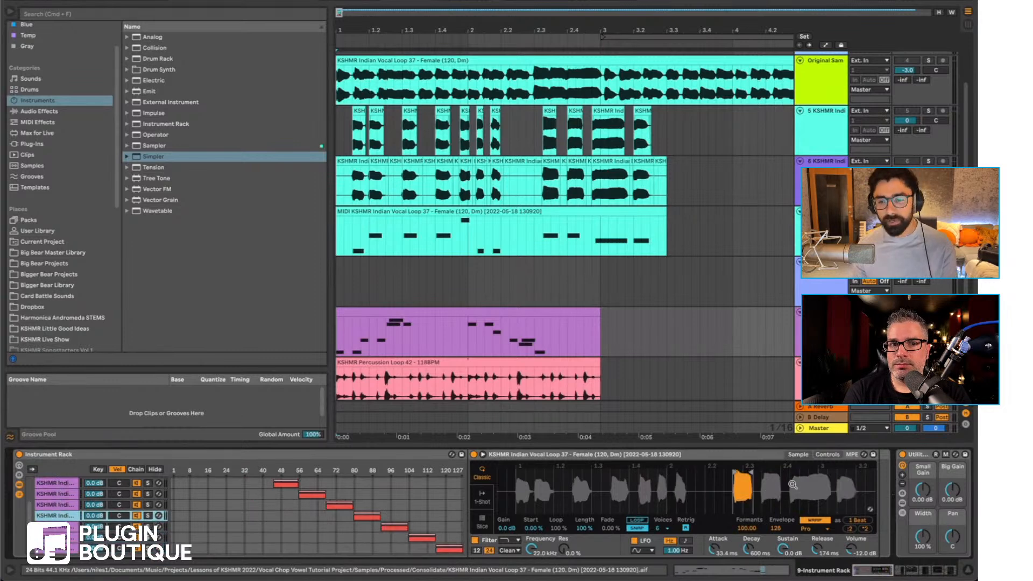
pyautogui.press('Down')
pyautogui.press('Down')
pyautogui.press('Down')
# Step: Step up through the rack's vocal chains to the first one and select the second chain to inspect its slice
pyautogui.press('Up')
pyautogui.press('Up')
pyautogui.press('Up')
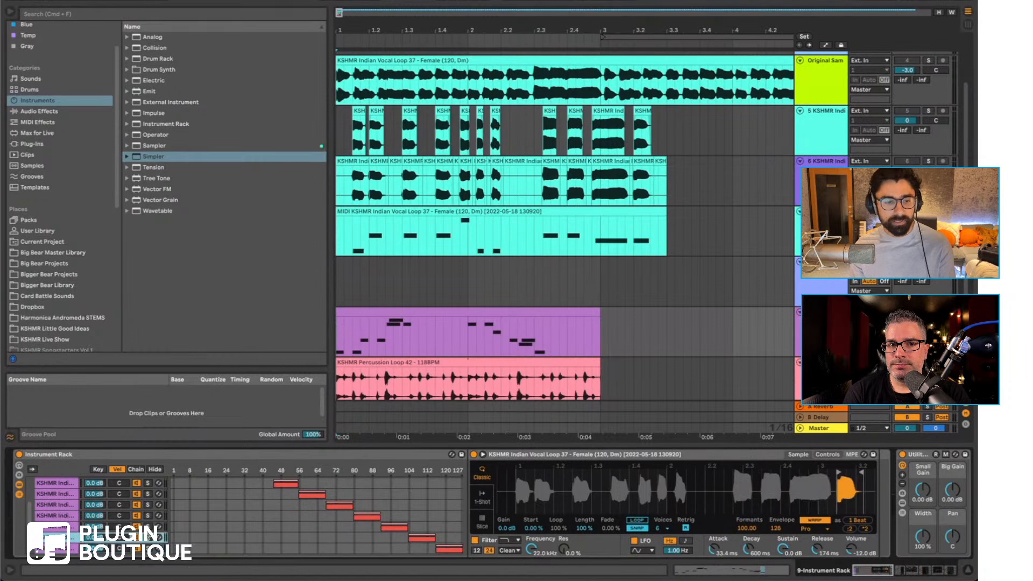
pyautogui.press('Up')
pyautogui.press('Up')
pyautogui.press('Up')
pyautogui.press('Up')
pyautogui.press('Up')
pyautogui.press('Up')
pyautogui.press('Up')
pyautogui.press('Up')
pyautogui.press('Up')
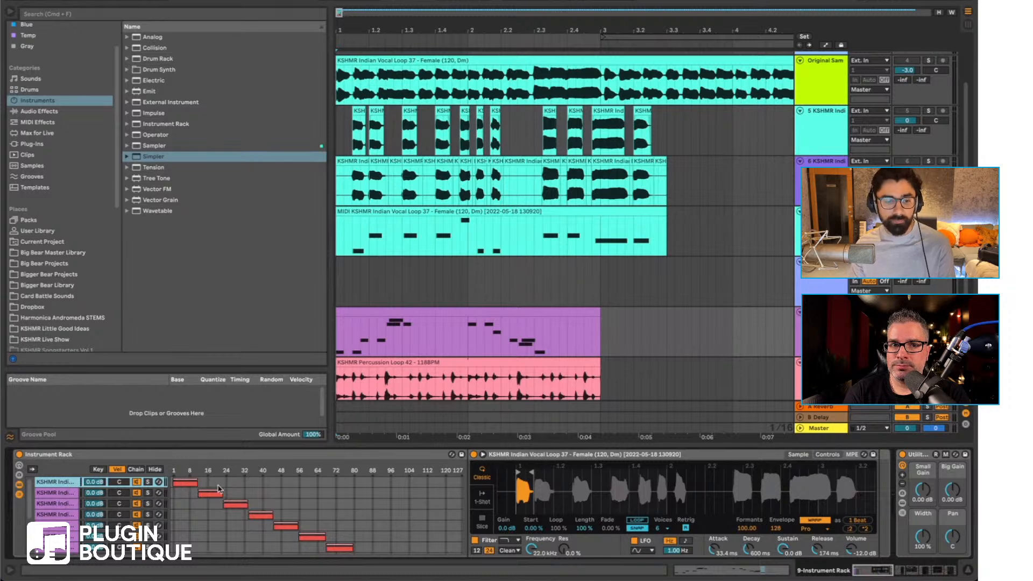
pyautogui.press('Down')
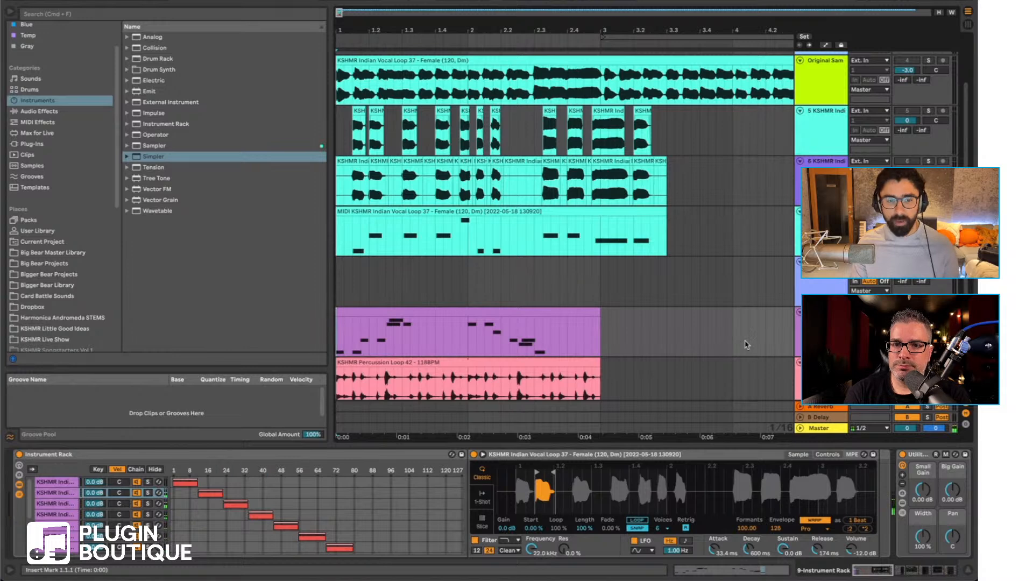
# Step: Duplicate the purple MIDI clip directly after the original and set every note in the copy to velocity 44
pyautogui.click(517, 315)
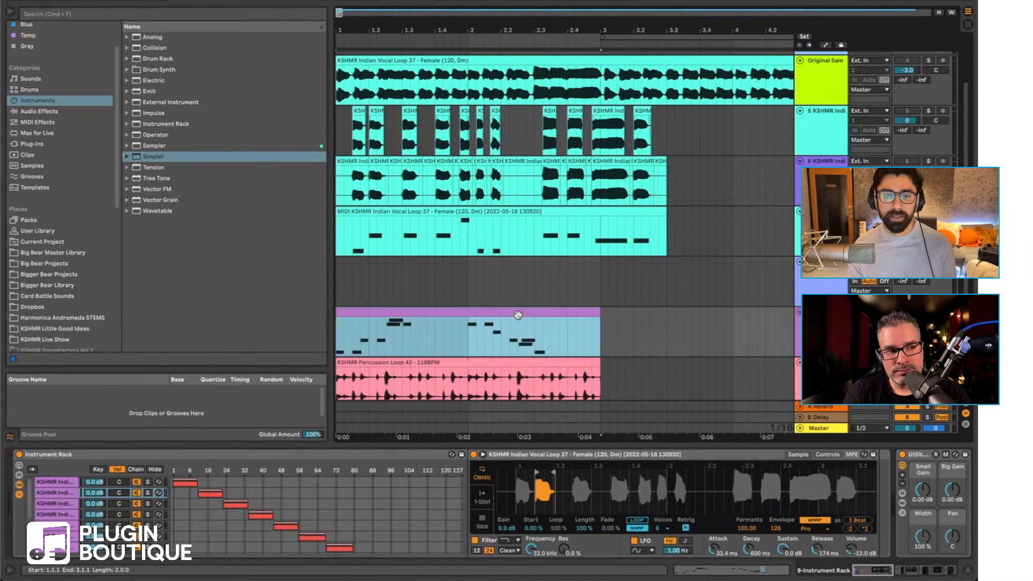
pyautogui.press('space')
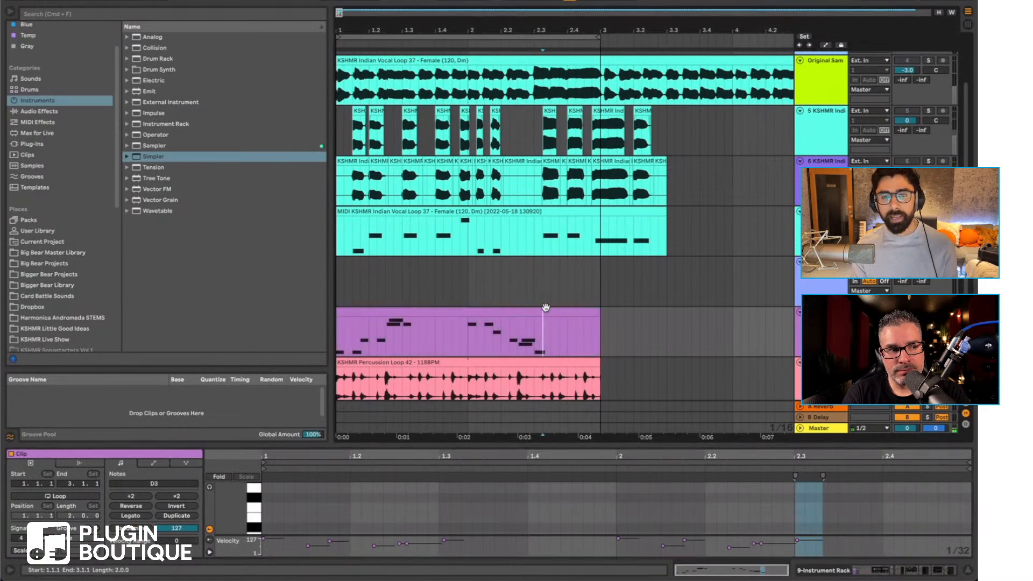
pyautogui.hotkey('ctrl', 'd')
pyautogui.doubleClick(630, 314)
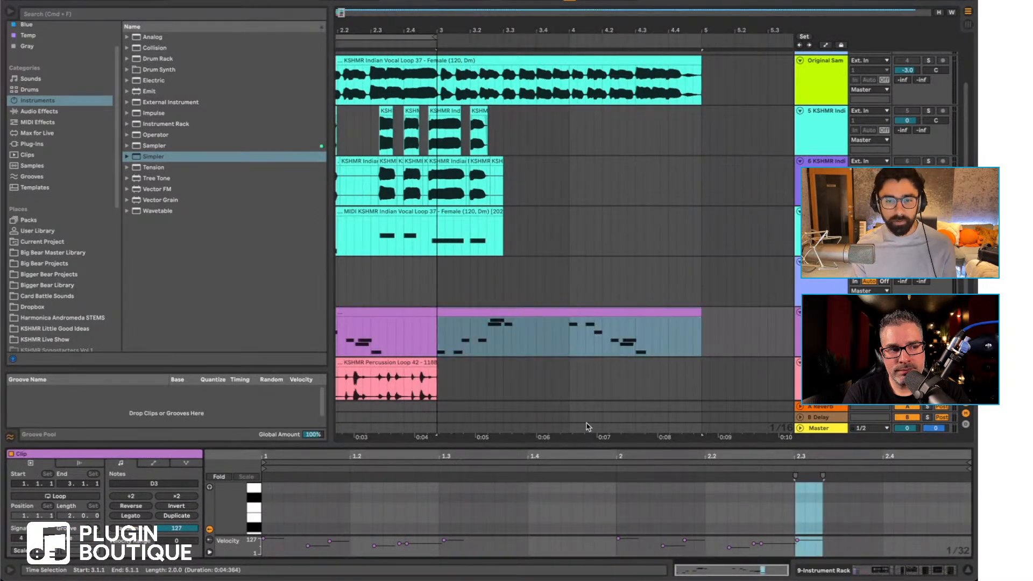
pyautogui.moveTo(566, 443); pyautogui.dragTo(560, 226)
pyautogui.hotkey('ctrl', 'a')
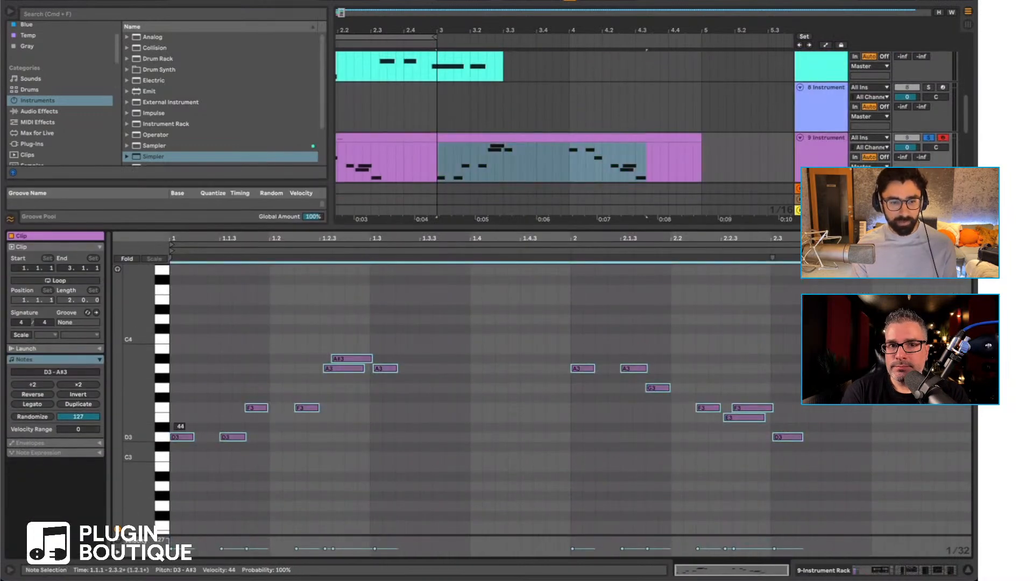
# Step: Play the equal-velocity copy and the original purple clip one after the other to compare their vowel changes
pyautogui.press('space')
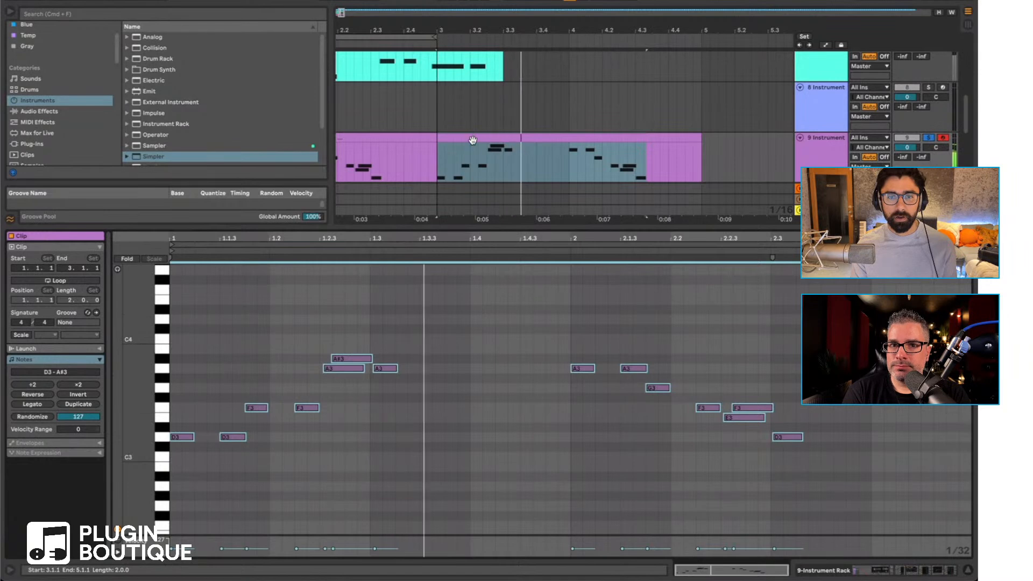
pyautogui.hscroll(-5, 459, 156)
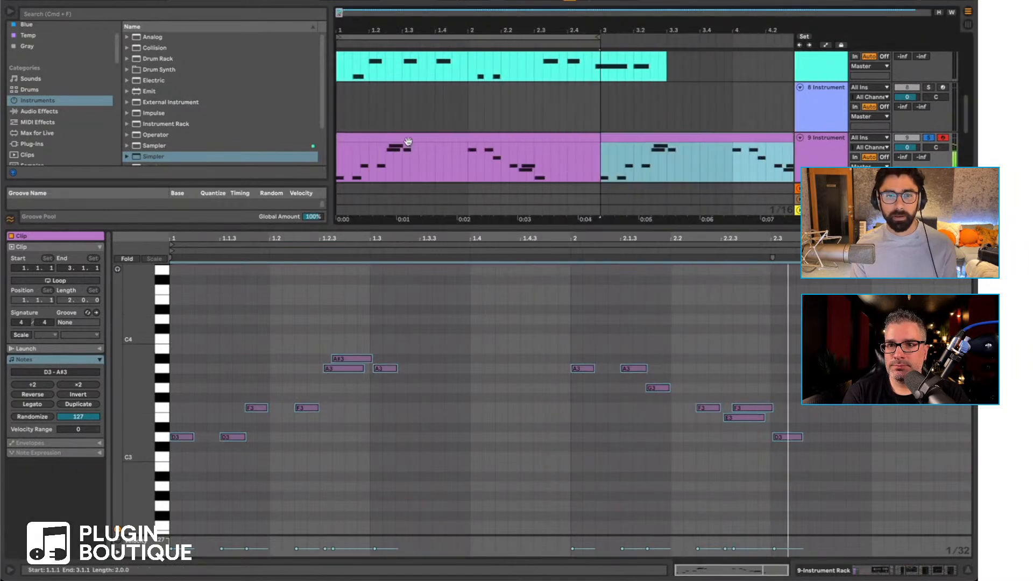
pyautogui.click(409, 140)
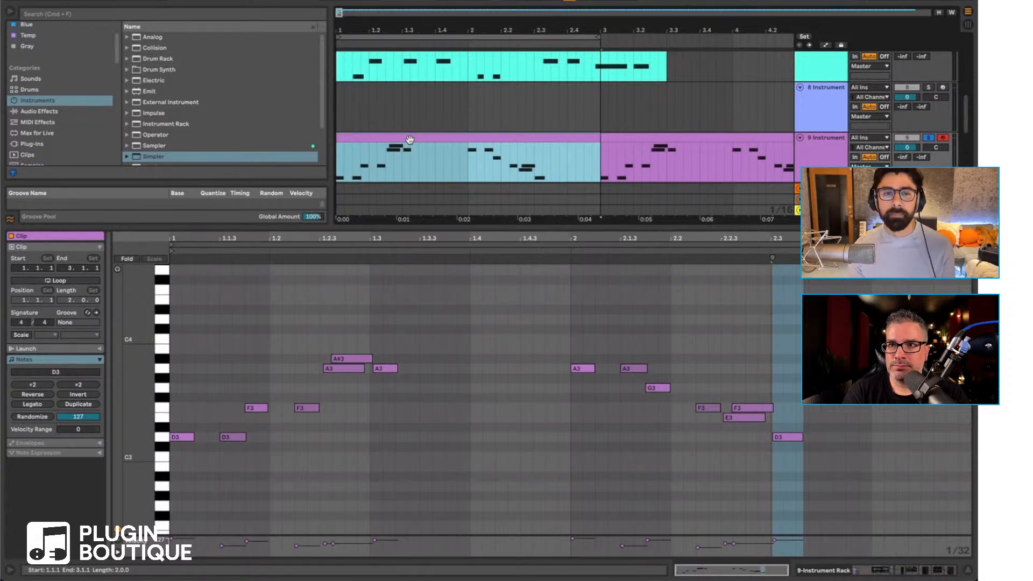
pyautogui.press('space')
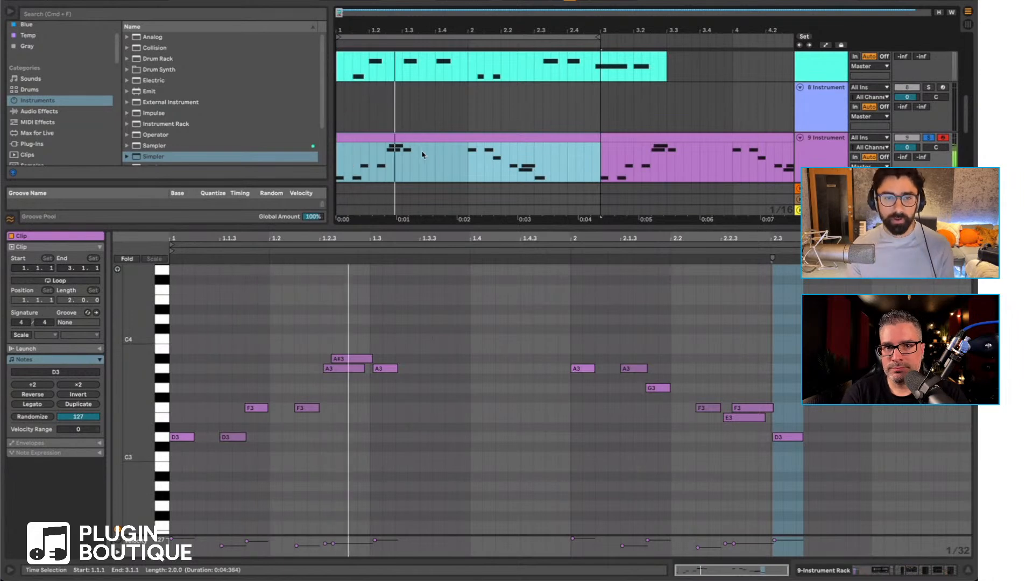
# Step: Solo the KSHMR Percussion Loop 42 track alongside the melody track, play both together and select the percussion clip
pyautogui.click(744, 140)
pyautogui.scroll(-3, 745, 139)
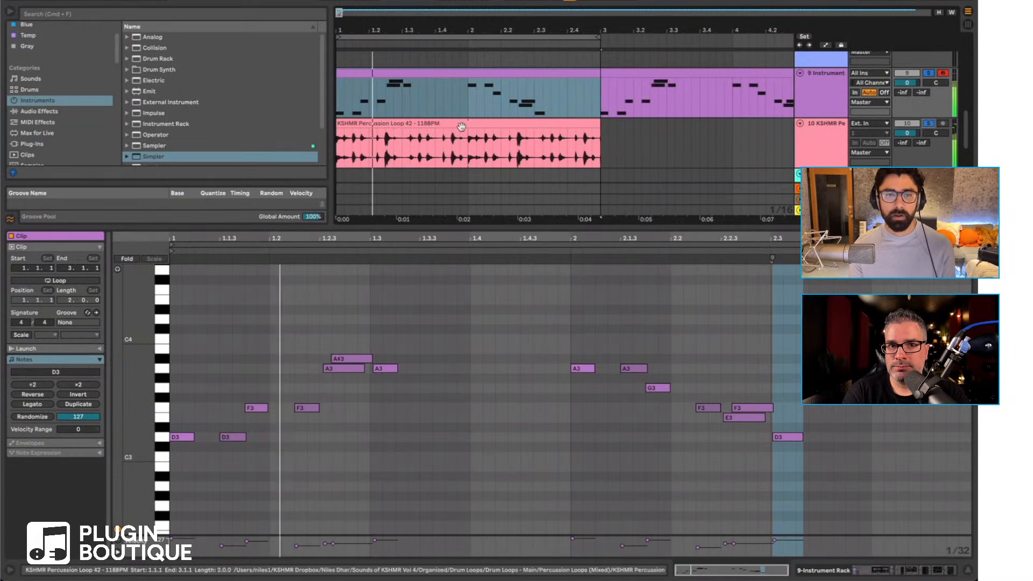
pyautogui.moveTo(403, 24); pyautogui.dragTo(388, 22)
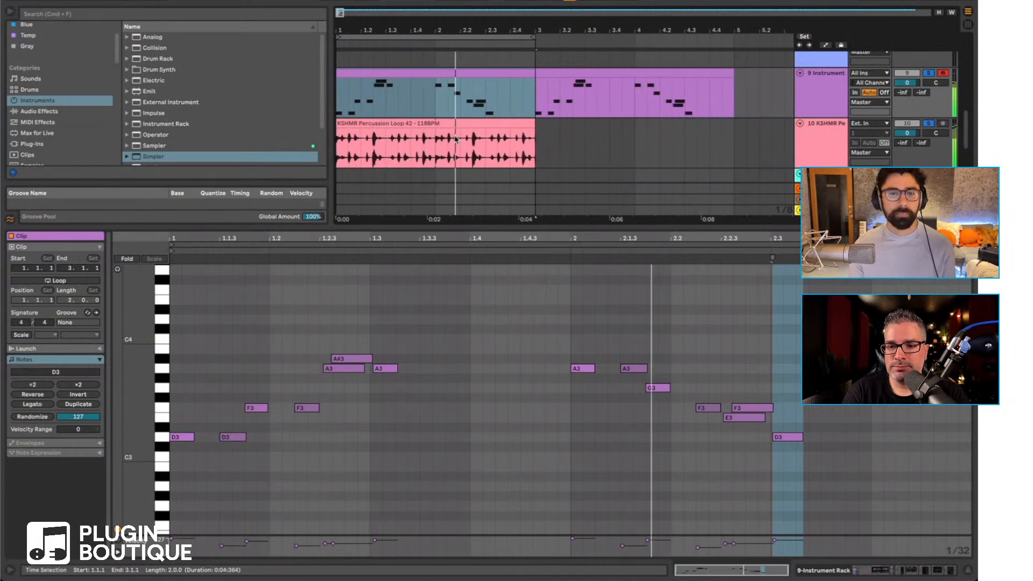
pyautogui.click(447, 122)
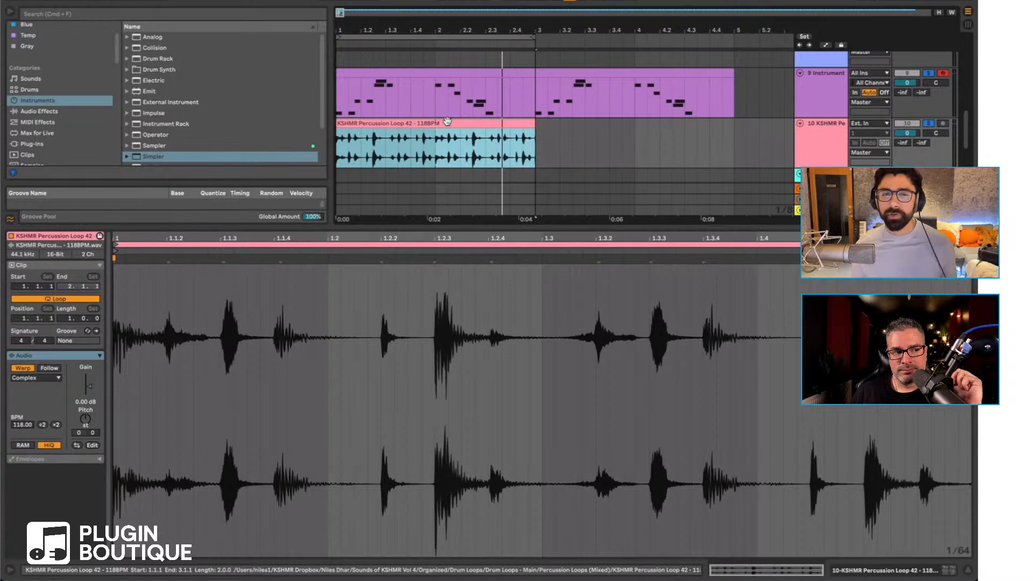
# Step: Open the original purple clip and set the velocity of its first D3 note to 1
pyautogui.click(447, 110)
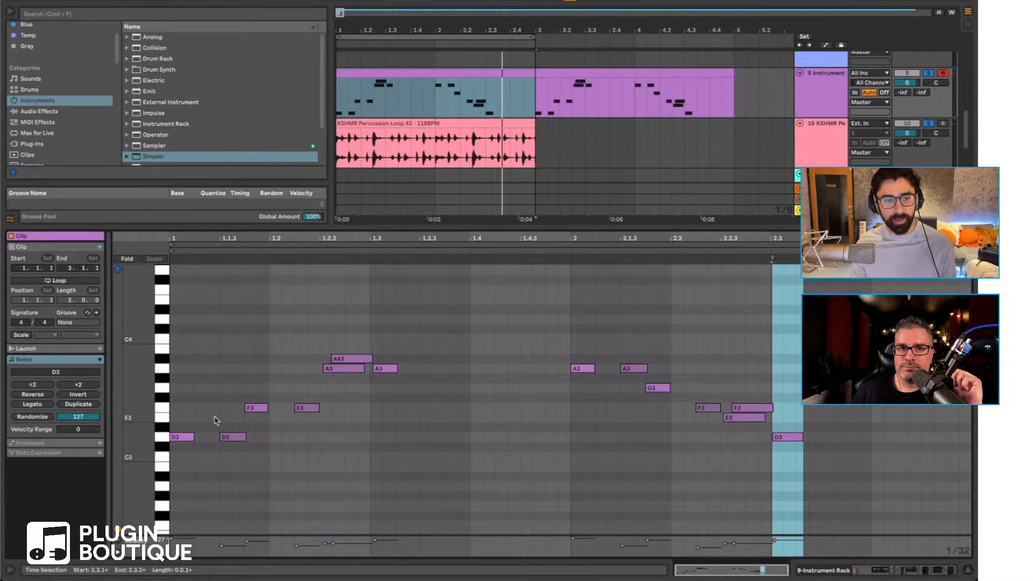
pyautogui.click(188, 436)
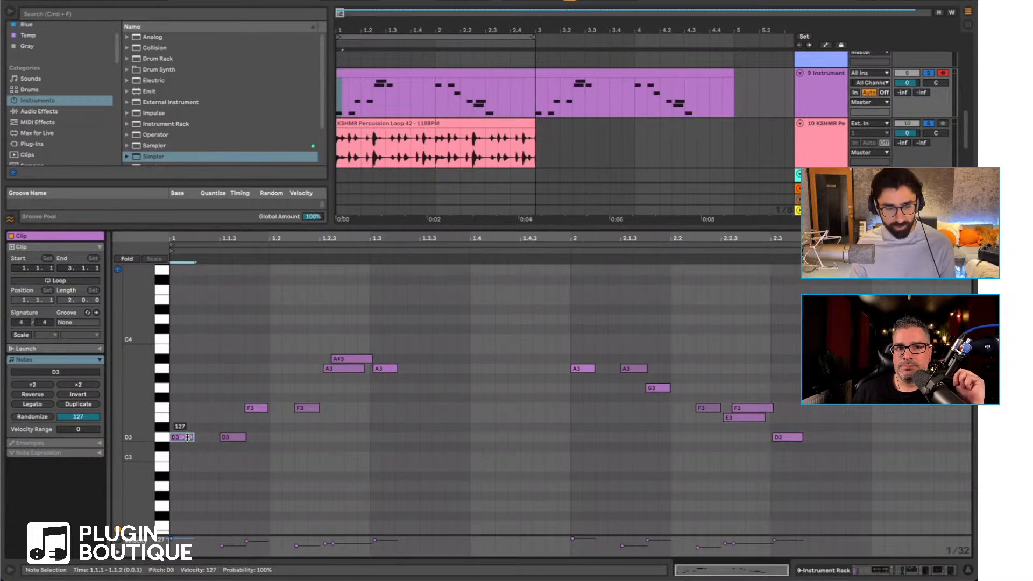
pyautogui.moveTo(188, 437); pyautogui.dragTo(188, 494)
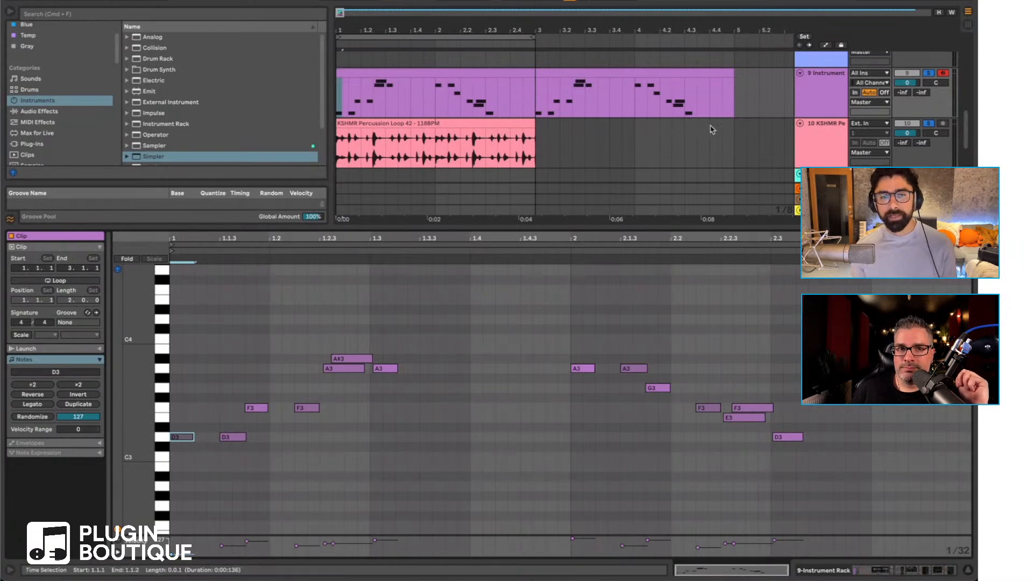
# Step: Show the purple track's Instrument Rack and the Simpler control settings of its second chain
pyautogui.click(811, 97)
pyautogui.click(936, 568)
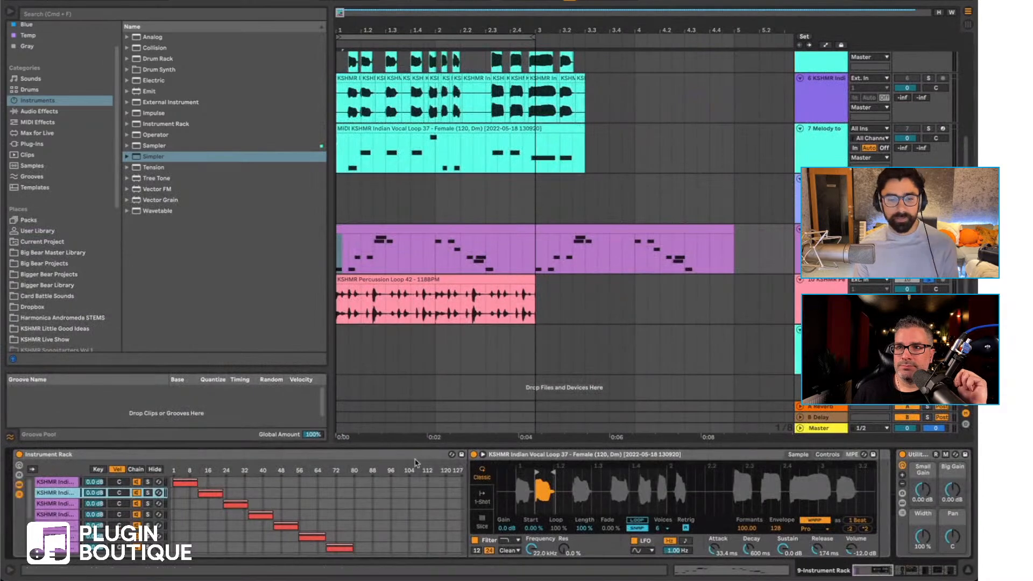
pyautogui.click(834, 455)
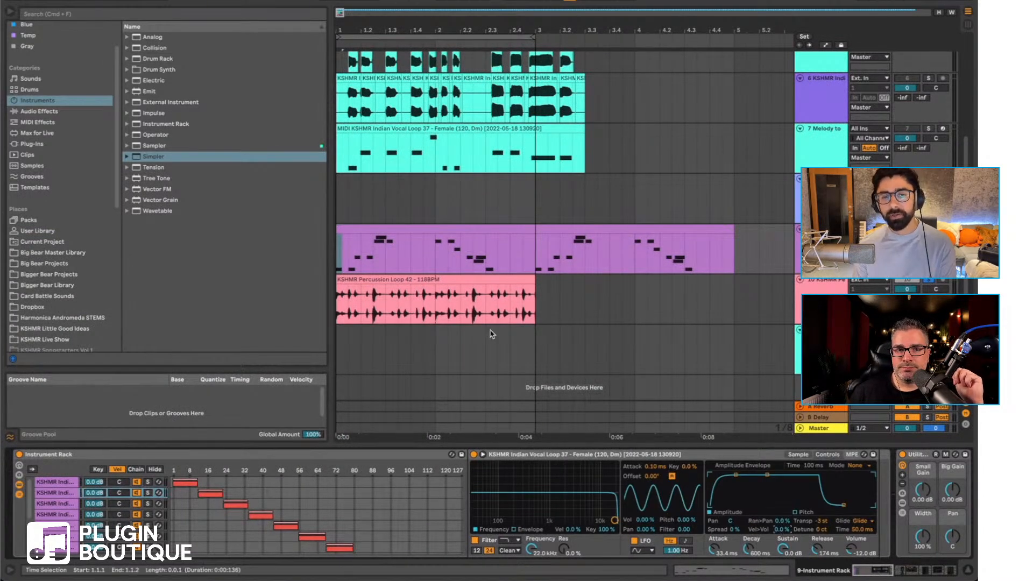
# Step: Set the first D3 note of the original purple clip to velocity 127 and play the melody with the percussion
pyautogui.click(401, 224)
pyautogui.doubleClick(401, 224)
pyautogui.click(182, 437)
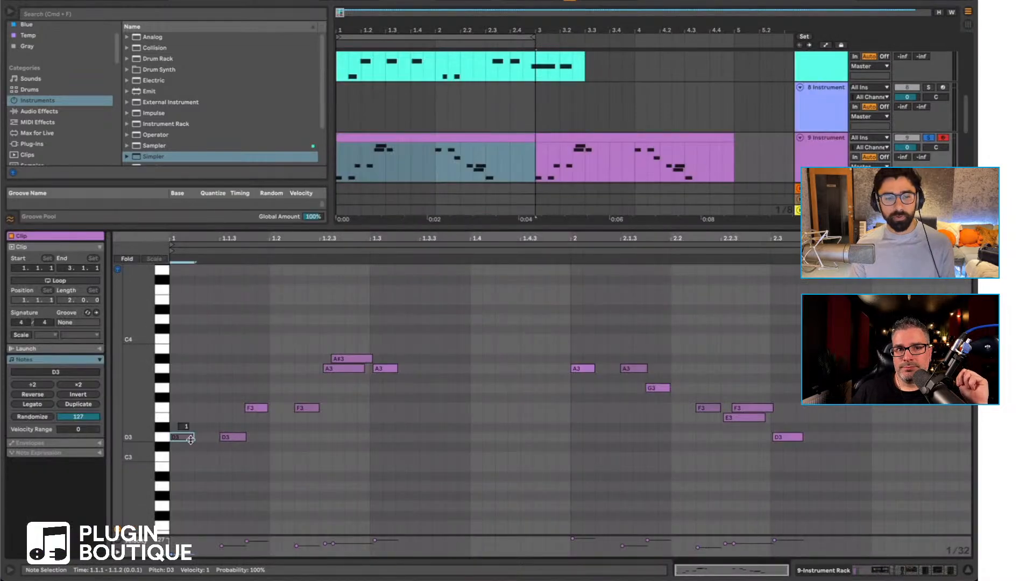
pyautogui.moveTo(188, 439); pyautogui.dragTo(189, 371)
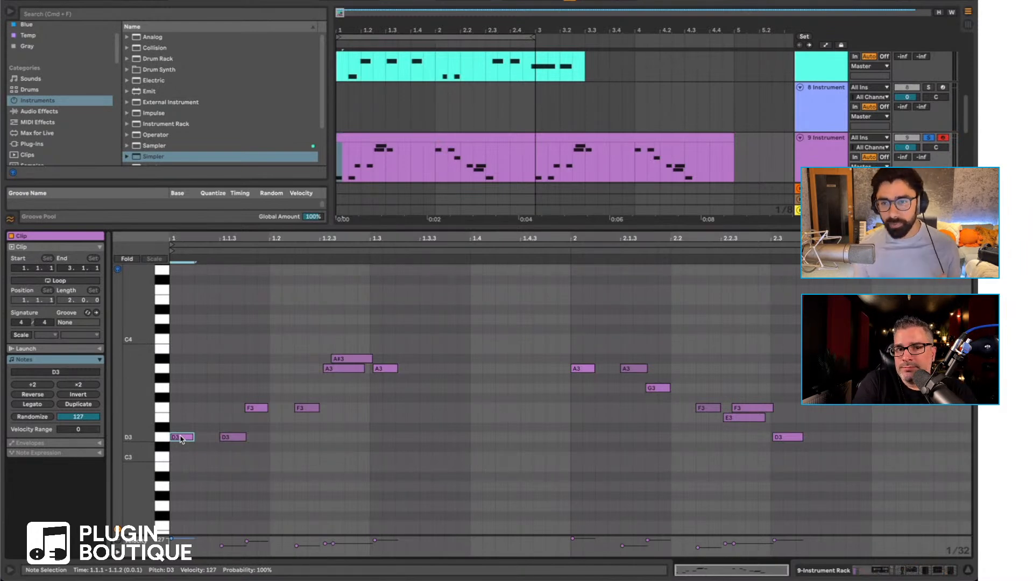
pyautogui.press('space')
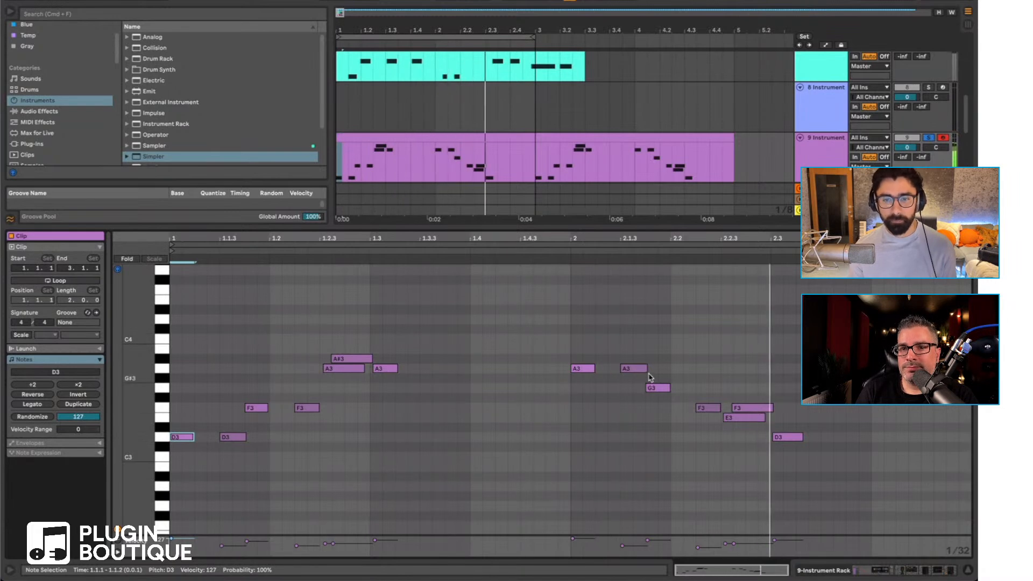
pyautogui.moveTo(581, 568)
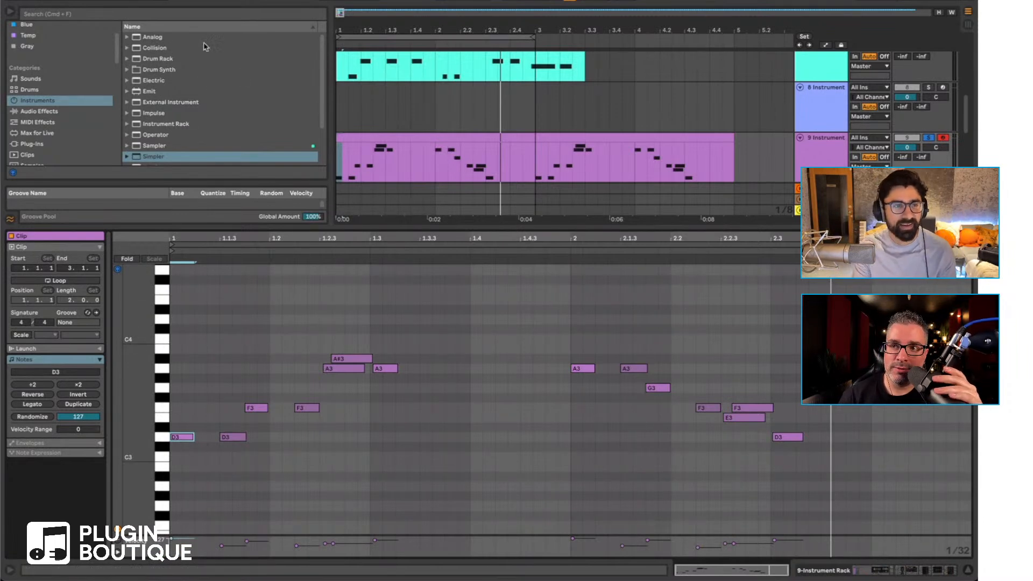
# Step: Show the rack's devices again, play from just before the melody's first overlapping notes, and solo the melody track
pyautogui.moveTo(322, 227); pyautogui.dragTo(339, 359)
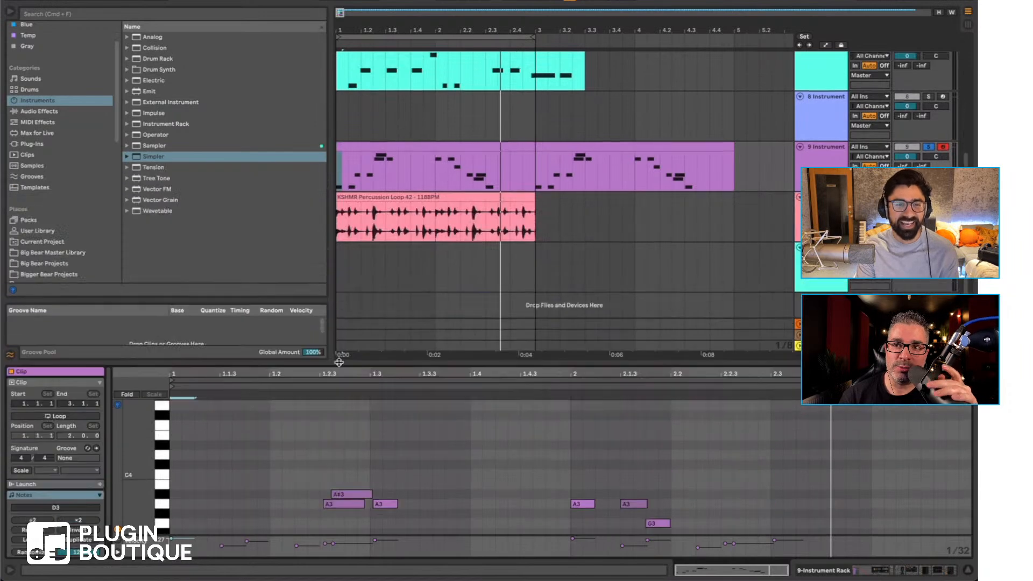
pyautogui.scroll(2, 387, 243)
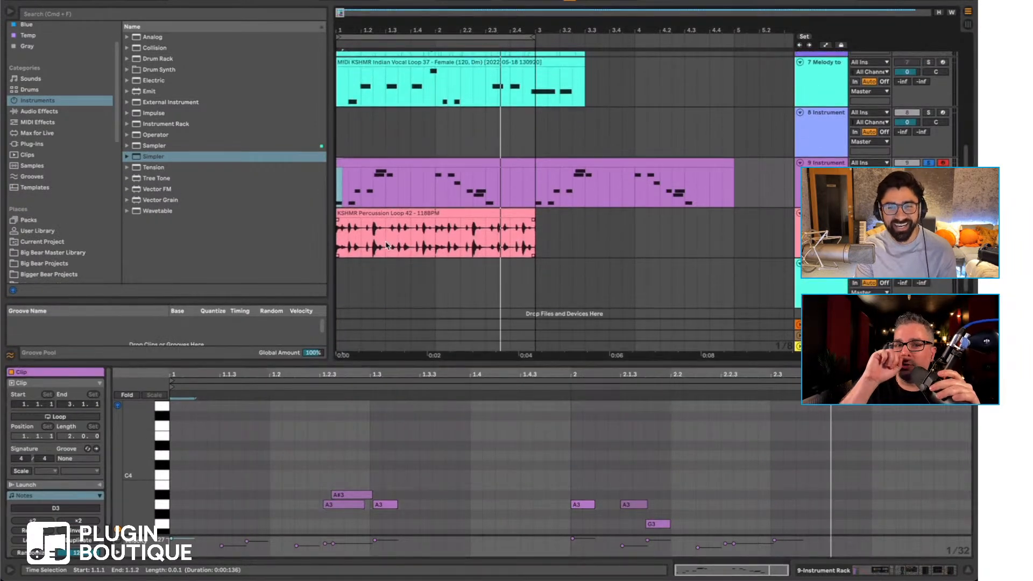
pyautogui.scroll(5, 387, 245)
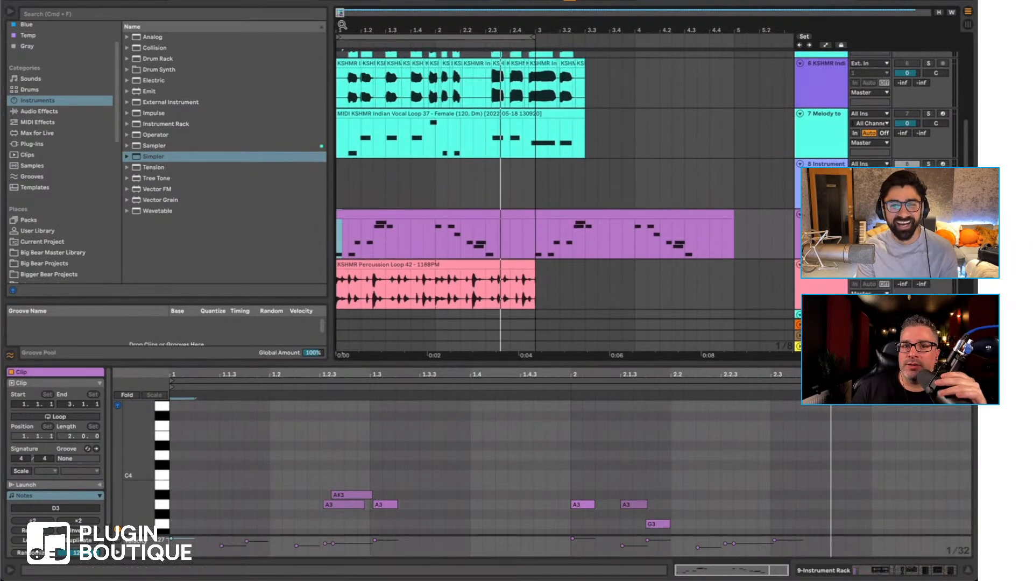
pyautogui.moveTo(344, 29); pyautogui.dragTo(344, 59)
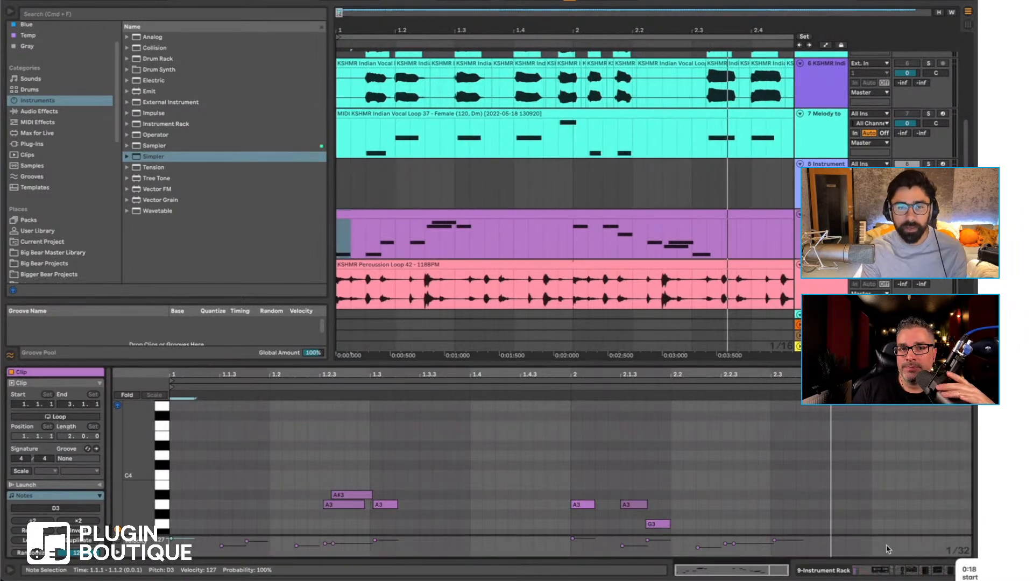
pyautogui.click(889, 565)
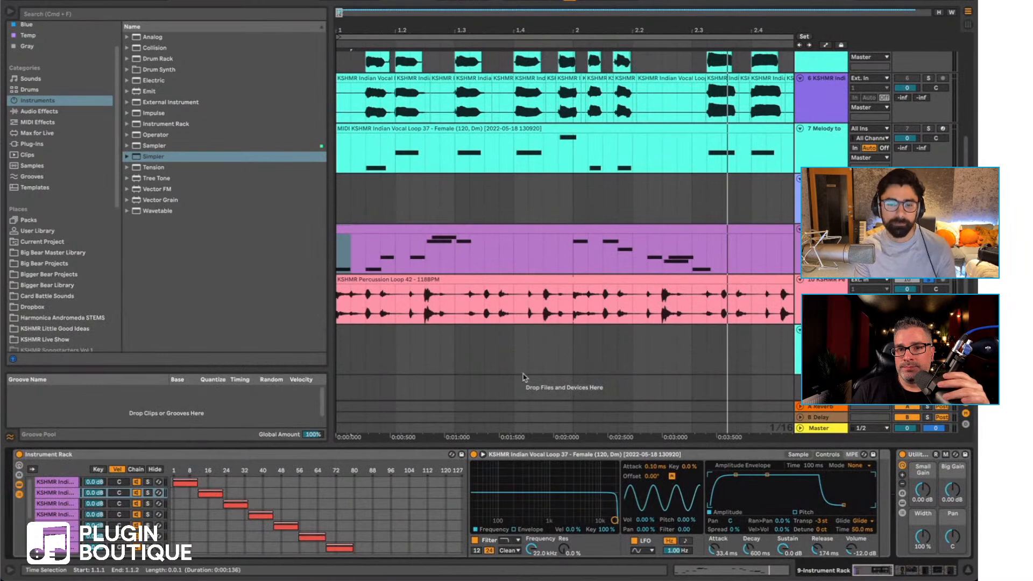
pyautogui.click(425, 255)
pyautogui.press('space')
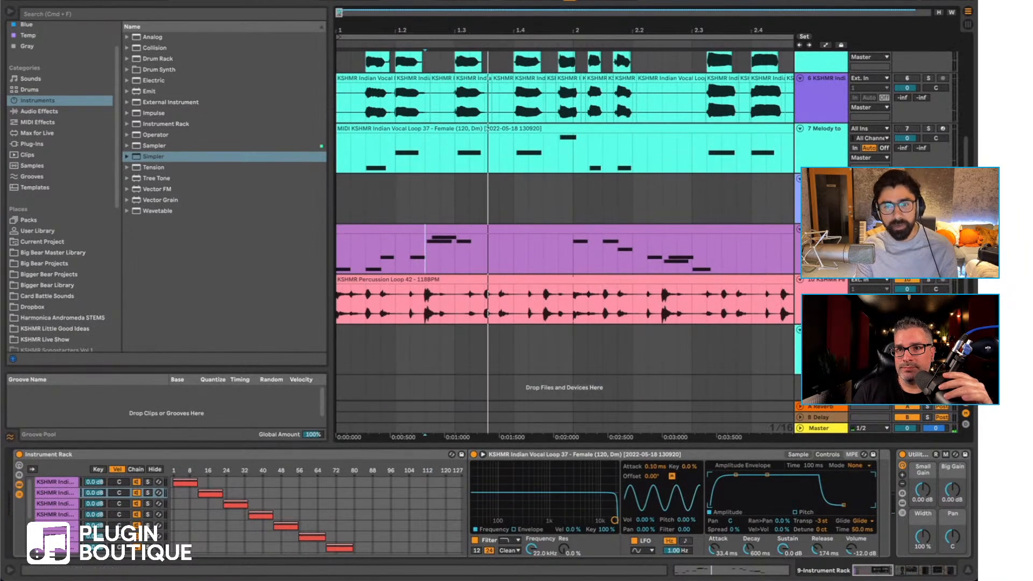
pyautogui.click(928, 229)
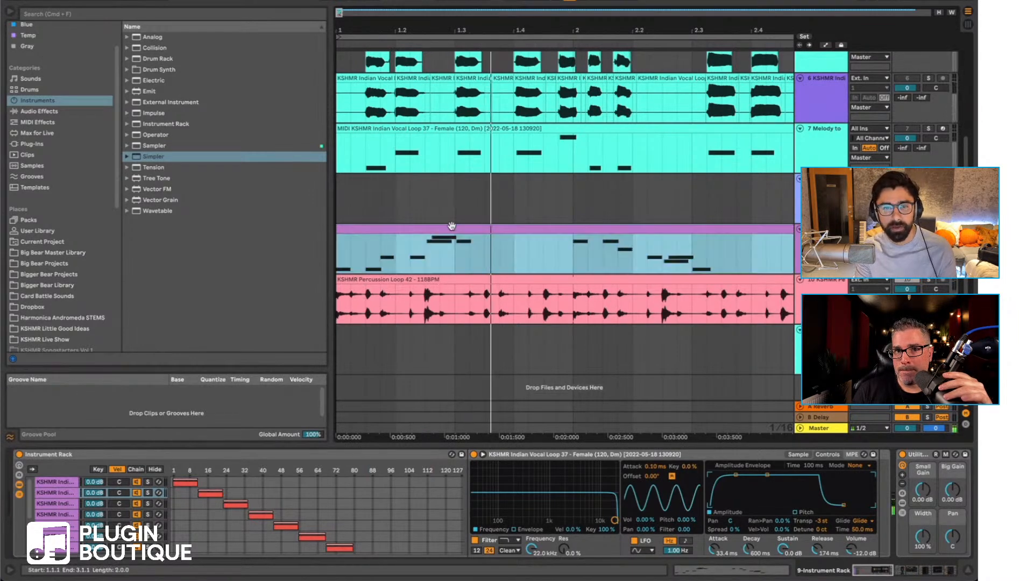
# Step: Open the purple clip's notes in an enlarged editor and select the overlapping A3 and A#3 notes
pyautogui.doubleClick(431, 254)
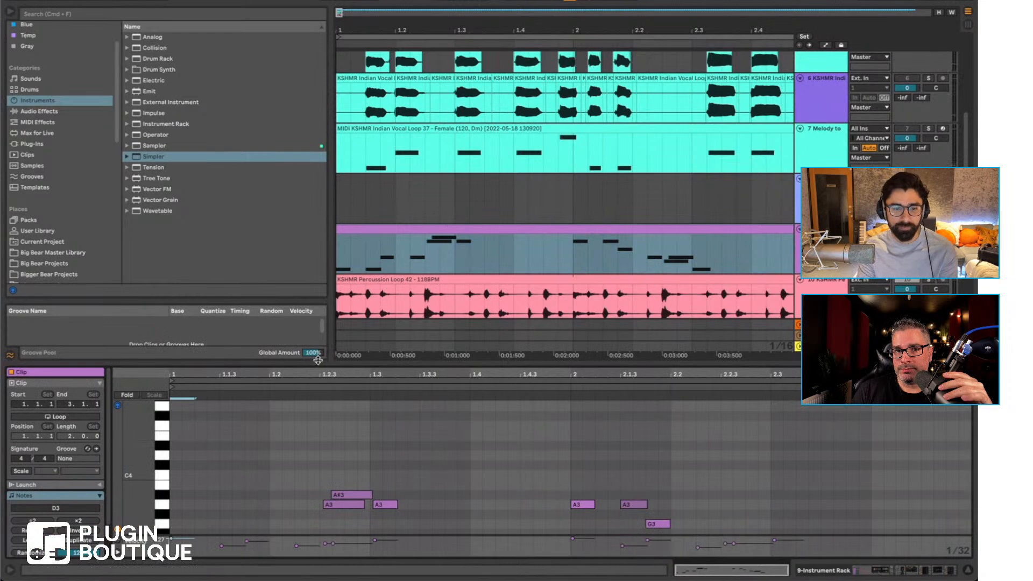
pyautogui.moveTo(318, 364); pyautogui.dragTo(316, 176)
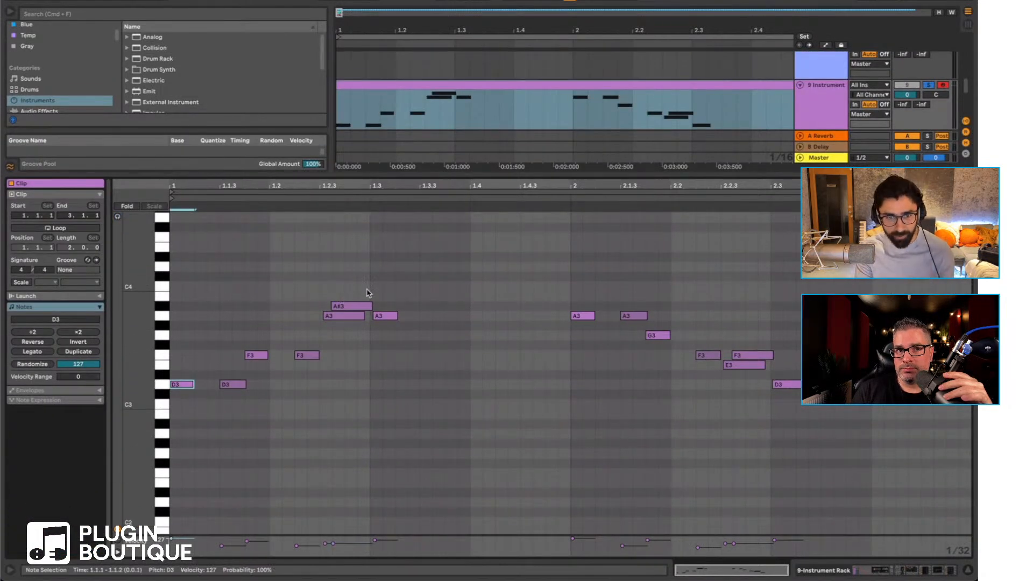
pyautogui.moveTo(369, 294); pyautogui.dragTo(334, 324)
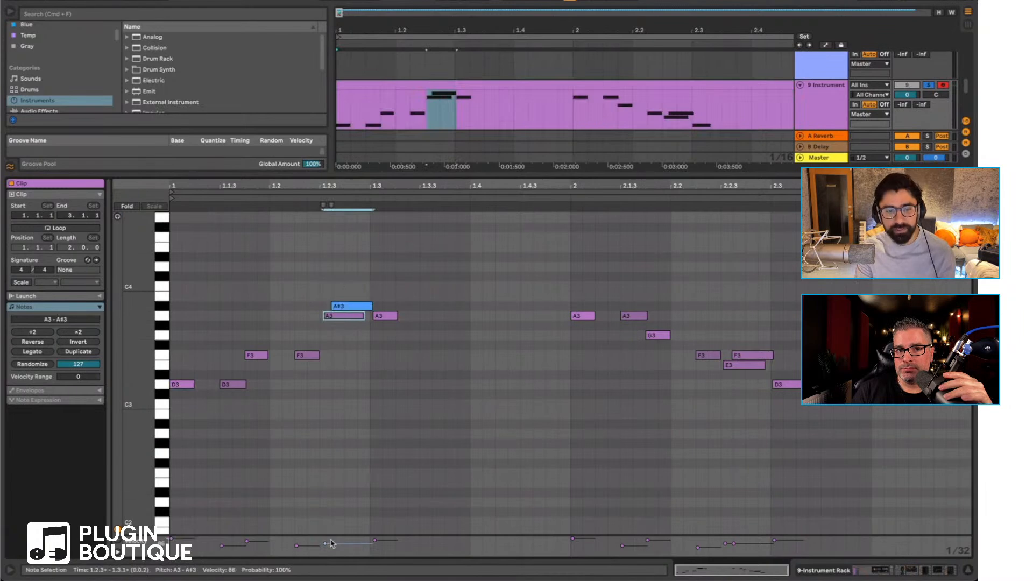
# Step: Set the first overlapping A#3 note's velocity to 127 and play the melody from 1.2.3
pyautogui.click(315, 388)
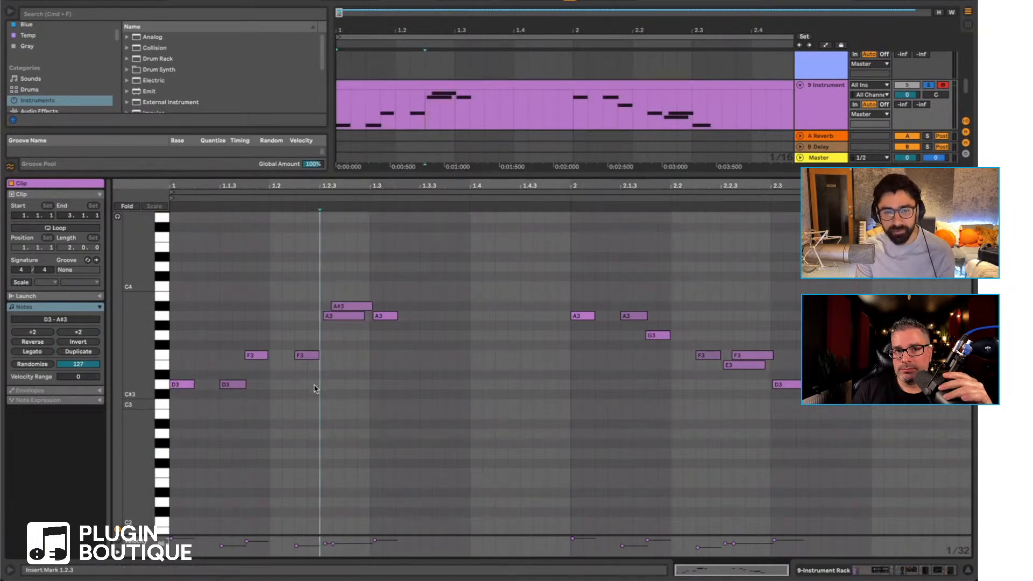
pyautogui.click(345, 306)
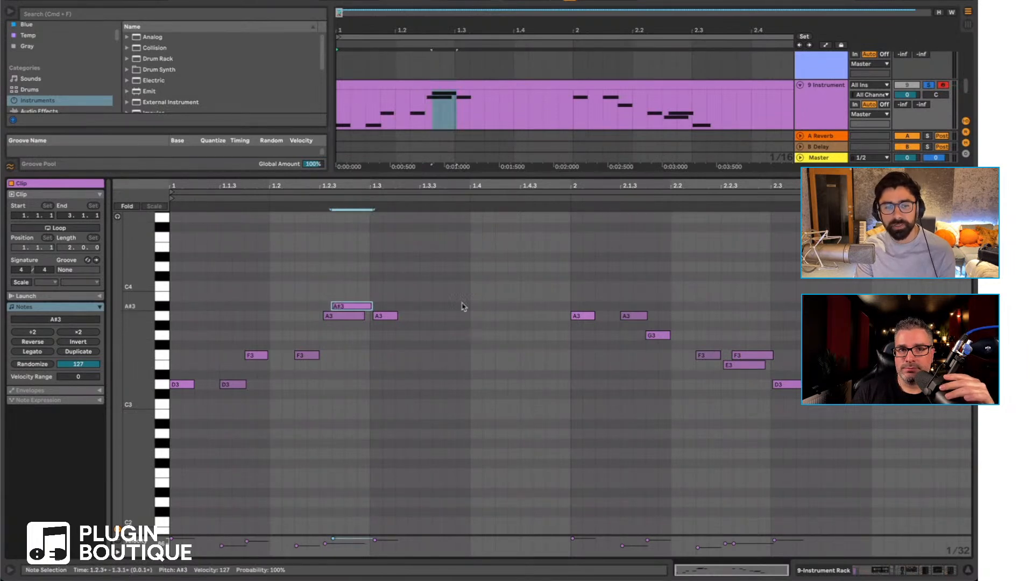
pyautogui.press('space')
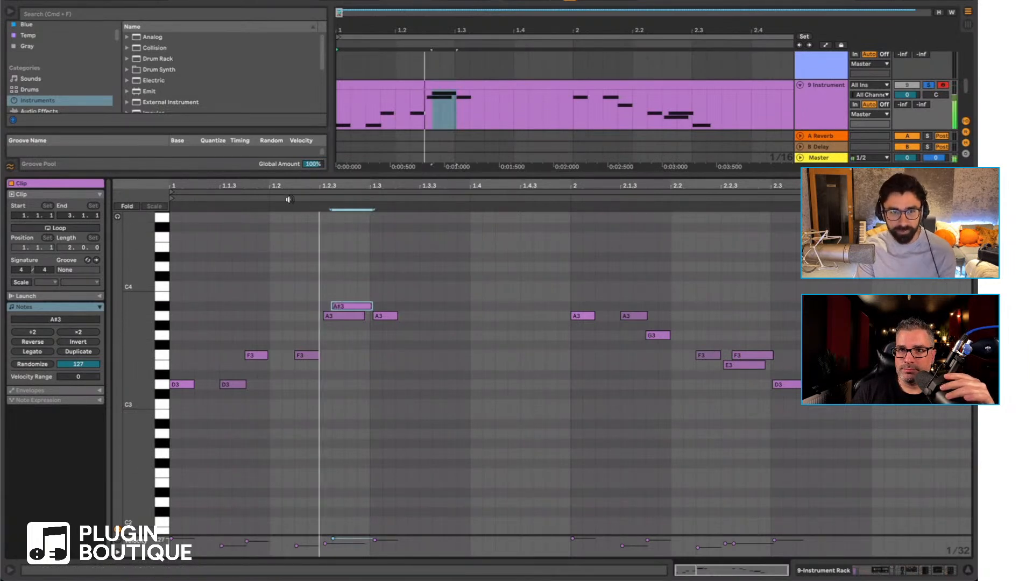
pyautogui.press('space')
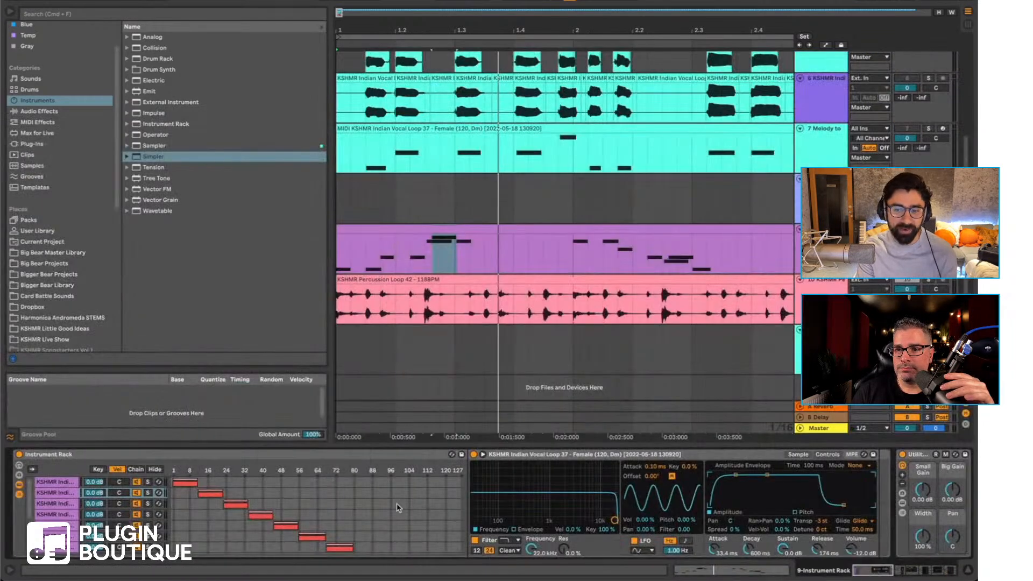
# Step: Show the Simpler settings of the rack's fifth chain and set the overlapping A#3 note's velocity in the purple clip to 83
pyautogui.click(903, 569)
pyautogui.click(91, 525)
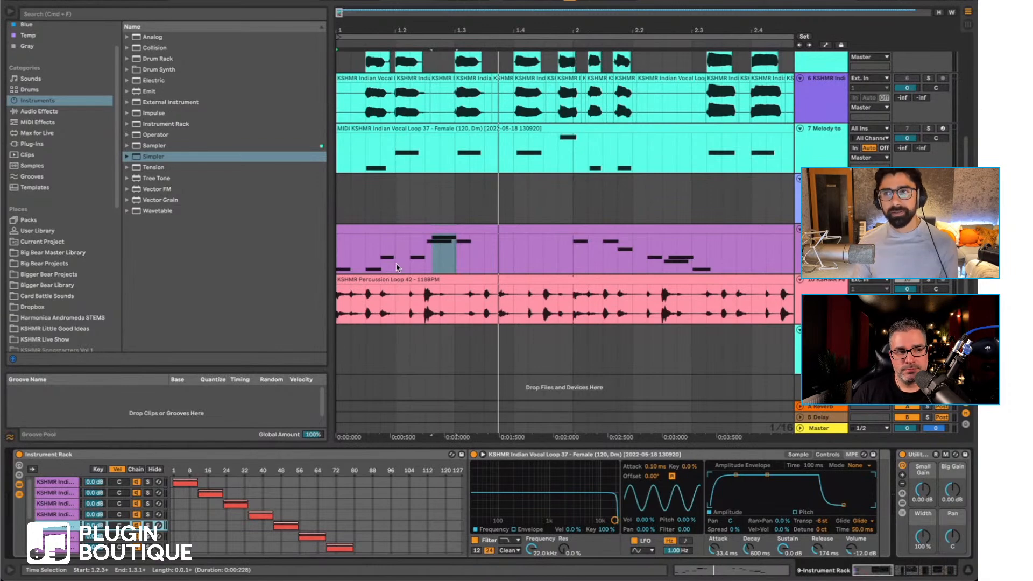
pyautogui.click(425, 252)
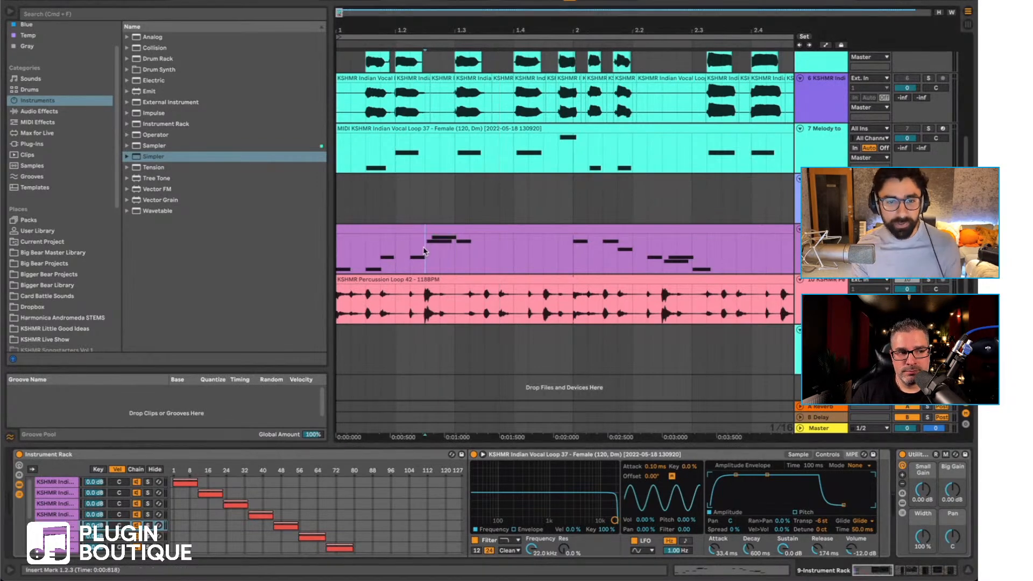
pyautogui.doubleClick(431, 231)
pyautogui.click(349, 306)
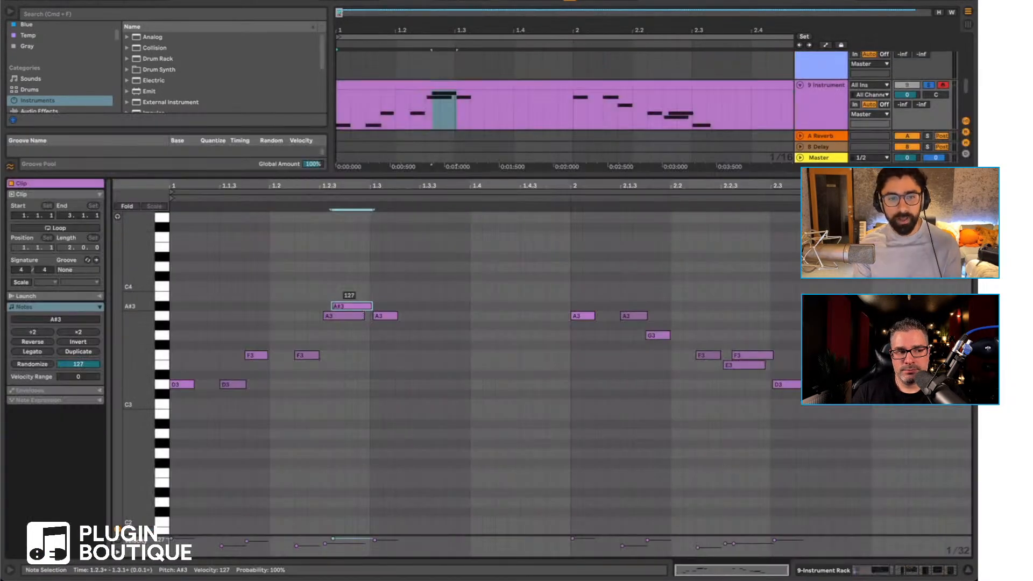
pyautogui.moveTo(350, 306); pyautogui.dragTo(350, 317)
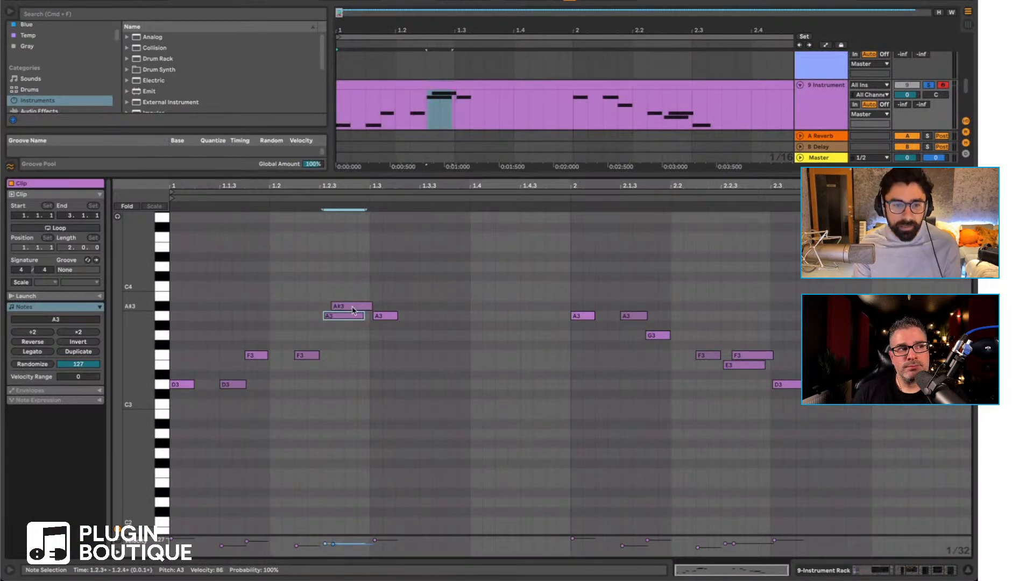
# Step: Select the overlapping A3 and A#3 notes in turn to compare their velocities and starting points
pyautogui.click(336, 317)
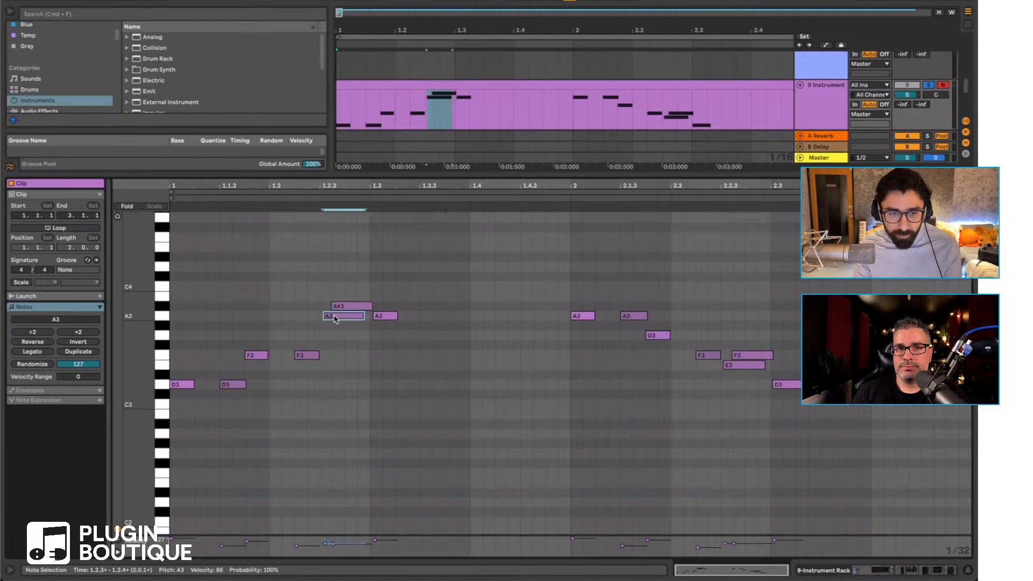
pyautogui.click(348, 307)
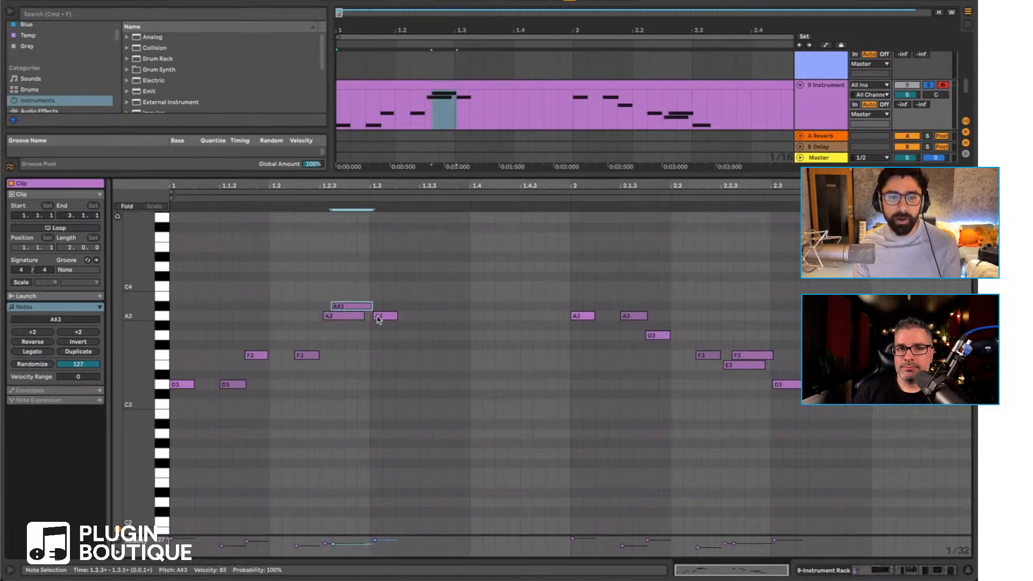
pyautogui.click(335, 317)
pyautogui.click(336, 308)
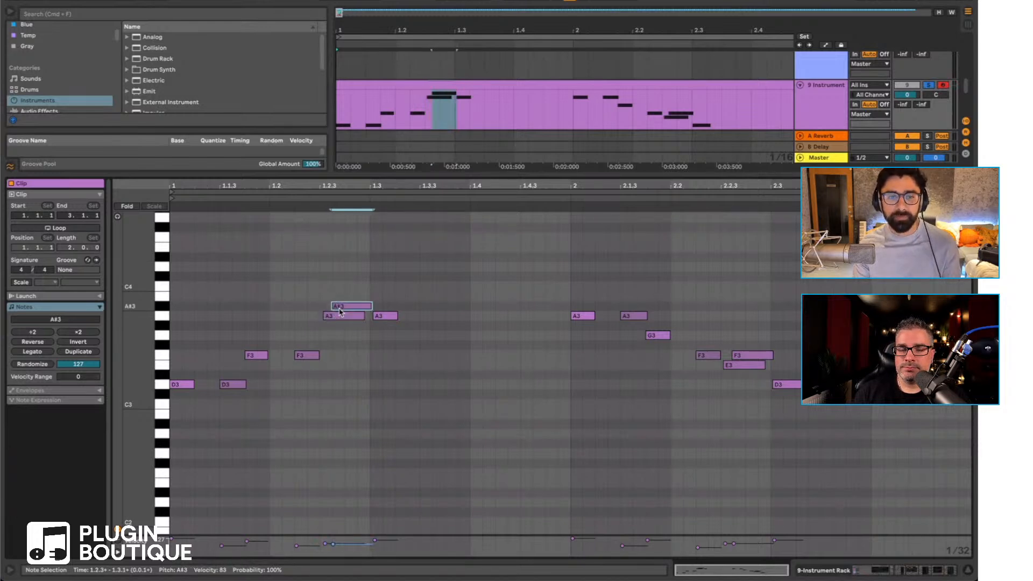
pyautogui.click(334, 314)
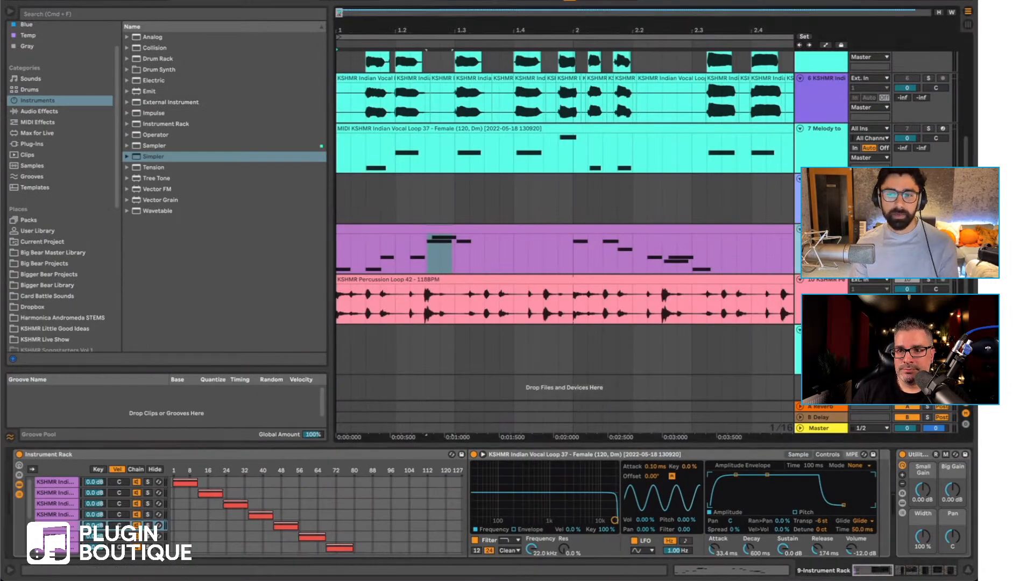
# Step: Insert an empty MIDI track below the purple melody track and show the purple track's Instrument Rack for comparison
pyautogui.press('super+shift+t')
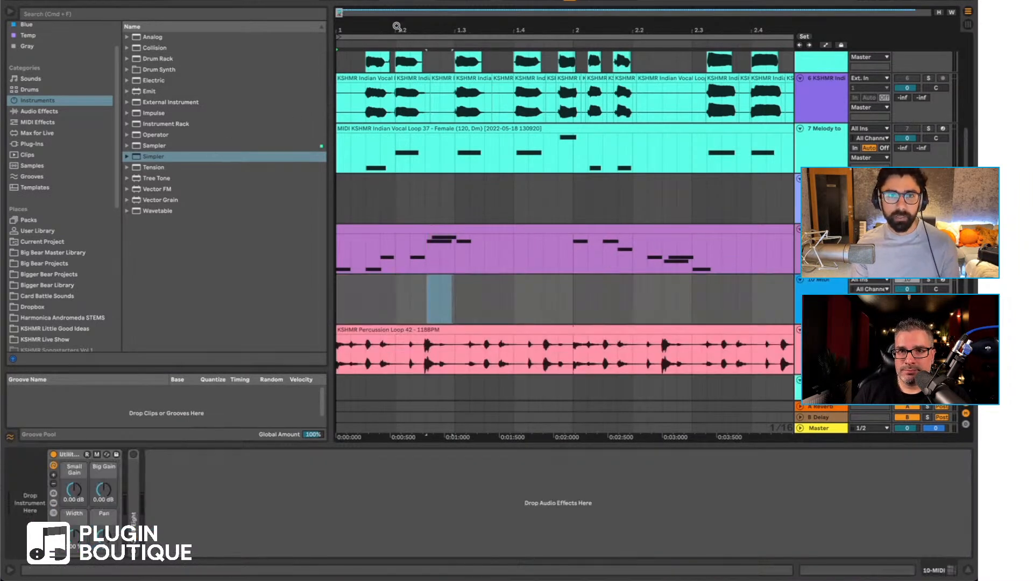
pyautogui.moveTo(398, 28); pyautogui.dragTo(368, 28)
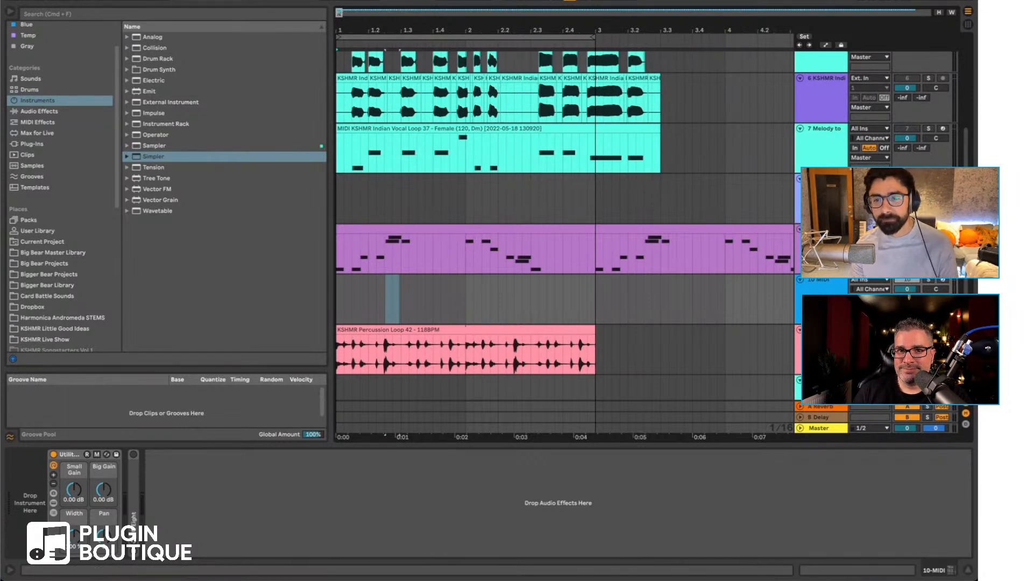
pyautogui.click(438, 230)
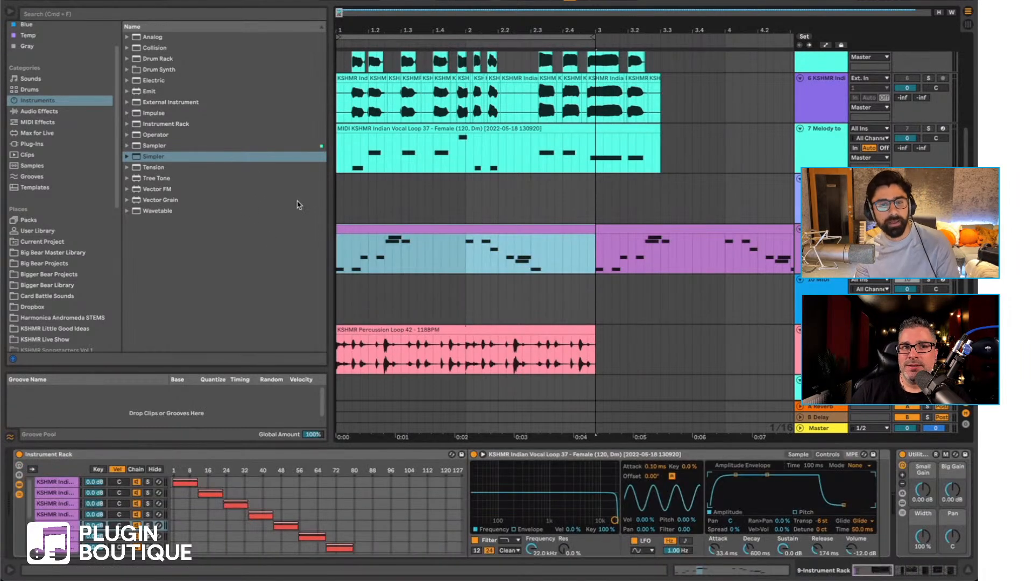
pyautogui.click(339, 299)
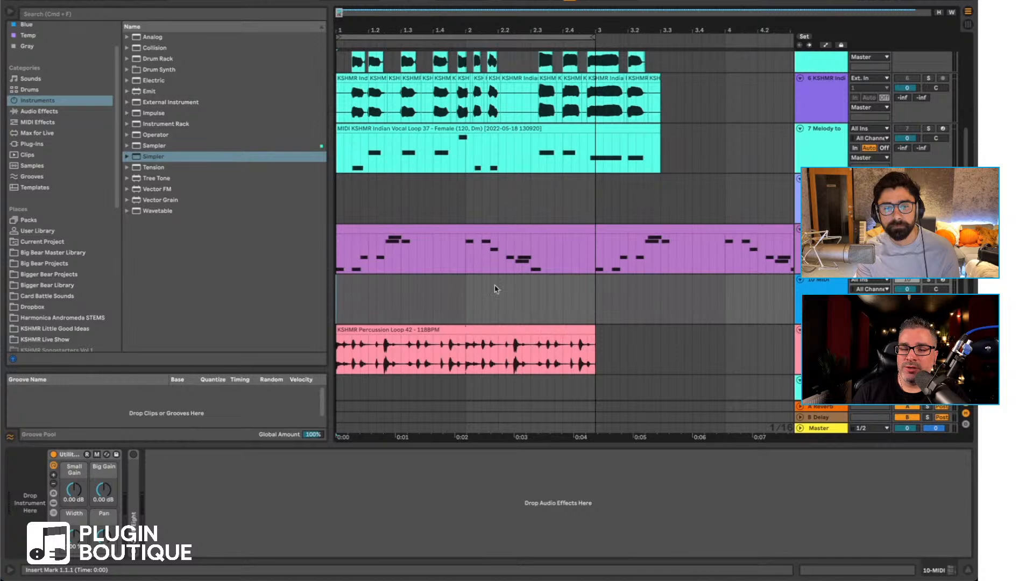
pyautogui.click(823, 230)
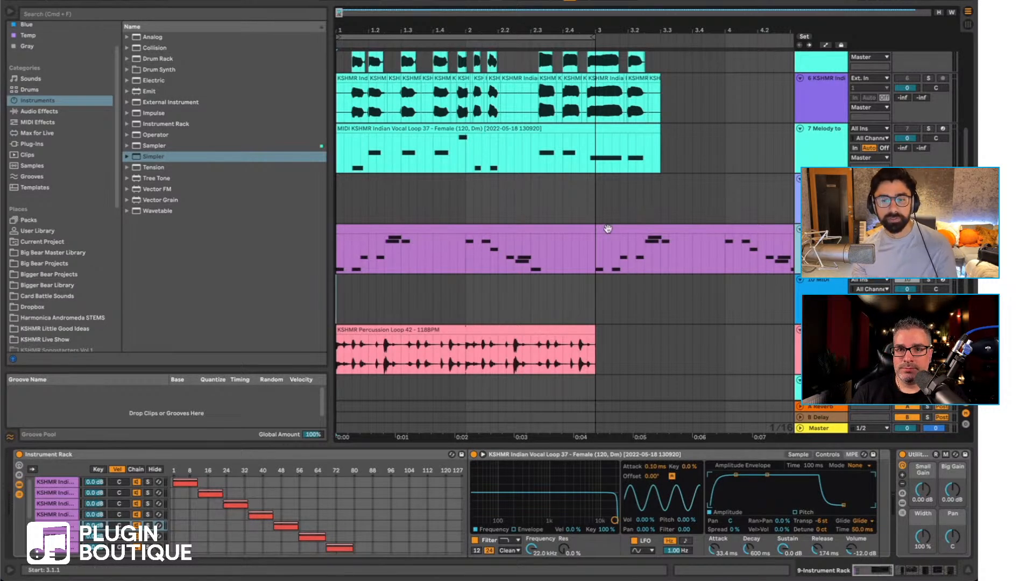
pyautogui.click(694, 291)
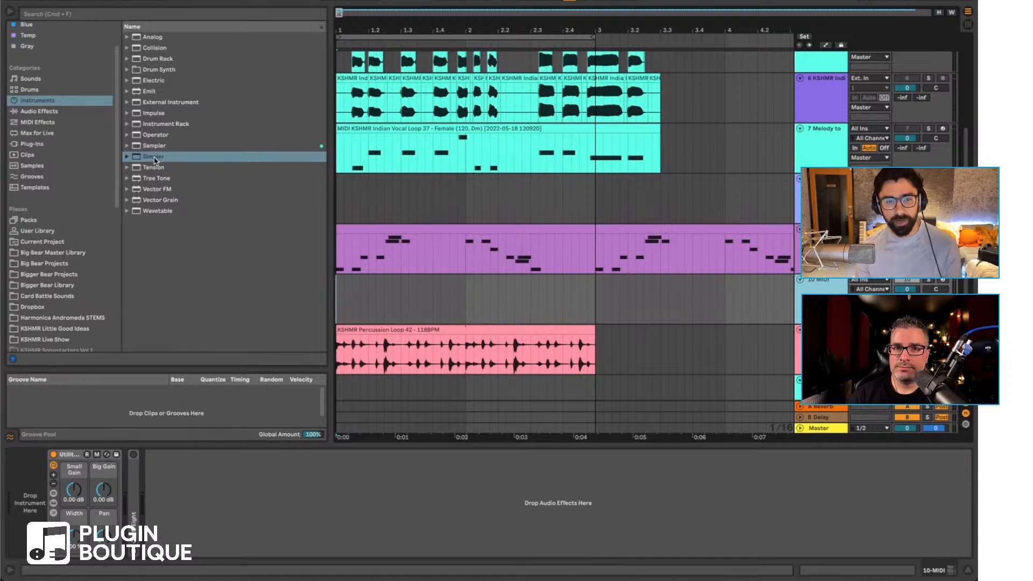
# Step: Split the original vocal loop clip at bar 3 and select its first part
pyautogui.scroll(5, 418, 232)
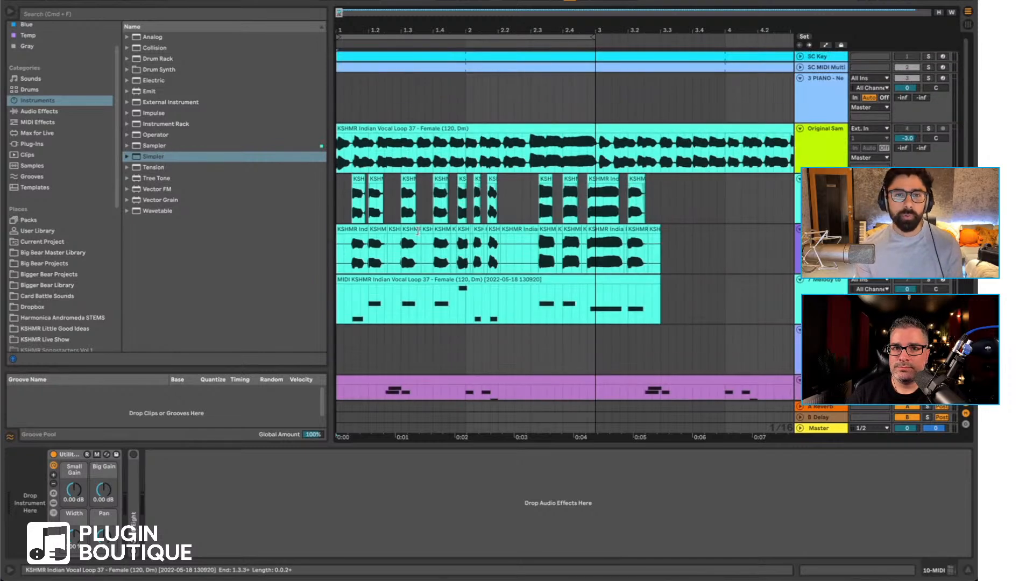
pyautogui.click(598, 143)
pyautogui.press('super+e')
pyautogui.click(449, 128)
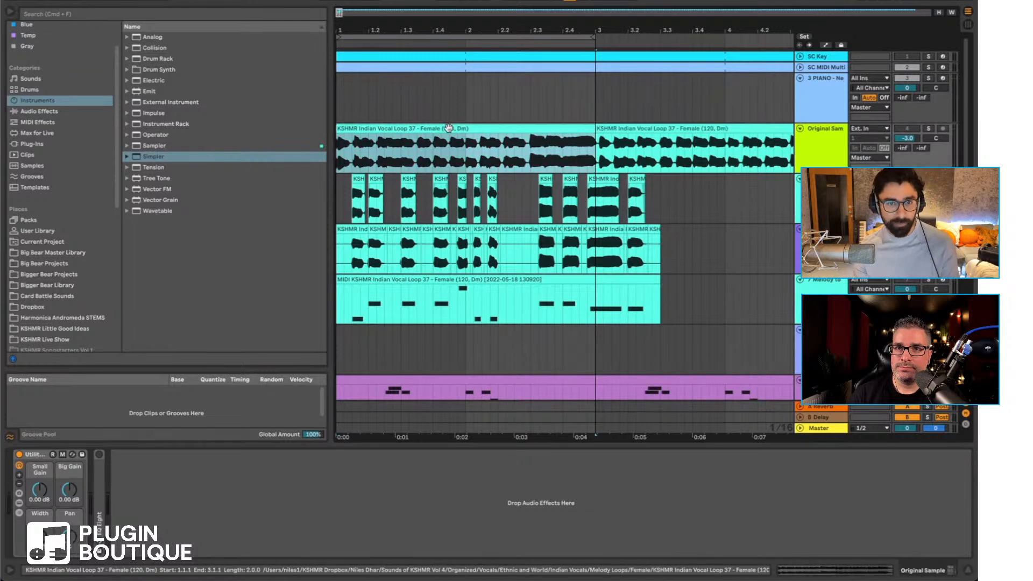
# Step: Slice the selected vocal clip to a new MIDI track, with one slice per transient and the Built-in slicing preset
pyautogui.rightClick(448, 128)
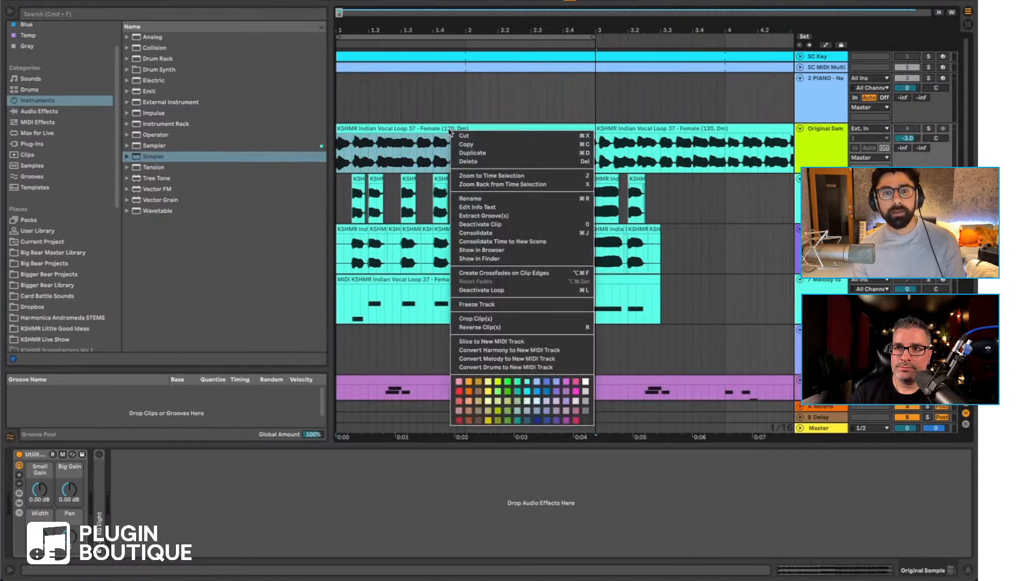
pyautogui.click(542, 342)
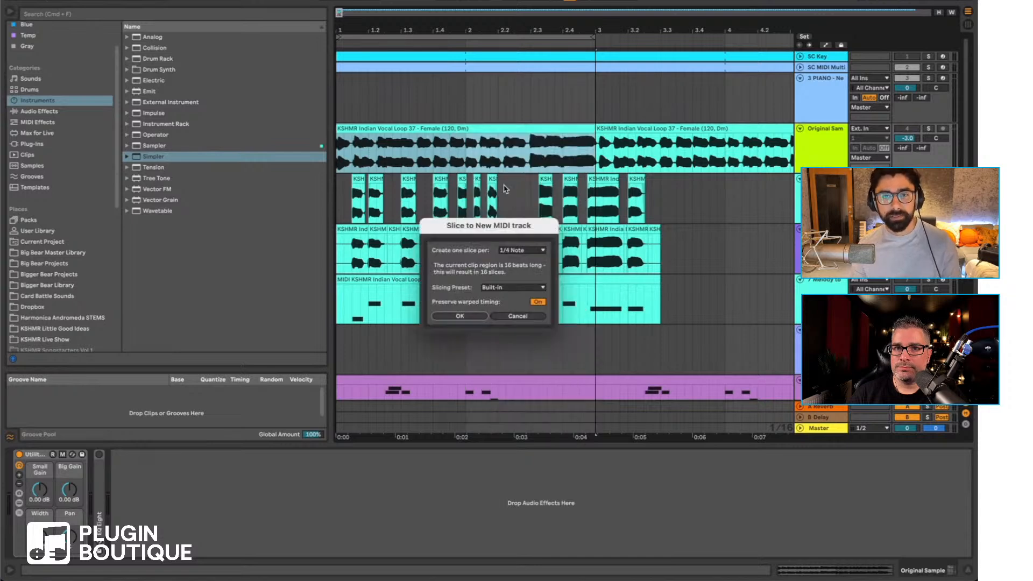
pyautogui.click(533, 250)
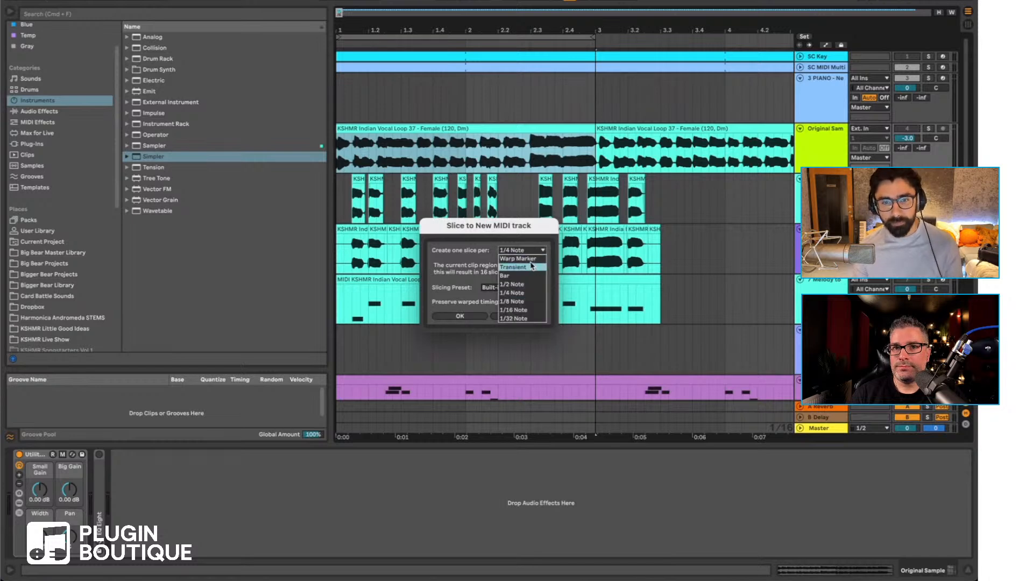
pyautogui.click(532, 267)
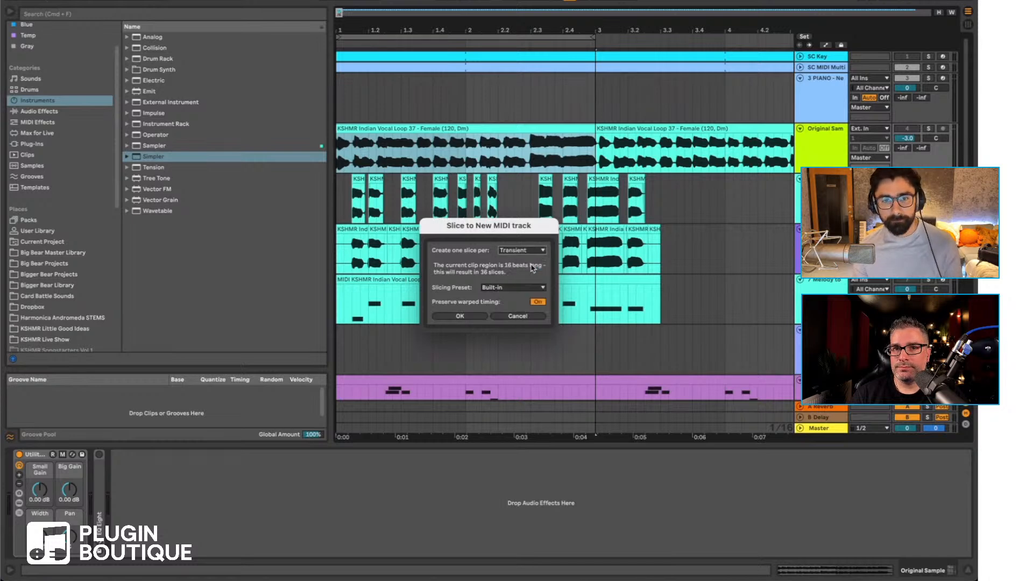
pyautogui.click(470, 317)
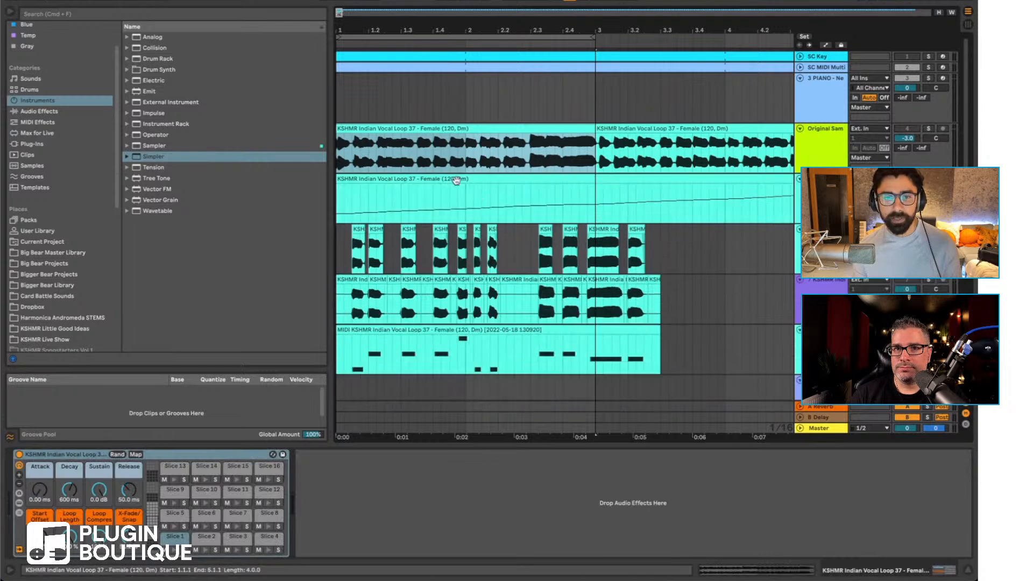
# Step: Play the sliced vocal's MIDI clip from the start and open its notes in the editor
pyautogui.click(456, 180)
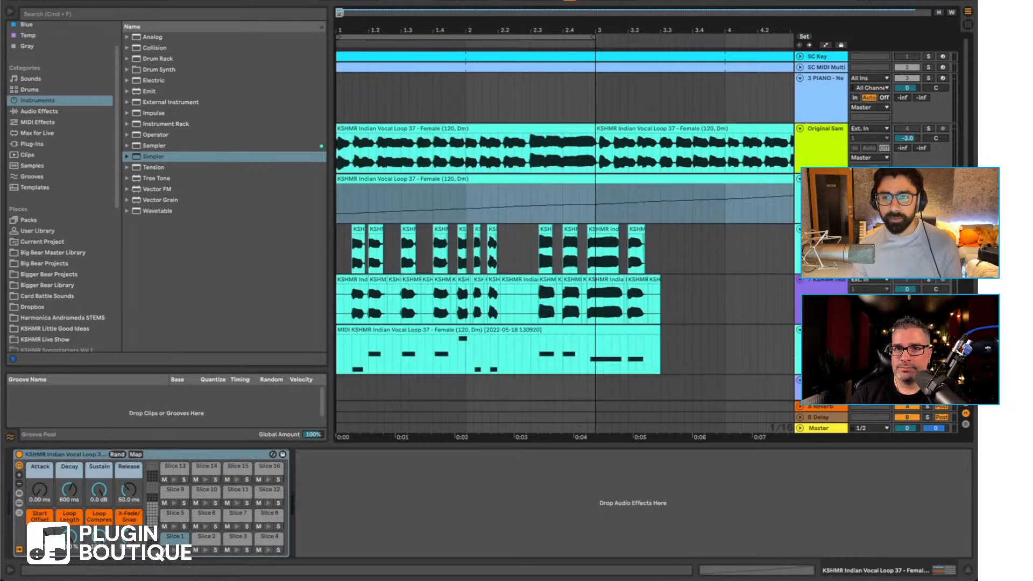
pyautogui.press('space')
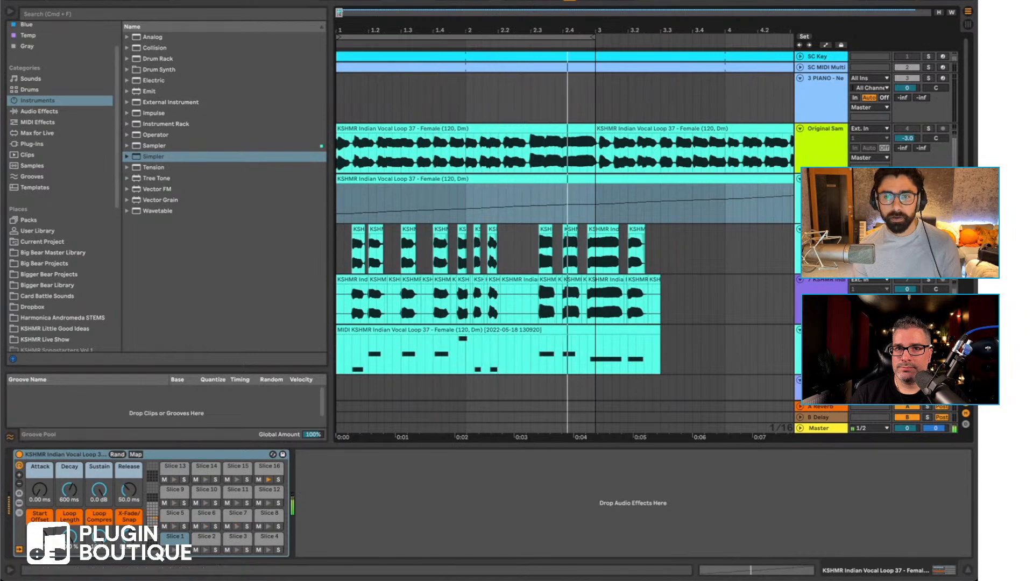
pyautogui.press('space')
pyautogui.doubleClick(544, 179)
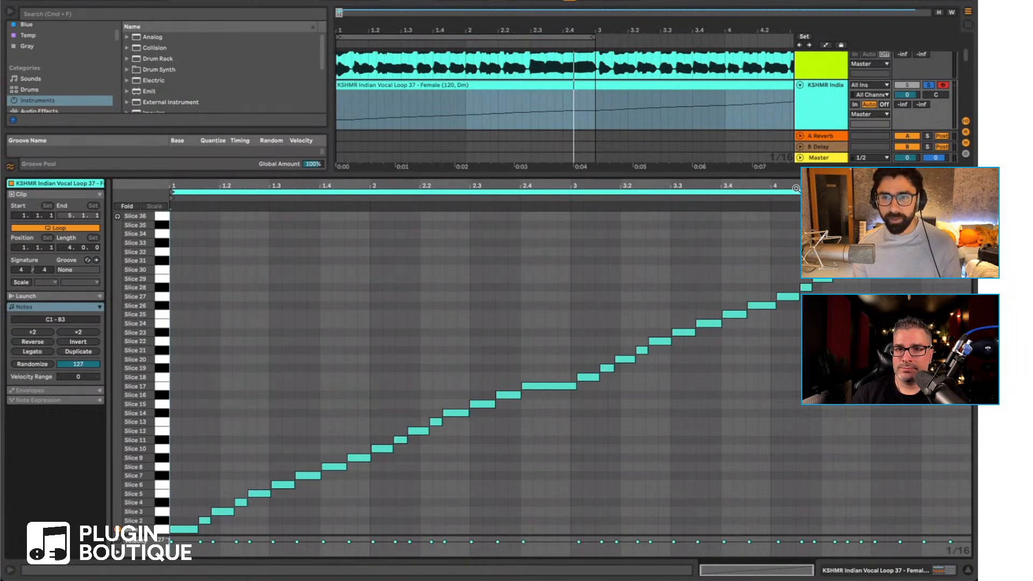
# Step: Shrink the note editor and move the sliced vocal track down between the empty MIDI track and the percussion loop
pyautogui.moveTo(781, 175); pyautogui.dragTo(783, 339)
pyautogui.click(821, 121)
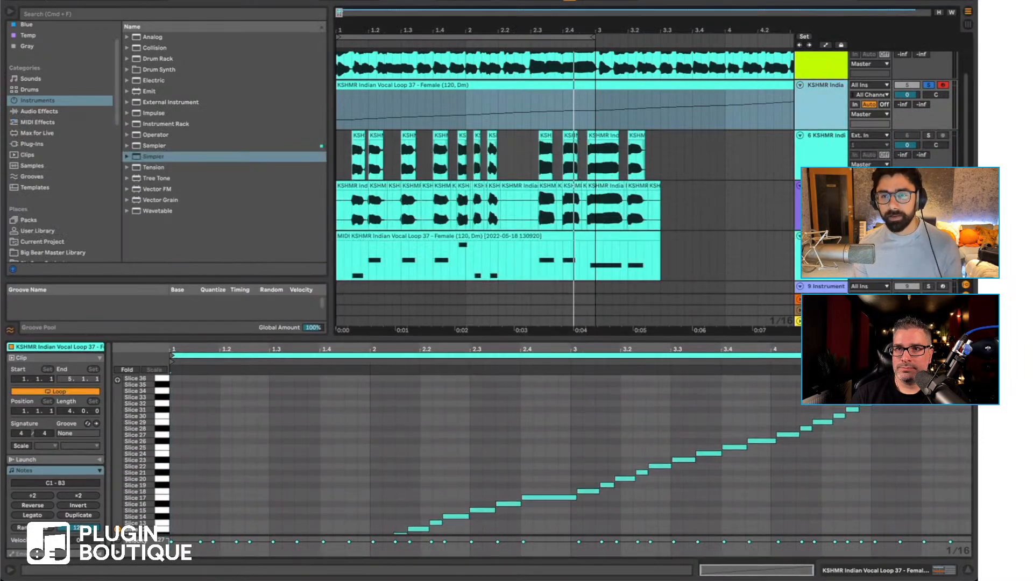
pyautogui.scroll(-5, 565, 170)
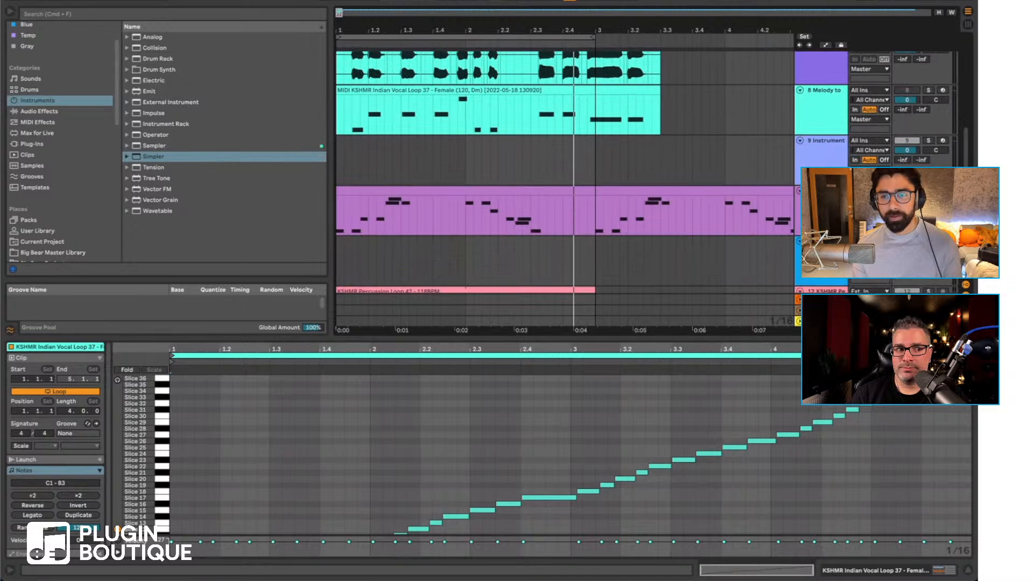
pyautogui.scroll(-1, 565, 170)
pyautogui.moveTo(821, 262); pyautogui.dragTo(821, 259)
pyautogui.scroll(-1, 821, 253)
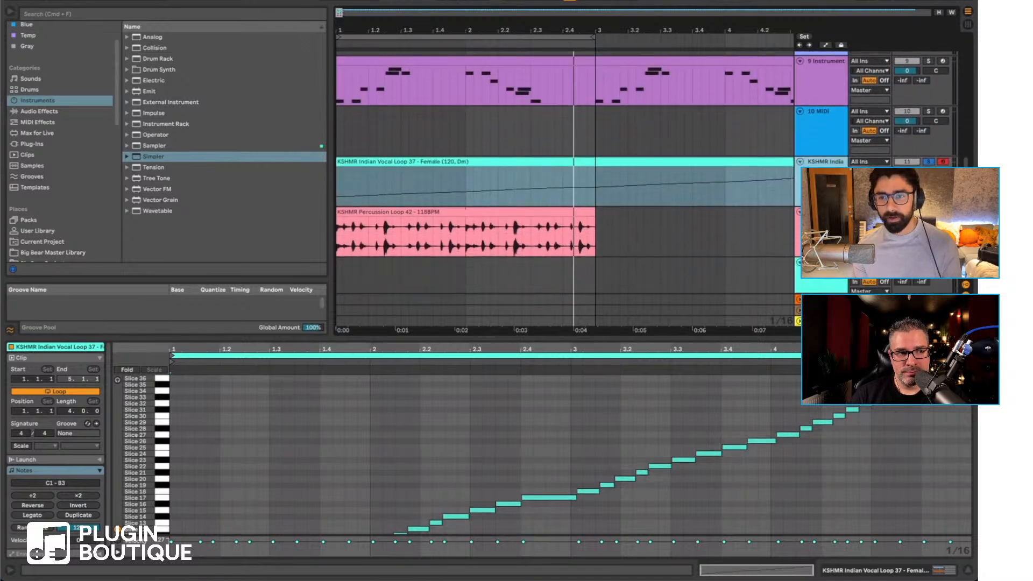
# Step: Delete all slice notes from the sliced vocal's MIDI clip
pyautogui.click(622, 388)
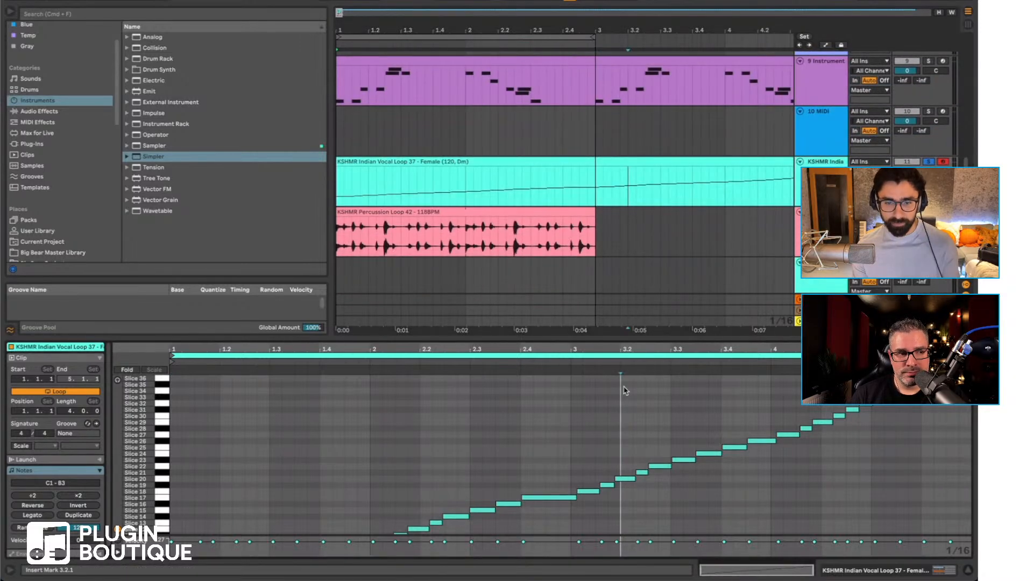
pyautogui.press('super+a')
pyautogui.press('Delete')
# Step: Enlarge the emptied clip's note grid around bar 2 and turn off solo on the sliced vocal track
pyautogui.click(587, 182)
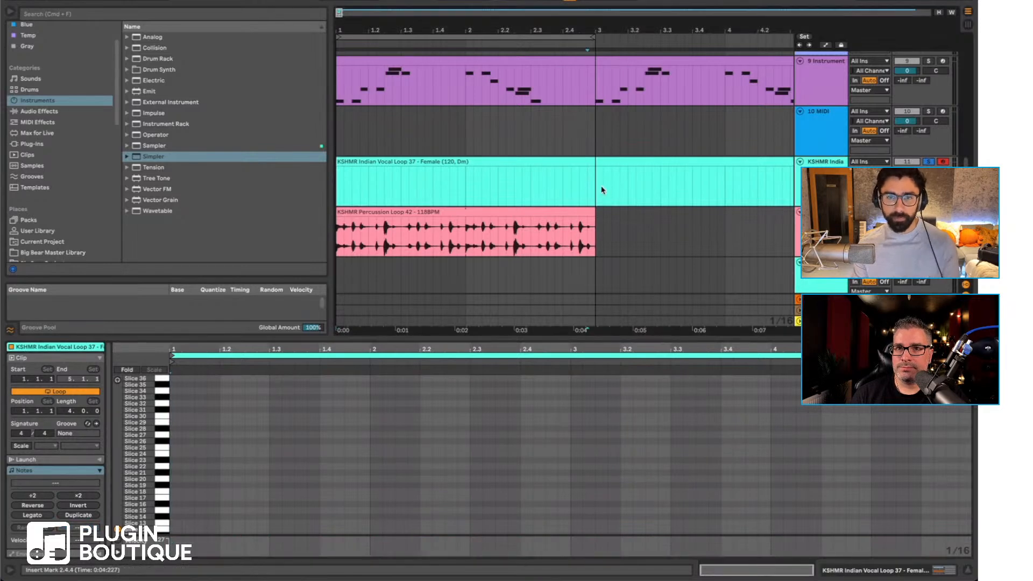
pyautogui.moveTo(602, 190); pyautogui.dragTo(266, 244)
pyautogui.click(563, 196)
pyautogui.moveTo(472, 349); pyautogui.dragTo(473, 372)
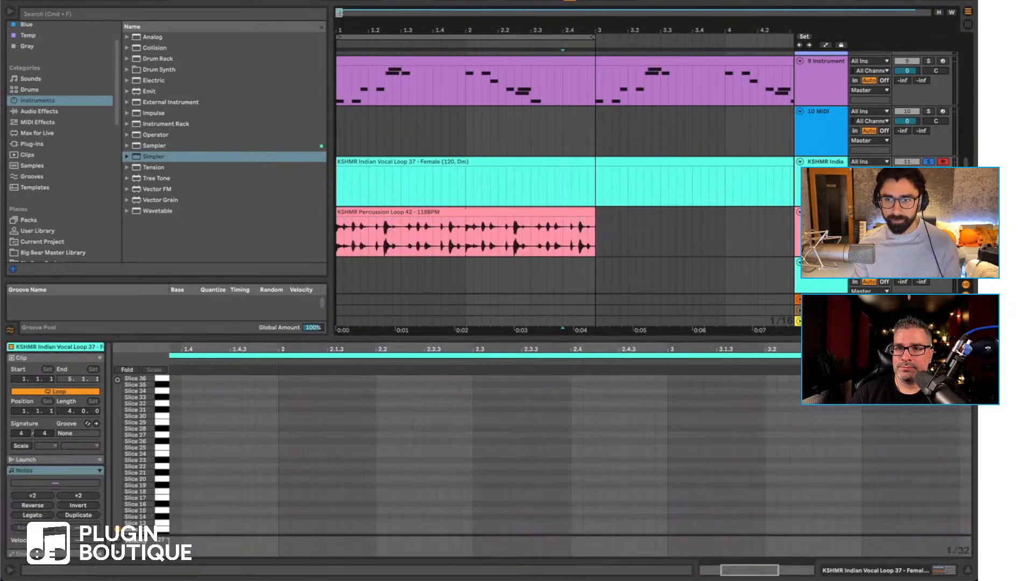
pyautogui.click(929, 162)
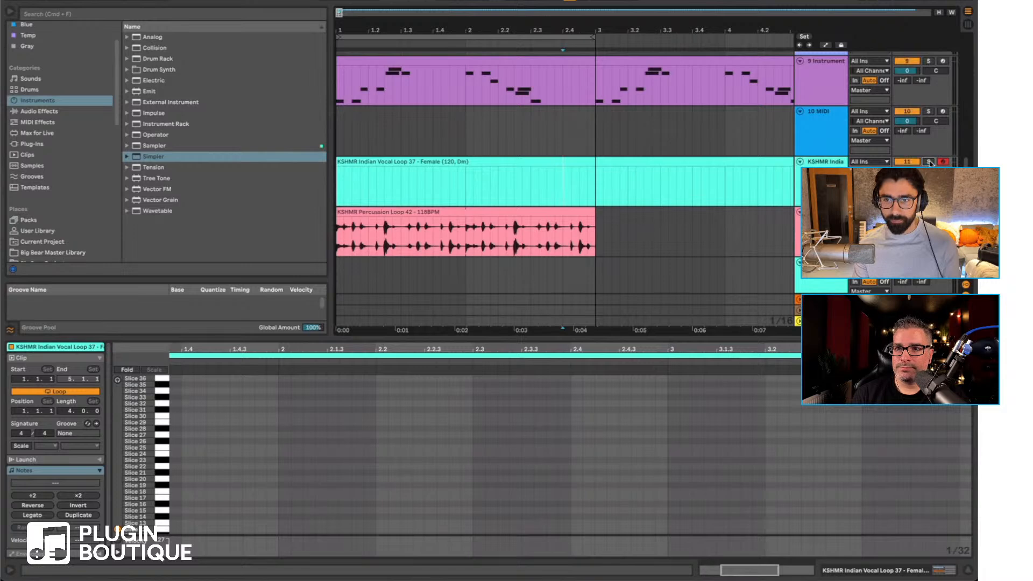
# Step: Search the plug-ins for reverb and look through the VST Reverb folder
pyautogui.click(47, 144)
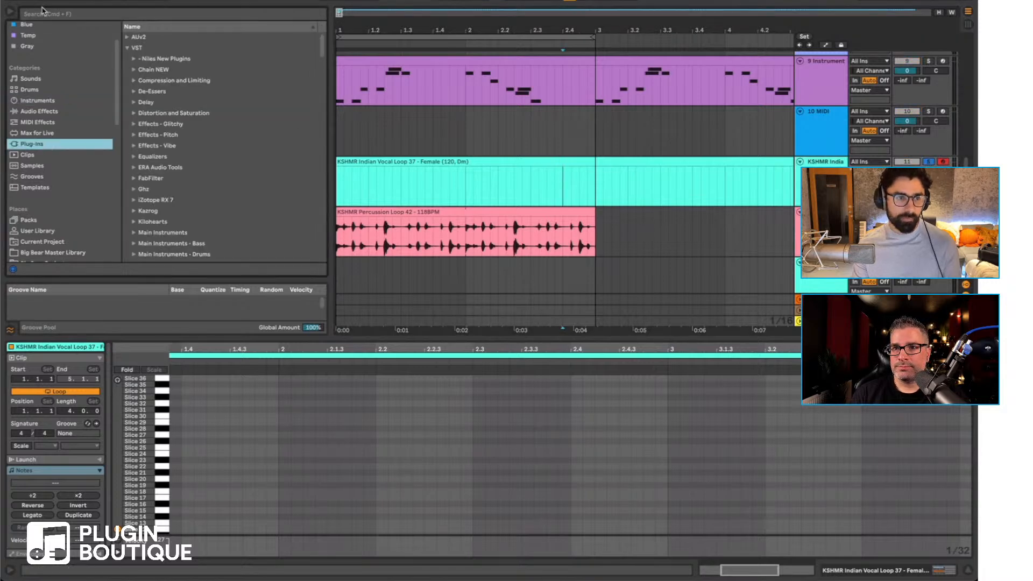
pyautogui.click(47, 15)
pyautogui.write('reverb')
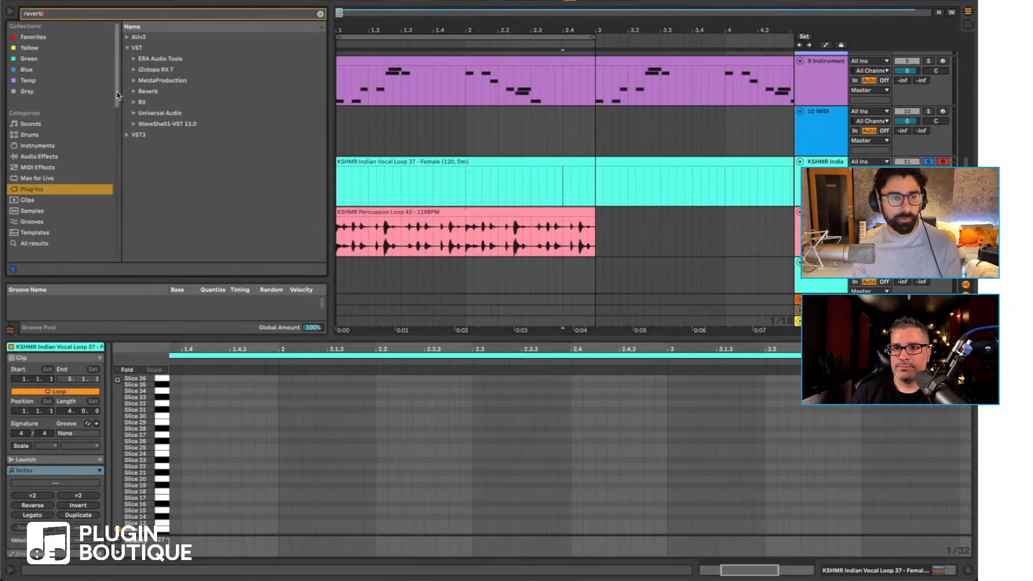
pyautogui.click(134, 91)
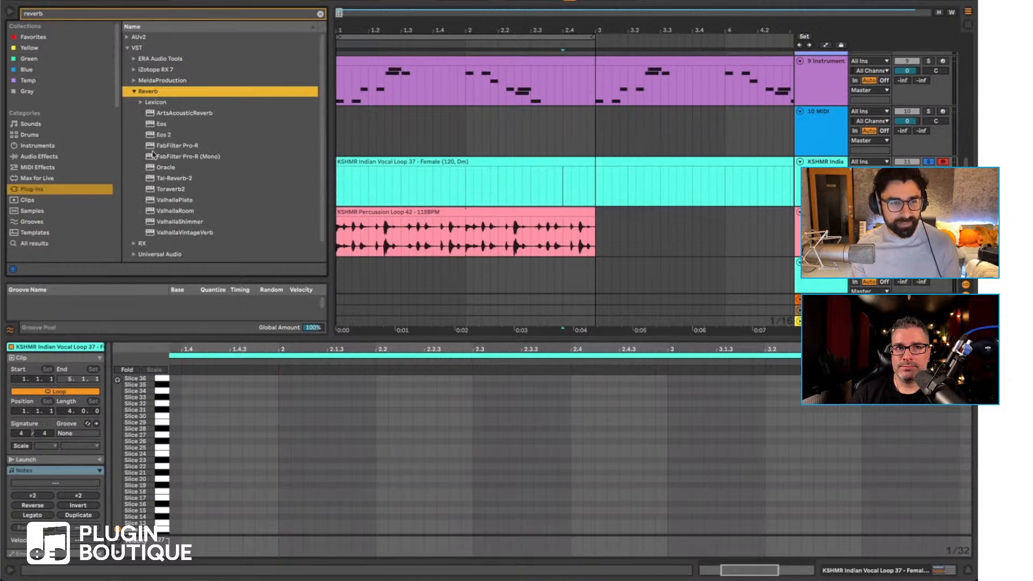
pyautogui.click(135, 92)
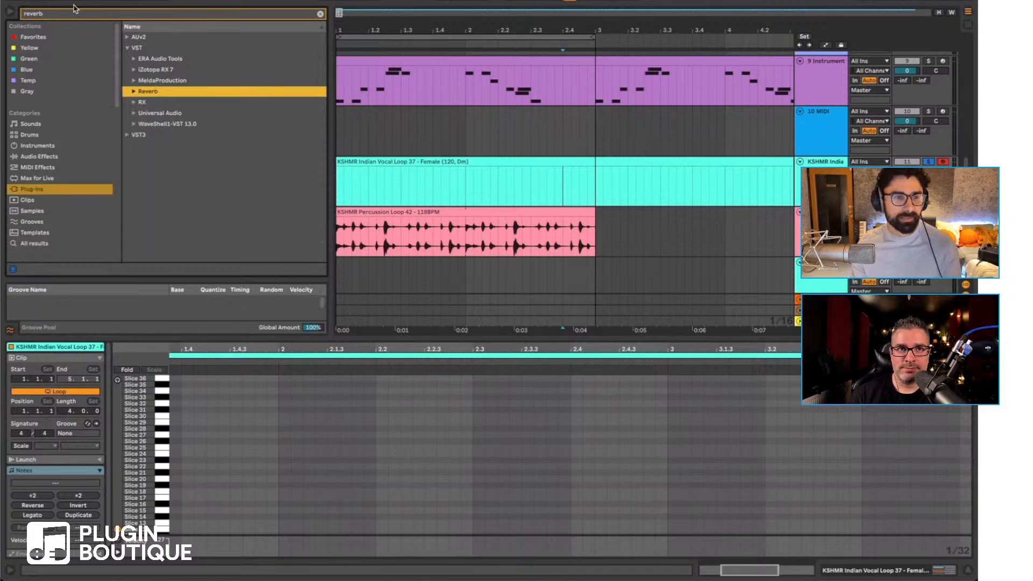
# Step: Search the plug-ins for kshmr and add the KSHMRReverb VST to the sliced vocal track
pyautogui.click(49, 14)
pyautogui.write('kshmr')
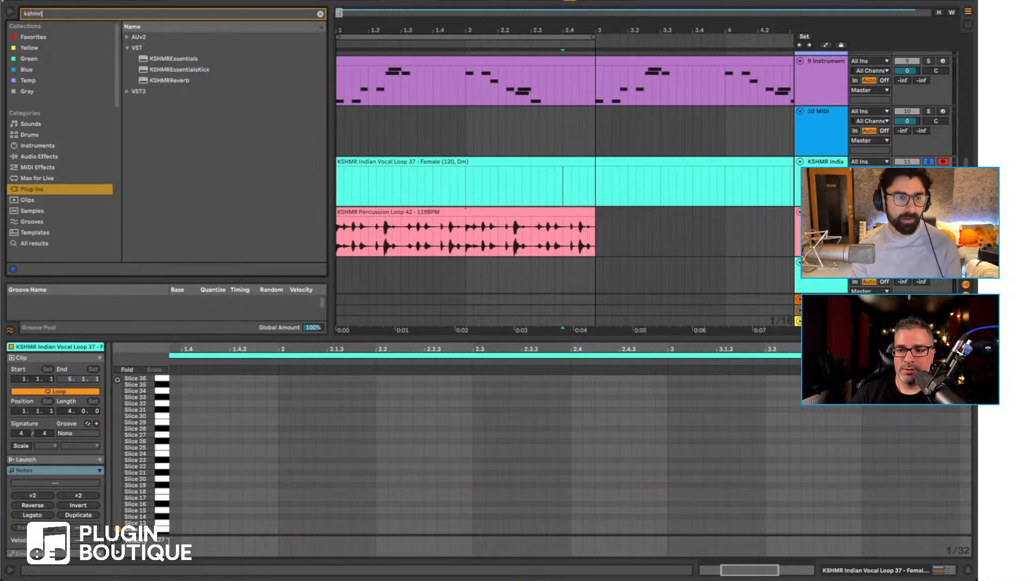
pyautogui.click(164, 80)
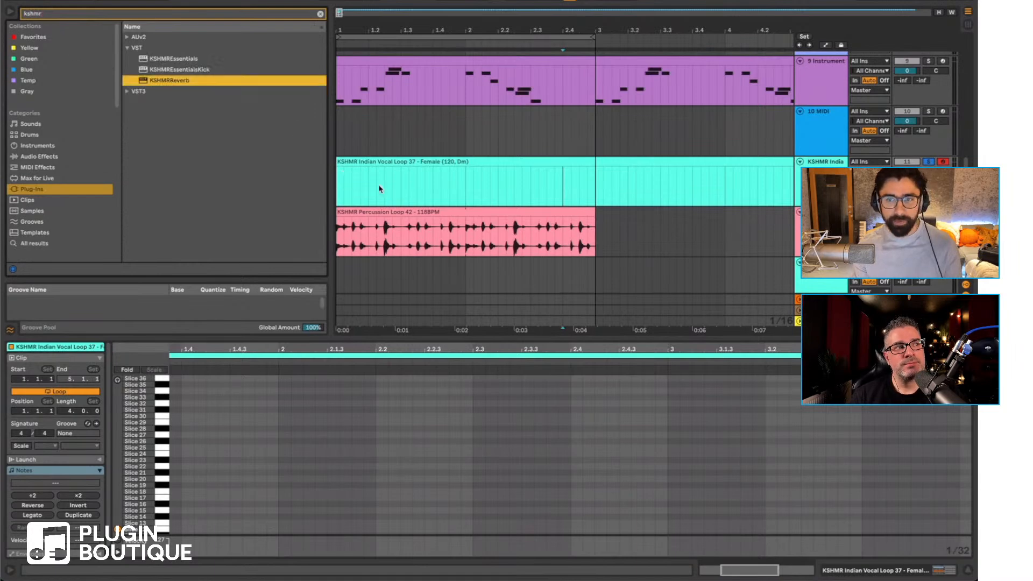
pyautogui.moveTo(379, 186); pyautogui.dragTo(346, 167)
pyautogui.moveTo(344, 10); pyautogui.dragTo(618, 191)
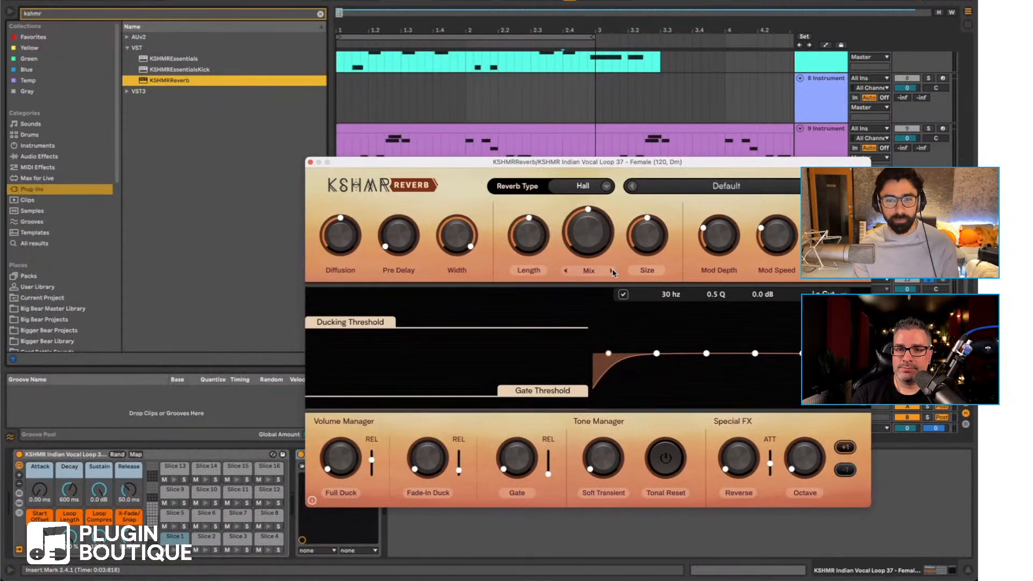
# Step: Switch the reverb's main knob from Mix to Reverb Vol, set it to 13%, and close the plug-in window
pyautogui.click(612, 271)
pyautogui.moveTo(598, 234); pyautogui.dragTo(596, 241)
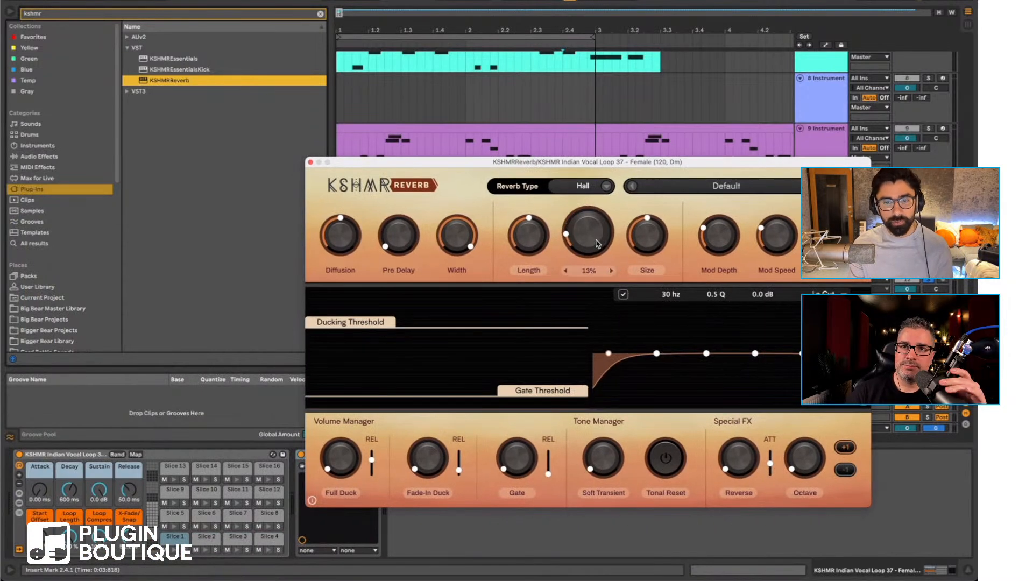
pyautogui.click(310, 162)
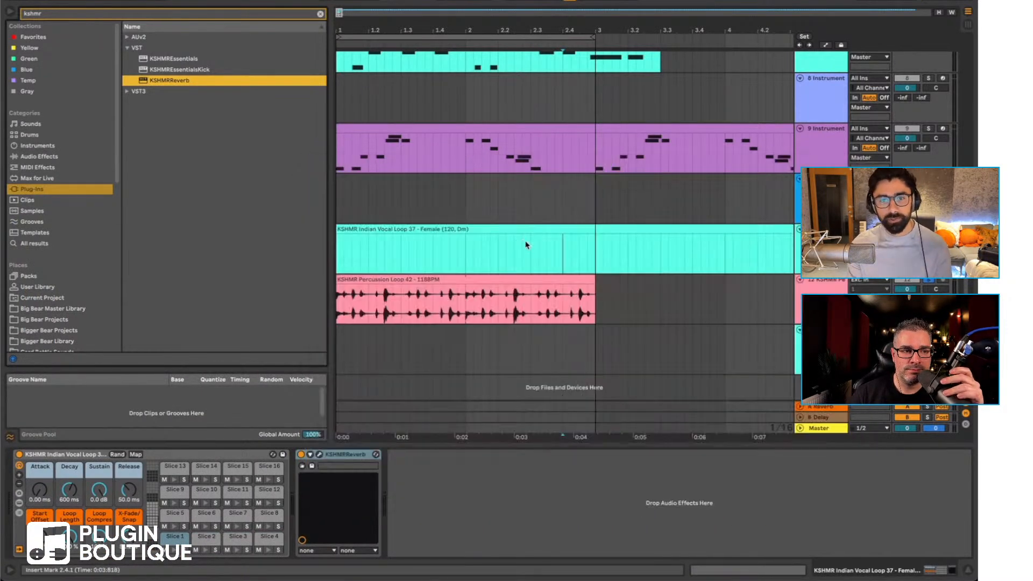
# Step: Loop bars 1 and 2 across the sliced vocal and percussion clips and play the loop
pyautogui.moveTo(603, 250); pyautogui.dragTo(308, 291)
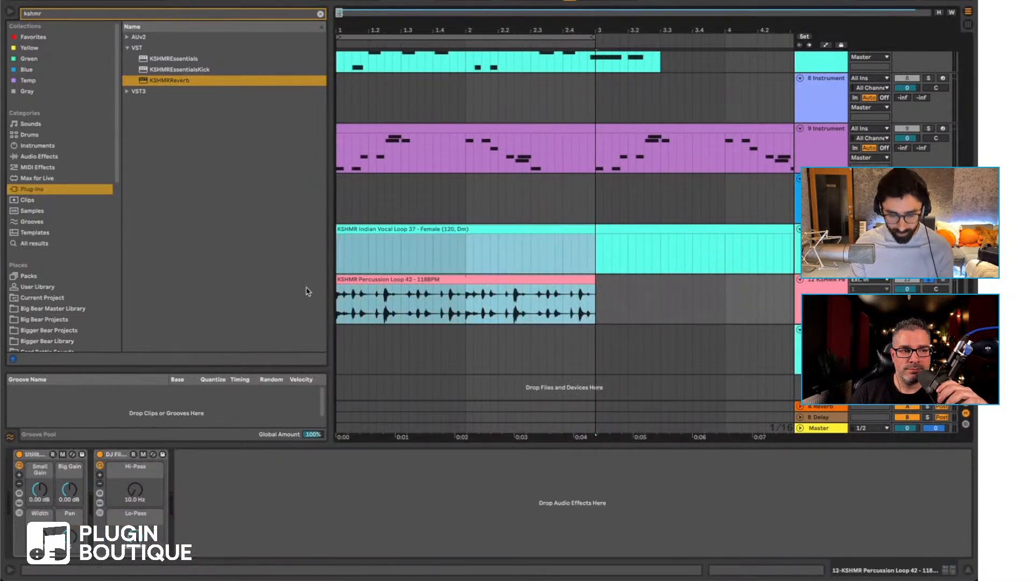
pyautogui.press('super+l')
pyautogui.press('super+l')
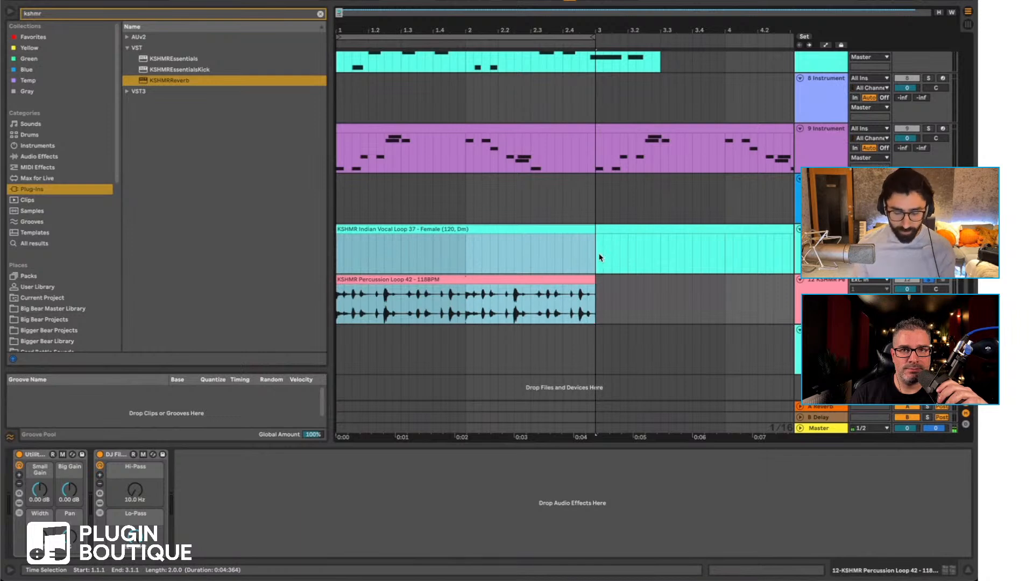
pyautogui.press('space')
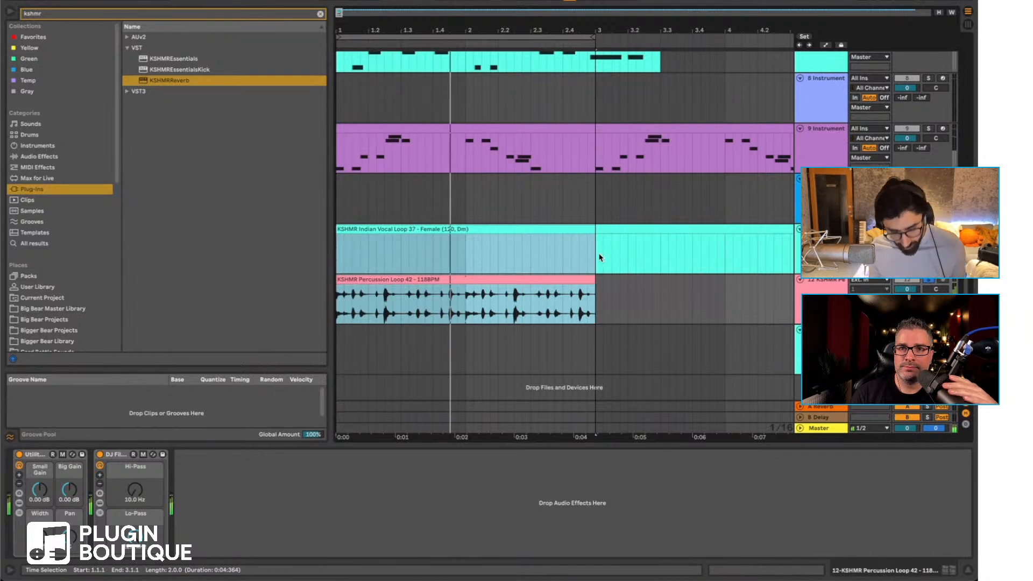
# Step: Fill bar 1 of the sliced vocal's MIDI clip with consecutive quarter notes on Slice 32, Slice 27, Slice 28 and Slice 25
pyautogui.doubleClick(561, 229)
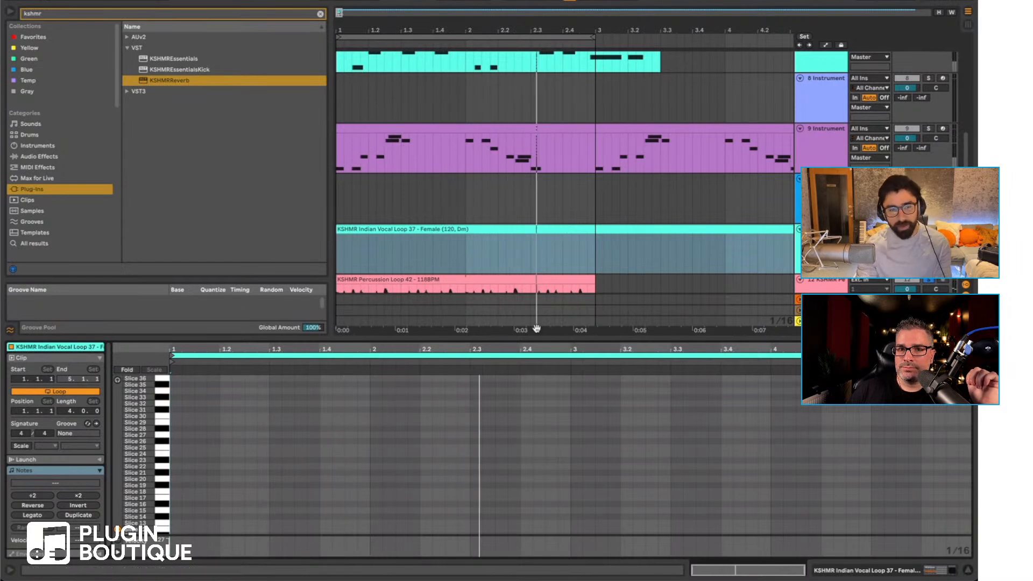
pyautogui.click(181, 402)
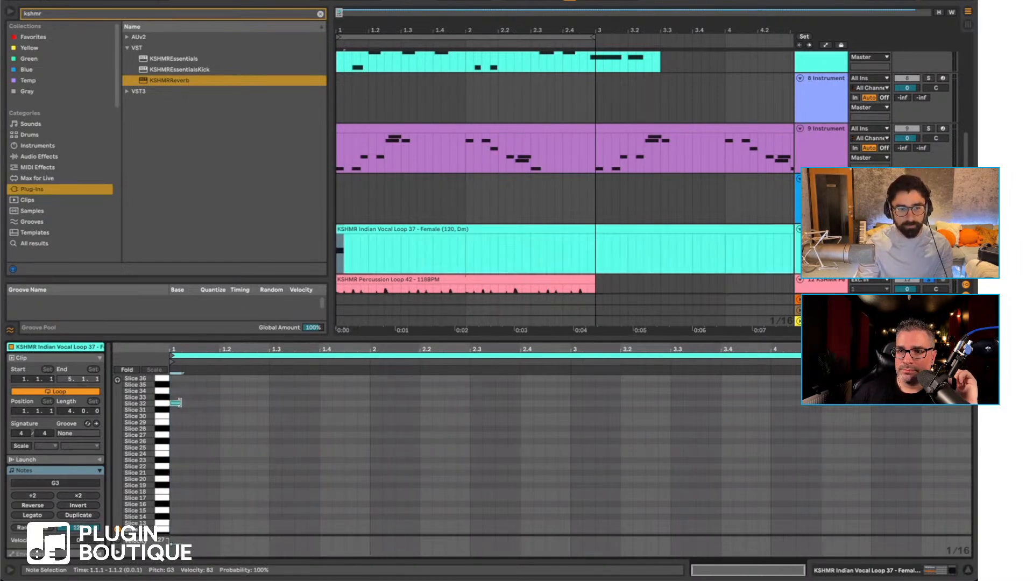
pyautogui.moveTo(181, 402); pyautogui.dragTo(220, 403)
pyautogui.hotkey('ctrl', 'd')
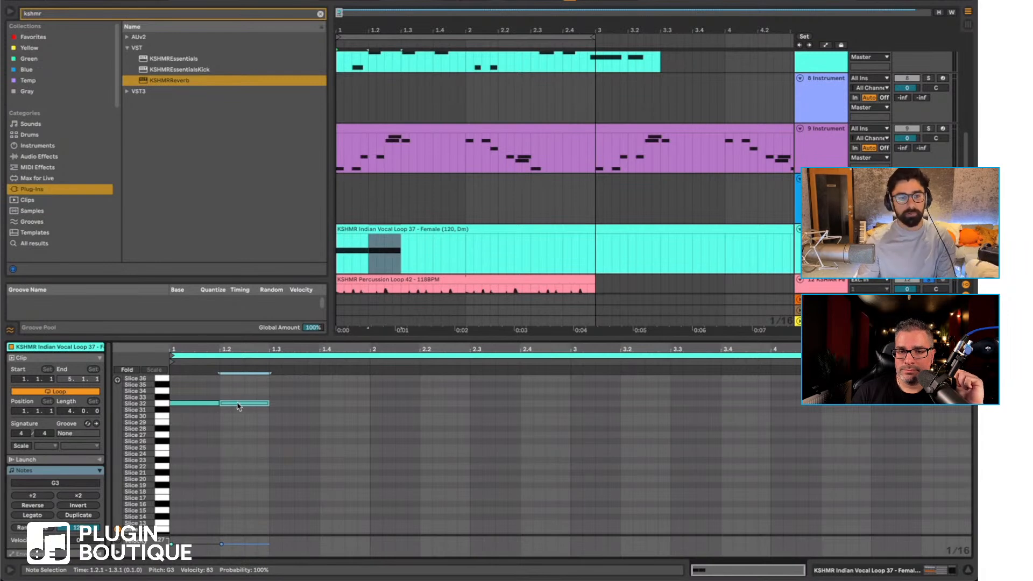
pyautogui.moveTo(238, 405); pyautogui.dragTo(333, 447)
pyautogui.press('super+d')
pyautogui.press('space')
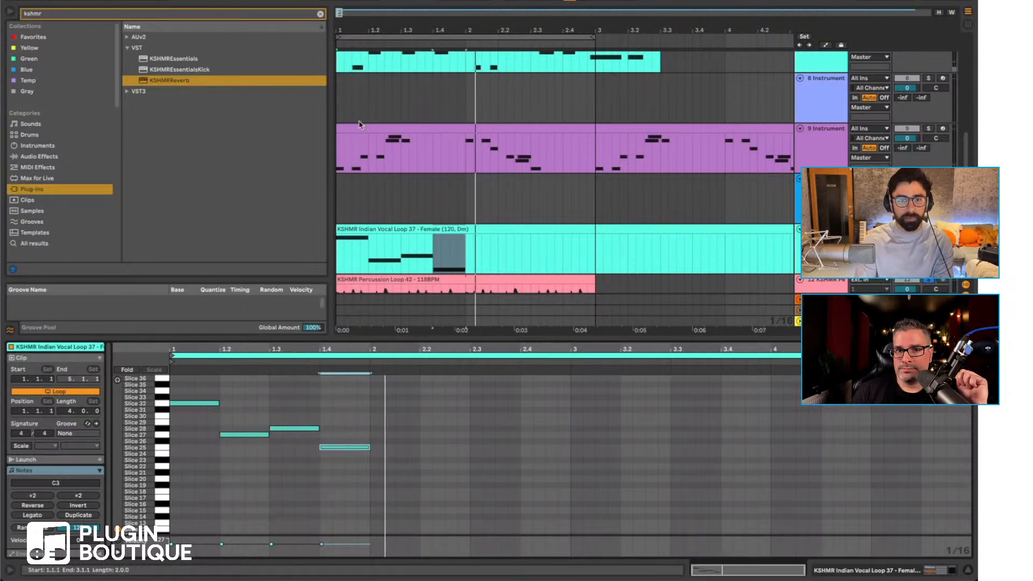
# Step: Set the insert marker at bar 1 on the 8 Instrument track and switch to the YouTube live stream in Firefox
pyautogui.scroll(10, 364, 196)
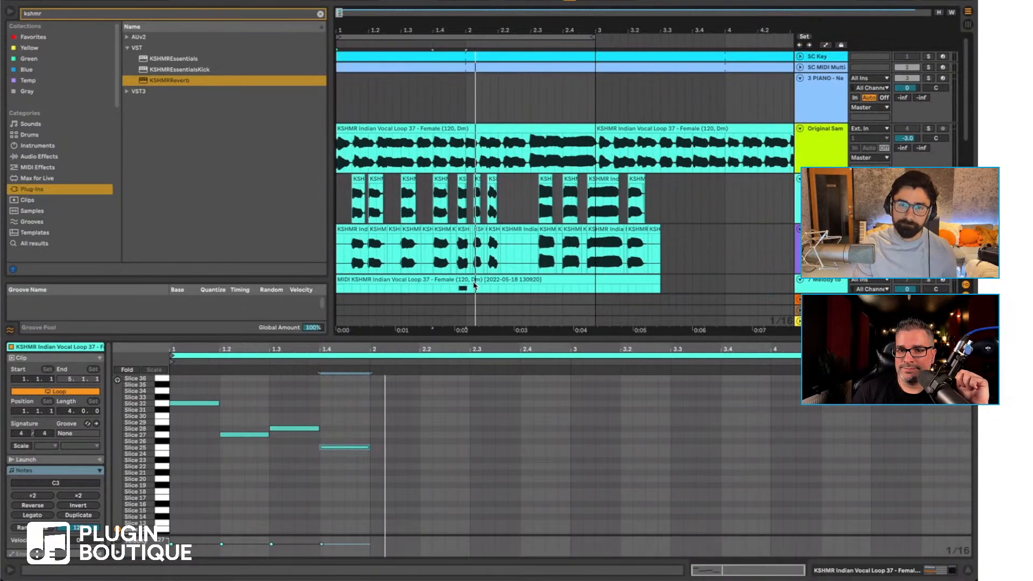
pyautogui.scroll(-6, 474, 285)
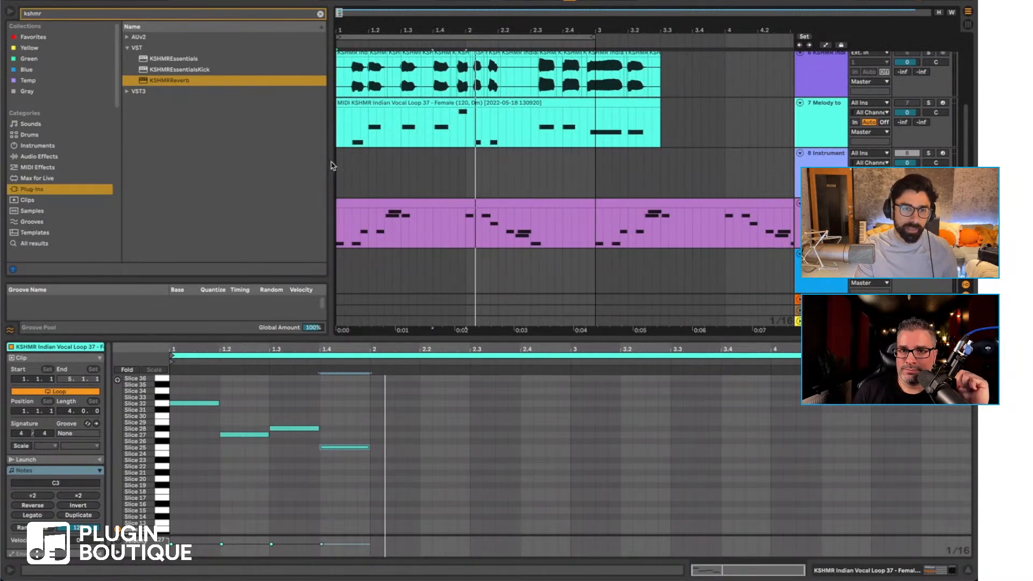
pyautogui.moveTo(334, 161); pyautogui.dragTo(315, 173)
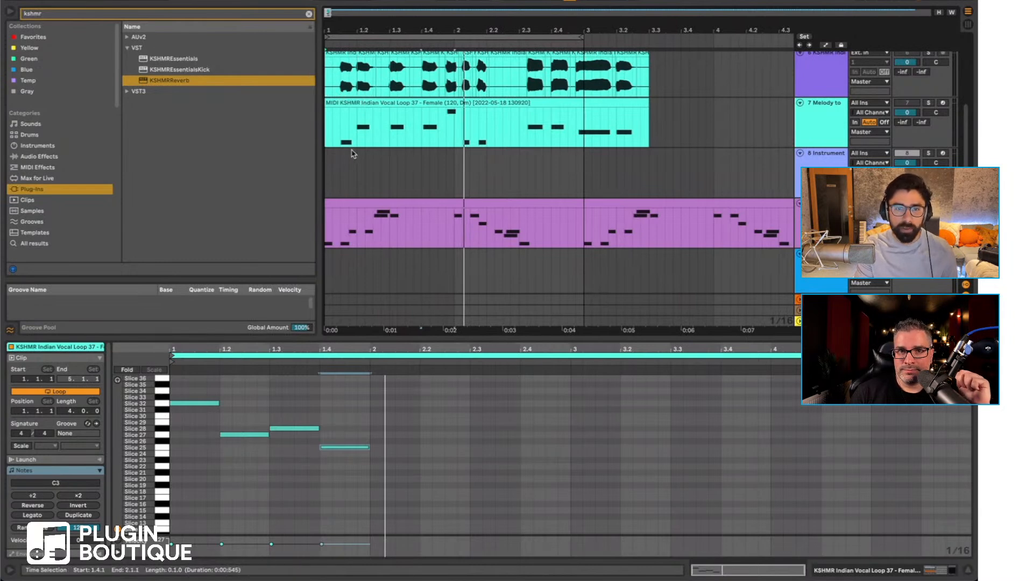
pyautogui.click(328, 170)
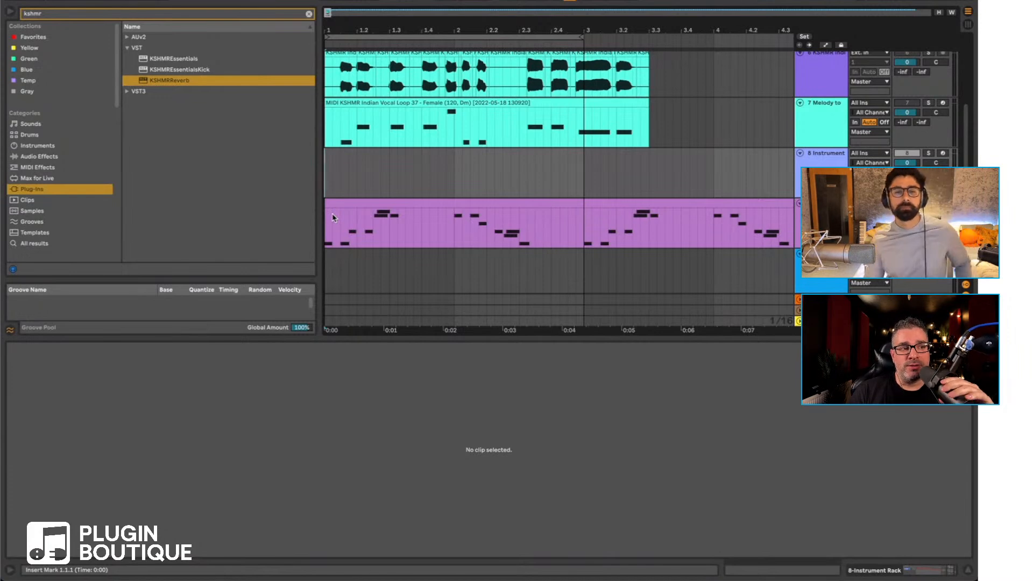
pyautogui.scroll(-4, 383, 211)
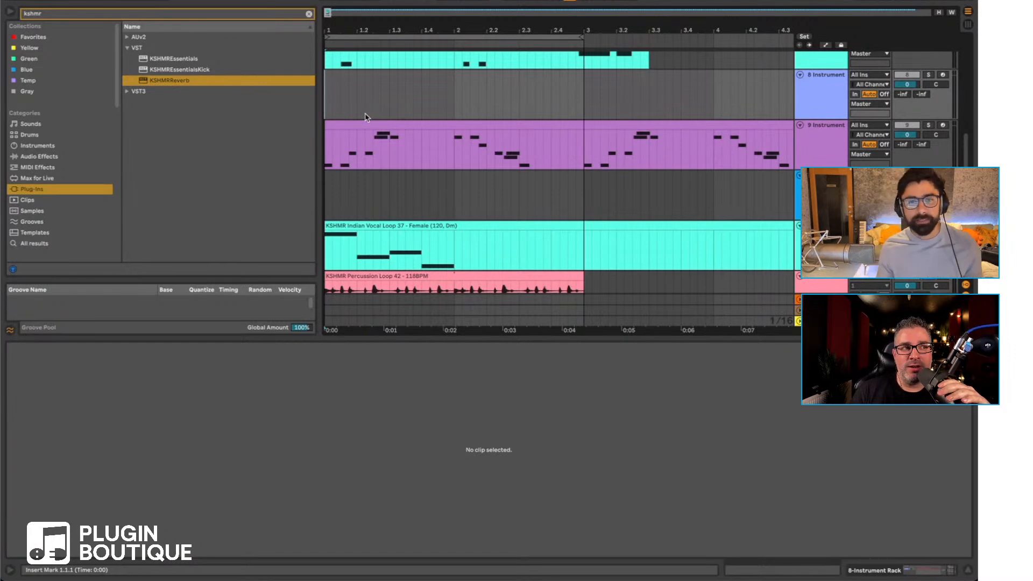
pyautogui.click(205, 555)
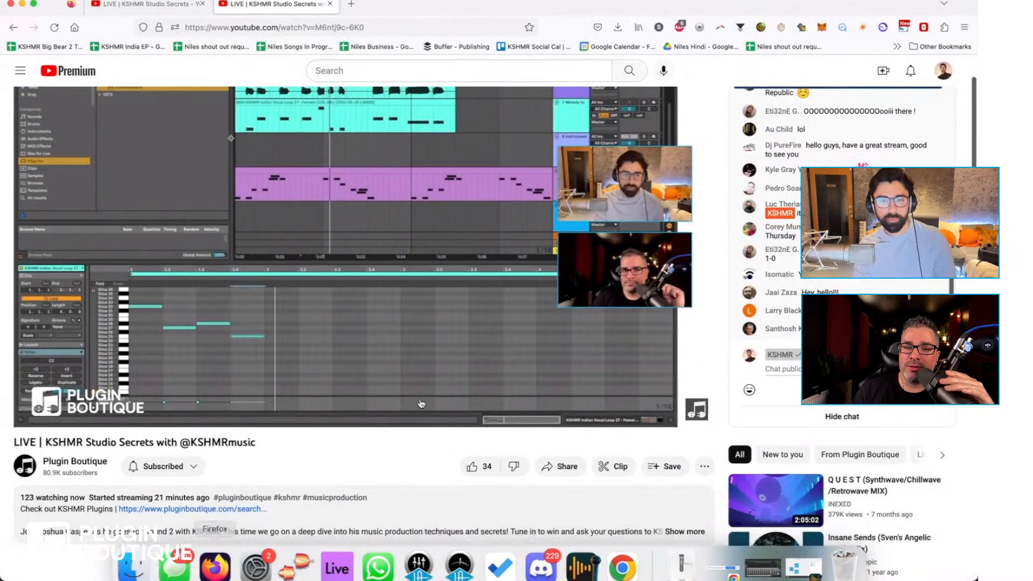
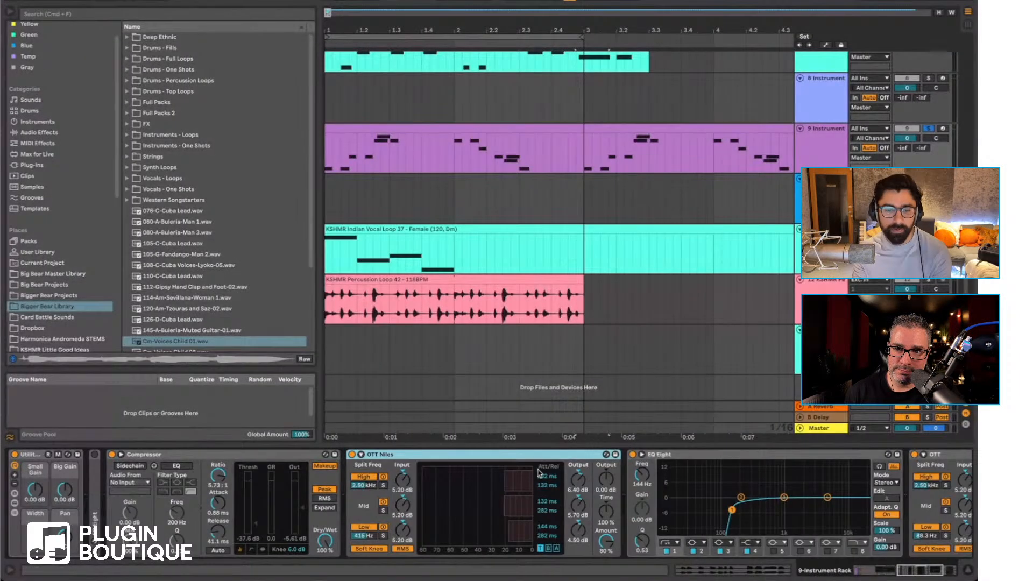
# Step: Search the plug-ins for kshmr and add KSHMRReverb after the last OTT in the 9 Instrument track's device chain
pyautogui.hscroll(5, 535, 487)
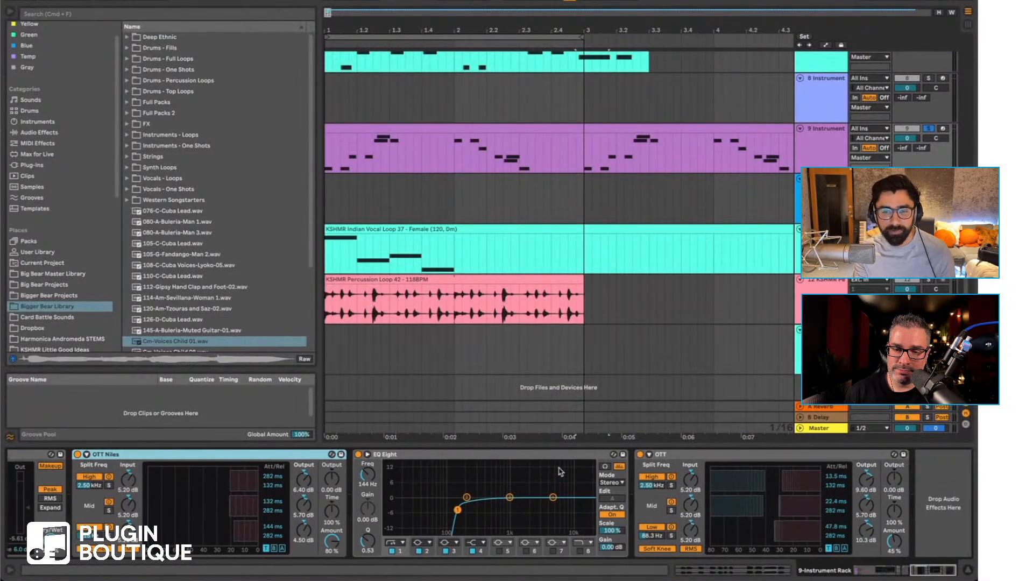
pyautogui.click(670, 468)
pyautogui.click(40, 165)
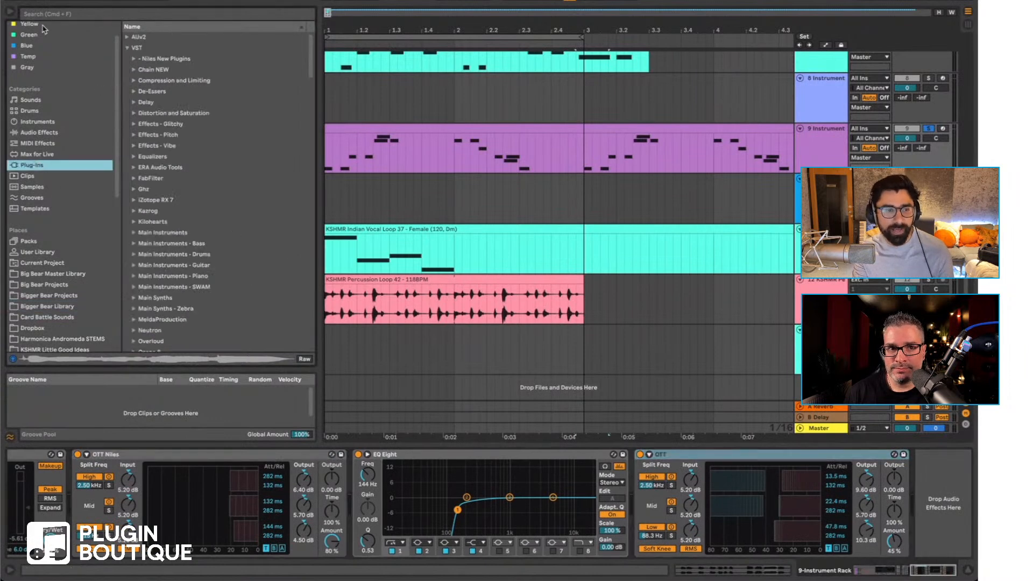
pyautogui.click(45, 18)
pyautogui.write('kshmr')
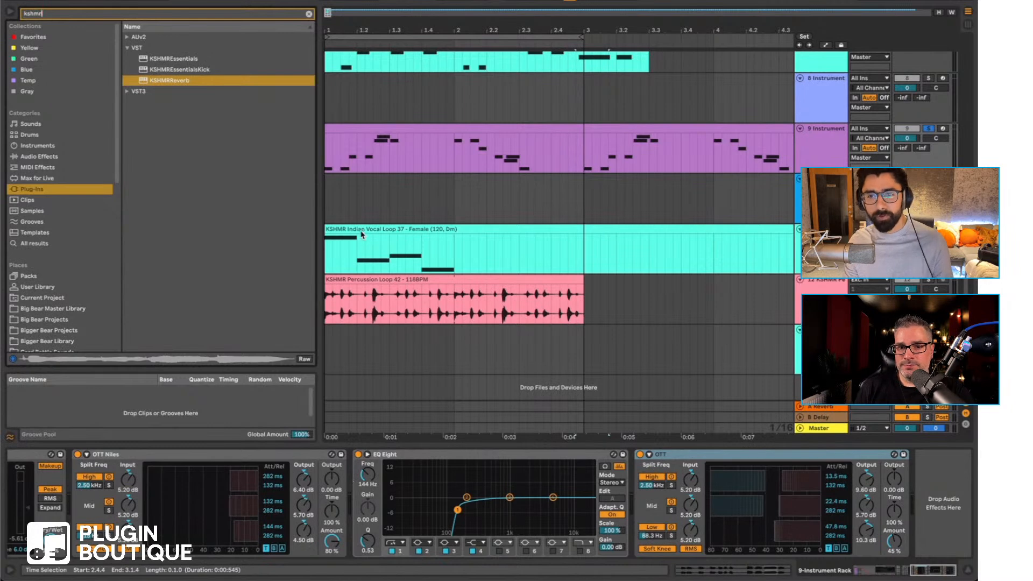
pyautogui.moveTo(176, 85)
pyautogui.mouseDown()
pyautogui.moveTo(594, 271)
pyautogui.moveTo(935, 480)
pyautogui.mouseUp()
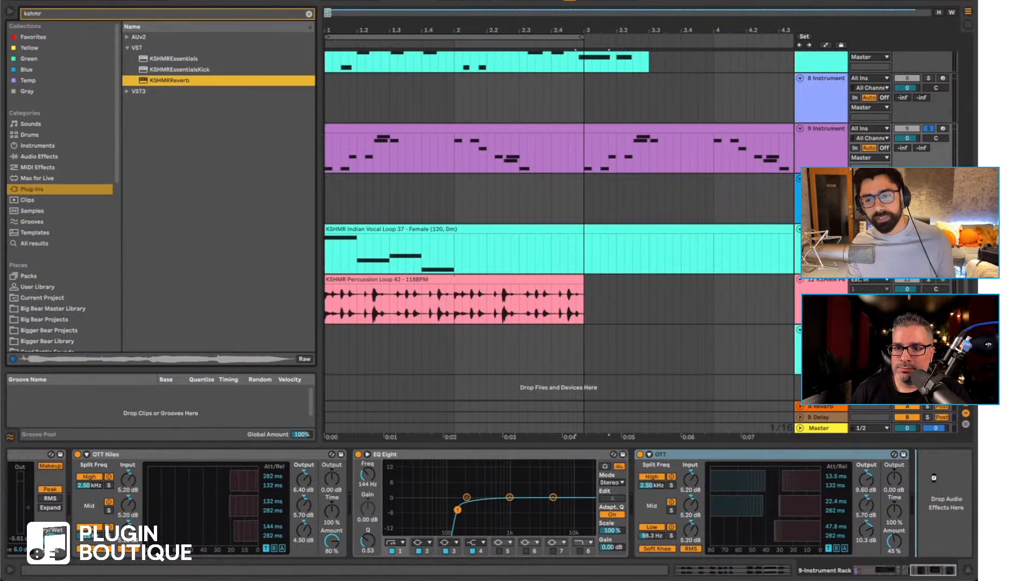
pyautogui.moveTo(934, 478); pyautogui.dragTo(934, 478)
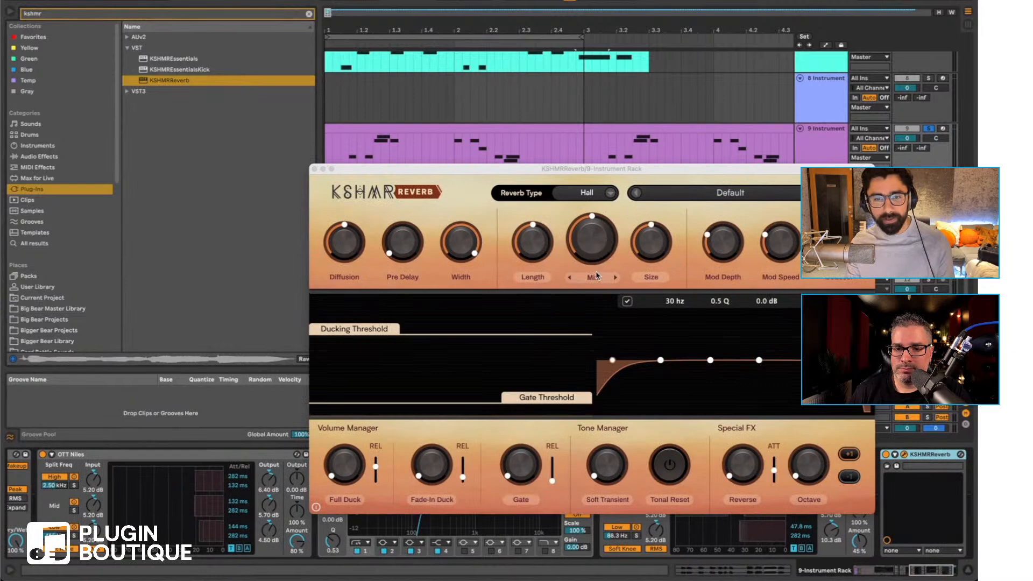
# Step: Switch the new reverb's main knob from Mix to Reverb Vol and play the 9 Instrument track from bar 1
pyautogui.click(616, 278)
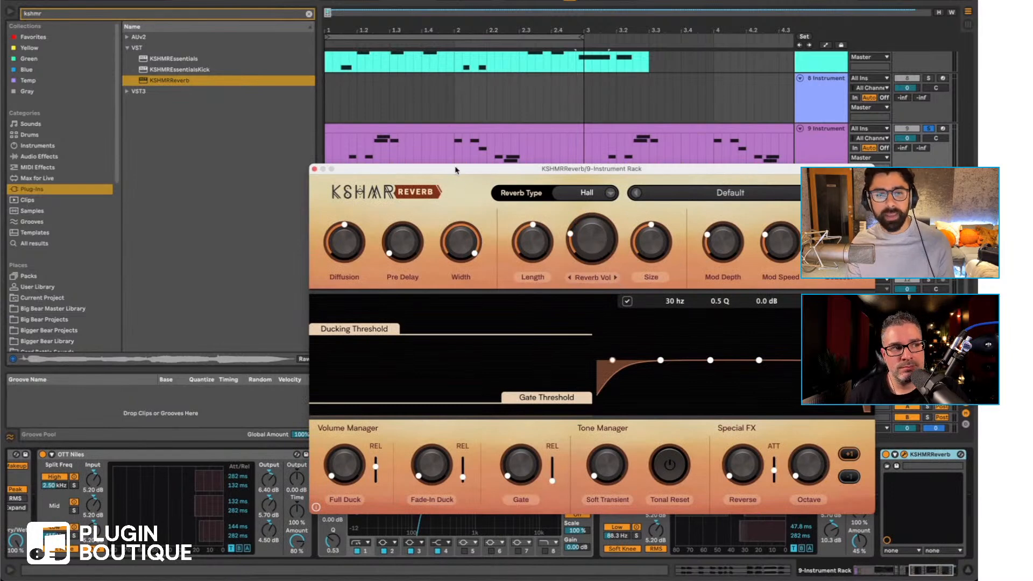
pyautogui.moveTo(456, 170); pyautogui.dragTo(470, 222)
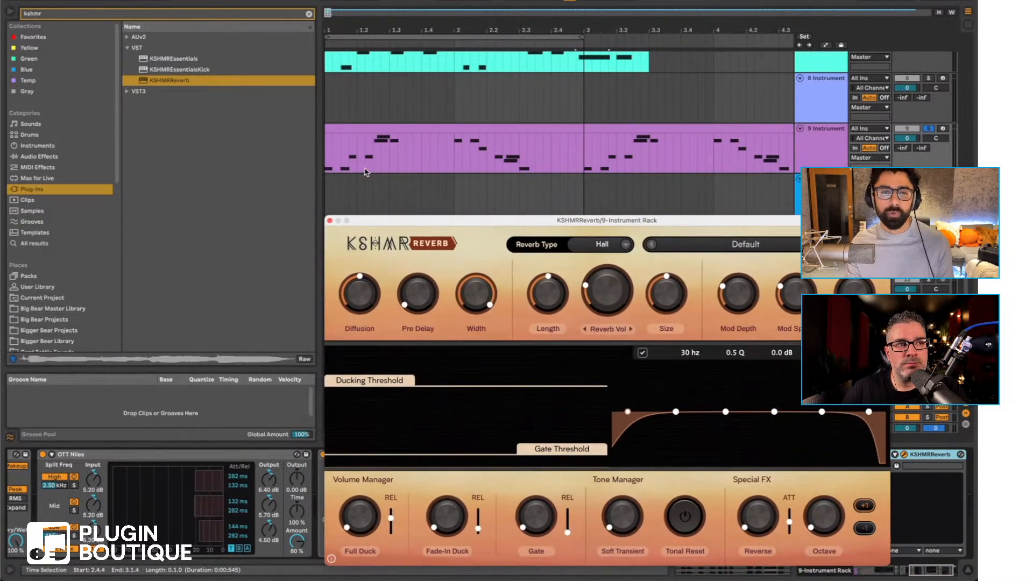
pyautogui.click(327, 158)
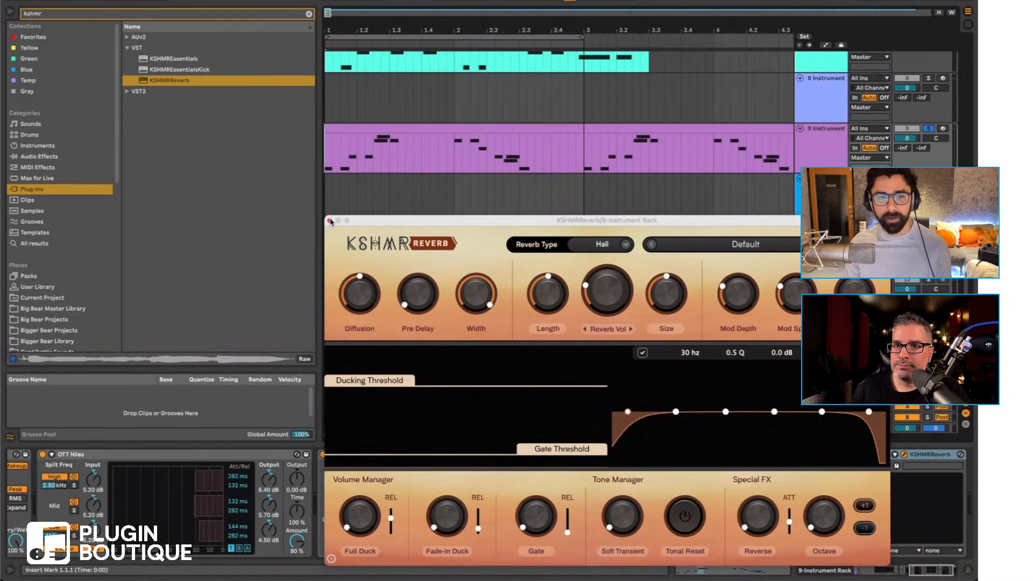
pyautogui.click(330, 221)
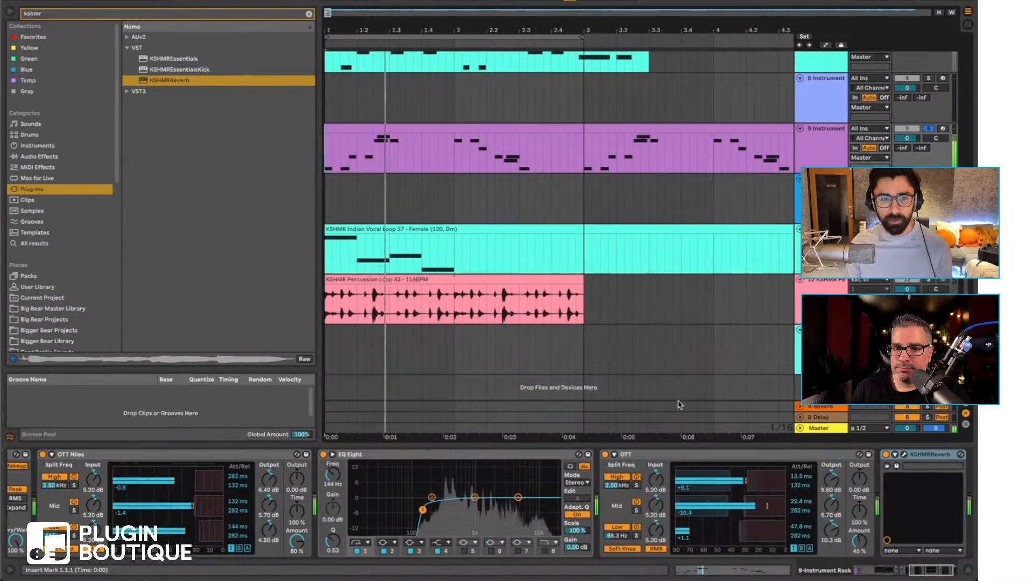
# Step: Reopen KSHMRReverb on the 9 Instrument track, shorten its Length and raise its Reverse amount to just past halfway
pyautogui.click(904, 454)
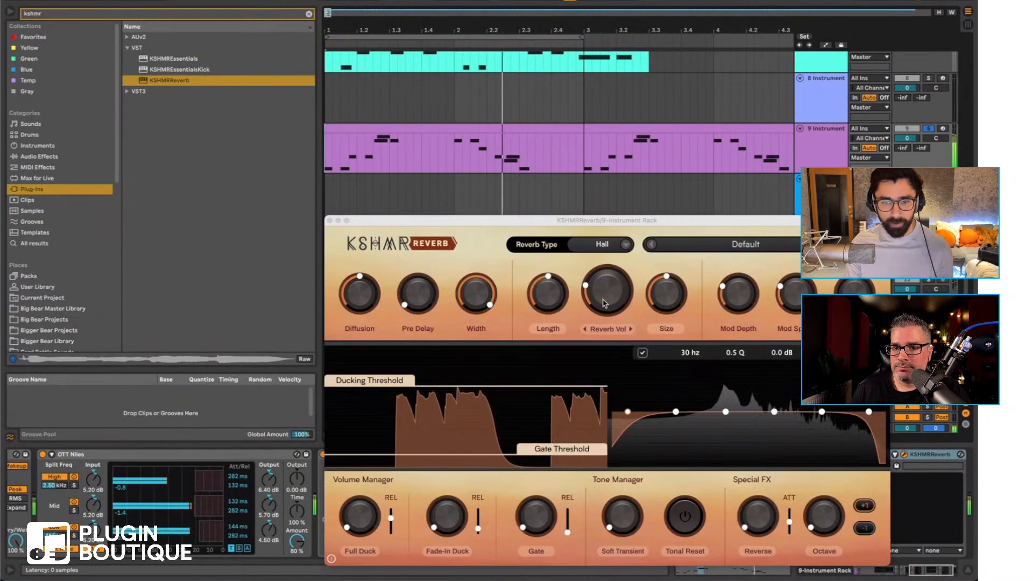
pyautogui.moveTo(555, 293); pyautogui.dragTo(556, 315)
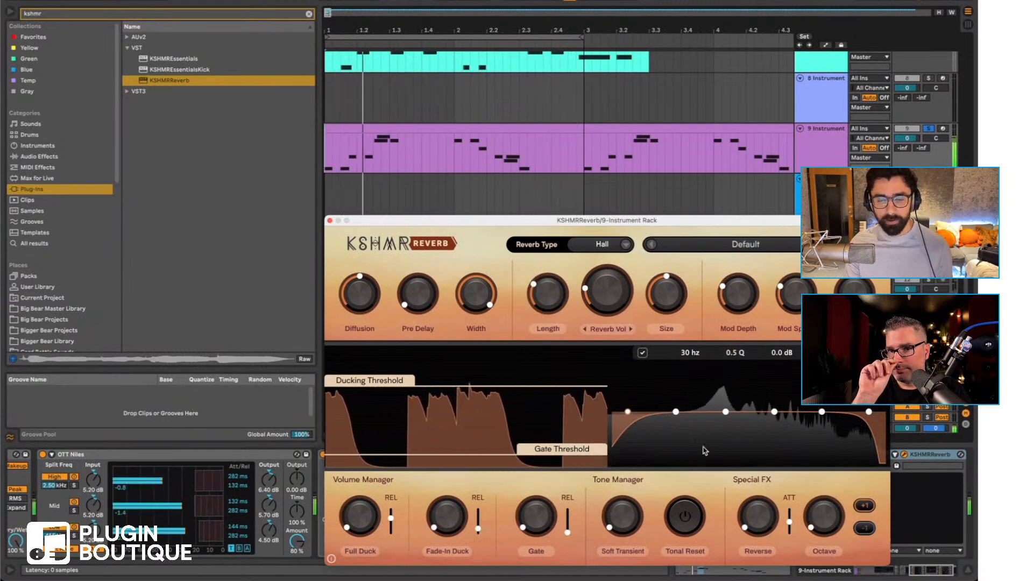
pyautogui.moveTo(757, 518); pyautogui.dragTo(773, 461)
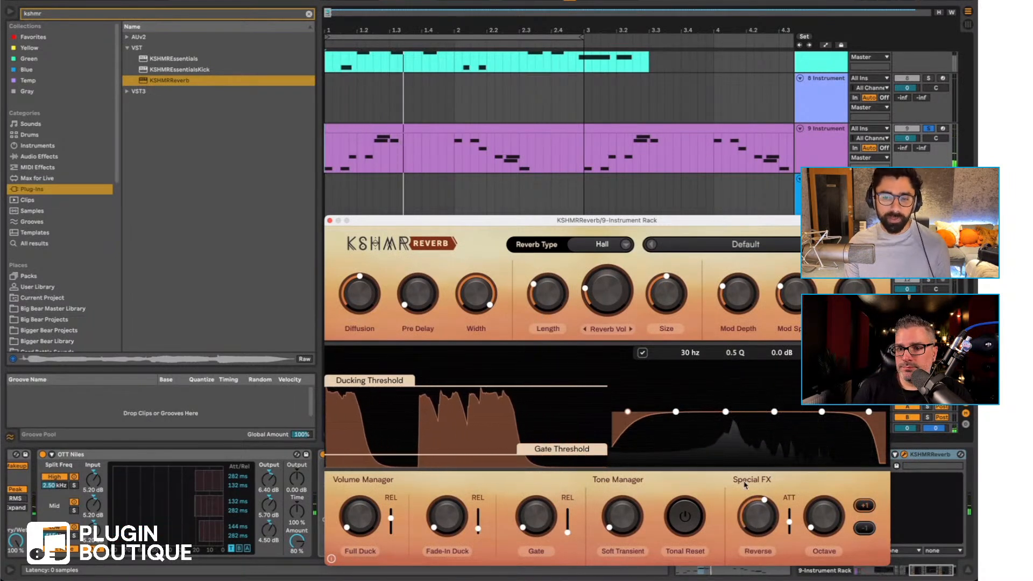
# Step: Raise KSHMRReverb's Fade-In Duck amount and release, lower the ducking threshold, and lengthen the reverb slightly
pyautogui.moveTo(429, 539); pyautogui.dragTo(429, 520)
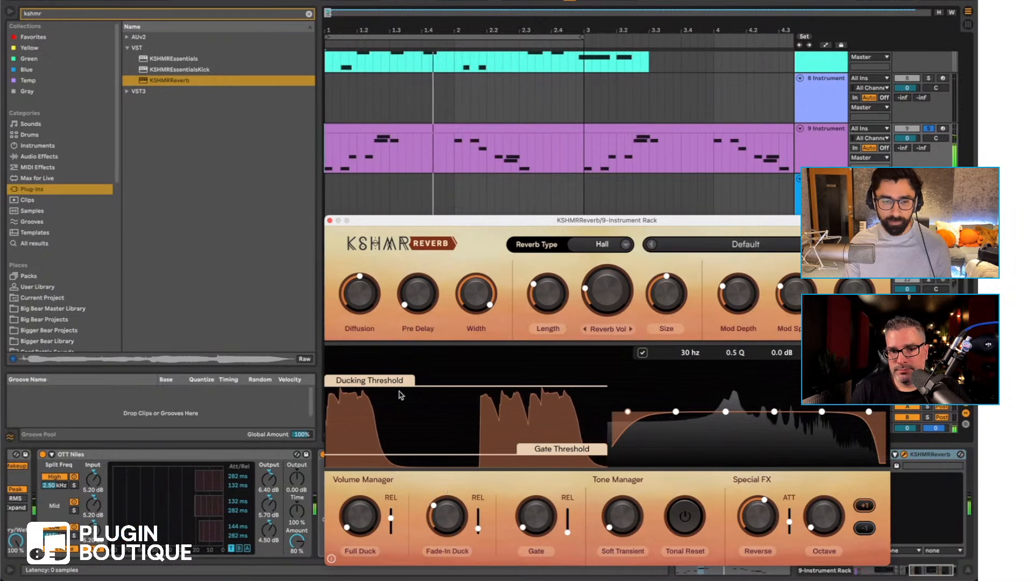
pyautogui.moveTo(386, 382); pyautogui.dragTo(386, 408)
pyautogui.moveTo(560, 291); pyautogui.dragTo(560, 277)
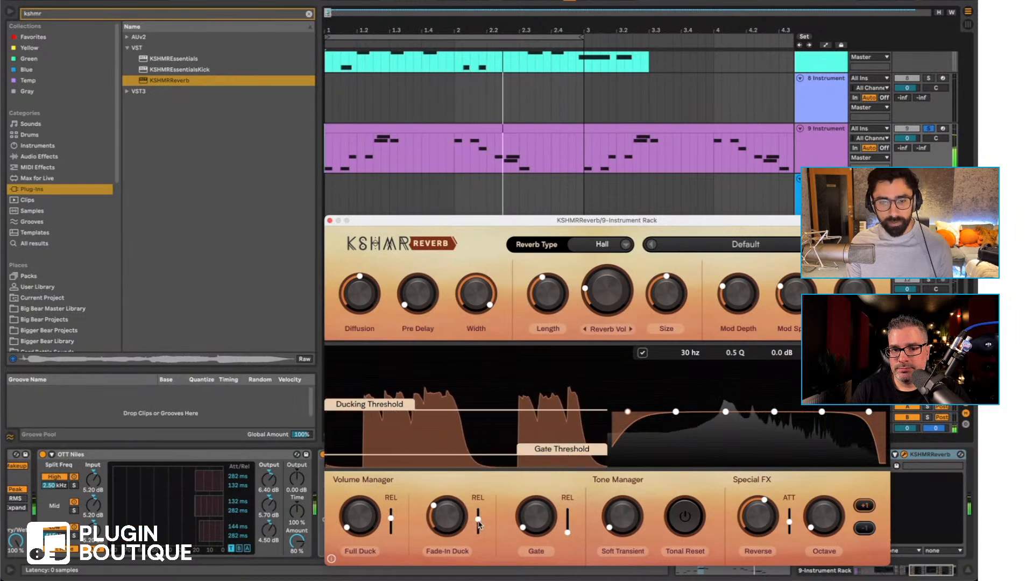
pyautogui.moveTo(479, 529); pyautogui.dragTo(479, 519)
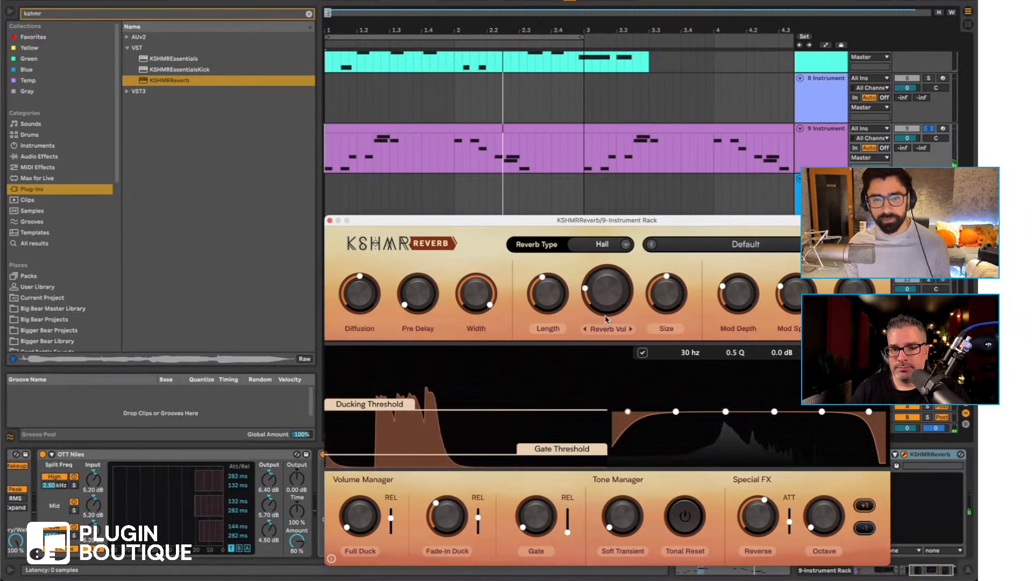
# Step: Lower KSHMRReverb's Reverb Vol slightly, raise Reverse to about 71%, and play the track
pyautogui.moveTo(608, 301)
pyautogui.mouseDown()
pyautogui.moveTo(608, 290)
pyautogui.moveTo(600, 312)
pyautogui.mouseUp()
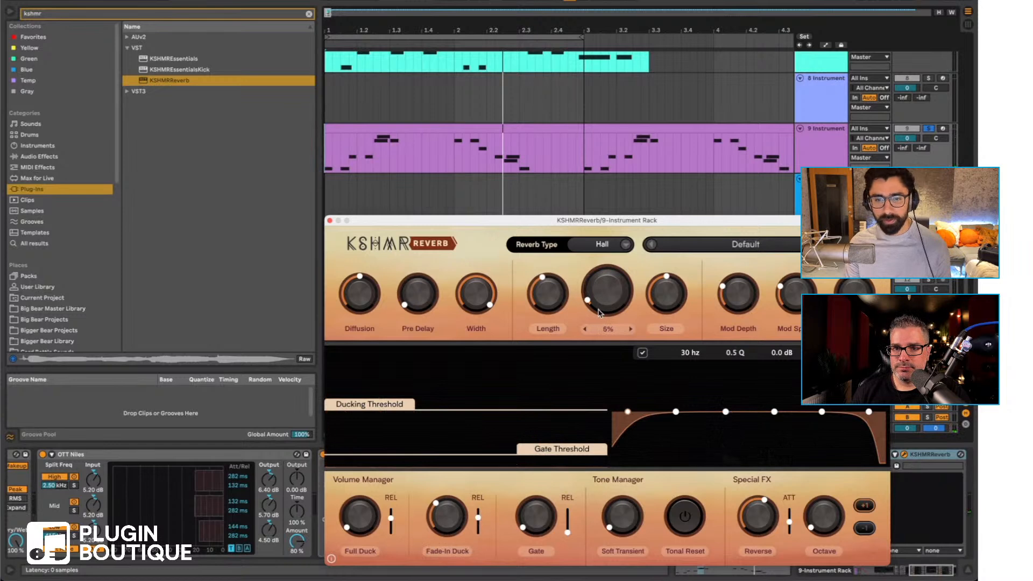
pyautogui.moveTo(774, 526); pyautogui.dragTo(789, 519)
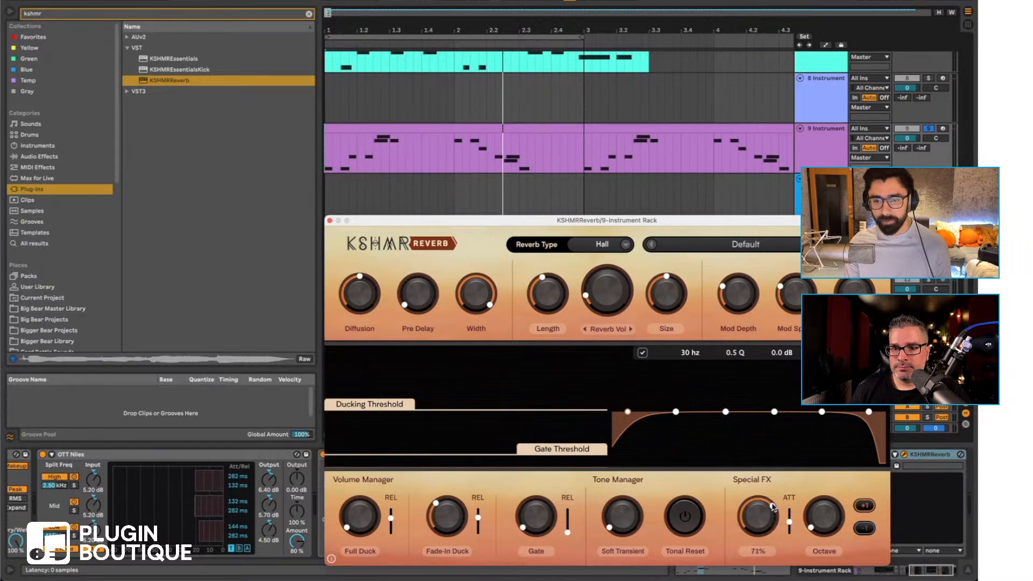
pyautogui.press('space')
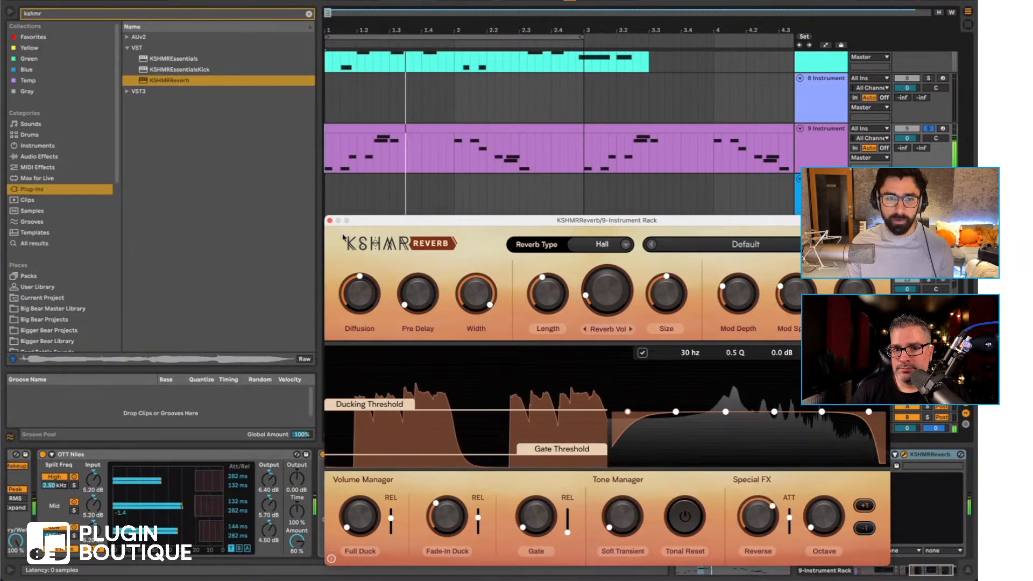
# Step: Close KSHMRReverb and boost the EQ Eight's high shelf, between the two OTTs, to about 6.82 dB at 3.37 kHz
pyautogui.click(330, 220)
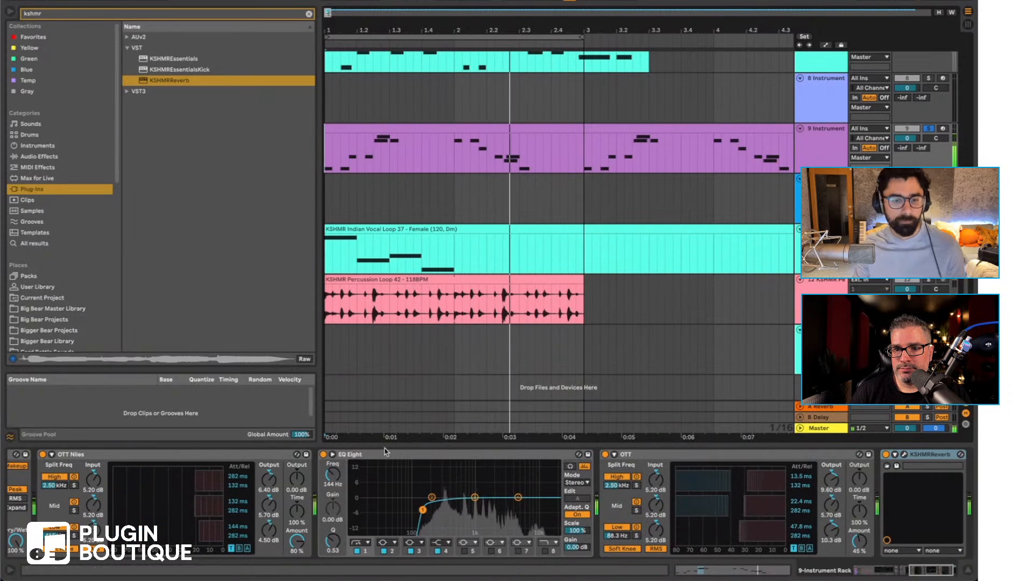
pyautogui.hscroll(-3, 639, 502)
pyautogui.moveTo(639, 502); pyautogui.dragTo(628, 486)
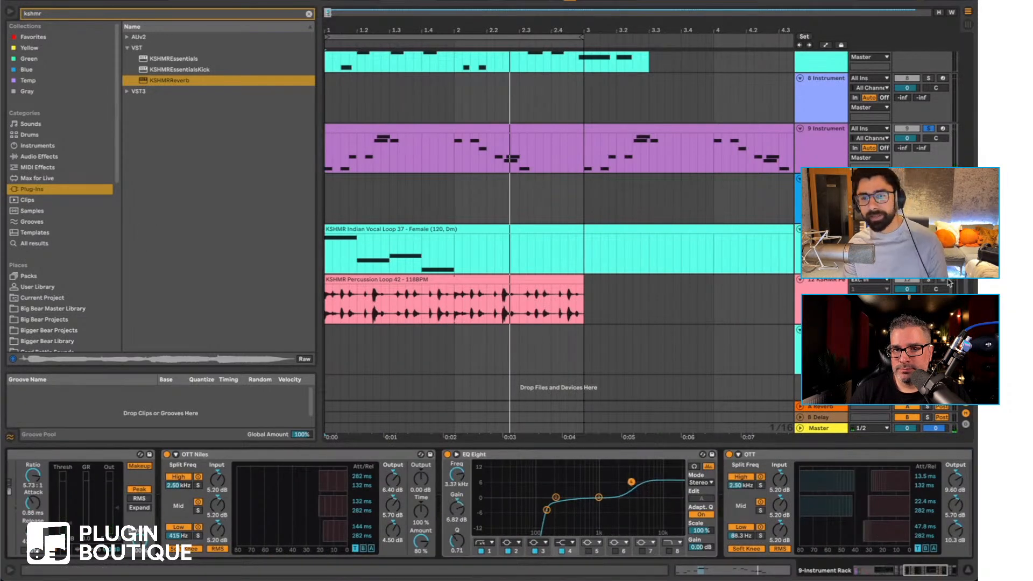
# Step: Play the 9 Instrument chops and raise the OTT Niles high-band output to 7.50 dB
pyautogui.press('space')
pyautogui.hscroll(-10, 426, 477)
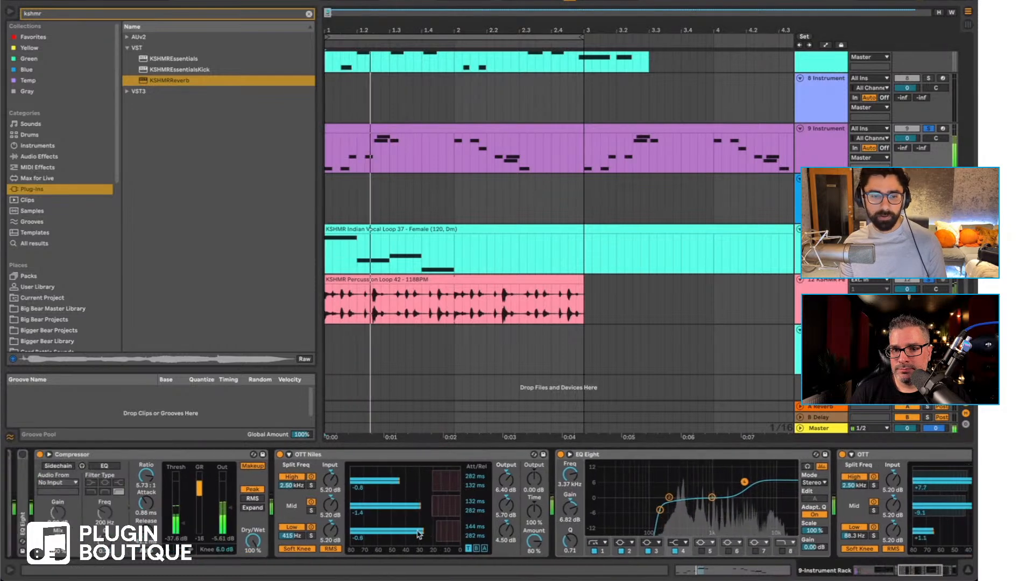
pyautogui.hscroll(-3, 285, 509)
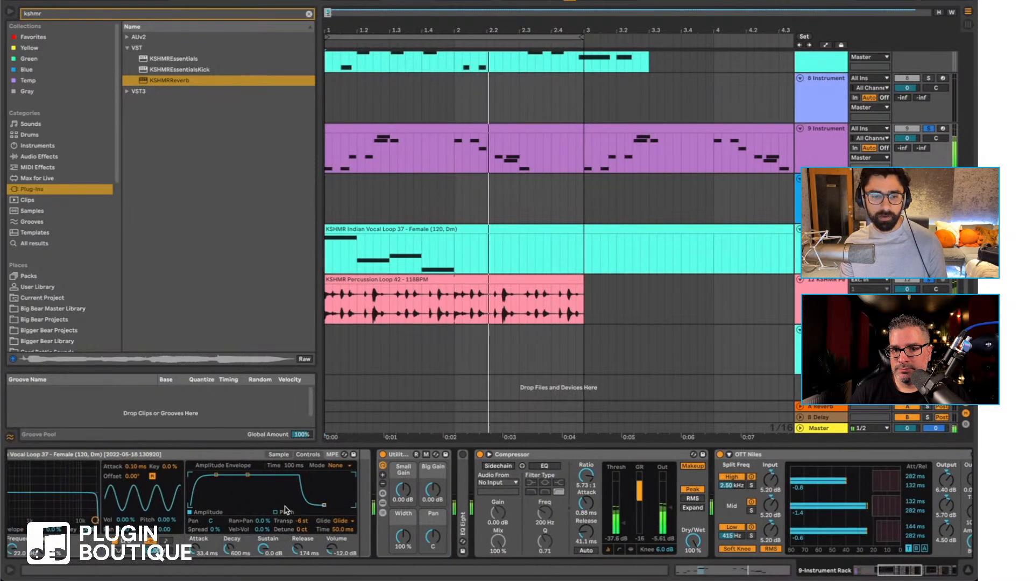
pyautogui.hscroll(5, 287, 509)
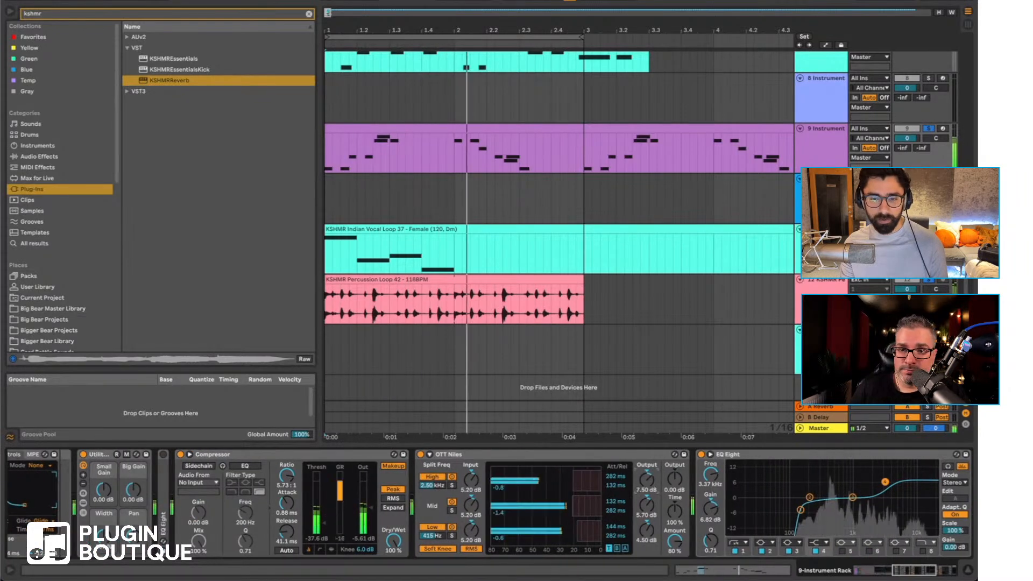
pyautogui.hscroll(5, 592, 487)
# Step: Search the audio effects for echo and insert Echo between the Compressor and OTT Niles on the 9 Instrument track
pyautogui.hscroll(-10, 543, 490)
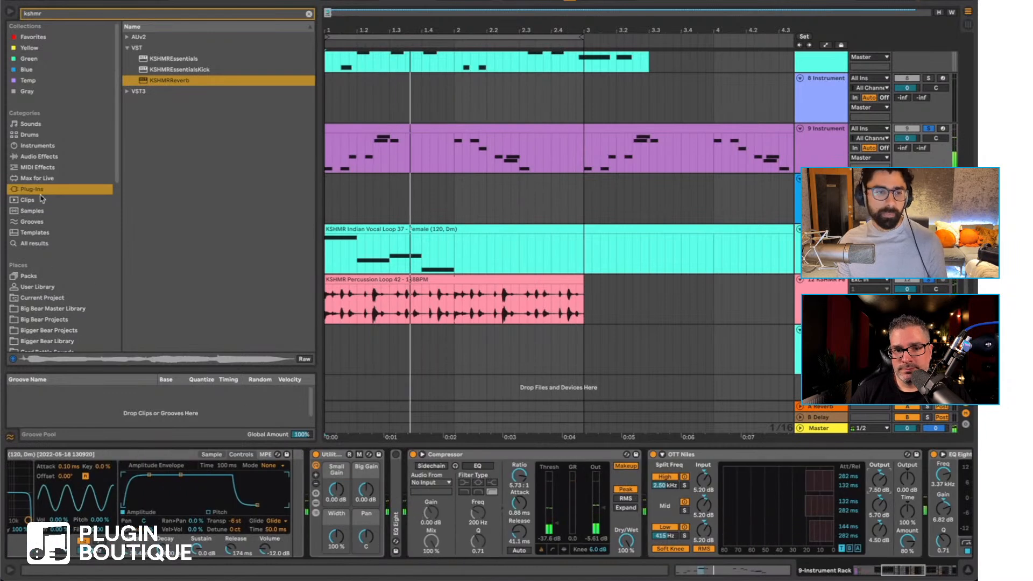
pyautogui.moveTo(45, 15); pyautogui.dragTo(3, 4)
pyautogui.write('echo')
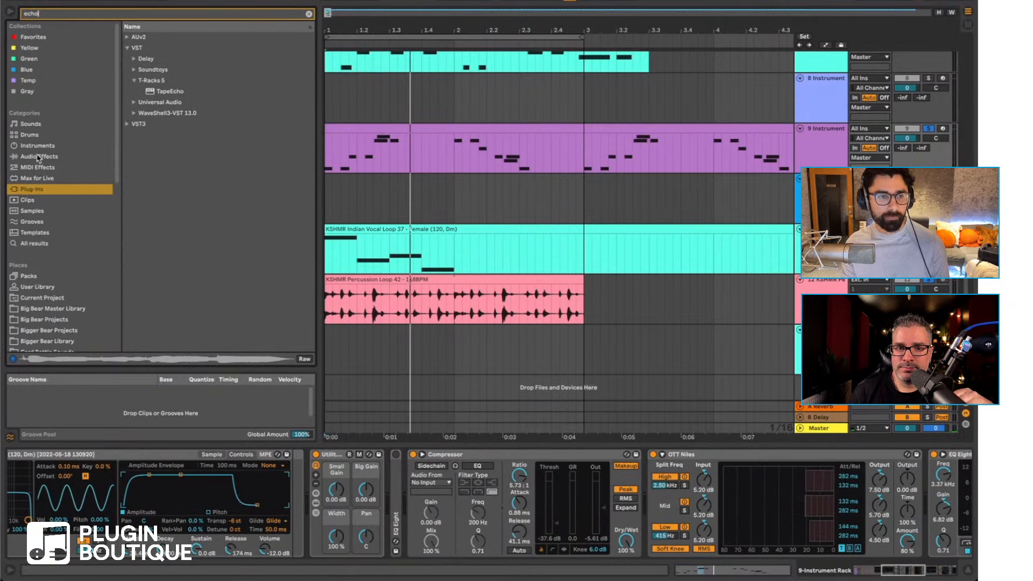
pyautogui.click(38, 156)
pyautogui.click(139, 47)
pyautogui.moveTo(412, 218); pyautogui.dragTo(675, 461)
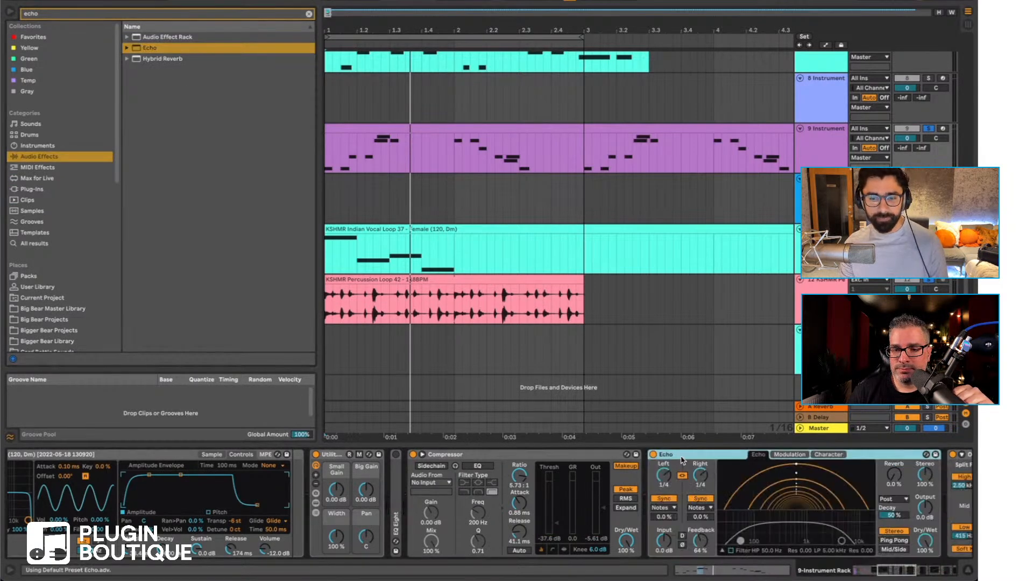
# Step: Group Echo into an Audio Effect Rack, add an empty parallel chain, and set the Echo chain's volume to -9.0 dB
pyautogui.press('super+g')
pyautogui.click(654, 485)
pyautogui.rightClick(687, 517)
pyautogui.click(698, 523)
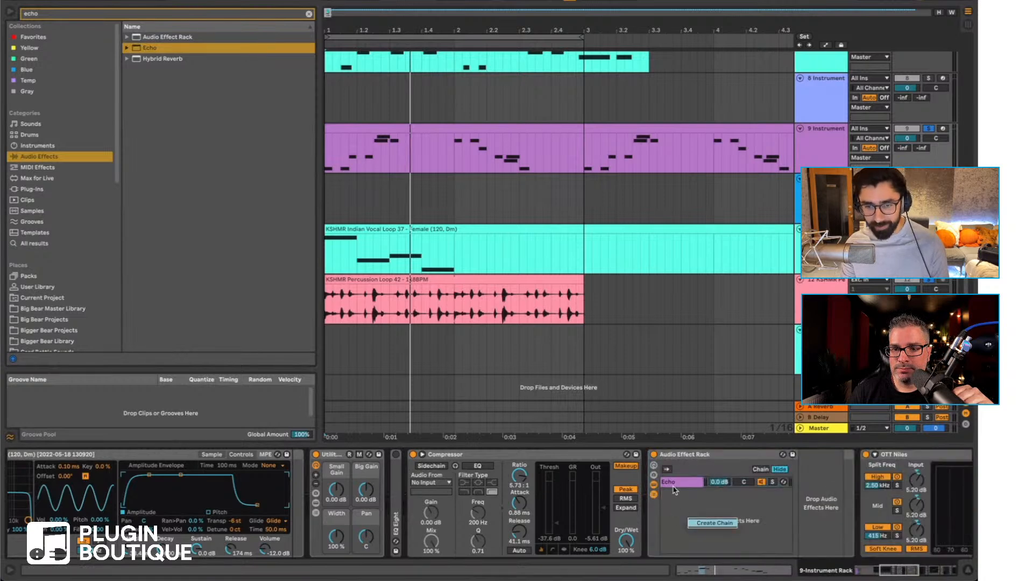
pyautogui.click(680, 481)
pyautogui.hscroll(6, 632, 526)
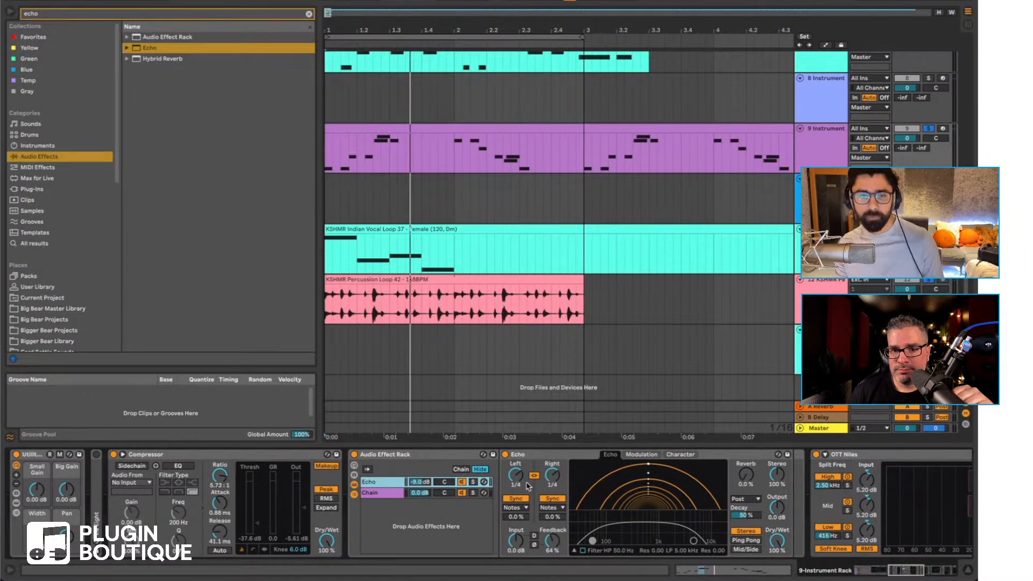
# Step: Set Echo's synced delay time to a dotted 1/8
pyautogui.click(527, 508)
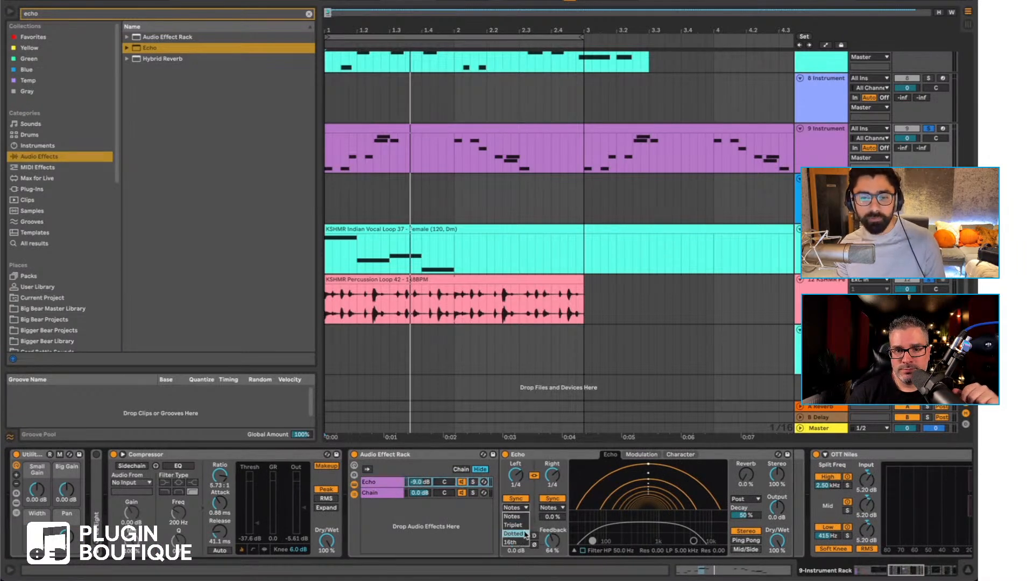
pyautogui.click(527, 522)
pyautogui.moveTo(519, 477); pyautogui.dragTo(518, 486)
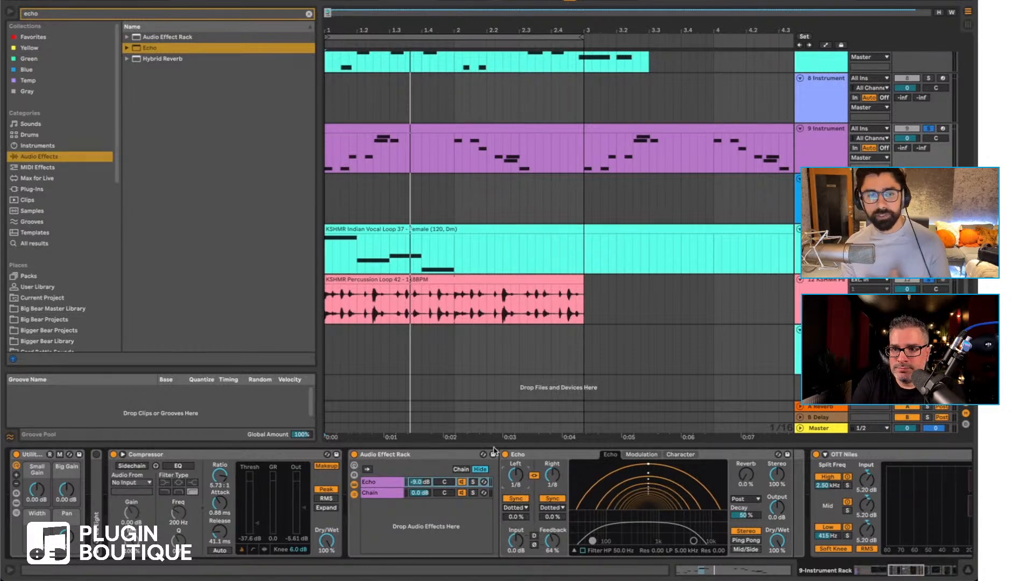
# Step: Try copying the short note at 1.3.1 in the 9 Instrument clip to 1.3.3 to illustrate the echo repeats
pyautogui.moveTo(390, 24); pyautogui.dragTo(390, 65)
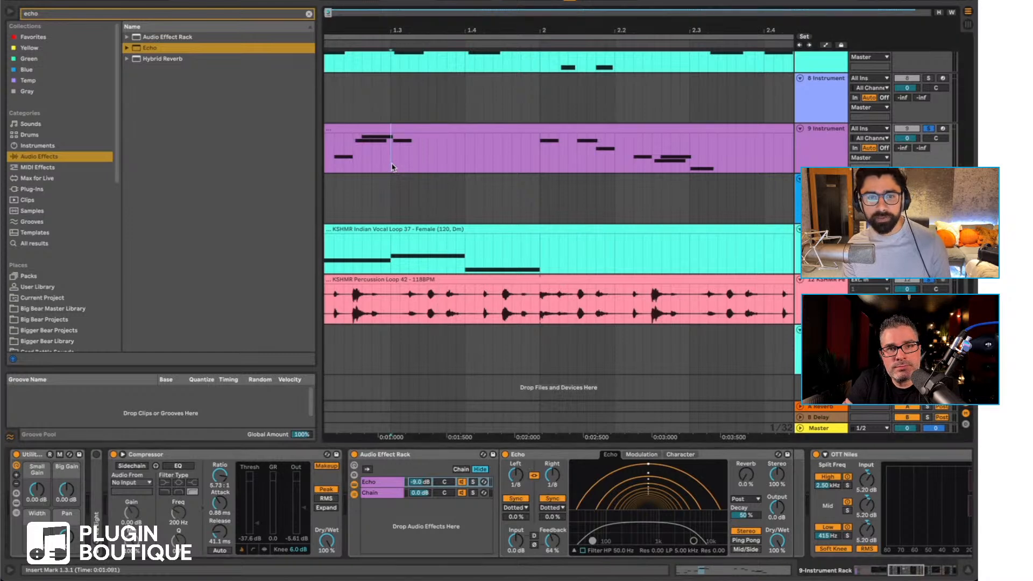
pyautogui.moveTo(391, 167); pyautogui.dragTo(428, 160)
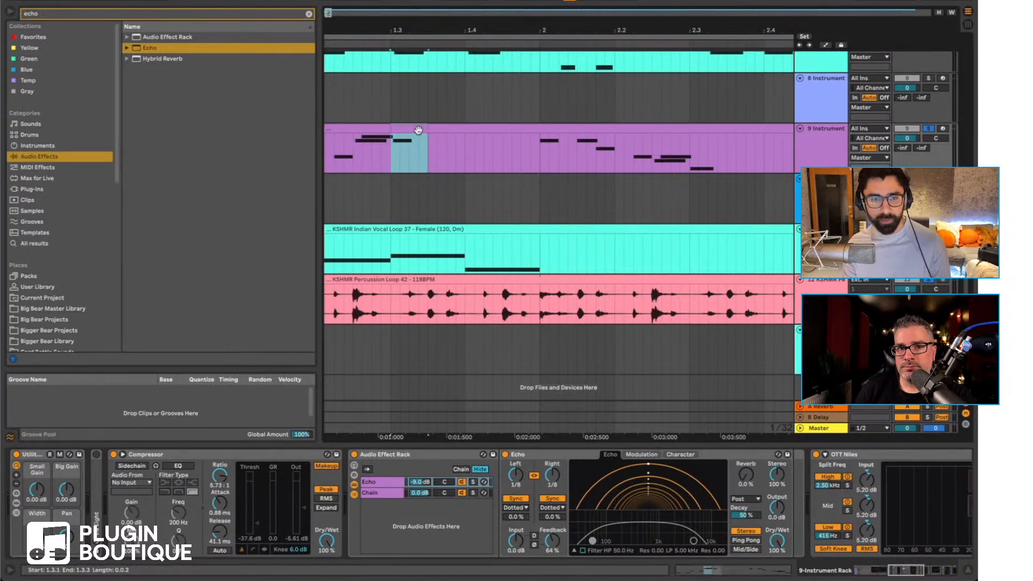
pyautogui.click(401, 162)
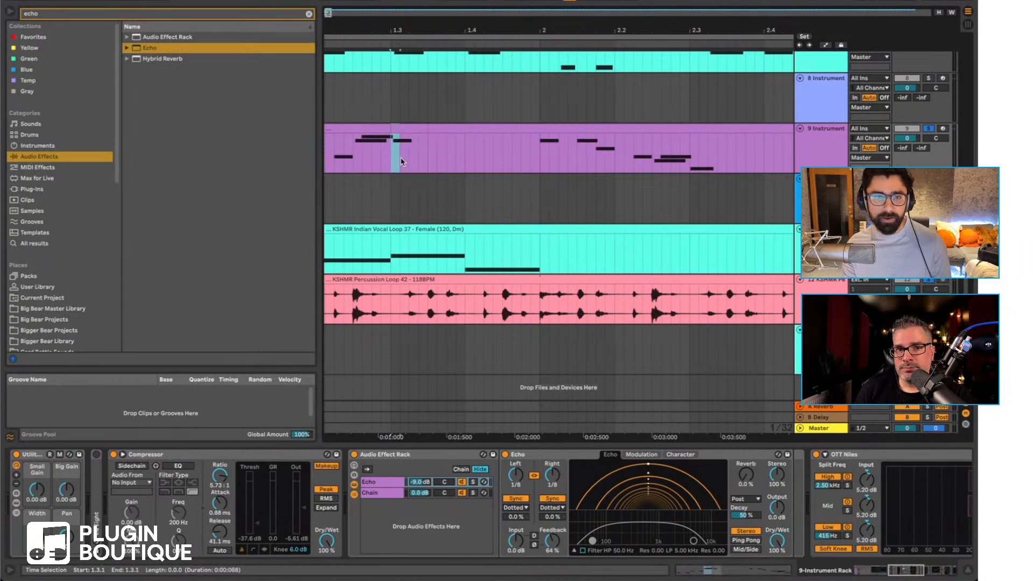
pyautogui.click(433, 156)
pyautogui.press('super+v')
pyautogui.keyDown('shift'); pyautogui.click(417, 127); pyautogui.keyUp('shift')
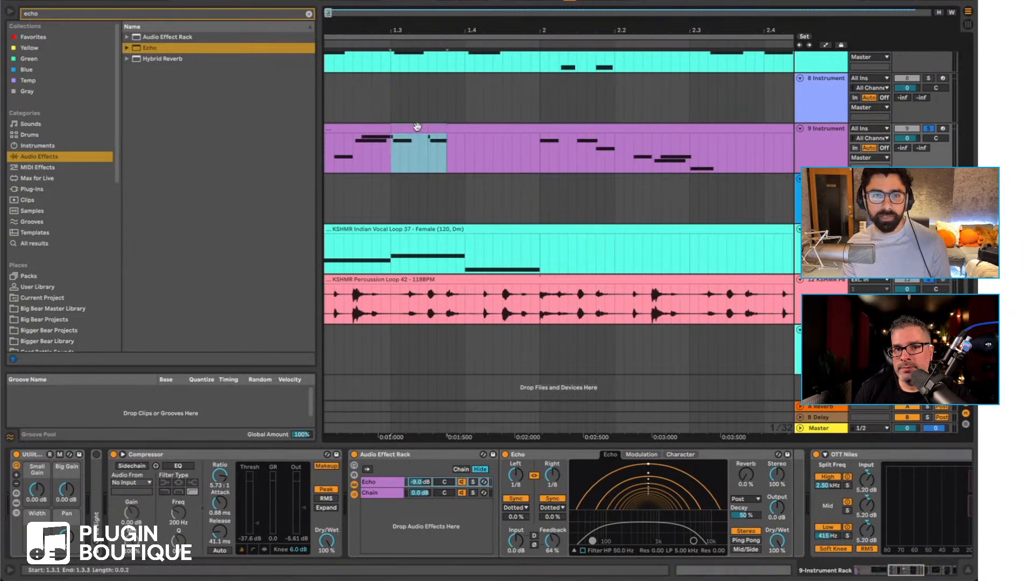
# Step: Select 1.3.1 to 1.3.4 in the 9 Instrument clip to examine the dotted-eighth spacing of the repeats
pyautogui.click(447, 159)
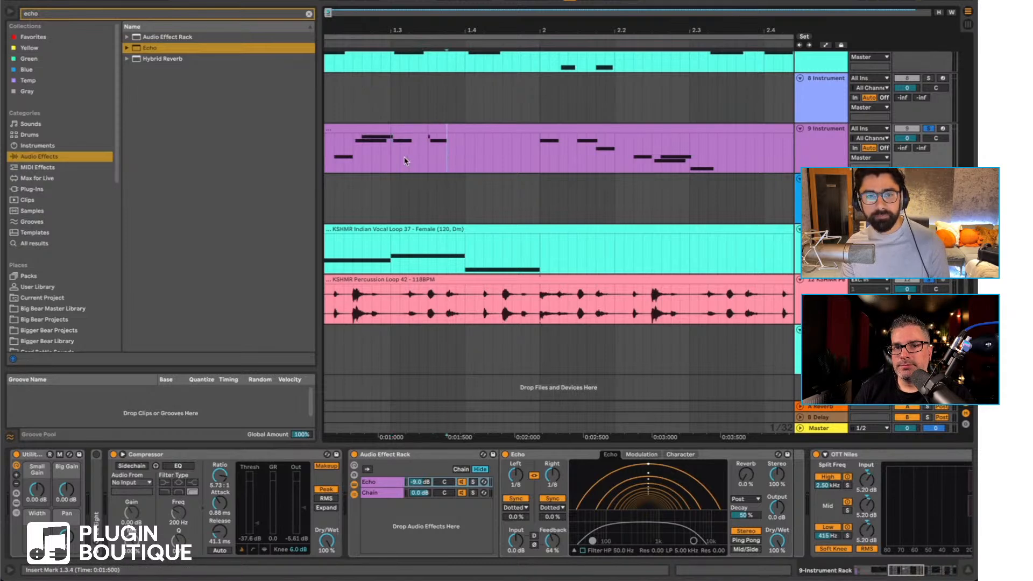
pyautogui.click(393, 161)
pyautogui.keyDown('shift'); pyautogui.click(430, 156); pyautogui.keyUp('shift')
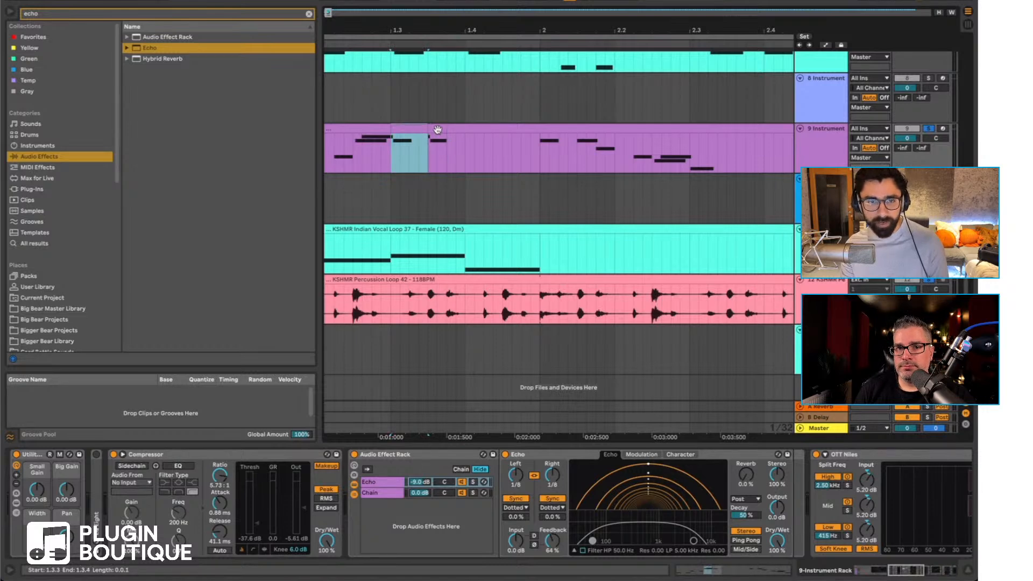
pyautogui.keyDown('shift'); pyautogui.click(437, 129); pyautogui.keyUp('shift')
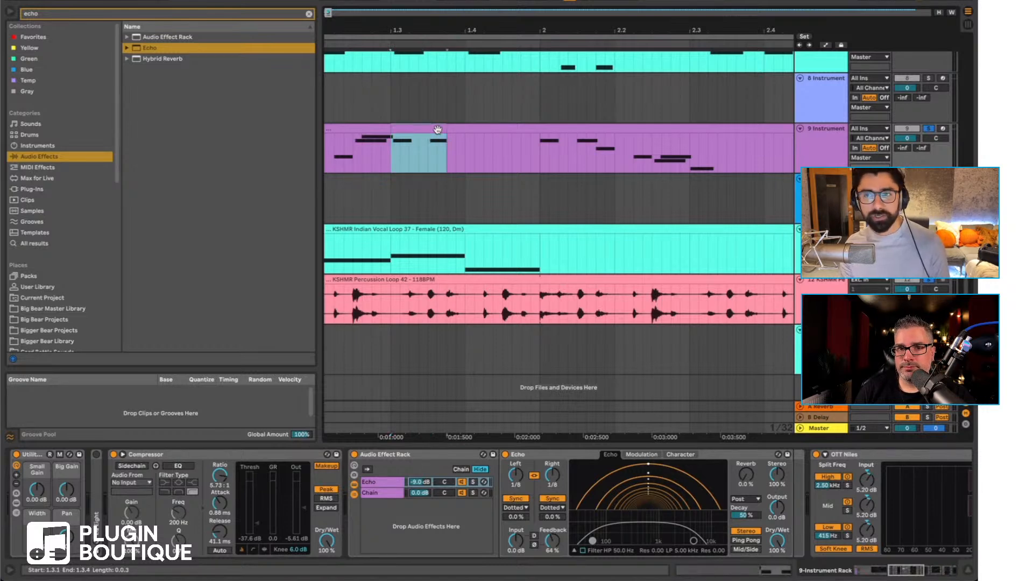
pyautogui.moveTo(411, 26); pyautogui.dragTo(410, 7)
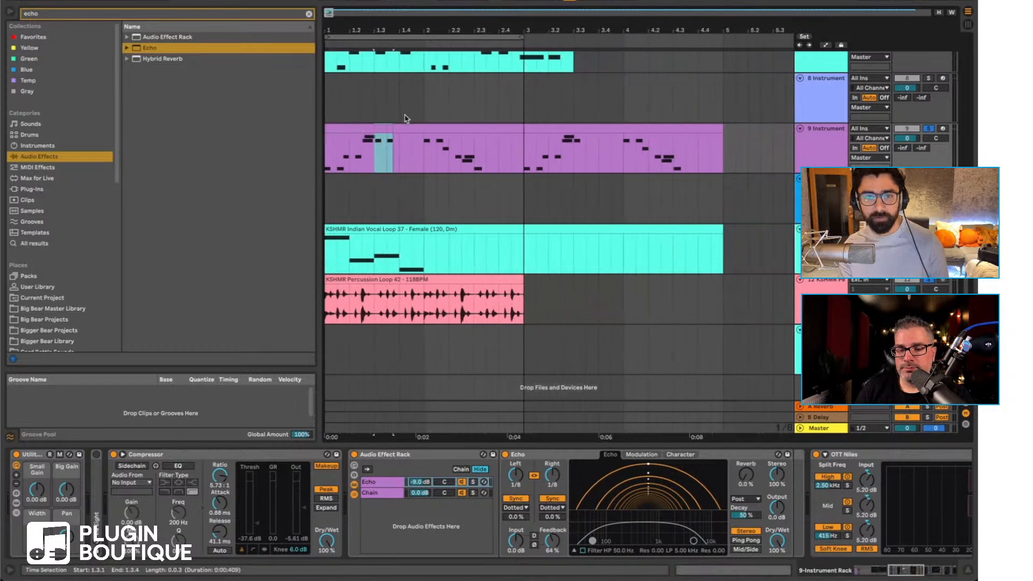
# Step: Place the insert marker at 1.1.1 and set the audio output device to Universal Audio Thunderbolt
pyautogui.click(328, 167)
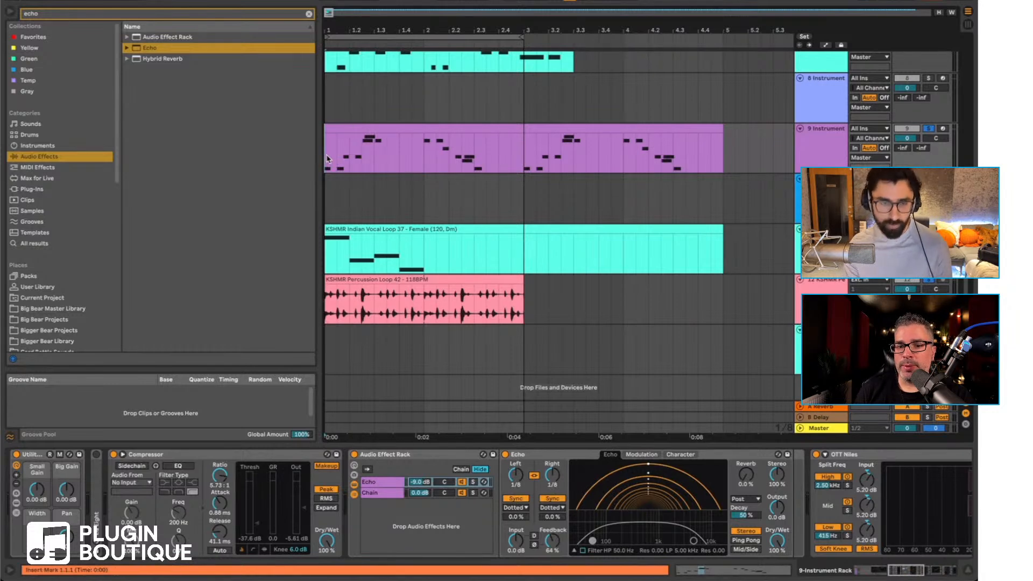
pyautogui.press('super+comma')
pyautogui.click(553, 171)
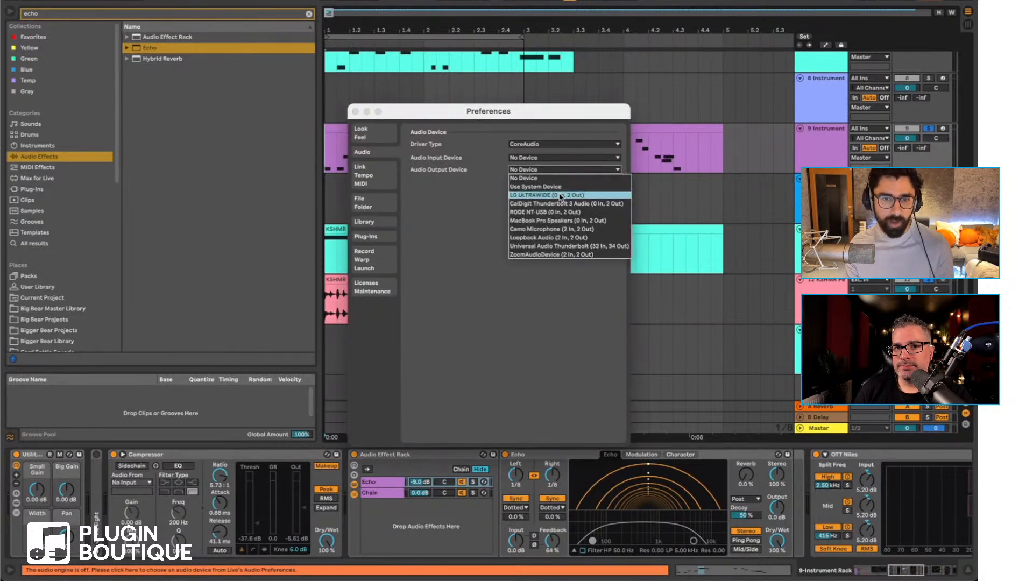
pyautogui.click(560, 245)
pyautogui.click(356, 111)
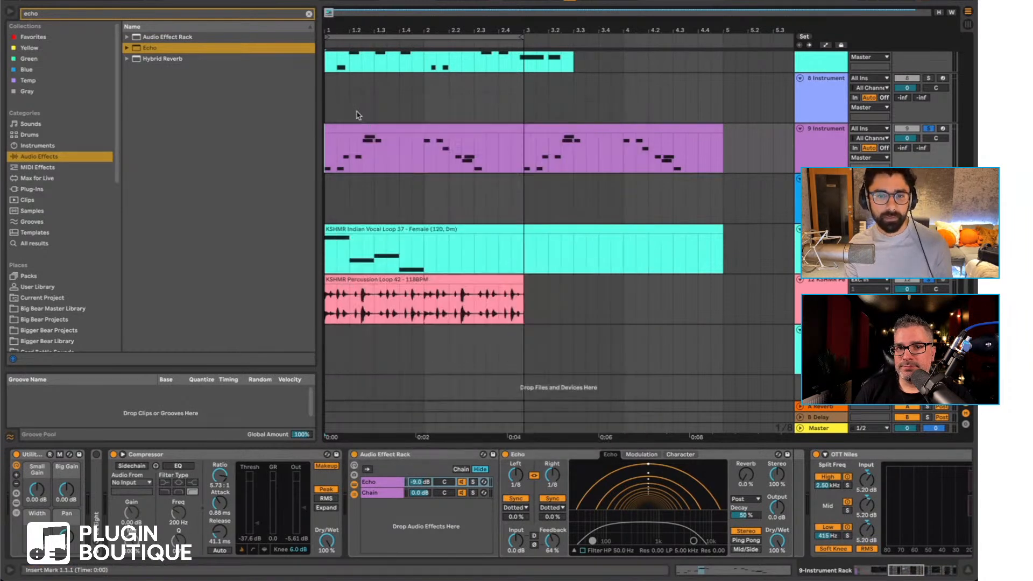
# Step: Play the chops with Echo, then enable Echo's filter and raise its high-pass to about 66.3 Hz
pyautogui.press('space')
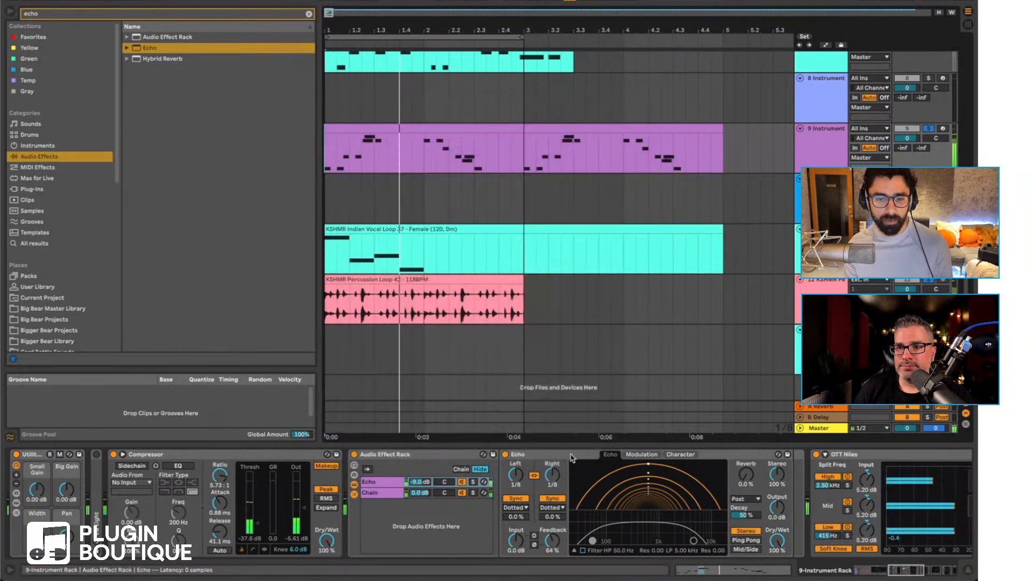
pyautogui.press('space')
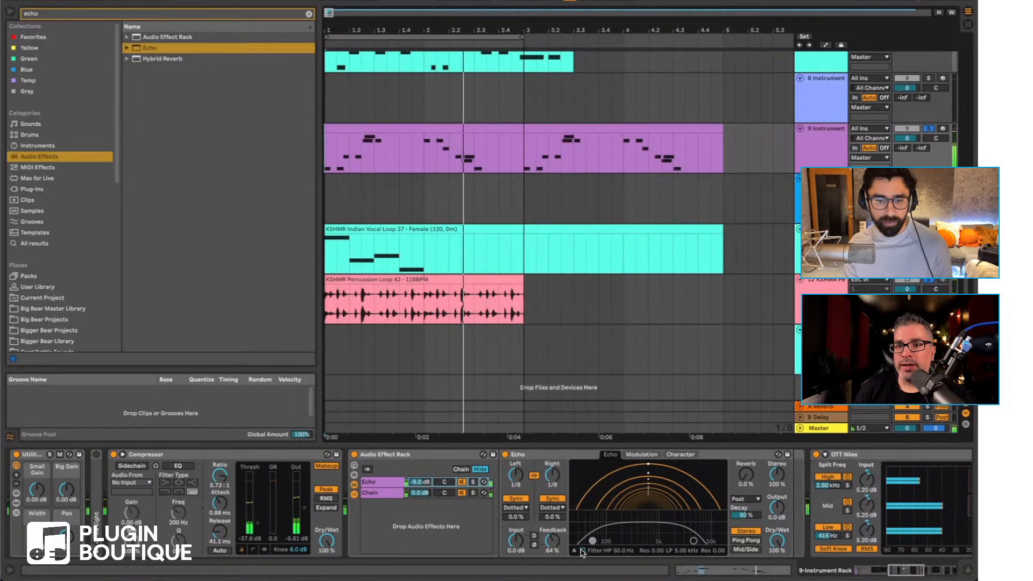
pyautogui.click(583, 551)
pyautogui.moveTo(592, 540); pyautogui.dragTo(597, 537)
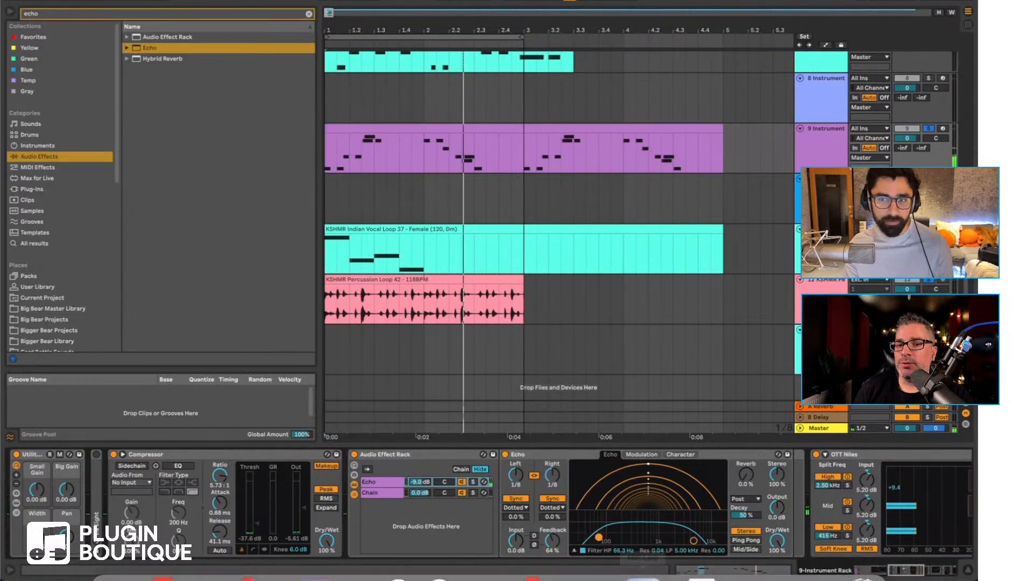
# Step: Switch to Audio Hijack, dismiss the missing-device alert, and check the Application and Output Device blocks of the Application Audio session
pyautogui.click(561, 555)
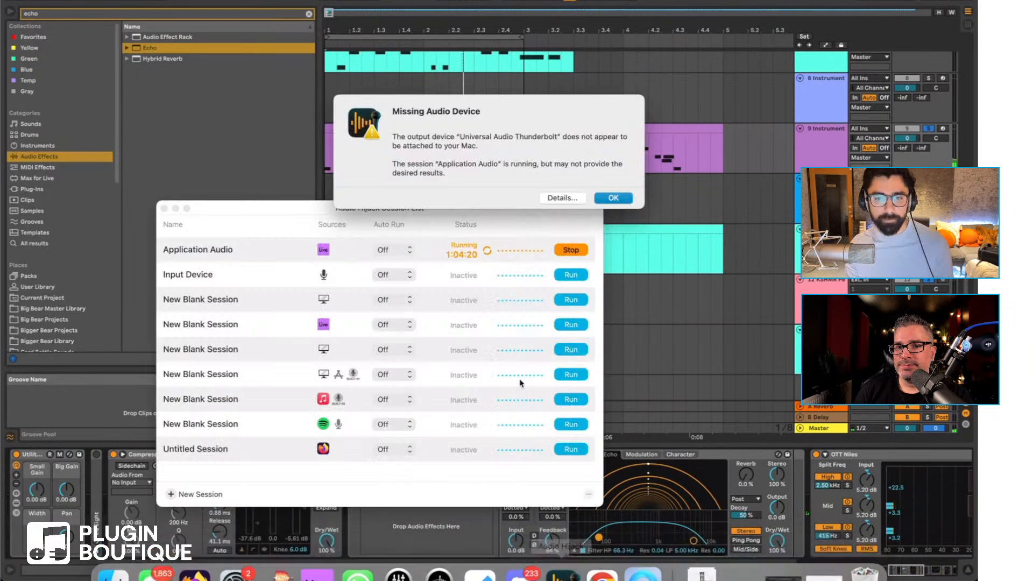
pyautogui.click(613, 198)
pyautogui.doubleClick(240, 252)
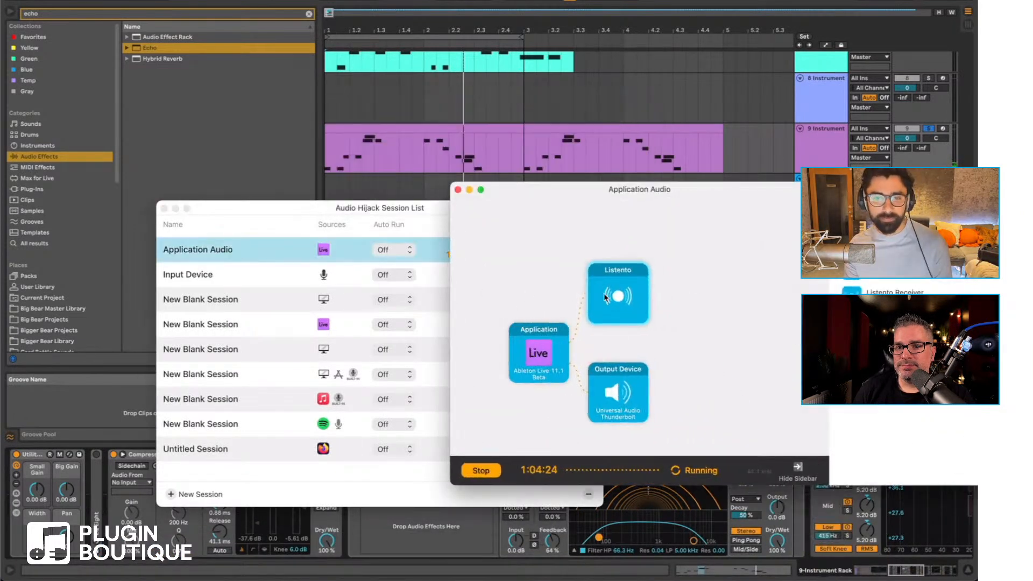
pyautogui.click(543, 366)
pyautogui.click(609, 387)
pyautogui.click(687, 369)
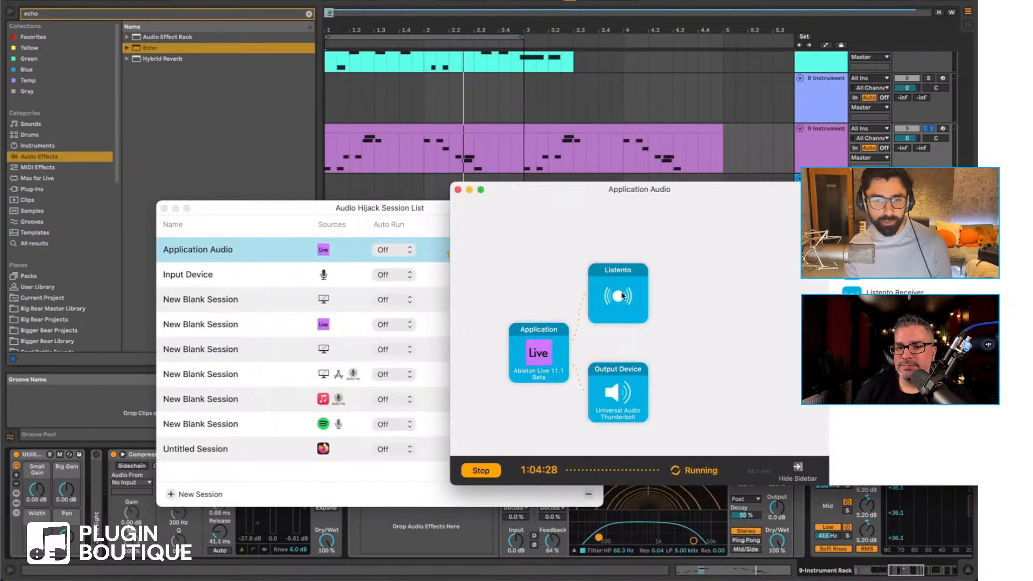
# Step: Test playback in Ableton Live, and switch back to Audio Hijack to stop and restart the Application Audio session
pyautogui.click(550, 360)
pyautogui.click(384, 51)
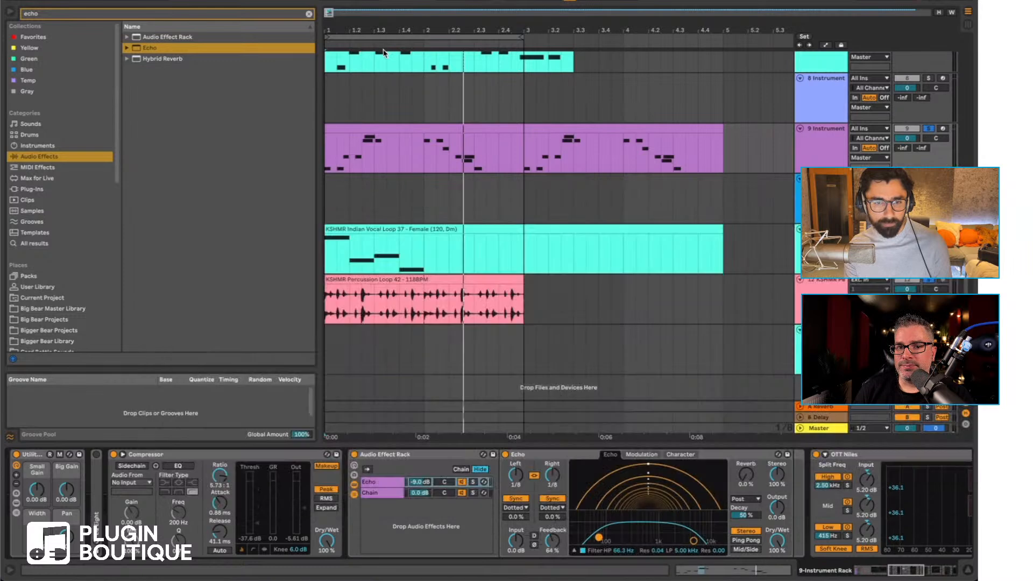
pyautogui.press('space')
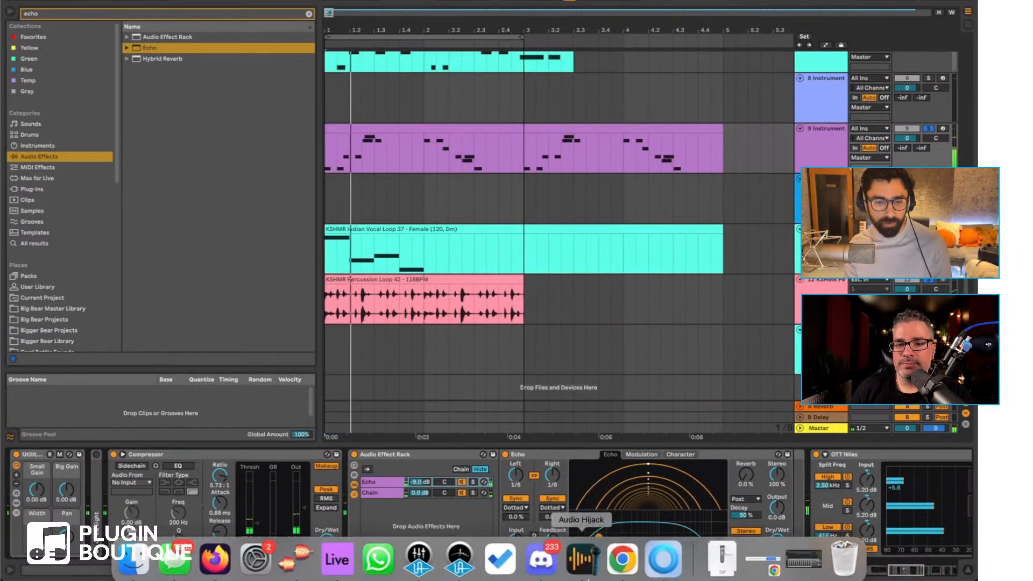
pyautogui.click(576, 552)
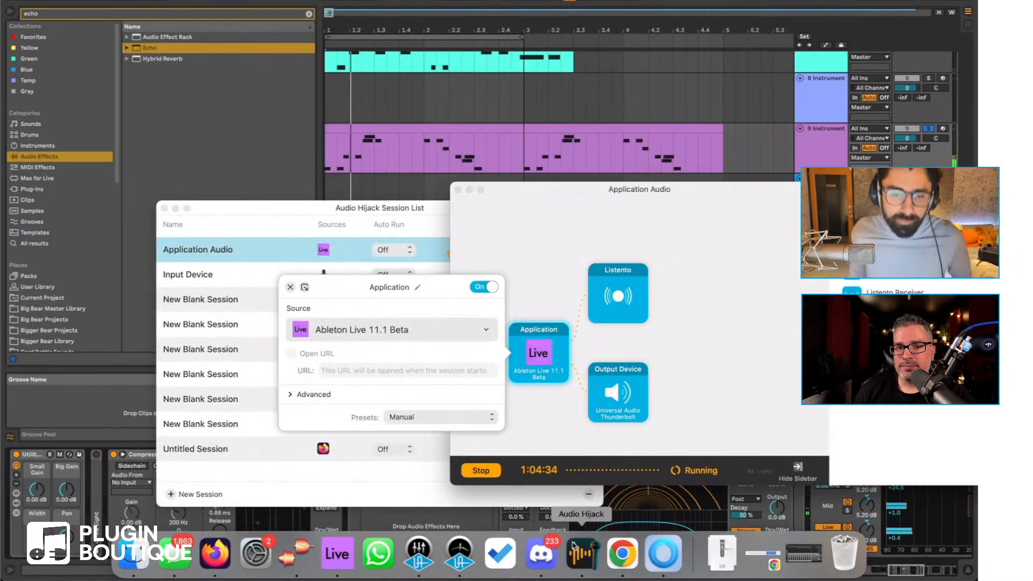
pyautogui.click(481, 470)
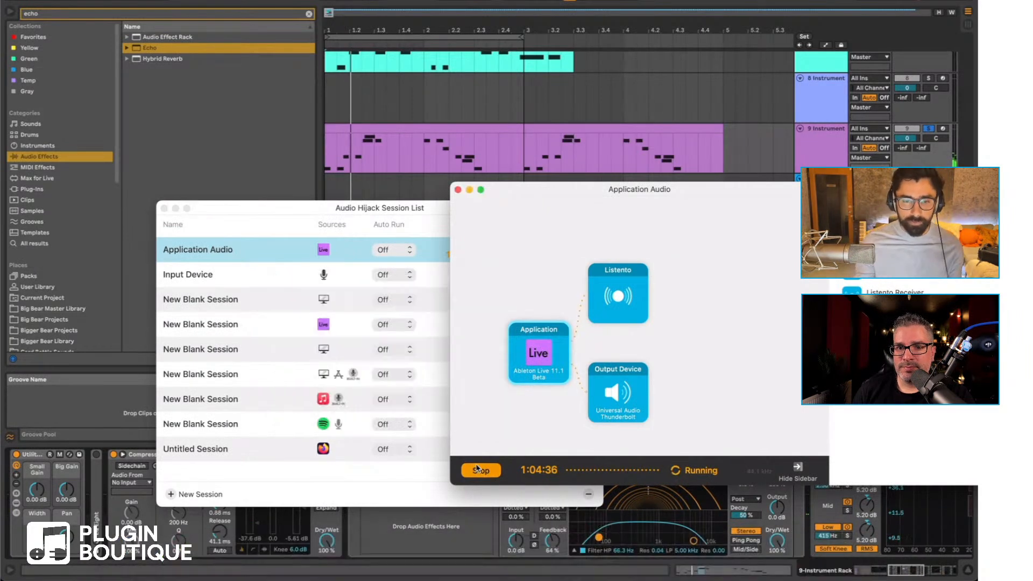
pyautogui.click(481, 471)
pyautogui.click(482, 471)
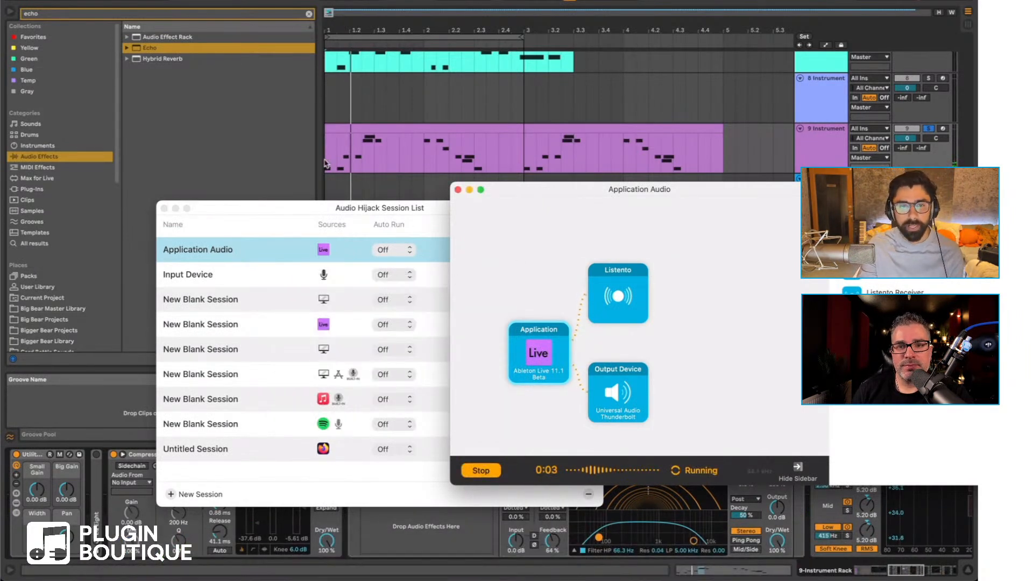
# Step: Return to Ableton Live, play the loop, lower the Echo chain to -11.0 dB and narrow Echo's filter to about 309 Hz–4.08 kHz
pyautogui.click(326, 162)
pyautogui.press('space')
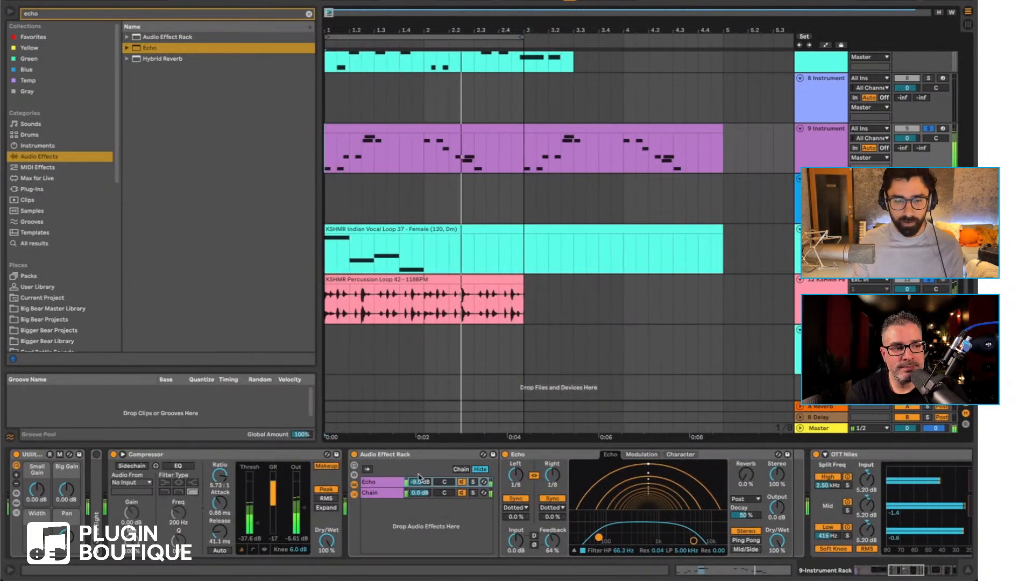
pyautogui.moveTo(420, 483); pyautogui.dragTo(421, 487)
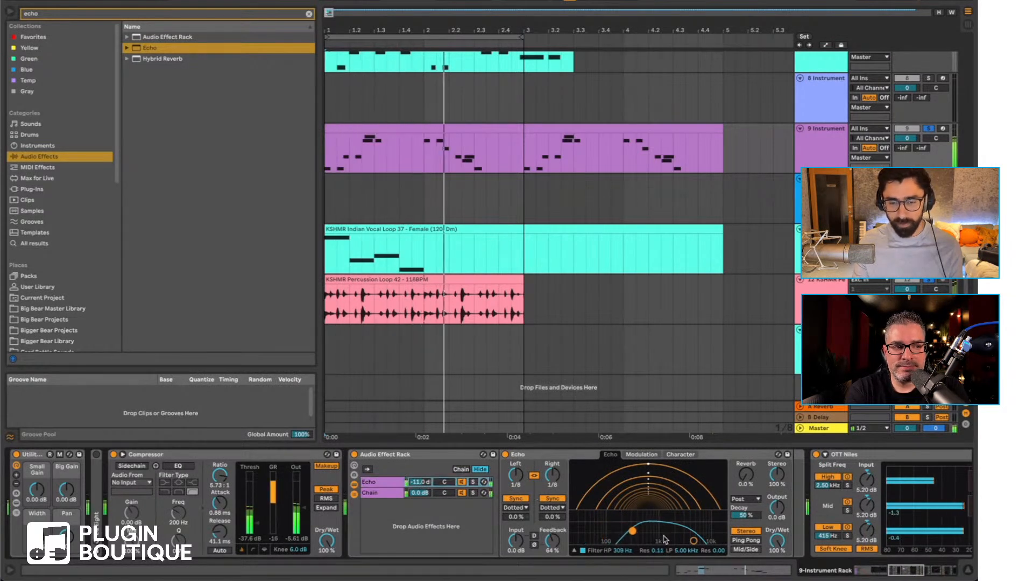
# Step: Move the Audio Effect Rack containing Echo to the end of the 9 Instrument device chain, after KSHMRReverb, and play the result
pyautogui.click(416, 456)
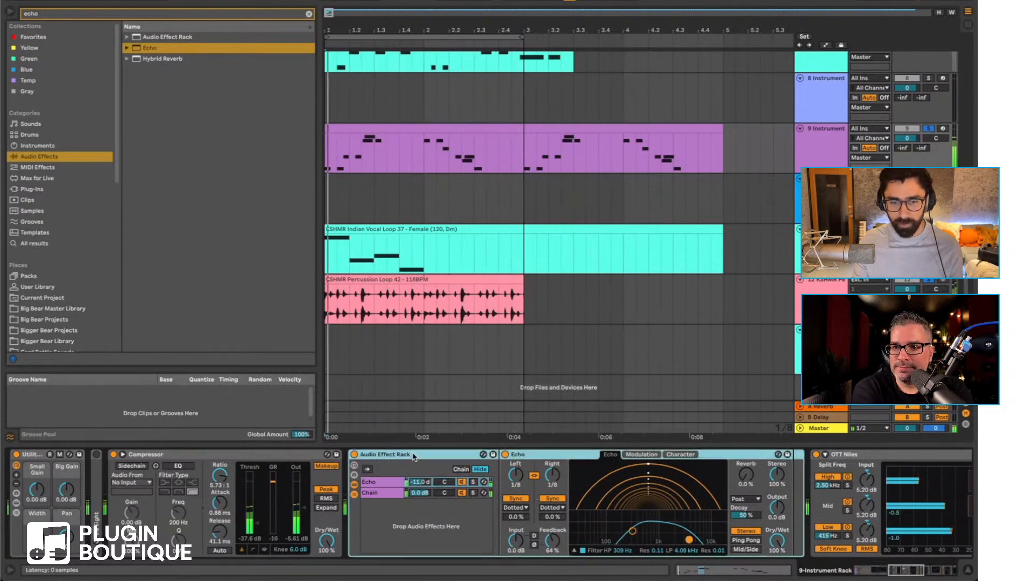
pyautogui.press('Delete')
pyautogui.hscroll(7, 744, 509)
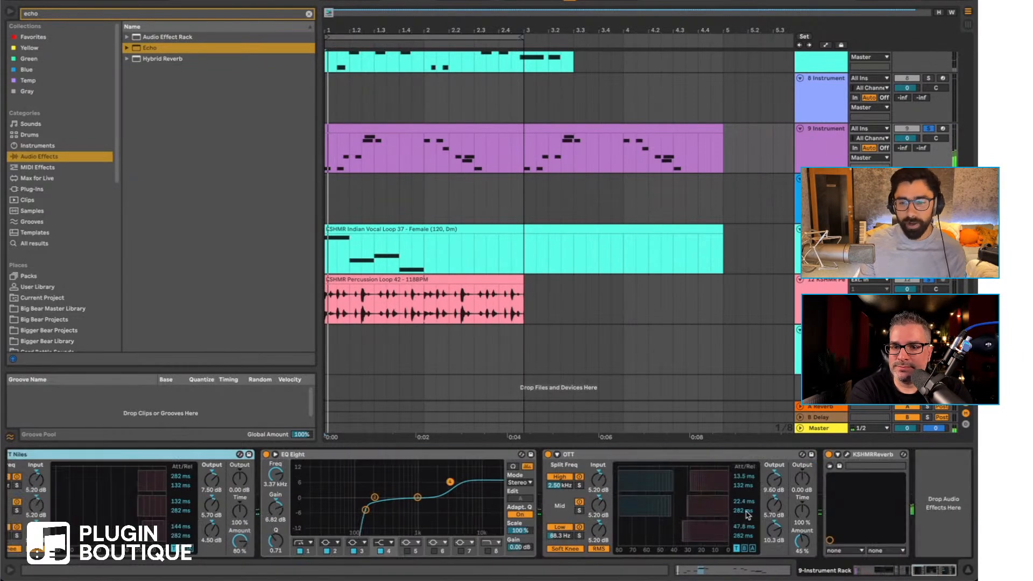
pyautogui.click(947, 469)
pyautogui.press('super+v')
pyautogui.press('space')
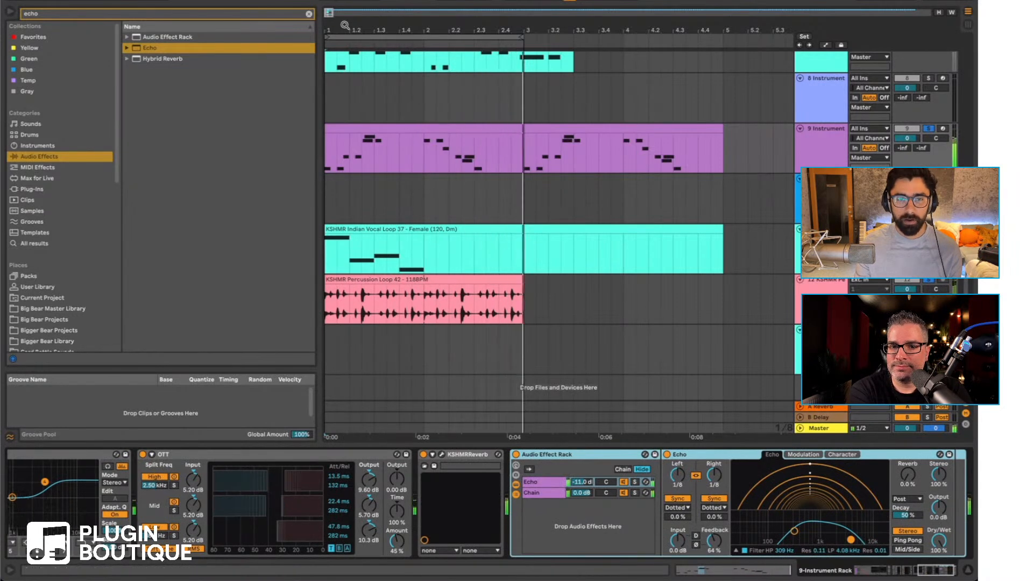
# Step: Review the 9 Instrument device chain from the sampler and Compressor through OTT Niles, EQ Eight, OTT and KSHMRReverb to the Echo rack
pyautogui.moveTo(396, 19); pyautogui.dragTo(352, 26)
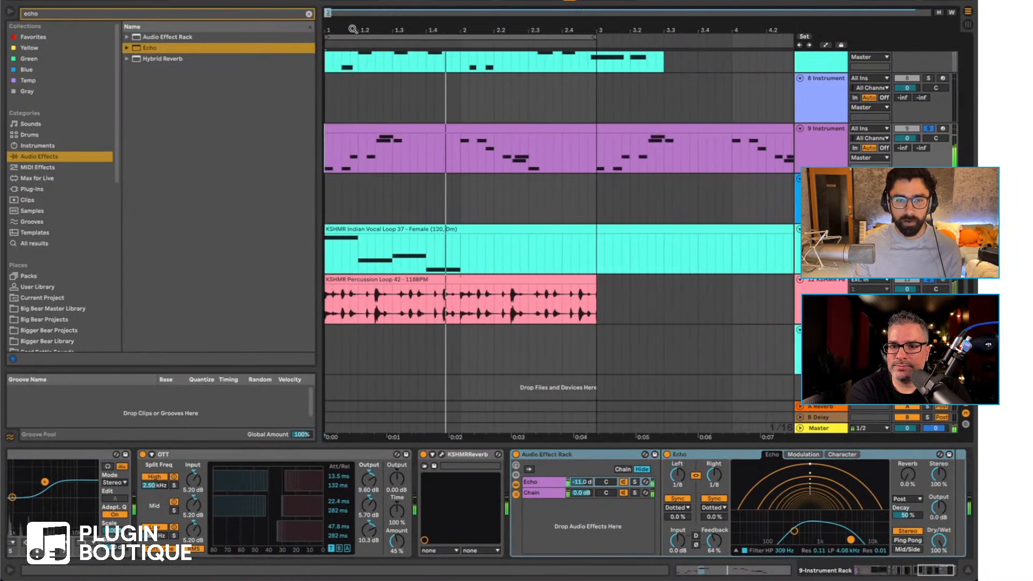
pyautogui.hscroll(-15, 286, 497)
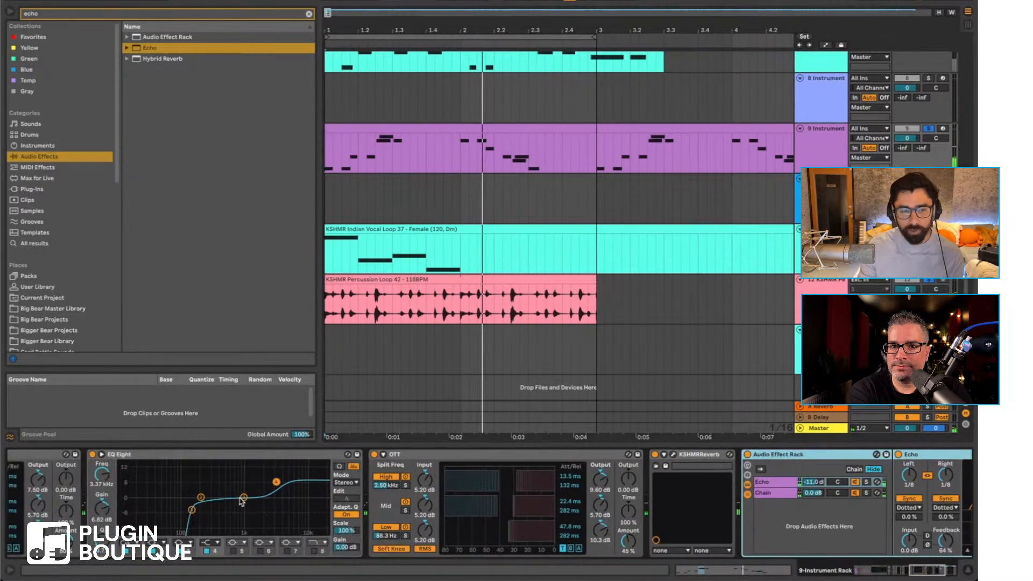
pyautogui.hscroll(-15, 240, 503)
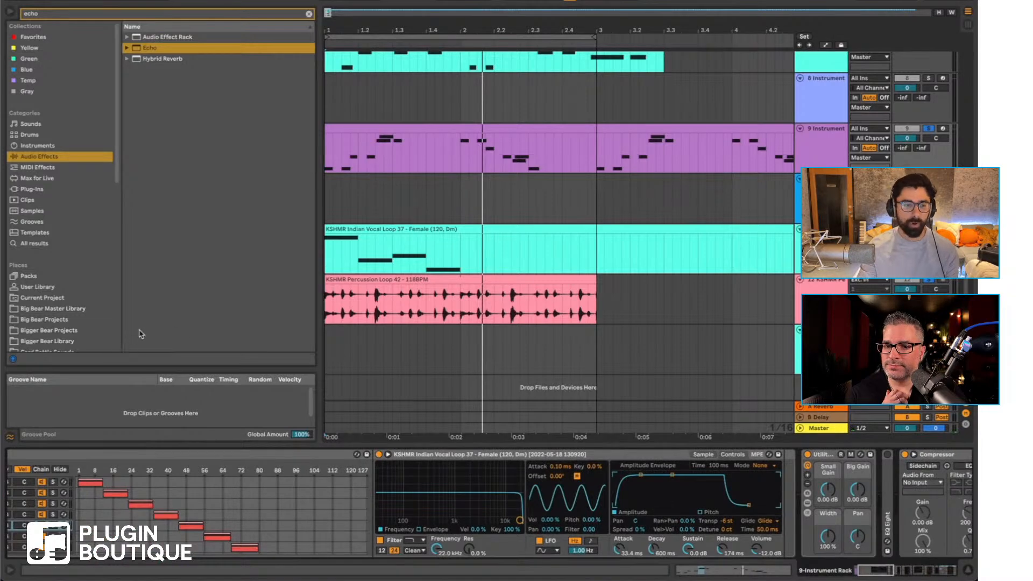
pyautogui.hscroll(15, 574, 490)
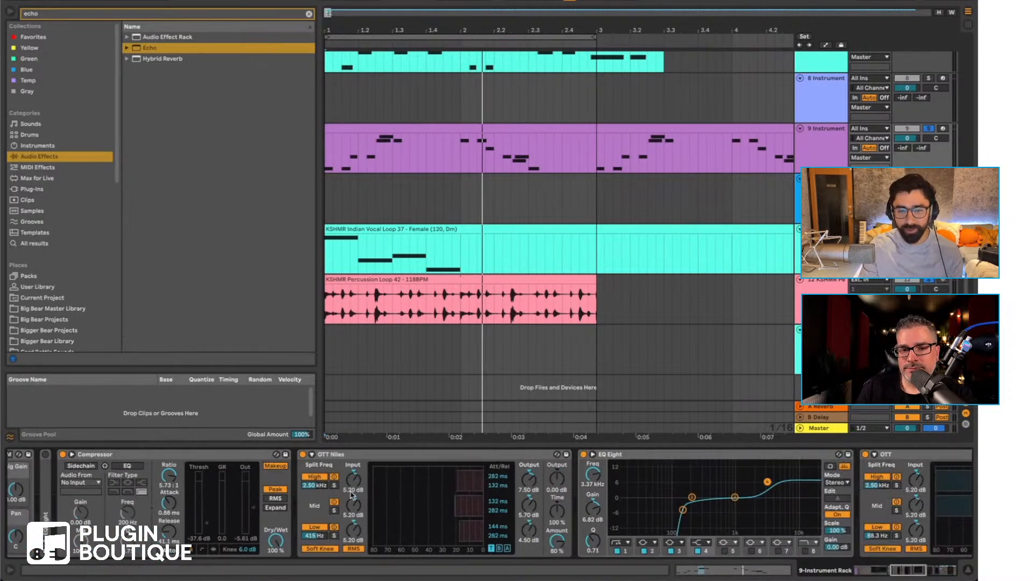
pyautogui.hscroll(5, 599, 504)
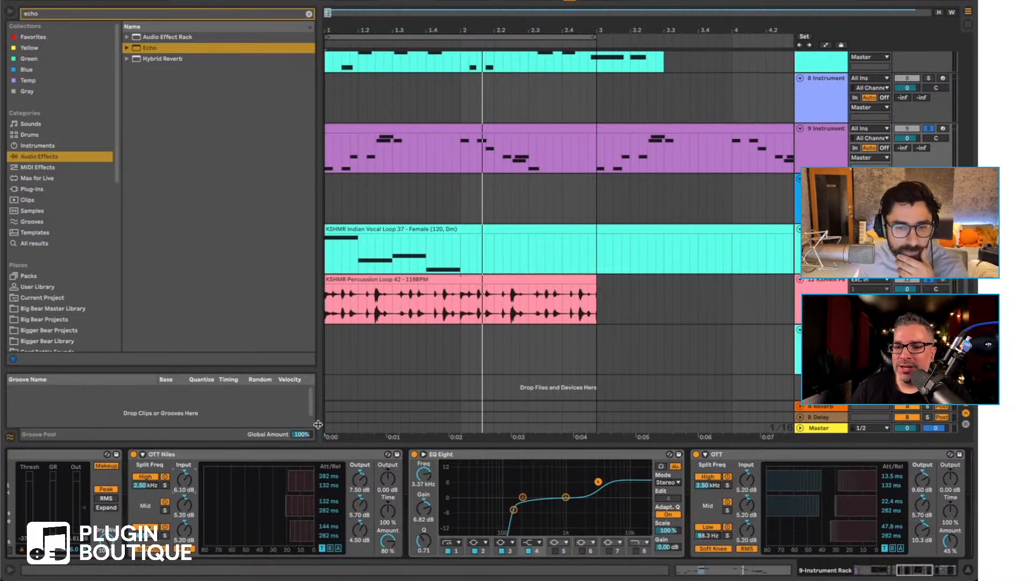
pyautogui.hscroll(5, 725, 465)
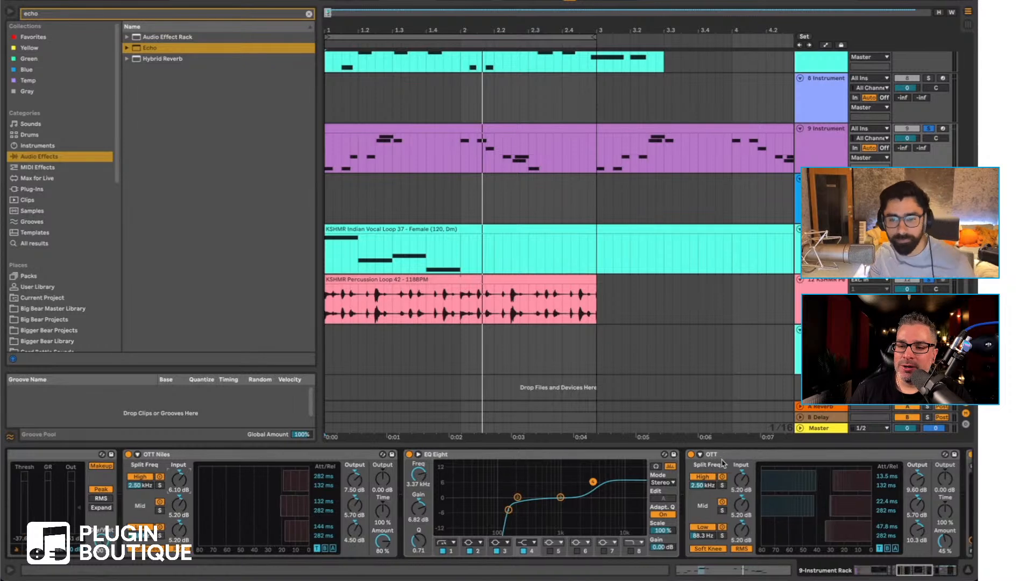
pyautogui.hscroll(5, 725, 465)
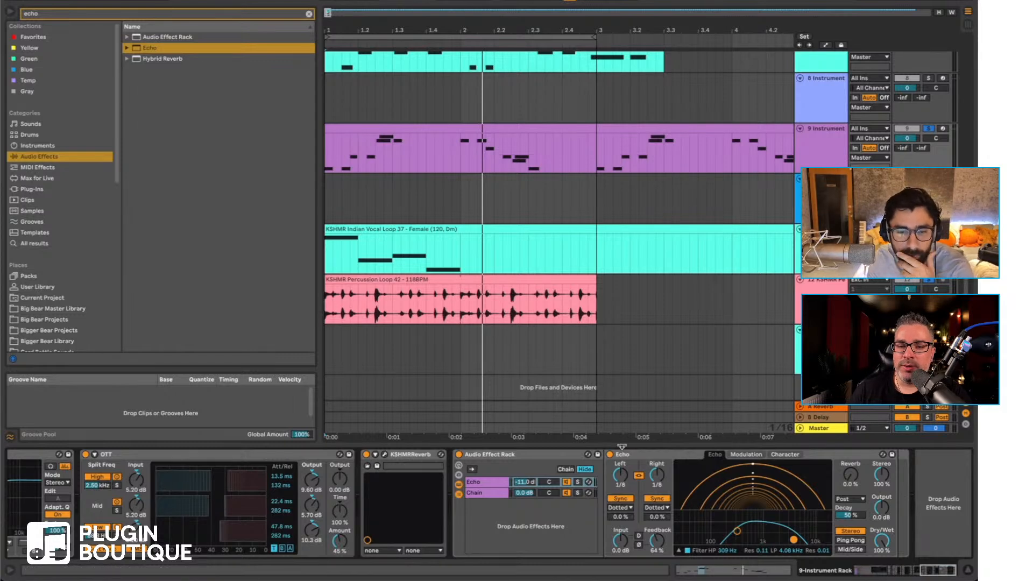
pyautogui.click(540, 458)
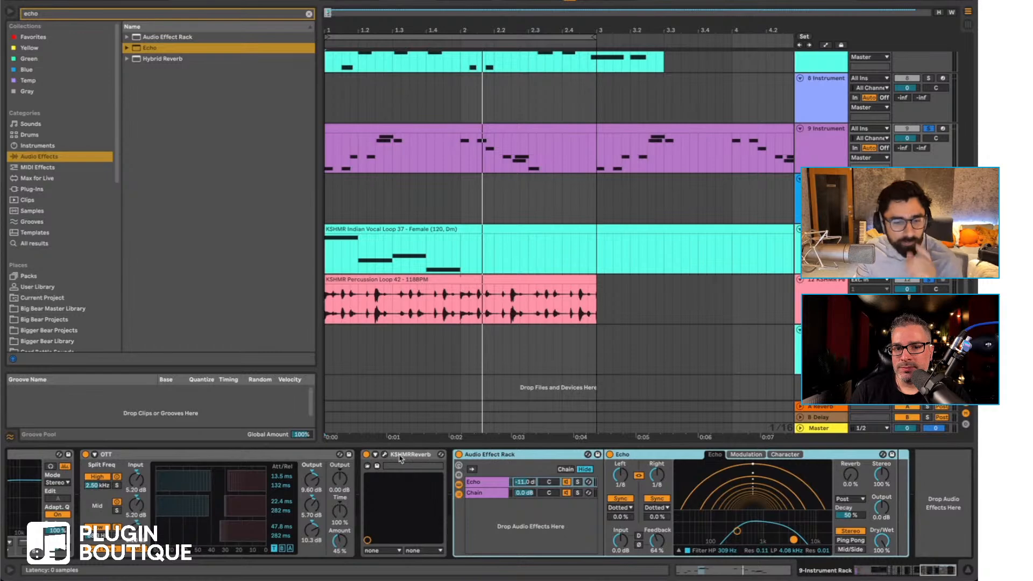
pyautogui.moveTo(190, 570)
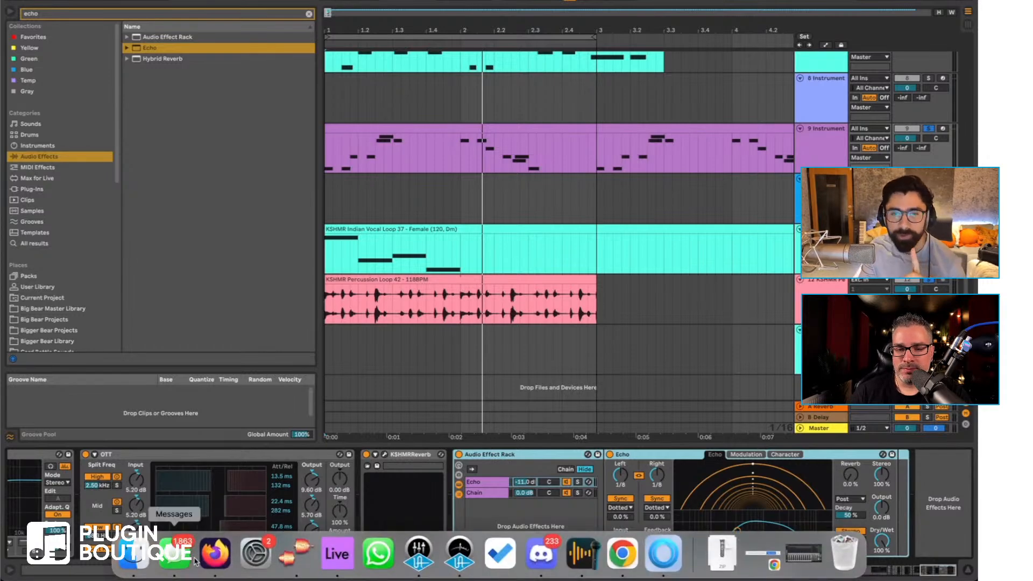
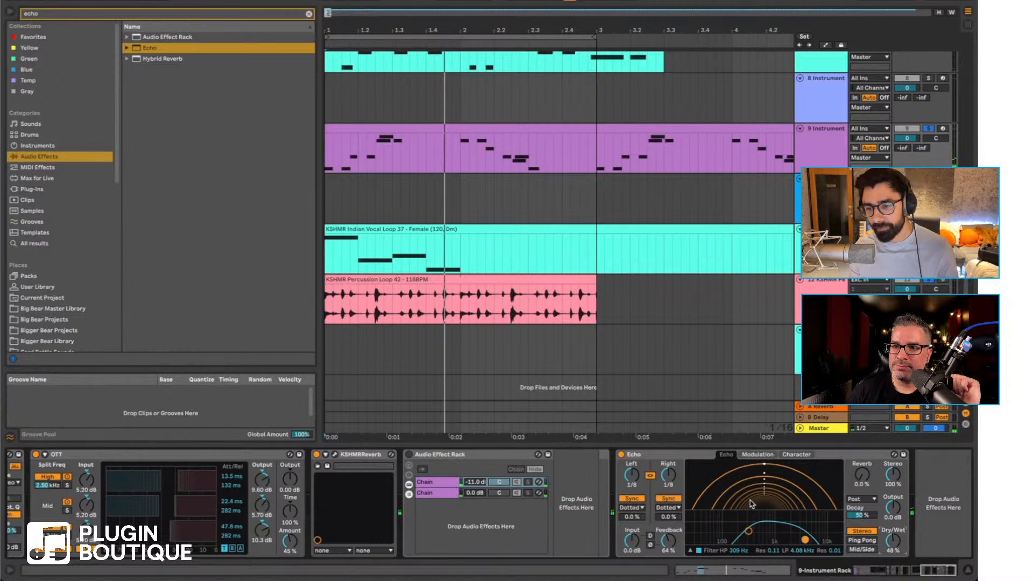
# Step: Toggle Equal-Loudness on Echo's Dry/Wet control during playback and switch it back
pyautogui.rightClick(896, 540)
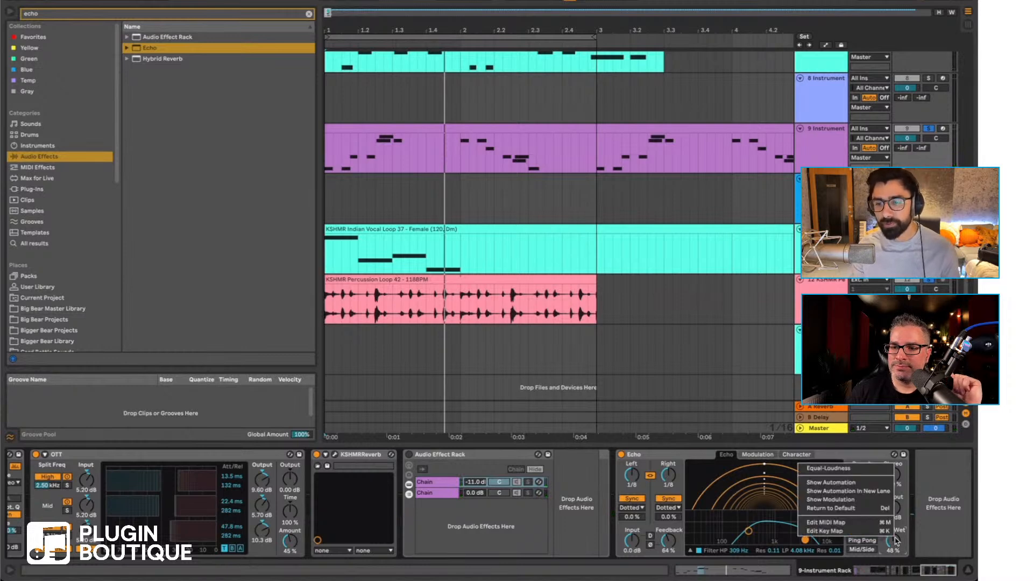
pyautogui.click(842, 469)
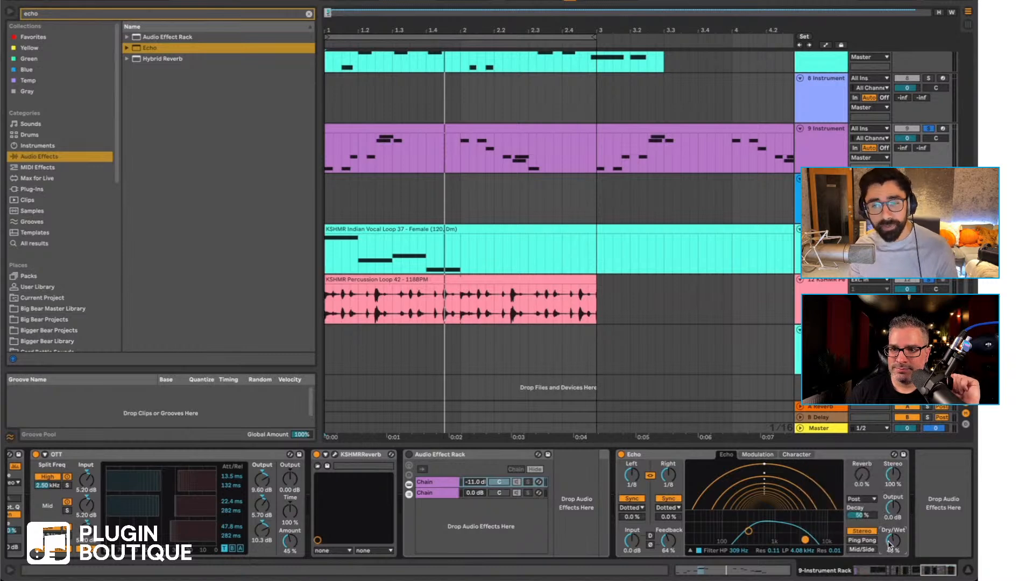
pyautogui.press('space')
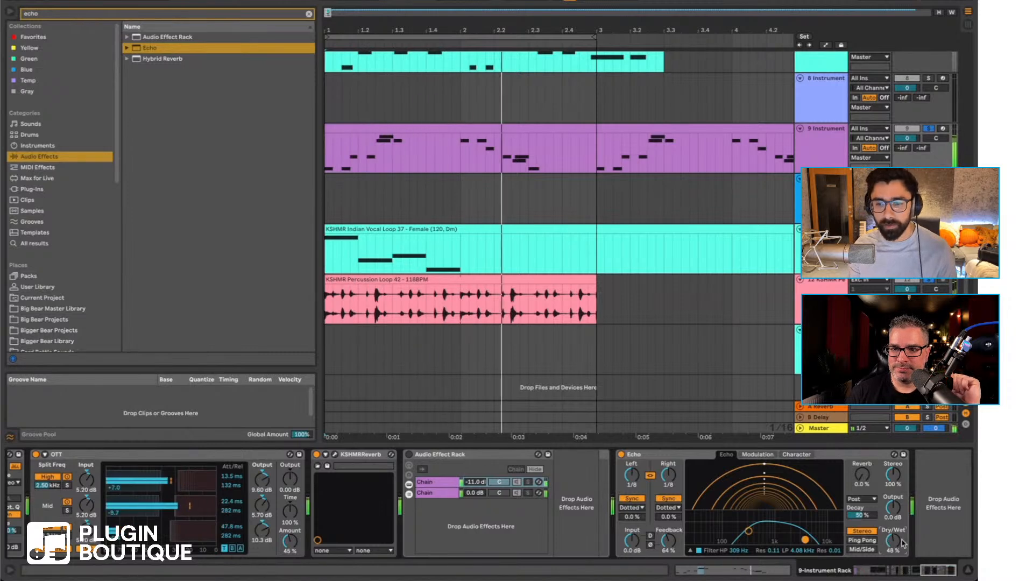
pyautogui.rightClick(891, 543)
pyautogui.click(861, 470)
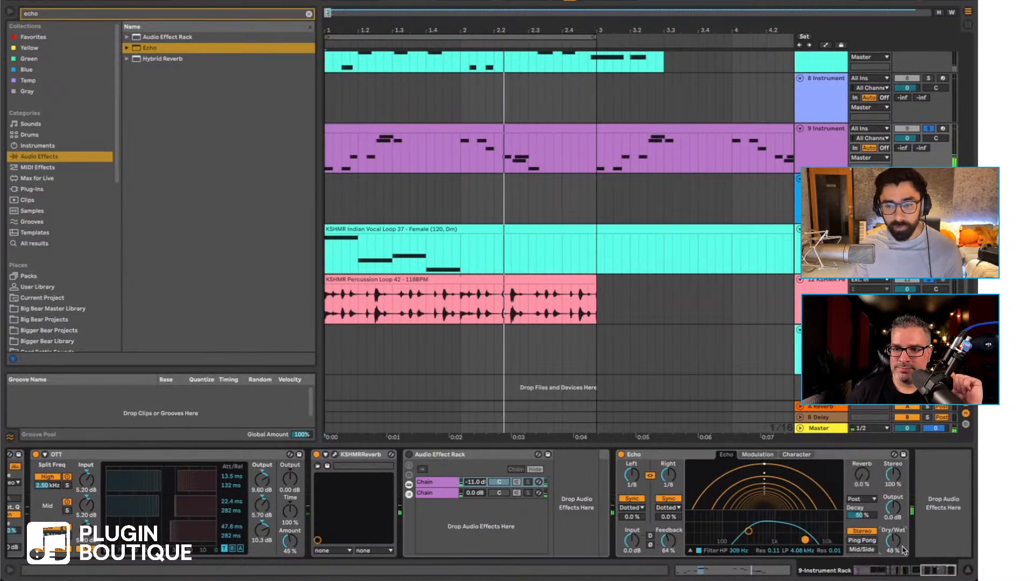
# Step: Set Echo's Dry/Wet to 100 % and delete the deactivated Audio Effect Rack in front of it
pyautogui.click(665, 457)
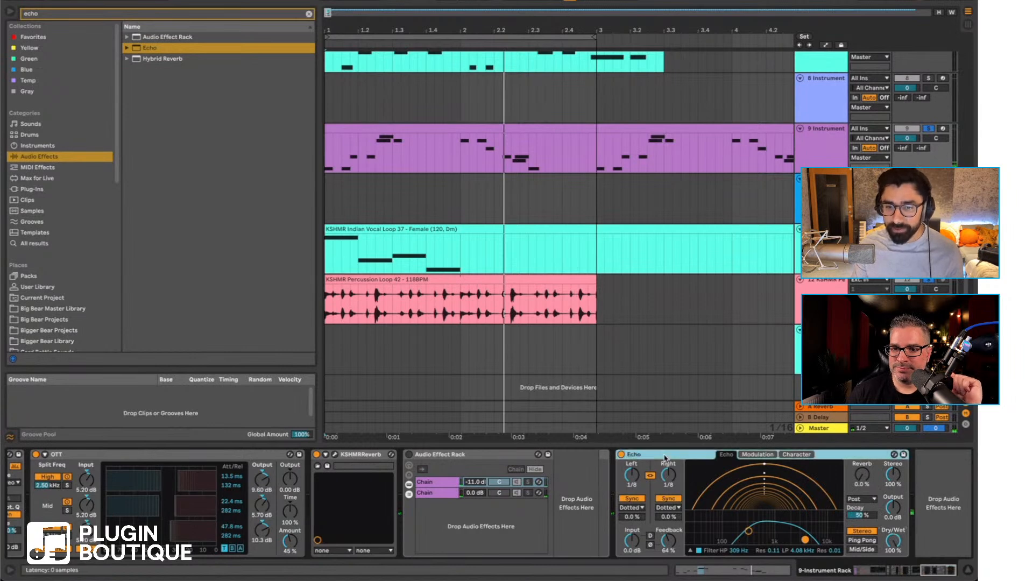
pyautogui.click(466, 459)
pyautogui.press('Delete')
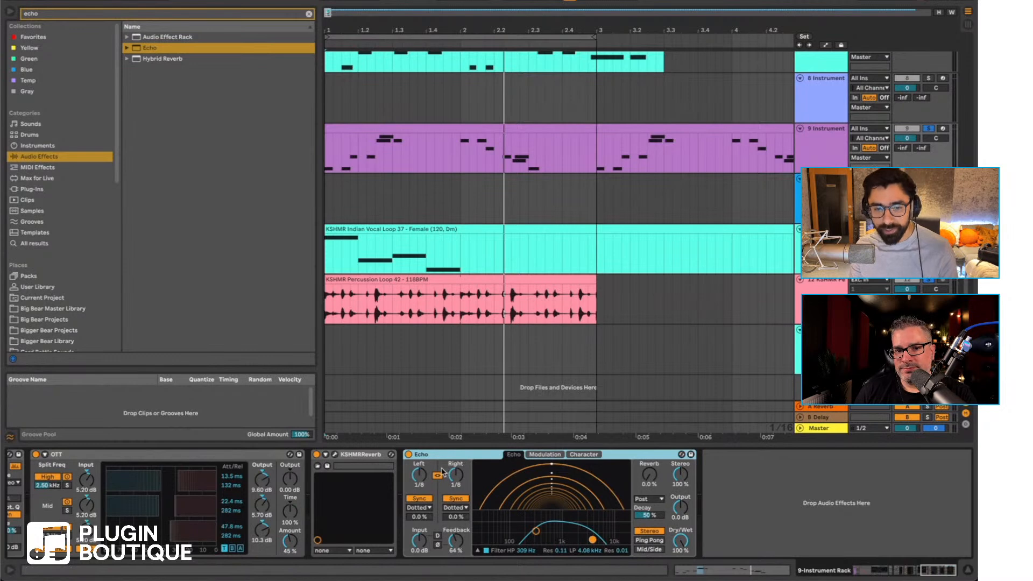
# Step: Group Echo into a new Audio Effect Rack, show its chain list and create an empty parallel chain
pyautogui.hotkey('ctrl', 'g')
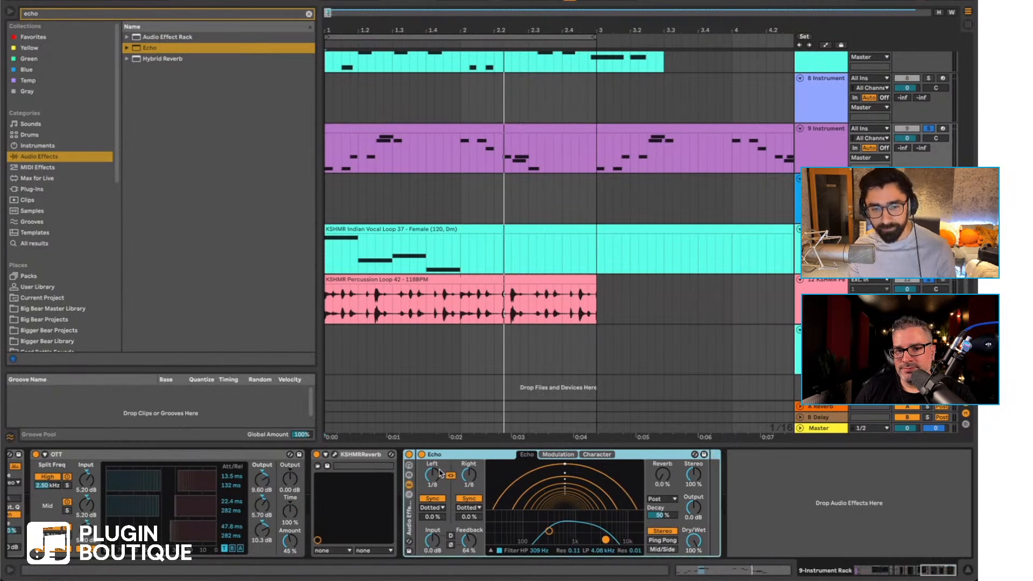
pyautogui.click(409, 493)
pyautogui.rightClick(453, 501)
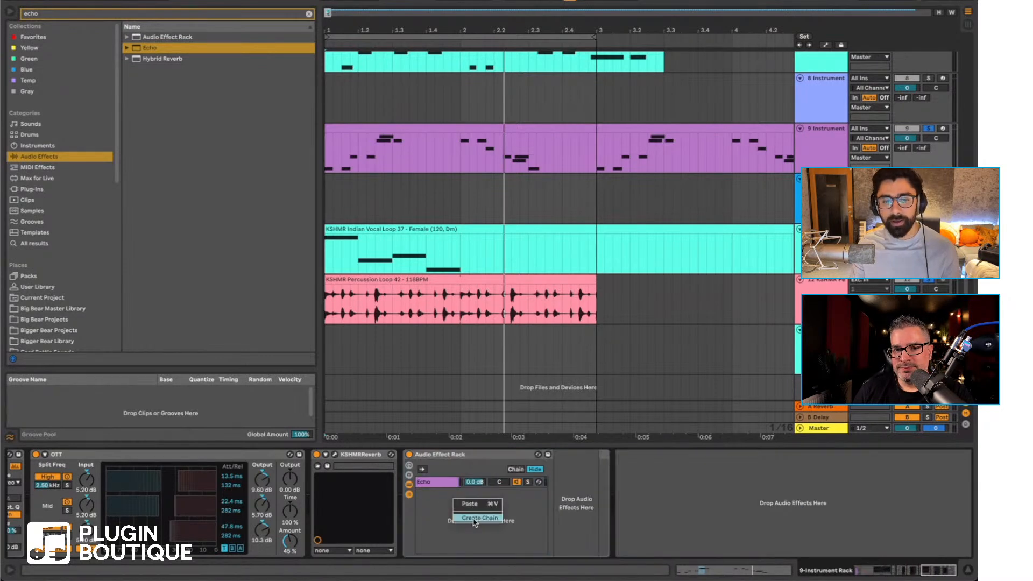
pyautogui.click(472, 517)
pyautogui.click(439, 482)
pyautogui.click(441, 493)
pyautogui.click(440, 485)
pyautogui.click(440, 493)
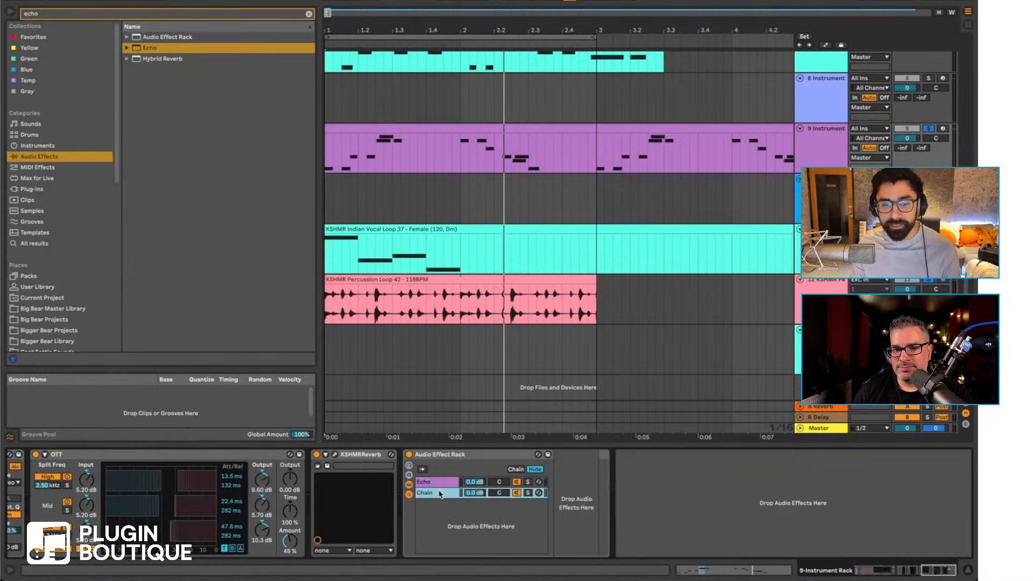
# Step: Audition the dry chain with Echo muted, swap to Echo with the dry chain muted, and set the Echo chain's volume to -11.2 dB
pyautogui.click(518, 482)
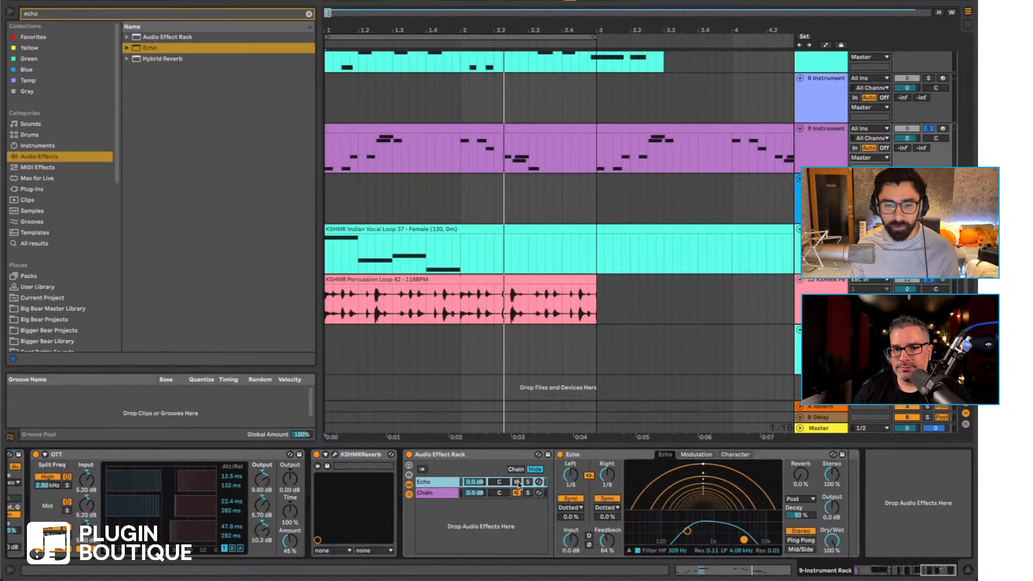
pyautogui.click(518, 494)
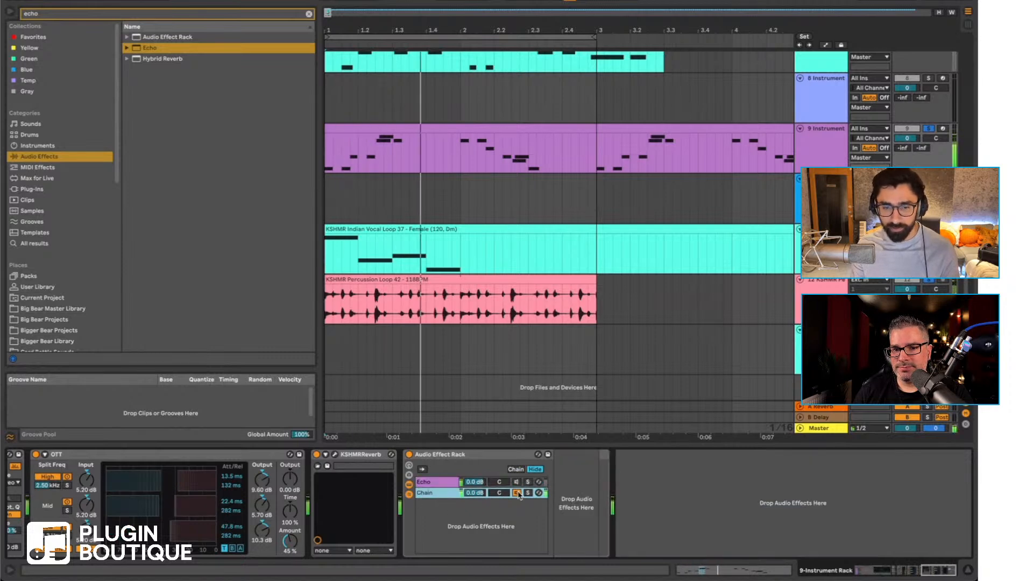
pyautogui.click(518, 482)
pyautogui.click(518, 494)
pyautogui.click(429, 484)
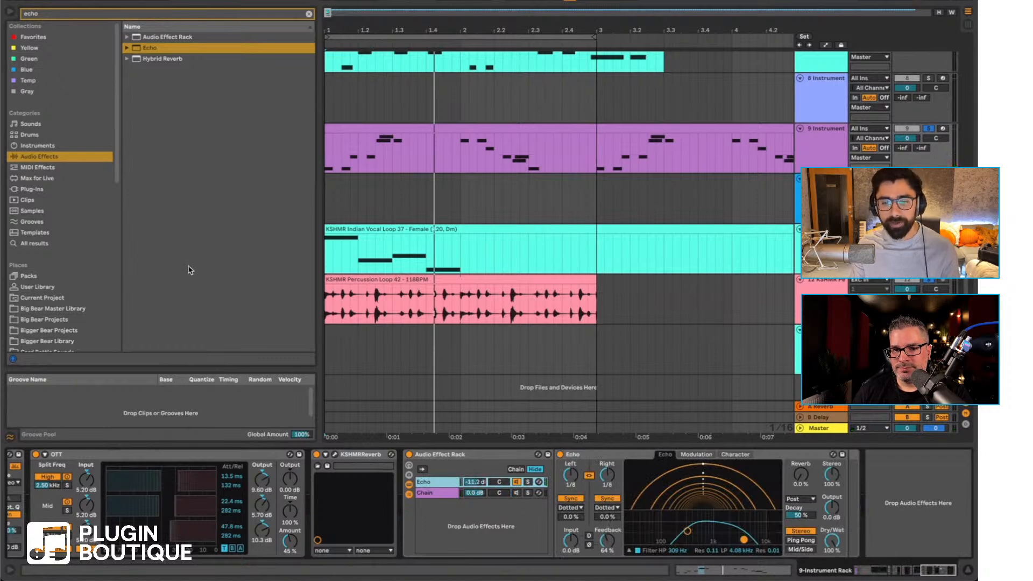
# Step: Search the plug-ins for "meta" and add MetaFlanger Stereo after Echo in the Echo chain
pyautogui.click(32, 189)
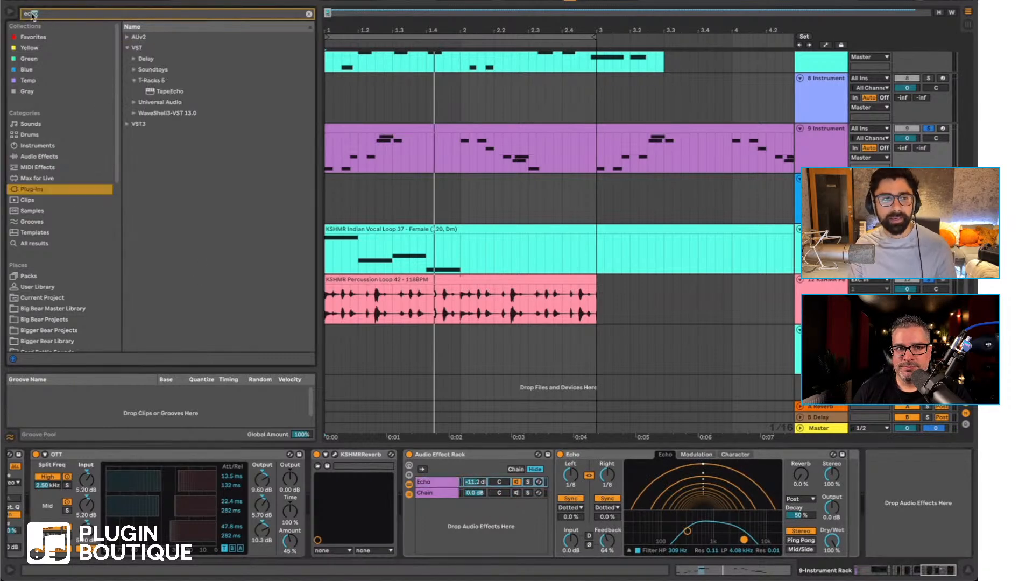
pyautogui.write('meta')
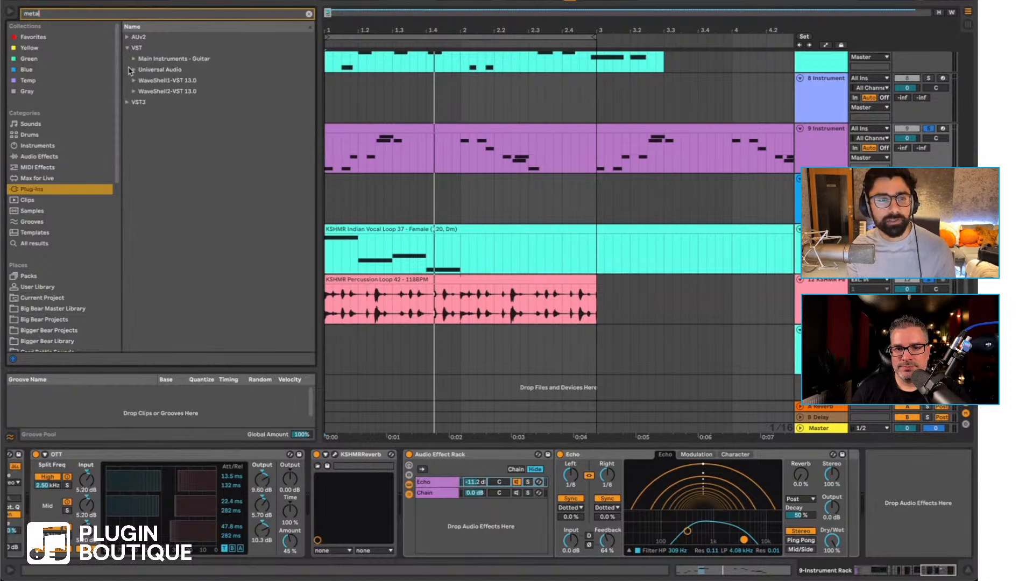
pyautogui.click(134, 58)
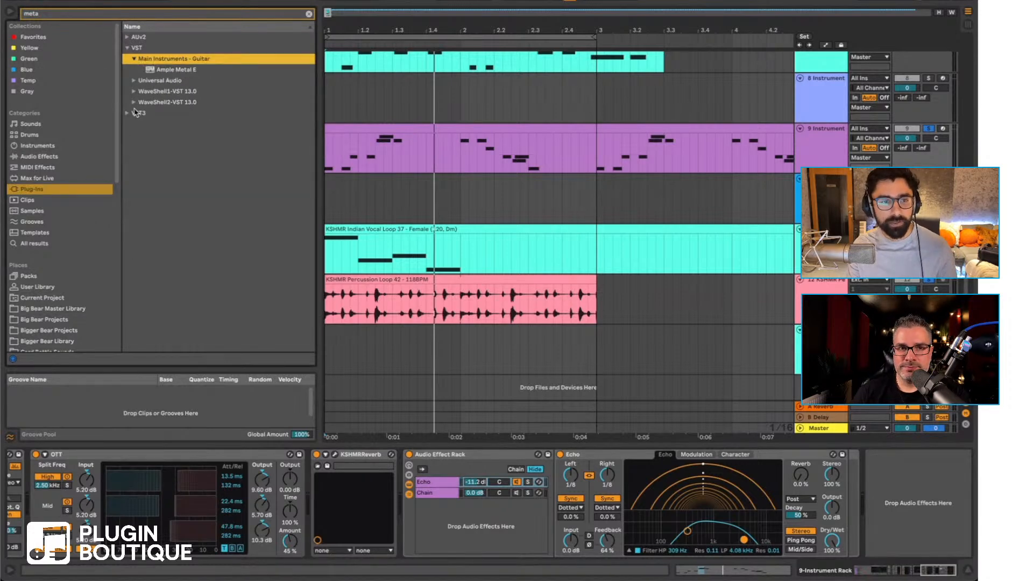
pyautogui.click(132, 91)
pyautogui.moveTo(181, 113); pyautogui.dragTo(844, 475)
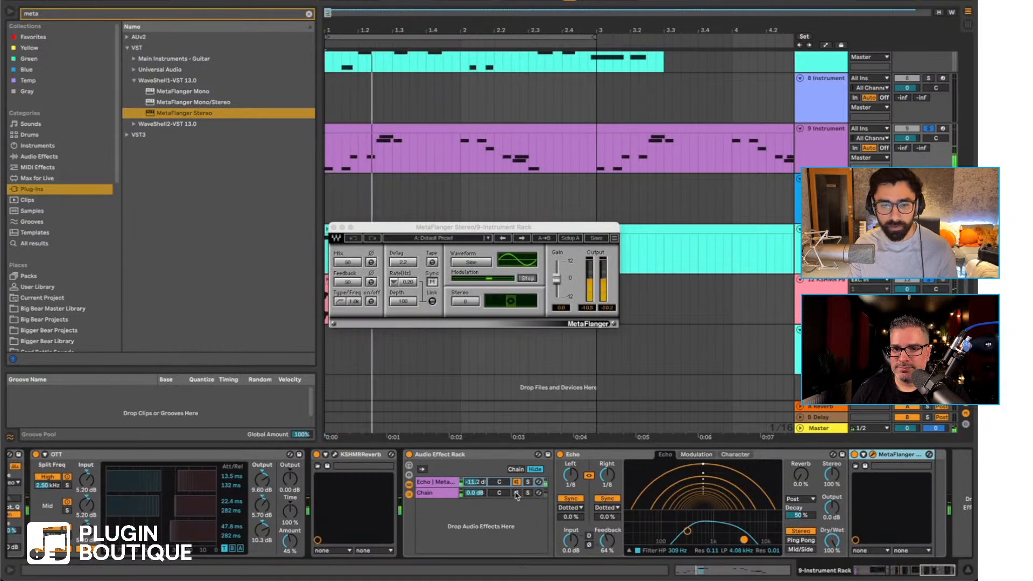
# Step: Reactivate the dry chain, raise the Echo chain's volume to -6.7 dB and increase MetaFlanger's Stereo amount during playback before closing its window
pyautogui.click(516, 493)
pyautogui.click(476, 482)
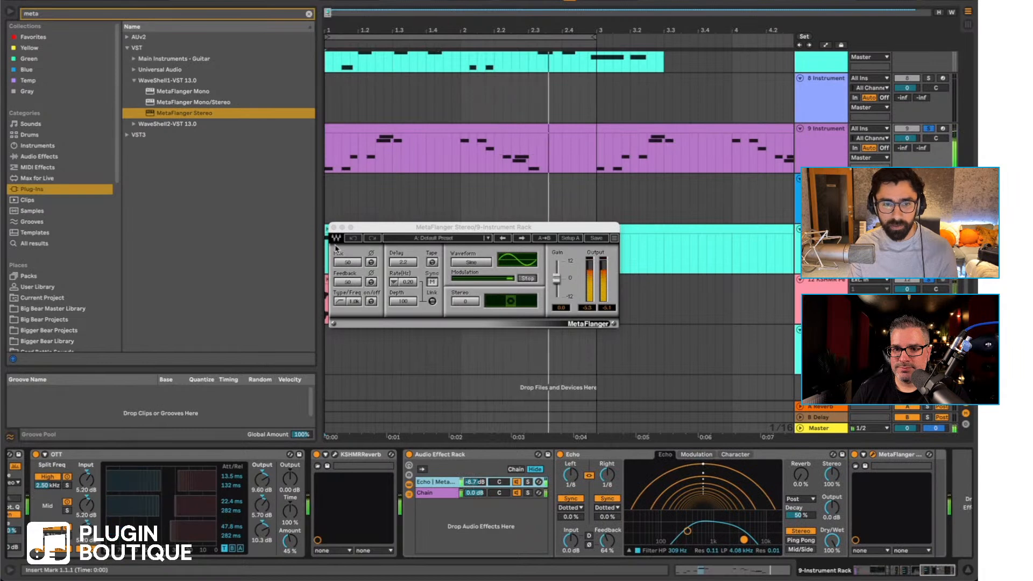
pyautogui.moveTo(469, 303); pyautogui.dragTo(470, 264)
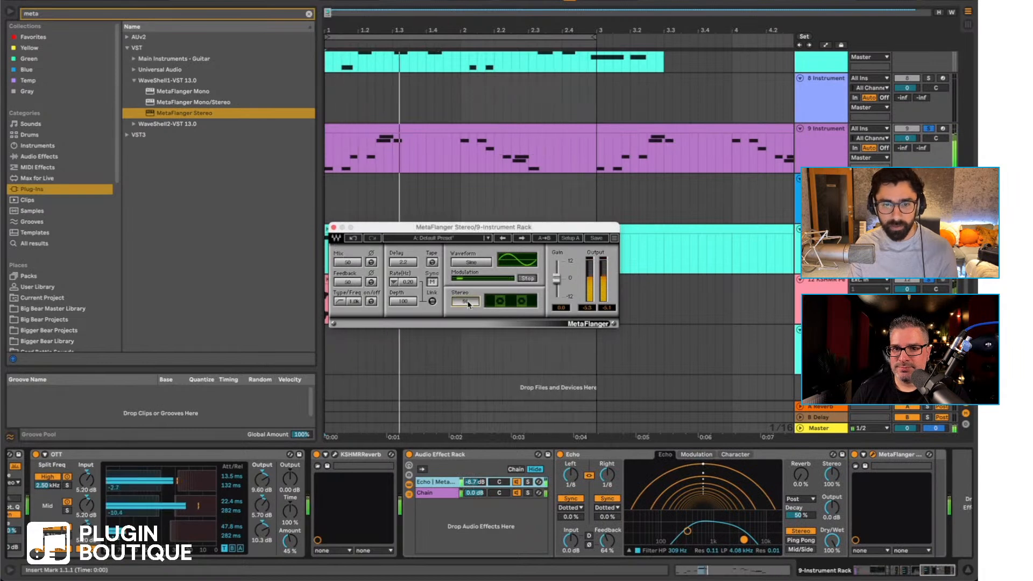
pyautogui.click(334, 228)
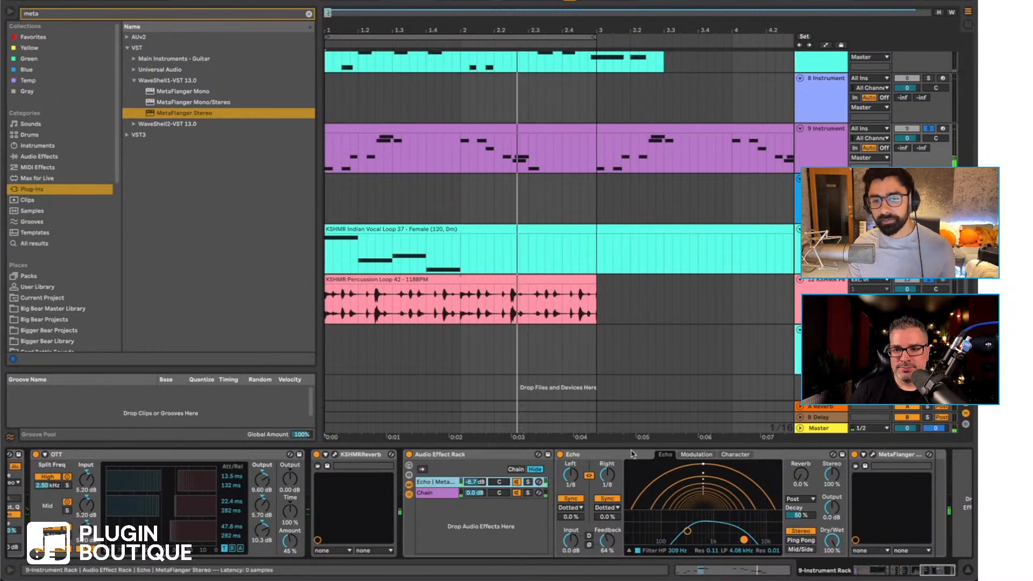
# Step: Delete MetaFlanger Stereo and the Audio Effect Rack containing Echo from the end of the track's device chain
pyautogui.click(615, 463)
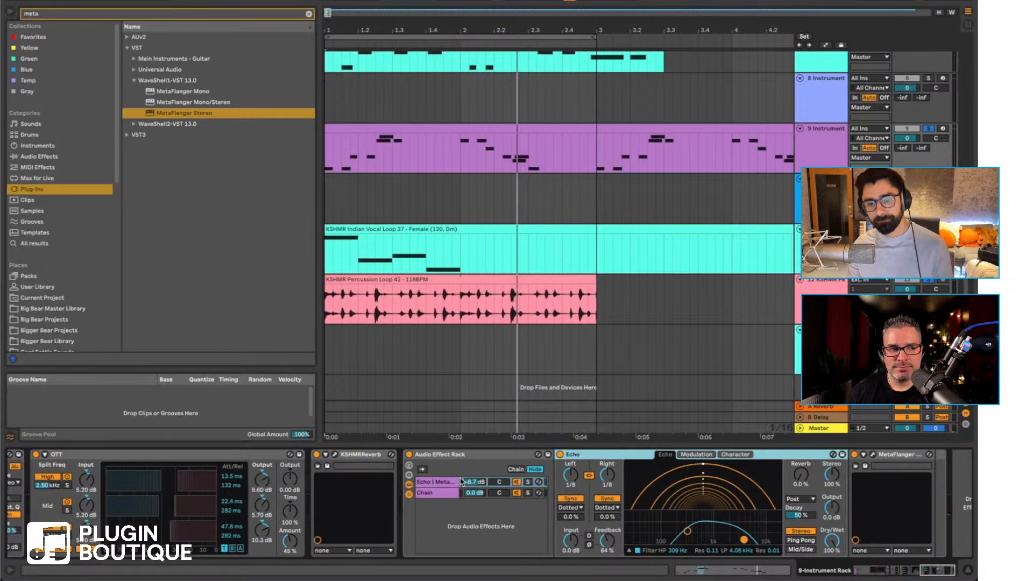
pyautogui.click(904, 455)
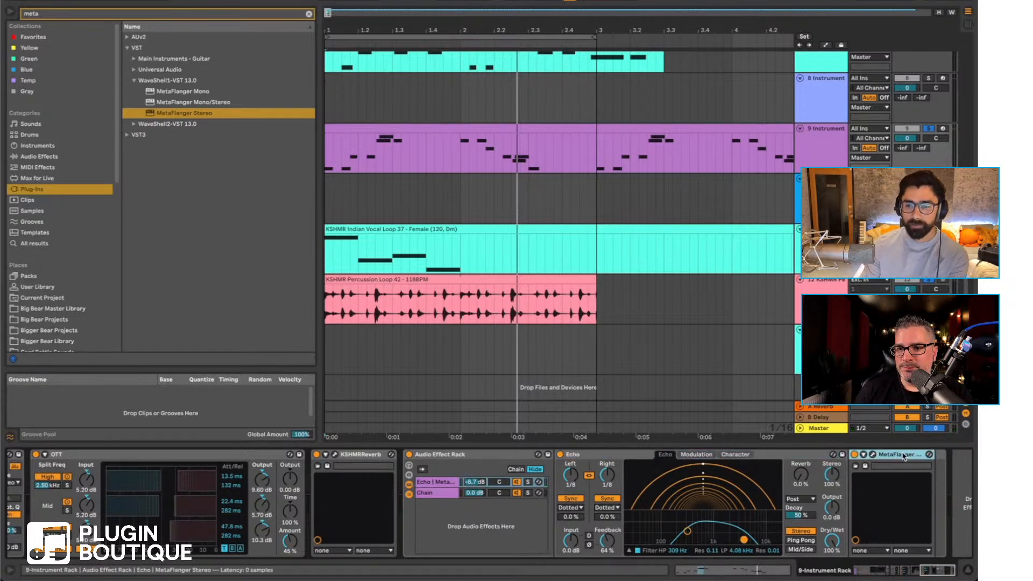
pyautogui.press('Delete')
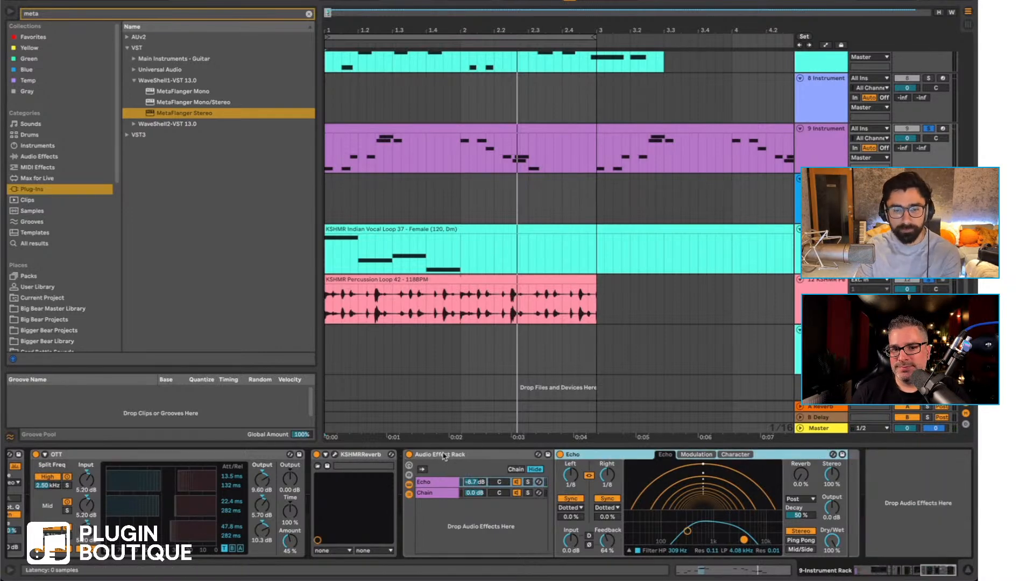
pyautogui.click(445, 455)
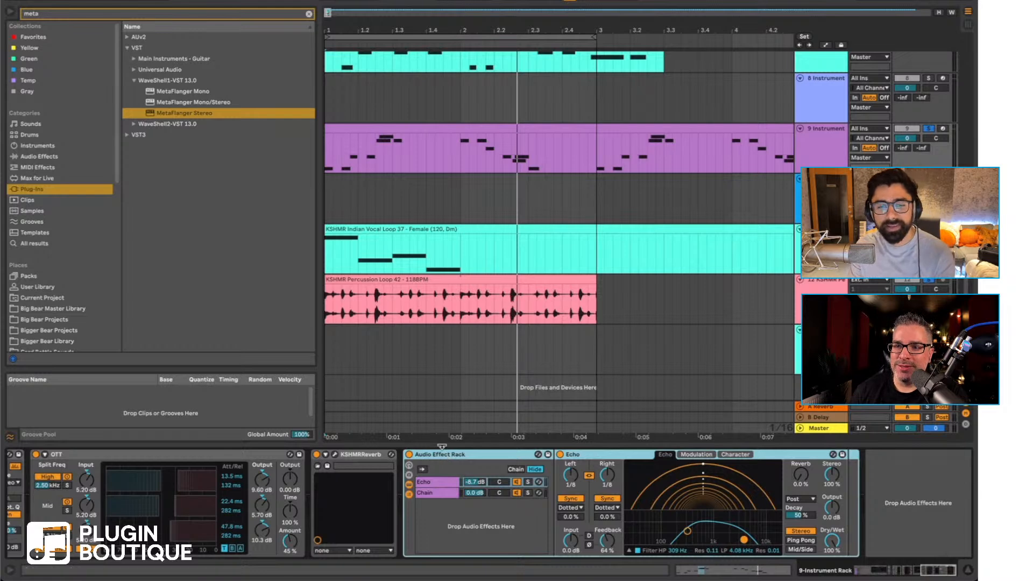
pyautogui.press('Delete')
# Step: Open KSHMR Reverb, switch its main knob to Mix and back to Reverb Vol, and close the plug-in window
pyautogui.click(335, 455)
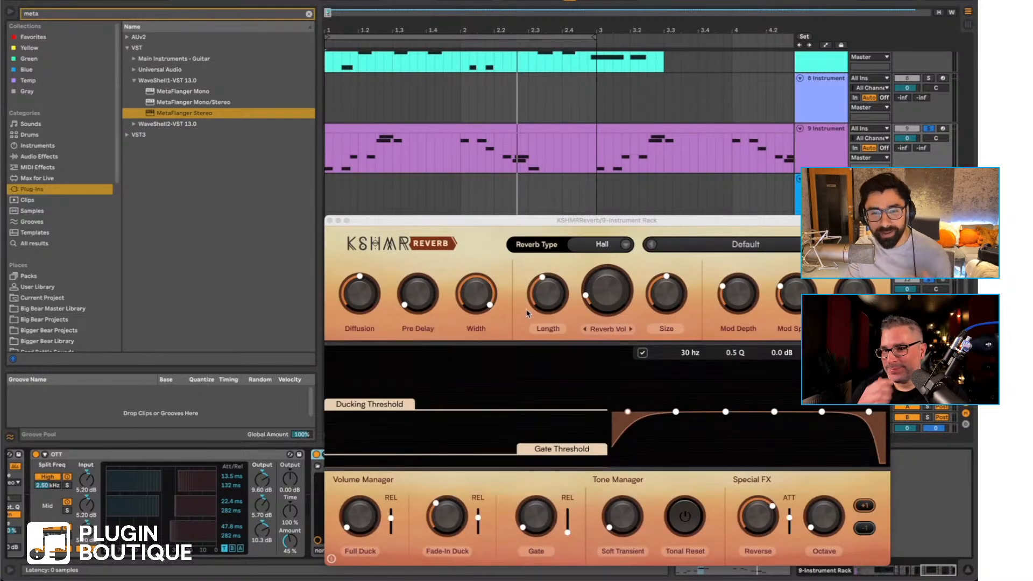
pyautogui.click(585, 329)
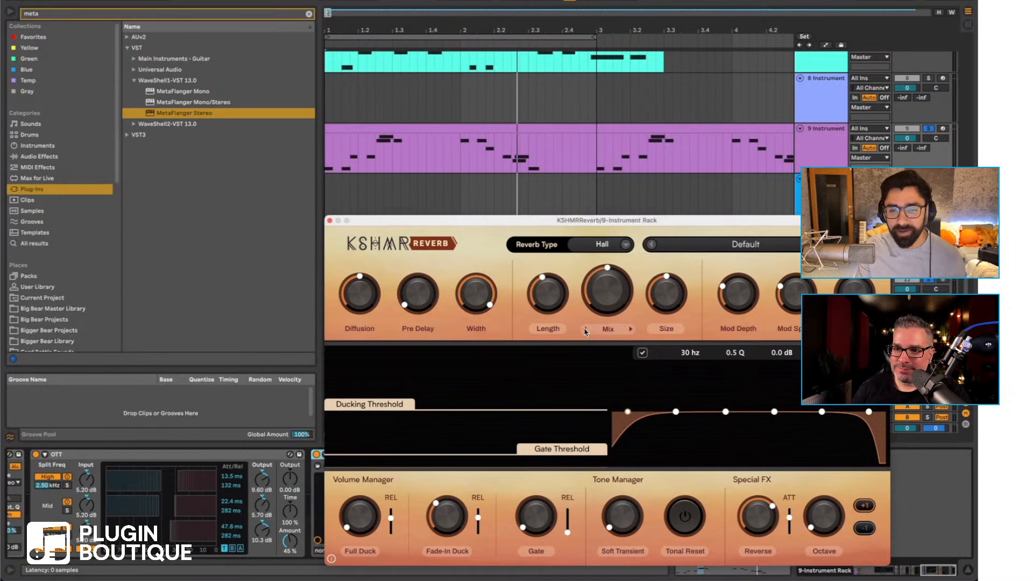
pyautogui.click(631, 329)
pyautogui.moveTo(611, 300); pyautogui.dragTo(611, 297)
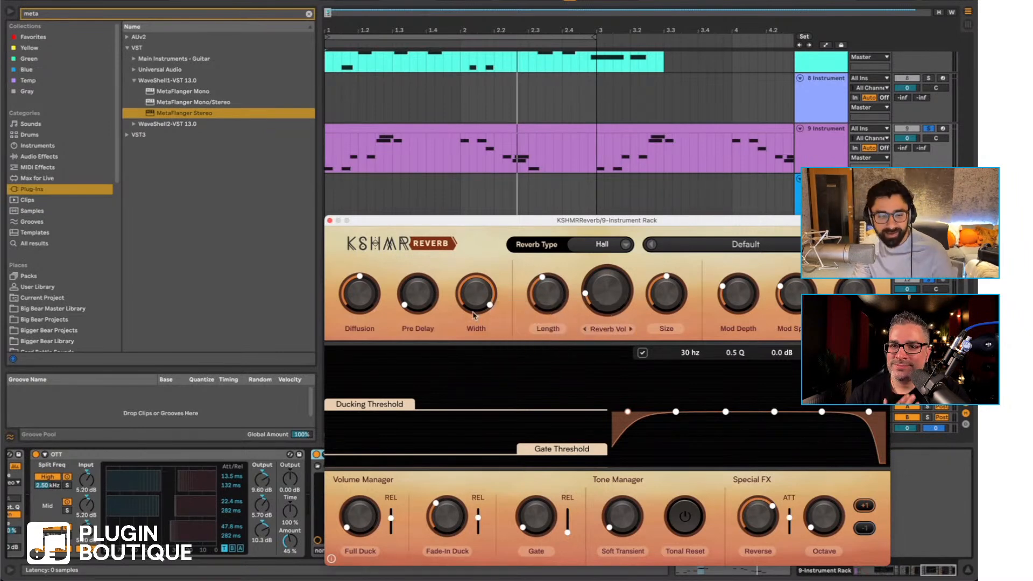
pyautogui.click(331, 221)
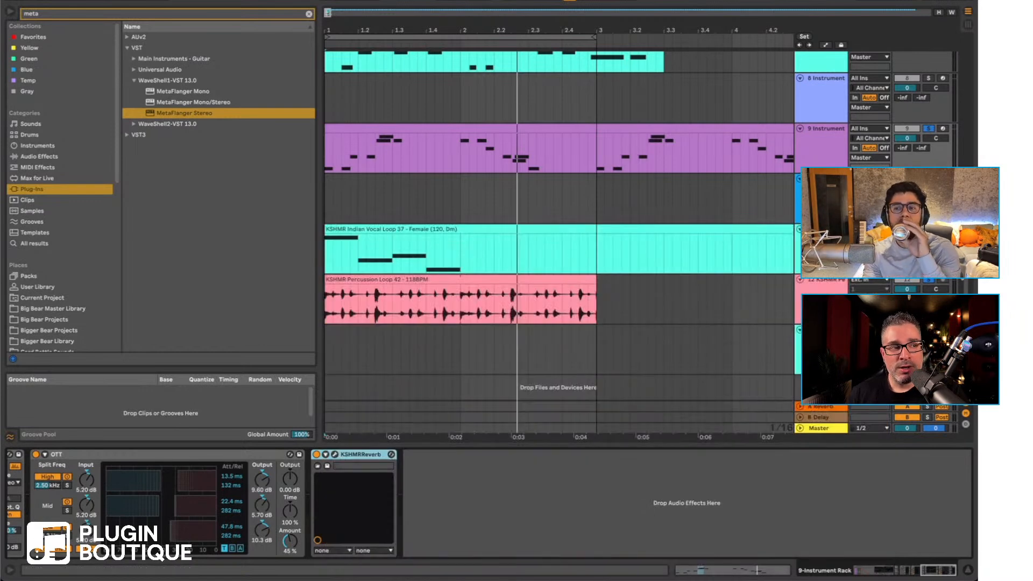
# Step: Unsolo the tracks and open the recent set KSHMR - One More Round, discarding the unsaved changes and deleting the temporary project files
pyautogui.click(932, 280)
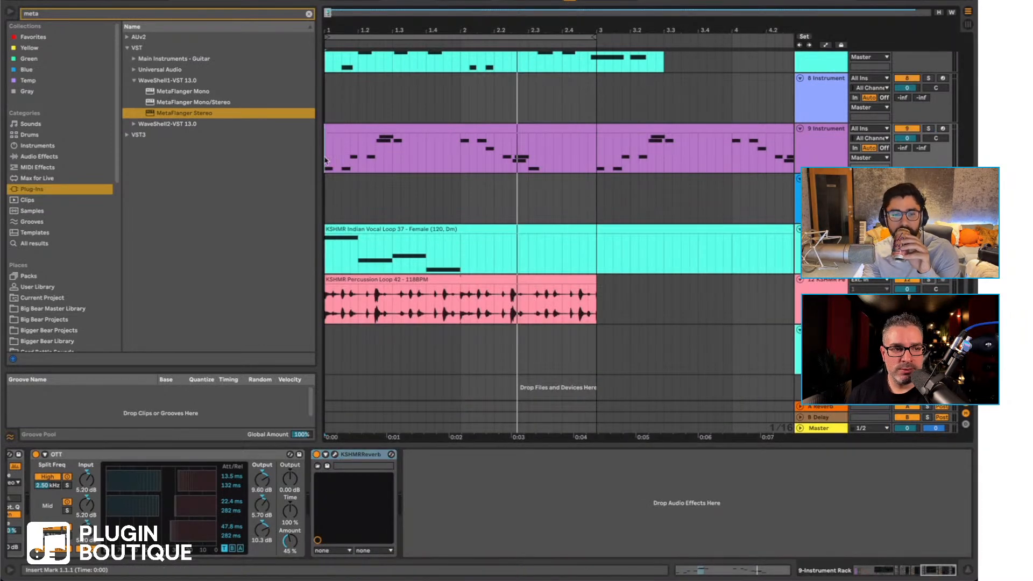
pyautogui.click(61, 0)
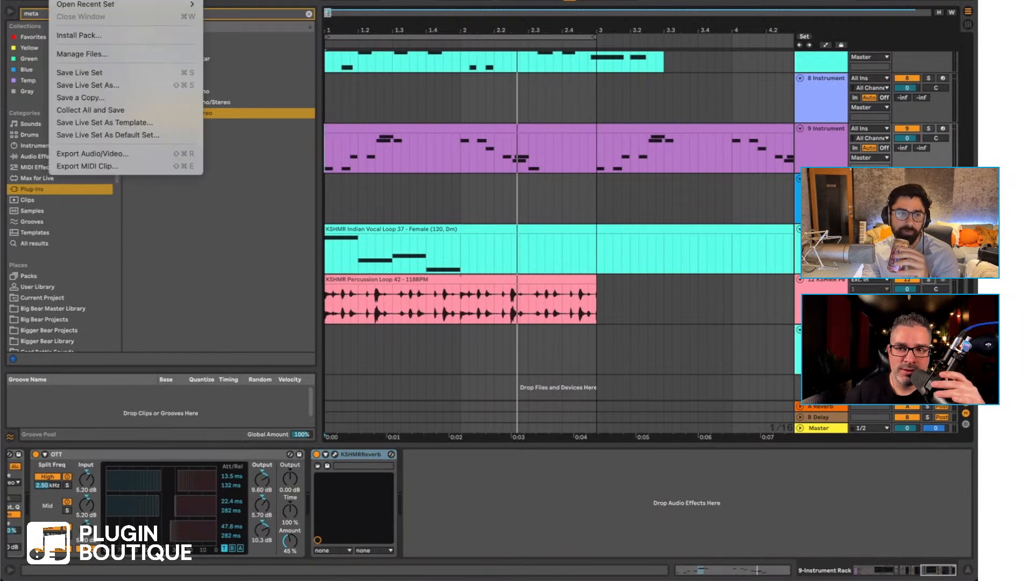
pyautogui.moveTo(81, 4)
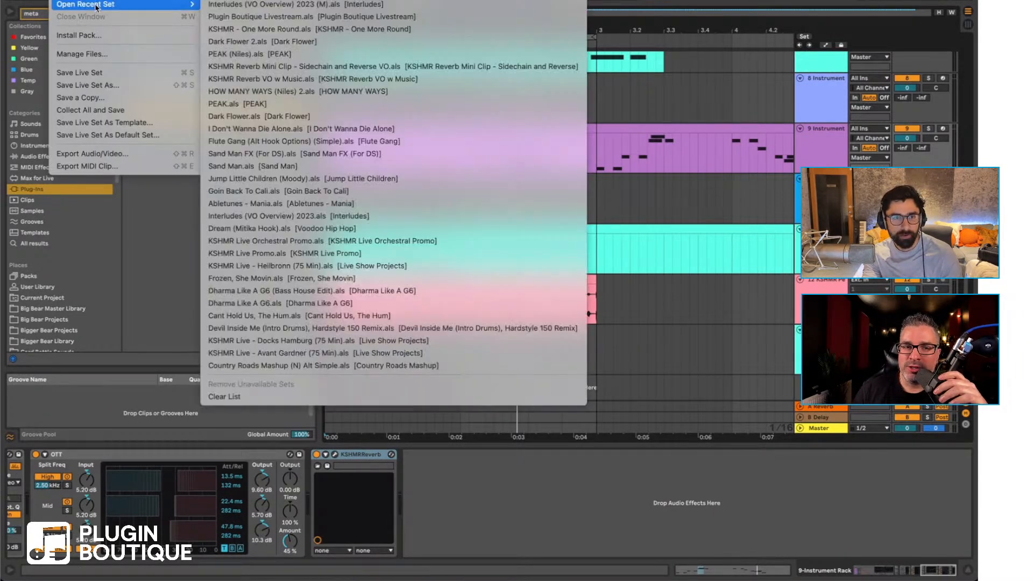
pyautogui.click(275, 25)
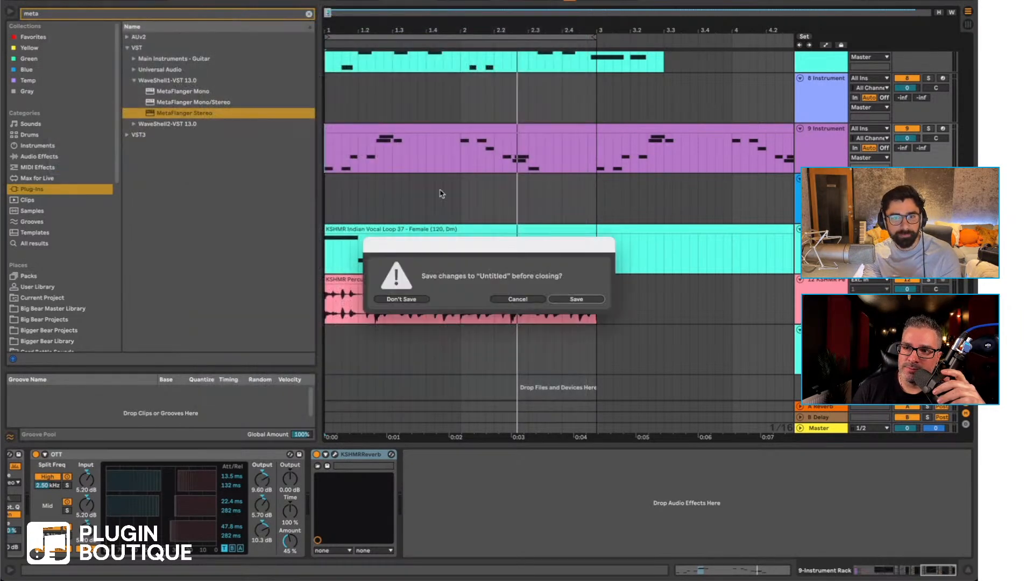
pyautogui.click(414, 299)
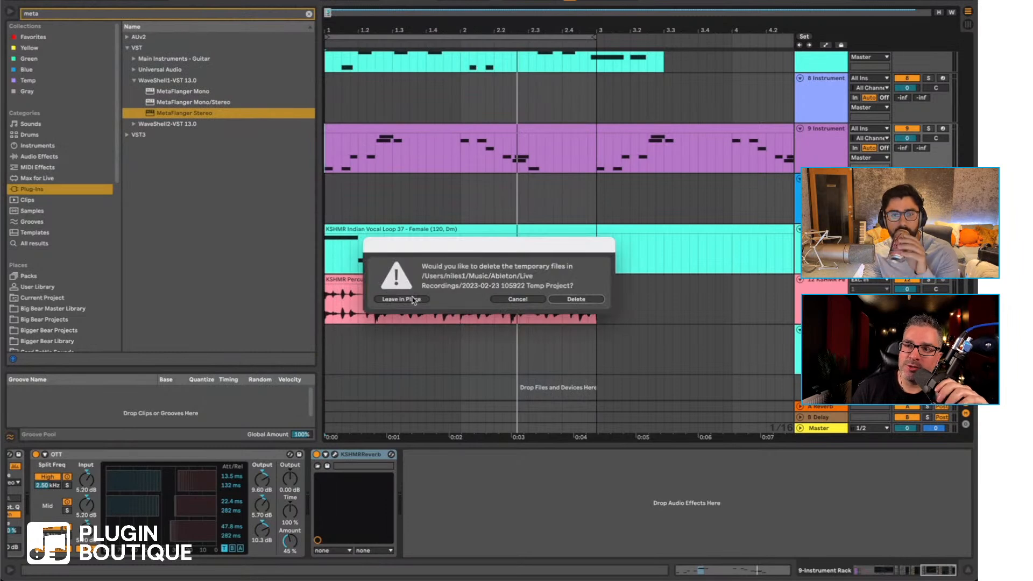
pyautogui.click(574, 300)
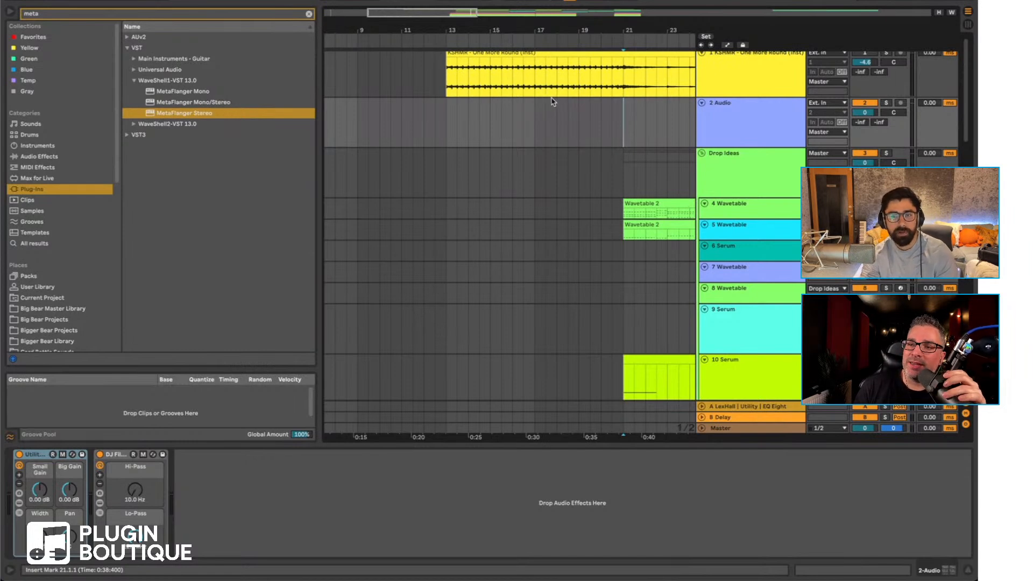
# Step: Narrow the browser to widen the arrangement and delete the empty 2 Audio track
pyautogui.click(542, 129)
pyautogui.click(535, 130)
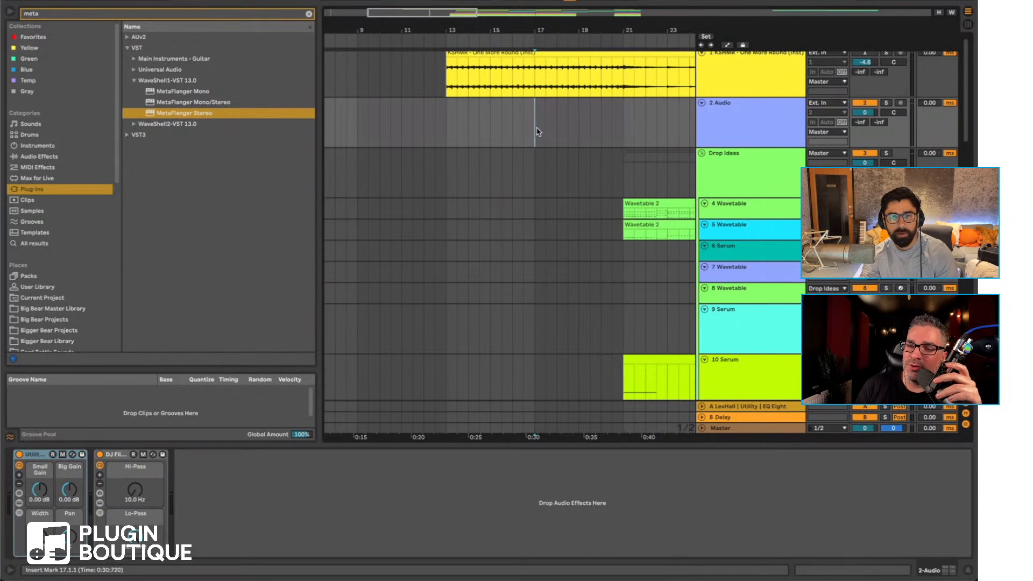
pyautogui.hscroll(3, 537, 131)
pyautogui.hscroll(1, 537, 130)
pyautogui.hscroll(1, 537, 131)
pyautogui.moveTo(545, 31); pyautogui.dragTo(530, 7)
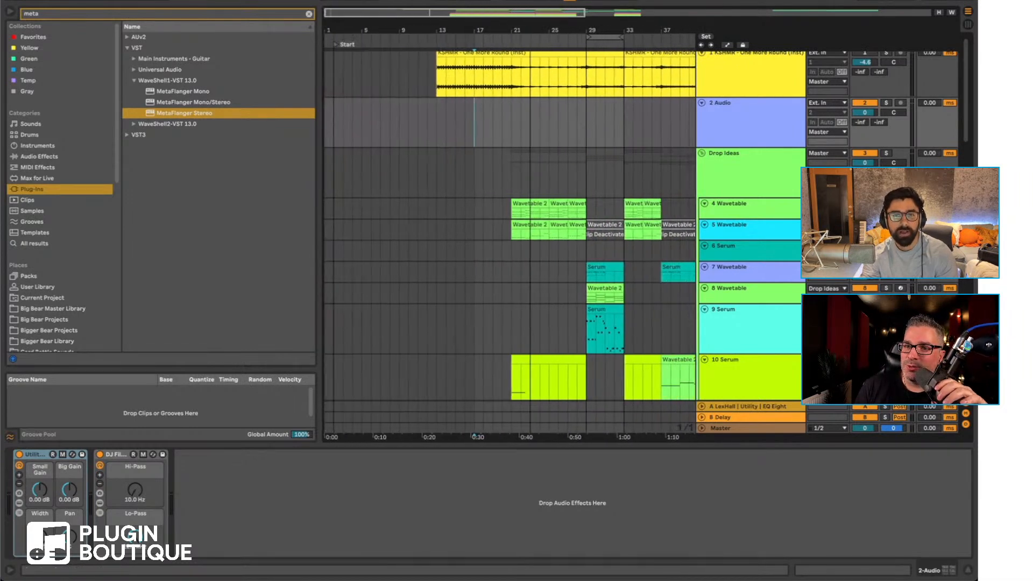
pyautogui.moveTo(319, 67); pyautogui.dragTo(252, 66)
pyautogui.hscroll(1, 477, 120)
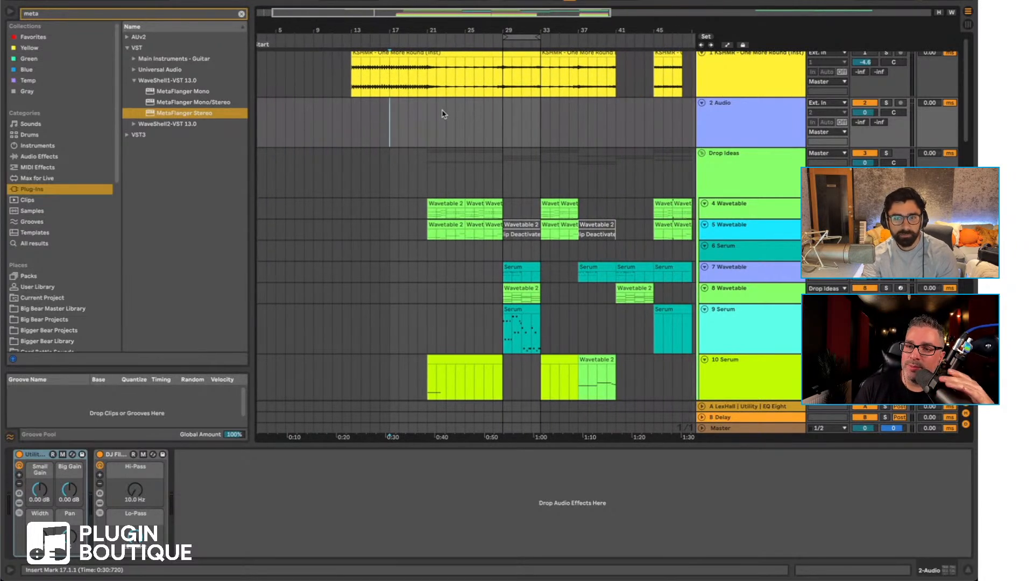
pyautogui.click(758, 125)
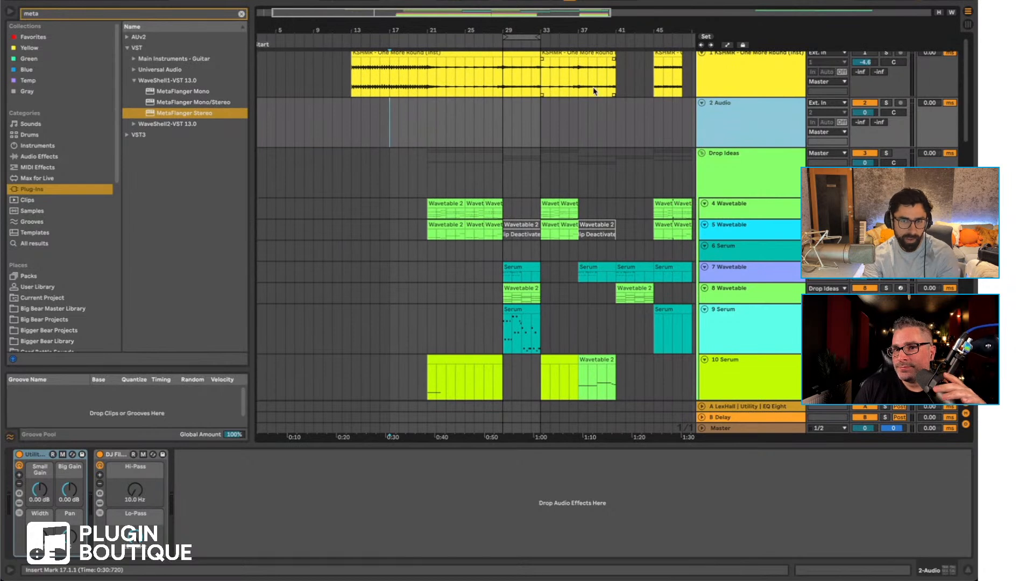
pyautogui.press('Delete')
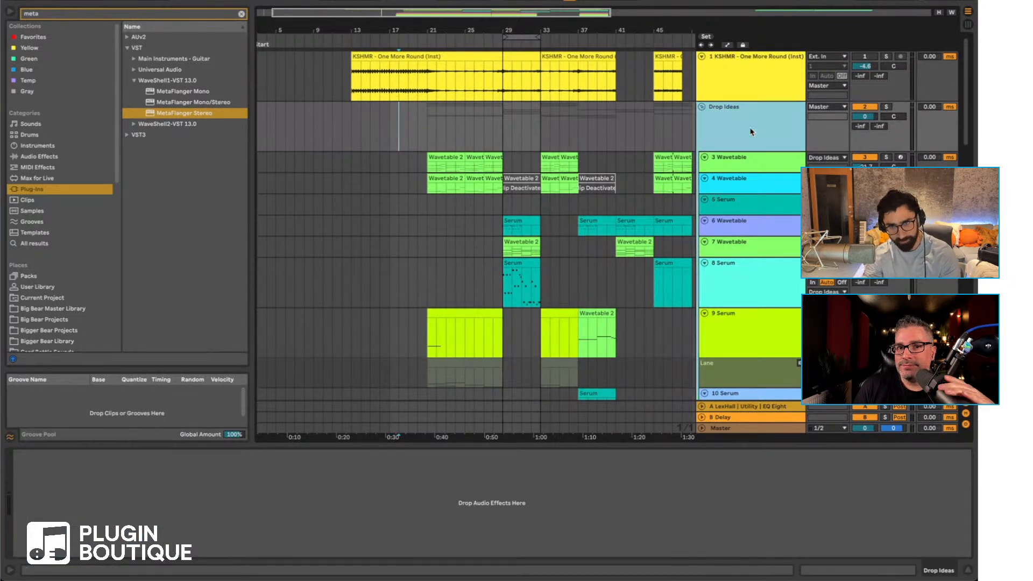
# Step: Mute the Drop Ideas group track and collapse it to hide its instrument tracks
pyautogui.click(876, 106)
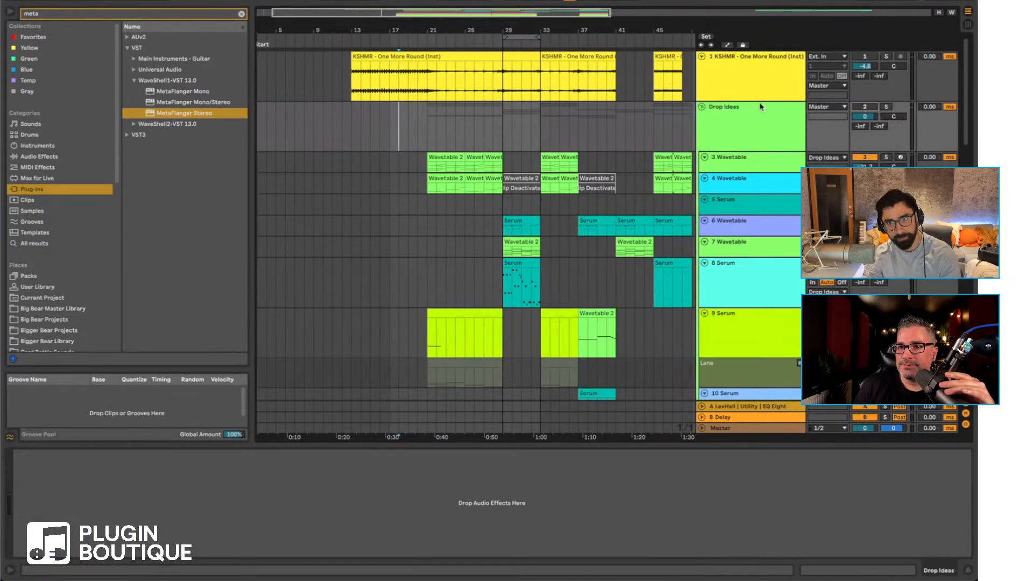
pyautogui.click(702, 106)
pyautogui.moveTo(419, 20); pyautogui.dragTo(375, 92)
pyautogui.click(382, 89)
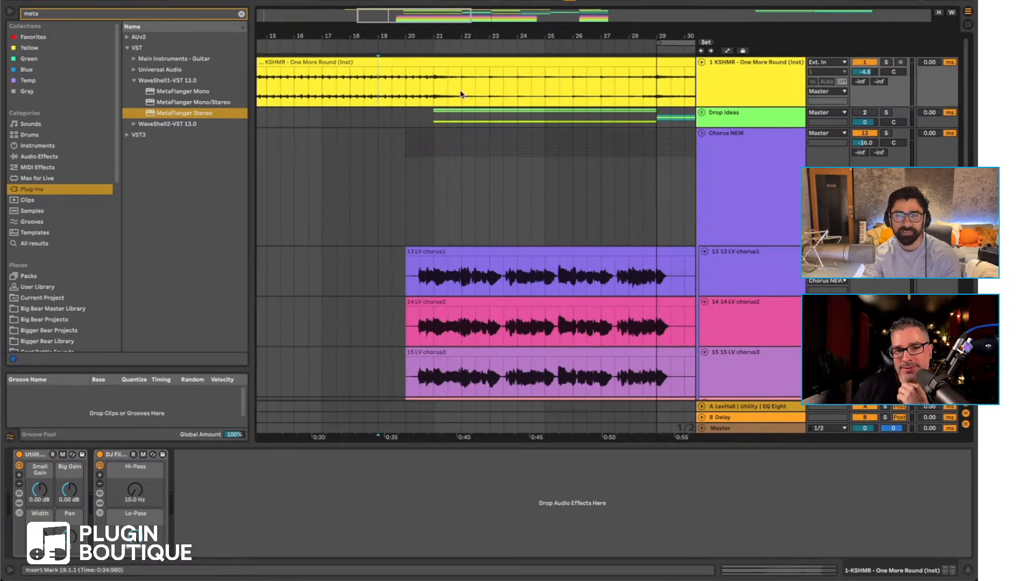
# Step: Set the KSHMR - One More Round (Inst) track's volume to -3.0 dB and place the insertion point at bar 17
pyautogui.hscroll(-5, 443, 133)
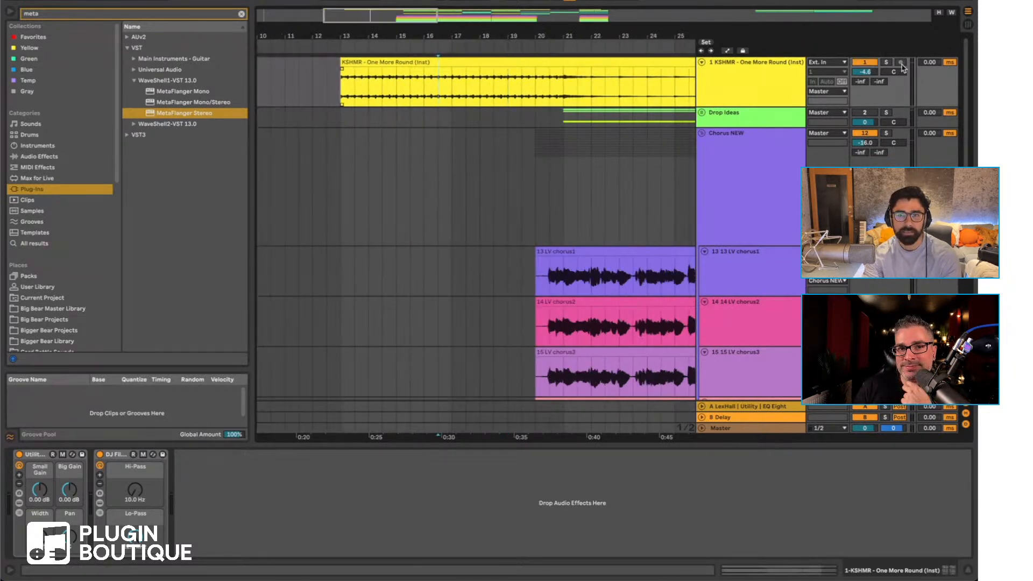
pyautogui.moveTo(865, 72); pyautogui.dragTo(865, 67)
pyautogui.click(441, 85)
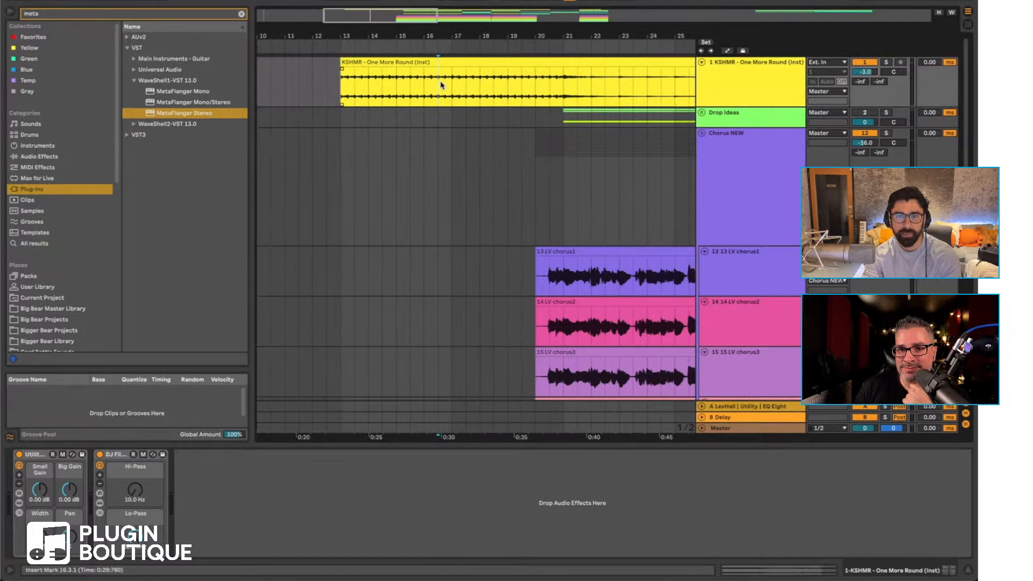
pyautogui.click(477, 129)
pyautogui.hscroll(2, 478, 130)
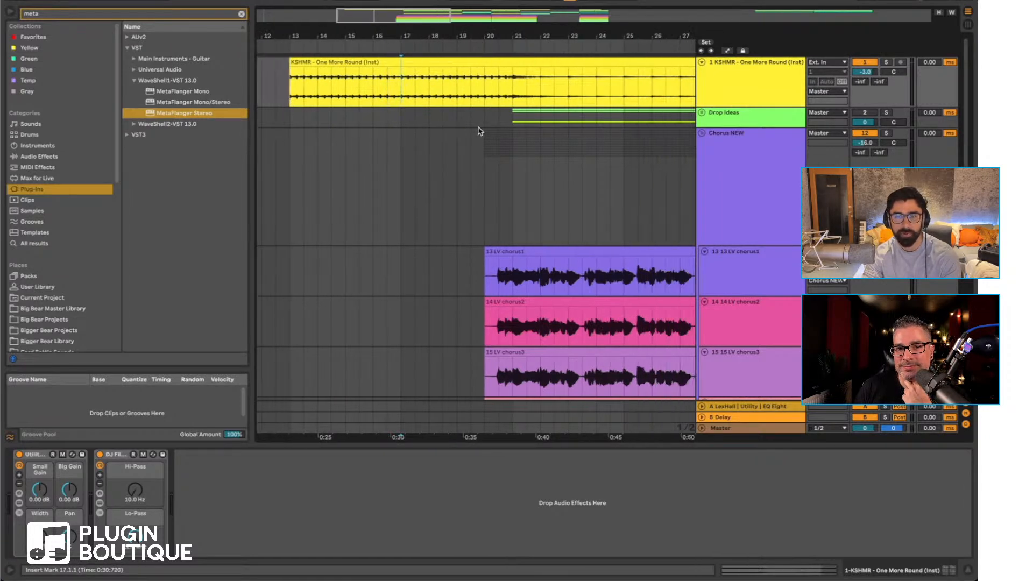
pyautogui.hscroll(1, 474, 98)
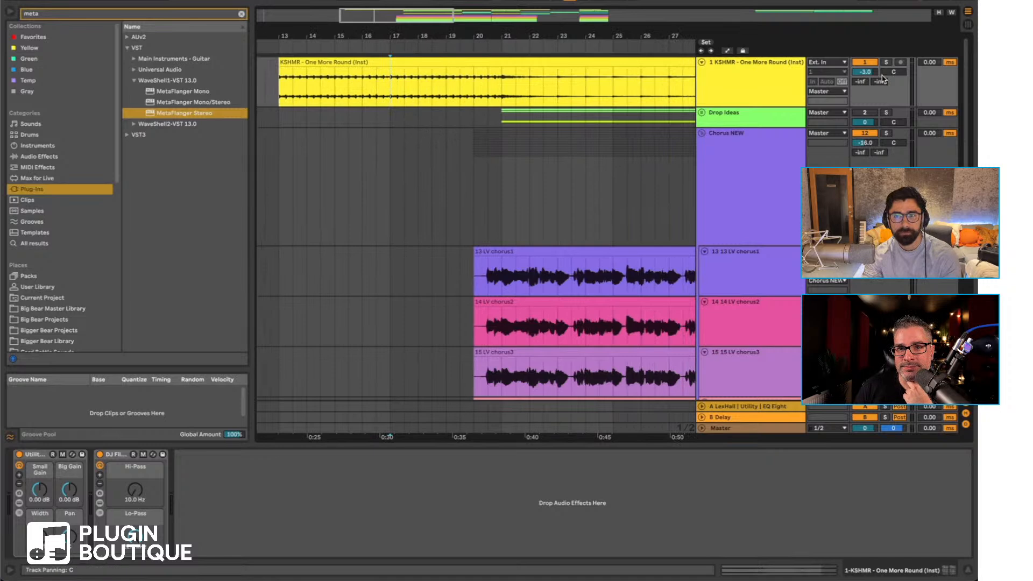
# Step: Play the song from 19.3.1, select the Chorus NEW group at bar 21 and examine its layered chorus vocal tracks
pyautogui.click(464, 84)
pyautogui.moveTo(489, 37); pyautogui.dragTo(438, 45)
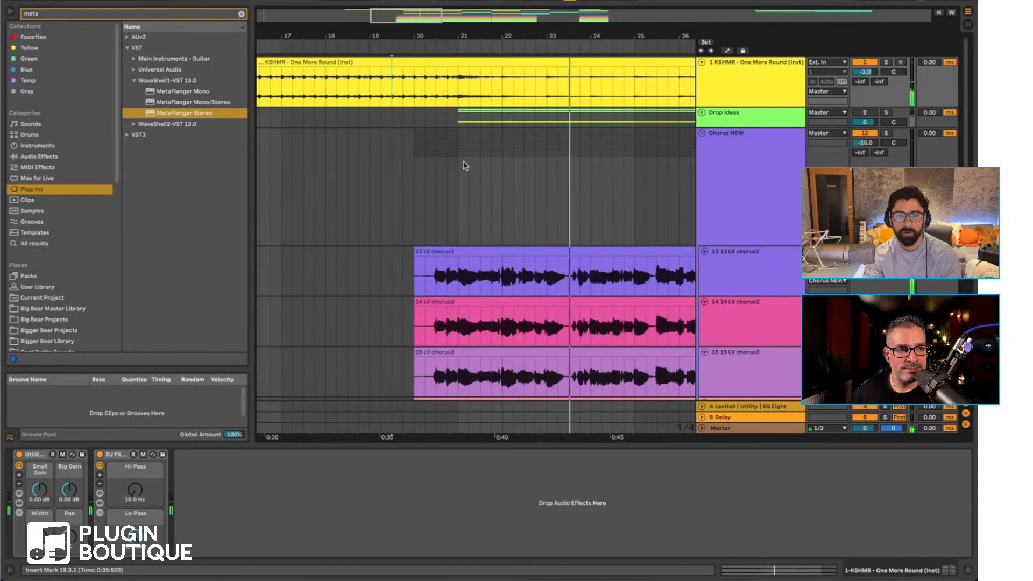
pyautogui.click(461, 180)
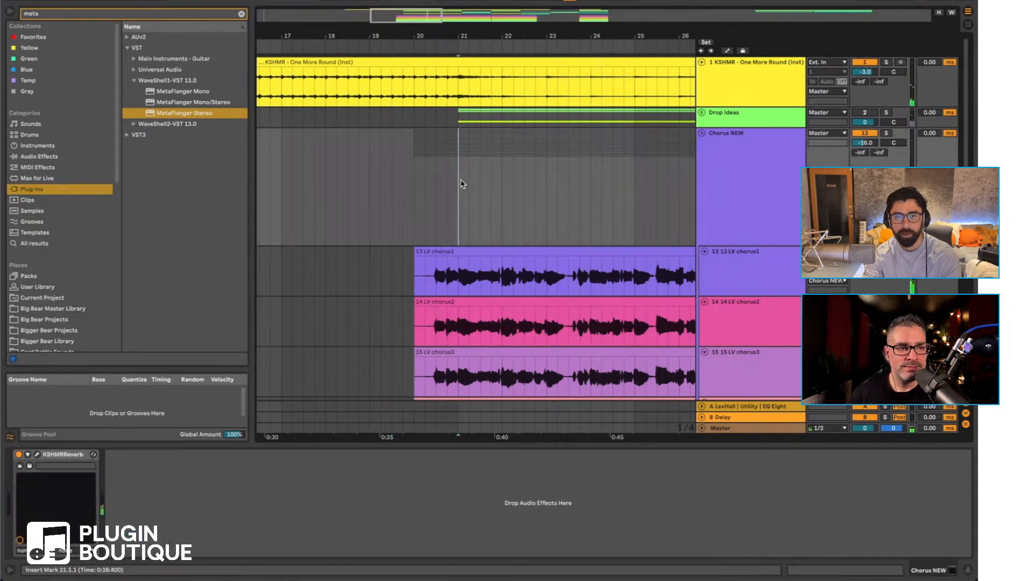
pyautogui.scroll(-15, 554, 214)
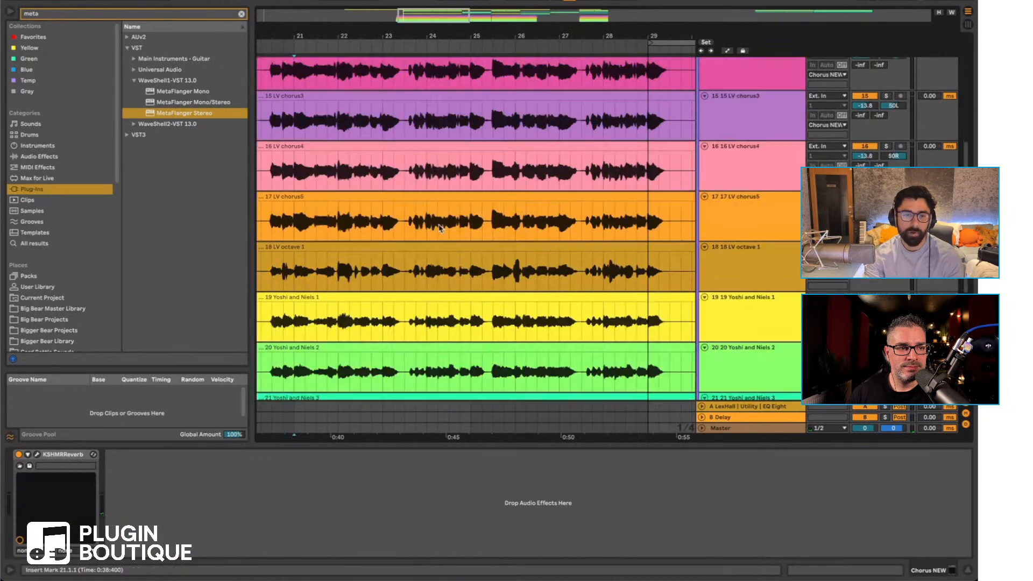
# Step: Open the Chain Leader on the 13 LV chorus1 track and solo that track with the insertion point at bar 21
pyautogui.scroll(10, 439, 225)
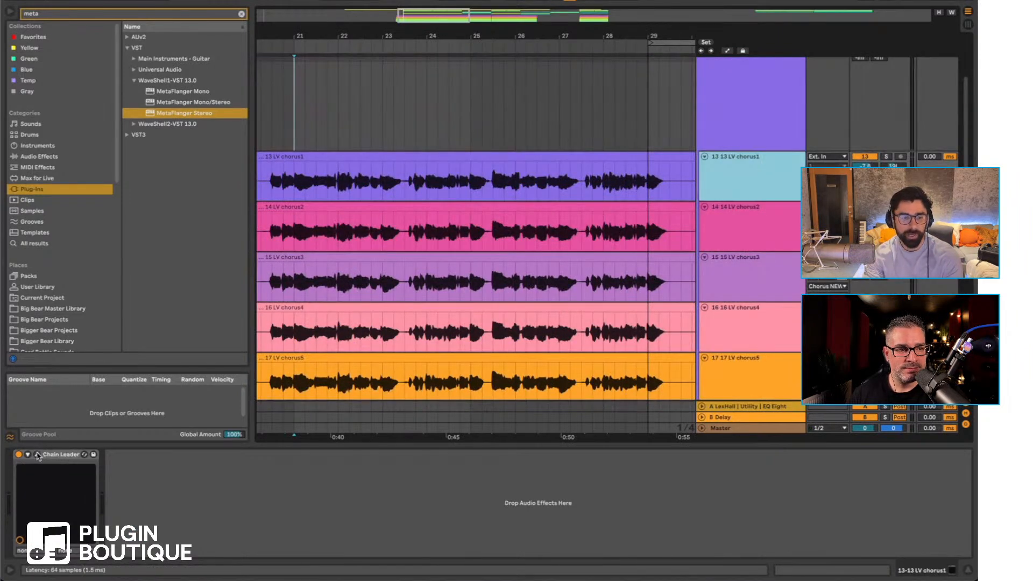
pyautogui.click(37, 454)
pyautogui.hscroll(-4, 476, 188)
pyautogui.click(464, 183)
pyautogui.click(888, 157)
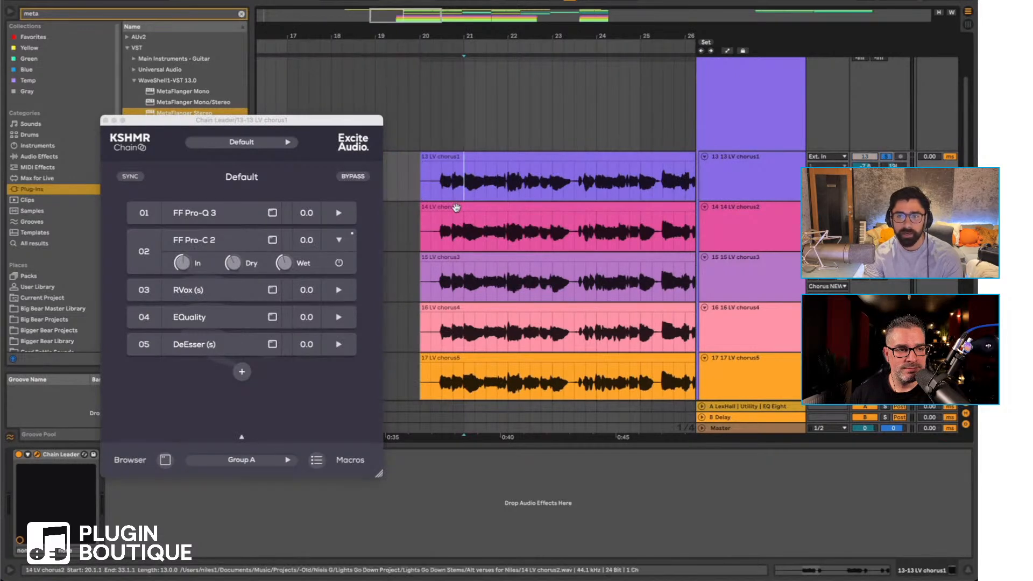
# Step: Play the soloed vocal, toggle the Chain Leader's bypass to compare, and examine the EQ curve in FF Pro-Q 3
pyautogui.press('space')
pyautogui.click(352, 177)
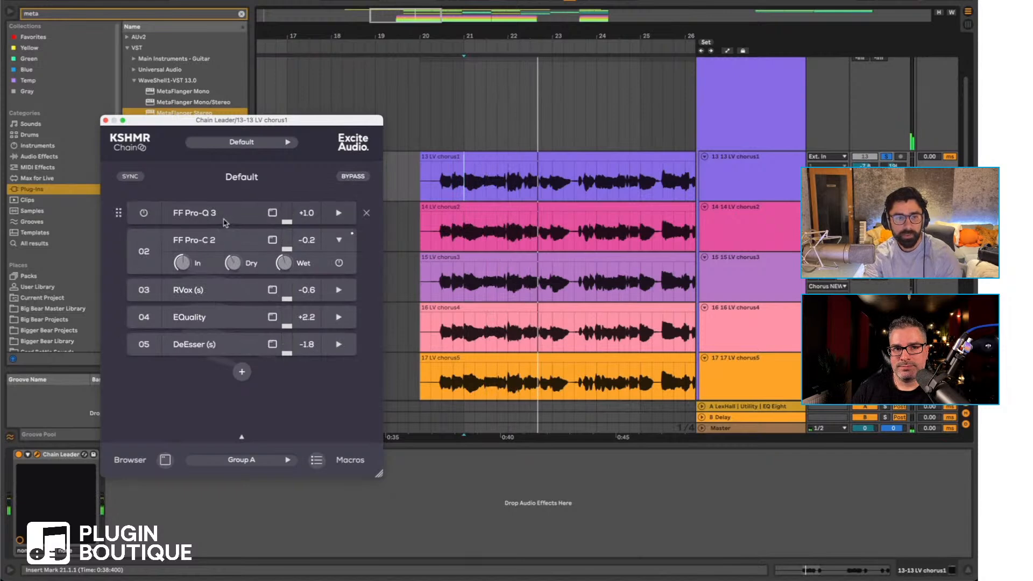
pyautogui.click(228, 226)
pyautogui.moveTo(881, 279); pyautogui.dragTo(473, 247)
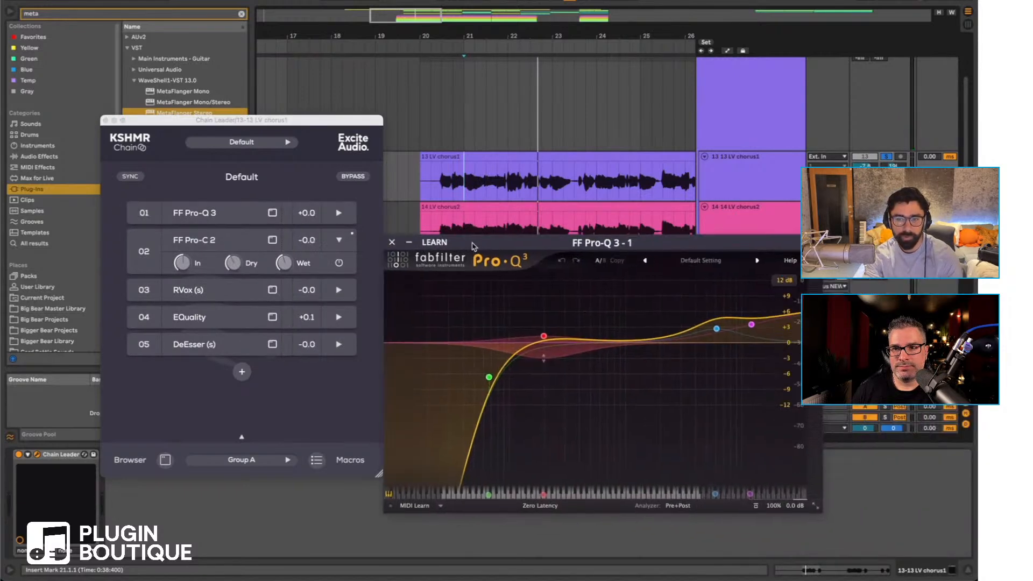
pyautogui.click(392, 243)
# Step: Examine the FF Pro-C 2 compressor with its In, Dry and Wet controls, and audition RVox (s) during playback
pyautogui.click(209, 248)
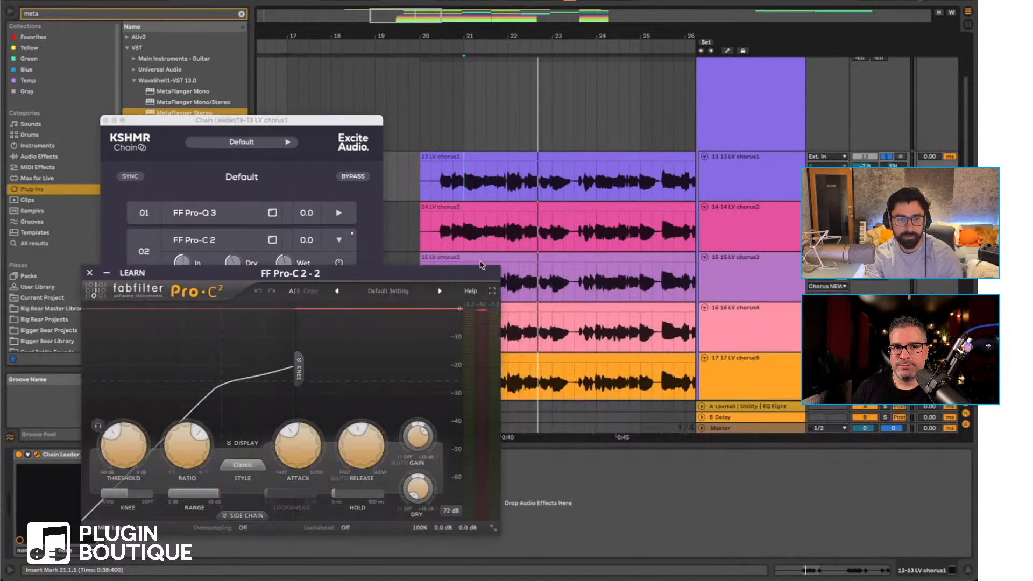
pyautogui.click(89, 273)
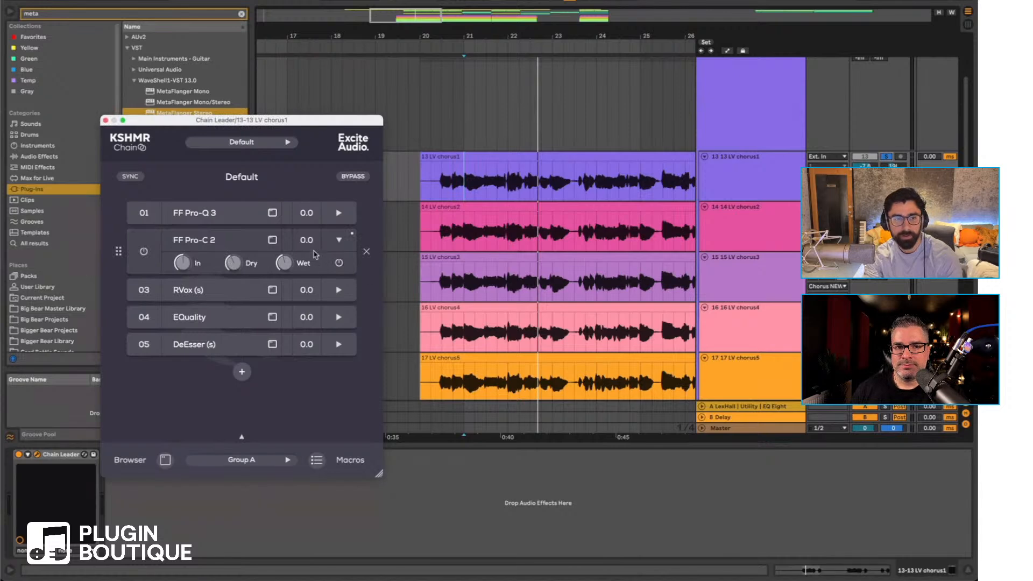
pyautogui.click(338, 240)
pyautogui.click(338, 239)
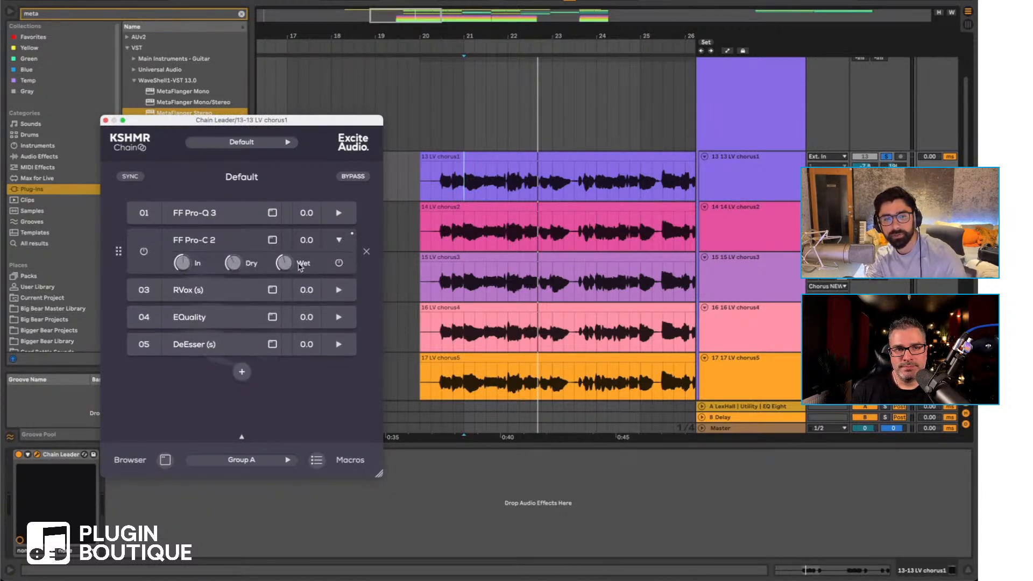
pyautogui.click(225, 291)
pyautogui.press('space')
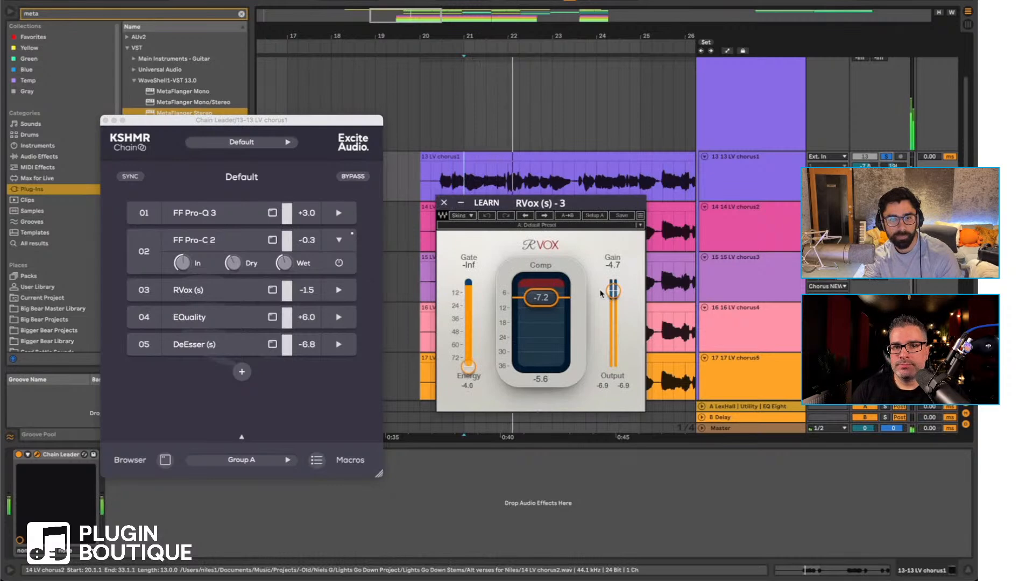
pyautogui.click(443, 202)
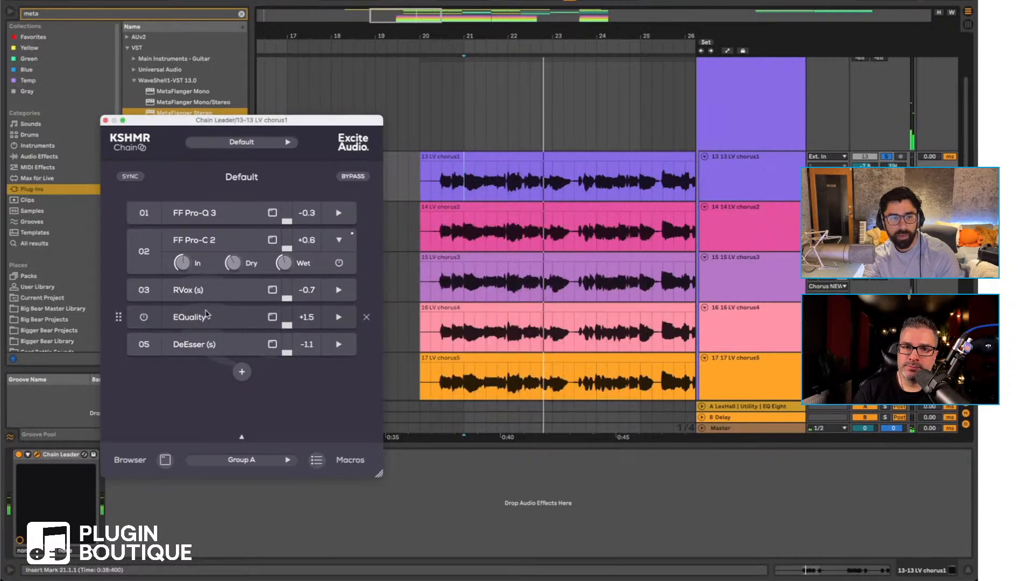
# Step: Check the EQuality and DeEsser (s) plug-ins in the chain, auditioning the de-esser during playback, and close the Chain Leader
pyautogui.click(224, 322)
pyautogui.click(192, 212)
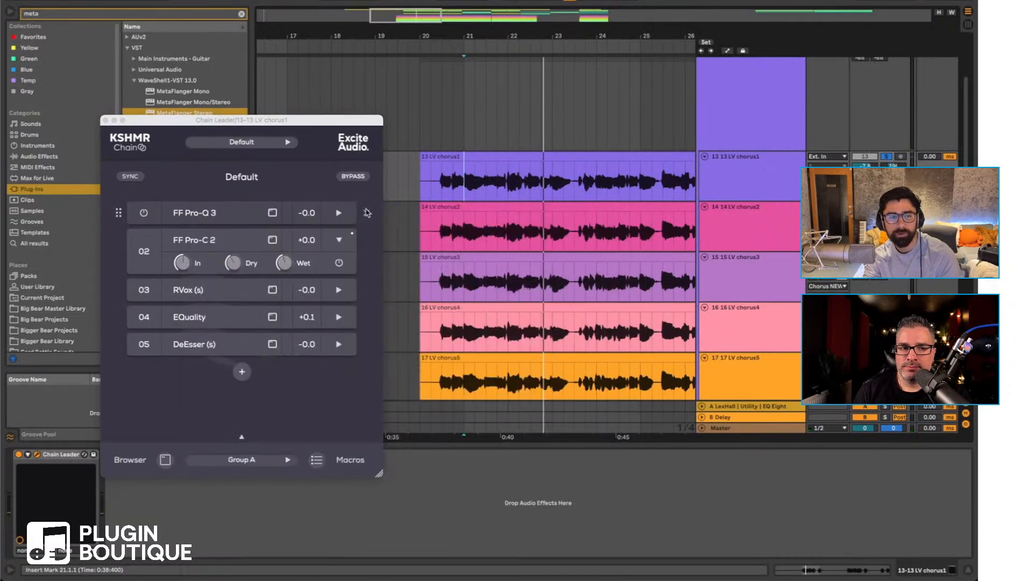
pyautogui.click(207, 342)
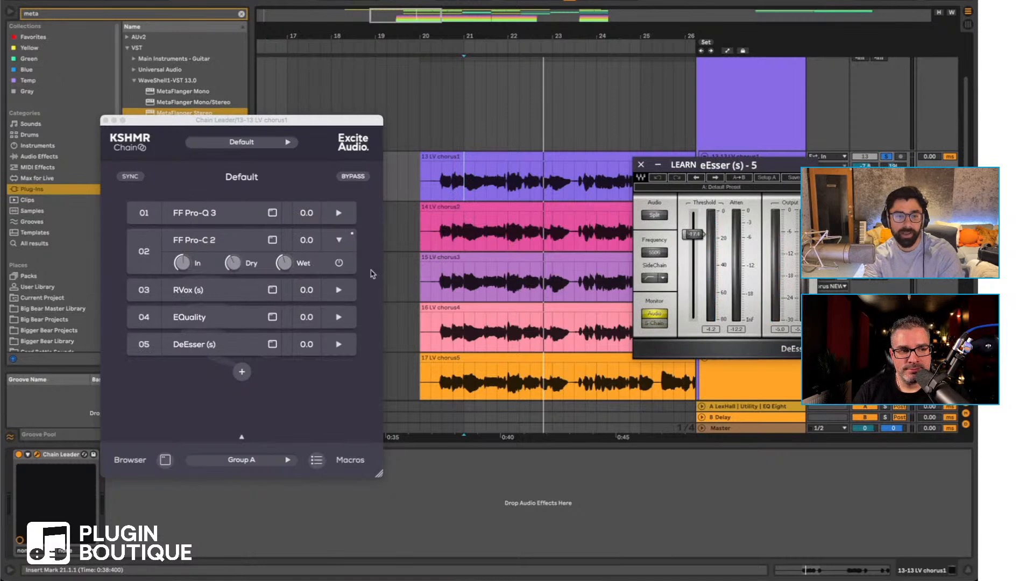
pyautogui.press('space')
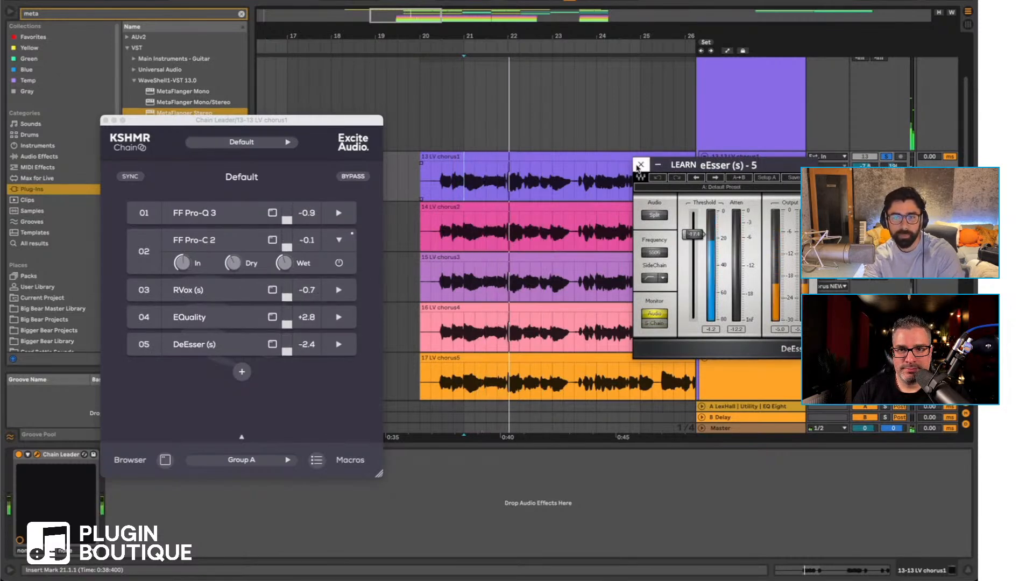
pyautogui.press('space')
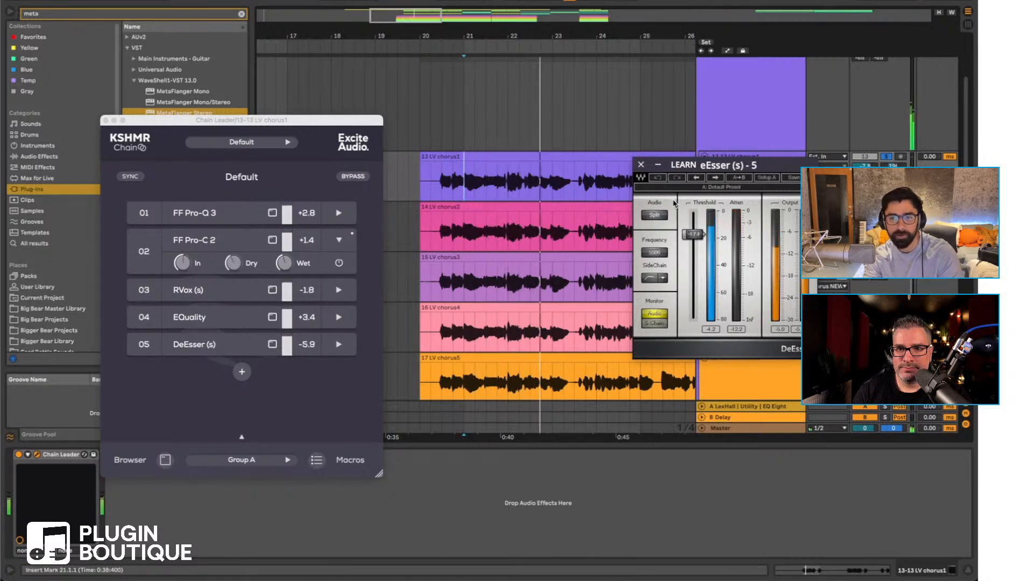
pyautogui.click(640, 164)
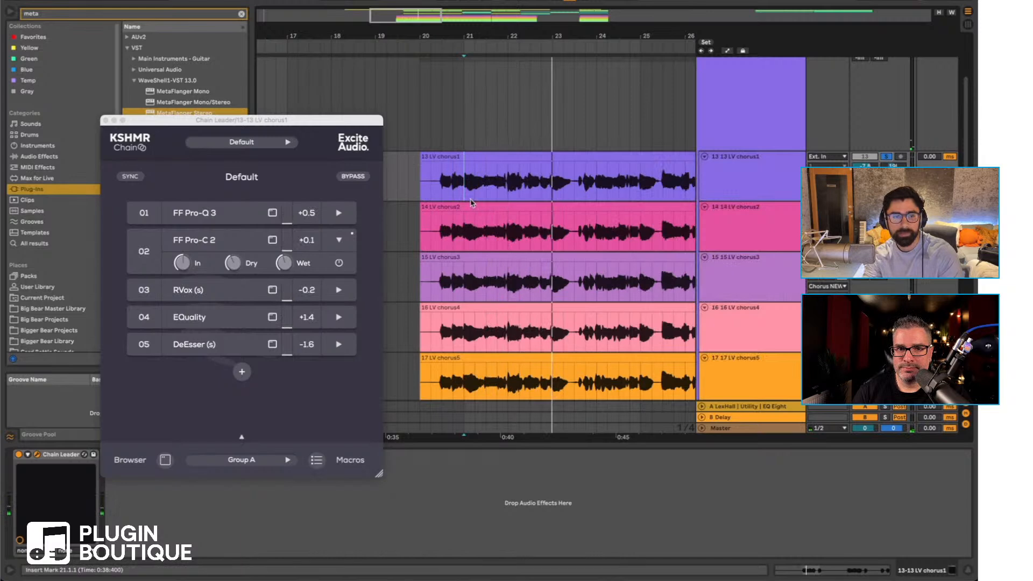
pyautogui.click(105, 120)
# Step: Step through the chorus vocal tracks below 13 LV chorus1 for their Chain Follower devices and inspect the one on 14 LV chorus2
pyautogui.click(735, 218)
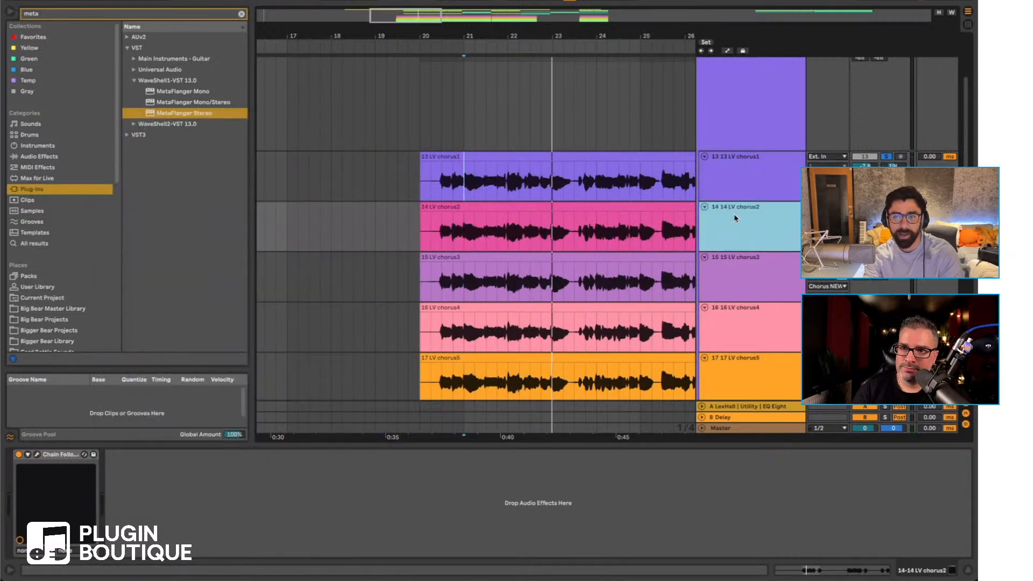
pyautogui.press('Down')
pyautogui.press('Down')
pyautogui.press('Down')
pyautogui.press('Down')
pyautogui.press('Down')
pyautogui.press('Down')
pyautogui.press('Down')
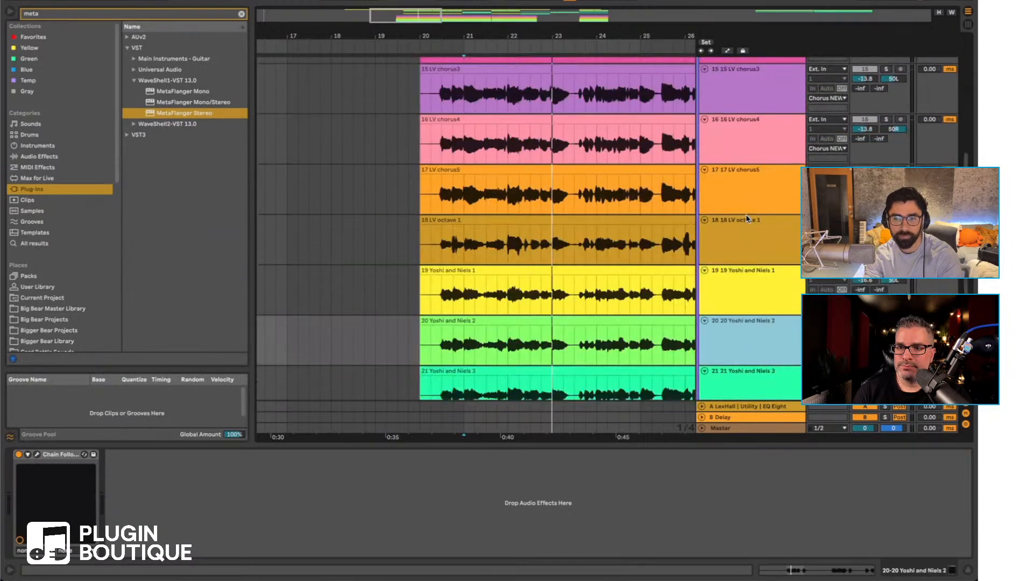
pyautogui.press('Up')
pyautogui.press('Up')
pyautogui.press('Up')
pyautogui.press('Up')
pyautogui.press('Up')
pyautogui.press('Up')
pyautogui.press('Up')
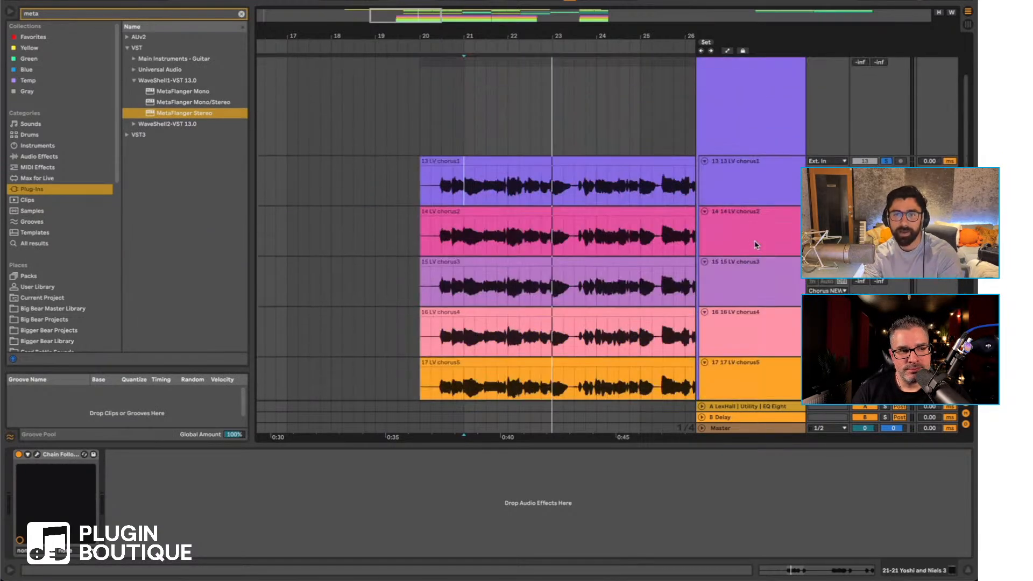
pyautogui.click(37, 455)
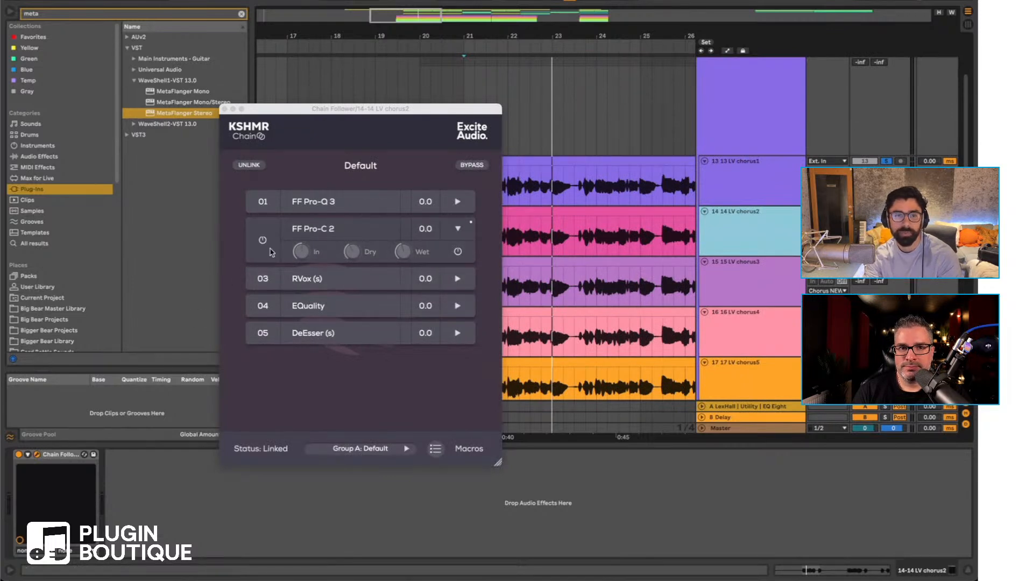
pyautogui.click(224, 110)
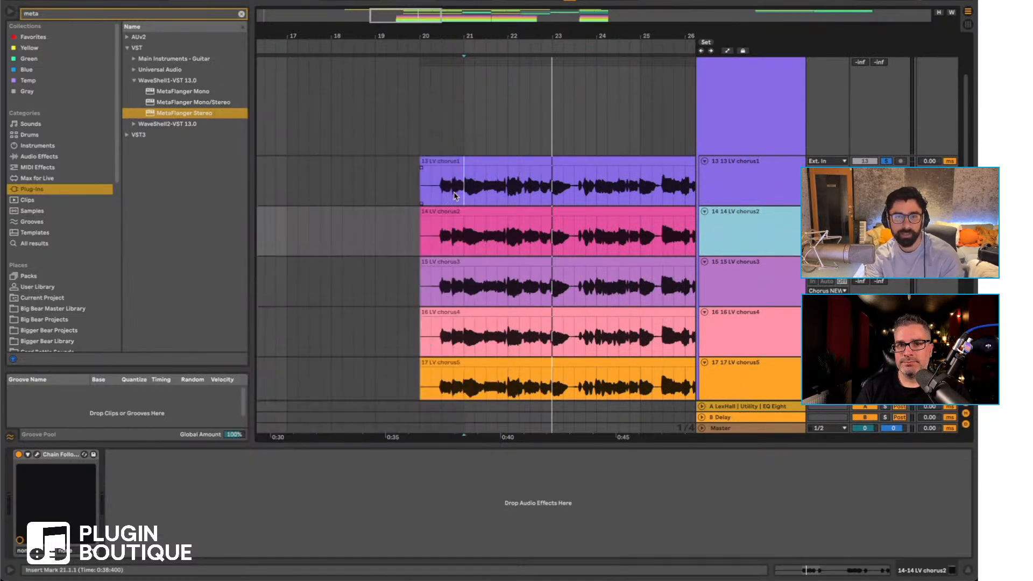
# Step: Check the call in Discord, return to Ableton Live and play the 13 LV chorus1 vocal from 20.4.1
pyautogui.click(455, 195)
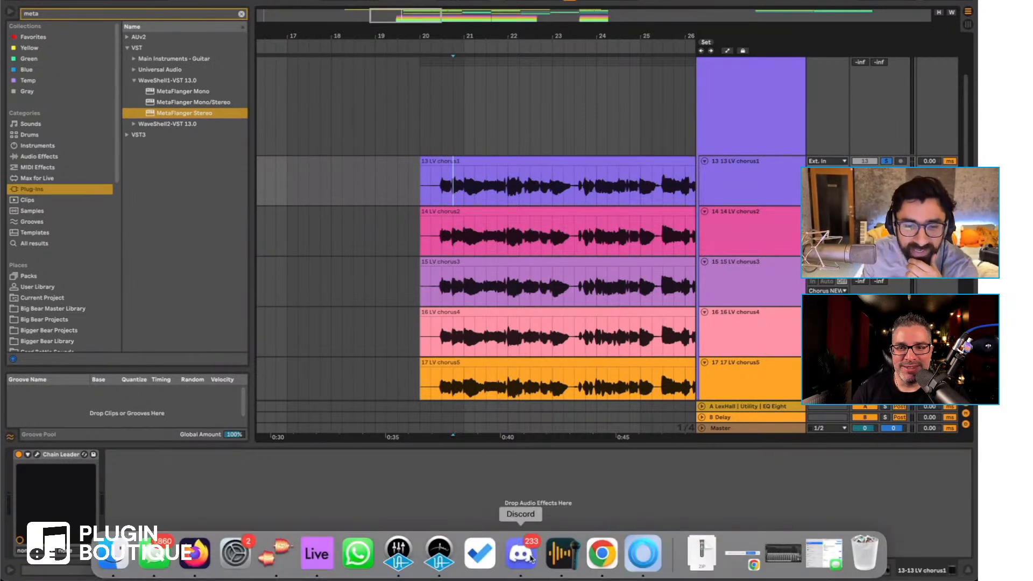
pyautogui.click(521, 556)
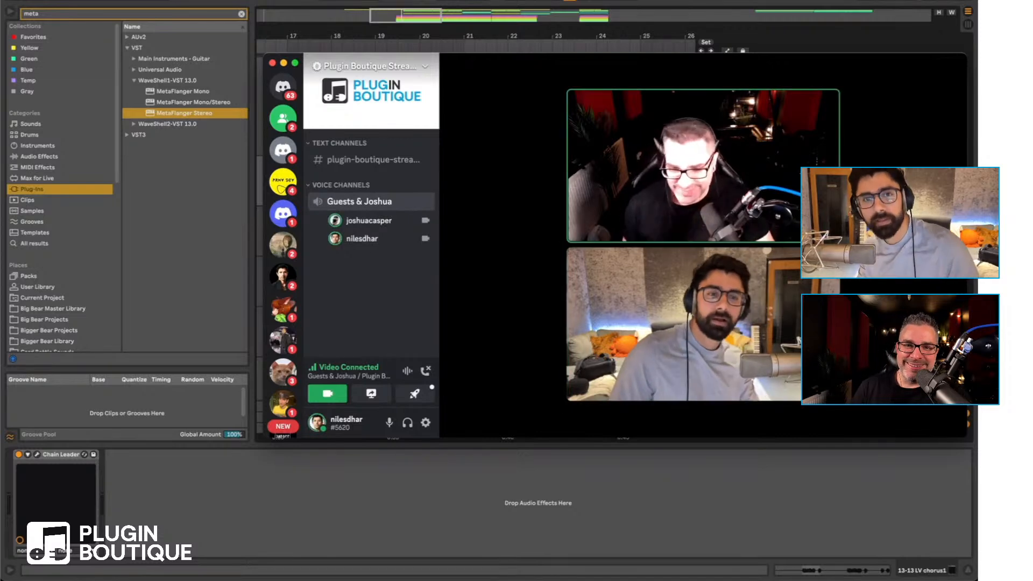
pyautogui.click(505, 2)
pyautogui.press('space')
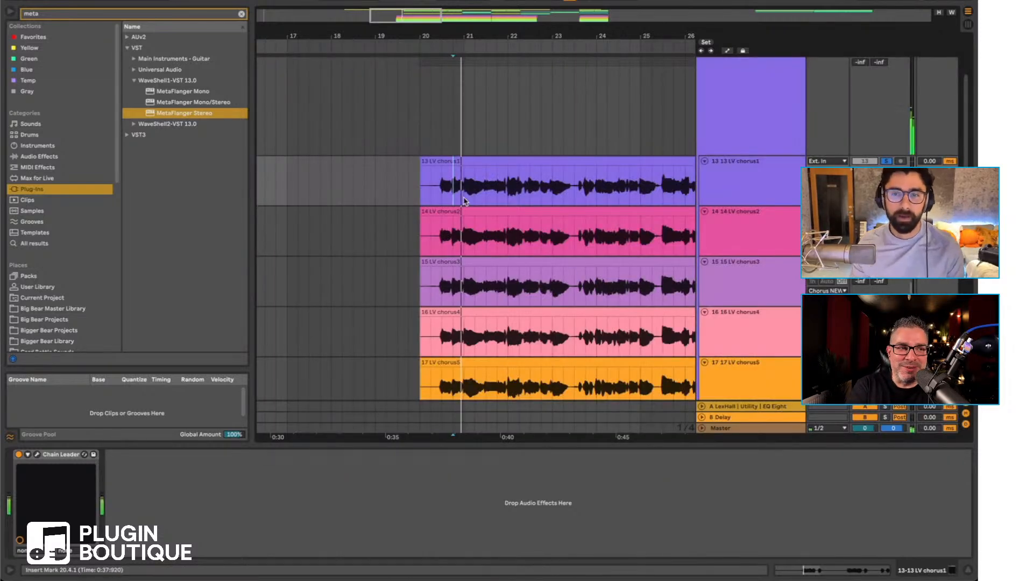
pyautogui.click(723, 227)
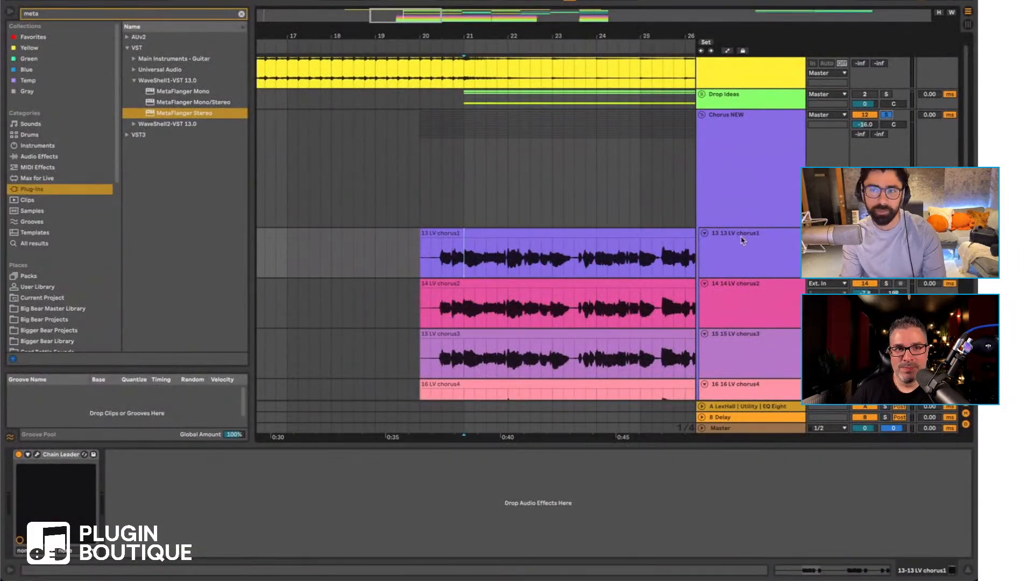
# Step: Play the chorus vocals from bar 21 and compare them with the 13 LV chorus1 Chain Leader bypassed and active
pyautogui.click(742, 240)
pyautogui.press('space')
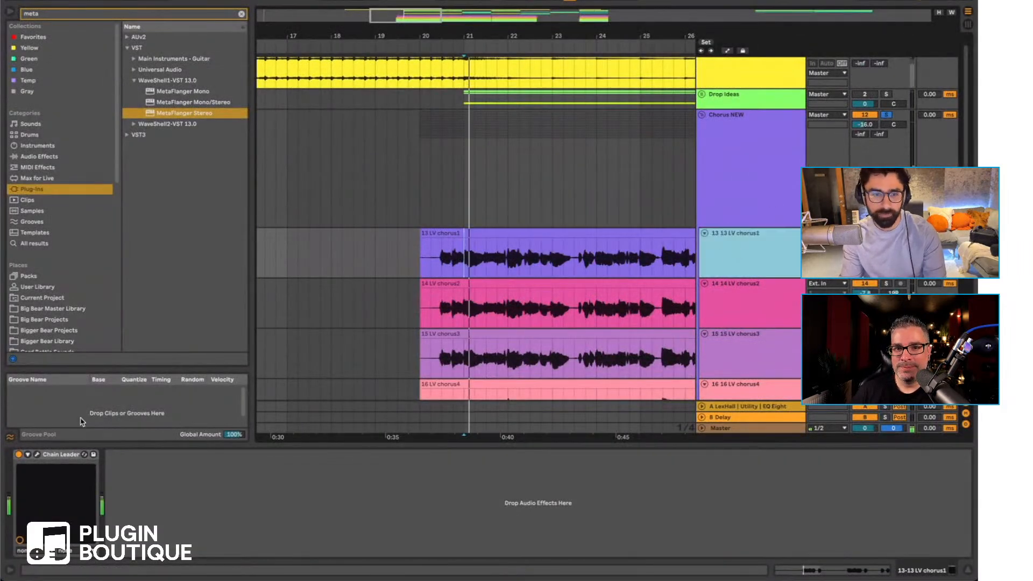
pyautogui.click(36, 455)
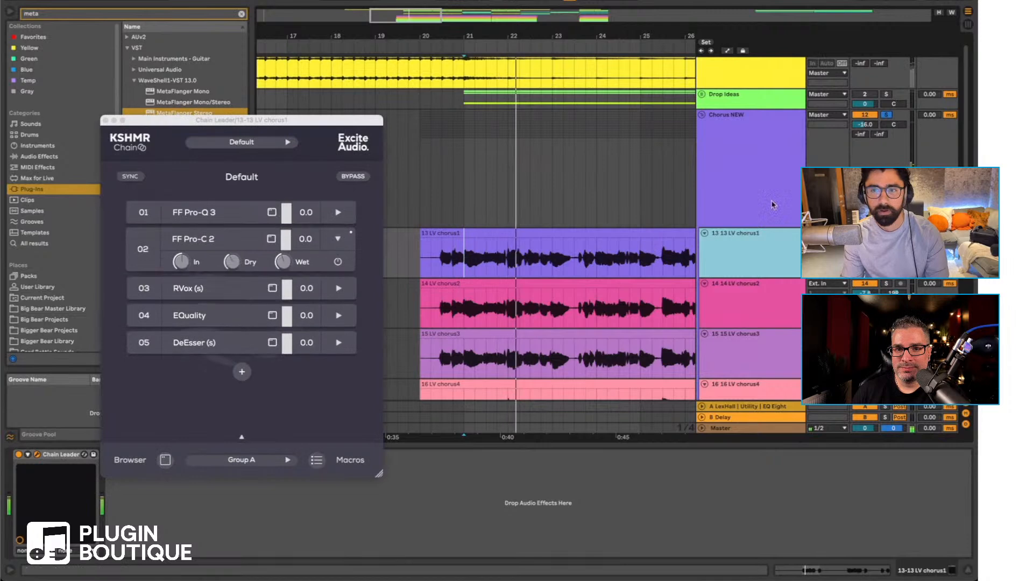
pyautogui.click(357, 178)
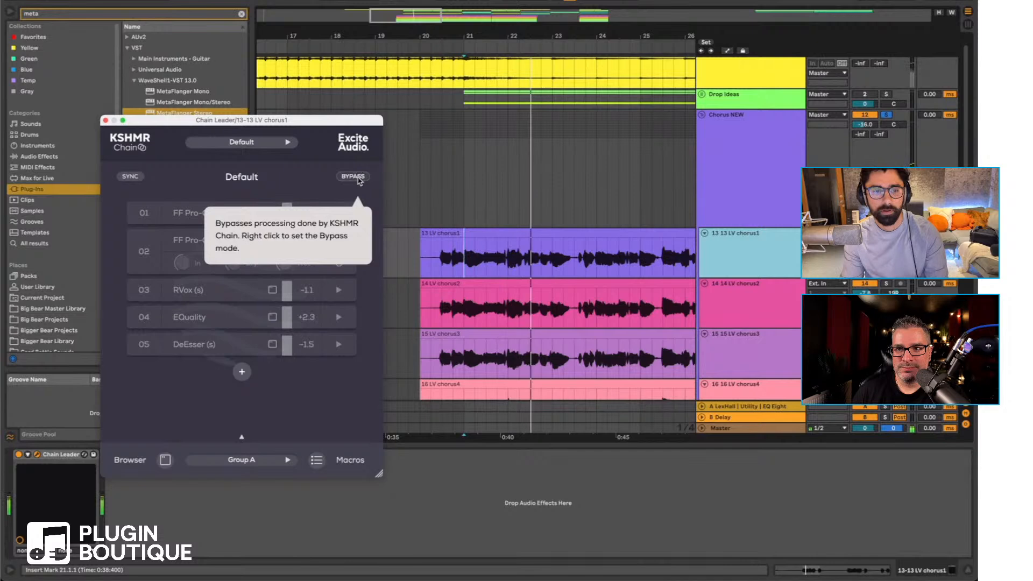
pyautogui.click(358, 179)
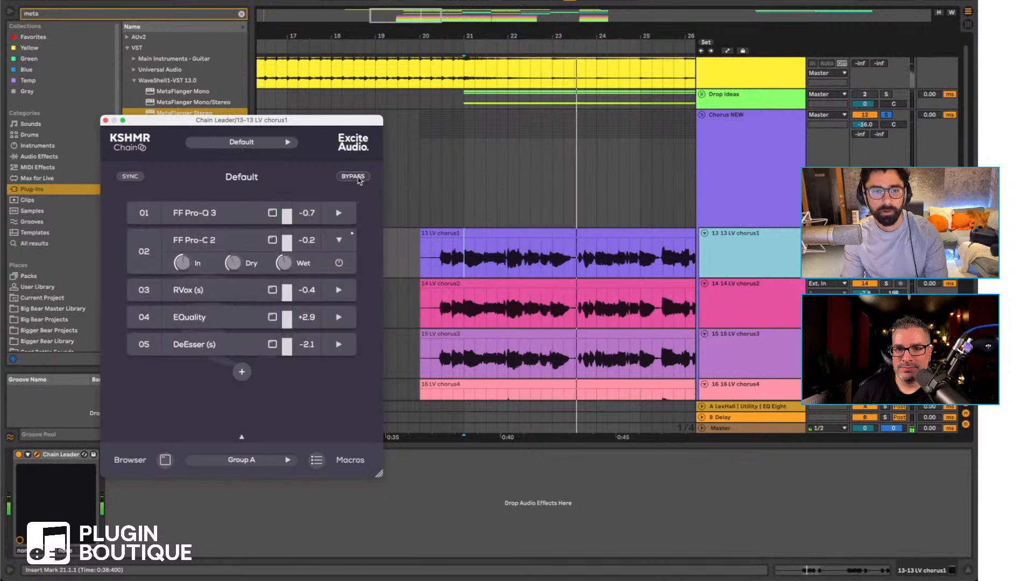
pyautogui.click(105, 121)
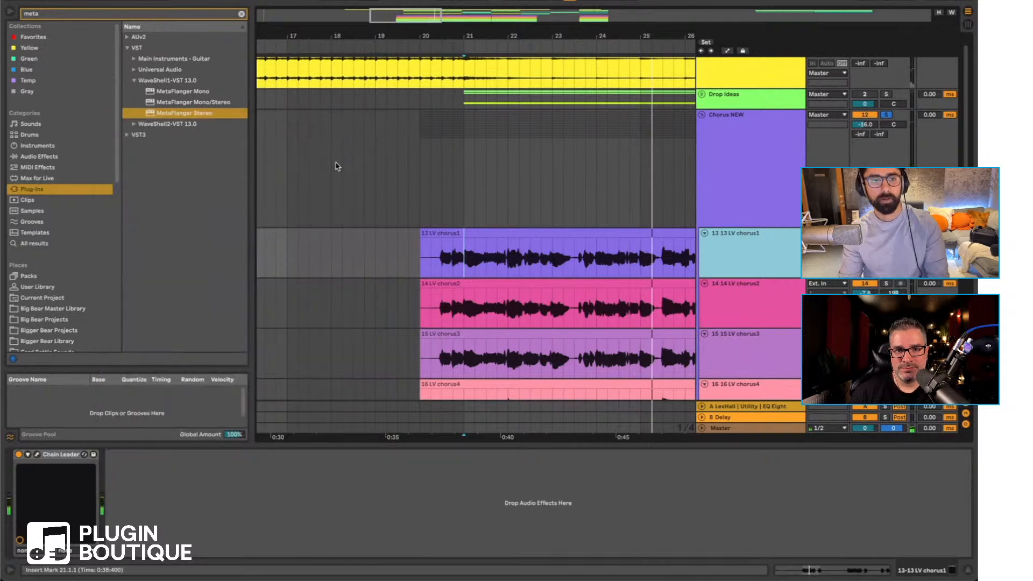
# Step: Open KSHMR Reverb on the Chorus NEW group and bring its full window into view to examine the settings
pyautogui.click(729, 164)
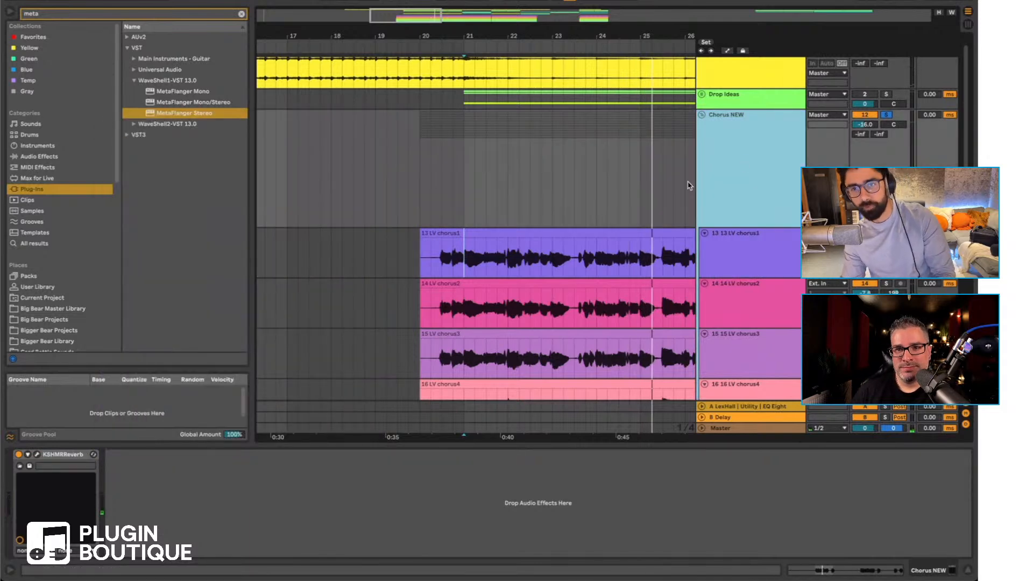
pyautogui.click(37, 456)
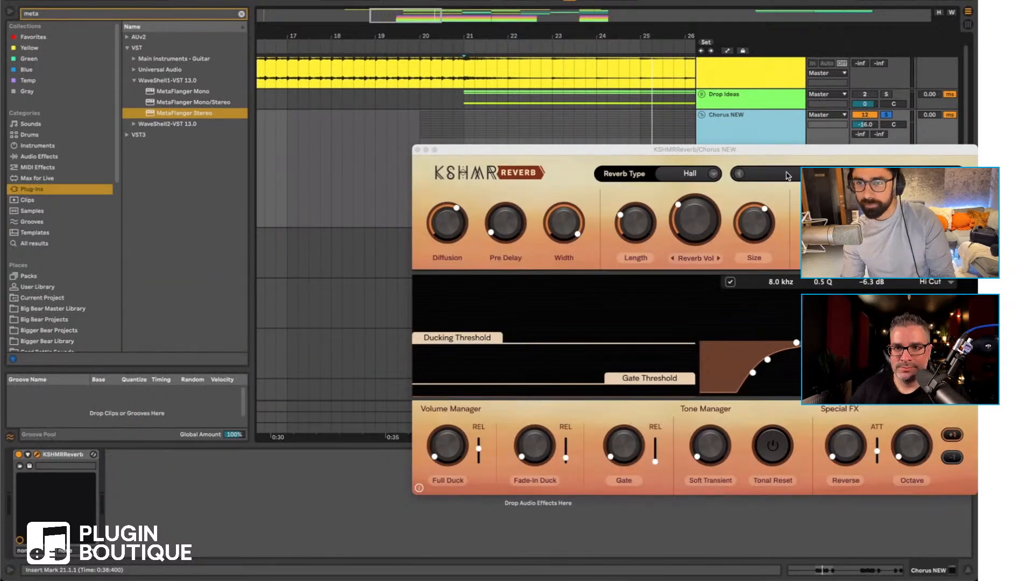
pyautogui.moveTo(784, 157); pyautogui.dragTo(602, 154)
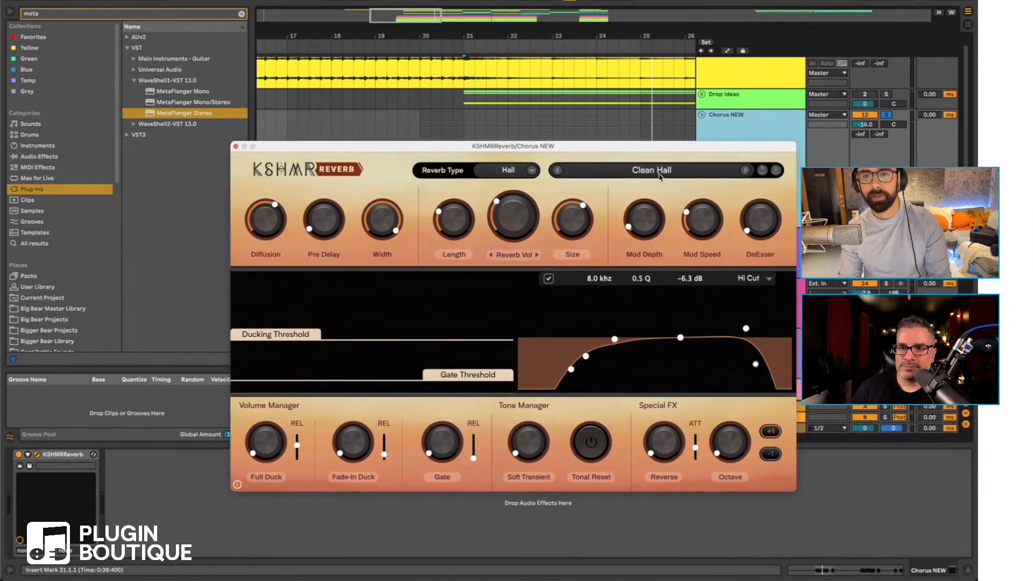
# Step: Try grouping the KSHMR Reverb device on Chorus NEW into an Audio Effect Rack
pyautogui.click(77, 455)
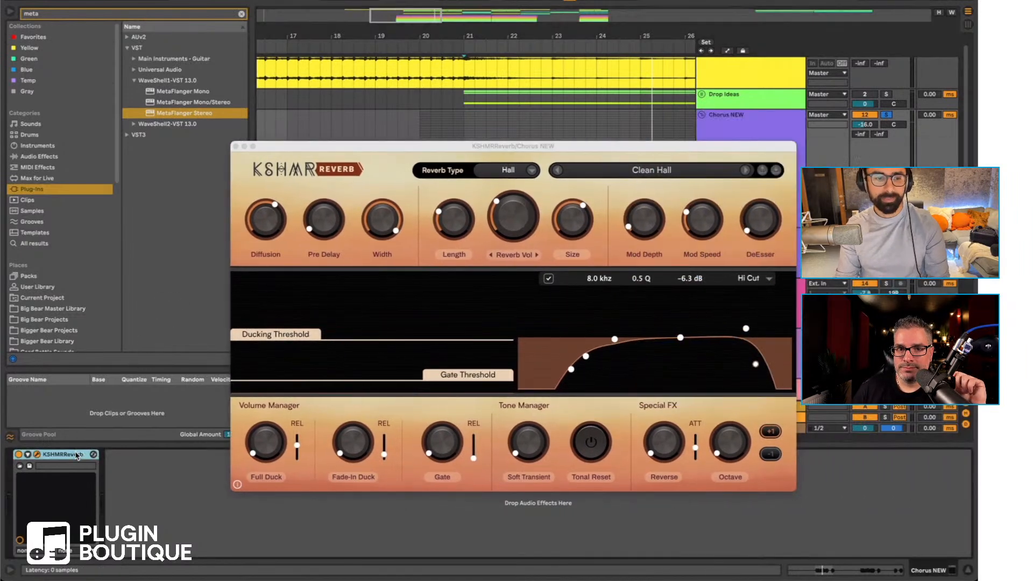
pyautogui.press('super+g')
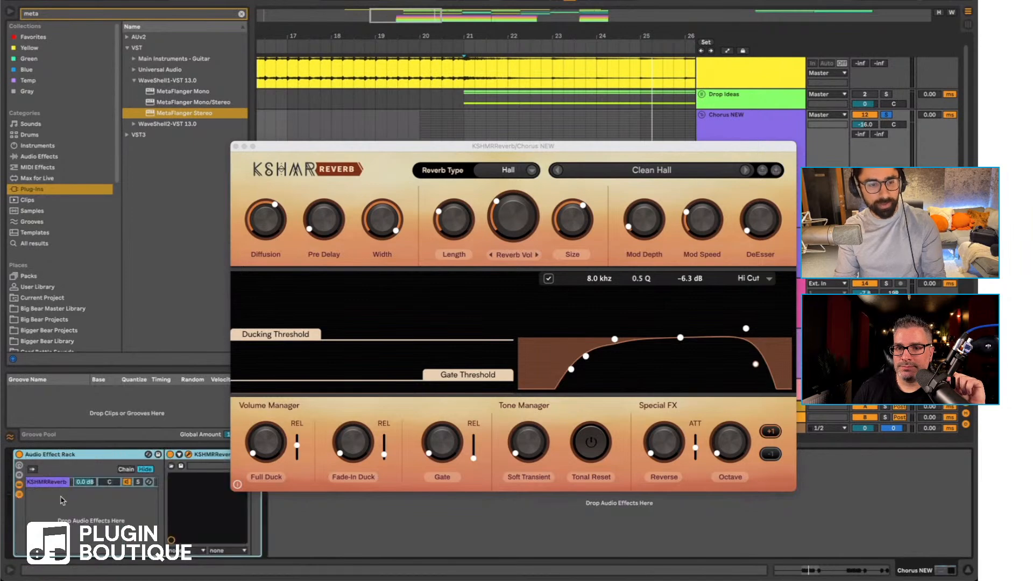
pyautogui.click(61, 500)
pyautogui.press('super+z')
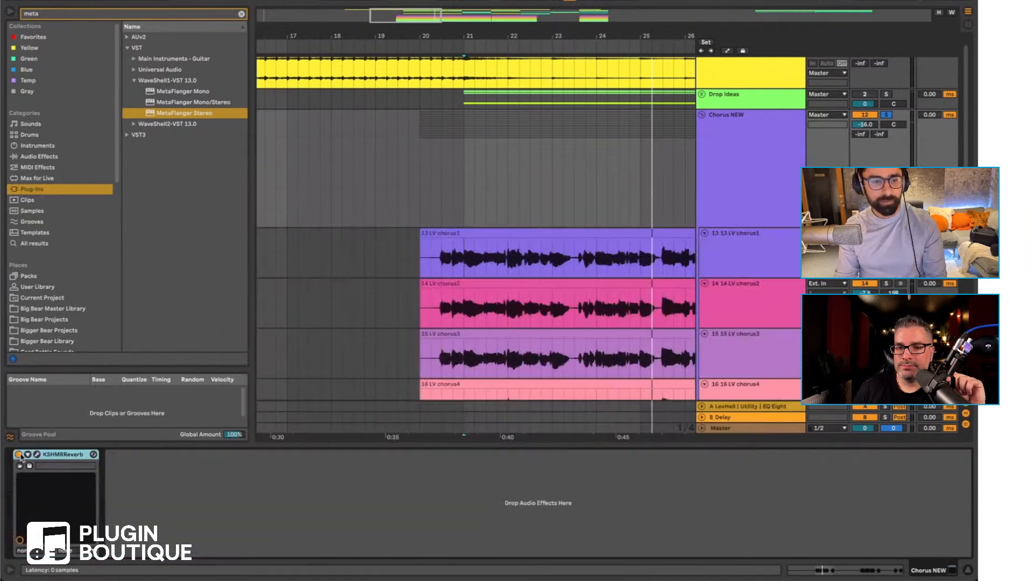
# Step: Reopen KSHMR Reverb on the Chorus NEW group and lower its reverb volume
pyautogui.click(37, 454)
pyautogui.click(506, 221)
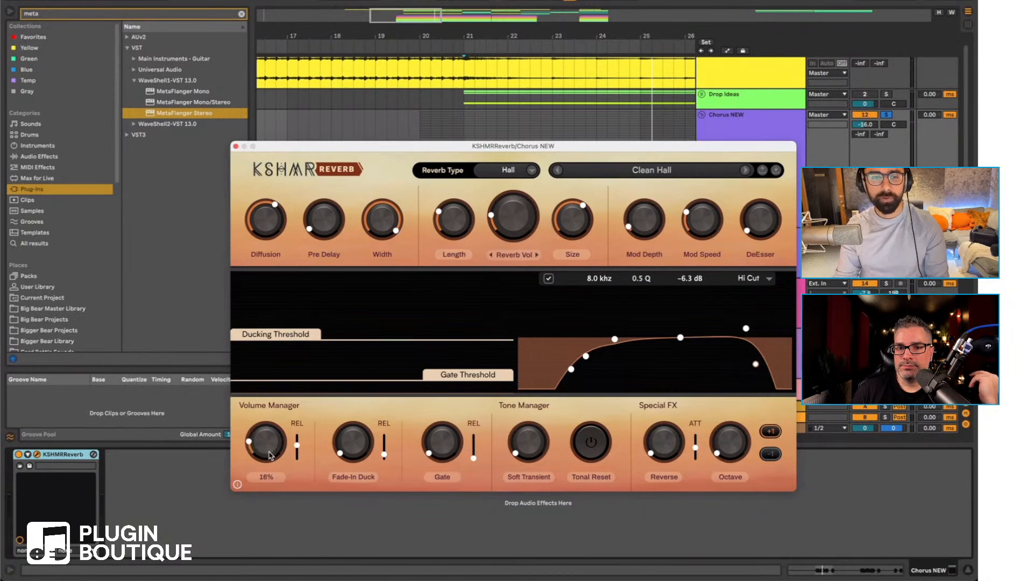
# Step: Audition the chorus vocals from bar 21 while adjusting the ducking threshold of KSHMR Reverb on Chorus NEW
pyautogui.moveTo(482, 146); pyautogui.dragTo(407, 262)
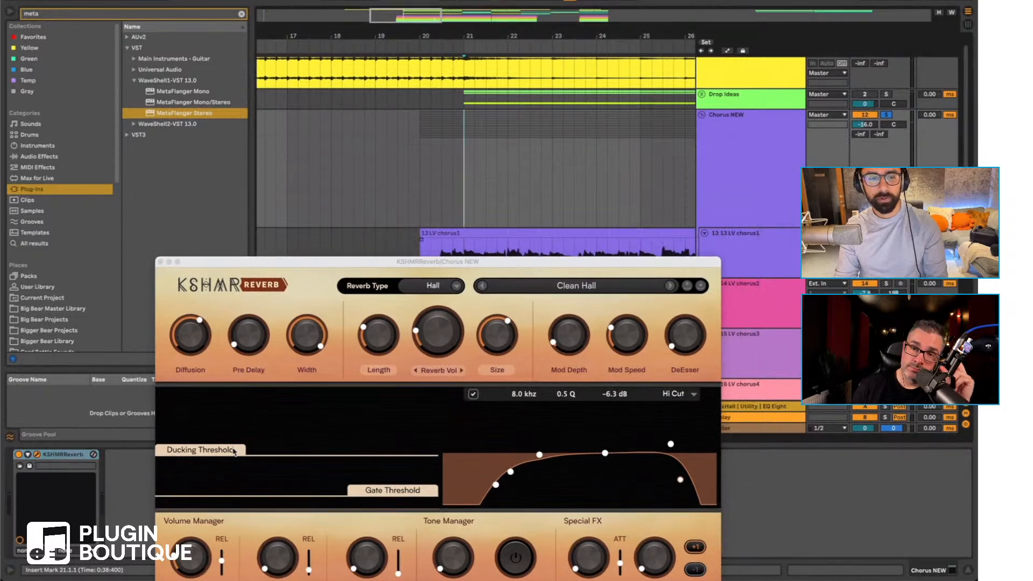
pyautogui.moveTo(234, 450); pyautogui.dragTo(233, 447)
pyautogui.press('space')
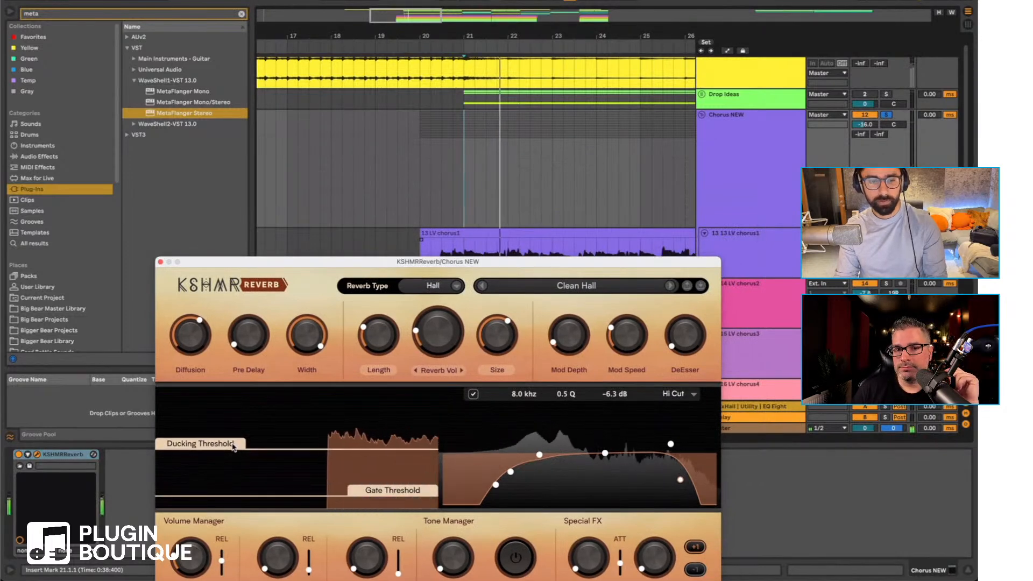
pyautogui.press('space')
pyautogui.moveTo(279, 264); pyautogui.dragTo(226, 216)
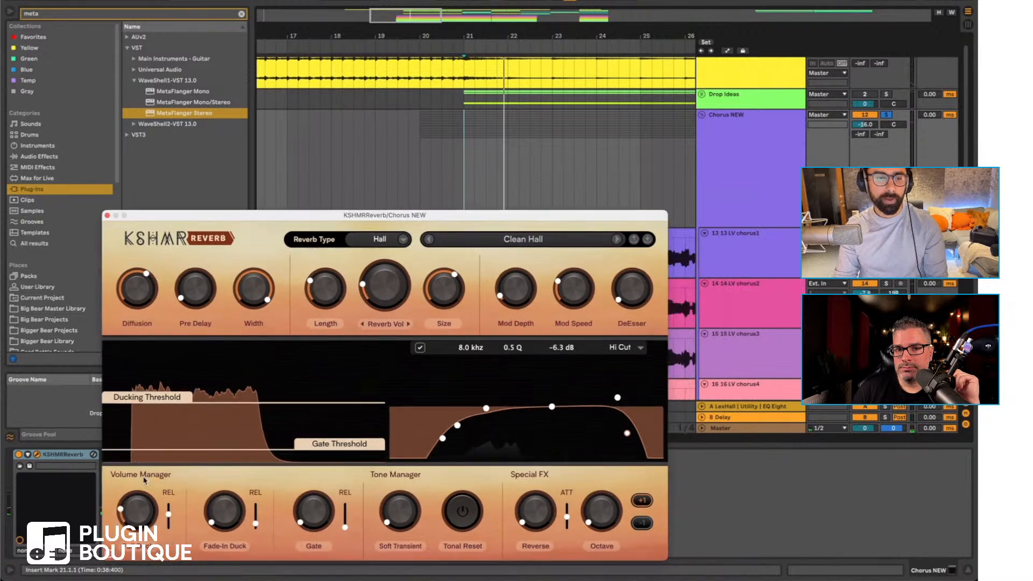
pyautogui.press('space')
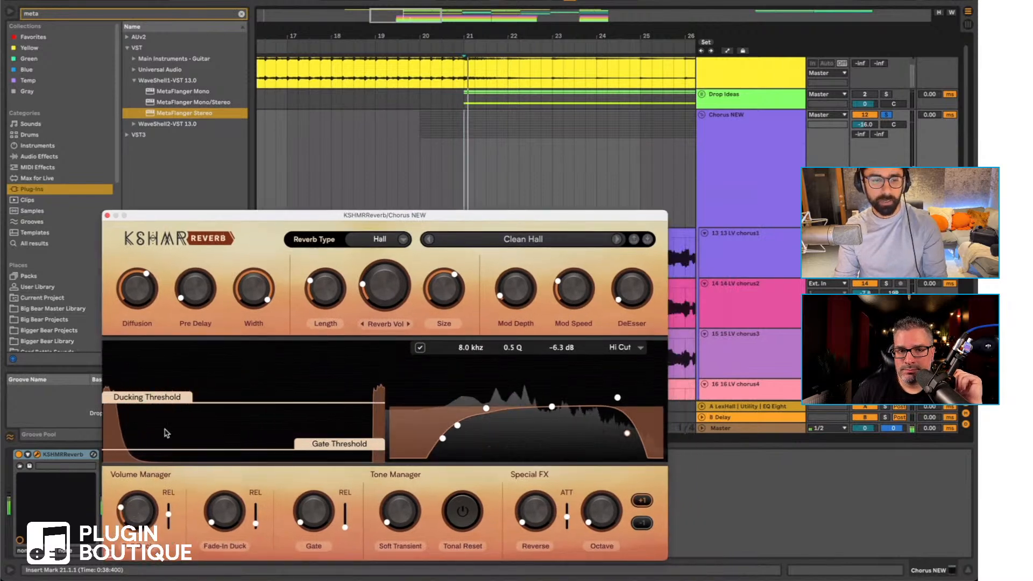
pyautogui.moveTo(168, 399); pyautogui.dragTo(167, 405)
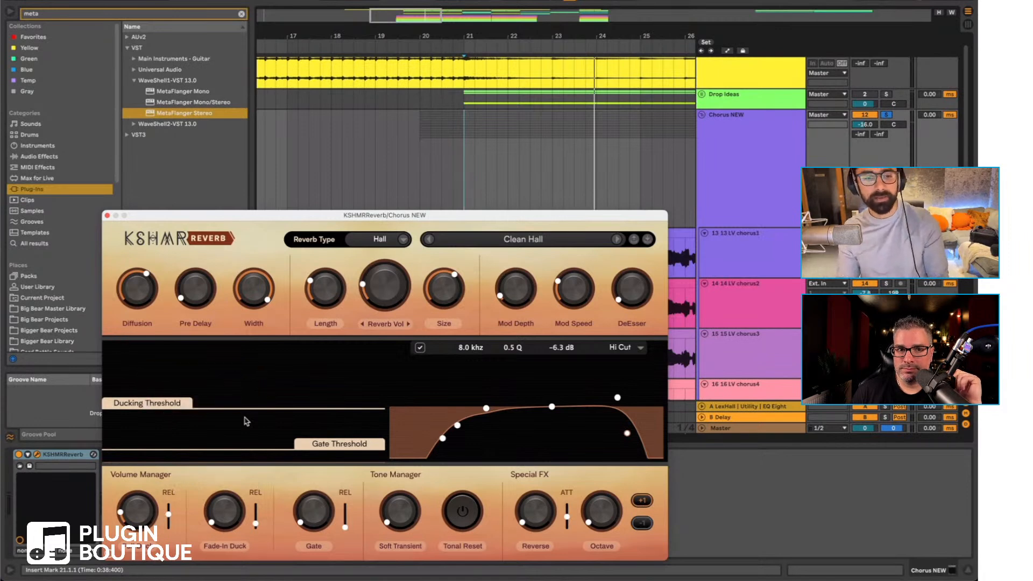
# Step: Play the chorus vocals while adjusting KSHMR Reverb's ducking amount, and close the plug-in
pyautogui.press('space')
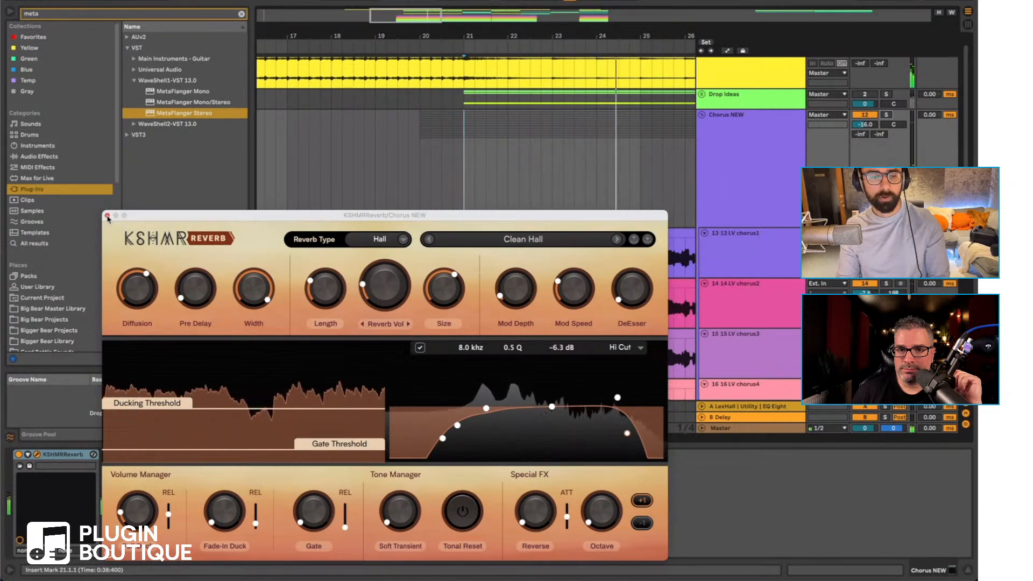
pyautogui.moveTo(142, 497)
pyautogui.mouseDown()
pyautogui.moveTo(141, 520)
pyautogui.moveTo(141, 507)
pyautogui.mouseUp()
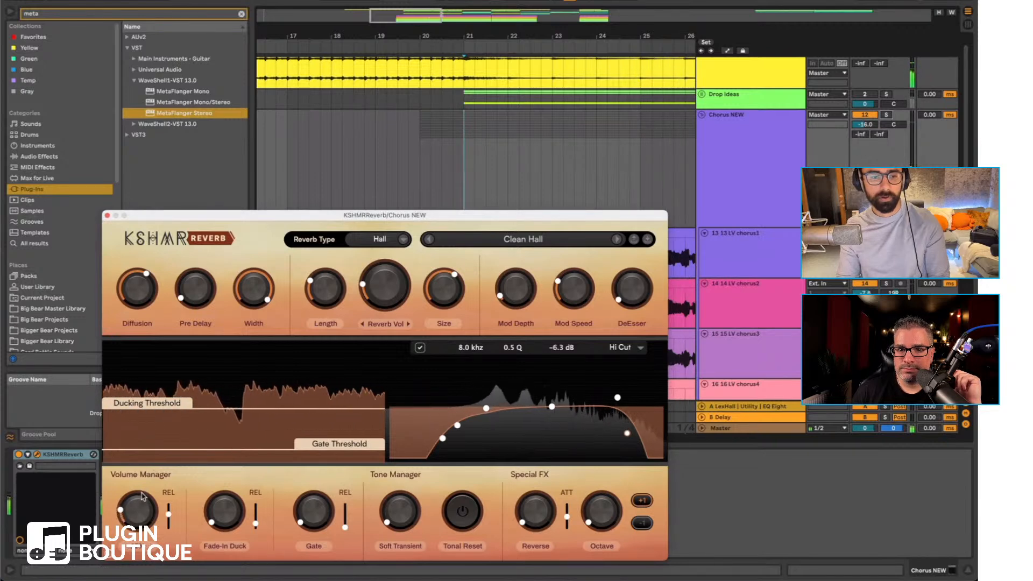
pyautogui.click(106, 216)
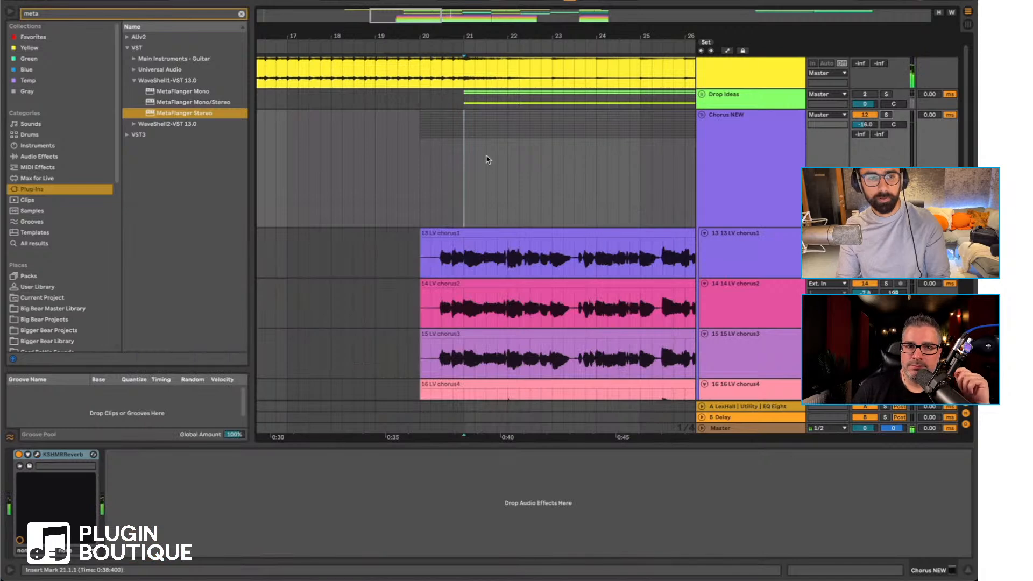
# Step: Collapse the Chorus NEW group, unfold and enable the Drop Ideas group, and mute the One More Round instrumental
pyautogui.scroll(2, 498, 151)
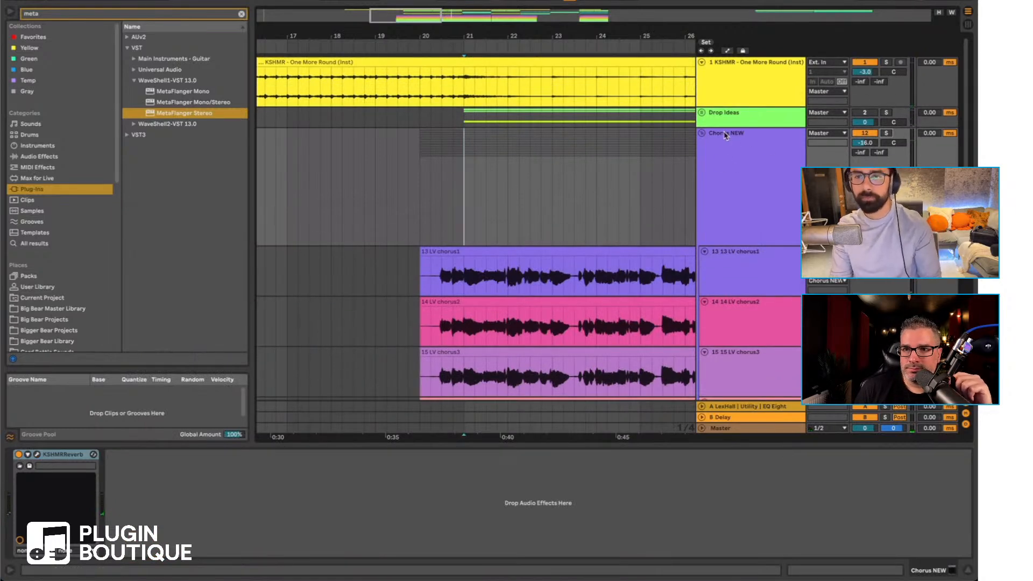
pyautogui.click(700, 133)
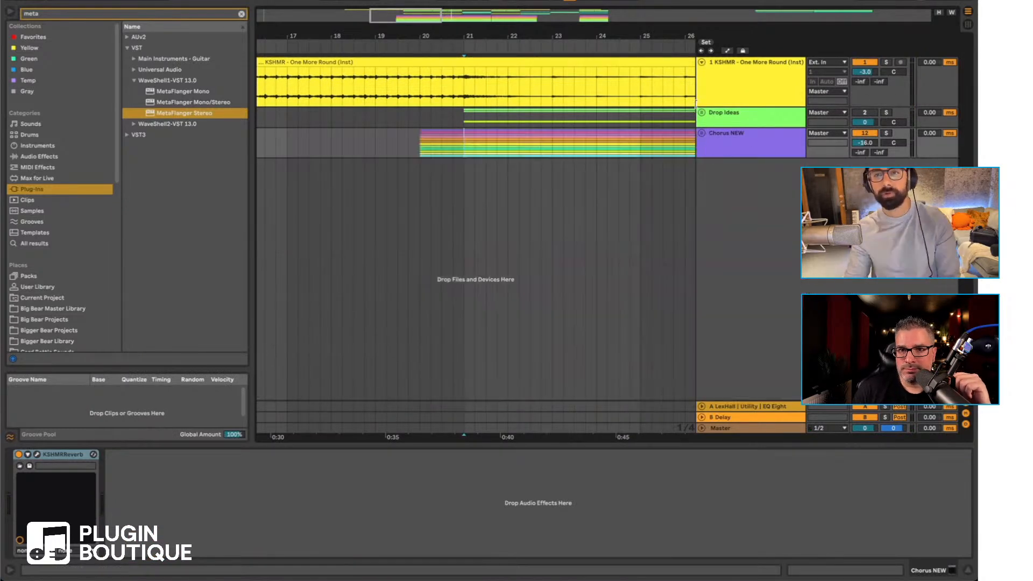
pyautogui.click(701, 113)
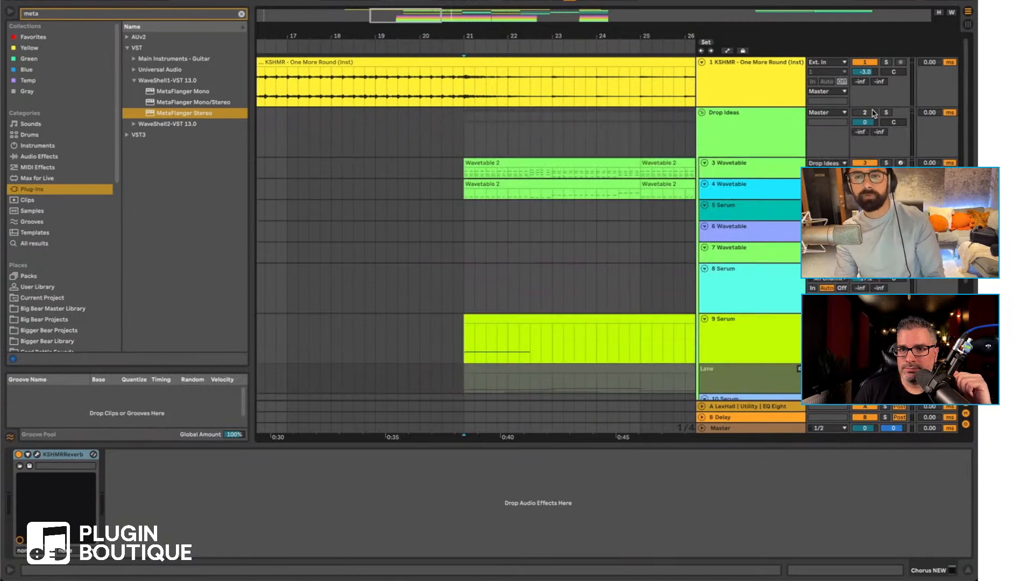
pyautogui.click(466, 137)
pyautogui.moveTo(493, 33); pyautogui.dragTo(431, 34)
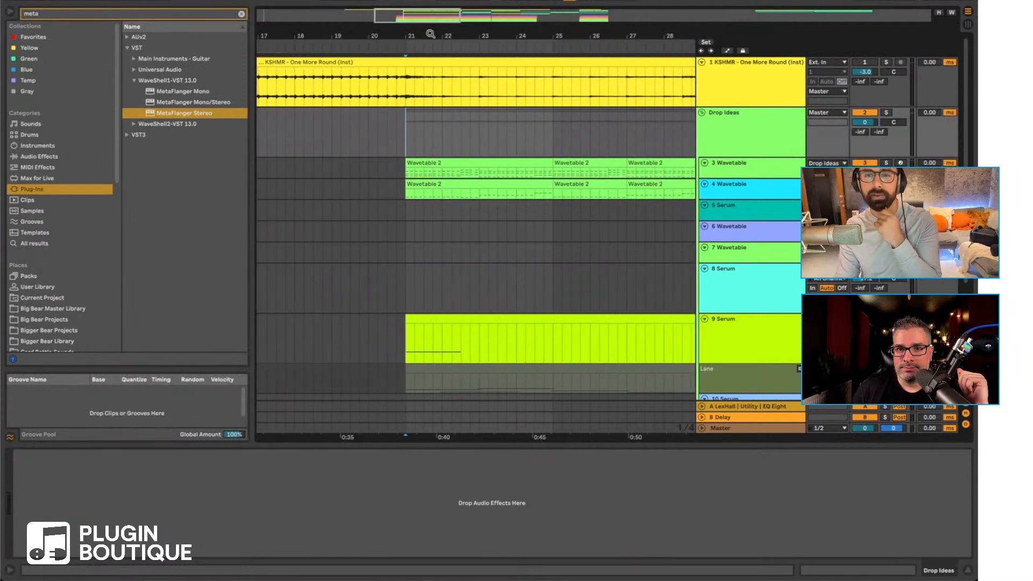
# Step: Copy bar 21 of the Wavetable 2 clip on track 3 Wavetable and paste it twice in a row from bar 19
pyautogui.click(477, 161)
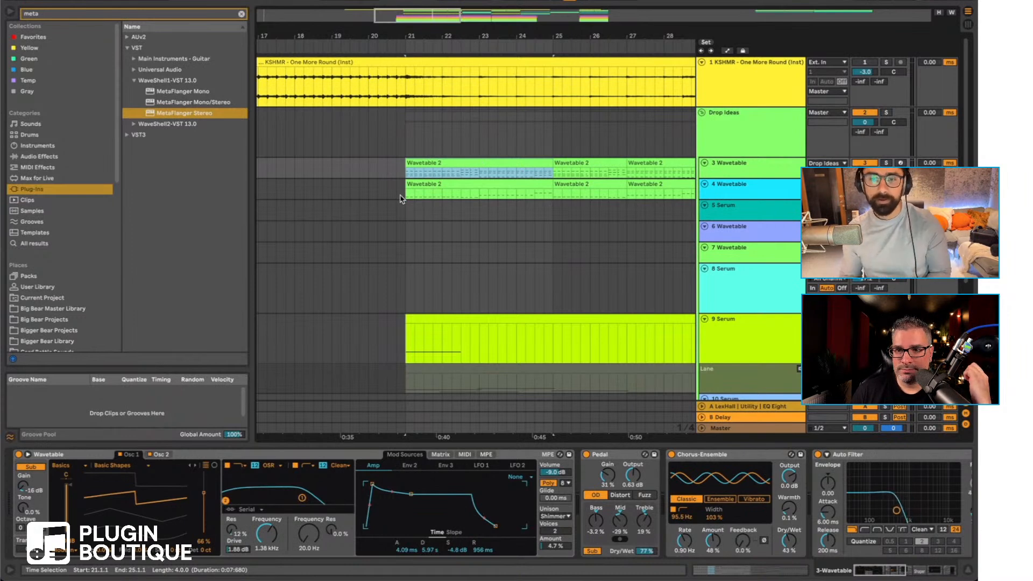
pyautogui.click(413, 146)
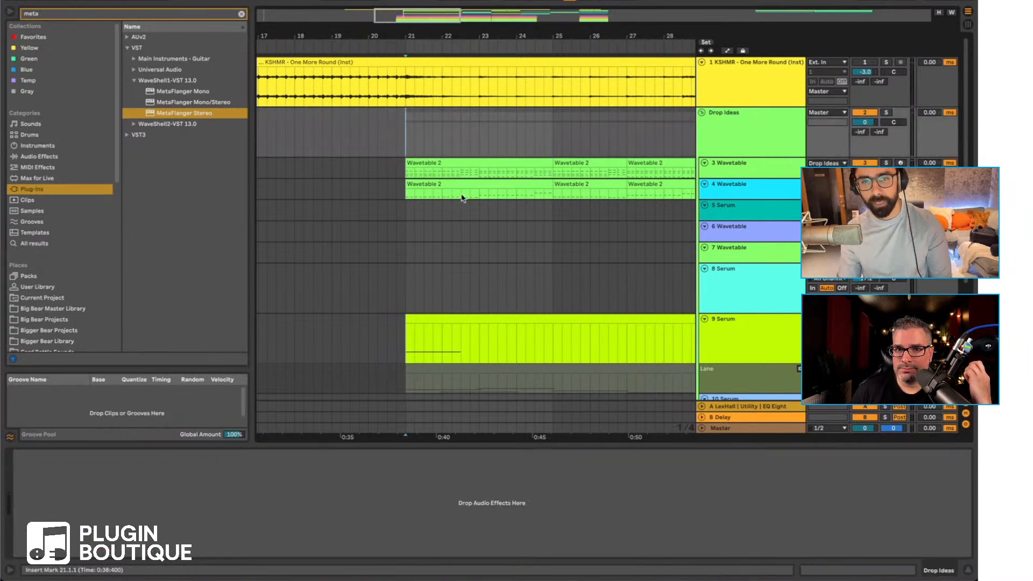
pyautogui.hscroll(3, 462, 198)
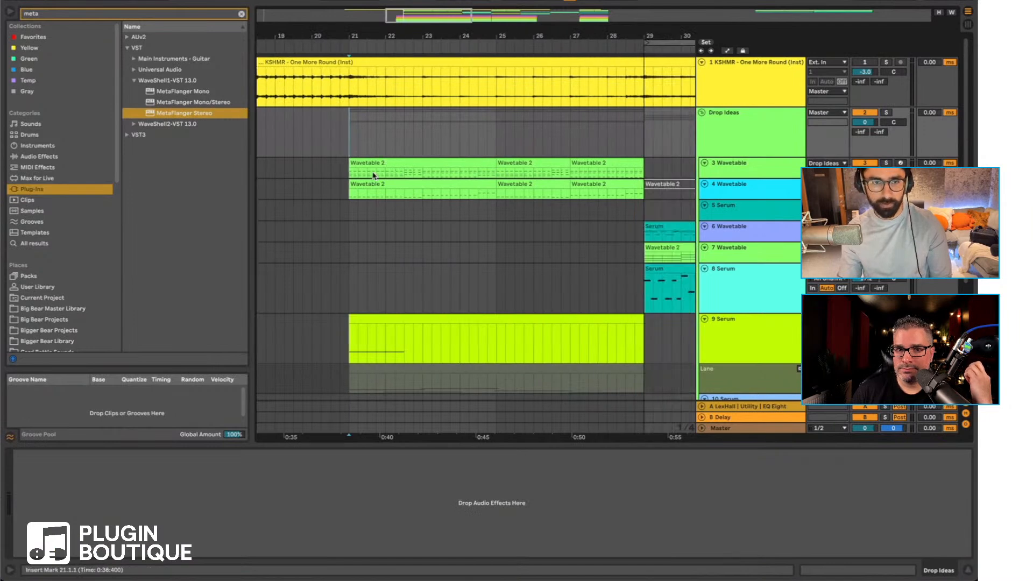
pyautogui.moveTo(348, 175); pyautogui.dragTo(387, 176)
pyautogui.hscroll(-4, 382, 194)
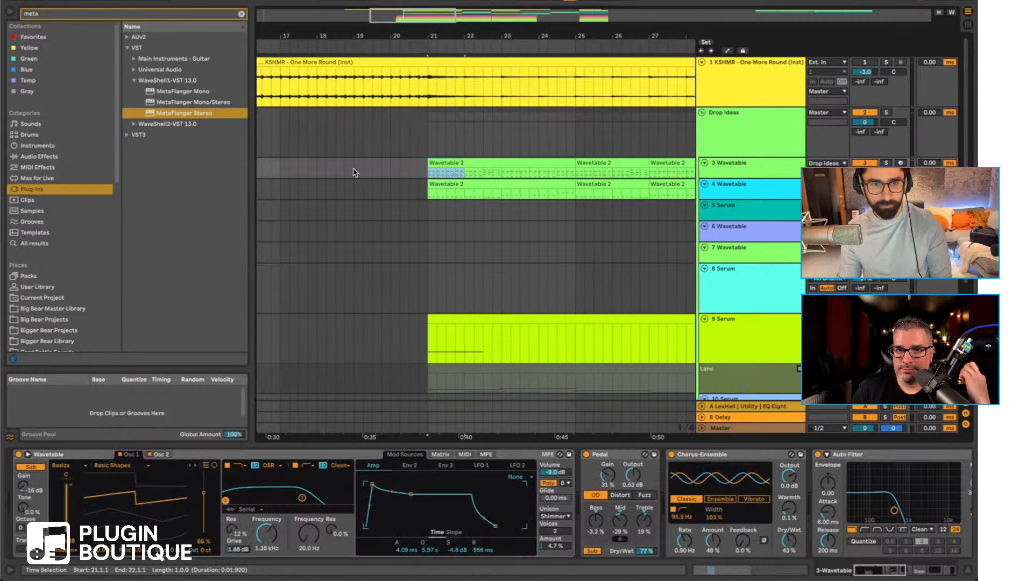
pyautogui.click(354, 172)
pyautogui.hotkey('ctrl', 'v')
pyautogui.hotkey('ctrl', 'v')
# Step: Play the Drop Ideas from bar 19 and set the 3 Wavetable track volume to -22.3 dB
pyautogui.click(351, 168)
pyautogui.press('space')
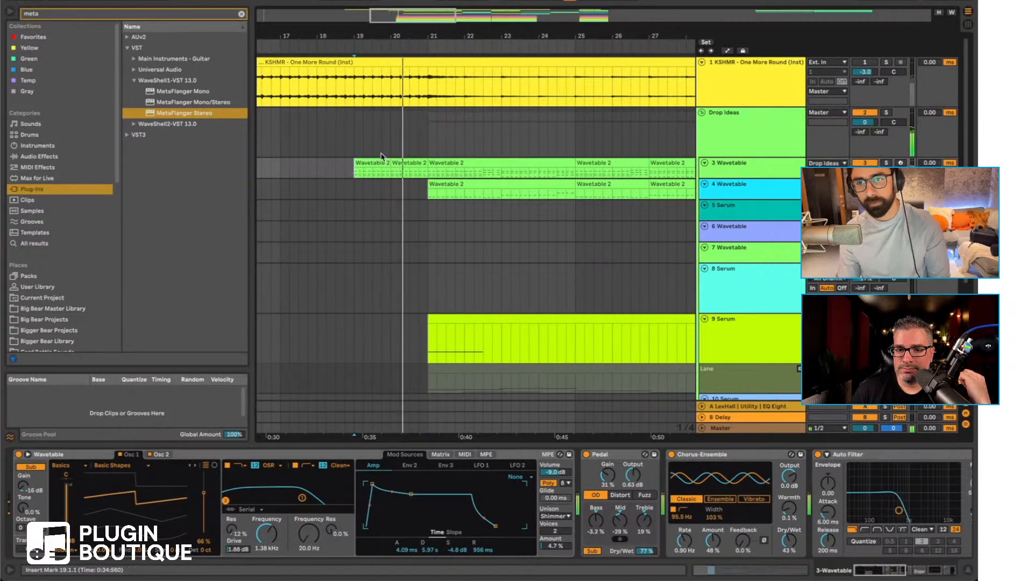
pyautogui.scroll(-2, 442, 120)
pyautogui.moveTo(865, 154); pyautogui.dragTo(865, 157)
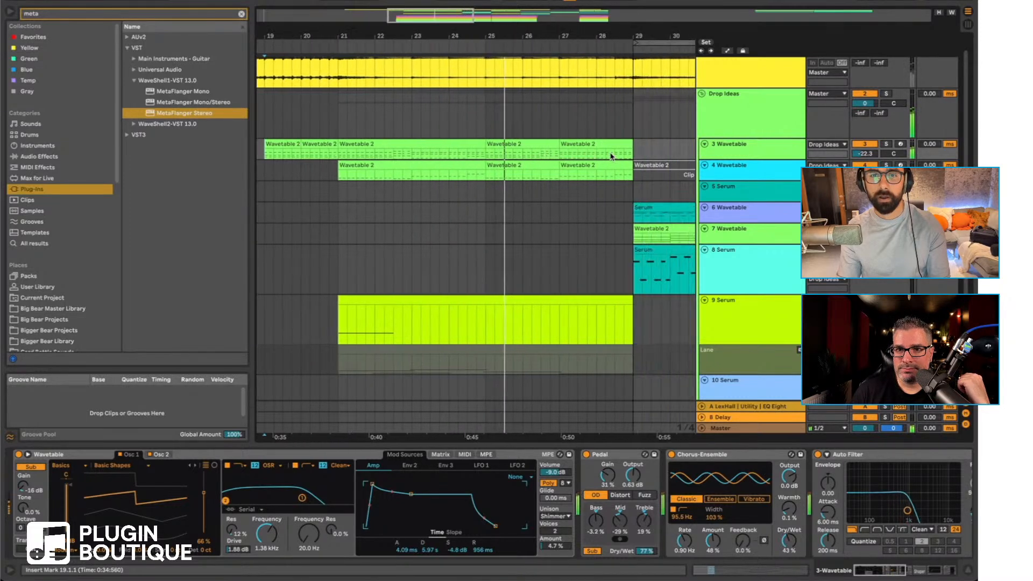
# Step: Follow playback of the Drop Ideas up to bar 33 and examine the Wavetable and Serum layers in each section
pyautogui.moveTo(470, 34); pyautogui.dragTo(441, 36)
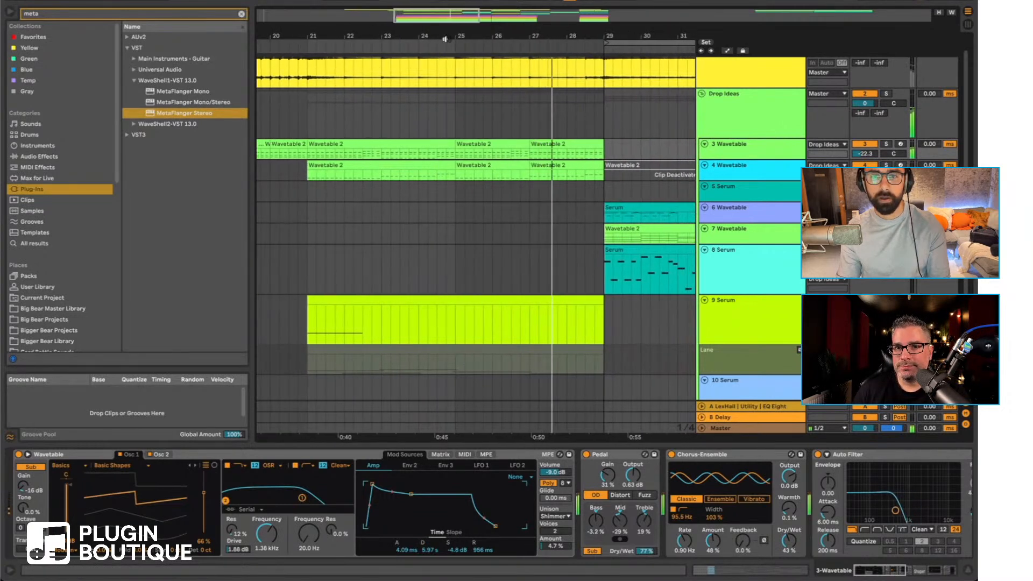
pyautogui.hscroll(2, 512, 45)
pyautogui.hscroll(2, 530, 111)
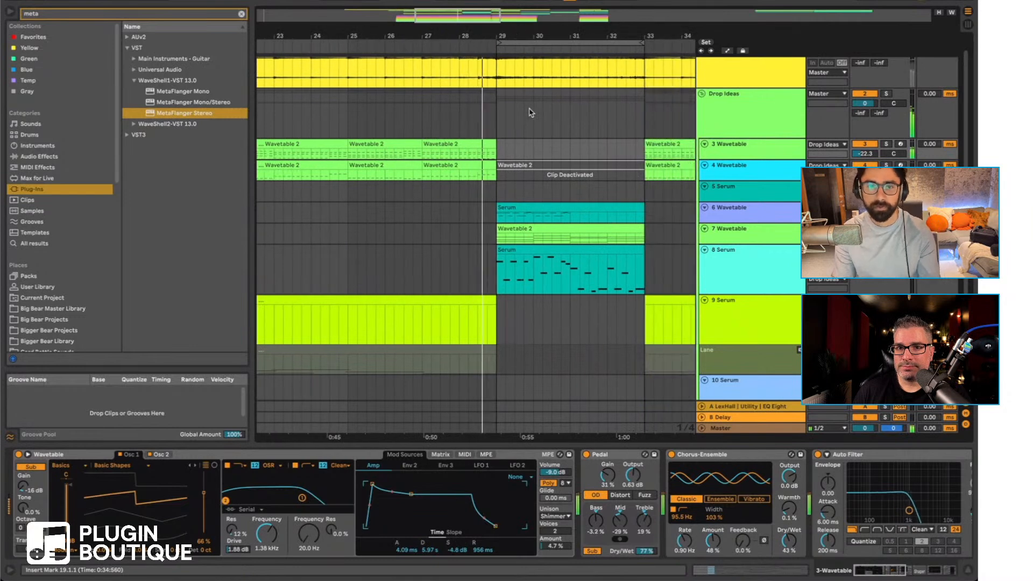
pyautogui.moveTo(506, 33); pyautogui.dragTo(501, 33)
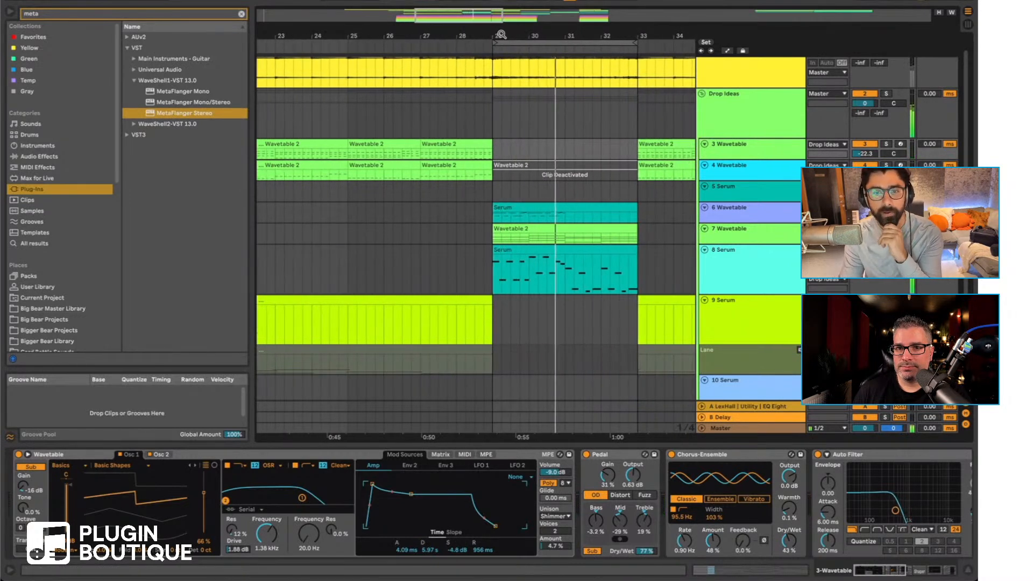
pyautogui.moveTo(505, 35); pyautogui.dragTo(456, 46)
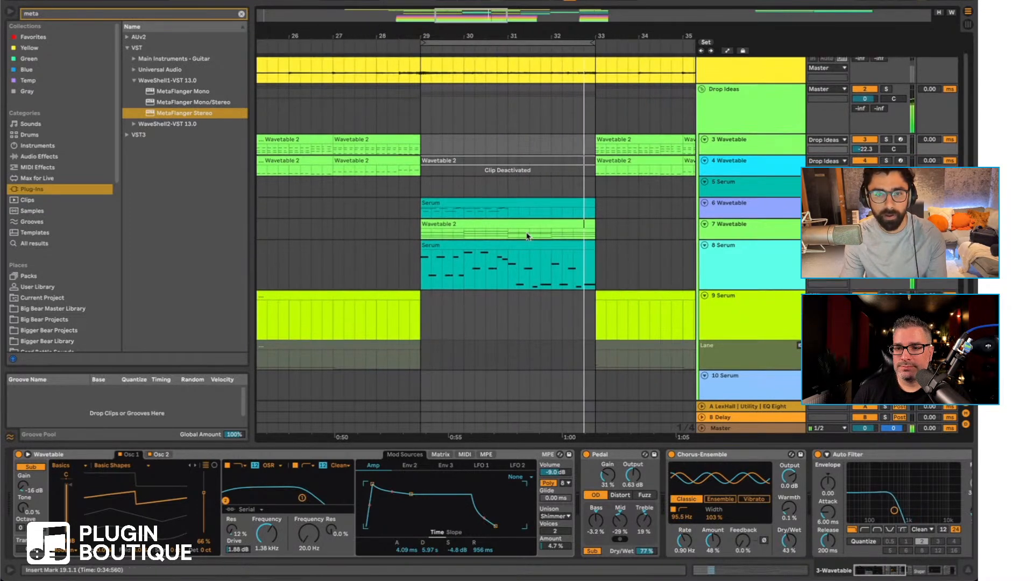
pyautogui.scroll(-1, 523, 231)
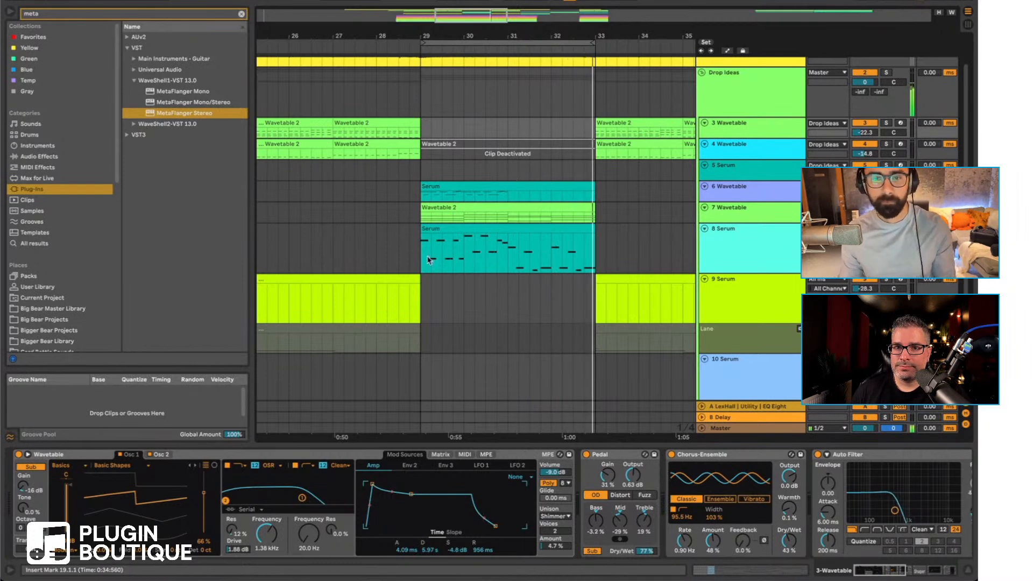
pyautogui.hscroll(-5, 434, 278)
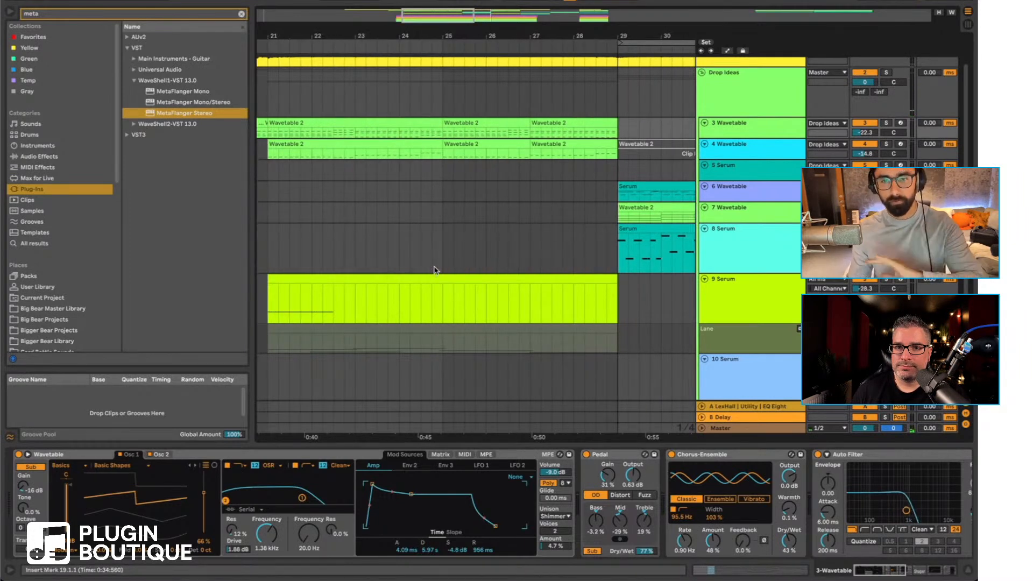
pyautogui.hscroll(3, 396, 258)
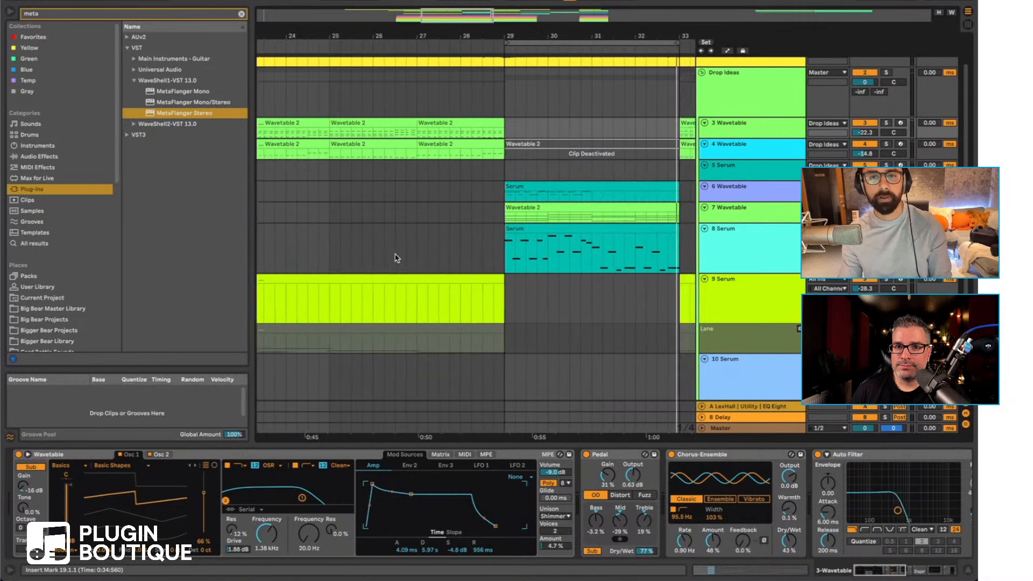
pyautogui.hscroll(6, 405, 257)
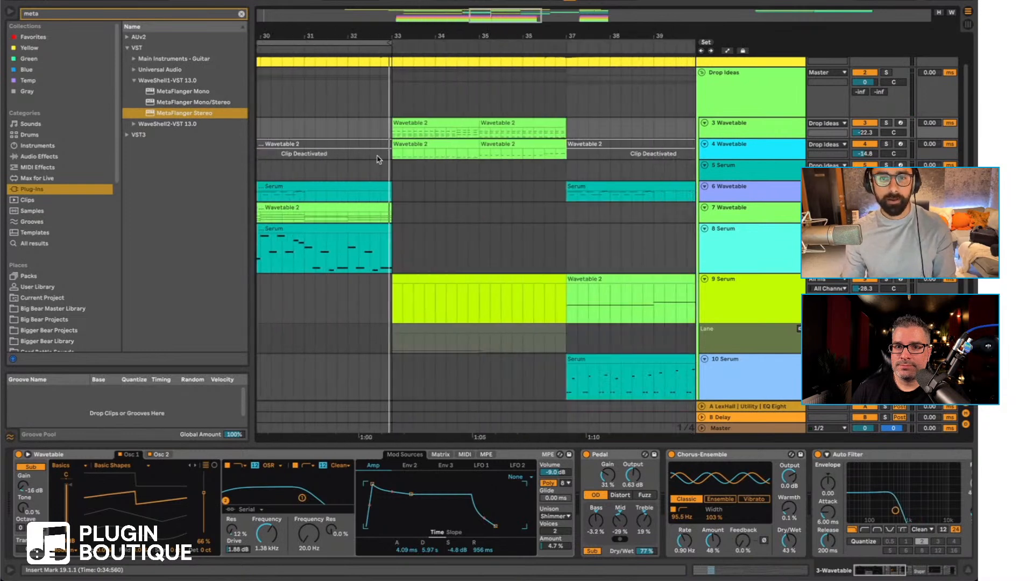
# Step: Play the Drop Ideas from bar 33 and loop bars 37 to 41 to listen to the Serum and Wavetable 2 parts
pyautogui.click(396, 175)
pyautogui.press('space')
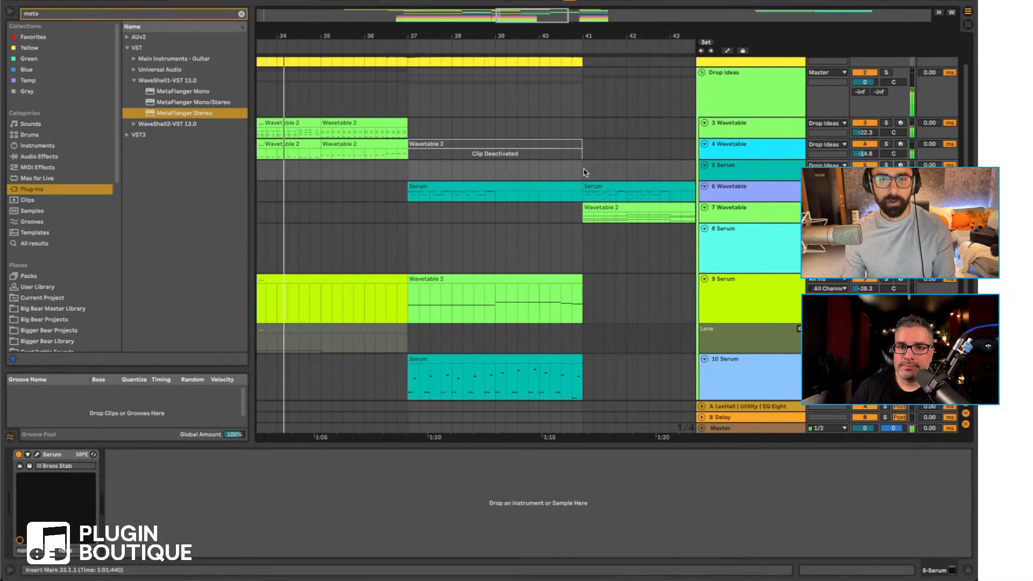
pyautogui.keyDown('shift'); pyautogui.click(583, 172); pyautogui.keyUp('shift')
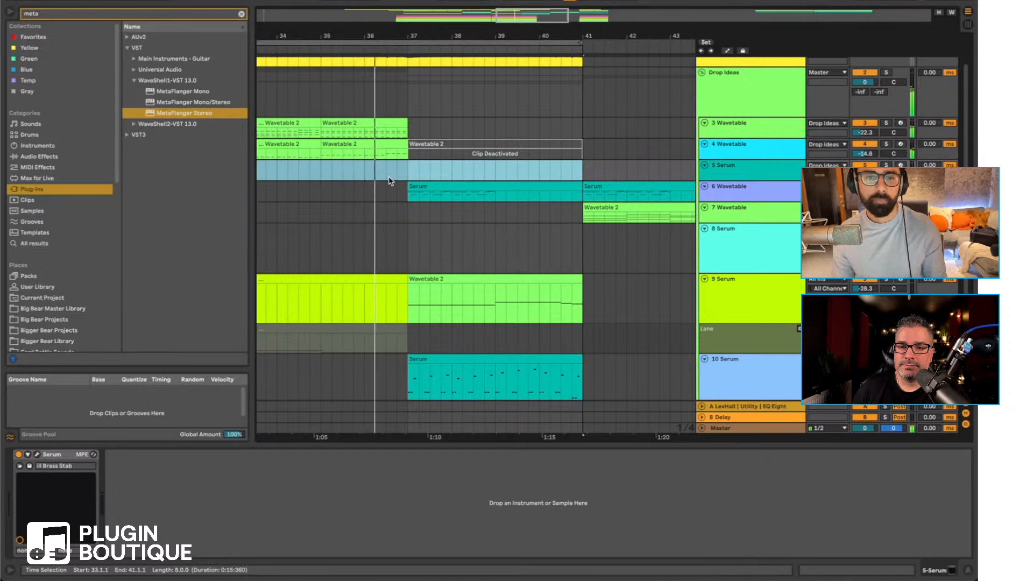
pyautogui.moveTo(409, 171); pyautogui.dragTo(583, 171)
pyautogui.hotkey('ctrl', 'l')
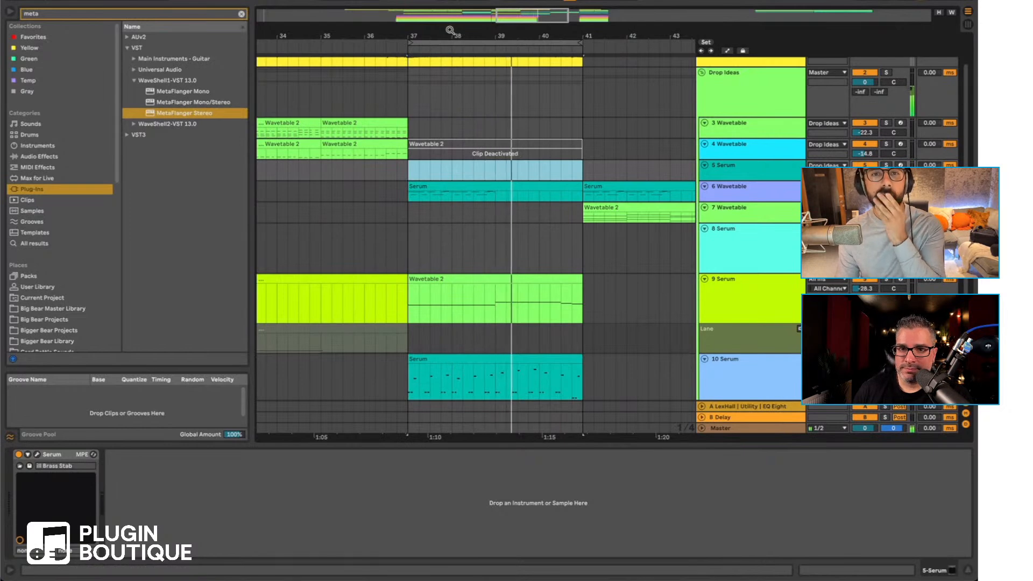
pyautogui.scroll(-2, 554, 203)
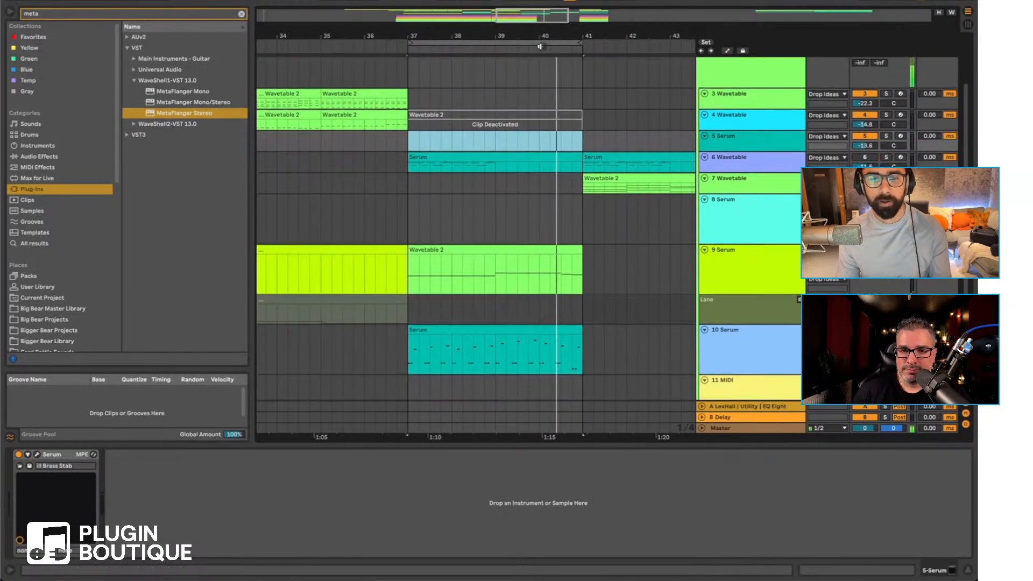
pyautogui.moveTo(528, 37)
pyautogui.mouseDown()
pyautogui.moveTo(528, 70)
pyautogui.moveTo(527, 54)
pyautogui.mouseUp()
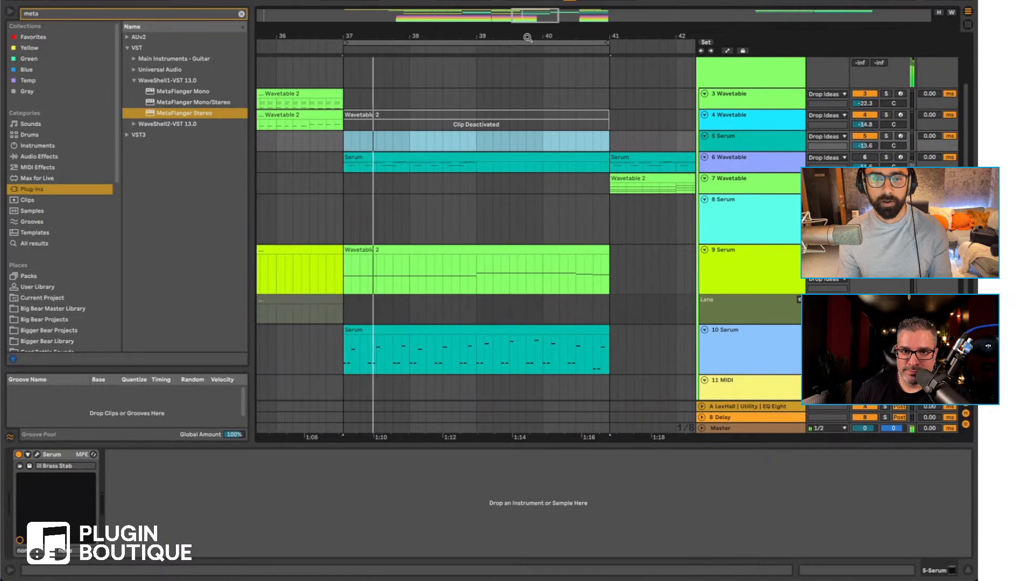
pyautogui.hscroll(-1, 546, 275)
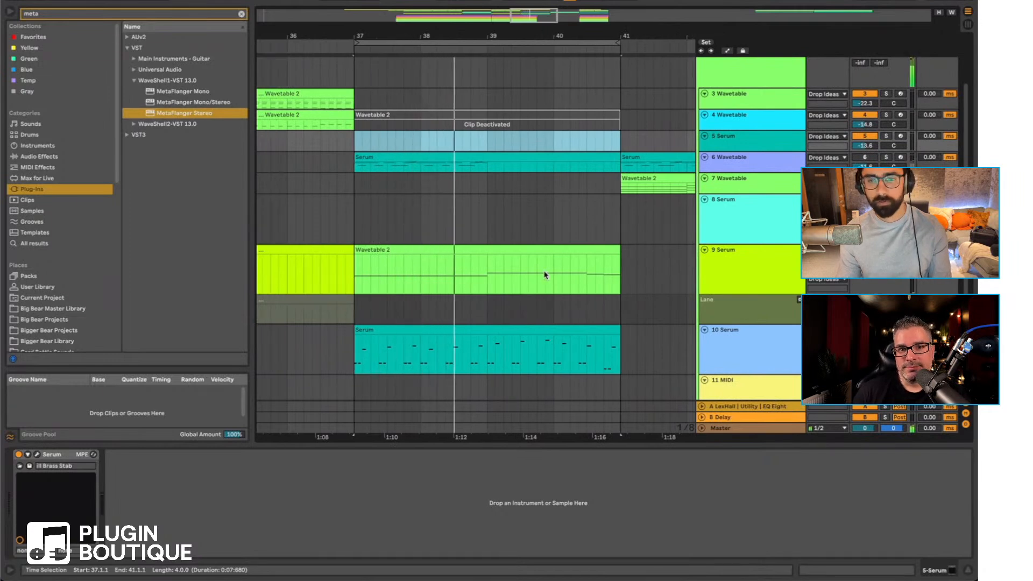
# Step: Set the loop to bars 21 to 29 and select that range across all tracks
pyautogui.hscroll(-10, 424, 302)
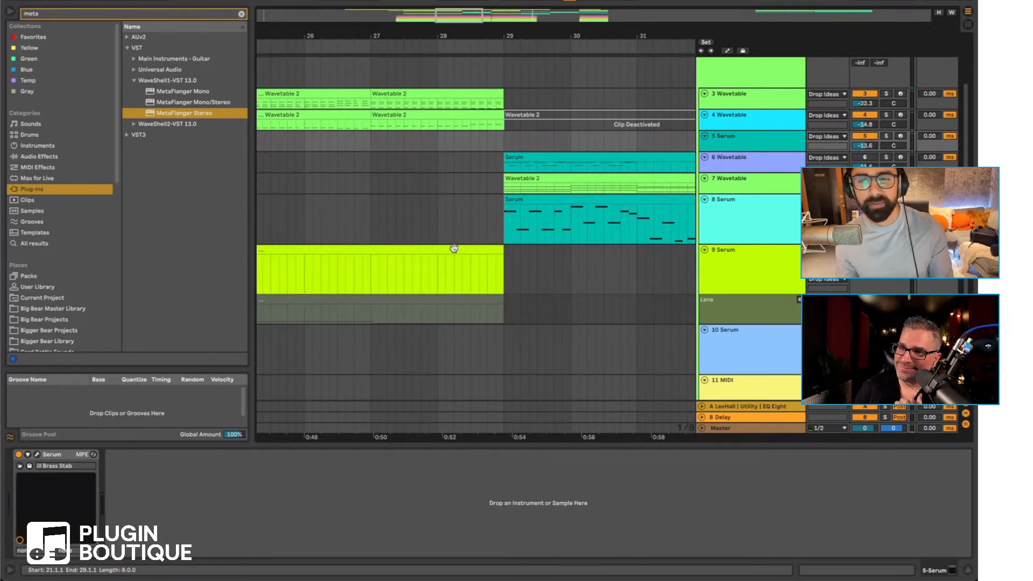
pyautogui.hscroll(5, 472, 233)
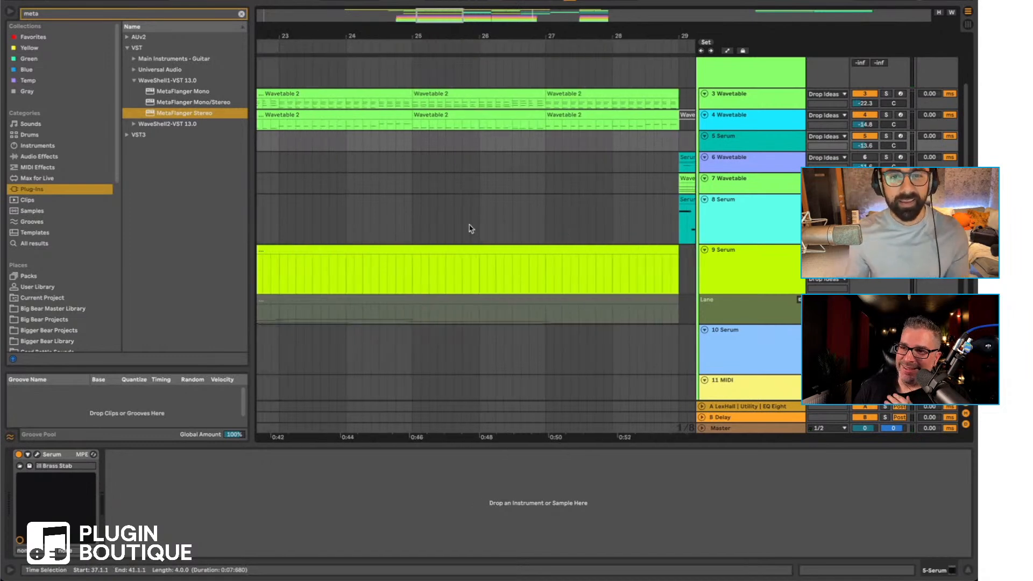
pyautogui.moveTo(422, 33); pyautogui.dragTo(503, 20)
pyautogui.moveTo(336, 143); pyautogui.dragTo(440, 142)
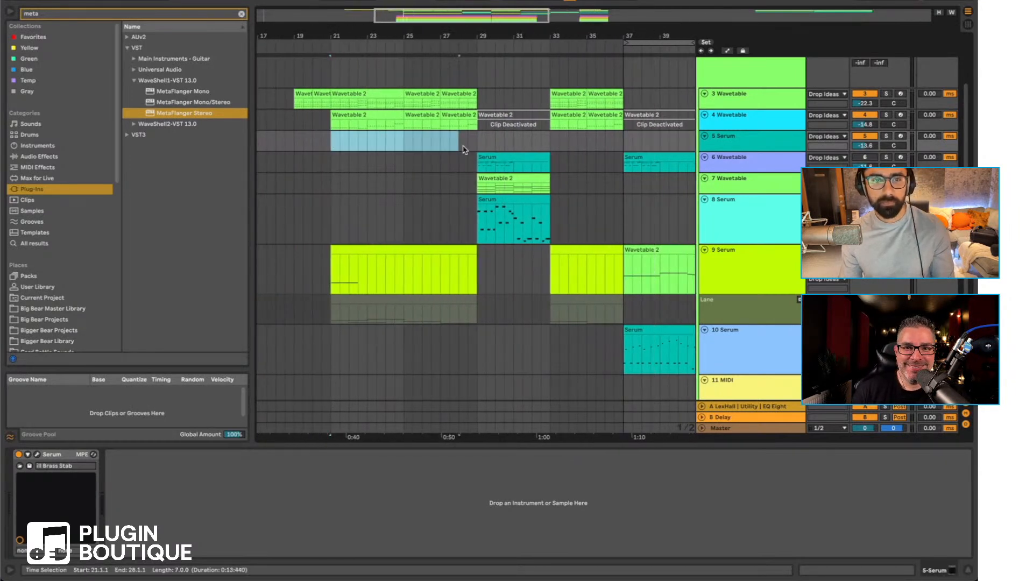
pyautogui.hotkey('ctrl', 'l')
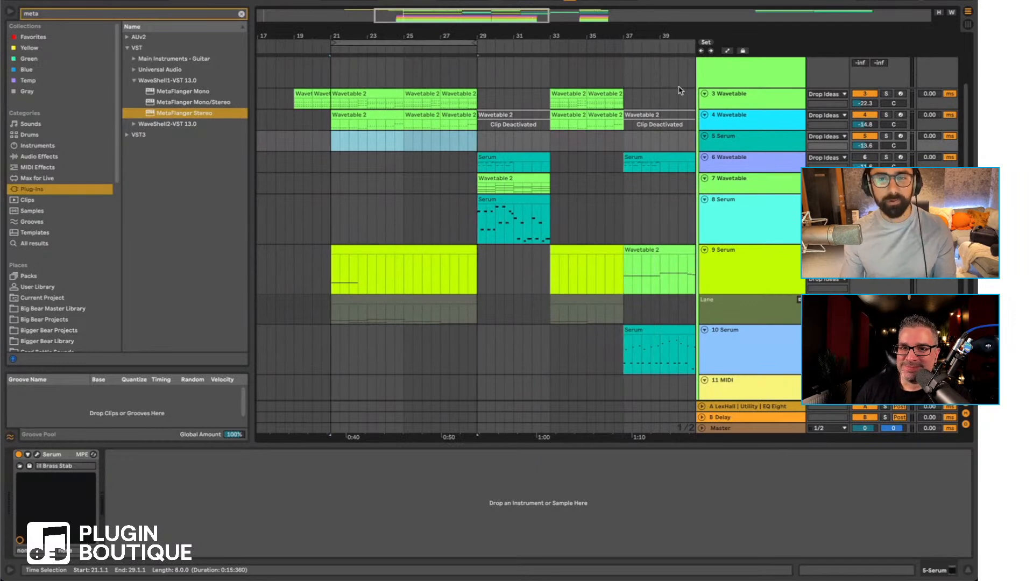
pyautogui.click(448, 43)
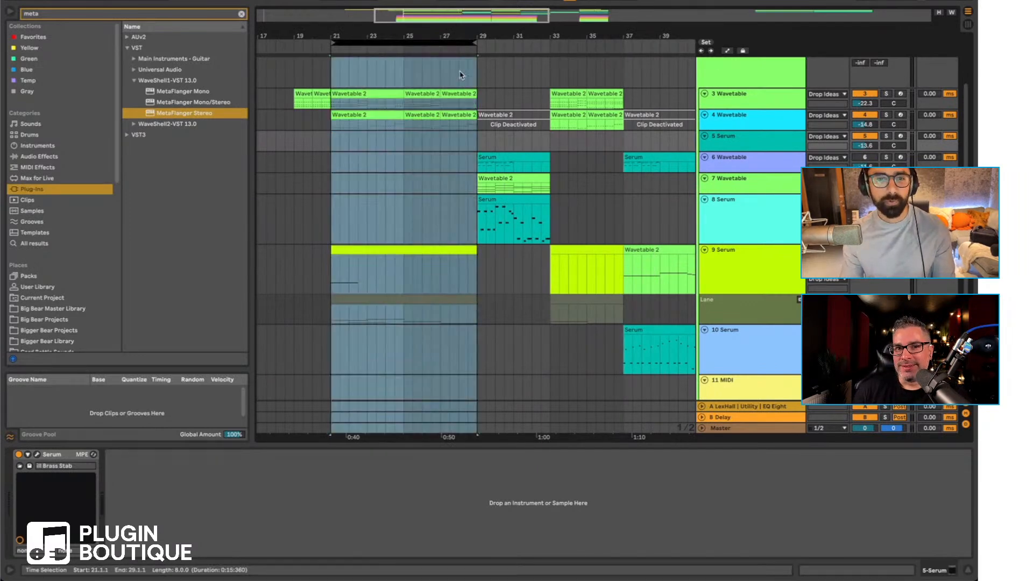
# Step: Set the loop to bars 29 to 37 and move that range of all tracks to bar 89 with cut and paste
pyautogui.moveTo(476, 145); pyautogui.dragTo(525, 146)
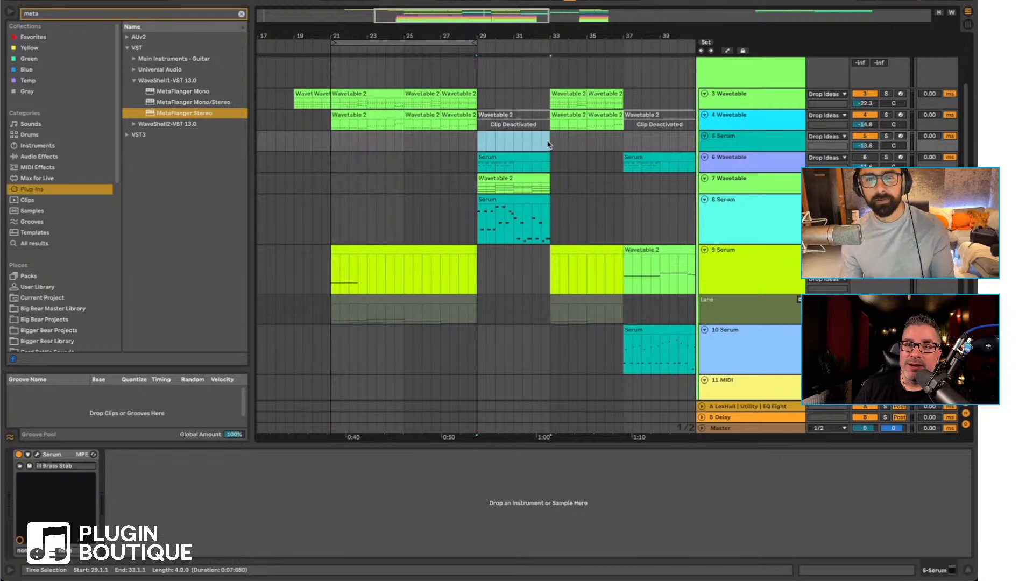
pyautogui.hscroll(3, 546, 225)
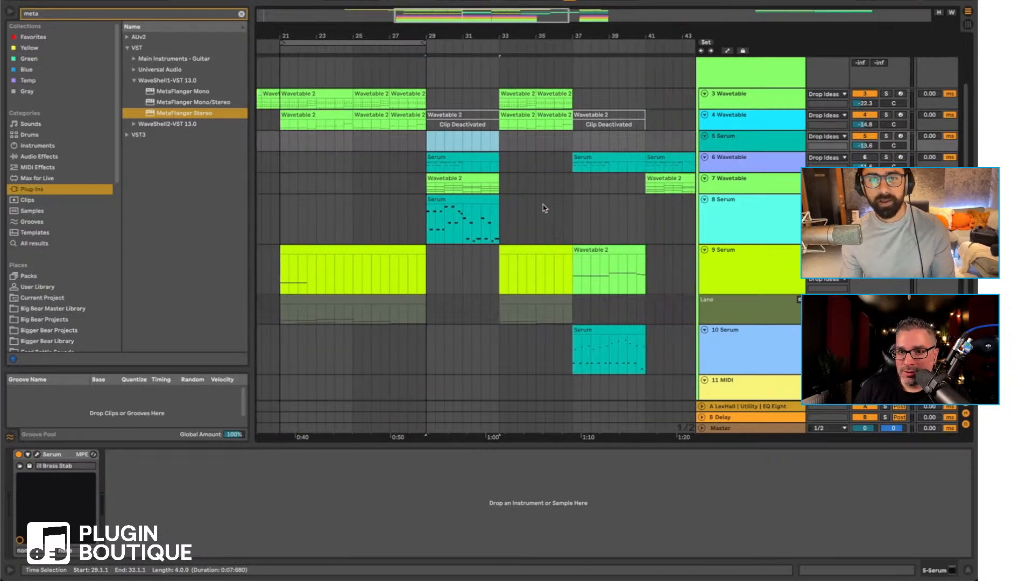
pyautogui.click(463, 155)
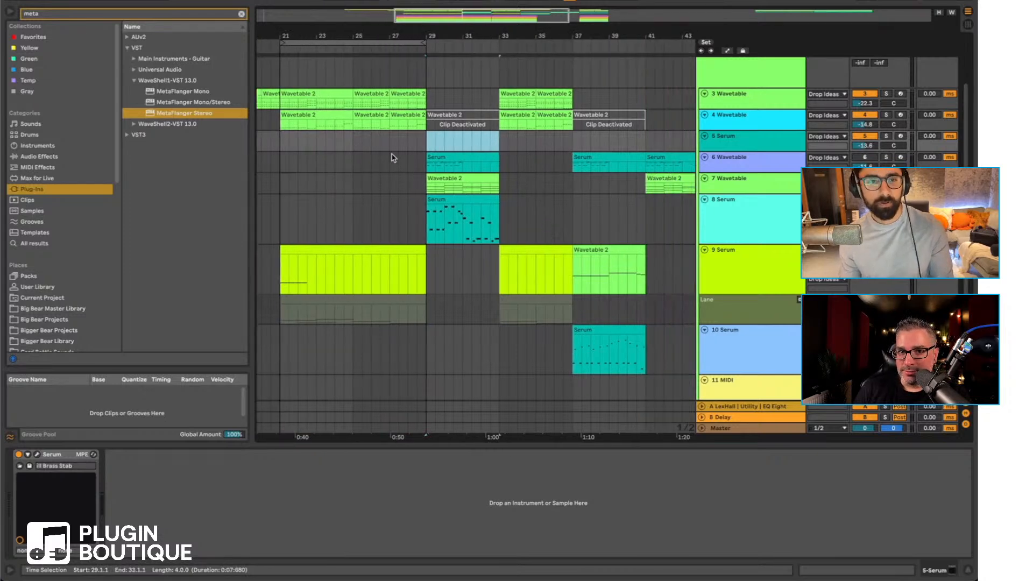
pyautogui.moveTo(425, 144); pyautogui.dragTo(599, 146)
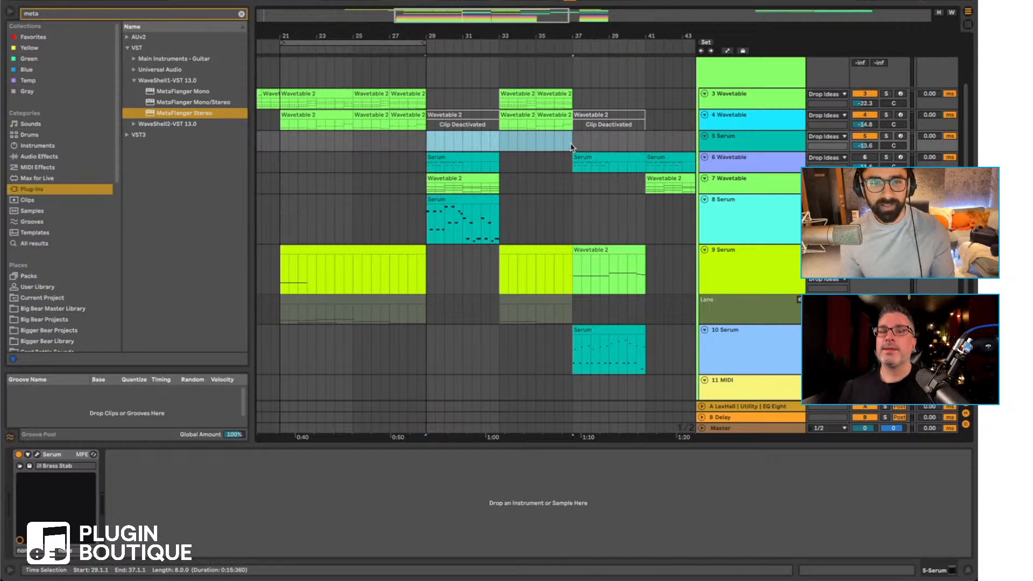
pyautogui.hotkey('ctrl', 'l')
pyautogui.click(511, 42)
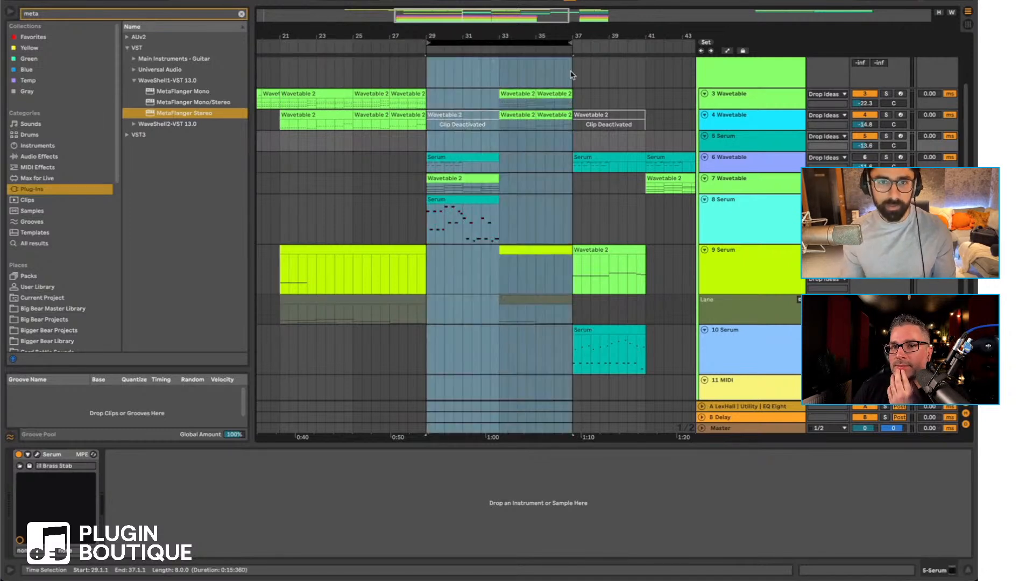
pyautogui.press('super+x')
pyautogui.hscroll(10, 594, 100)
pyautogui.hscroll(8, 594, 100)
pyautogui.scroll(-2, 587, 97)
pyautogui.scroll(5, 630, 62)
pyautogui.click(622, 73)
pyautogui.press('super+v')
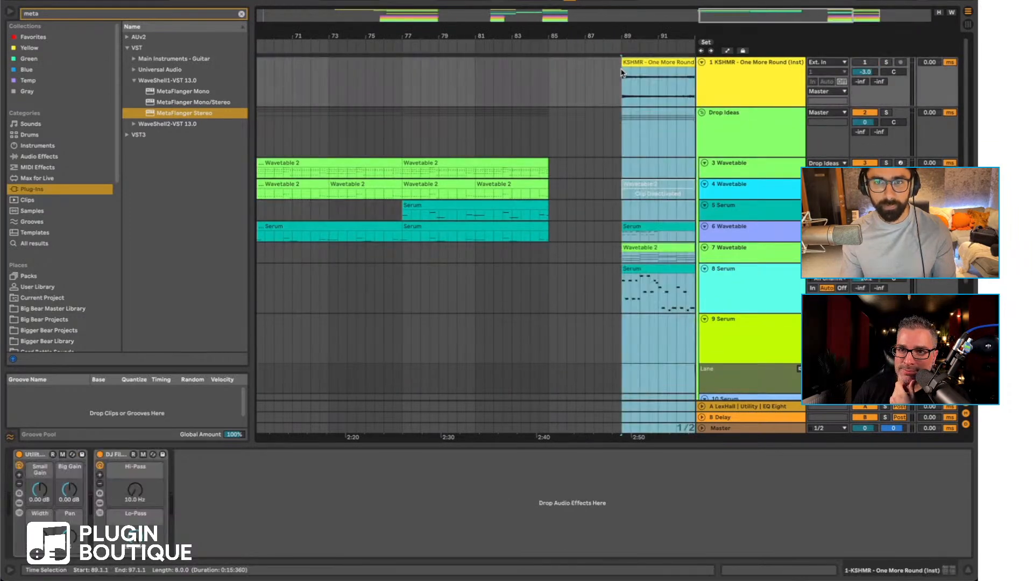
# Step: Delete the time between bars 49 and 89 across the arrangement
pyautogui.click(620, 153)
pyautogui.hscroll(-13, 458, 179)
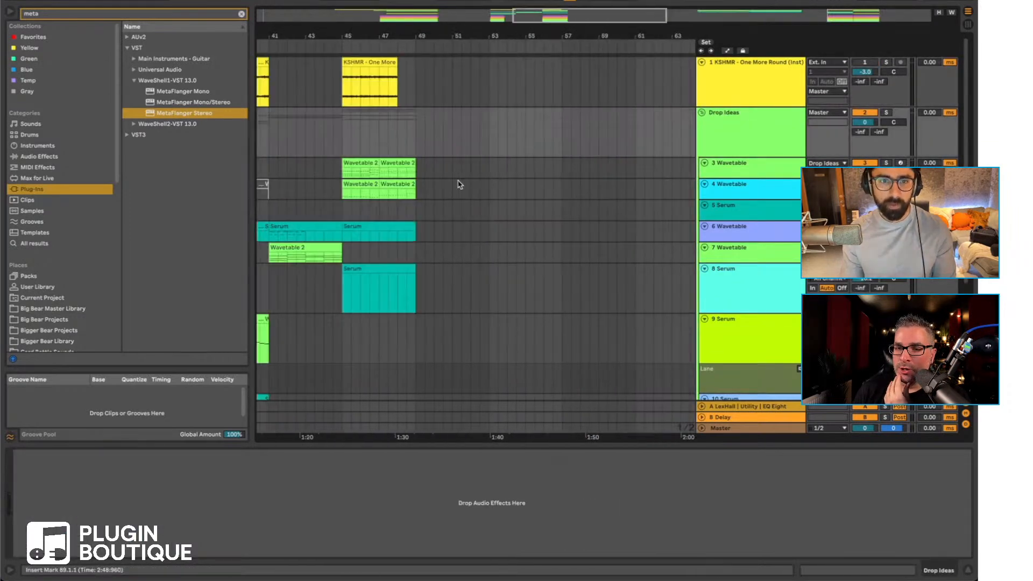
pyautogui.keyDown('shift'); pyautogui.click(474, 145); pyautogui.keyUp('shift')
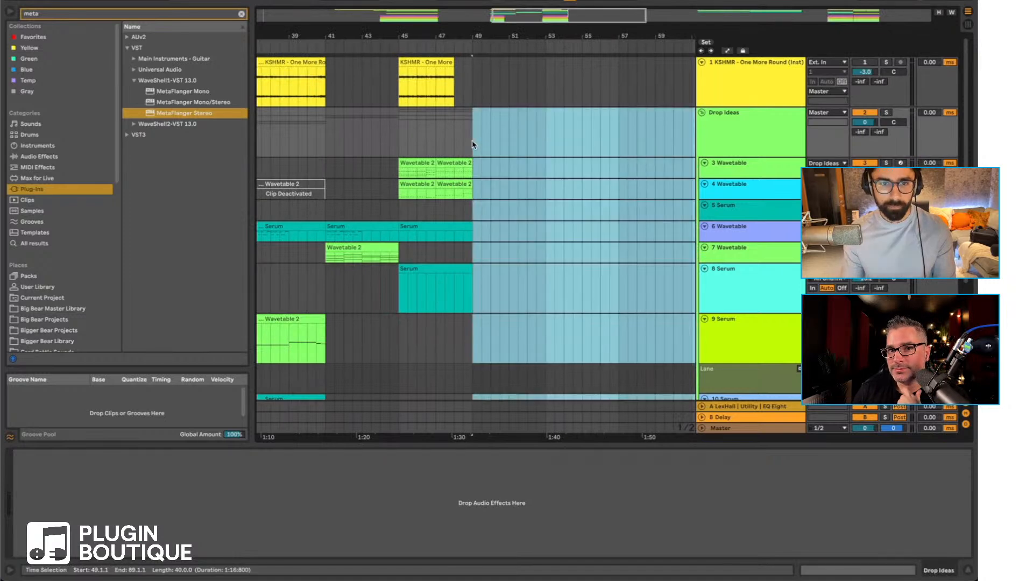
pyautogui.press('super+shift+BackSpace')
pyautogui.hscroll(2, 612, 161)
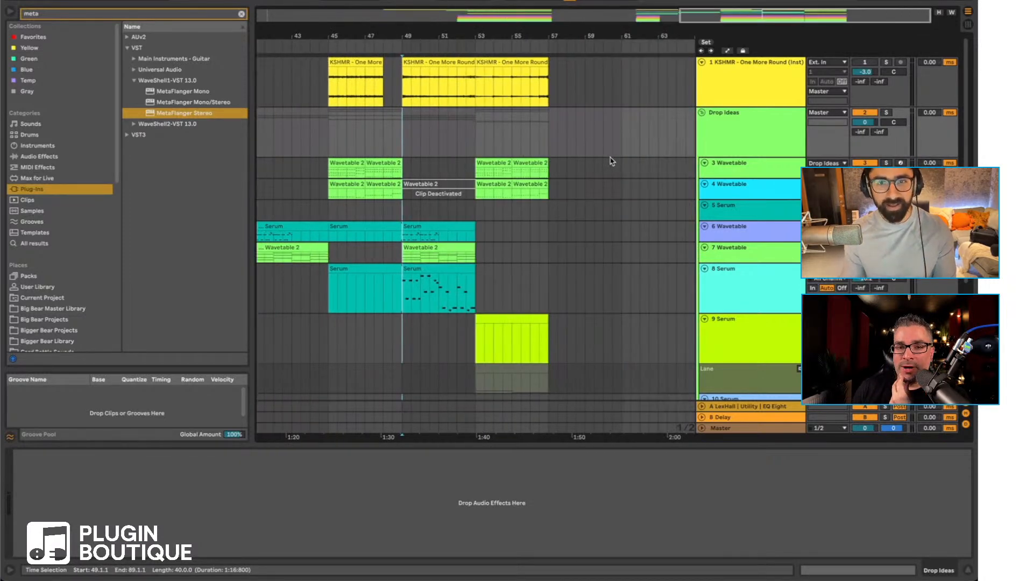
# Step: Insert 12-bar blocks of silence at bar 49 to push the moved section away from the other drop ideas
pyautogui.keyDown('shift'); pyautogui.click(623, 130); pyautogui.keyUp('shift')
pyautogui.press('Delete')
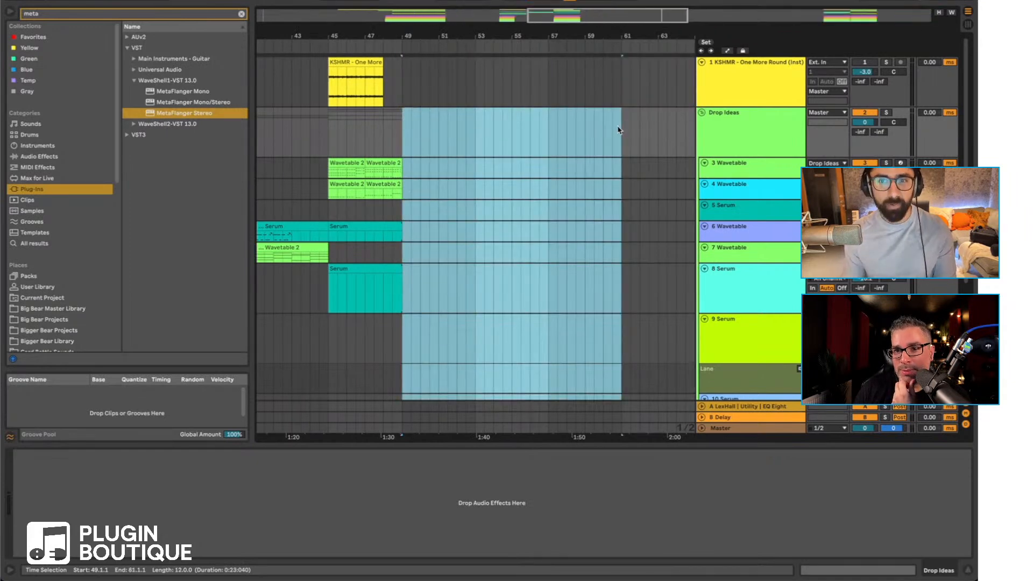
pyautogui.hscroll(15, 617, 129)
pyautogui.hscroll(-20, 532, 207)
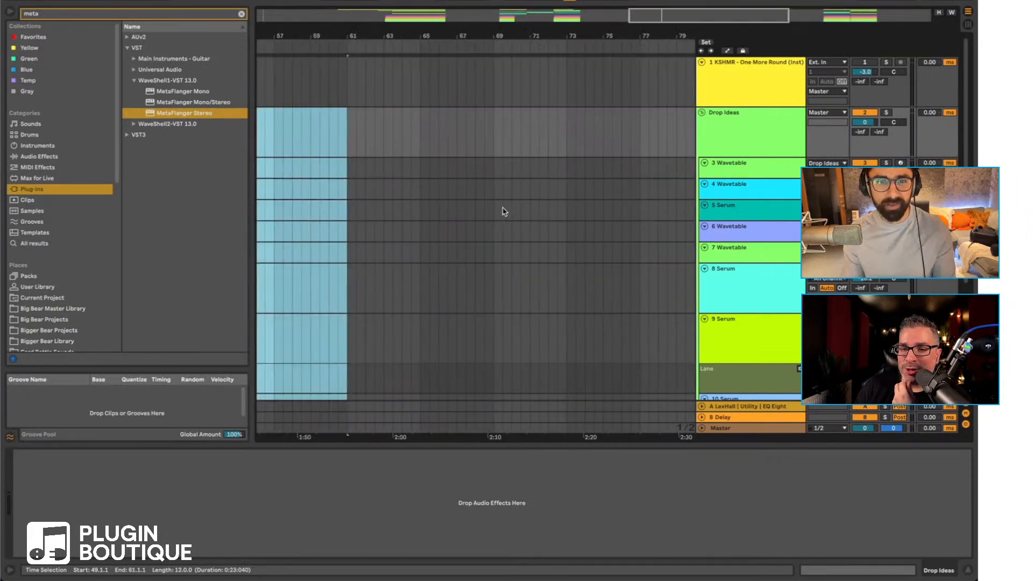
# Step: Try to duplicate the time of bars 21 to 29 from a selection on track 4 Wavetable, and undo it
pyautogui.click(378, 142)
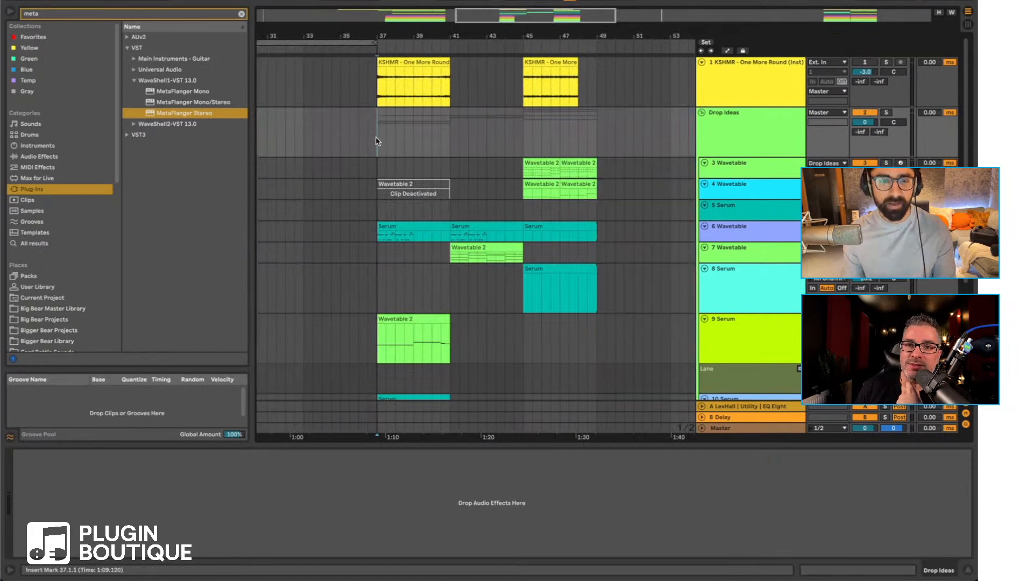
pyautogui.hscroll(-7, 383, 151)
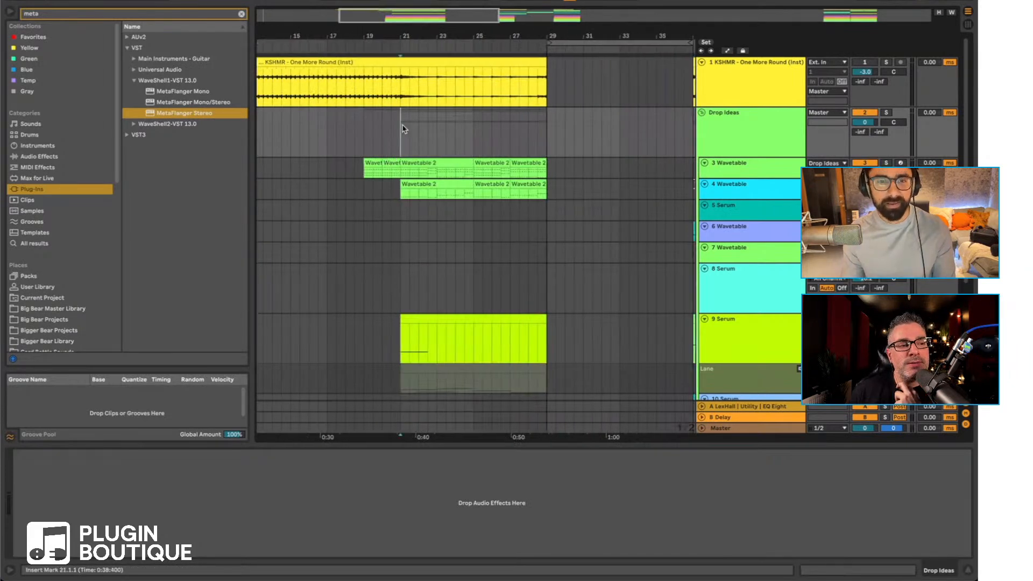
pyautogui.hscroll(5, 486, 210)
pyautogui.hscroll(-3, 337, 175)
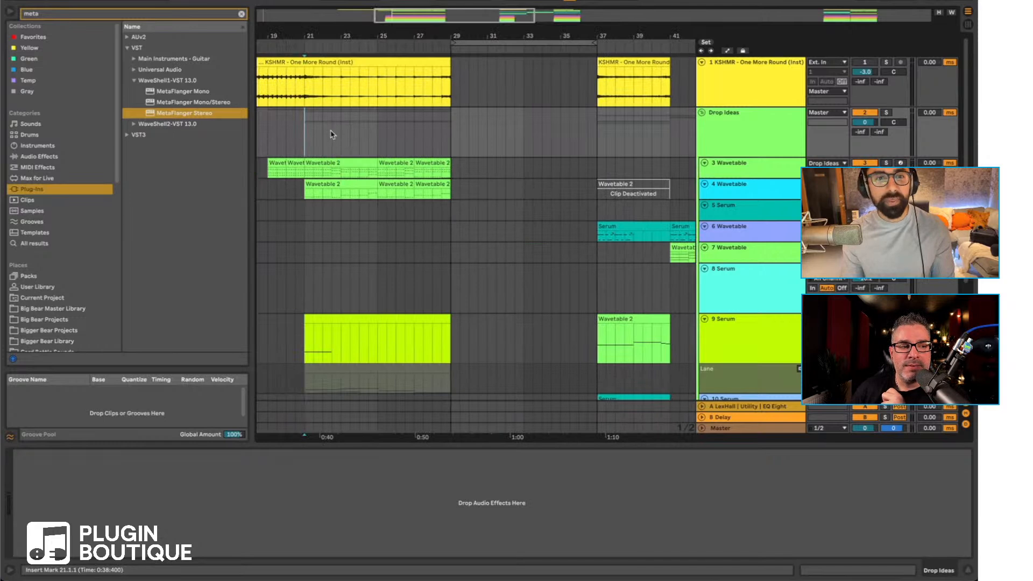
pyautogui.moveTo(303, 147); pyautogui.dragTo(451, 128)
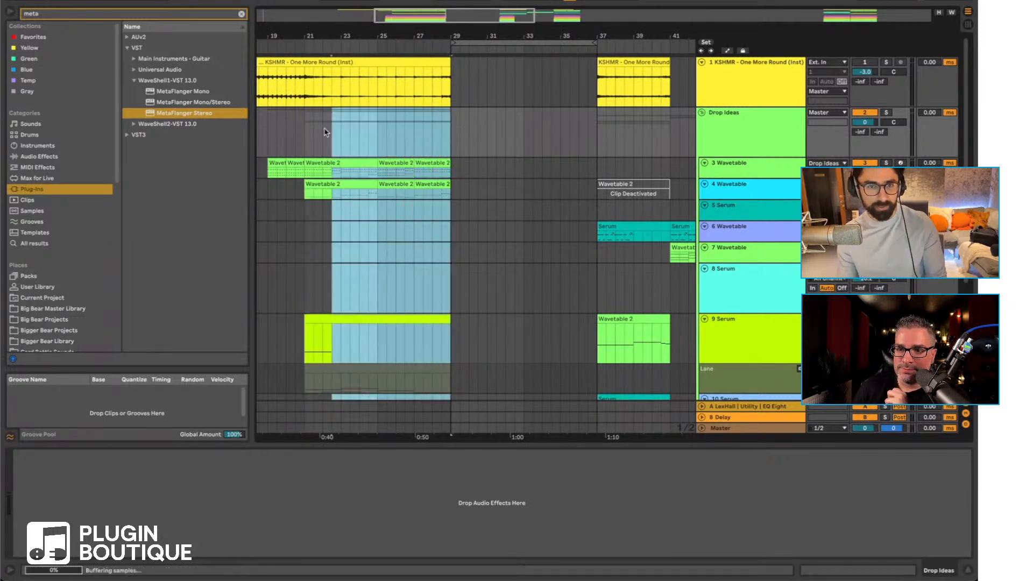
pyautogui.click(310, 186)
pyautogui.moveTo(305, 202); pyautogui.dragTo(442, 197)
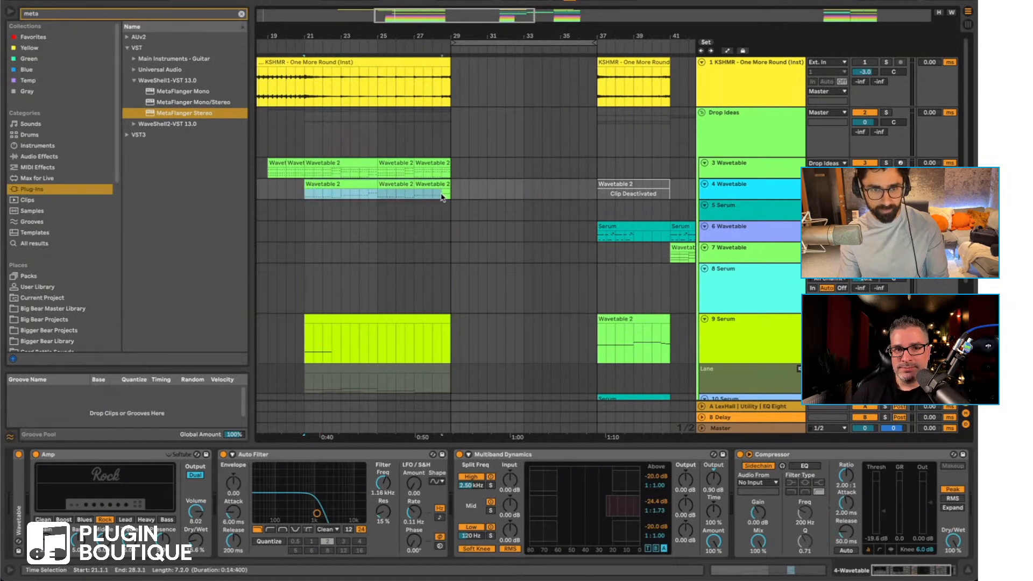
pyautogui.hotkey('ctrl', 'd')
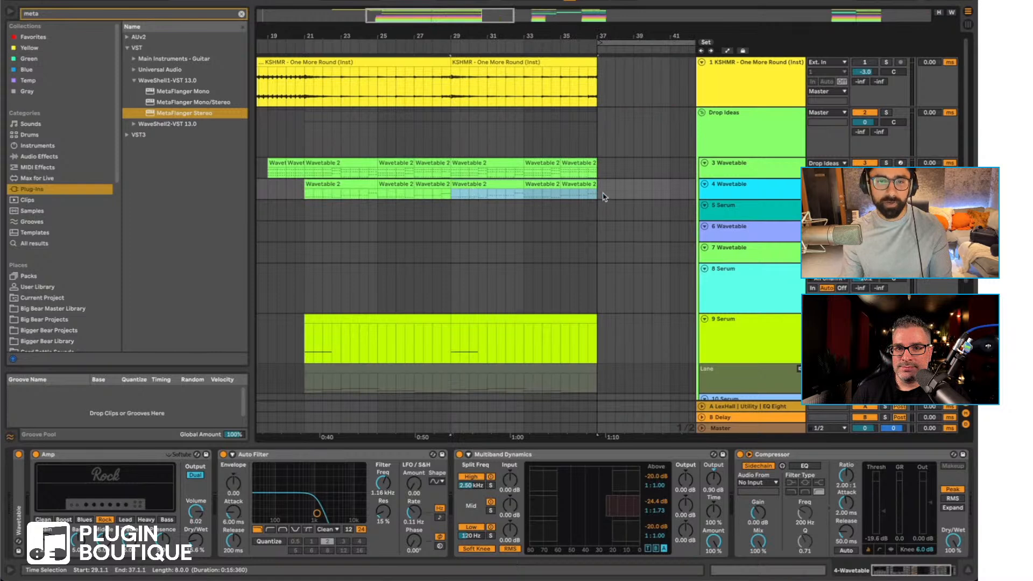
pyautogui.hotkey('ctrl', 'z')
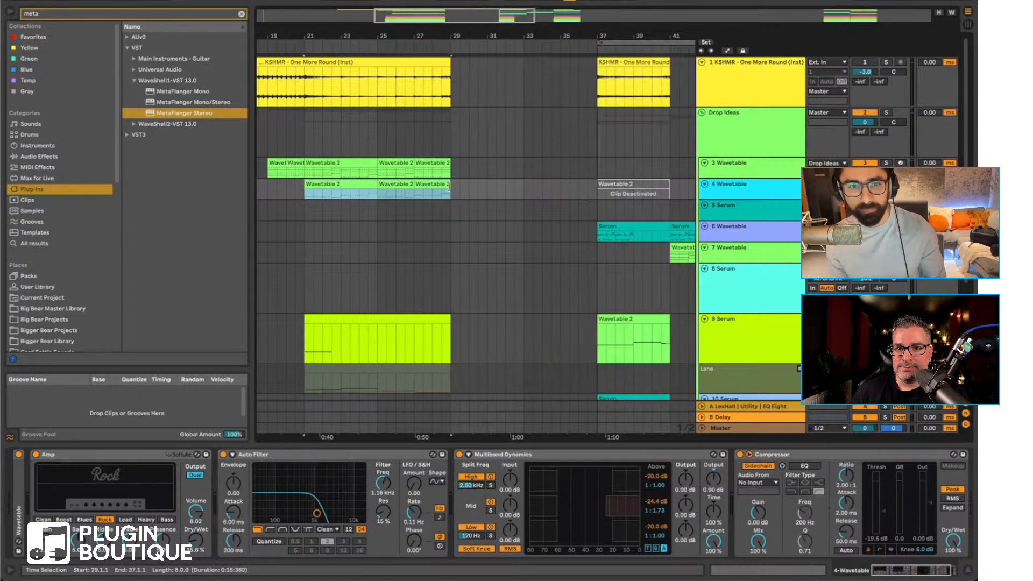
# Step: Retry duplicating the time of bars 21 to 29 and undo each duplication
pyautogui.hotkey('ctrl', 'd')
pyautogui.moveTo(450, 193); pyautogui.dragTo(608, 194)
pyautogui.hscroll(-2, 525, 210)
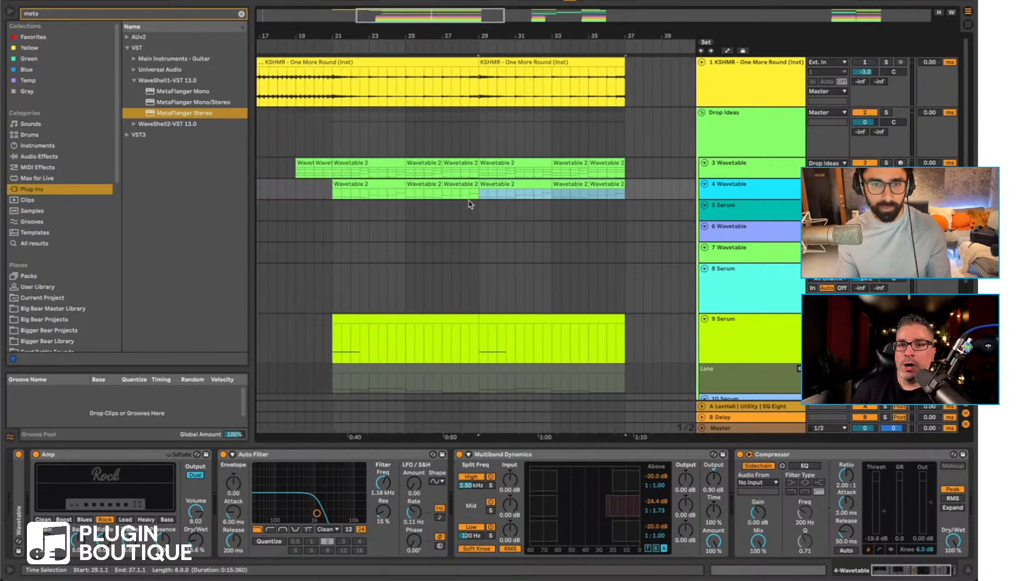
pyautogui.hotkey('ctrl', 'z')
pyautogui.moveTo(335, 191); pyautogui.dragTo(479, 196)
pyautogui.hotkey('ctrl', 'd')
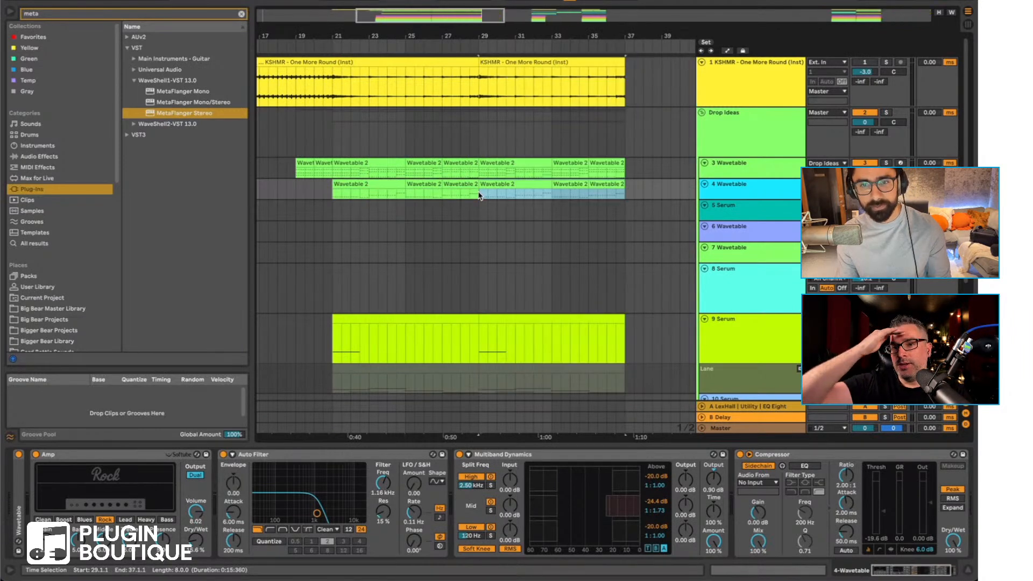
pyautogui.hotkey('ctrl', 'z')
# Step: Play the drop section from bar 37 and delete the empty time between bars 29 and 37
pyautogui.click(480, 196)
pyautogui.hscroll(3, 500, 251)
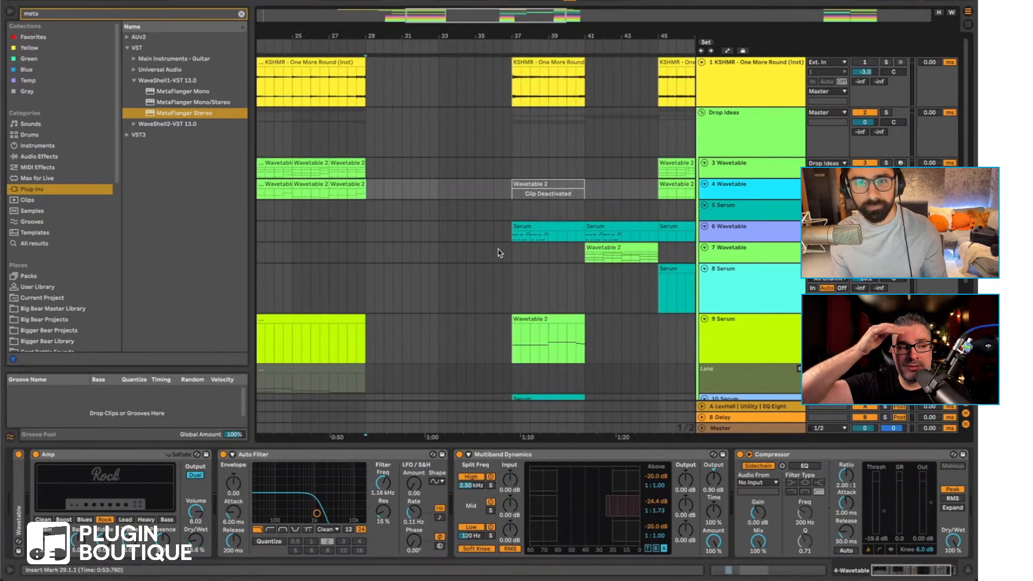
pyautogui.click(510, 173)
pyautogui.press('space')
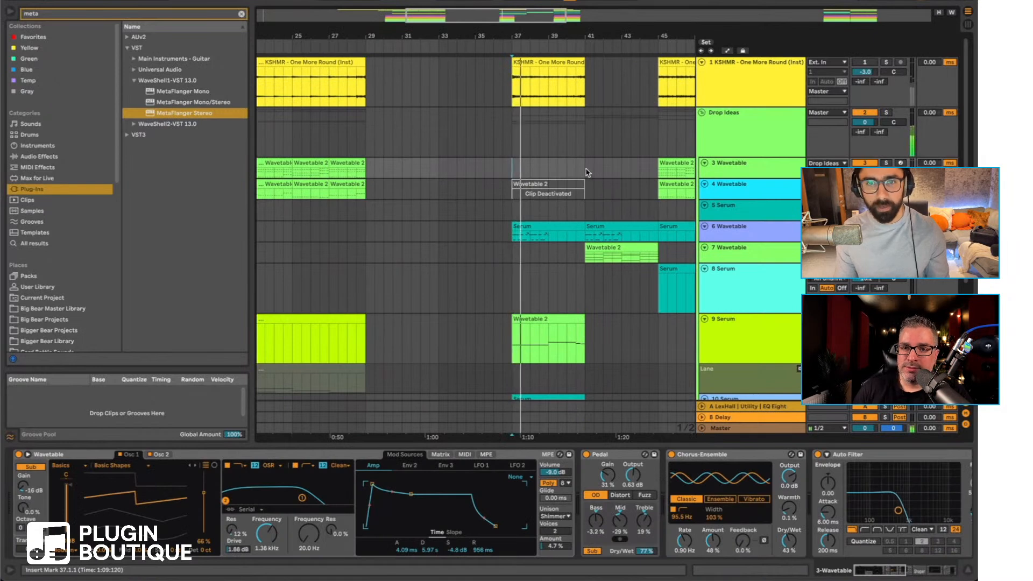
pyautogui.hscroll(-2, 434, 214)
pyautogui.keyDown('shift'); pyautogui.click(398, 173); pyautogui.keyUp('shift')
pyautogui.hotkey('ctrl', 'shift', 'Delete')
pyautogui.hscroll(-5, 425, 175)
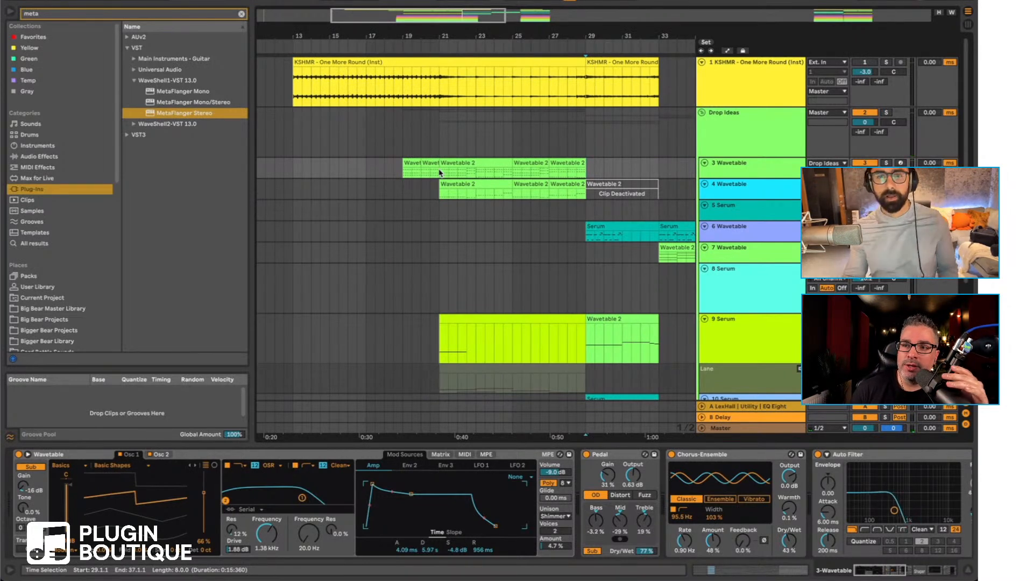
pyautogui.hscroll(4, 440, 308)
# Step: Play the moved drop section from bar 81 and again from bar 77
pyautogui.hscroll(18, 439, 307)
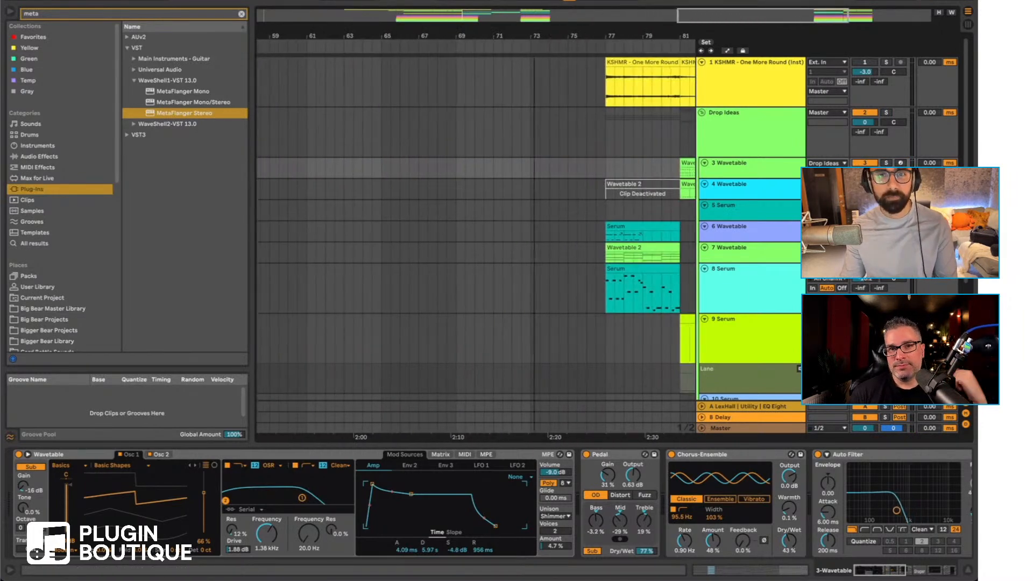
pyautogui.moveTo(533, 31); pyautogui.dragTo(396, 31)
pyautogui.click(535, 151)
pyautogui.press('space')
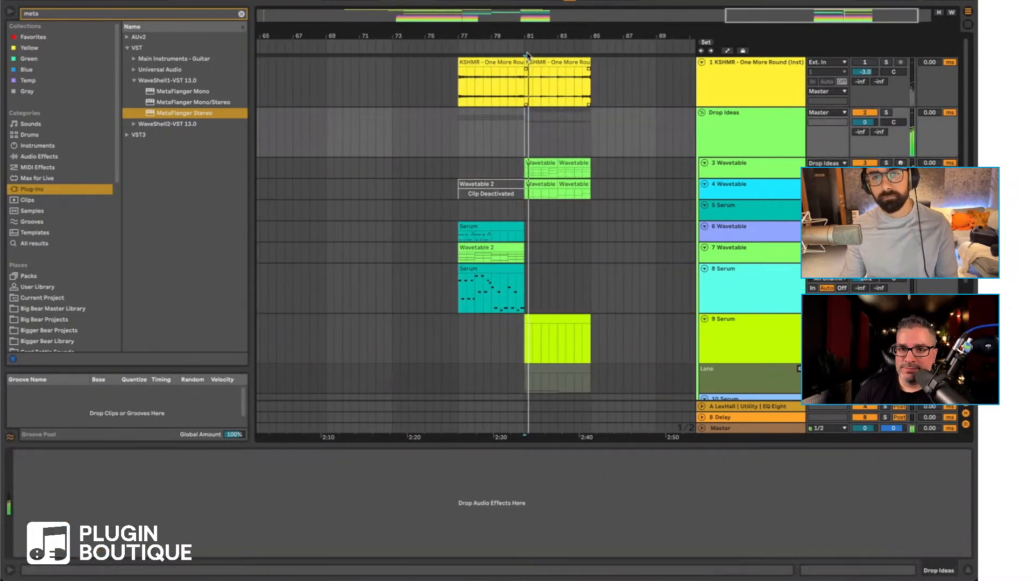
pyautogui.press('space')
pyautogui.moveTo(468, 32); pyautogui.dragTo(430, 64)
pyautogui.scroll(-5, 489, 226)
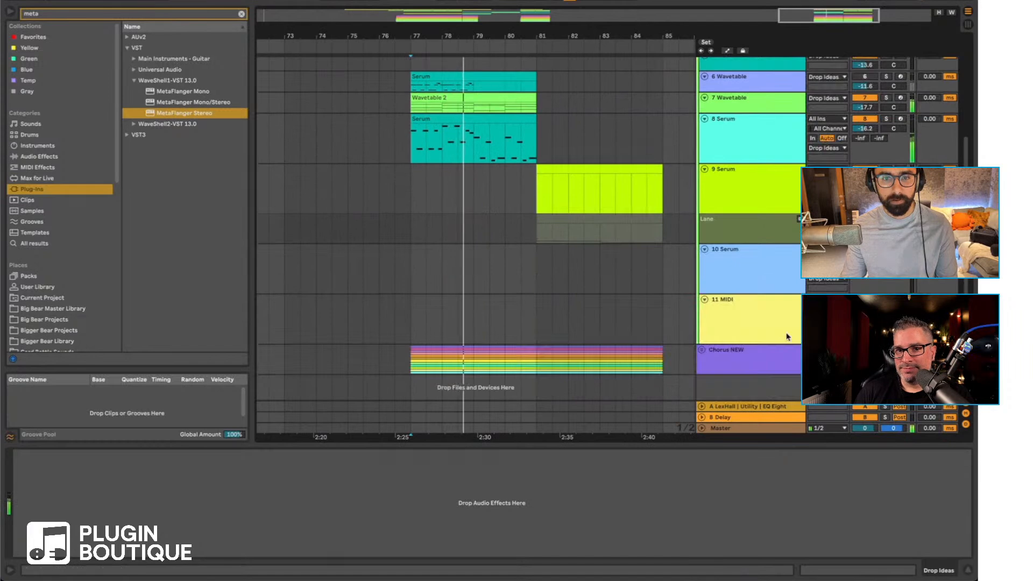
# Step: Loop the 8 Serum clip from bar 77 to 81 and listen to its lead with the Wavetable and Serum layers
pyautogui.click(500, 119)
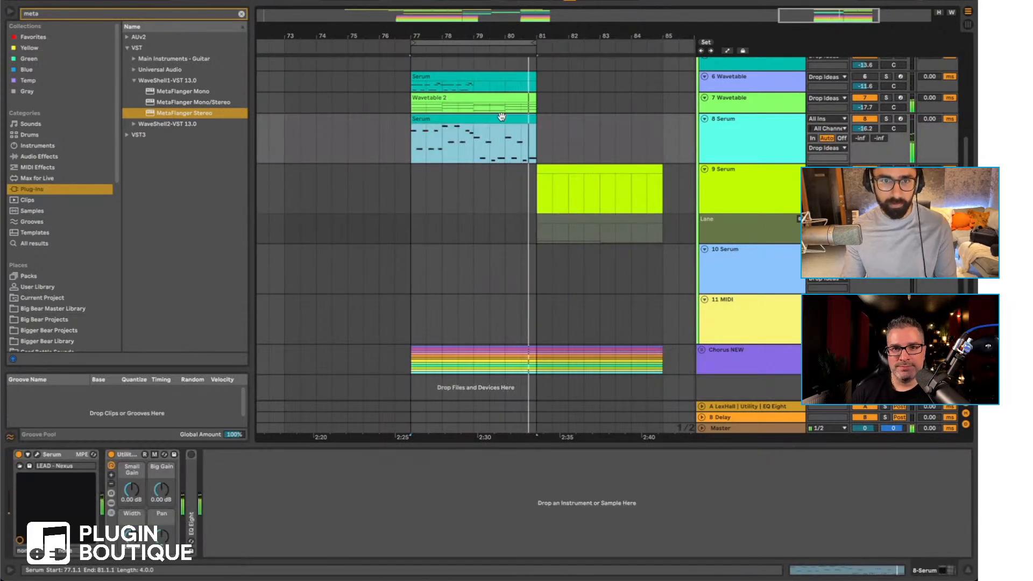
pyautogui.moveTo(419, 37); pyautogui.dragTo(419, 52)
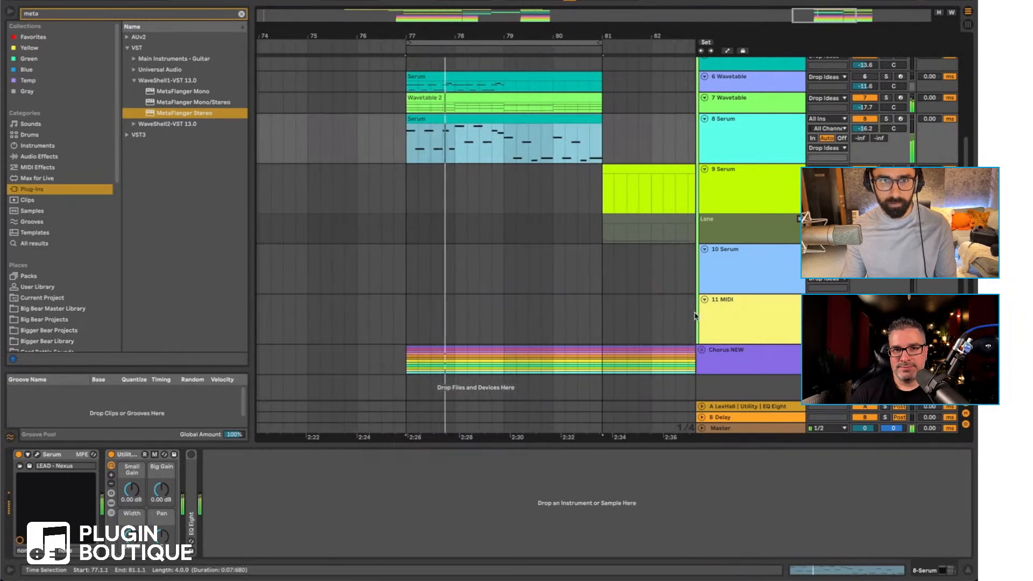
pyautogui.scroll(3, 560, 253)
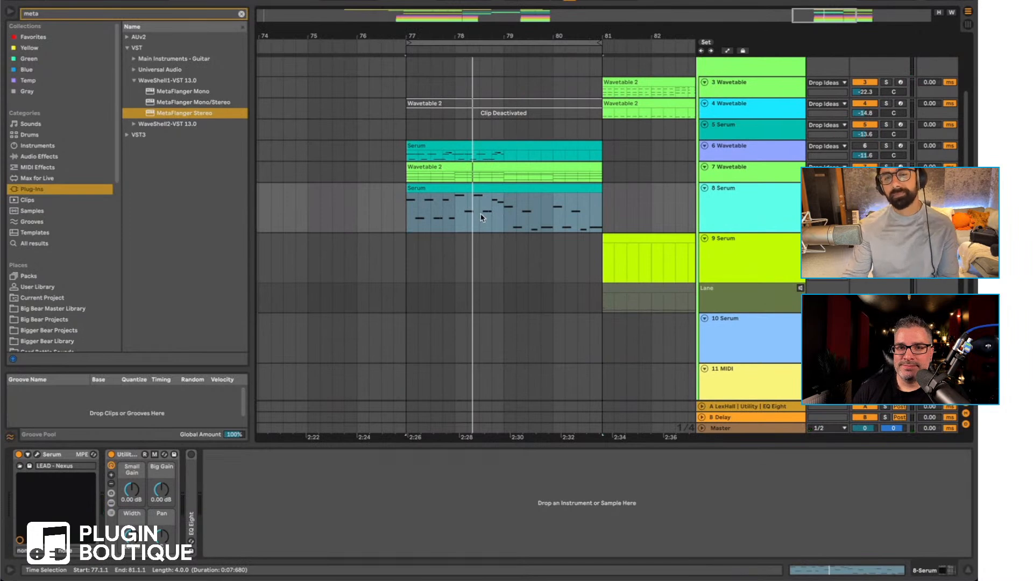
pyautogui.click(504, 217)
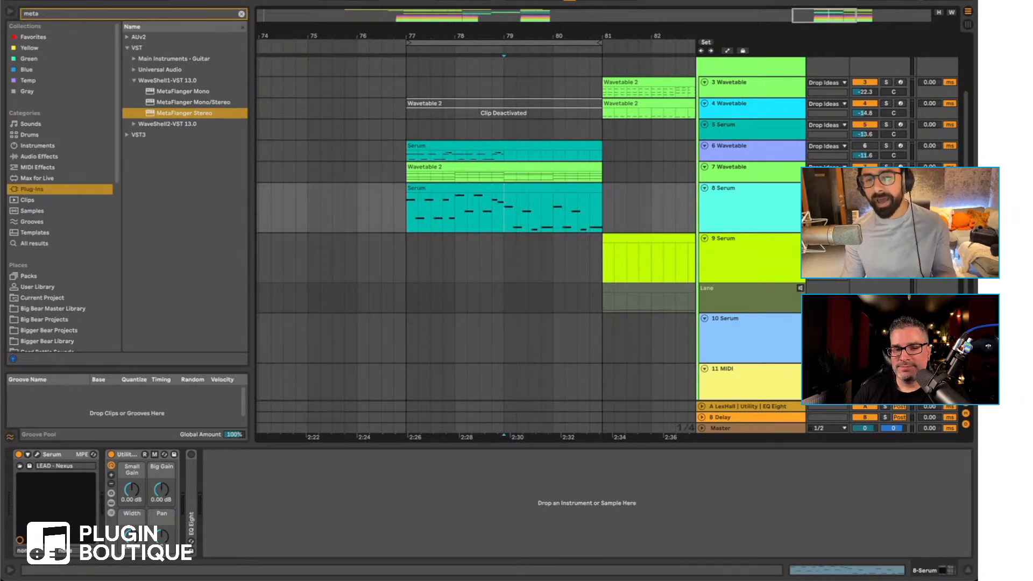
# Step: Play the looped drop section between bars 77 and 81, restarting it from bar 77
pyautogui.press('space')
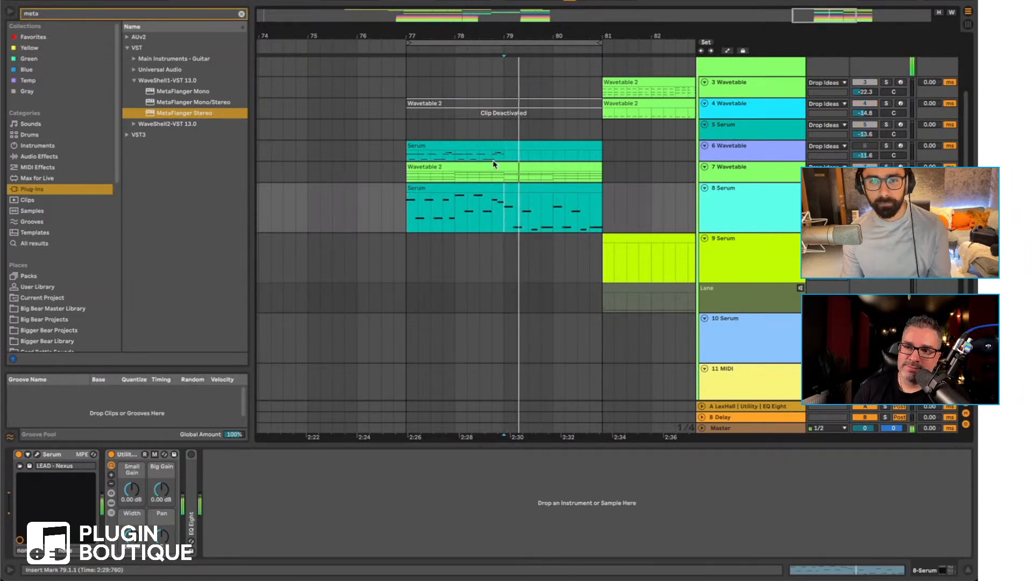
pyautogui.click(411, 214)
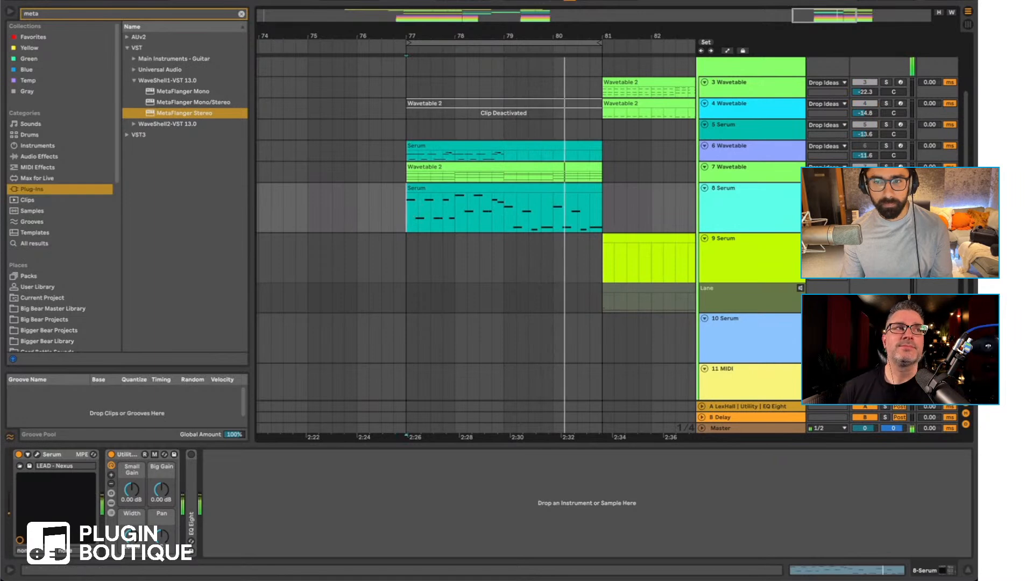
pyautogui.press('space')
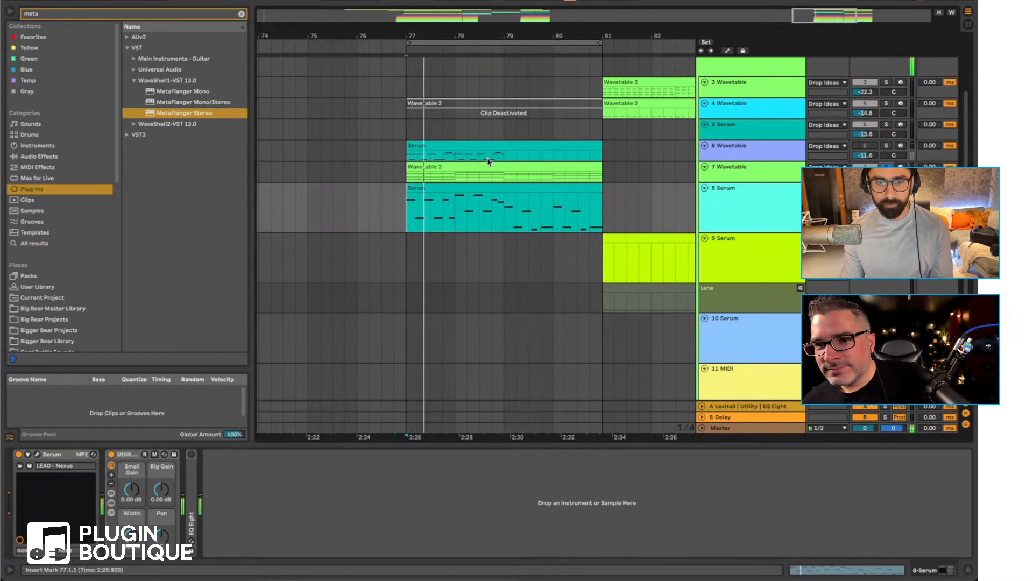
pyautogui.hscroll(-8, 446, 253)
pyautogui.hscroll(3, 446, 253)
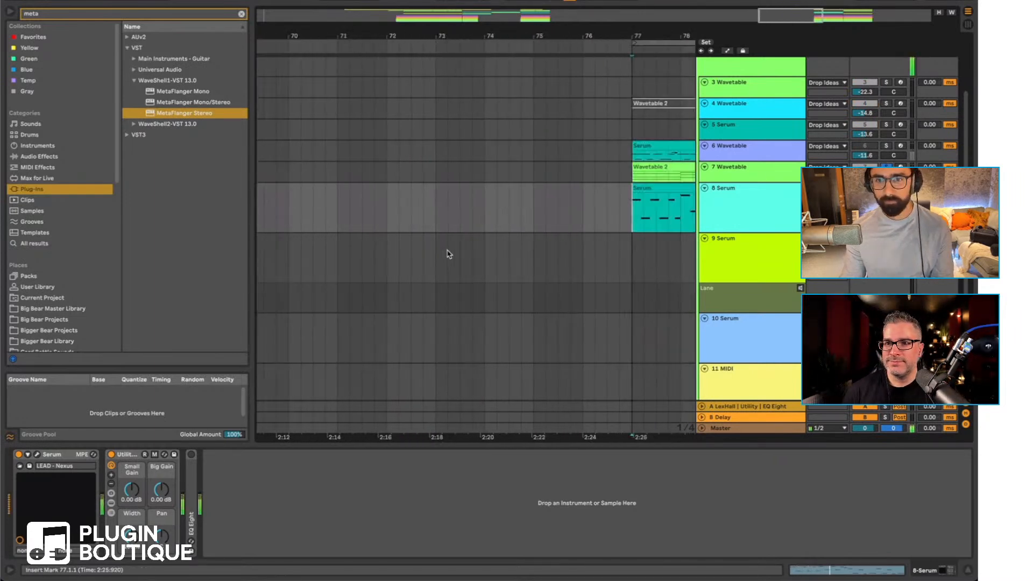
pyautogui.hscroll(4, 450, 254)
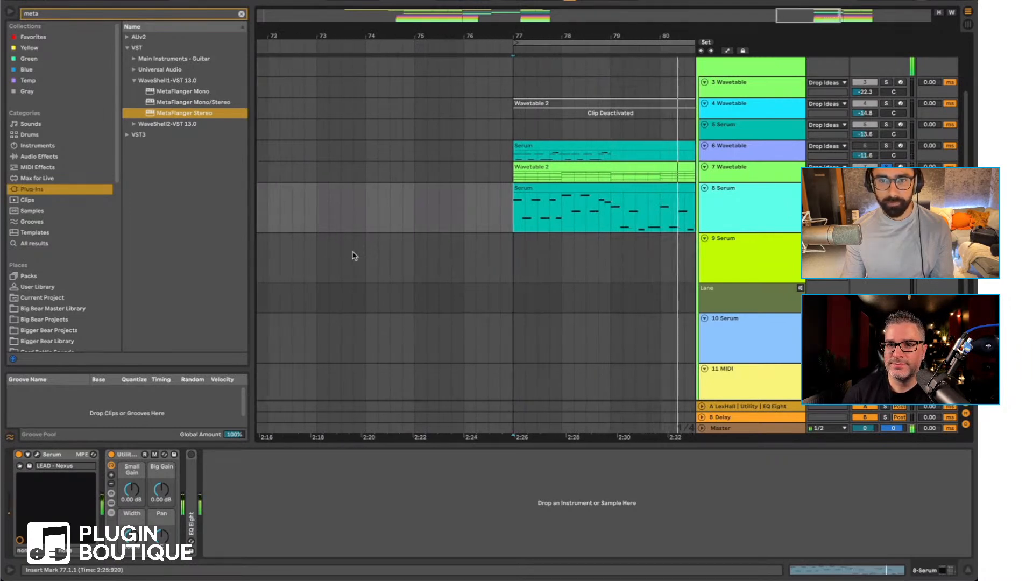
# Step: Return to the drop ideas between bars 19 and 41, place the insert marker at bar 21 and review their layers
pyautogui.hscroll(-10, 352, 251)
pyautogui.hscroll(-15, 355, 252)
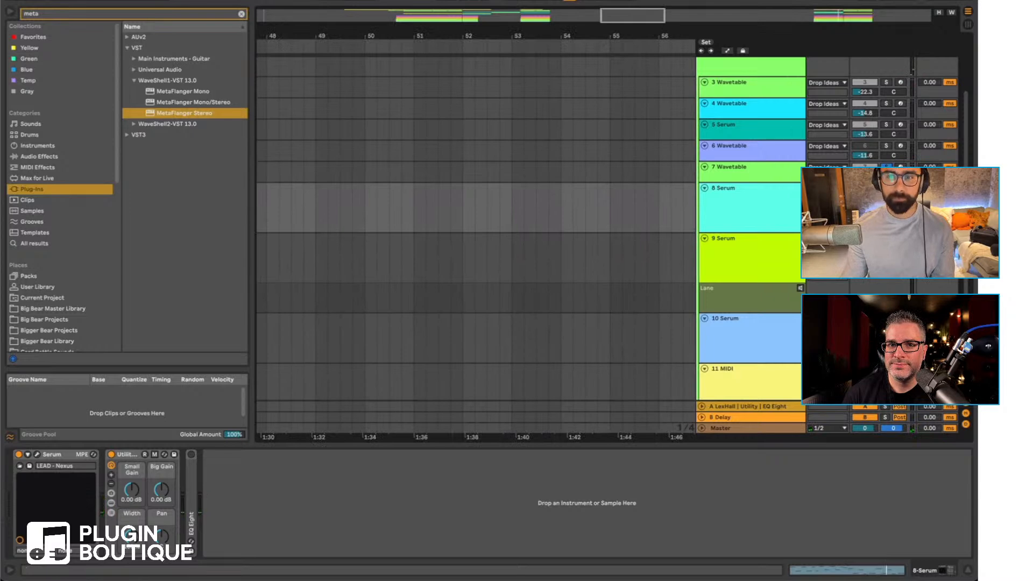
pyautogui.moveTo(320, 29); pyautogui.dragTo(583, 11)
pyautogui.hscroll(-8, 474, 188)
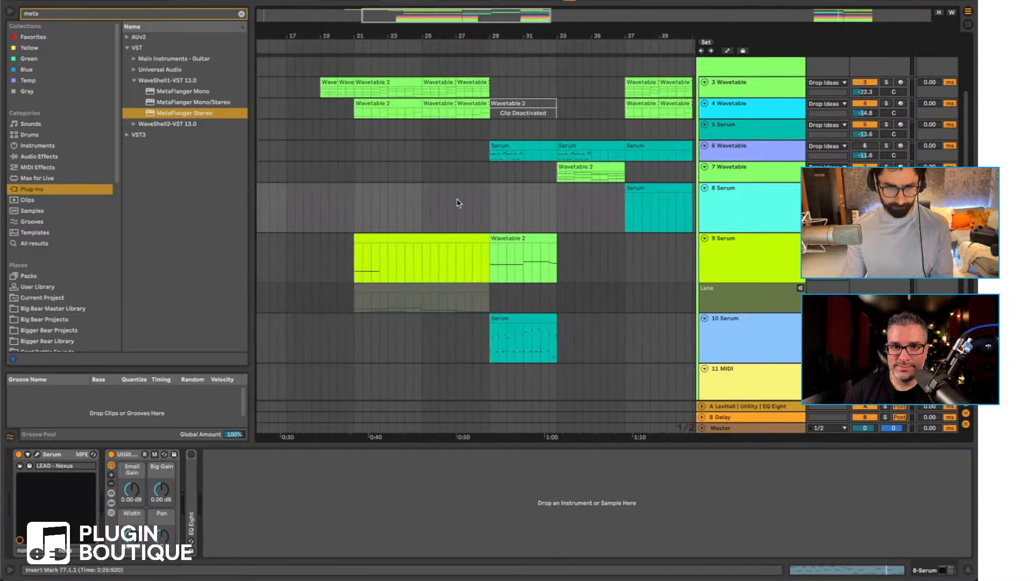
pyautogui.click(354, 194)
pyautogui.hscroll(3, 500, 196)
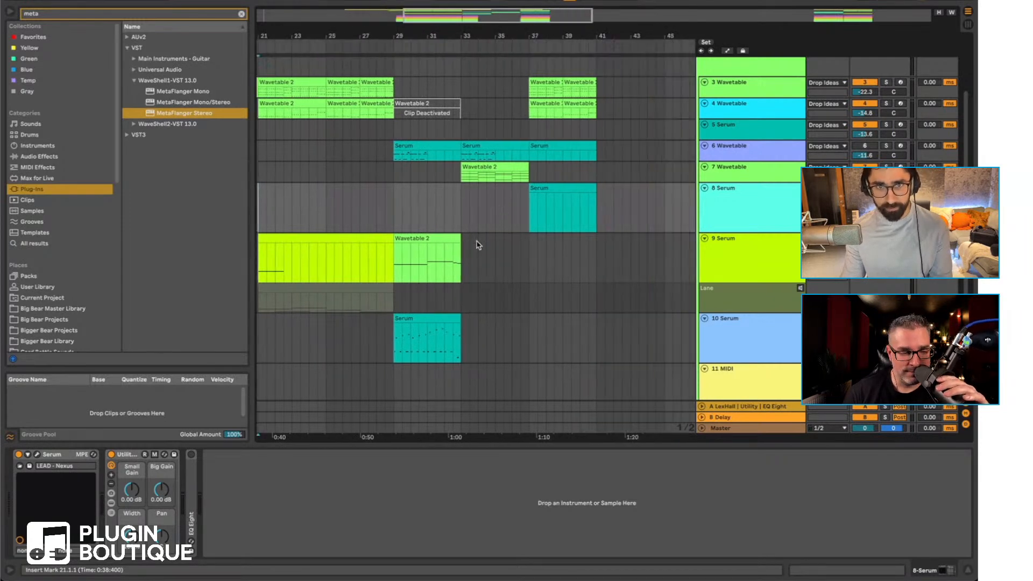
pyautogui.hscroll(-1, 495, 248)
pyautogui.scroll(1, 538, 253)
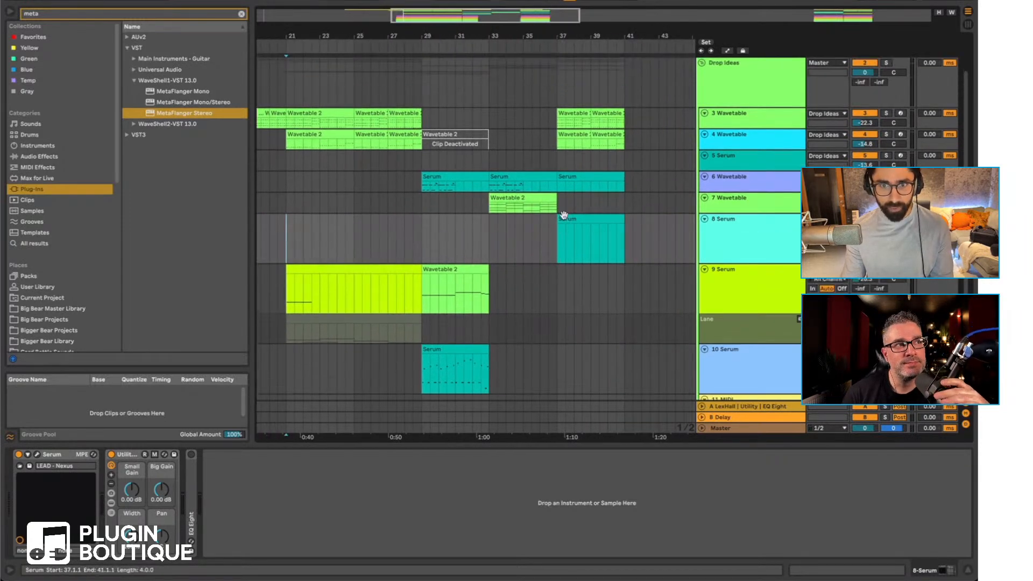
pyautogui.hscroll(-2, 565, 218)
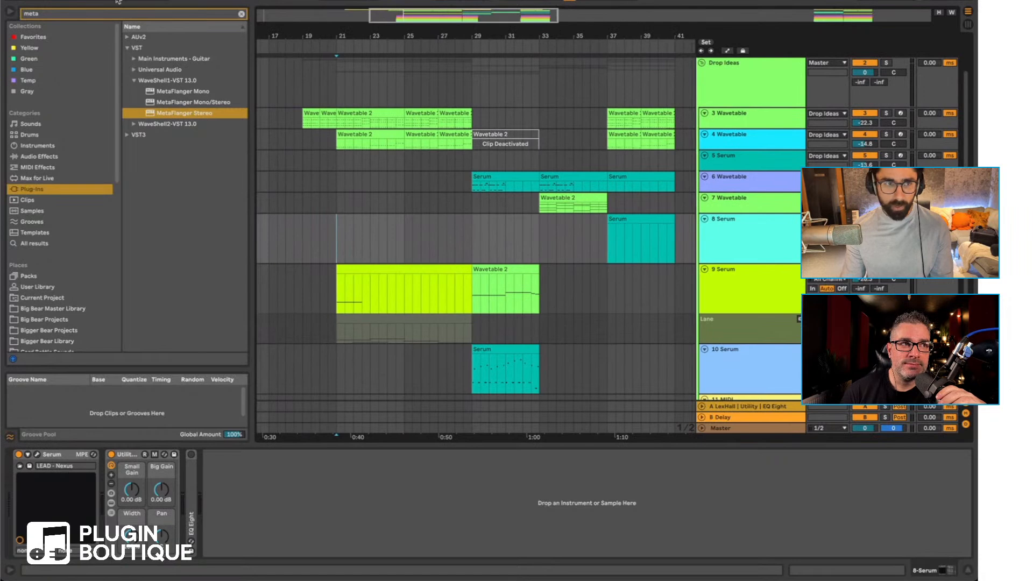
# Step: Save the Live Set as a new copy in the same folder, adding 2 to the end of the name Plugin Boutique Livestream
pyautogui.click(61, 0)
pyautogui.click(89, 86)
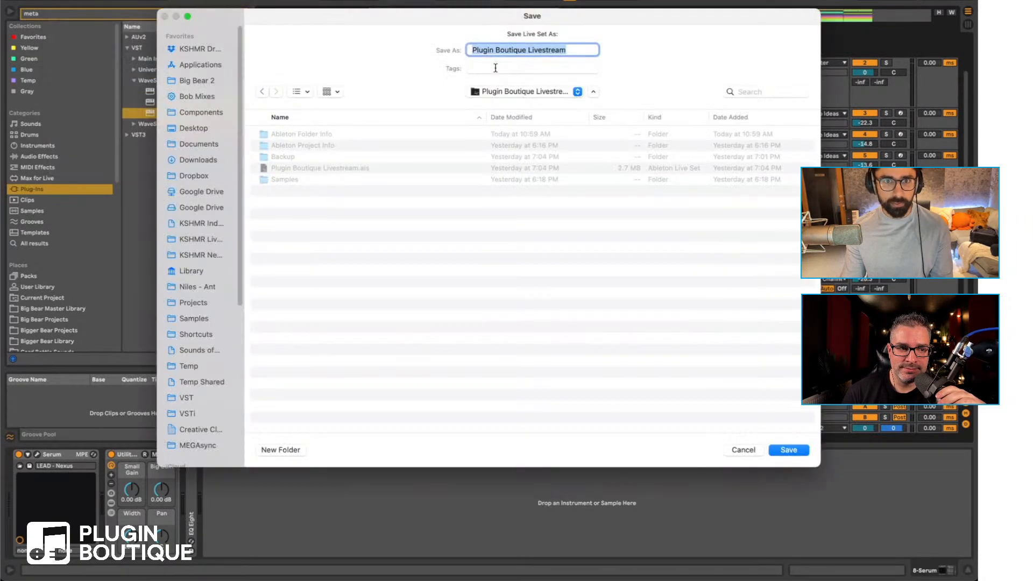
pyautogui.click(577, 50)
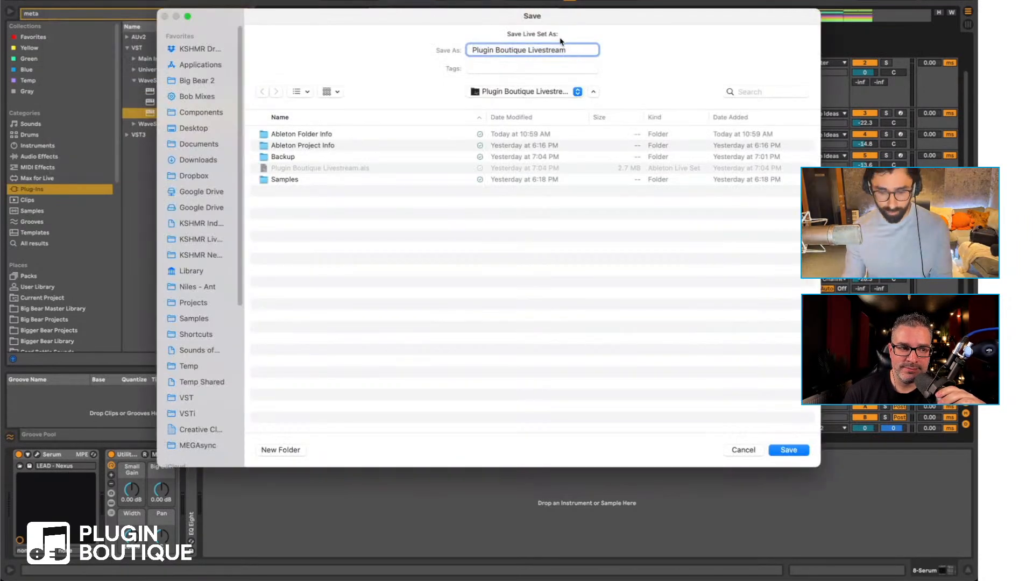
pyautogui.write('2')
pyautogui.press('Return')
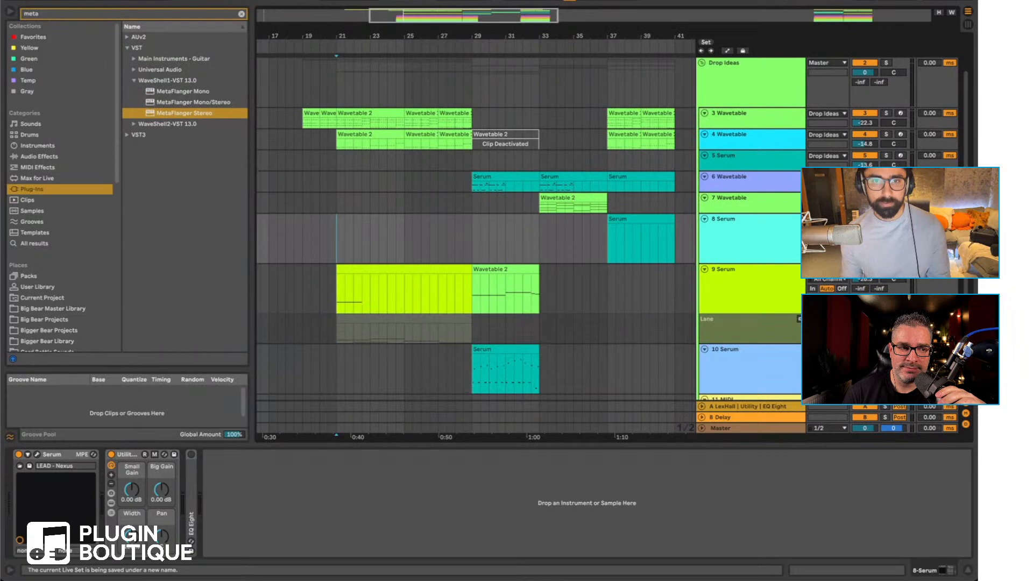
# Step: Delete the 6 Wavetable track holding the Serum clips from the Drop Ideas group
pyautogui.click(755, 163)
pyautogui.click(747, 191)
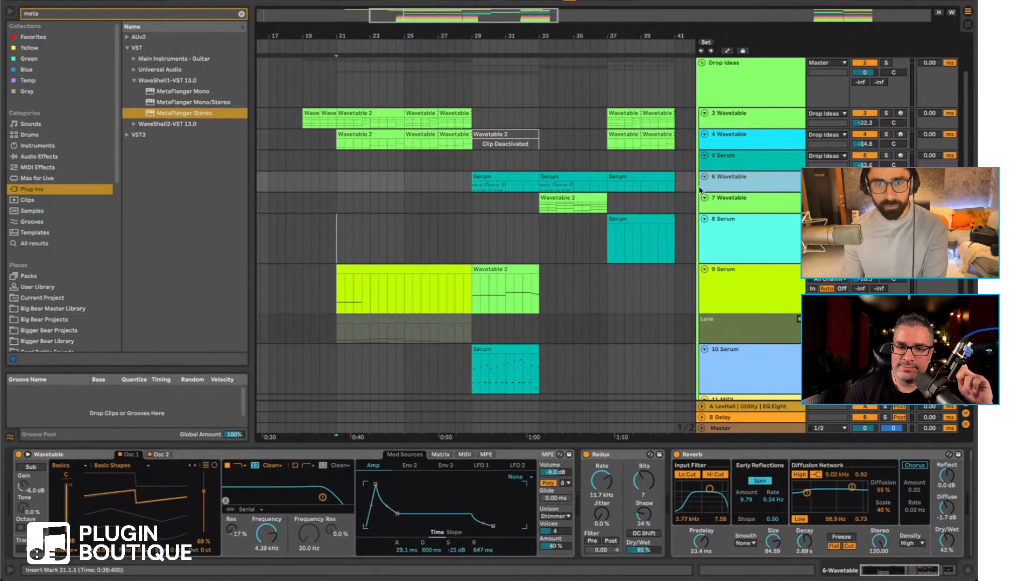
pyautogui.press('Delete')
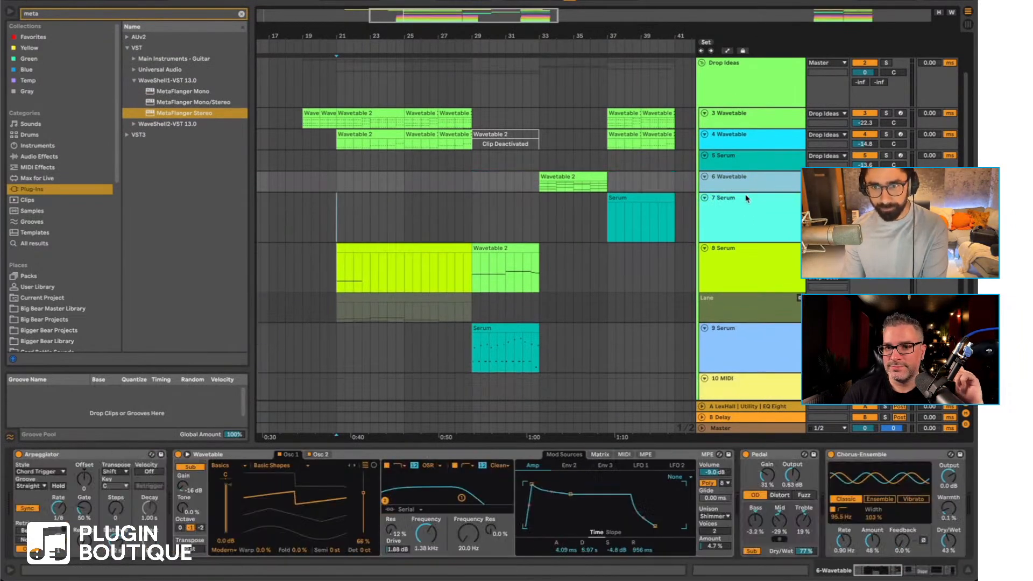
# Step: Play the Wavetable 2 chord trigger clip from bar 33
pyautogui.click(538, 189)
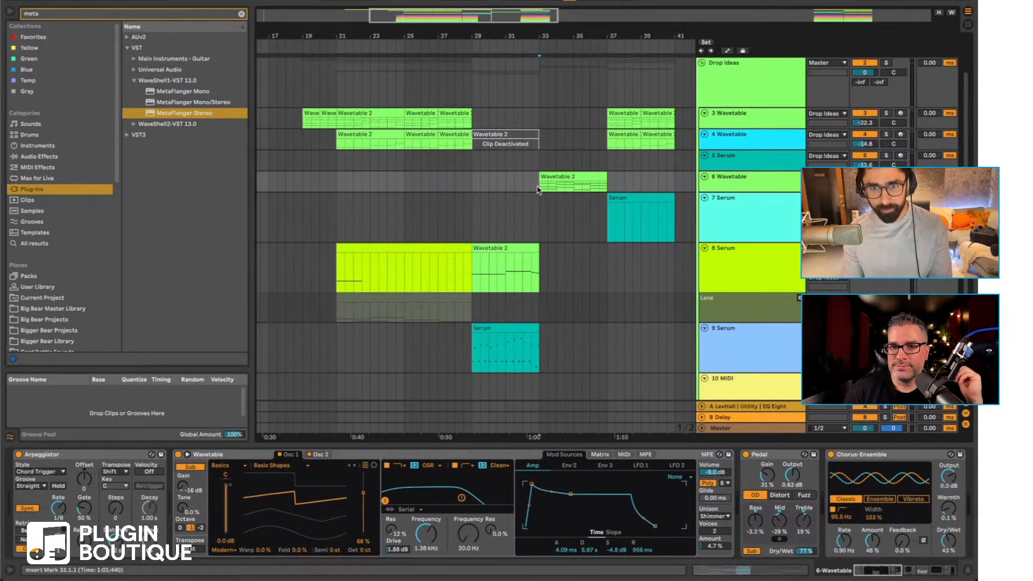
pyautogui.press('space')
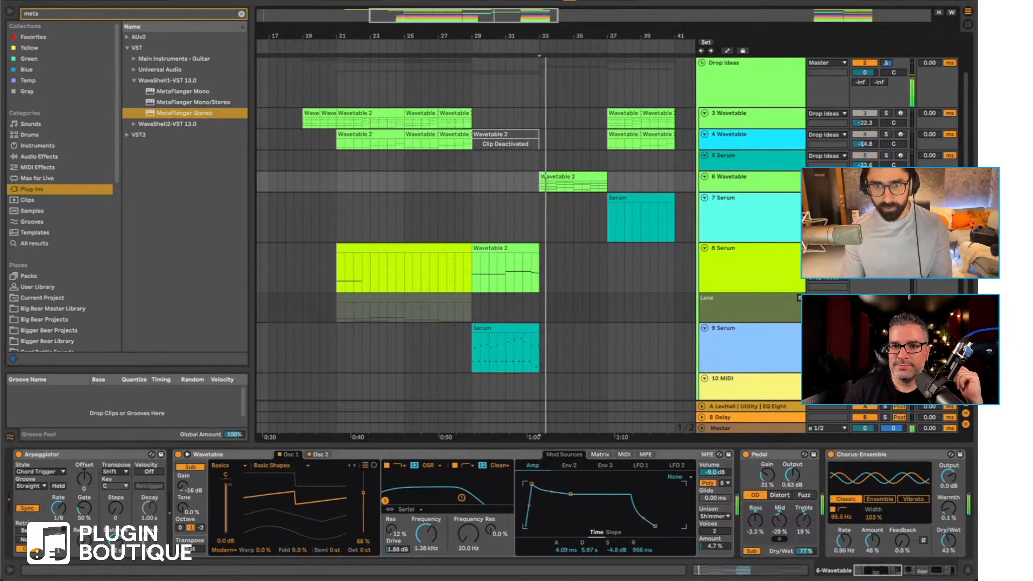
# Step: Delete the 6 Wavetable track along with the adjacent LEAD - Nexus and Brass Stab Serum tracks
pyautogui.click(733, 185)
pyautogui.press('Delete')
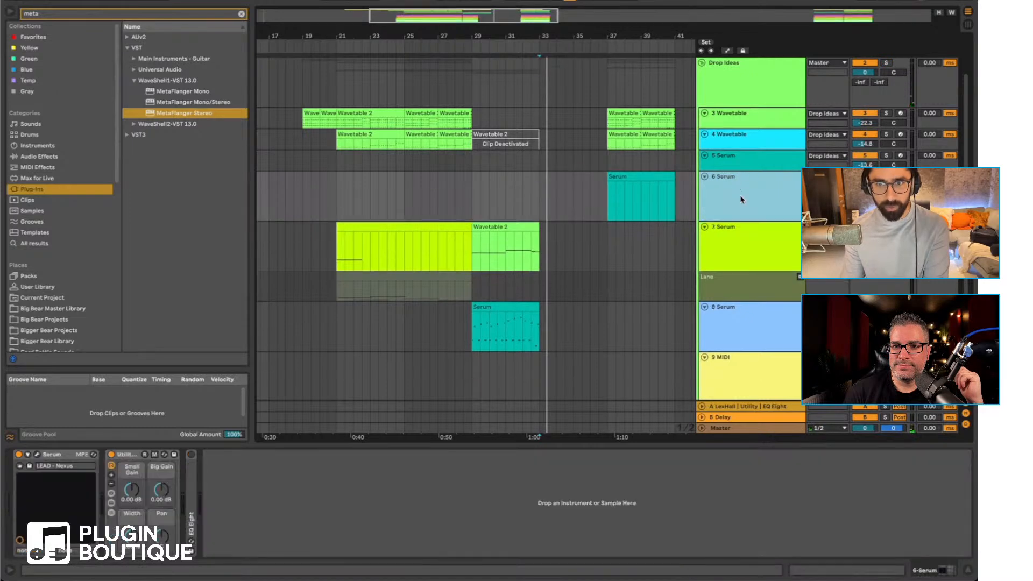
pyautogui.press('Delete')
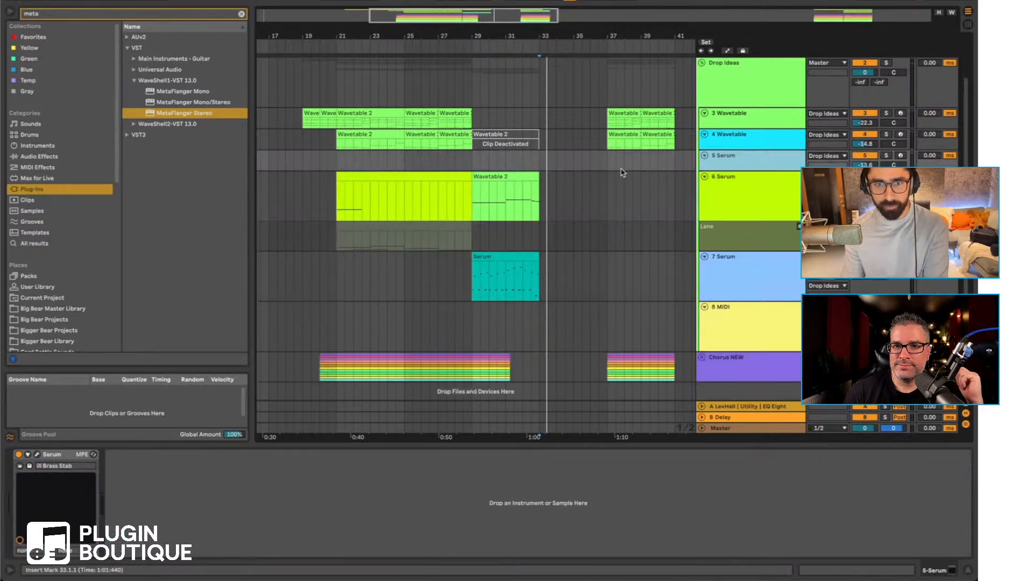
pyautogui.press('Delete')
# Step: Delete the arrangement time from bar 33 to bar 89 across all tracks
pyautogui.click(339, 162)
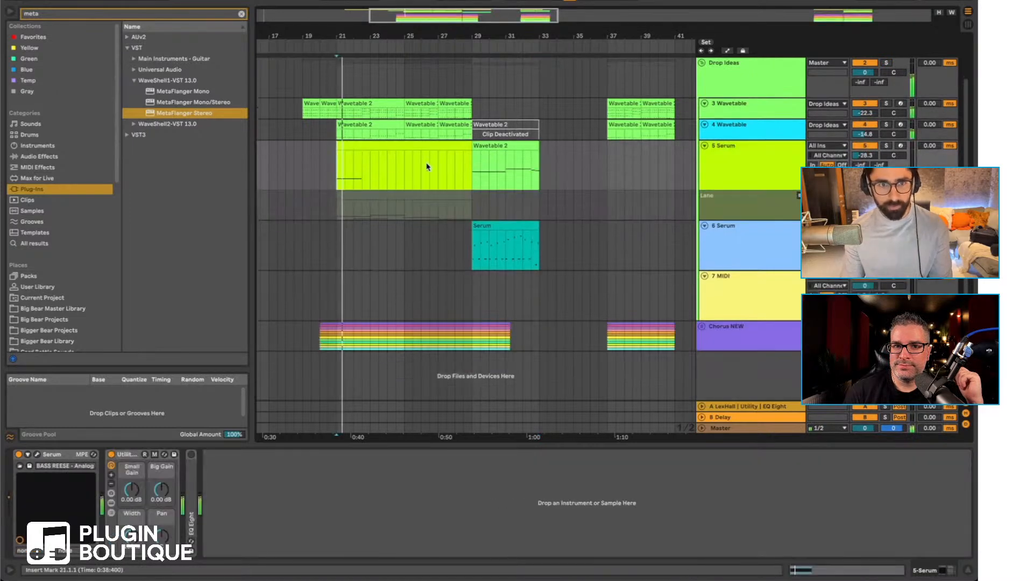
pyautogui.hscroll(3, 480, 161)
pyautogui.click(469, 114)
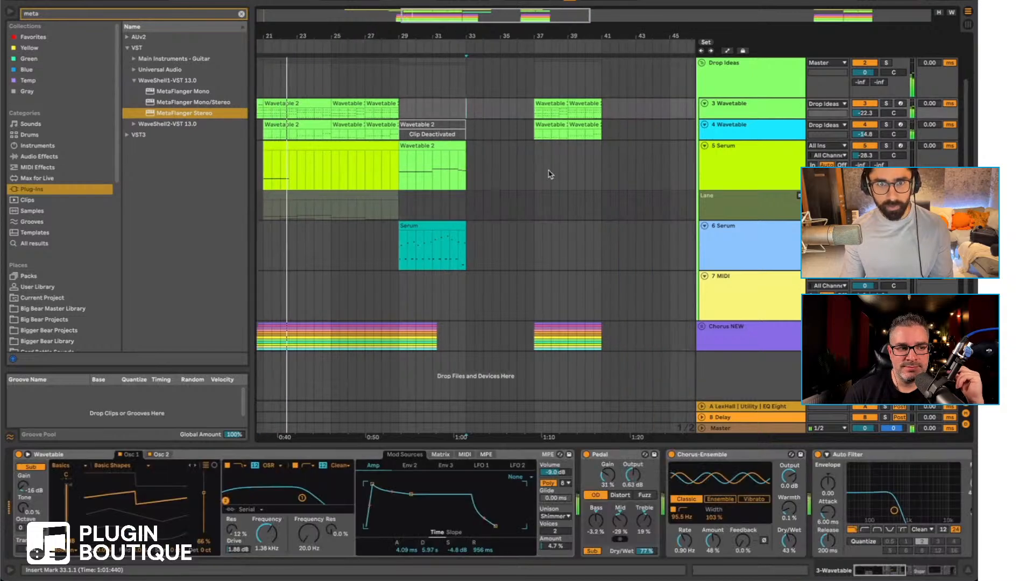
pyautogui.hscroll(8, 549, 172)
pyautogui.moveTo(506, 35); pyautogui.dragTo(459, 9)
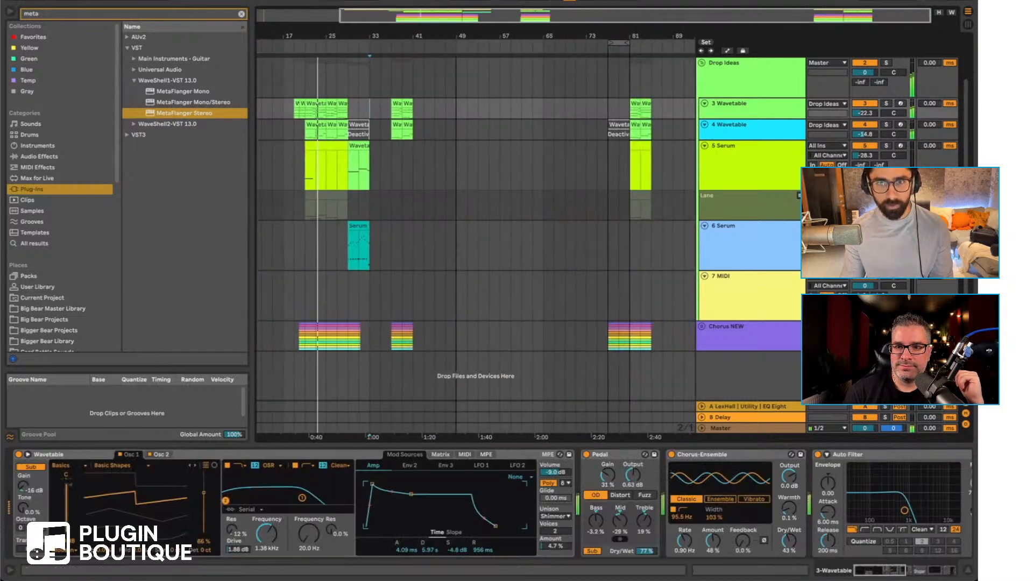
pyautogui.keyDown('shift'); pyautogui.click(675, 114); pyautogui.keyUp('shift')
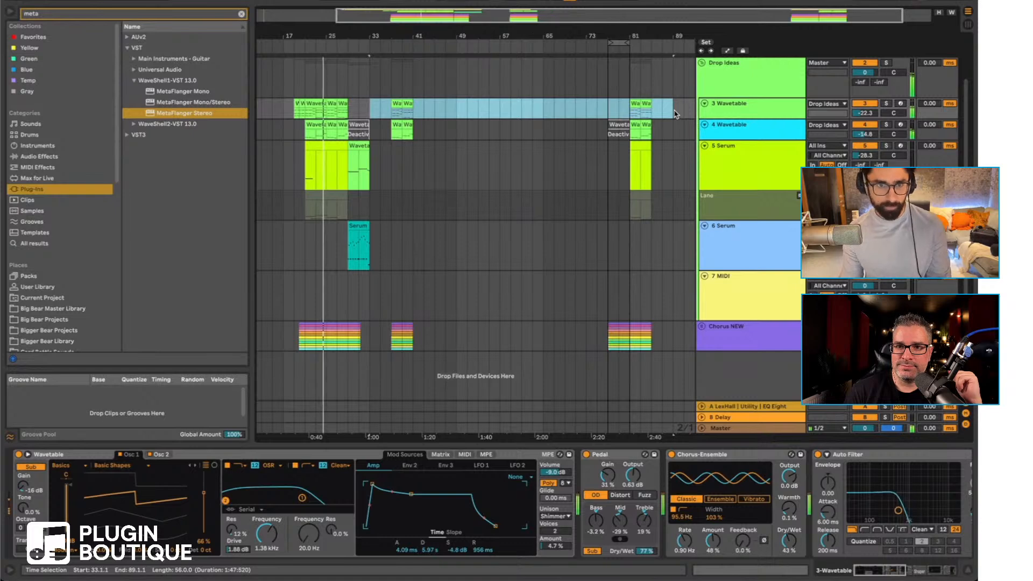
pyautogui.press('shift+super+Delete')
# Step: Focus on bars 21 to 29 and enlarge the 3 Wavetable and 4 Wavetable tracks to show their notes
pyautogui.moveTo(317, 32); pyautogui.dragTo(397, 91)
pyautogui.click(717, 138)
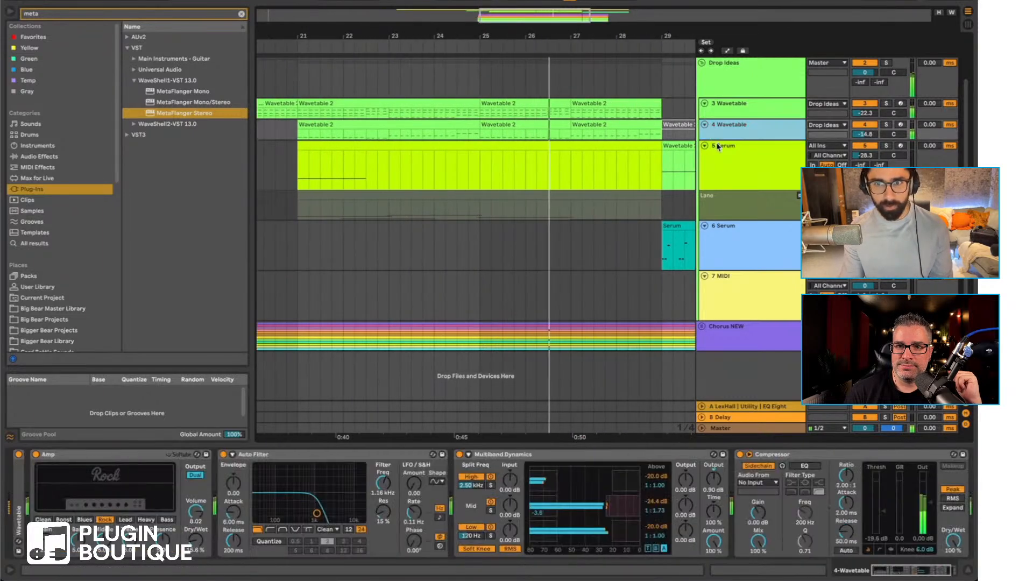
pyautogui.moveTo(717, 141); pyautogui.dragTo(717, 170)
pyautogui.press('space')
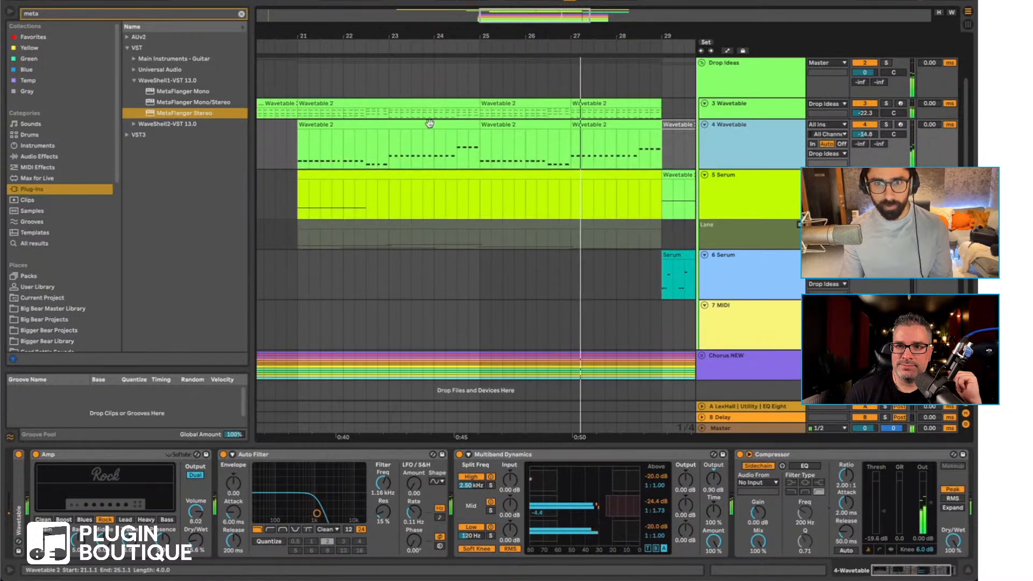
pyautogui.click(299, 115)
pyautogui.moveTo(762, 118); pyautogui.dragTo(762, 168)
# Step: Open the bar 21 clip on the 3 Wavetable track and enlarge the note editor
pyautogui.doubleClick(371, 103)
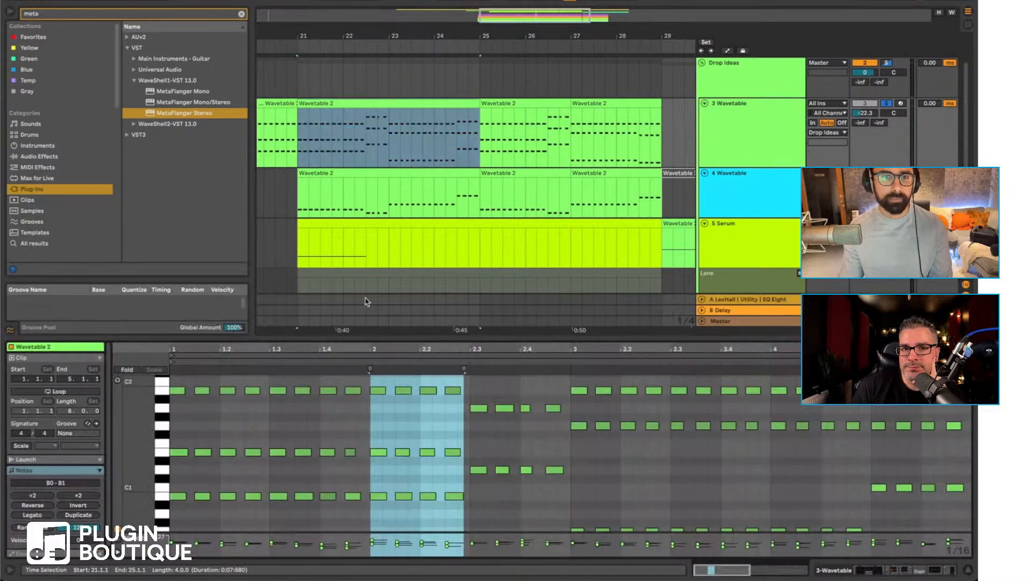
pyautogui.moveTo(355, 337); pyautogui.dragTo(373, 239)
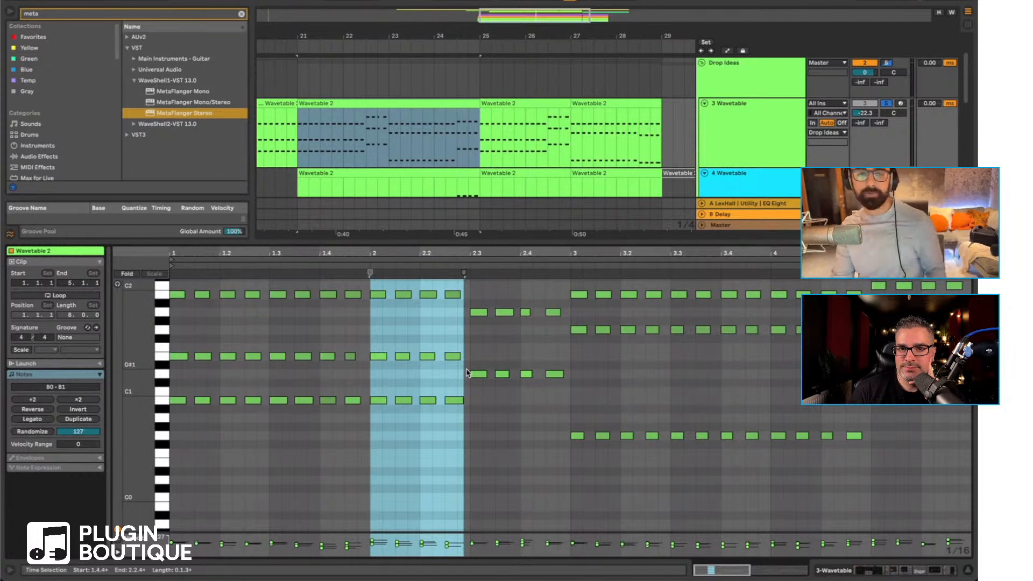
pyautogui.scroll(1, 467, 372)
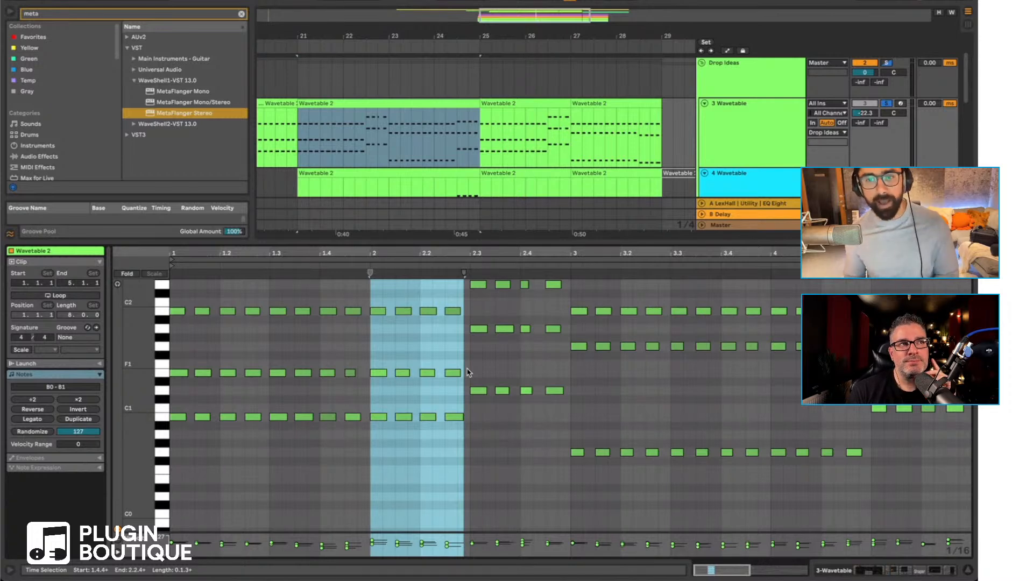
# Step: Examine the chord voicings in the bar 21 clip, selecting the top notes of the first chord and of the last chord
pyautogui.click(435, 103)
pyautogui.click(439, 332)
pyautogui.moveTo(452, 335); pyautogui.dragTo(168, 308)
pyautogui.scroll(1, 210, 329)
pyautogui.scroll(2, 217, 377)
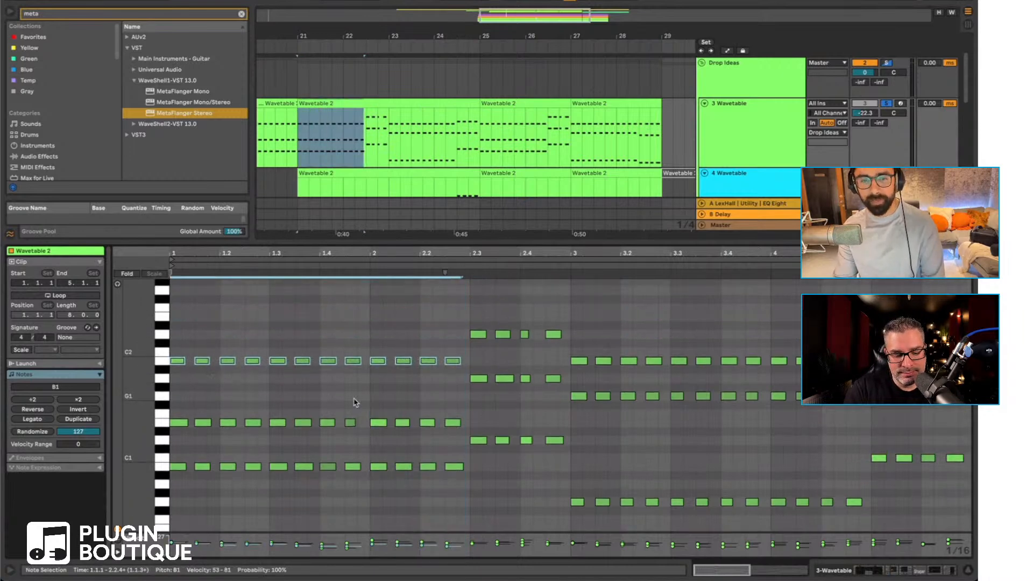
pyautogui.moveTo(464, 372); pyautogui.dragTo(82, 353)
pyautogui.moveTo(864, 344); pyautogui.dragTo(969, 369)
pyautogui.click(458, 204)
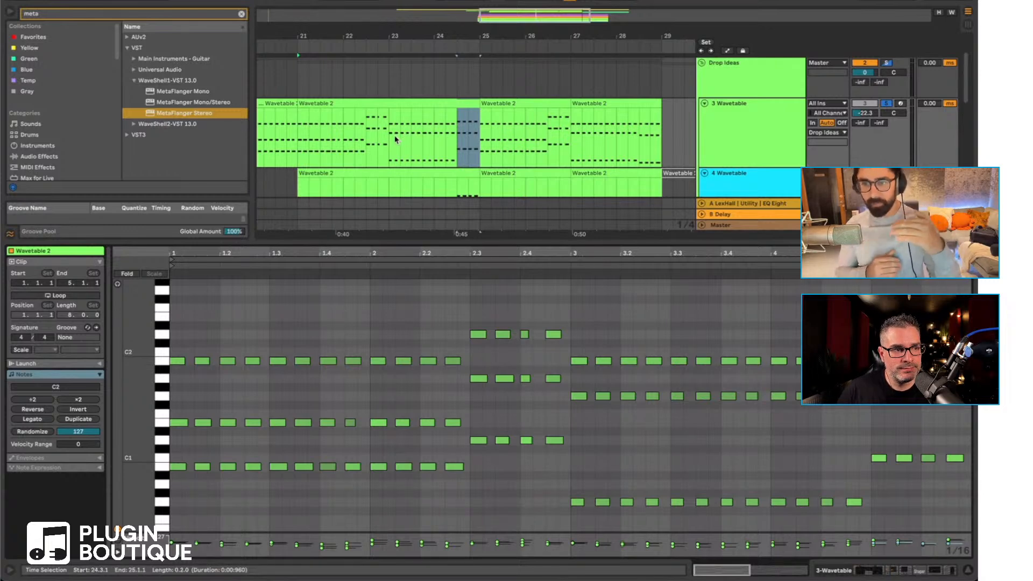
pyautogui.click(309, 138)
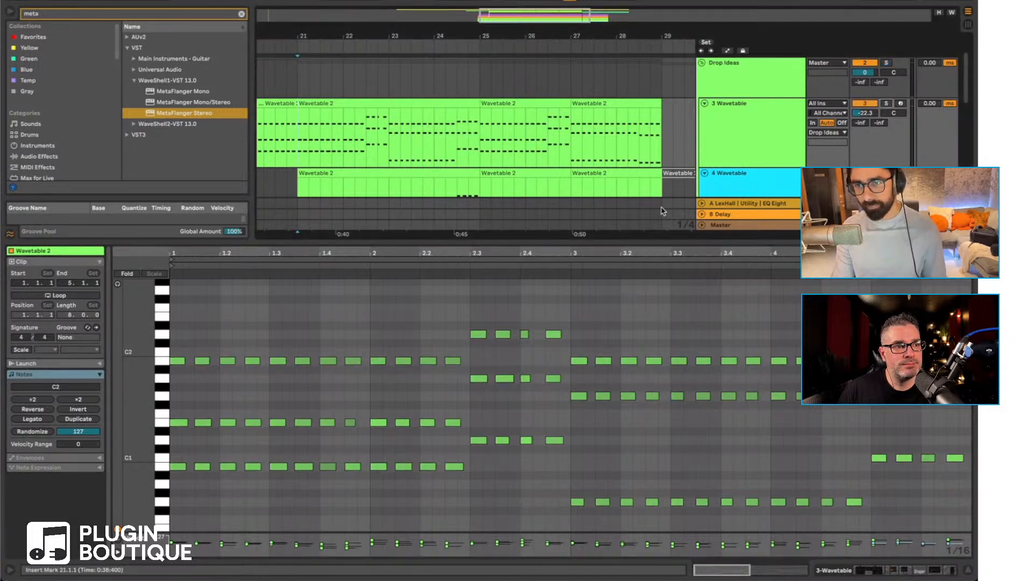
# Step: Shrink the note editor and play back the Wavetable chord and bass parts from bar 21
pyautogui.moveTo(526, 241); pyautogui.dragTo(525, 354)
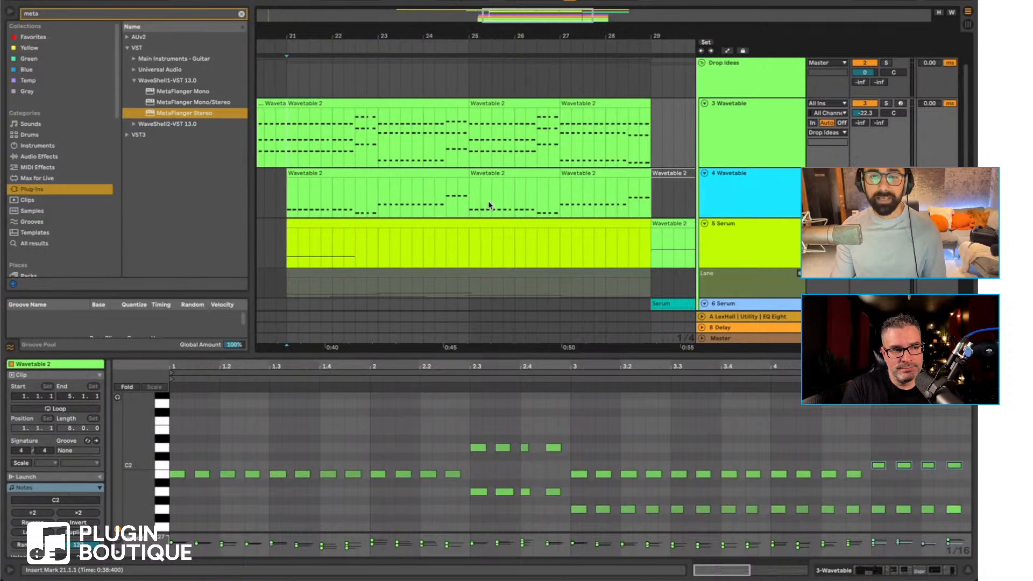
pyautogui.hscroll(2, 490, 206)
pyautogui.hscroll(-1, 493, 209)
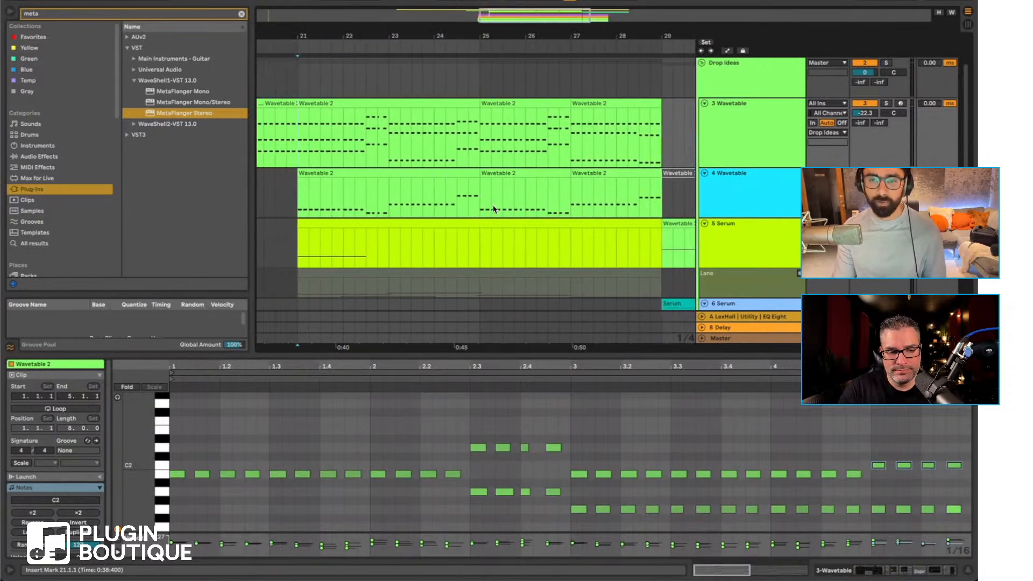
pyautogui.press('space')
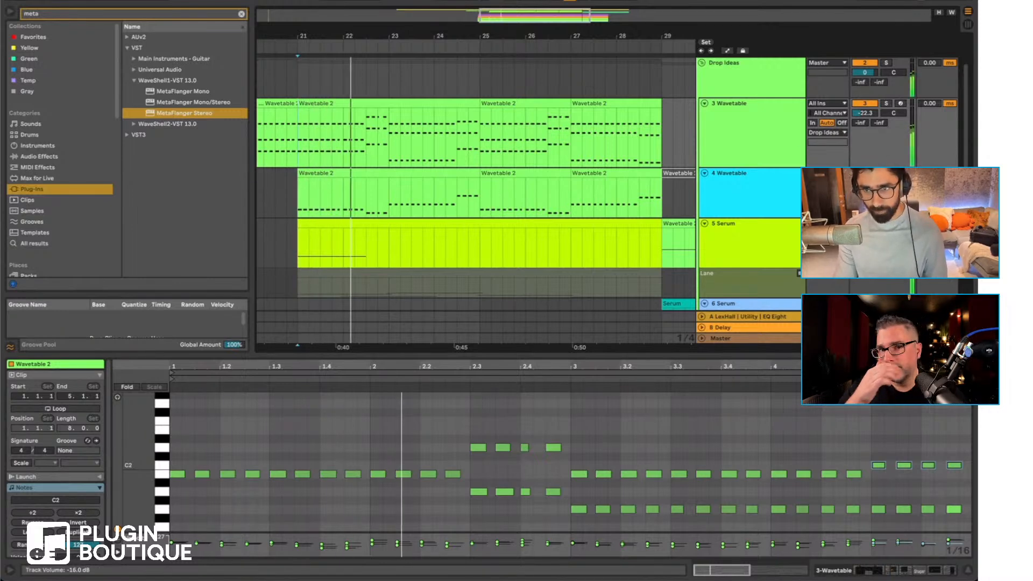
pyautogui.hscroll(4, 581, 203)
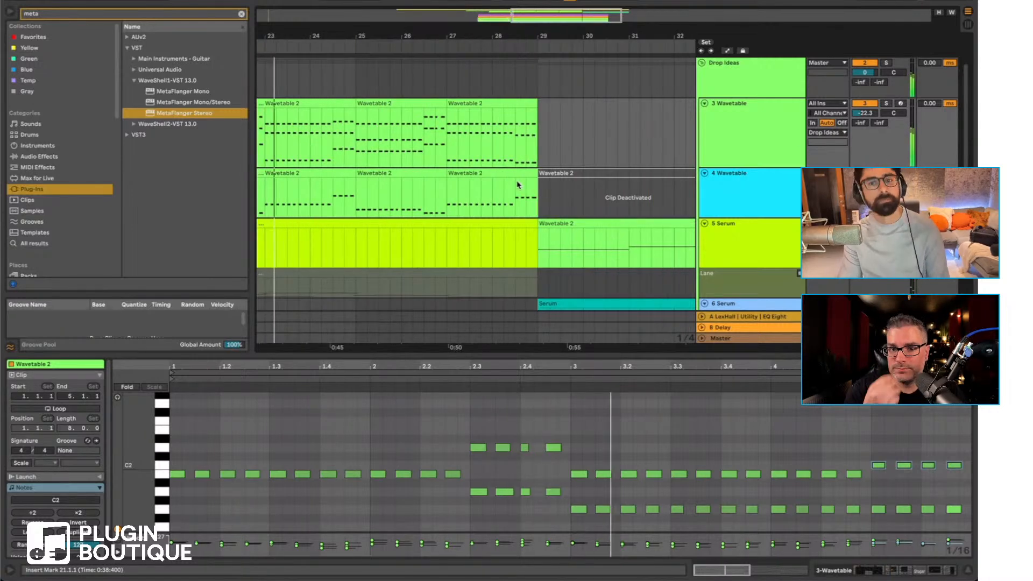
pyautogui.hscroll(1, 538, 189)
pyautogui.click(737, 209)
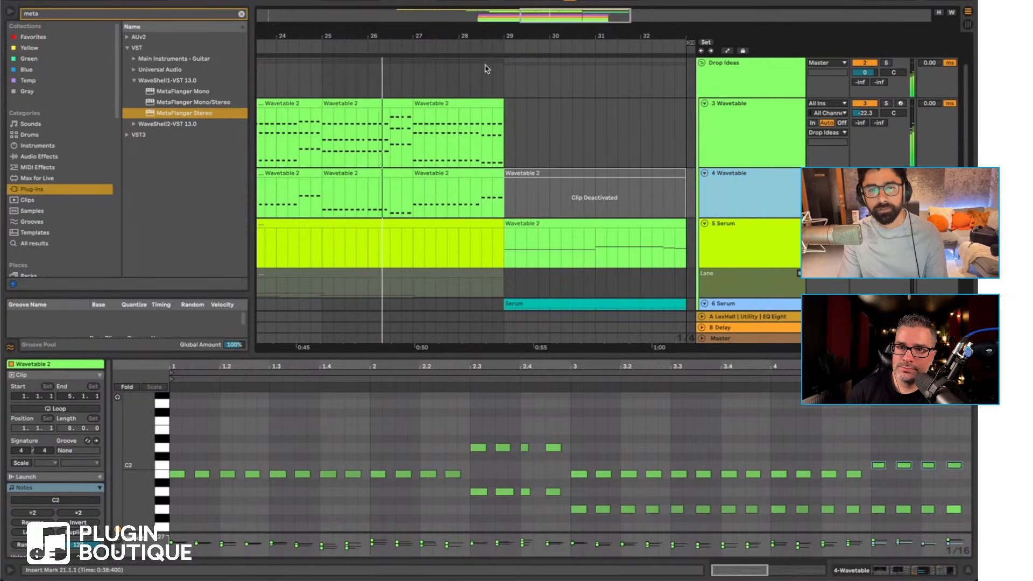
pyautogui.scroll(2, 484, 96)
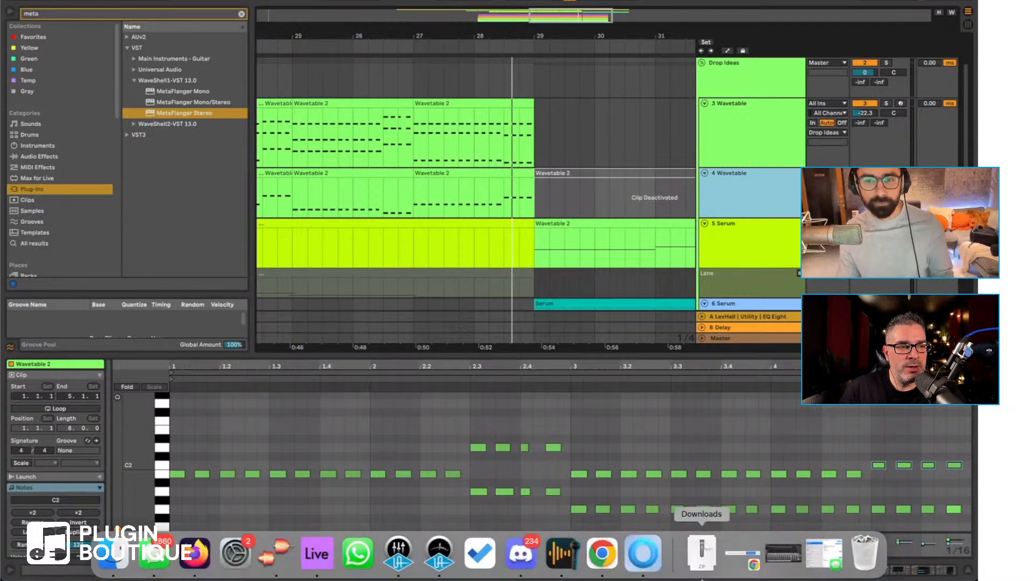
pyautogui.click(294, 142)
pyautogui.press('space')
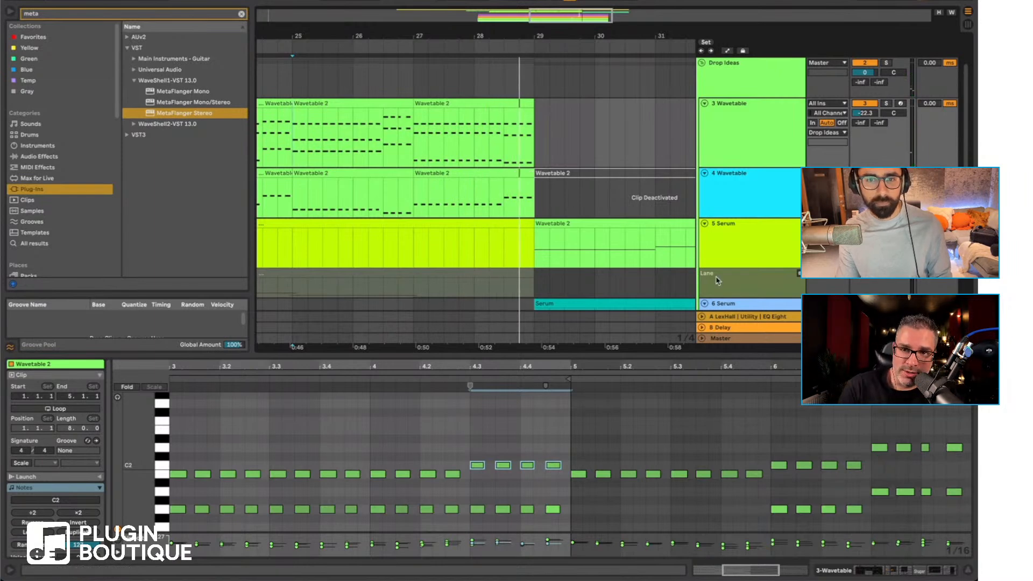
# Step: Delete the last half bar before bar 29 from the clips on the 3 Wavetable and 4 Wavetable tracks
pyautogui.scroll(-1, 594, 214)
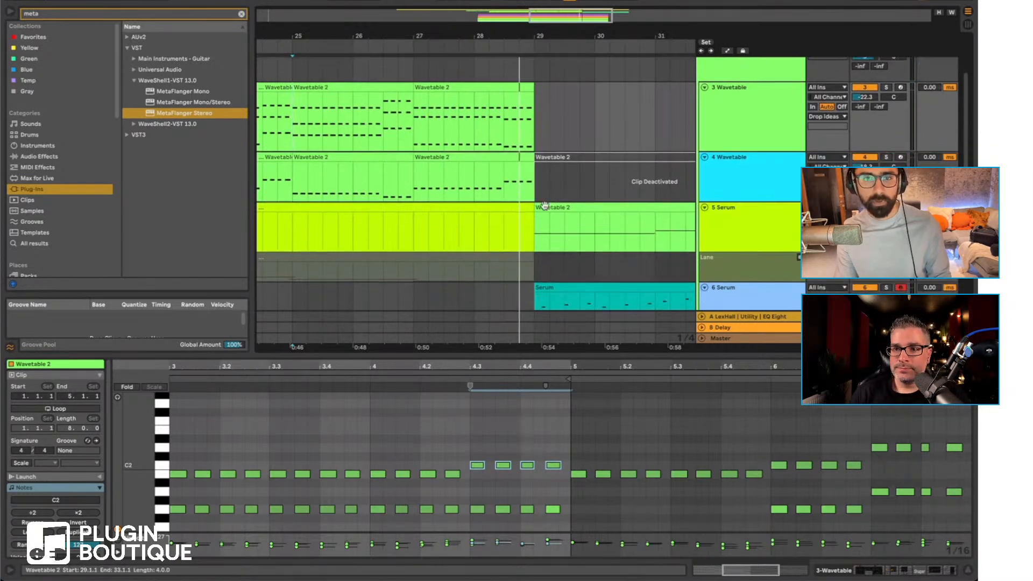
pyautogui.hscroll(-5, 602, 215)
pyautogui.click(718, 171)
pyautogui.click(626, 117)
pyautogui.moveTo(626, 116); pyautogui.dragTo(667, 185)
pyautogui.press('Delete')
# Step: Play back the shortened ending from bar 28 into the section at bar 29
pyautogui.click(602, 125)
pyautogui.press('space')
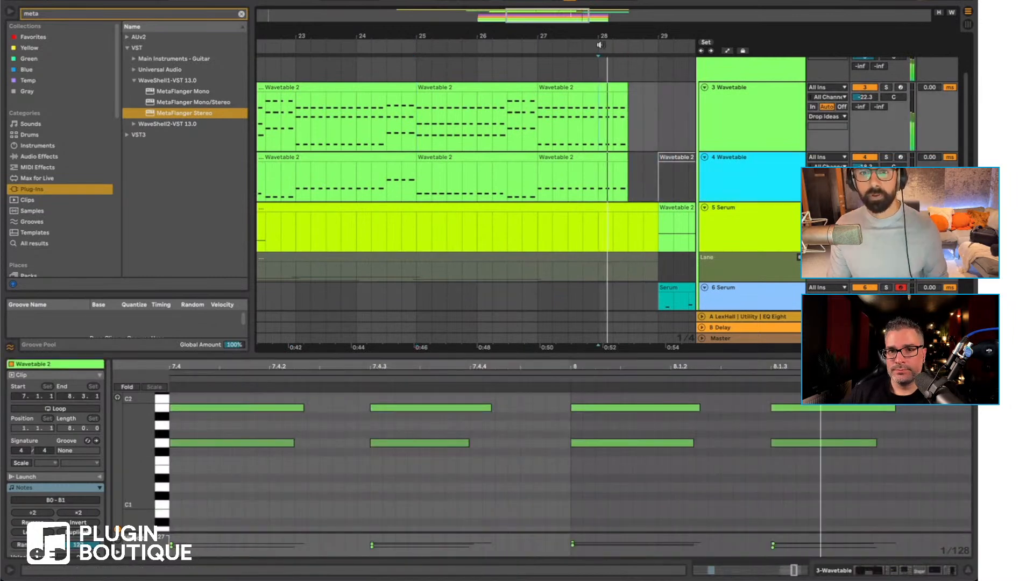
pyautogui.moveTo(604, 33)
pyautogui.mouseDown()
pyautogui.moveTo(560, 75)
pyautogui.moveTo(564, 43)
pyautogui.mouseUp()
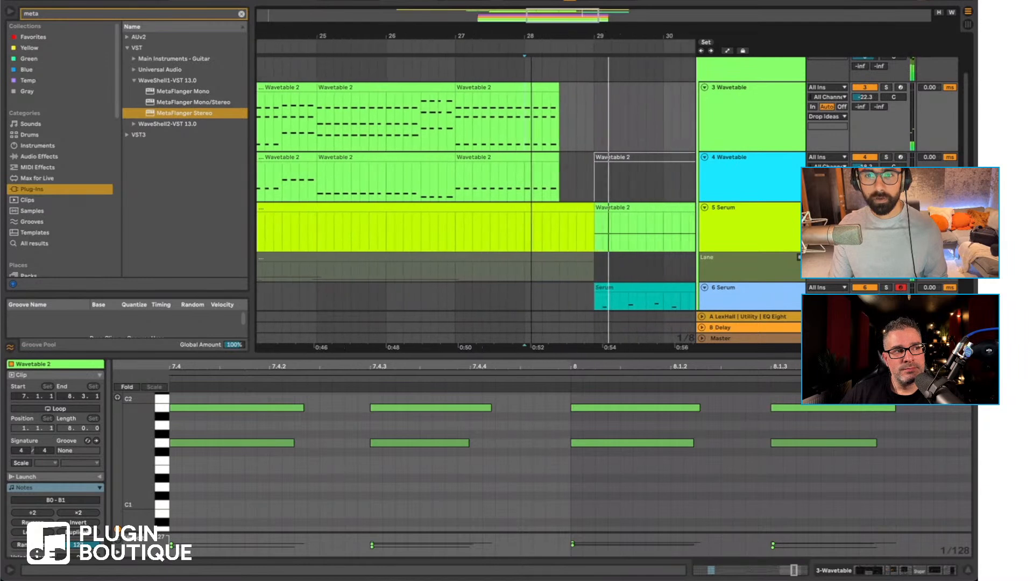
# Step: Insert an audio track below the 4 Wavetable track and play the arrangement from bar 25
pyautogui.click(740, 181)
pyautogui.hotkey('ctrl', 't')
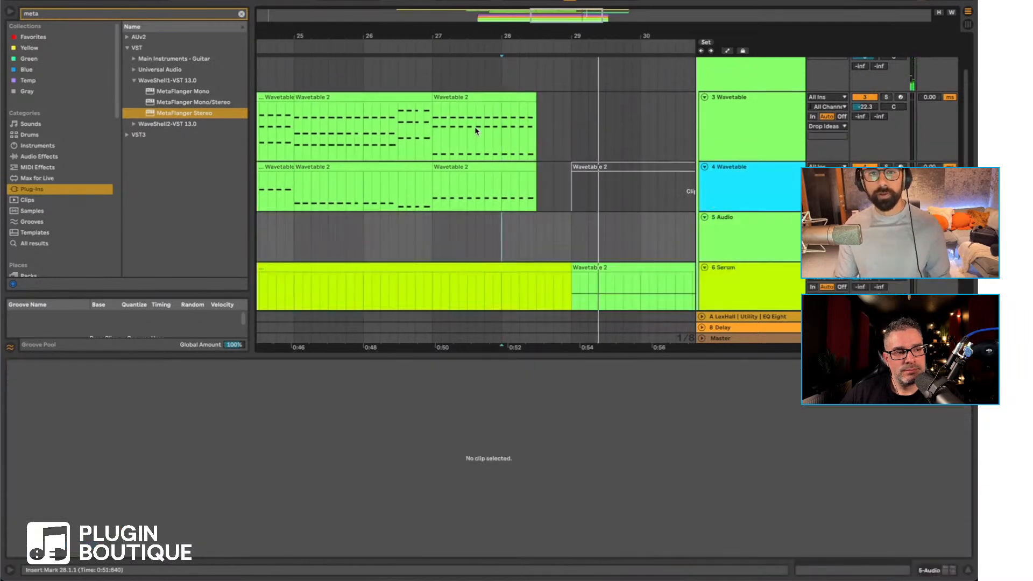
pyautogui.hscroll(-3, 404, 202)
pyautogui.click(375, 197)
pyautogui.press('space')
pyautogui.click(747, 239)
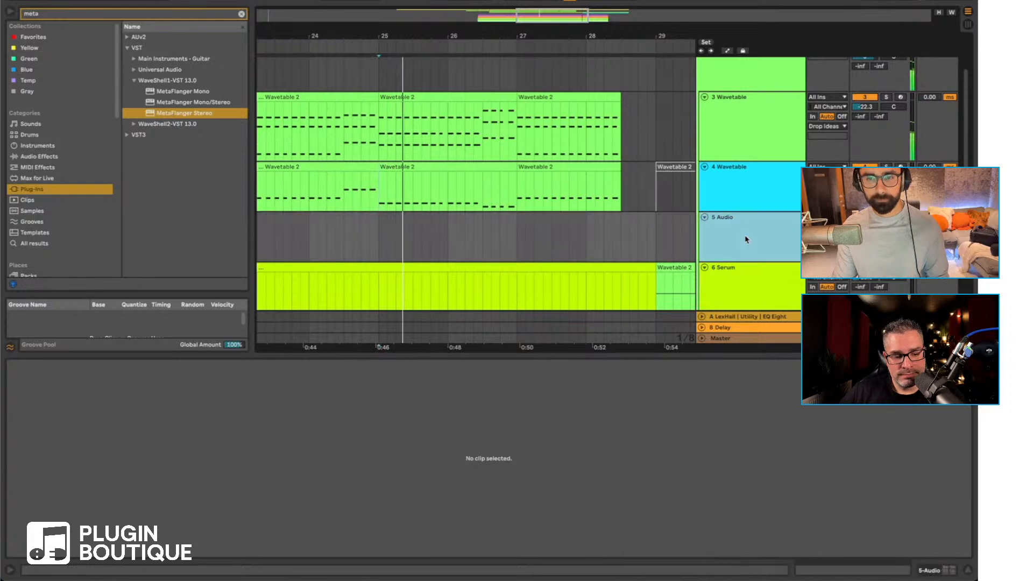
# Step: Play the section from bar 29 and inspect the Wavetable 2 clip on the 6 Serum track
pyautogui.click(78, 14)
pyautogui.scroll(-3, 661, 168)
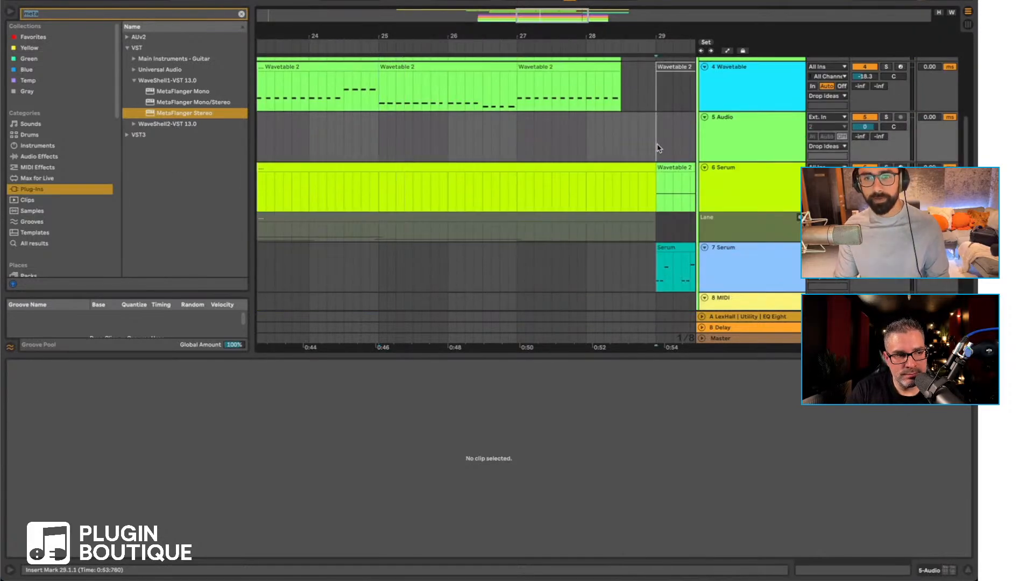
pyautogui.press('space')
pyautogui.hscroll(5, 631, 226)
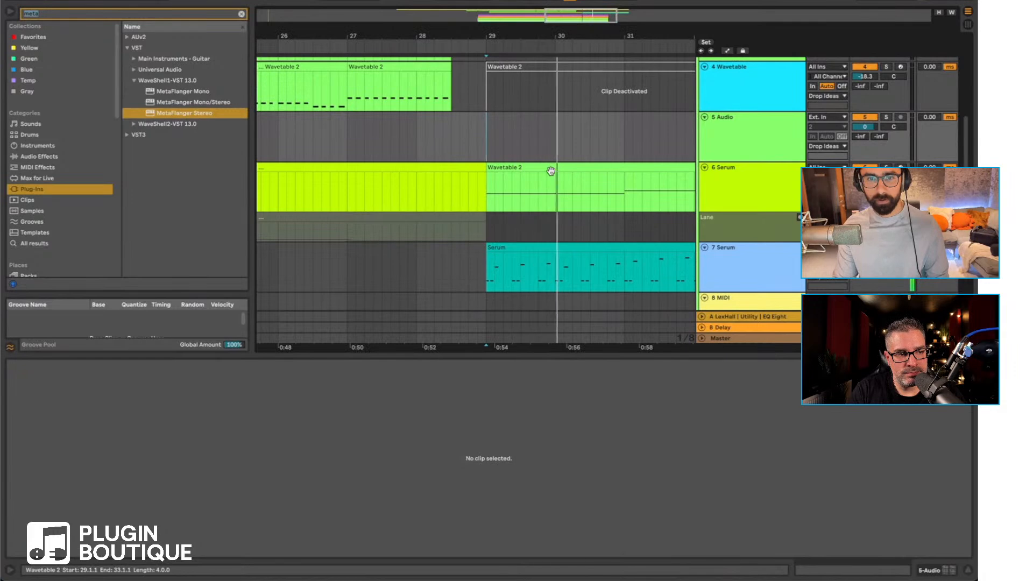
pyautogui.click(550, 171)
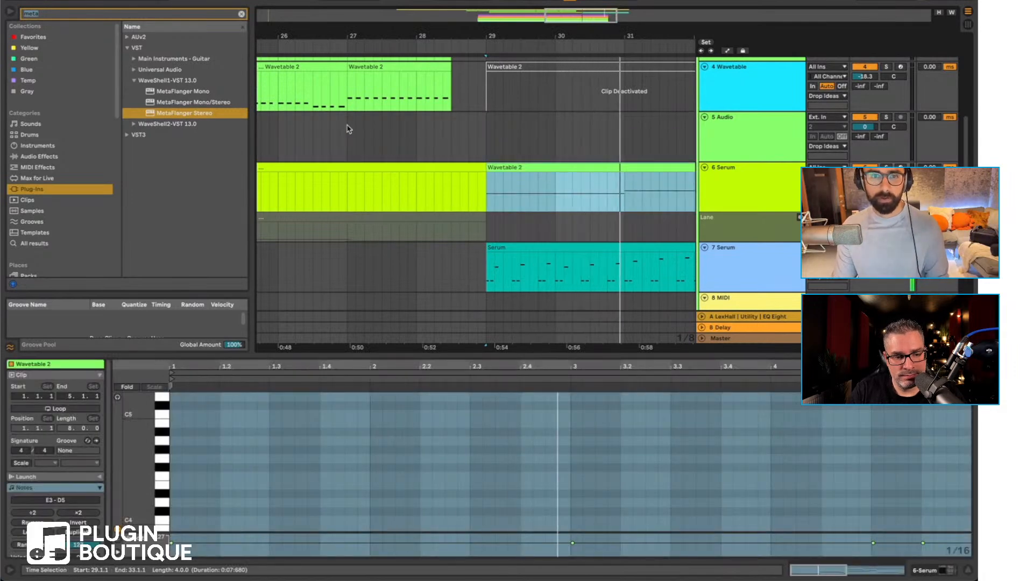
pyautogui.click(339, 129)
# Step: Search the Sounds of KSHMR Vol 4 folder for "reverse" and expand its FX and Sweeps & Risers folders
pyautogui.scroll(-10, 93, 188)
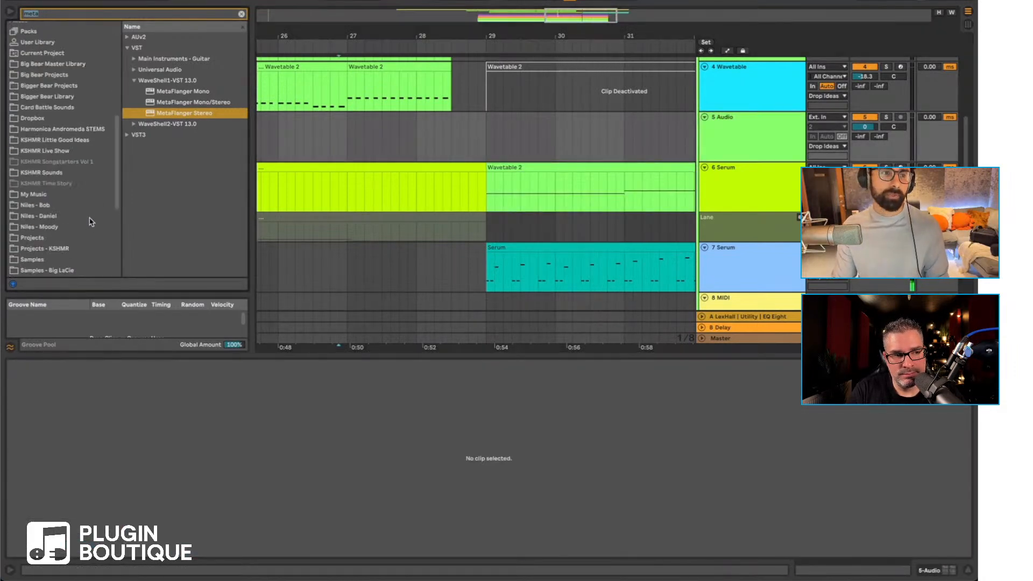
pyautogui.click(73, 152)
pyautogui.write('revers')
pyautogui.click(194, 58)
pyautogui.click(185, 49)
pyautogui.click(183, 58)
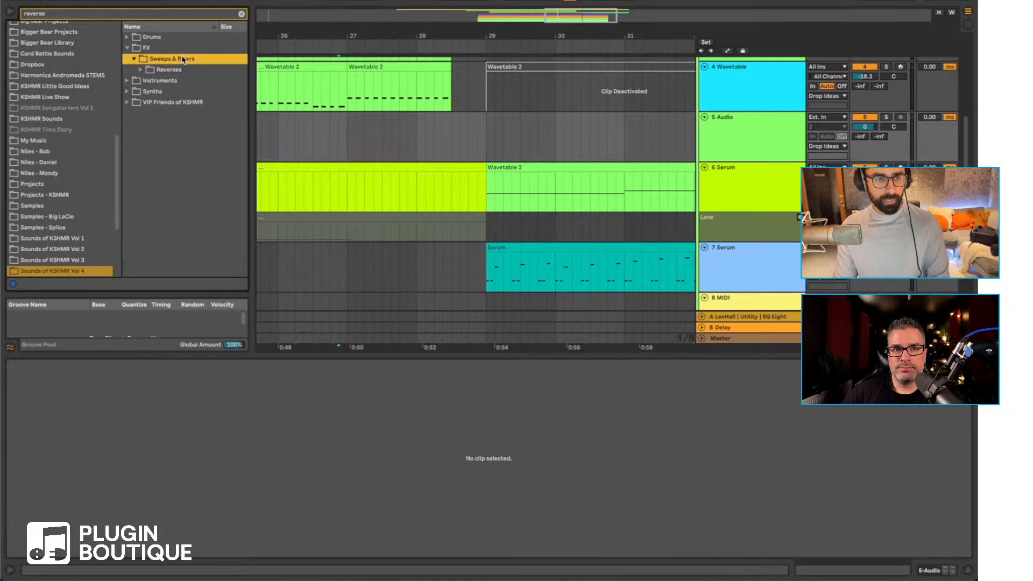
# Step: Open the Vocal Reverses folder under Reverses and preview the second sample
pyautogui.click(180, 70)
pyautogui.click(191, 110)
pyautogui.click(189, 93)
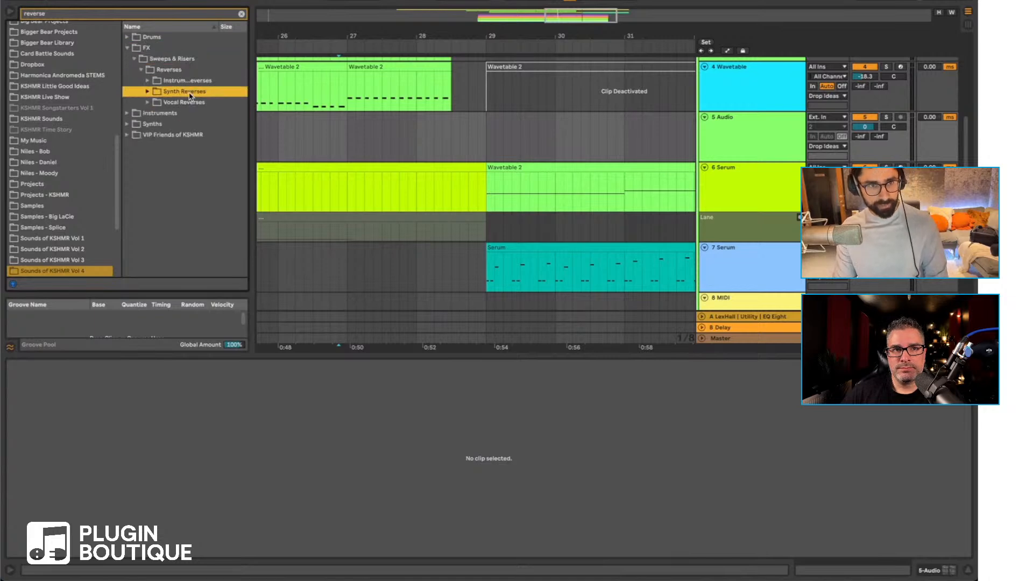
pyautogui.click(188, 102)
pyautogui.click(191, 124)
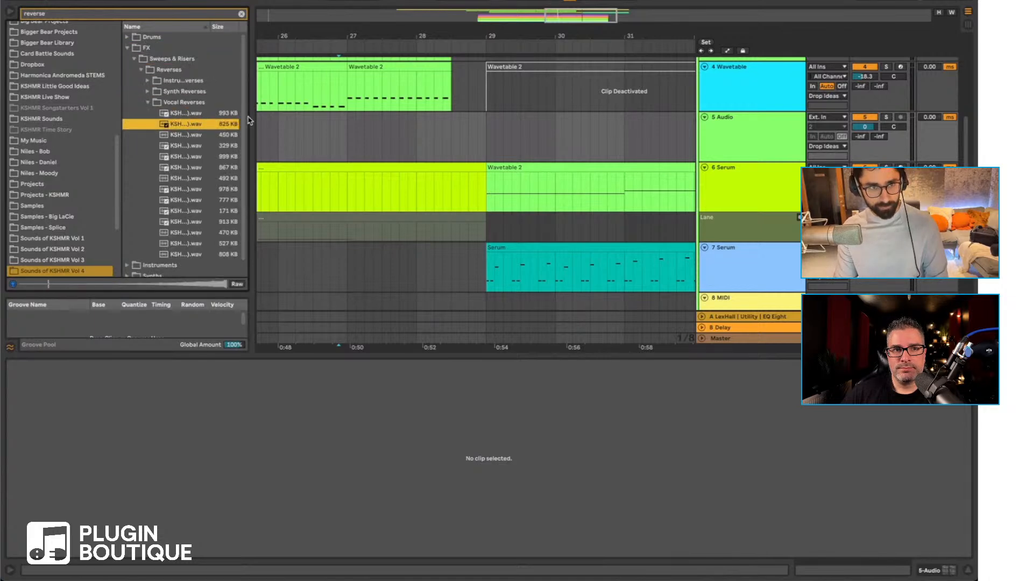
# Step: Widen the browser and place KSHMR Vocal Reverse 02 (A#).wav on the 5 Audio track at bar 27
pyautogui.moveTo(252, 115); pyautogui.dragTo(332, 124)
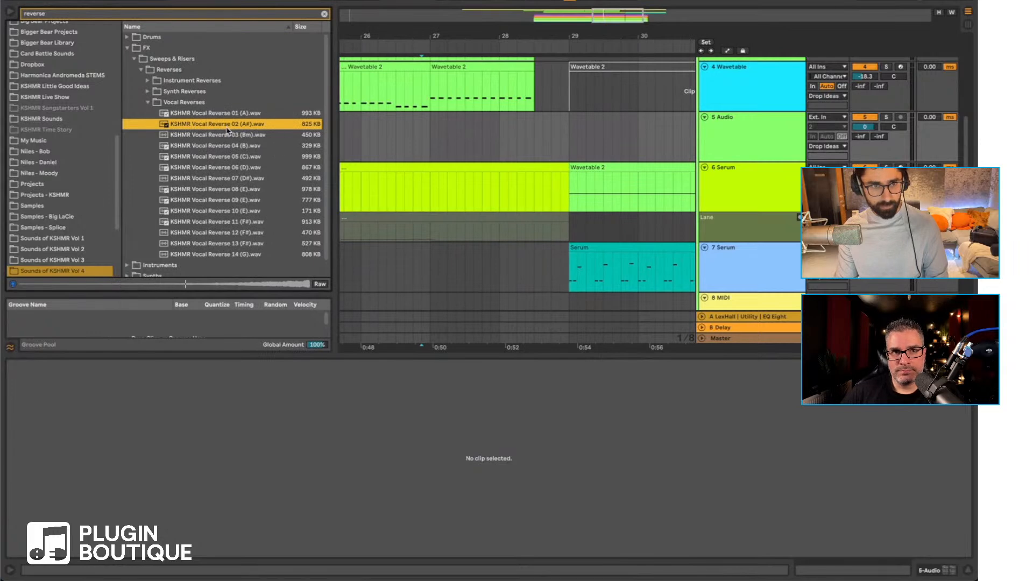
pyautogui.moveTo(225, 128); pyautogui.dragTo(433, 134)
pyautogui.click(152, 460)
pyautogui.scroll(-2, 81, 517)
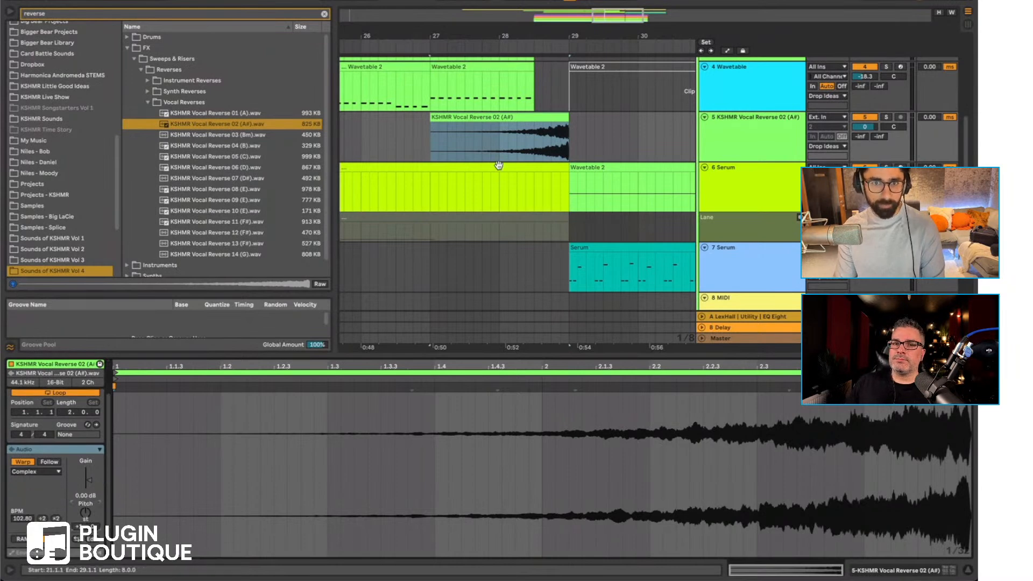
# Step: Play back the KSHMR Vocal Reverse 02 clip and lower the volume of its track to -12.2 dB
pyautogui.click(520, 147)
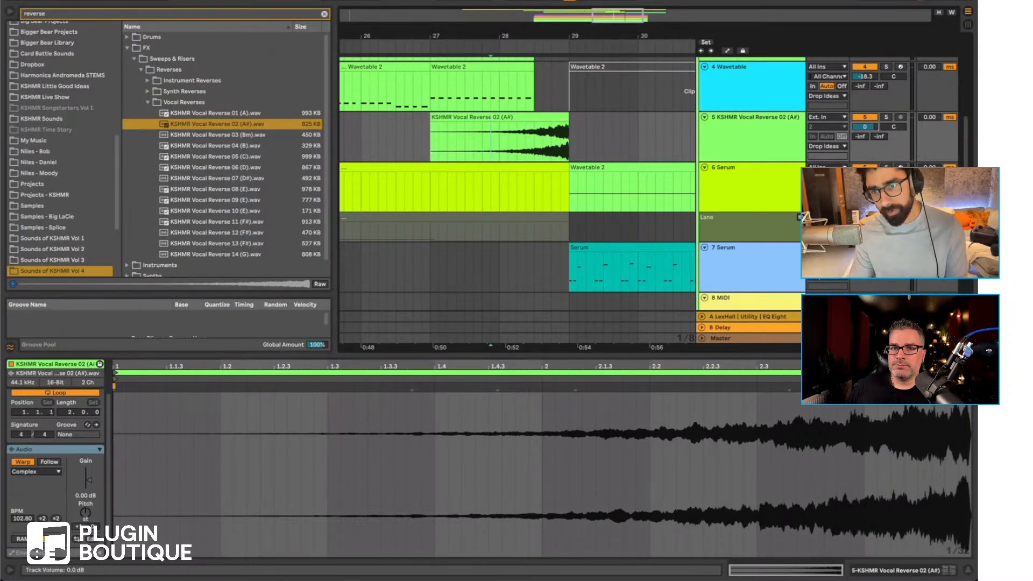
pyautogui.click(508, 137)
pyautogui.press('space')
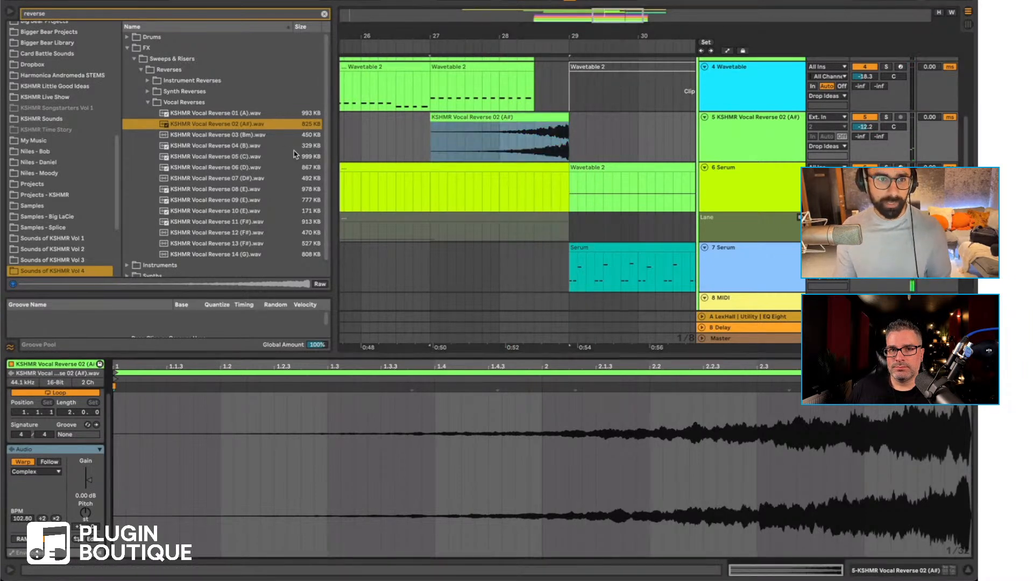
# Step: Preview Vocal Reverses 06, 08 and 09, replace the bar 27 clip with KSHMR Vocal Reverse 09 (E).wav, and set its track volume to -14.7 dB
pyautogui.click(257, 168)
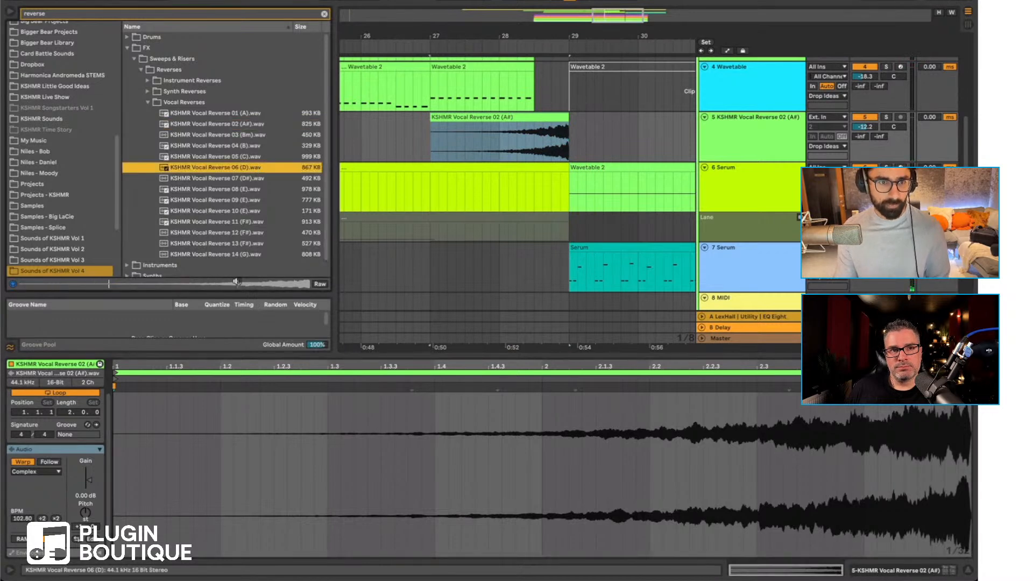
pyautogui.click(236, 189)
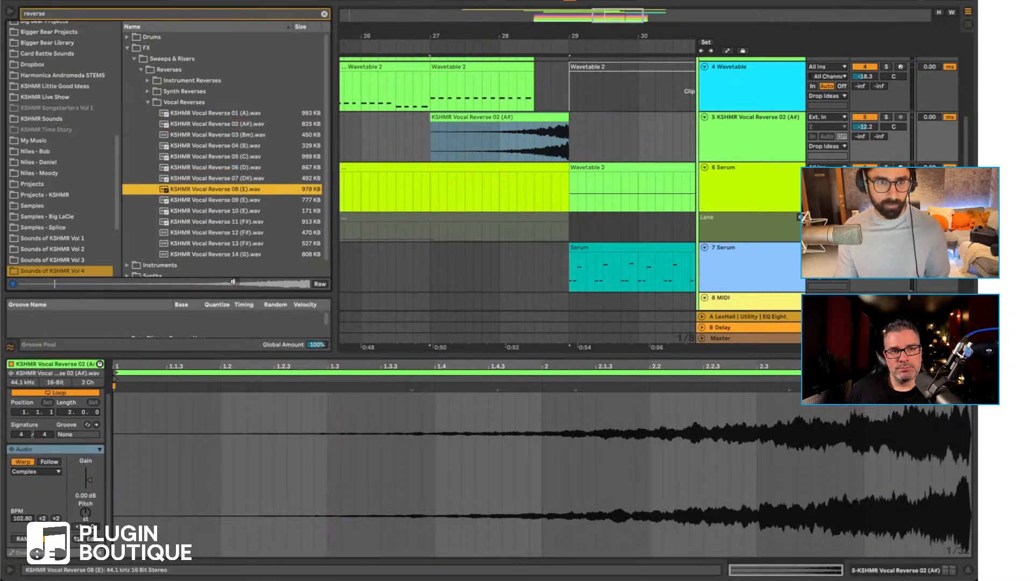
pyautogui.click(232, 200)
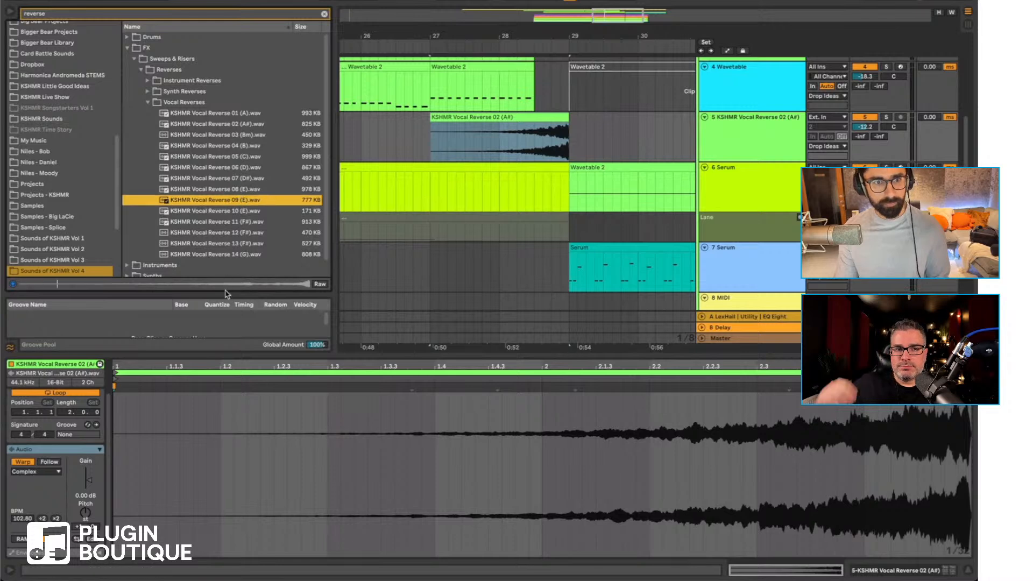
pyautogui.moveTo(229, 201); pyautogui.dragTo(549, 127)
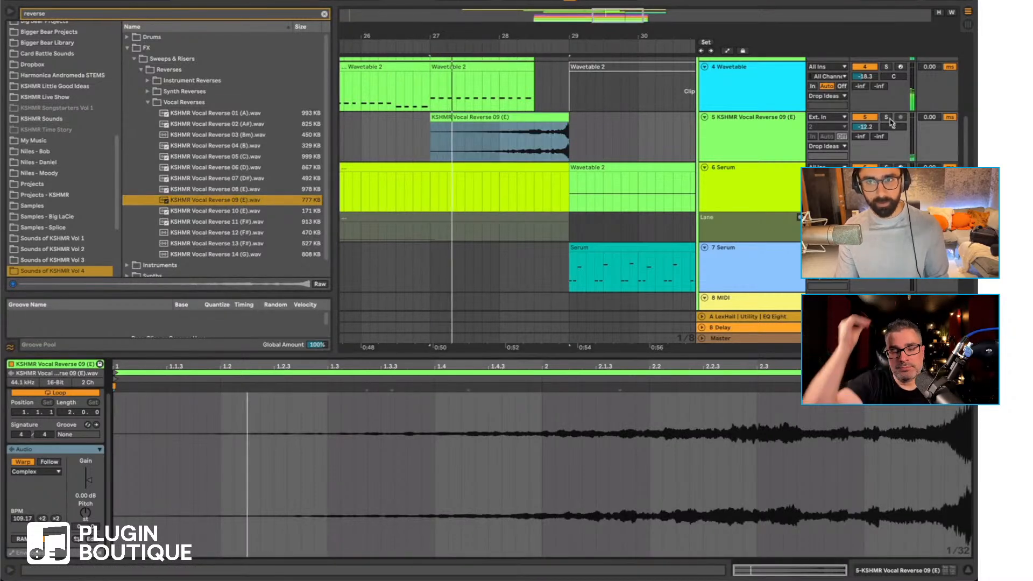
pyautogui.moveTo(430, 124)
pyautogui.mouseDown()
pyautogui.moveTo(452, 125)
pyautogui.moveTo(431, 124)
pyautogui.mouseUp()
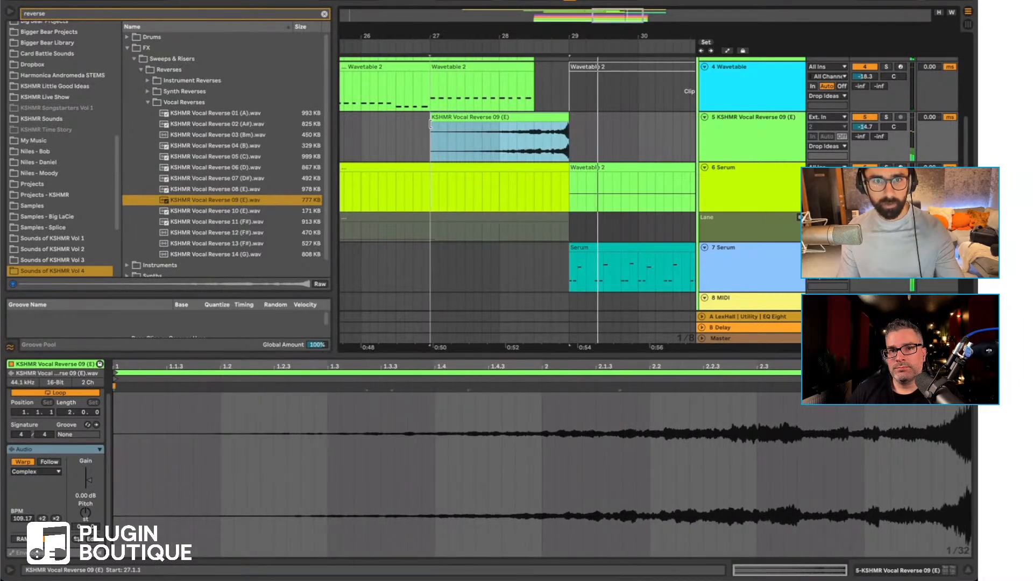
# Step: Delete the Wavetable clip material between bars 28 and 29 on the tracks above the vocal reverse
pyautogui.scroll(2, 515, 100)
pyautogui.moveTo(515, 100); pyautogui.dragTo(566, 162)
pyautogui.moveTo(437, 33); pyautogui.dragTo(421, 36)
pyautogui.scroll(-2, 604, 156)
pyautogui.press('Delete')
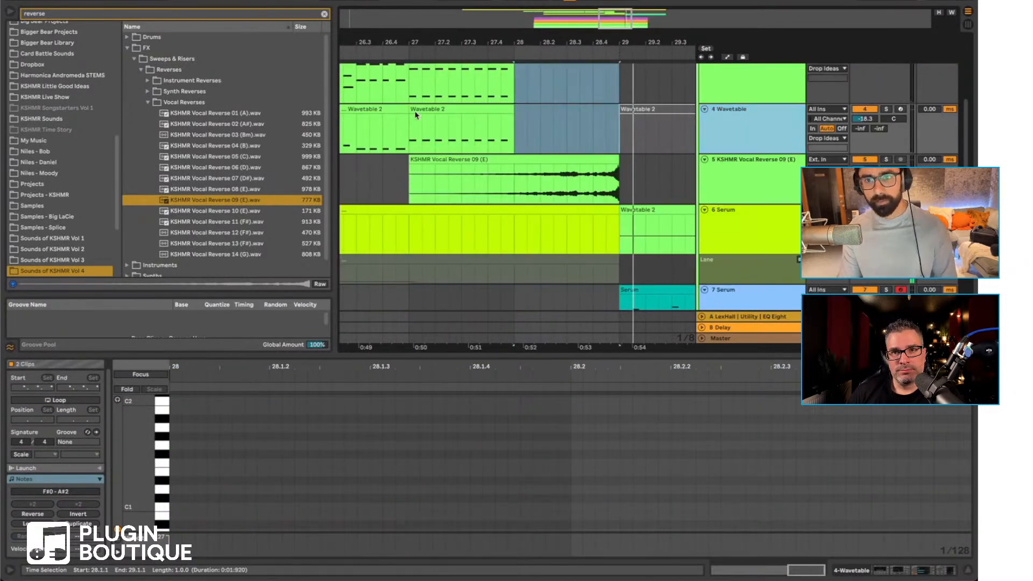
# Step: Insert a new audio track between the 4 Wavetable track and the vocal reverse track
pyautogui.press('super+t')
pyautogui.scroll(3, 584, 158)
pyautogui.scroll(-3, 453, 229)
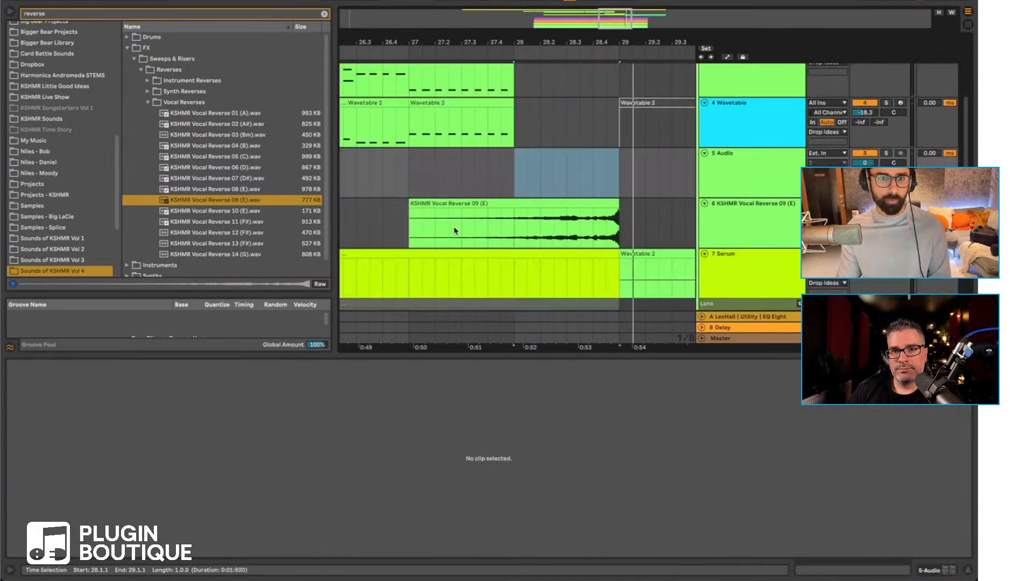
pyautogui.hscroll(-3, 454, 231)
# Step: Return to the Sounds of KSHMR Vol 4 folder in the browser and clear the "reverse" search
pyautogui.scroll(5, 64, 108)
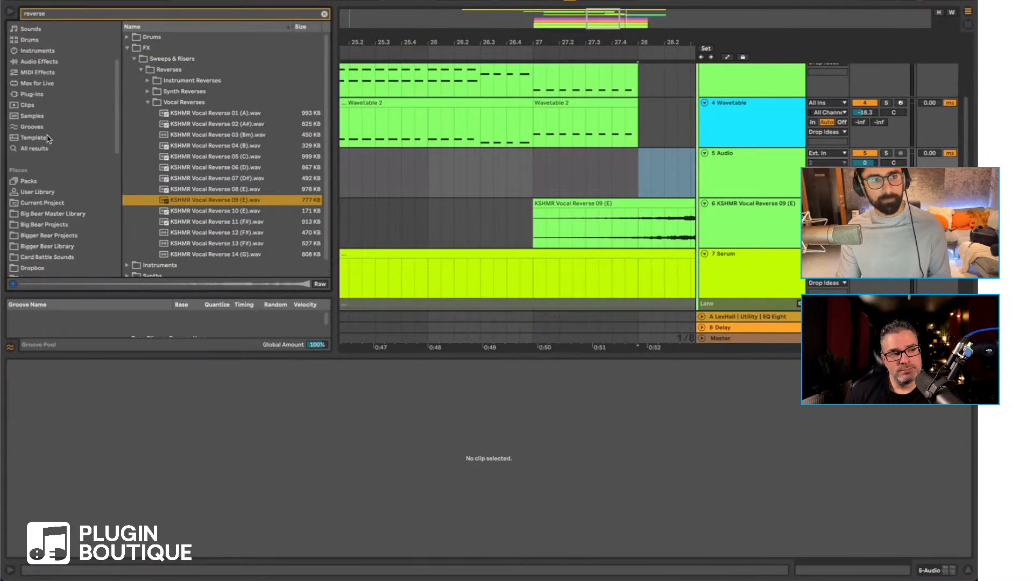
pyautogui.click(43, 150)
pyautogui.click(45, 63)
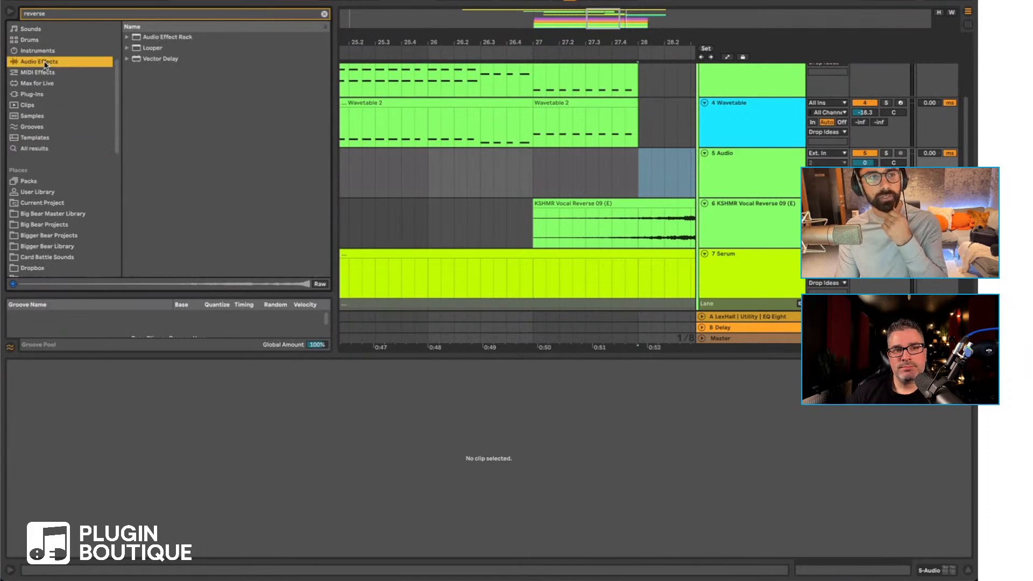
pyautogui.scroll(-10, 59, 171)
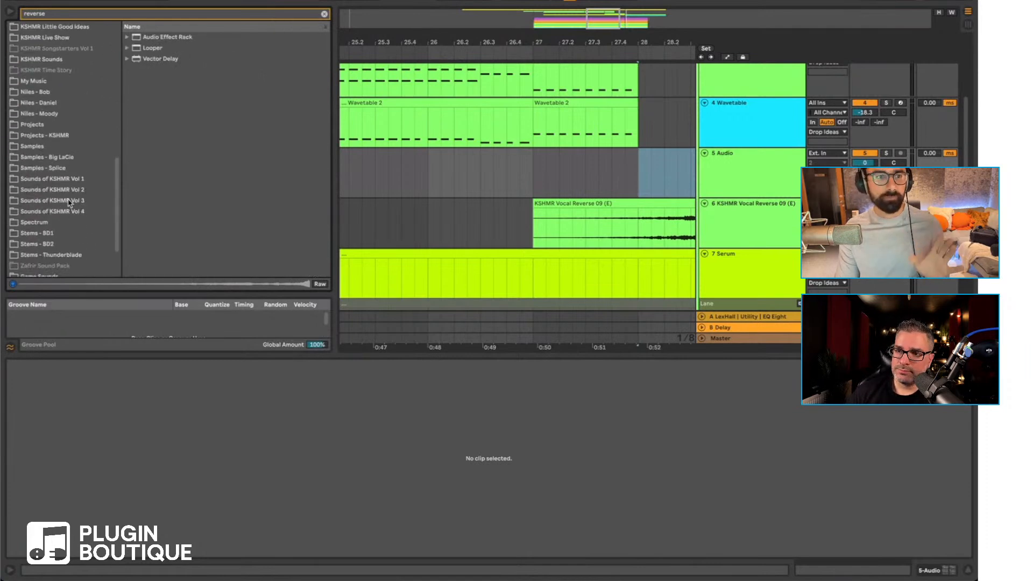
pyautogui.click(69, 201)
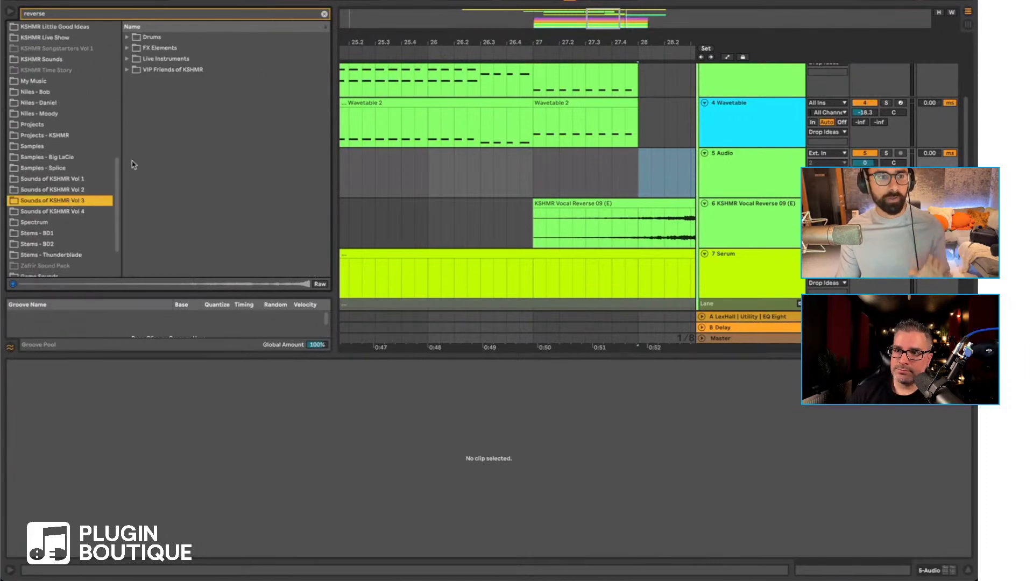
pyautogui.click(75, 212)
pyautogui.click(128, 48)
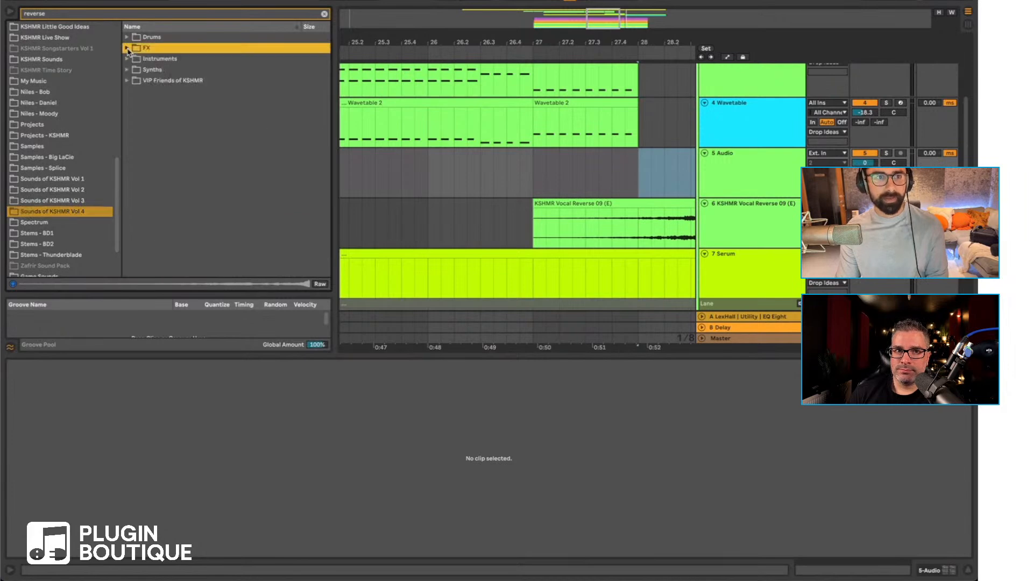
pyautogui.doubleClick(166, 50)
pyautogui.click(47, 15)
pyautogui.press('BackSpace')
pyautogui.scroll(-2, 171, 156)
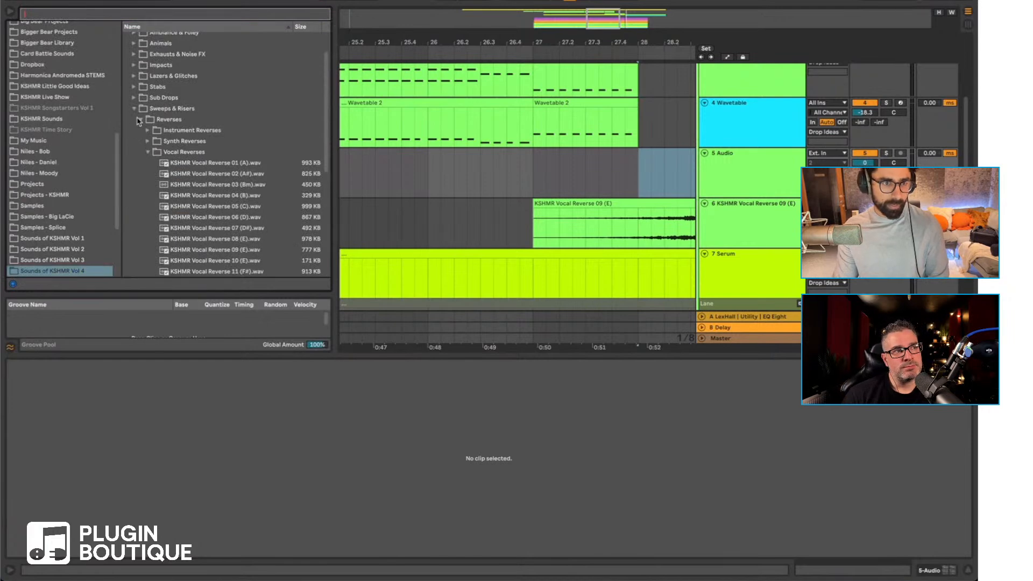
# Step: Collapse the Vocal Reverses folder and expand Sweeps Up within FX, Sweeps & Risers
pyautogui.click(136, 110)
pyautogui.doubleClick(167, 147)
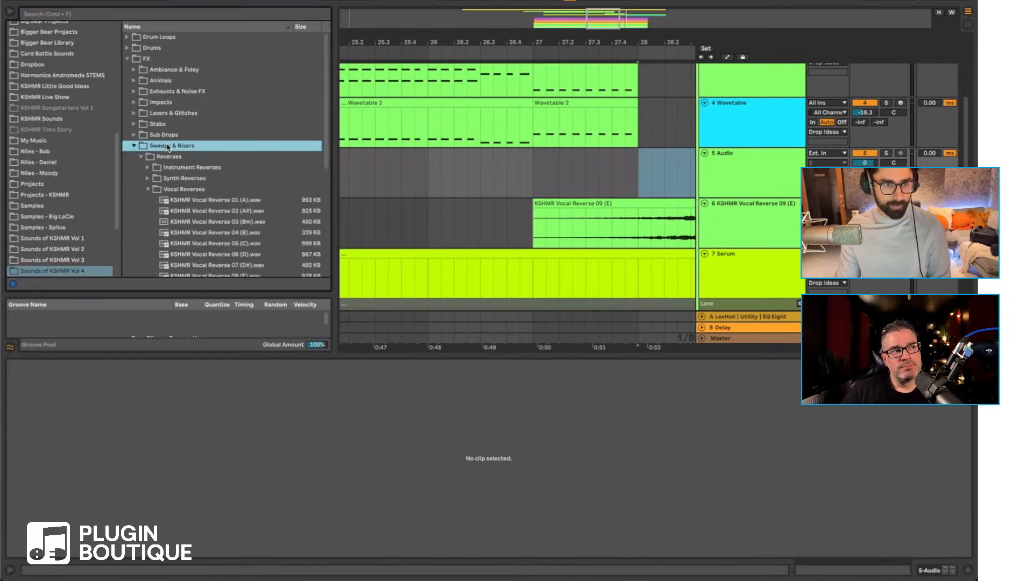
pyautogui.click(148, 190)
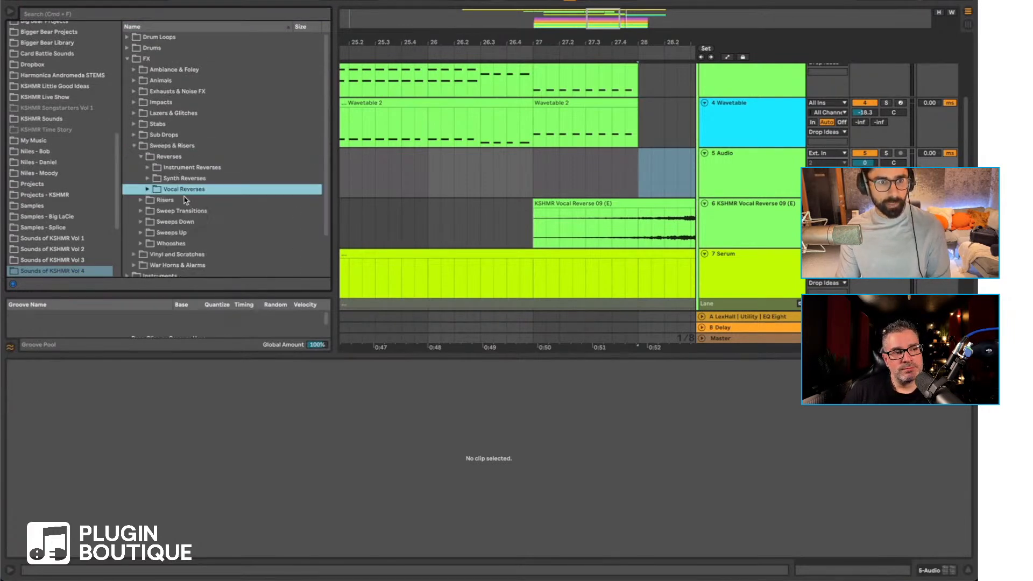
pyautogui.scroll(-1, 186, 206)
pyautogui.doubleClick(182, 227)
pyautogui.scroll(-3, 188, 224)
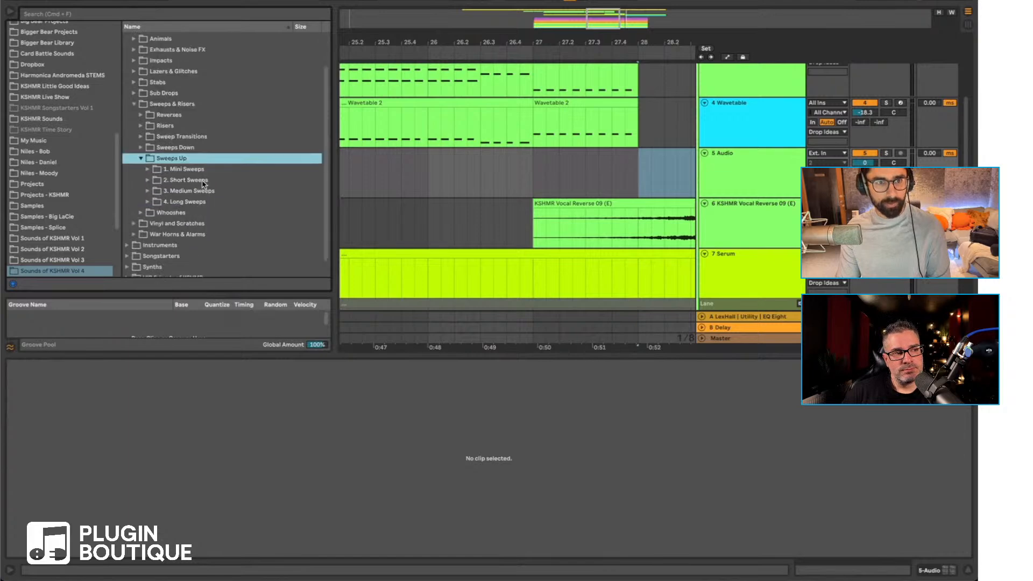
# Step: Open the 2. Short Sweeps folder and preview several samples, including KSHMR Short Sweep 02.wav and 06.wav
pyautogui.doubleClick(203, 184)
pyautogui.click(219, 204)
pyautogui.scroll(-2, 219, 206)
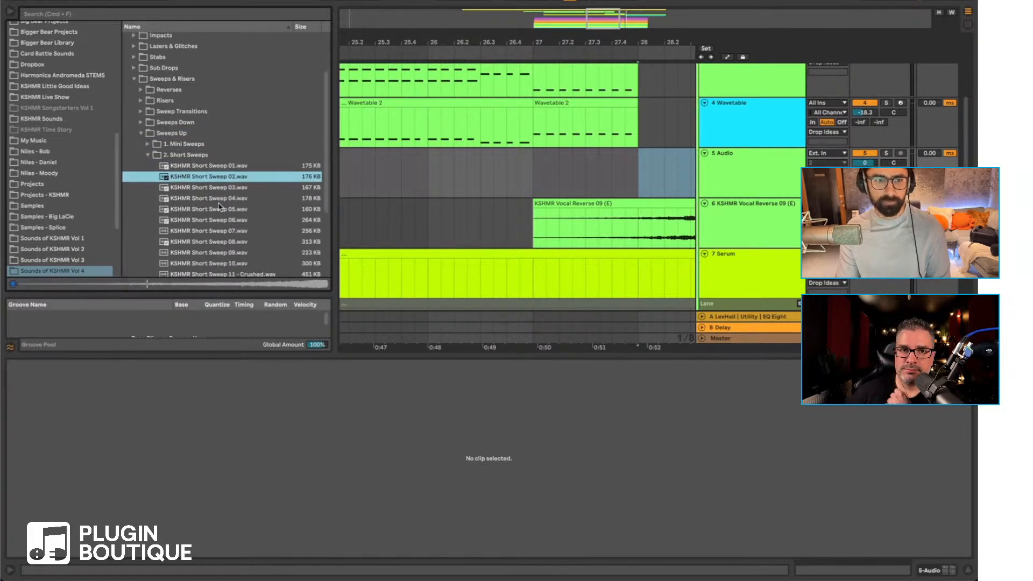
pyautogui.click(216, 193)
pyautogui.click(225, 221)
pyautogui.scroll(-3, 225, 221)
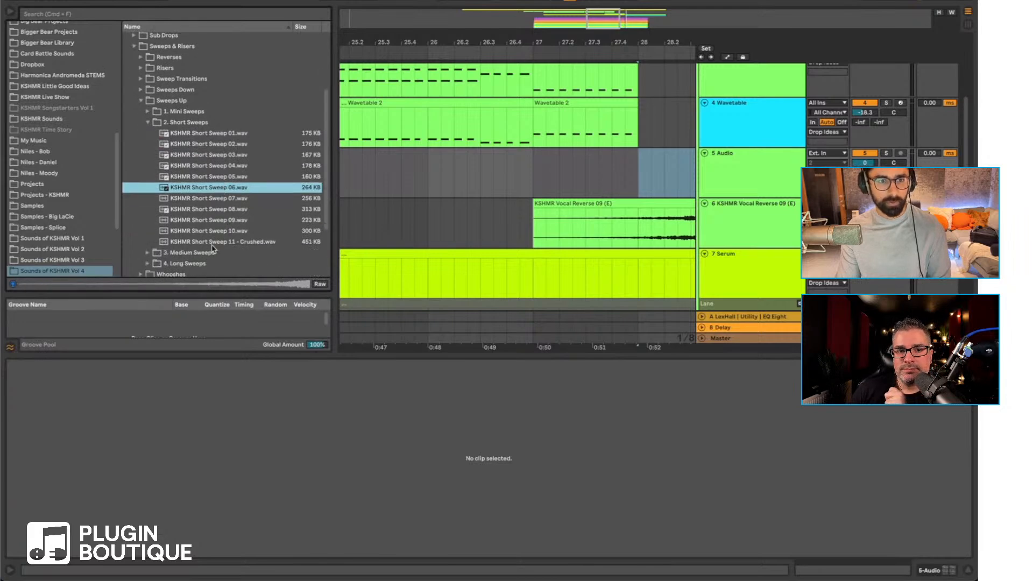
# Step: Open the 3. Medium Sweeps folder and preview its clean sweeps up to KSHMR Medium Sweep 08 - Clean.wav
pyautogui.doubleClick(204, 255)
pyautogui.click(232, 196)
pyautogui.scroll(-1, 235, 203)
pyautogui.click(236, 202)
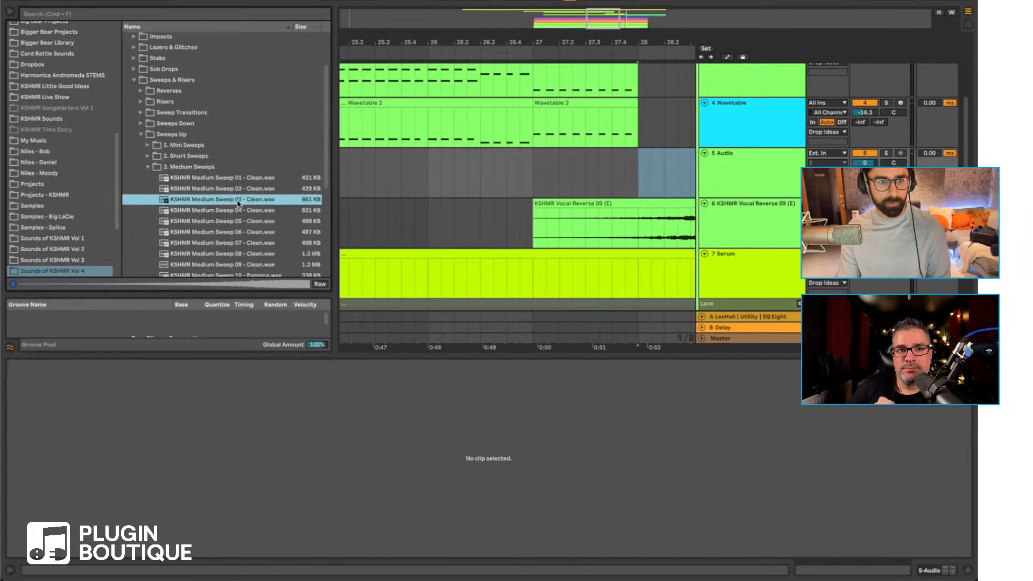
pyautogui.click(237, 209)
pyautogui.click(235, 221)
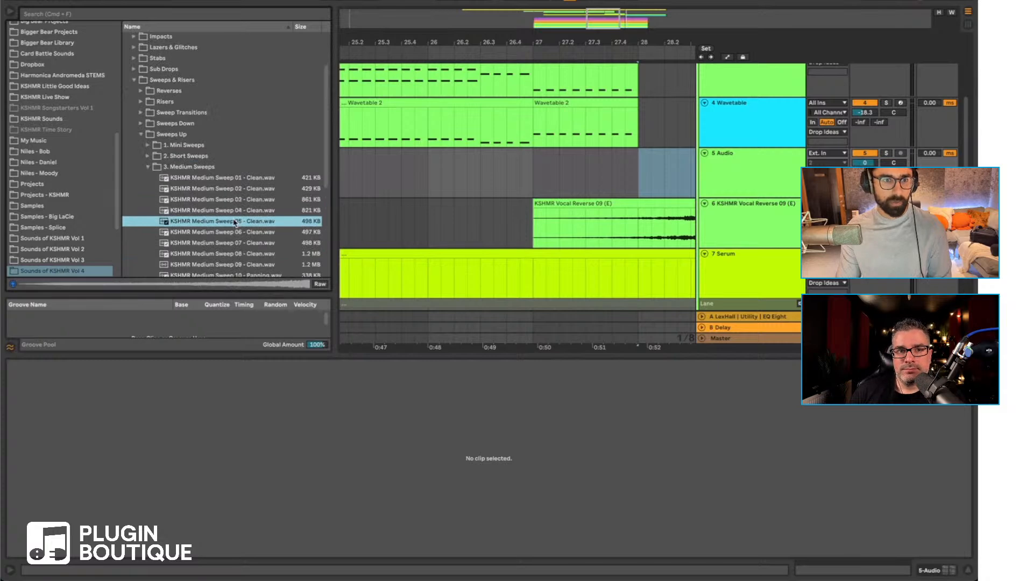
pyautogui.scroll(-3, 235, 220)
pyautogui.click(236, 199)
pyautogui.scroll(-2, 232, 205)
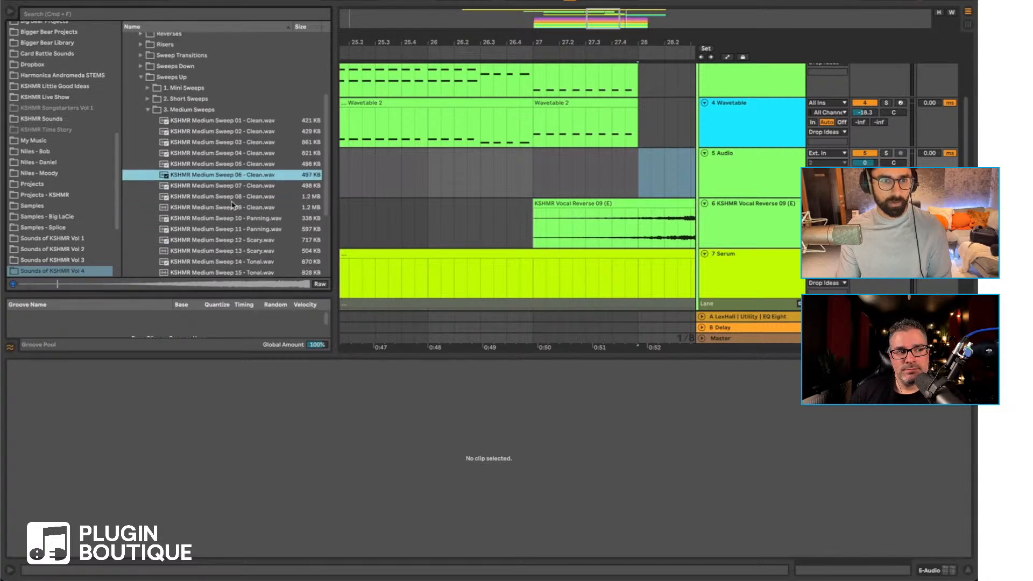
pyautogui.click(235, 186)
pyautogui.scroll(-1, 237, 187)
pyautogui.click(237, 187)
pyautogui.scroll(-5, 240, 185)
# Step: Place KSHMR Medium Sweep 08 - Clean.wav on the 5 Audio track at bar 25 and turn off its warping
pyautogui.moveTo(222, 107); pyautogui.dragTo(366, 167)
pyautogui.press('-')
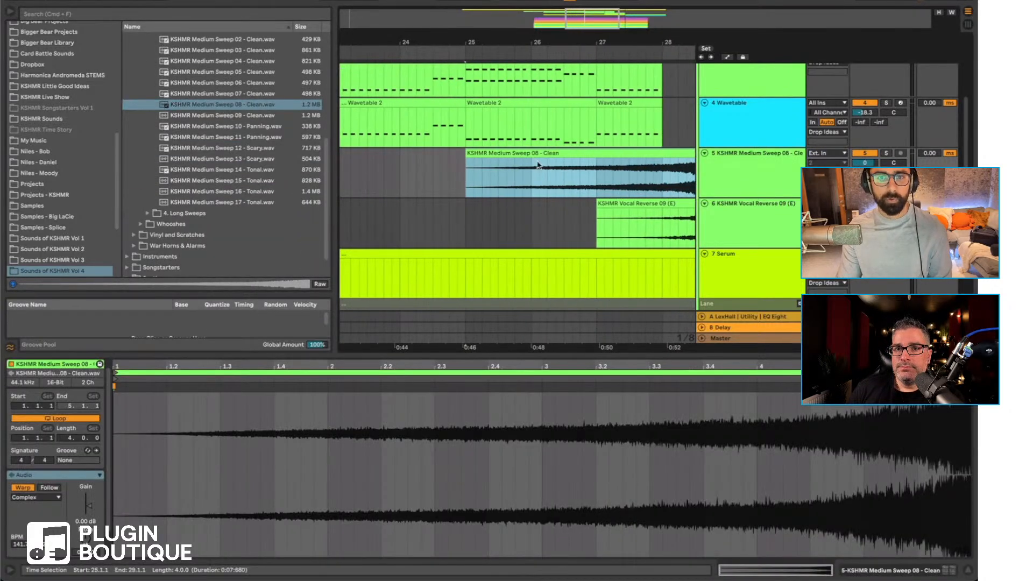
pyautogui.click(121, 435)
pyautogui.click(26, 488)
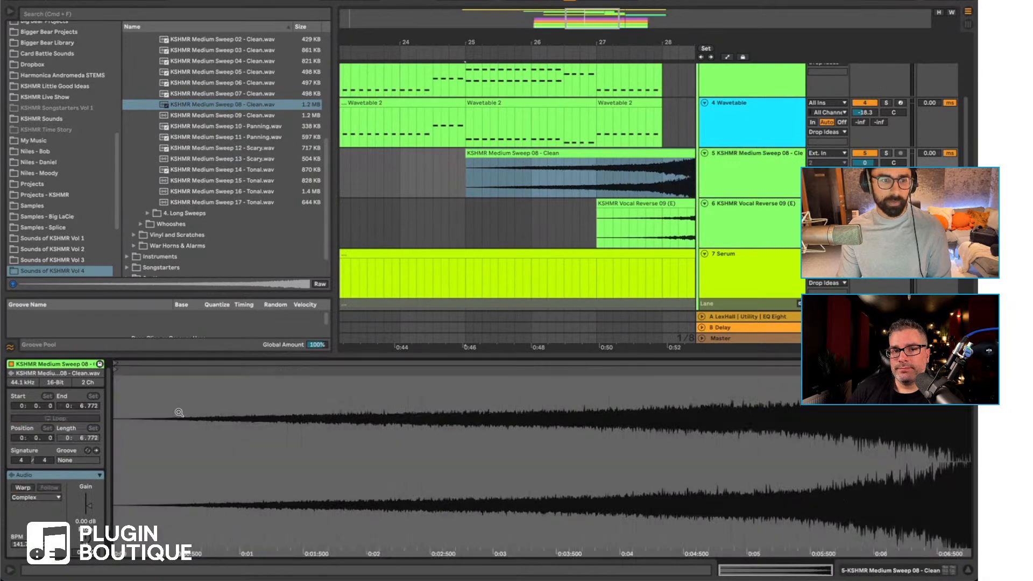
# Step: Move the medium sweep clip earlier so that it peaks at bar 28, and delete its tail past bar 28
pyautogui.click(605, 145)
pyautogui.click(624, 153)
pyautogui.moveTo(643, 153); pyautogui.dragTo(679, 171)
pyautogui.click(660, 170)
pyautogui.press('Delete')
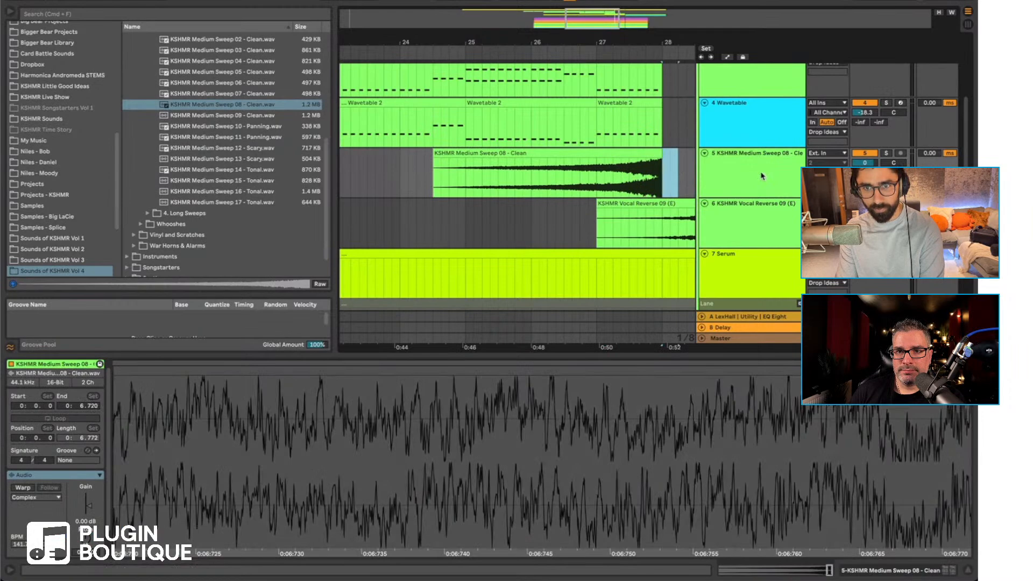
# Step: Show the sweep track's devices, reveal the DJ Filter rack's chain and EQ Eight, and try its Hi-Pass macro
pyautogui.click(754, 171)
pyautogui.click(901, 561)
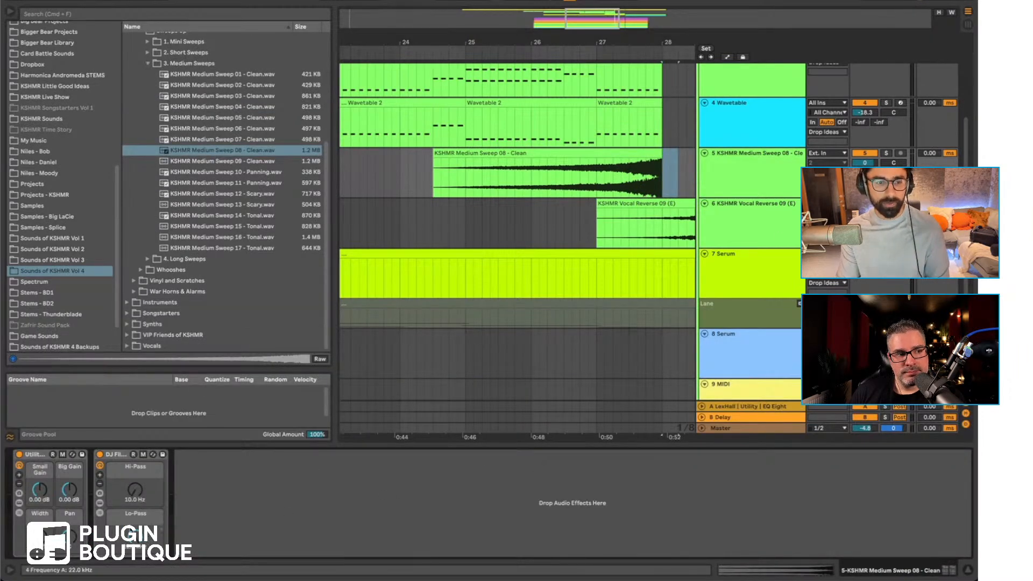
pyautogui.click(100, 504)
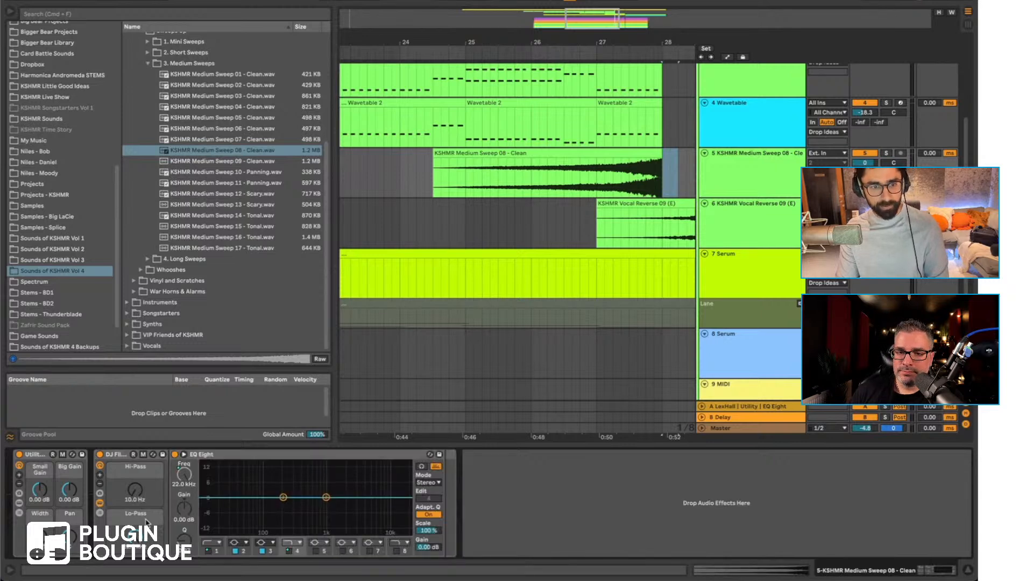
pyautogui.click(99, 514)
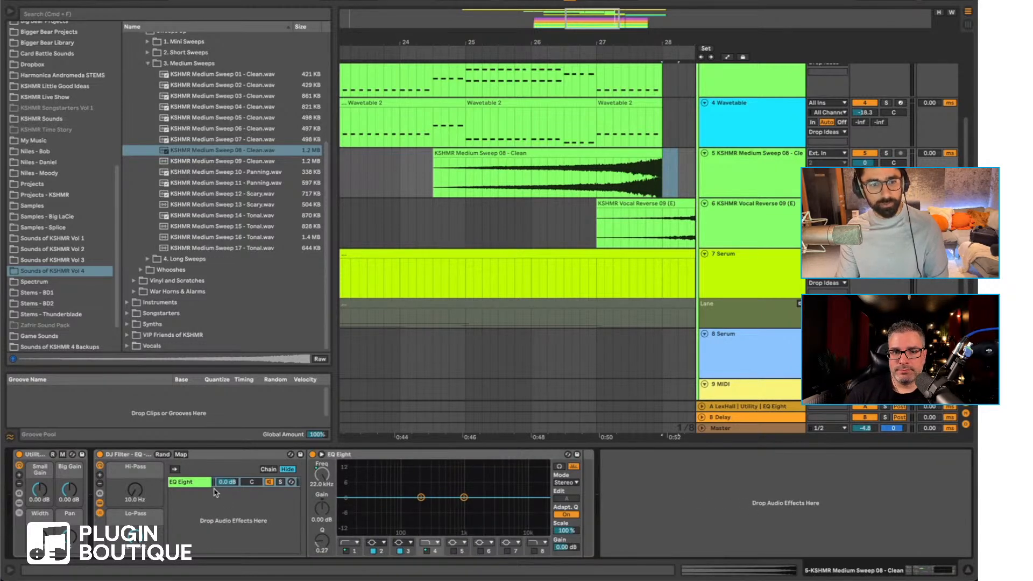
pyautogui.click(350, 467)
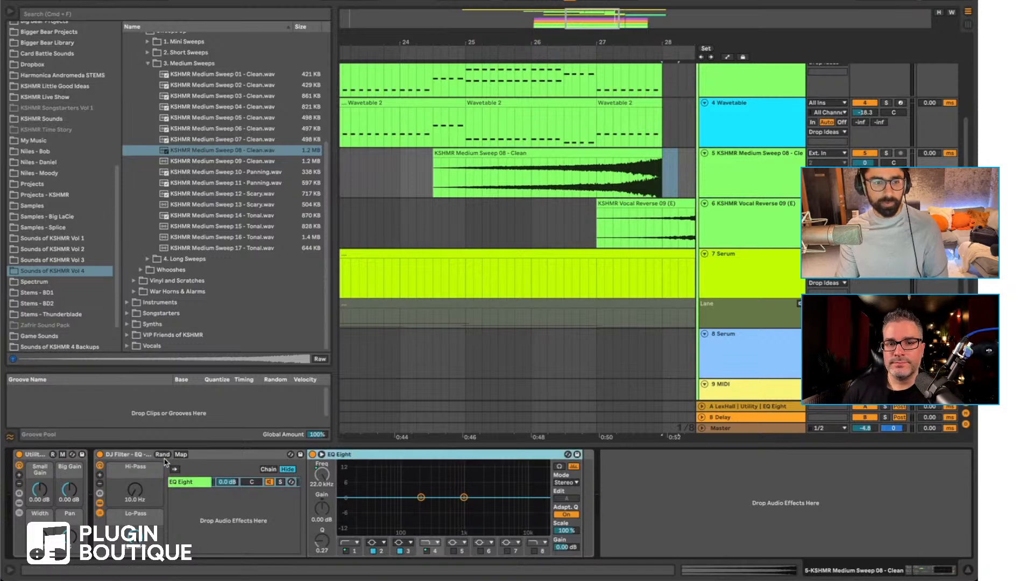
pyautogui.moveTo(134, 497)
pyautogui.mouseDown()
pyautogui.moveTo(134, 474)
pyautogui.moveTo(135, 508)
pyautogui.mouseUp()
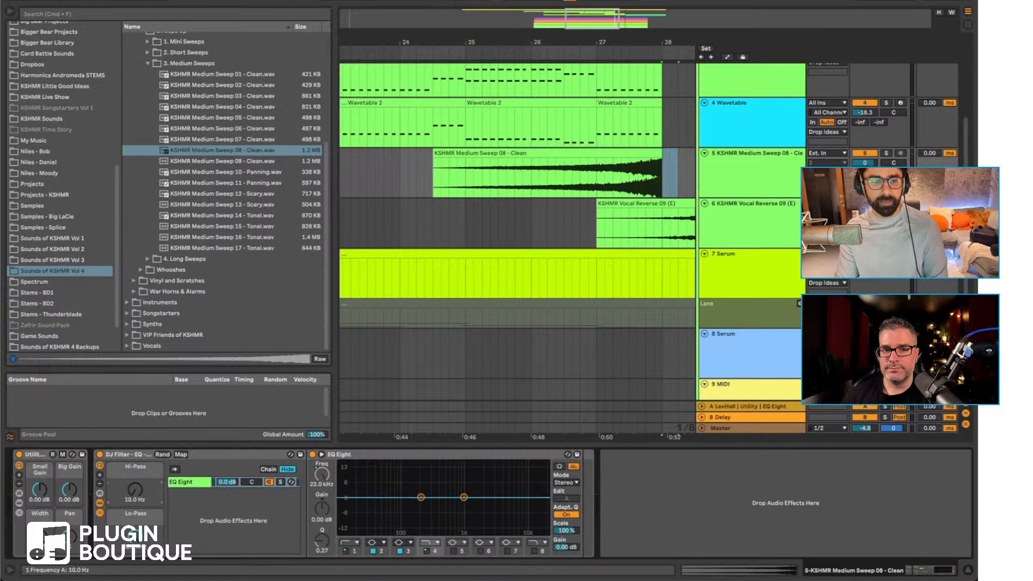
# Step: Open the DJ Filter rack's macro mappings and examine how Hi-Pass is assigned to EQ Eight's 1 Filter On A
pyautogui.click(183, 455)
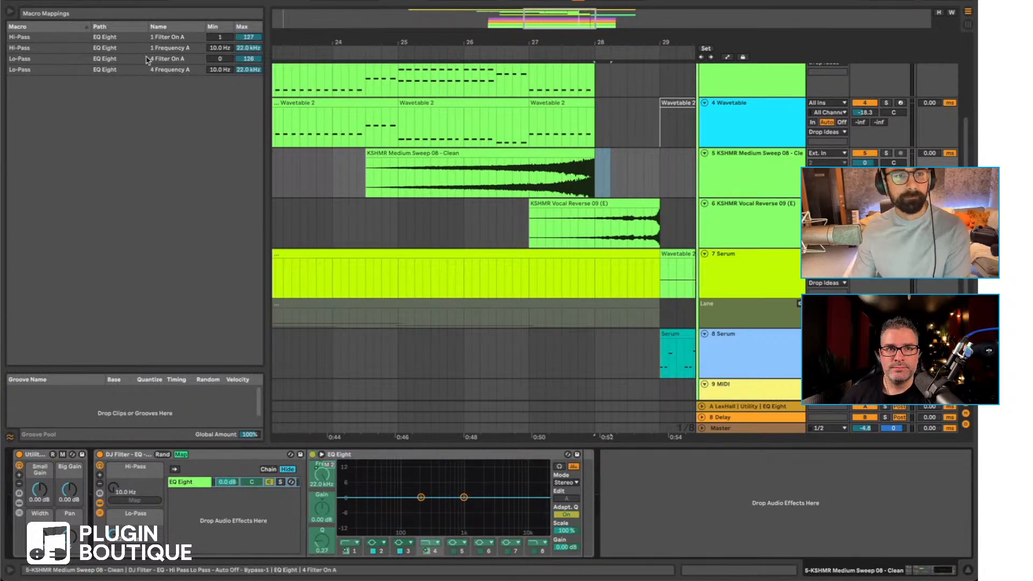
pyautogui.click(181, 39)
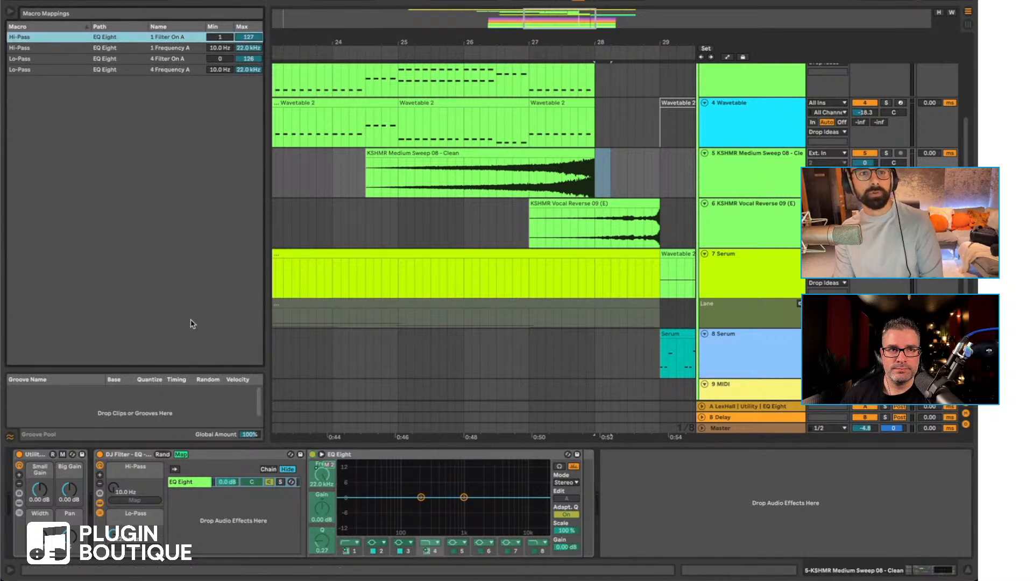
pyautogui.click(113, 487)
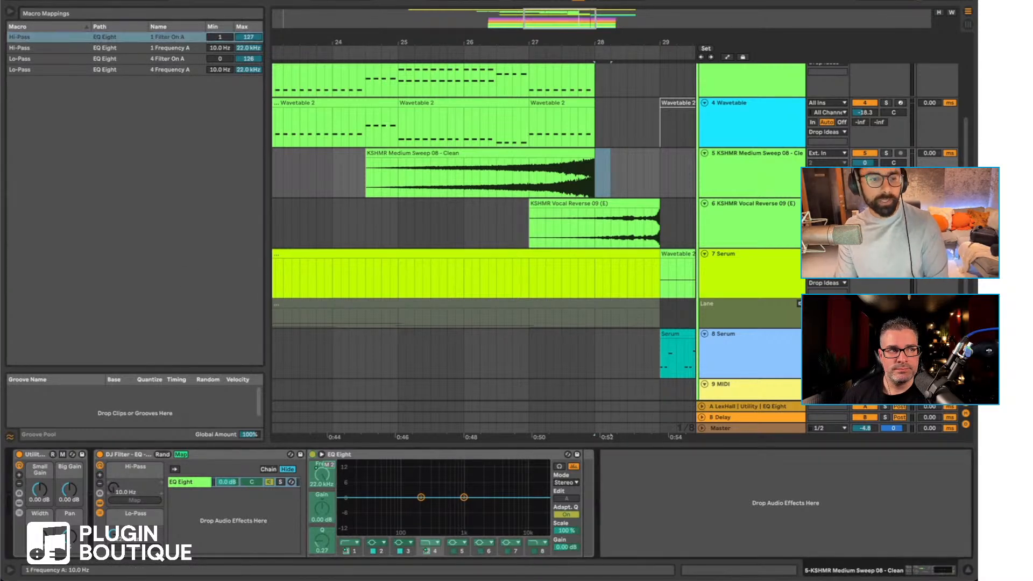
pyautogui.moveTo(113, 487); pyautogui.dragTo(113, 492)
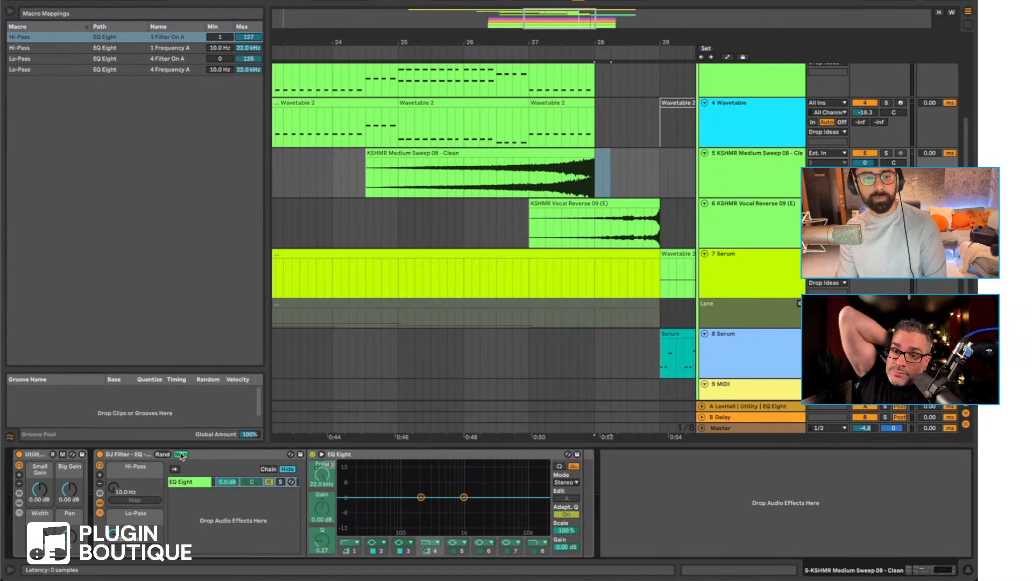
# Step: Leave the DJ Filter rack's mapping view, recheck its macro mappings, and try the Lo-Pass and Hi-Pass macros
pyautogui.click(181, 456)
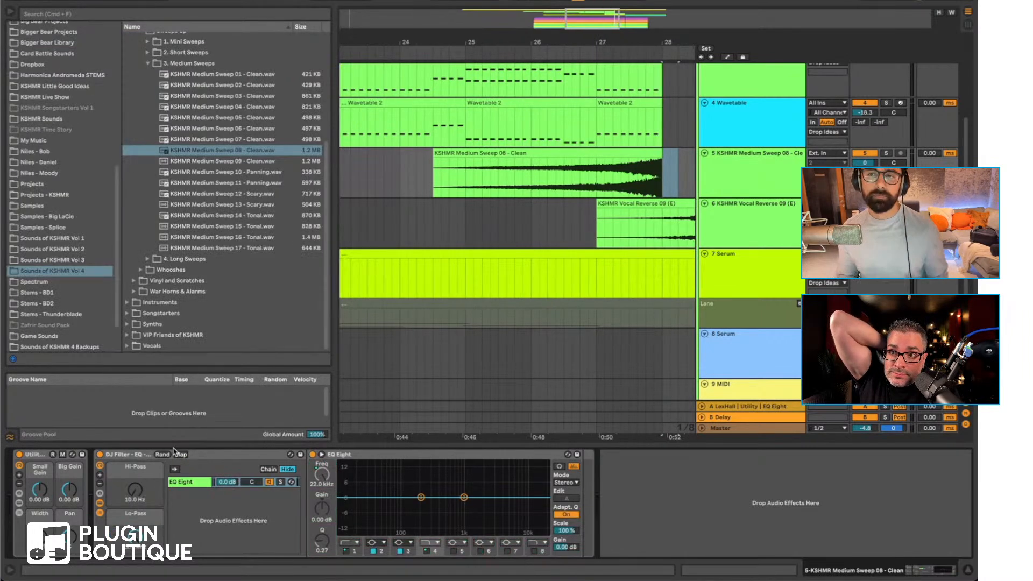
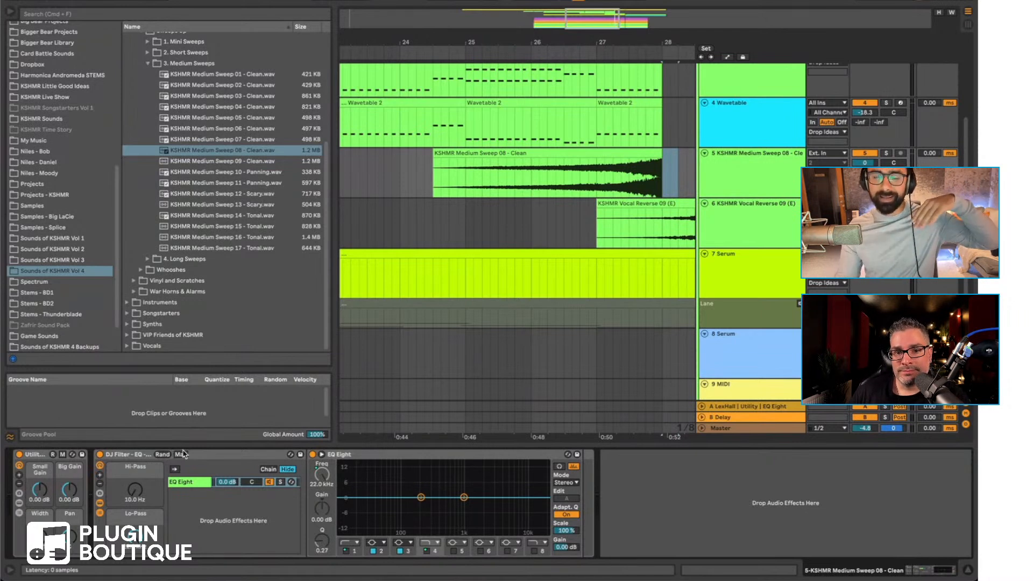
pyautogui.moveTo(135, 537); pyautogui.dragTo(135, 519)
pyautogui.click(180, 455)
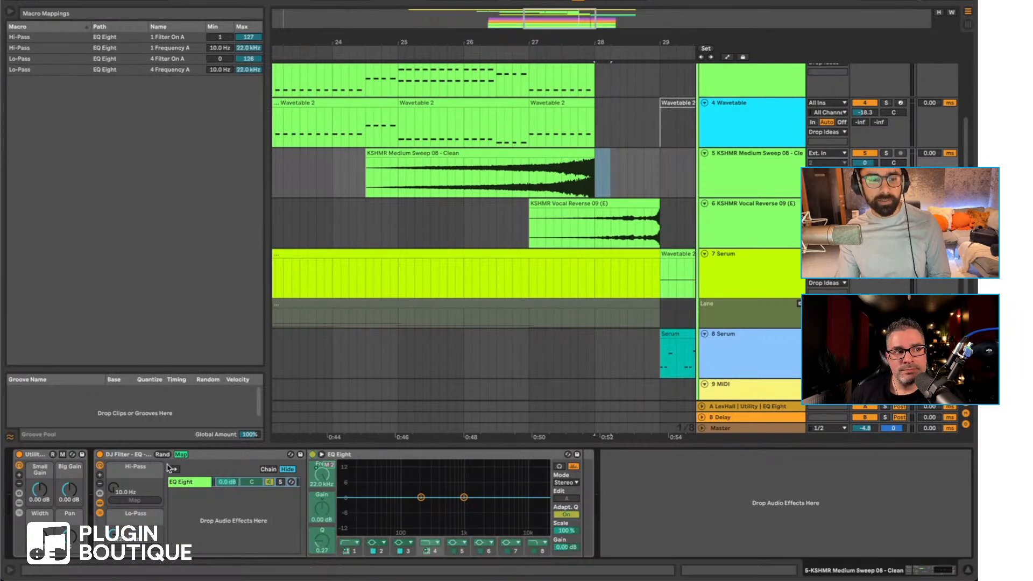
pyautogui.click(182, 455)
pyautogui.moveTo(136, 538)
pyautogui.mouseDown()
pyautogui.moveTo(135, 568)
pyautogui.moveTo(135, 538)
pyautogui.mouseUp()
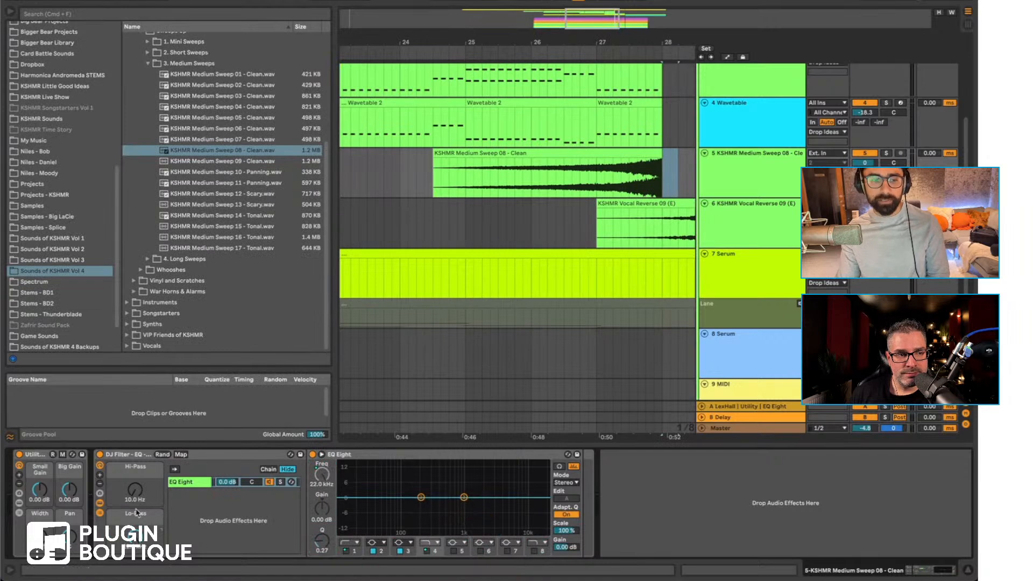
pyautogui.moveTo(135, 489); pyautogui.dragTo(135, 506)
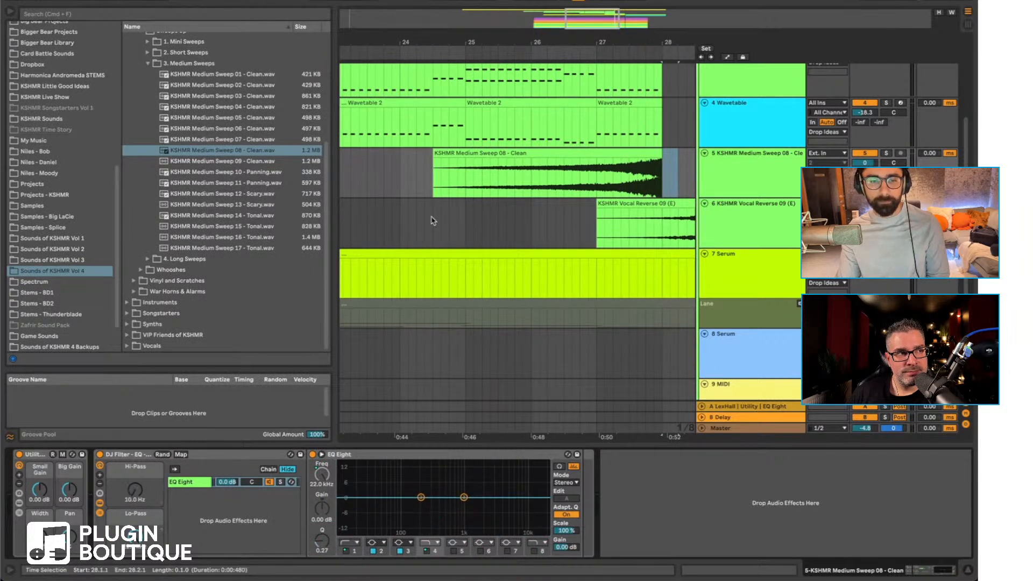
# Step: Automate the sweep track's Lo-Pass down to 483 Hz at the sweep's start, and lower the track volume to -10.5 dB
pyautogui.press('a')
pyautogui.moveTo(433, 159); pyautogui.dragTo(433, 176)
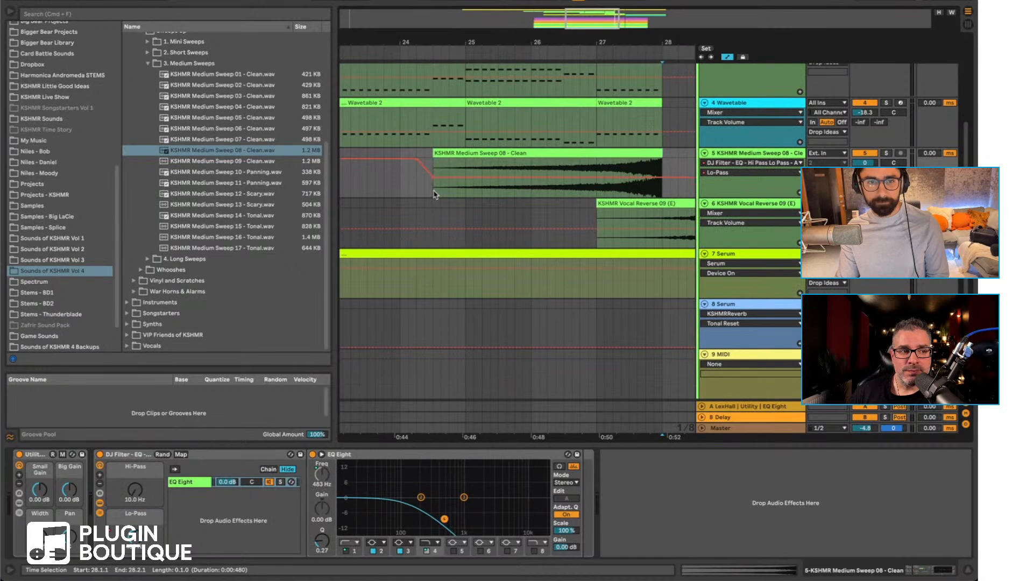
pyautogui.moveTo(873, 163); pyautogui.dragTo(873, 185)
pyautogui.press('space')
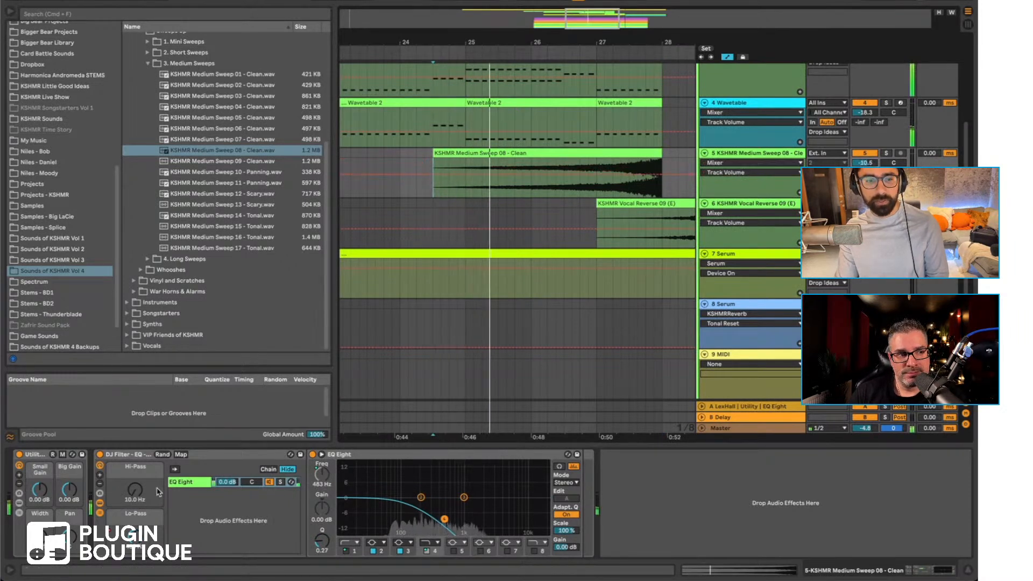
# Step: Make the Lo-Pass automation rise across the sweep to 6.55 kHz shortly before bar 28, and open it to 22 kHz at bar 28
pyautogui.click(135, 535)
pyautogui.moveTo(642, 178); pyautogui.dragTo(661, 171)
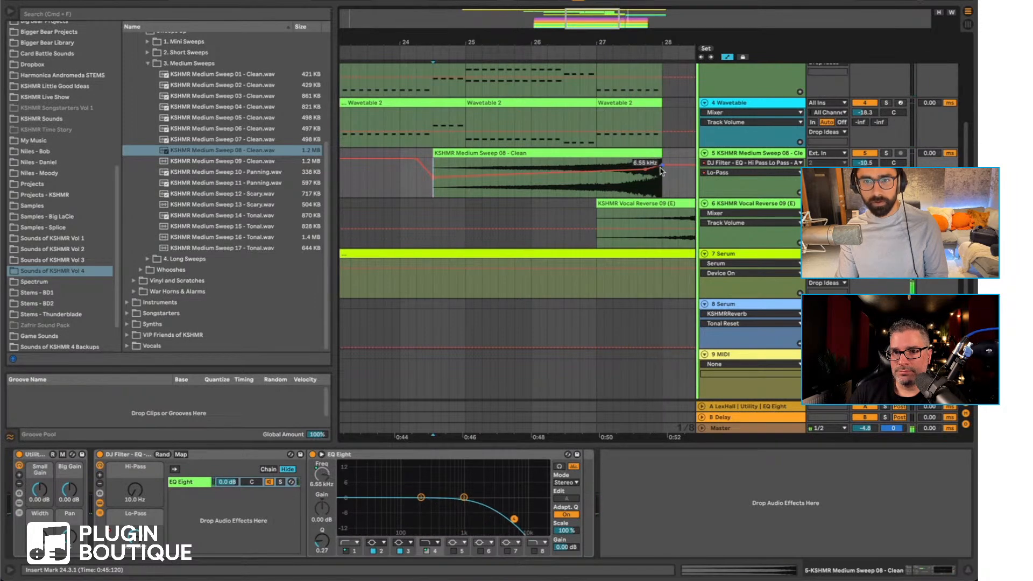
pyautogui.press('space')
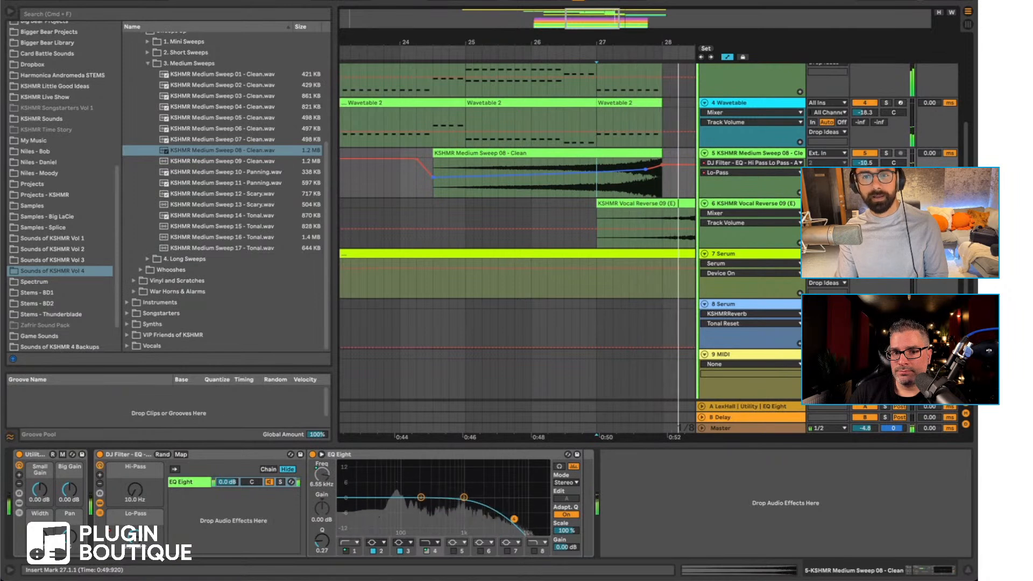
pyautogui.press('space')
pyautogui.moveTo(662, 165); pyautogui.dragTo(662, 159)
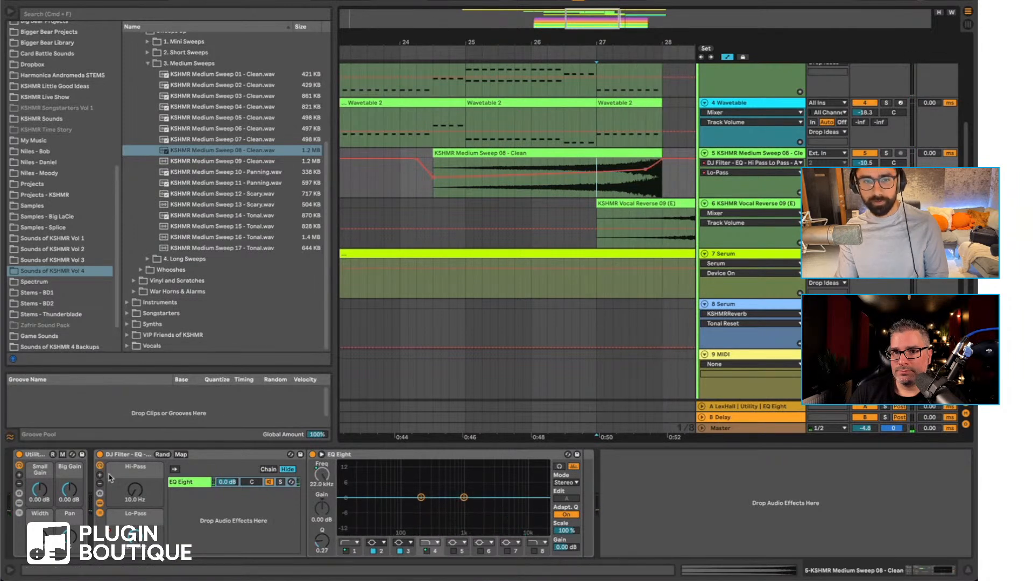
# Step: Automate Hi-Pass to descend over the sweep and reach 10 Hz at bar 28, and lower the sweep track's volume to -19.6 dB
pyautogui.click(140, 481)
pyautogui.press('a')
pyautogui.press('a')
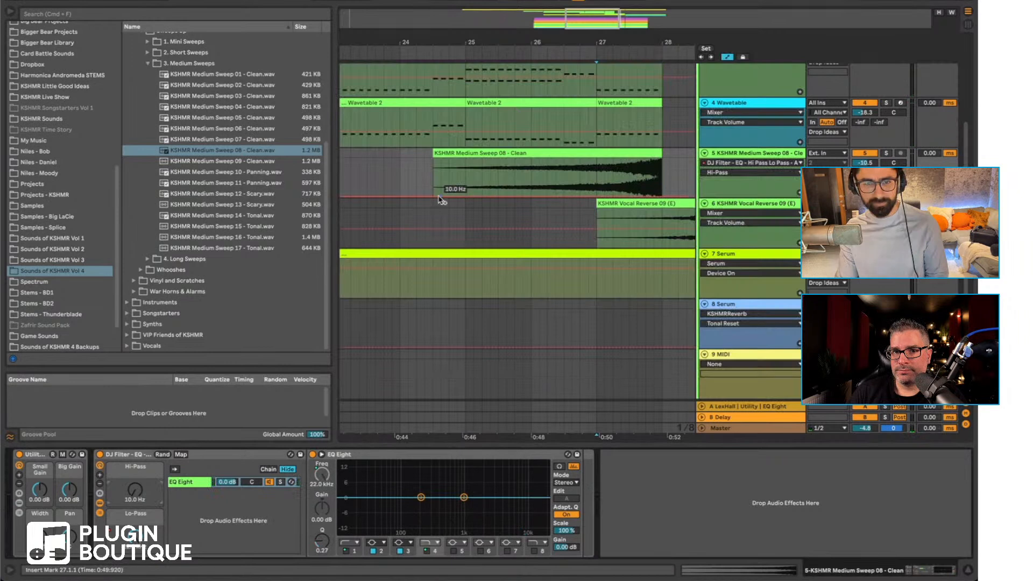
pyautogui.moveTo(441, 195); pyautogui.dragTo(458, 177)
pyautogui.click(458, 177)
pyautogui.press('space')
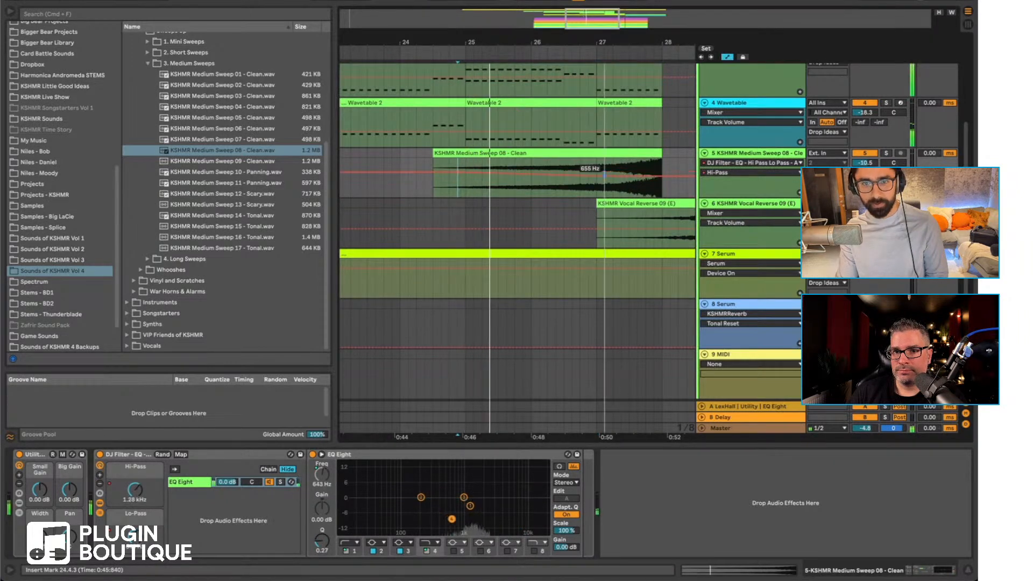
pyautogui.moveTo(865, 162); pyautogui.dragTo(817, 163)
pyautogui.click(136, 487)
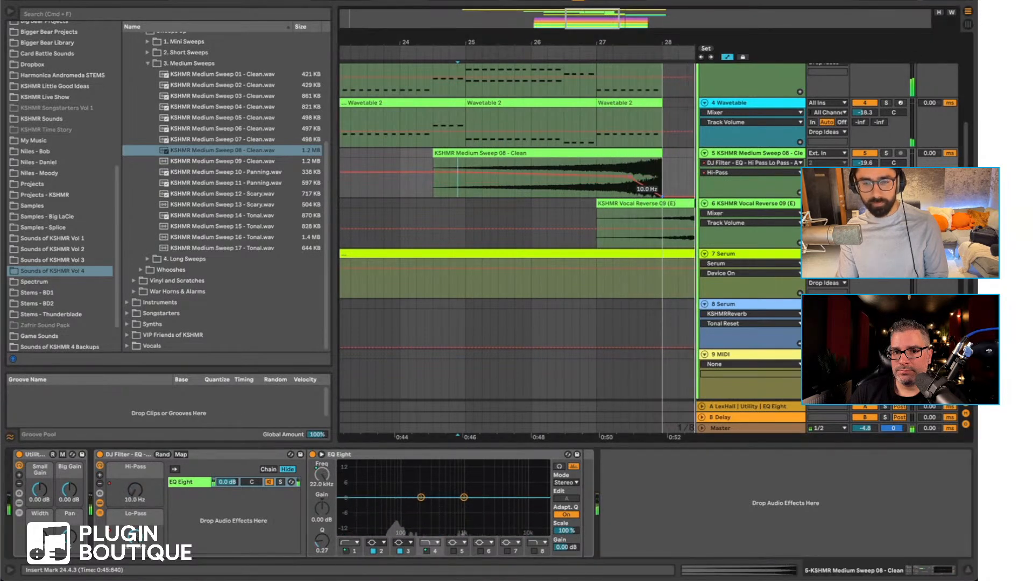
# Step: Trim the KSHMR Vocal Reverse 09 (E) clip to start at bar 28 and fade it in up to bar 29
pyautogui.moveTo(478, 203); pyautogui.dragTo(544, 213)
pyautogui.press('a')
pyautogui.press('a')
pyautogui.press('a')
pyautogui.press('a')
# Step: Insert a new audio track directly below the 8 Serum track
pyautogui.scroll(-3, 752, 279)
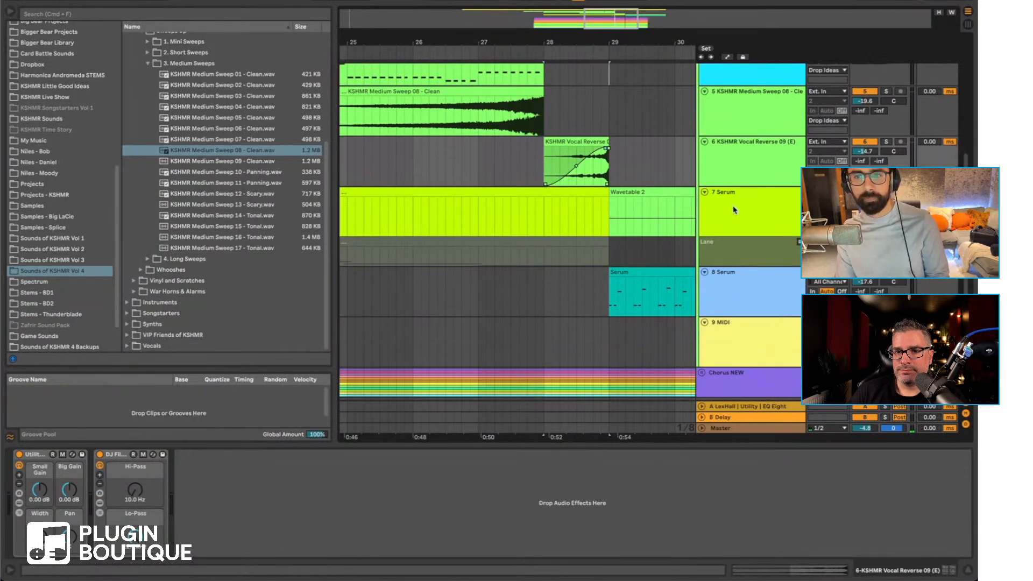
pyautogui.click(734, 209)
pyautogui.click(752, 296)
pyautogui.press('super+t')
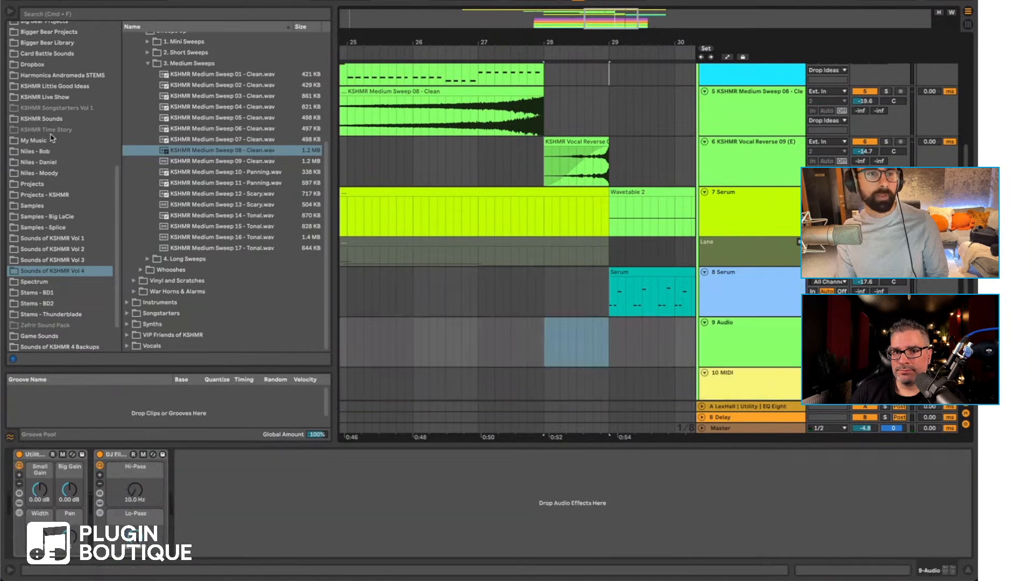
# Step: Open the 2. Low Impacts folder within the FX Impacts of Sounds of KSHMR Vol 4
pyautogui.scroll(10, 52, 138)
pyautogui.scroll(-10, 54, 277)
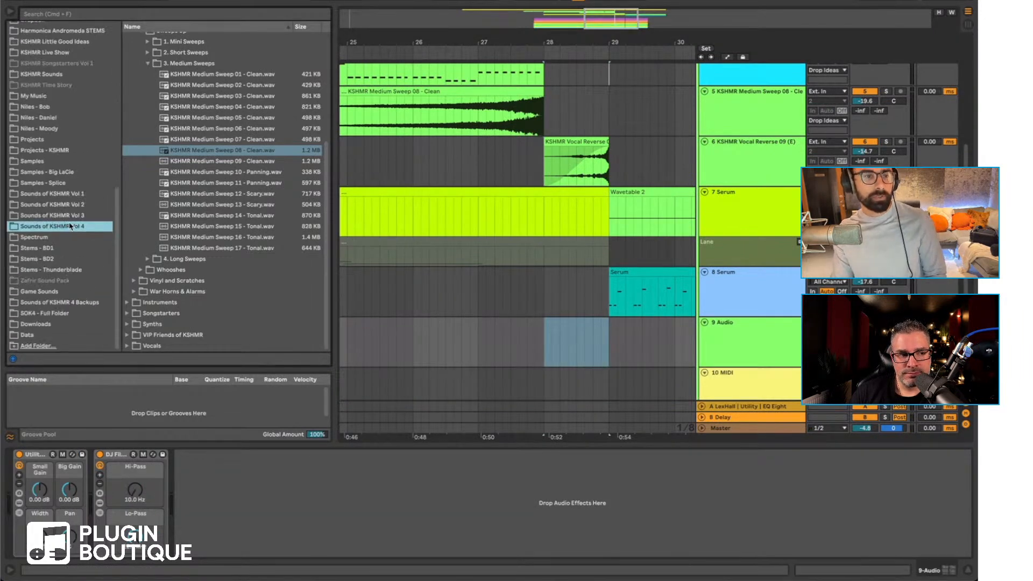
pyautogui.scroll(5, 156, 140)
pyautogui.click(155, 98)
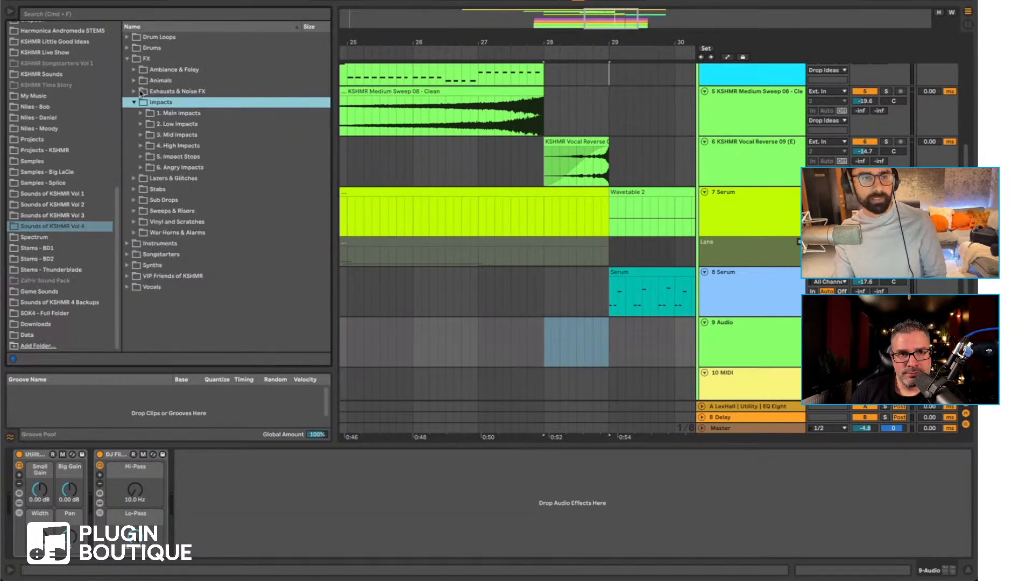
pyautogui.click(185, 127)
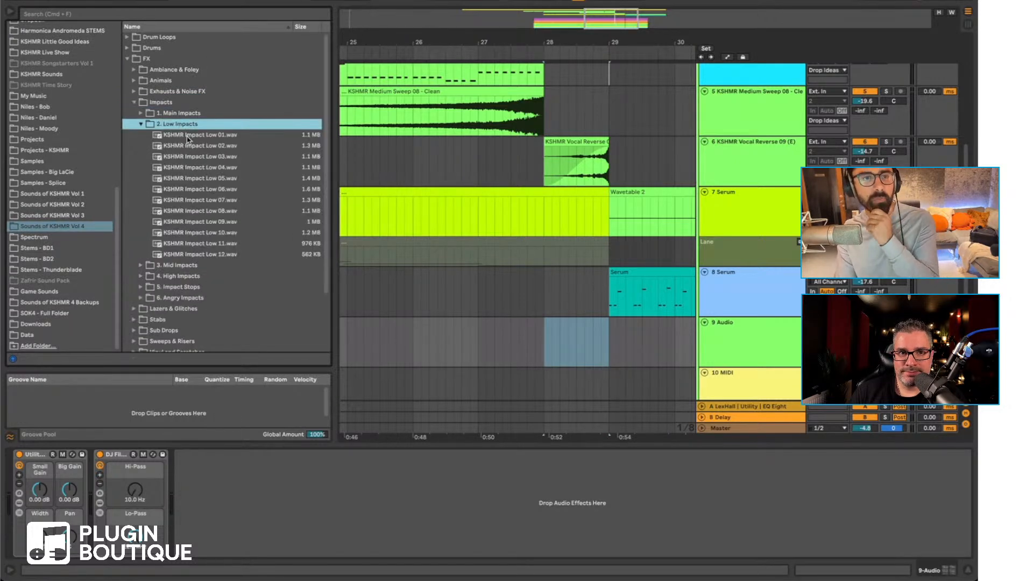
# Step: Audition several low impact samples, ending with KSHMR Impact Low 10.wav
pyautogui.click(187, 144)
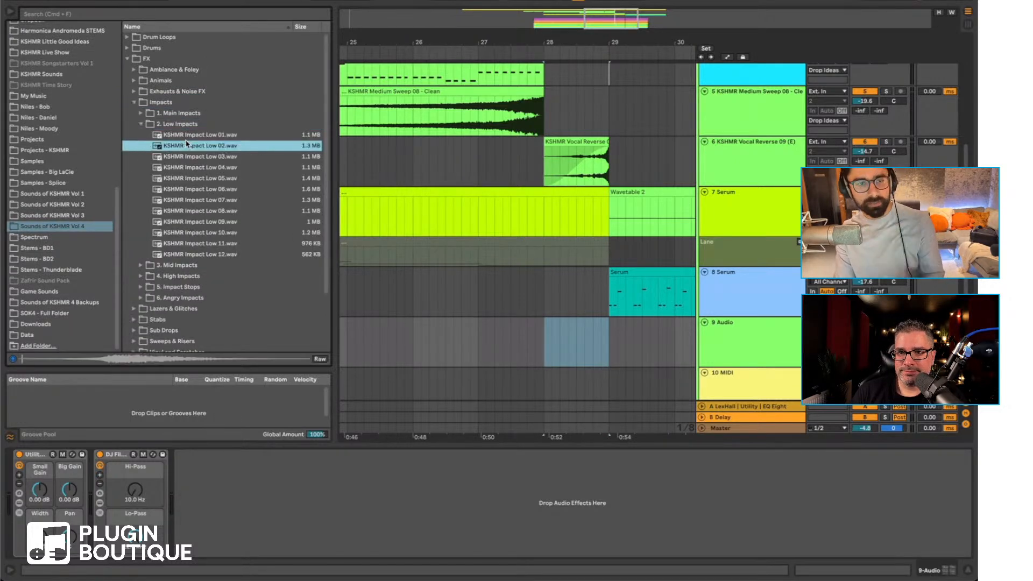
pyautogui.click(217, 224)
pyautogui.click(219, 255)
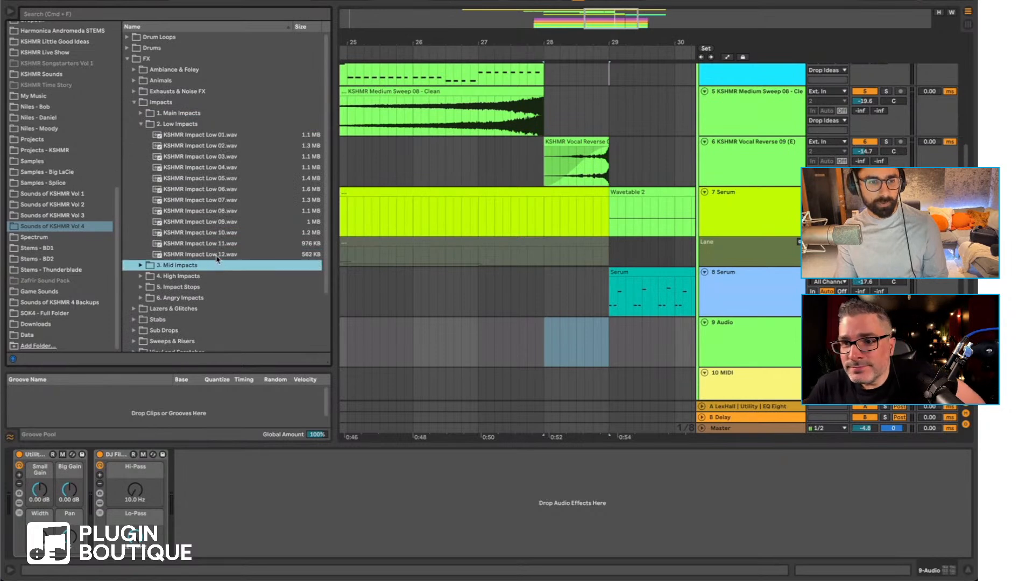
pyautogui.click(217, 244)
pyautogui.click(216, 234)
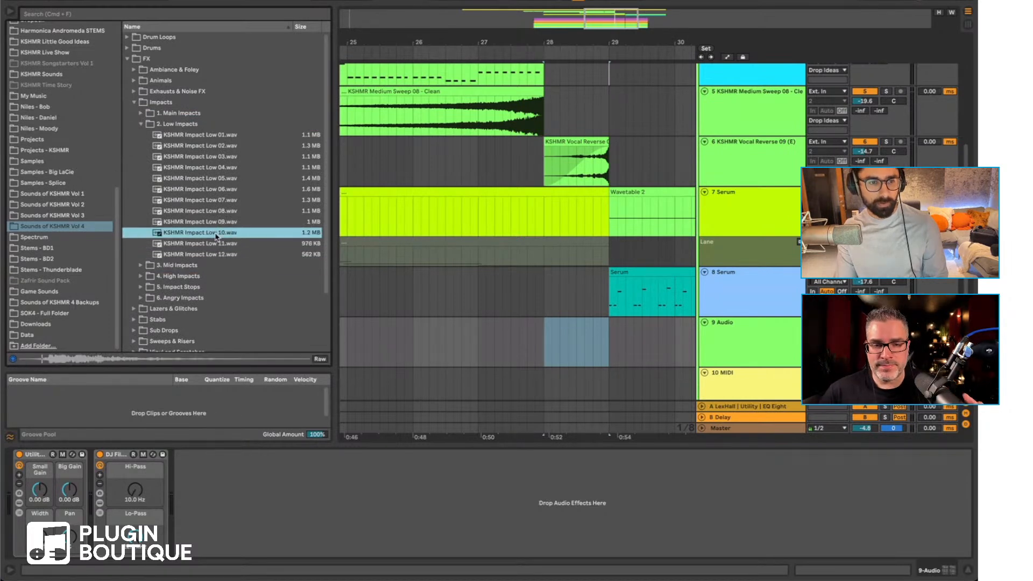
# Step: Place KSHMR Impact Low 10.wav on the 9 Audio track midway through bar 28 and turn off its warping
pyautogui.moveTo(205, 236); pyautogui.dragTo(579, 336)
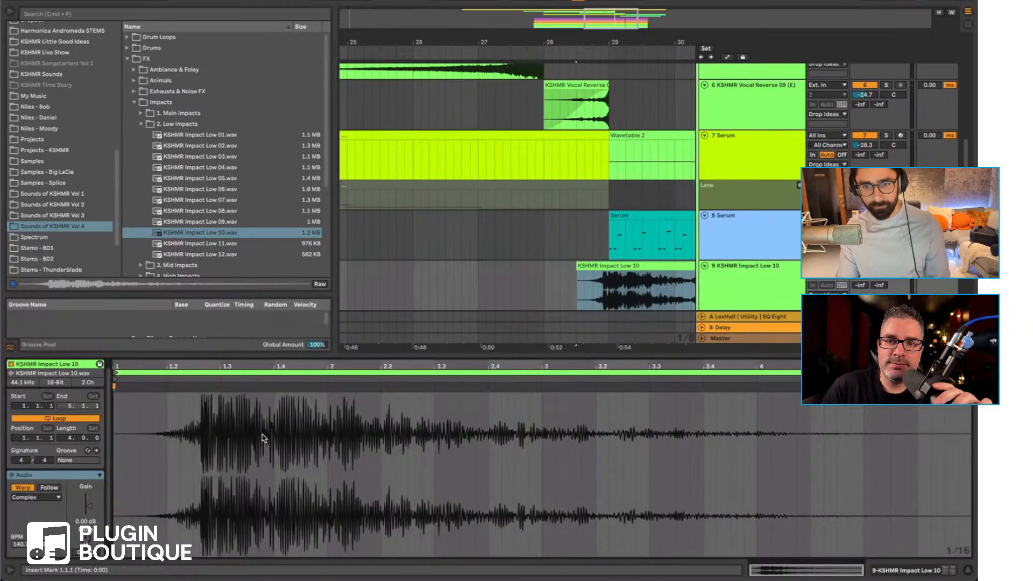
pyautogui.click(22, 488)
pyautogui.scroll(-2, 596, 150)
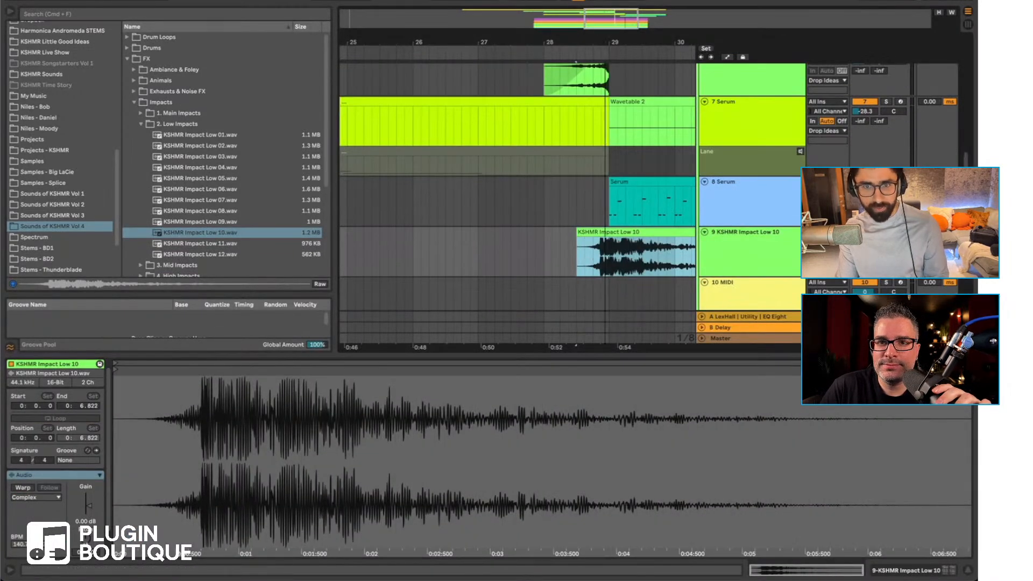
# Step: Split the impact clip where its main hit begins, fine-tune the cut, and delete the lead-in before it
pyautogui.moveTo(604, 43); pyautogui.dragTo(605, 108)
pyautogui.click(542, 258)
pyautogui.press('super+e')
pyautogui.click(543, 230)
pyautogui.moveTo(543, 229); pyautogui.dragTo(545, 229)
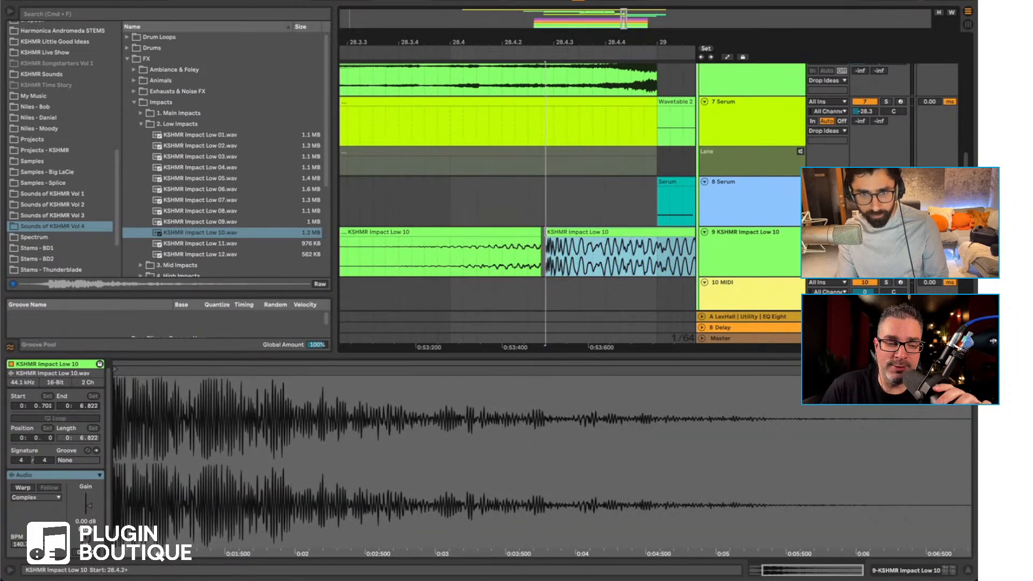
pyautogui.click(531, 236)
pyautogui.press('Delete')
pyautogui.click(553, 232)
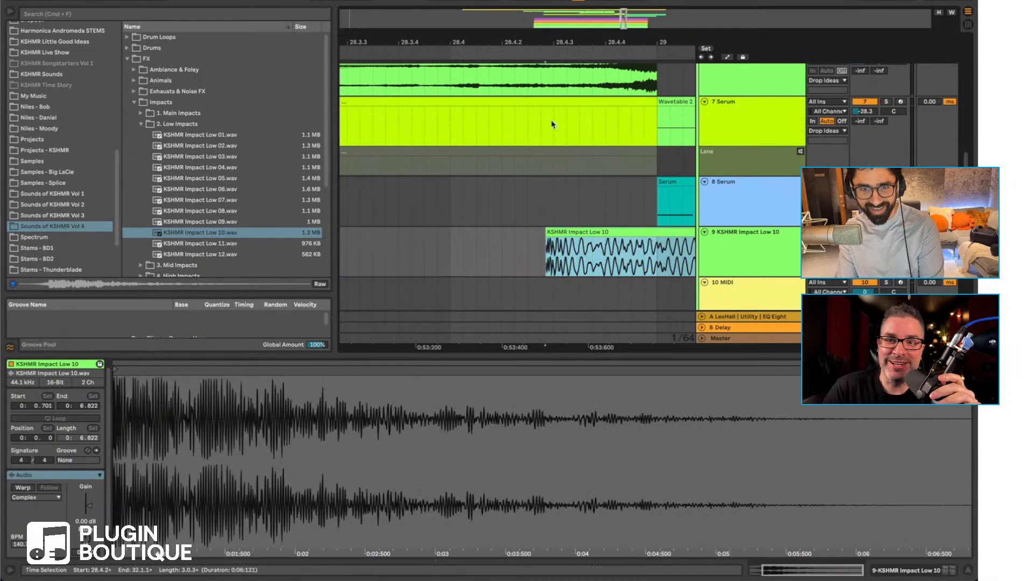
# Step: Move the remaining impact clip so its main hit starts exactly at bar 29, and play it back
pyautogui.moveTo(524, 30); pyautogui.dragTo(523, 3)
pyautogui.press('super+x')
pyautogui.click(556, 254)
pyautogui.press('super+v')
pyautogui.click(554, 259)
pyautogui.press('space')
pyautogui.press('space')
pyautogui.press('space')
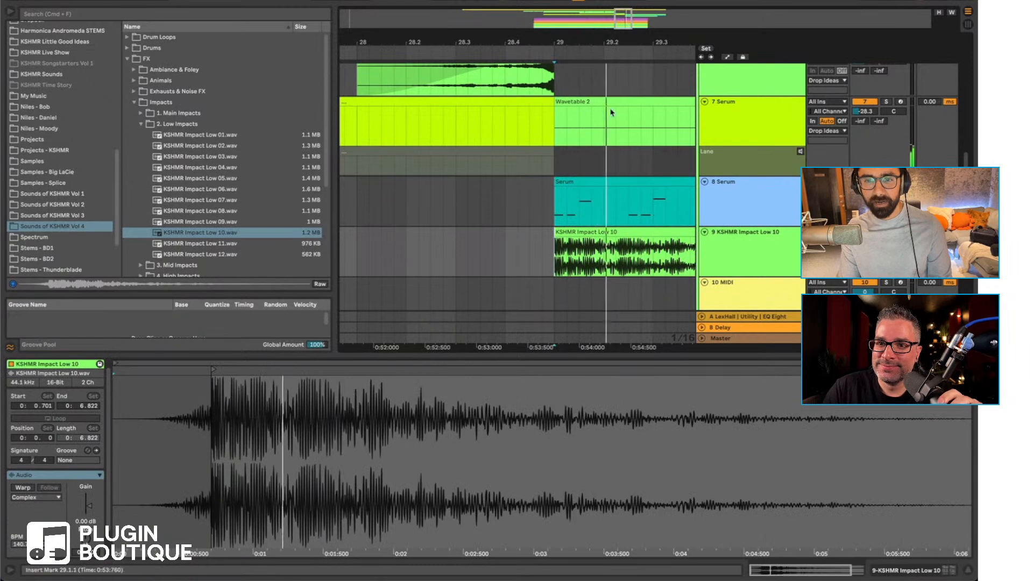
# Step: Extend the impact clip's start back to 28.3.3 to restore its lead-in, and play the transition from bar 28
pyautogui.moveTo(566, 42); pyautogui.dragTo(566, 20)
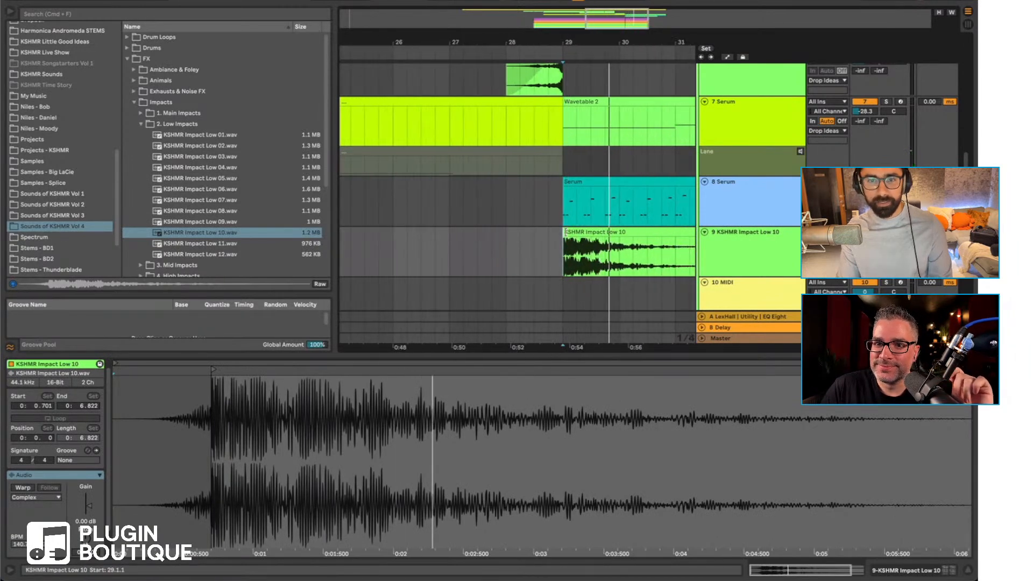
pyautogui.moveTo(565, 232); pyautogui.dragTo(542, 237)
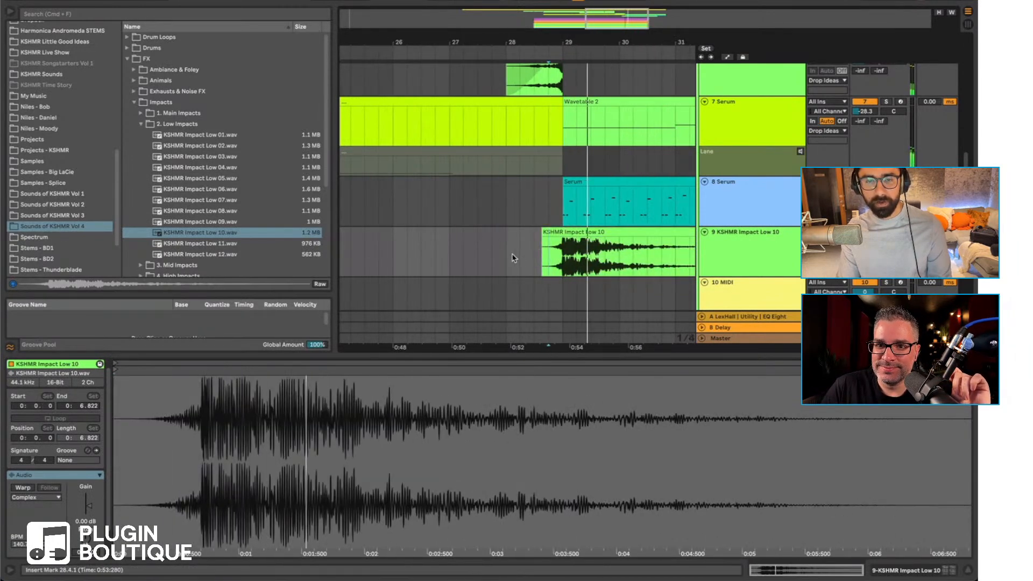
pyautogui.click(512, 257)
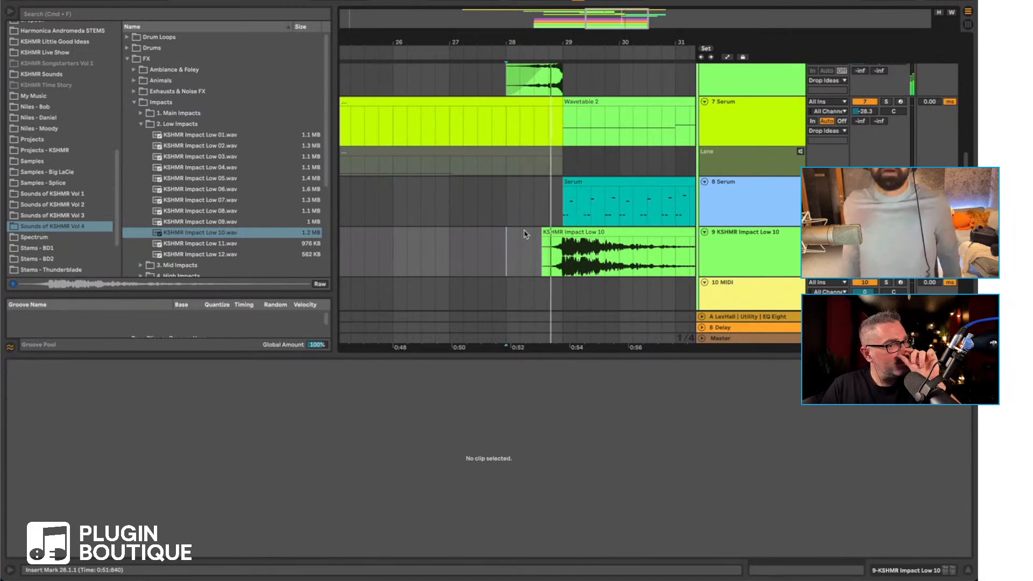
pyautogui.hscroll(5, 523, 233)
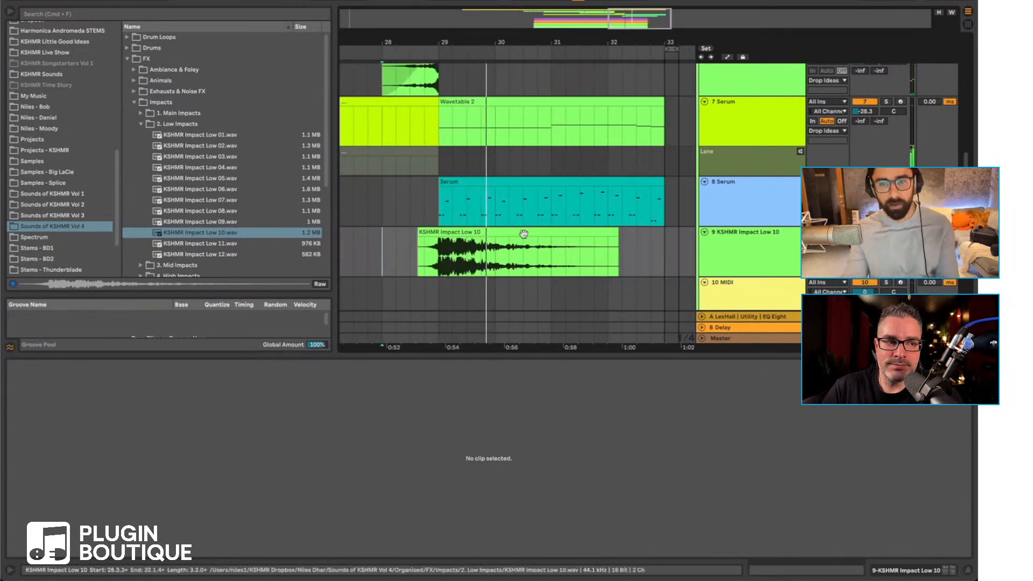
pyautogui.click(498, 253)
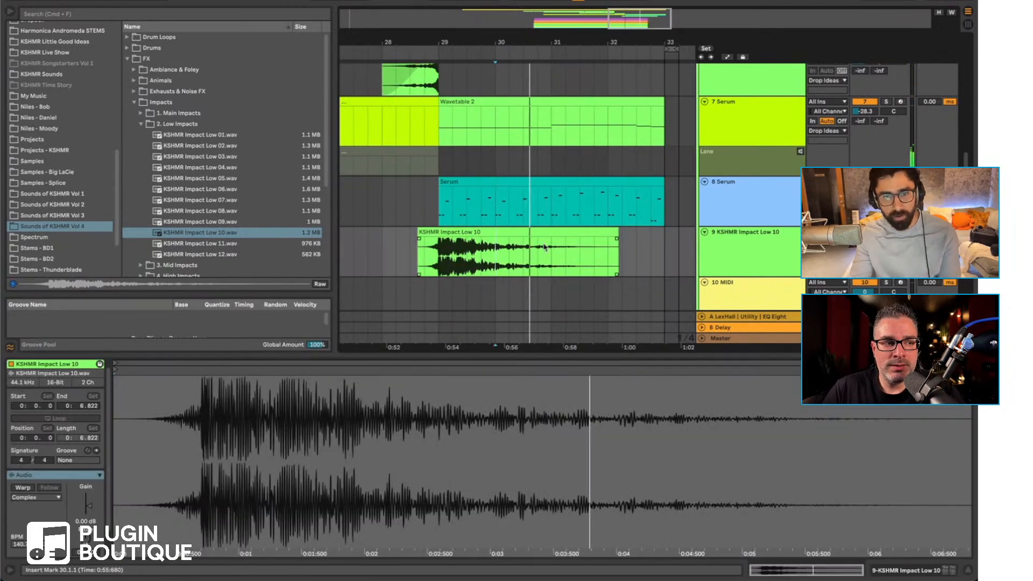
# Step: Play the drop with the 7 Serum track's Wavetable 2 clip at bar 29 deactivated, and reactivate the clip
pyautogui.click(457, 110)
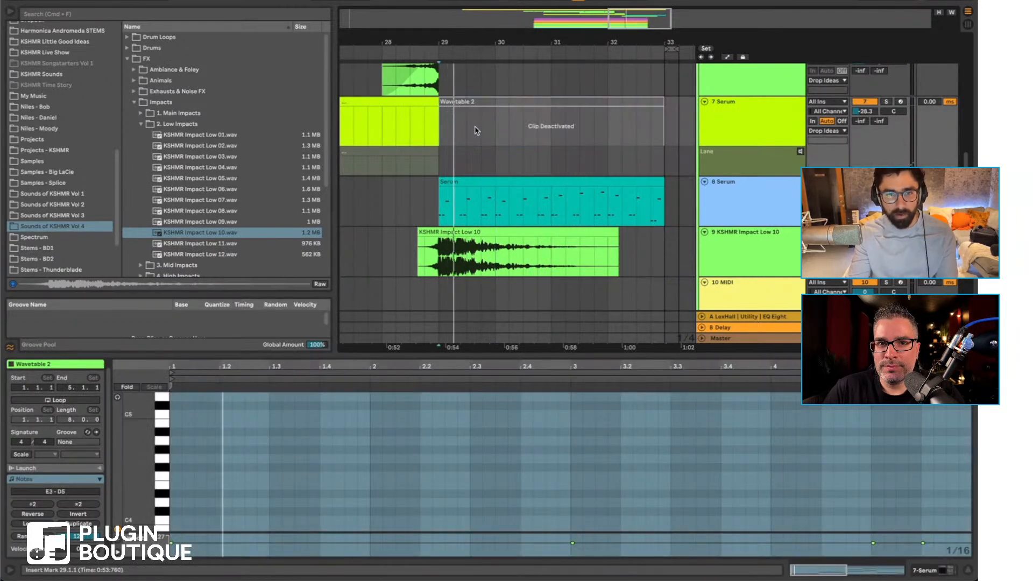
pyautogui.press('0')
# Step: Show the 8 Serum track's devices, play from bar 29, and open its KSHMR Reverb window
pyautogui.click(749, 195)
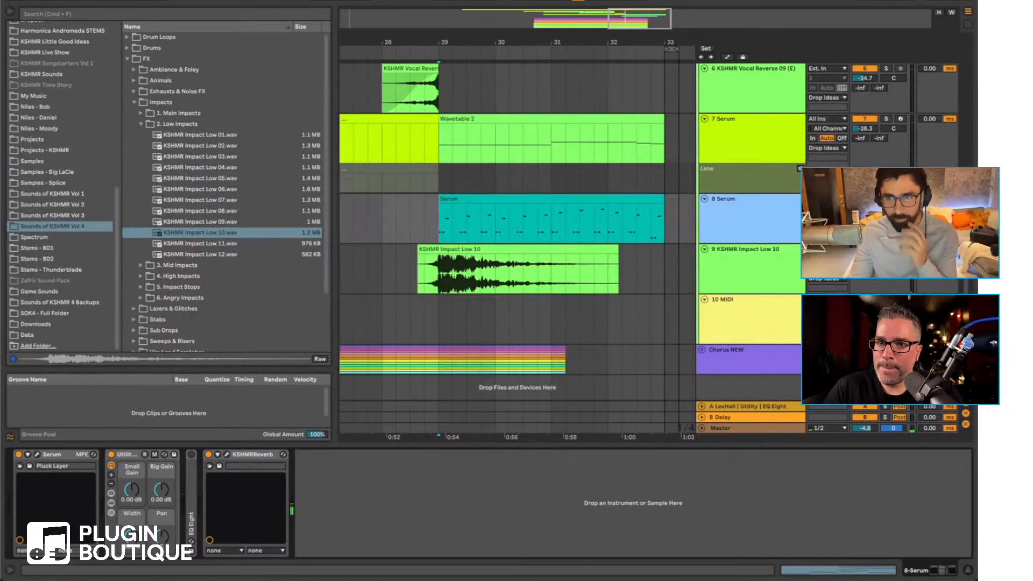
pyautogui.press('space')
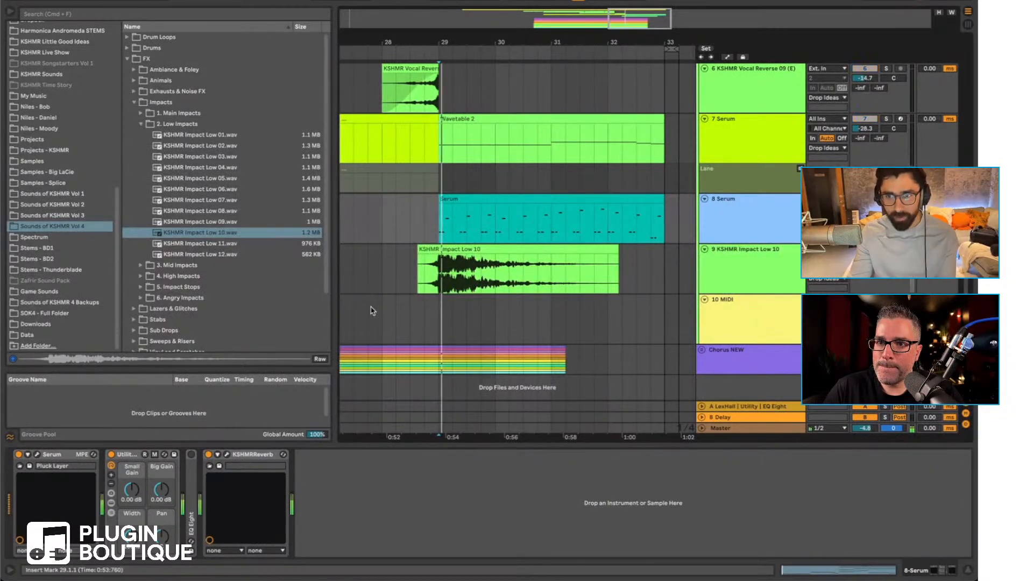
pyautogui.click(224, 455)
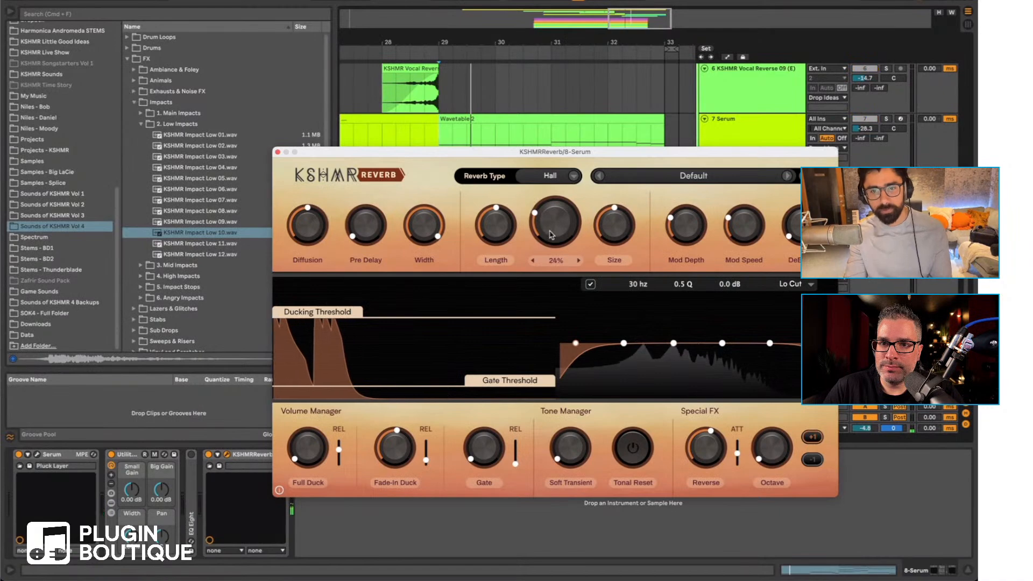
# Step: Reposition the KSHMR Reverb window so all its controls are visible, and play the drop with the reverb
pyautogui.moveTo(579, 156); pyautogui.dragTo(280, 196)
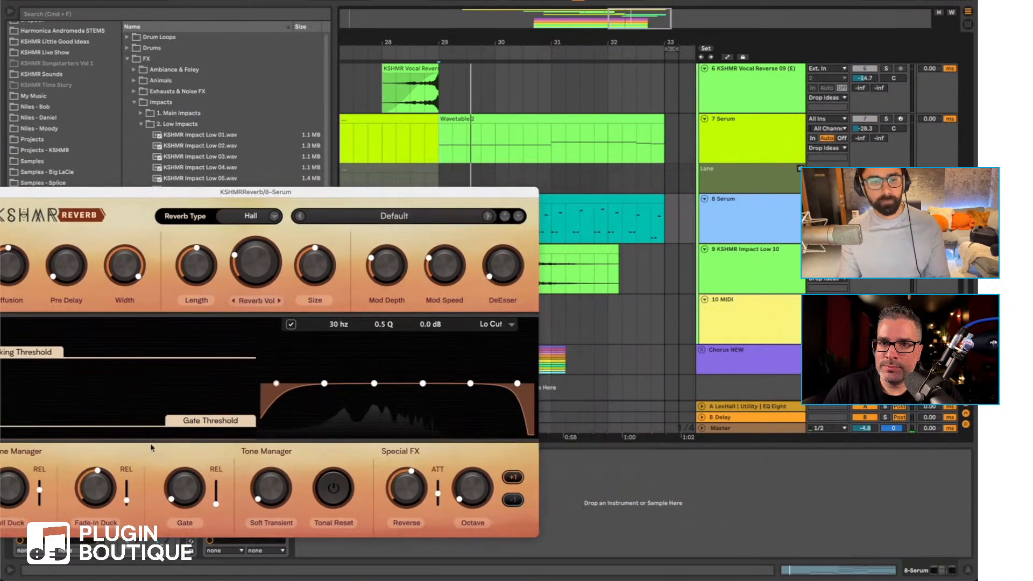
pyautogui.moveTo(127, 500)
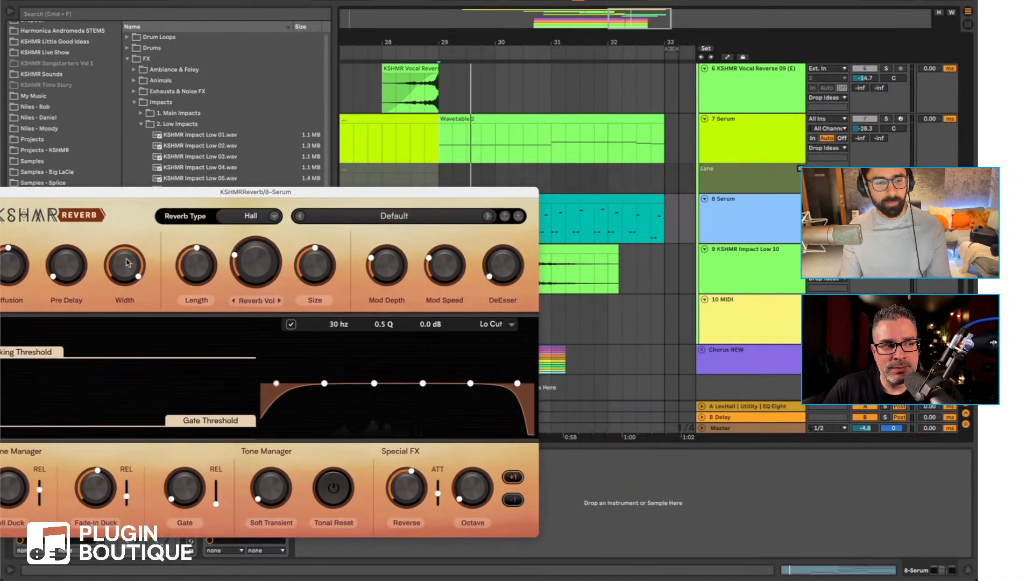
pyautogui.moveTo(163, 201); pyautogui.dragTo(213, 198)
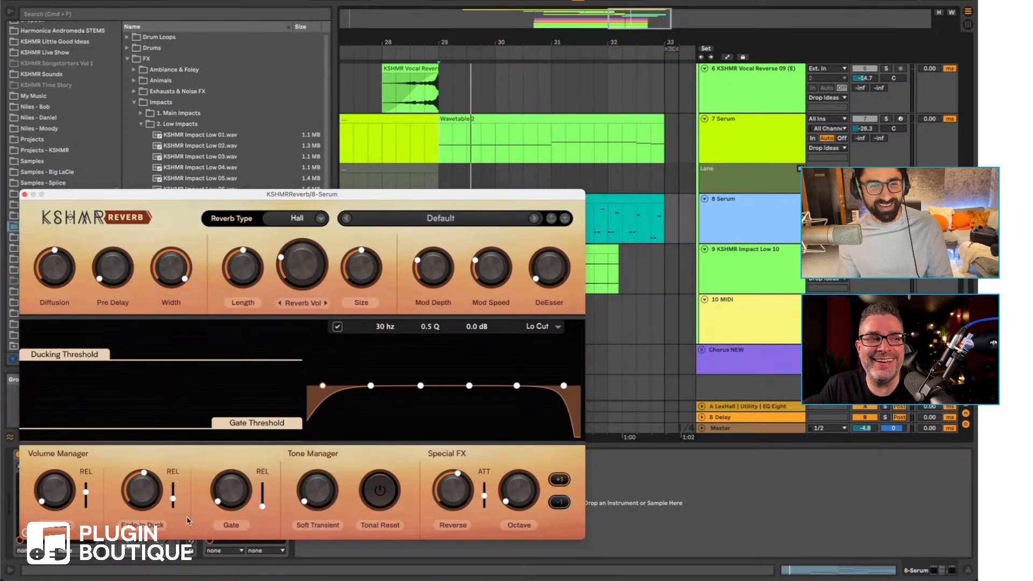
pyautogui.press('space')
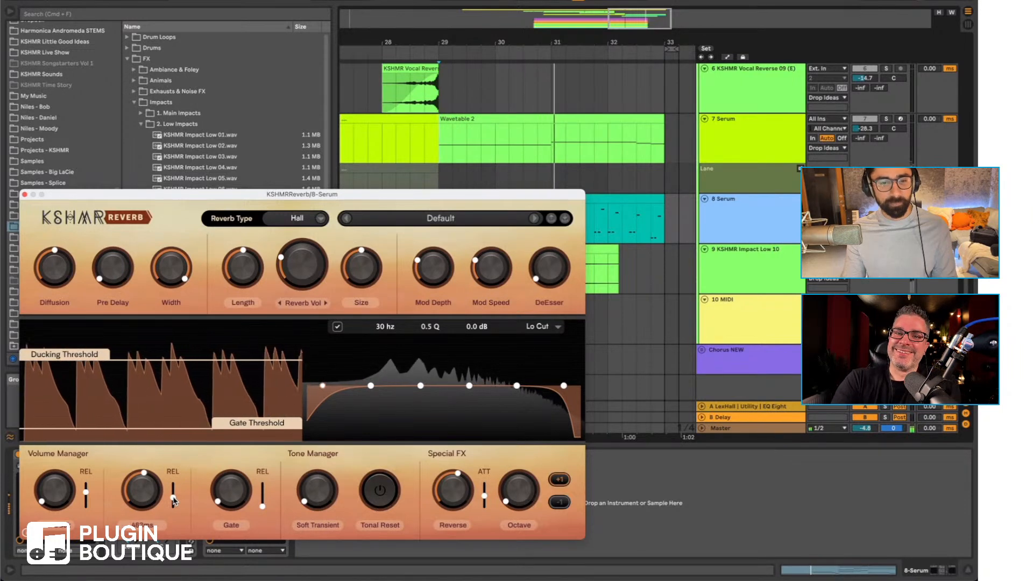
pyautogui.press('space')
# Step: Turn on the reverb's Tonal Reset, play the 8 Serum clip from bar 29, and lower the Ducking Threshold slightly
pyautogui.moveTo(520, 197); pyautogui.dragTo(486, 228)
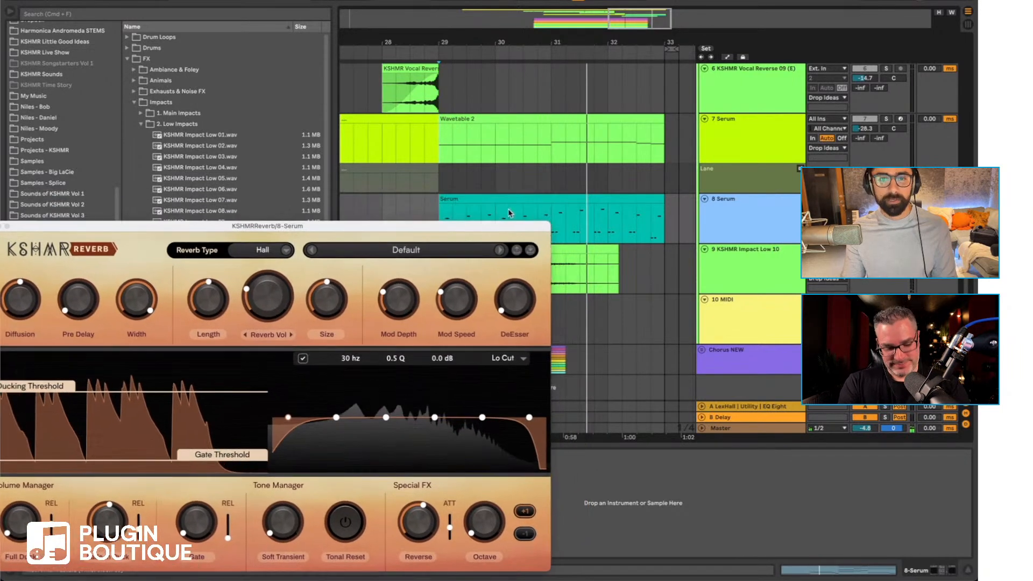
pyautogui.click(508, 213)
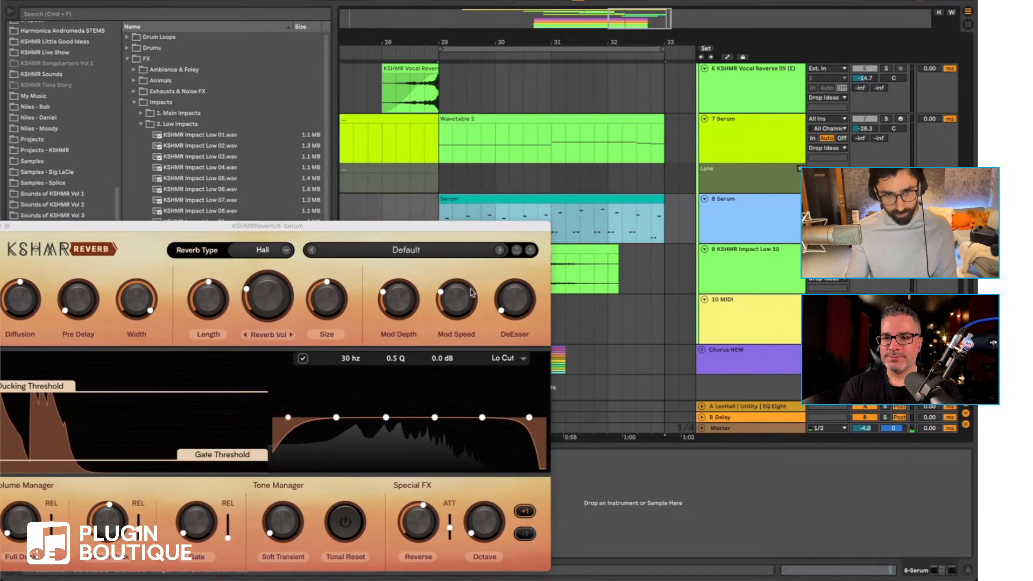
pyautogui.click(331, 532)
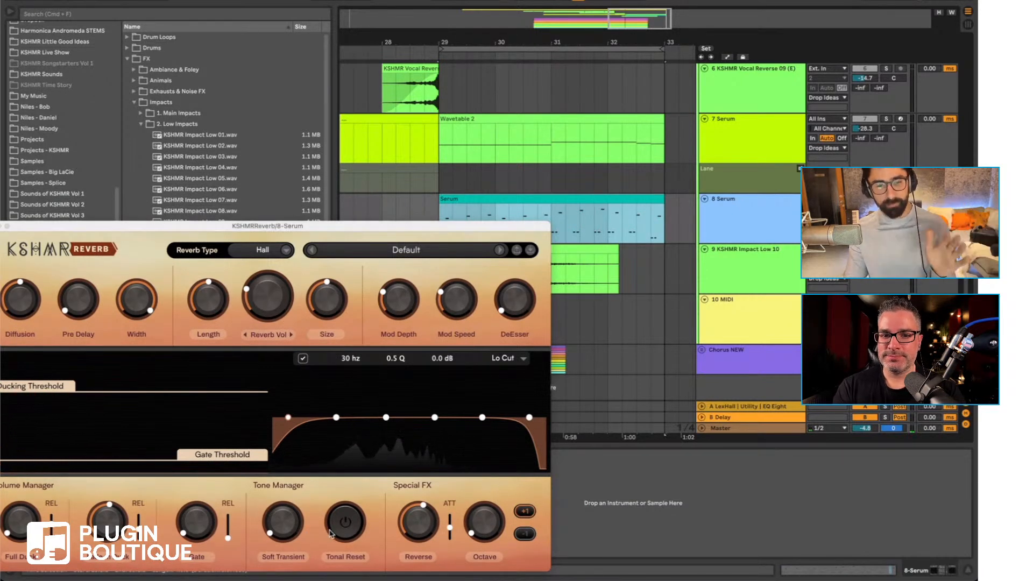
pyautogui.click(332, 531)
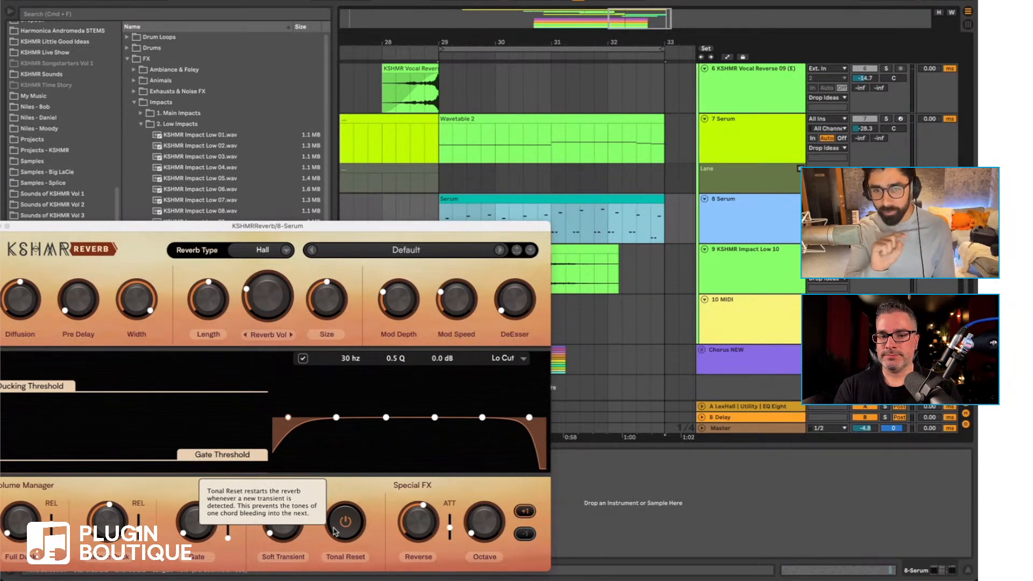
pyautogui.press('space')
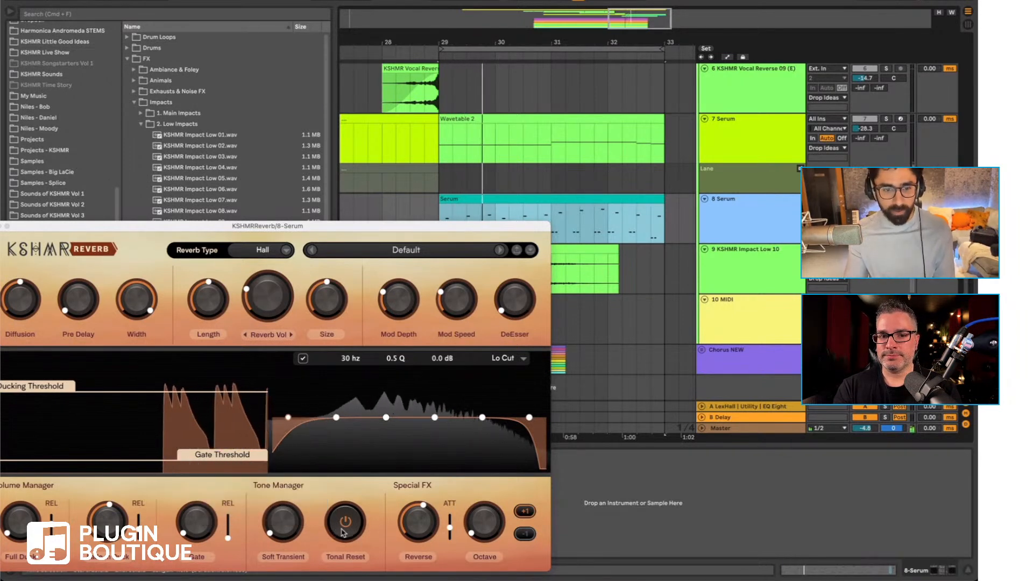
pyautogui.moveTo(177, 394); pyautogui.dragTo(177, 401)
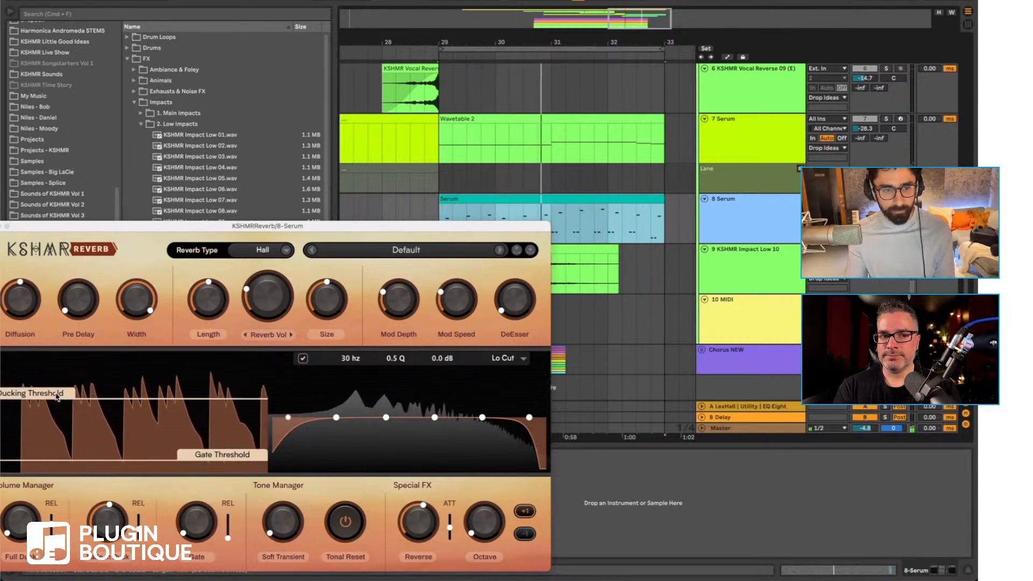
# Step: Compare the start of the 8 Serum clip with the reverb's Tonal Reset switched on and off
pyautogui.click(346, 532)
pyautogui.press('space')
pyautogui.press('space')
pyautogui.click(346, 532)
pyautogui.press('space')
pyautogui.press('space')
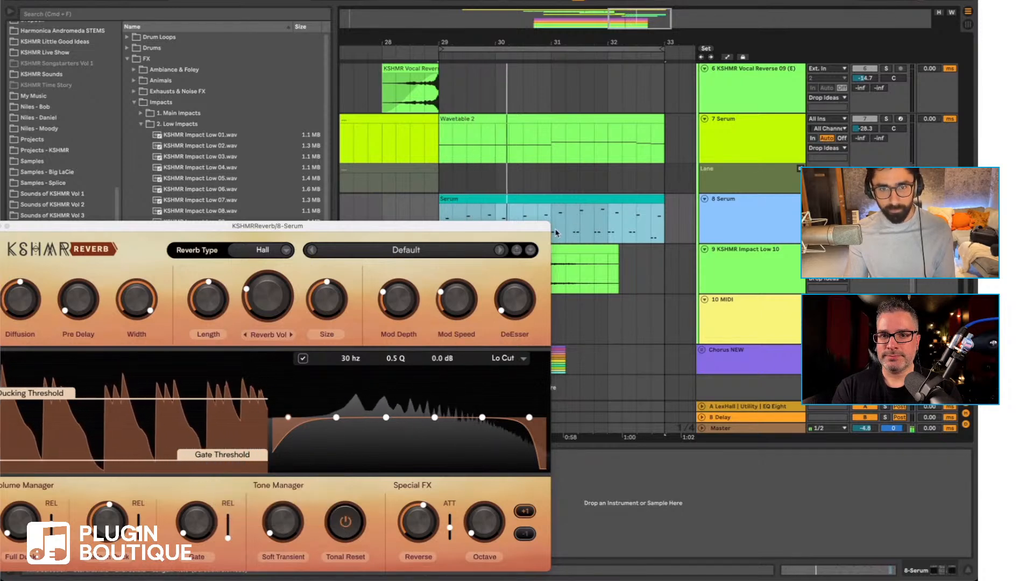
pyautogui.click(345, 524)
pyautogui.press('space')
pyautogui.press('space')
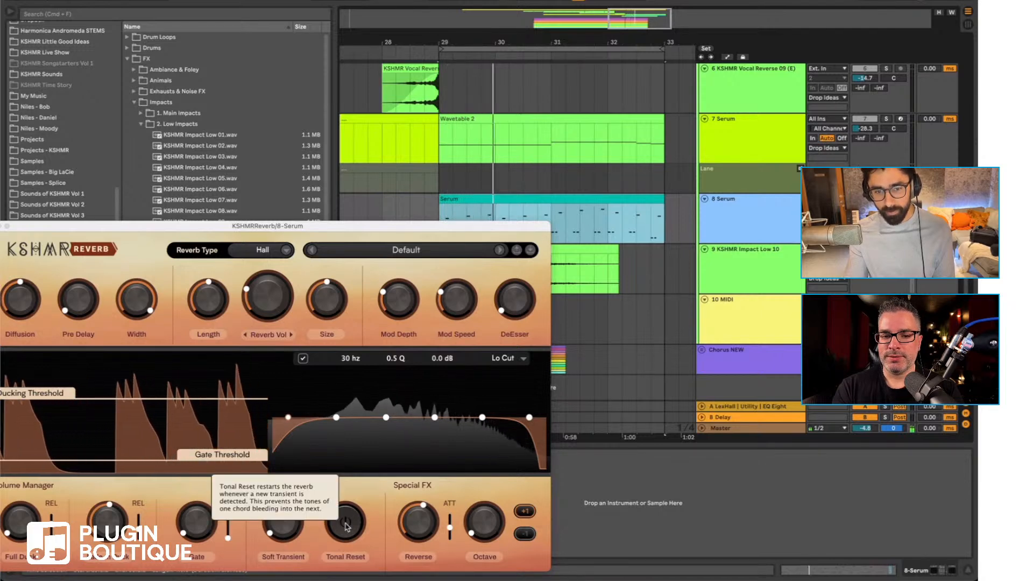
pyautogui.click(345, 525)
pyautogui.press('space')
pyautogui.press('space')
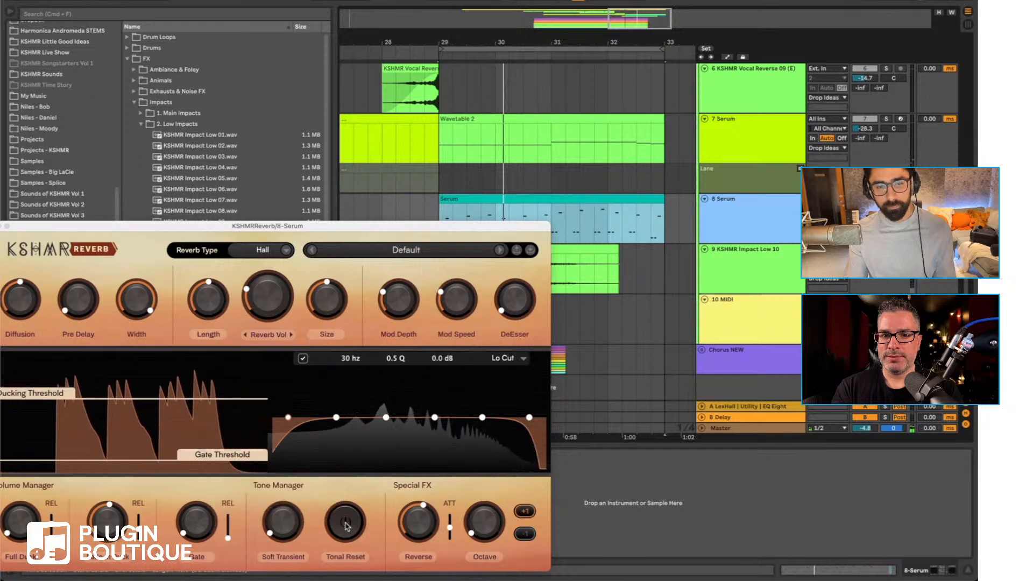
# Step: Close and reopen the KSHMR Reverb window, and place it below the 8 Serum clip in the arrangement
pyautogui.moveTo(266, 227); pyautogui.dragTo(397, 250)
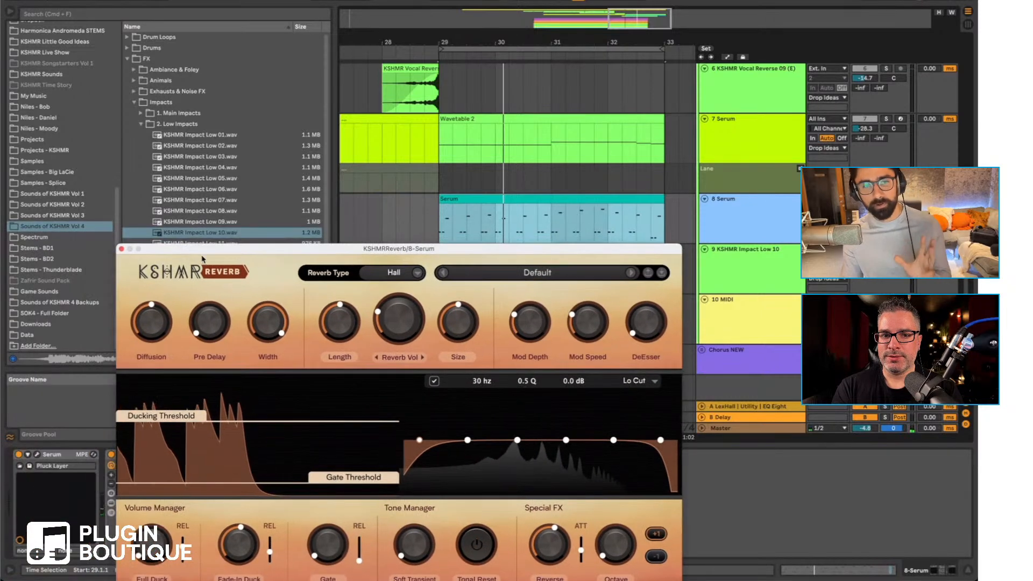
pyautogui.click(122, 250)
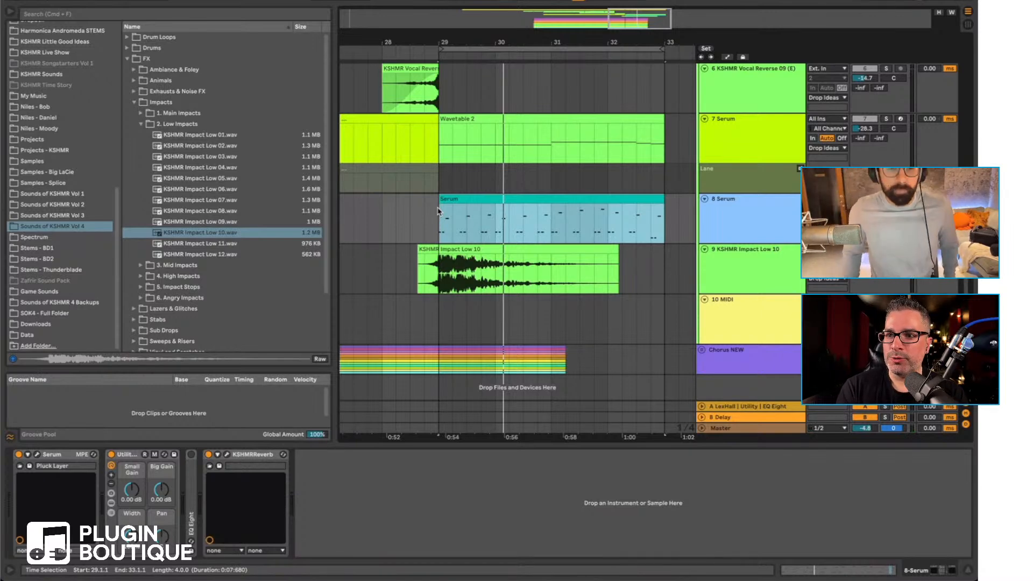
pyautogui.click(226, 455)
pyautogui.moveTo(418, 239); pyautogui.dragTo(328, 158)
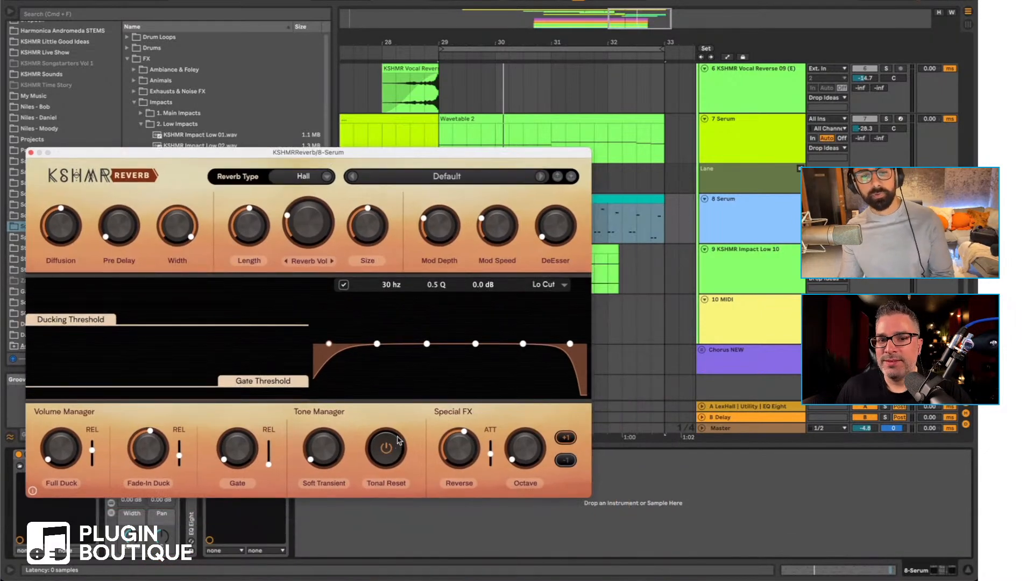
pyautogui.moveTo(478, 153); pyautogui.dragTo(469, 282)
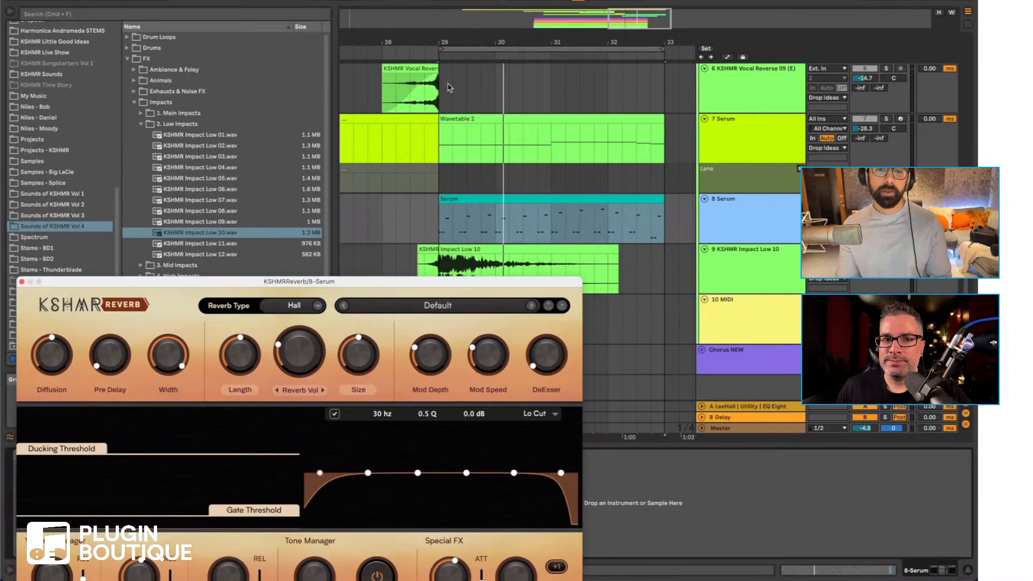
# Step: Select 29.1.3 to 29.2.3 in the 8 Serum clip, add Utility after KSHMR Reverb, and show the Utility Gain automation
pyautogui.moveTo(441, 38); pyautogui.dragTo(407, 102)
pyautogui.moveTo(463, 286); pyautogui.dragTo(401, 290)
pyautogui.moveTo(459, 225)
pyautogui.mouseDown()
pyautogui.moveTo(562, 230)
pyautogui.moveTo(456, 229)
pyautogui.mouseUp()
pyautogui.click(560, 230)
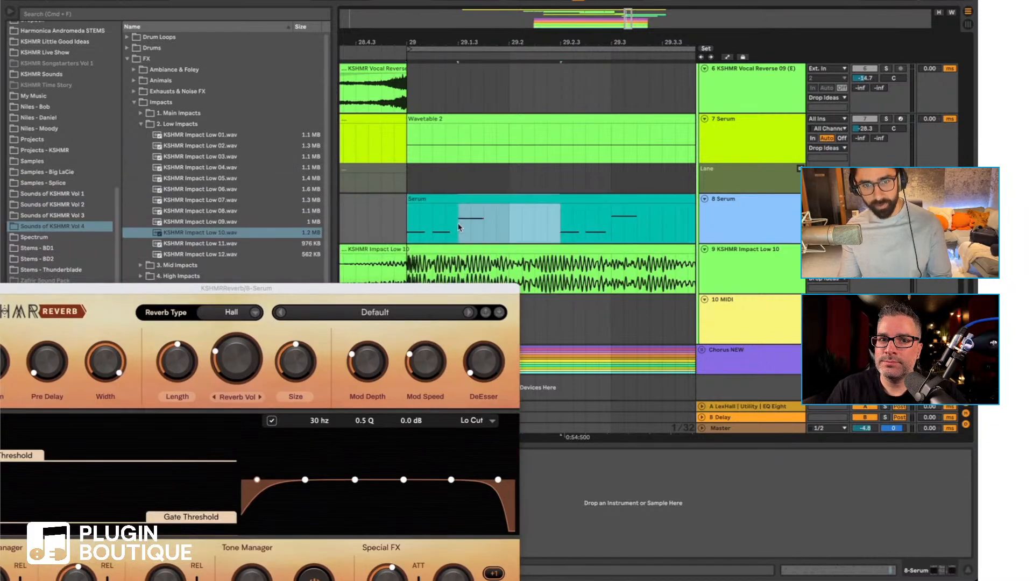
pyautogui.scroll(10, 56, 95)
pyautogui.click(51, 84)
pyautogui.moveTo(78, 290); pyautogui.dragTo(342, 492)
pyautogui.click(92, 307)
pyautogui.scroll(-6, 194, 242)
pyautogui.press('a')
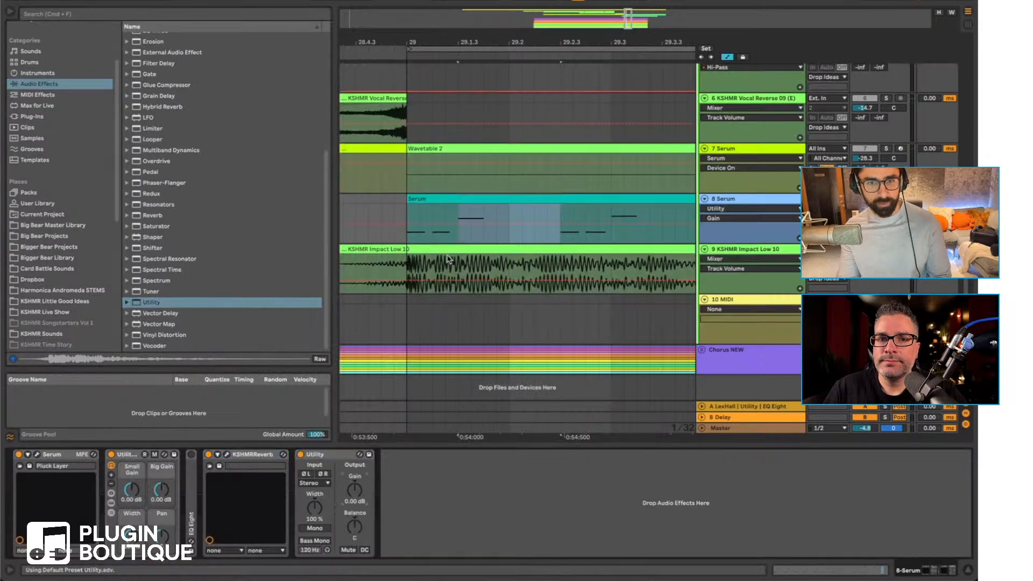
# Step: Ramp the 8 Serum track's Utility Gain automation from 0 dB at 29.1.3 to about 26 dB at 29.2.3, with the reverb window open
pyautogui.moveTo(560, 224); pyautogui.dragTo(560, 212)
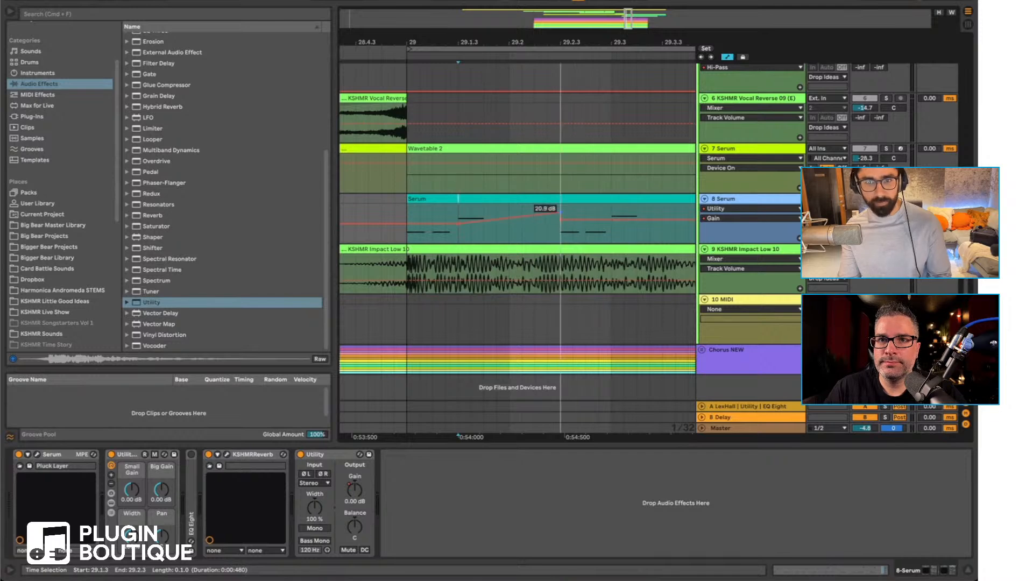
pyautogui.click(226, 455)
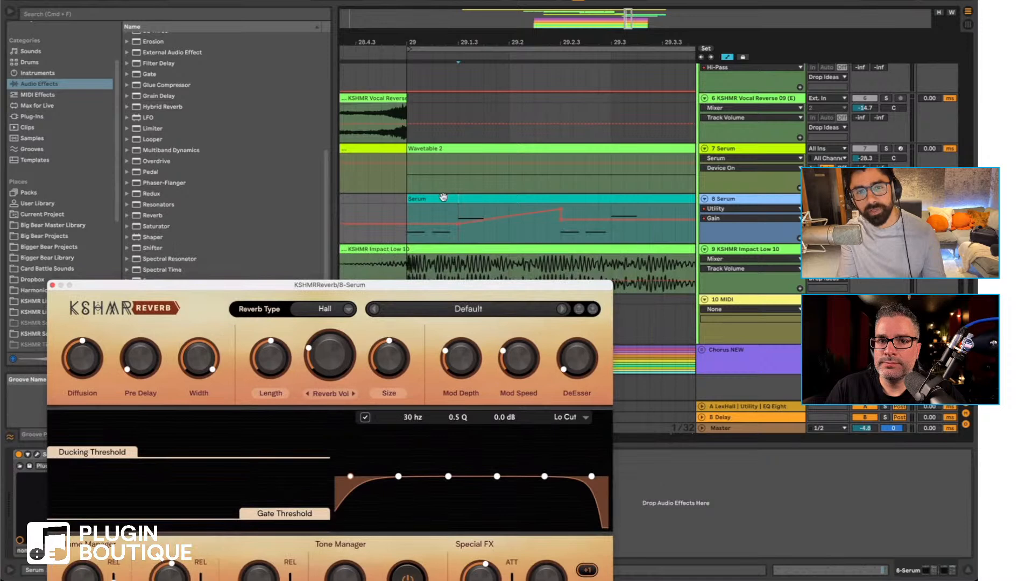
pyautogui.moveTo(458, 214); pyautogui.dragTo(510, 215)
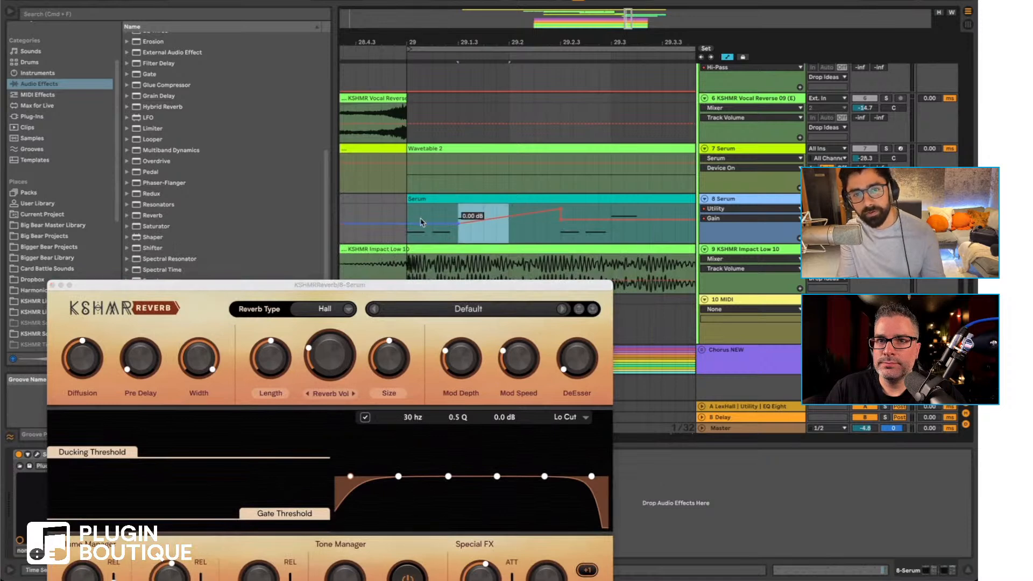
pyautogui.moveTo(408, 218); pyautogui.dragTo(504, 219)
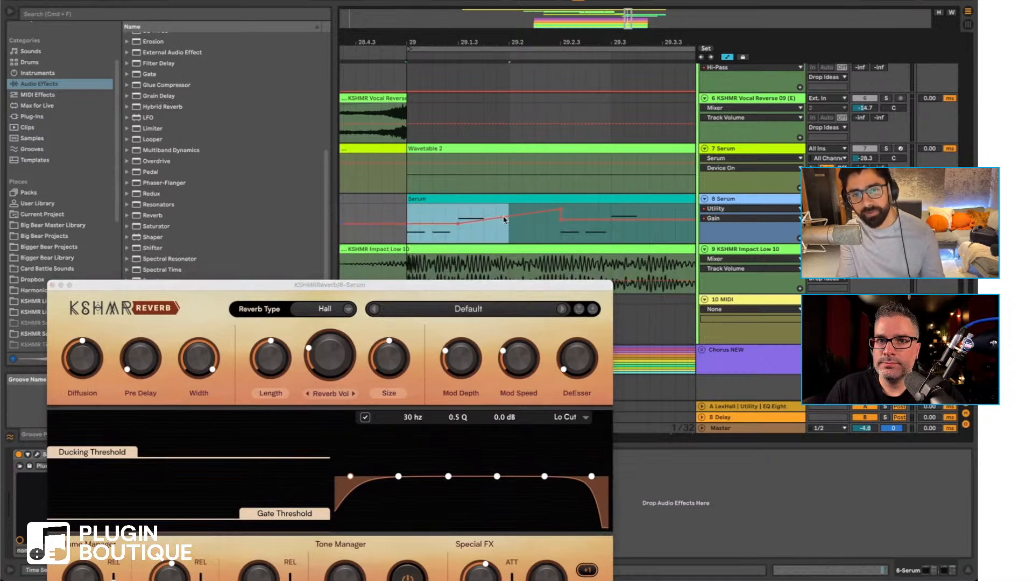
pyautogui.moveTo(440, 286); pyautogui.dragTo(441, 280)
# Step: Delete the breakpoints at 29.2.3 to flatten the Utility Gain automation on the 8 Serum track
pyautogui.moveTo(563, 210)
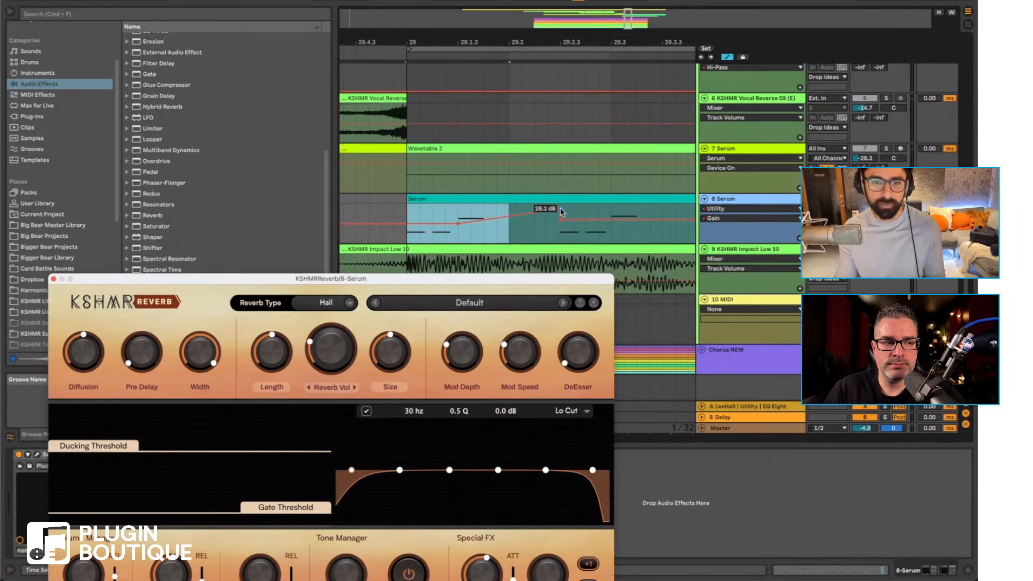
pyautogui.click(561, 209)
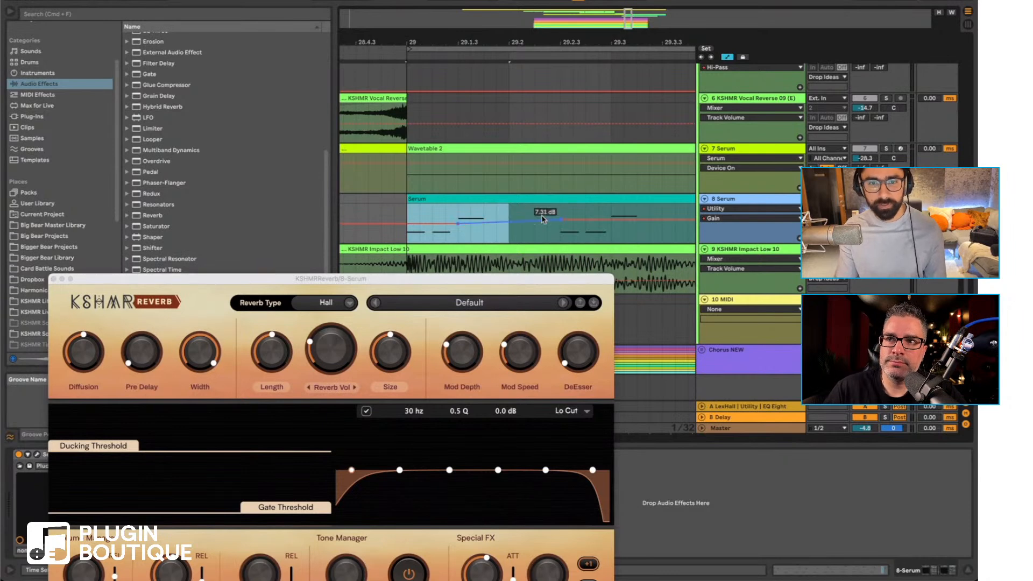
pyautogui.click(561, 219)
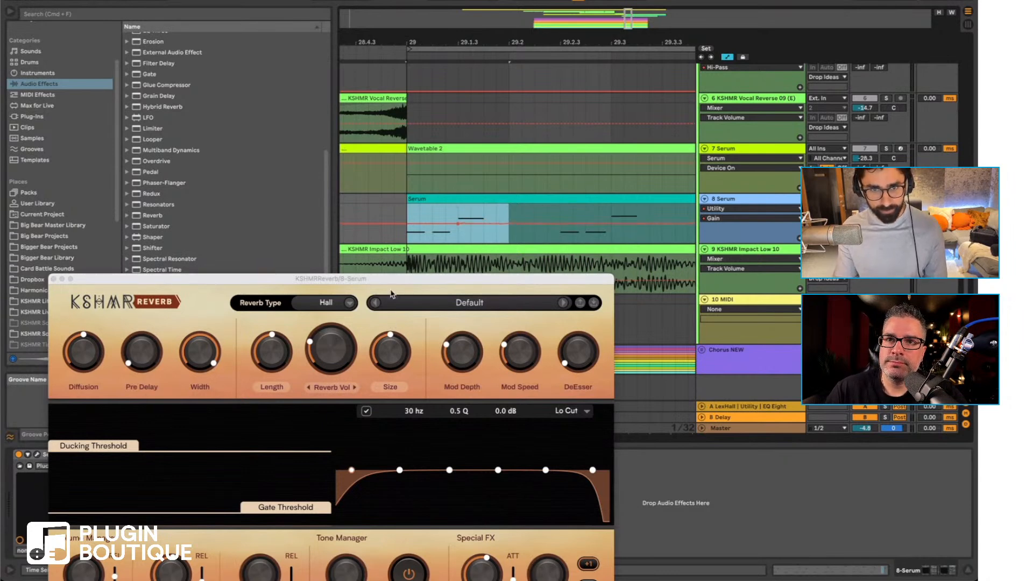
# Step: Play the 8 Serum clip's opening notes from bar 29 and switch the reverb's Tonal Reset off
pyautogui.moveTo(406, 281); pyautogui.dragTo(335, 206)
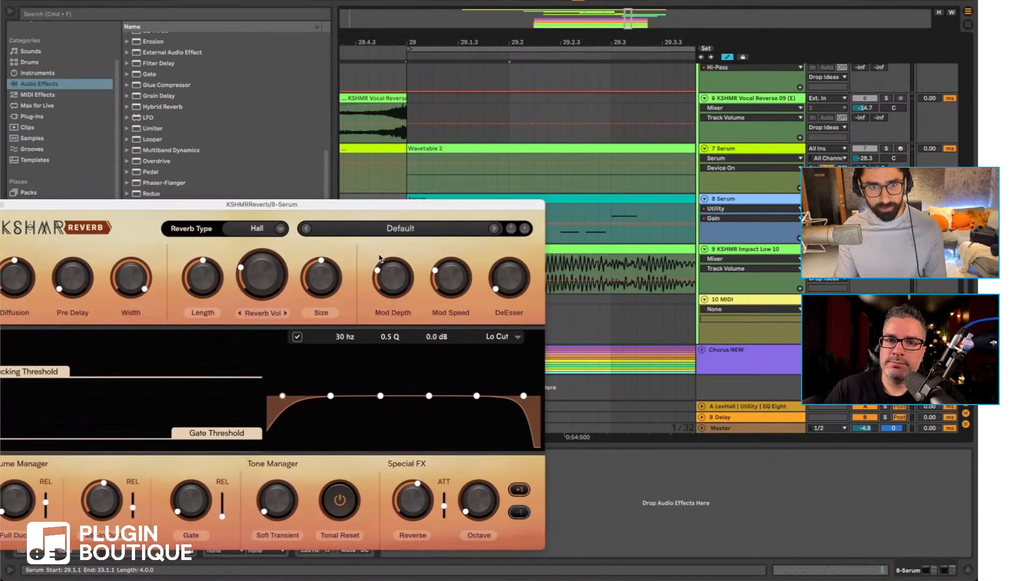
pyautogui.moveTo(432, 204); pyautogui.dragTo(374, 258)
pyautogui.click(408, 213)
pyautogui.press('space')
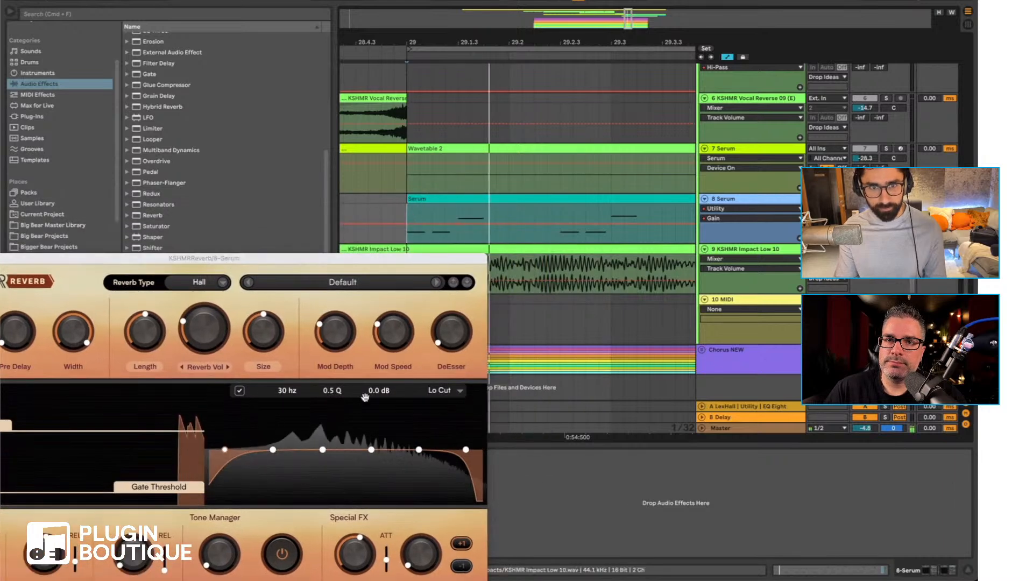
pyautogui.click(282, 554)
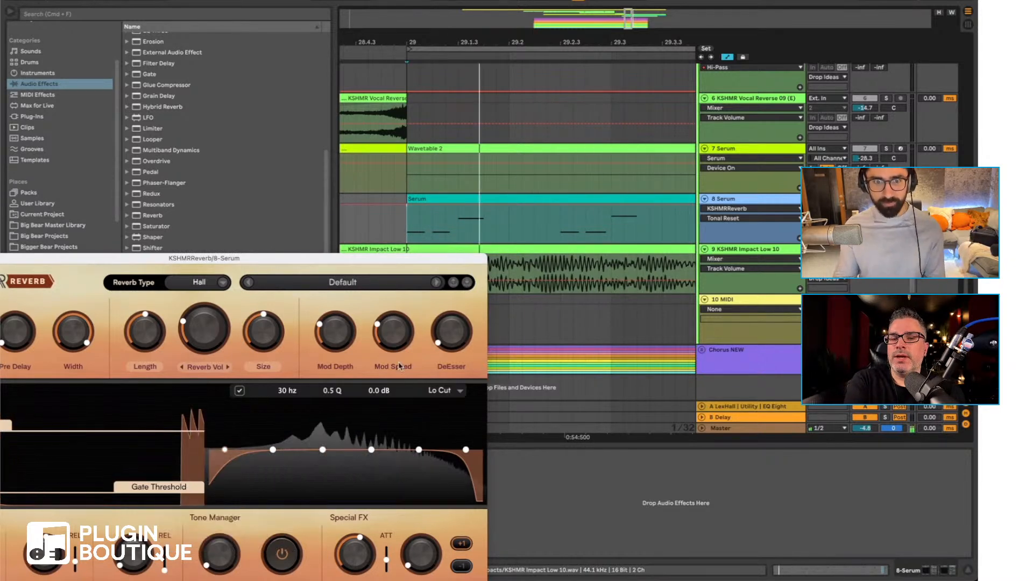
# Step: Close the KSHMR Reverb window and play the drop from bar 29
pyautogui.click(463, 228)
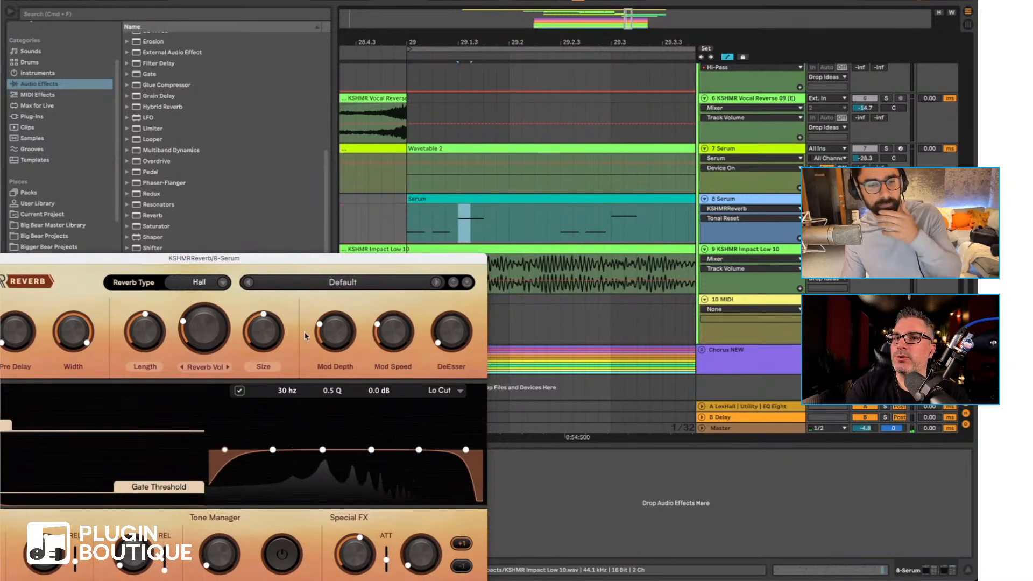
pyautogui.moveTo(297, 259); pyautogui.dragTo(438, 219)
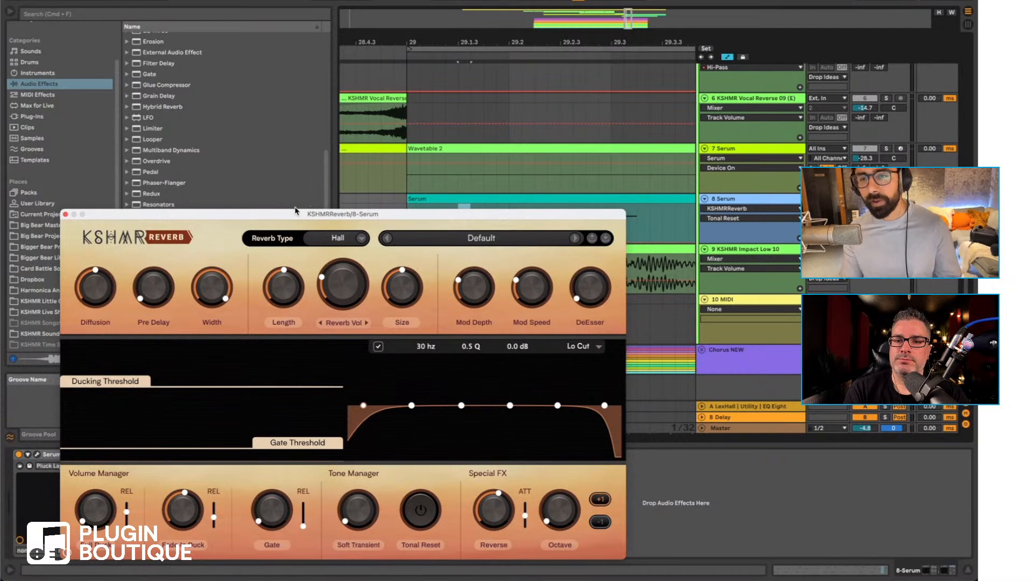
pyautogui.click(66, 215)
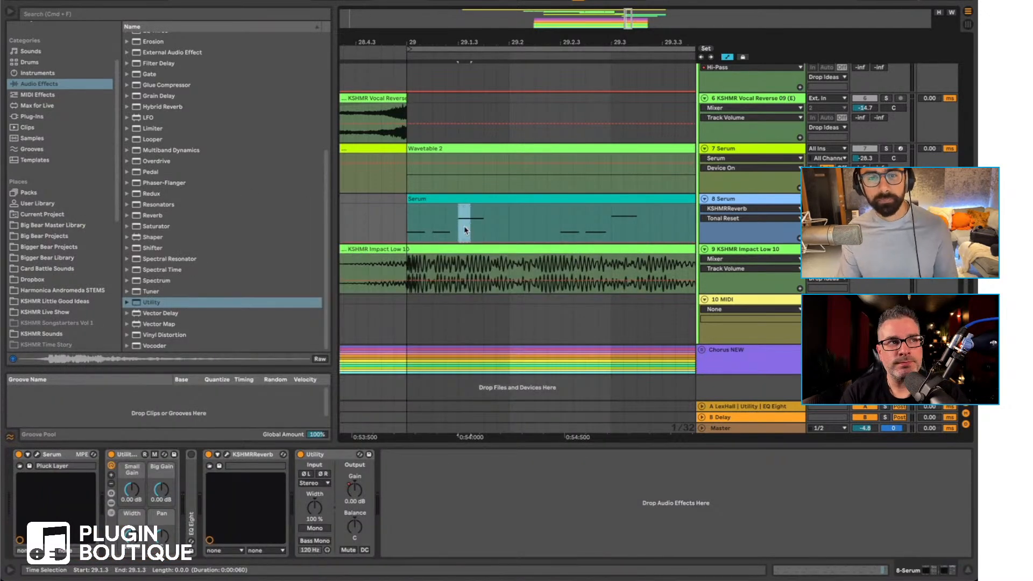
pyautogui.click(411, 223)
pyautogui.moveTo(453, 43)
pyautogui.mouseDown()
pyautogui.moveTo(453, 18)
pyautogui.moveTo(410, 45)
pyautogui.mouseUp()
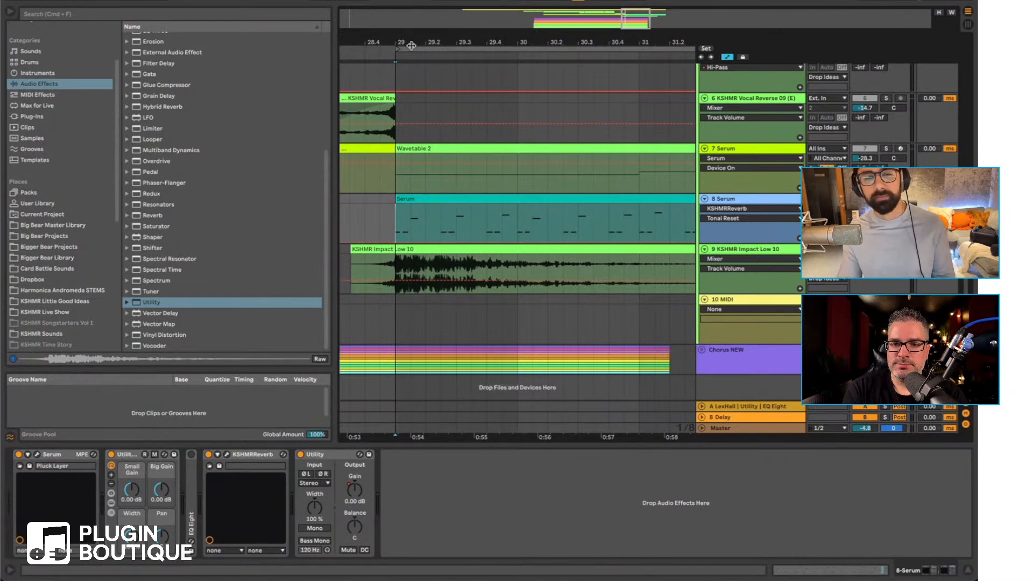
pyautogui.press('space')
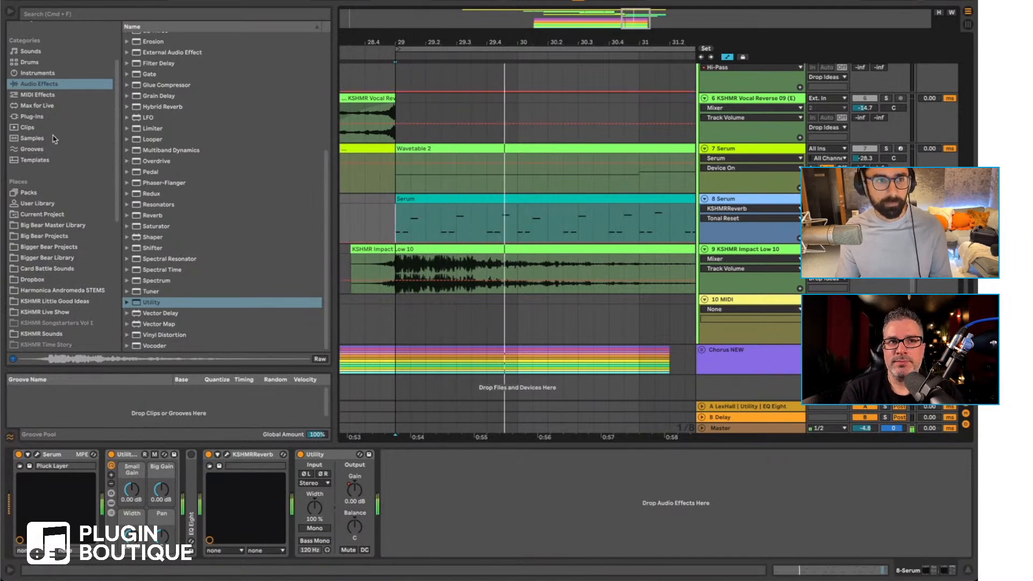
# Step: Search the plug-ins for "kshmr" and insert KSHMREssentials before KSHMRReverb on the 8 Serum track
pyautogui.scroll(2, 54, 138)
pyautogui.click(38, 146)
pyautogui.click(60, 16)
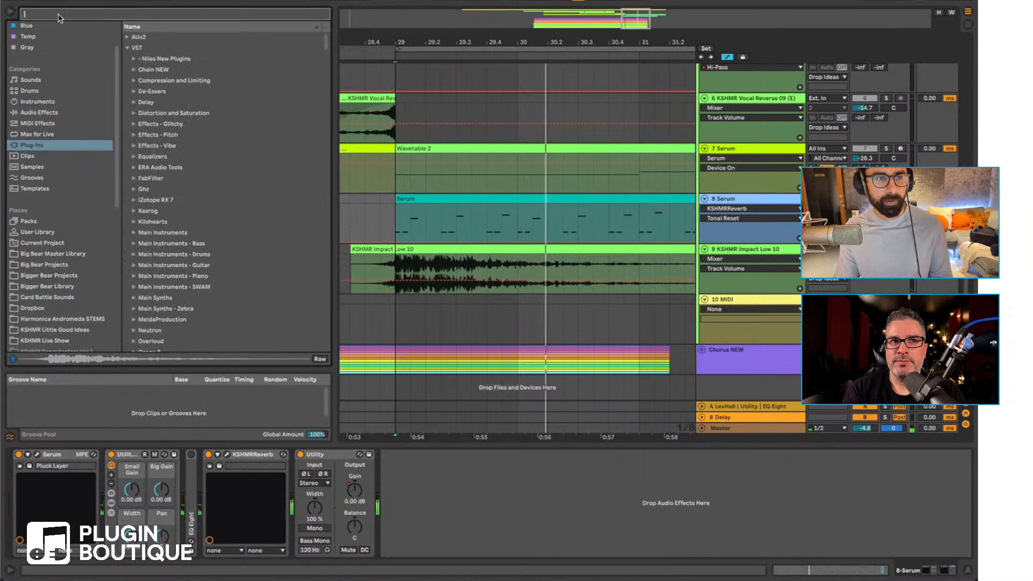
pyautogui.write('kshmr')
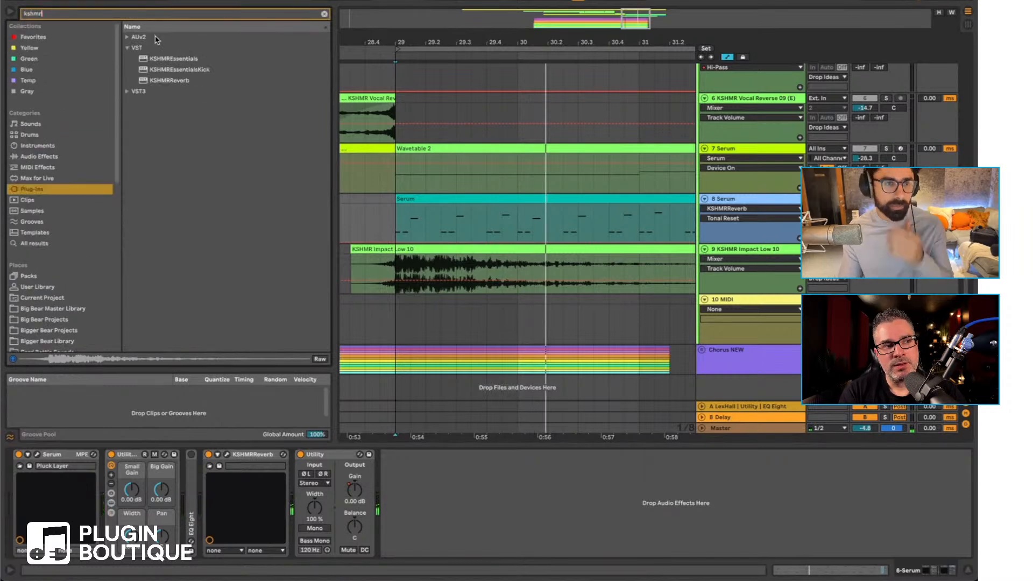
pyautogui.moveTo(157, 58)
pyautogui.mouseDown()
pyautogui.moveTo(222, 416)
pyautogui.moveTo(208, 482)
pyautogui.mouseUp()
pyautogui.moveTo(174, 224); pyautogui.dragTo(345, 159)
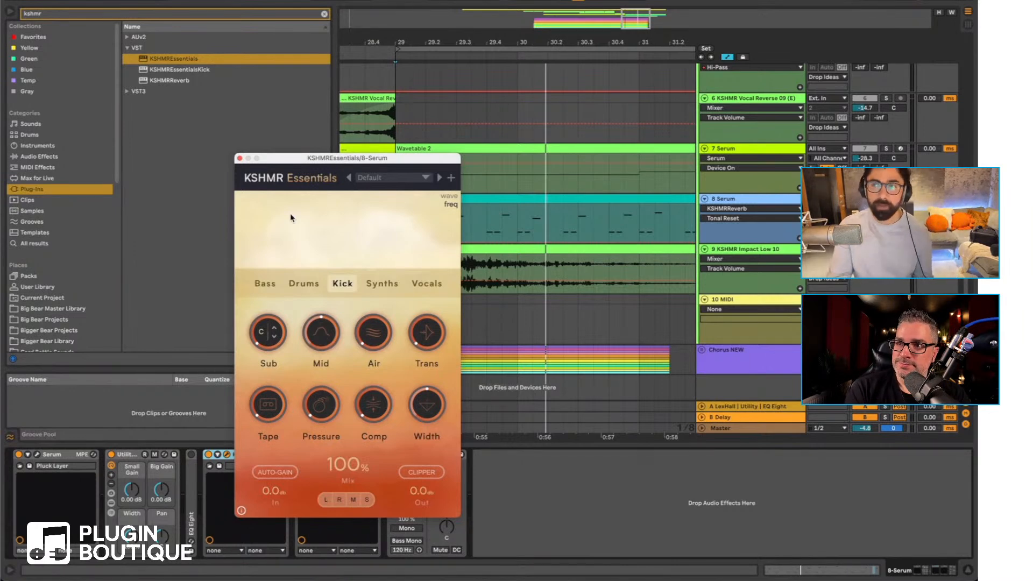
# Step: Clear the plug-in search and browse the Big Bear Master Library's Ethnic Instruments, including FLUTE - SDMD, and the Big Bear Projects folder
pyautogui.click(36, 309)
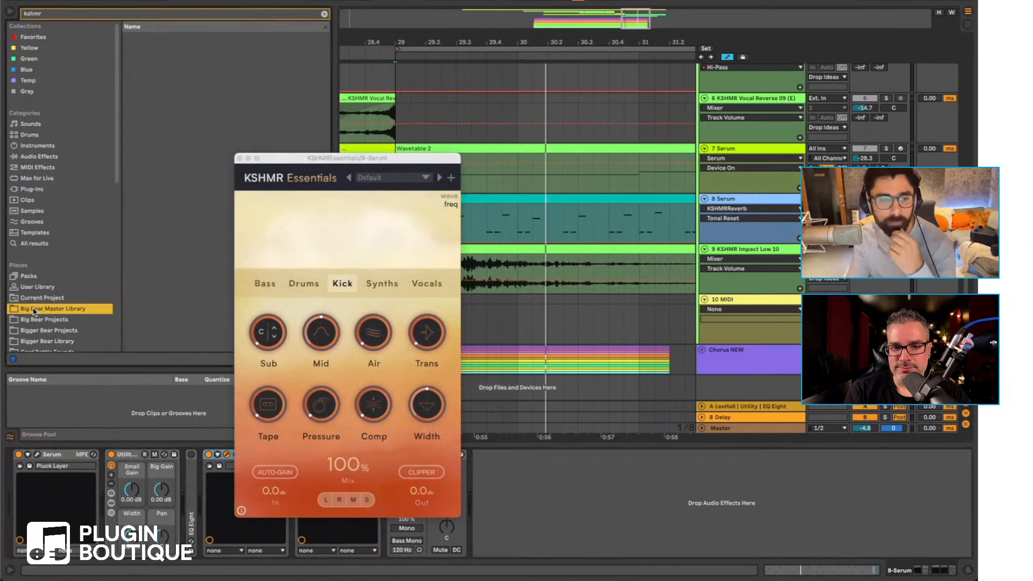
pyautogui.click(324, 14)
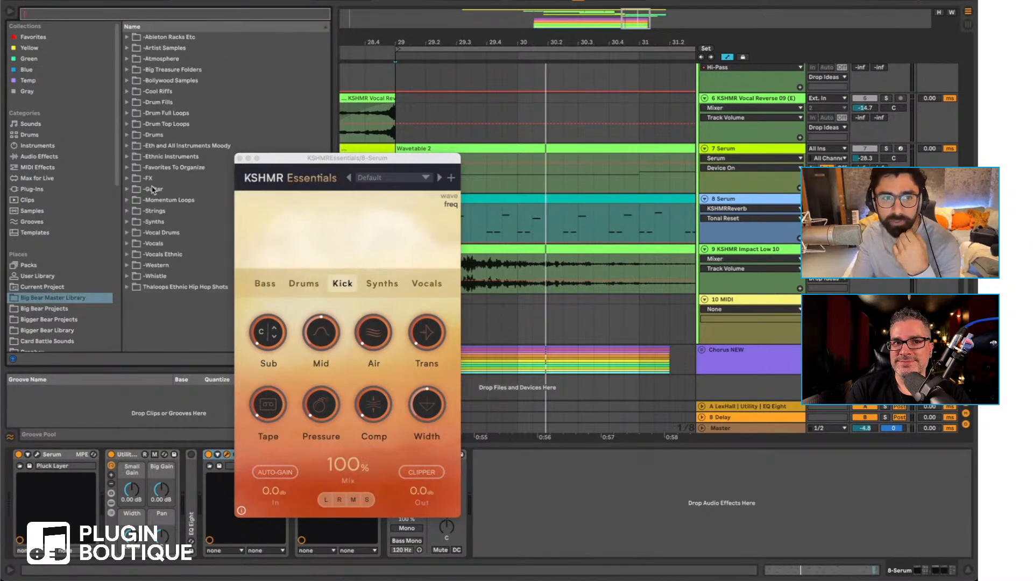
pyautogui.click(127, 156)
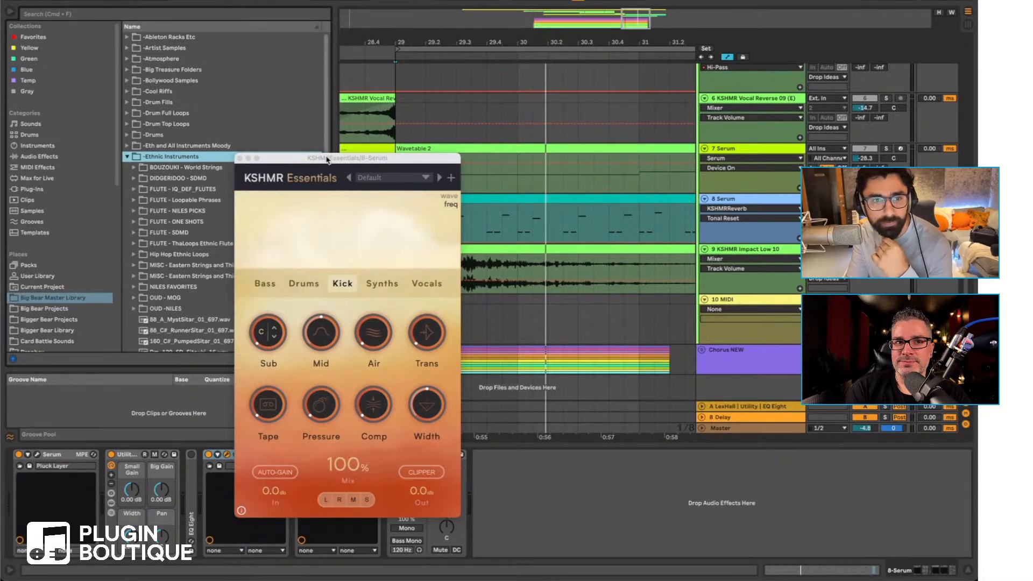
pyautogui.moveTo(327, 160); pyautogui.dragTo(490, 170)
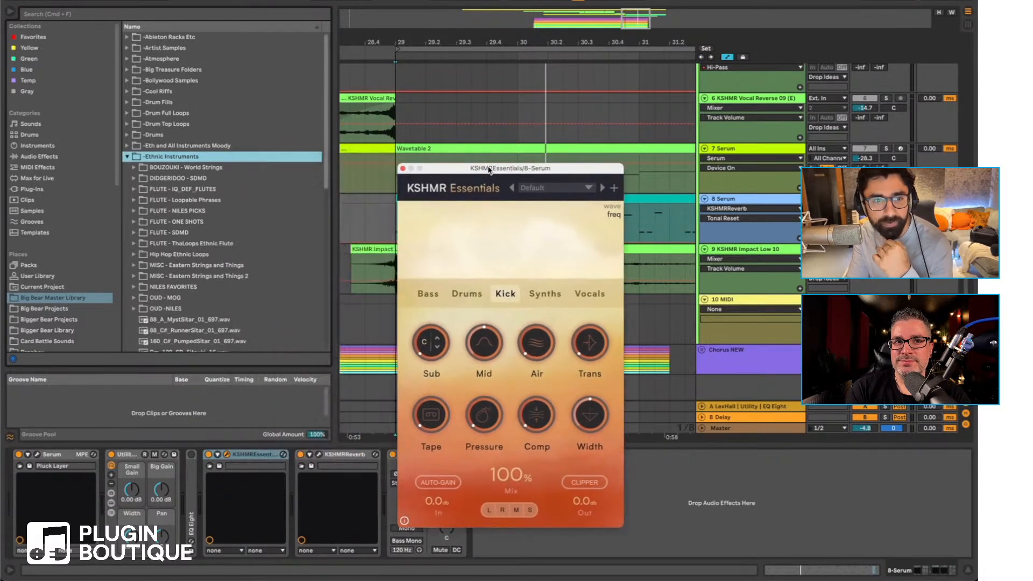
pyautogui.doubleClick(189, 233)
pyautogui.scroll(-3, 194, 232)
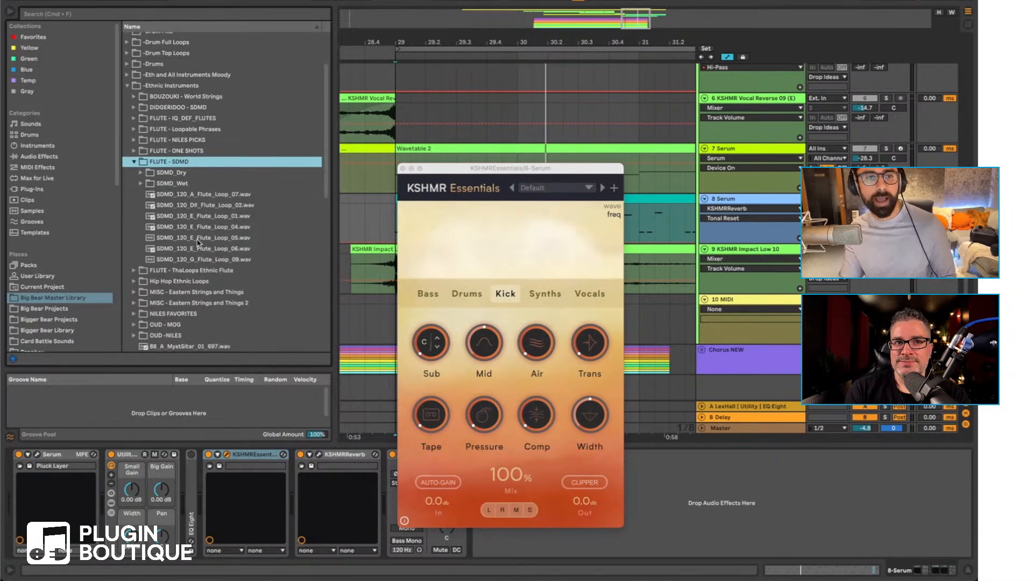
pyautogui.doubleClick(177, 163)
pyautogui.scroll(3, 176, 168)
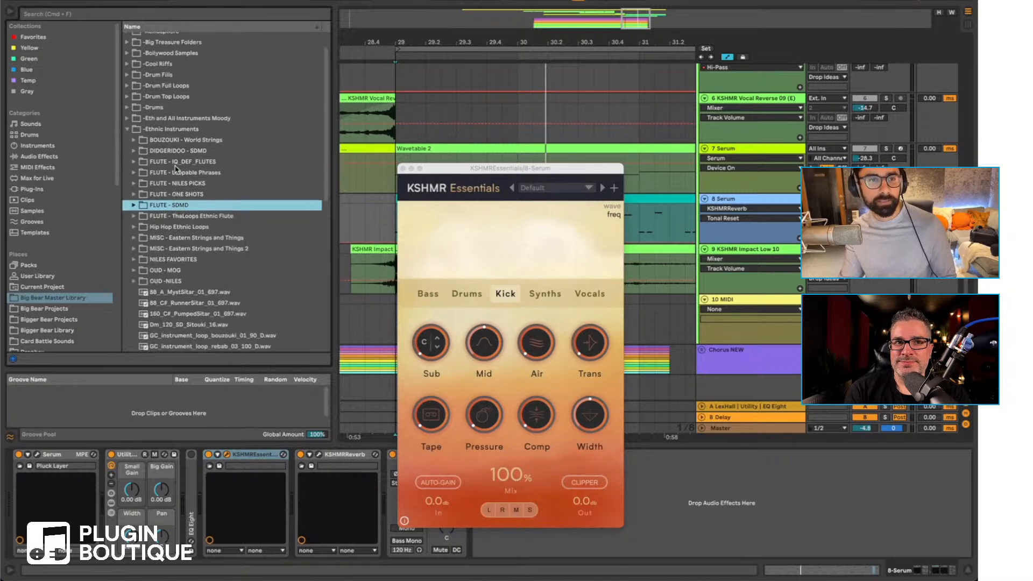
pyautogui.click(127, 157)
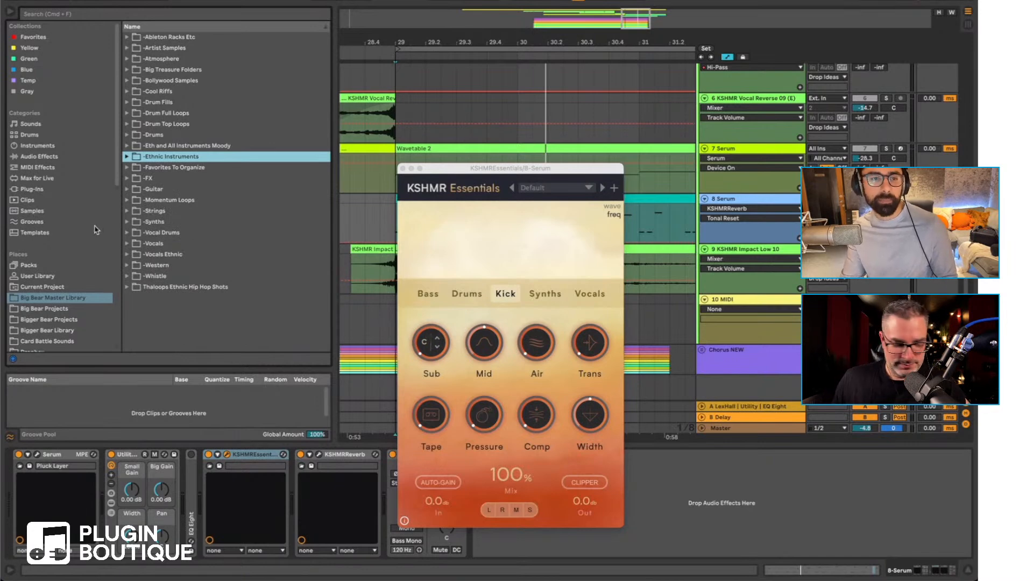
pyautogui.click(48, 308)
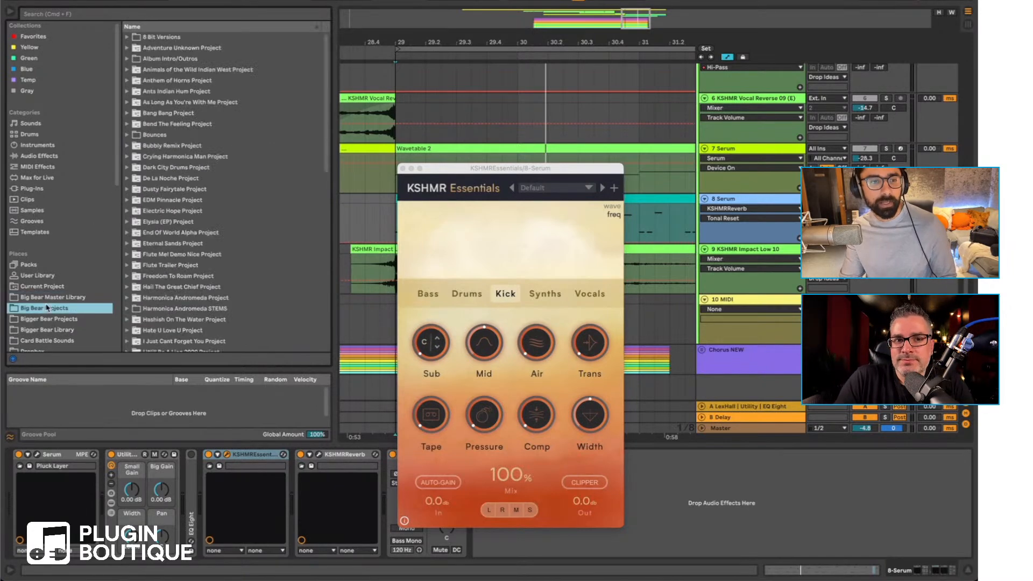
pyautogui.click(69, 297)
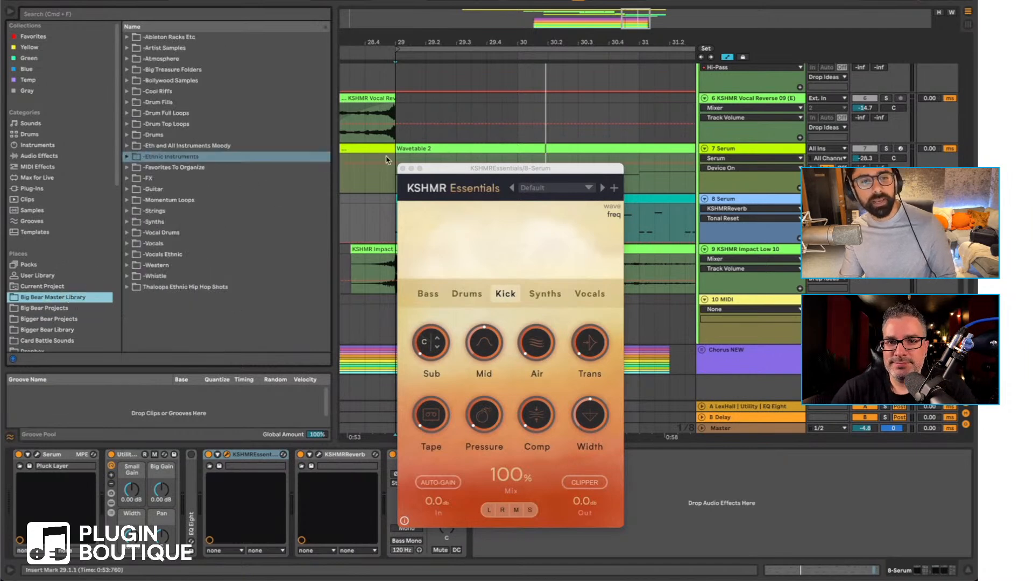
# Step: Close the KSHMR Essentials window and place the insert mark at 29.1.1 on the 9 KSHMR Impact Low 10 track
pyautogui.click(398, 180)
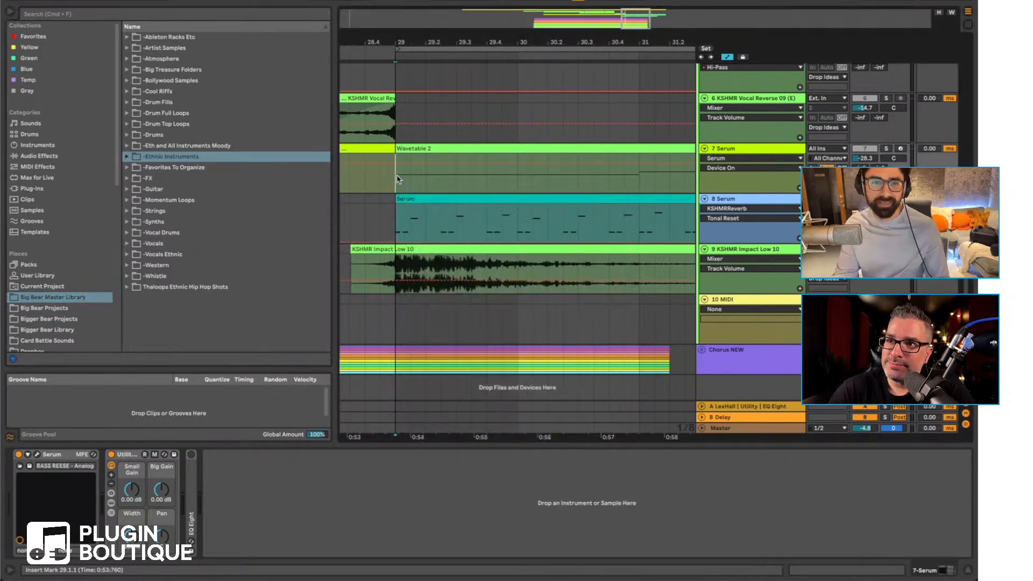
pyautogui.click(391, 226)
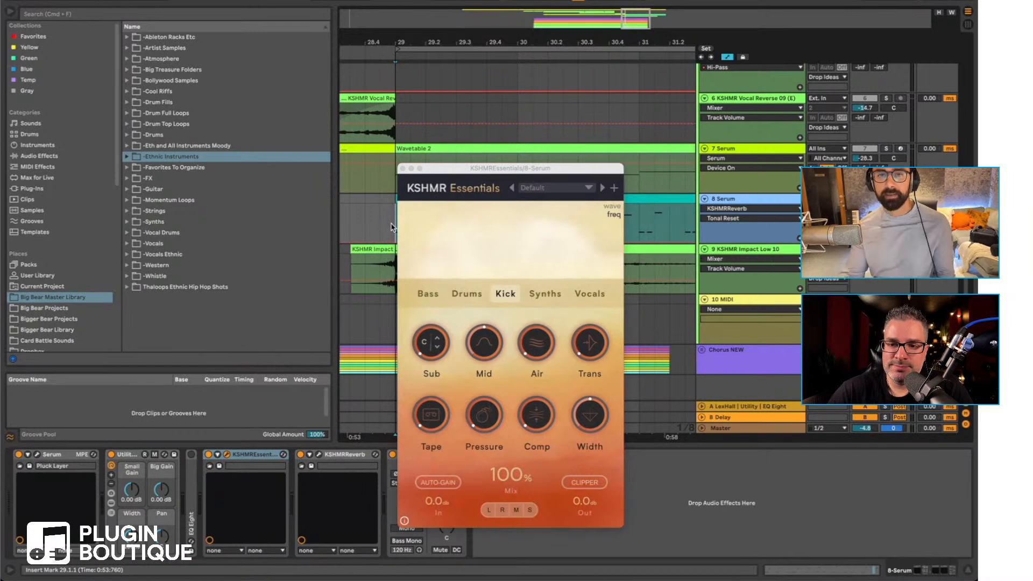
pyautogui.click(409, 169)
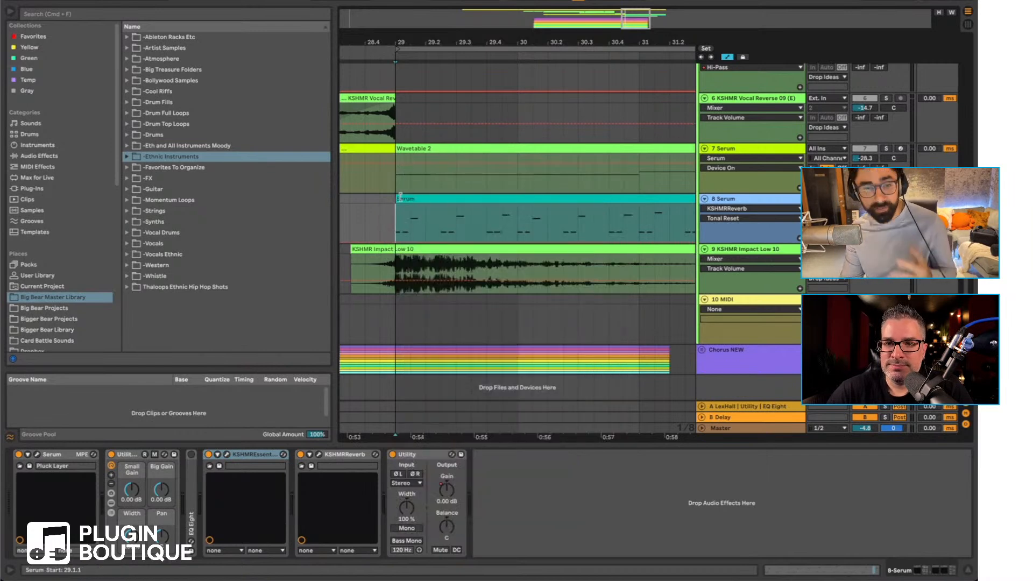
pyautogui.click(398, 271)
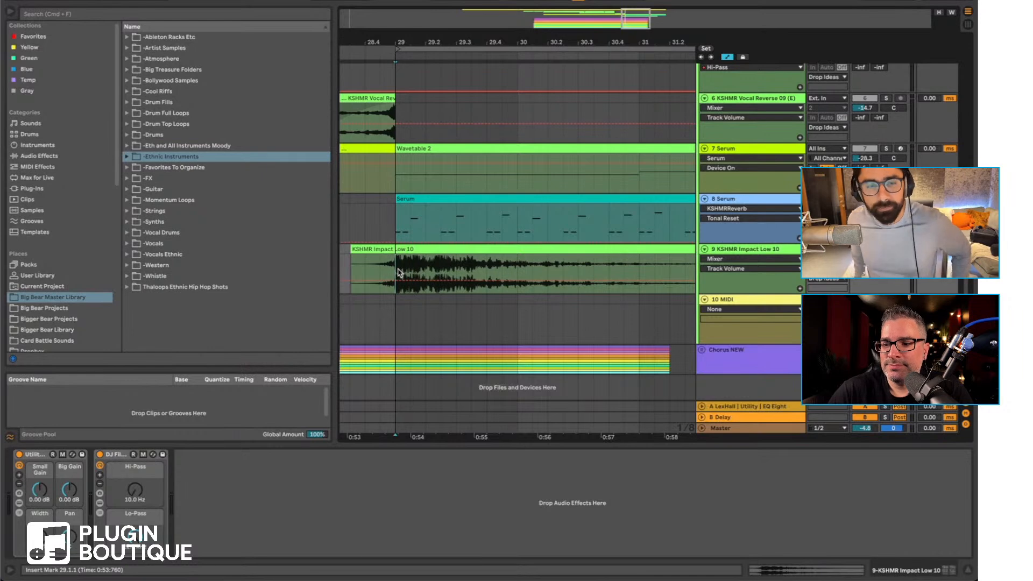
# Step: Open Sounds of KSHMR Vol 4 and look through the Cymbal Transitions under Drums, Transitions
pyautogui.scroll(-10, 85, 277)
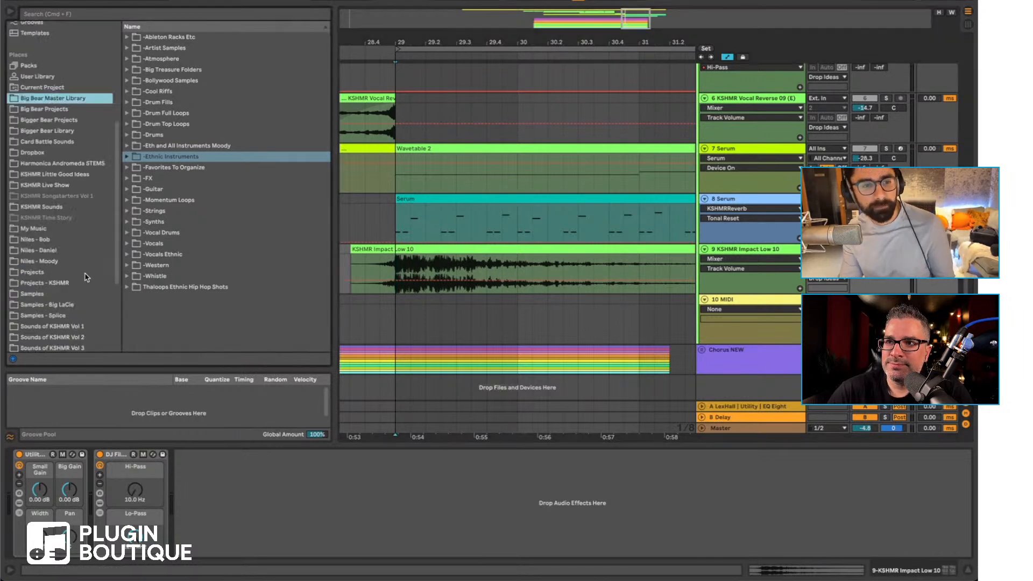
pyautogui.click(77, 331)
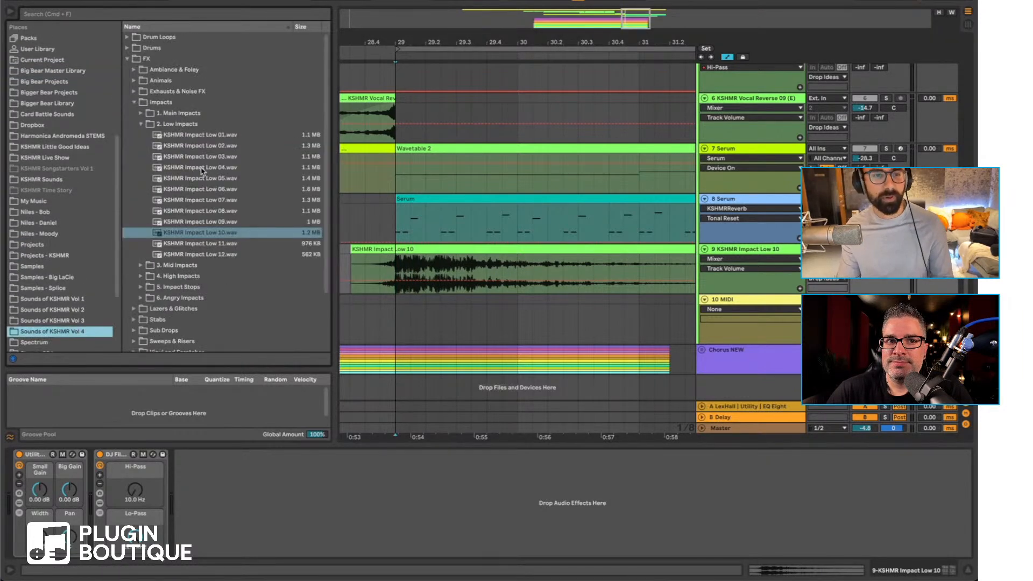
pyautogui.click(135, 102)
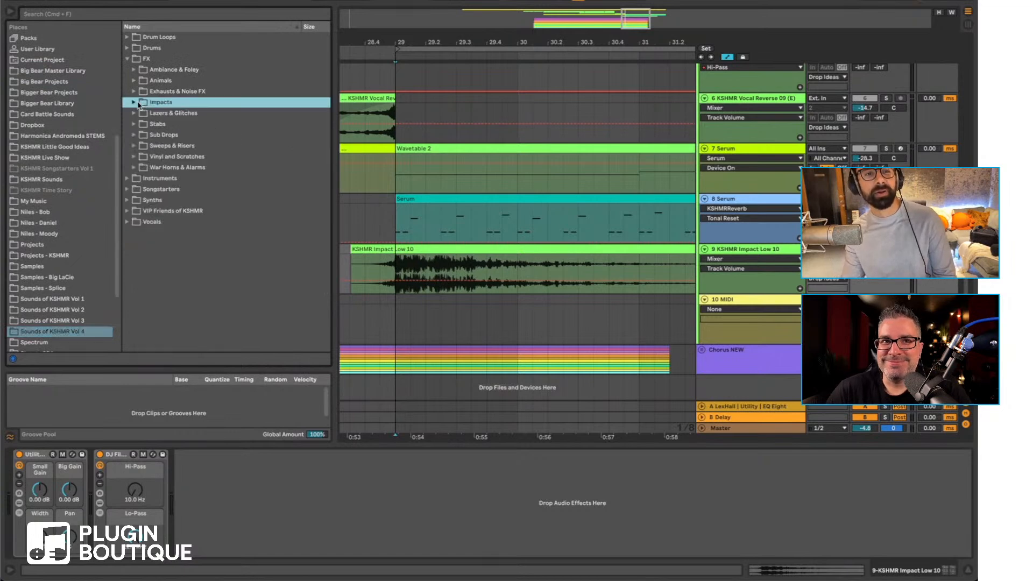
pyautogui.click(166, 49)
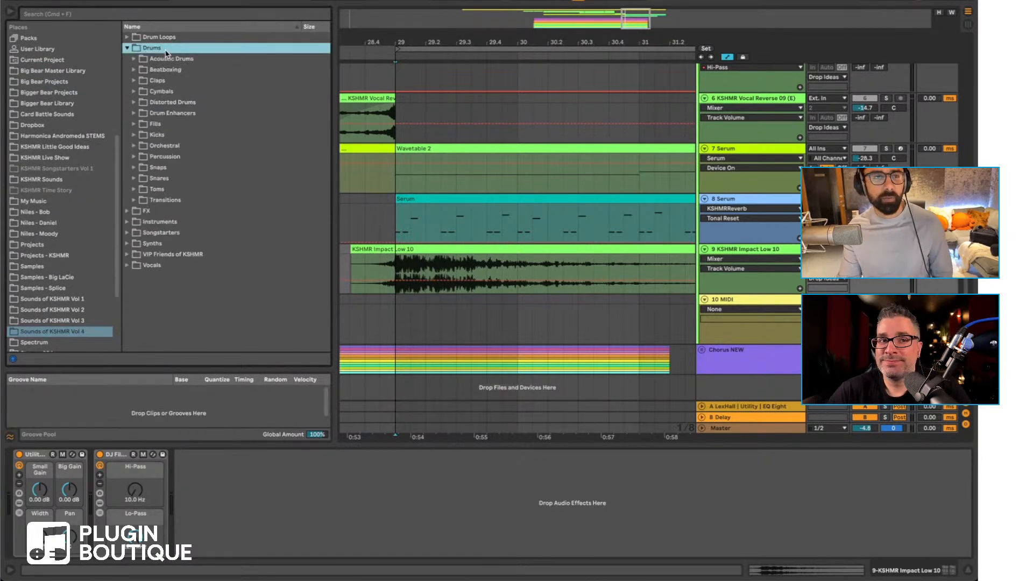
pyautogui.click(167, 200)
pyautogui.click(177, 222)
pyautogui.click(176, 222)
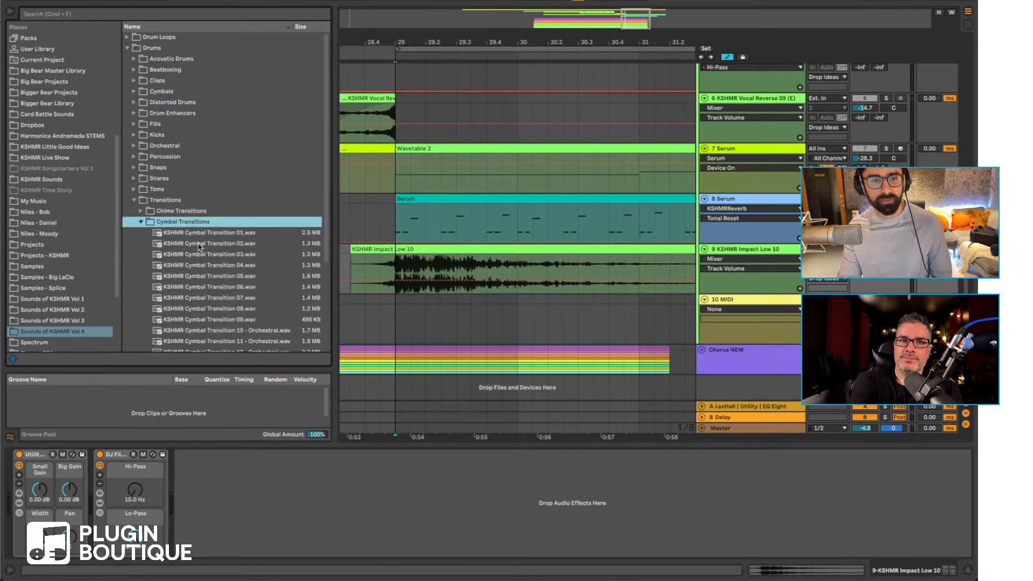
pyautogui.click(143, 222)
pyautogui.click(173, 201)
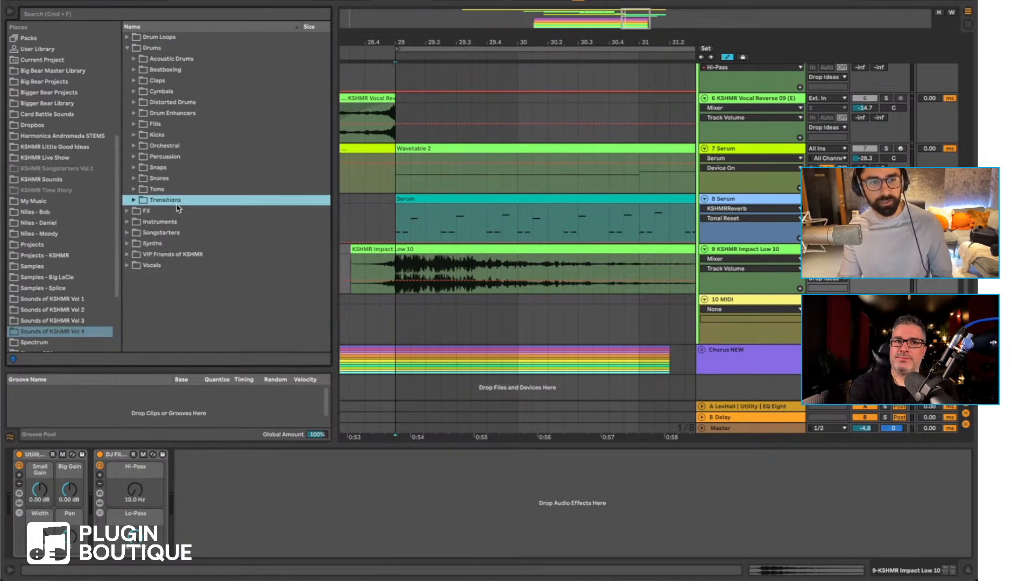
# Step: Preview KSHMR Chime Transition 03 - Up and KSHMR Shaker Transition 01, and look through the Cymbal Transitions again
pyautogui.click(167, 201)
pyautogui.click(182, 211)
pyautogui.click(222, 244)
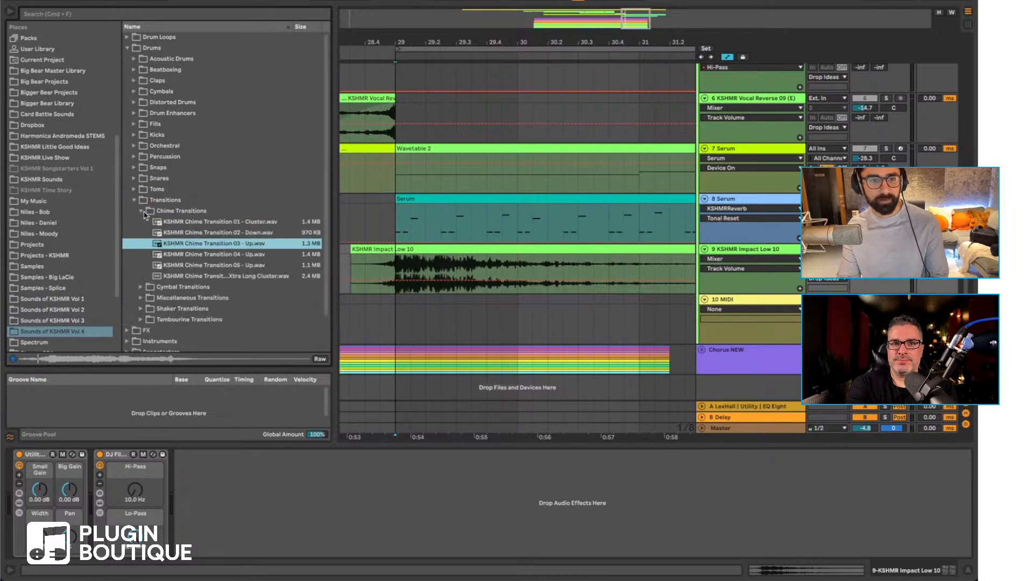
pyautogui.click(142, 212)
pyautogui.click(141, 244)
pyautogui.click(204, 256)
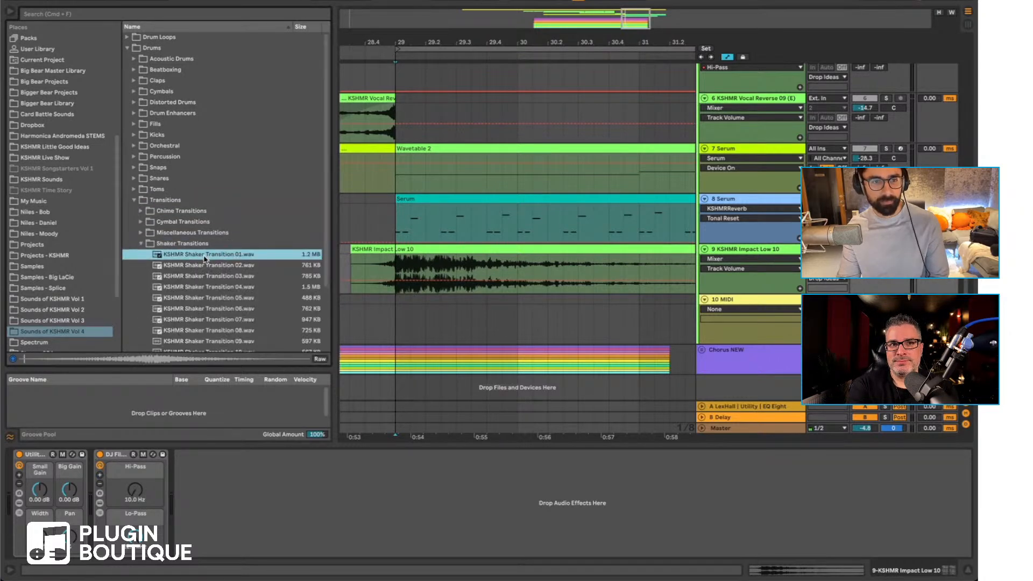
pyautogui.scroll(-1, 207, 289)
pyautogui.scroll(-5, 225, 325)
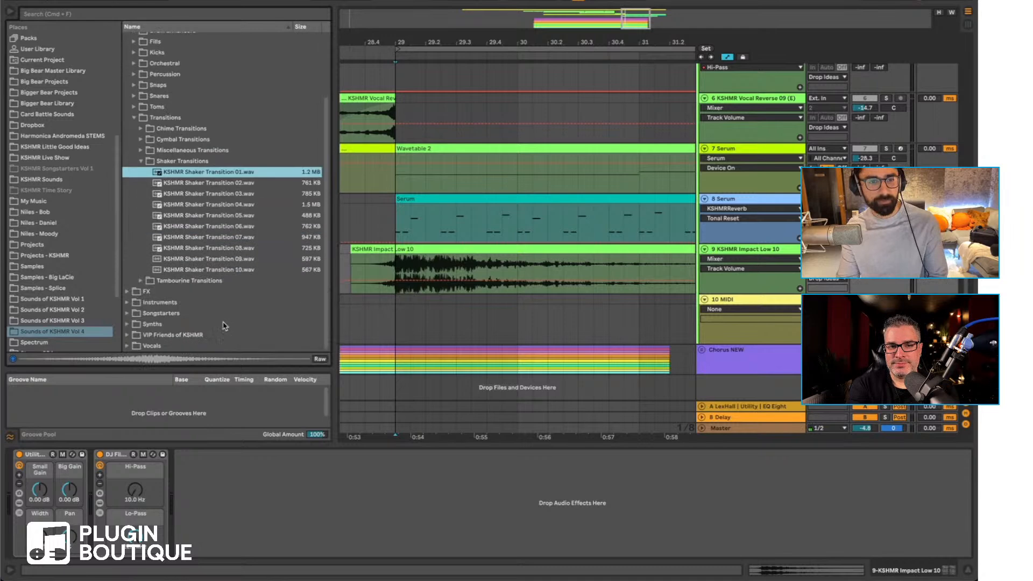
pyautogui.click(141, 160)
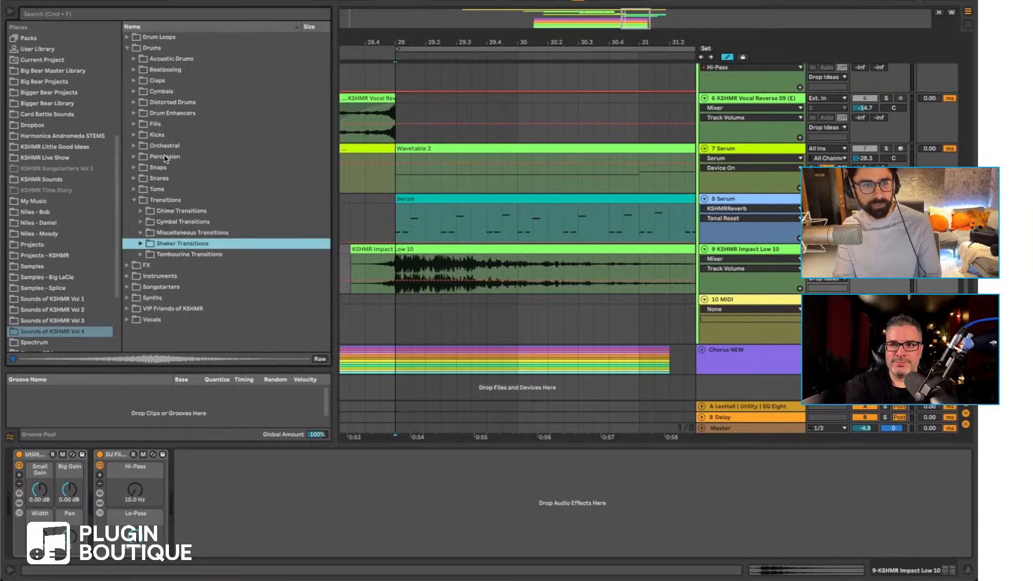
pyautogui.click(198, 224)
pyautogui.scroll(-2, 200, 258)
pyautogui.click(141, 187)
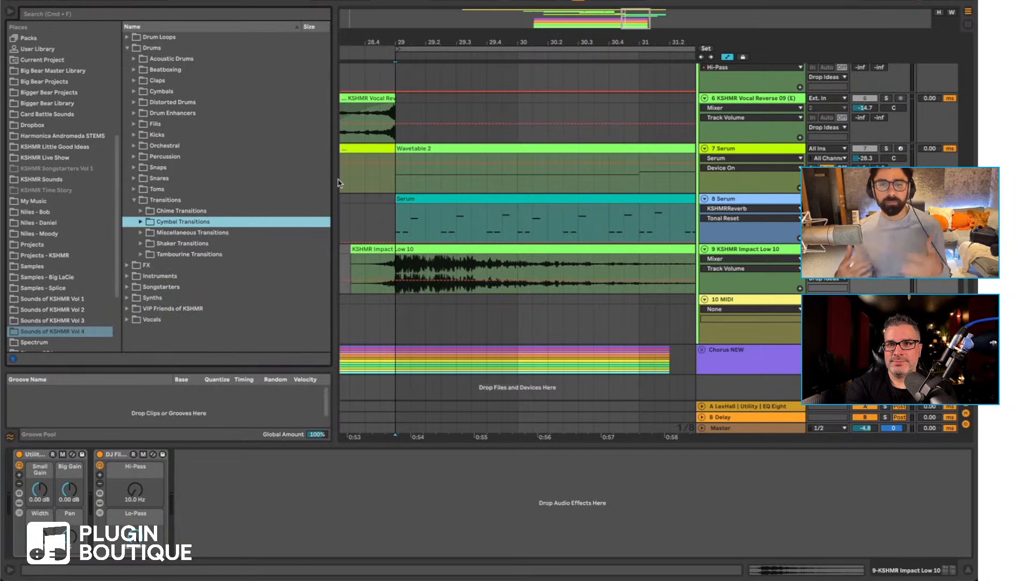
# Step: Play the drop from bar 29 with the 8 Serum track selected
pyautogui.click(409, 235)
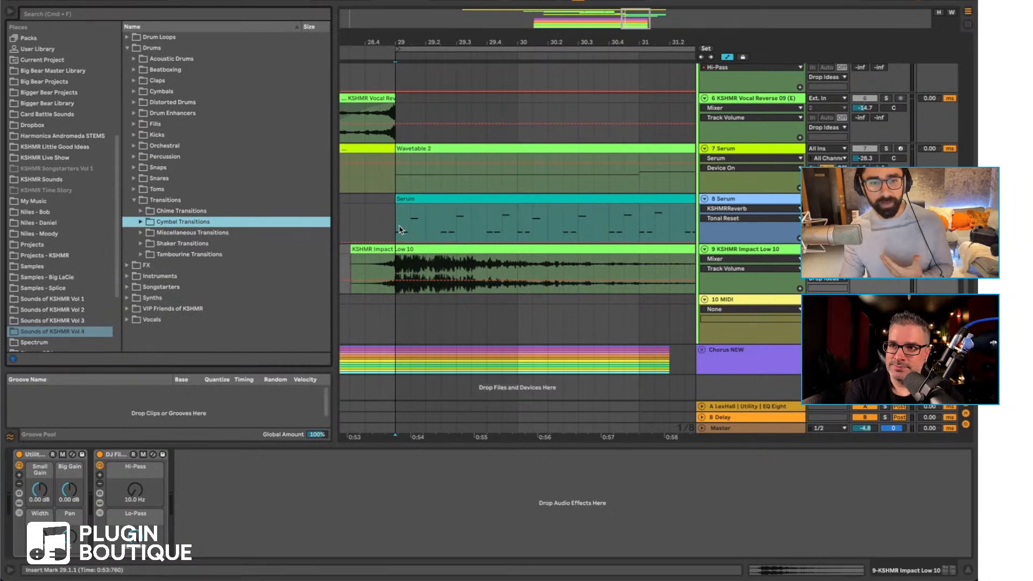
pyautogui.click(400, 229)
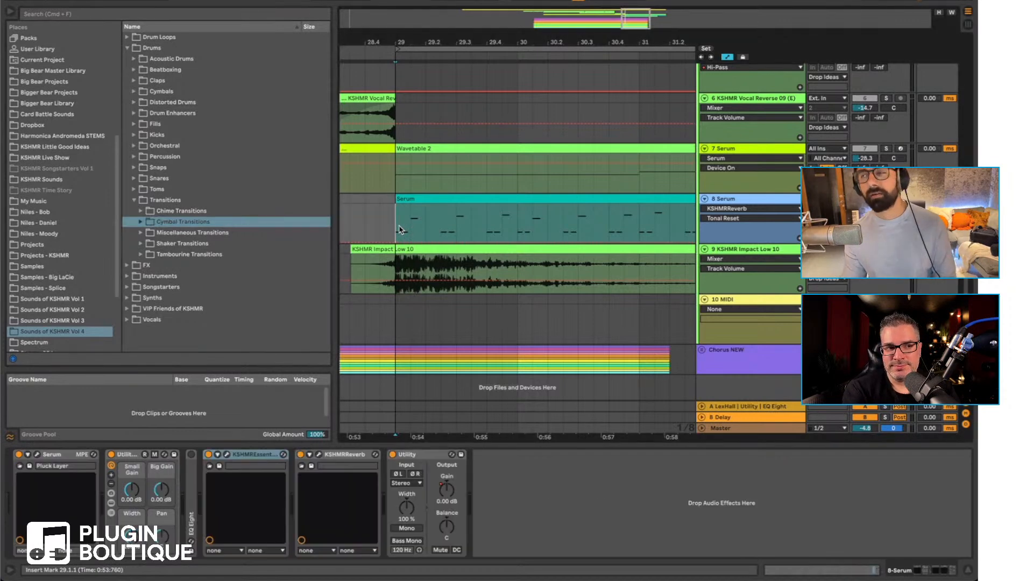
pyautogui.moveTo(426, 36); pyautogui.dragTo(424, 22)
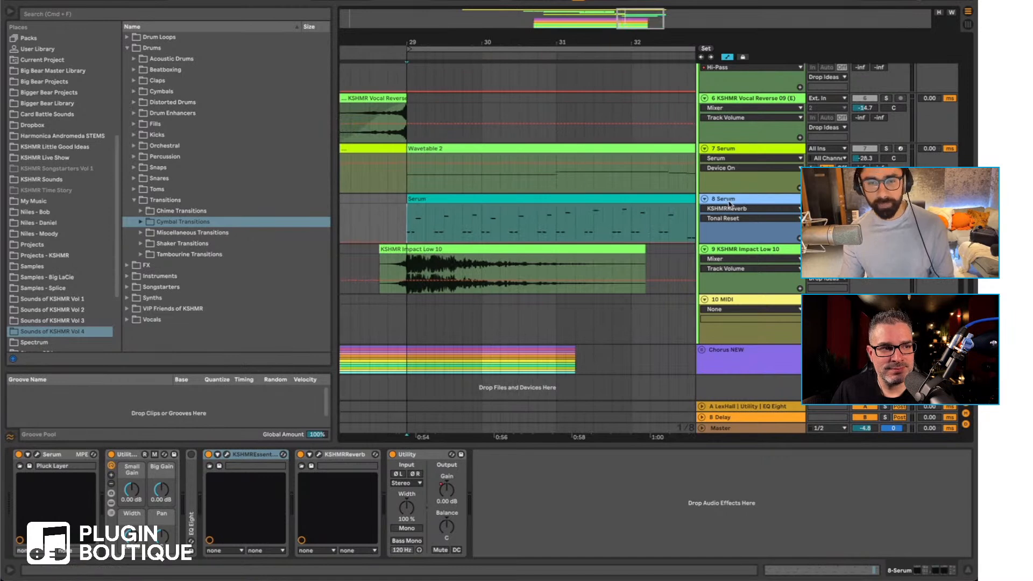
pyautogui.press('space')
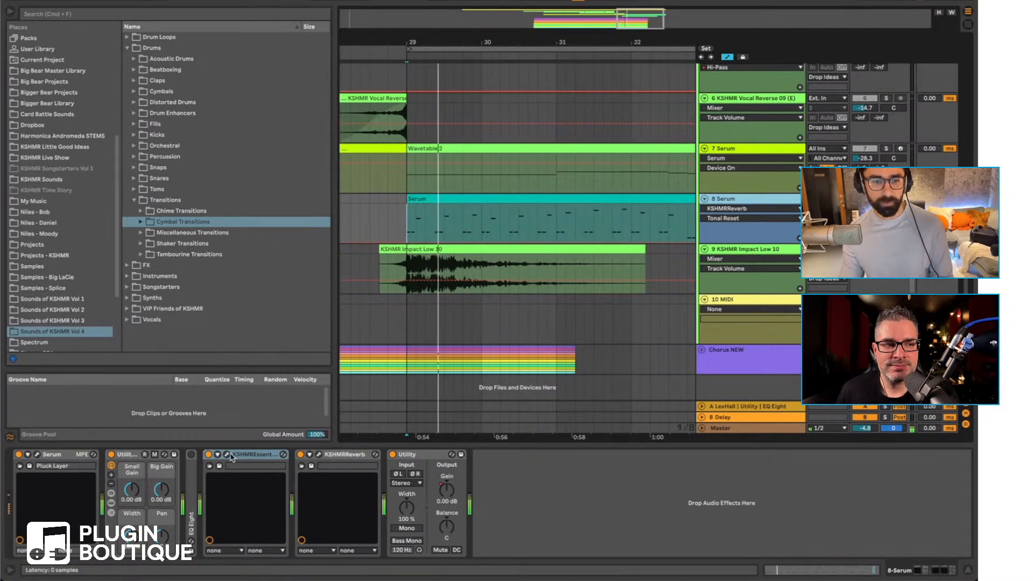
# Step: Switch KSHMR Essentials on the 8 Serum track to Synths mode and raise Air, Excite and Pressure to just past midway
pyautogui.click(227, 455)
pyautogui.click(544, 297)
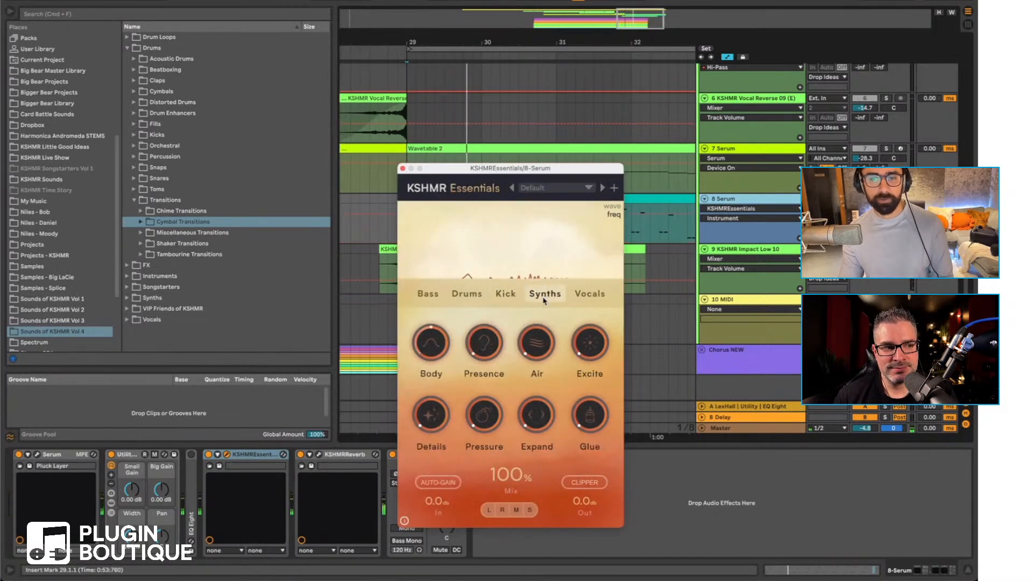
pyautogui.press('space')
pyautogui.moveTo(539, 346); pyautogui.dragTo(574, 259)
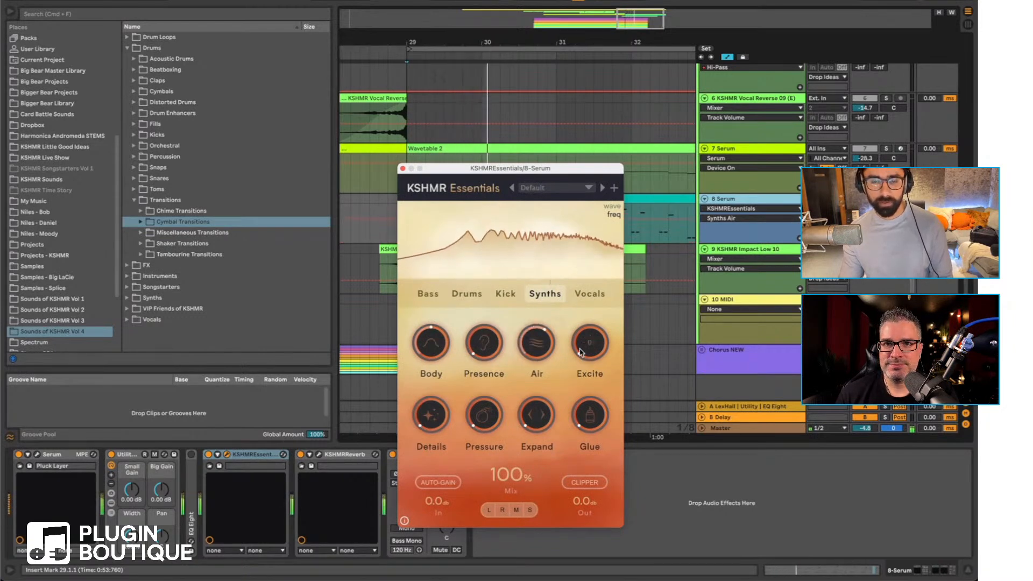
pyautogui.moveTo(480, 415); pyautogui.dragTo(487, 341)
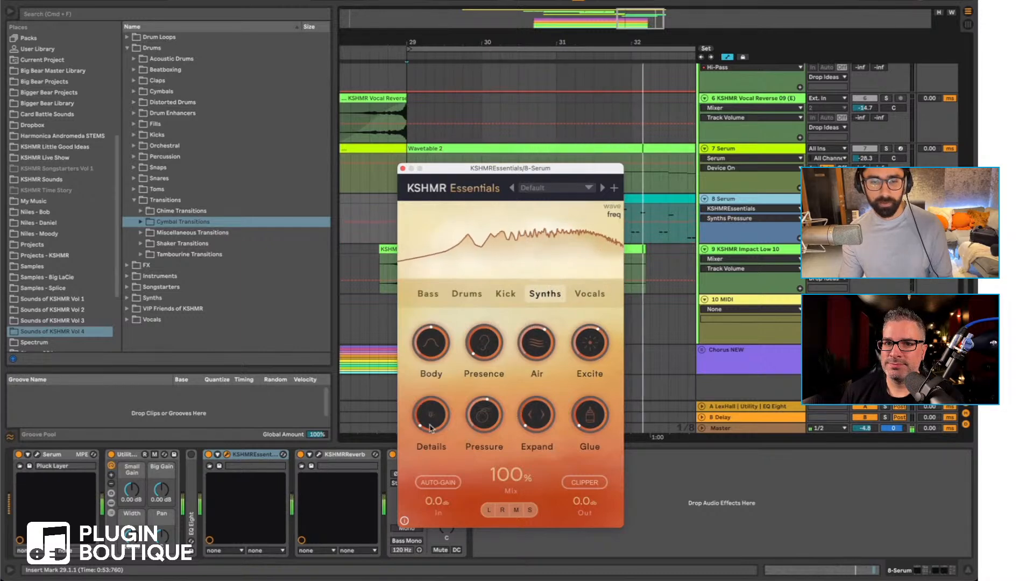
# Step: Close the KSHMR Essentials window and reorder the 8 Serum effects so KSHMREssentials sits between KSHMRReverb and Utility
pyautogui.click(402, 168)
pyautogui.moveTo(415, 491); pyautogui.dragTo(388, 462)
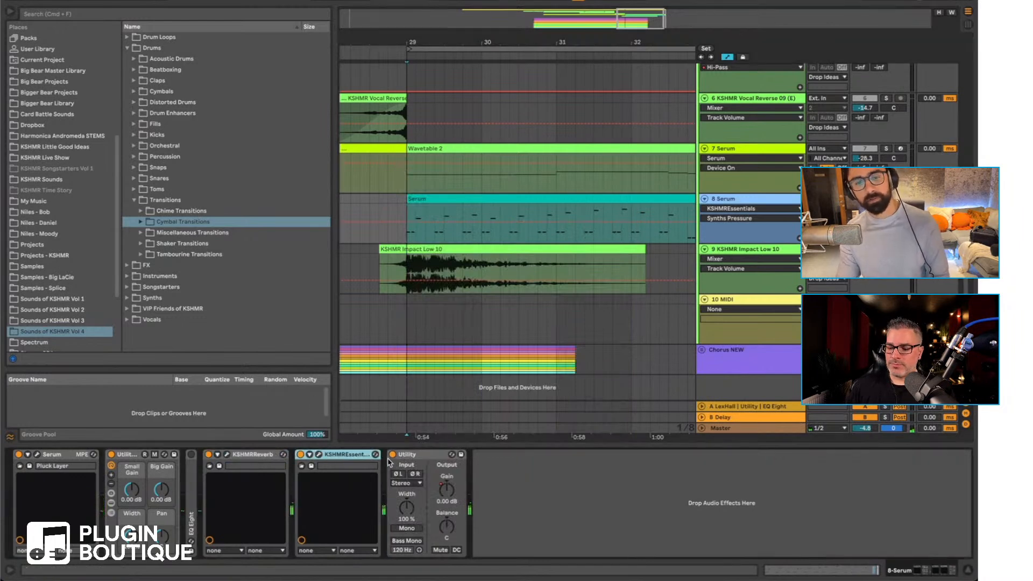
# Step: Play the drop and raise Details in KSHMR Essentials on the 8 Serum track well past midway
pyautogui.click(318, 455)
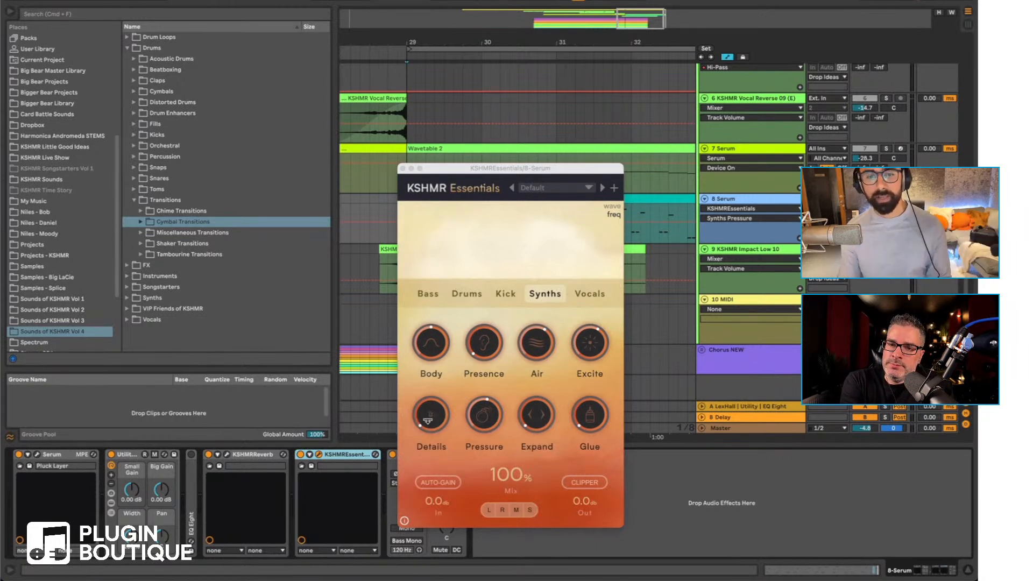
pyautogui.press('space')
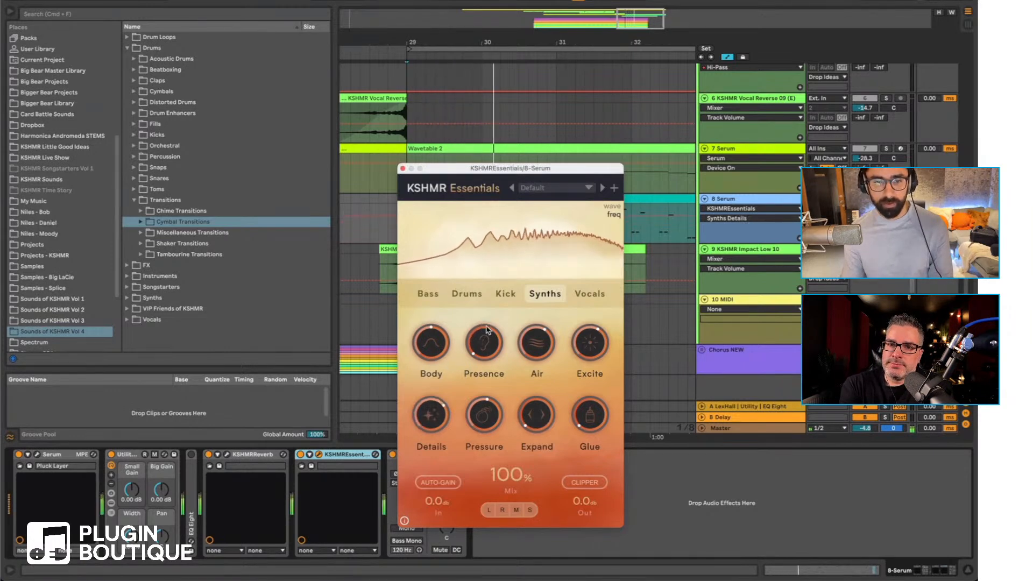
pyautogui.moveTo(446, 423); pyautogui.dragTo(444, 414)
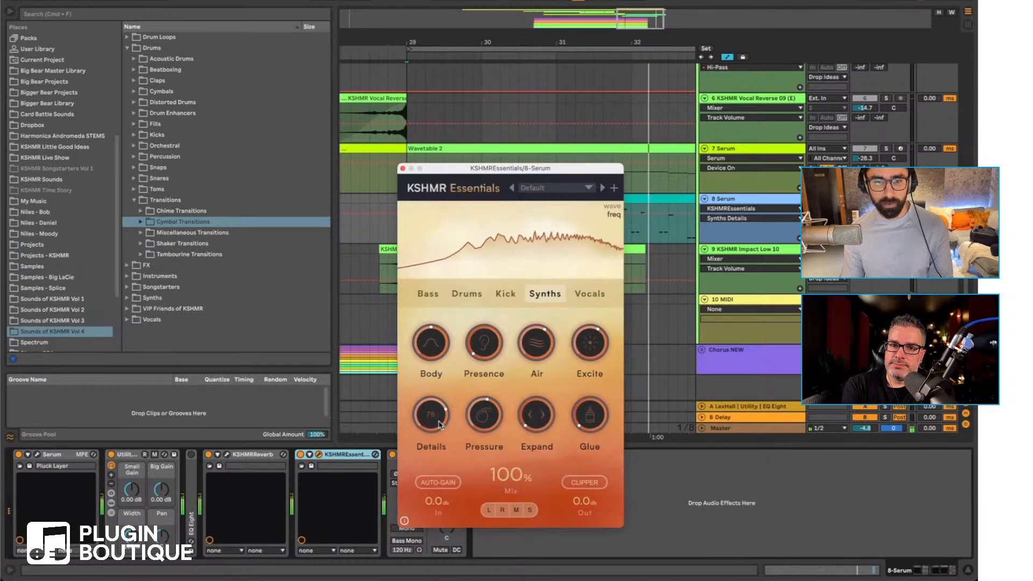
pyautogui.moveTo(445, 421); pyautogui.dragTo(444, 414)
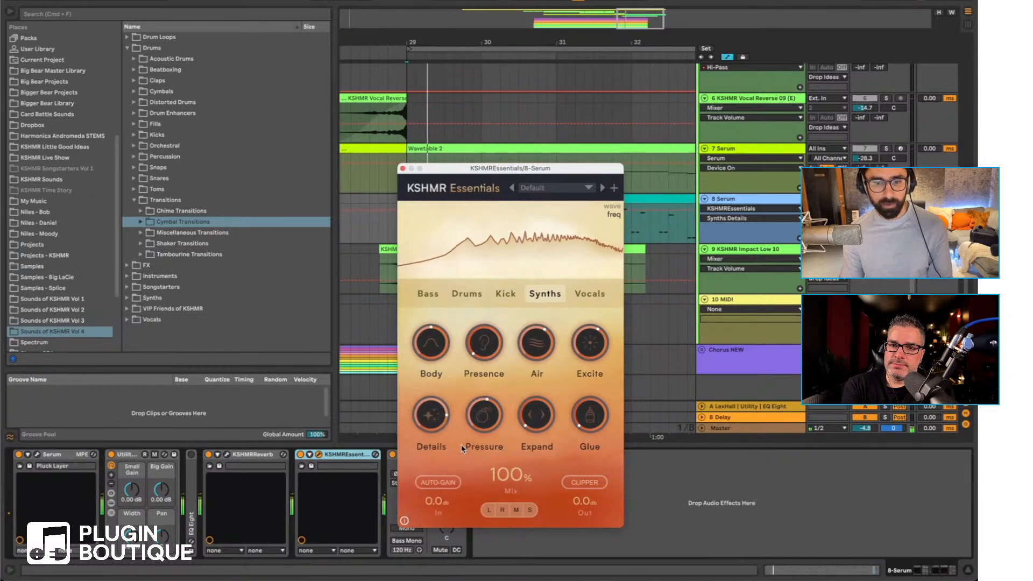
# Step: Switch off Auto-Gain, lower the KSHMR Essentials output to -3.9 dB and compare the pluck with the effect bypassed and active
pyautogui.click(433, 482)
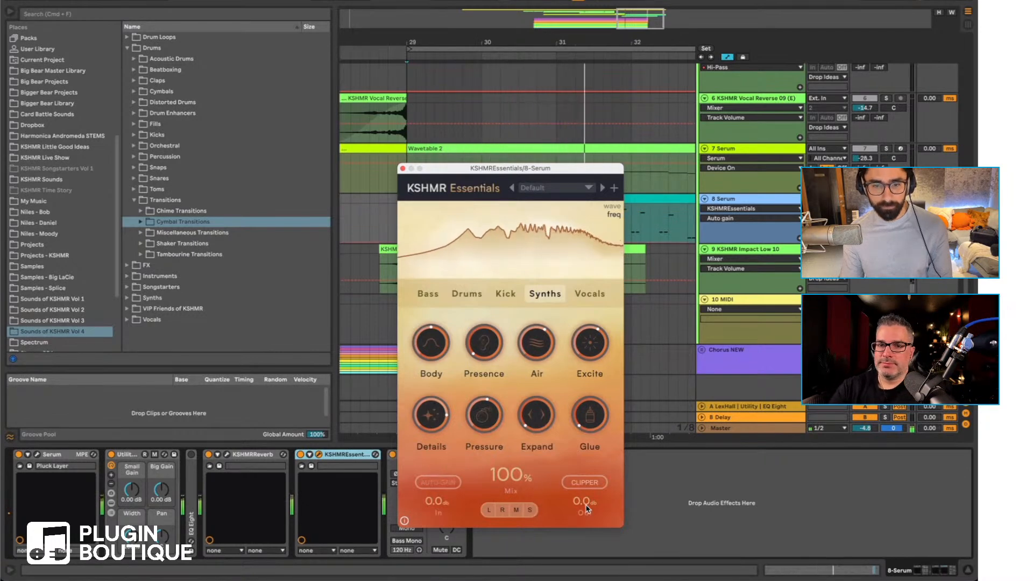
pyautogui.moveTo(584, 502); pyautogui.dragTo(586, 518)
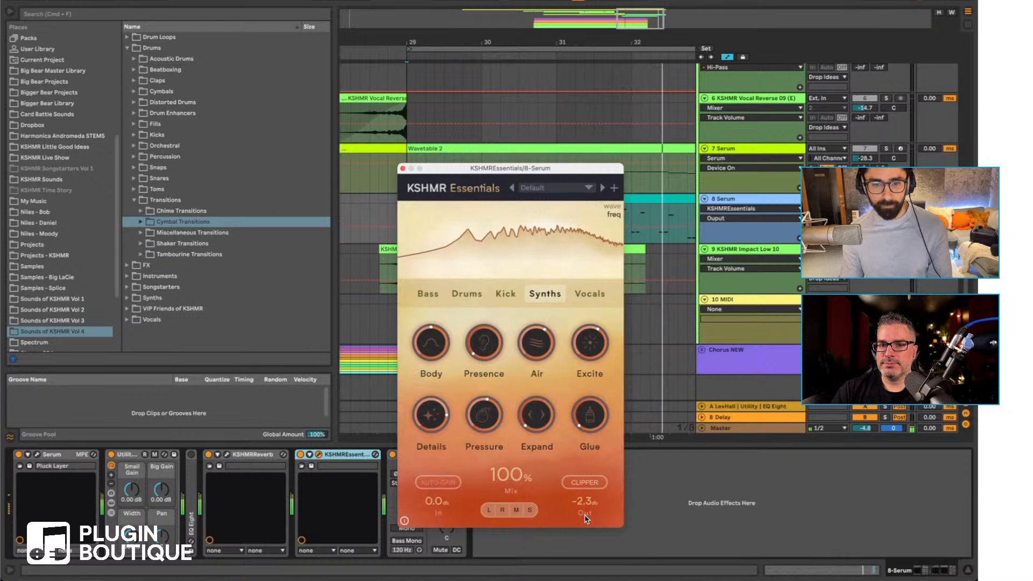
pyautogui.click(300, 457)
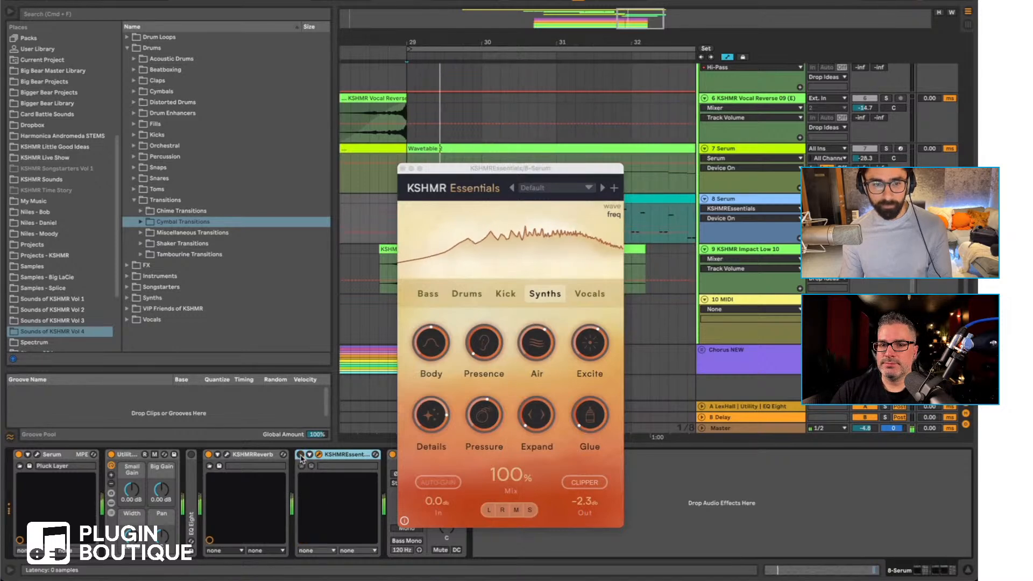
pyautogui.moveTo(590, 505); pyautogui.dragTo(590, 507)
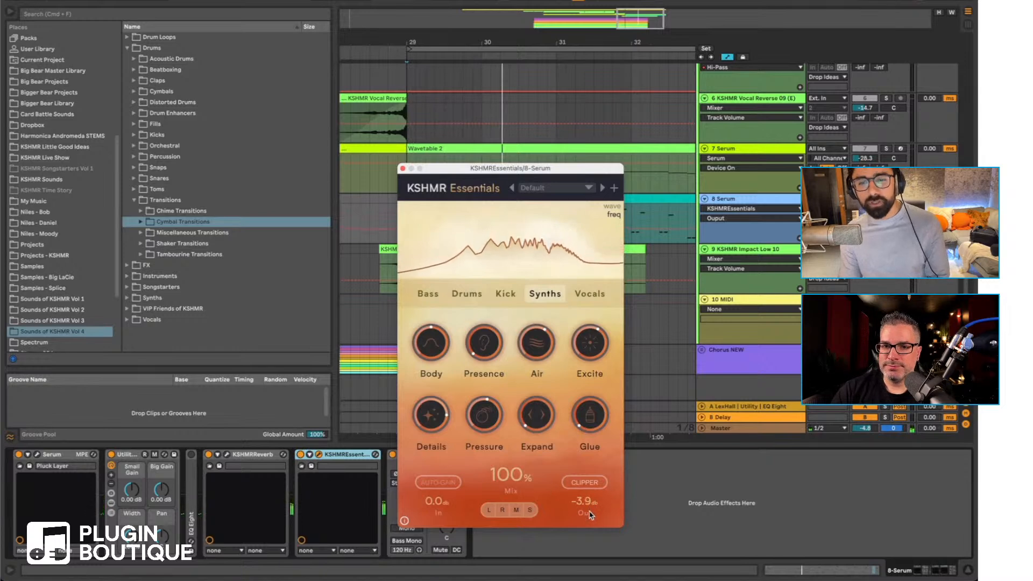
pyautogui.click(301, 456)
pyautogui.click(300, 456)
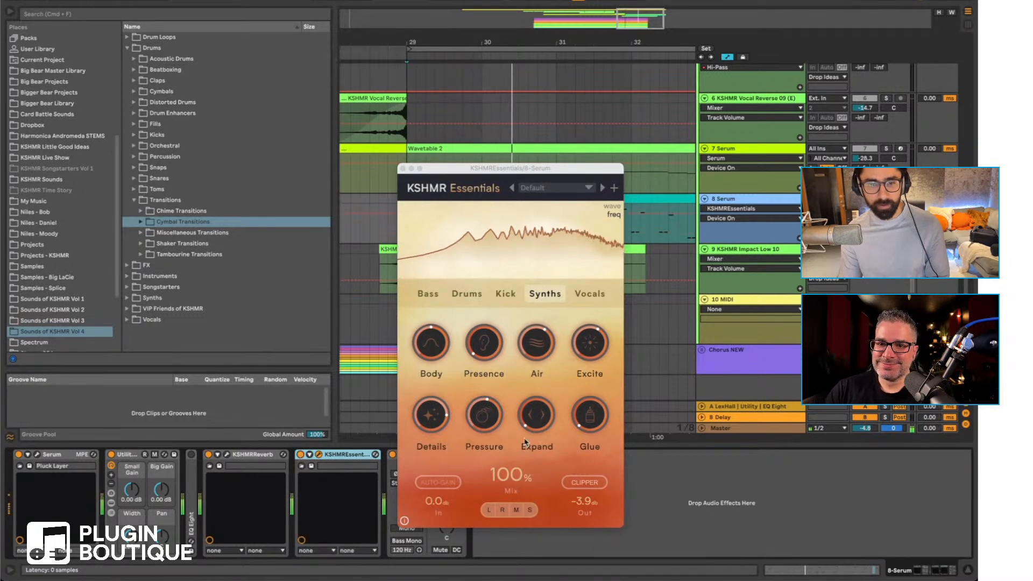
# Step: Raise Glue and Expand in KSHMR Essentials to just below midway, with Expand at about 40, and close the plug-in window
pyautogui.moveTo(598, 417); pyautogui.dragTo(600, 353)
pyautogui.moveTo(540, 423); pyautogui.dragTo(542, 375)
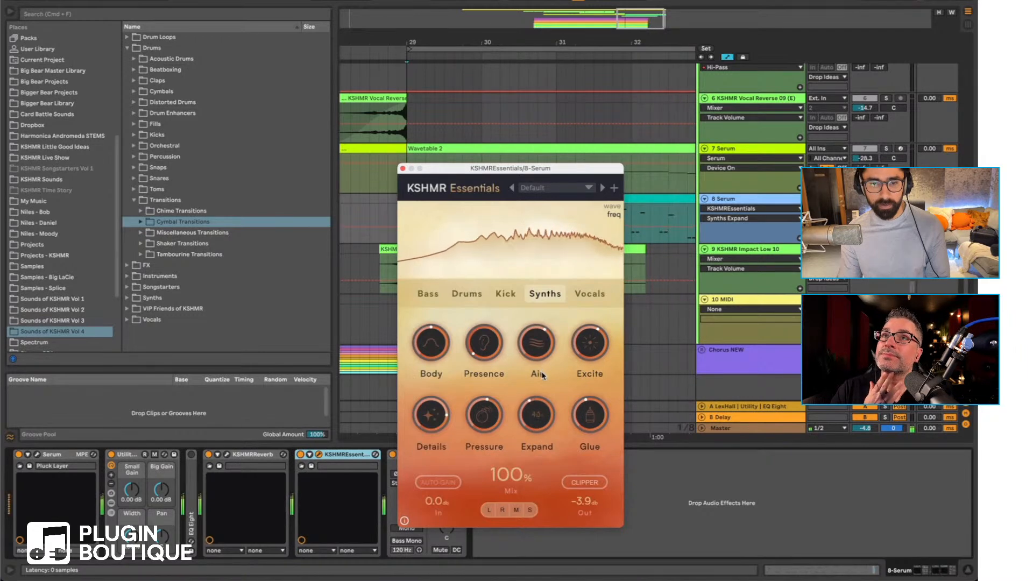
pyautogui.click(403, 169)
# Step: Lower the KSHMR Essentials output on the 8 Serum track to -5.1 dB and compare the drop with the effect bypassed
pyautogui.hscroll(-5, 443, 257)
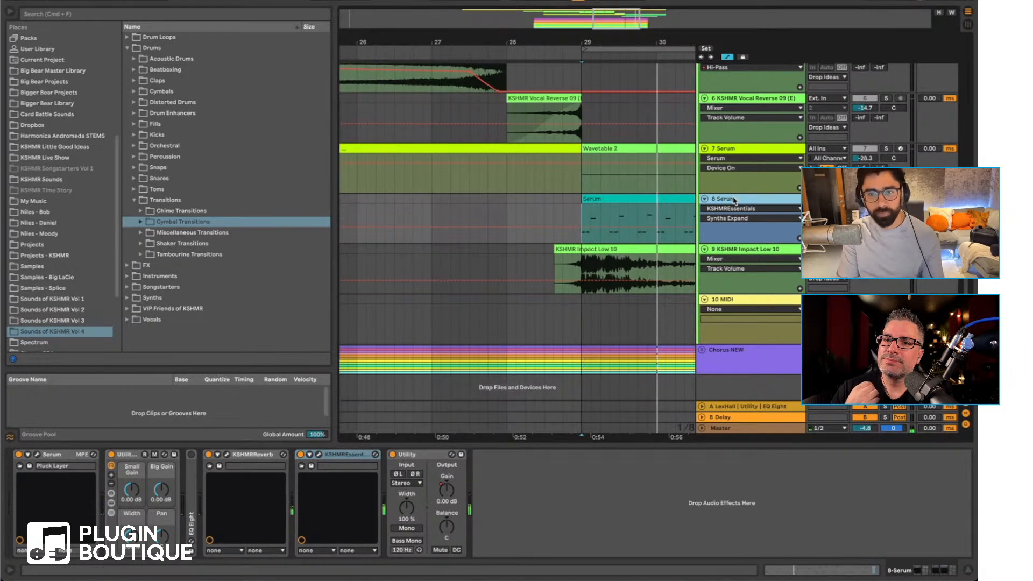
pyautogui.click(319, 455)
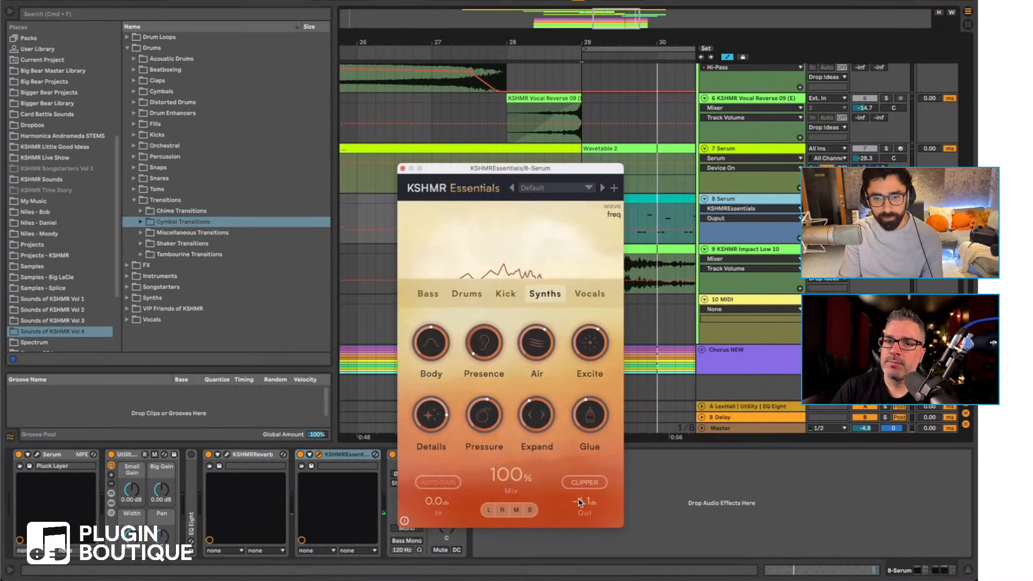
pyautogui.click(402, 169)
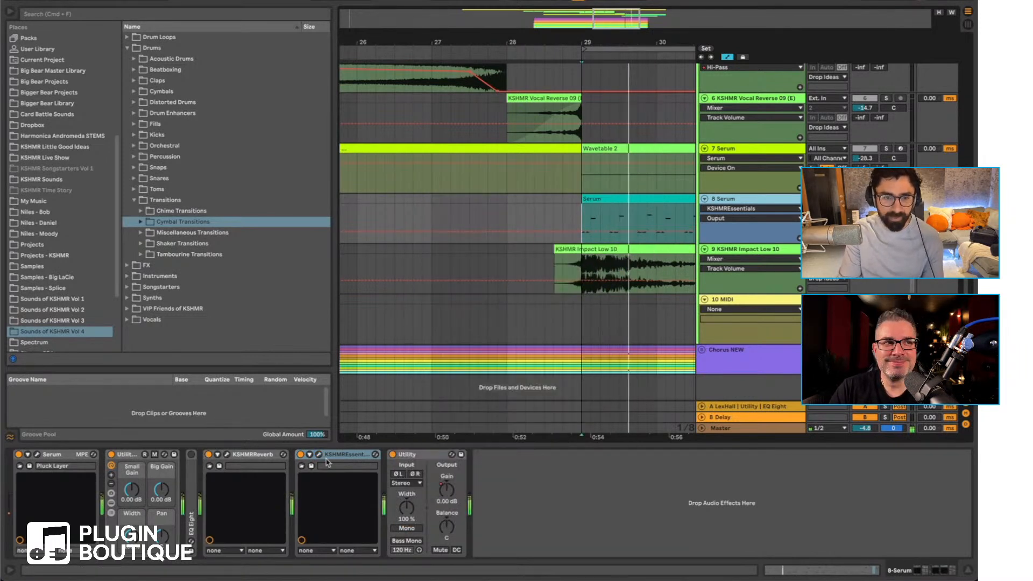
pyautogui.click(301, 455)
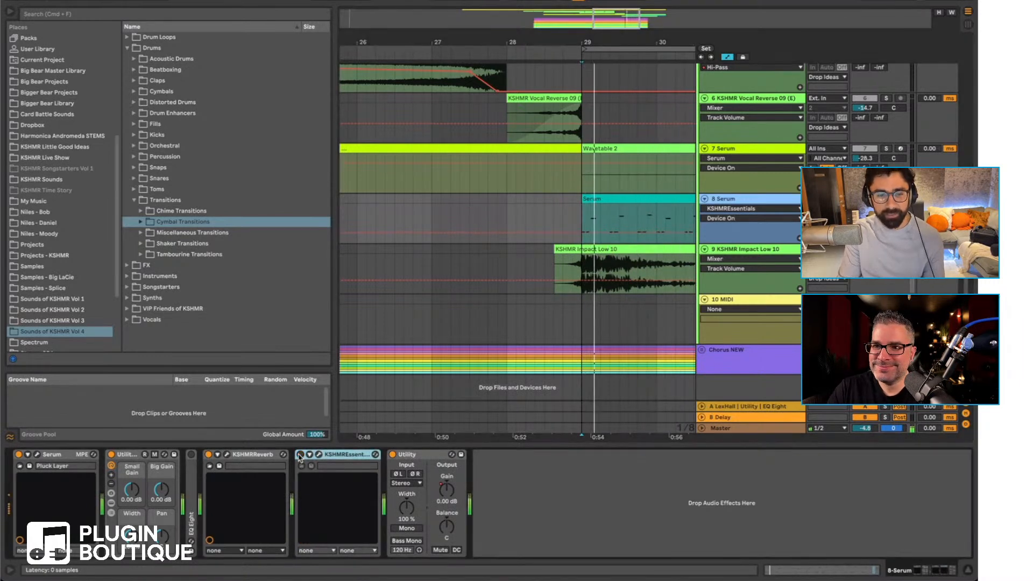
# Step: Play the build-up from bar 25 and solo the Chorus NEW group
pyautogui.hscroll(-3, 485, 268)
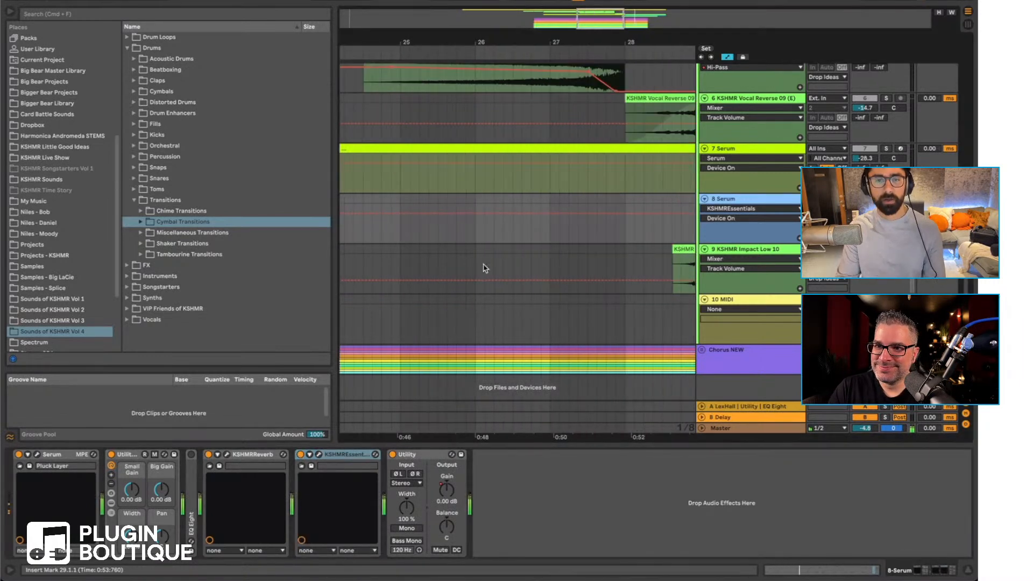
pyautogui.click(401, 238)
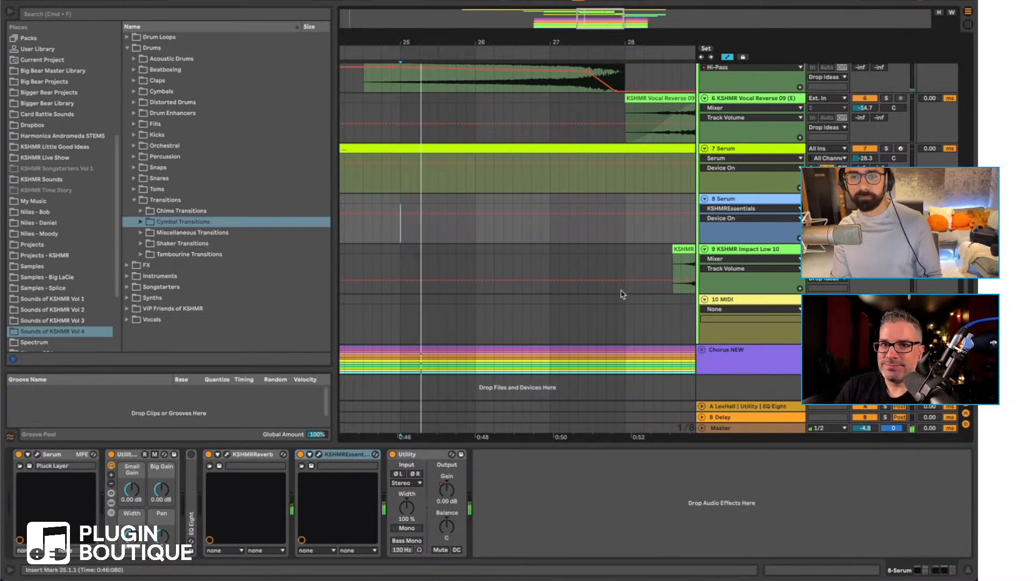
pyautogui.hscroll(1, 622, 295)
pyautogui.click(741, 363)
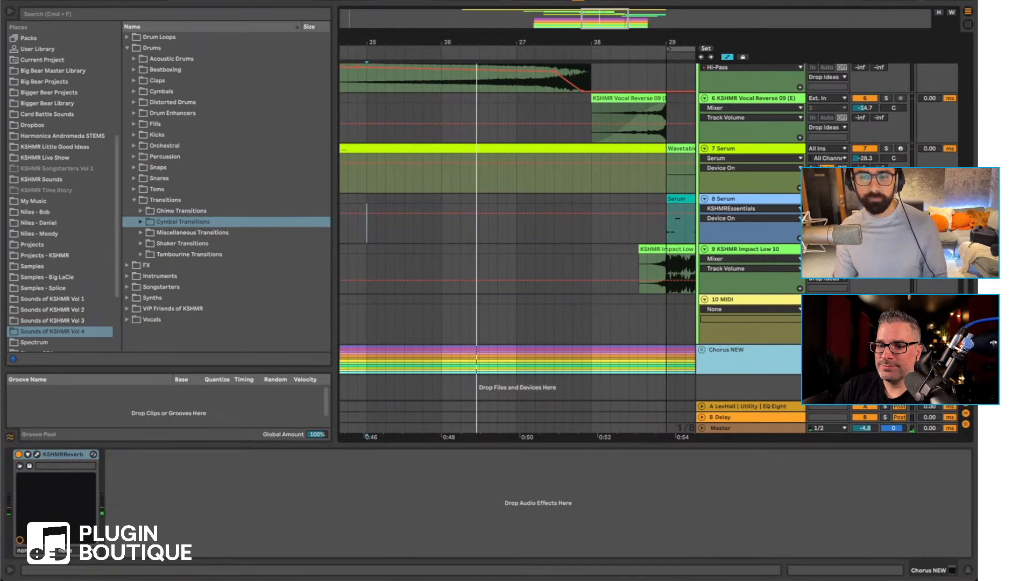
pyautogui.click(865, 349)
# Step: Copy KSHMREssentials from the 8 Serum track to the Chorus NEW group, placing it before KSHMRReverb
pyautogui.scroll(5, 41, 101)
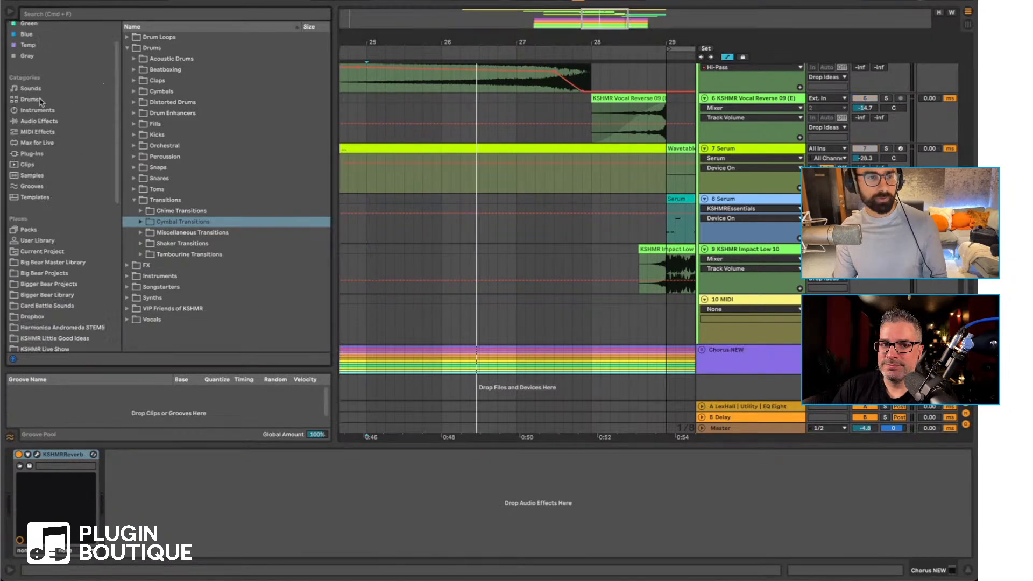
pyautogui.click(40, 153)
pyautogui.click(772, 203)
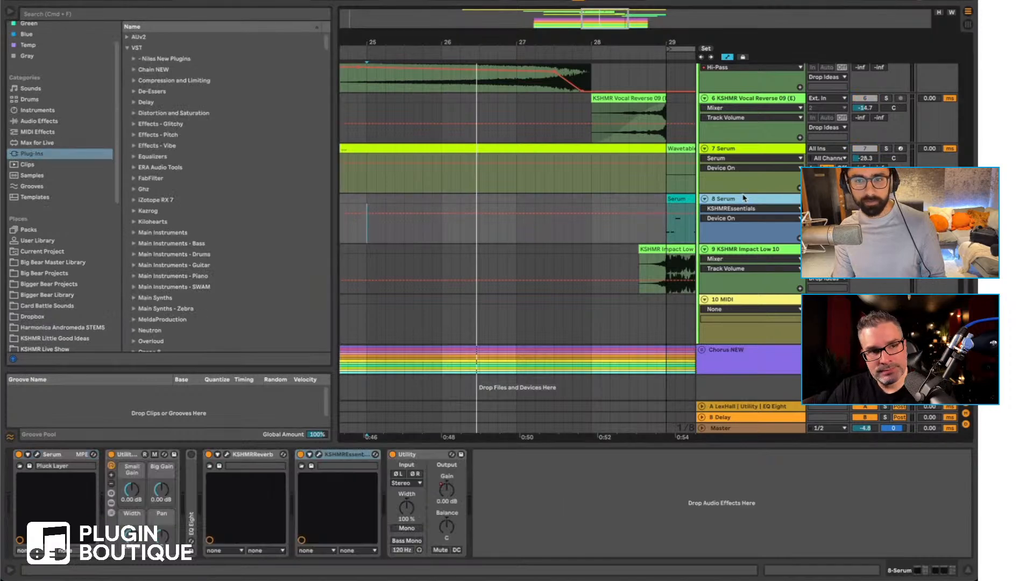
pyautogui.click(758, 356)
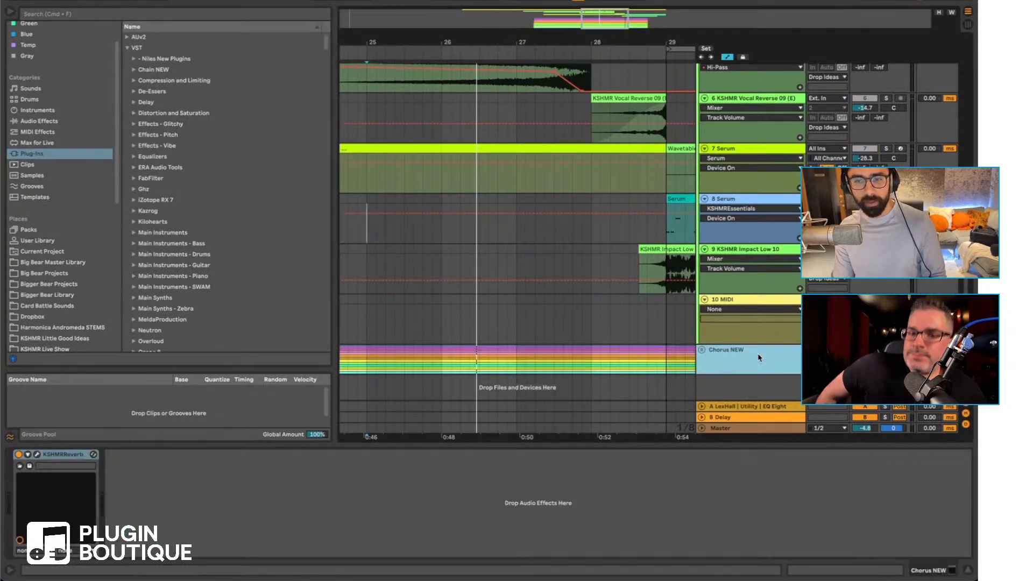
pyautogui.click(61, 458)
pyautogui.press('super+v')
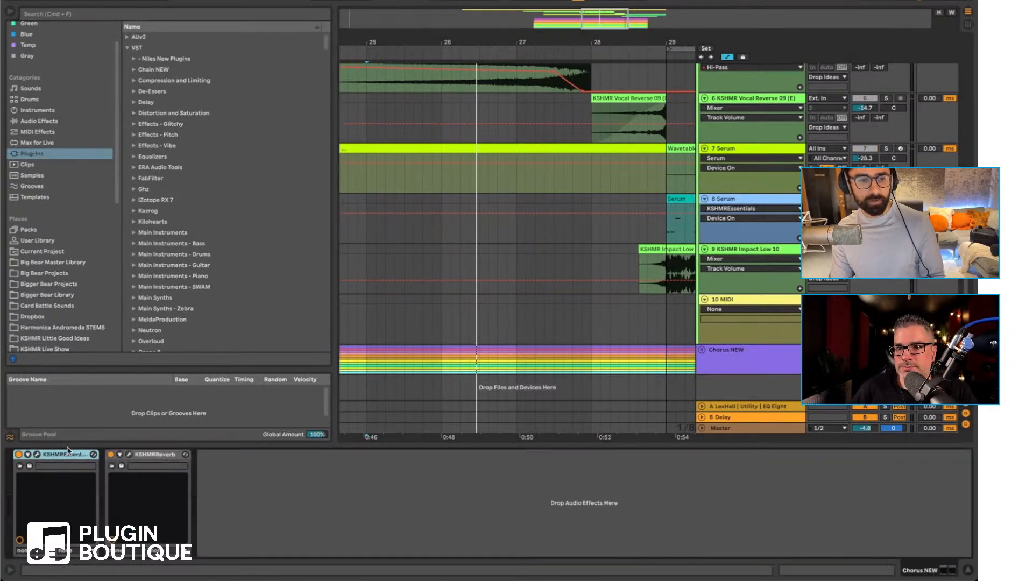
# Step: Switch KSHMR Essentials on the Chorus NEW group to Vocals mode and play the soloed chorus from 22.4
pyautogui.click(37, 457)
pyautogui.click(591, 289)
pyautogui.moveTo(511, 169); pyautogui.dragTo(475, 343)
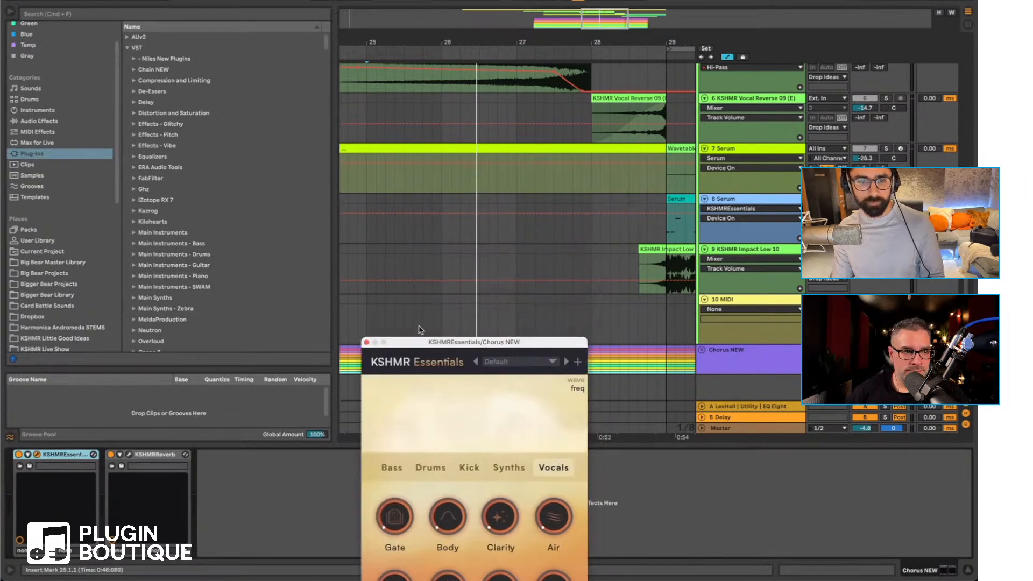
pyautogui.hscroll(-5, 420, 329)
pyautogui.click(377, 320)
pyautogui.press('space')
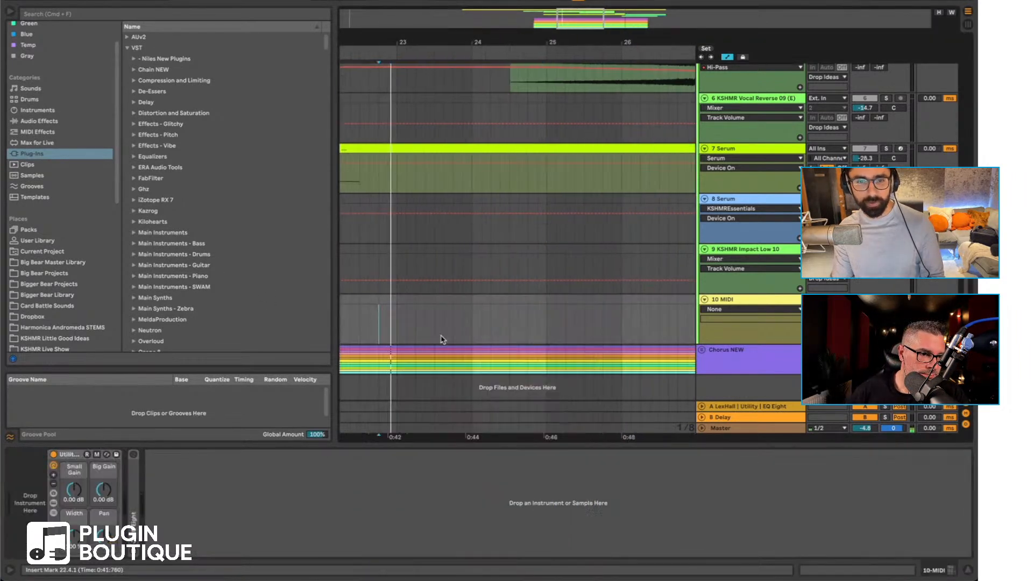
# Step: Raise Spread and Pressure to just below midway, Air past midway and Comp slightly on the Chorus NEW vocals, and unsolo the group
pyautogui.click(778, 368)
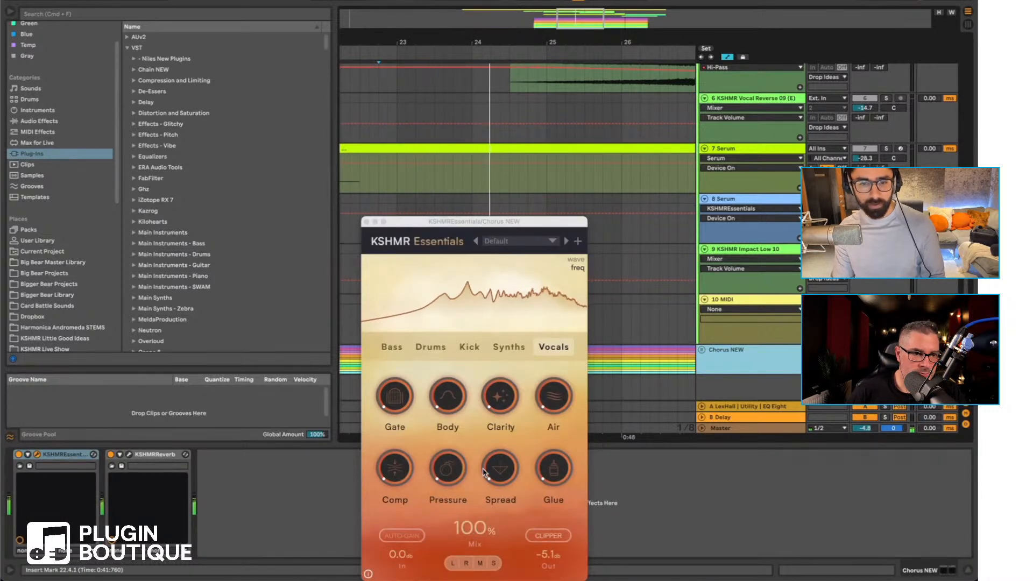
pyautogui.click(509, 472)
pyautogui.moveTo(509, 473); pyautogui.dragTo(507, 428)
pyautogui.moveTo(555, 397); pyautogui.dragTo(577, 311)
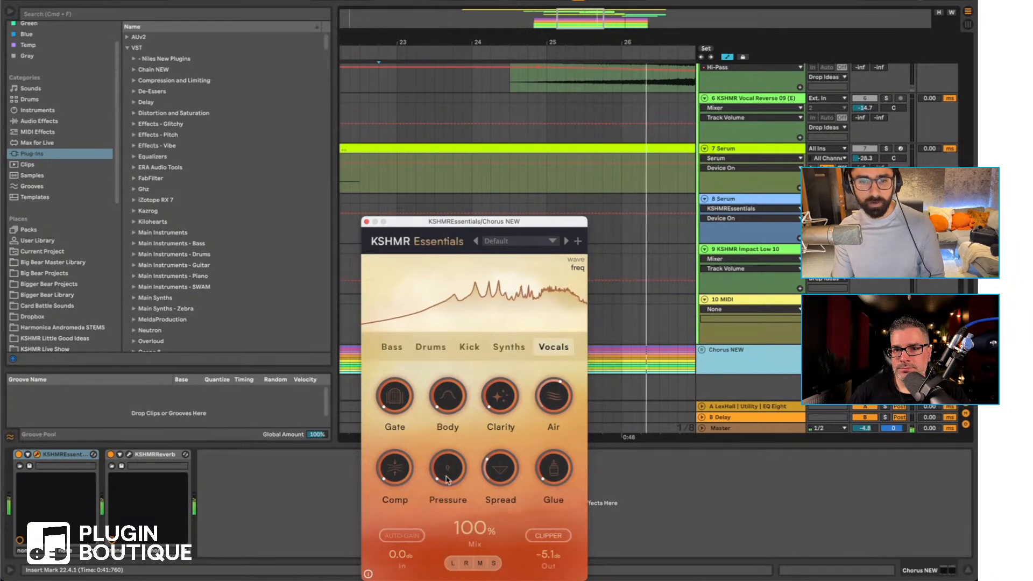
pyautogui.click(886, 350)
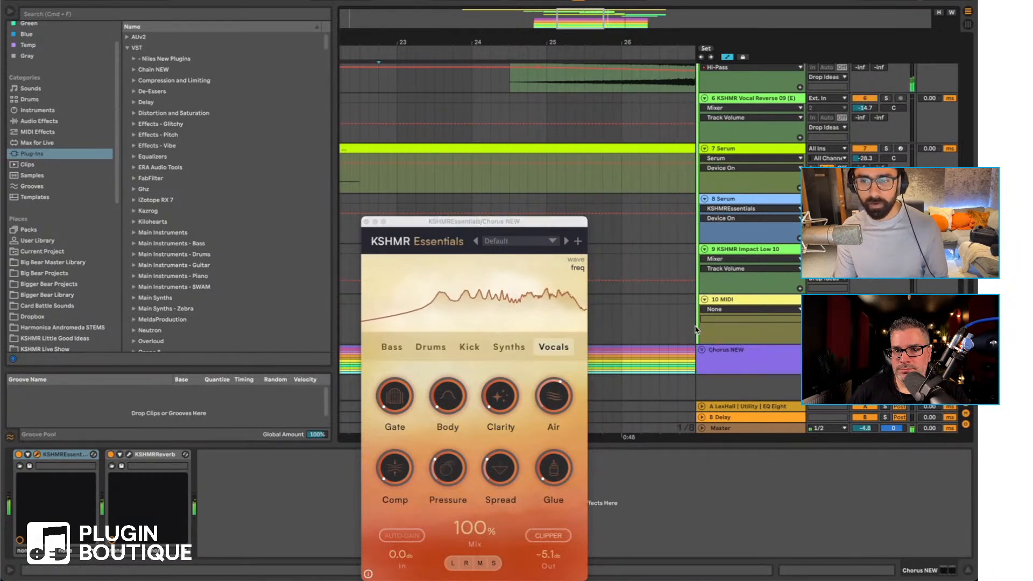
pyautogui.moveTo(401, 473); pyautogui.dragTo(400, 465)
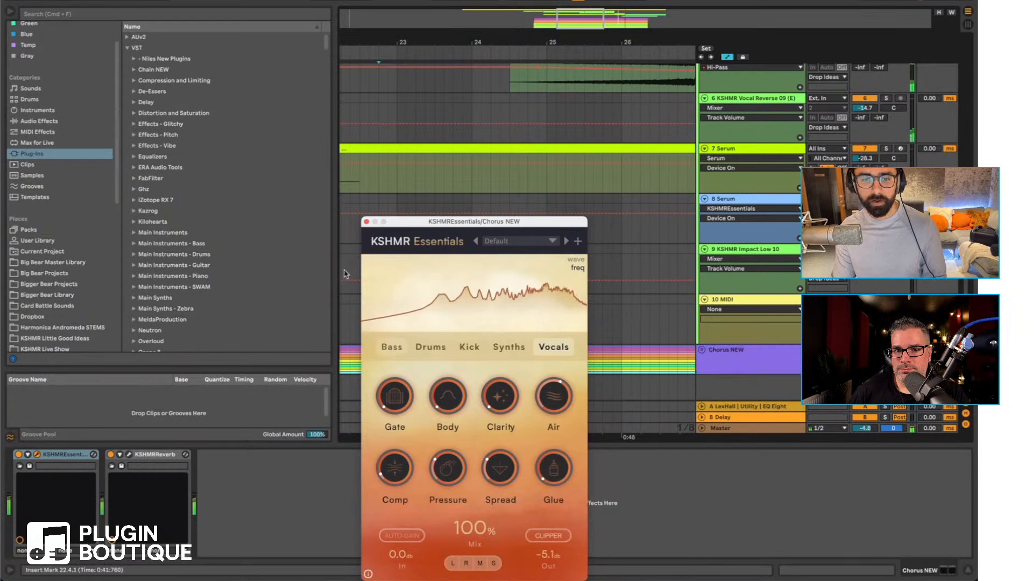
pyautogui.click(367, 222)
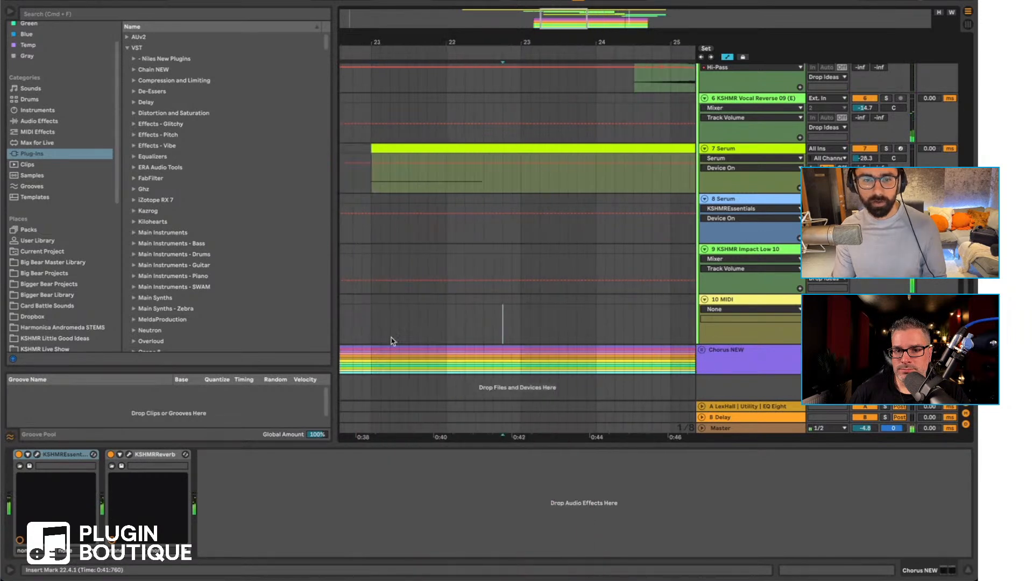
# Step: Play from bar 21, set the Chorus NEW KSHMR Essentials output to -2.9 dB and raise Body to below midway
pyautogui.click(390, 323)
pyautogui.click(756, 353)
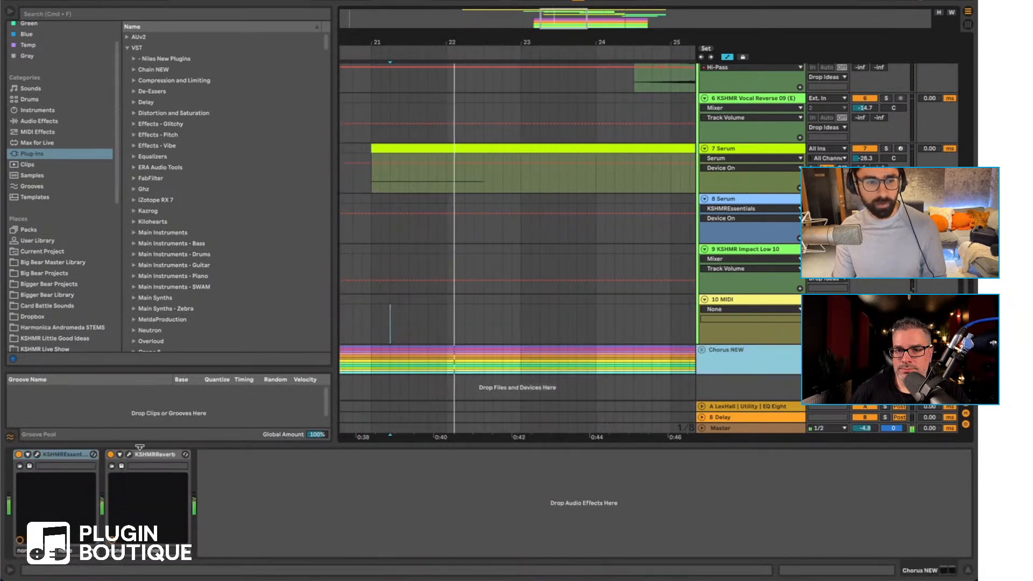
pyautogui.click(37, 454)
pyautogui.moveTo(556, 555); pyautogui.dragTo(556, 545)
pyautogui.moveTo(448, 395); pyautogui.dragTo(455, 348)
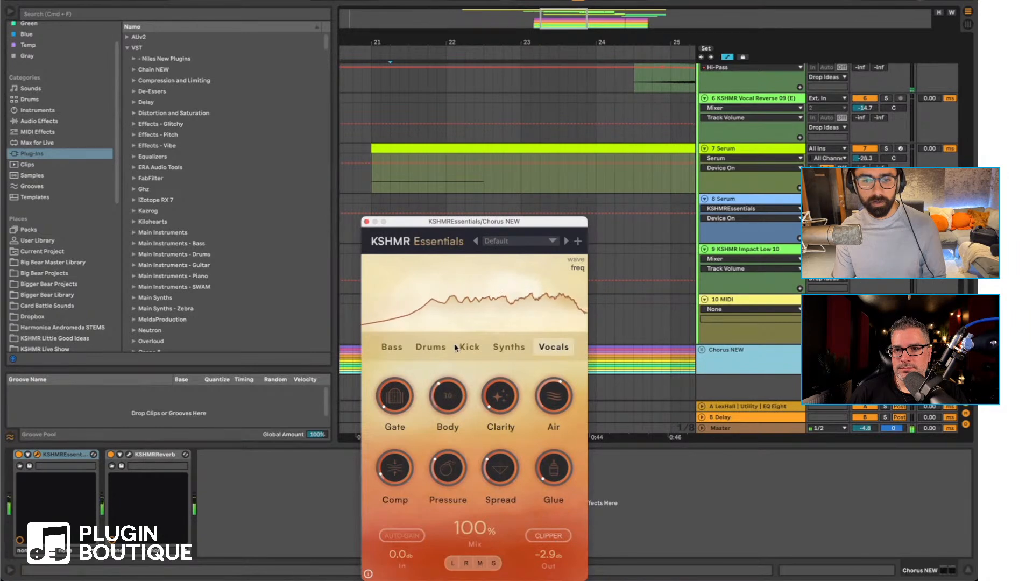
pyautogui.click(370, 222)
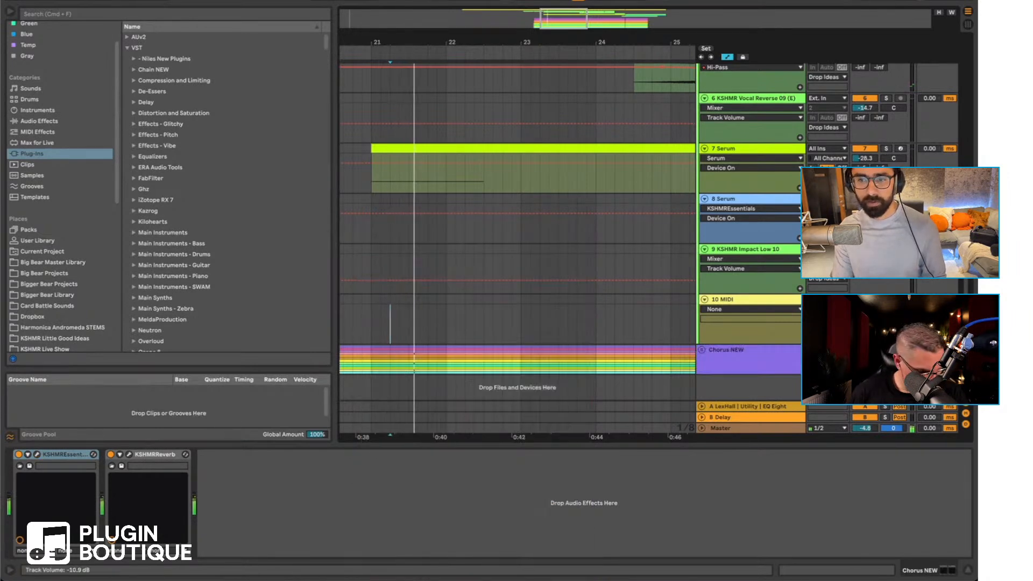
# Step: Compare the Chorus NEW vocals with KSHMR Essentials bypassed and active, and review its Vocals settings
pyautogui.click(747, 356)
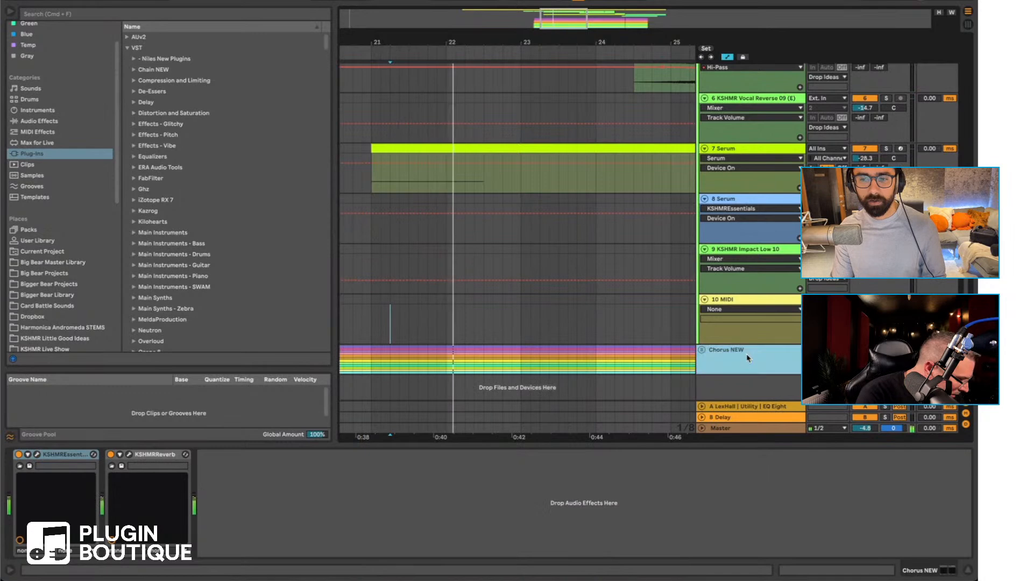
pyautogui.click(19, 455)
pyautogui.click(19, 455)
pyautogui.click(37, 454)
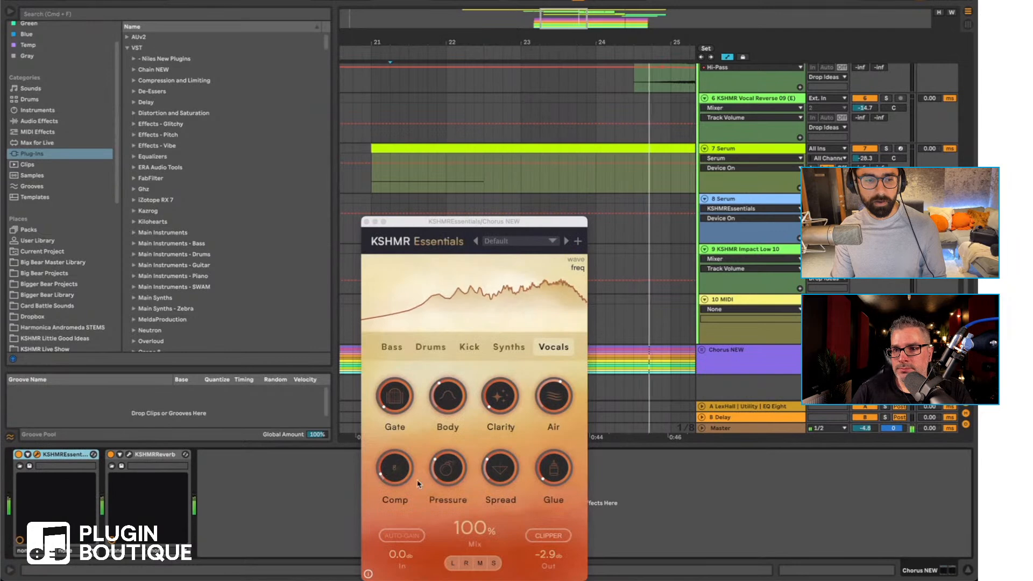
pyautogui.click(367, 222)
# Step: Review the KSHMR Reverb settings on the Chorus NEW group while playing the chorus from bar 21
pyautogui.click(130, 455)
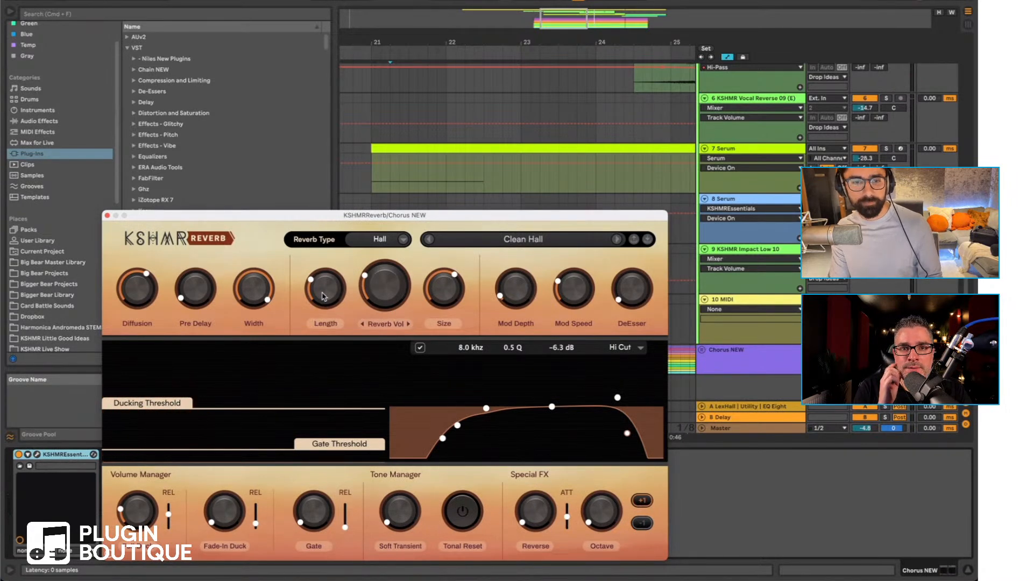
pyautogui.press('space')
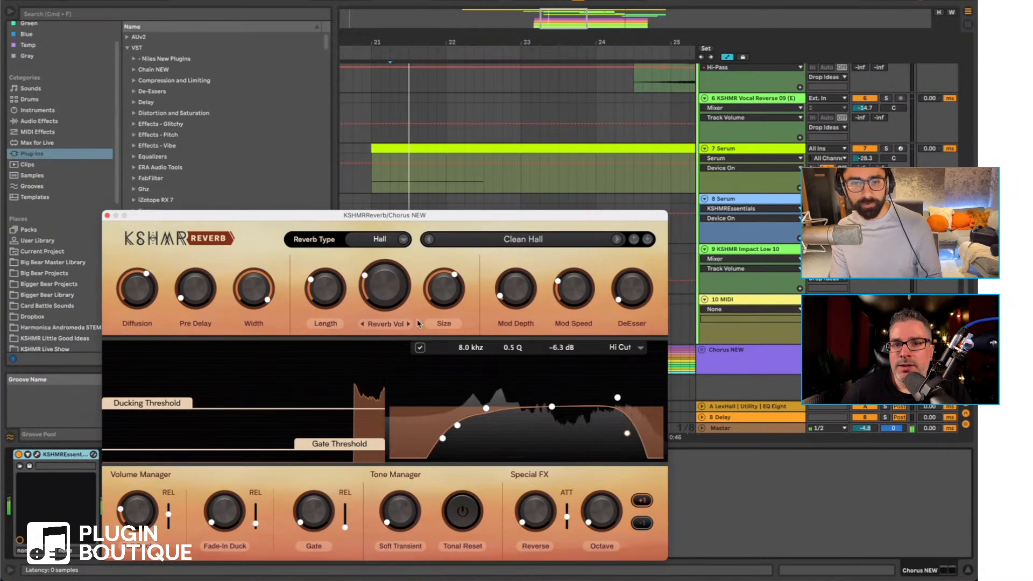
pyautogui.click(108, 216)
pyautogui.scroll(5, 527, 291)
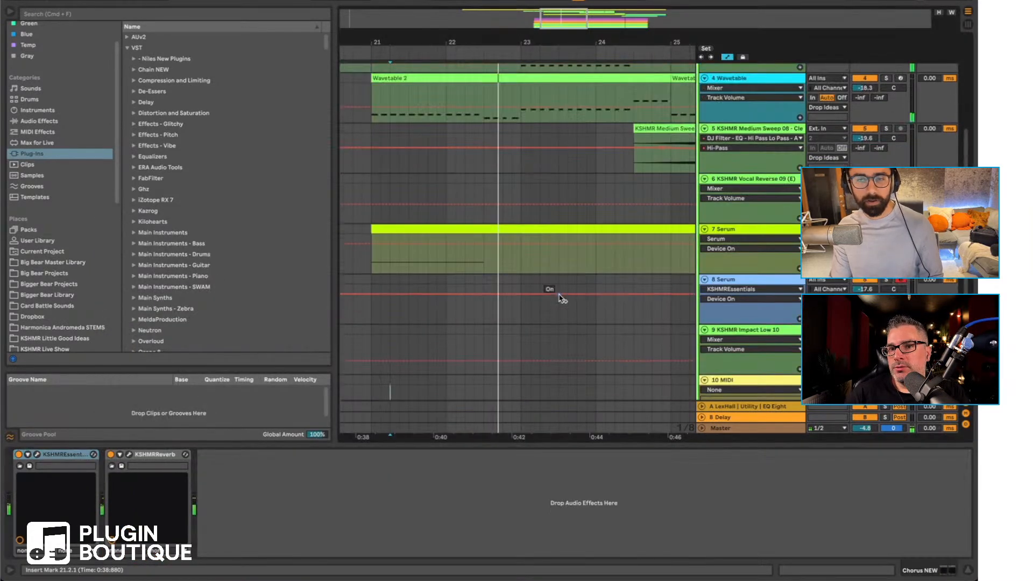
pyautogui.scroll(-5, 528, 302)
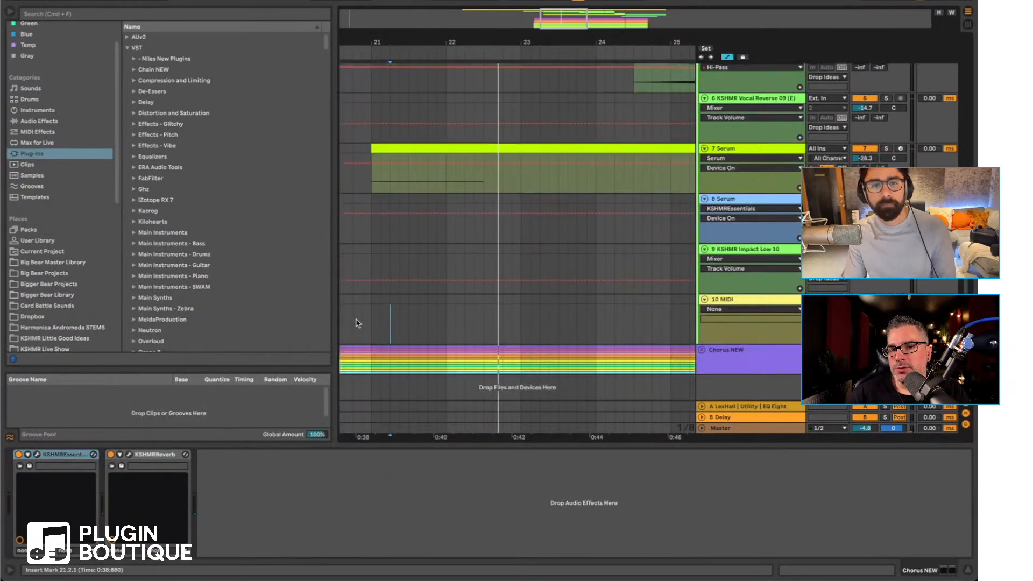
# Step: Unfold the Chorus NEW group and, in its KSHMR Essentials, lower Air and Pressure and raise Body well past midway during playback from bar 21
pyautogui.click(702, 349)
pyautogui.scroll(-3, 578, 280)
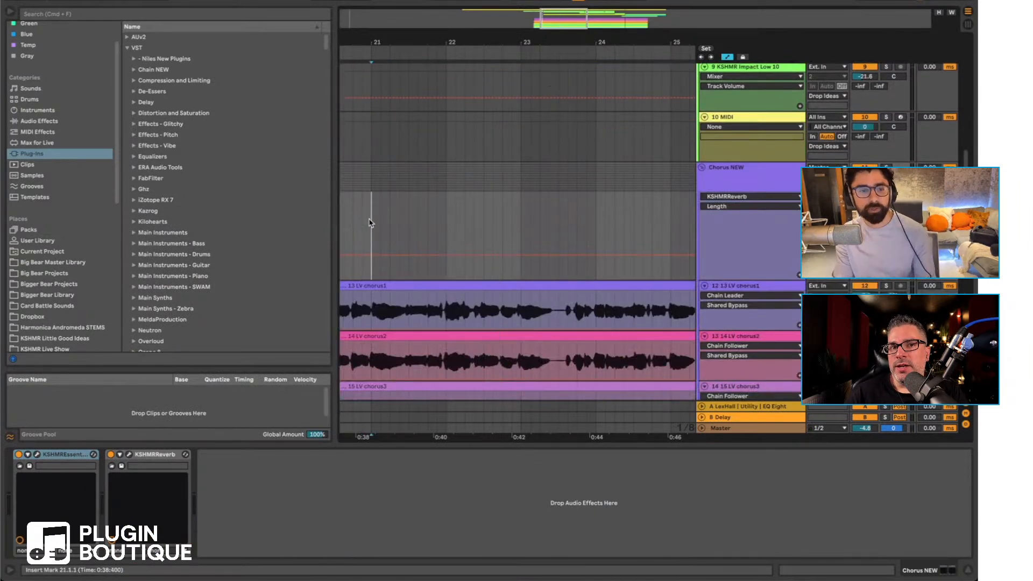
pyautogui.click(739, 173)
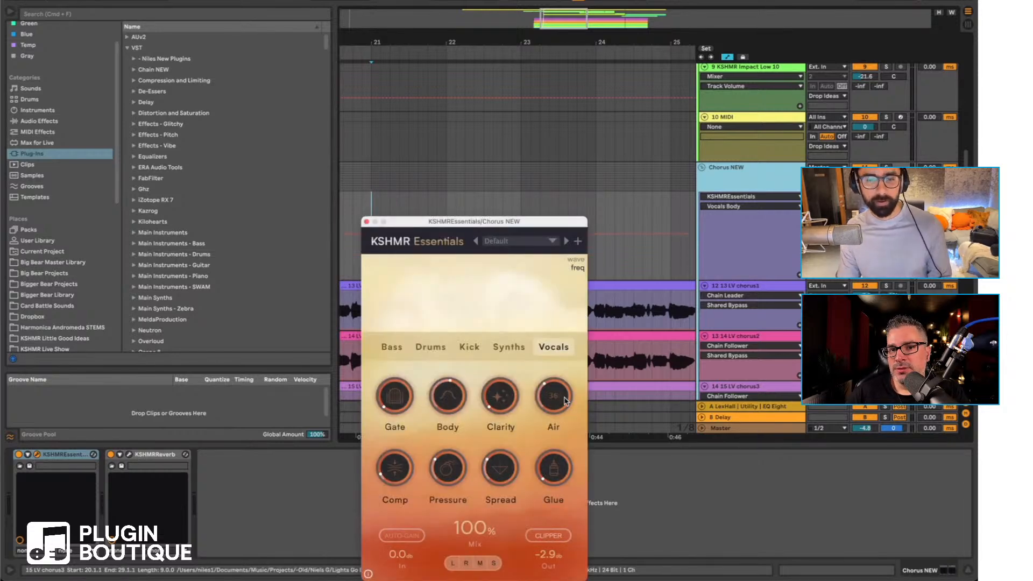
pyautogui.press('space')
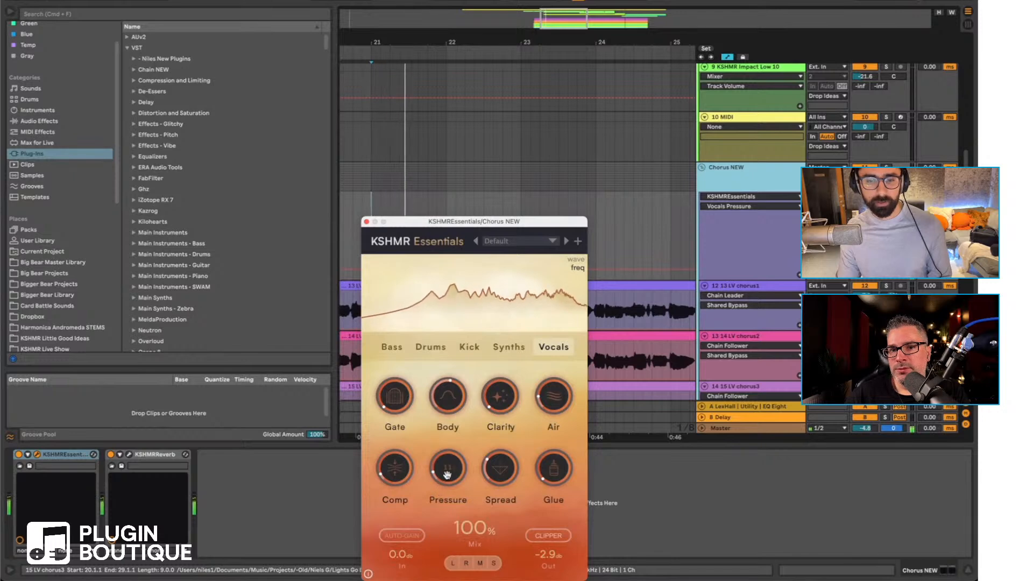
pyautogui.moveTo(454, 399); pyautogui.dragTo(469, 356)
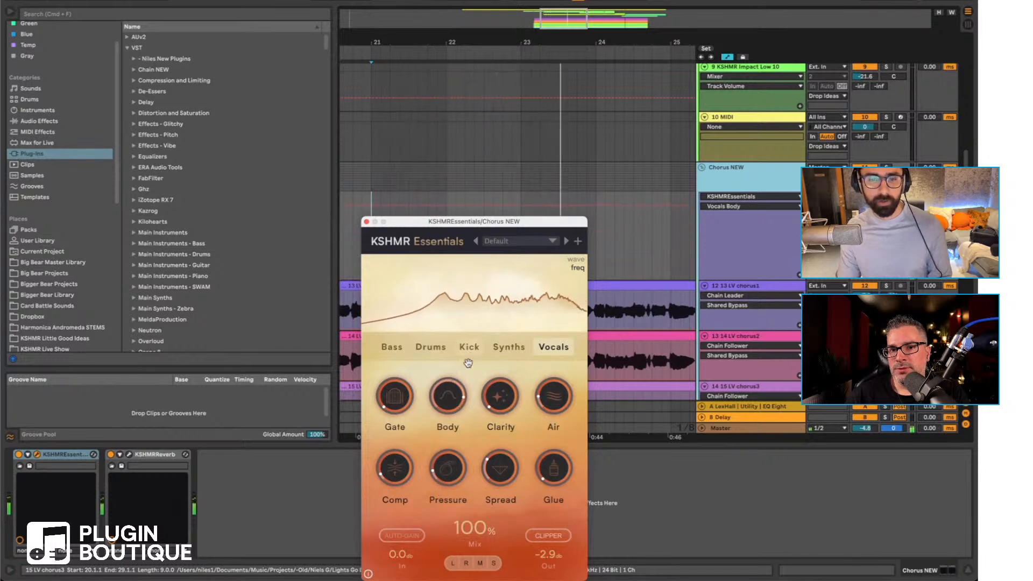
# Step: Compare Chorus NEW with KSHMR Essentials bypassed and active, set its output to -2.0 dB and switch off its clipper
pyautogui.click(18, 455)
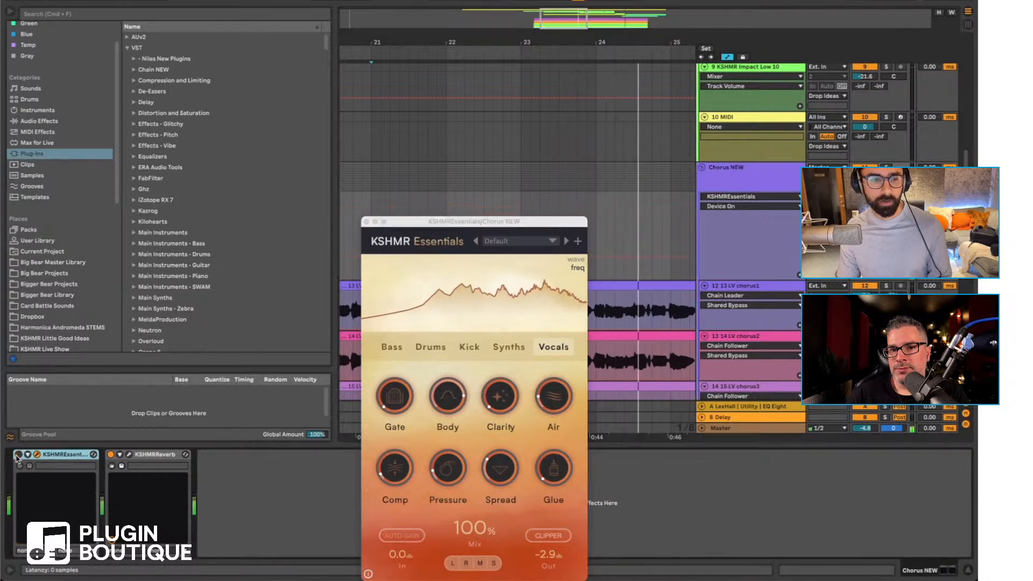
pyautogui.click(19, 454)
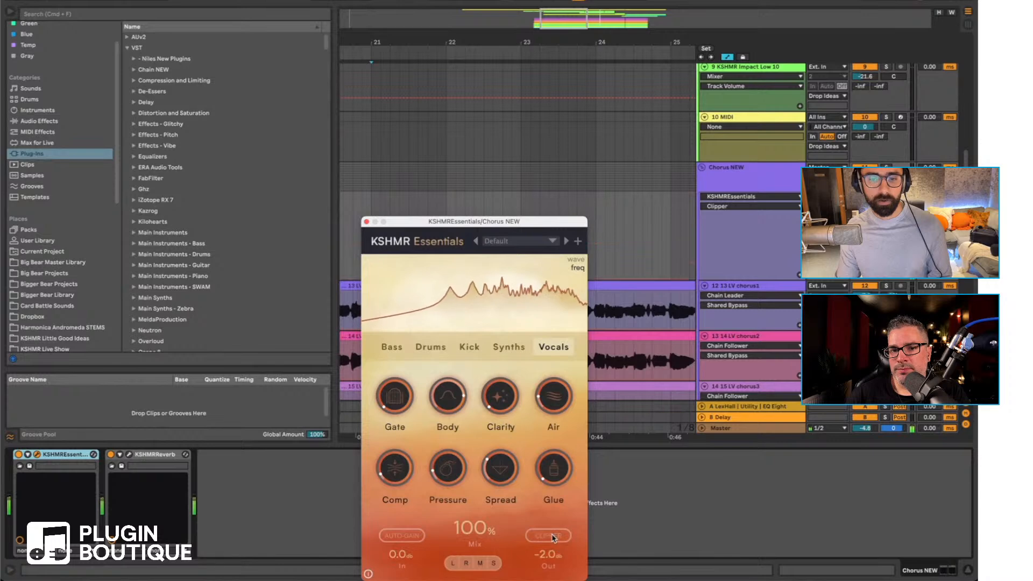
pyautogui.click(366, 222)
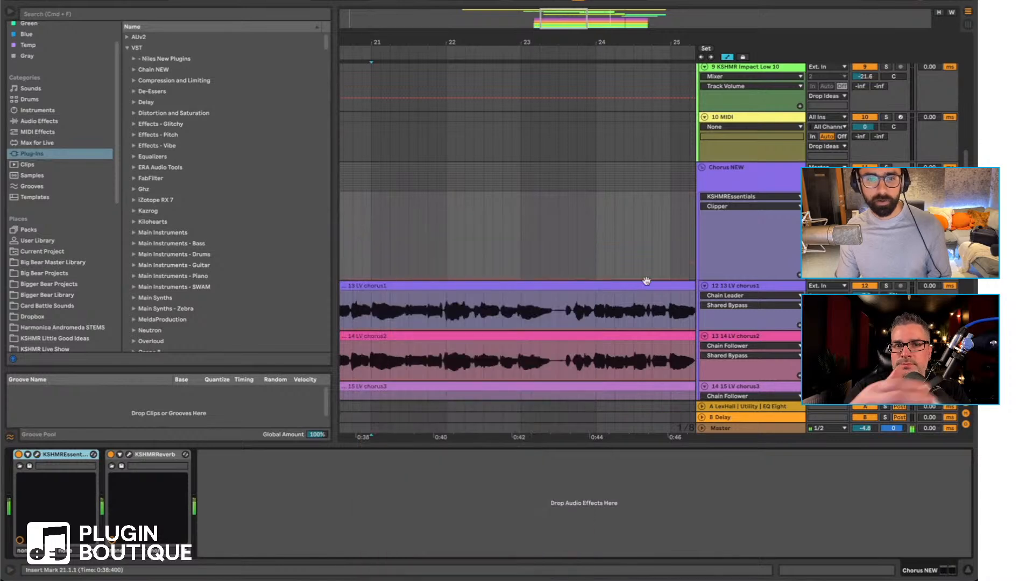
# Step: Set the playback position to bar 29, listen to the drop and solo the 7 Serum bass track
pyautogui.scroll(5, 546, 237)
pyautogui.scroll(5, 546, 238)
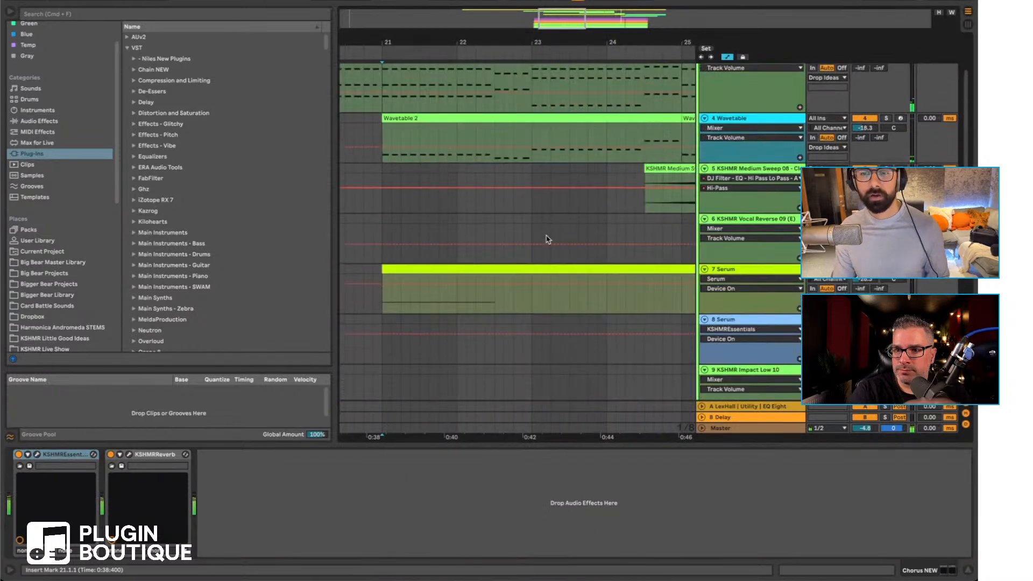
pyautogui.scroll(-6, 547, 239)
pyautogui.hscroll(10, 547, 239)
pyautogui.hscroll(2, 548, 239)
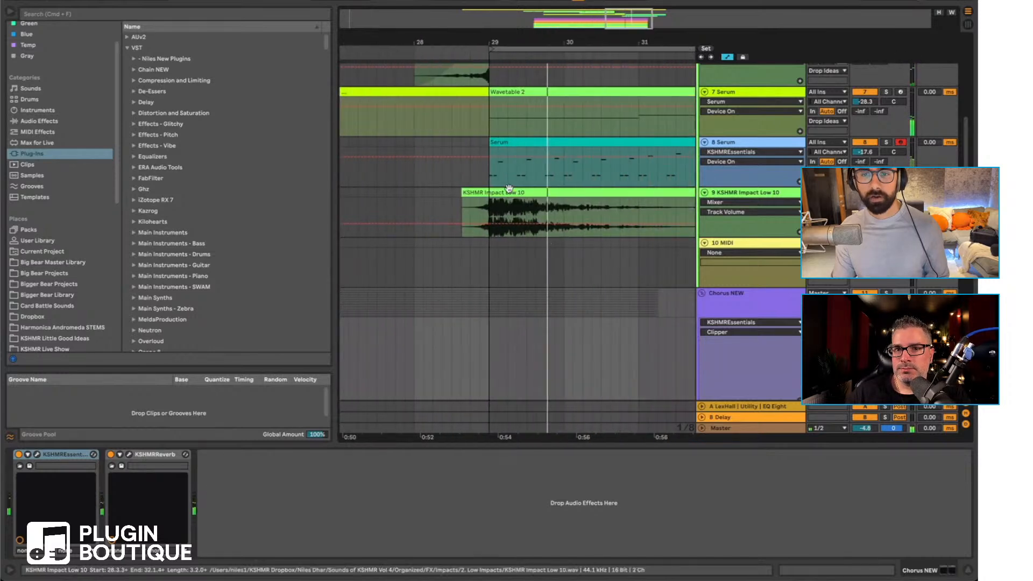
pyautogui.click(491, 177)
pyautogui.hscroll(4, 556, 221)
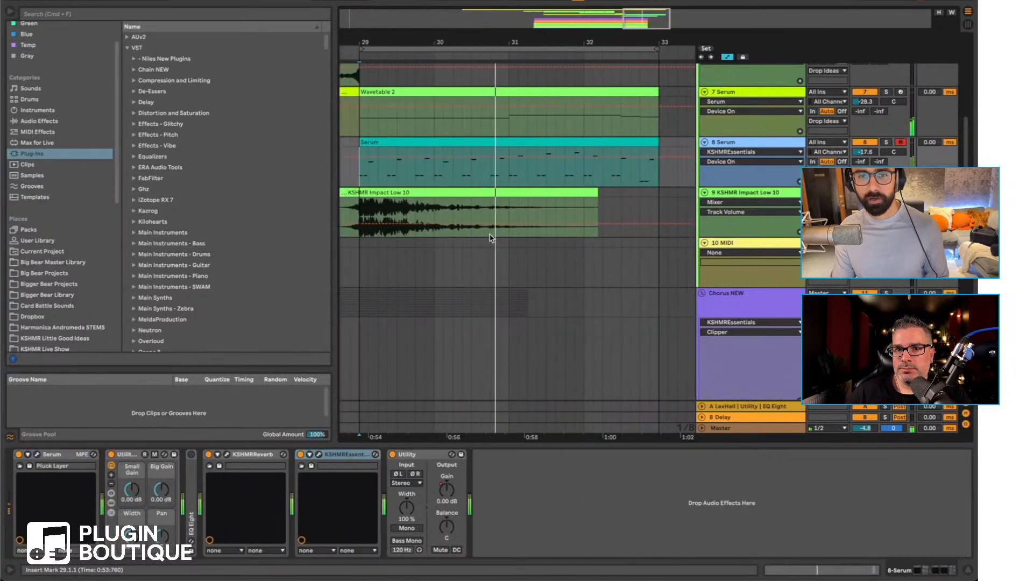
pyautogui.scroll(1, 490, 237)
pyautogui.moveTo(373, 42)
pyautogui.mouseDown()
pyautogui.moveTo(373, 65)
pyautogui.moveTo(373, 41)
pyautogui.mouseUp()
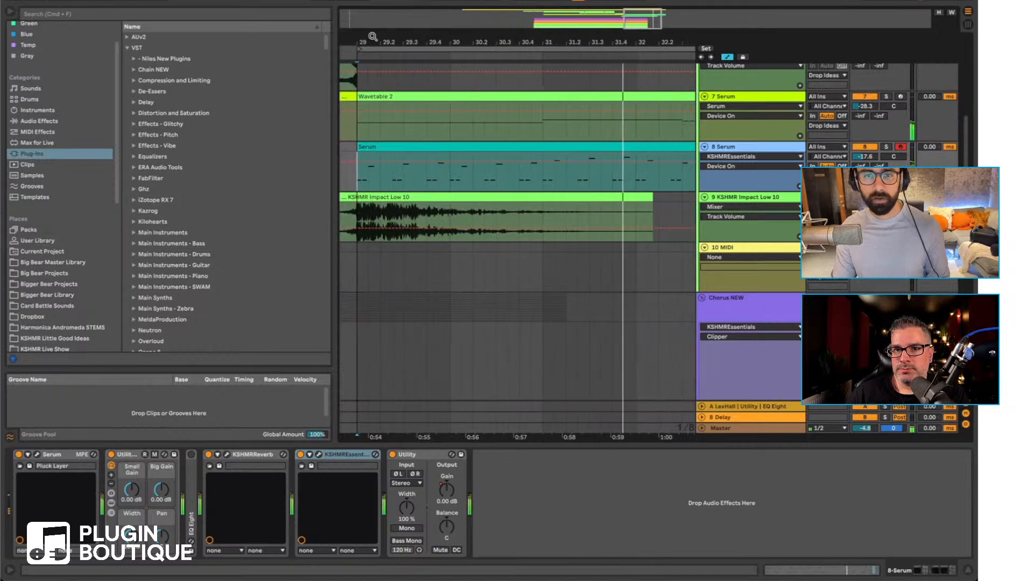
pyautogui.click(746, 148)
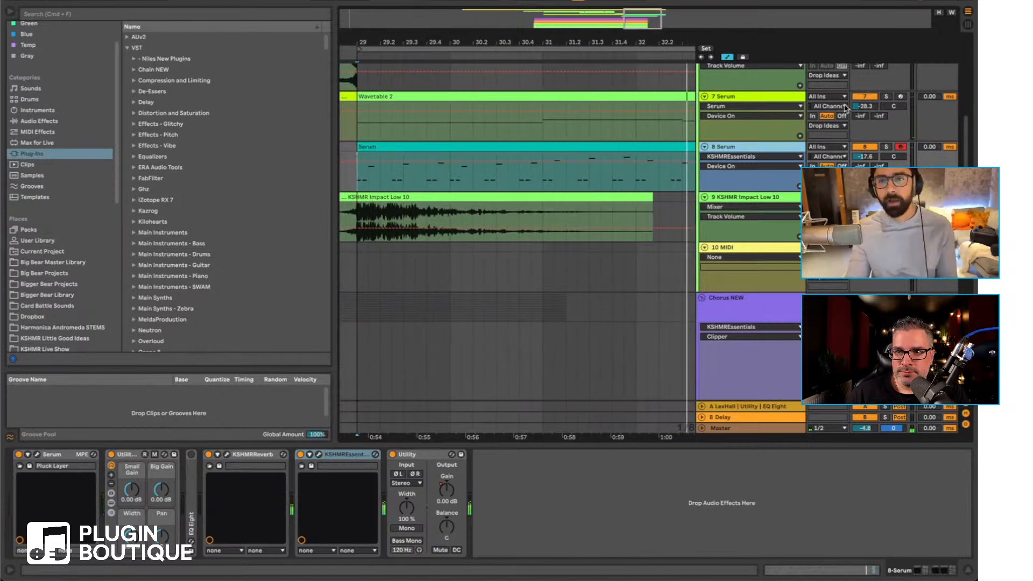
pyautogui.click(885, 96)
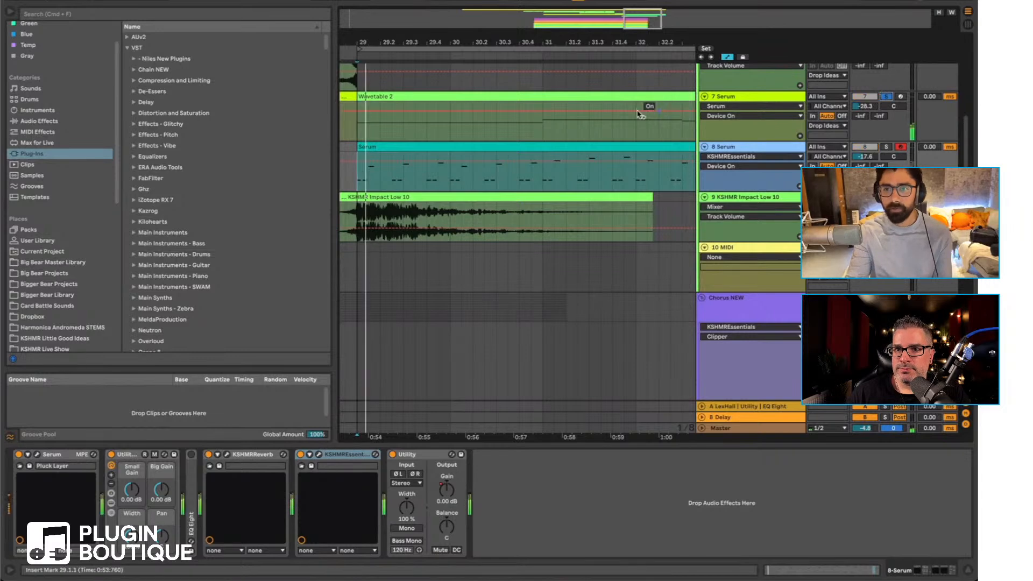
# Step: Duplicate the 7 Serum bass track and solo the copy instead of the original
pyautogui.click(760, 101)
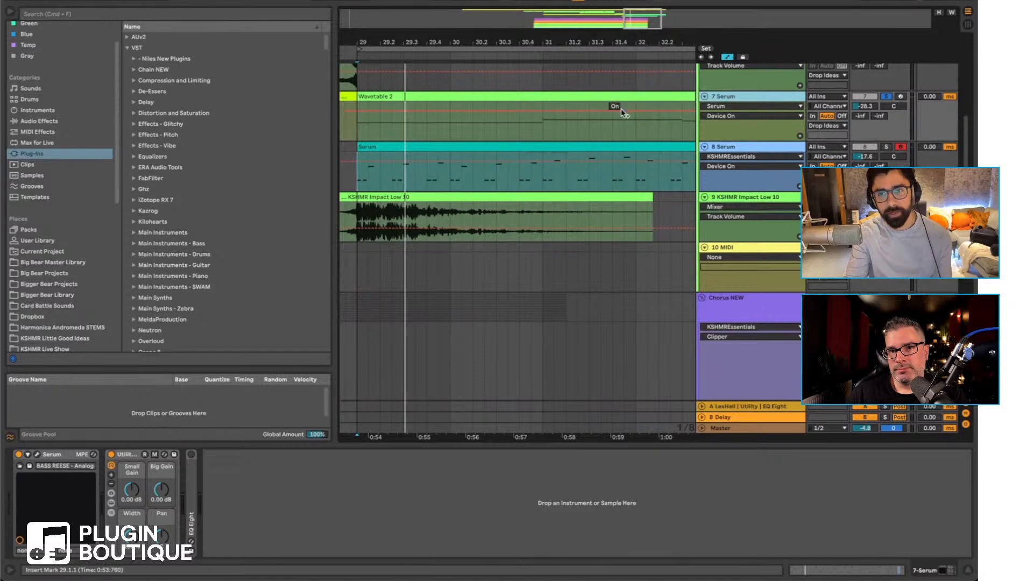
pyautogui.press('super+d')
pyautogui.press('space')
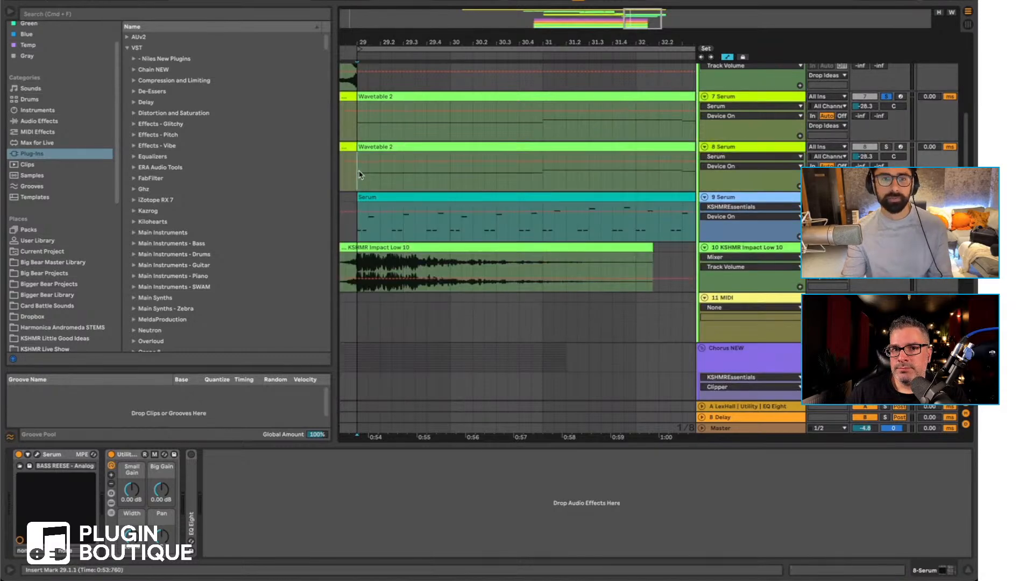
pyautogui.click(768, 149)
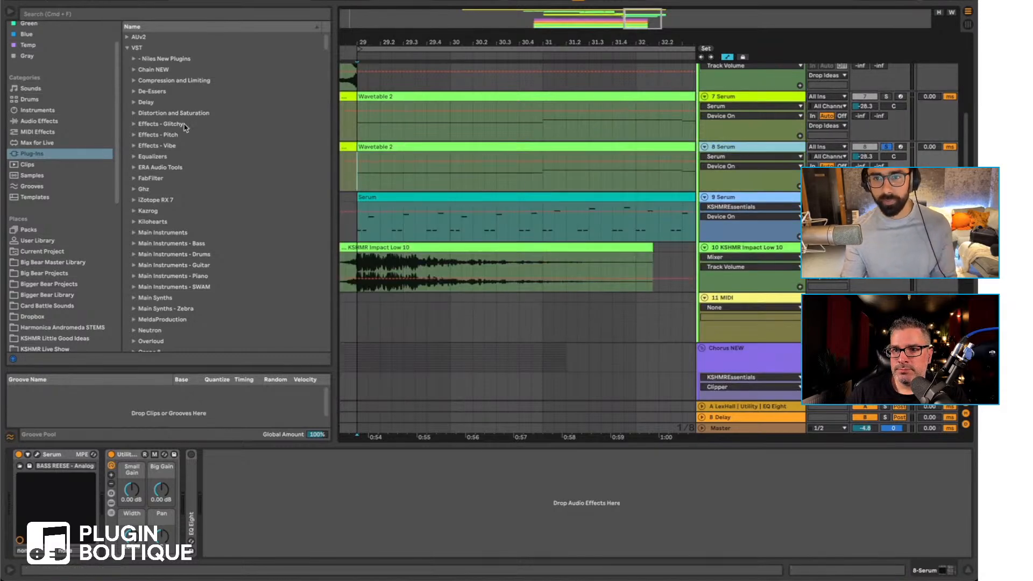
# Step: Add an Arpeggiator before Serum on the duplicated bass track with Chord Trigger style and a 1/16 rate, and play it from bar 29
pyautogui.click(45, 132)
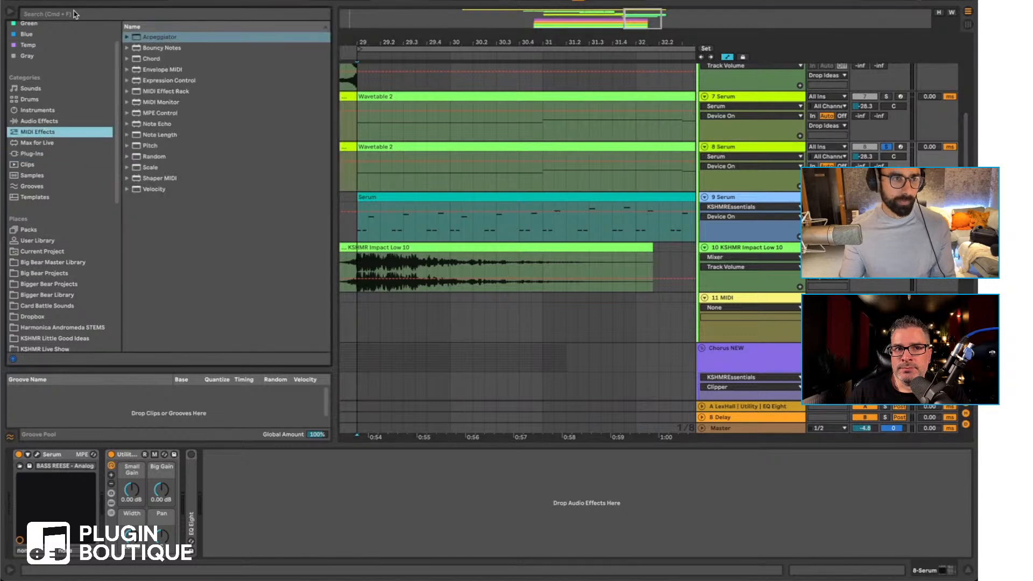
pyautogui.moveTo(151, 37); pyautogui.dragTo(58, 500)
pyautogui.press('space')
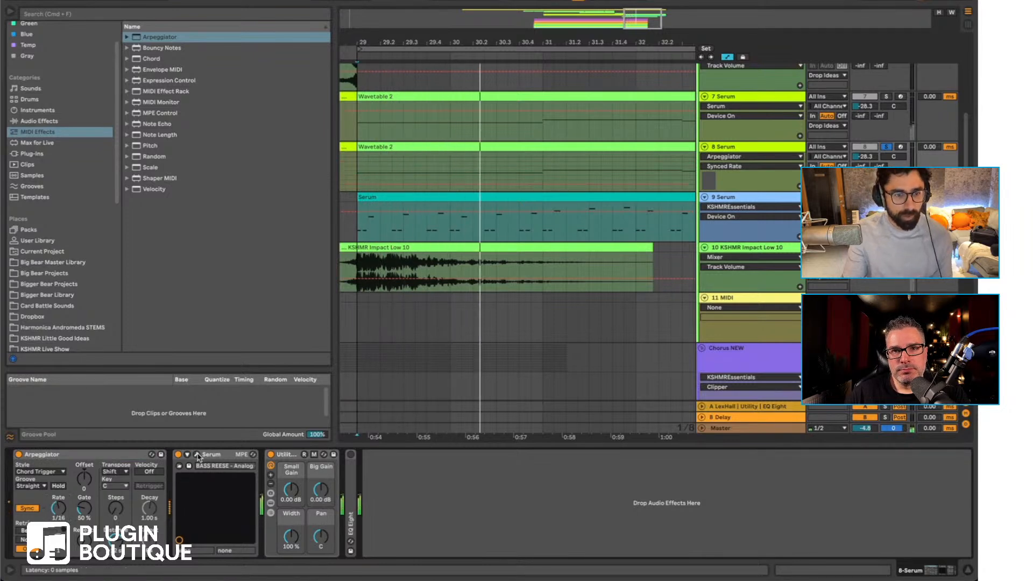
# Step: Set the portamento time of Serum on the duplicated bass to 0 ms and open the notes of its Wavetable 2 clip at bar 29
pyautogui.moveTo(786, 134); pyautogui.dragTo(558, 142)
pyautogui.moveTo(267, 383); pyautogui.dragTo(289, 371)
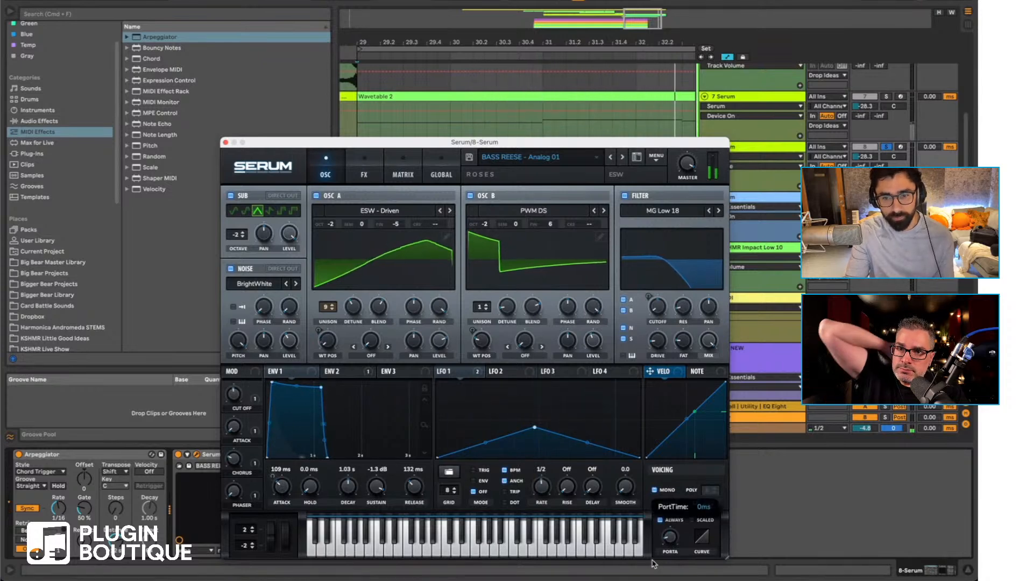
pyautogui.click(225, 143)
pyautogui.click(447, 145)
pyautogui.doubleClick(447, 145)
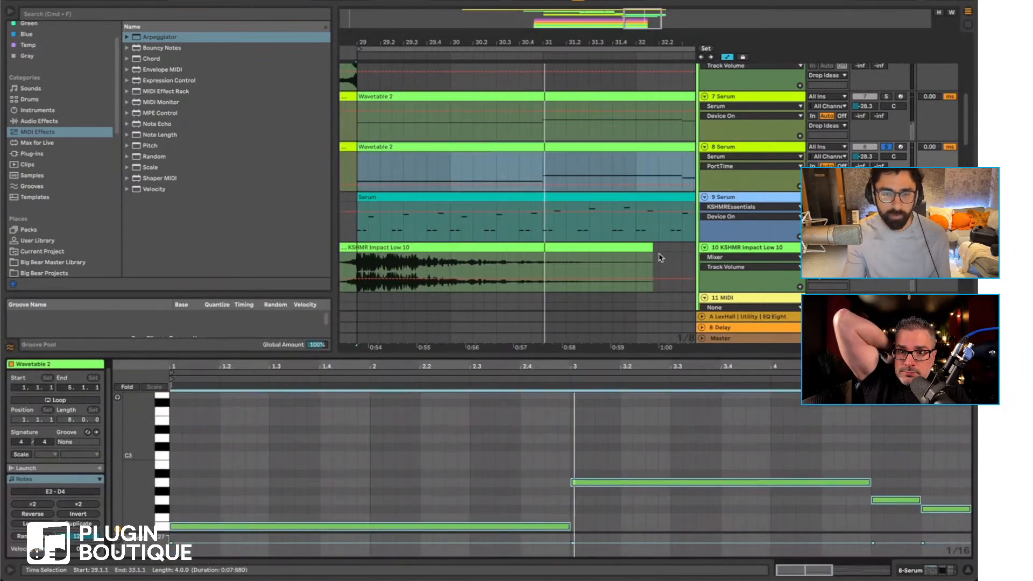
# Step: Unsolo the 8 Serum track, deactivate 7 Serum and set the 8 Serum volume to -16.6 dB
pyautogui.click(886, 146)
pyautogui.click(864, 97)
pyautogui.moveTo(864, 157); pyautogui.dragTo(865, 143)
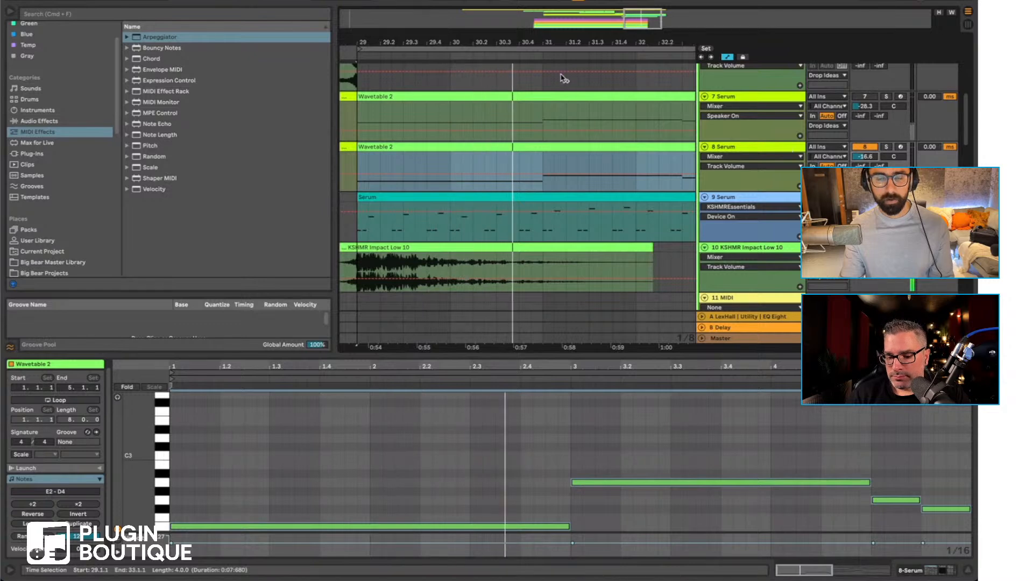
# Step: Duplicate the 8 Serum bass clip and the 9 Serum pluck clip from bar 29 so both repeat from bar 33
pyautogui.moveTo(533, 37); pyautogui.dragTo(487, 29)
pyautogui.moveTo(567, 45); pyautogui.dragTo(829, 58)
pyautogui.click(470, 145)
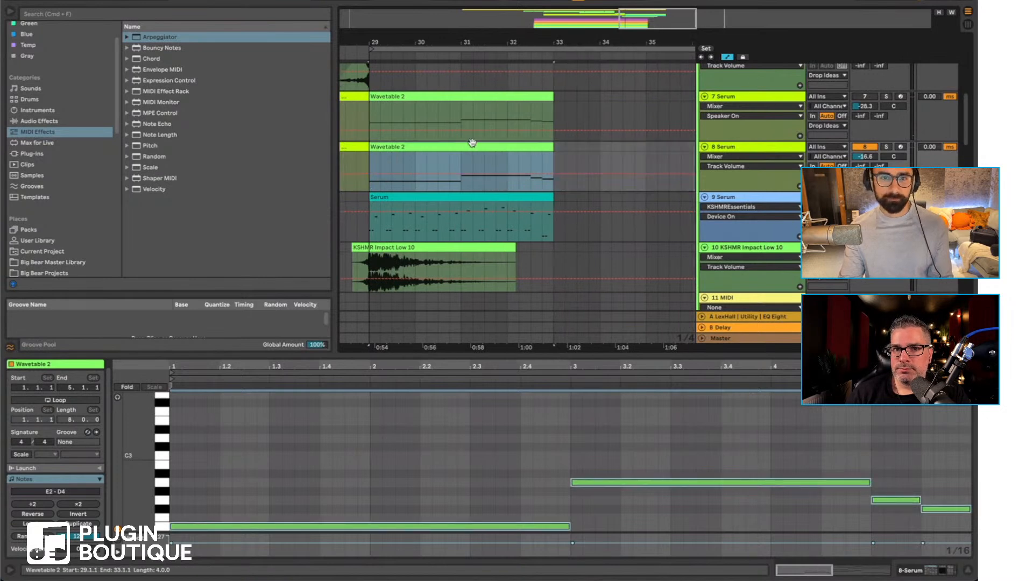
pyautogui.press('super+d')
pyautogui.click(451, 207)
pyautogui.press('super+d')
pyautogui.hscroll(-3, 447, 193)
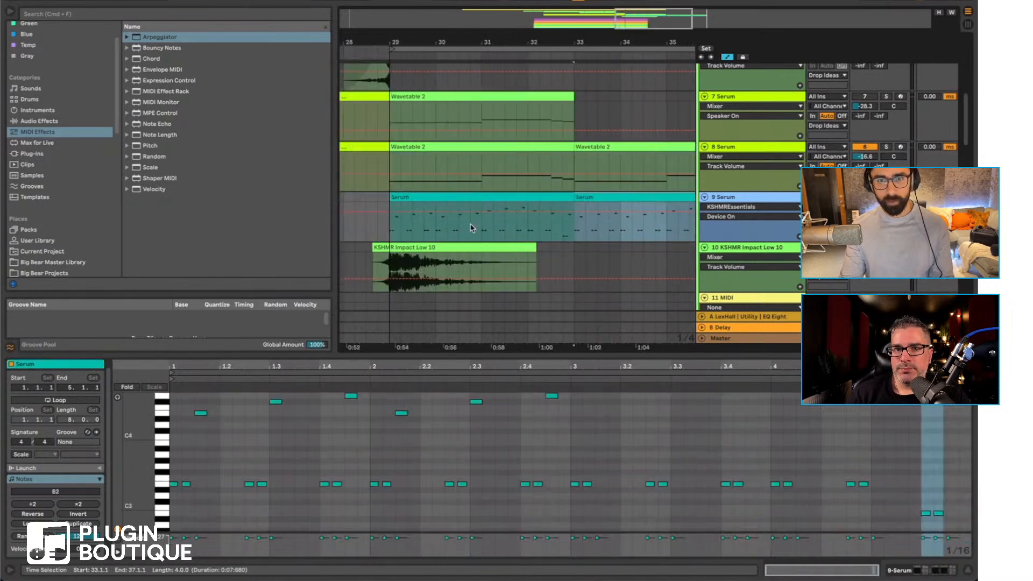
# Step: Play the drop from bar 29 with 8 Serum soloed, then unsoloed, and review its BASS REESE - Analog 01 patch in Serum
pyautogui.click(445, 187)
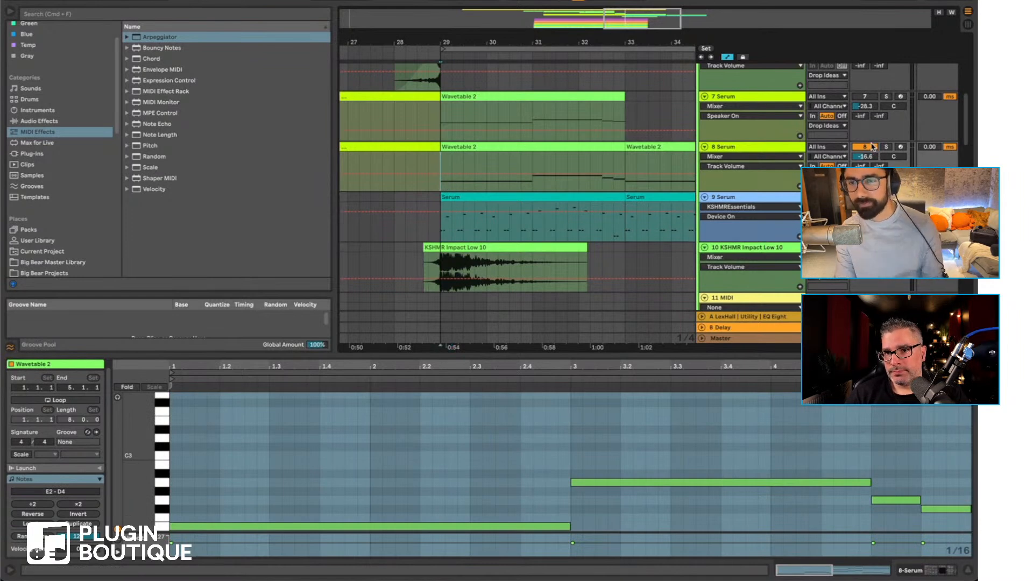
pyautogui.press('space')
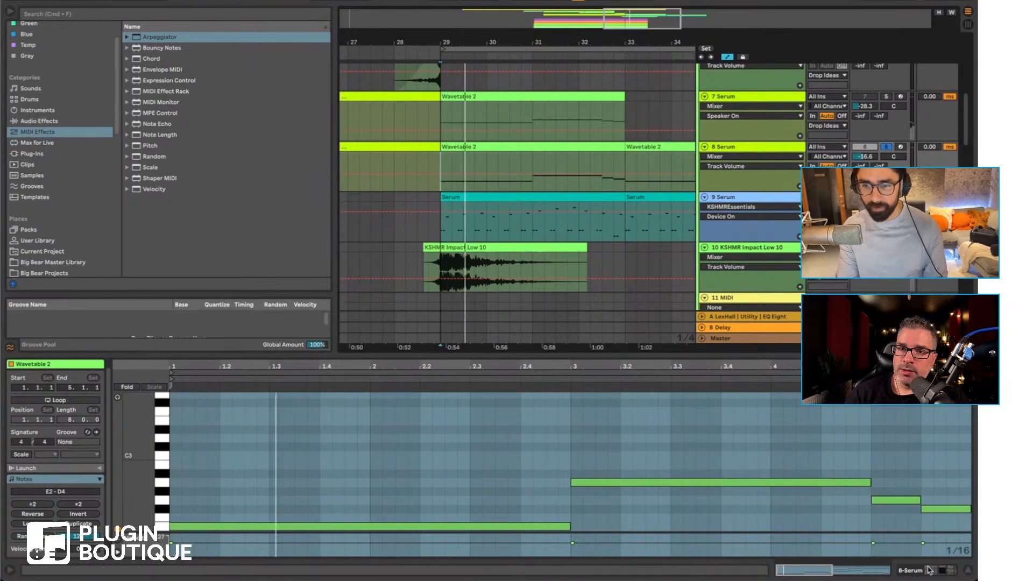
pyautogui.hotkey('shift', 'Tab')
pyautogui.click(197, 455)
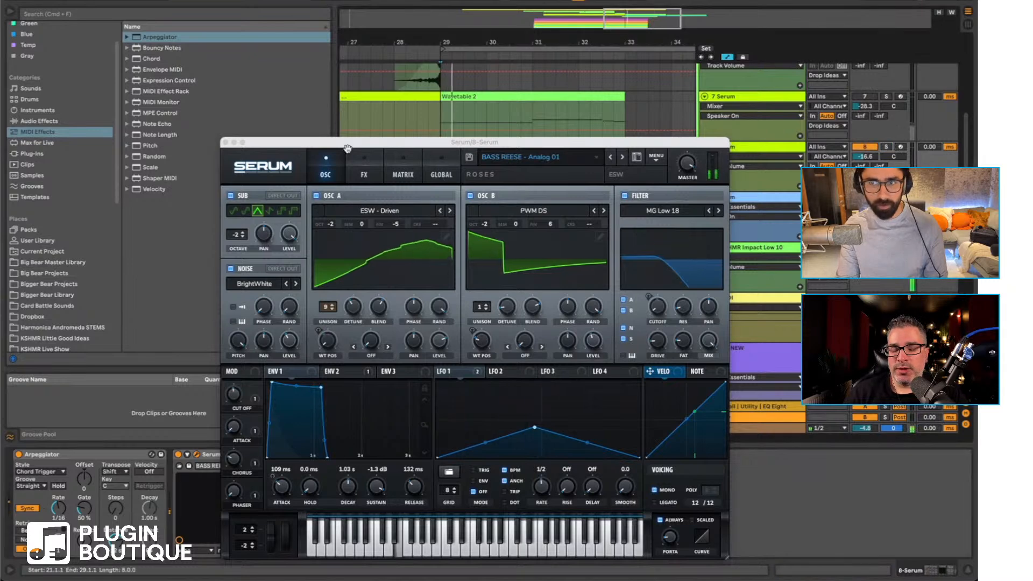
pyautogui.click(226, 142)
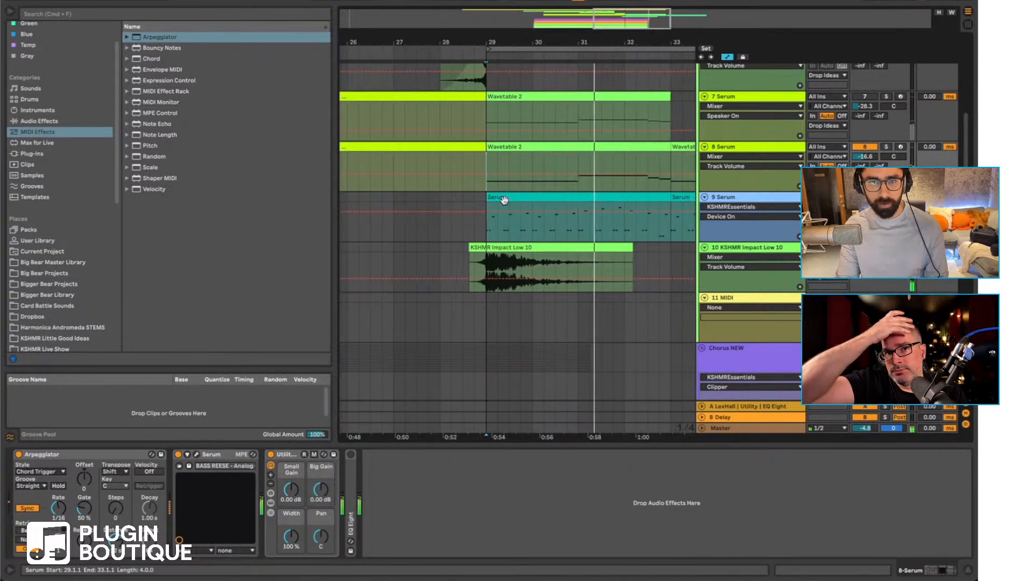
# Step: Insert a new MIDI track below the 9 Serum pluck track and show the VST plug-ins in the browser
pyautogui.hscroll(1, 504, 199)
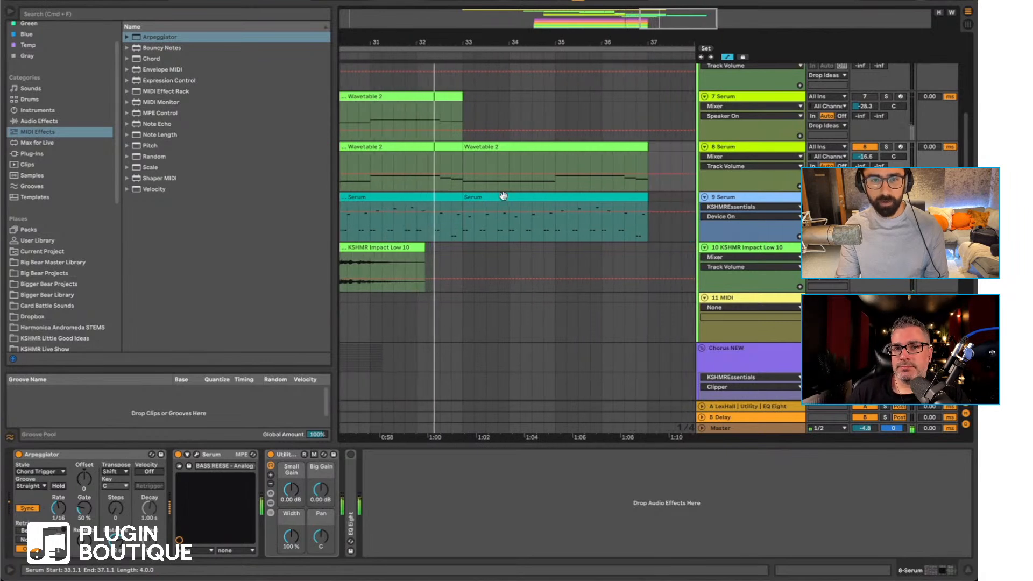
pyautogui.hscroll(-4, 504, 200)
pyautogui.moveTo(450, 44); pyautogui.dragTo(421, 42)
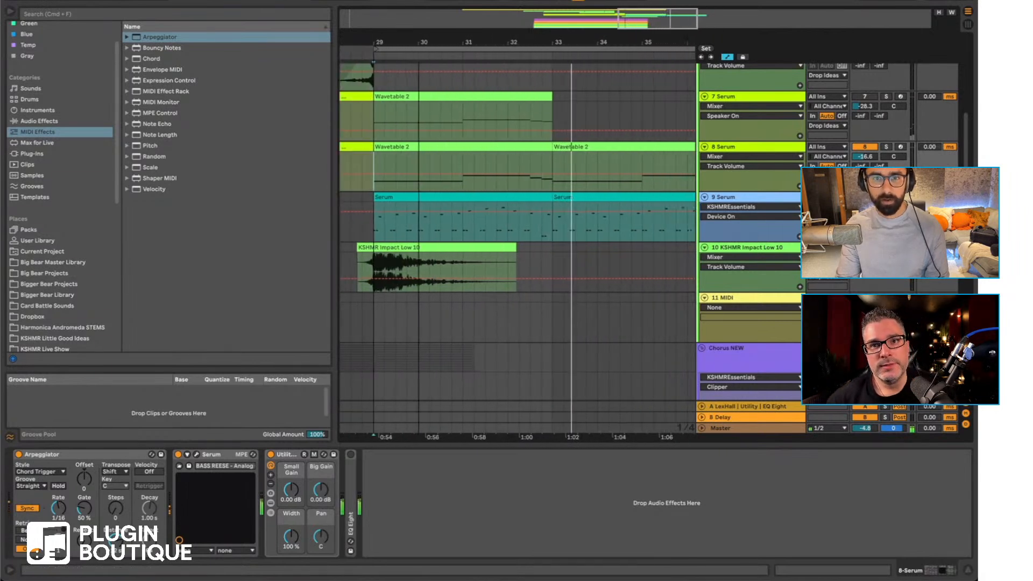
pyautogui.click(744, 202)
pyautogui.press('super+shift+t')
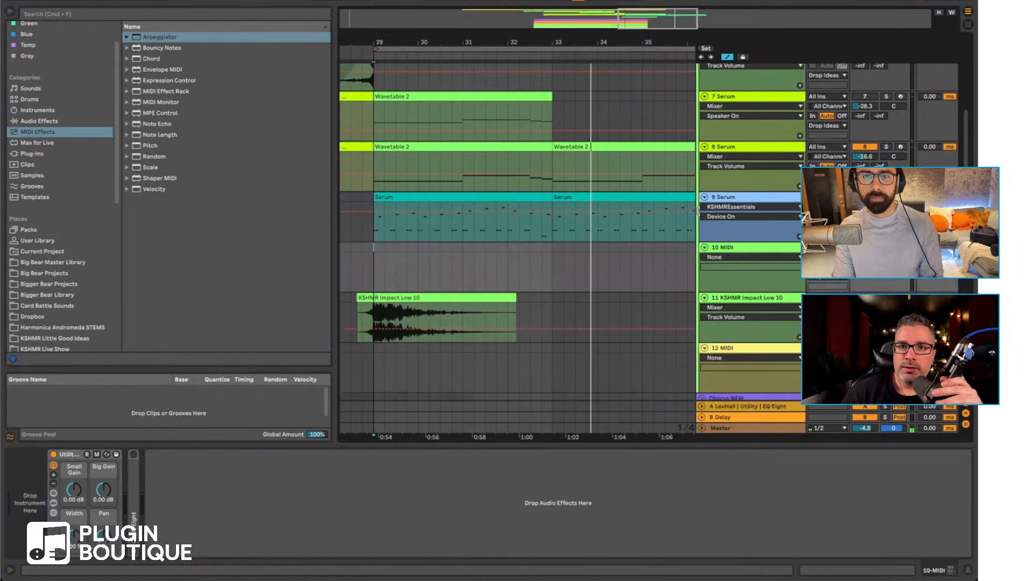
pyautogui.hscroll(1, 545, 265)
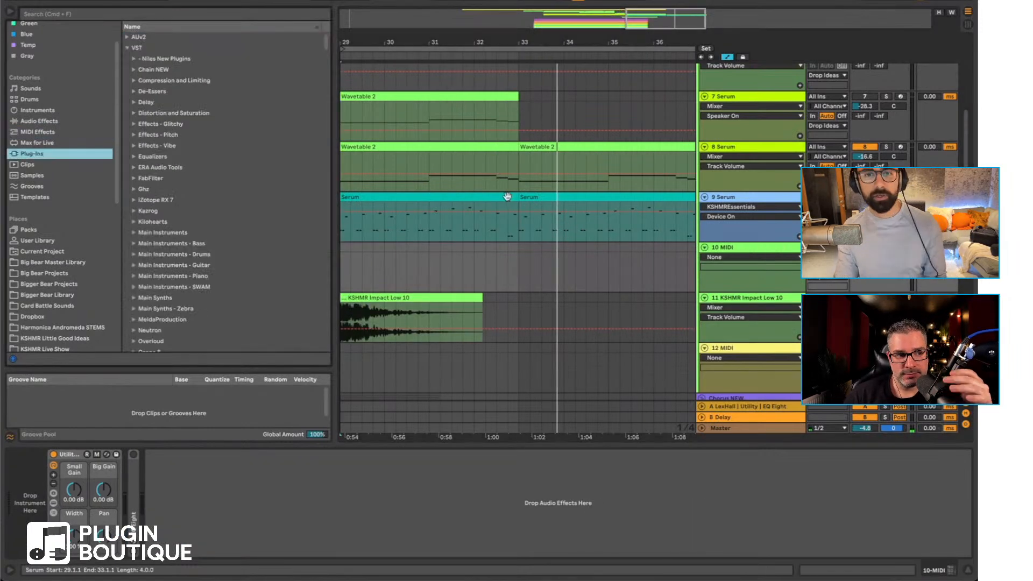
# Step: Select both 9 Serum pluck clips spanning bars 29 to 37, copy them and narrow the browser to enlarge the arrangement
pyautogui.click(507, 197)
pyautogui.keyDown('shift'); pyautogui.click(573, 199); pyautogui.keyUp('shift')
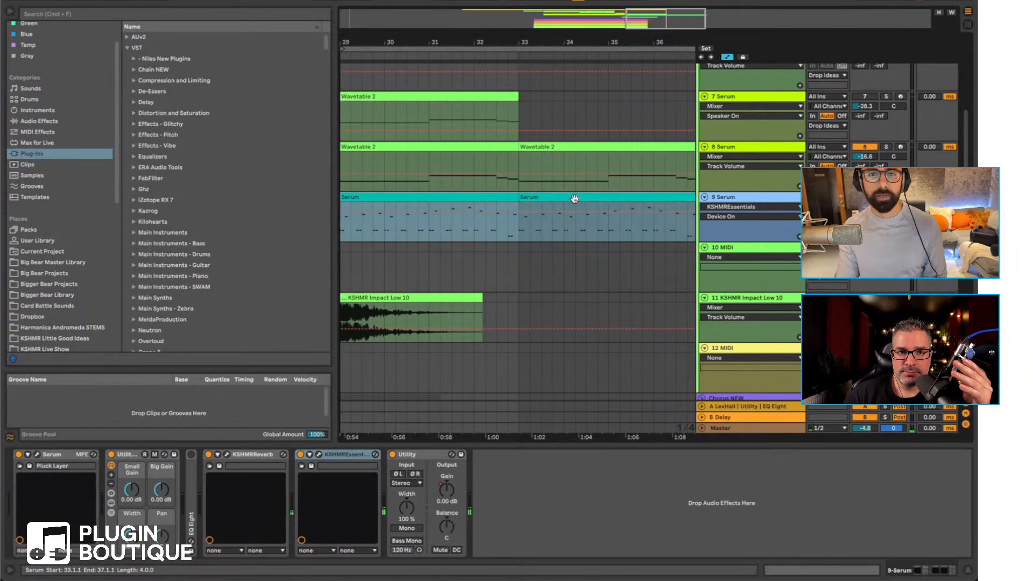
pyautogui.press('super+c')
pyautogui.moveTo(335, 129); pyautogui.dragTo(241, 129)
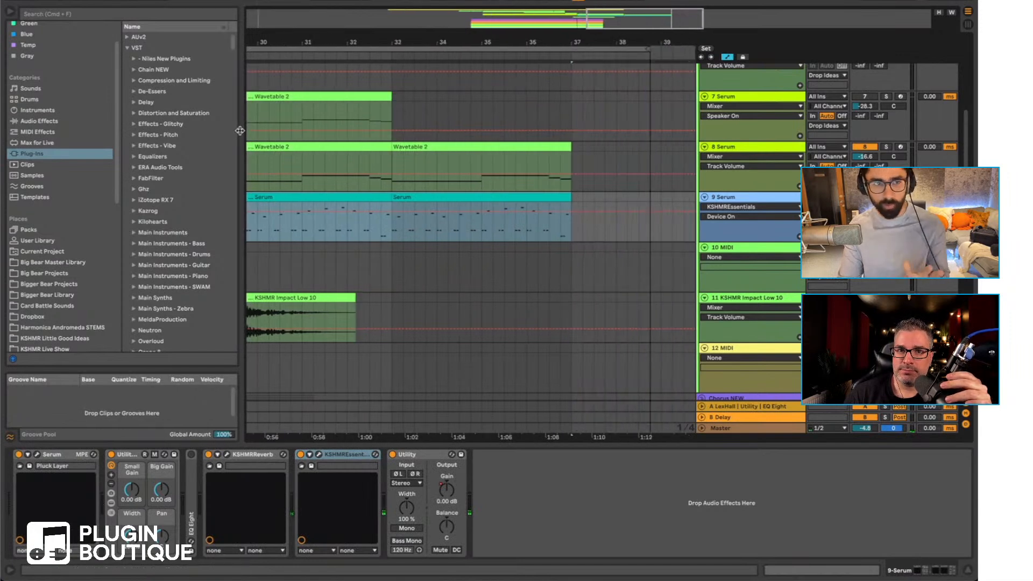
pyautogui.hscroll(-5, 429, 262)
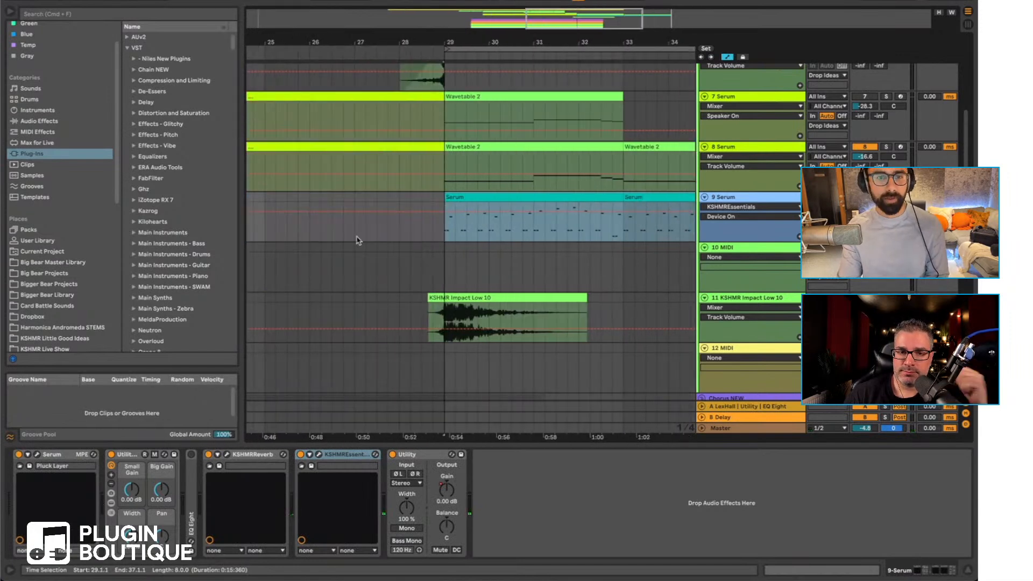
# Step: Search the plug-ins for nexus and load the VST Nexus onto the empty MIDI track 10
pyautogui.click(59, 15)
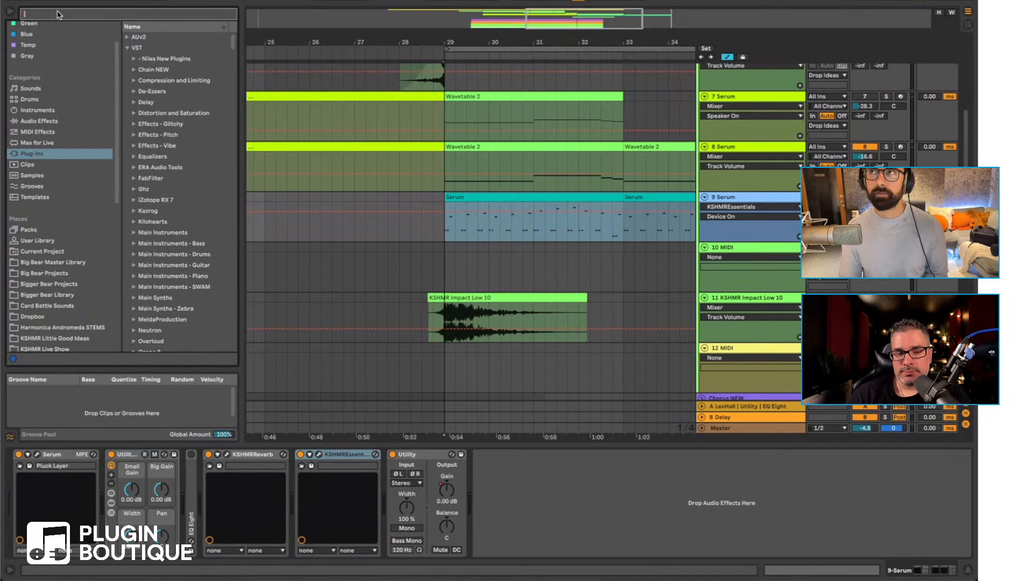
pyautogui.write('nexus')
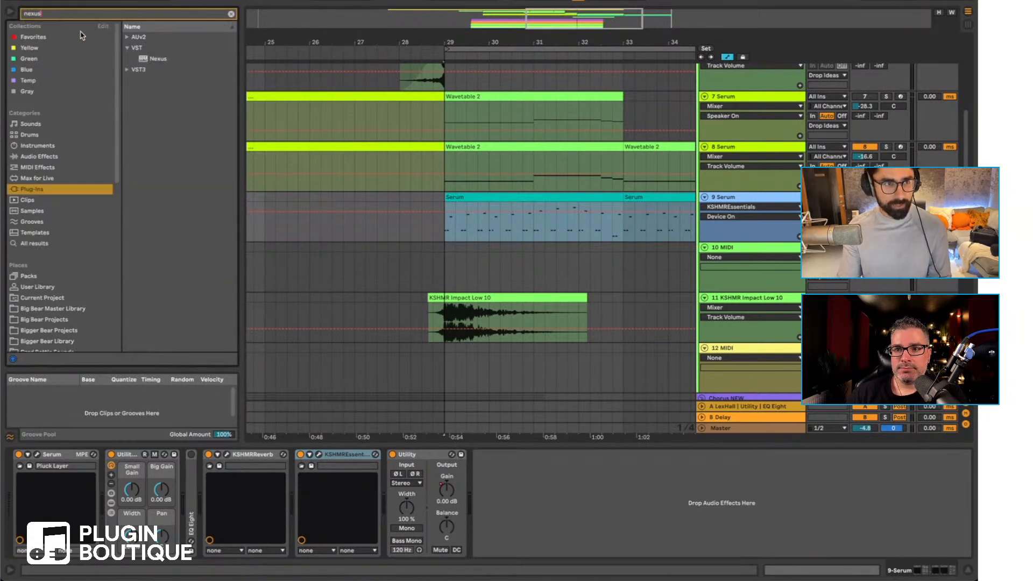
pyautogui.moveTo(153, 59); pyautogui.dragTo(461, 227)
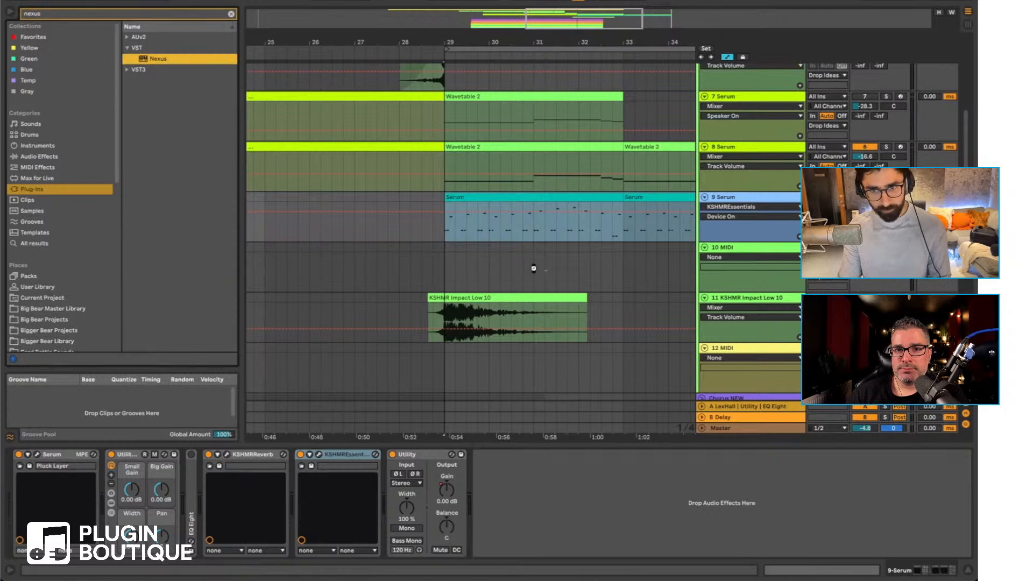
pyautogui.moveTo(527, 263); pyautogui.dragTo(530, 264)
# Step: Browse the Nexus library to the Strings category and load the 70s Vinyl Strings 3 preset
pyautogui.click(422, 161)
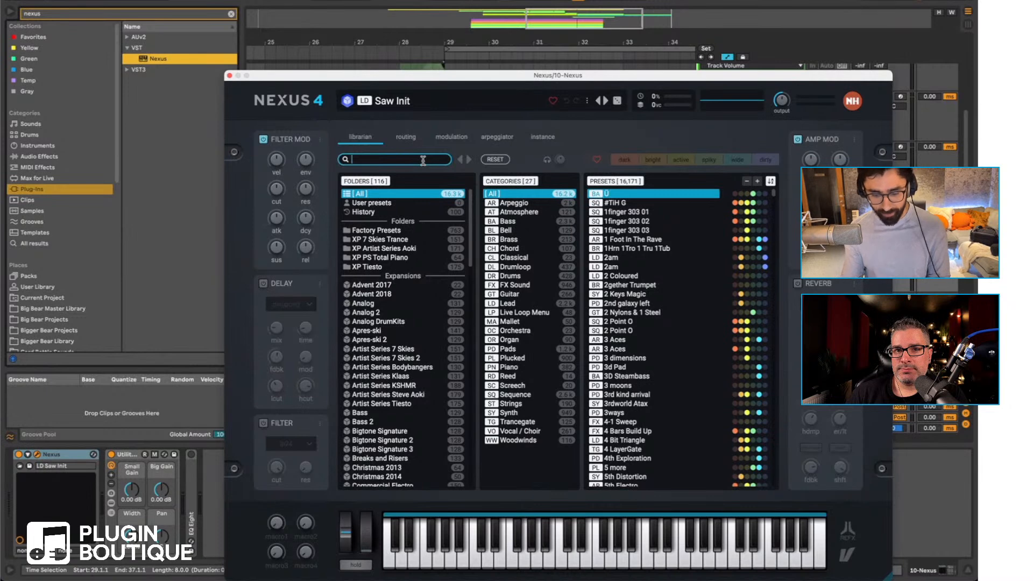
pyautogui.scroll(-2, 398, 344)
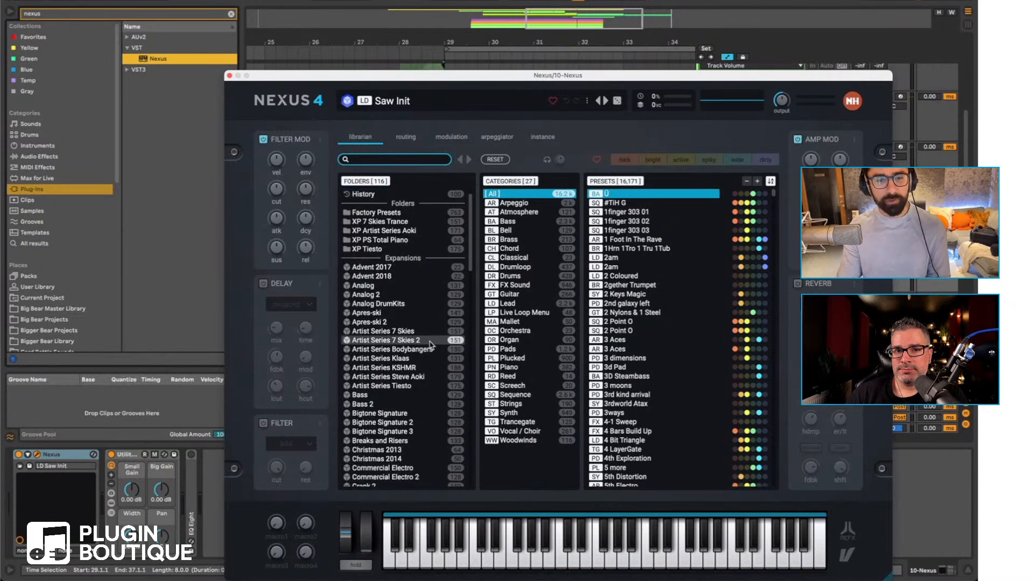
pyautogui.scroll(1, 376, 313)
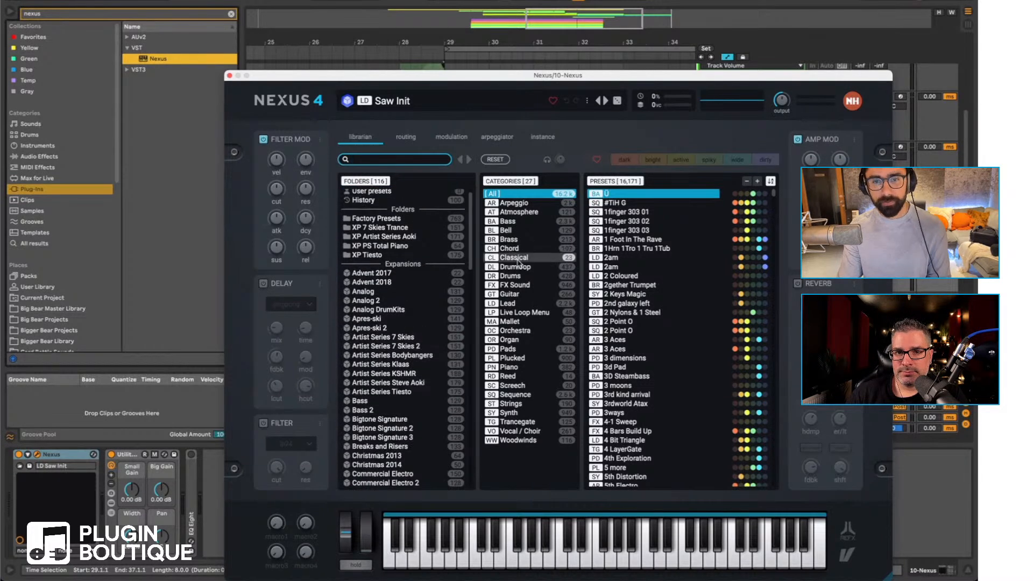
pyautogui.click(514, 257)
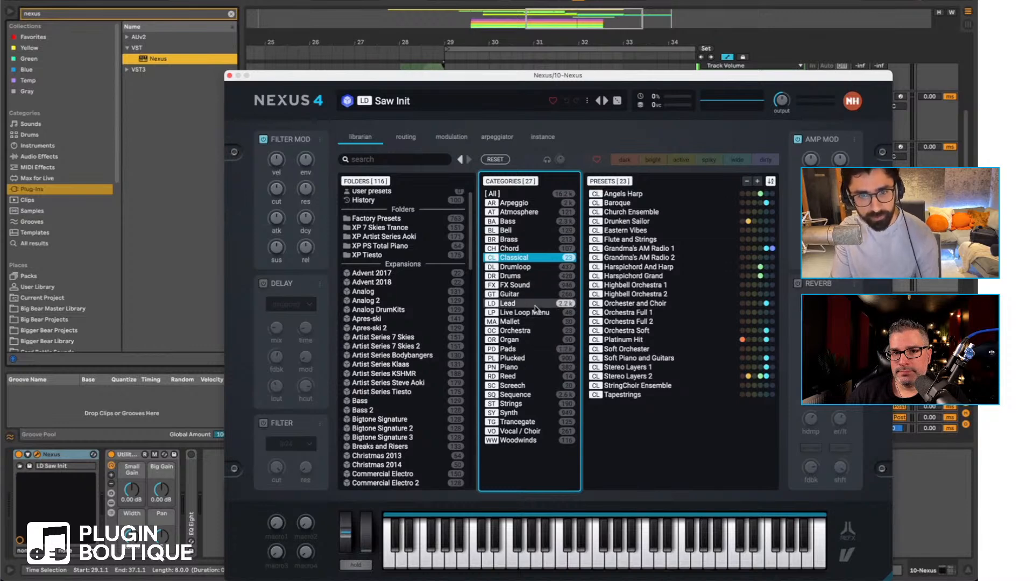
pyautogui.click(527, 403)
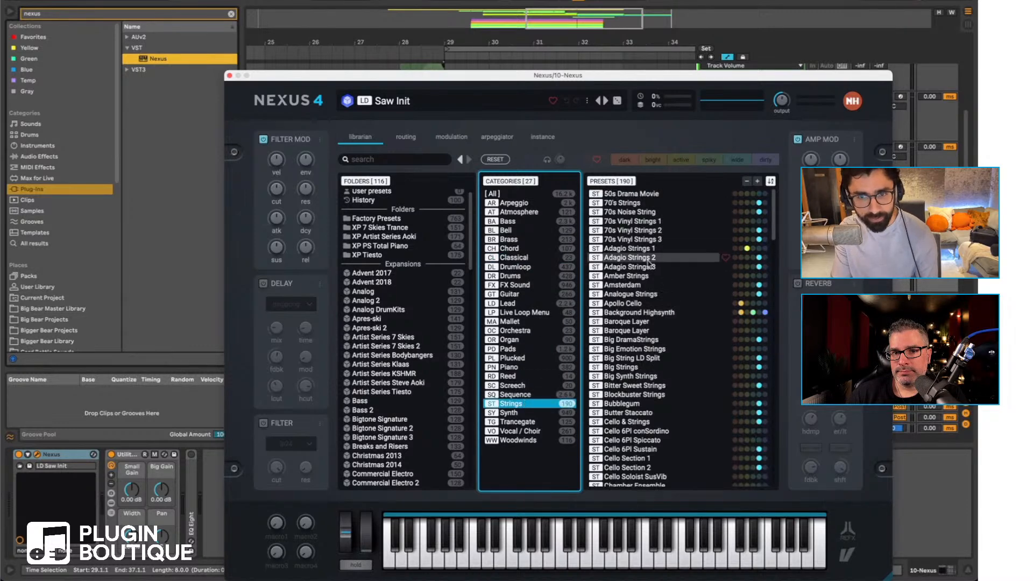
pyautogui.click(646, 239)
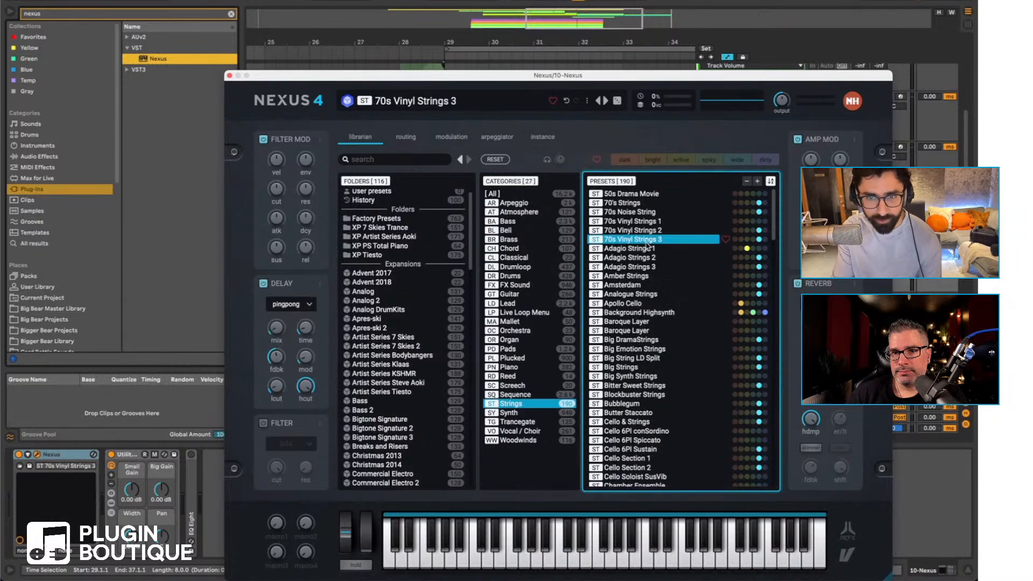
# Step: Arm the 10 Nexus track to audition the string sounds and load the 70s Vinyl Strings 2 preset
pyautogui.moveTo(691, 75); pyautogui.dragTo(540, 272)
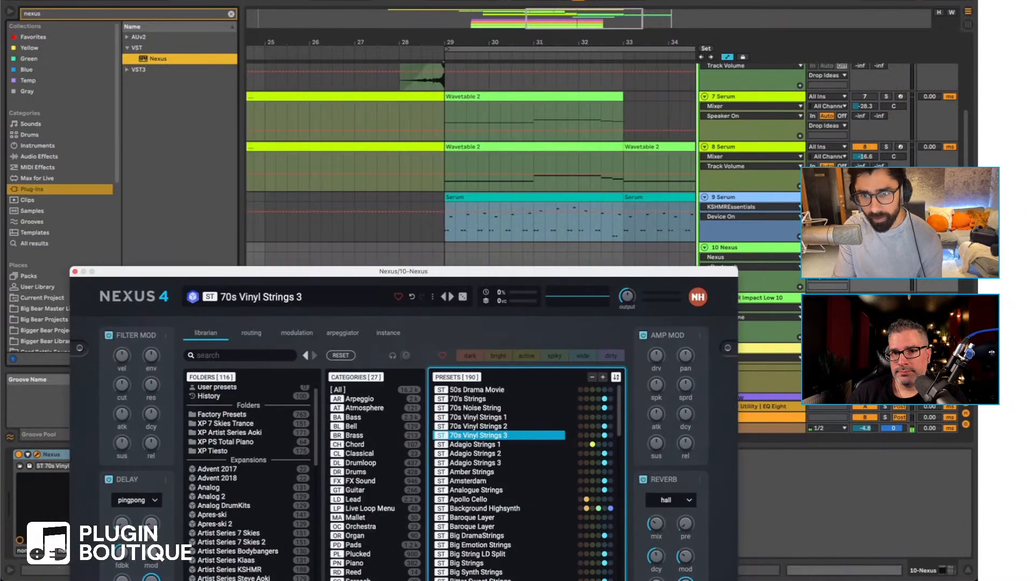
pyautogui.click(900, 248)
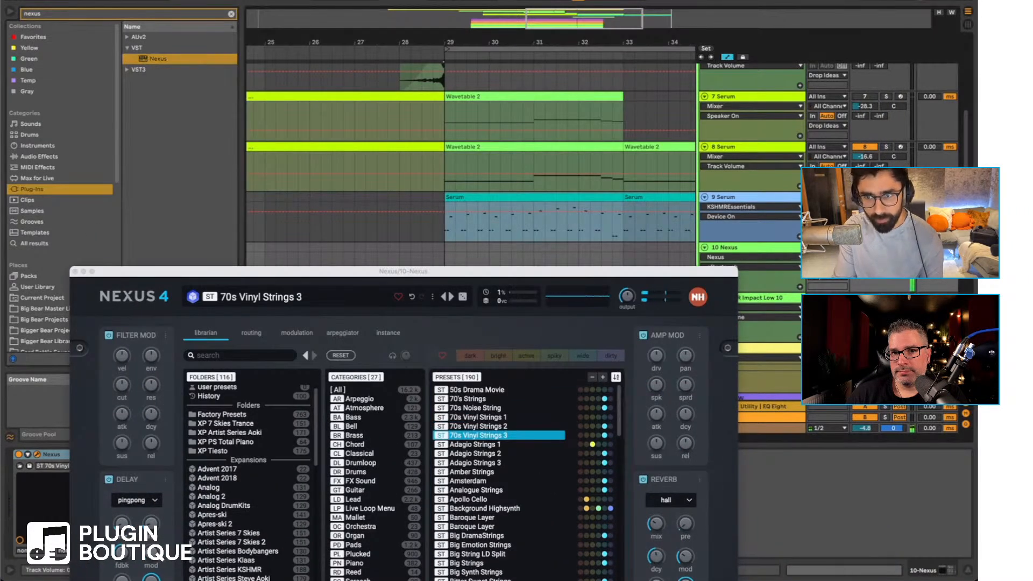
pyautogui.click(503, 426)
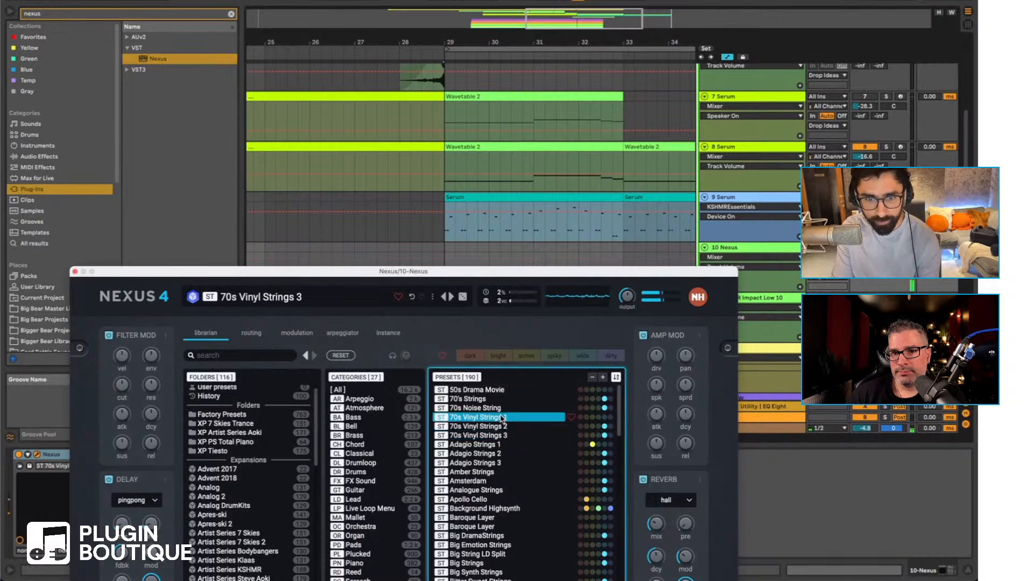
pyautogui.click(503, 417)
pyautogui.doubleClick(499, 418)
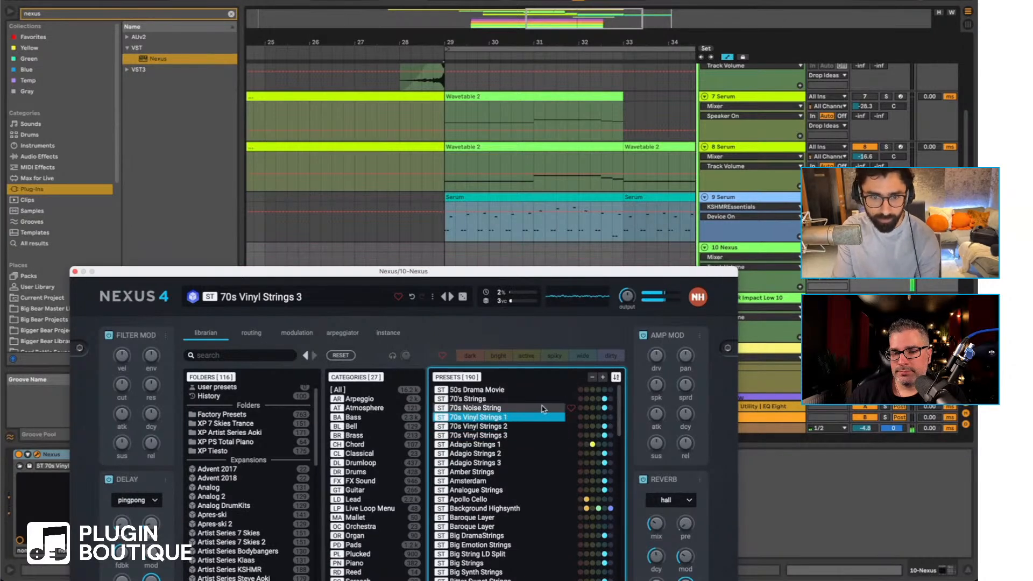
pyautogui.doubleClick(493, 425)
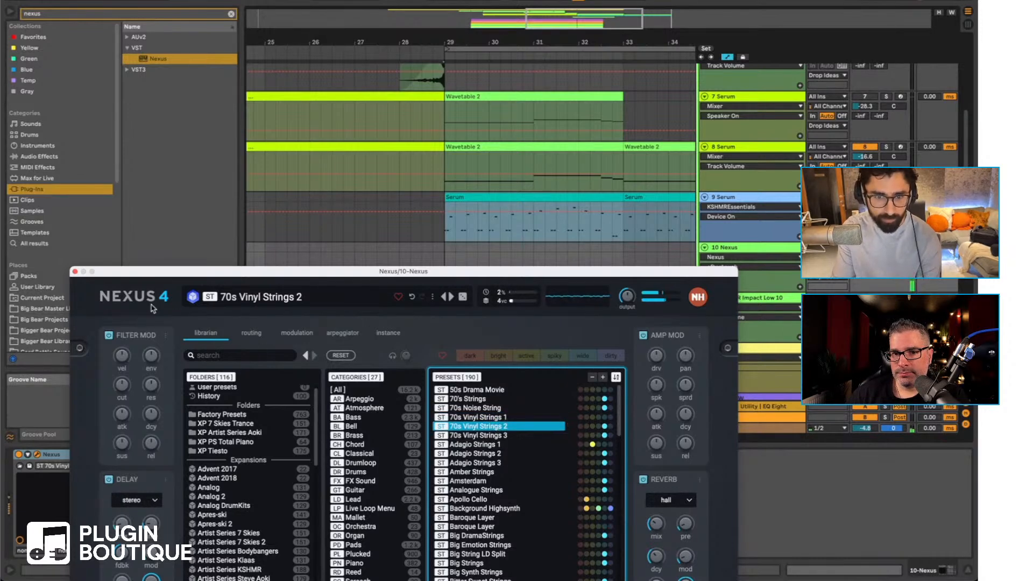
# Step: Set the pitch bend's maximum range to +24 and speed to 127 in Nexus's modulation settings, and close the plug-in window
pyautogui.click(299, 333)
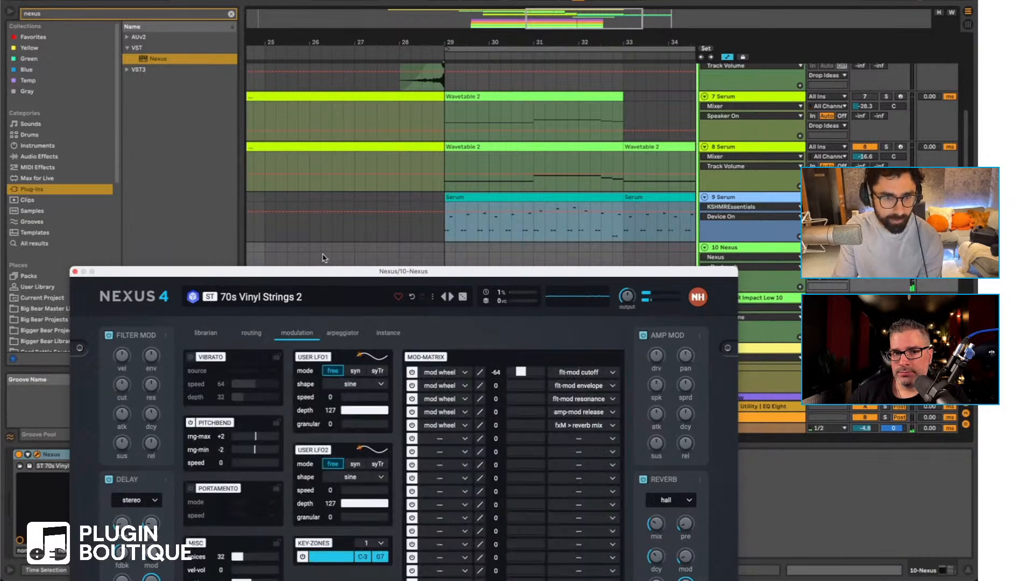
pyautogui.moveTo(319, 276); pyautogui.dragTo(265, 201)
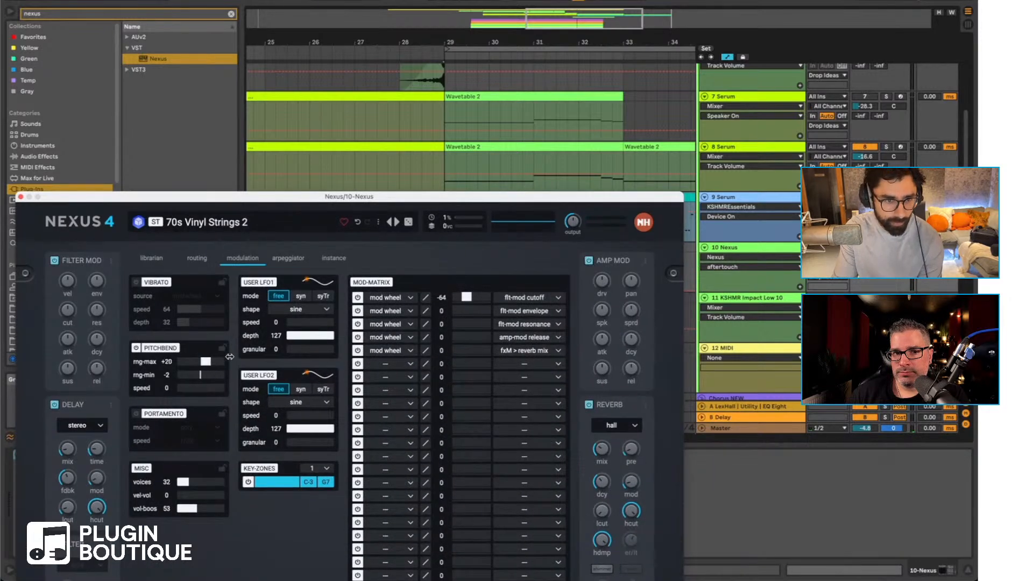
pyautogui.click(20, 196)
# Step: Create an empty eight-bar MIDI clip on the 10 Nexus track from bar 29 to bar 37
pyautogui.moveTo(444, 277); pyautogui.dragTo(621, 282)
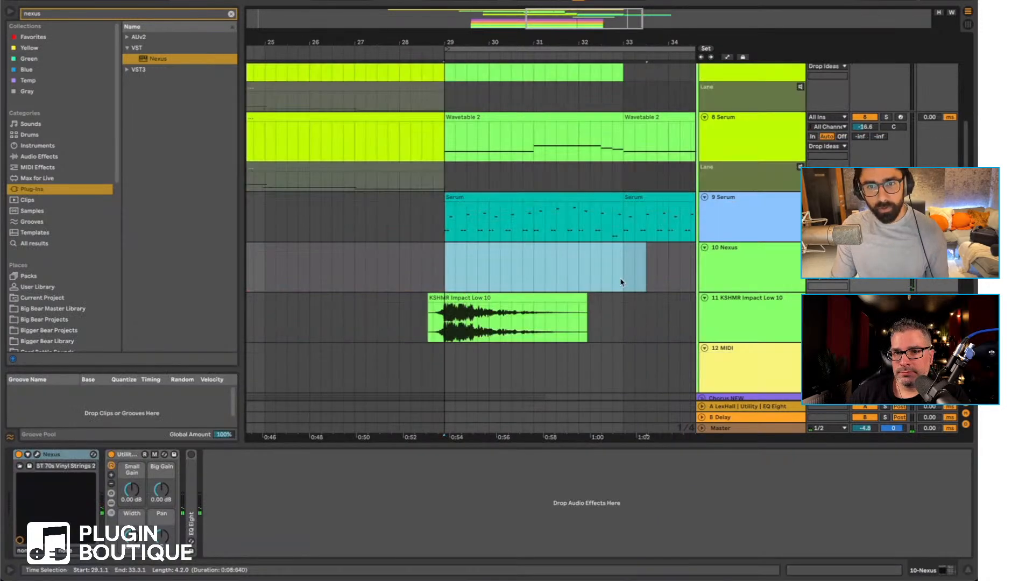
pyautogui.hscroll(5, 620, 282)
pyautogui.keyDown('shift'); pyautogui.click(660, 271); pyautogui.keyUp('shift')
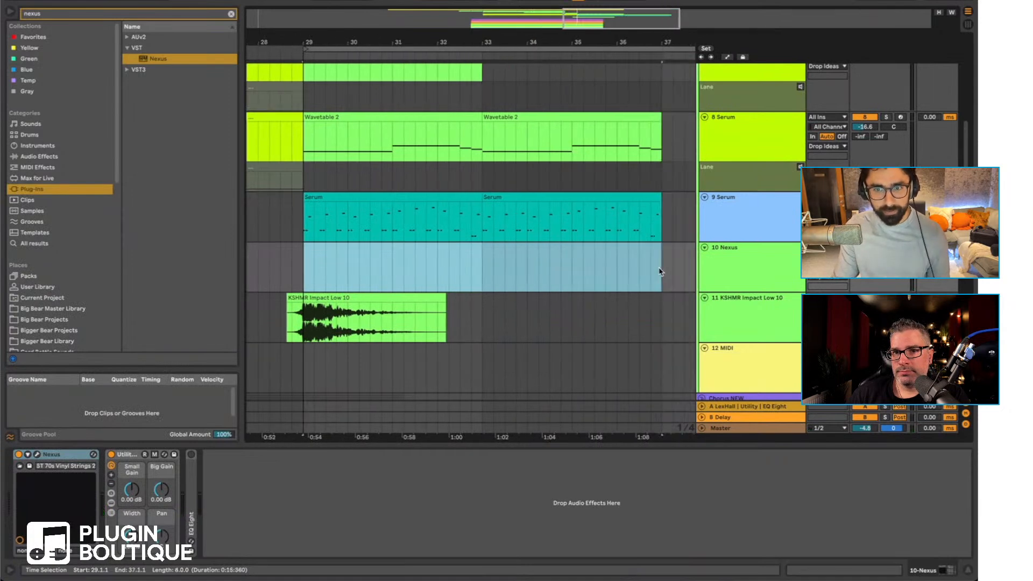
pyautogui.press('super+shift+m')
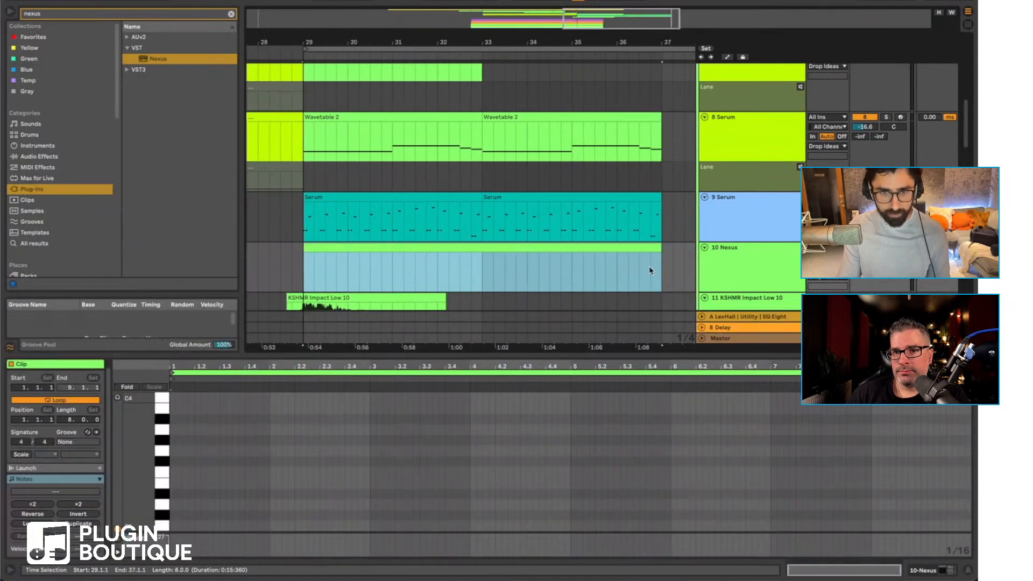
# Step: Draw one sustained E3 note across all eight bars of the 10 Nexus clip
pyautogui.click(173, 526)
pyautogui.moveTo(173, 527); pyautogui.dragTo(761, 558)
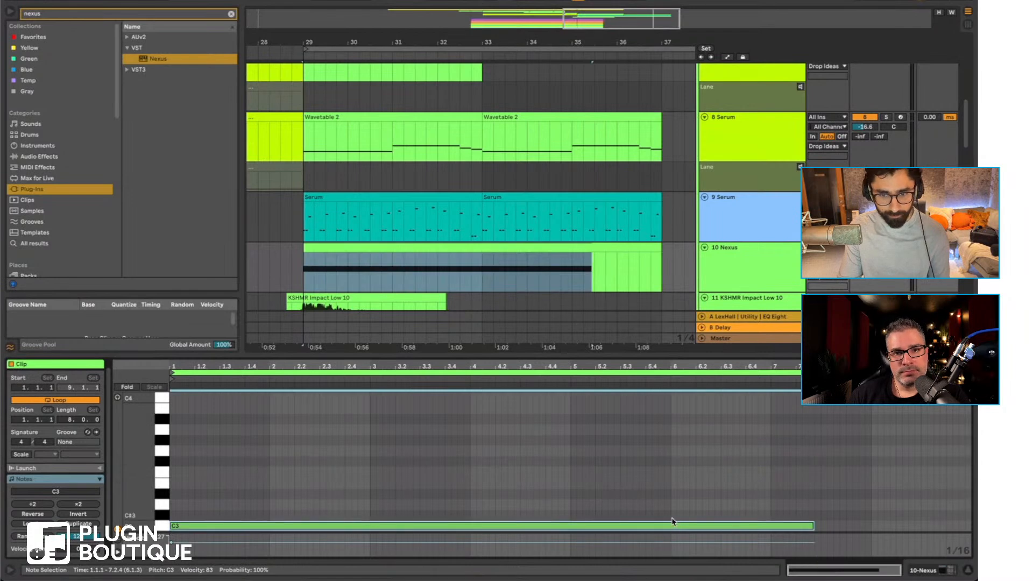
pyautogui.moveTo(672, 527); pyautogui.dragTo(680, 487)
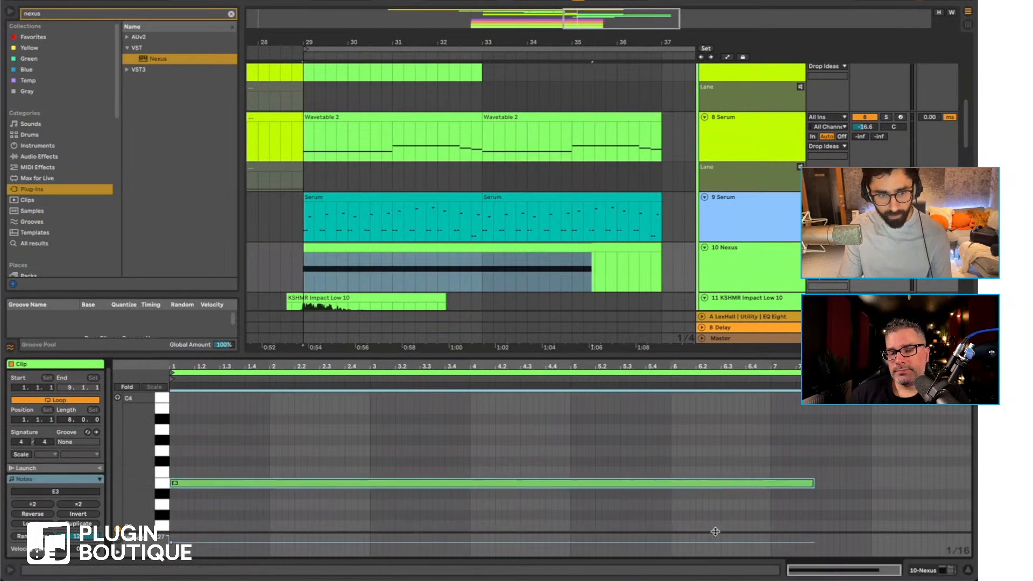
pyautogui.moveTo(813, 483); pyautogui.dragTo(934, 473)
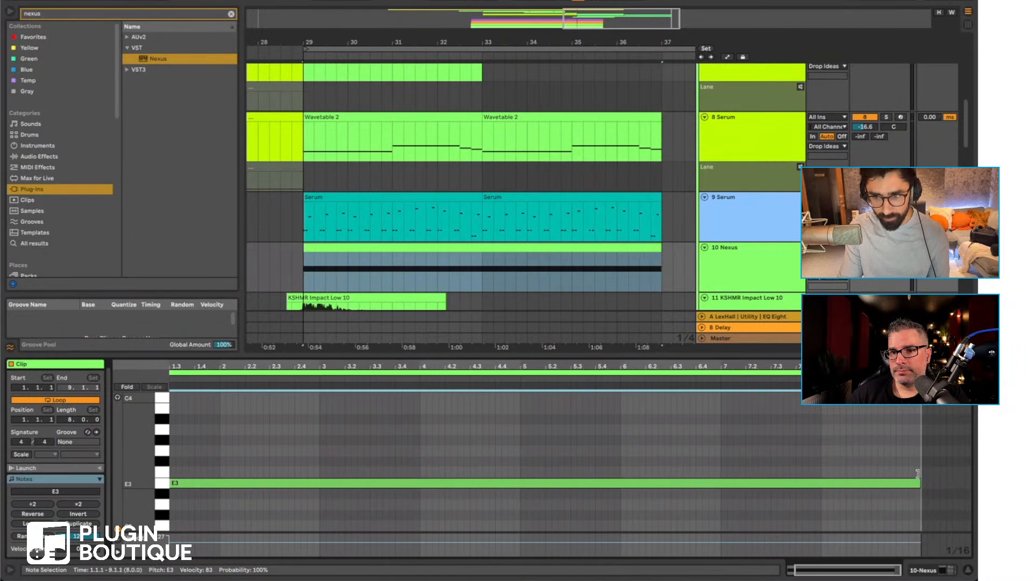
# Step: Automate the Nexus pitchbend wheel as a ramp rising from its centre at bar 29 to its maximum at bar 37
pyautogui.hotkey('shift', 'Tab')
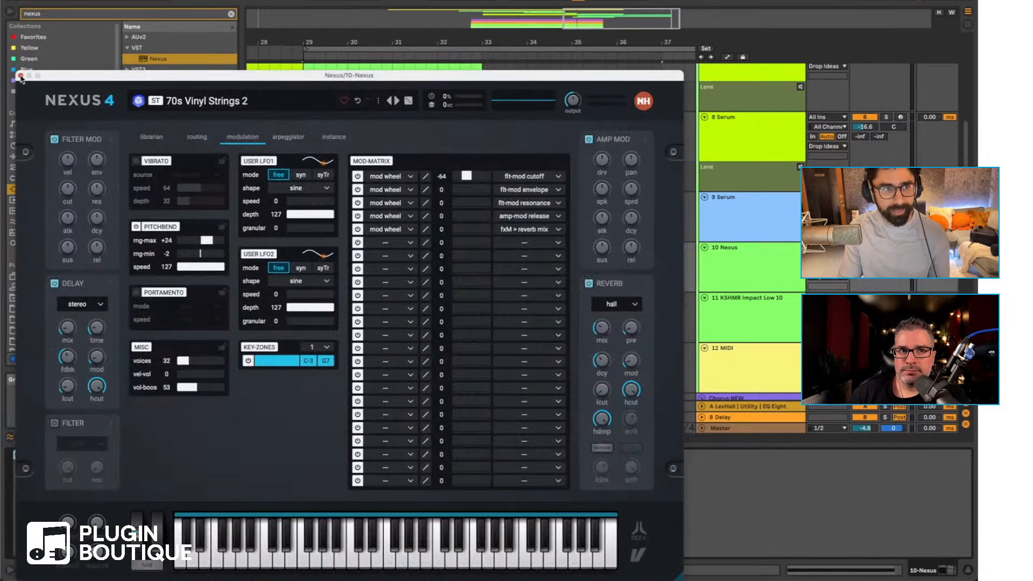
pyautogui.click(21, 76)
pyautogui.click(285, 260)
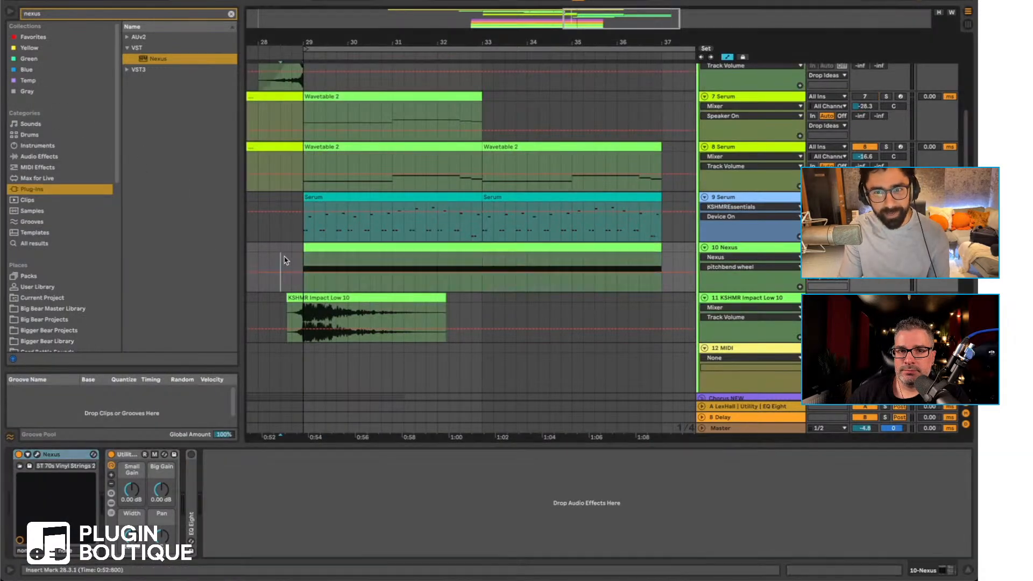
pyautogui.moveTo(666, 275); pyautogui.dragTo(663, 251)
pyautogui.click(305, 290)
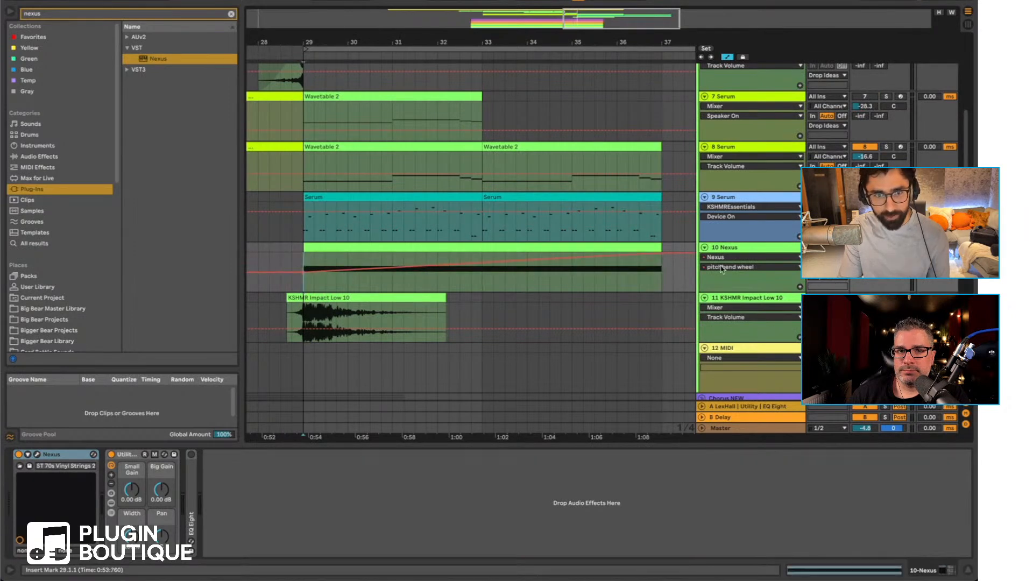
# Step: Solo the 10 Nexus track, transpose its note down an octave to E2 and play the riser from bar 29
pyautogui.click(886, 247)
pyautogui.press('space')
pyautogui.doubleClick(524, 248)
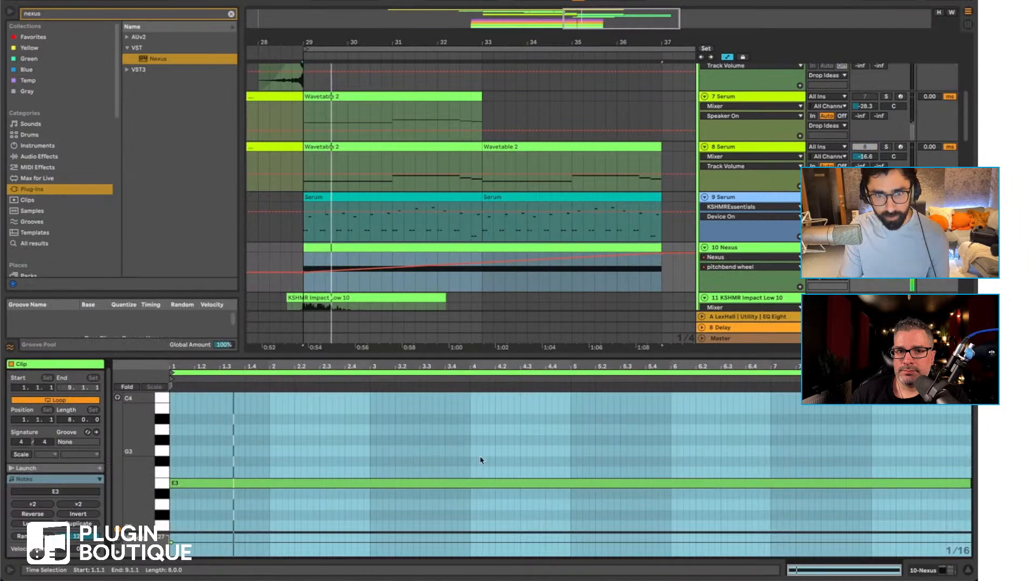
pyautogui.click(313, 442)
pyautogui.press('super+a')
pyautogui.hotkey('shift', 'Down')
pyautogui.press('space')
pyautogui.press('space')
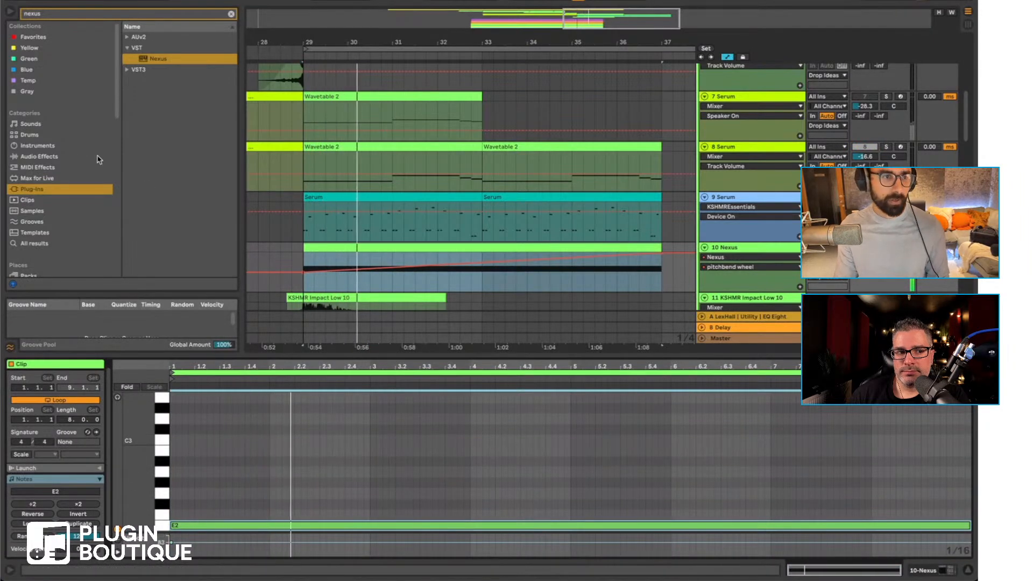
# Step: Clear the browser search and add EQ Eight from the audio effects to the 10 Nexus track
pyautogui.click(48, 157)
pyautogui.click(231, 14)
pyautogui.scroll(4, 153, 101)
pyautogui.scroll(2, 153, 100)
pyautogui.click(156, 171)
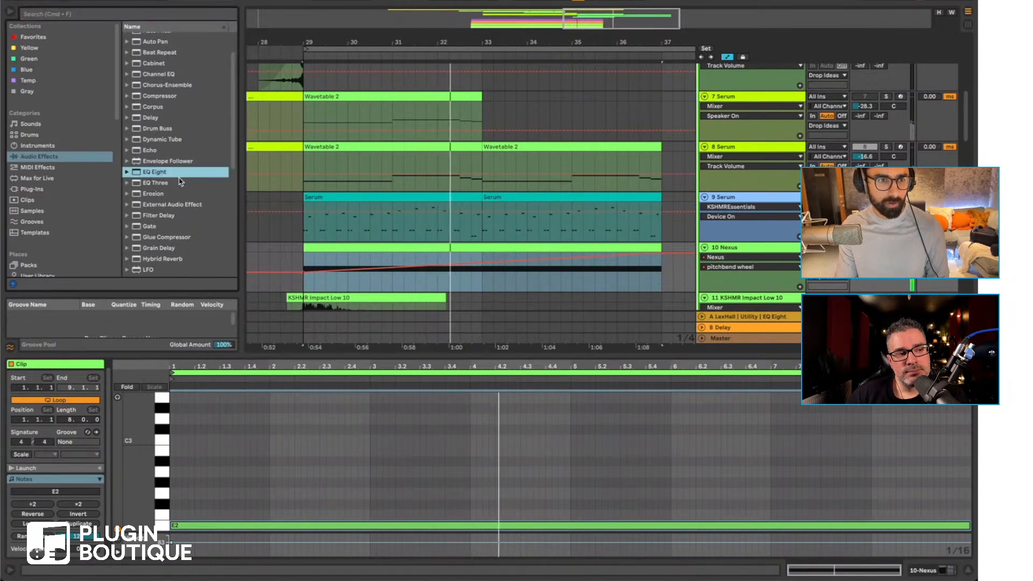
pyautogui.press('Return')
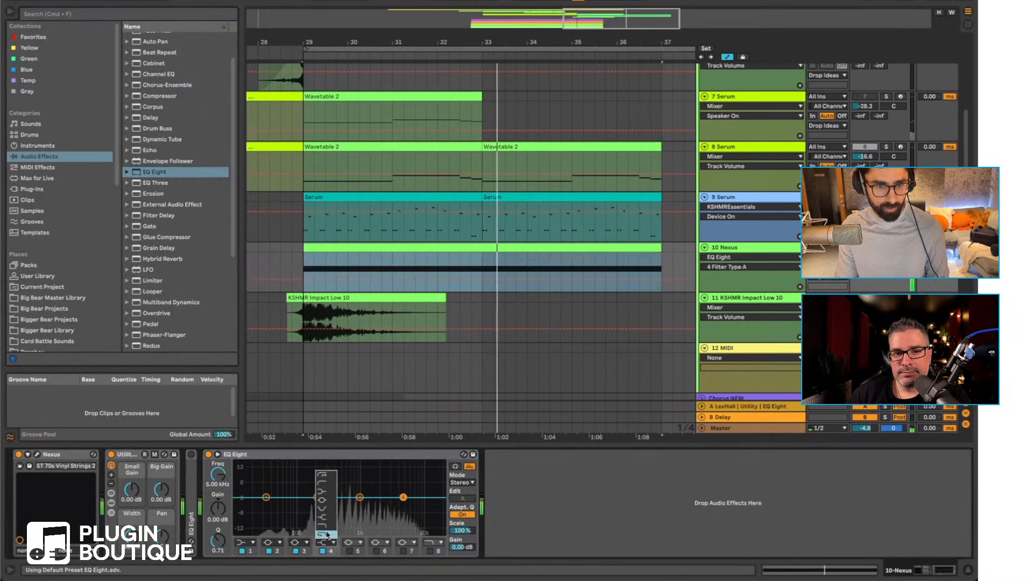
# Step: Set EQ Eight's low-pass band 4 to a Q of 0.16 and automate its frequency rising from 140 Hz at bar 29 to bar 37
pyautogui.moveTo(218, 541); pyautogui.dragTo(218, 566)
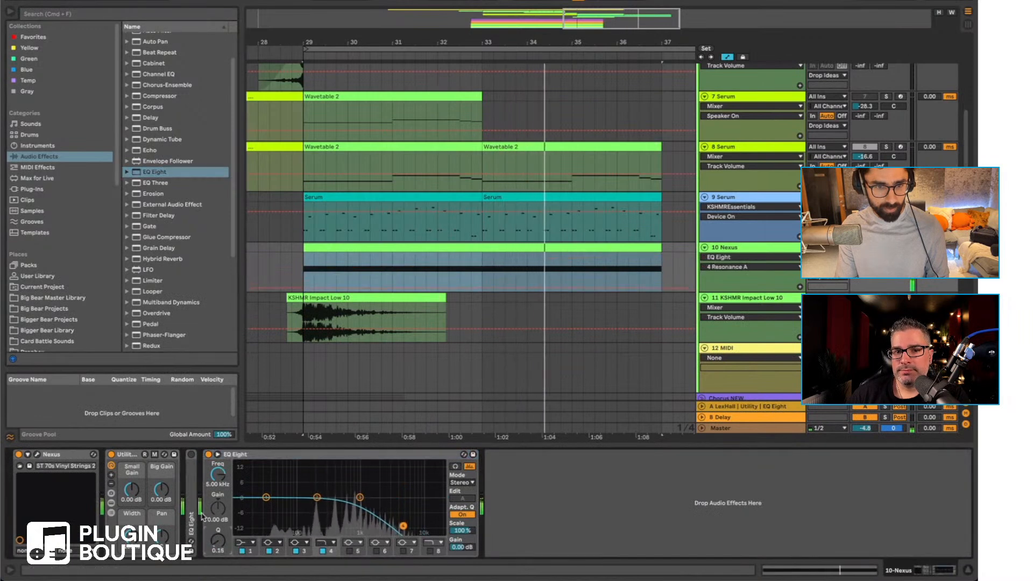
pyautogui.moveTo(218, 473); pyautogui.dragTo(218, 517)
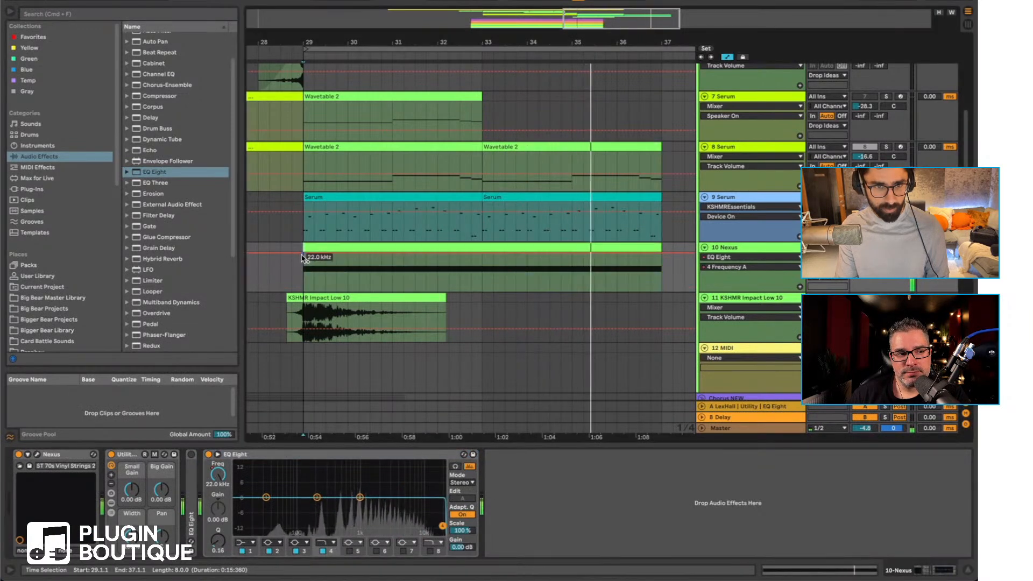
pyautogui.moveTo(303, 275); pyautogui.dragTo(304, 278)
pyautogui.press('space')
pyautogui.press('space')
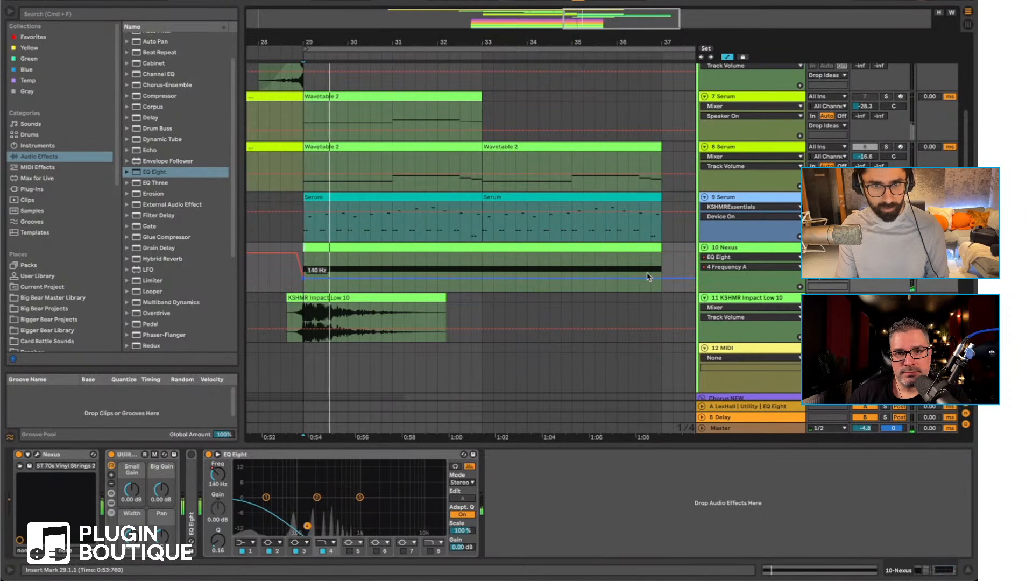
pyautogui.moveTo(653, 279); pyautogui.dragTo(661, 257)
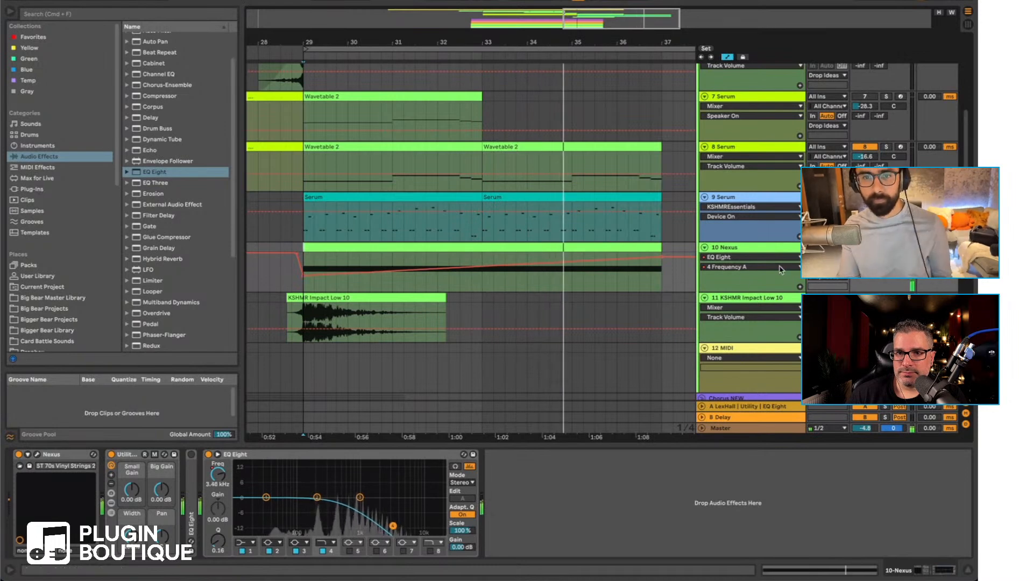
# Step: Set the 10 Nexus track volume to -16.9 dB, solo it and raise the low-pass band's Q to 0.23
pyautogui.moveTo(865, 257); pyautogui.dragTo(866, 251)
pyautogui.click(885, 248)
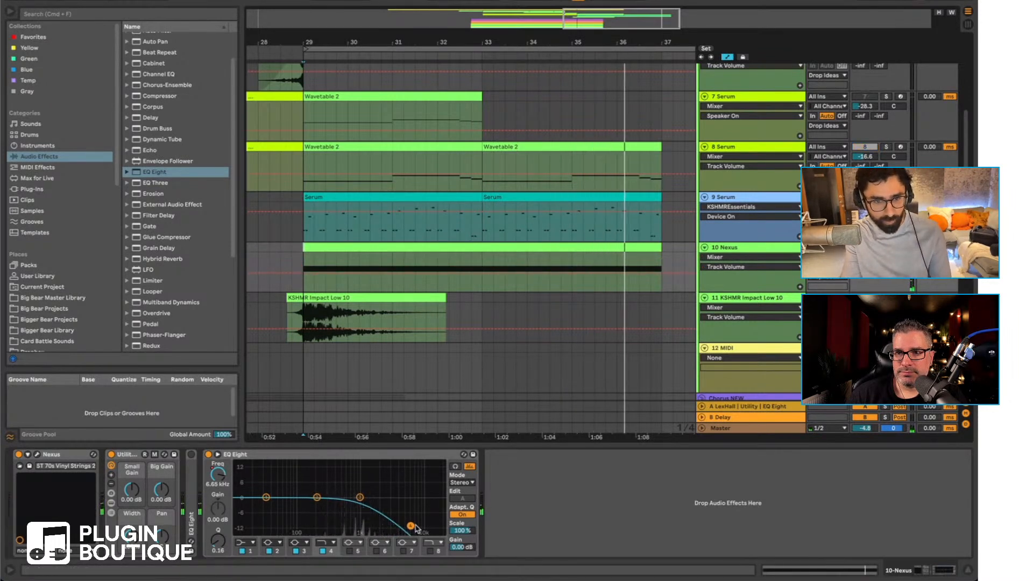
pyautogui.moveTo(214, 543); pyautogui.dragTo(214, 533)
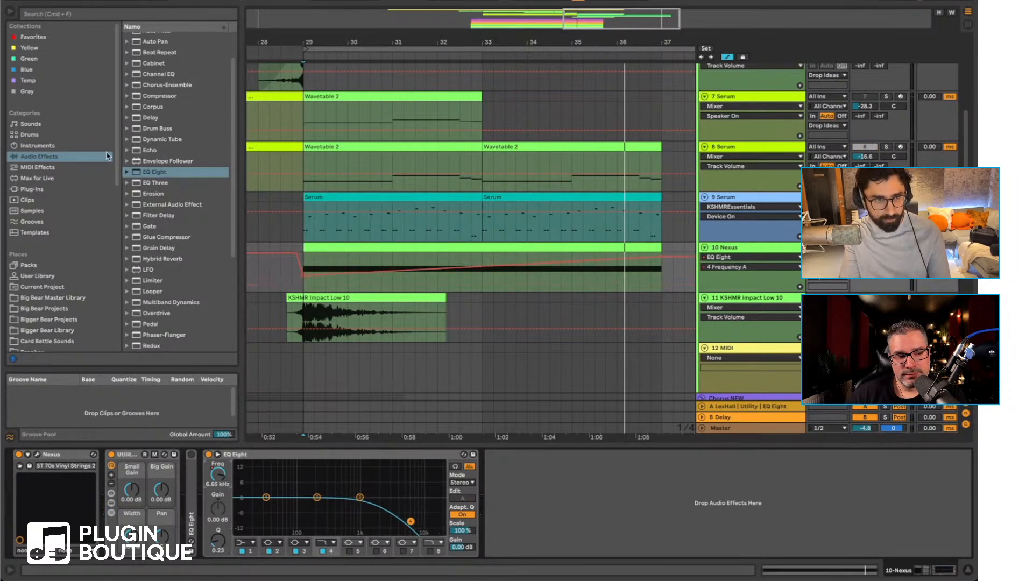
# Step: Raise the reverb mix in the Nexus plug-in to 81, unsolo the 10 Nexus track and close the plug-in window
pyautogui.click(32, 189)
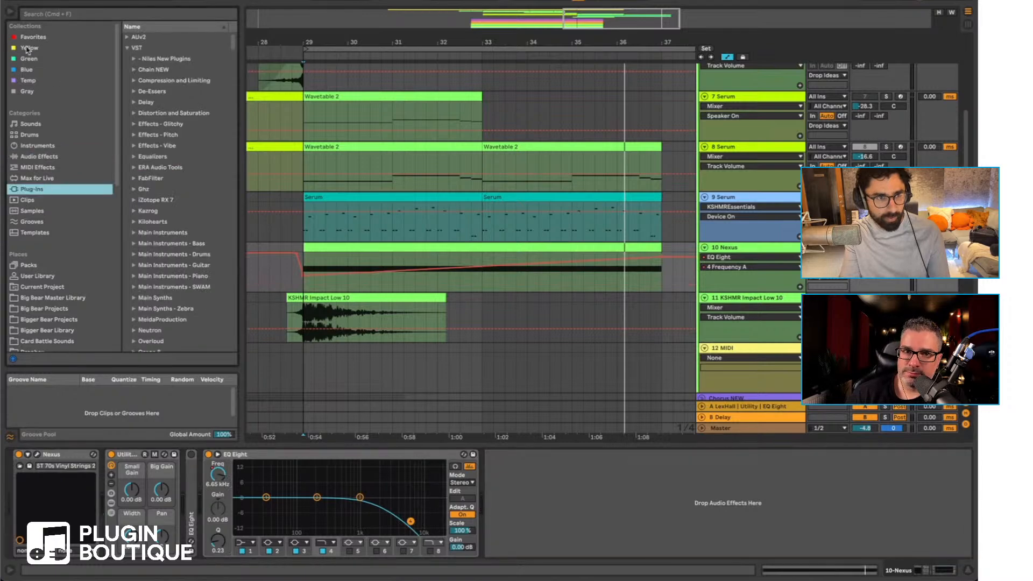
pyautogui.click(47, 16)
pyautogui.click(38, 455)
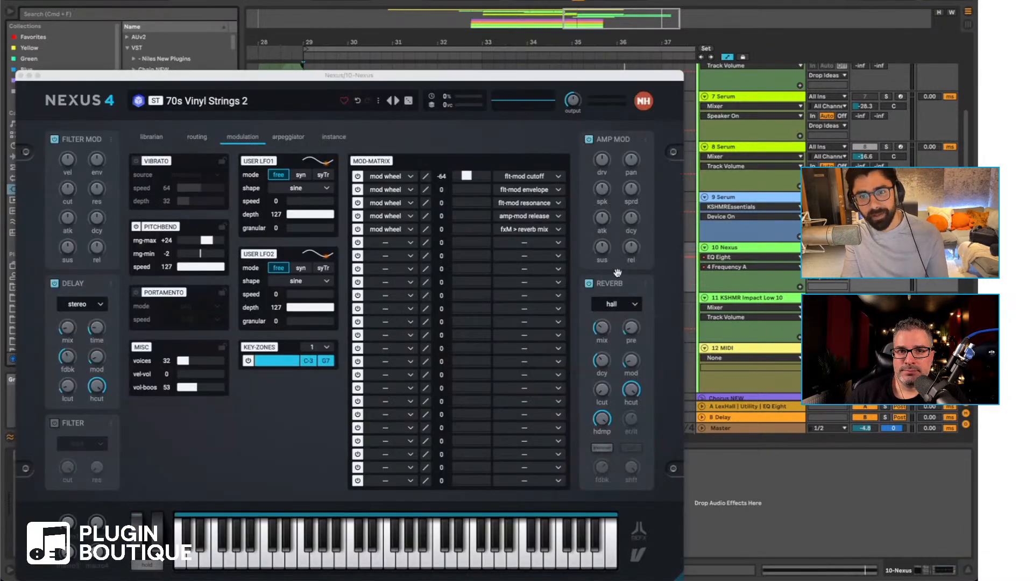
pyautogui.click(611, 324)
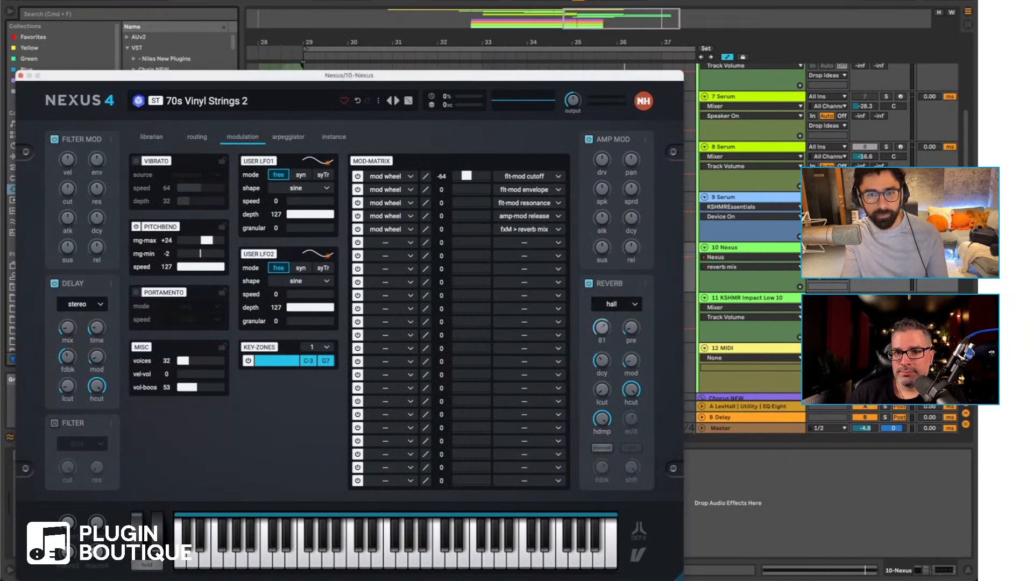
pyautogui.click(886, 248)
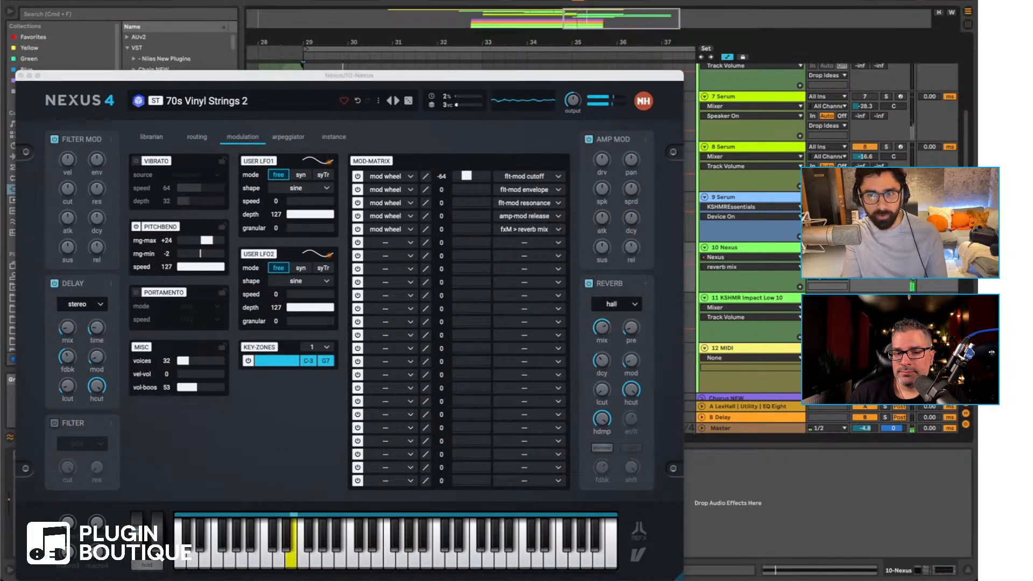
pyautogui.click(21, 76)
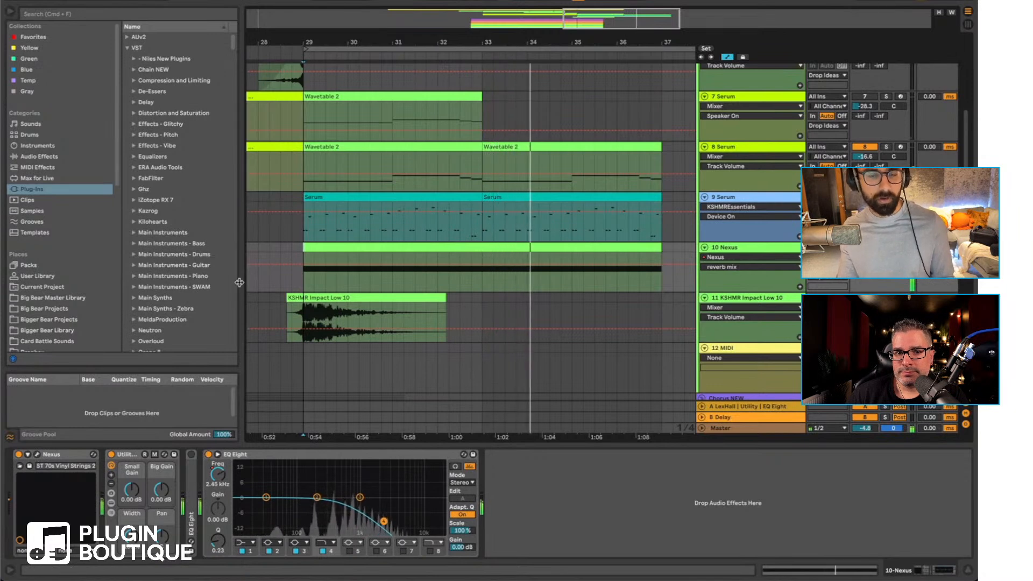
# Step: Play the arrangement from bar 25 into the drop and examine the transition at bars 28 and 29 across the tracks
pyautogui.hscroll(3, 405, 277)
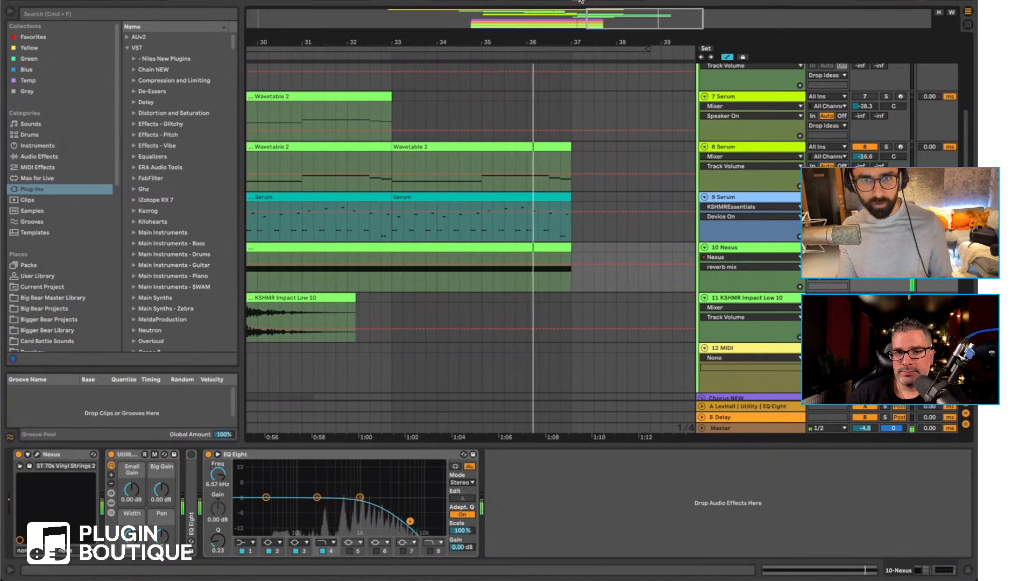
pyautogui.hscroll(-5, 554, 296)
pyautogui.hscroll(-4, 374, 286)
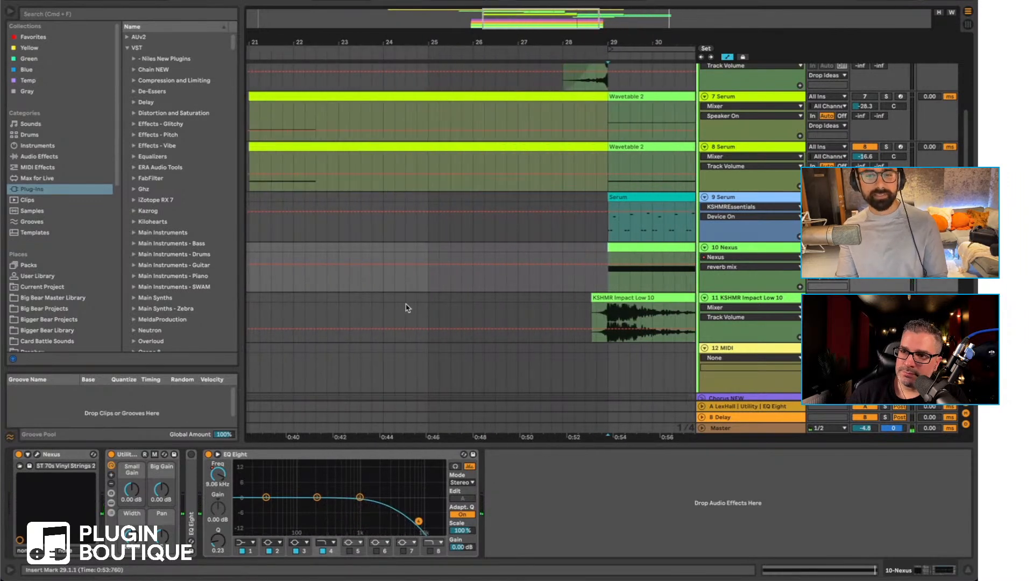
pyautogui.hscroll(-2, 407, 304)
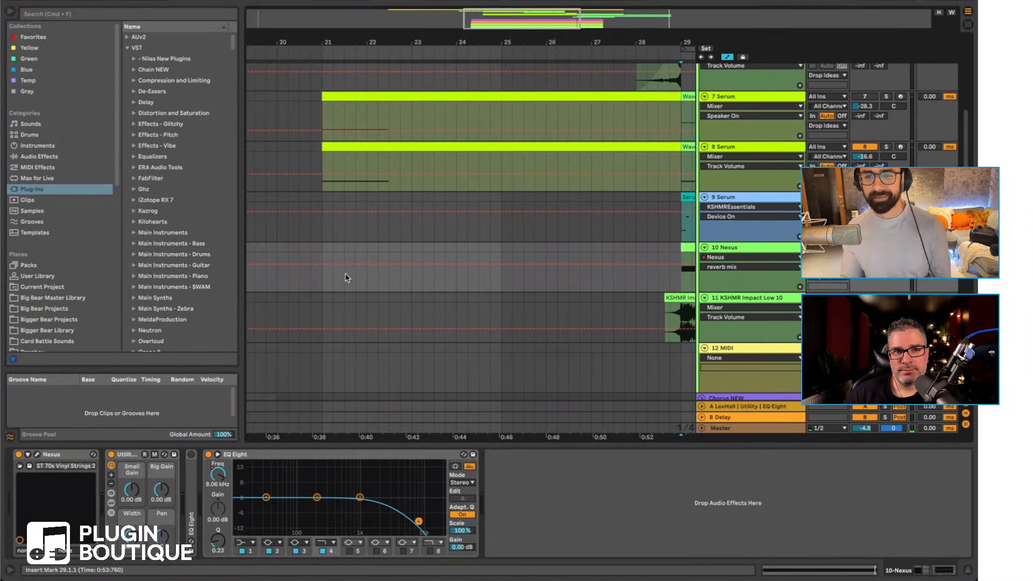
pyautogui.hscroll(4, 412, 245)
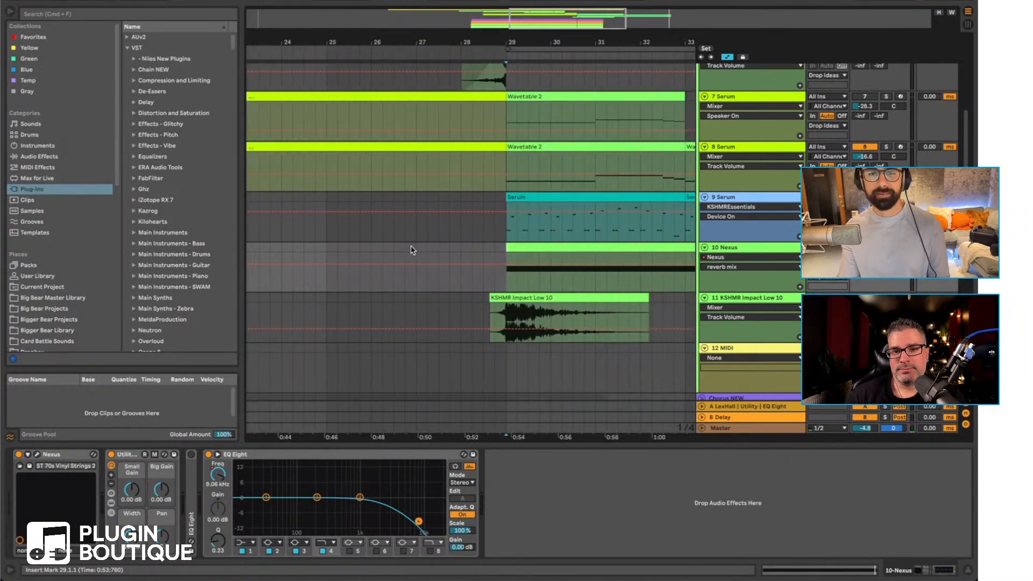
pyautogui.click(327, 224)
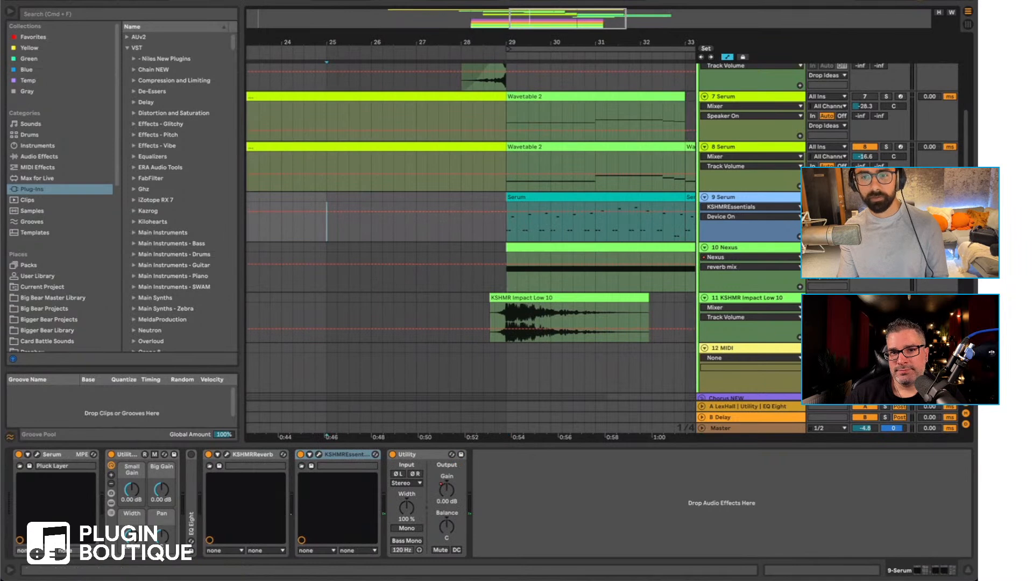
pyautogui.hscroll(-2, 467, 244)
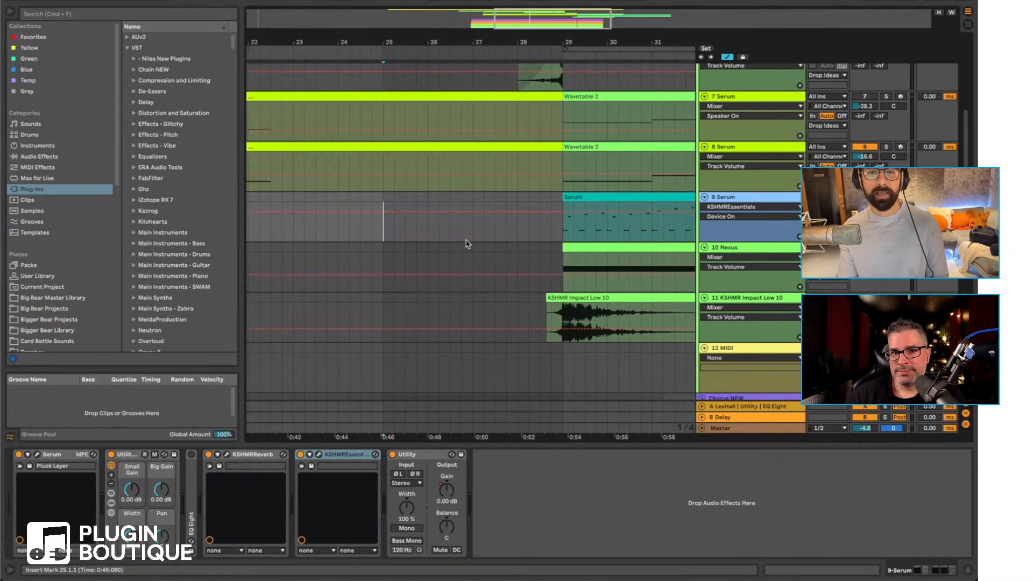
pyautogui.hscroll(1, 476, 255)
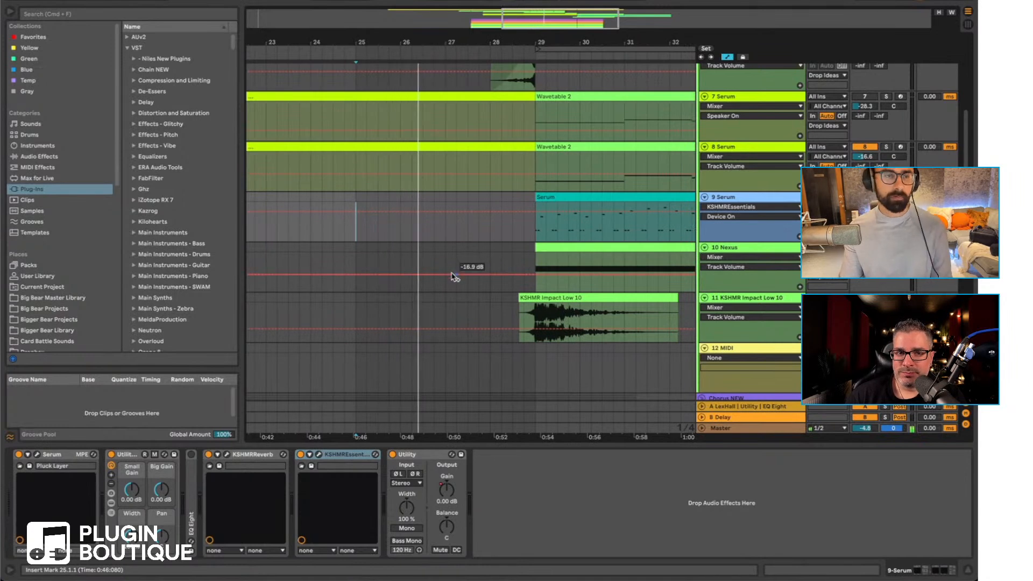
pyautogui.scroll(2, 453, 277)
pyautogui.scroll(5, 453, 276)
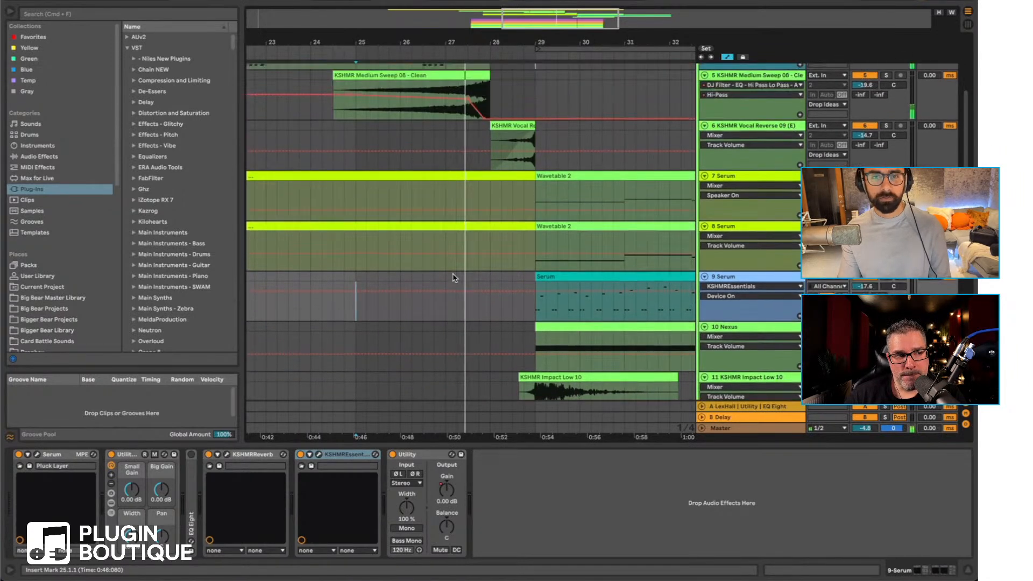
pyautogui.hscroll(3, 453, 276)
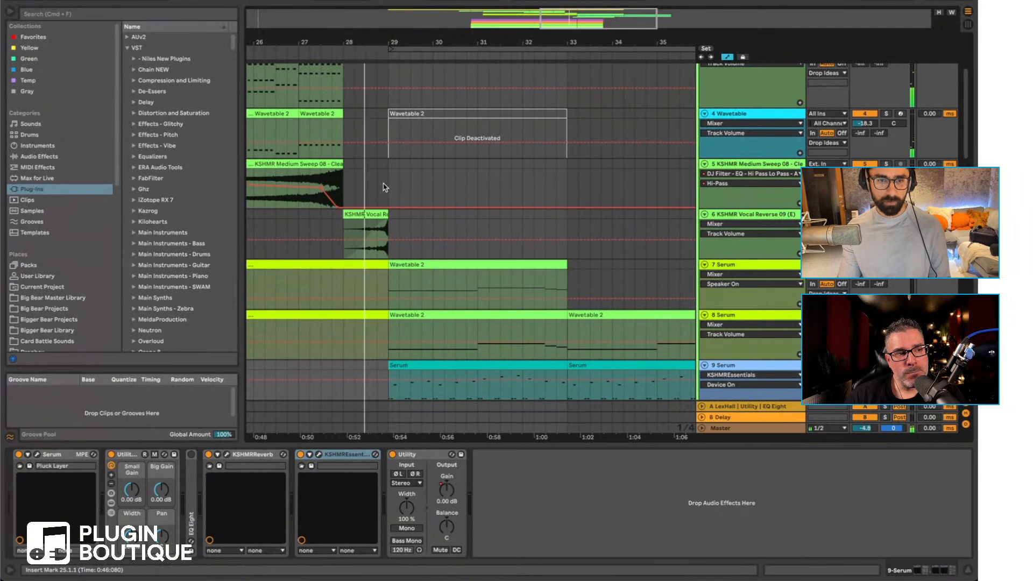
pyautogui.hscroll(-3, 493, 201)
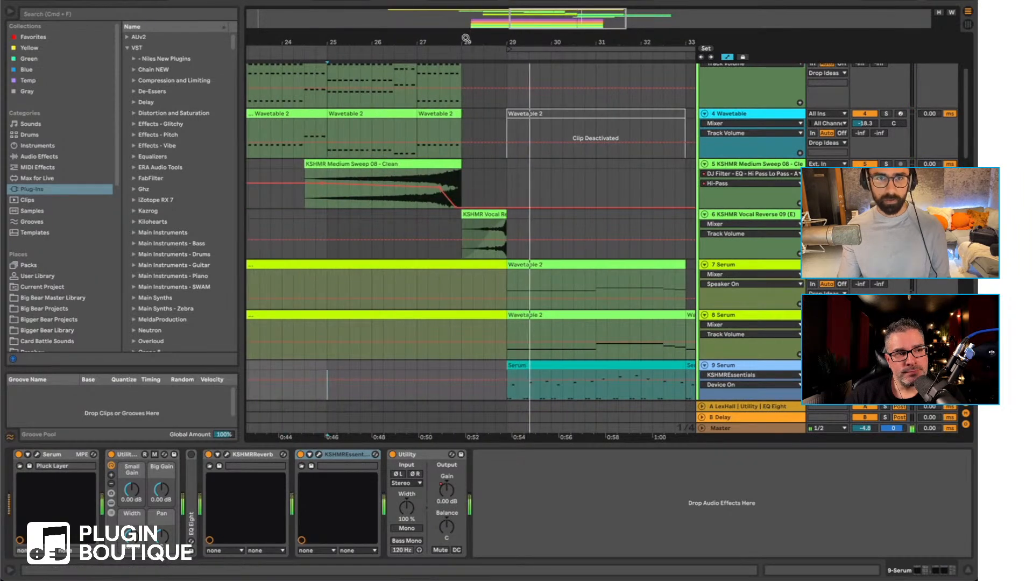
pyautogui.moveTo(465, 39); pyautogui.dragTo(466, 62)
# Step: Add Utility from the audio effects to the 3 Wavetable track, between EQ Eight and the Compressor
pyautogui.scroll(3, 646, 237)
pyautogui.click(743, 188)
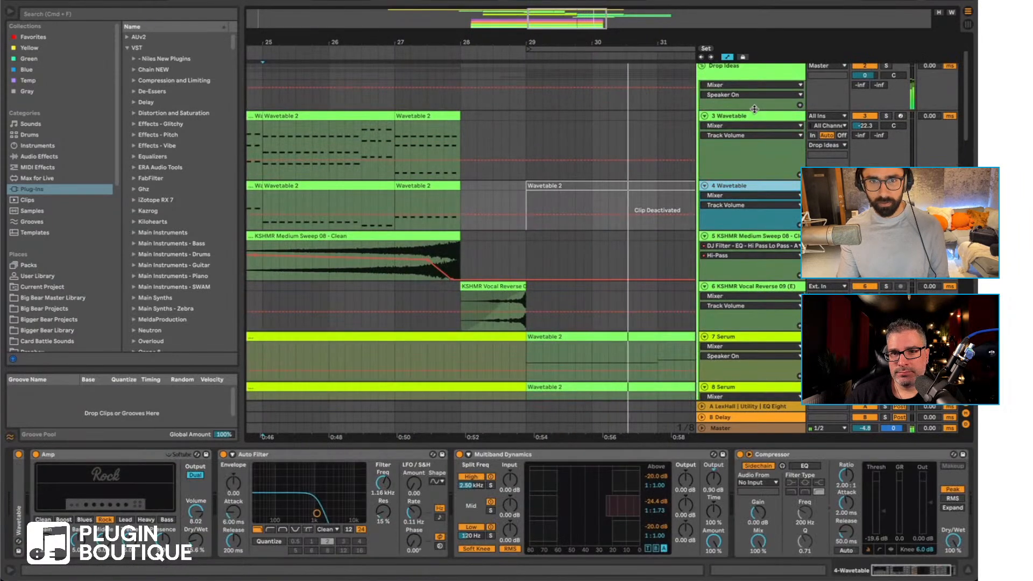
pyautogui.click(752, 115)
pyautogui.hscroll(2, 851, 494)
pyautogui.hscroll(10, 856, 500)
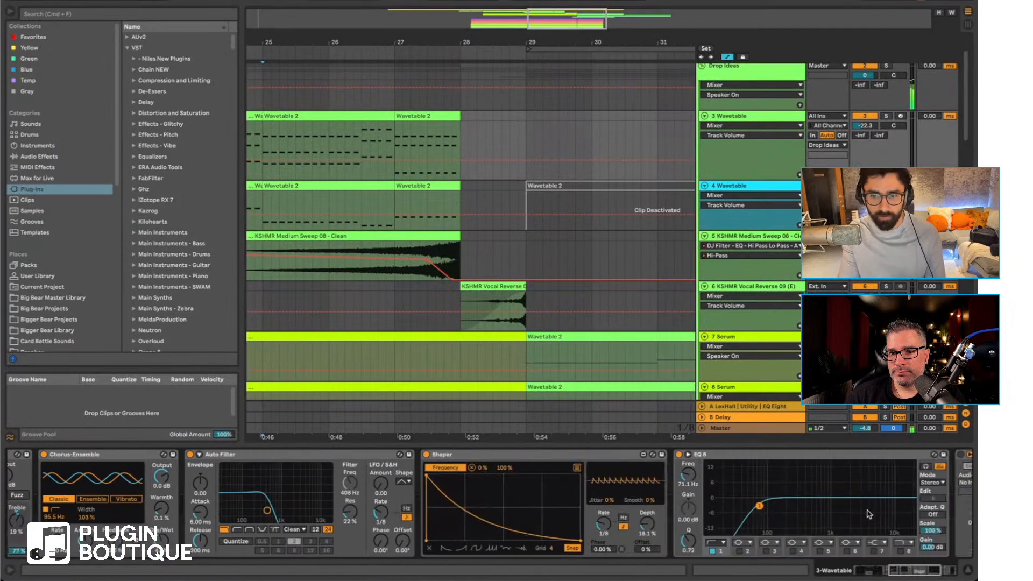
pyautogui.click(64, 156)
pyautogui.scroll(-5, 183, 306)
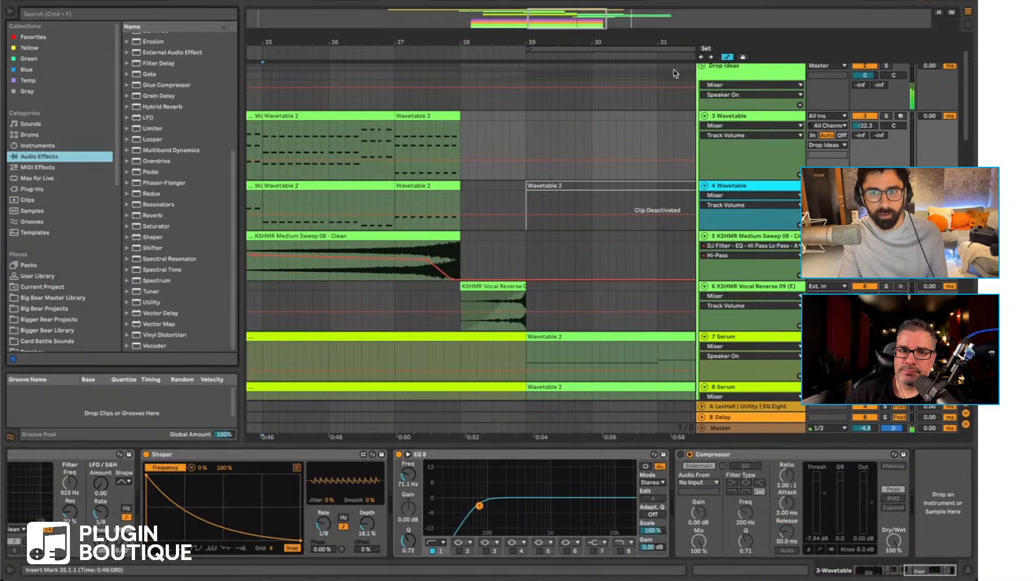
pyautogui.moveTo(151, 300); pyautogui.dragTo(691, 458)
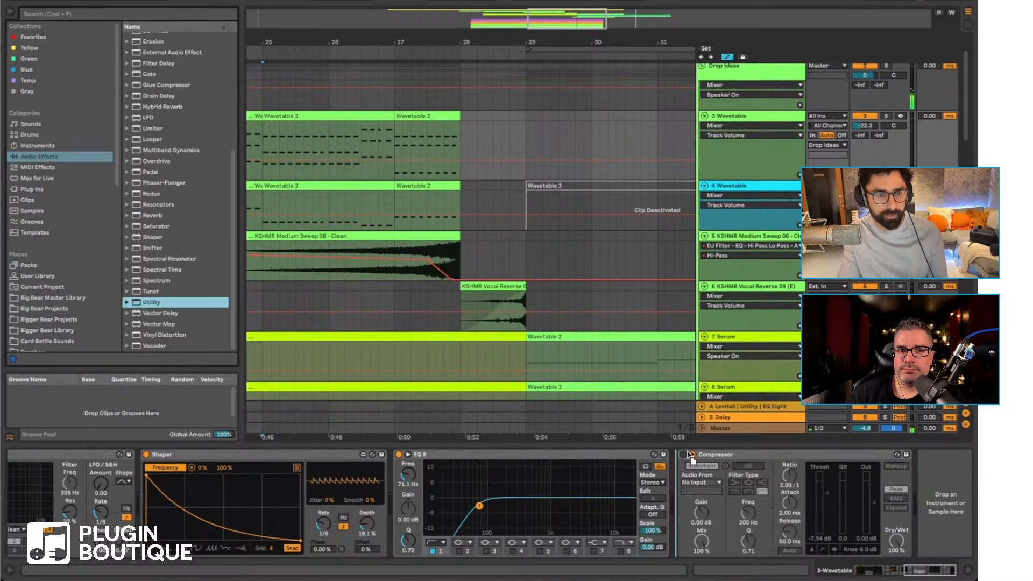
# Step: Automate the new Utility's gain on 3 Wavetable to drop to its minimum between bars 28 and 29
pyautogui.click(734, 490)
pyautogui.press('a')
pyautogui.press('a')
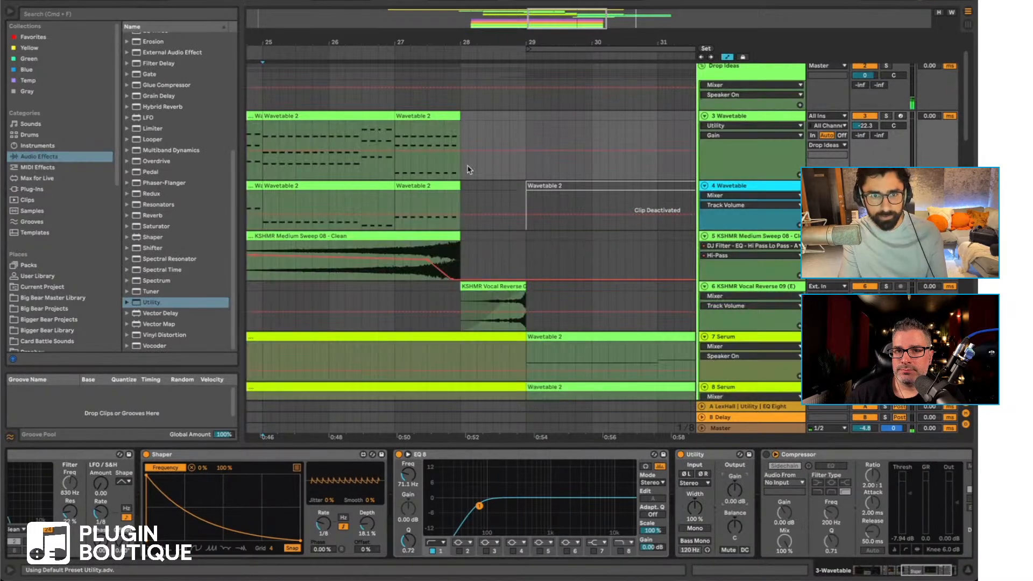
pyautogui.press('b')
pyautogui.moveTo(466, 171); pyautogui.dragTo(471, 205)
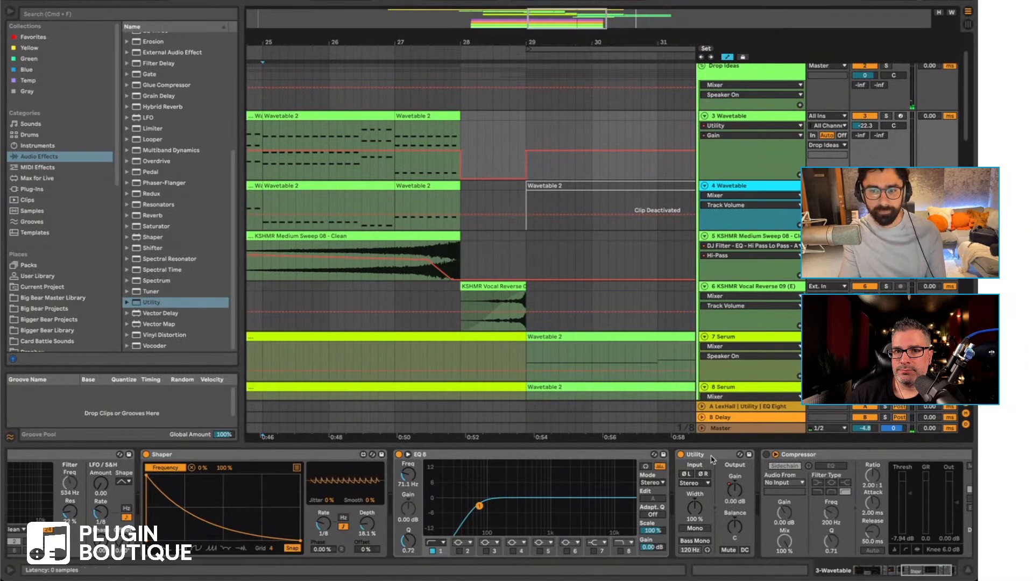
# Step: Copy the Utility from 3 Wavetable to the 4 Wavetable track, placing it before the Compressor
pyautogui.click(707, 455)
pyautogui.click(728, 184)
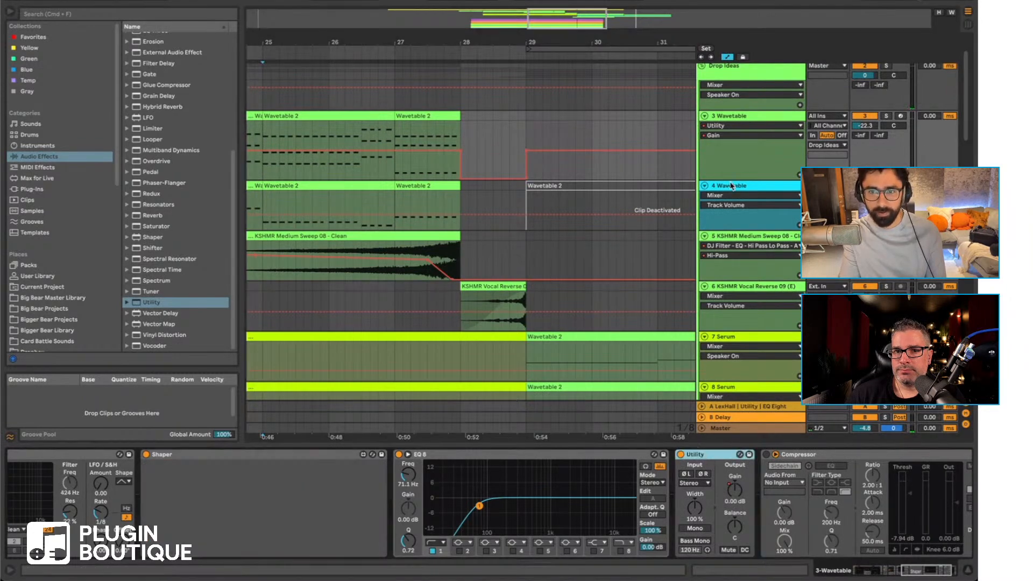
pyautogui.click(780, 457)
pyautogui.press('super+v')
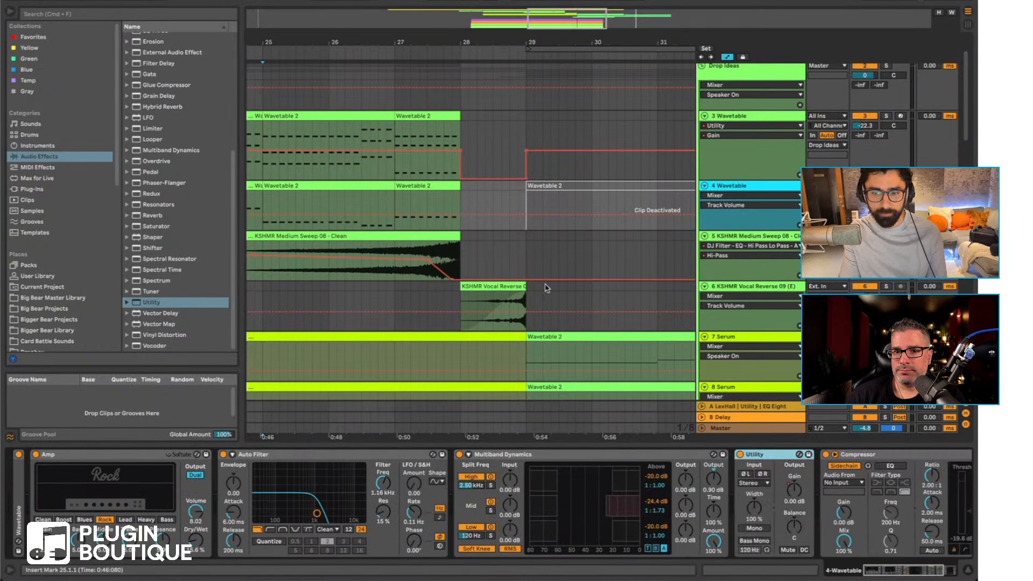
# Step: Play the drop from bar 29 and look through the Serum, Nexus and impact tracks
pyautogui.hscroll(5, 528, 275)
pyautogui.click(355, 200)
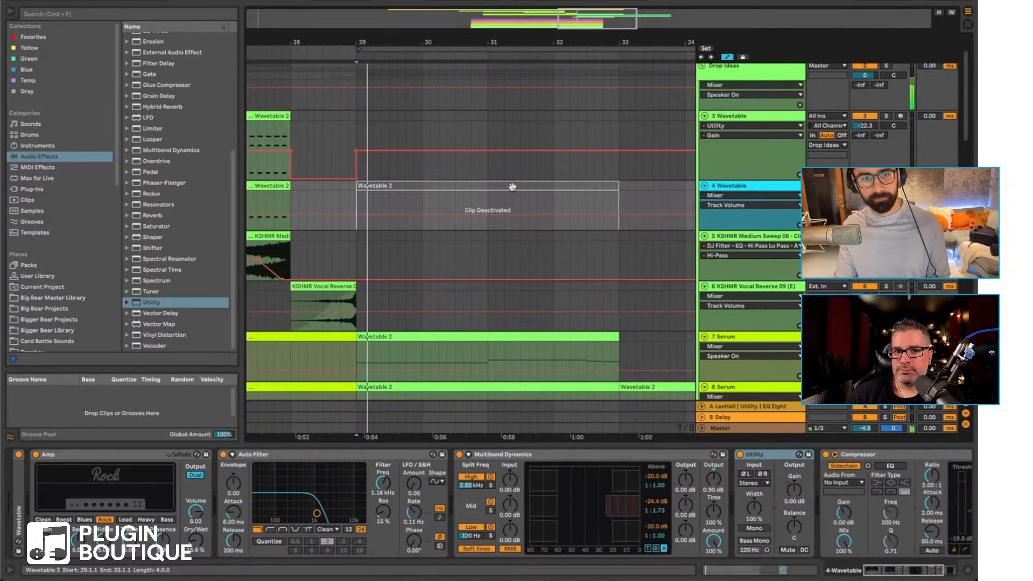
pyautogui.hscroll(2, 509, 236)
pyautogui.scroll(-3, 508, 240)
pyautogui.scroll(-5, 508, 244)
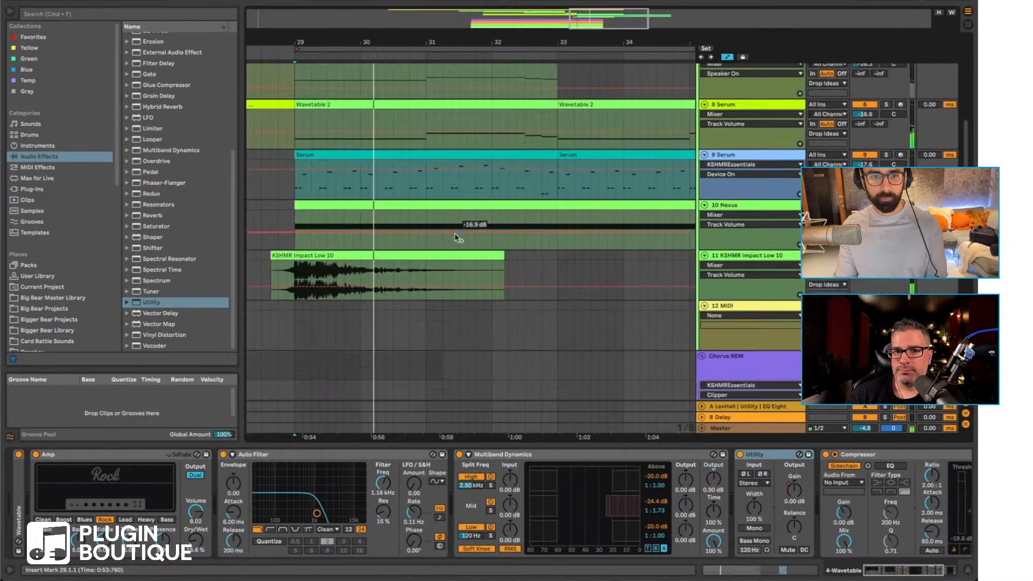
# Step: Open KSHMR Reverb on the 9 Serum track and fine-tune the release of its Fade-In Duck during playback
pyautogui.rightClick(293, 188)
pyautogui.click(292, 185)
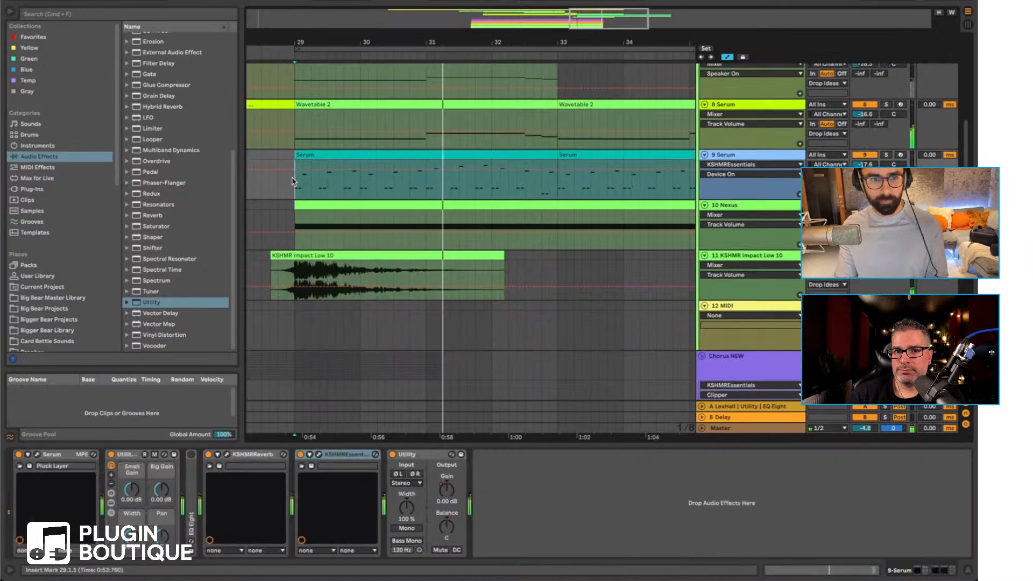
pyautogui.click(226, 454)
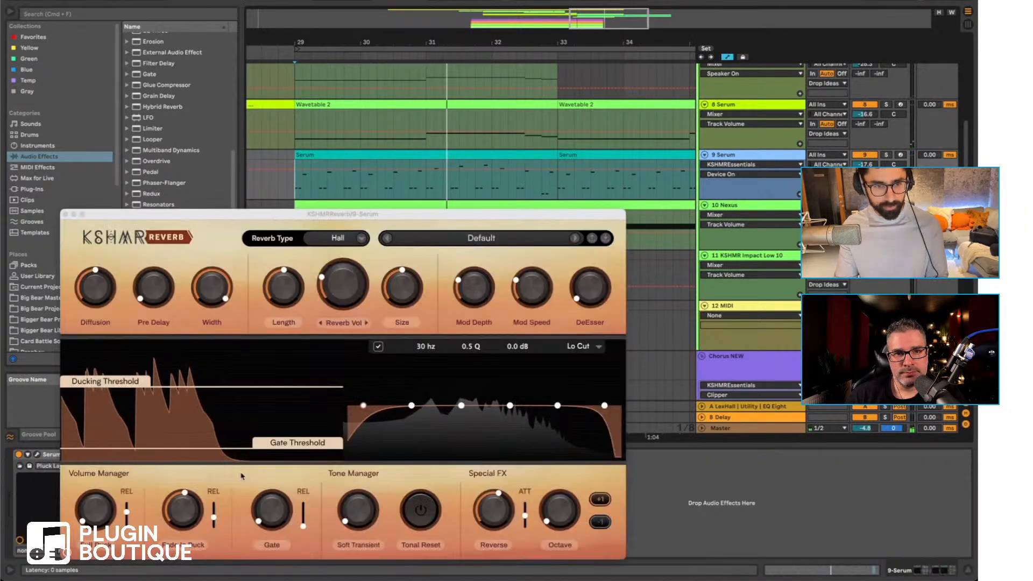
pyautogui.moveTo(191, 515)
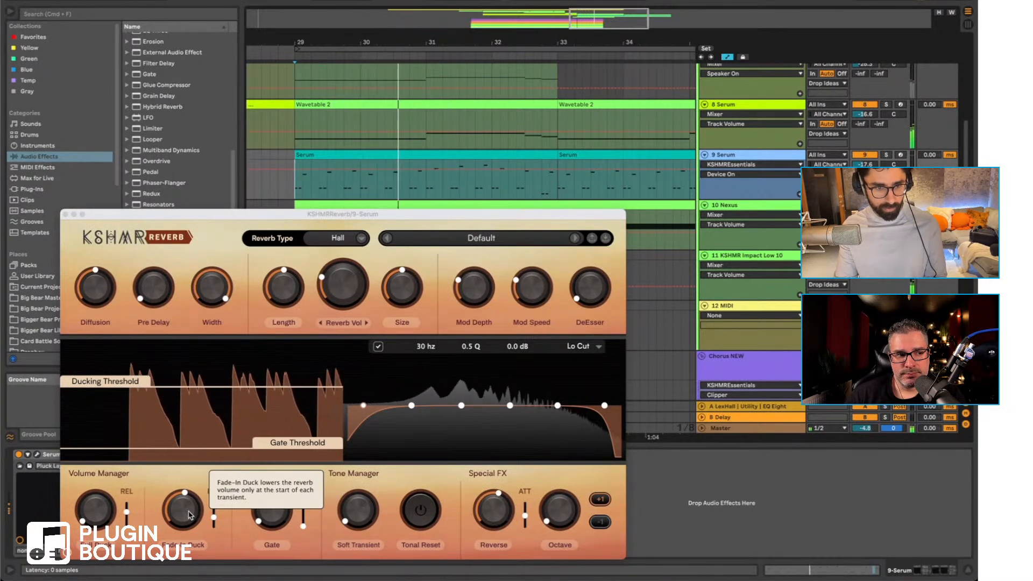
pyautogui.click(213, 518)
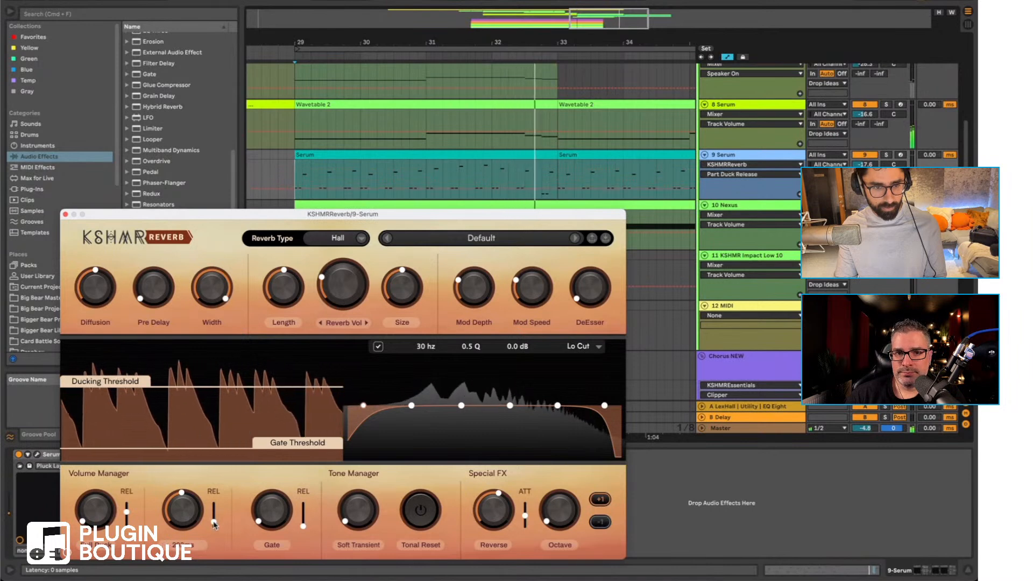
pyautogui.moveTo(213, 518); pyautogui.dragTo(214, 516)
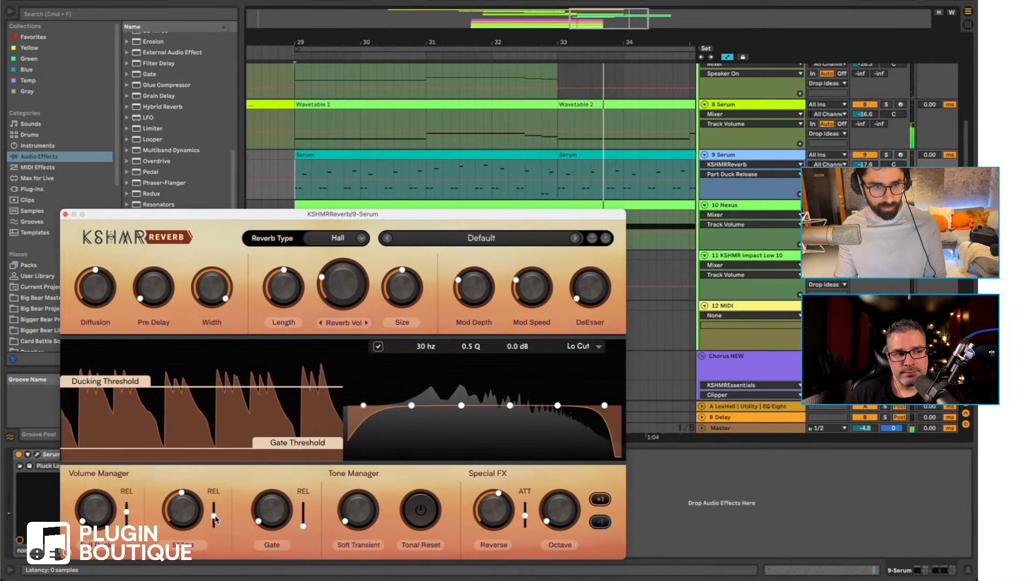
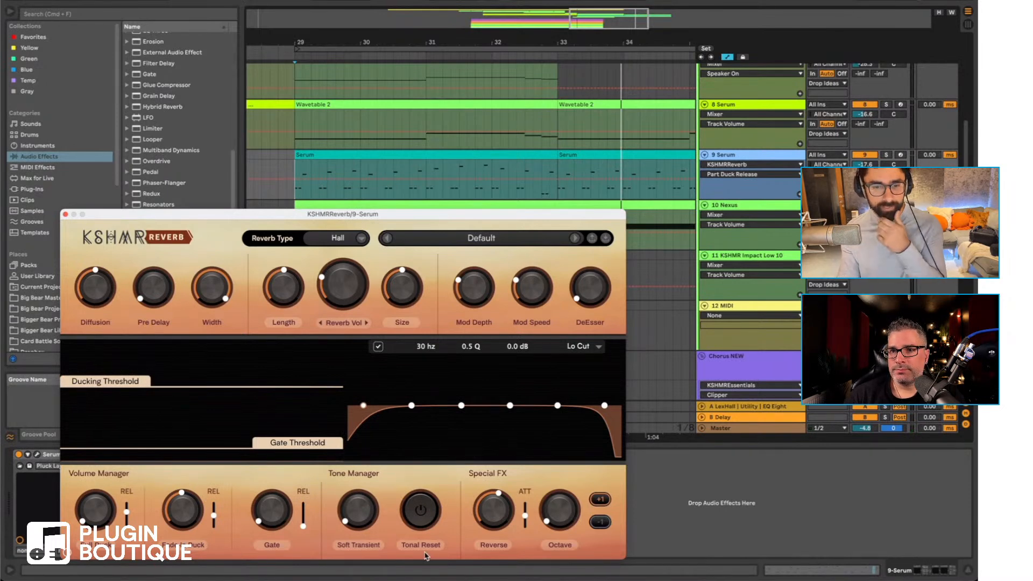
# Step: Add a second Utility at the end of the 9 Serum device chain and close the KSHMR Reverb window
pyautogui.click(347, 208)
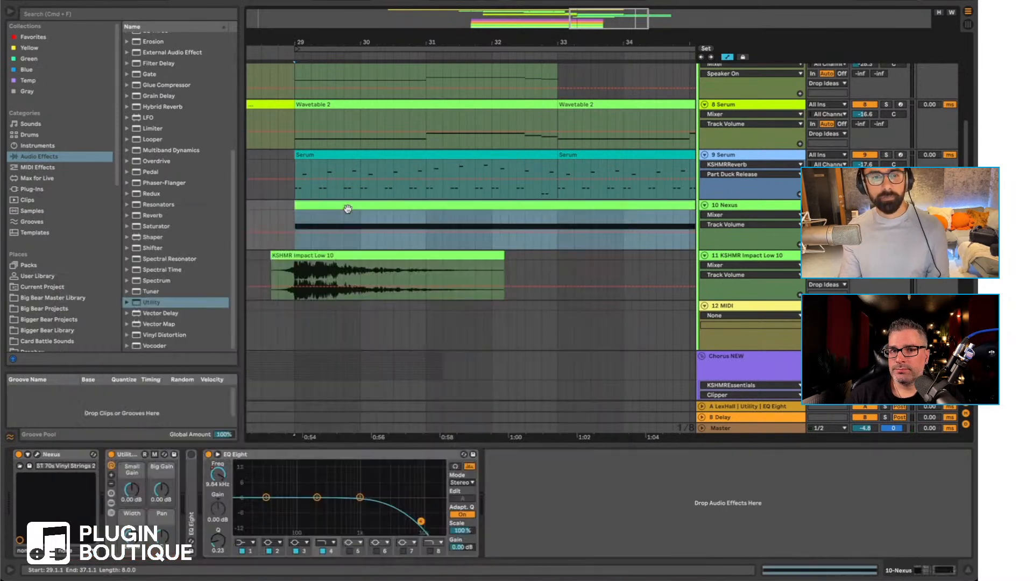
pyautogui.moveTo(270, 37); pyautogui.dragTo(272, 37)
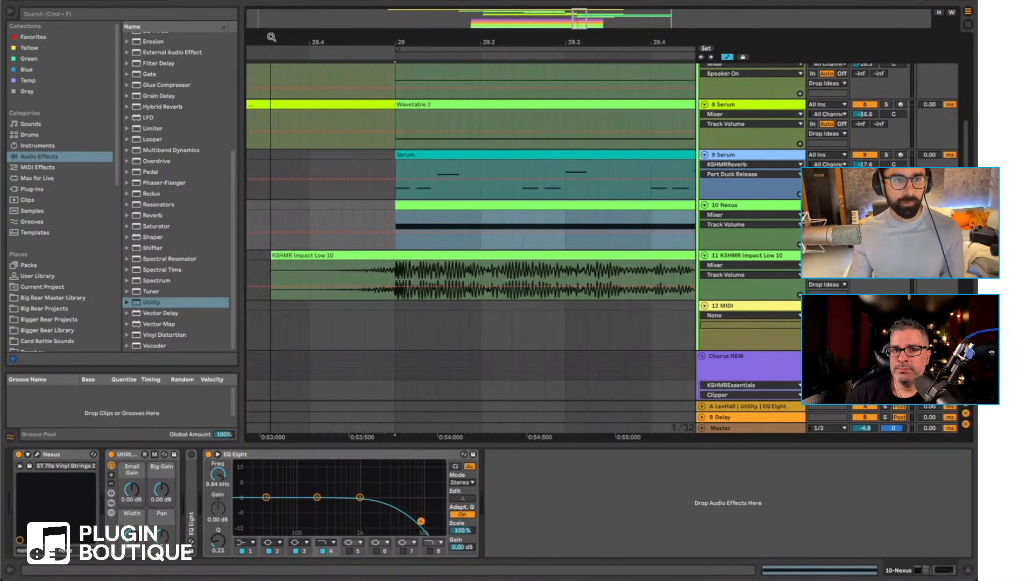
pyautogui.click(151, 304)
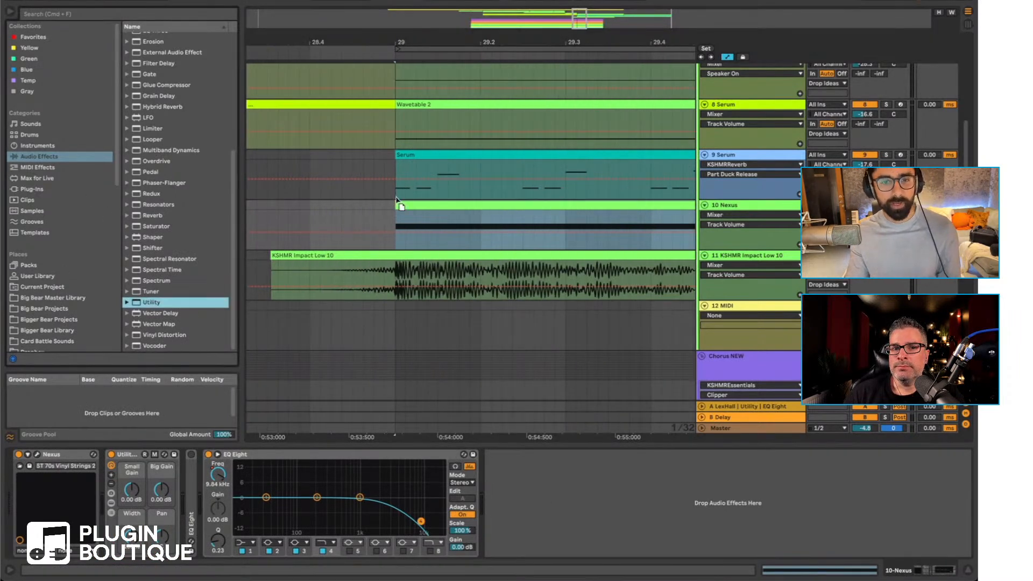
pyautogui.click(409, 184)
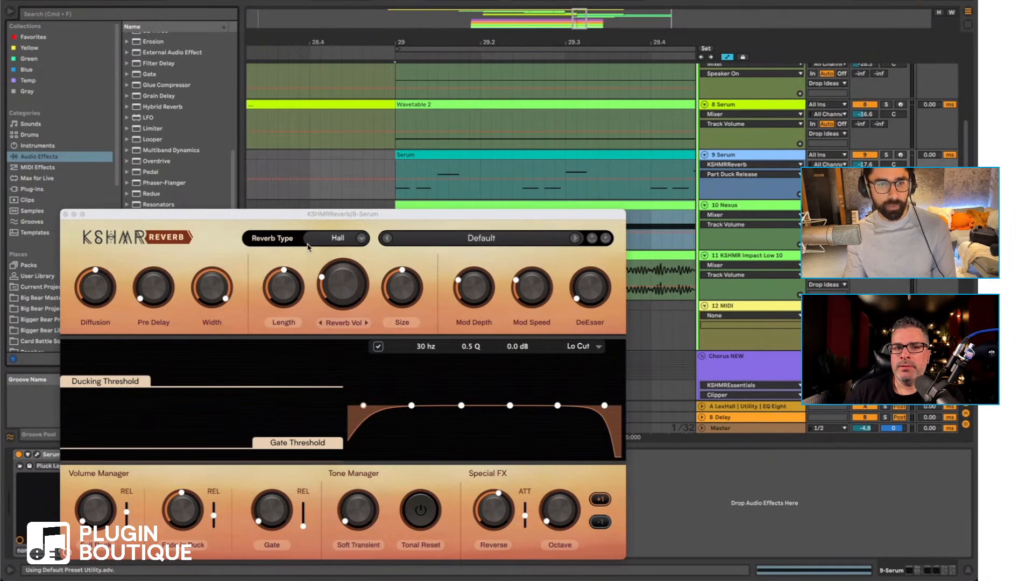
pyautogui.click(65, 215)
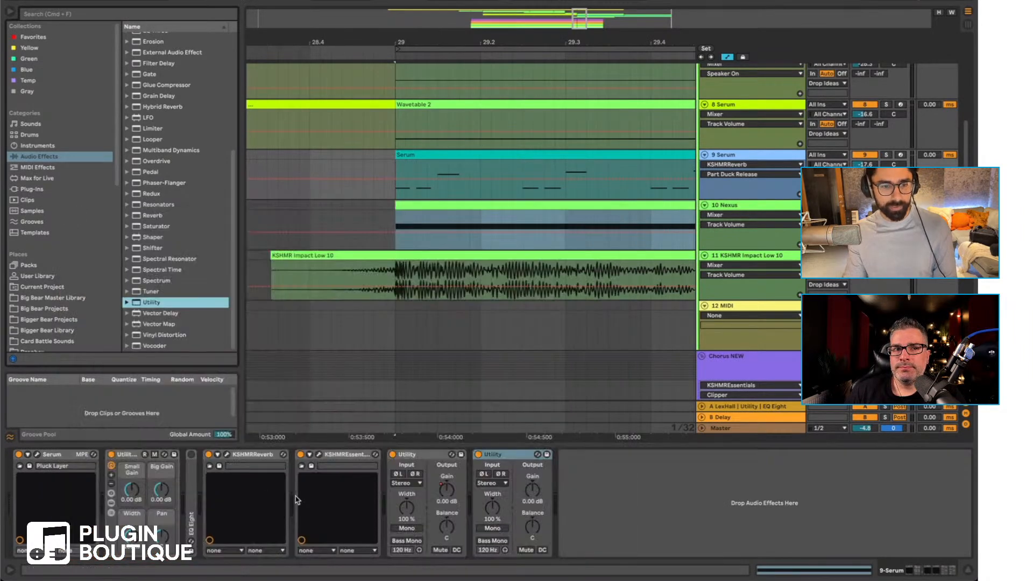
# Step: Automate the new Utility's gain on 9 Serum from bar 29, ramping up between notes and dropping to minimum at each note start
pyautogui.click(531, 486)
pyautogui.press('a')
pyautogui.press('a')
pyautogui.moveTo(399, 180); pyautogui.dragTo(460, 187)
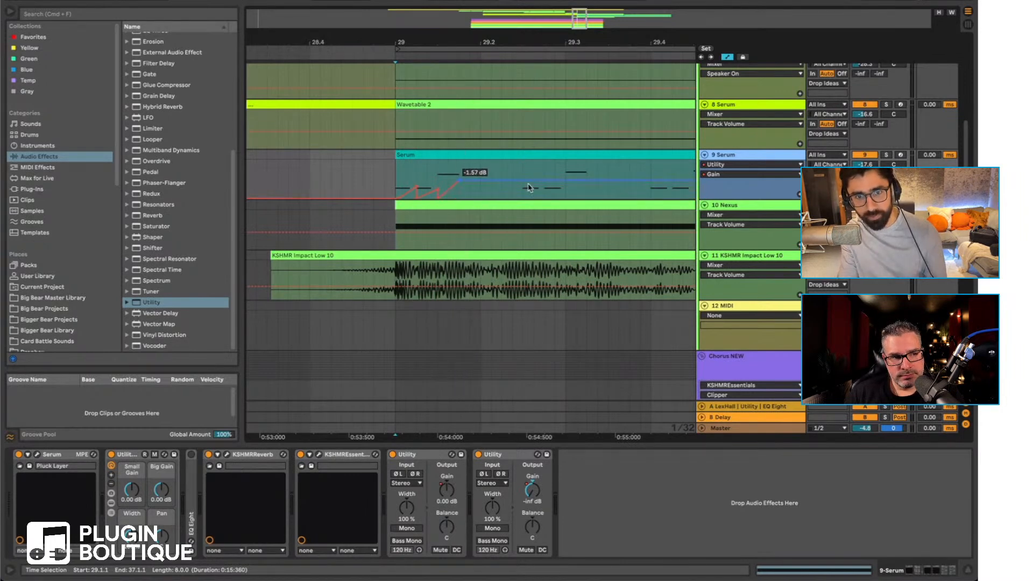
pyautogui.moveTo(526, 184); pyautogui.dragTo(522, 201)
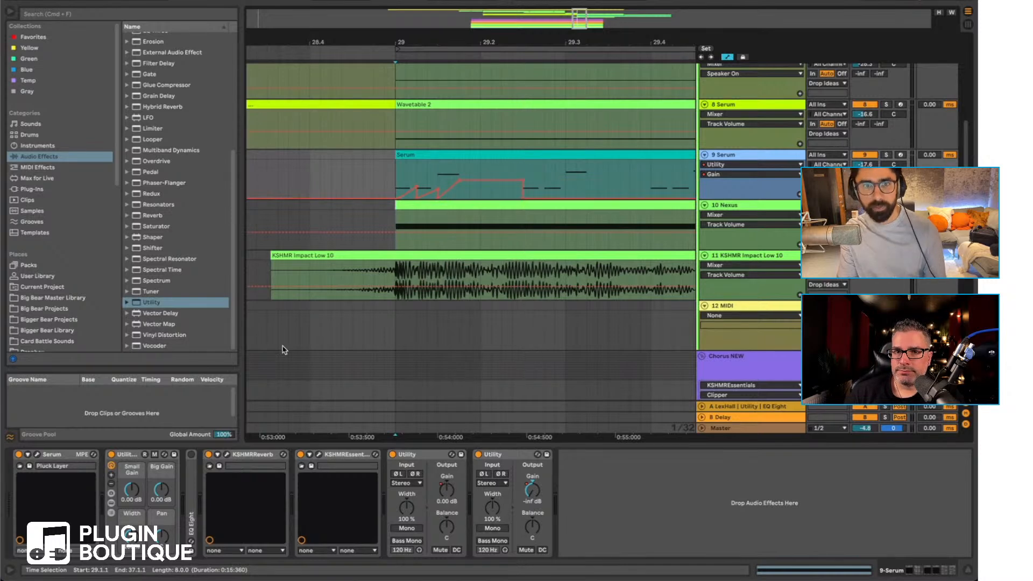
# Step: Reopen KSHMR Reverb beside the automation and reshape the Utility gain's last ramp into one straight, higher rise up to the fourth note
pyautogui.click(228, 455)
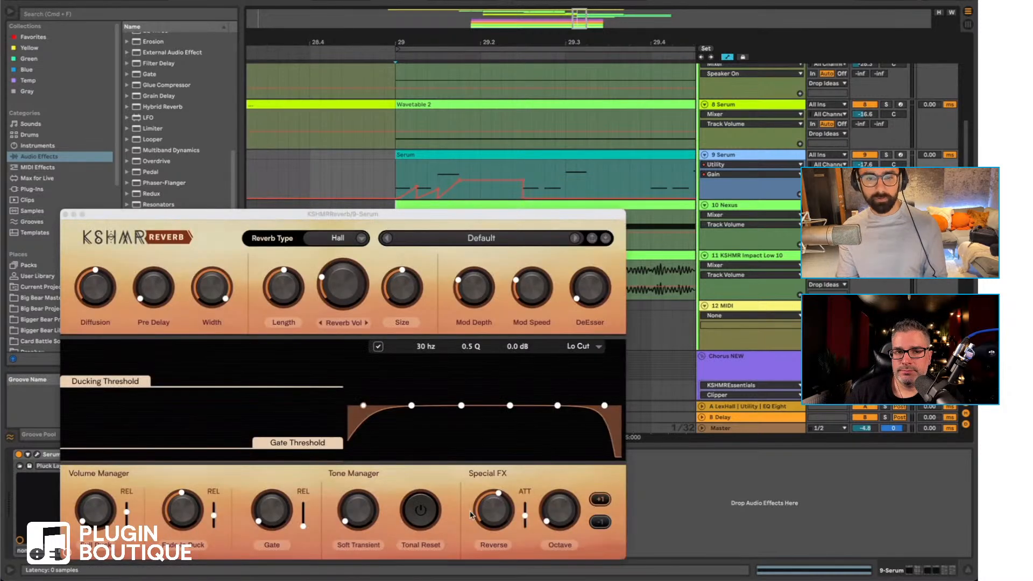
pyautogui.moveTo(450, 216); pyautogui.dragTo(334, 237)
pyautogui.moveTo(520, 180); pyautogui.dragTo(523, 166)
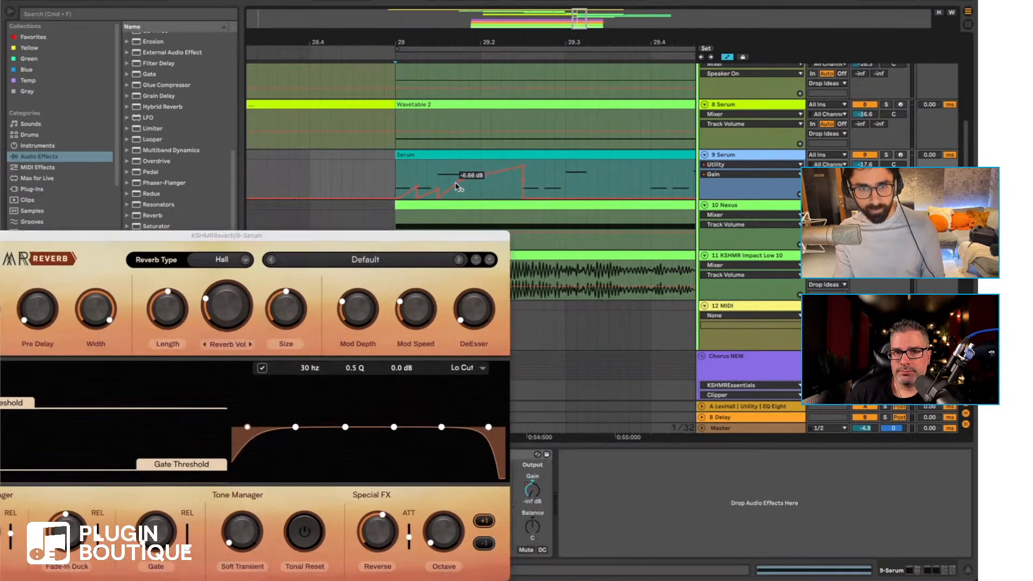
pyautogui.moveTo(460, 184); pyautogui.dragTo(481, 188)
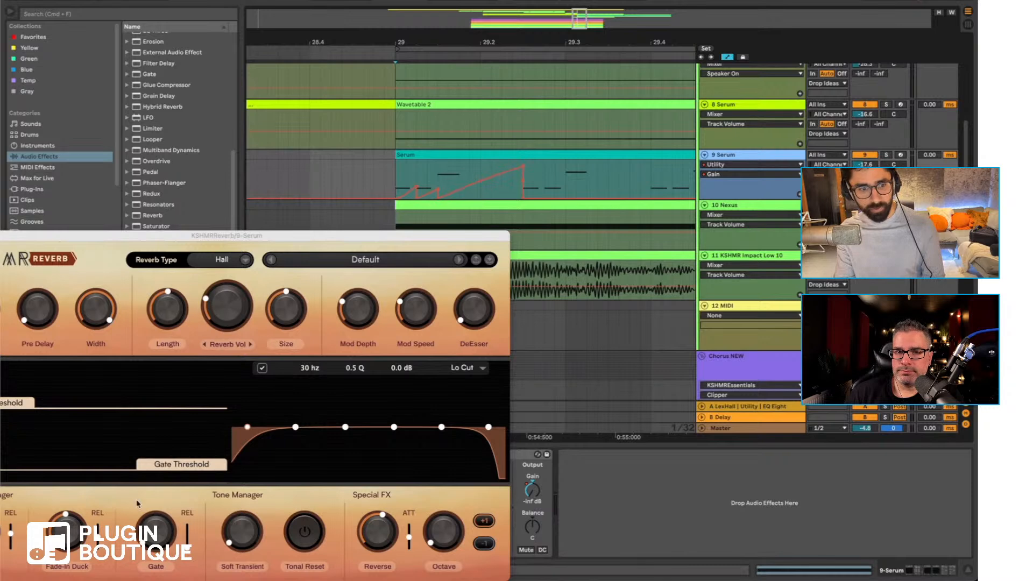
# Step: Show the Fade-In Duck release value, return to the Utility gain envelope on 9 Serum, and bend its last ramp into a curve
pyautogui.click(98, 540)
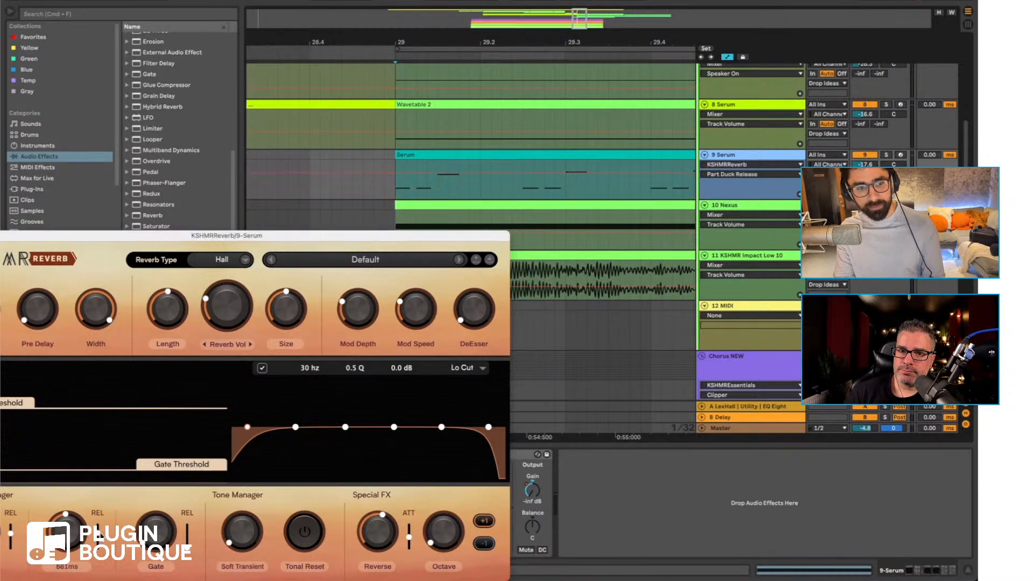
pyautogui.click(470, 189)
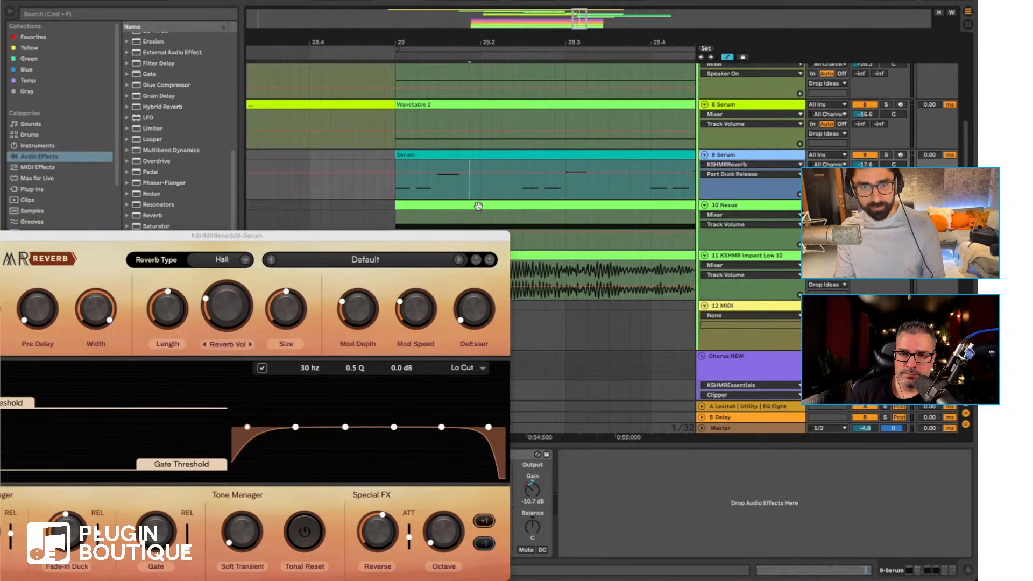
pyautogui.click(735, 163)
pyautogui.click(736, 255)
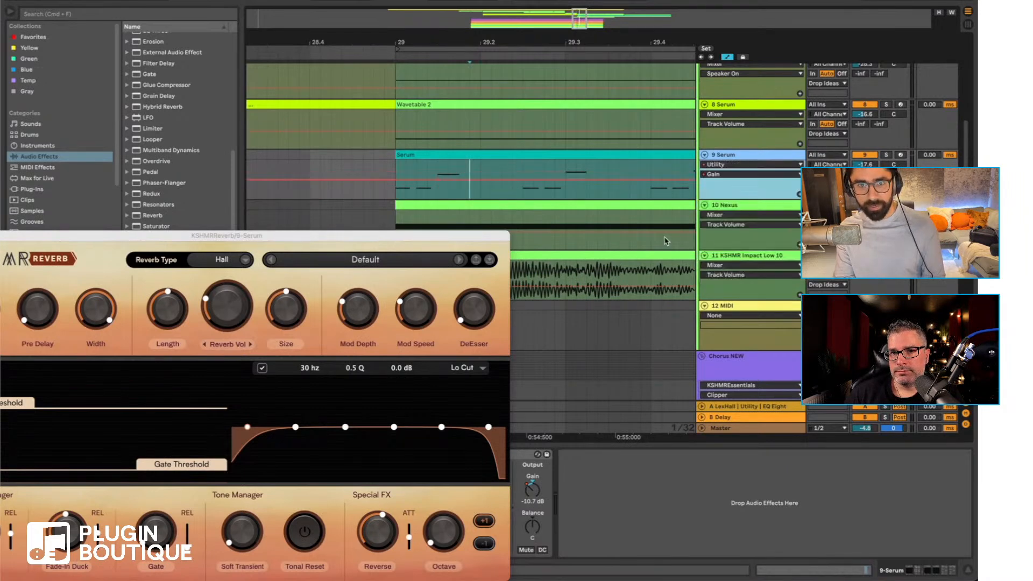
pyautogui.click(740, 175)
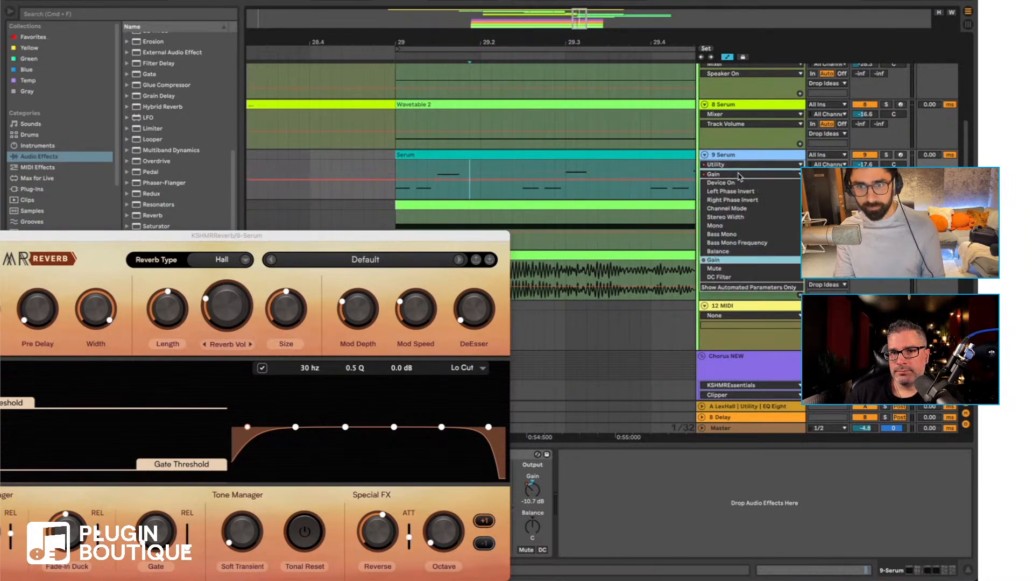
pyautogui.click(726, 260)
pyautogui.click(740, 174)
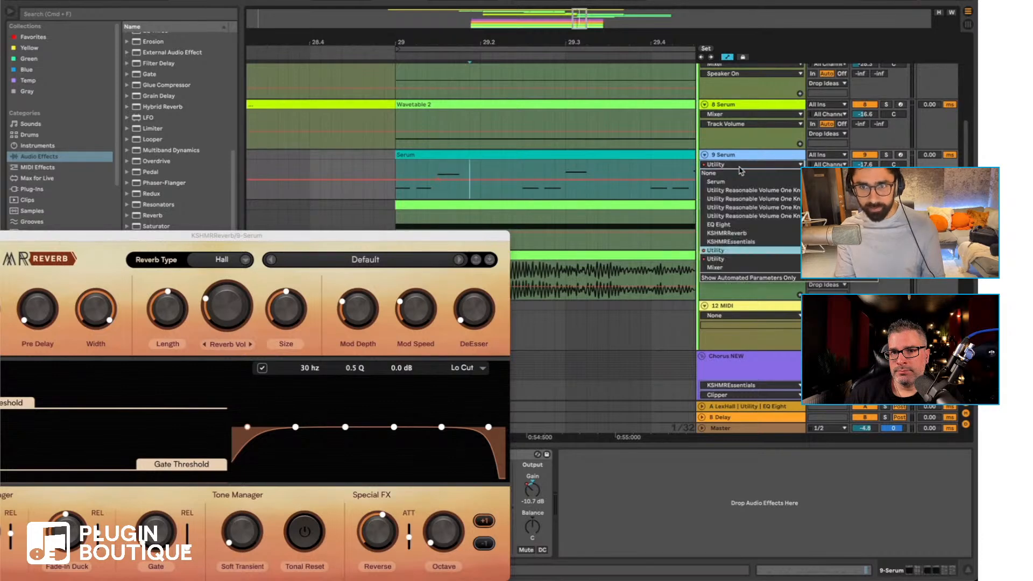
pyautogui.click(732, 259)
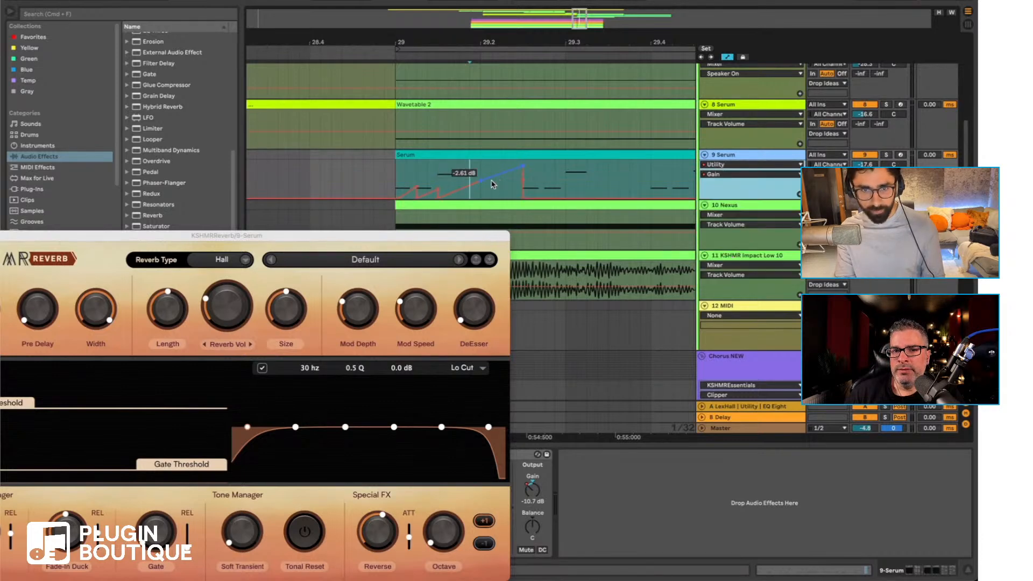
pyautogui.moveTo(494, 185); pyautogui.dragTo(486, 184)
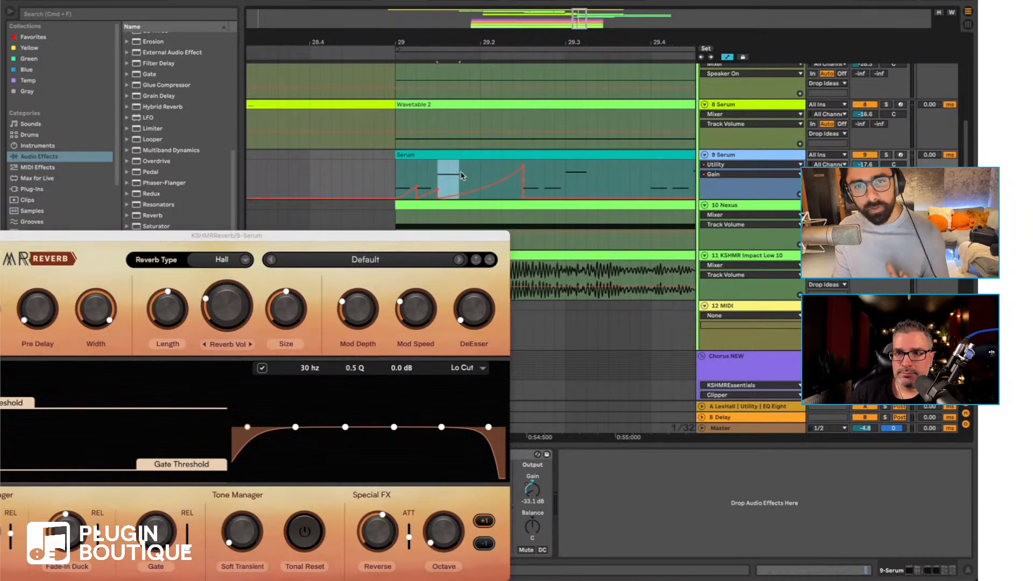
pyautogui.moveTo(430, 171); pyautogui.dragTo(530, 175)
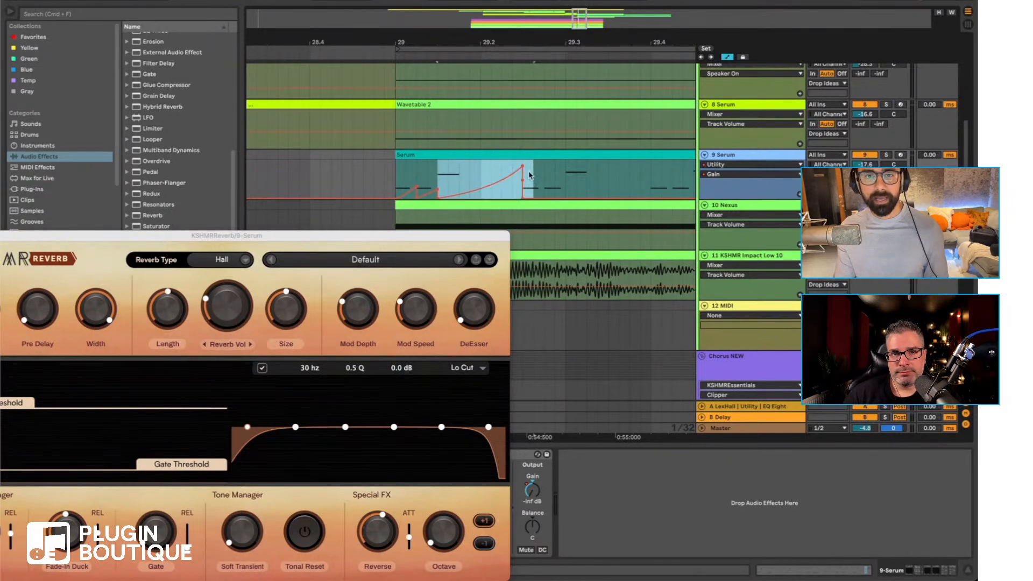
# Step: Deactivate the second Utility on 9 Serum, play the drop from bar 29, and close the KSHMR Reverb window
pyautogui.click(395, 180)
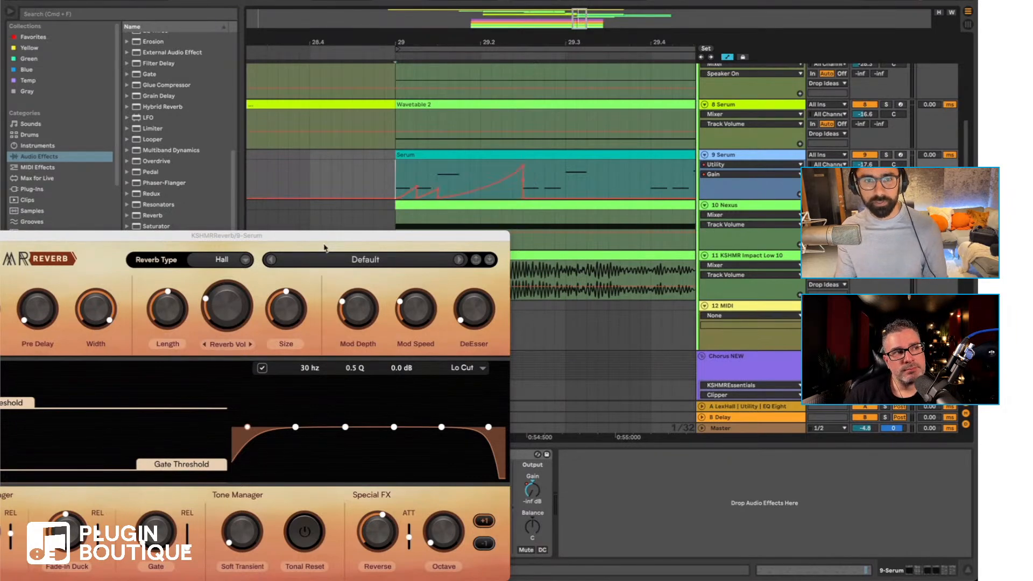
pyautogui.moveTo(16, 238); pyautogui.dragTo(575, 261)
pyautogui.click(477, 455)
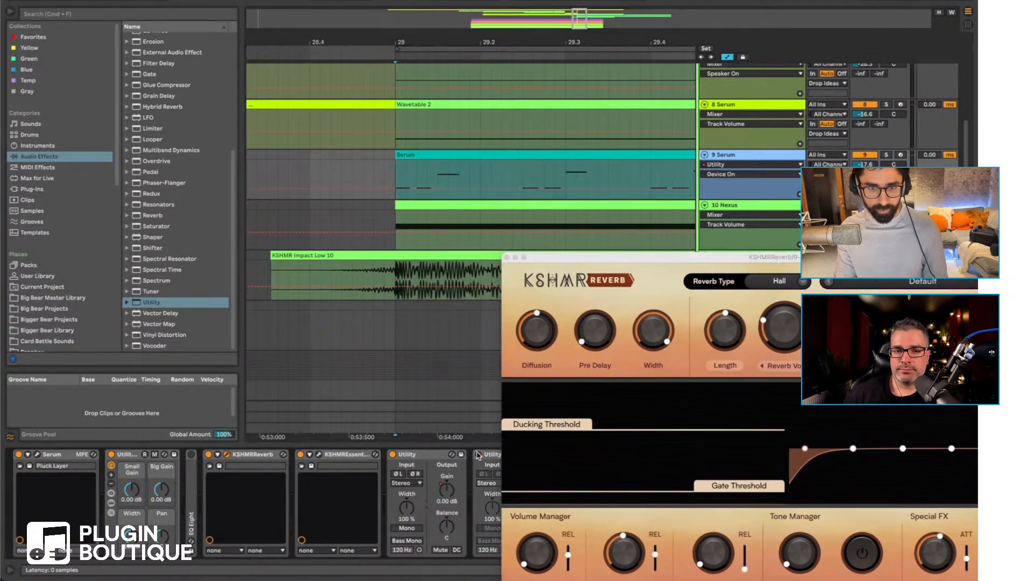
pyautogui.press('space')
pyautogui.moveTo(457, 38); pyautogui.dragTo(337, 16)
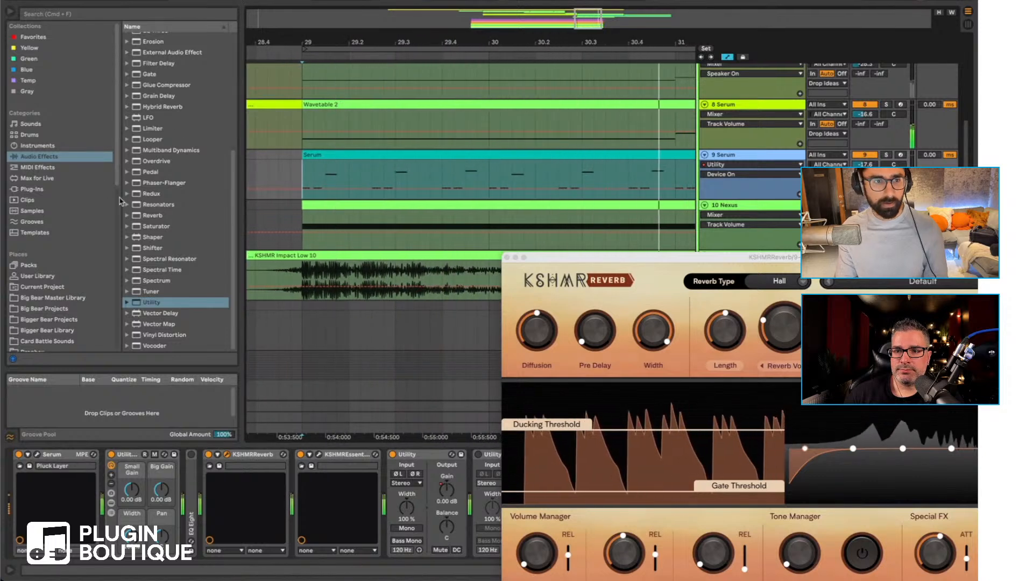
pyautogui.click(507, 257)
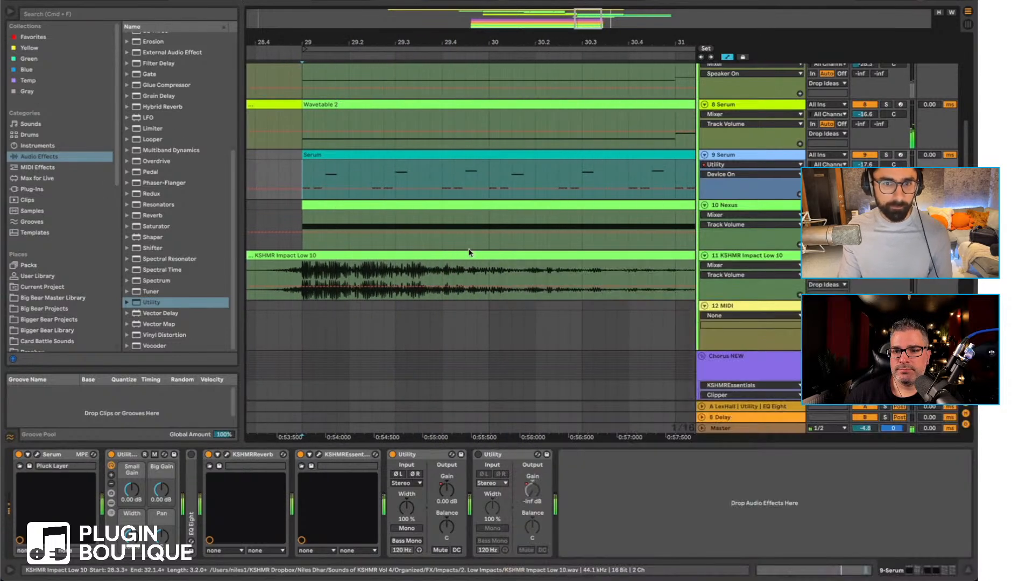
# Step: Add Echo from the audio effects to the 9 Serum track, between KSHMR Essentials and the first Utility
pyautogui.scroll(5, 147, 142)
pyautogui.scroll(2, 161, 151)
pyautogui.click(151, 160)
pyautogui.moveTo(412, 346); pyautogui.dragTo(432, 484)
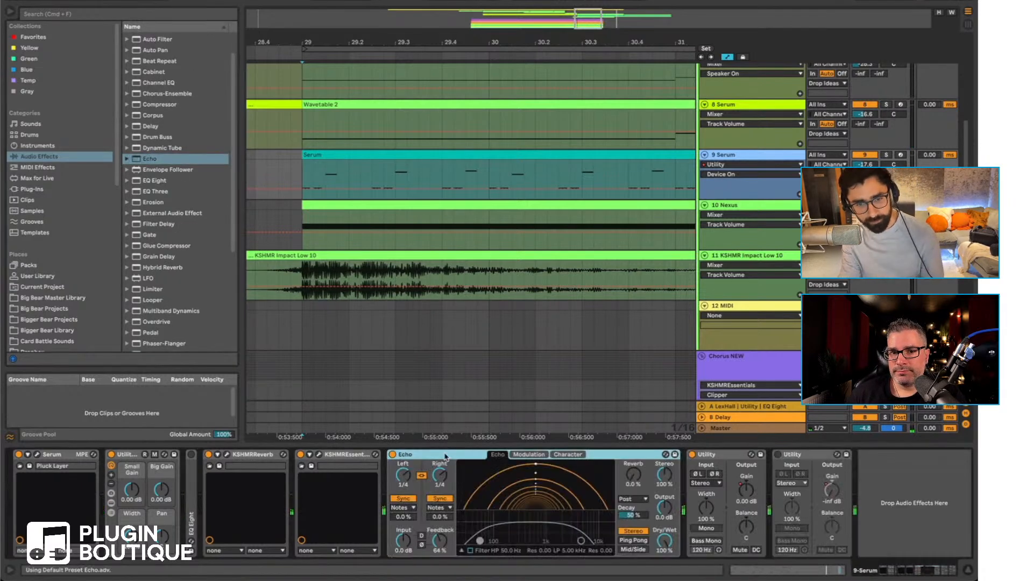
# Step: Group Echo into an Audio Effect Rack, add an empty parallel chain, and lower the Echo chain's volume to -10.6 dB
pyautogui.press('super+g')
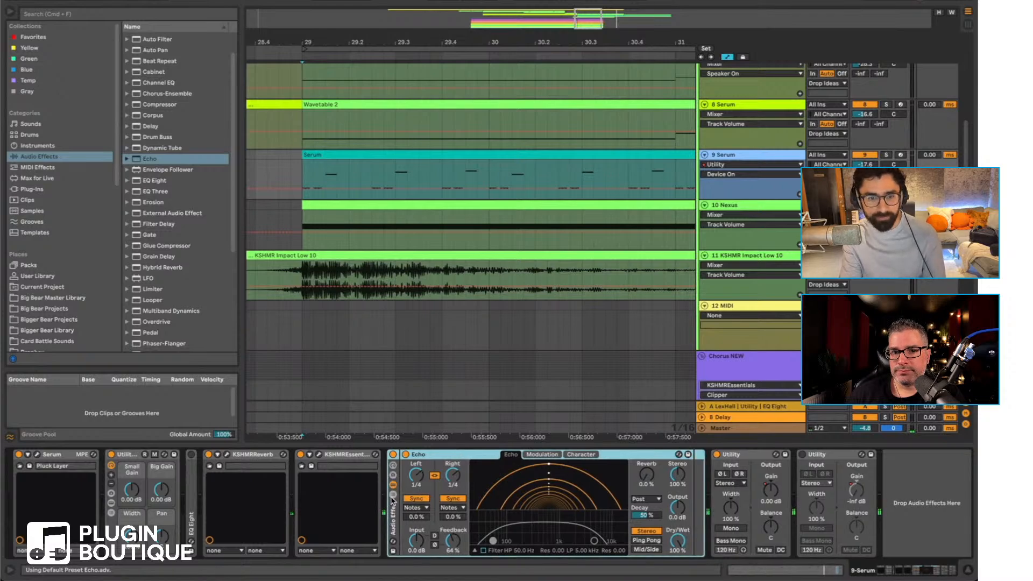
pyautogui.click(392, 496)
pyautogui.rightClick(421, 519)
pyautogui.click(444, 539)
pyautogui.click(429, 484)
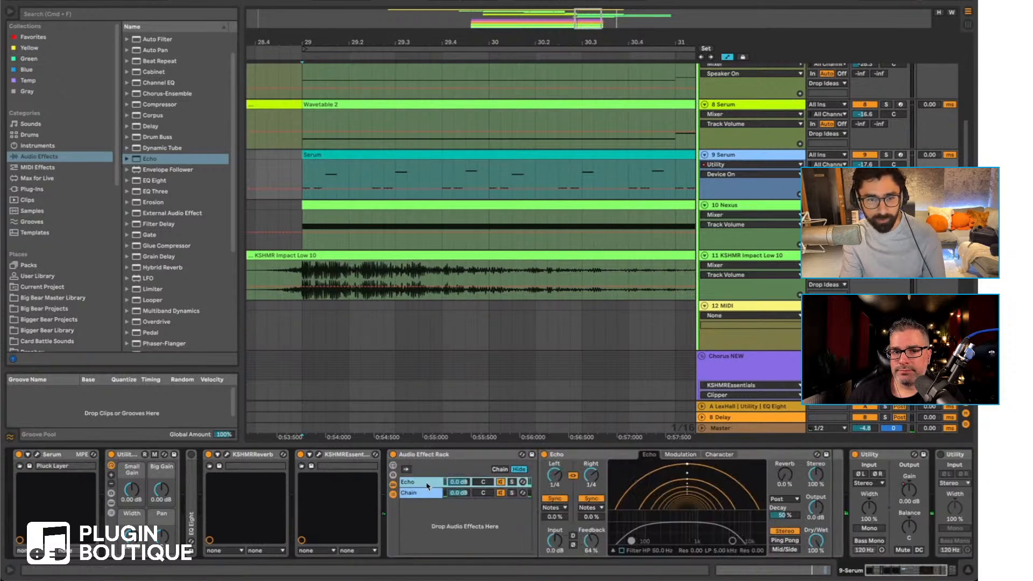
pyautogui.moveTo(458, 482); pyautogui.dragTo(459, 492)
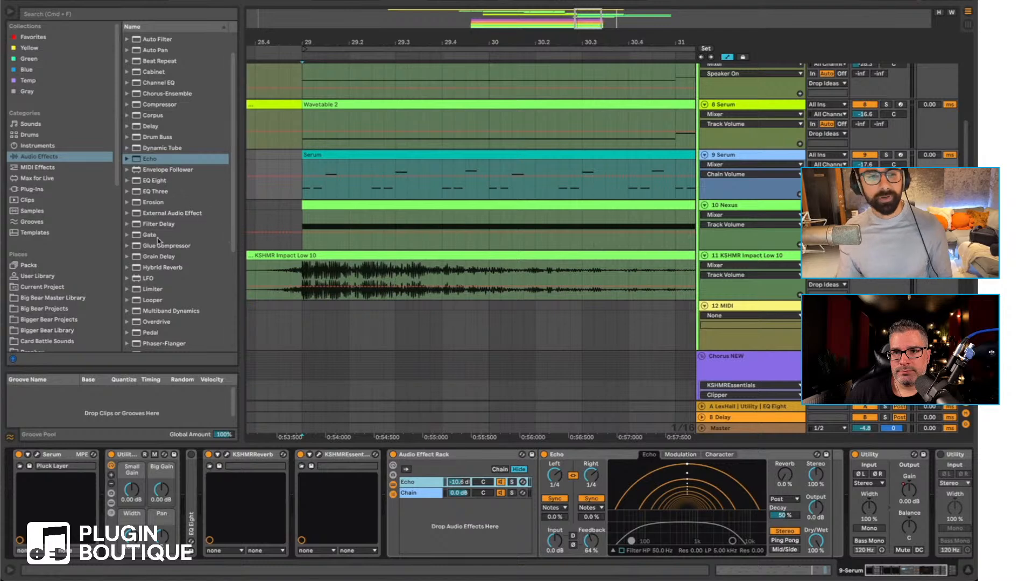
# Step: Enable Echo's filter on 9 Serum and raise its high-pass frequency to 361 Hz
pyautogui.scroll(-5, 160, 262)
pyautogui.scroll(-2, 164, 297)
pyautogui.moveTo(158, 305); pyautogui.dragTo(197, 309)
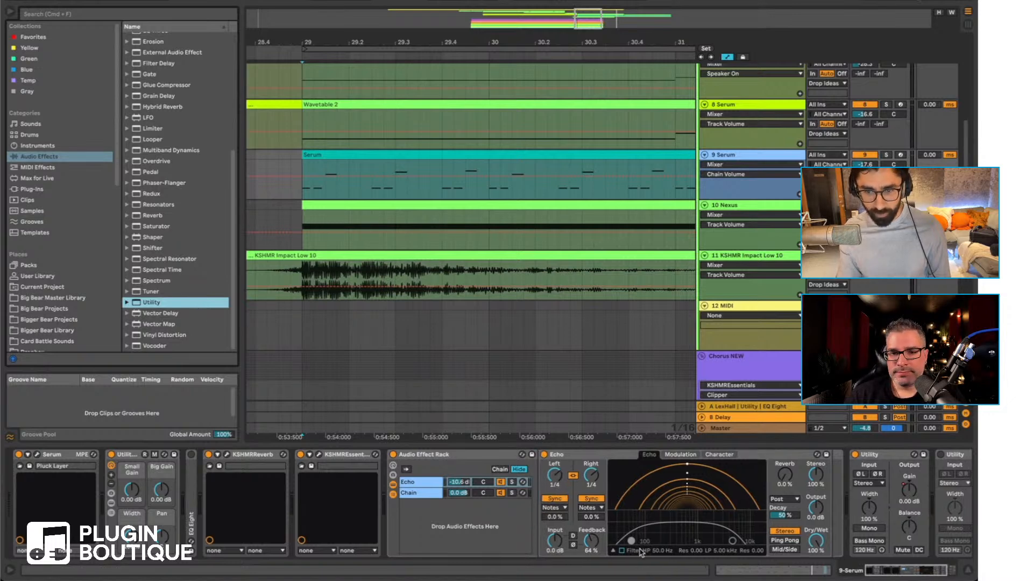
pyautogui.click(622, 551)
pyautogui.moveTo(631, 540); pyautogui.dragTo(674, 529)
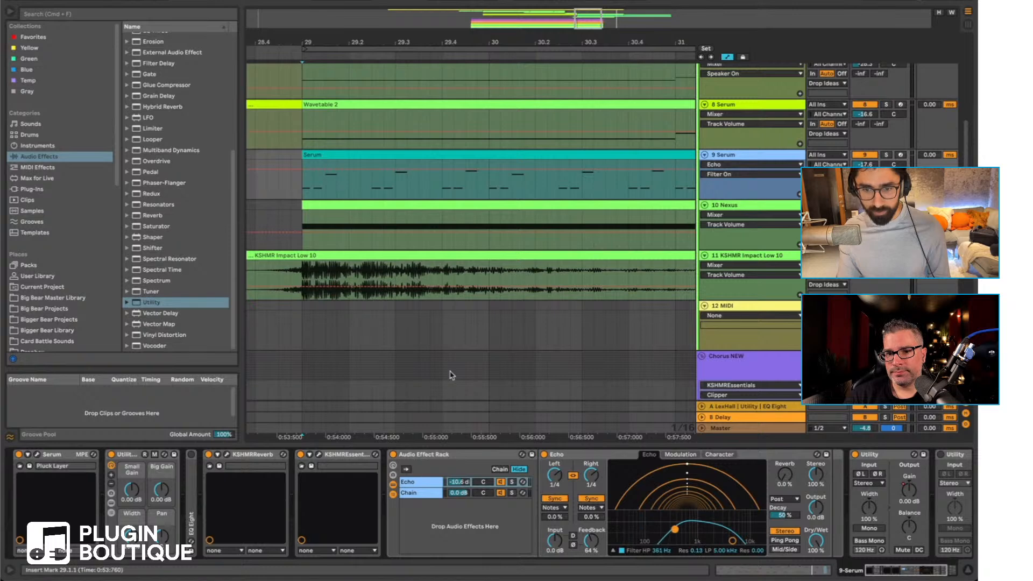
# Step: Add a Glue Compressor after Echo in the Echo chain and sidechain it from 9-Serum, Pre FX
pyautogui.scroll(3, 193, 146)
pyautogui.moveTo(171, 158); pyautogui.dragTo(795, 501)
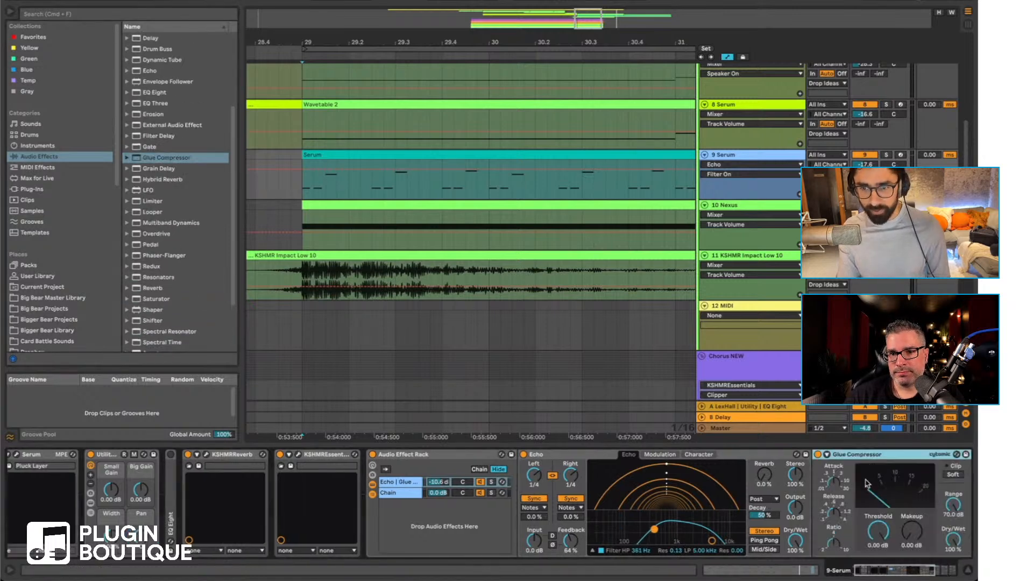
pyautogui.click(827, 455)
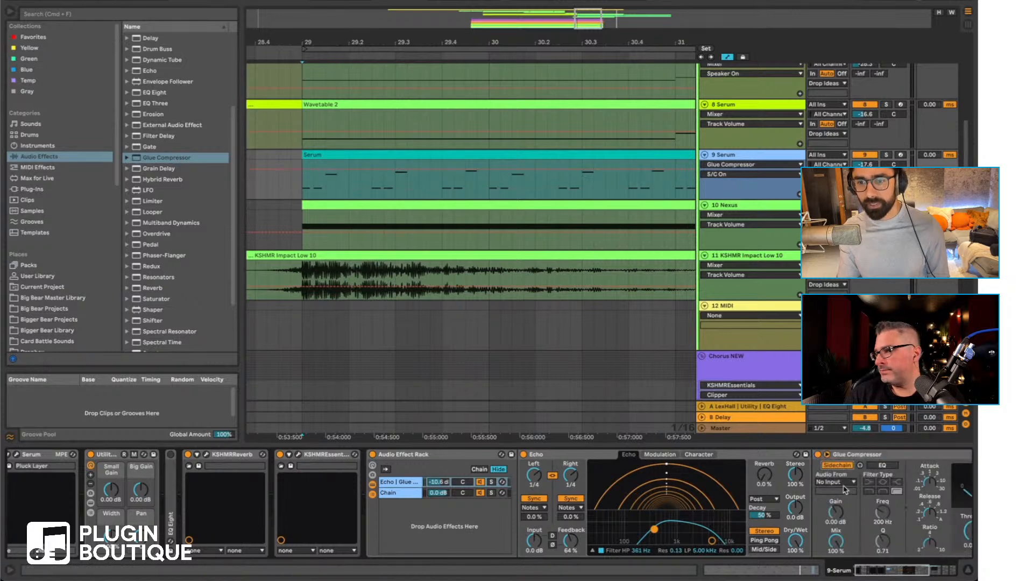
pyautogui.click(843, 484)
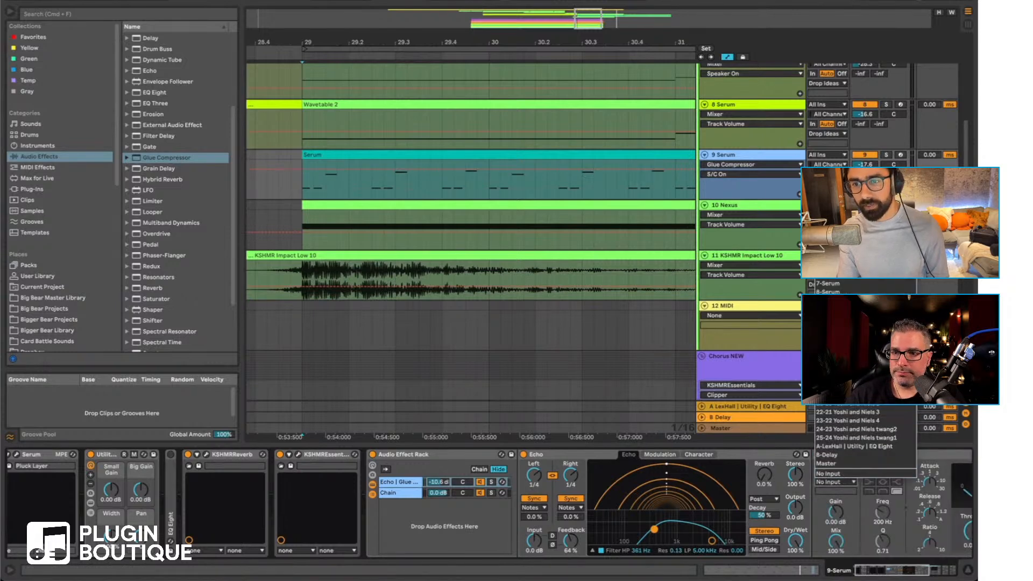
pyautogui.click(842, 300)
pyautogui.hscroll(6, 849, 491)
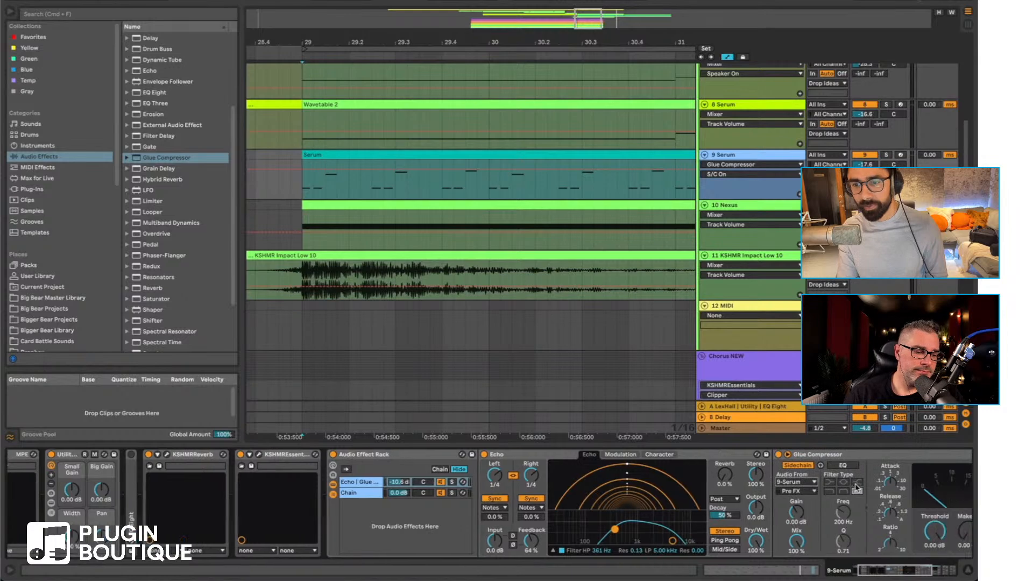
# Step: Lower the Glue Compressor's threshold to -17.1 dB and, during playback, raise the Echo chain's volume to -5.6 dB
pyautogui.moveTo(629, 528); pyautogui.dragTo(629, 565)
pyautogui.press('space')
pyautogui.moveTo(98, 483); pyautogui.dragTo(98, 474)
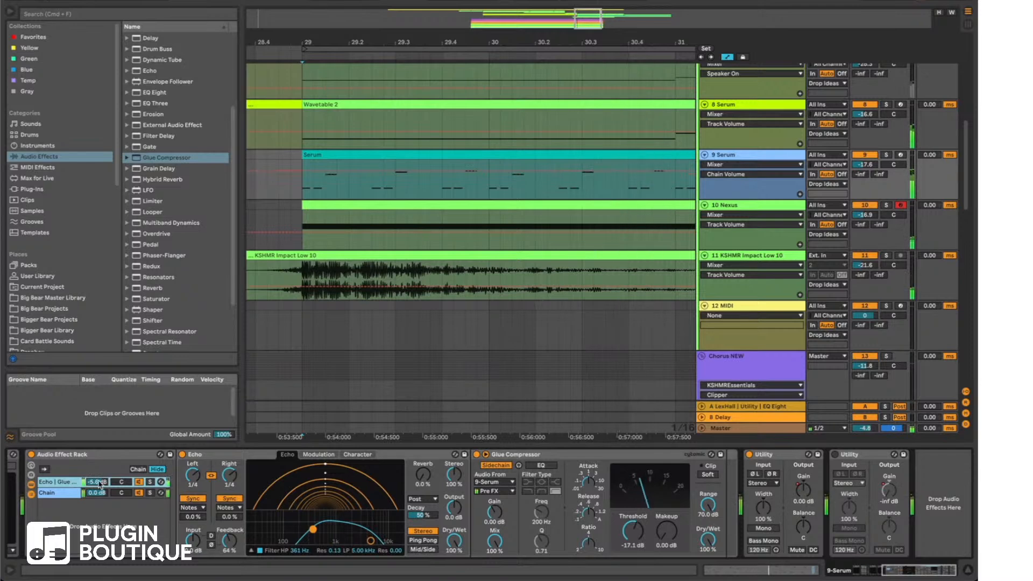
# Step: Set Echo to Ping Pong with 1/8 delay times, a low-pass resonance of 0.07 and a high-pass of about 276 Hz
pyautogui.moveTo(371, 540); pyautogui.dragTo(371, 535)
pyautogui.click(435, 541)
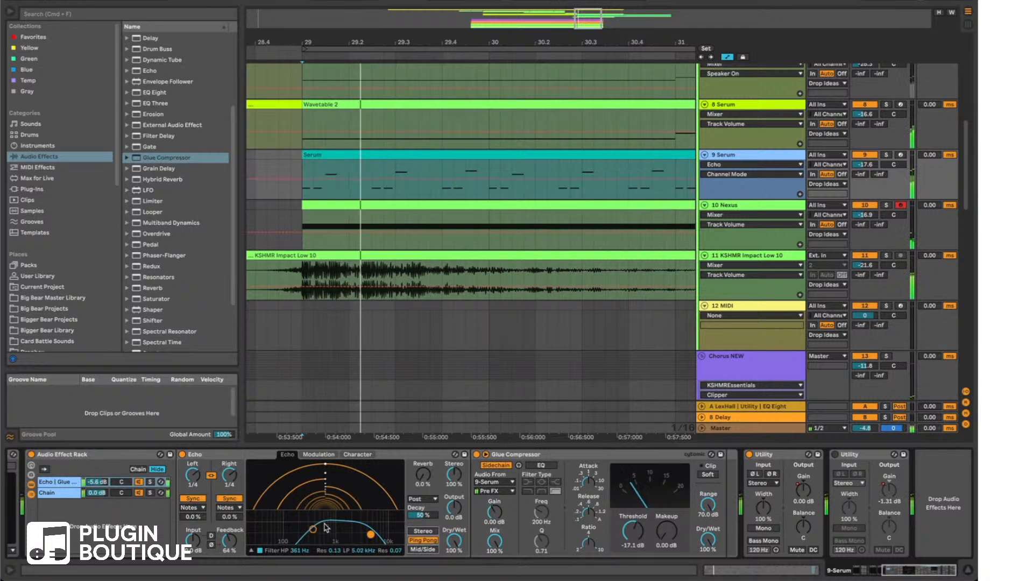
pyautogui.moveTo(229, 476); pyautogui.dragTo(229, 482)
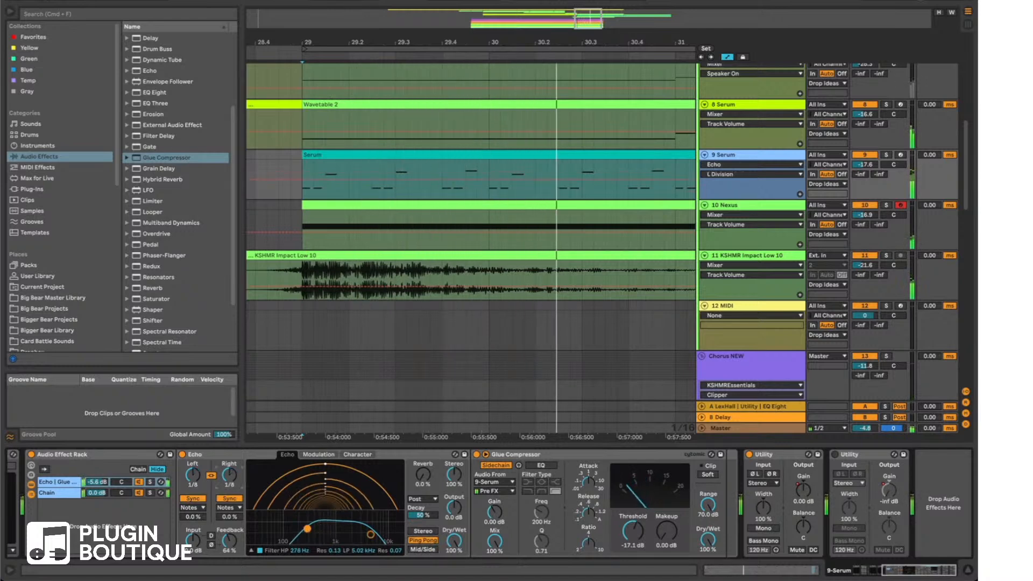
# Step: Solo 9 Serum and set the Echo chain to -2.4 dB, Echo's high-pass to 90.7 Hz and the compressor threshold to -11.1 dB
pyautogui.click(886, 154)
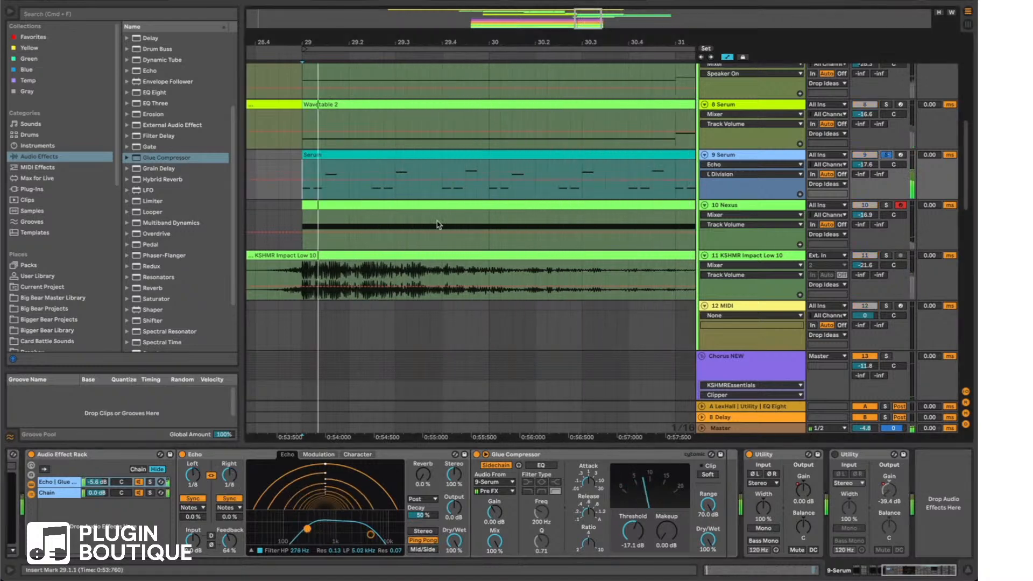
pyautogui.moveTo(96, 485); pyautogui.dragTo(96, 478)
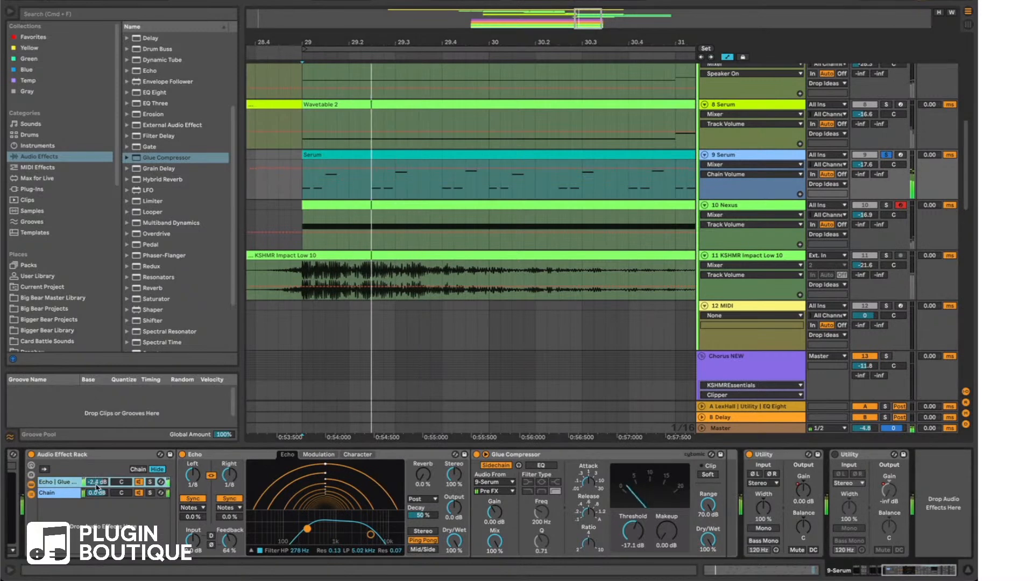
pyautogui.moveTo(307, 529); pyautogui.dragTo(282, 524)
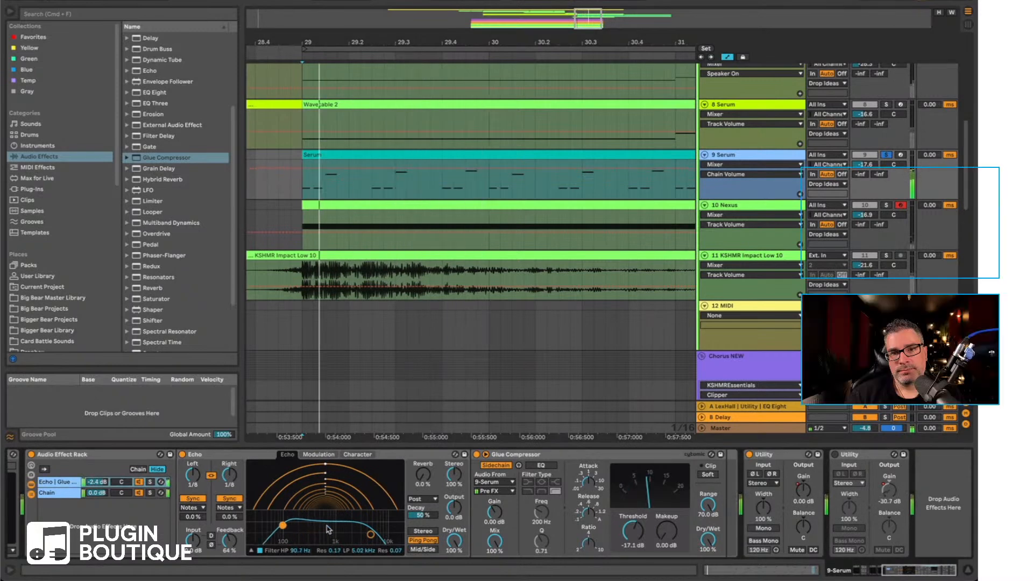
pyautogui.moveTo(633, 532); pyautogui.dragTo(633, 520)
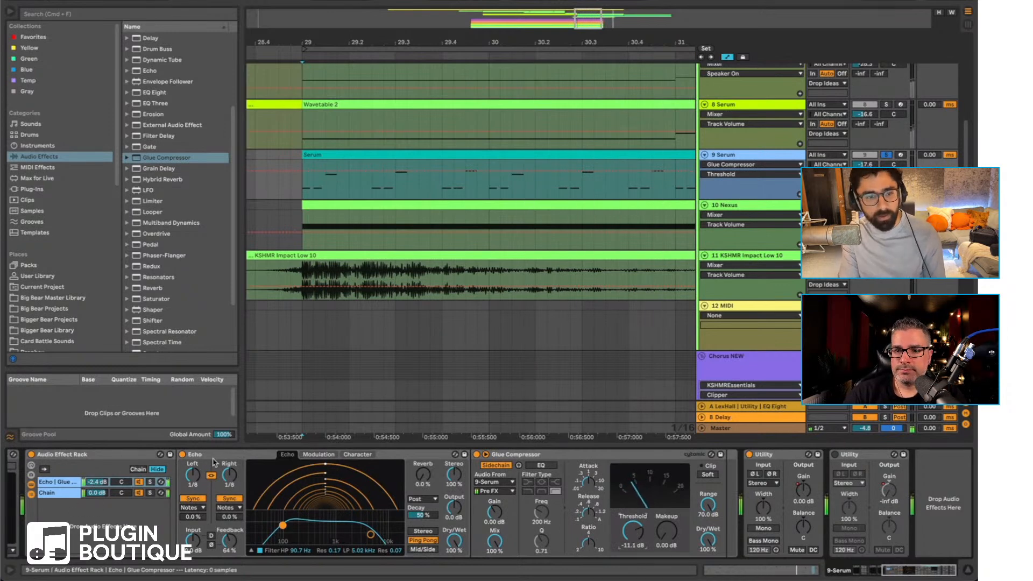
# Step: Set Echo's sync mode to Dotted, raise its chain volume to -1.5 dB during playback, and unsolo 9 Serum
pyautogui.click(197, 508)
pyautogui.click(190, 534)
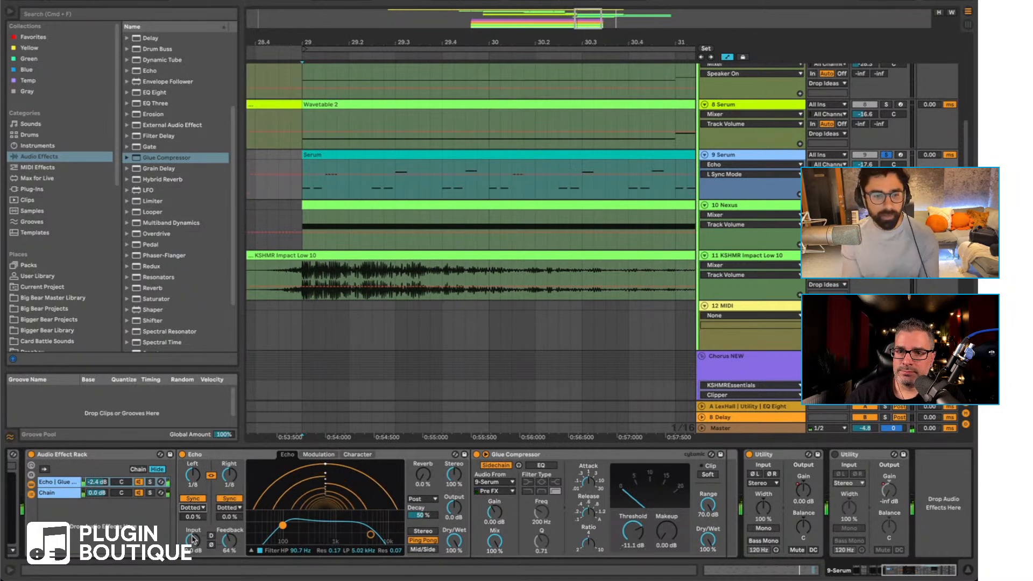
pyautogui.press('space')
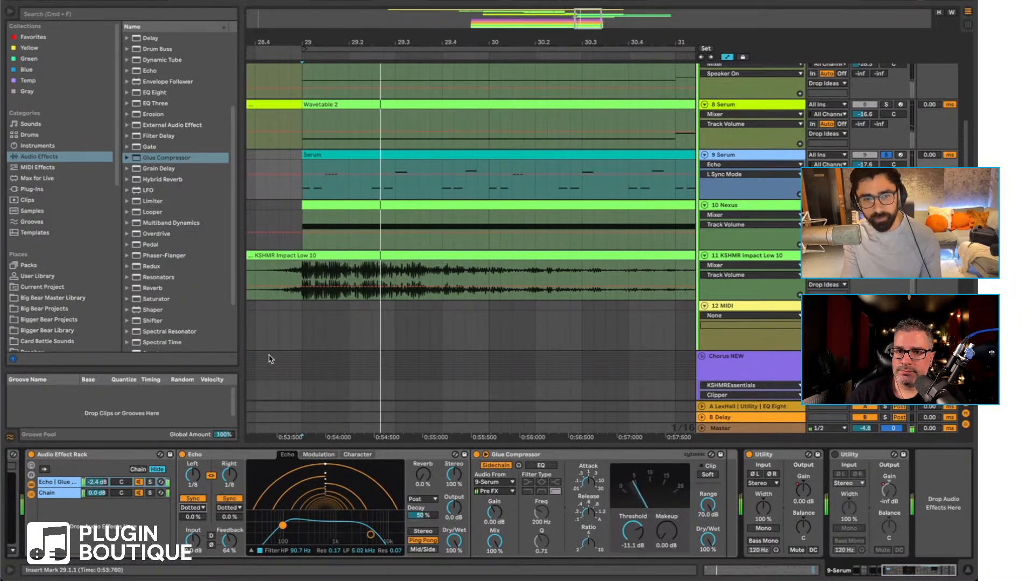
pyautogui.moveTo(97, 482); pyautogui.dragTo(96, 478)
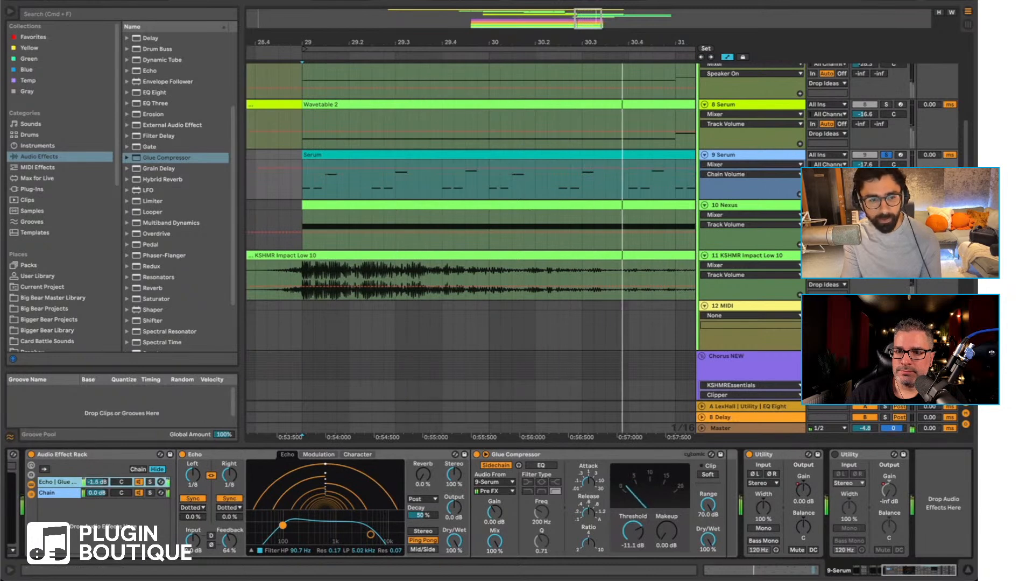
pyautogui.click(886, 155)
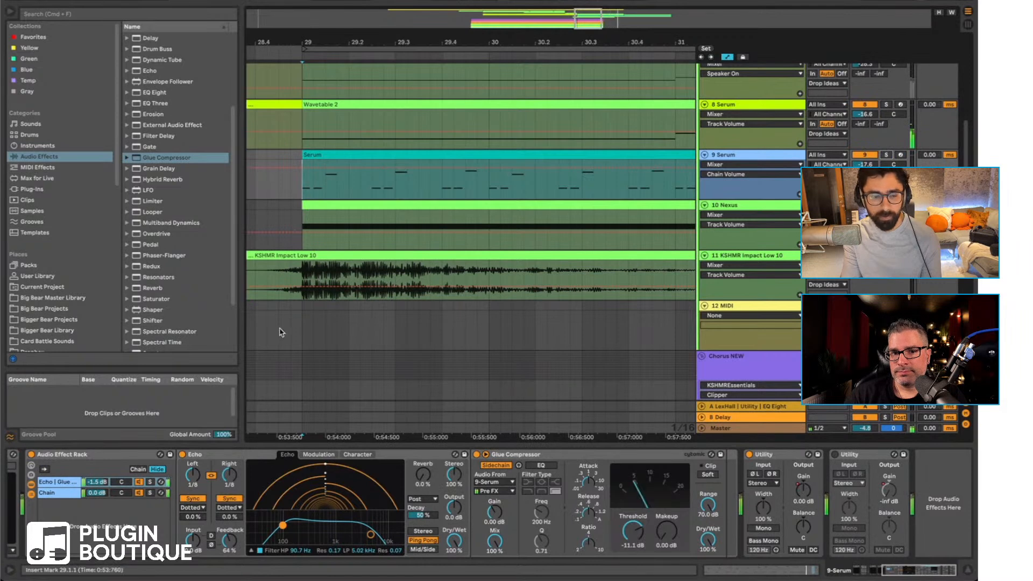
# Step: Play the transition from bar 27 and lower the Echo chain's volume to -6.2 dB
pyautogui.moveTo(303, 34); pyautogui.dragTo(376, 40)
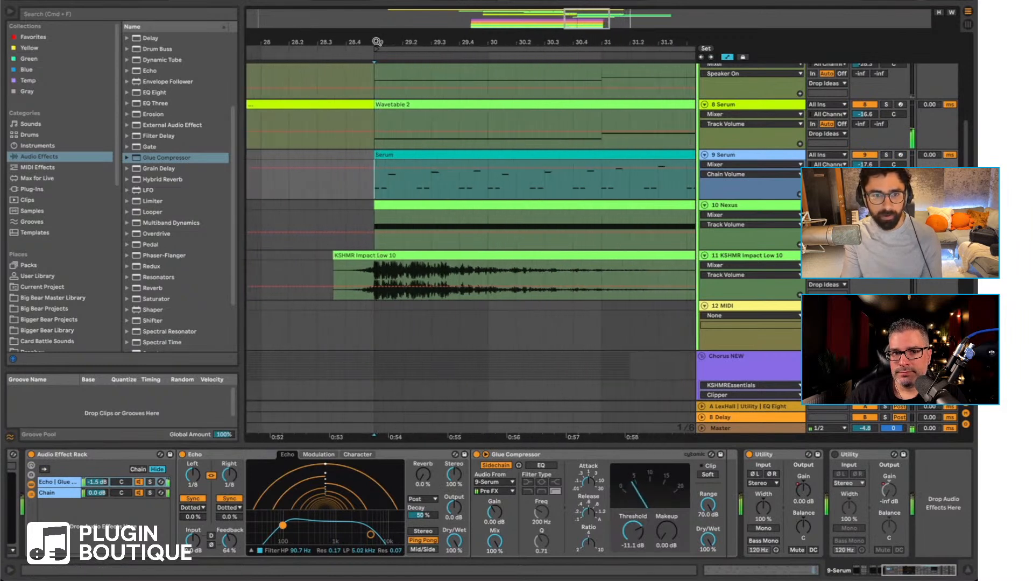
pyautogui.hscroll(-4, 443, 224)
pyautogui.hscroll(-4, 443, 223)
pyautogui.click(348, 183)
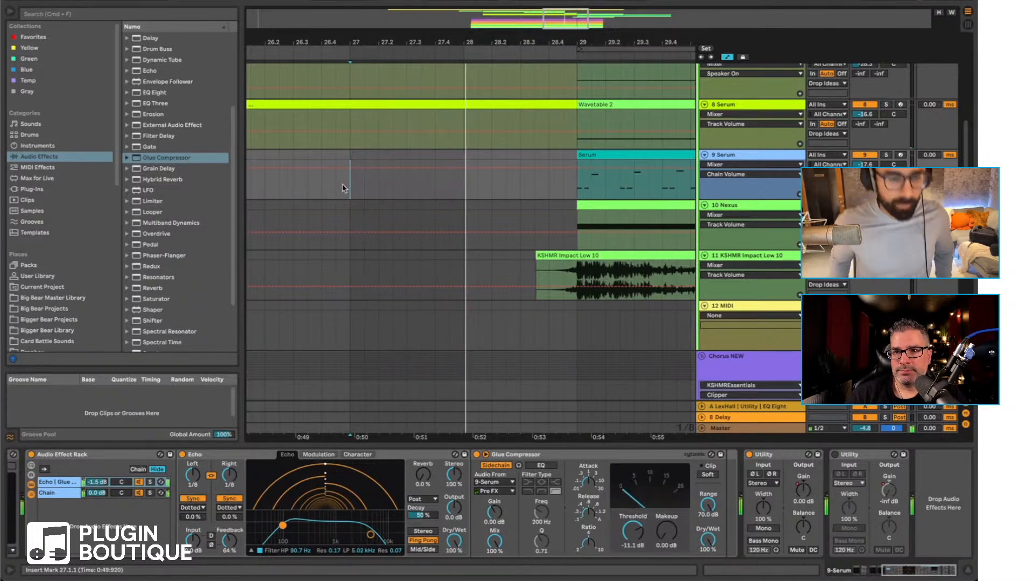
pyautogui.moveTo(96, 481); pyautogui.dragTo(96, 498)
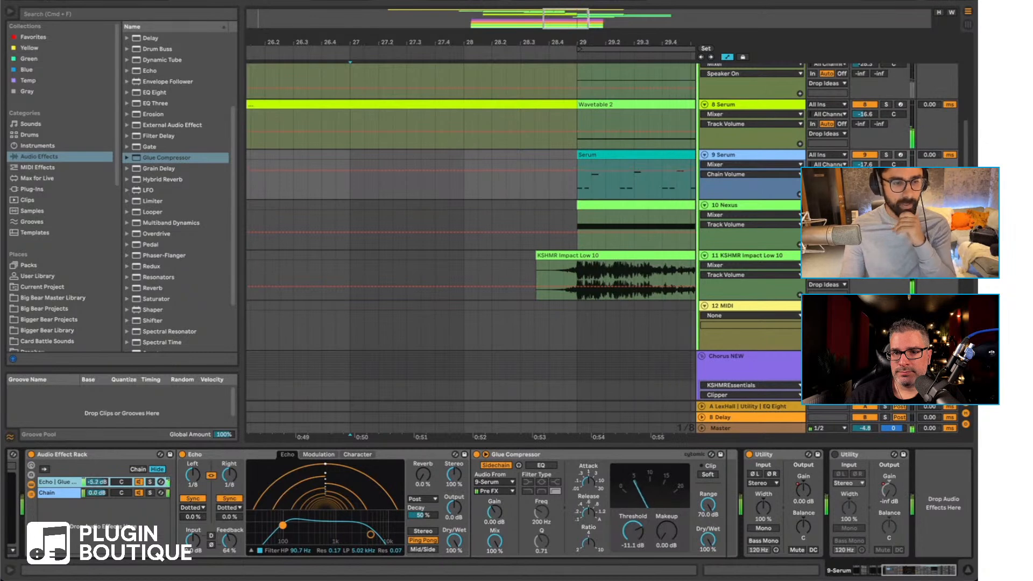
# Step: Add a Utility after the Glue Compressor in the Echo chain
pyautogui.hscroll(6, 326, 326)
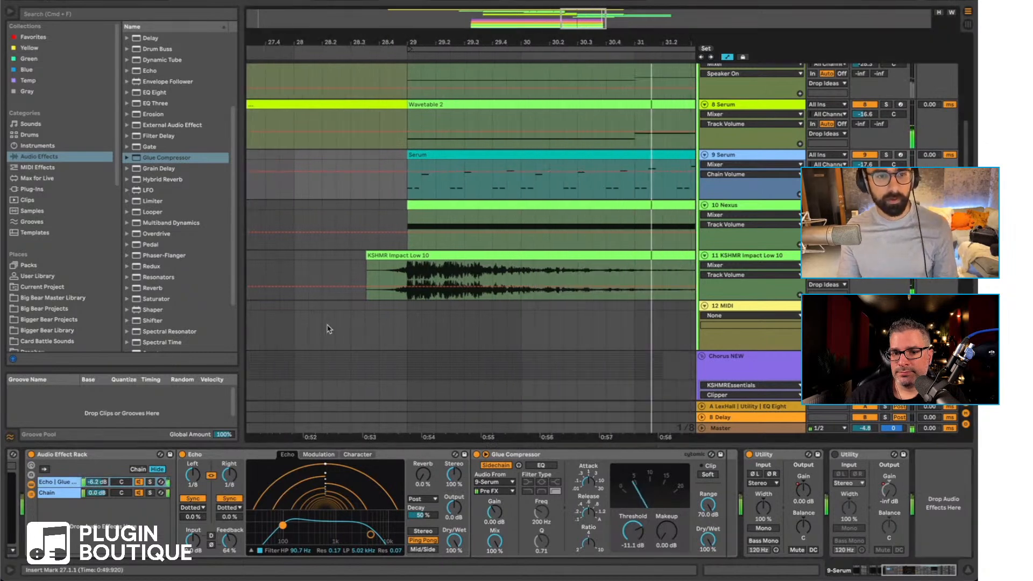
pyautogui.scroll(-3, 194, 226)
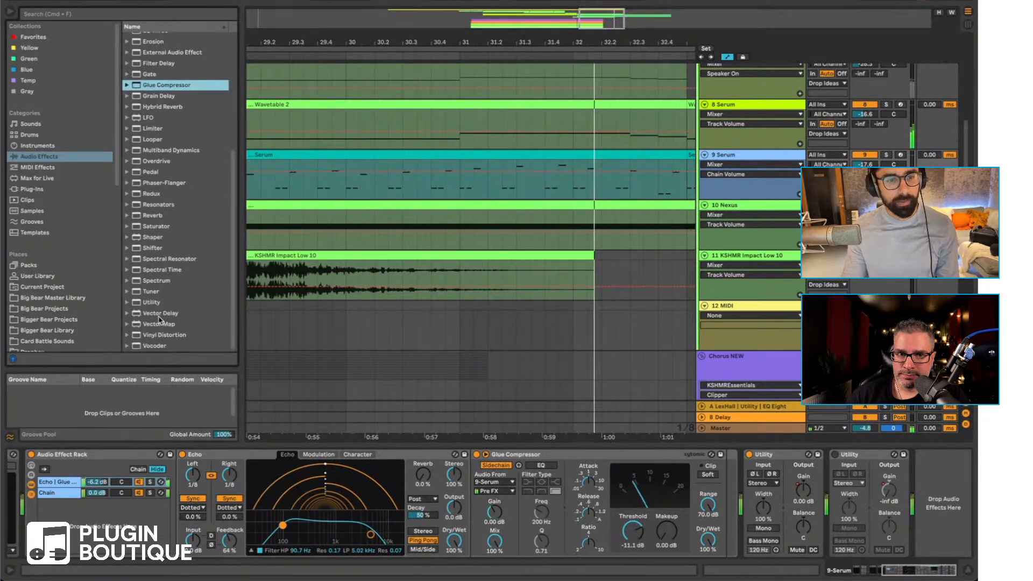
pyautogui.moveTo(151, 302); pyautogui.dragTo(742, 498)
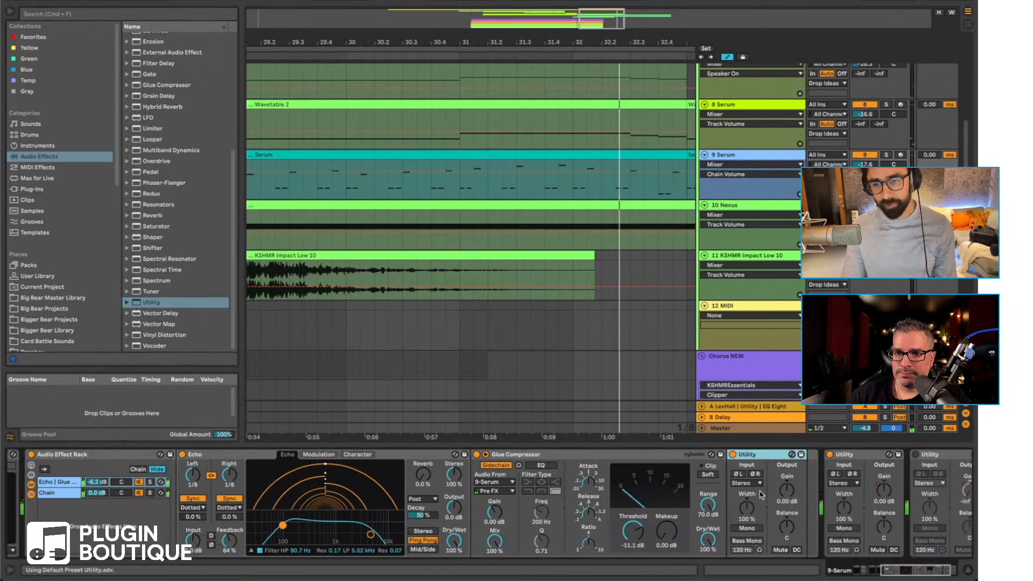
# Step: Automate the new Utility's gain from -inf dB at bar 29, through a raised point at bar 33, to about 12 dB at bar 37
pyautogui.moveTo(342, 47); pyautogui.dragTo(478, 43)
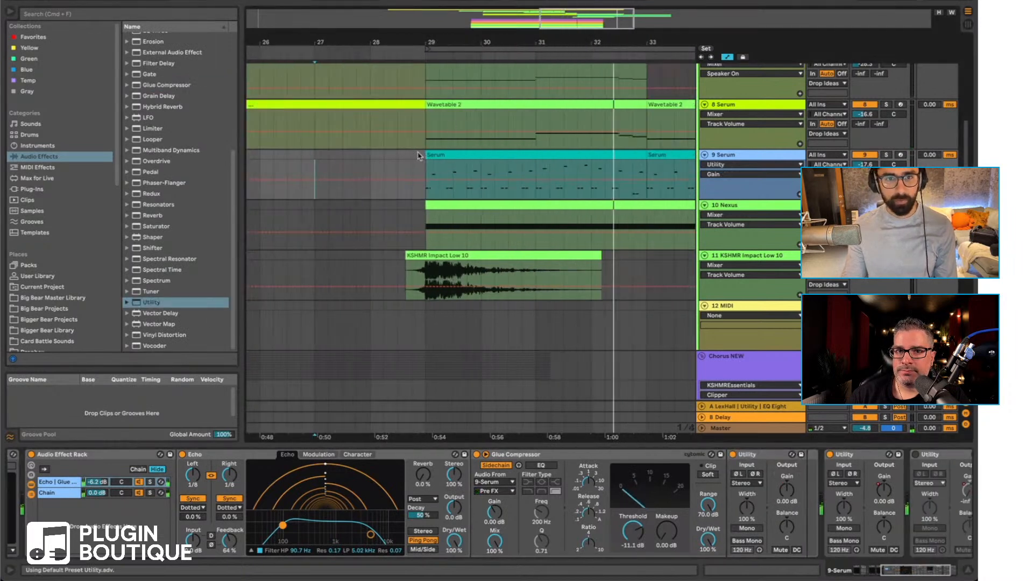
pyautogui.moveTo(413, 179); pyautogui.dragTo(426, 199)
pyautogui.hscroll(5, 565, 295)
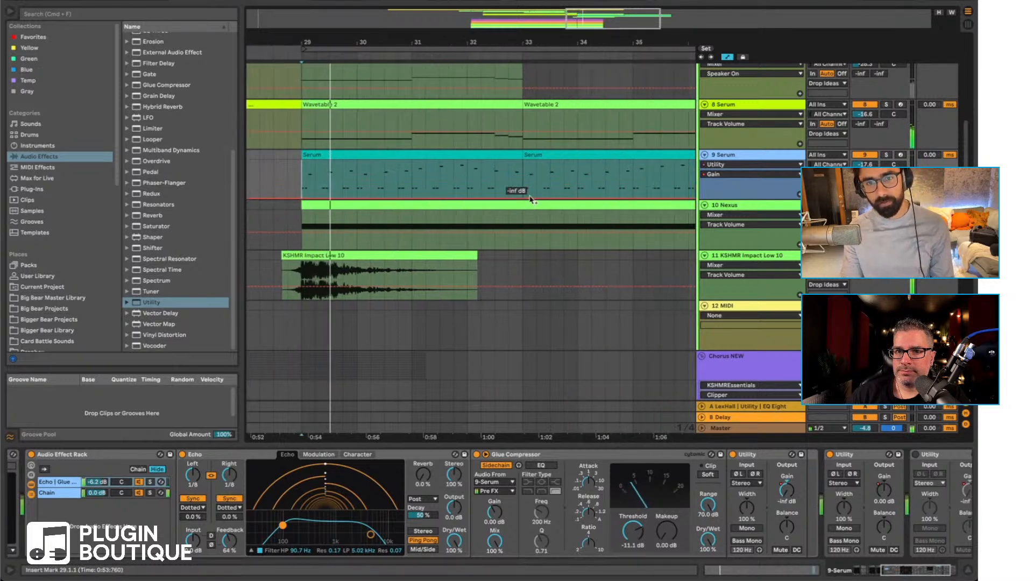
pyautogui.moveTo(521, 197); pyautogui.dragTo(522, 185)
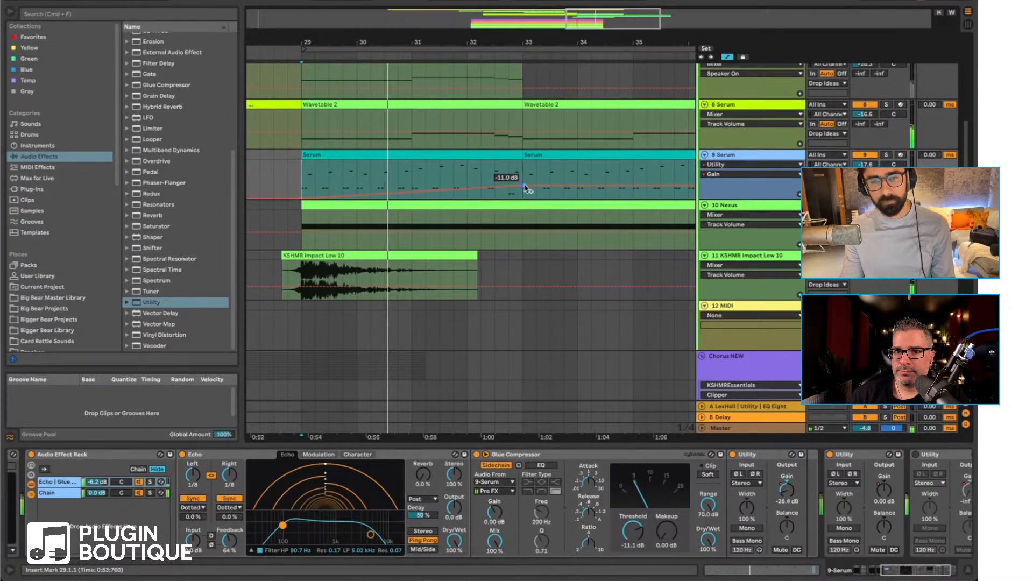
pyautogui.hscroll(4, 578, 223)
pyautogui.moveTo(618, 185); pyautogui.dragTo(624, 173)
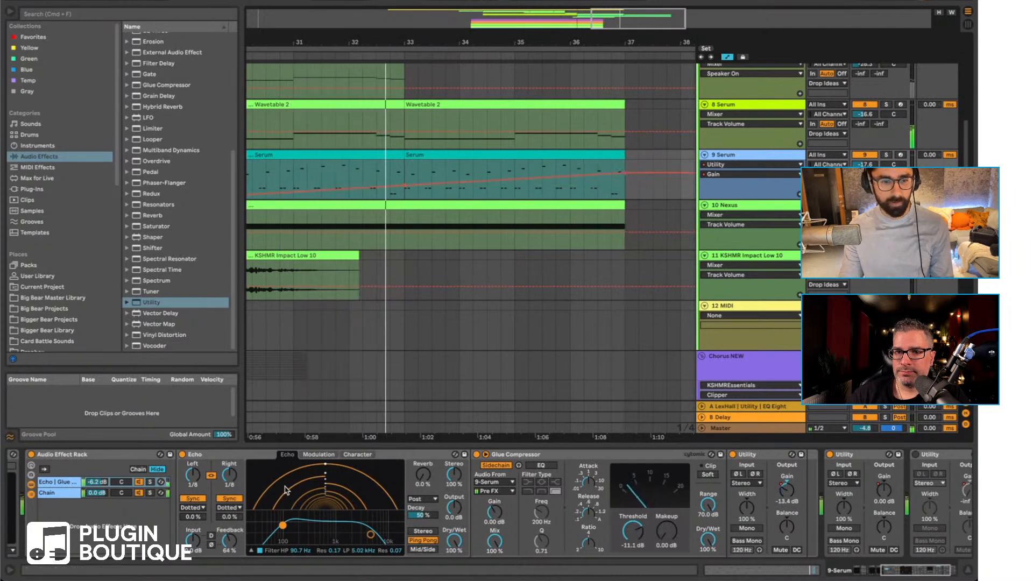
pyautogui.moveTo(405, 186); pyautogui.dragTo(404, 182)
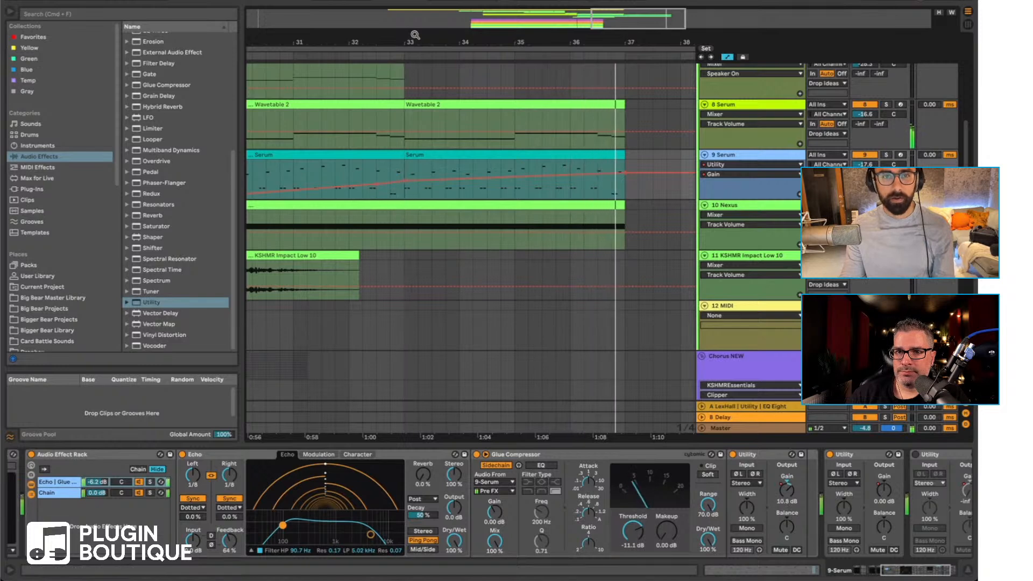
# Step: Hide automation, lock the envelopes, and copy the first half beat of the 9 Serum clip at bar 33 to bar 37
pyautogui.press('a')
pyautogui.moveTo(413, 37); pyautogui.dragTo(366, 60)
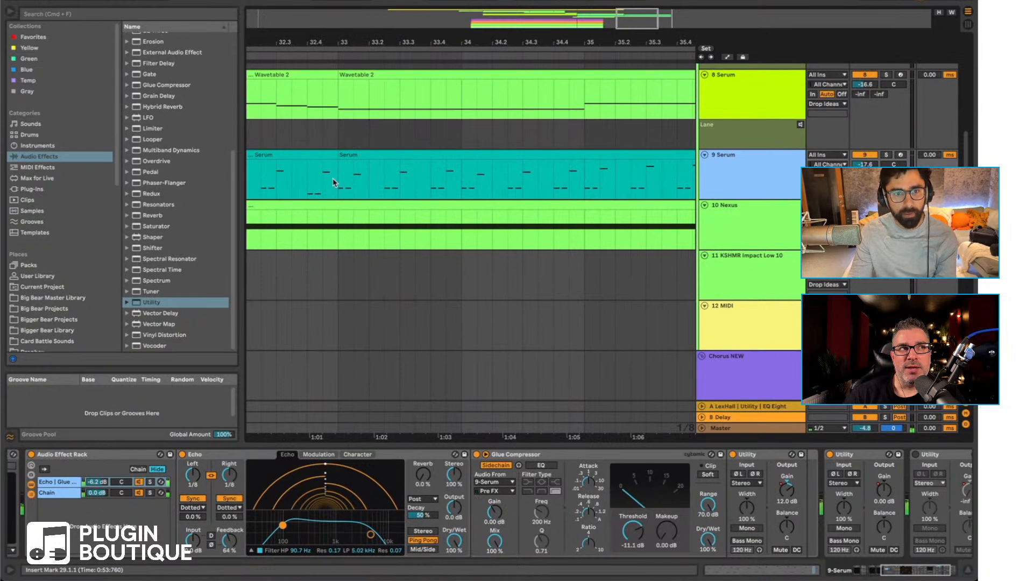
pyautogui.moveTo(339, 191); pyautogui.dragTo(354, 191)
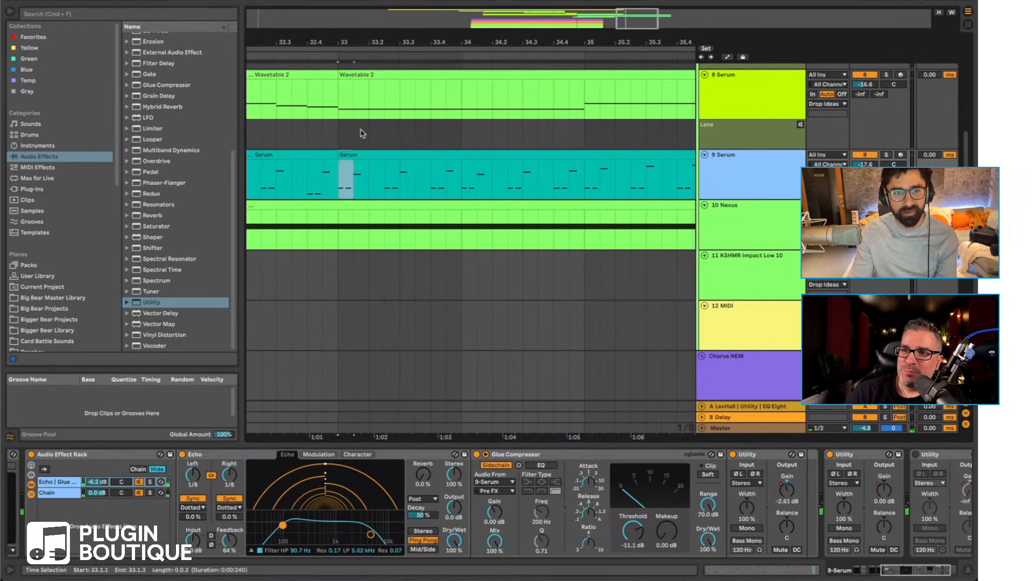
pyautogui.click(743, 57)
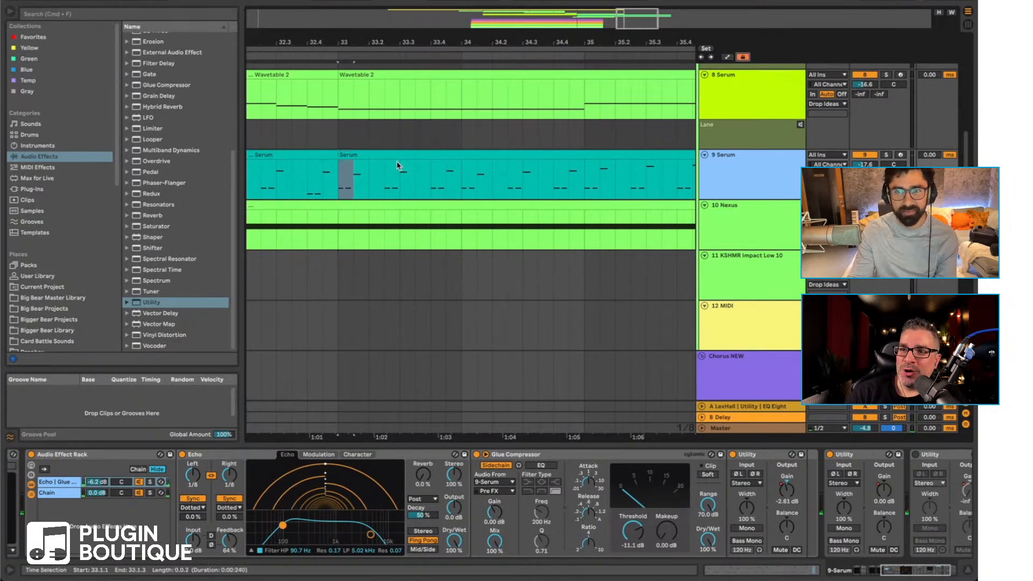
pyautogui.moveTo(367, 46); pyautogui.dragTo(366, 31)
pyautogui.click(560, 191)
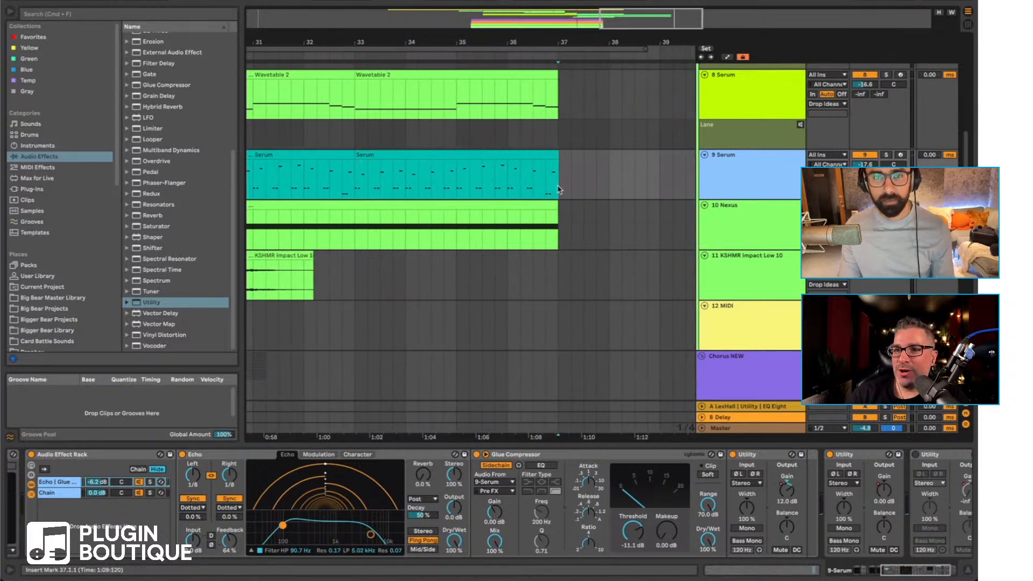
pyautogui.press('super+v')
pyautogui.press('space')
pyautogui.press('space')
pyautogui.moveTo(563, 38); pyautogui.dragTo(517, 43)
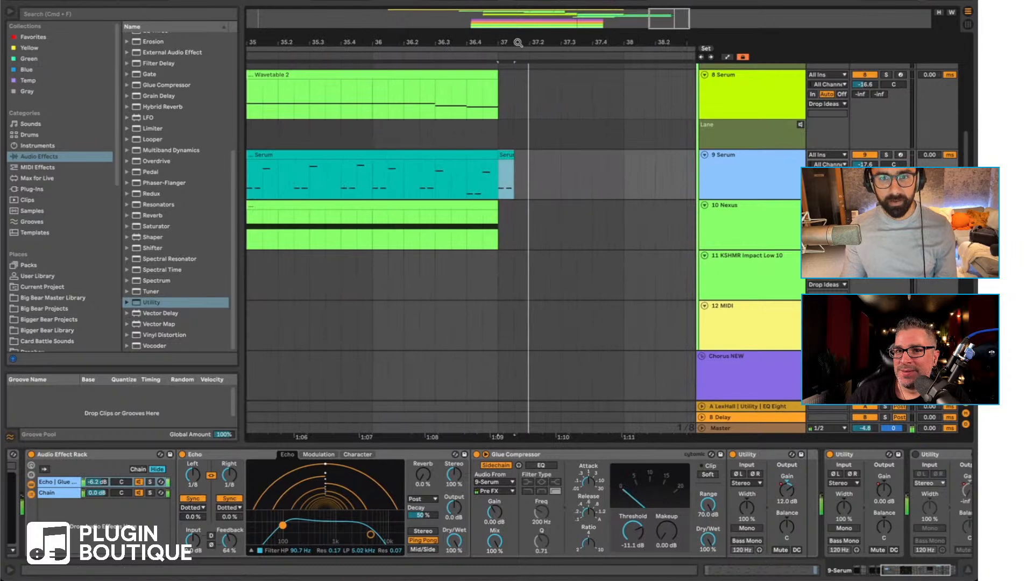
# Step: Extend the pasted 9 Serum clip to 37.2.1 and lower its third note to E3
pyautogui.moveTo(515, 155); pyautogui.dragTo(523, 169)
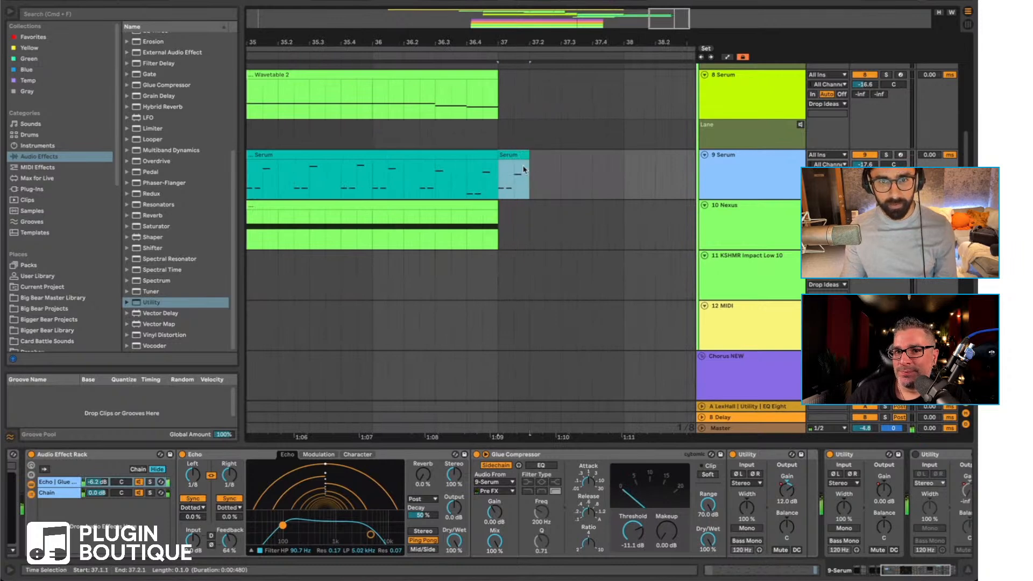
pyautogui.doubleClick(517, 163)
pyautogui.moveTo(611, 413); pyautogui.dragTo(611, 491)
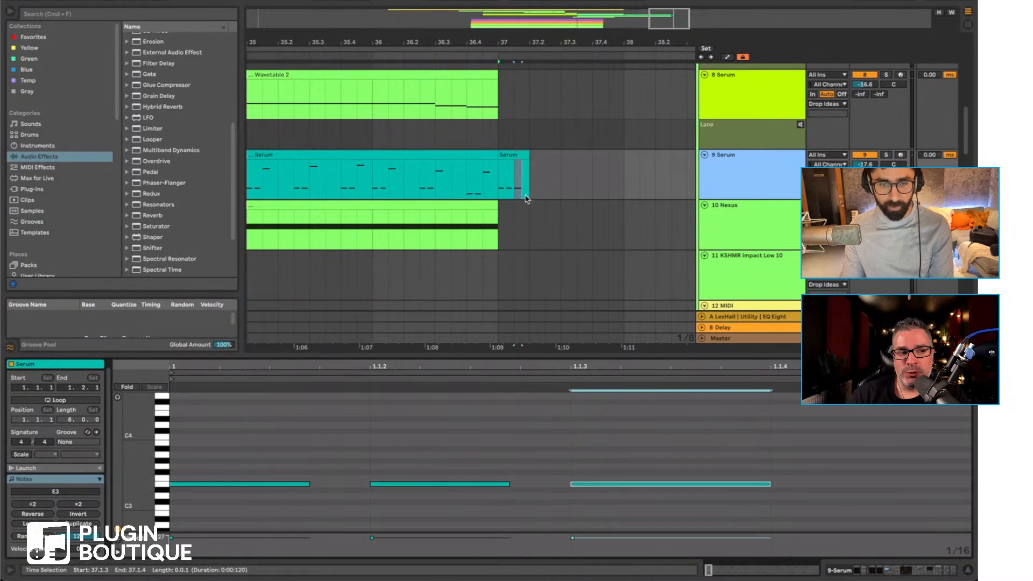
# Step: Copy the short 9 Serum clip at bar 37 to 37.2.3 and 37.4.1
pyautogui.click(523, 156)
pyautogui.click(550, 175)
pyautogui.press('super+v')
pyautogui.moveTo(503, 187); pyautogui.dragTo(582, 186)
pyautogui.click(563, 155)
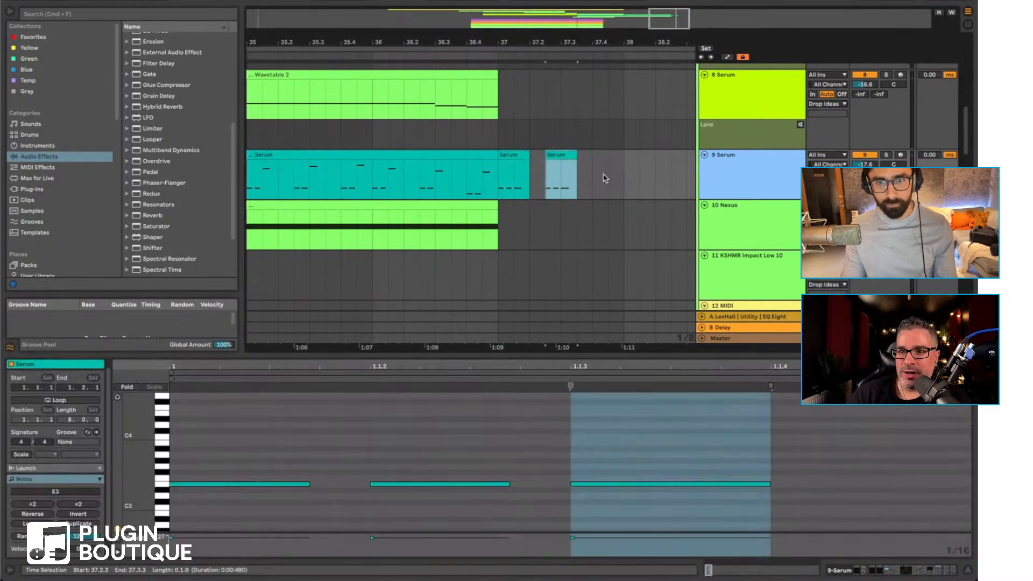
pyautogui.click(594, 178)
pyautogui.press('super+v')
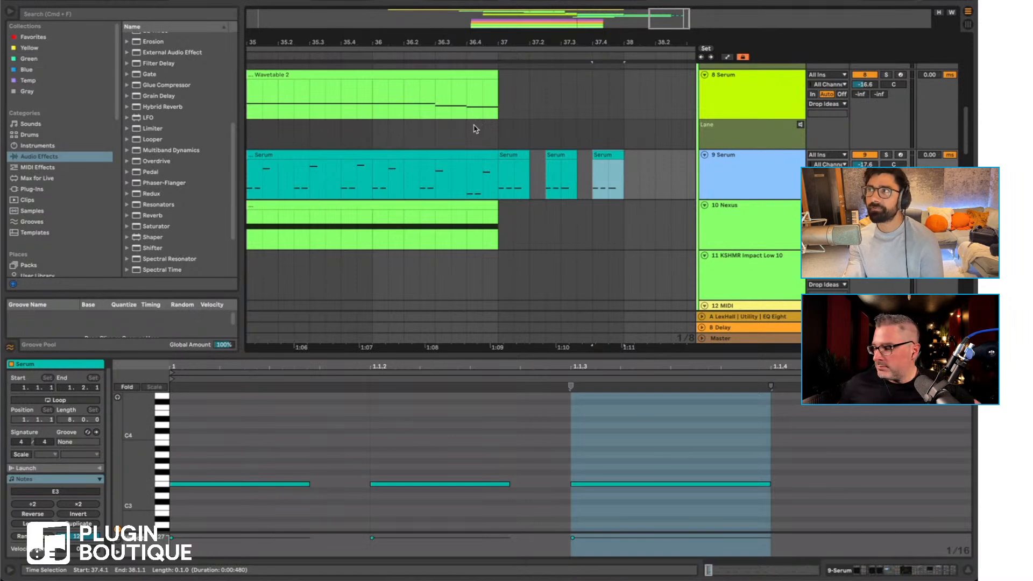
# Step: Consolidate the three short 9 Serum clips in bar 37 into one clip and duplicate it to bar 38
pyautogui.moveTo(494, 177); pyautogui.dragTo(621, 175)
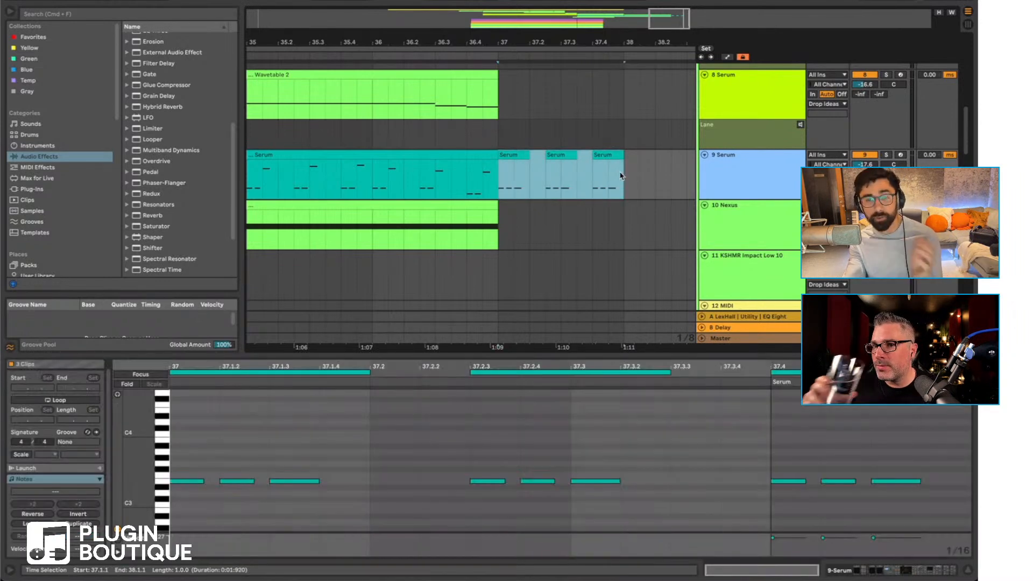
pyautogui.moveTo(570, 42); pyautogui.dragTo(495, 42)
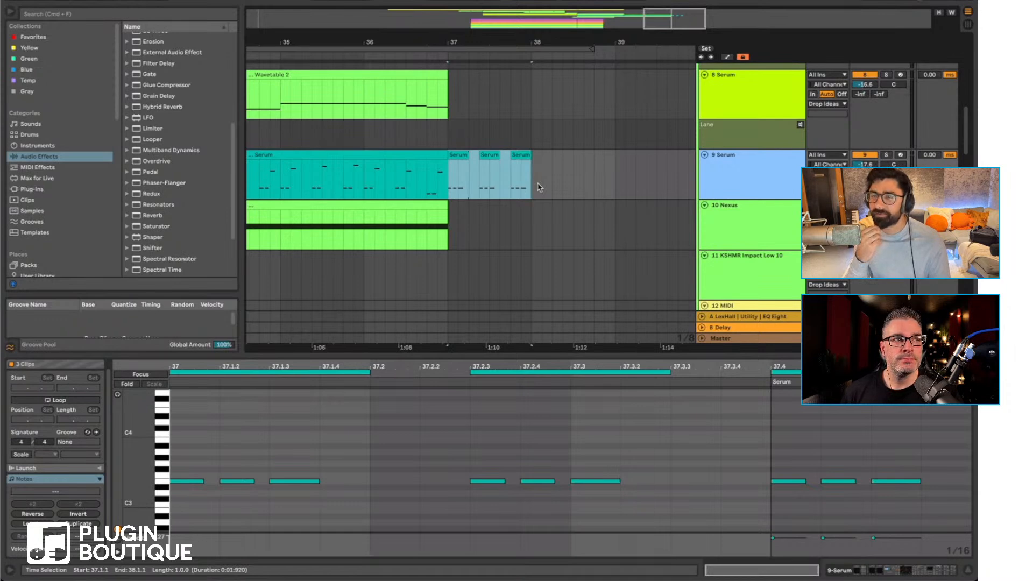
pyautogui.moveTo(536, 184); pyautogui.dragTo(452, 193)
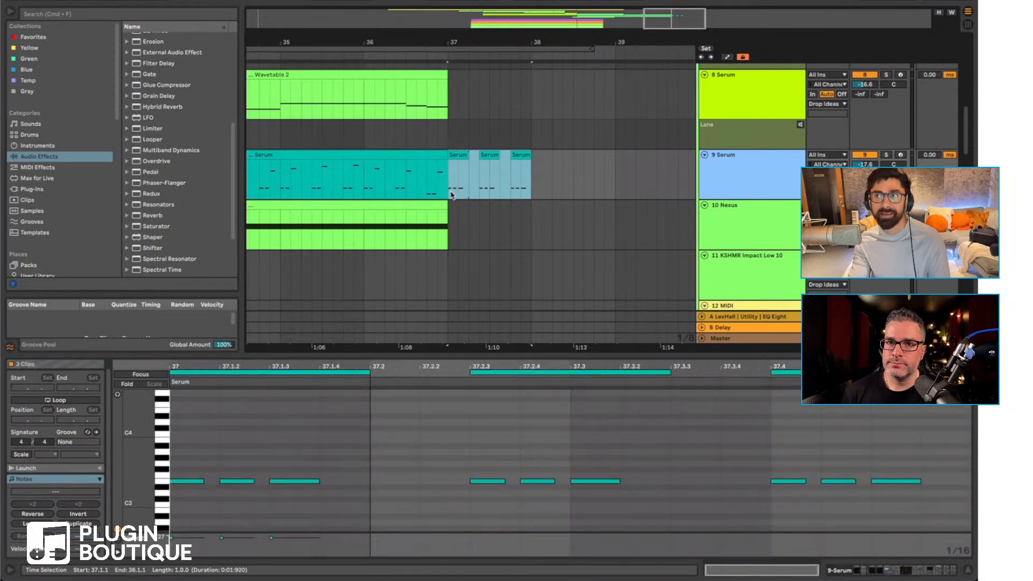
pyautogui.click(522, 155)
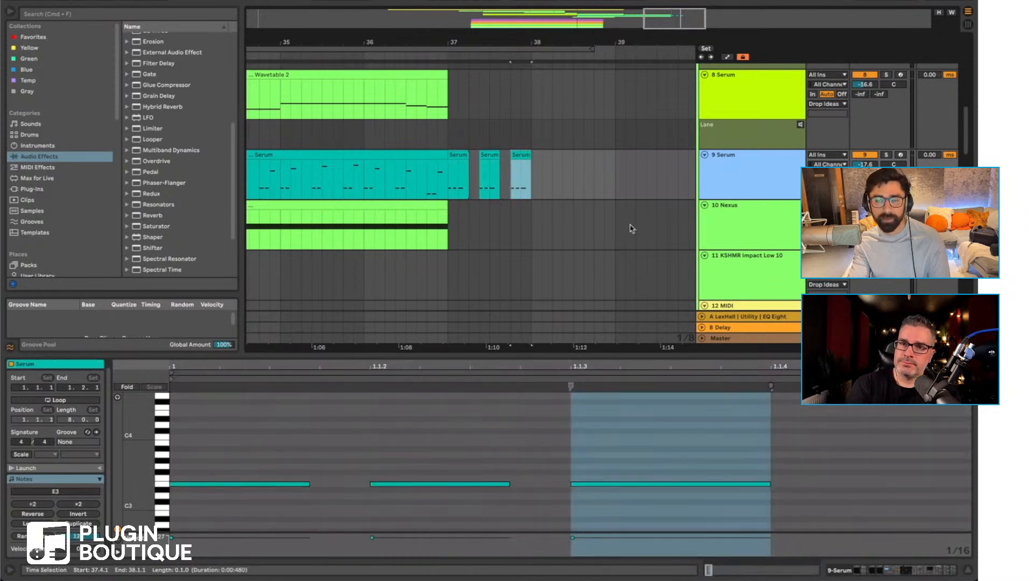
pyautogui.click(733, 329)
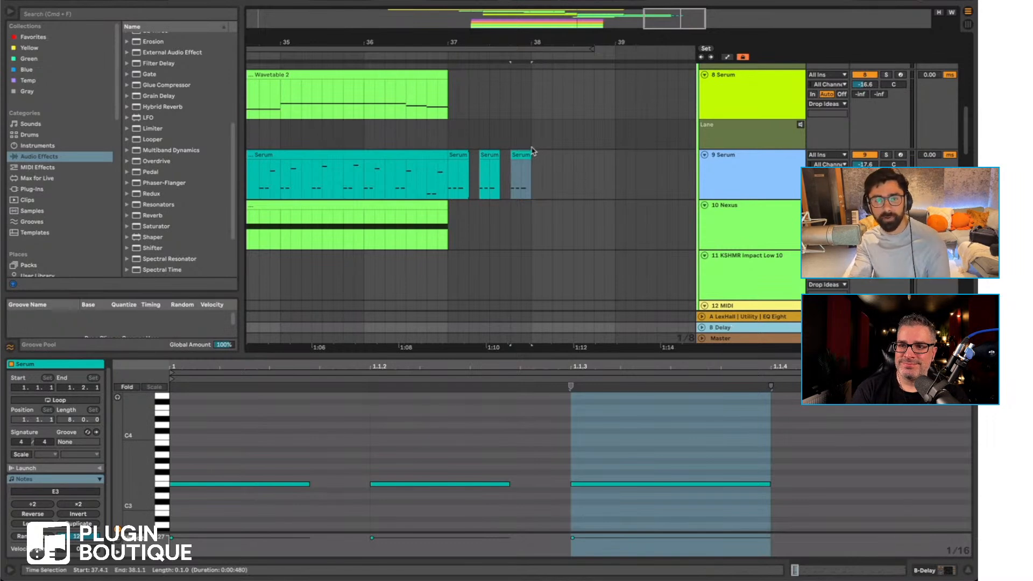
pyautogui.keyDown('shift'); pyautogui.click(461, 156); pyautogui.keyUp('shift')
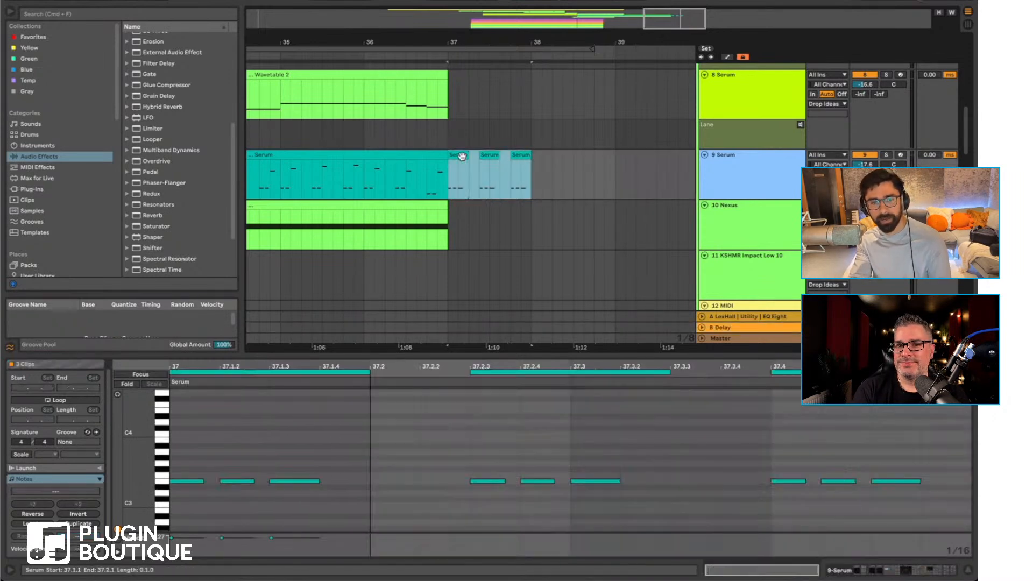
pyautogui.press('super+j')
pyautogui.press('super+d')
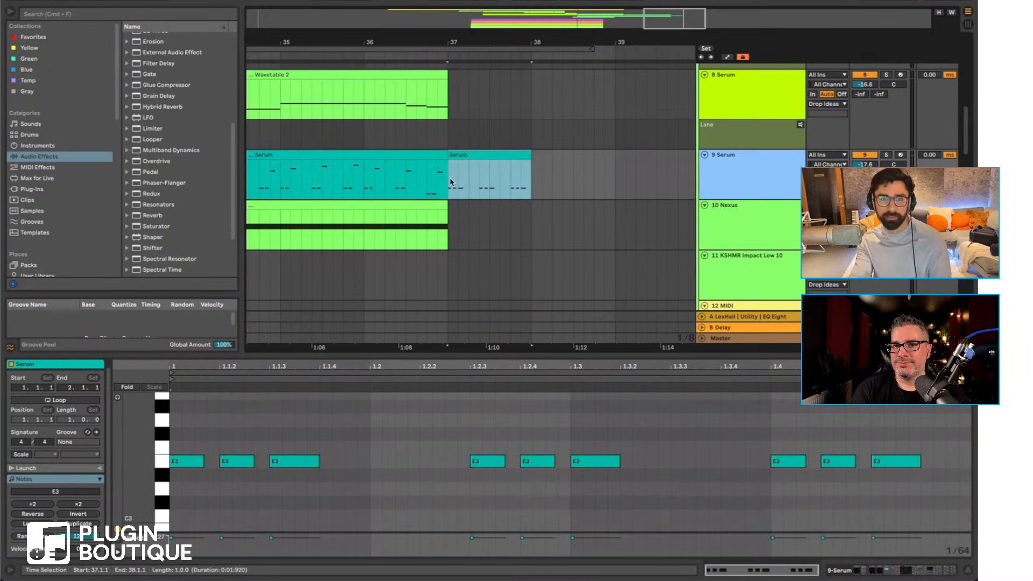
# Step: Play the 9 Serum ending from just before bar 37, and again from just before bar 35
pyautogui.click(438, 186)
pyautogui.press('space')
pyautogui.moveTo(467, 41); pyautogui.dragTo(407, 40)
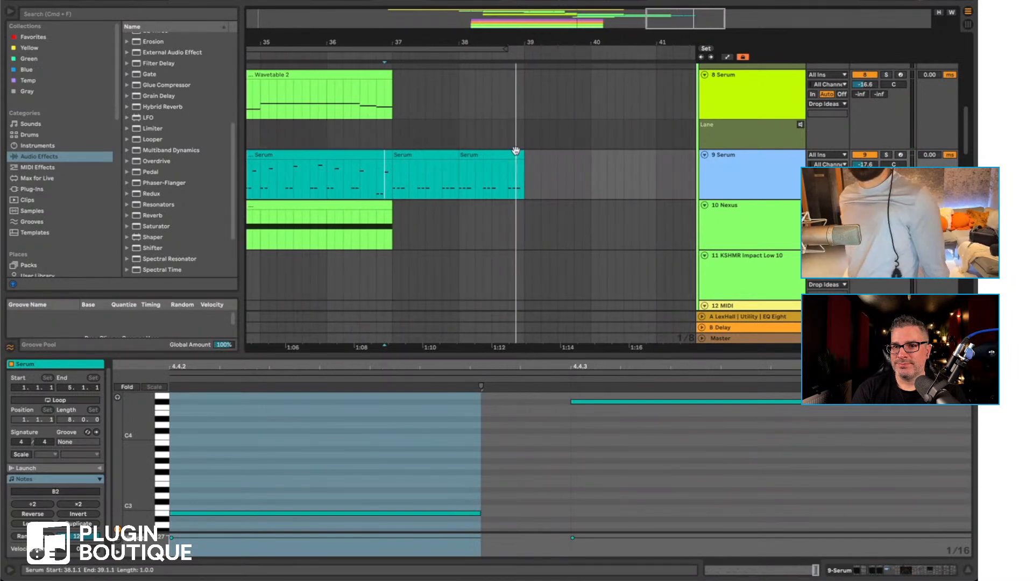
pyautogui.click(253, 178)
pyautogui.press('space')
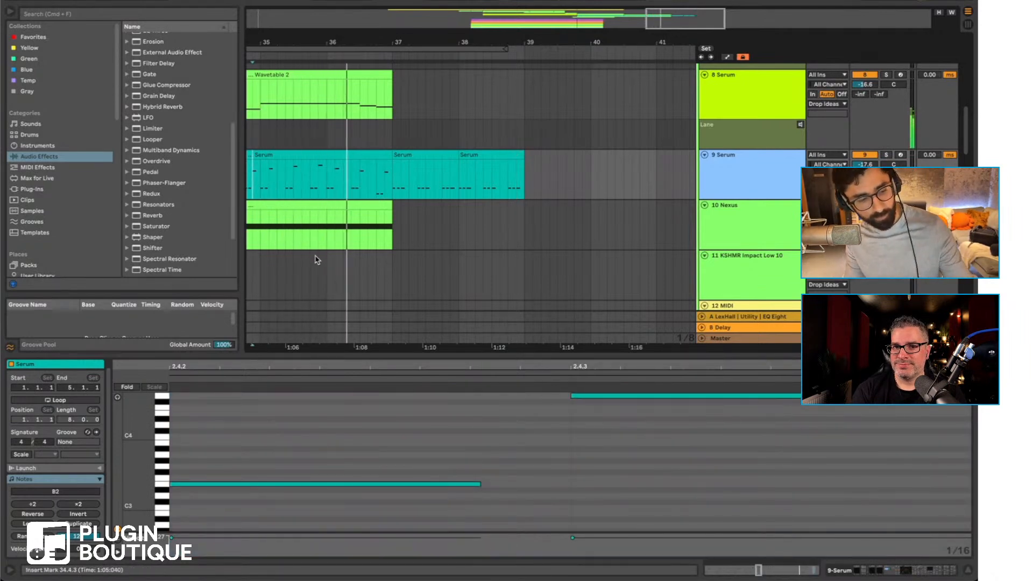
# Step: Add an EQ Eight to 9 Serum before KSHMRReverb, with band 1 as a low cut
pyautogui.click(427, 155)
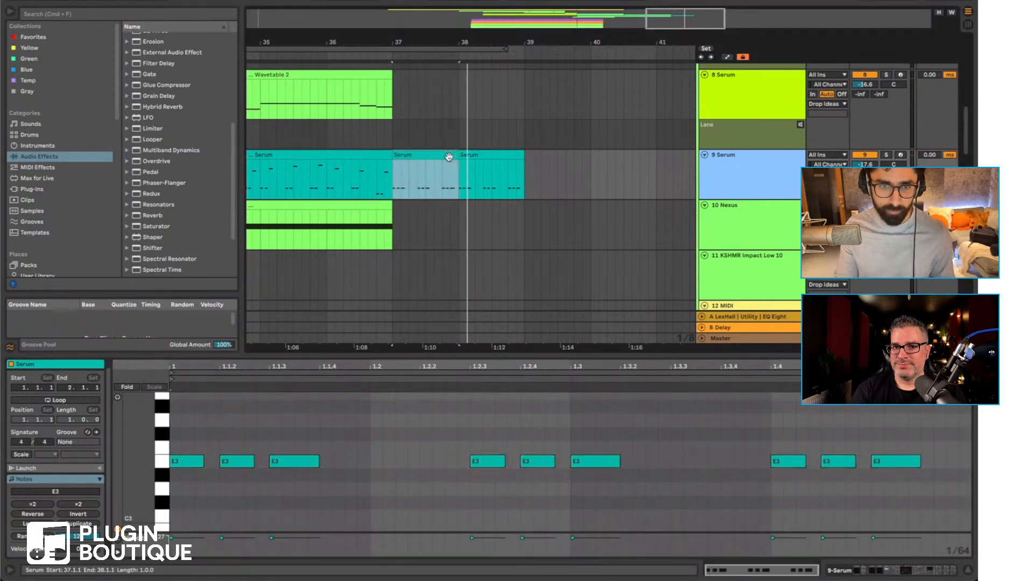
pyautogui.keyDown('shift'); pyautogui.click(467, 154); pyautogui.keyUp('shift')
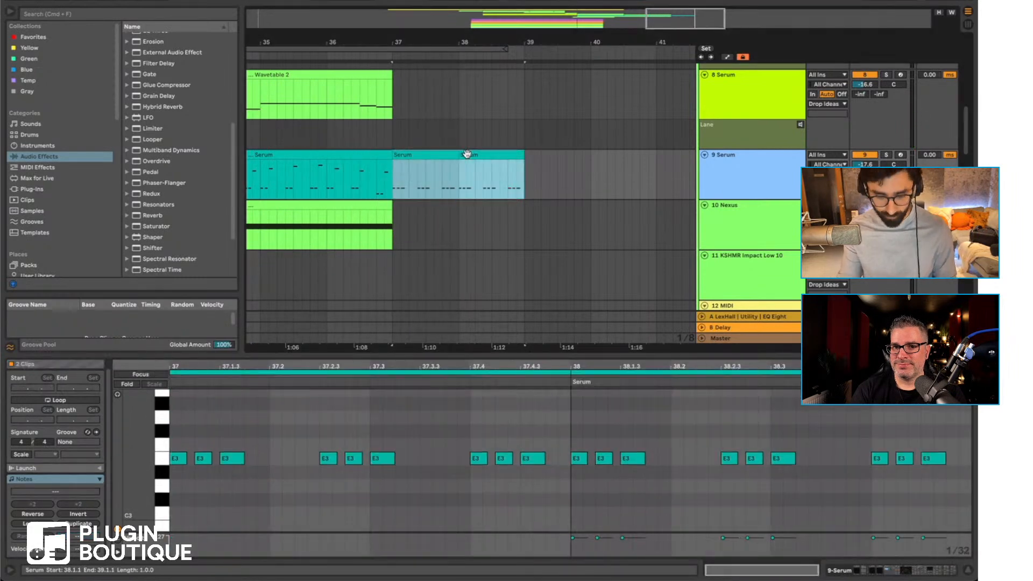
pyautogui.click(896, 574)
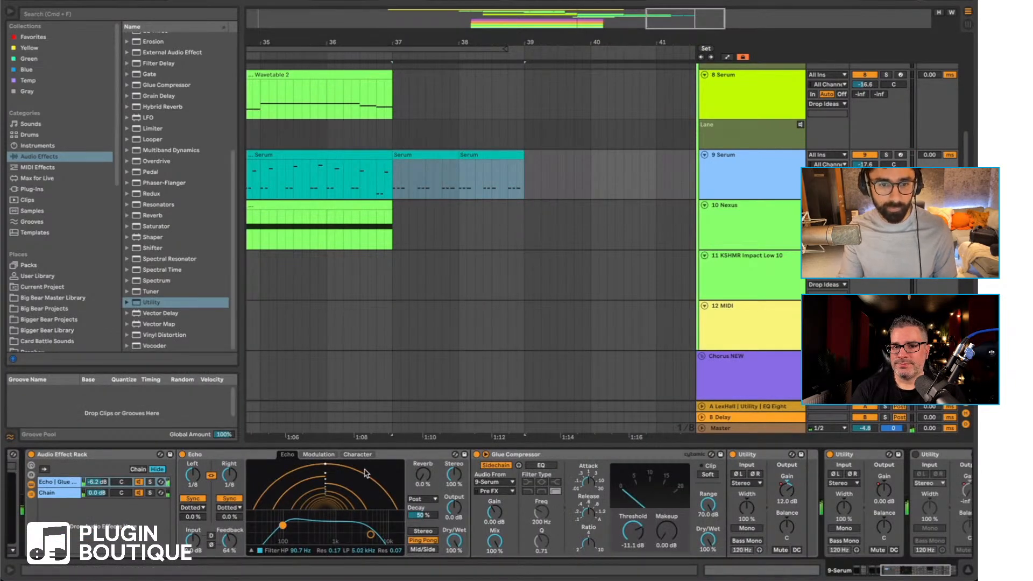
pyautogui.hscroll(-4, 515, 463)
pyautogui.scroll(3, 170, 62)
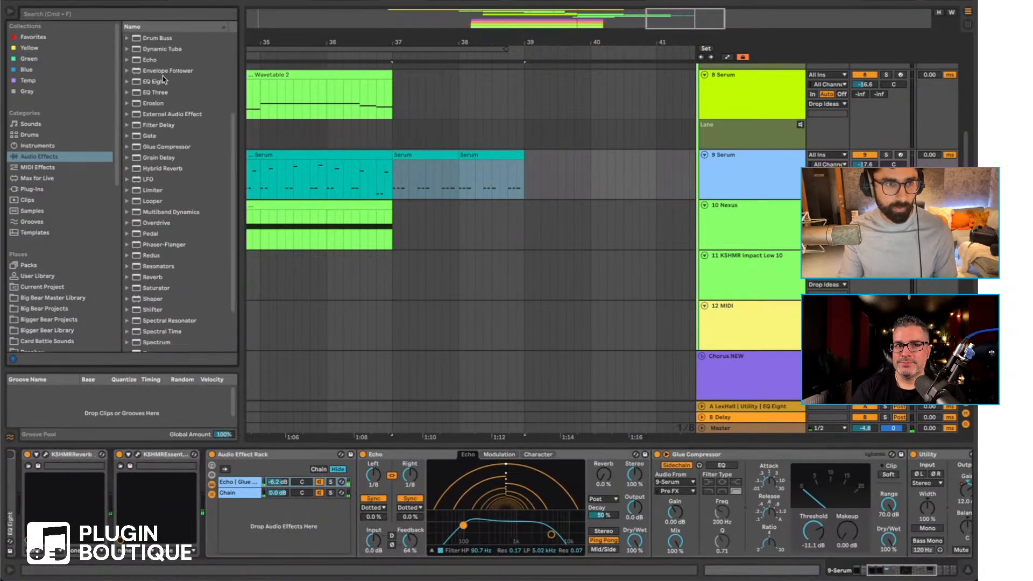
pyautogui.moveTo(158, 85); pyautogui.dragTo(216, 501)
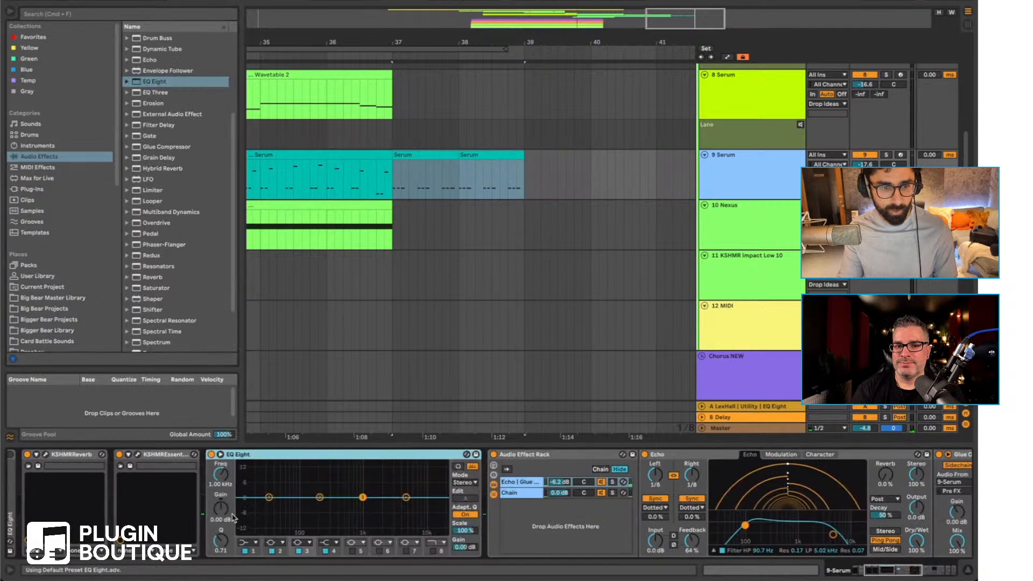
pyautogui.click(255, 542)
pyautogui.click(246, 479)
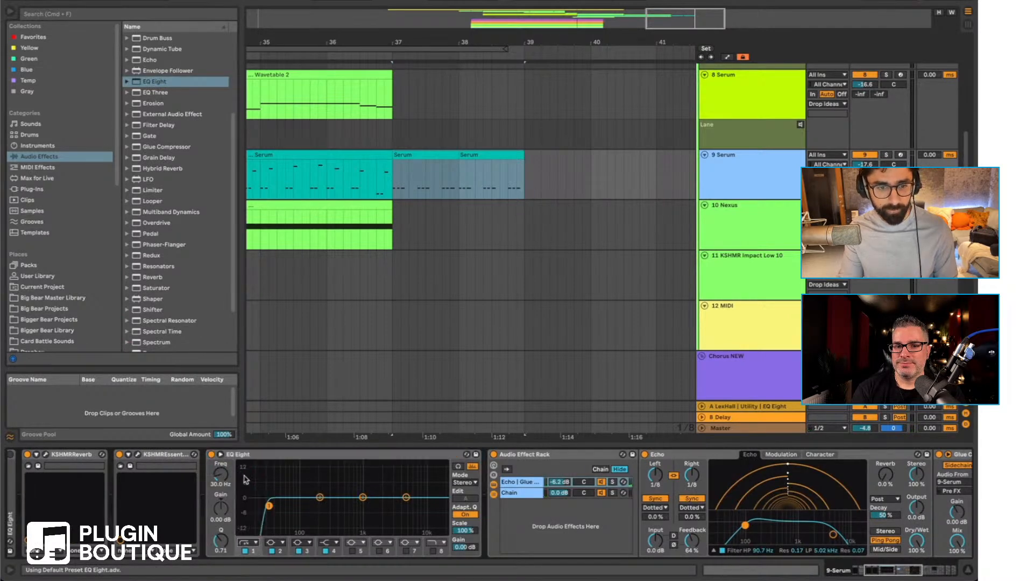
pyautogui.moveTo(242, 454); pyautogui.dragTo(32, 457)
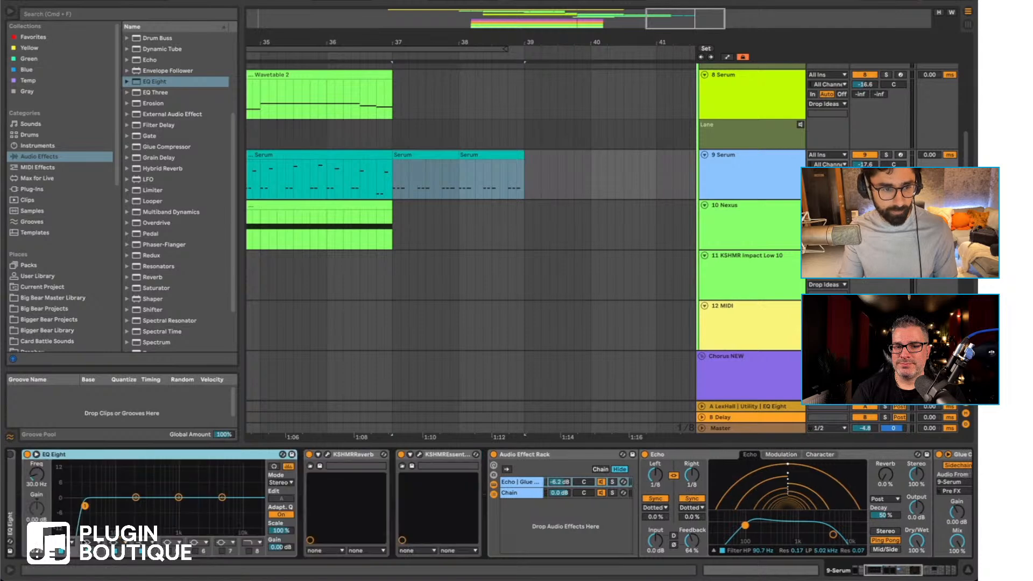
# Step: Set the EQ Eight's low cut to 71.1 Hz and automate the device to be on only from bar 37 to 39
pyautogui.moveTo(84, 505); pyautogui.dragTo(106, 513)
pyautogui.click(26, 454)
pyautogui.press('a')
pyautogui.press('b')
pyautogui.moveTo(399, 171); pyautogui.dragTo(524, 172)
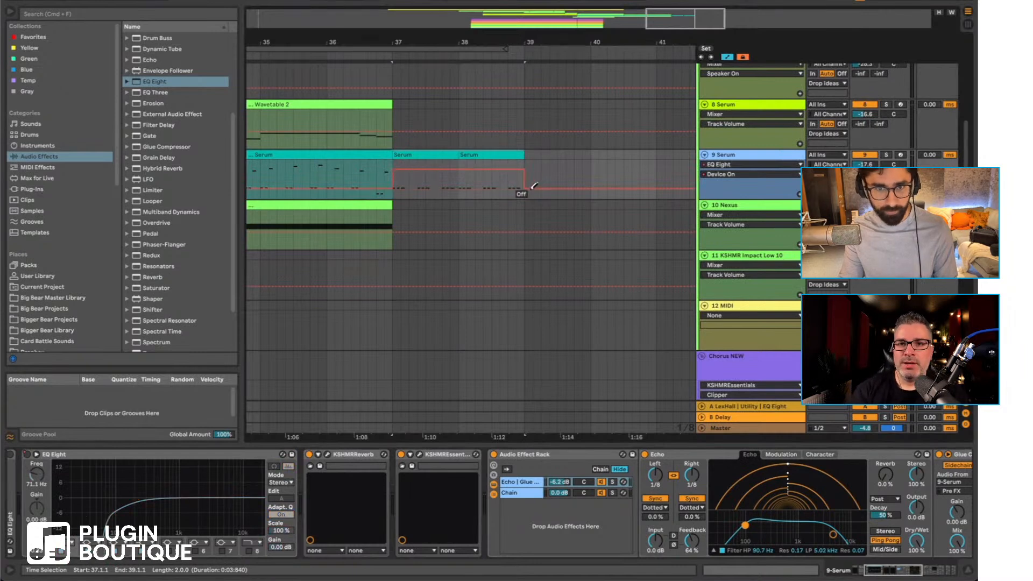
pyautogui.press('b')
# Step: Make EQ Eight band 4 a high cut and raise the band 1 low cut to 474 Hz during playback
pyautogui.press('space')
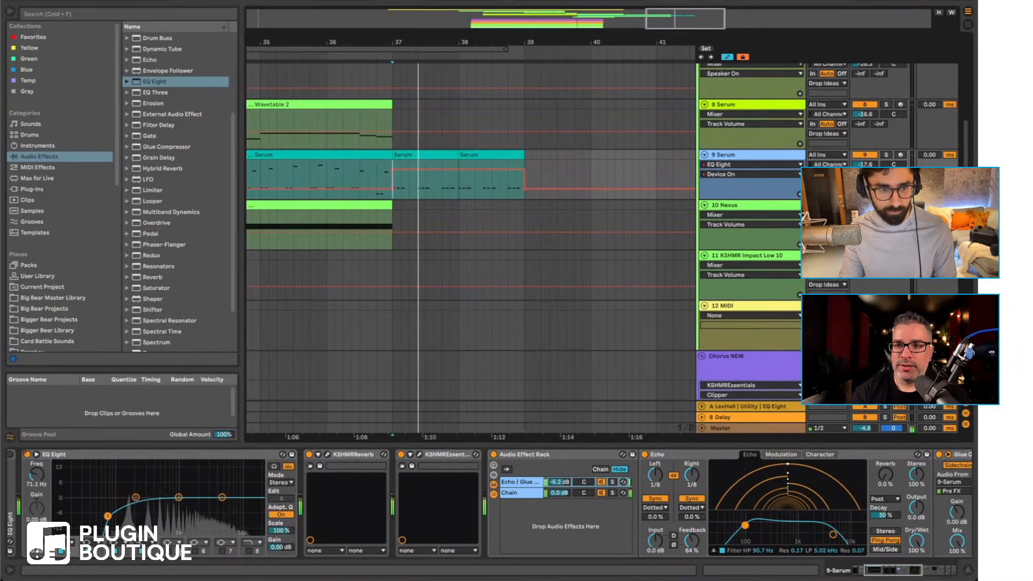
pyautogui.click(144, 542)
pyautogui.click(145, 565)
pyautogui.moveTo(107, 516); pyautogui.dragTo(143, 503)
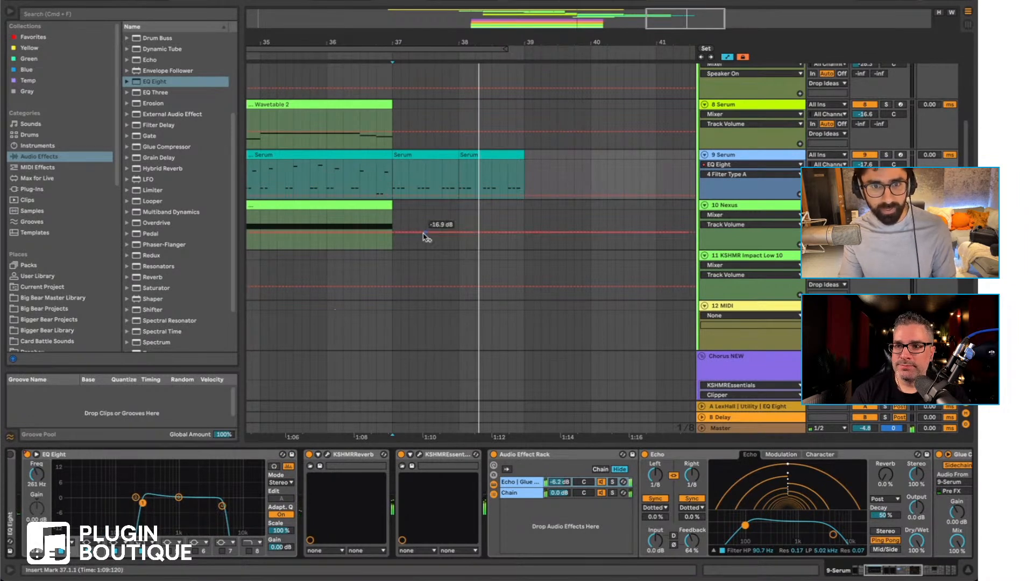
pyautogui.press('a')
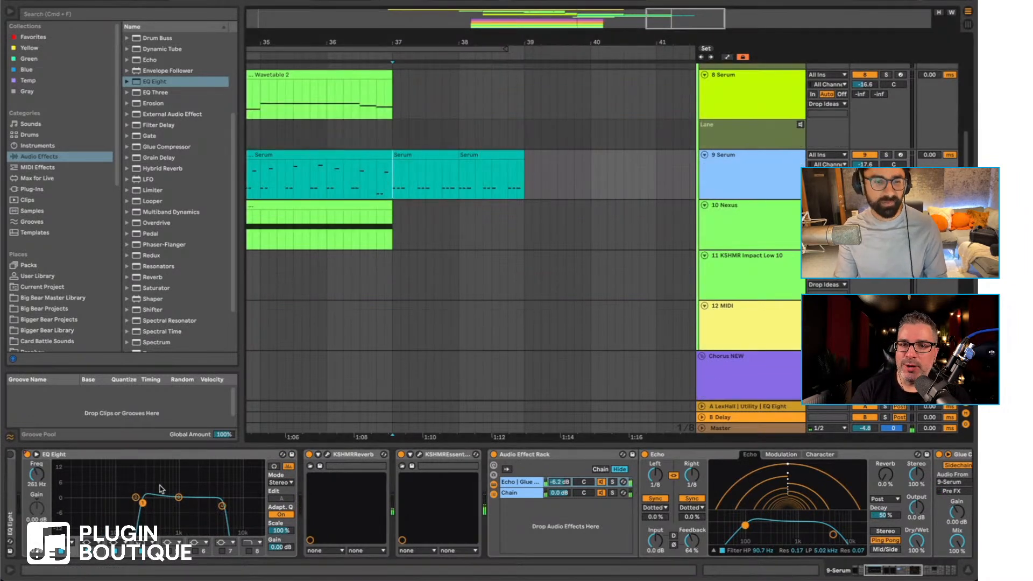
pyautogui.press('space')
pyautogui.moveTo(143, 503); pyautogui.dragTo(160, 502)
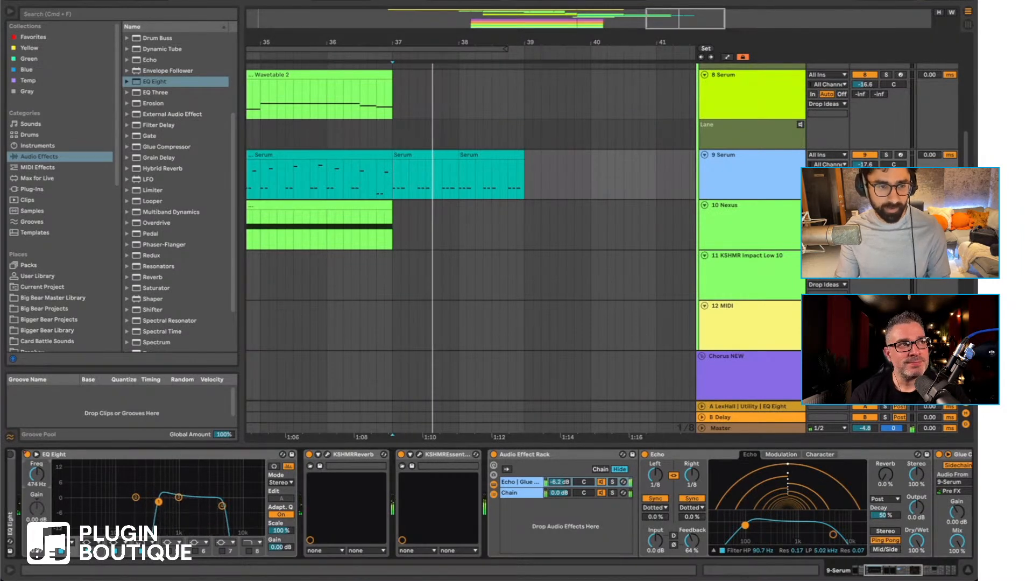
# Step: Automate the EQ Eight's band 1 frequency to jump to 1.68 kHz at bar 37 and fall toward bar 39, then play it back
pyautogui.press('a')
pyautogui.moveTo(394, 179); pyautogui.dragTo(394, 174)
pyautogui.press('space')
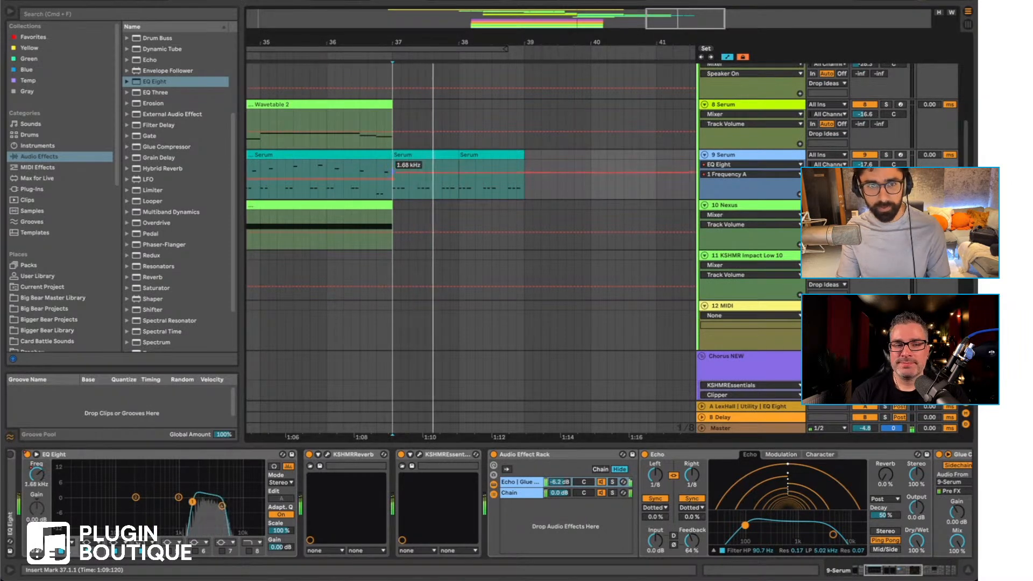
pyautogui.moveTo(483, 173); pyautogui.dragTo(524, 190)
pyautogui.press('space')
pyautogui.press('space')
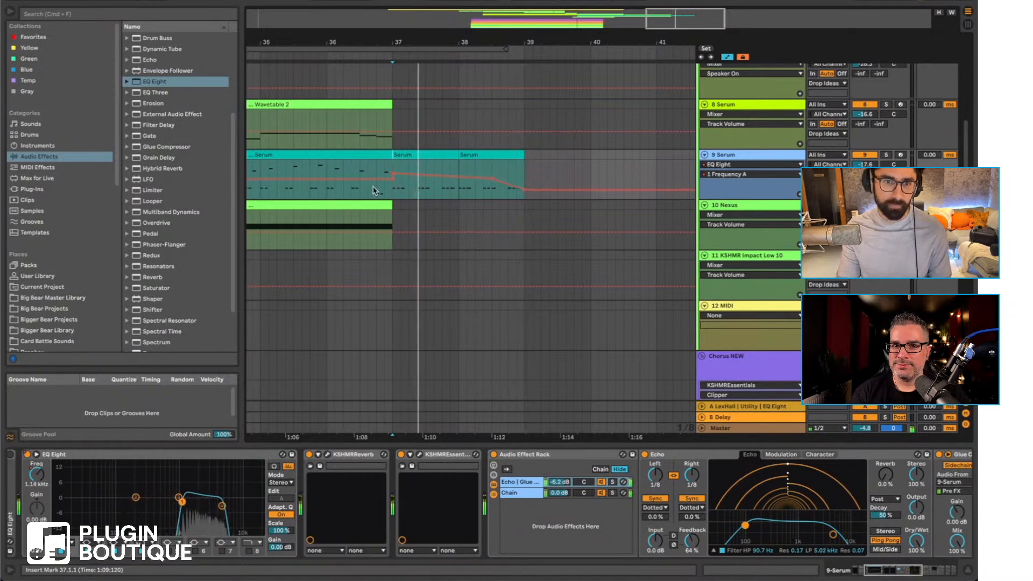
# Step: Play the 9 Serum track from bar 36 to hear its EQ Eight low-cut frequency automation
pyautogui.hscroll(-2, 371, 183)
pyautogui.click(356, 163)
pyautogui.press('space')
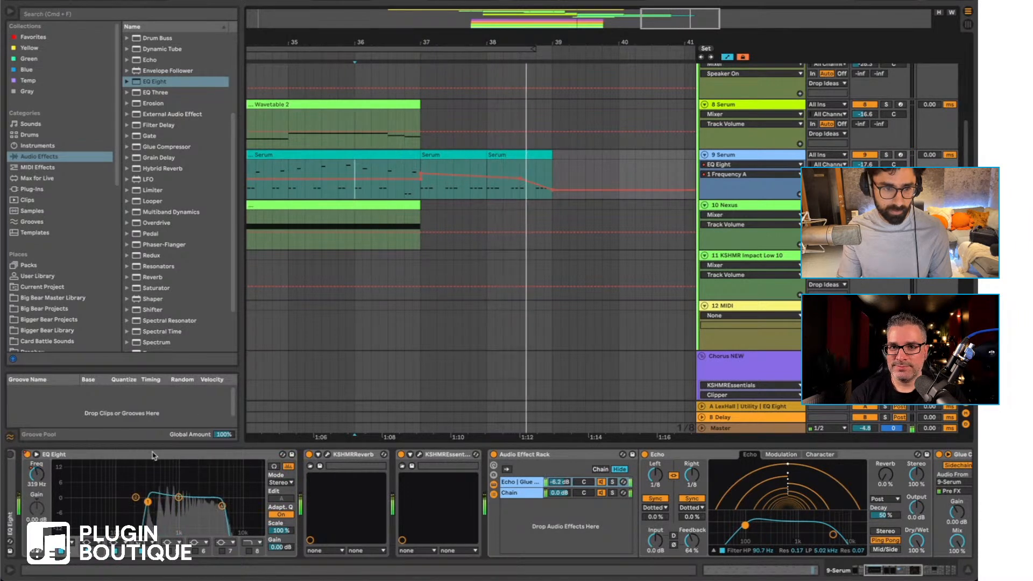
pyautogui.press('space')
pyautogui.click(222, 506)
pyautogui.press('a')
pyautogui.press('a')
pyautogui.click(421, 184)
pyautogui.moveTo(421, 184); pyautogui.dragTo(421, 181)
pyautogui.press('super+z')
pyautogui.press('super+z')
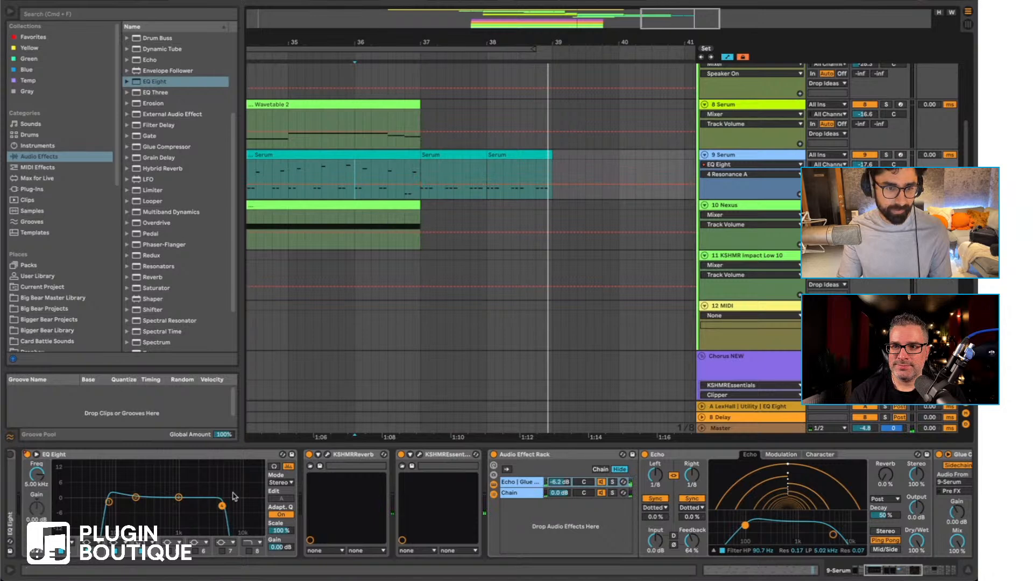
# Step: Automate EQ Eight's 4 Frequency A on the 9 Serum track, stepping up from about 1 kHz at bar 37 and rising until bar 39
pyautogui.click(36, 478)
pyautogui.moveTo(421, 168); pyautogui.dragTo(420, 175)
pyautogui.press('space')
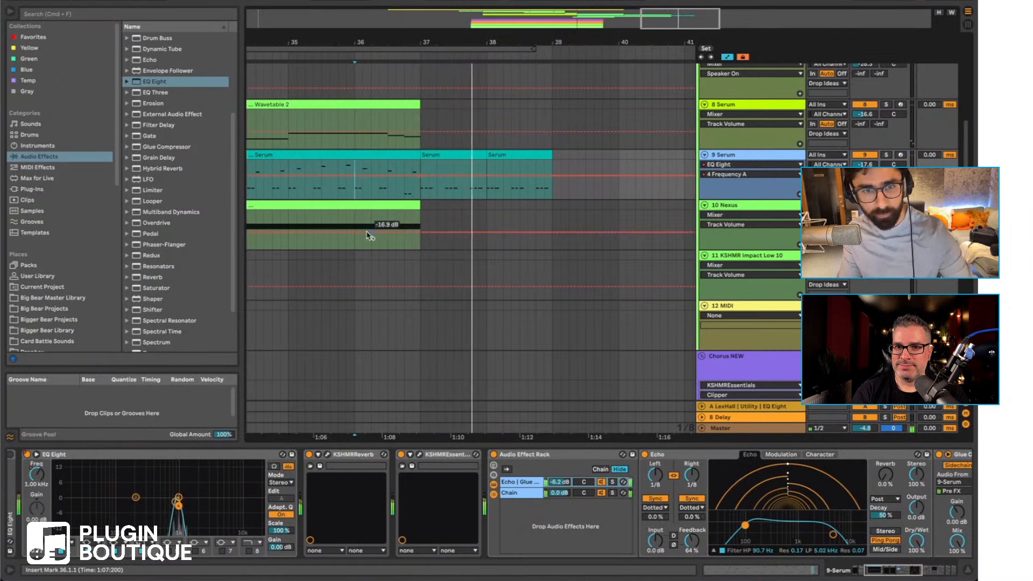
pyautogui.moveTo(421, 174); pyautogui.dragTo(421, 170)
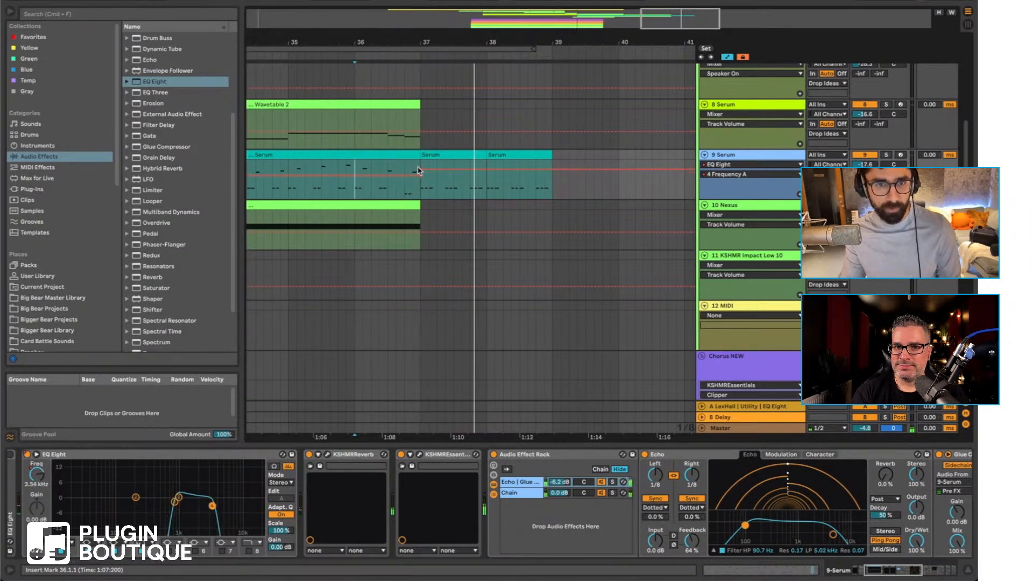
pyautogui.moveTo(550, 170); pyautogui.dragTo(550, 166)
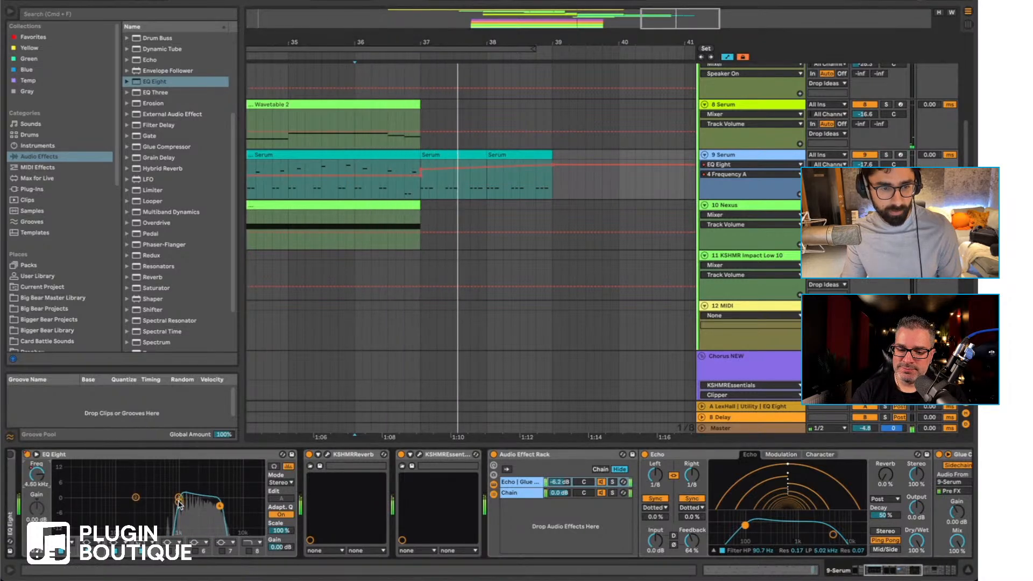
# Step: Fold the Drop Ideas group and select the 13 Audio track below it
pyautogui.moveTo(479, 43); pyautogui.dragTo(431, 22)
pyautogui.scroll(10, 619, 162)
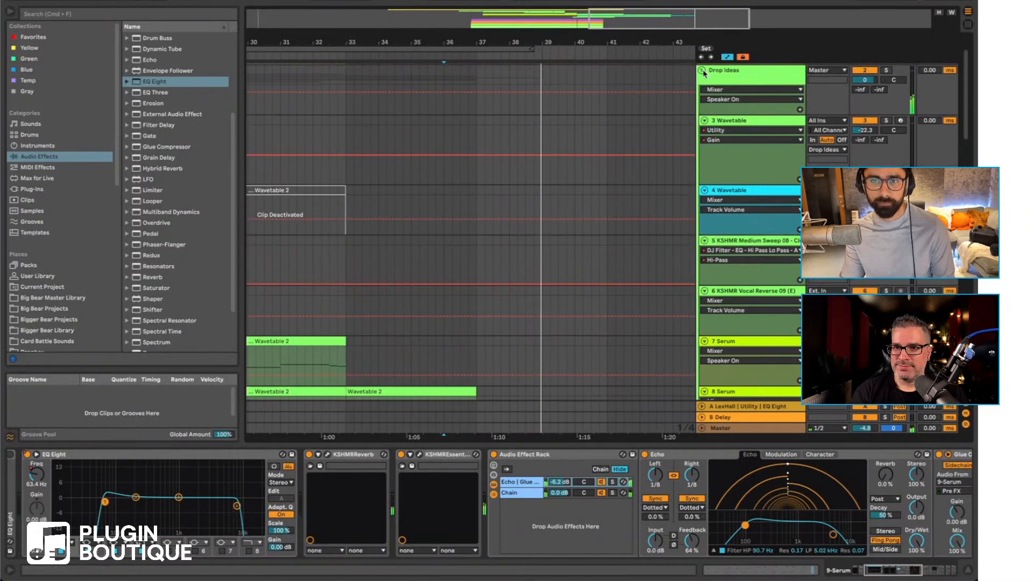
pyautogui.click(702, 71)
pyautogui.click(272, 168)
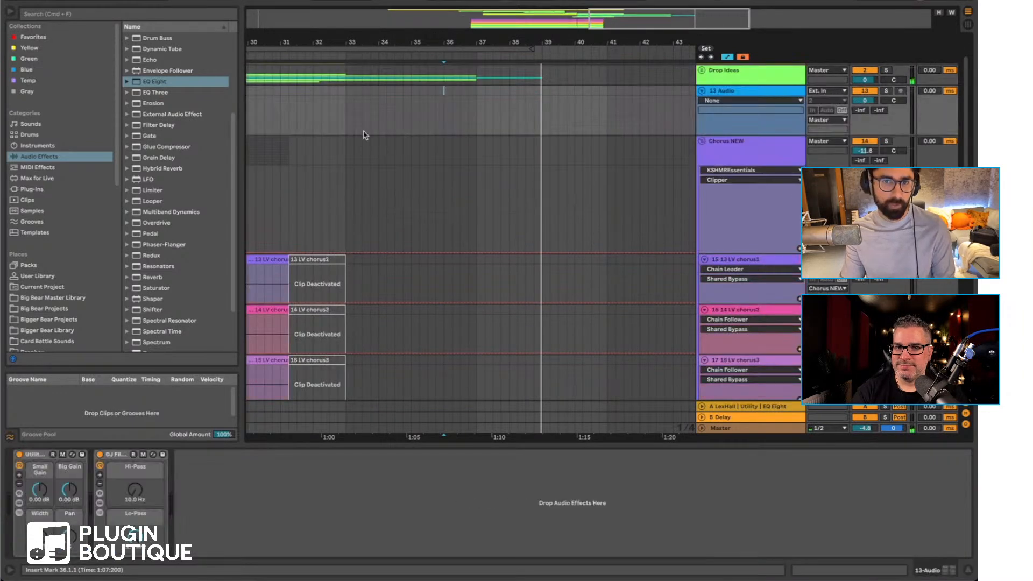
# Step: Browse Sounds of KSHMR Vol 4 to the Punchy Kicks folder under Drums, Kicks, EDM Kicks, and widen the browser to show full file names
pyautogui.scroll(-10, 67, 329)
pyautogui.click(77, 228)
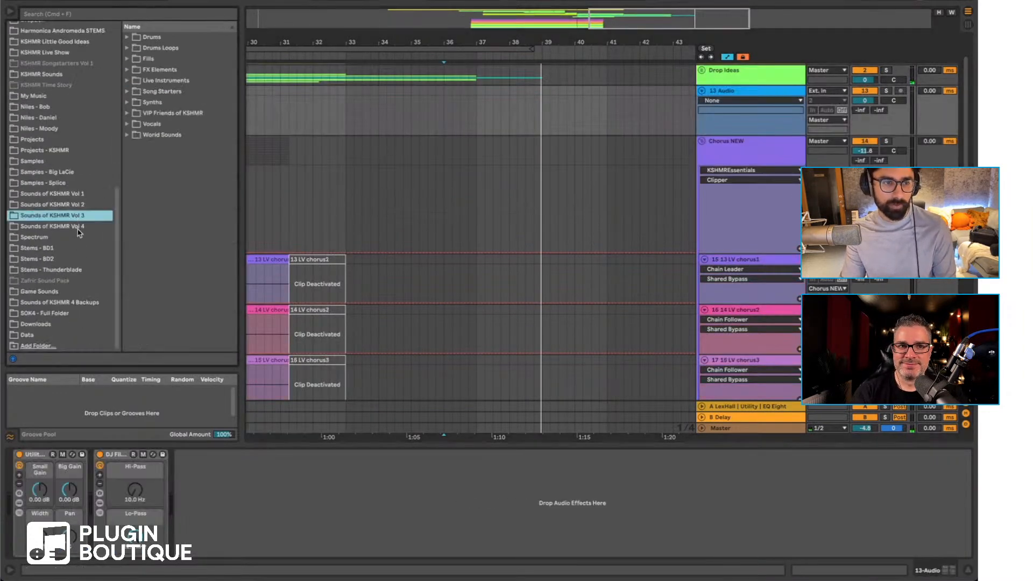
pyautogui.click(57, 16)
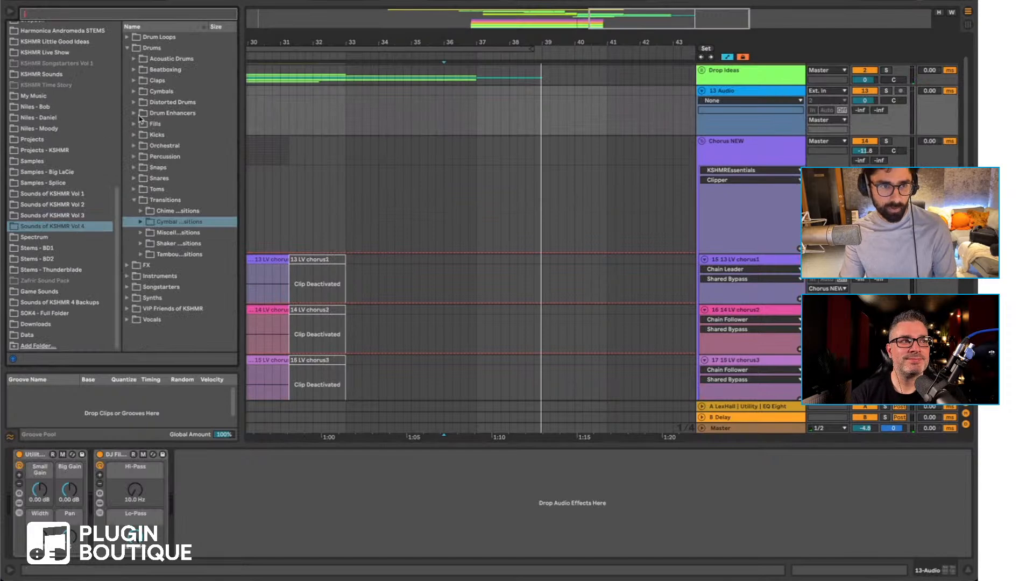
pyautogui.doubleClick(159, 135)
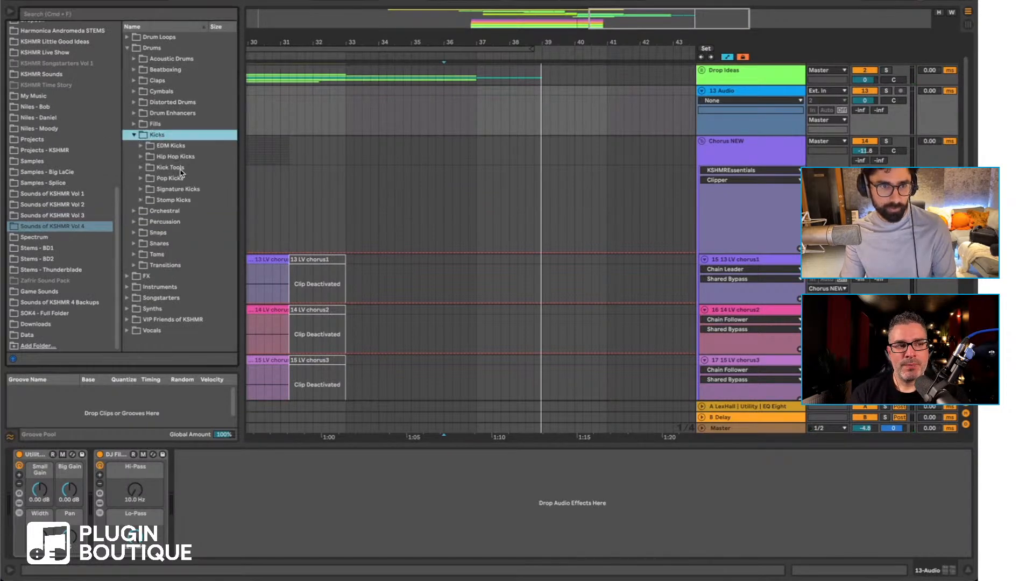
pyautogui.doubleClick(171, 168)
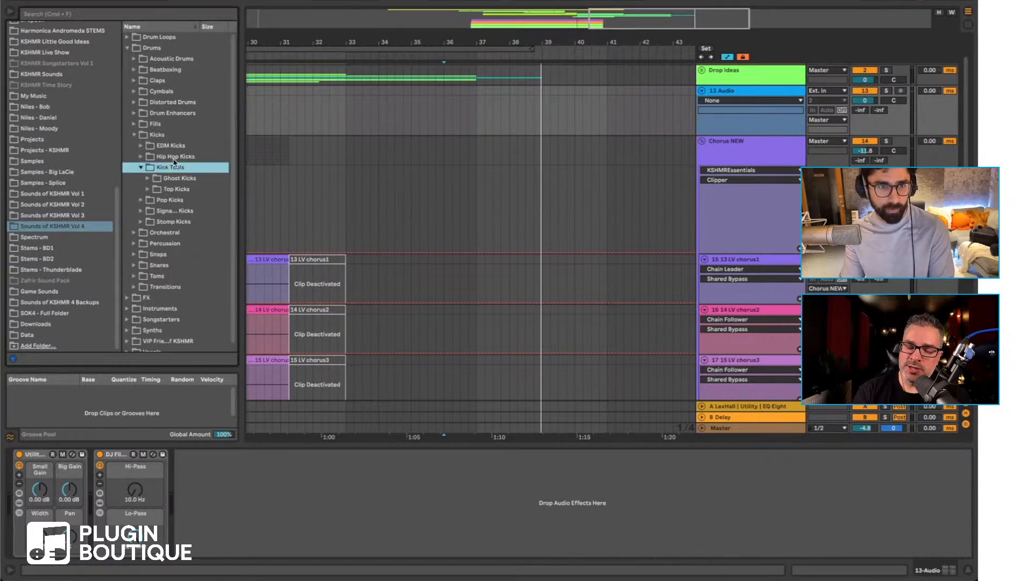
pyautogui.doubleClick(173, 146)
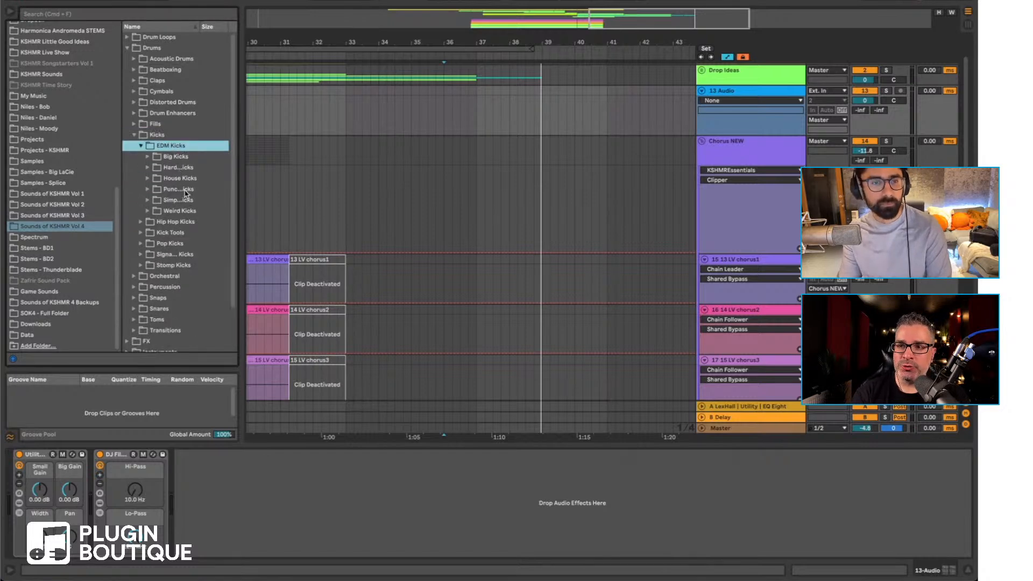
pyautogui.doubleClick(179, 190)
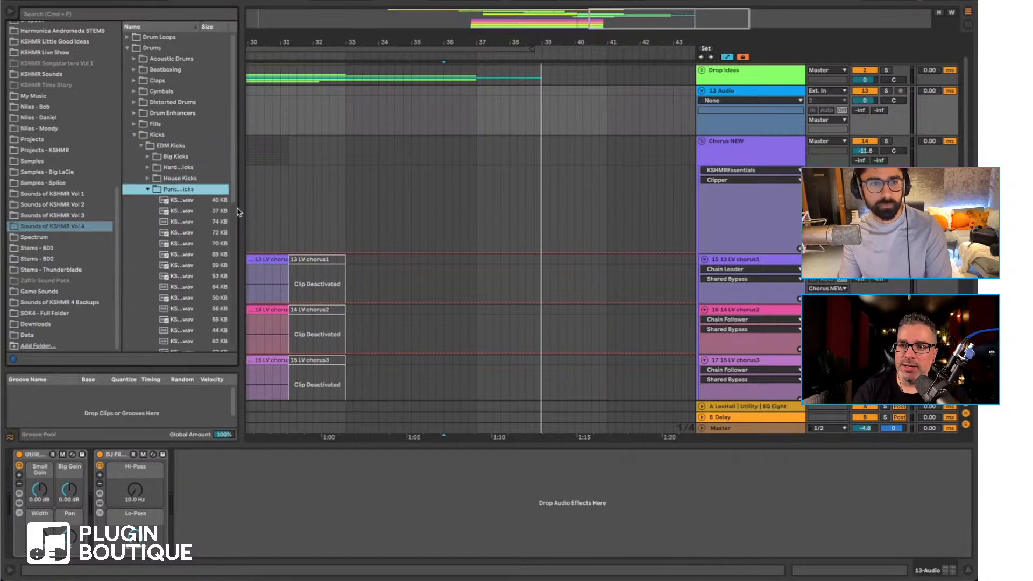
pyautogui.moveTo(241, 204); pyautogui.dragTo(389, 216)
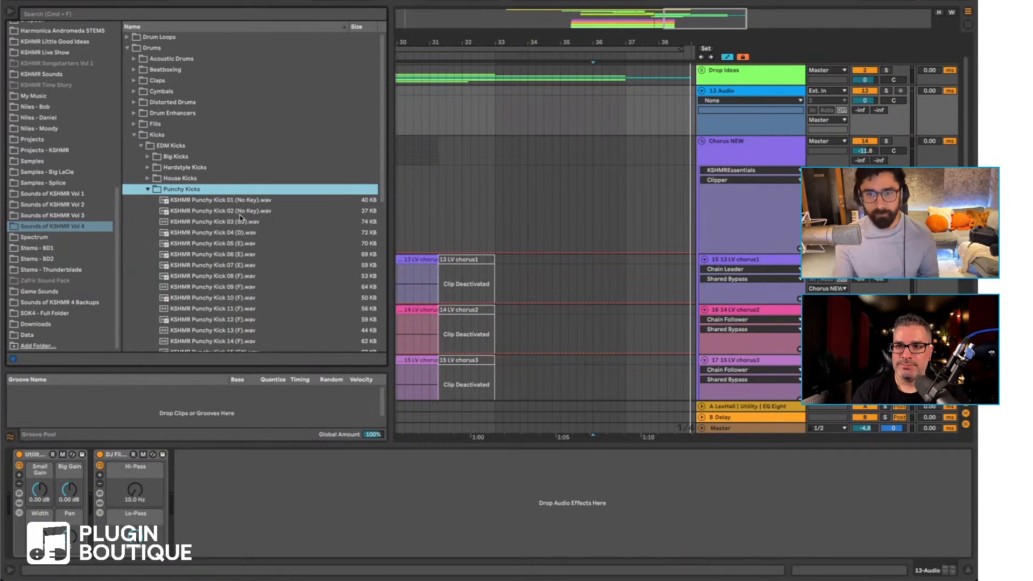
# Step: Insert a MIDI track below 13 Audio and load an empty Drum Rack onto it
pyautogui.click(739, 97)
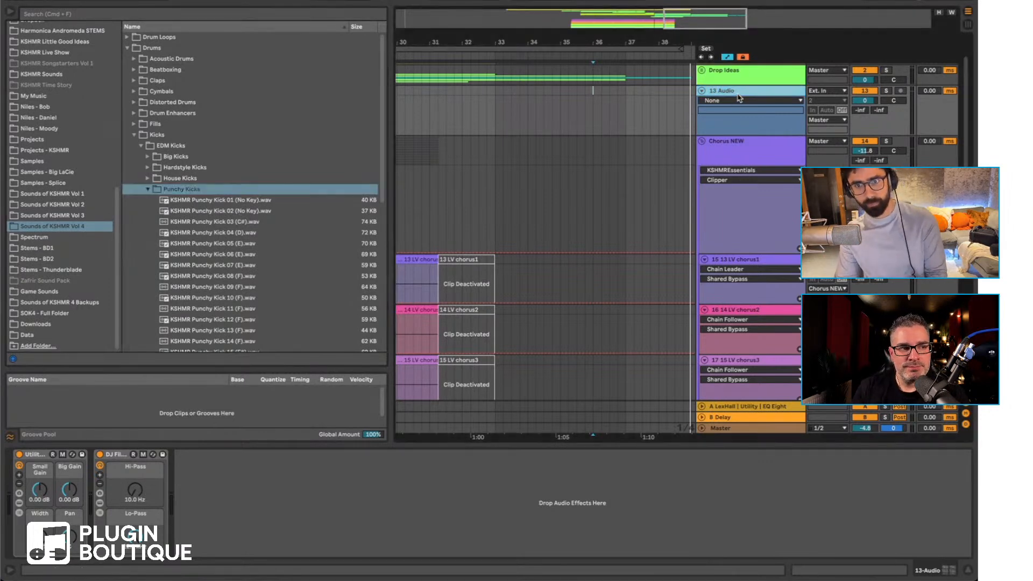
pyautogui.press('super+shift+t')
pyautogui.scroll(10, 46, 114)
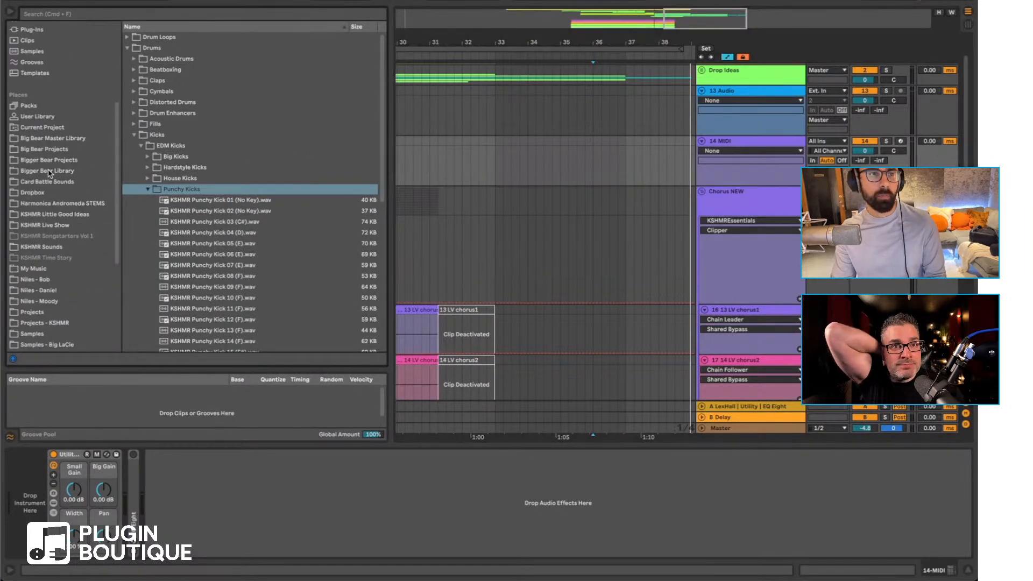
pyautogui.click(37, 145)
pyautogui.moveTo(158, 58); pyautogui.dragTo(662, 162)
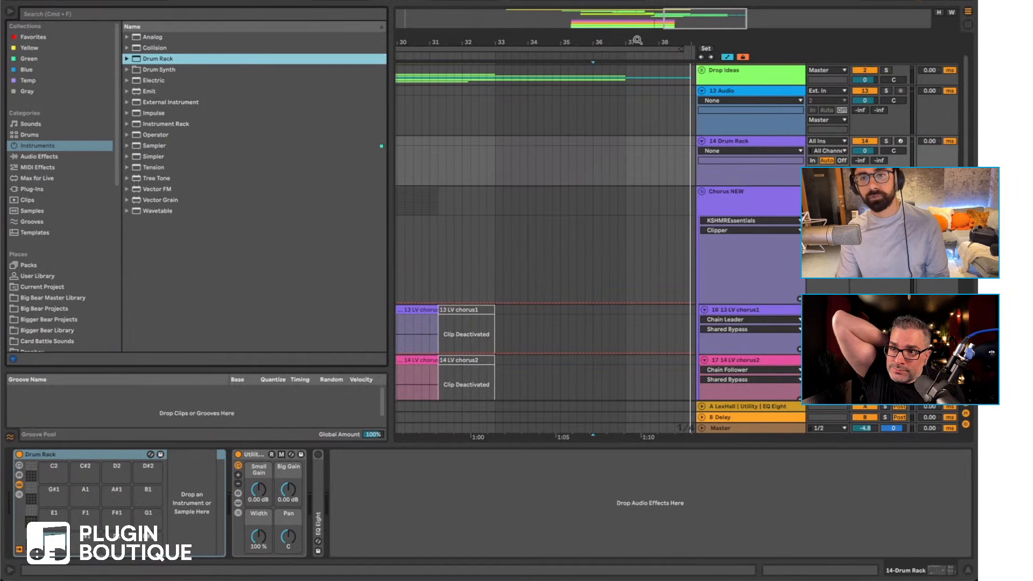
# Step: Create an empty two-bar MIDI clip on the Drum Rack track from bar 37 to bar 39
pyautogui.moveTo(425, 168); pyautogui.dragTo(554, 170)
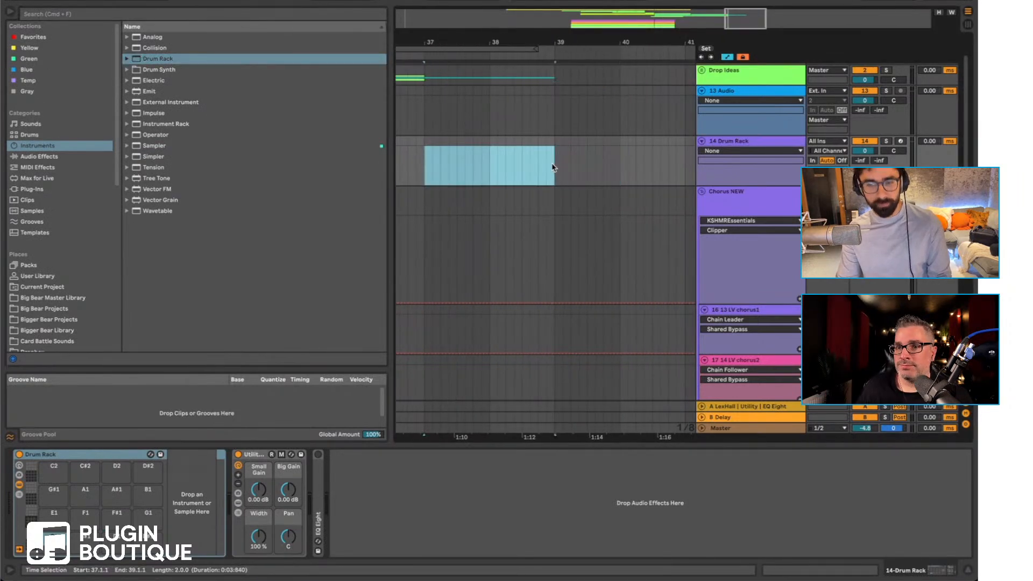
pyautogui.press('super+shift+m')
pyautogui.press('b')
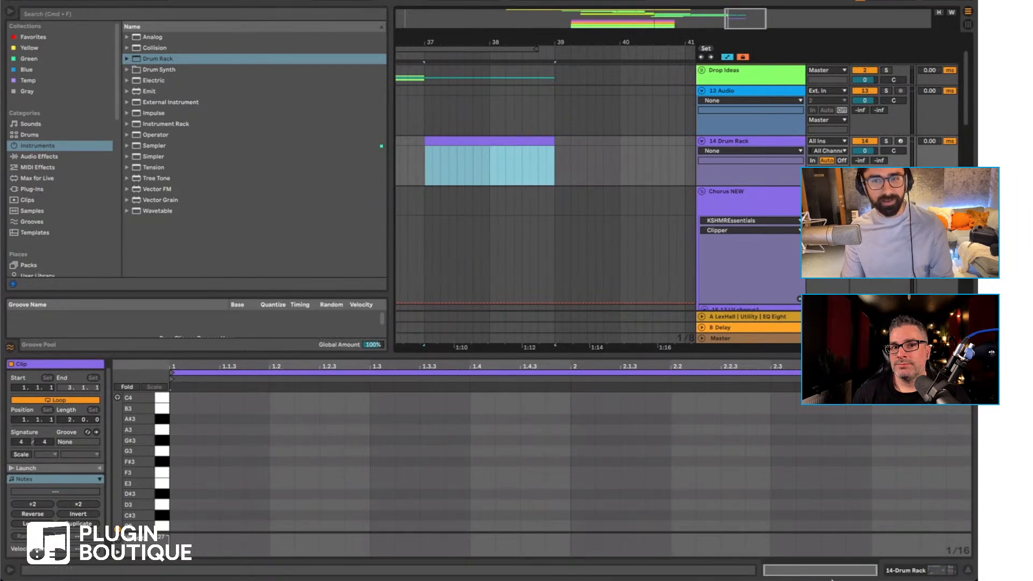
# Step: Audition Punchy Kicks 05 to 07 and load KSHMR Punchy Kick 07 (E).wav onto the Drum Rack's C1 pad
pyautogui.click(919, 570)
pyautogui.scroll(-10, 94, 312)
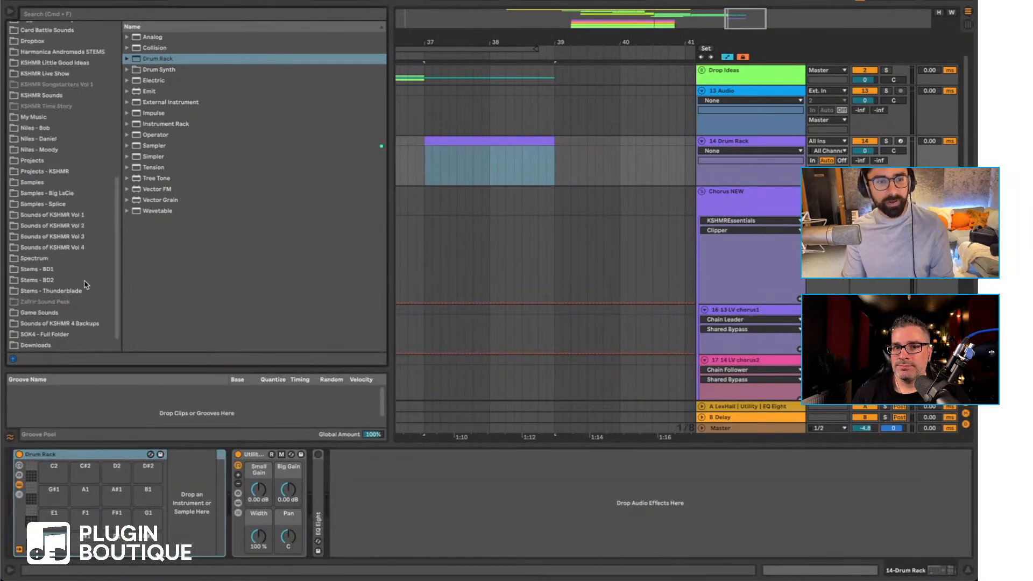
pyautogui.click(86, 248)
pyautogui.click(232, 245)
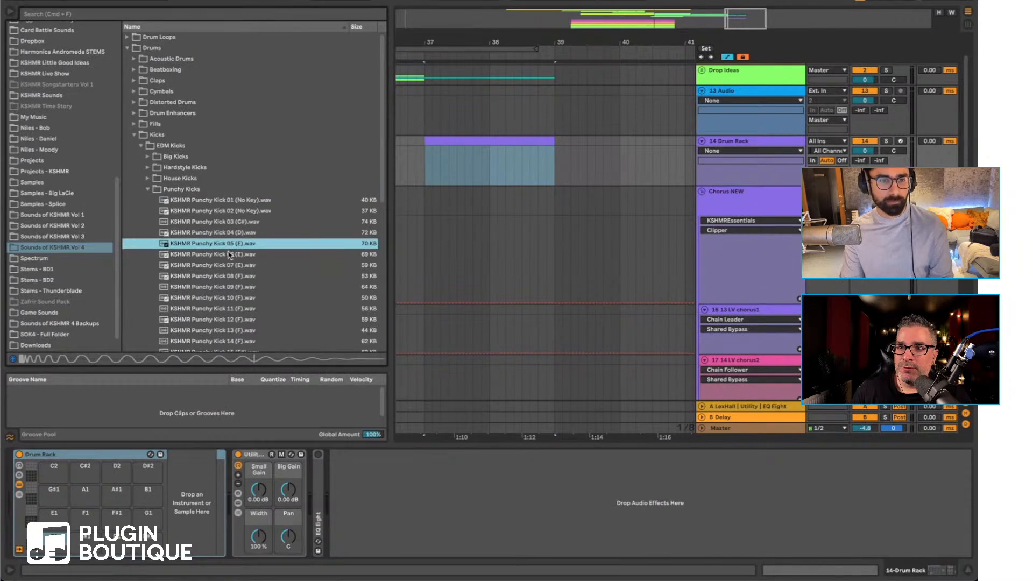
pyautogui.click(229, 255)
pyautogui.click(225, 266)
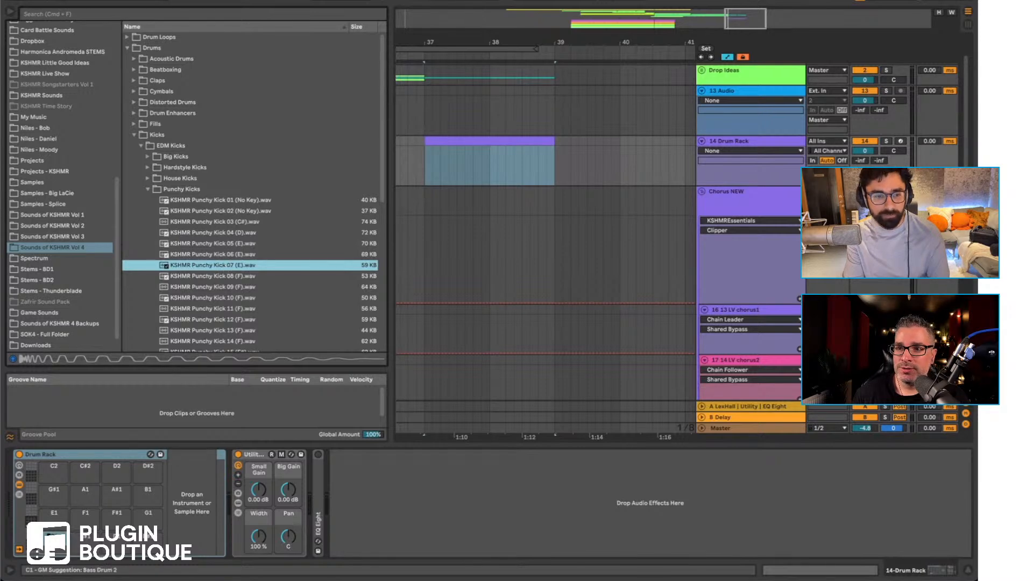
pyautogui.moveTo(225, 266); pyautogui.dragTo(55, 537)
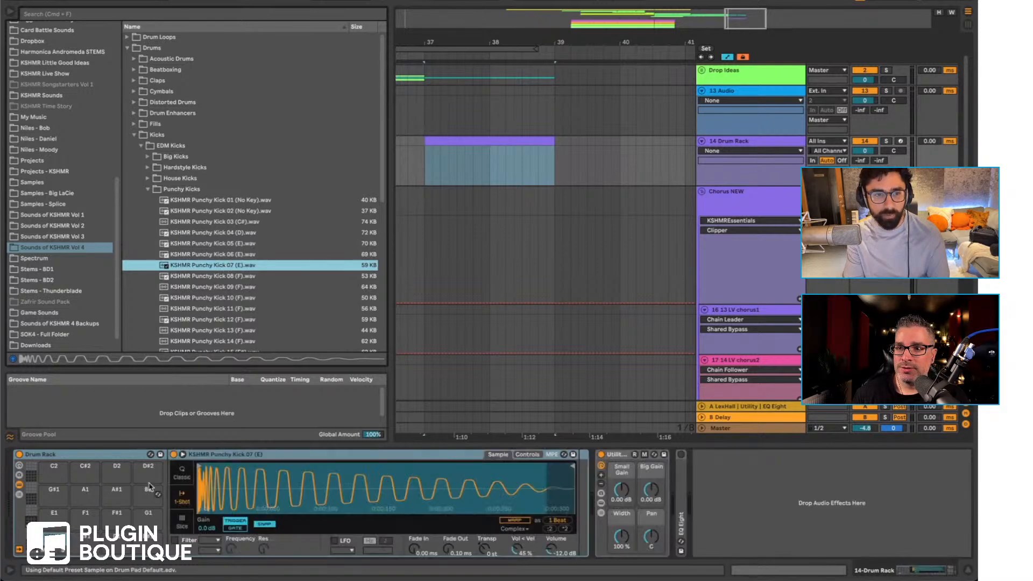
# Step: Add a Punchy Kick 07 note at the start of the Drum Rack clip and lengthen it to one beat
pyautogui.doubleClick(454, 154)
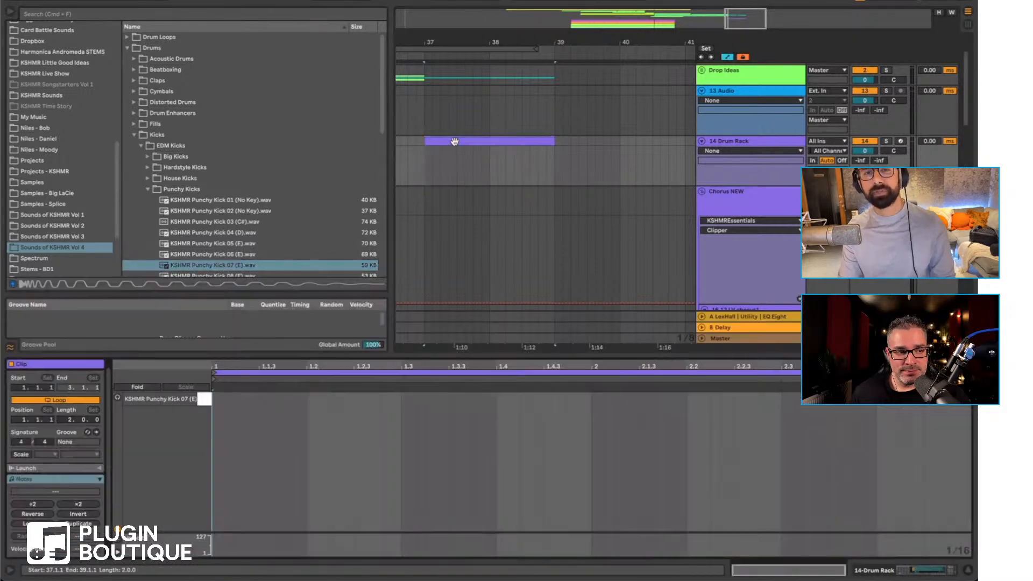
pyautogui.click(223, 401)
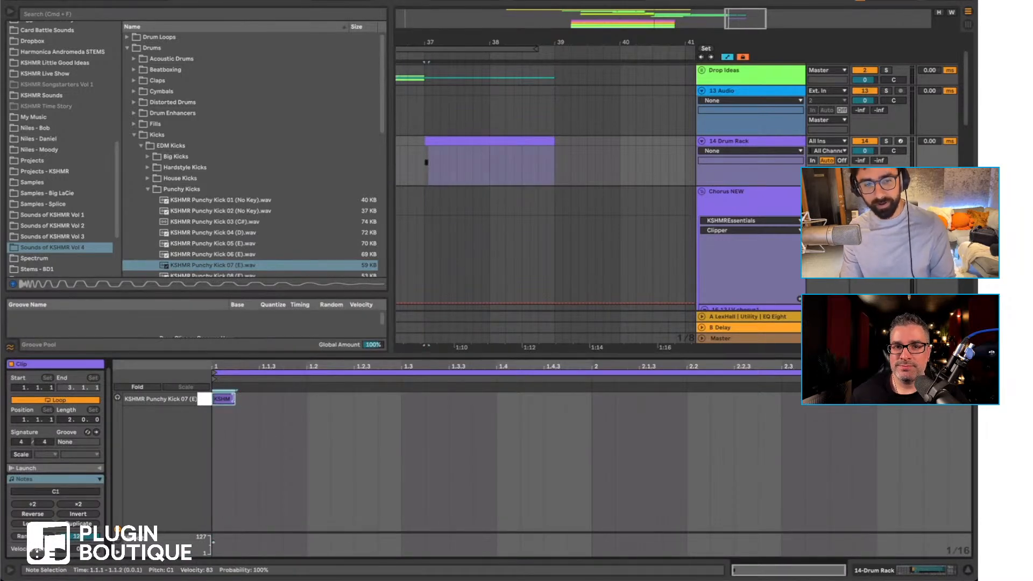
pyautogui.moveTo(234, 399); pyautogui.dragTo(306, 399)
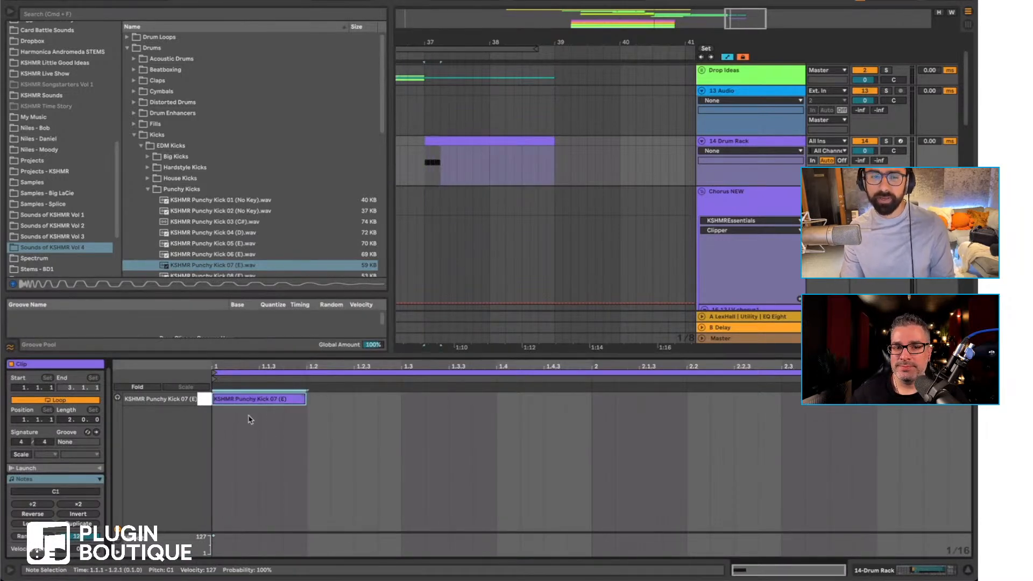
pyautogui.click(873, 573)
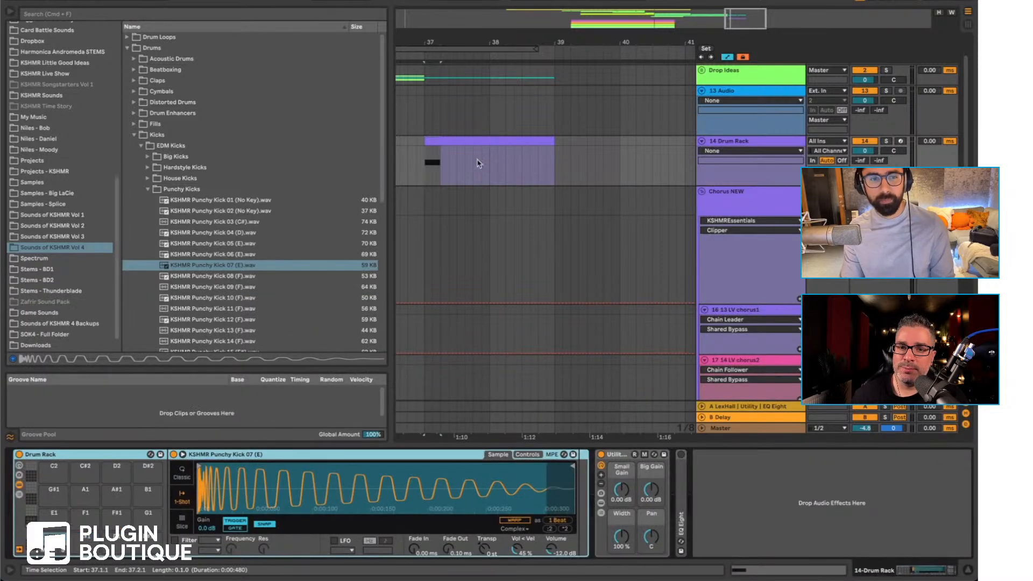
# Step: Duplicate the one-beat kick note across the two-bar clip so a kick falls on every beat
pyautogui.doubleClick(440, 142)
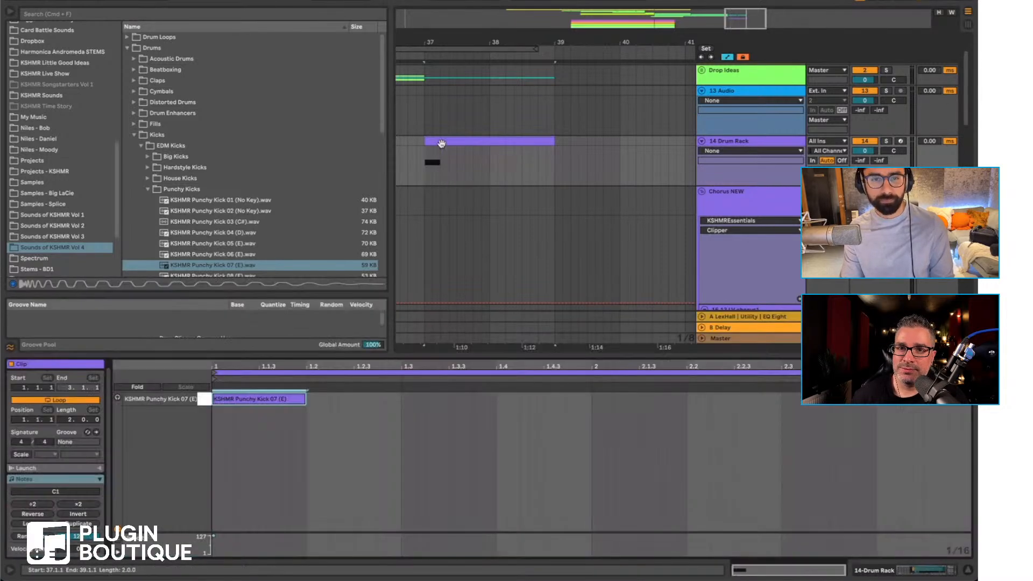
pyautogui.moveTo(282, 424); pyautogui.dragTo(273, 375)
pyautogui.press('super+d')
pyautogui.press('super+d')
pyautogui.press('super+d')
pyautogui.press('super+d')
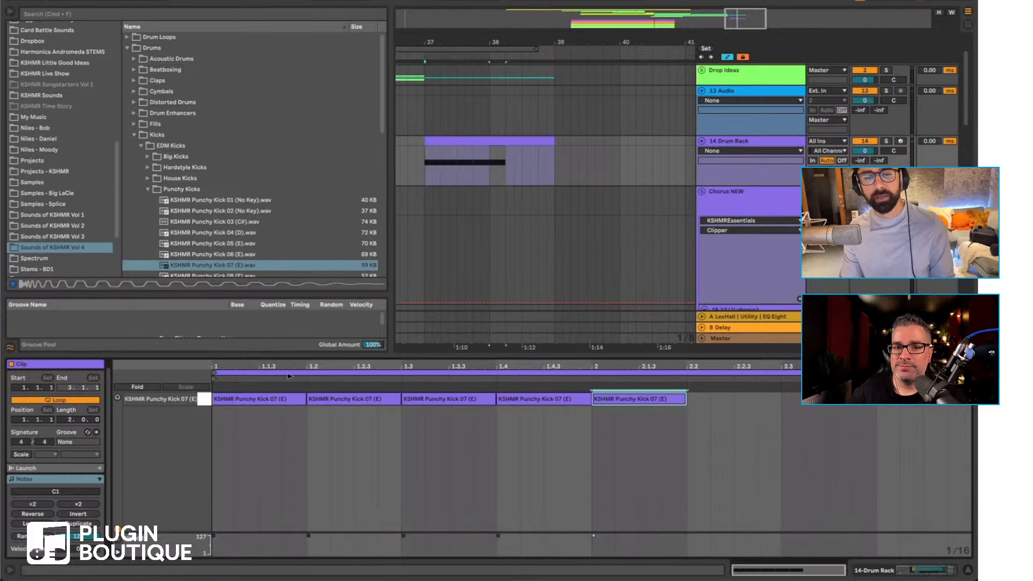
pyautogui.press('super+d')
pyautogui.press('super+d')
pyautogui.press('super+d')
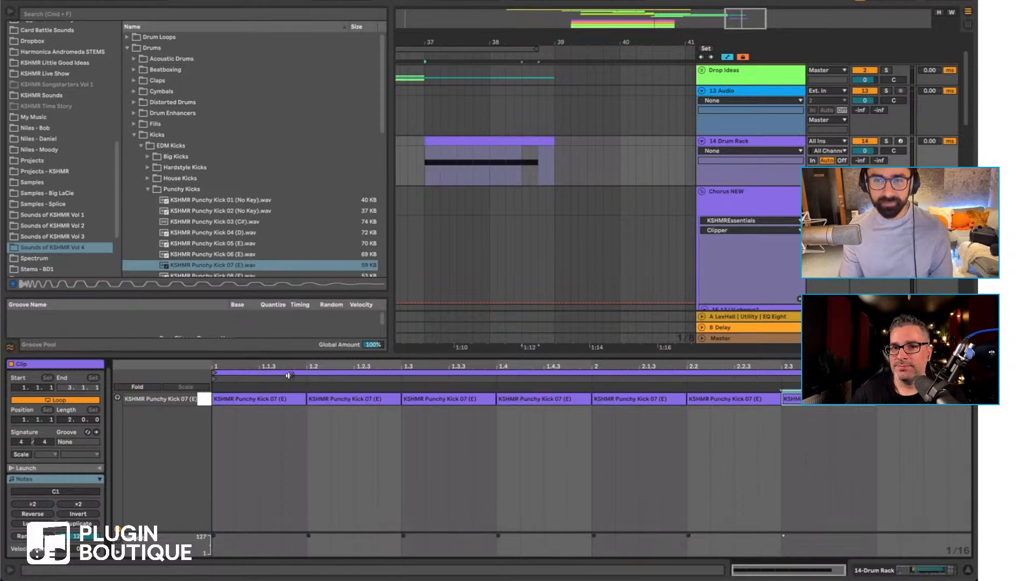
pyautogui.click(878, 572)
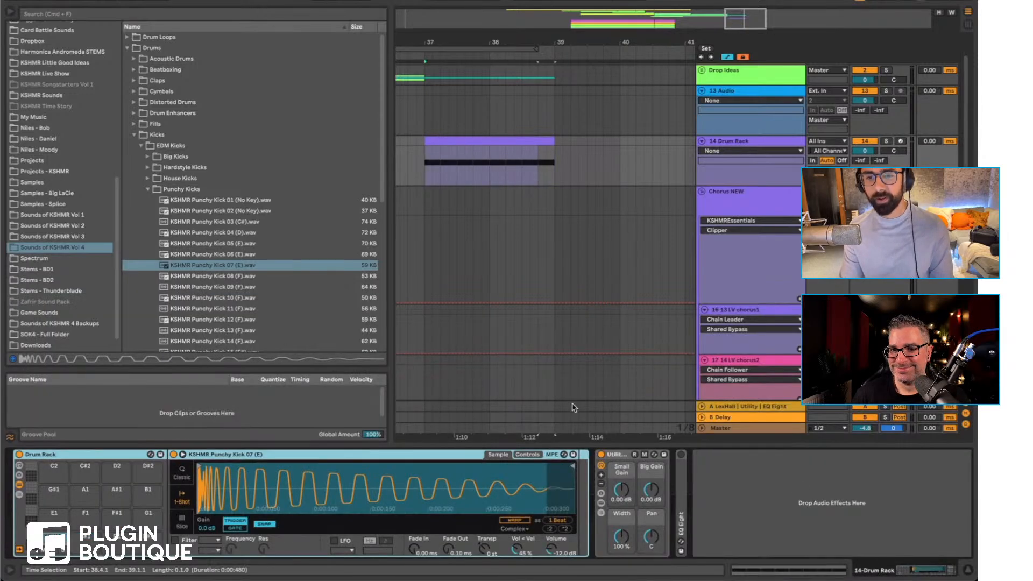
# Step: Play the kick clip and lower the Drum Rack track's volume to about -9.4 dB
pyautogui.press('space')
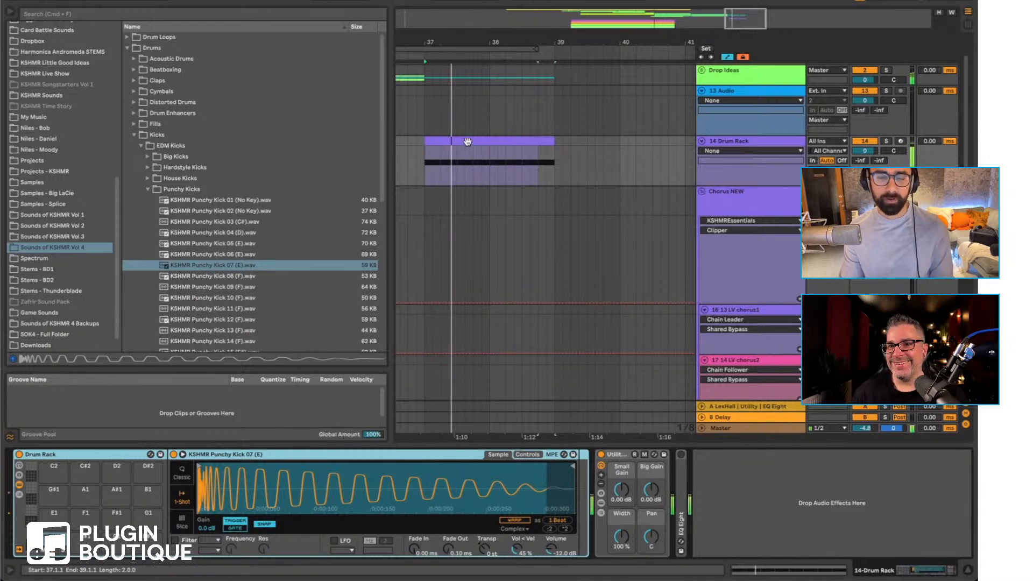
pyautogui.click(467, 141)
pyautogui.press('space')
pyautogui.moveTo(870, 154); pyautogui.dragTo(870, 169)
pyautogui.press('space')
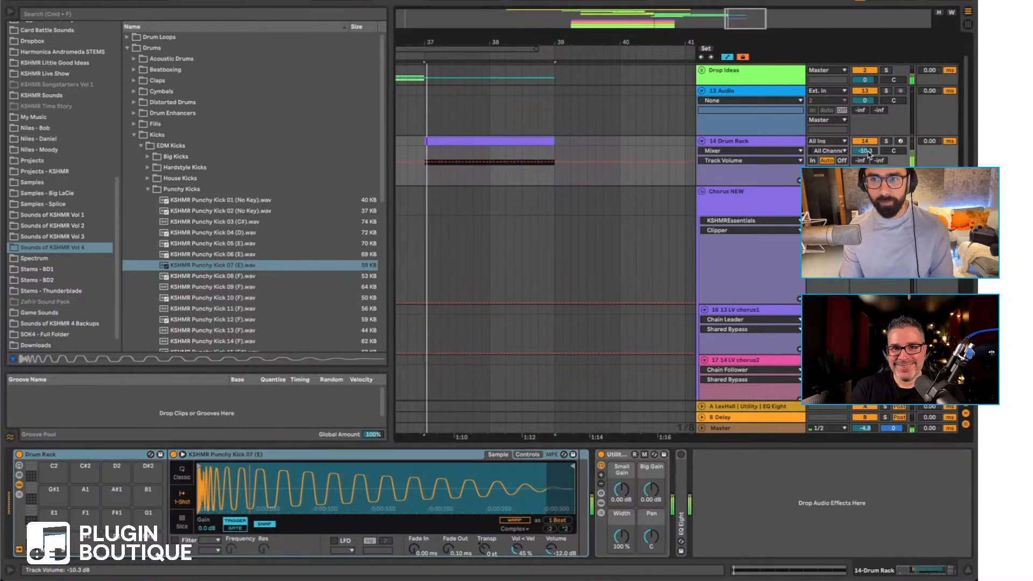
pyautogui.press('space')
# Step: Set the arrangement loop to the kick clip from bar 37 to 39 and place the insert marker at bar 35
pyautogui.click(497, 139)
pyautogui.press('super+l')
pyautogui.hscroll(-3, 482, 163)
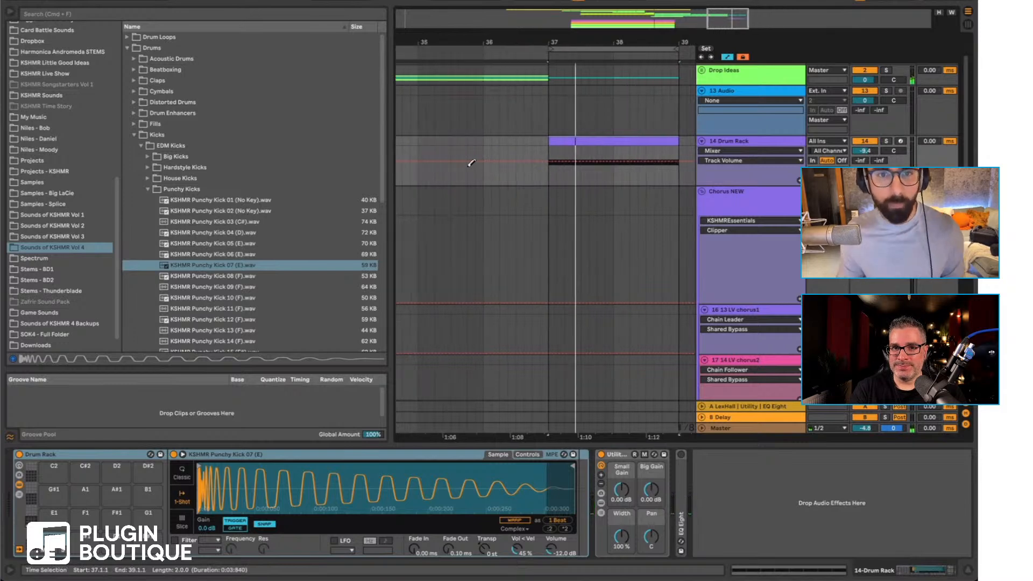
pyautogui.click(419, 142)
pyautogui.scroll(2, 419, 142)
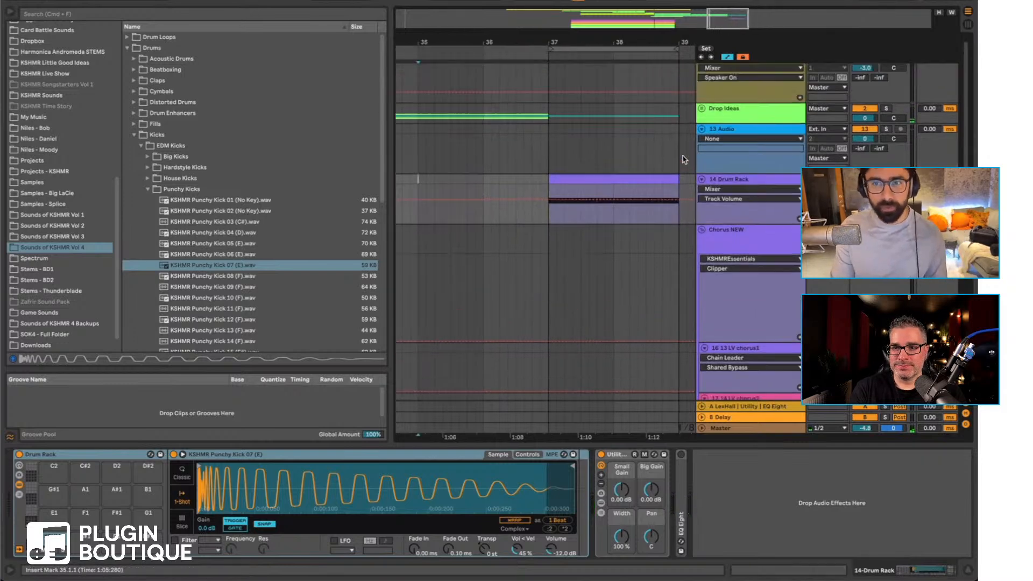
# Step: Open the Drop Ideas group and display the Gain automation of the first Utility on the 9 Serum track
pyautogui.click(702, 110)
pyautogui.click(740, 115)
pyautogui.scroll(-6, 645, 240)
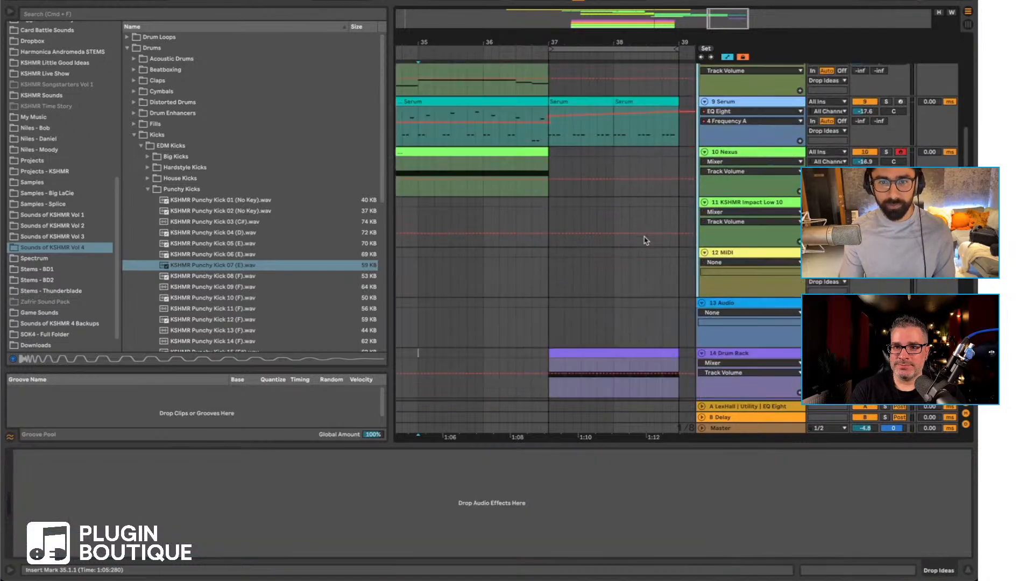
pyautogui.click(739, 109)
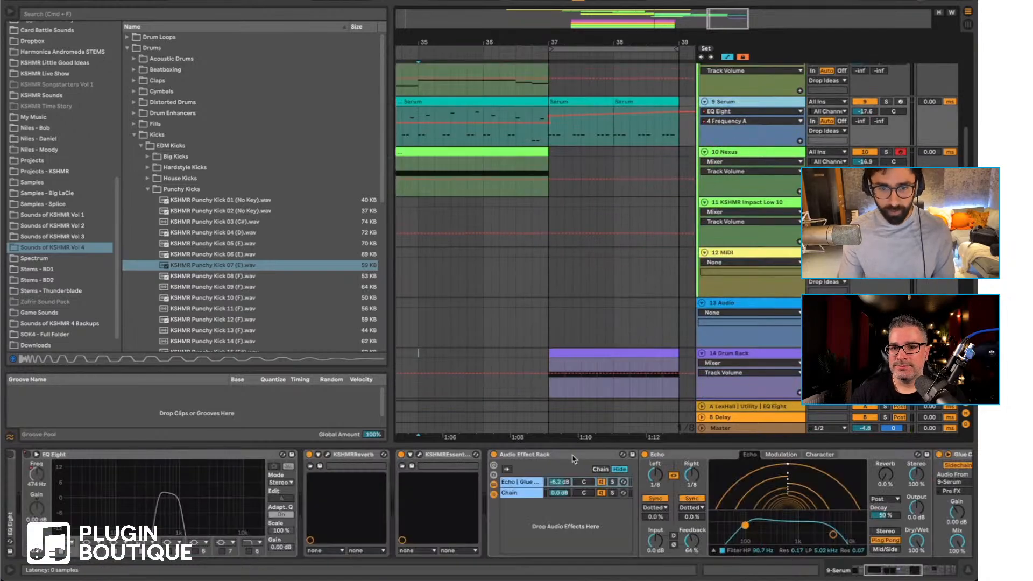
pyautogui.hscroll(10, 716, 510)
pyautogui.click(704, 494)
pyautogui.moveTo(557, 127); pyautogui.dragTo(580, 174)
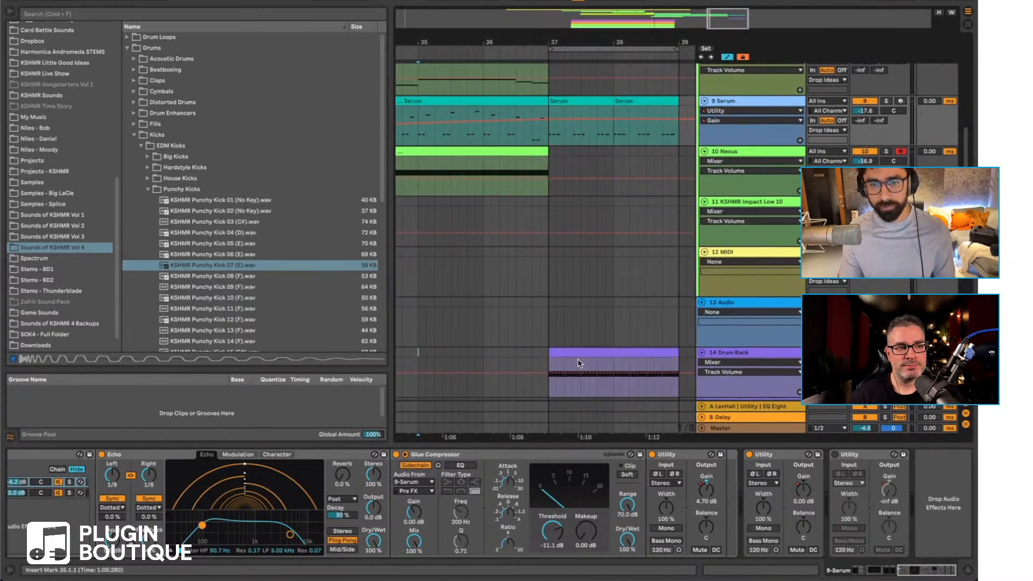
# Step: Move the two-bar kick clip on the Drum Rack track from bar 37 to bar 39
pyautogui.click(579, 367)
pyautogui.hscroll(3, 578, 361)
pyautogui.hotkey('ctrl', 'd')
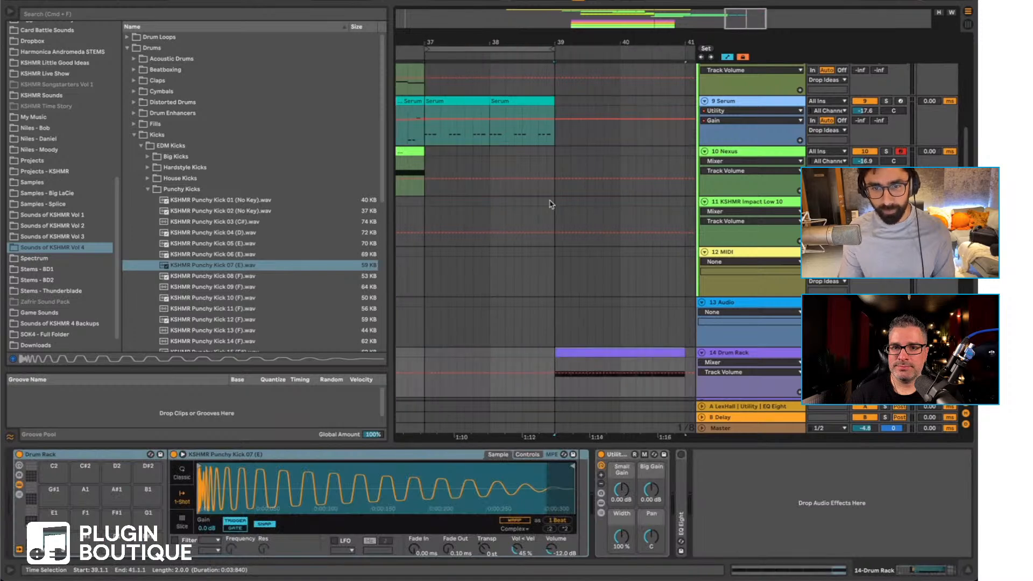
# Step: Play the Serum track from bar 37 to check its level leading into the kick section
pyautogui.press('a')
pyautogui.click(430, 128)
pyautogui.press('space')
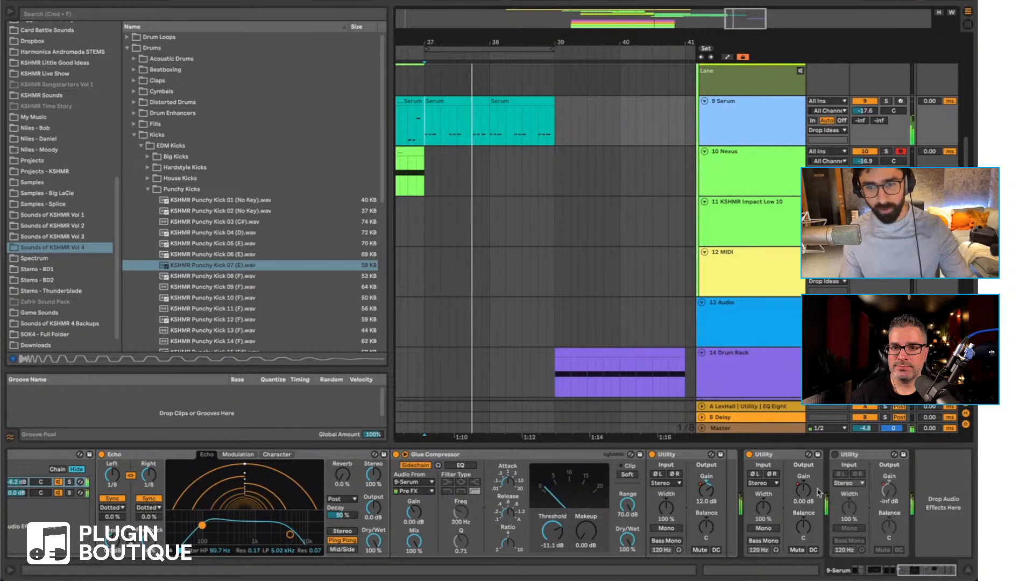
pyautogui.press('a')
pyautogui.press('space')
# Step: Draw the 9 Serum Utility gain at -inf dB from bar 39 to 41 and set the arrangement loop to that range
pyautogui.moveTo(705, 489); pyautogui.dragTo(706, 491)
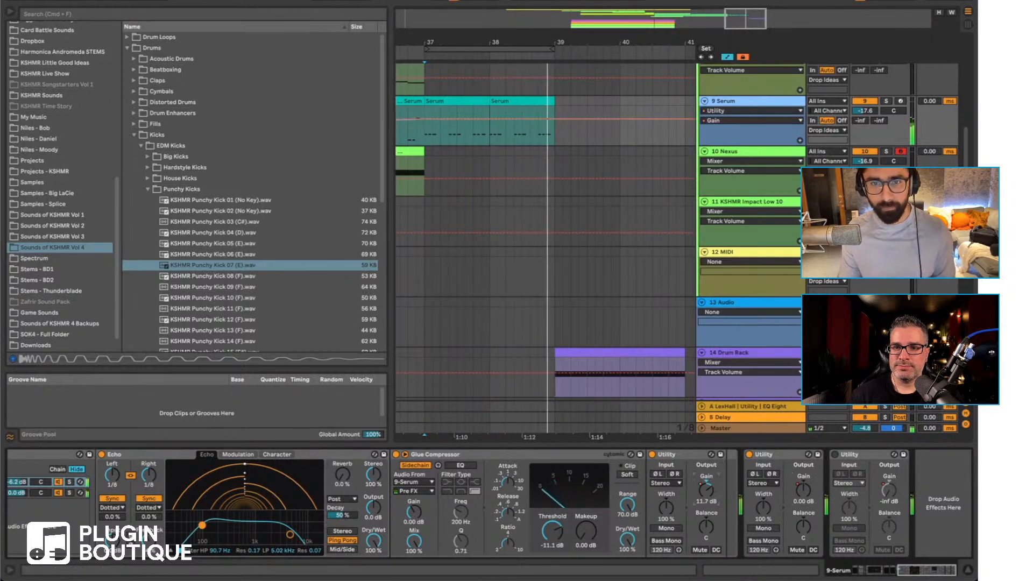
pyautogui.click(457, 2)
pyautogui.moveTo(560, 139)
pyautogui.mouseDown()
pyautogui.moveTo(592, 183)
pyautogui.moveTo(676, 203)
pyautogui.mouseUp()
pyautogui.press('b')
pyautogui.click(558, 105)
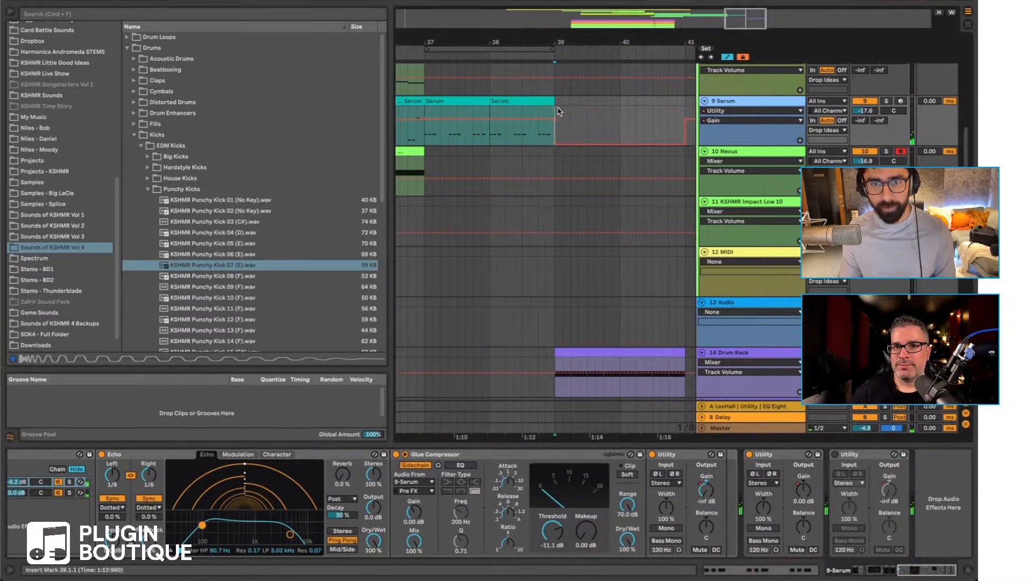
pyautogui.moveTo(600, 38); pyautogui.dragTo(534, 31)
pyautogui.moveTo(497, 109); pyautogui.dragTo(601, 110)
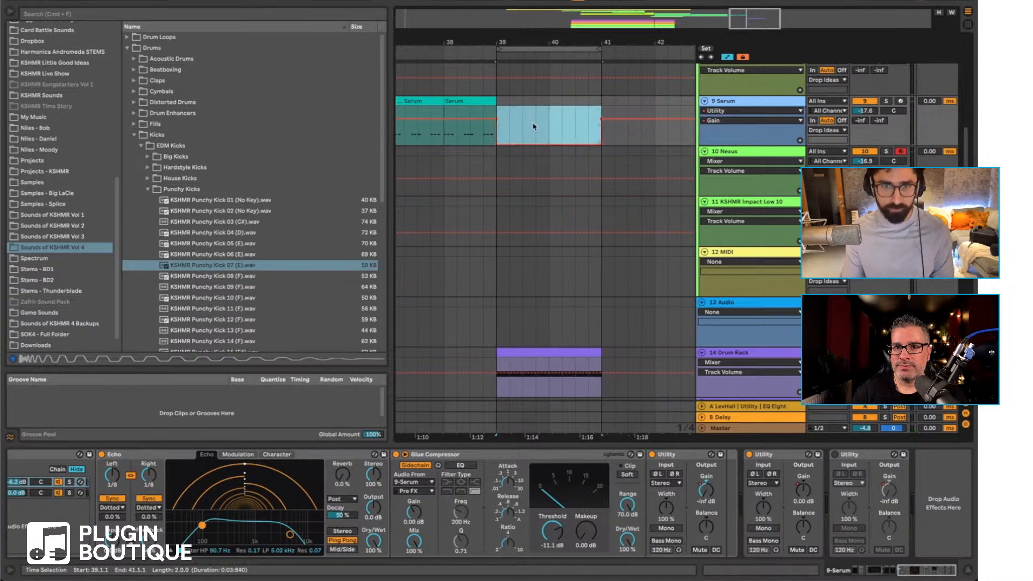
# Step: Copy the four-bar Serum clip from bars 29 to 33 and paste it at bar 39 on the same track
pyautogui.hscroll(-10, 535, 127)
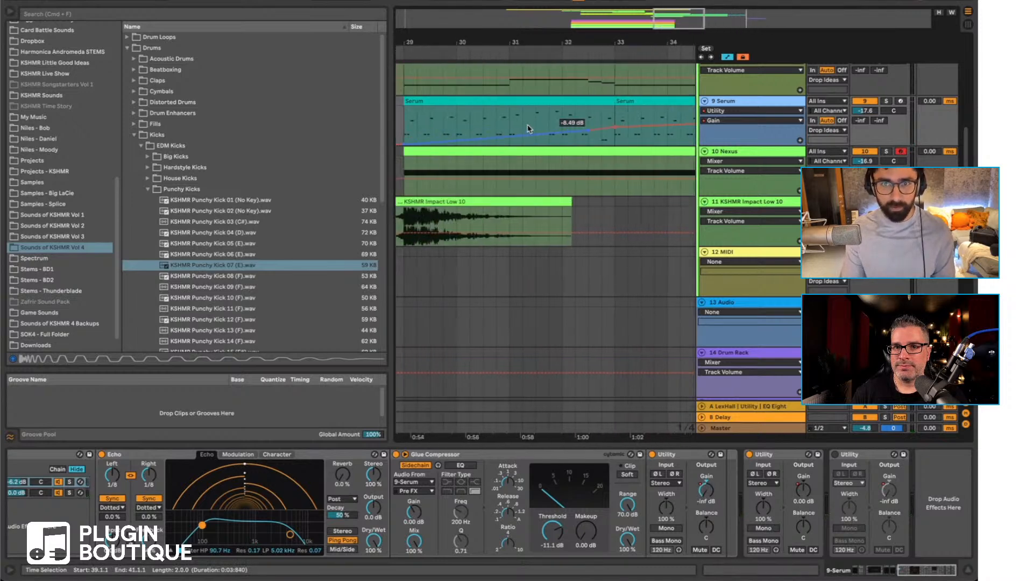
pyautogui.hscroll(-3, 529, 128)
pyautogui.click(586, 123)
pyautogui.press('a')
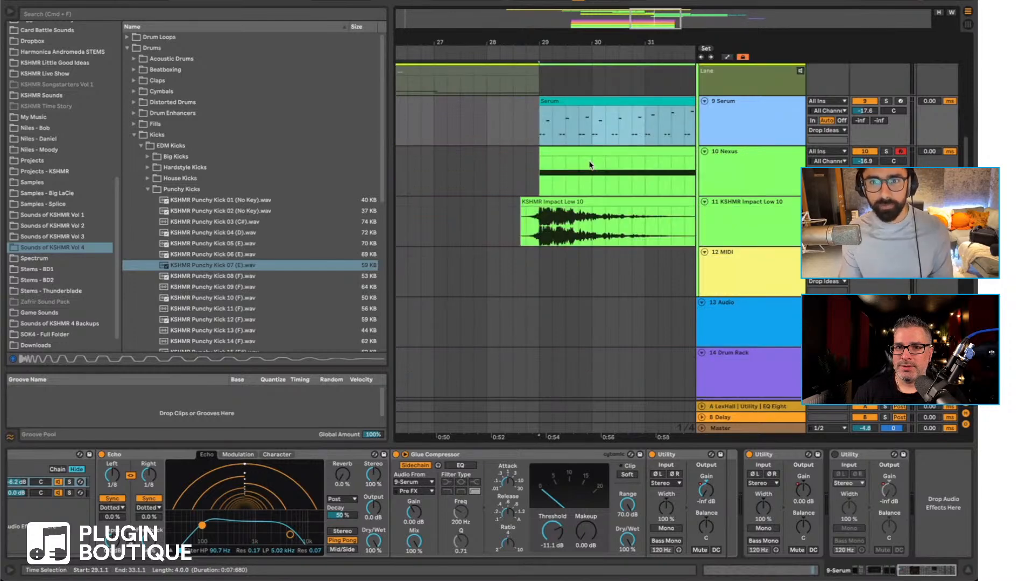
pyautogui.hscroll(12, 590, 164)
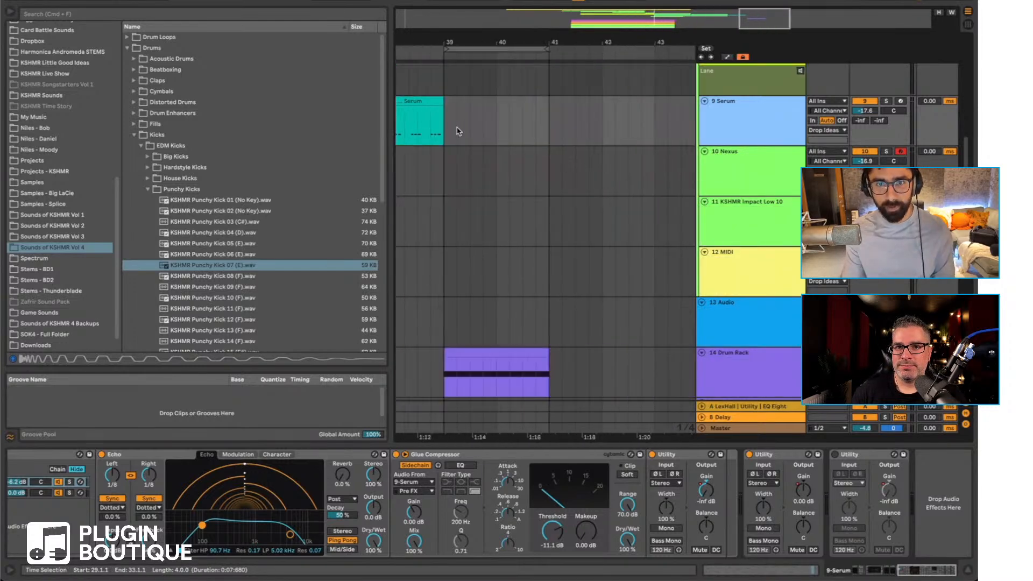
pyautogui.click(456, 132)
pyautogui.press('super+v')
# Step: Duplicate the kick clip to fill bars 39 to 43 and set the arrangement loop to that four-bar range
pyautogui.scroll(-1, 485, 230)
pyautogui.click(455, 345)
pyautogui.press('super+d')
pyautogui.click(445, 349)
pyautogui.press('space')
pyautogui.moveTo(436, 349); pyautogui.dragTo(445, 246)
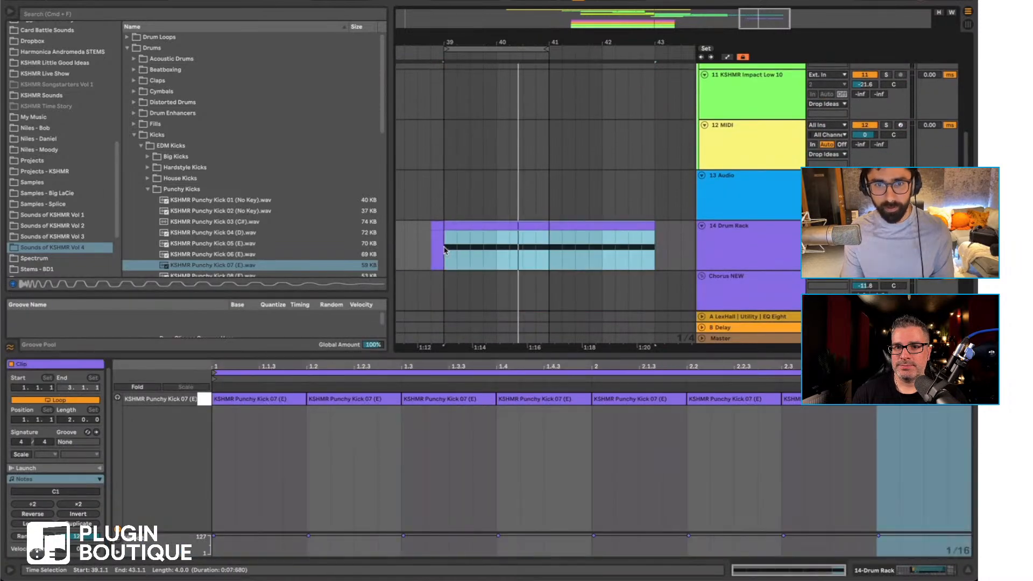
pyautogui.press('super+l')
pyautogui.click(430, 245)
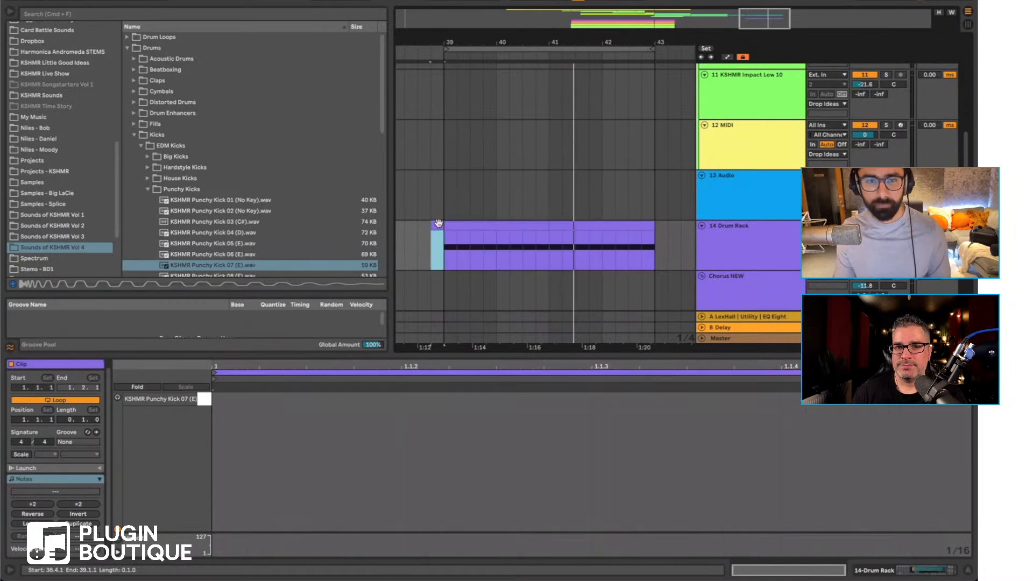
# Step: Automate the 9 Serum Utility gain to stay at -inf dB from bar 39, then ramp up from 42.4 to bar 43
pyautogui.scroll(5, 538, 237)
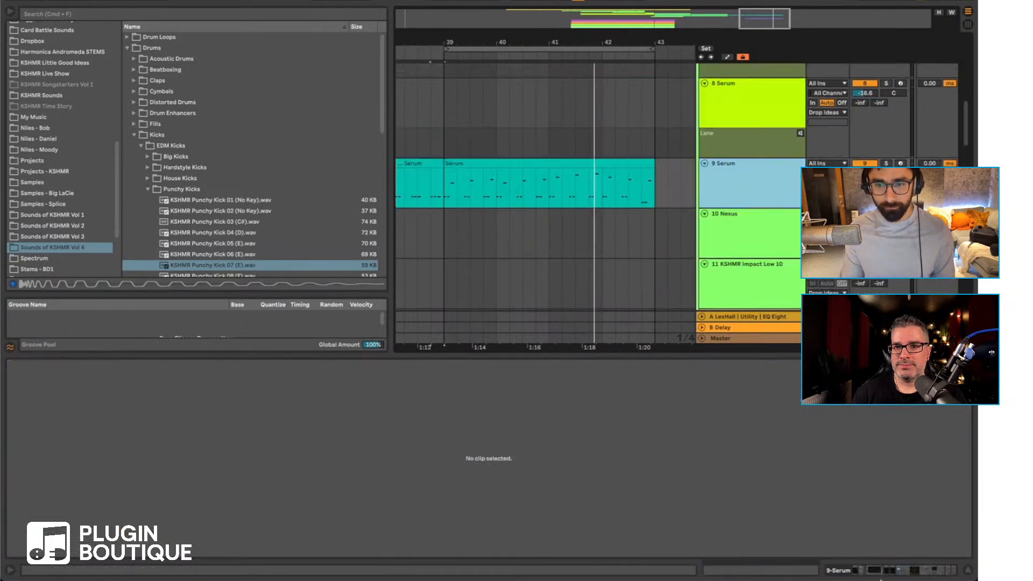
pyautogui.click(912, 569)
pyautogui.click(704, 488)
pyautogui.press('a')
pyautogui.press('b')
pyautogui.moveTo(451, 204)
pyautogui.mouseDown()
pyautogui.moveTo(651, 231)
pyautogui.moveTo(643, 212)
pyautogui.moveTo(655, 177)
pyautogui.mouseUp()
pyautogui.click(642, 205)
# Step: Set the Echo's high-pass filter to about 244 Hz and start the final gain ramp about one beat earlier
pyautogui.moveTo(200, 530); pyautogui.dragTo(224, 530)
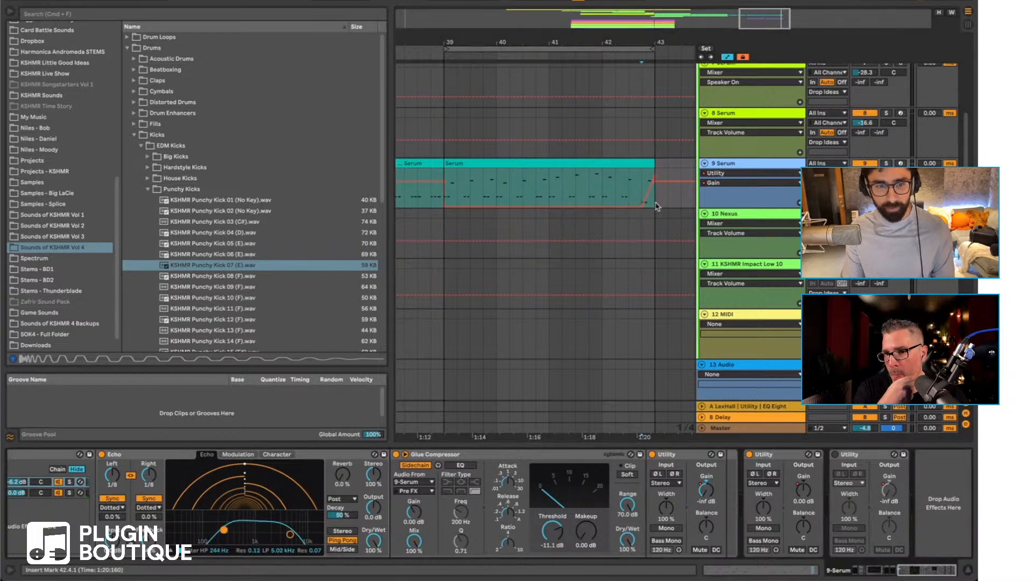
pyautogui.click(604, 190)
pyautogui.press('space')
pyautogui.moveTo(643, 206); pyautogui.dragTo(630, 207)
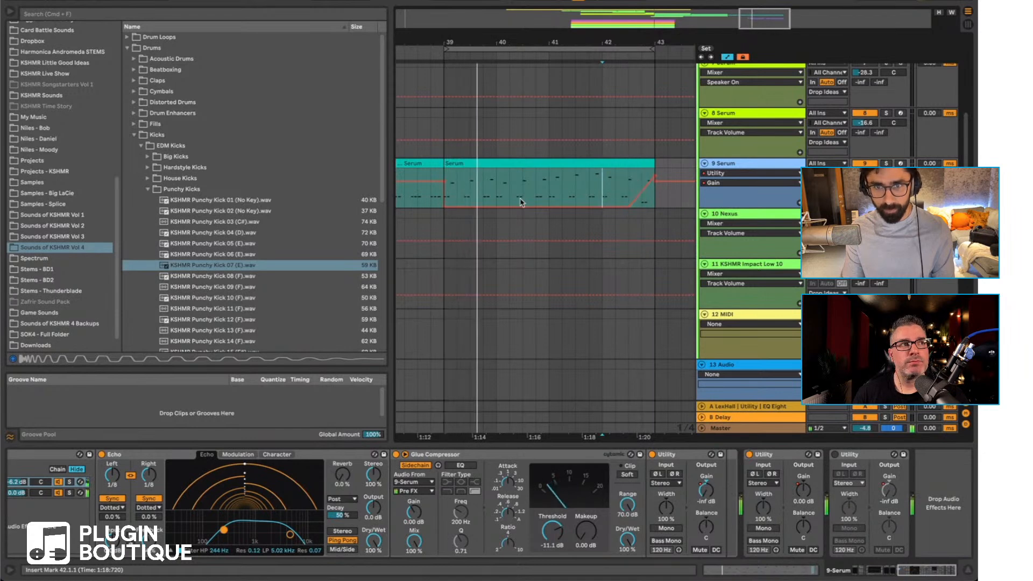
# Step: Add two short rising gain ramps between about 40.3 and bar 41 on 9 Serum, audition them, and lower the second peak slightly
pyautogui.moveTo(535, 203)
pyautogui.mouseDown()
pyautogui.moveTo(537, 176)
pyautogui.moveTo(548, 178)
pyautogui.moveTo(537, 205)
pyautogui.mouseUp()
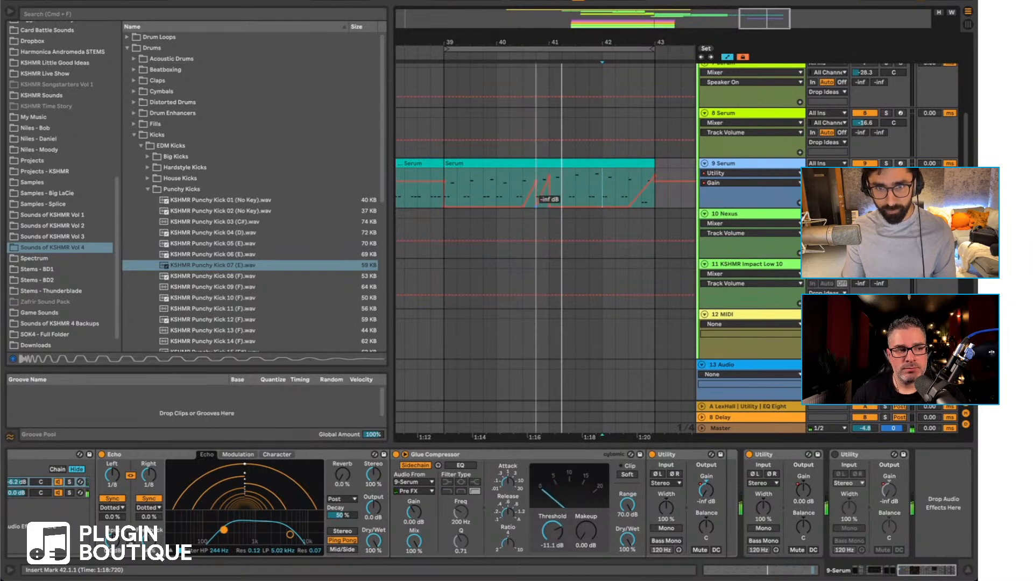
pyautogui.click(534, 171)
pyautogui.press('space')
pyautogui.click(525, 175)
pyautogui.press('space')
pyautogui.press('space')
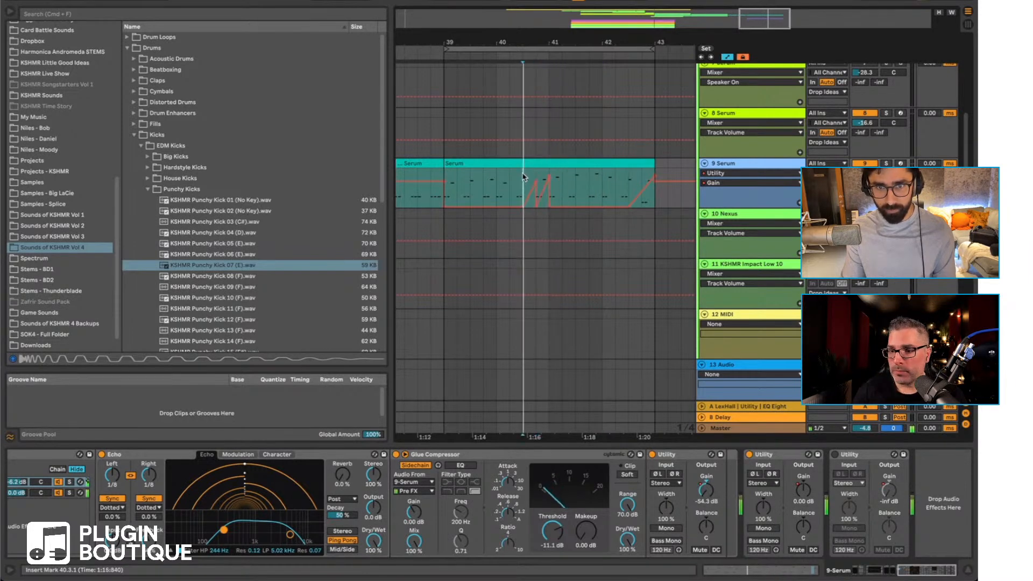
pyautogui.moveTo(546, 178); pyautogui.dragTo(550, 184)
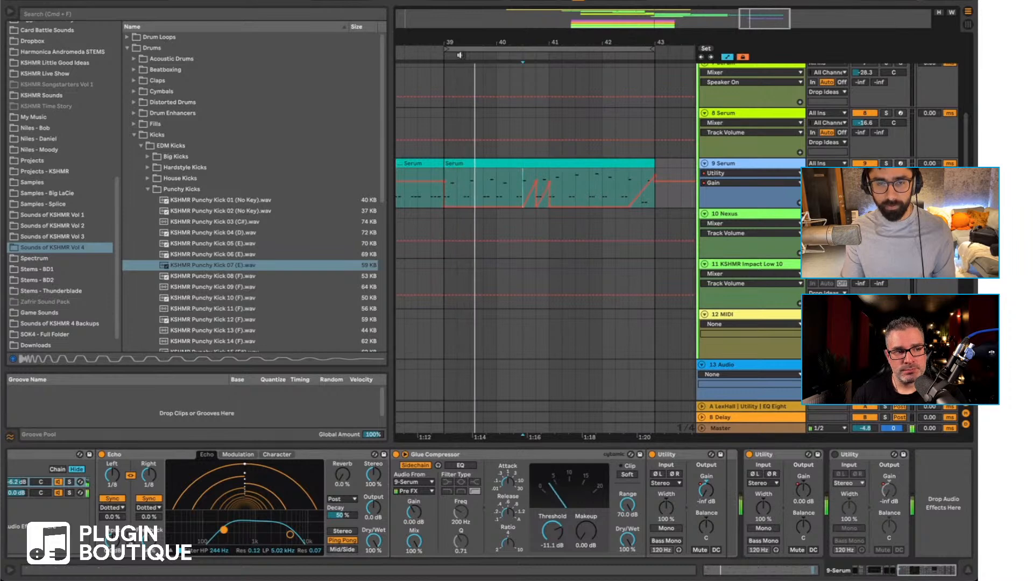
# Step: Select the Drum Rack track and audition alternative punchy kick samples up to KSHMR Punchy Kick 10 (F)
pyautogui.press('+')
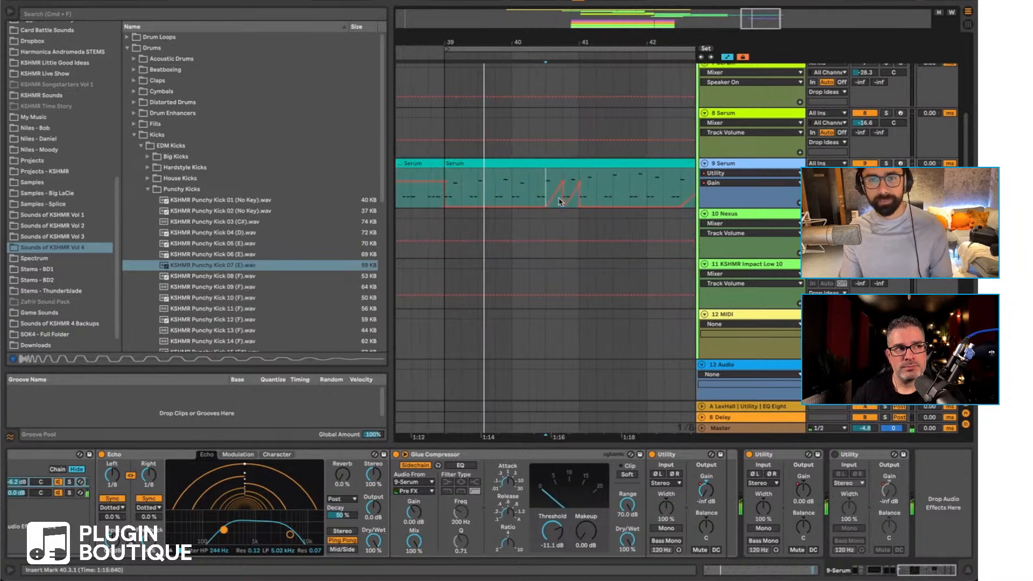
pyautogui.scroll(-5, 549, 290)
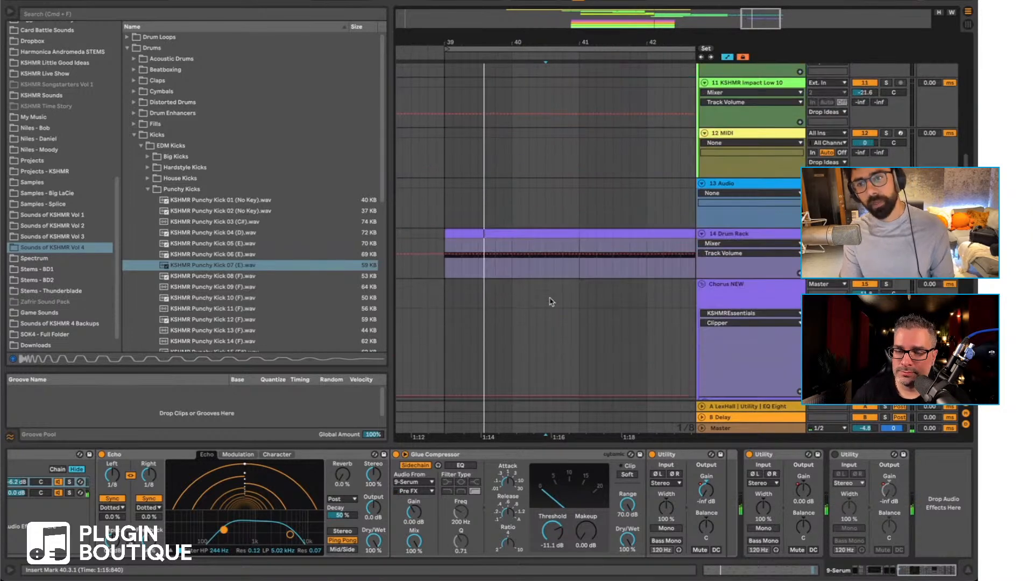
pyautogui.click(451, 268)
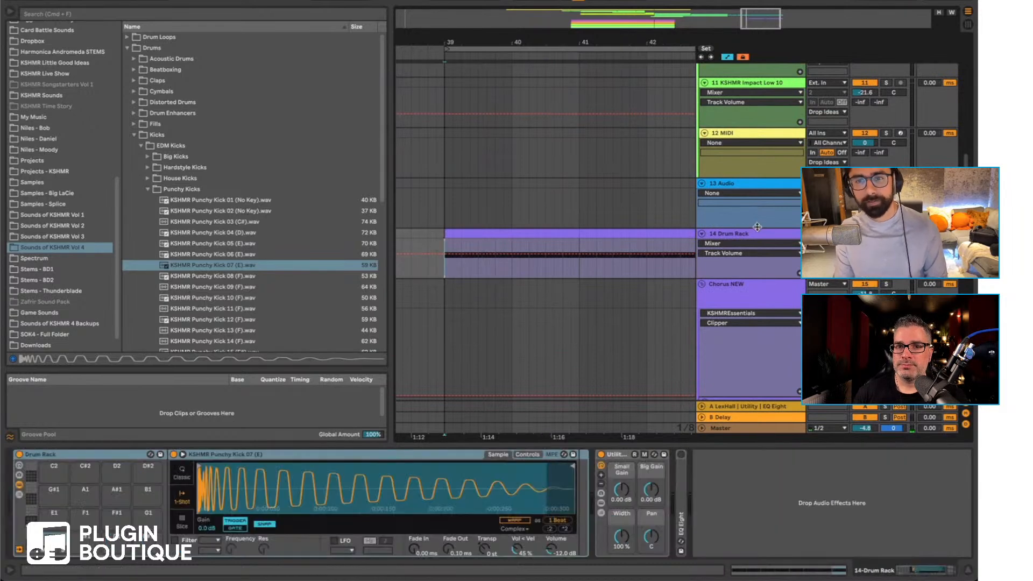
pyautogui.click(244, 277)
pyautogui.scroll(-1, 244, 277)
pyautogui.click(245, 277)
pyautogui.scroll(-1, 245, 277)
pyautogui.click(245, 277)
pyautogui.scroll(-1, 244, 277)
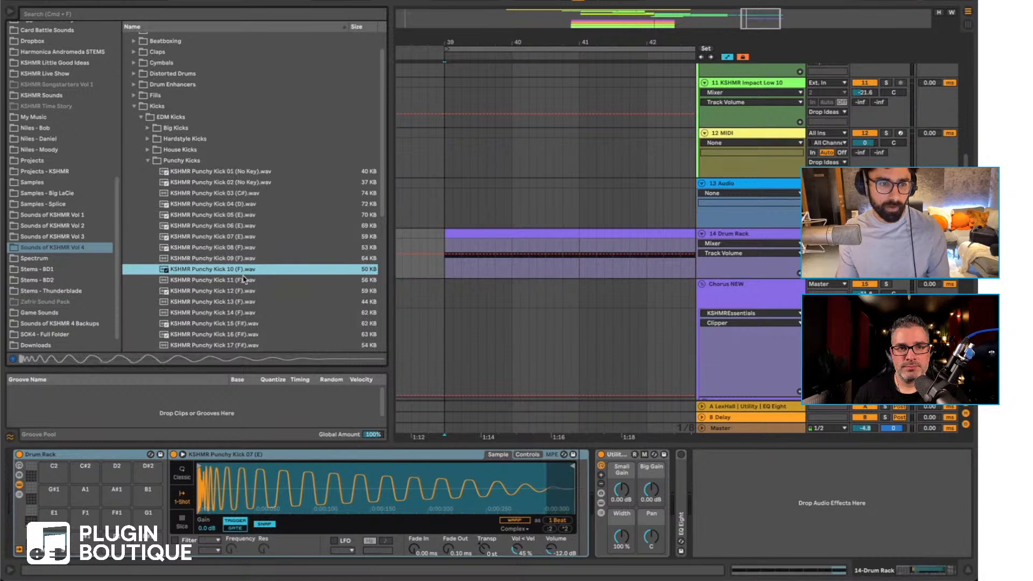
# Step: Play the current kick clip from bar 39, then audition KSHMR Punchy Kick 13 (F) for comparison
pyautogui.click(445, 246)
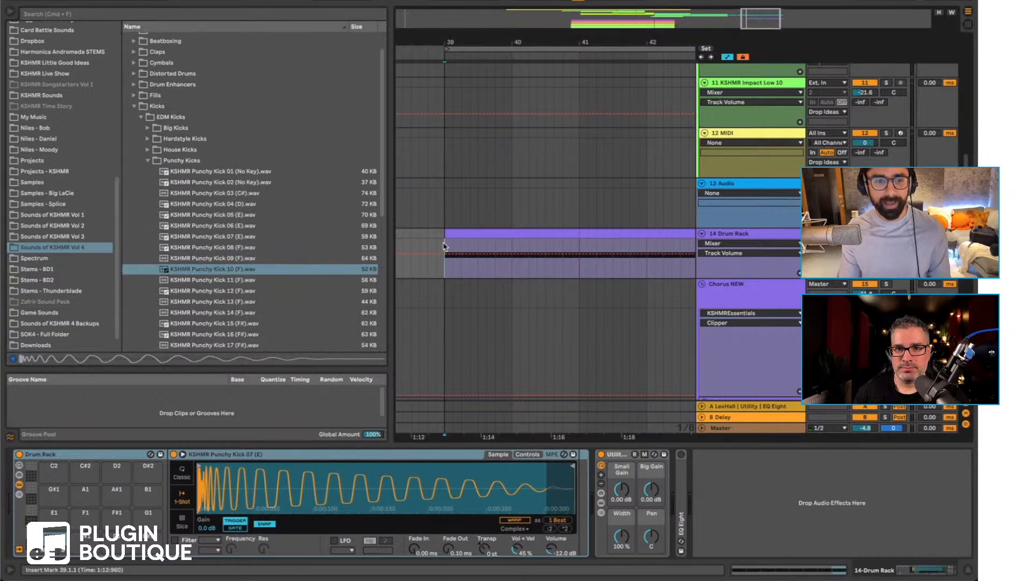
pyautogui.press('space')
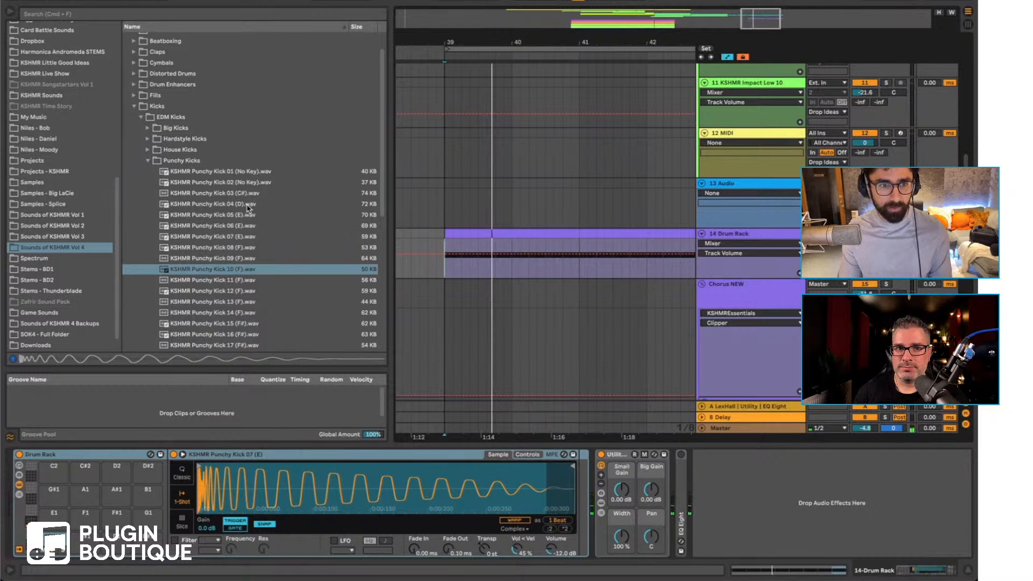
pyautogui.scroll(-3, 232, 289)
pyautogui.click(241, 271)
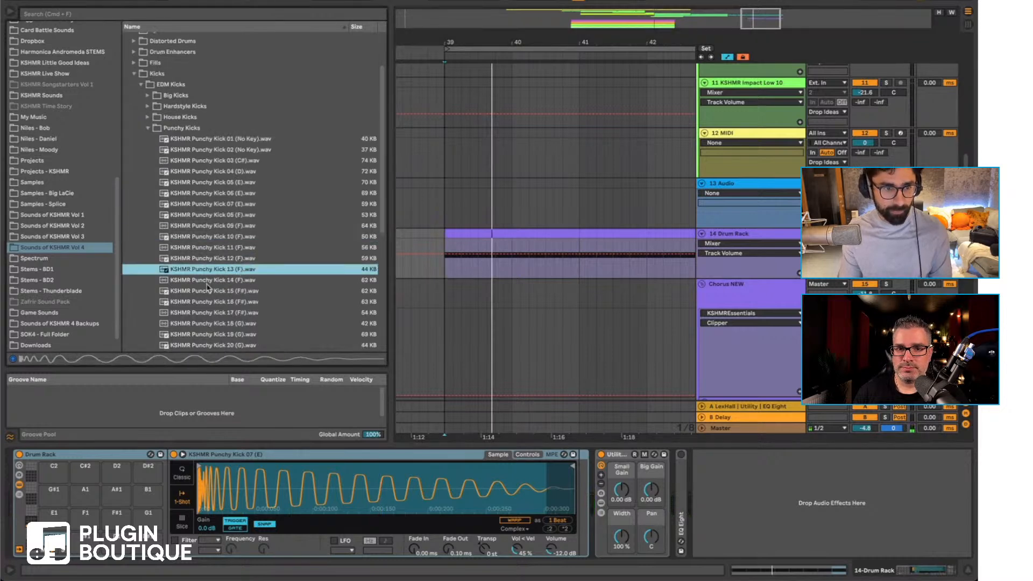
# Step: Audition samples in the Simple Kicks folder and load KSHMR Simple Kick 01 (E) onto the Drum Rack's C#1 pad
pyautogui.scroll(3, 207, 286)
pyautogui.click(147, 164)
pyautogui.doubleClick(177, 175)
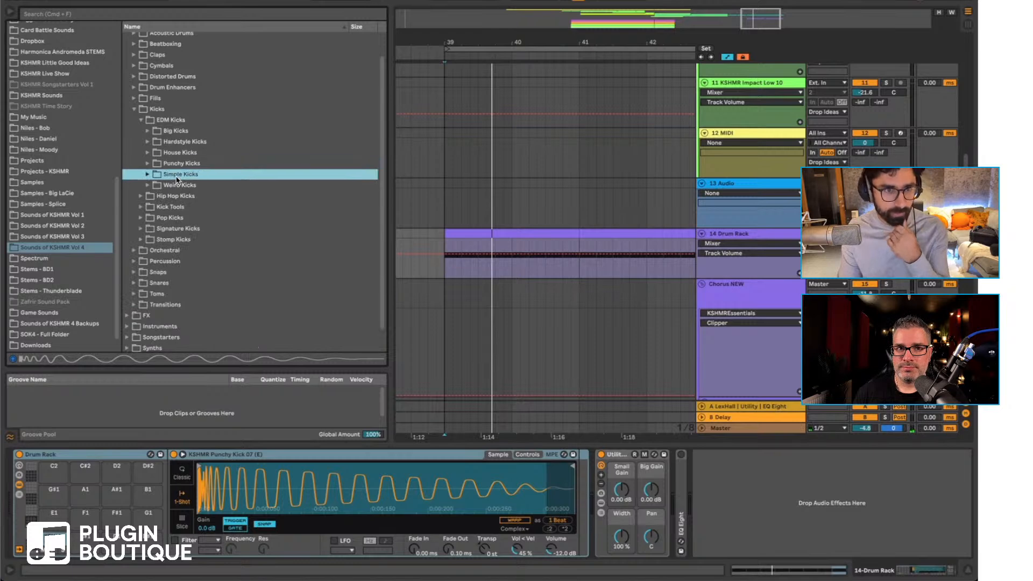
pyautogui.click(192, 198)
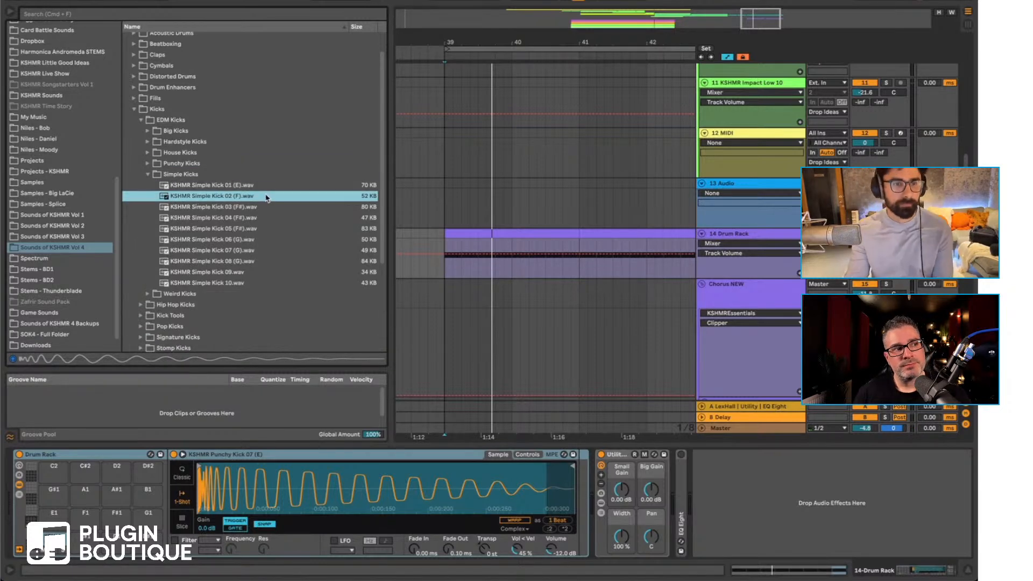
pyautogui.press('Up')
pyautogui.doubleClick(233, 185)
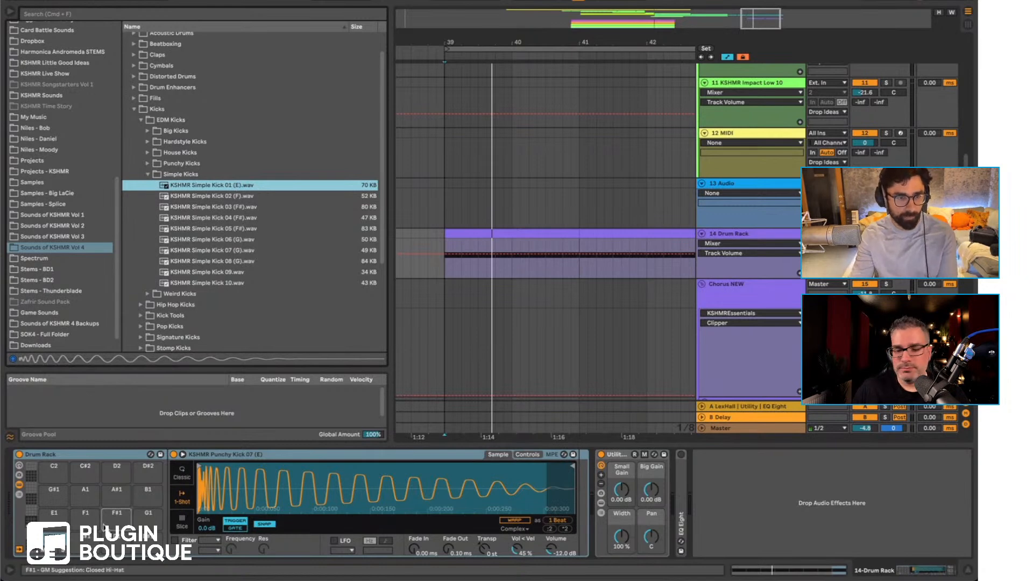
# Step: Consolidate the kick clips from bar 39 to 43 into one four-bar clip and select all of its kick notes
pyautogui.click(521, 234)
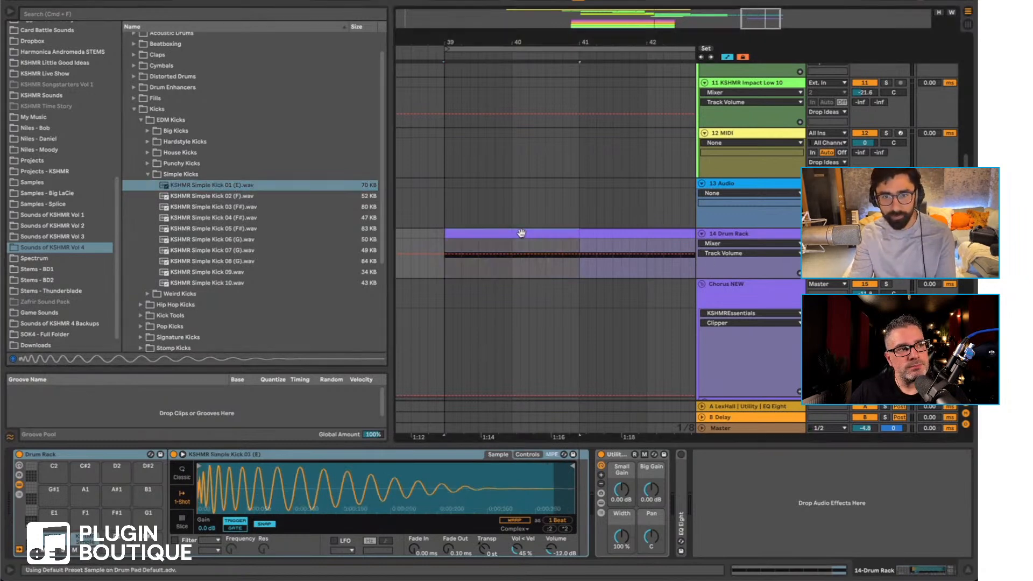
pyautogui.press('super+d')
pyautogui.press('a')
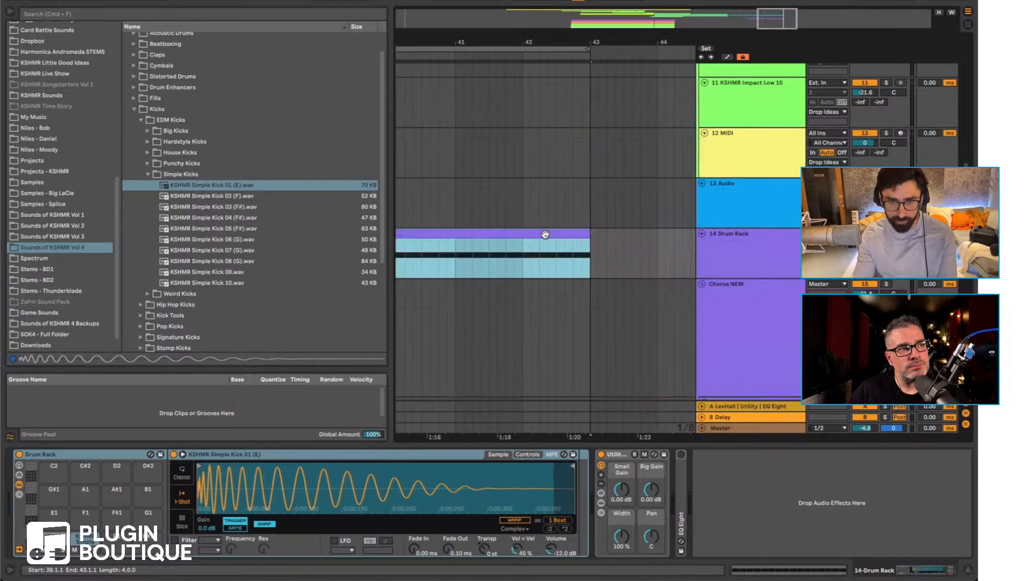
pyautogui.doubleClick(558, 235)
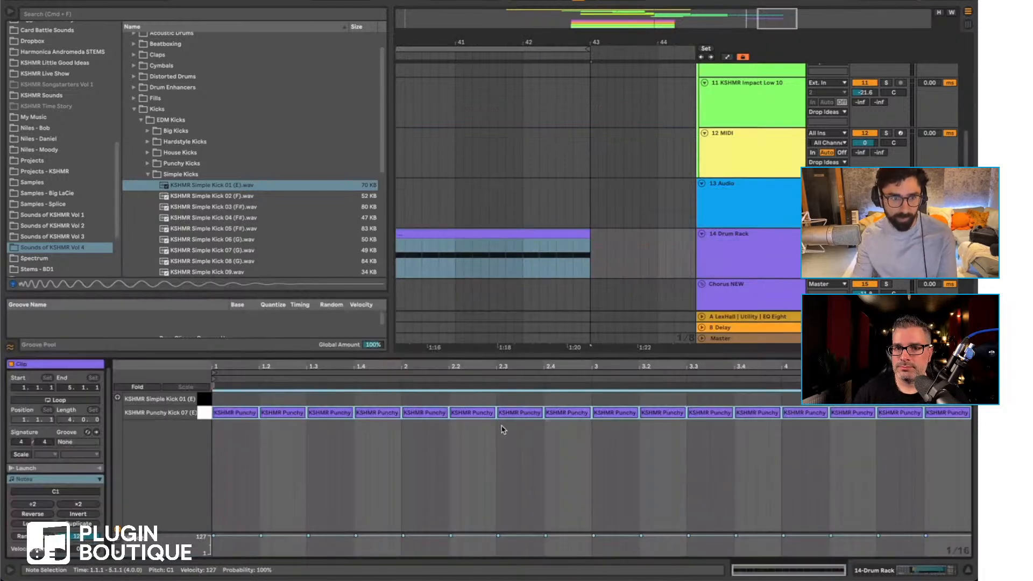
pyautogui.click(502, 429)
pyautogui.click(932, 574)
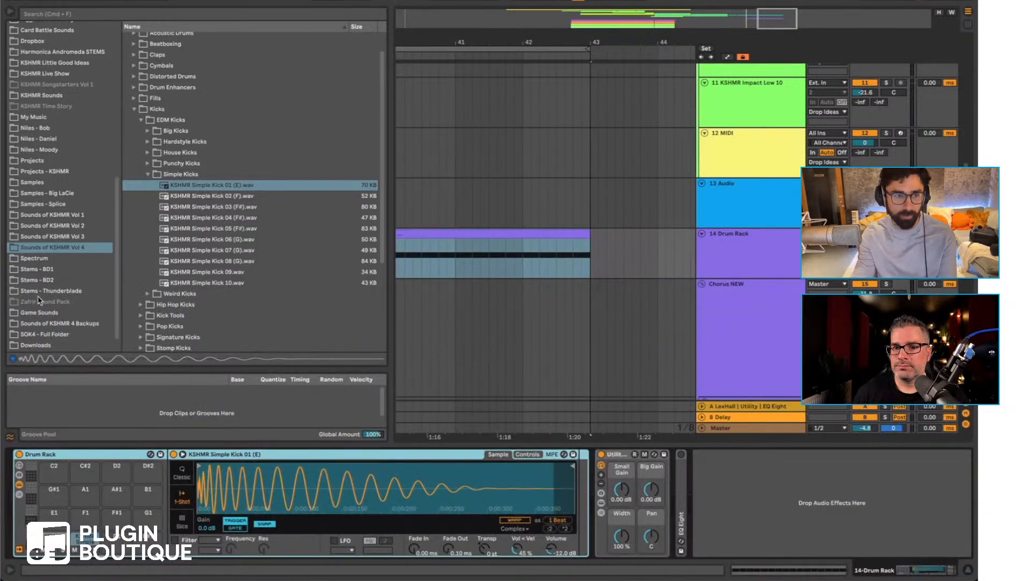
# Step: Play the consolidated kick clip from bar 39 and select the KSHMR Simple Kick 01 pad in the Drum Rack
pyautogui.click(482, 233)
pyautogui.press('space')
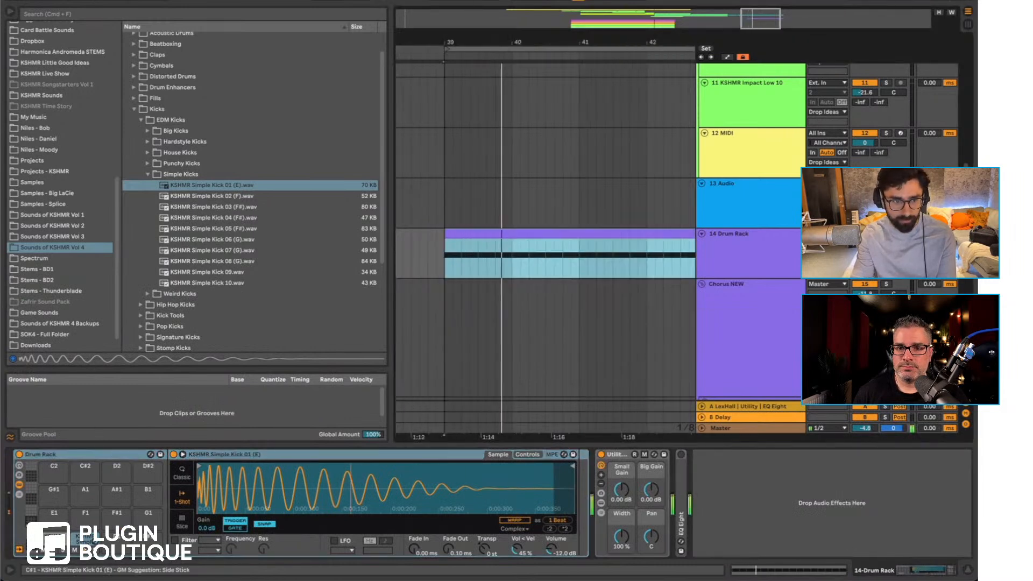
pyautogui.click(85, 538)
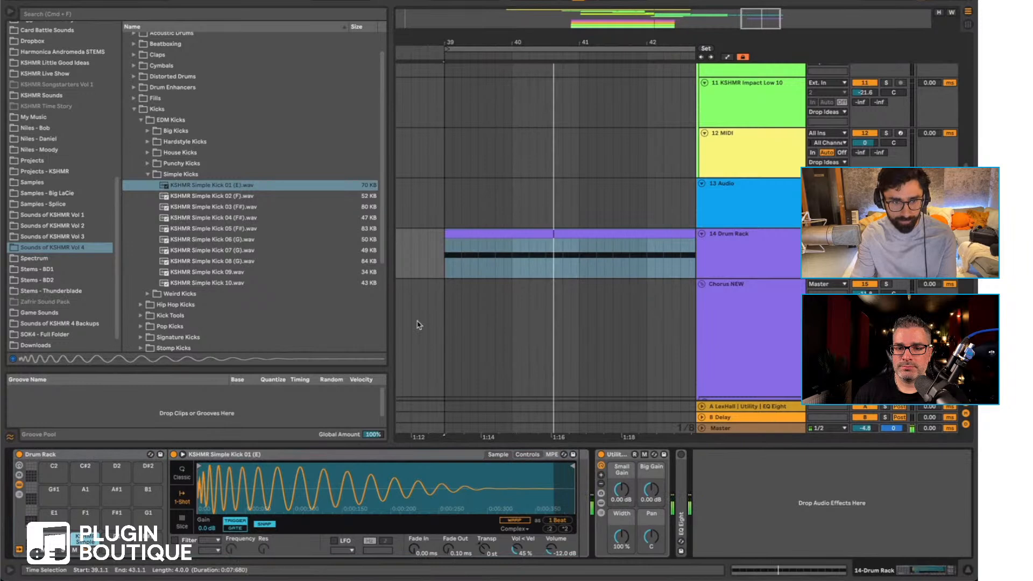
# Step: Set the Simple Kick 01 volume to -9.14 dB and load KSHMR Simple Kick 02 (F) onto the Drum Rack's D1 pad
pyautogui.moveTo(552, 549); pyautogui.dragTo(552, 541)
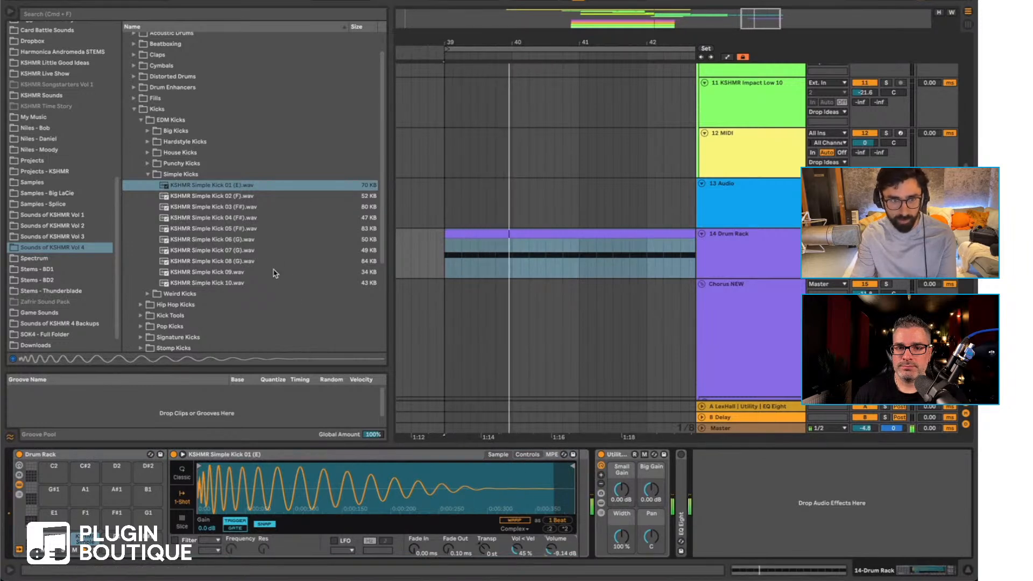
pyautogui.click(229, 197)
pyautogui.moveTo(152, 435); pyautogui.dragTo(111, 540)
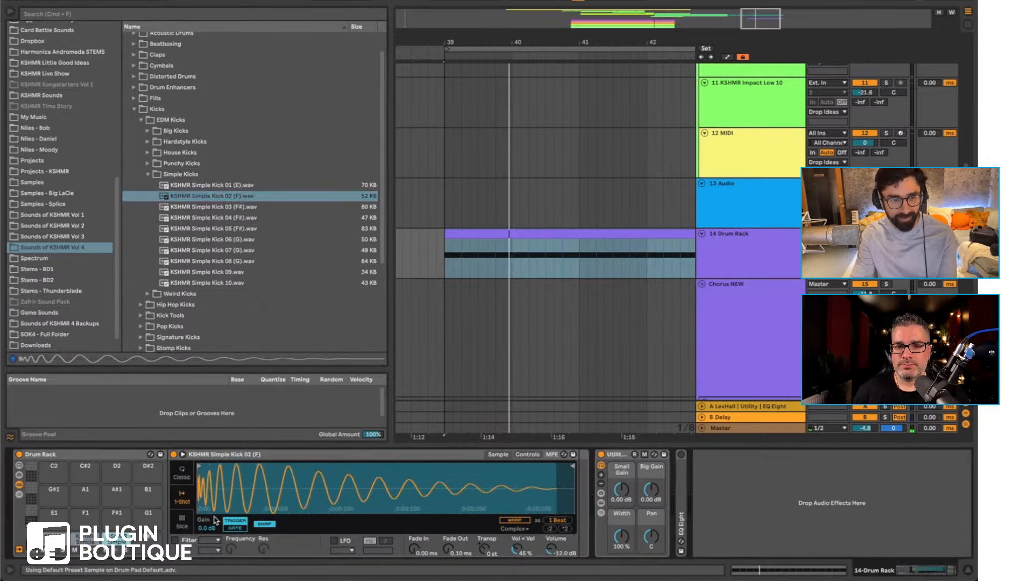
# Step: Move all kick notes in the clip to the D1 row for KSHMR Simple Kick 02 (F) and return to the devices
pyautogui.doubleClick(478, 232)
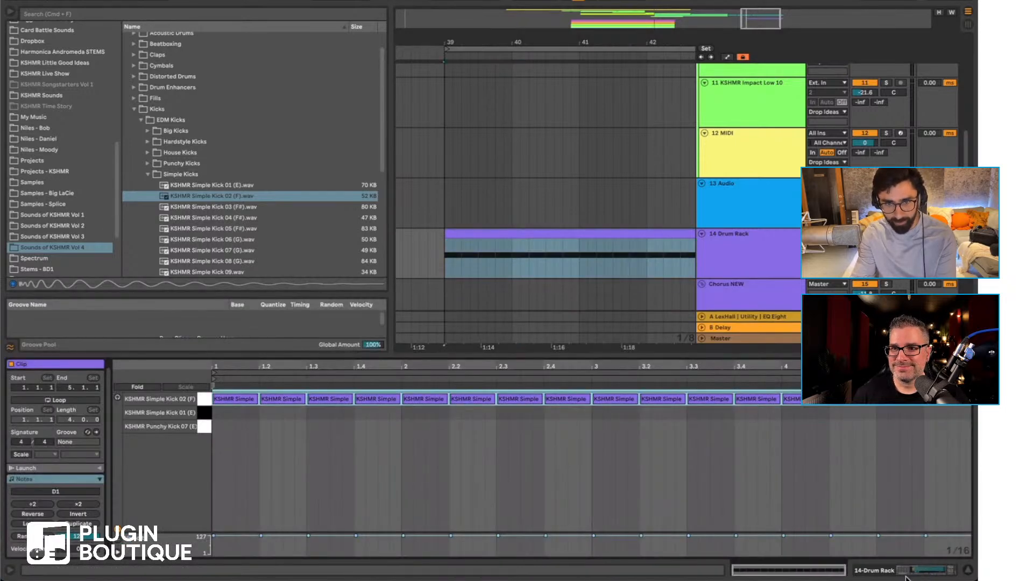
pyautogui.click(875, 565)
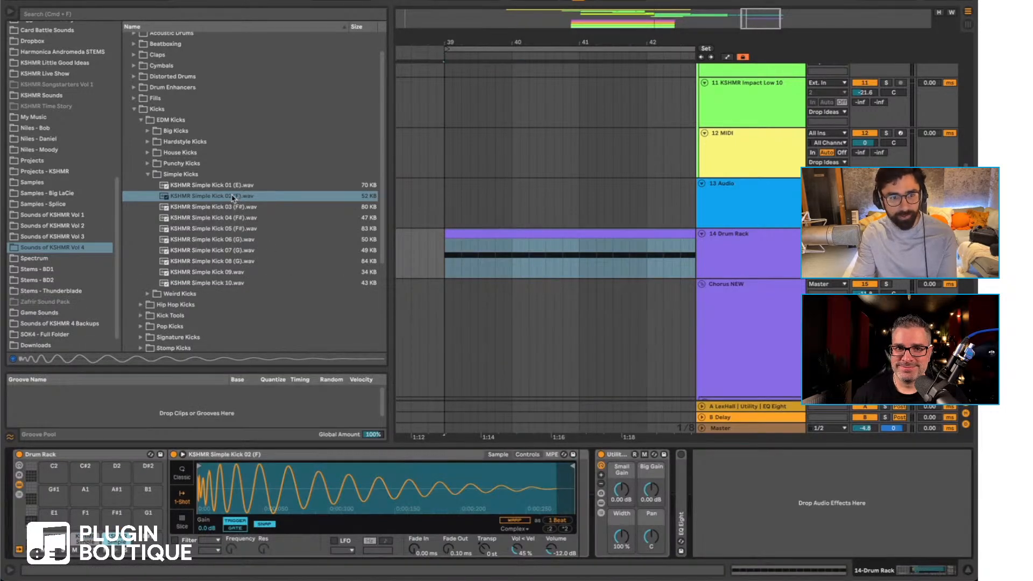
# Step: Open KSHMR Simple Kick 02 (F) in Melodyne and switch its detection algorithm to show a clean pitch curve
pyautogui.click(278, 557)
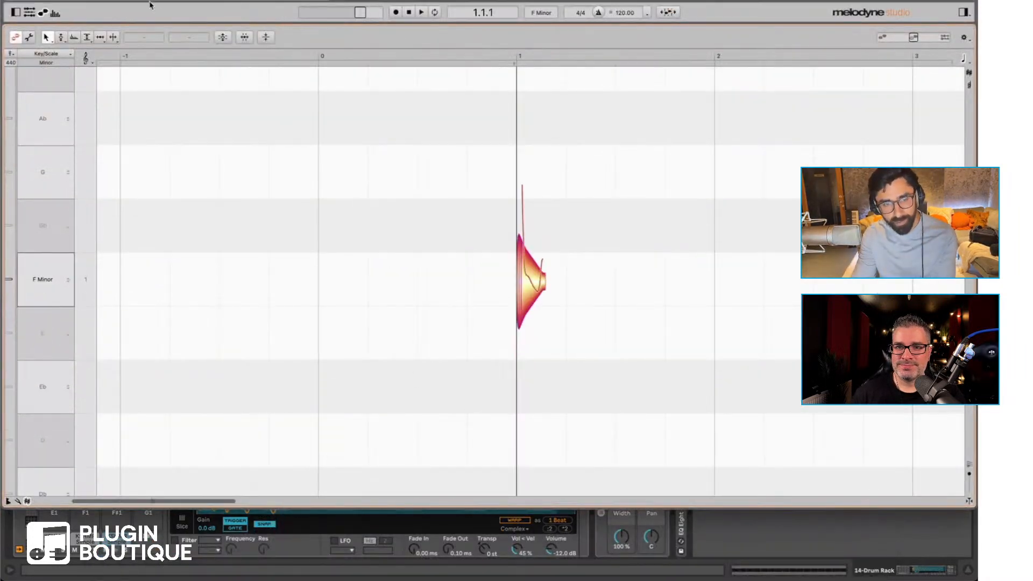
pyautogui.click(149, 5)
pyautogui.click(161, 31)
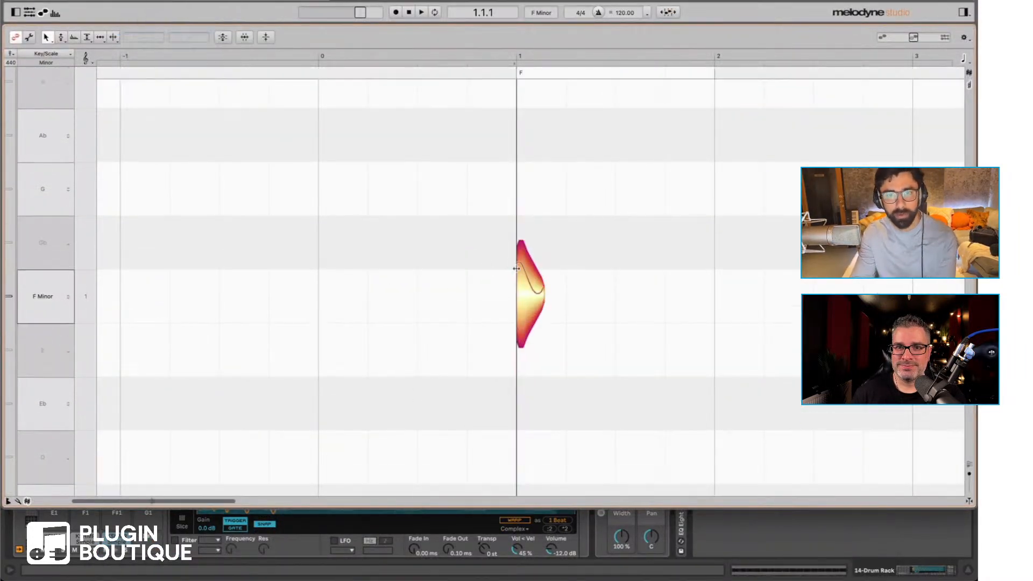
# Step: Try separating the Simple Kick 02 note at two points along its pitch curve, and undo both splits
pyautogui.click(538, 302)
pyautogui.click(113, 37)
pyautogui.doubleClick(535, 294)
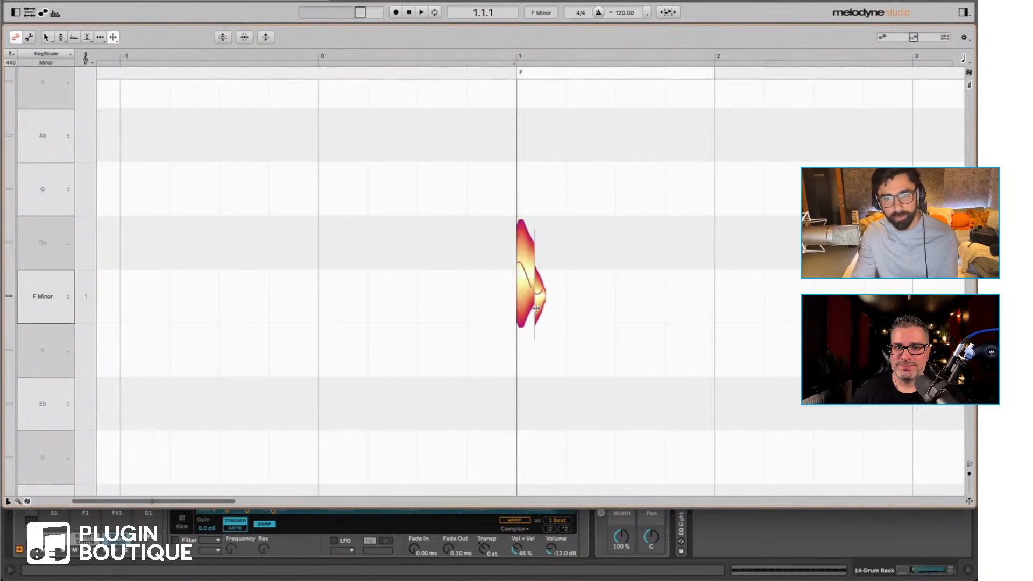
pyautogui.doubleClick(526, 289)
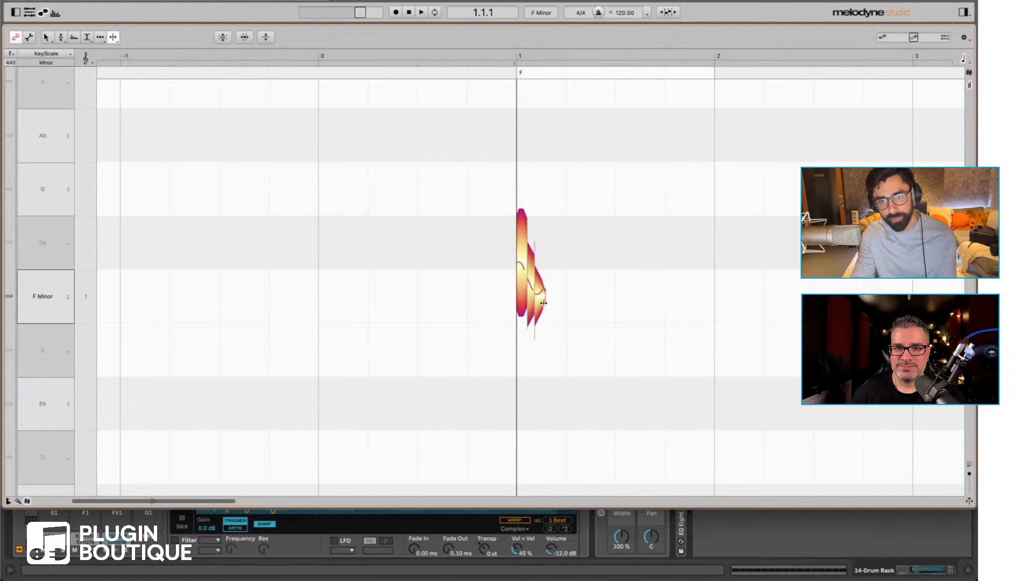
pyautogui.click(64, 38)
pyautogui.press('super+z')
pyautogui.press('super+z')
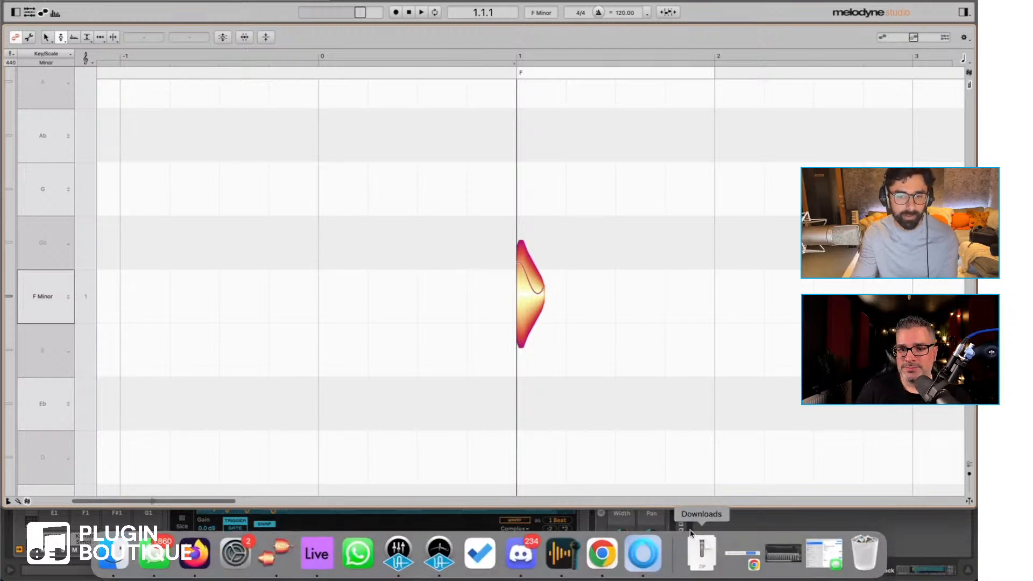
# Step: Return to Live, open KSHMR Simple Kick 01 (E) in Melodyne and switch its detection algorithm
pyautogui.click(712, 526)
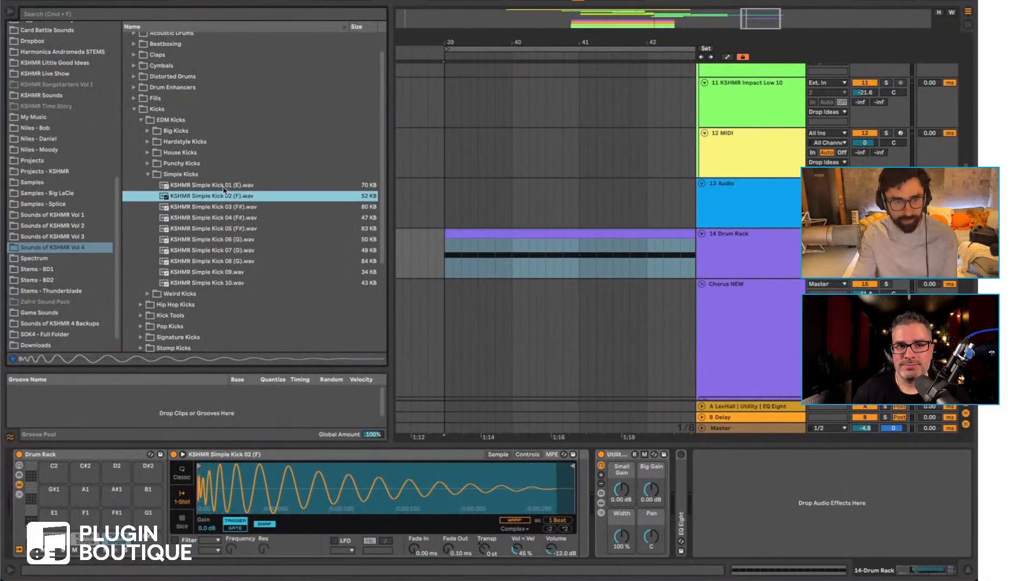
pyautogui.press('Up')
pyautogui.click(294, 569)
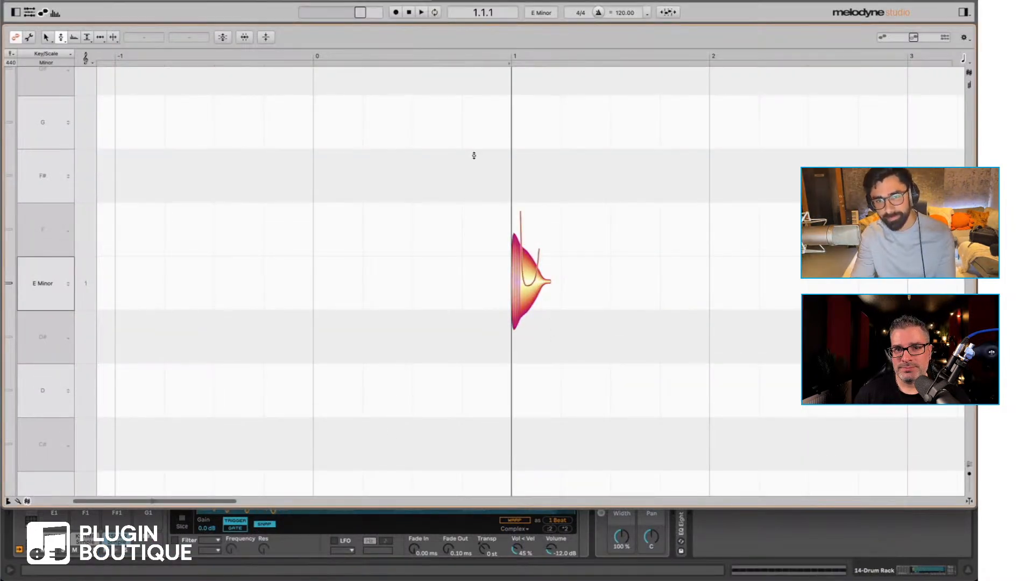
pyautogui.click(143, 37)
pyautogui.click(144, 31)
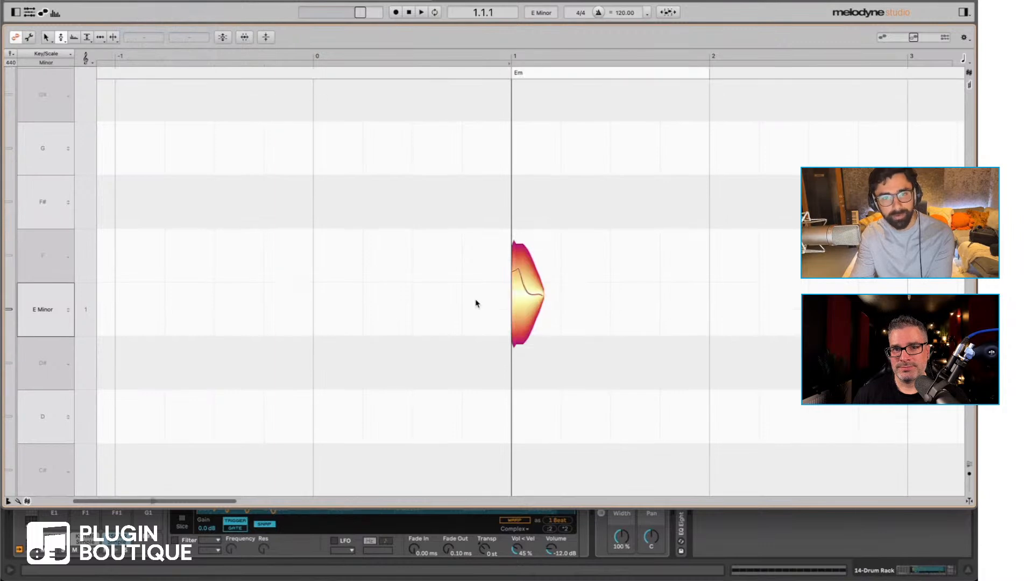
# Step: Inspect the Simple Kick 01 note's pitch and try separating it in Melodyne, ending back in Live
pyautogui.click(538, 293)
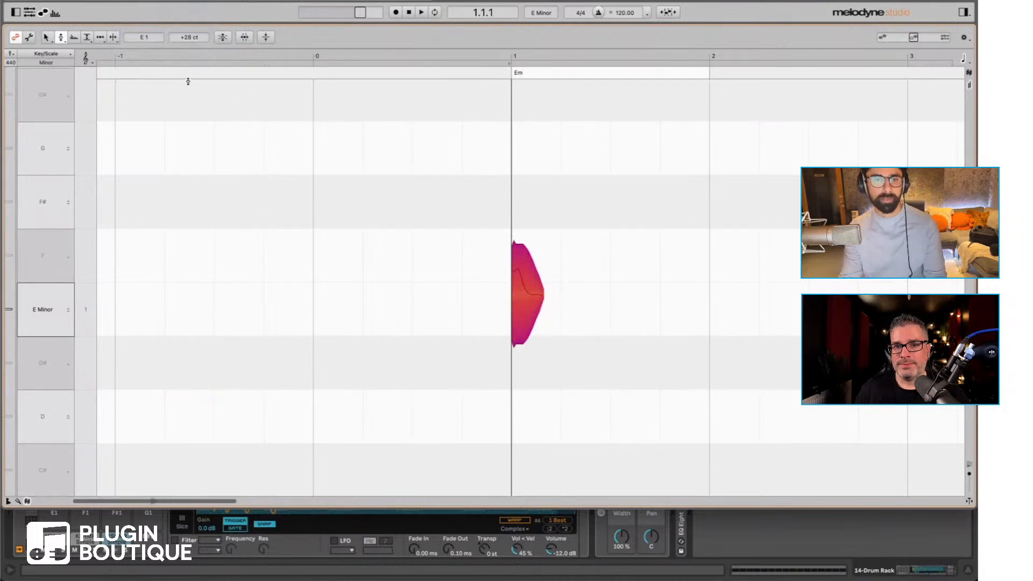
pyautogui.click(113, 38)
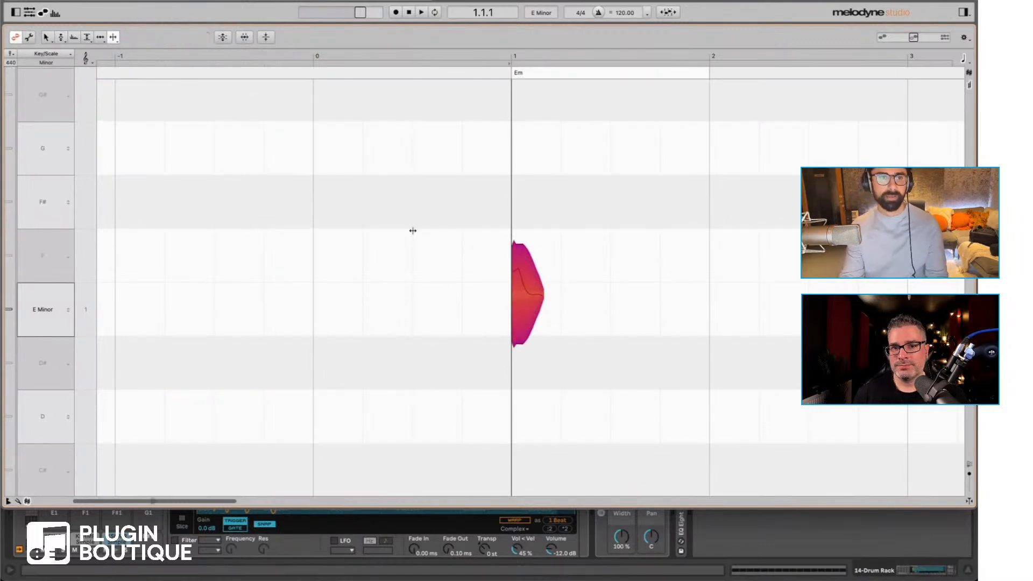
pyautogui.doubleClick(524, 289)
pyautogui.click(756, 534)
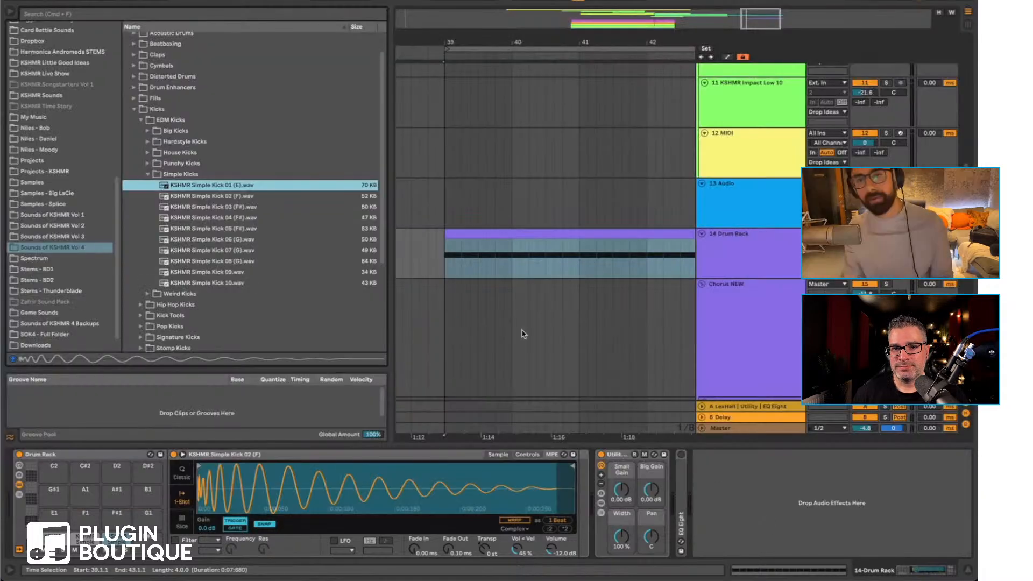
# Step: Play the kick clip from bar 39 and insert a new MIDI track below 14 Drum Rack
pyautogui.press('space')
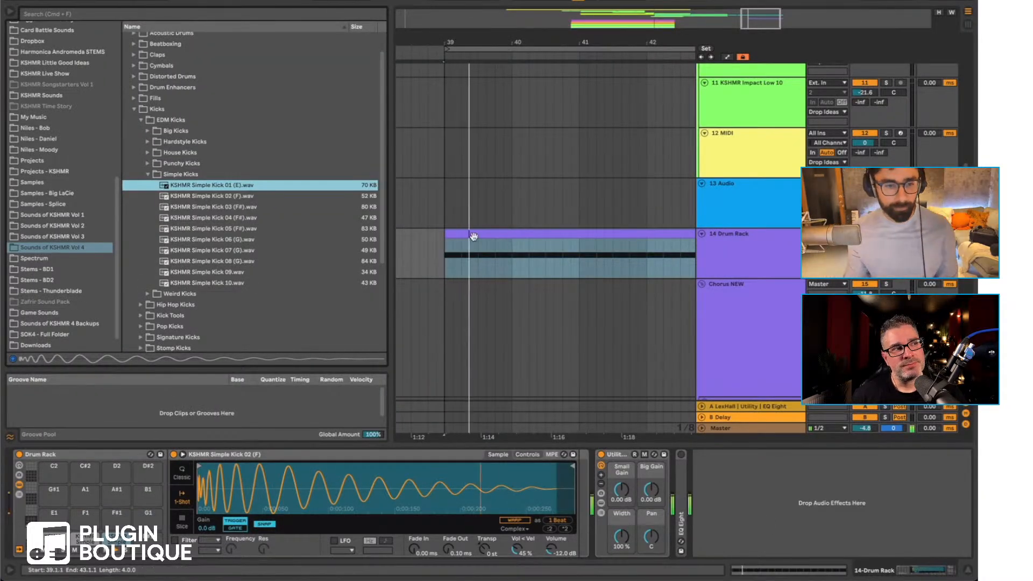
pyautogui.click(759, 249)
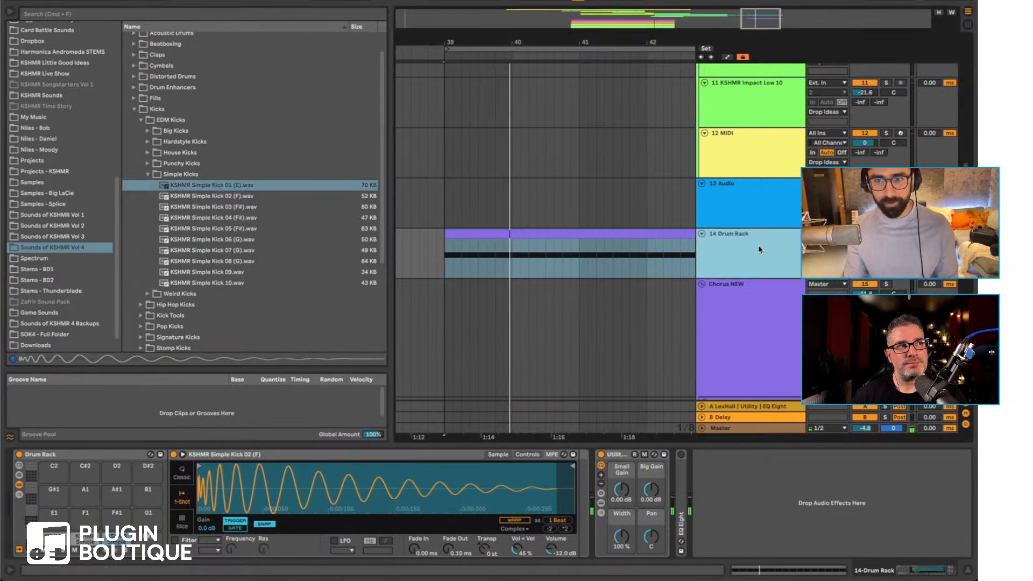
pyautogui.press('shift+super+t')
# Step: Move all kick notes in the clip to the C1 row for KSHMR Punchy Kick 07 (E) and return to the devices
pyautogui.click(519, 226)
pyautogui.doubleClick(520, 233)
pyautogui.press('super+a')
pyautogui.press('Down')
pyautogui.press('Down')
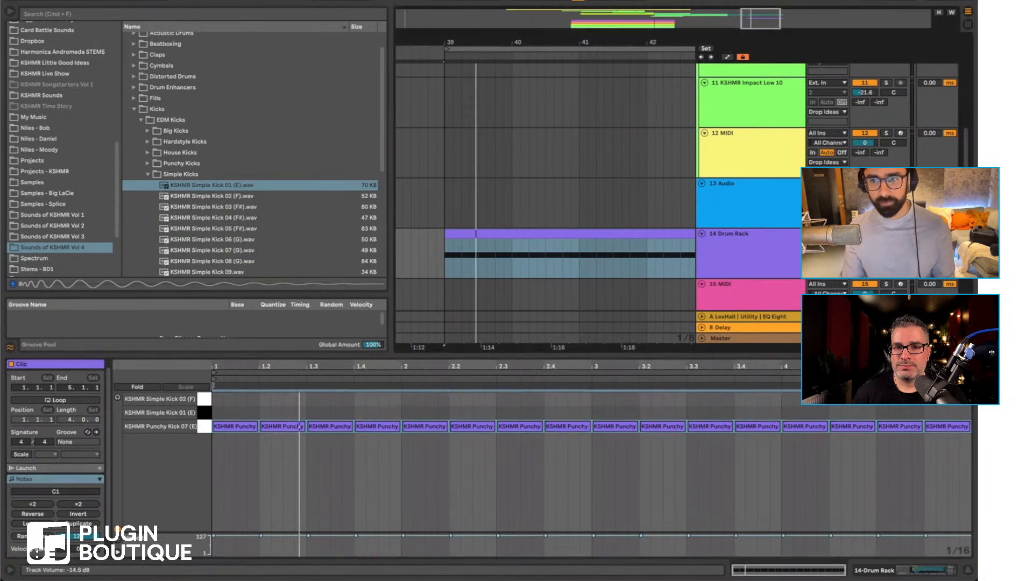
pyautogui.hotkey('shift', 'Tab')
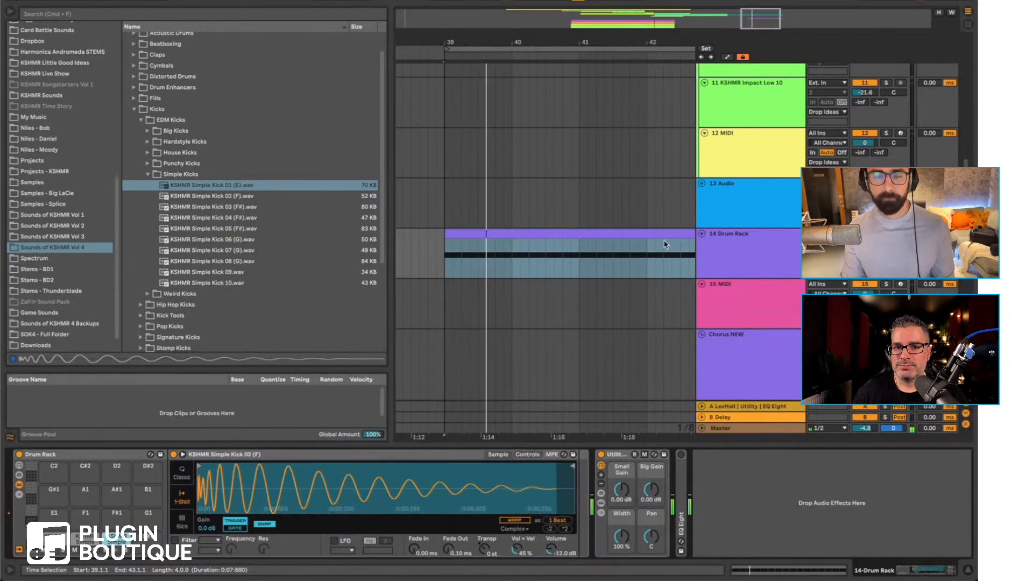
# Step: Search the plug-ins for "serum" and load the Serum VST onto the new MIDI track 15
pyautogui.click(722, 304)
pyautogui.scroll(5, 61, 133)
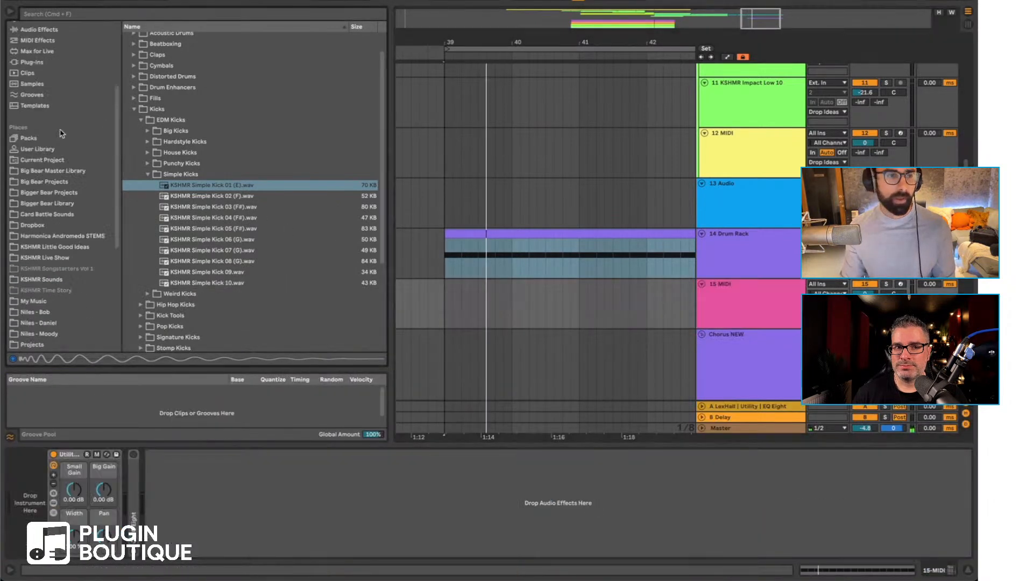
pyautogui.click(34, 63)
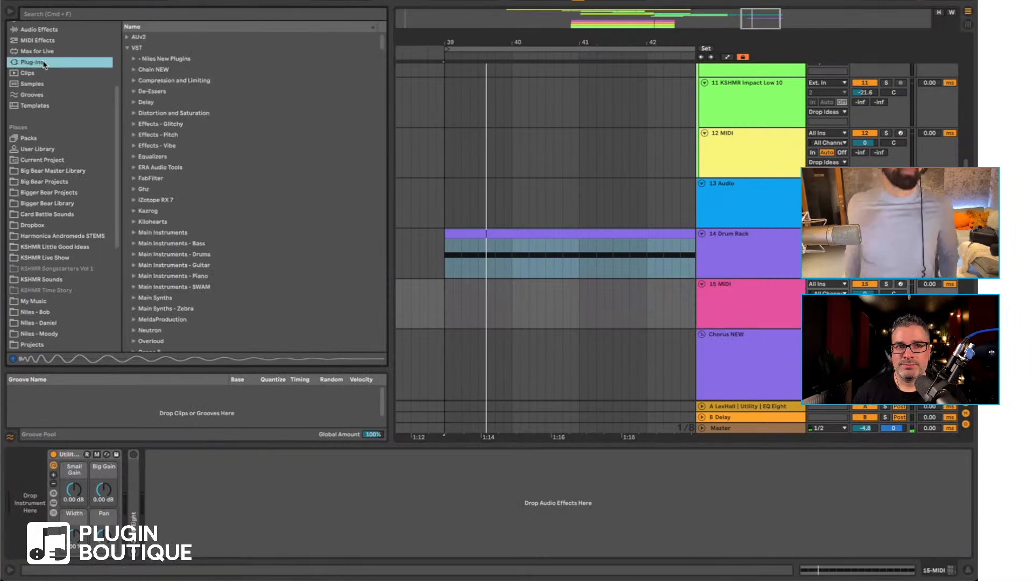
pyautogui.press('super+f')
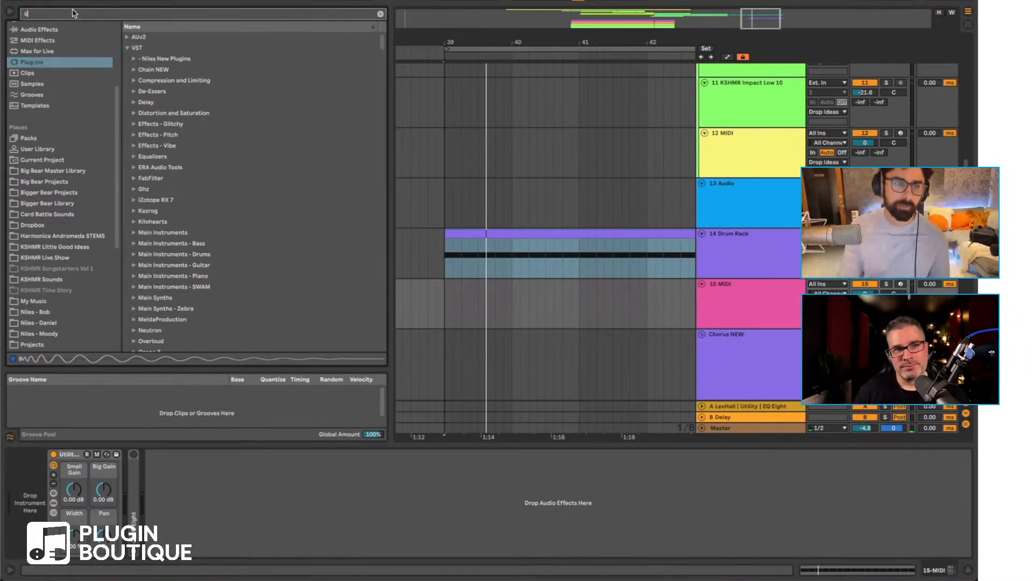
pyautogui.write('serum')
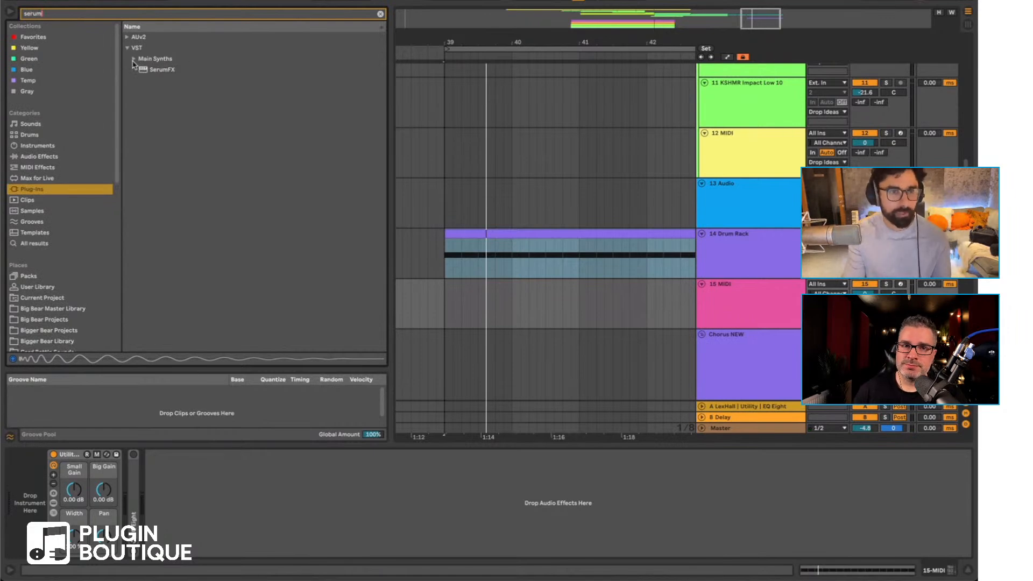
pyautogui.moveTo(157, 70); pyautogui.dragTo(236, 139)
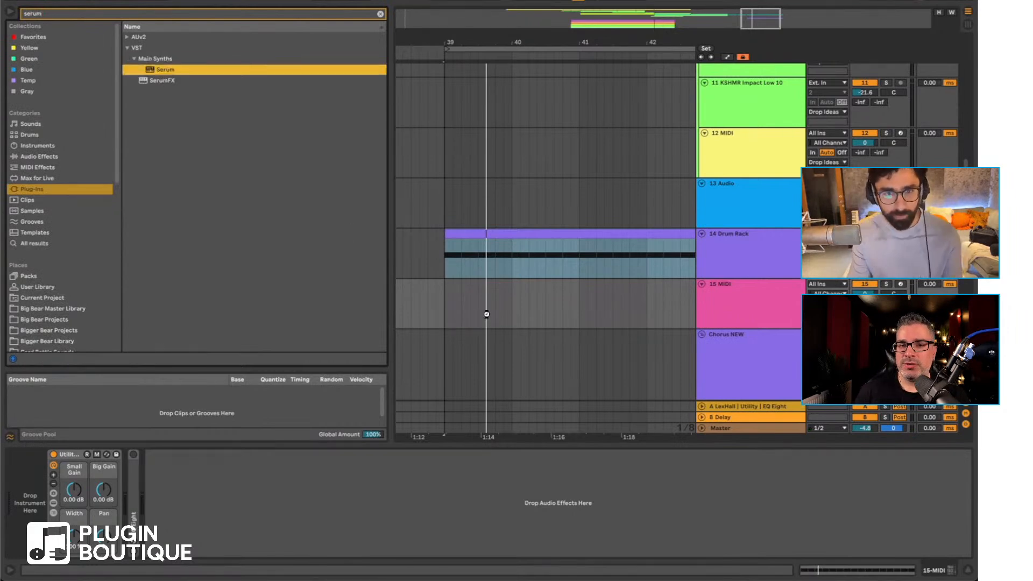
pyautogui.moveTo(499, 211); pyautogui.dragTo(499, 210)
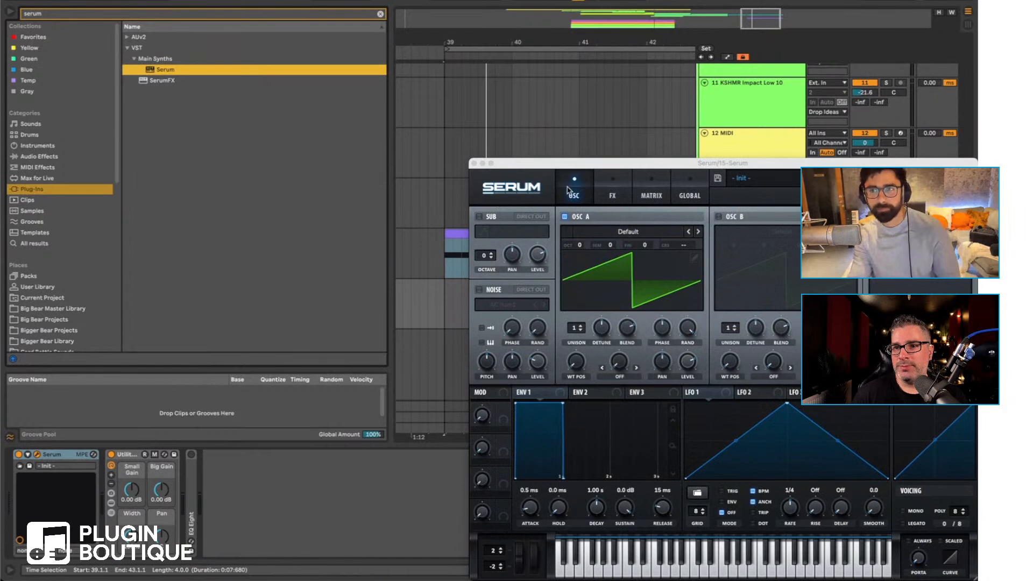
# Step: Load the Echo Sound Works - Roses preset SUB BASS - Simple 02 in Serum and arm the Serum track
pyautogui.click(775, 178)
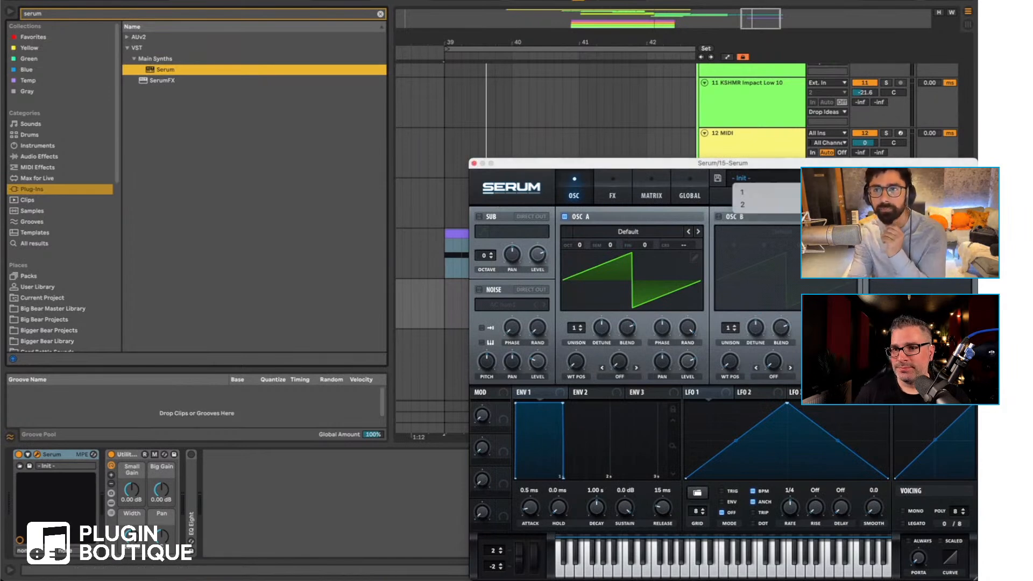
pyautogui.moveTo(798, 191)
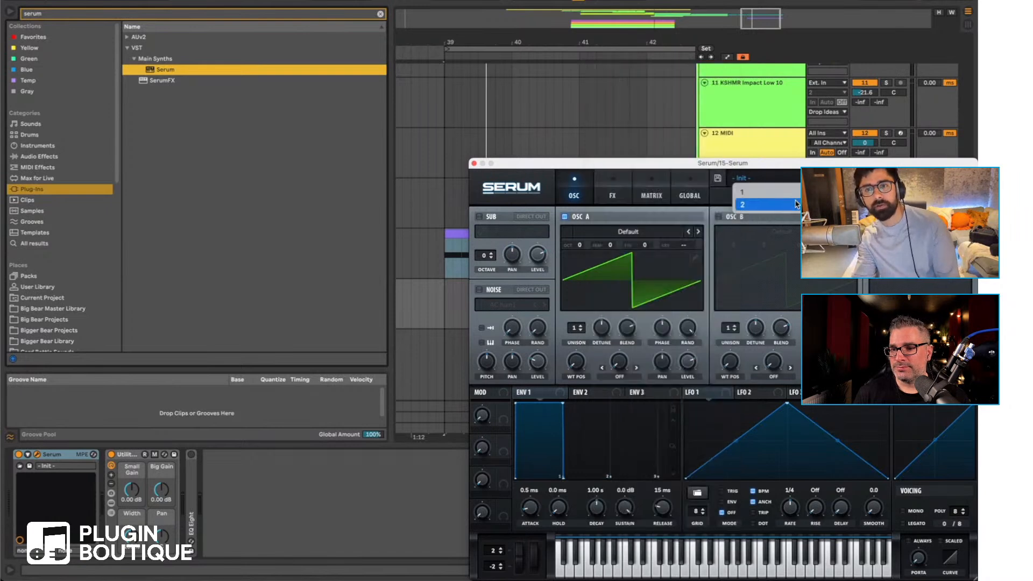
pyautogui.moveTo(676, 225)
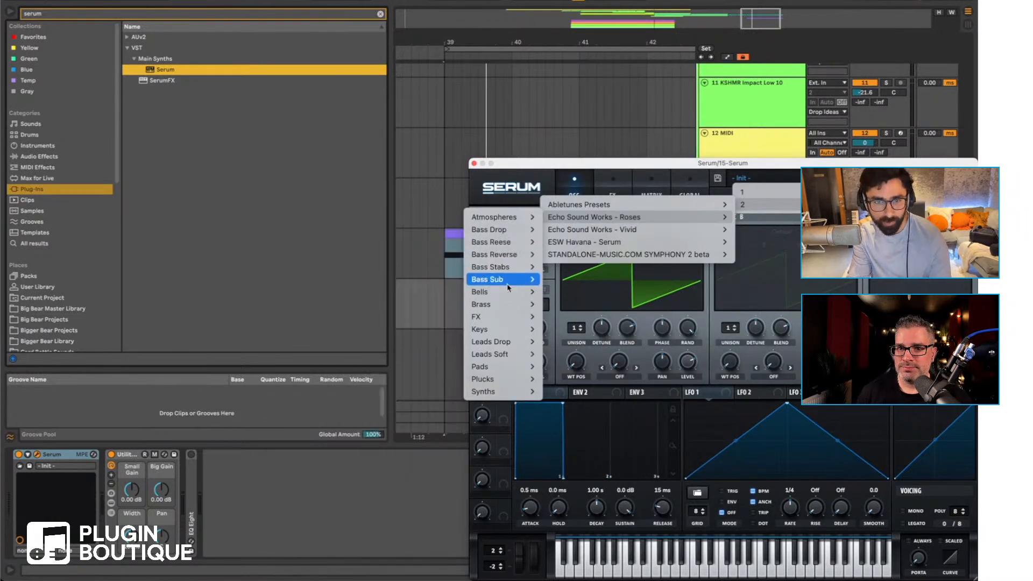
pyautogui.moveTo(507, 286)
pyautogui.click(434, 291)
pyautogui.moveTo(642, 163); pyautogui.dragTo(341, 288)
pyautogui.click(902, 284)
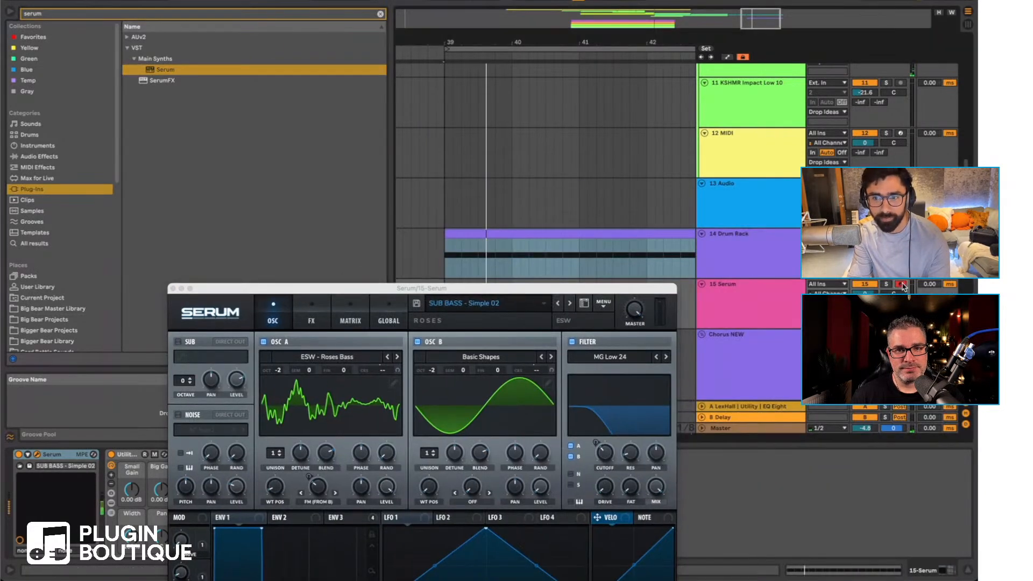
# Step: Load the Roses preset BASS STAB - ESW Stab 01 in Serum and step back to BASS STAB - Brute
pyautogui.click(499, 304)
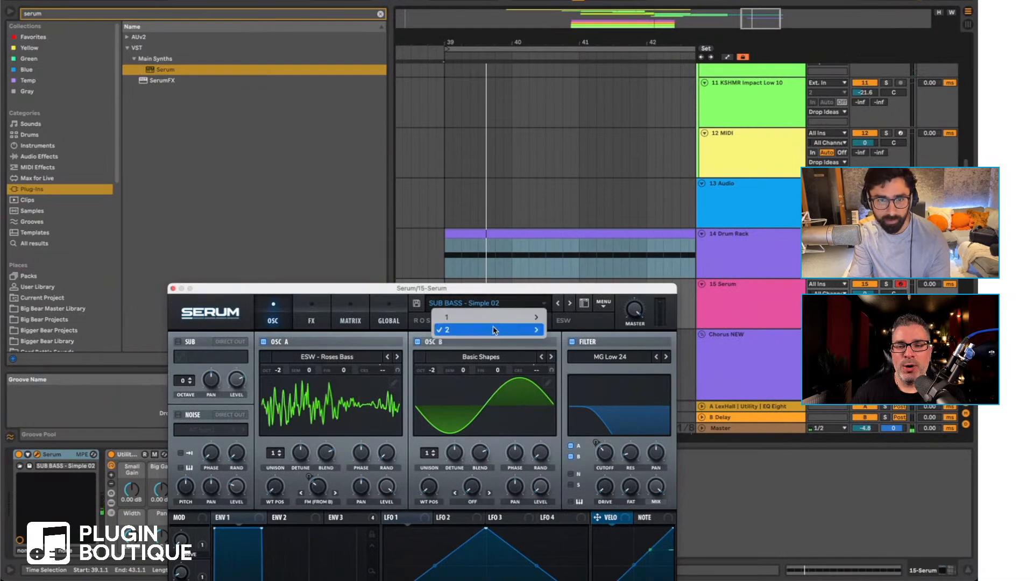
pyautogui.moveTo(484, 329)
pyautogui.moveTo(602, 342)
pyautogui.moveTo(787, 393)
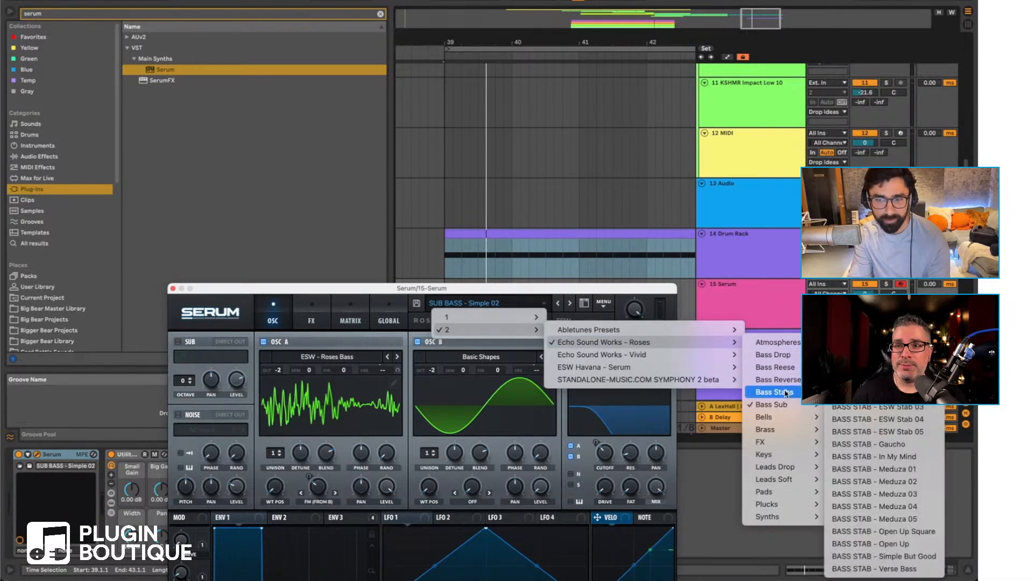
pyautogui.click(876, 382)
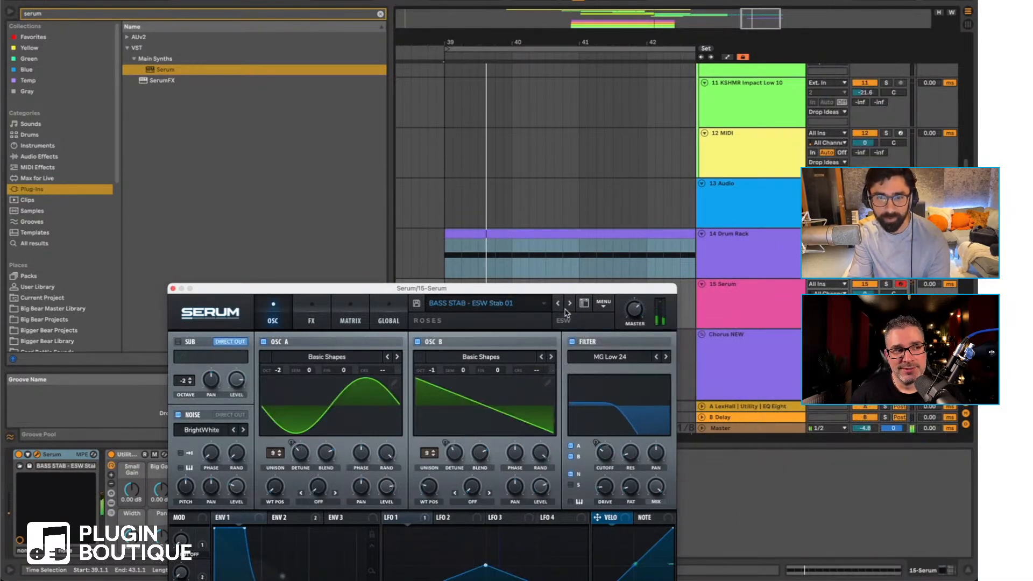
pyautogui.click(560, 304)
# Step: Load the Roses Bass Drop preset BASS - Emo in Serum and audition the following presets up to BASS - FM Love
pyautogui.click(515, 309)
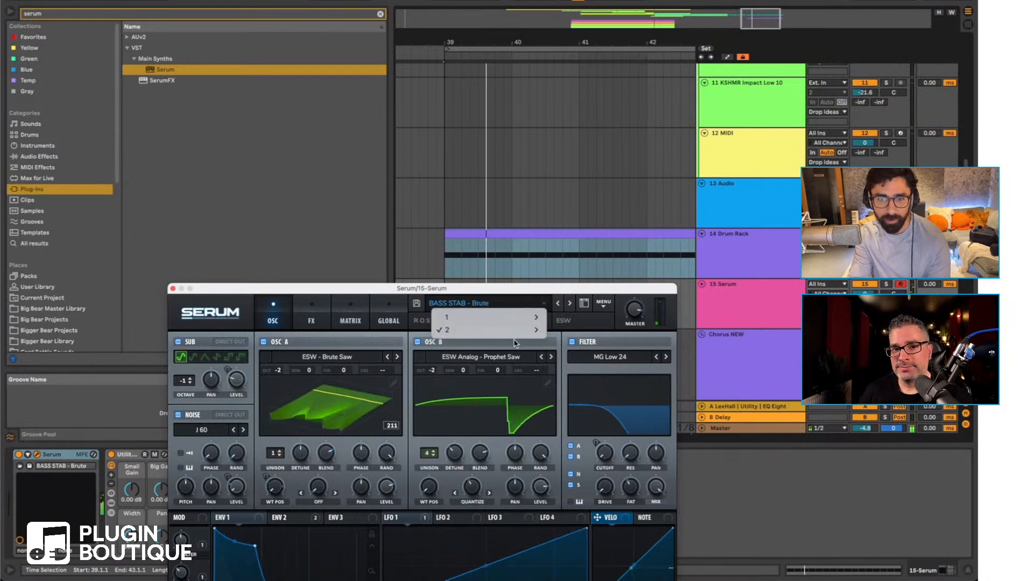
pyautogui.moveTo(487, 329)
pyautogui.moveTo(603, 343)
pyautogui.moveTo(773, 355)
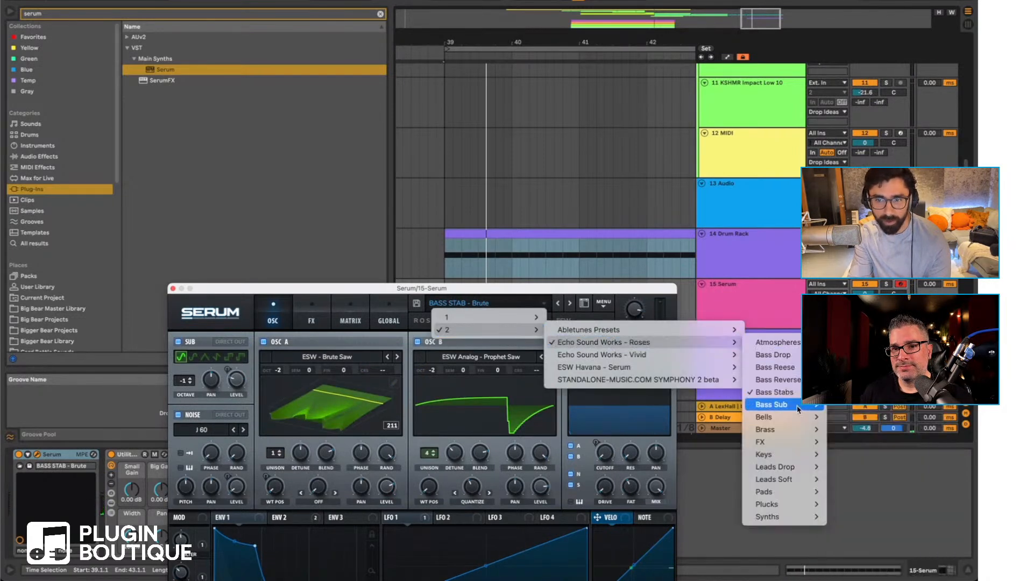
pyautogui.moveTo(796, 367)
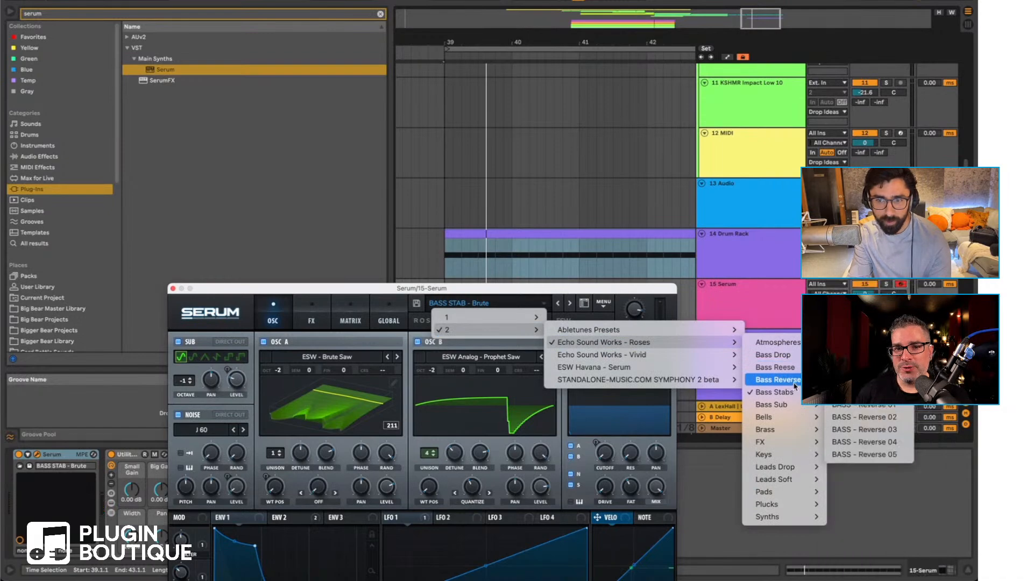
pyautogui.click(866, 315)
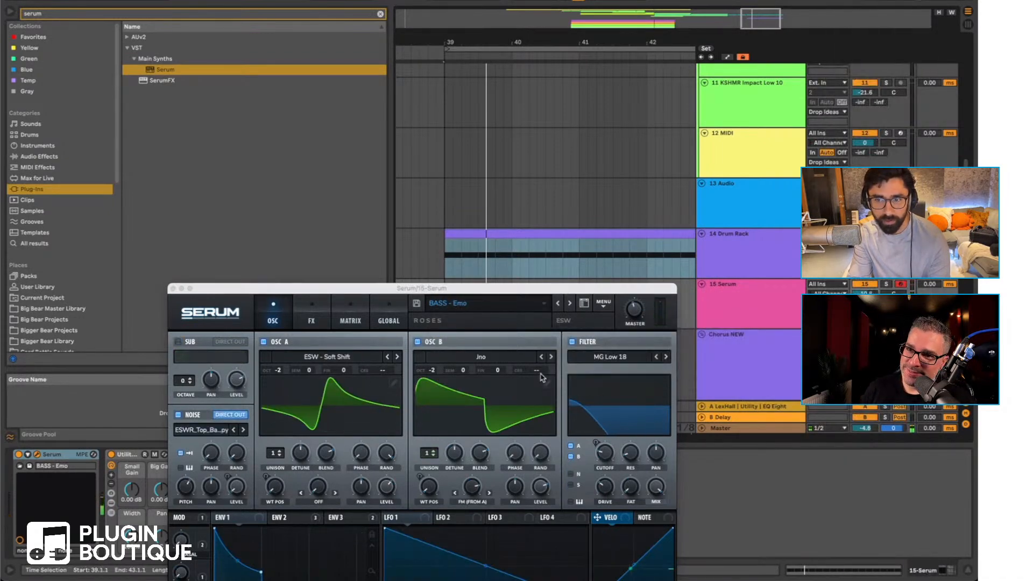
pyautogui.click(570, 303)
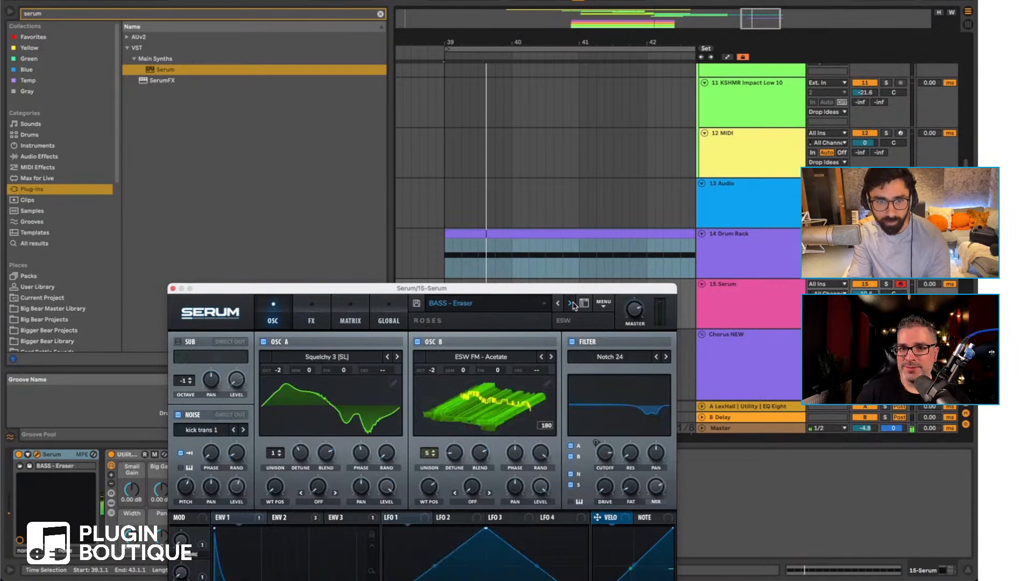
pyautogui.click(570, 304)
pyautogui.click(571, 303)
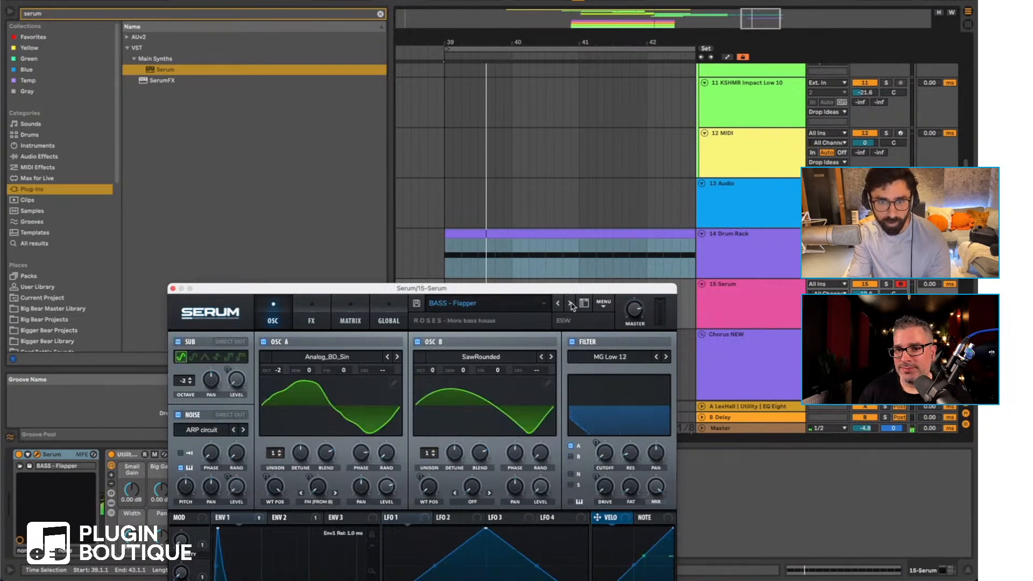
pyautogui.click(568, 303)
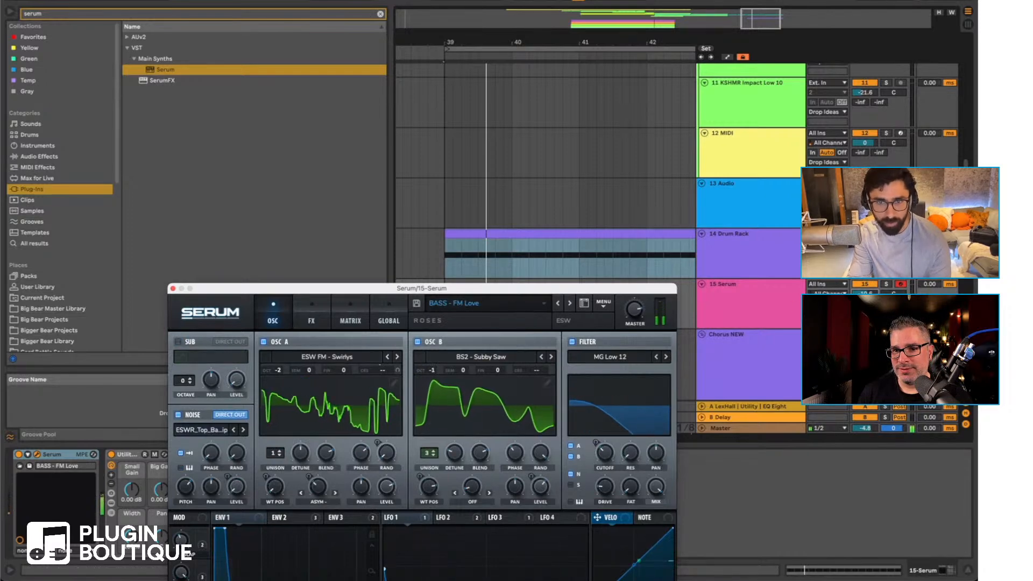
# Step: Load the Roses preset SUB BASS - Tech House Sub in Serum and close the plug-in window
pyautogui.click(473, 316)
pyautogui.moveTo(496, 329)
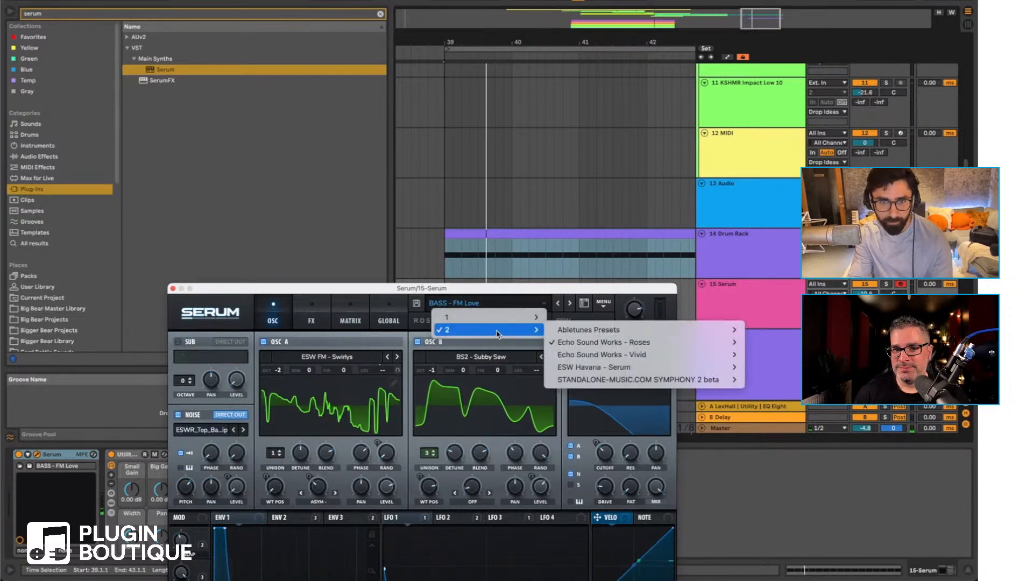
pyautogui.moveTo(615, 343)
pyautogui.moveTo(786, 407)
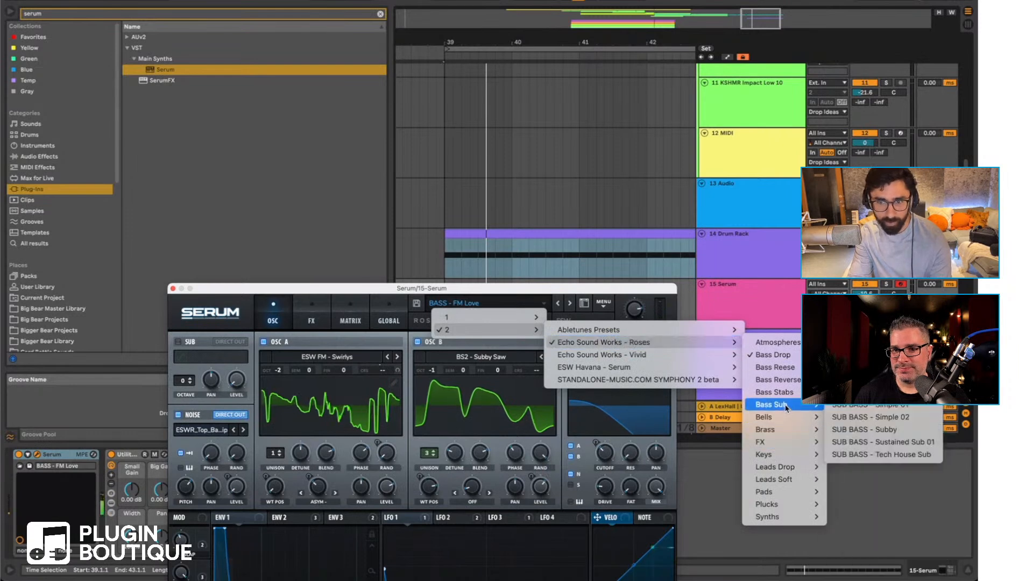
pyautogui.click(873, 446)
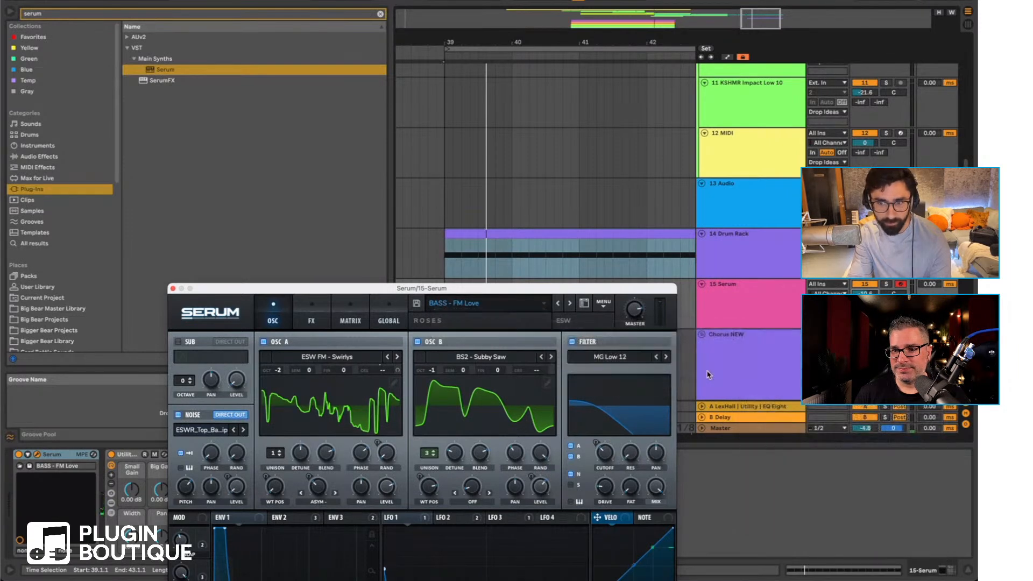
pyautogui.click(570, 304)
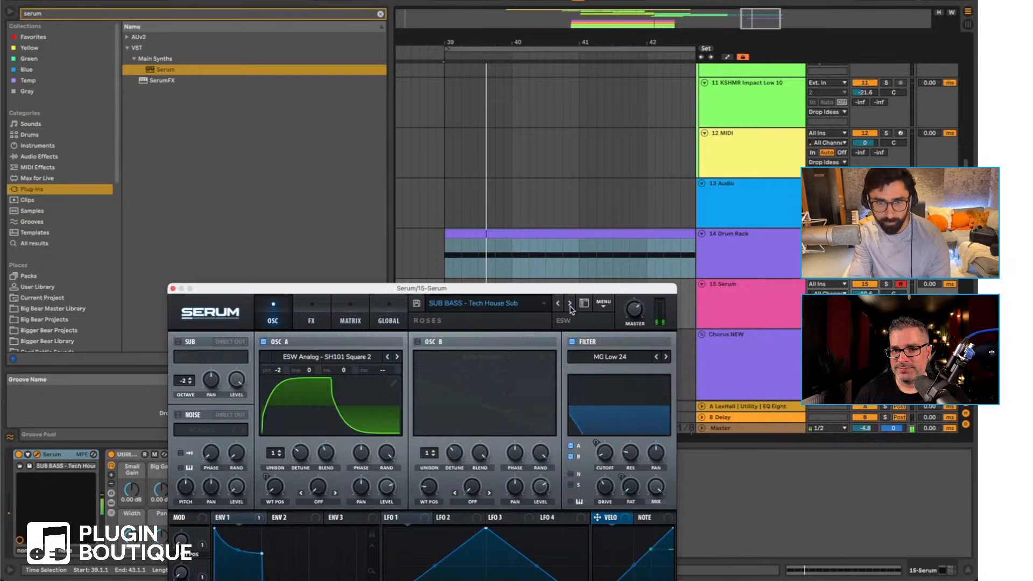
pyautogui.click(173, 290)
# Step: Open the Wavetable 2 clip on the 8 Serum track to examine its notes
pyautogui.click(430, 296)
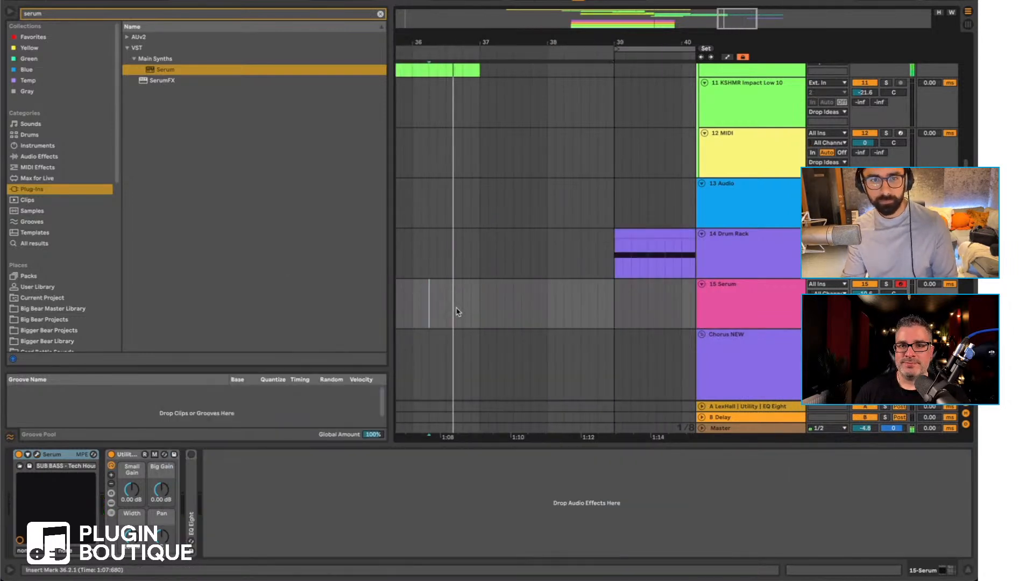
pyautogui.scroll(5, 457, 312)
pyautogui.hscroll(-5, 456, 313)
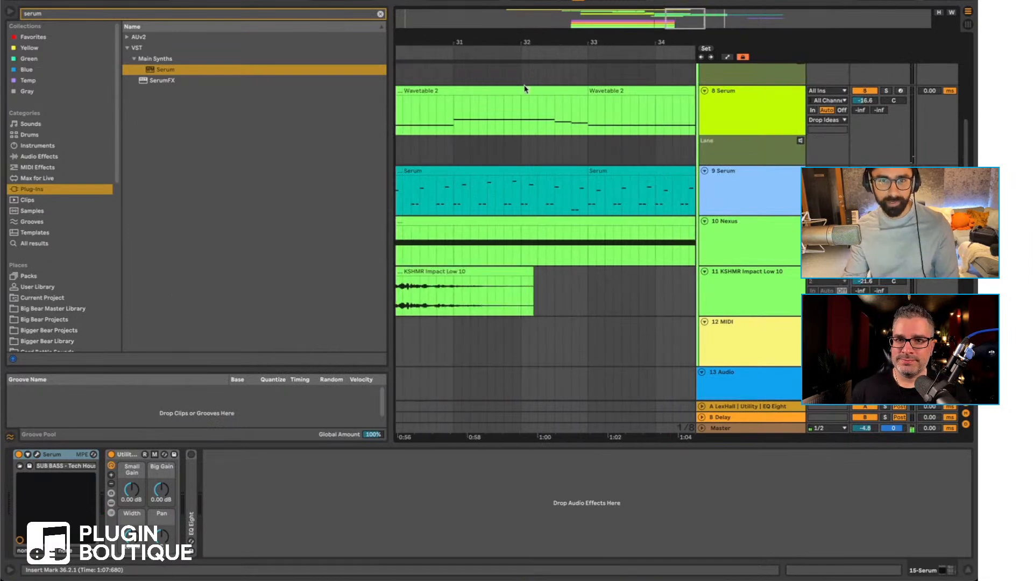
pyautogui.doubleClick(524, 89)
pyautogui.scroll(-3, 568, 240)
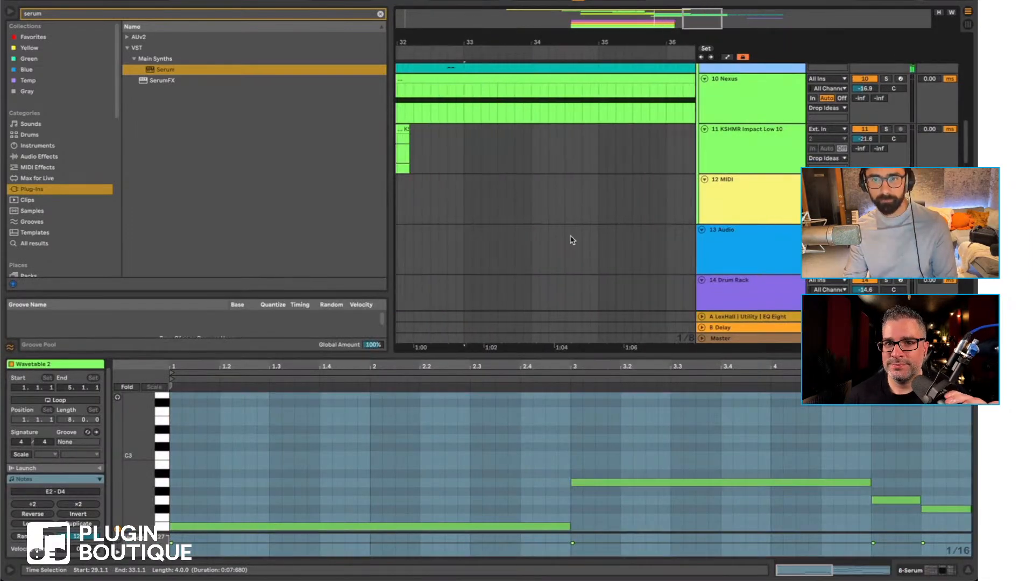
# Step: Insert an empty four-bar MIDI clip on the 15 Serum track from bar 39 to bar 43
pyautogui.hscroll(6, 570, 241)
pyautogui.scroll(-3, 574, 241)
pyautogui.moveTo(401, 214); pyautogui.dragTo(674, 214)
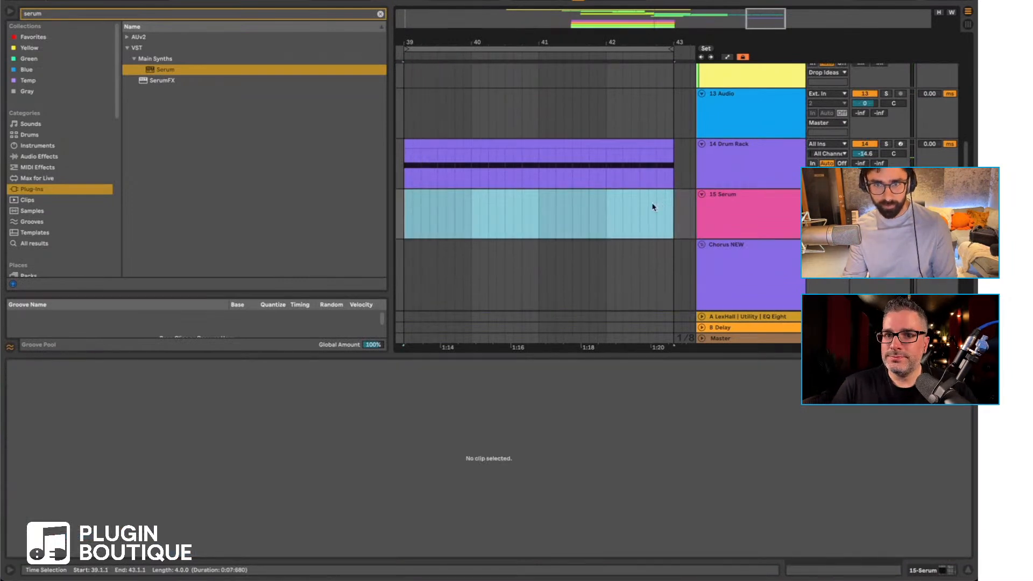
pyautogui.press('super+shift+m')
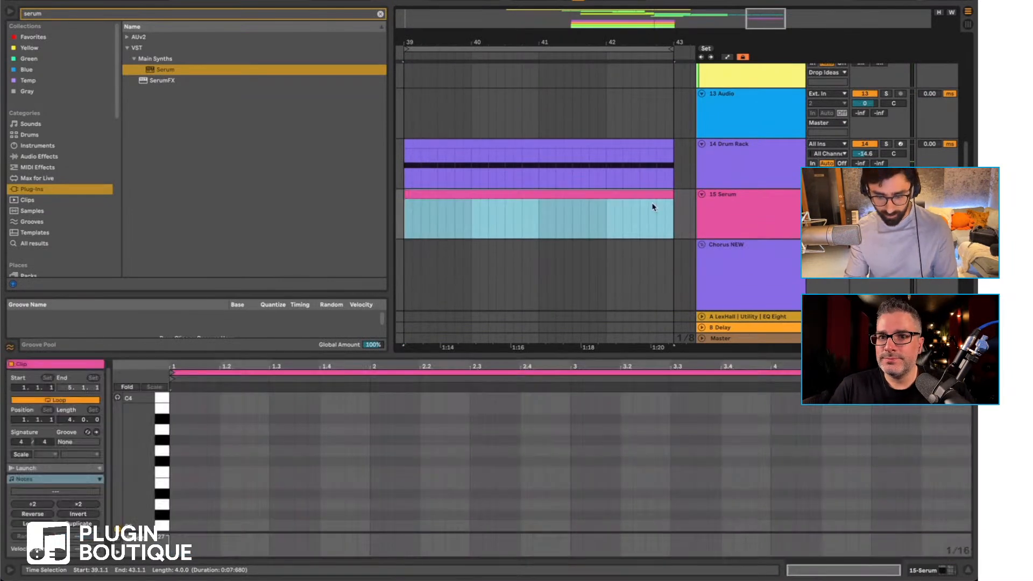
# Step: Draw three E3 notes of differing lengths in the first two beats of the bass clip and play them back
pyautogui.click(178, 483)
pyautogui.moveTo(179, 484); pyautogui.dragTo(201, 482)
pyautogui.click(213, 483)
pyautogui.doubleClick(251, 480)
pyautogui.press('space')
pyautogui.moveTo(258, 484); pyautogui.dragTo(219, 484)
pyautogui.press('space')
pyautogui.press('space')
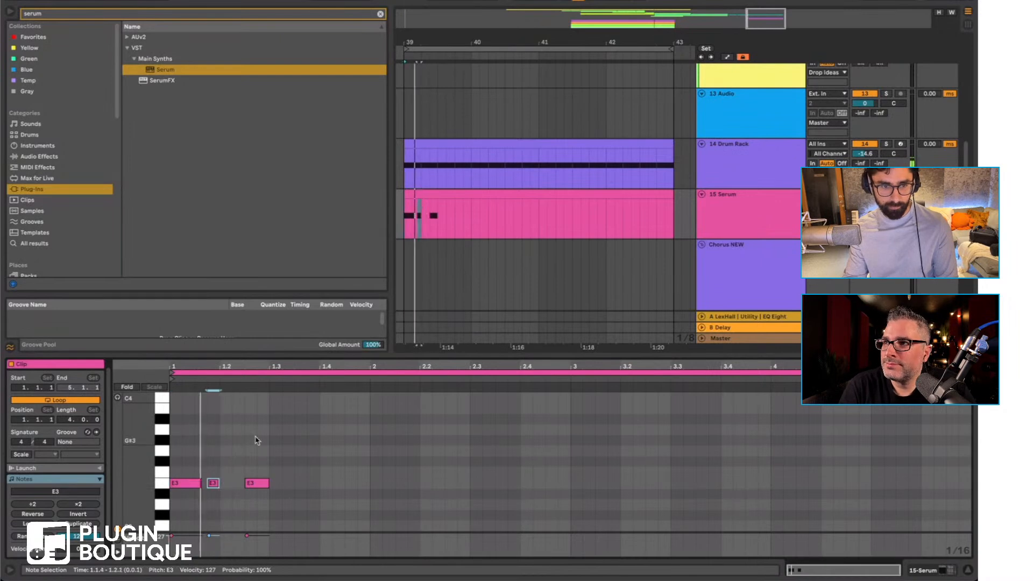
# Step: Duplicate the E3 notes into beats three and four and delete the copied note at 1.3
pyautogui.scroll(-2, 255, 431)
pyautogui.hotkey('ctrl', 'a')
pyautogui.hotkey('ctrl', 'd')
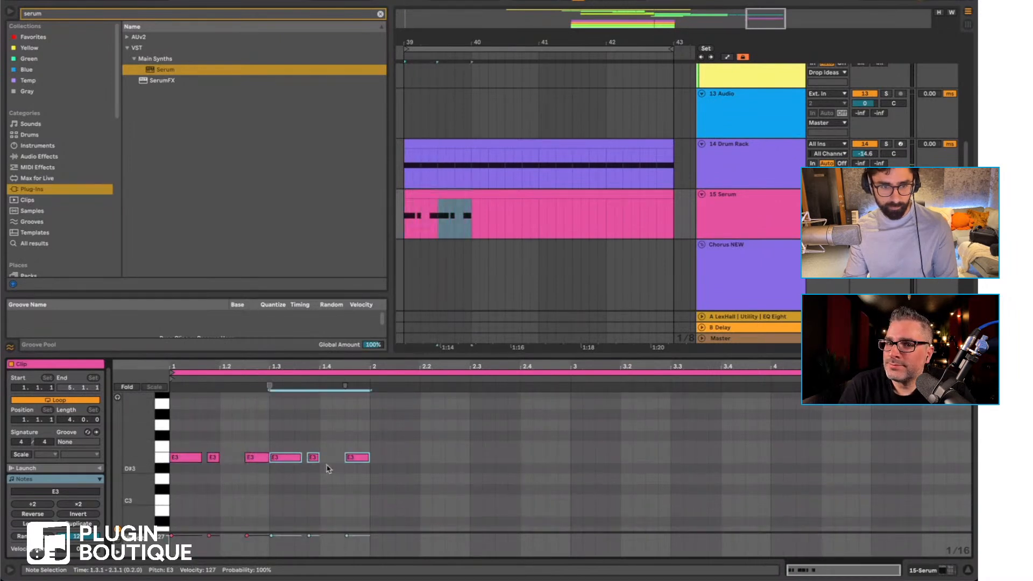
pyautogui.click(291, 457)
pyautogui.press('Delete')
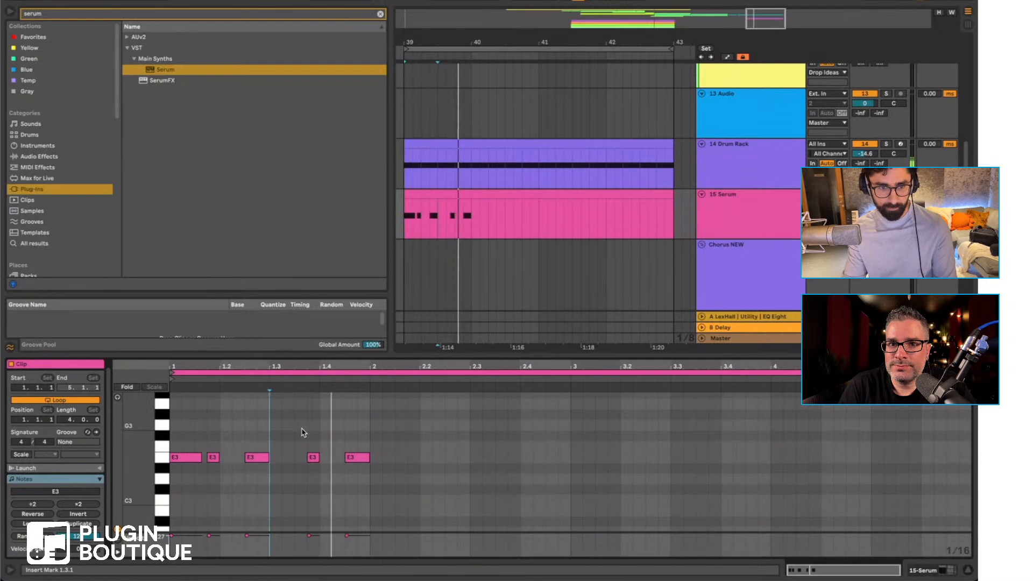
# Step: Duplicate the one-bar bass pattern to fill all four bars and raise the notes of bars 3 and 4 to A3
pyautogui.hotkey('ctrl', 'a')
pyautogui.hotkey('ctrl', 'd')
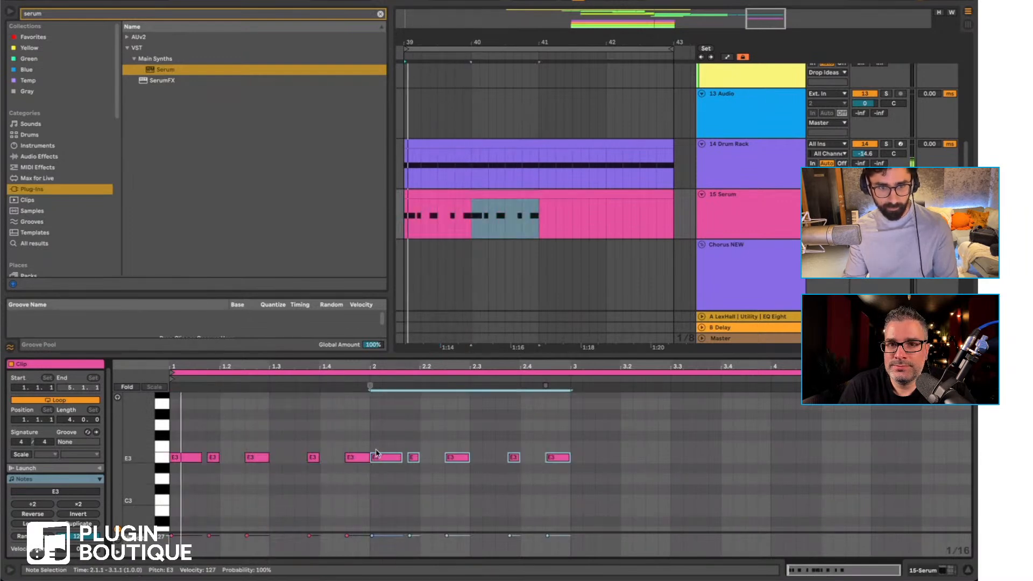
pyautogui.hotkey('ctrl', 'a')
pyautogui.hotkey('ctrl', 'd')
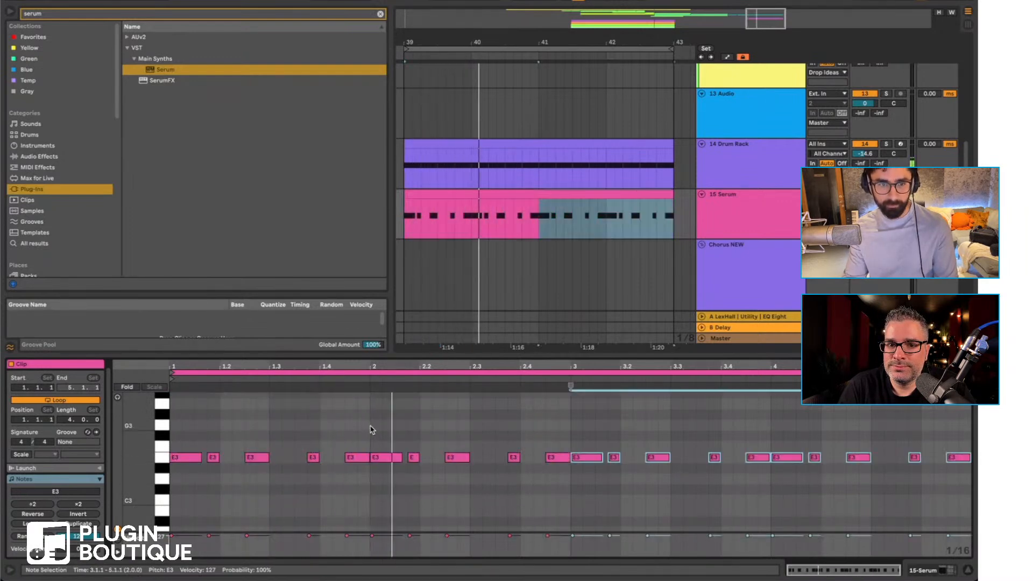
pyautogui.moveTo(581, 457); pyautogui.dragTo(583, 404)
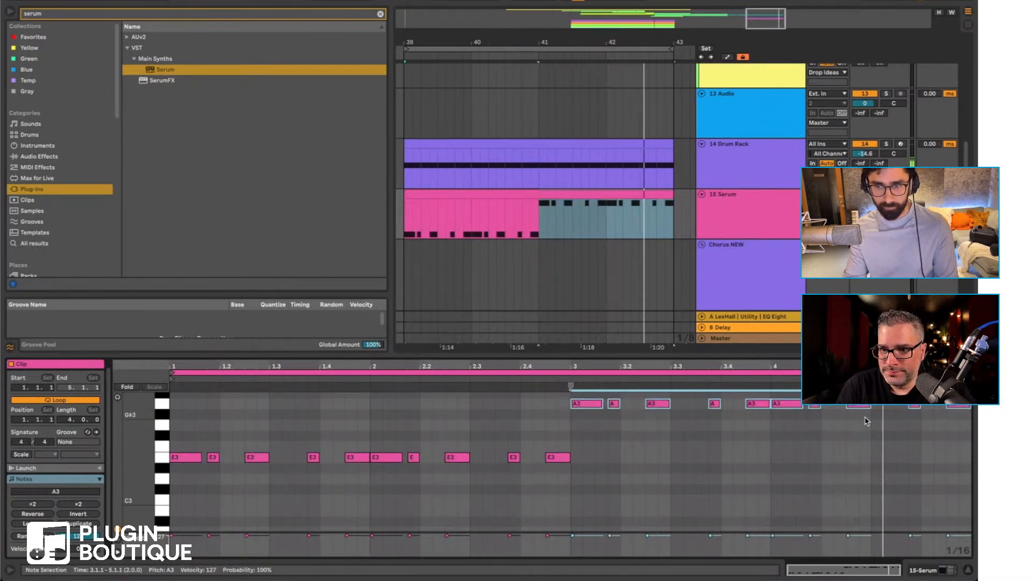
# Step: Check the closing notes of the Wavetable 2 clip on the 8 Serum track as reference for the bass
pyautogui.scroll(10, 608, 250)
pyautogui.hscroll(-5, 572, 242)
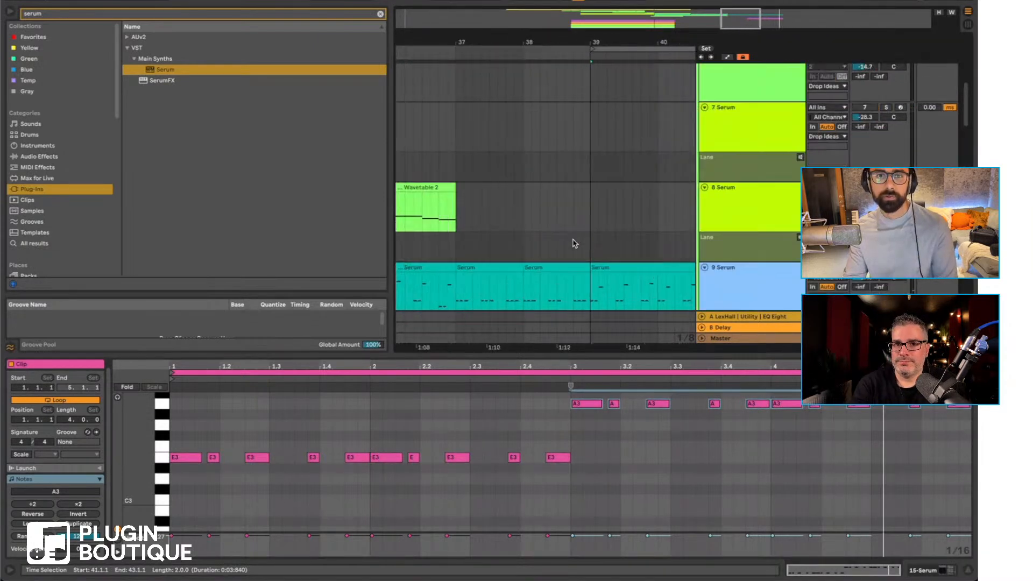
pyautogui.click(461, 210)
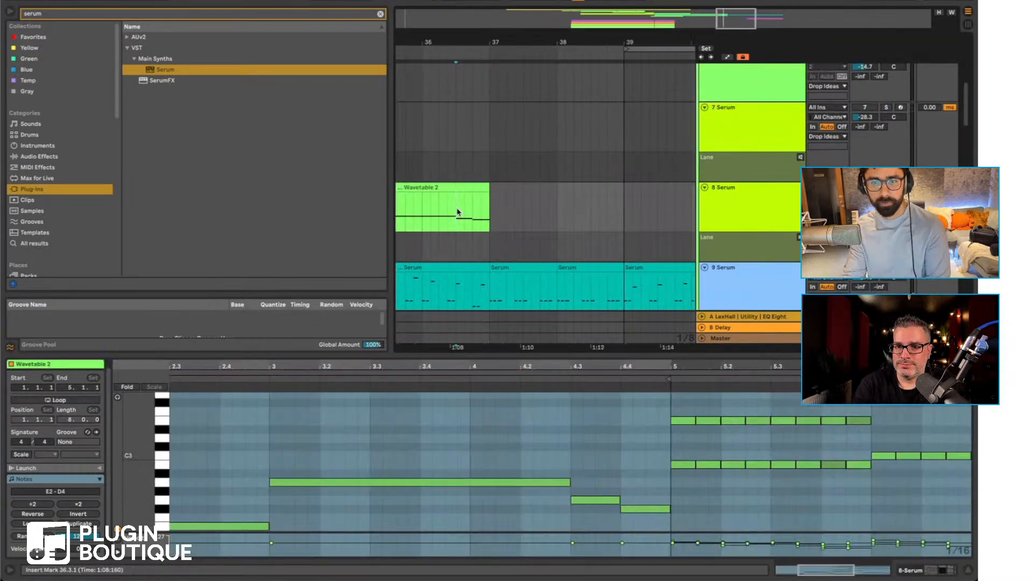
pyautogui.scroll(-5, 595, 214)
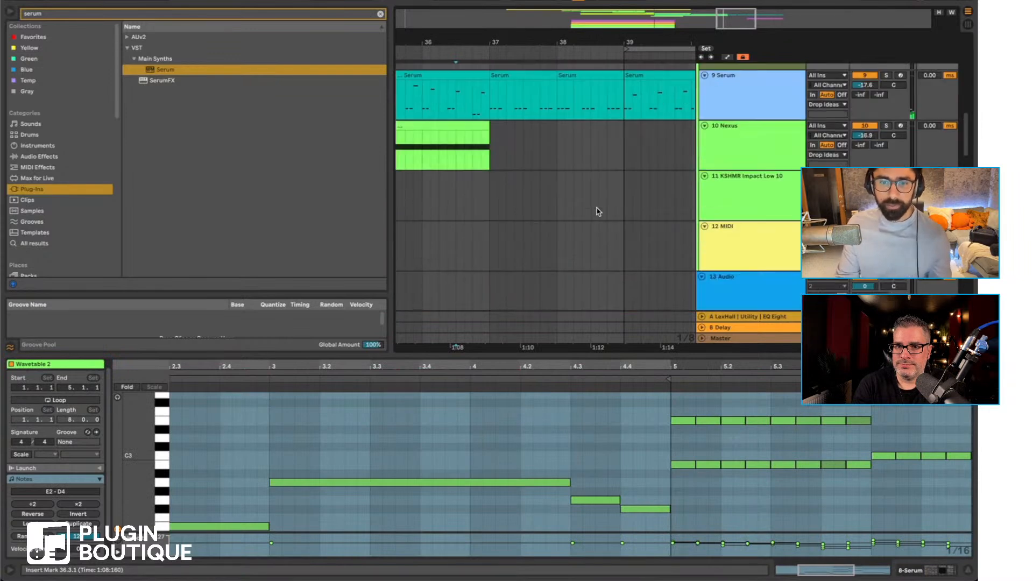
pyautogui.hscroll(4, 614, 212)
pyautogui.hscroll(3, 617, 213)
pyautogui.scroll(-5, 510, 224)
pyautogui.hscroll(-2, 510, 224)
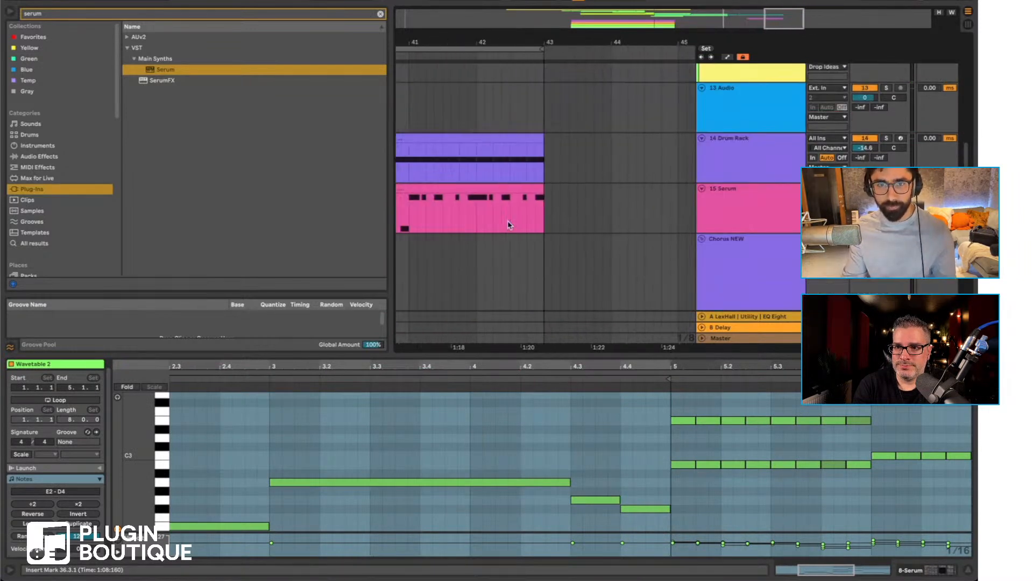
# Step: In bar 4 of the bass clip, keep the first two notes at A3, lower the third to G3 and the last two to F#3
pyautogui.click(518, 208)
pyautogui.click(533, 186)
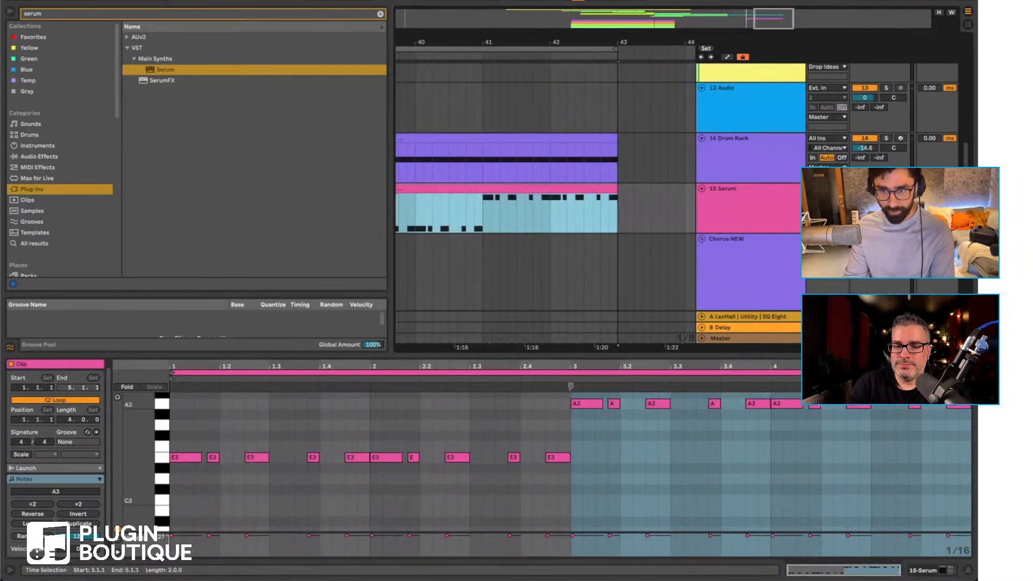
pyautogui.click(651, 429)
pyautogui.moveTo(779, 417); pyautogui.dragTo(964, 401)
pyautogui.press('Down')
pyautogui.press('Down')
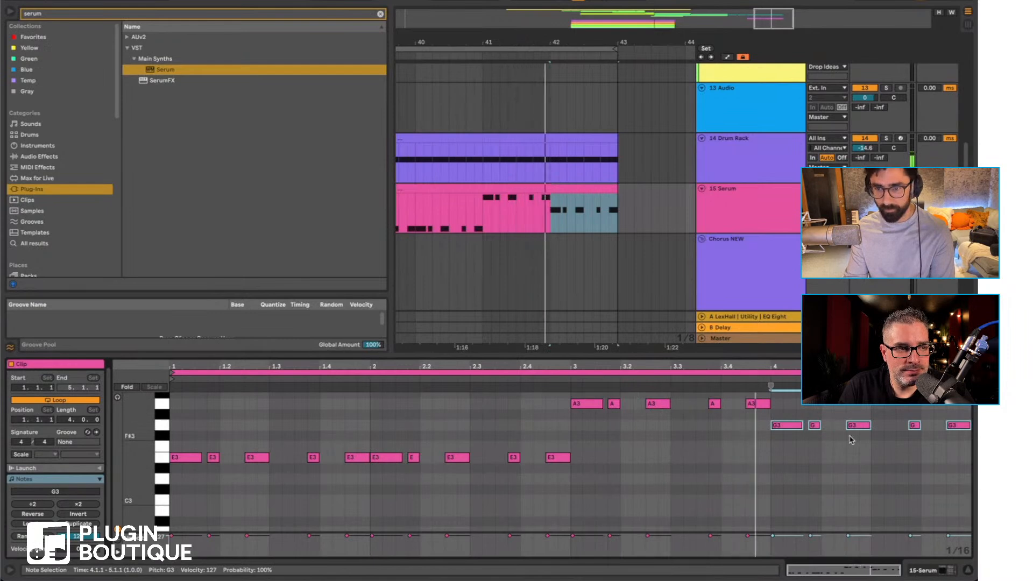
pyautogui.moveTo(864, 443); pyautogui.dragTo(775, 399)
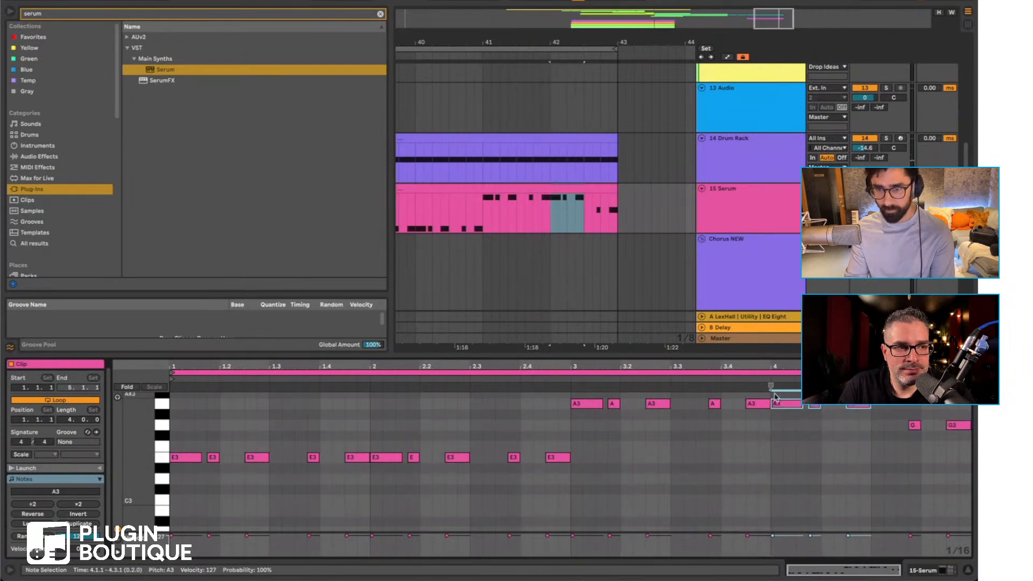
pyautogui.click(914, 425)
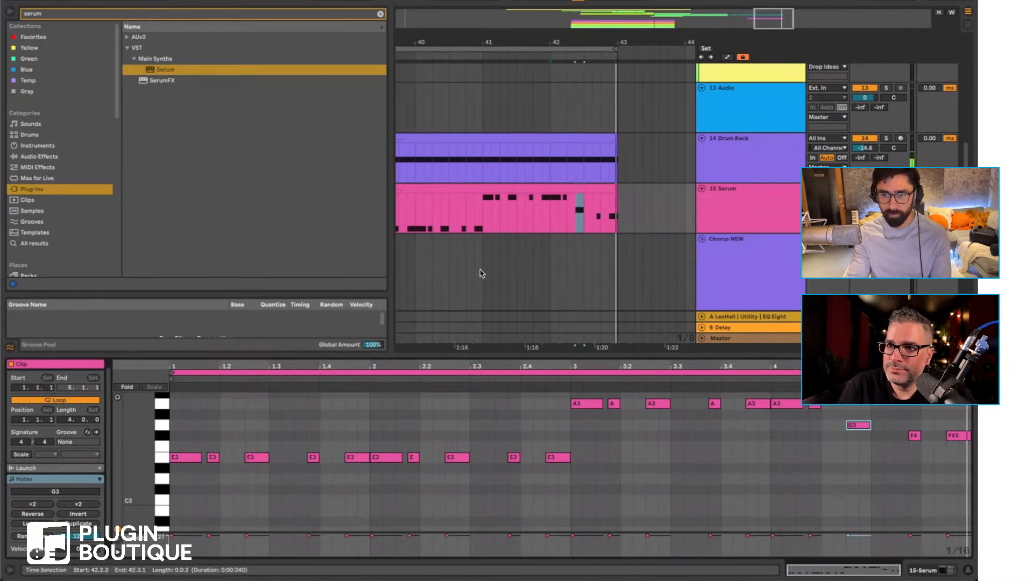
# Step: Play the bass and kick from bar 39 and bring up the device chain of the 15 Serum track
pyautogui.hscroll(-3, 484, 233)
pyautogui.click(472, 219)
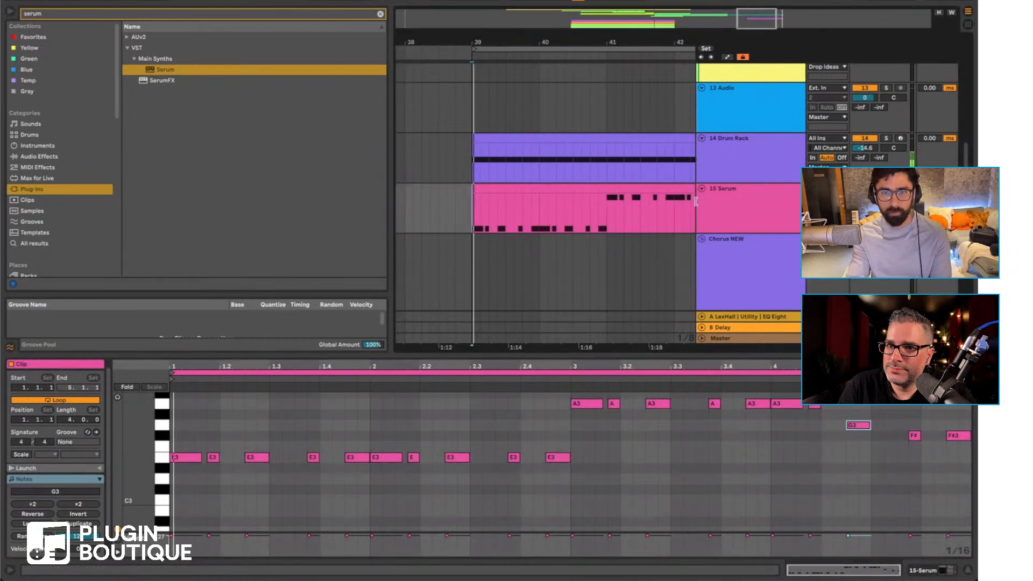
pyautogui.click(745, 211)
pyautogui.click(923, 567)
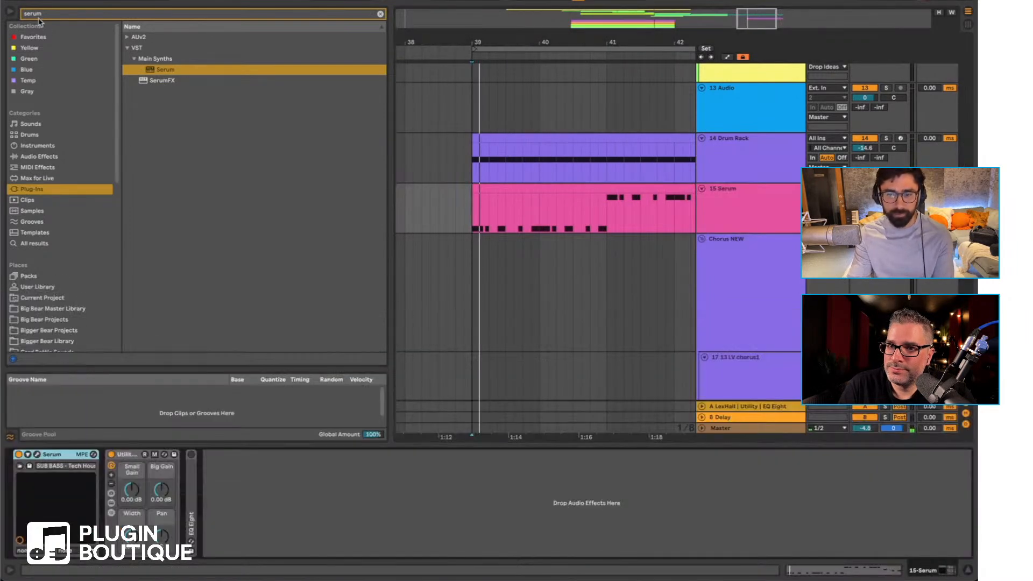
# Step: Search the plug-ins for "kickstar" and add the Kickstart sidechain VST to the 15 Serum track
pyautogui.press('super+f')
pyautogui.write('kickstar')
pyautogui.click(138, 60)
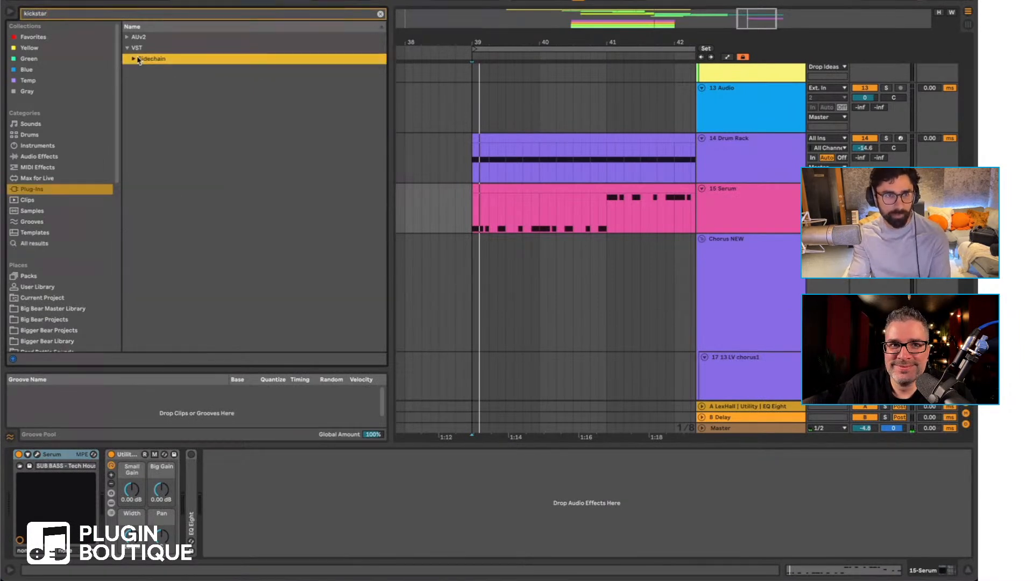
pyautogui.moveTo(167, 70); pyautogui.dragTo(509, 185)
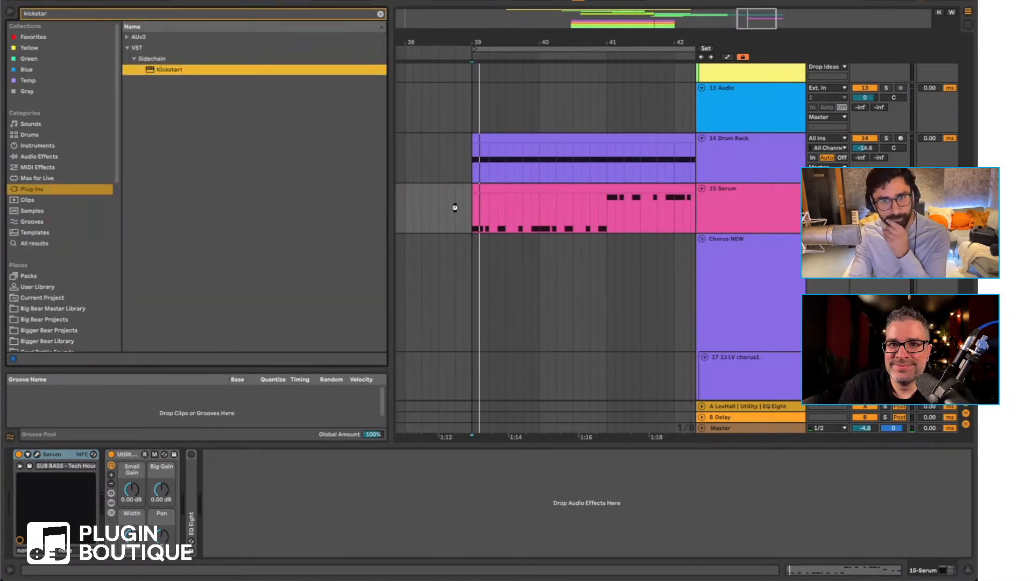
pyautogui.moveTo(455, 208); pyautogui.dragTo(466, 211)
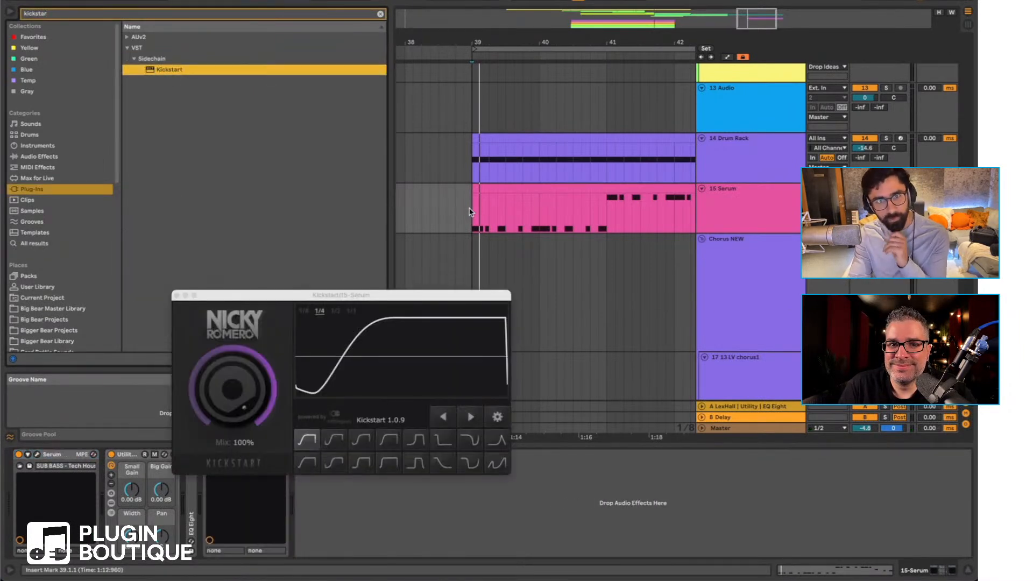
# Step: Try Kickstart on the bass with its second curve and the mix at 67%, and play the result from bar 39
pyautogui.click(359, 441)
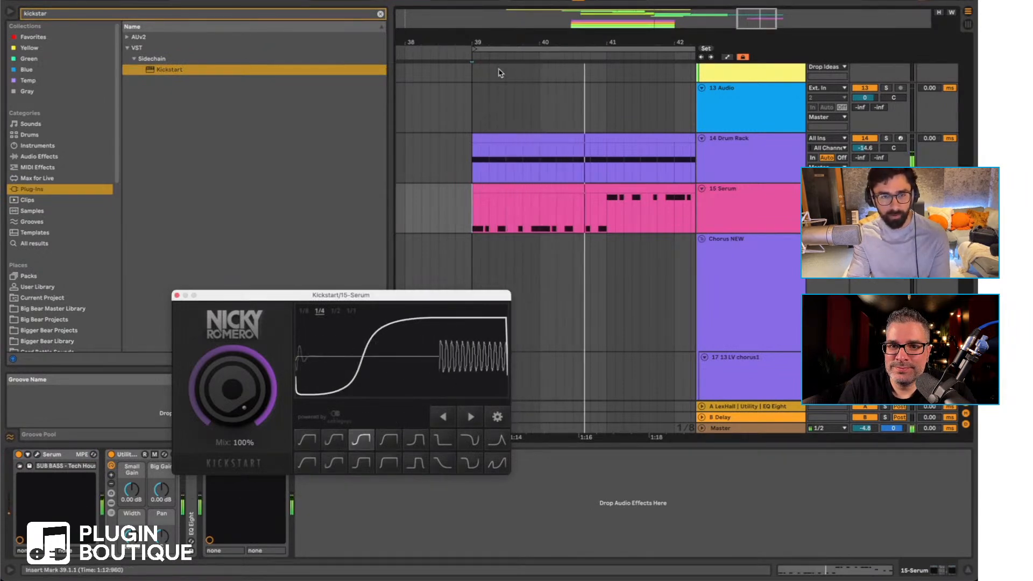
pyautogui.moveTo(495, 42); pyautogui.dragTo(439, 68)
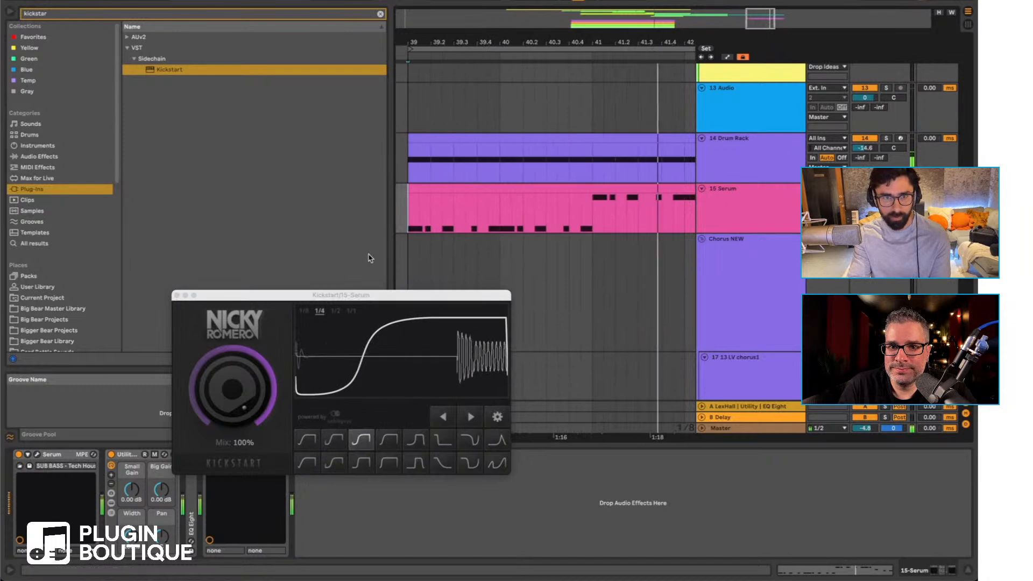
pyautogui.click(332, 465)
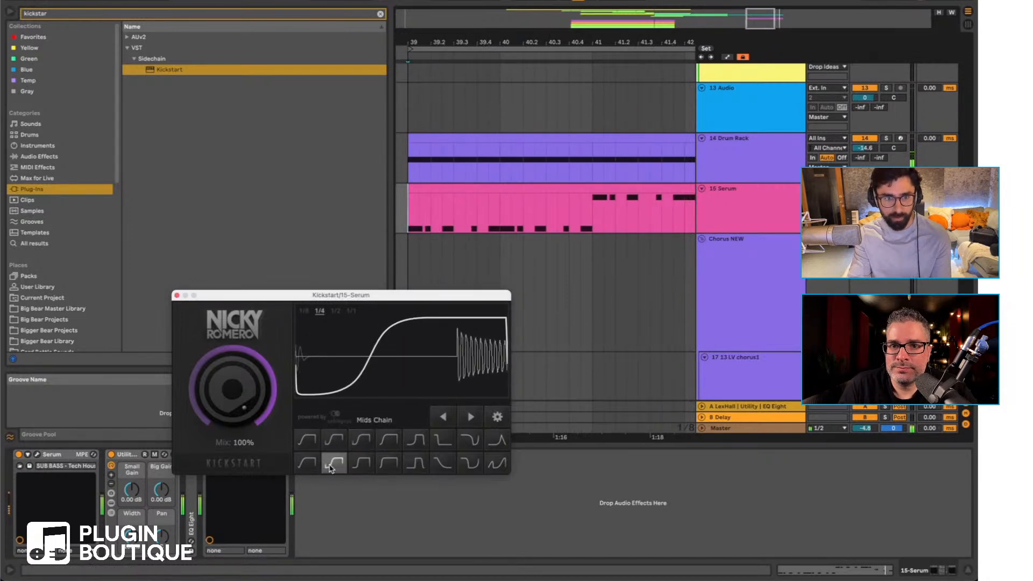
pyautogui.click(333, 440)
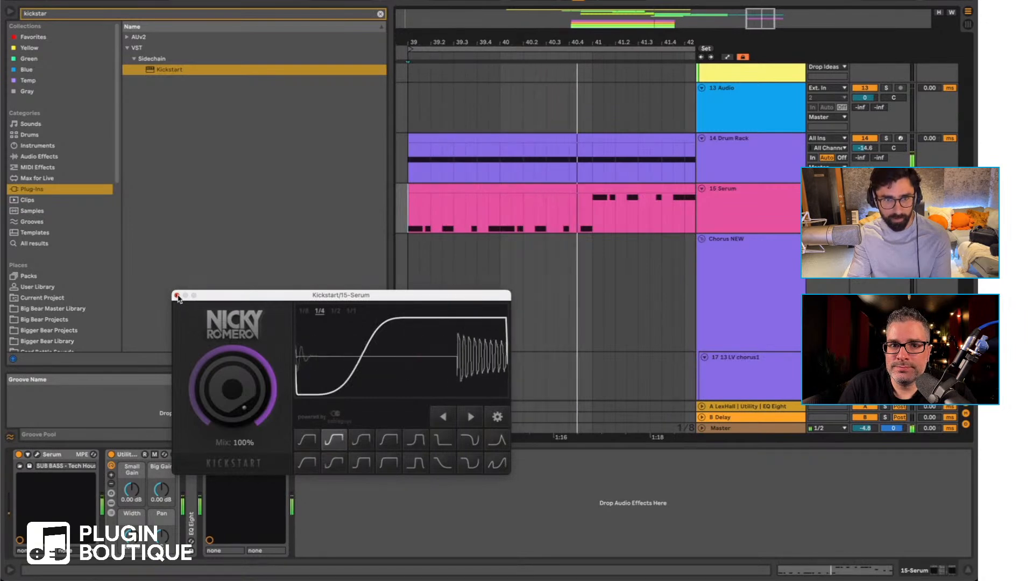
pyautogui.moveTo(270, 413); pyautogui.dragTo(273, 437)
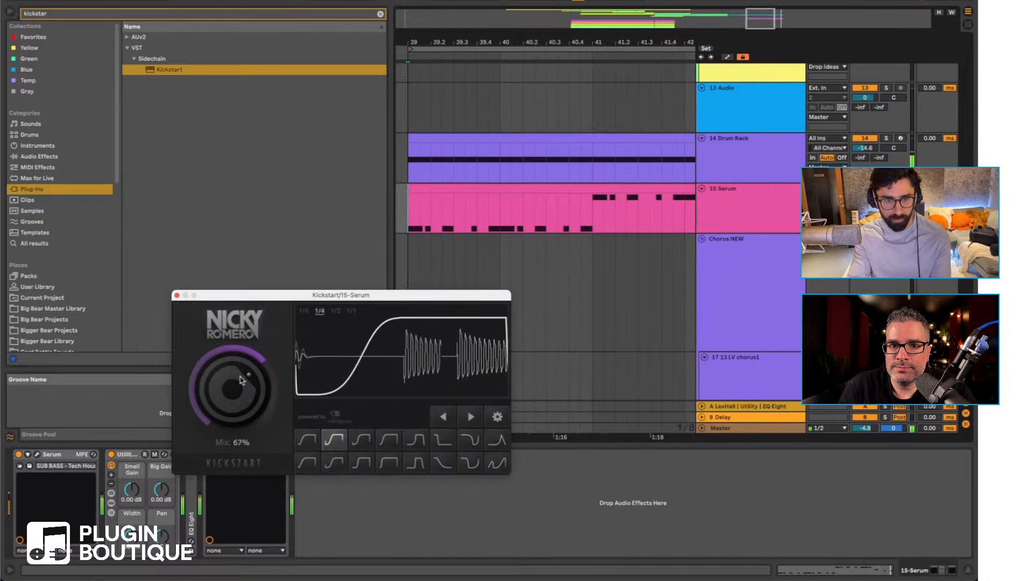
pyautogui.click(406, 215)
pyautogui.press('space')
pyautogui.press('space')
pyautogui.press('space')
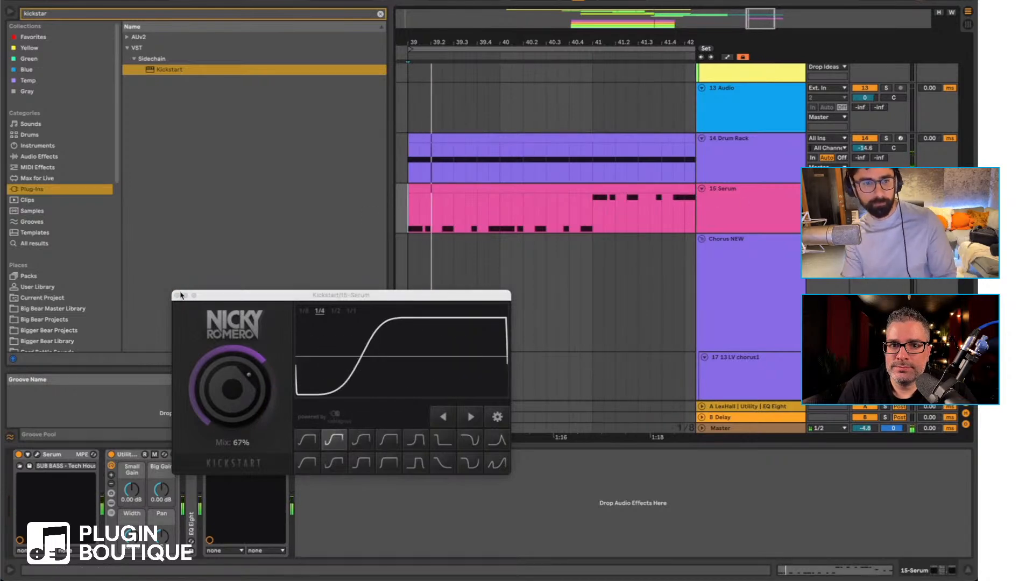
pyautogui.click(178, 296)
# Step: Search the plug-ins for "lfo" and replace Kickstart on the 15 Serum track with LFOTool
pyautogui.hotkey('ctrl', 'f')
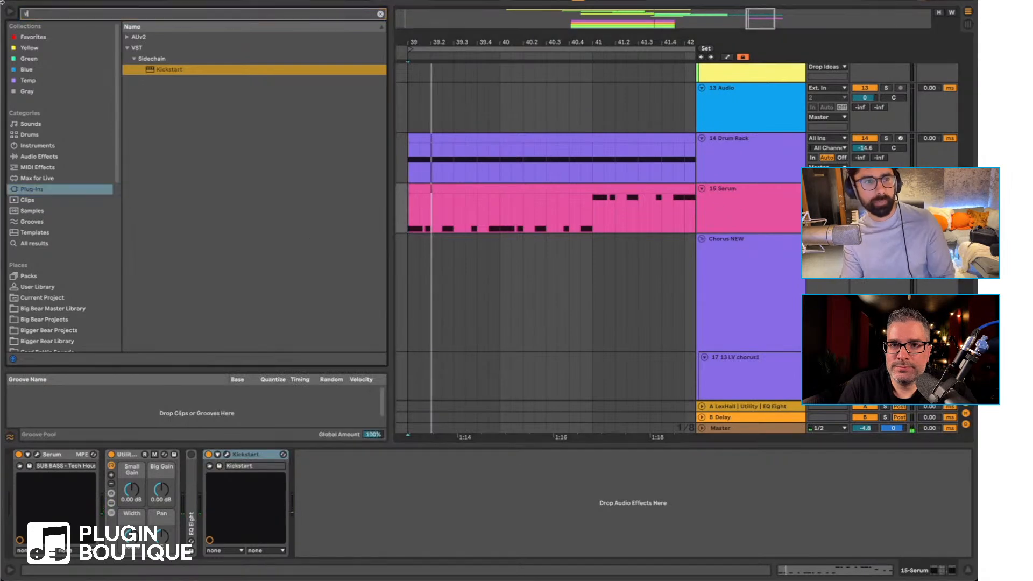
pyautogui.press('BackSpace')
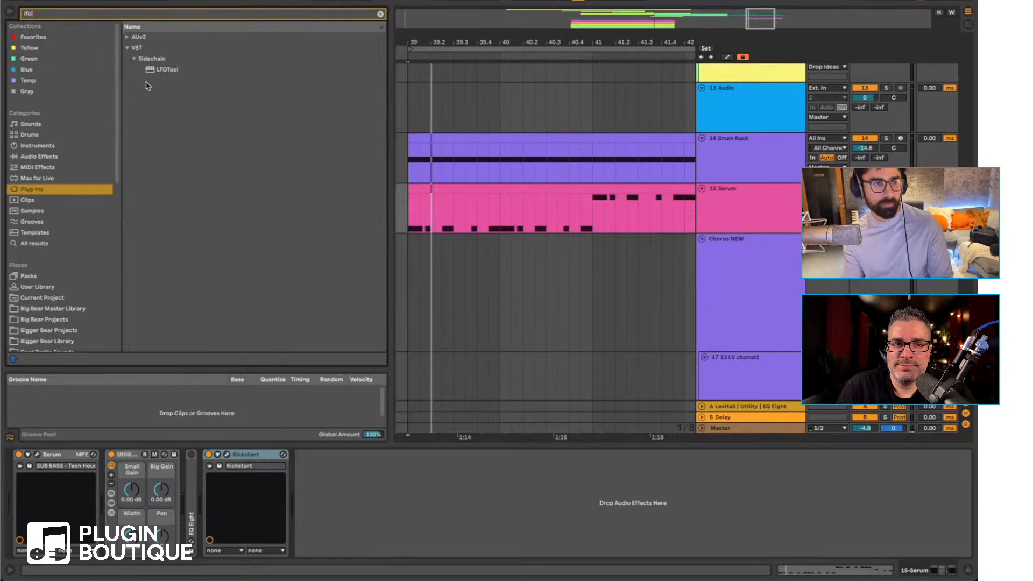
pyautogui.moveTo(163, 69); pyautogui.dragTo(370, 492)
pyautogui.moveTo(262, 444); pyautogui.dragTo(249, 458)
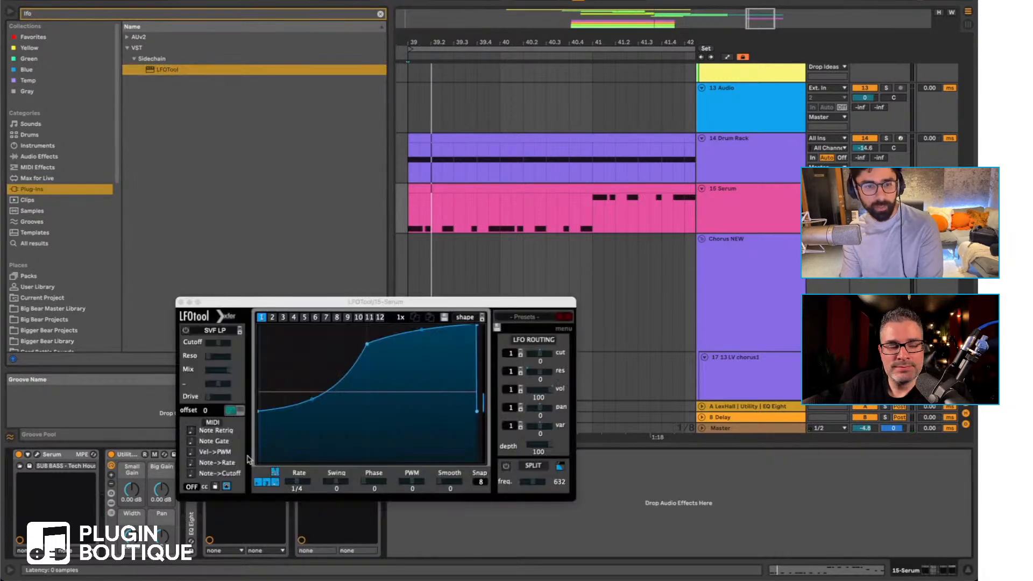
pyautogui.moveTo(262, 305); pyautogui.dragTo(453, 334)
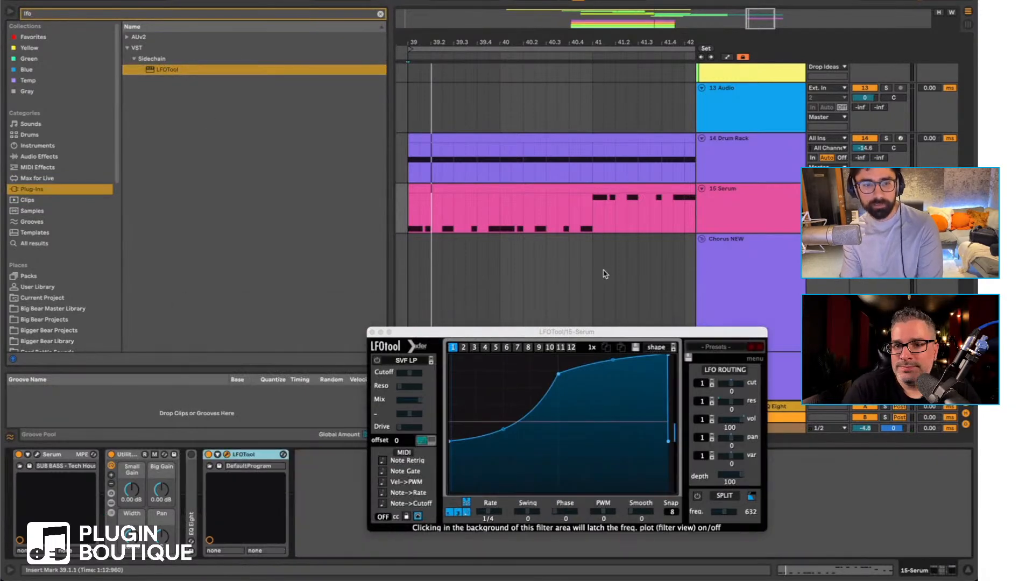
# Step: Import the SC MIDI Multiple Outs.als track from the Favorites collection above the KSHMR - One More Round (Inst) track
pyautogui.scroll(5, 623, 182)
pyautogui.scroll(10, 625, 180)
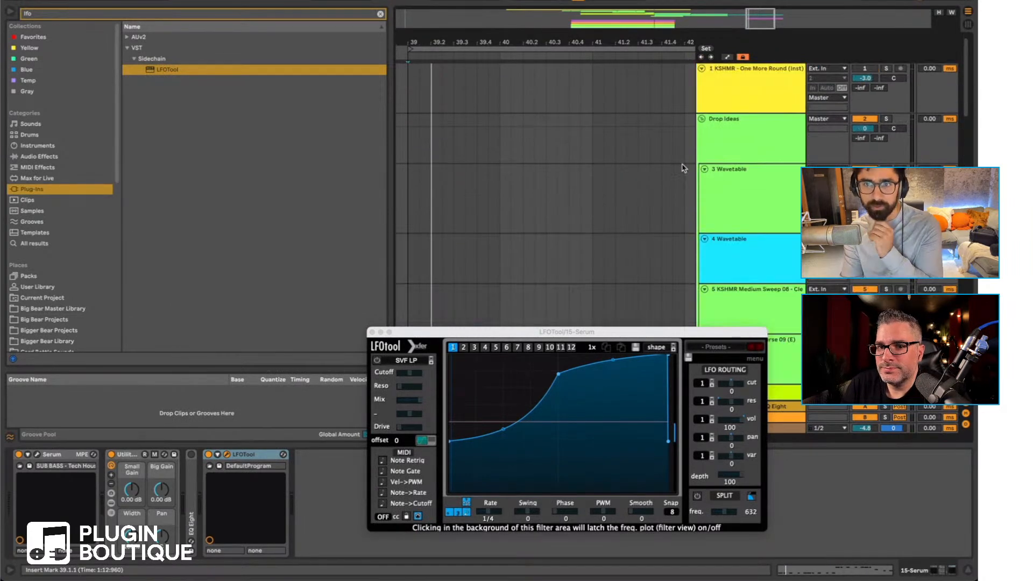
pyautogui.click(749, 92)
pyautogui.click(45, 37)
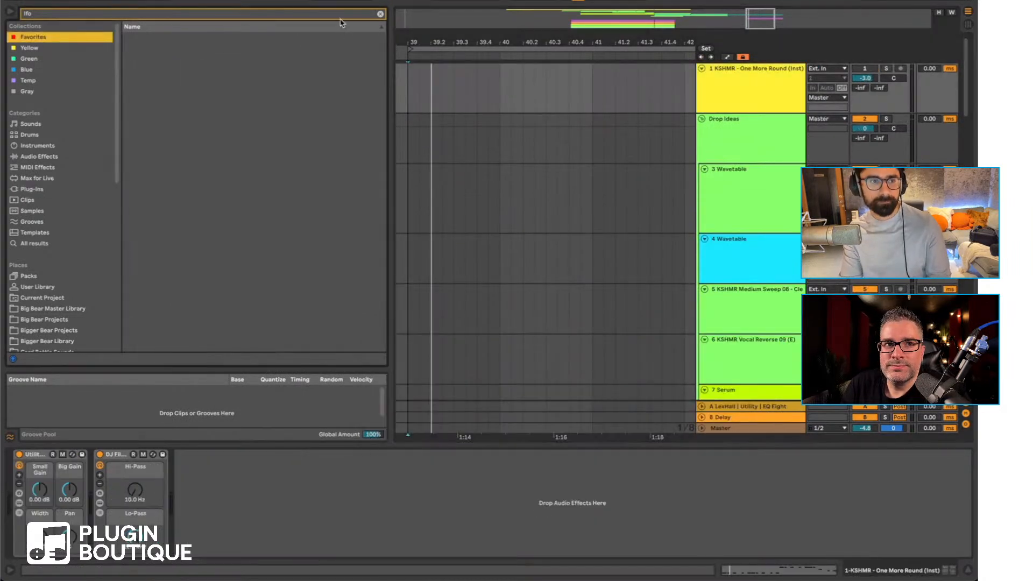
pyautogui.click(381, 14)
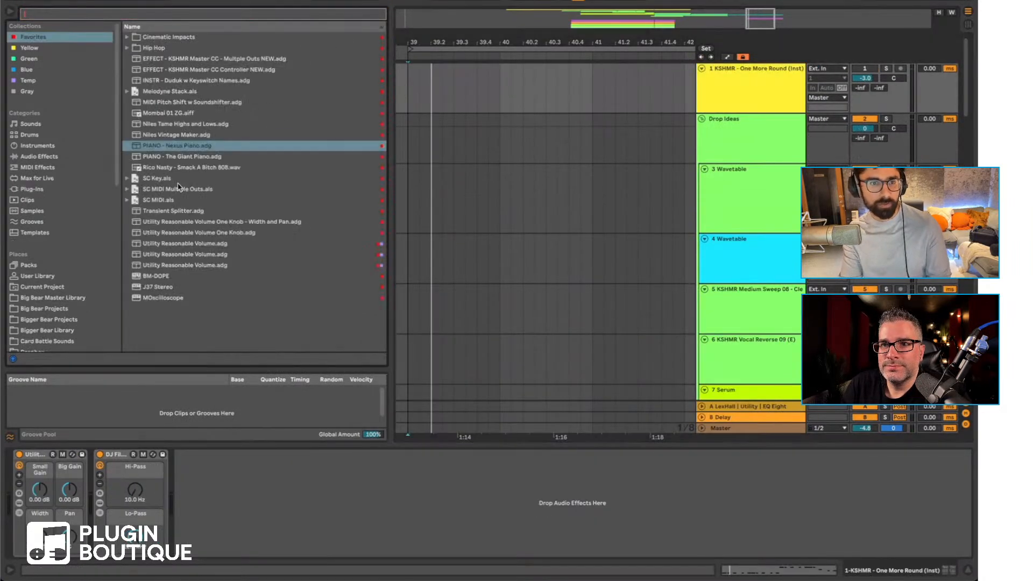
pyautogui.moveTo(156, 203); pyautogui.dragTo(586, 162)
pyautogui.moveTo(183, 189); pyautogui.dragTo(748, 74)
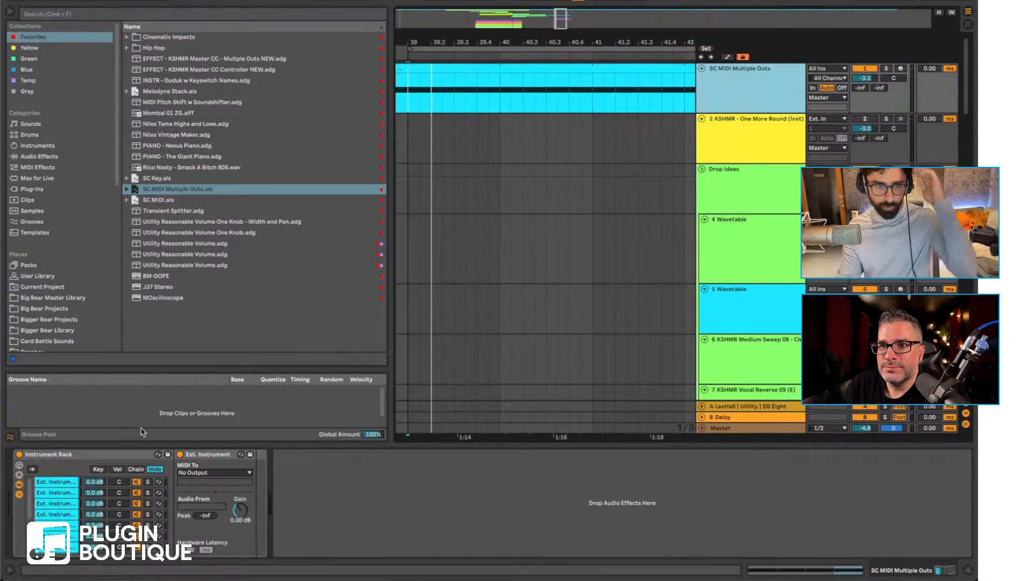
# Step: Examine the External Instrument chains in the SC MIDI Multiple Outs rack and the trigger notes in its clip
pyautogui.click(54, 456)
pyautogui.click(37, 146)
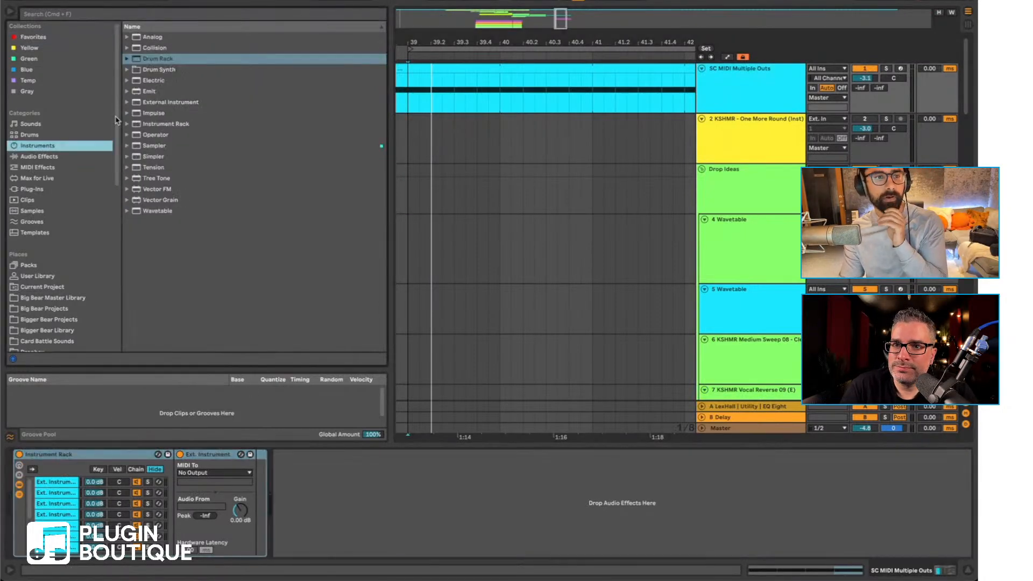
pyautogui.moveTo(164, 105); pyautogui.dragTo(205, 146)
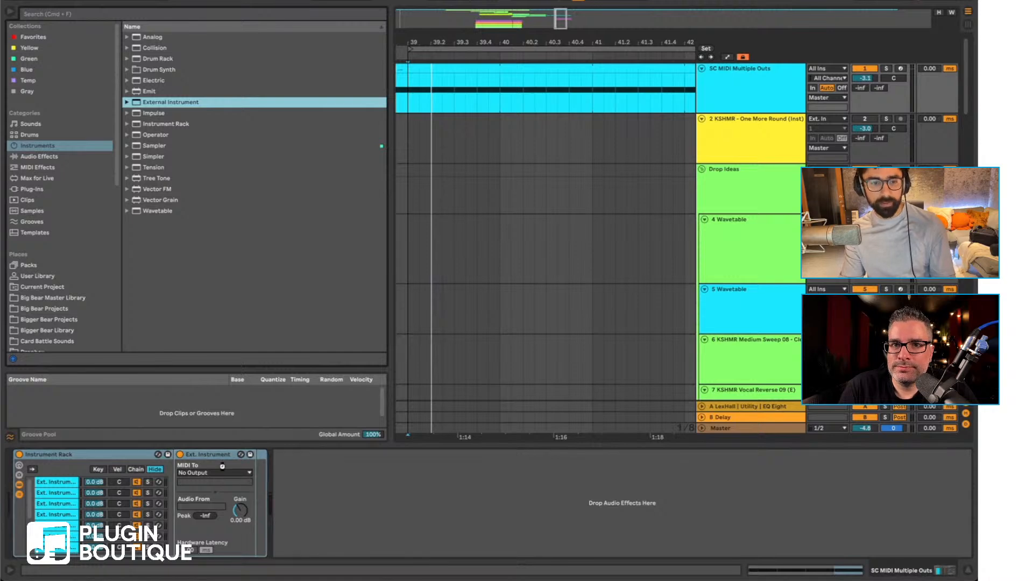
pyautogui.moveTo(48, 488); pyautogui.dragTo(47, 496)
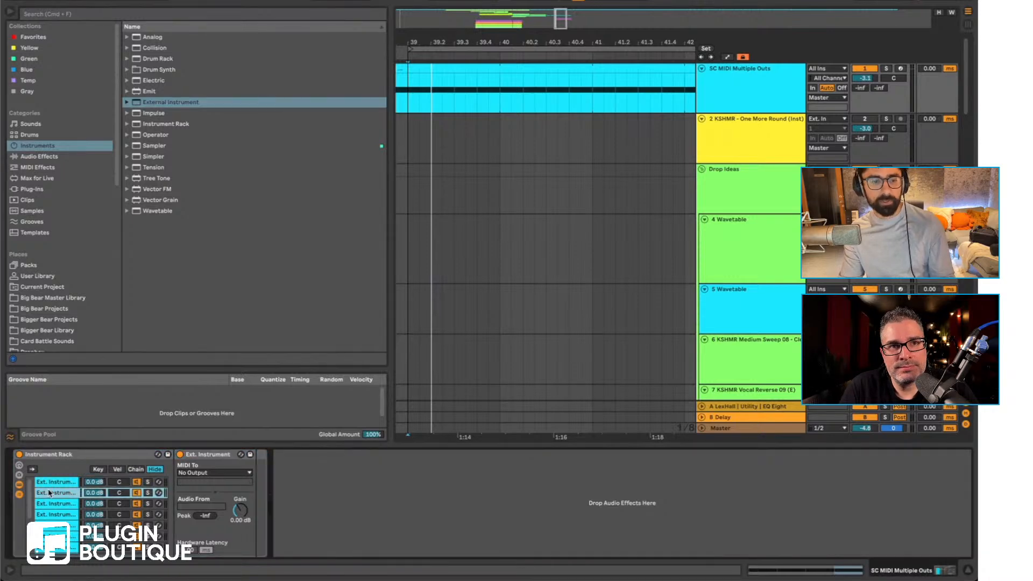
pyautogui.doubleClick(437, 70)
pyautogui.moveTo(135, 465); pyautogui.dragTo(211, 529)
pyautogui.click(200, 466)
pyautogui.moveTo(549, 473); pyautogui.dragTo(558, 500)
pyautogui.moveTo(666, 470); pyautogui.dragTo(668, 521)
pyautogui.moveTo(802, 467); pyautogui.dragTo(803, 530)
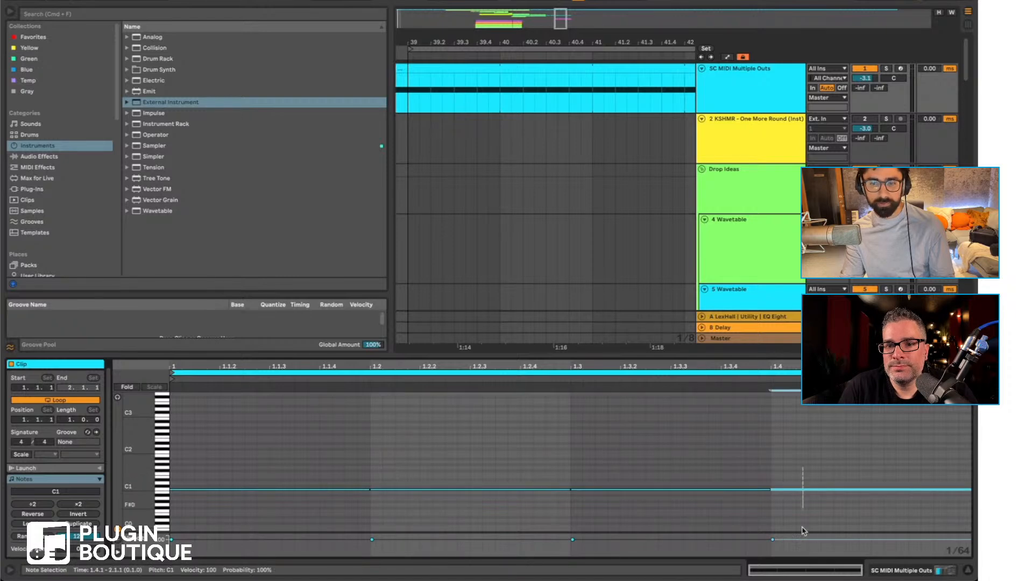
# Step: Route the MIDI output of the rack's first External Instrument chain to LFOTool on 16-Serum
pyautogui.click(936, 572)
pyautogui.click(741, 88)
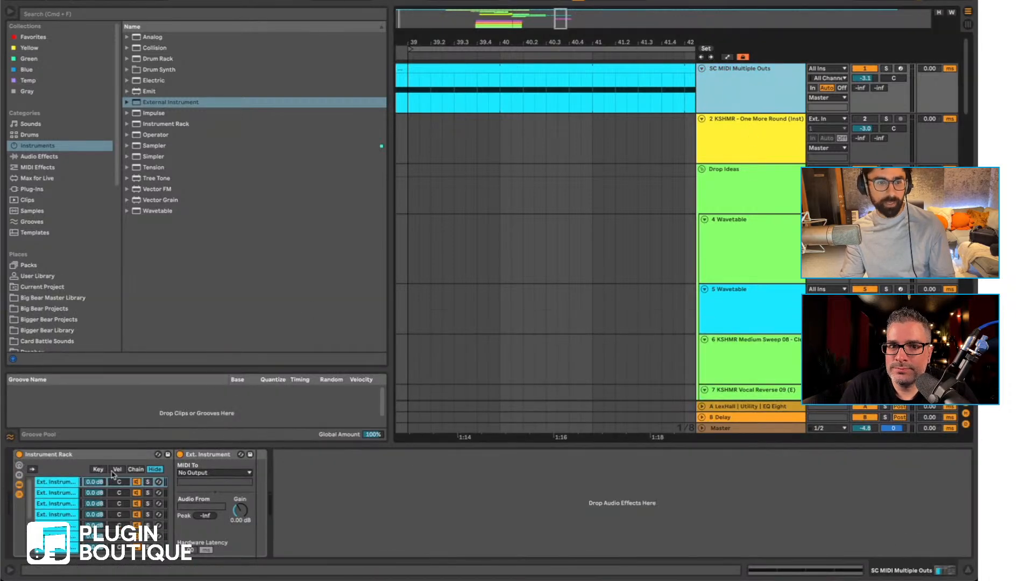
pyautogui.click(59, 481)
pyautogui.click(187, 473)
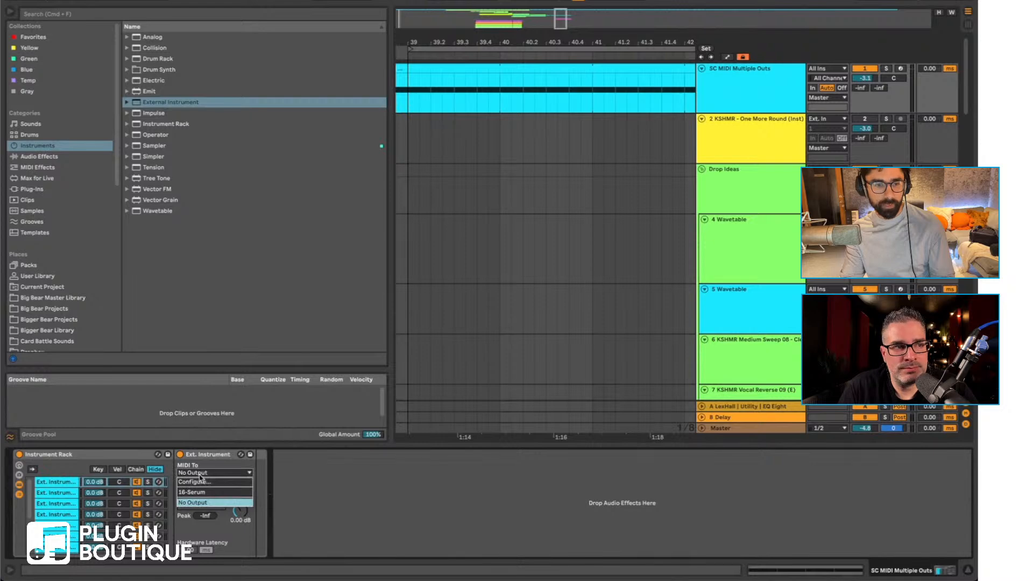
pyautogui.click(203, 493)
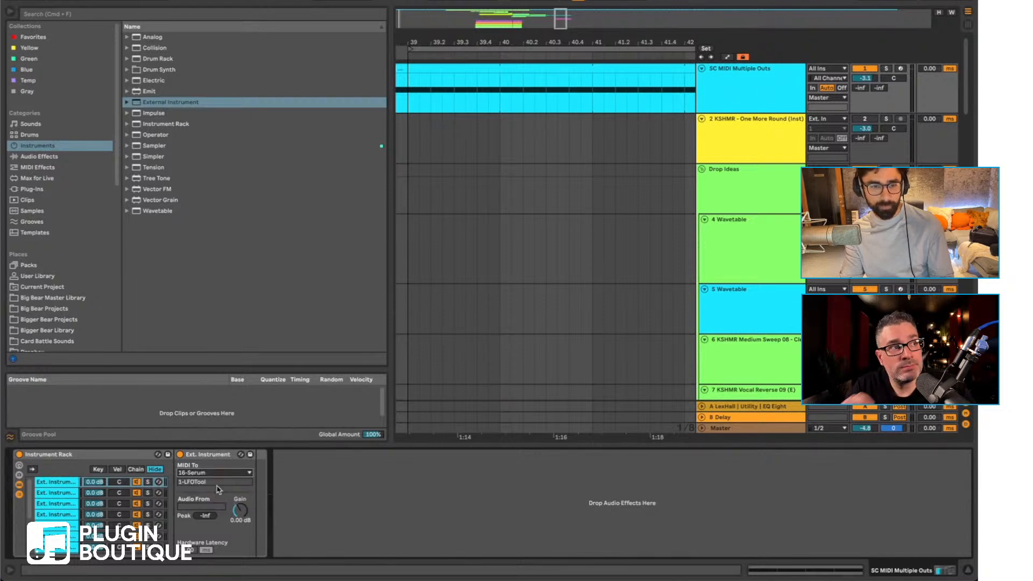
# Step: Place the playback start at bar 39 and enable Note Retrig in LFOTool on the 16 Serum track
pyautogui.scroll(-15, 665, 313)
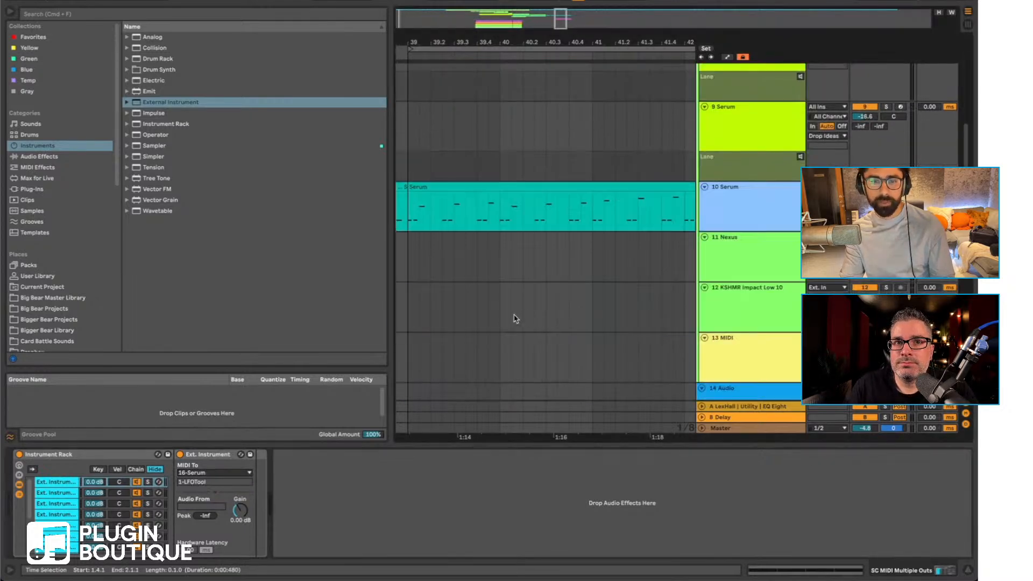
pyautogui.click(414, 296)
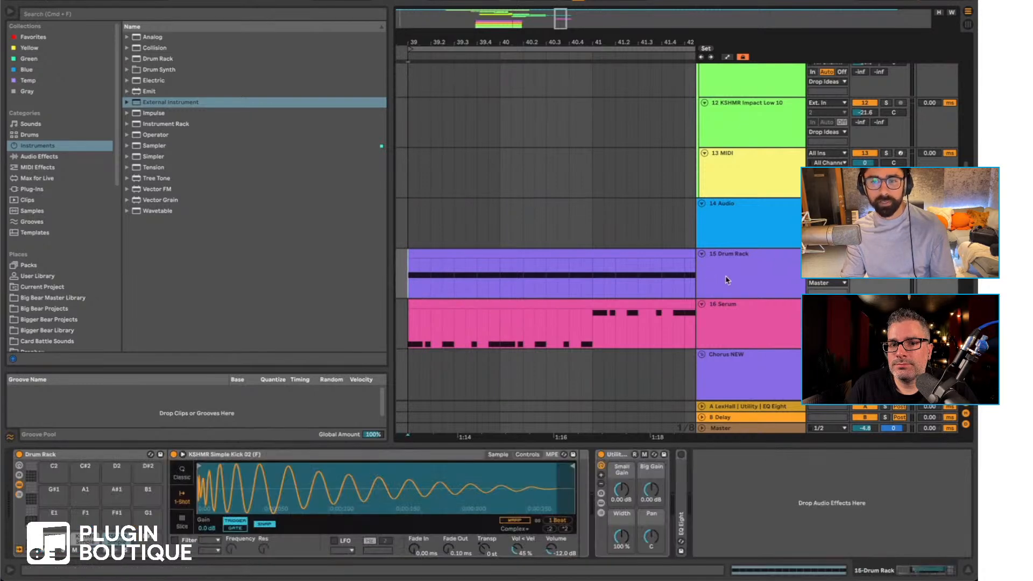
pyautogui.click(727, 331)
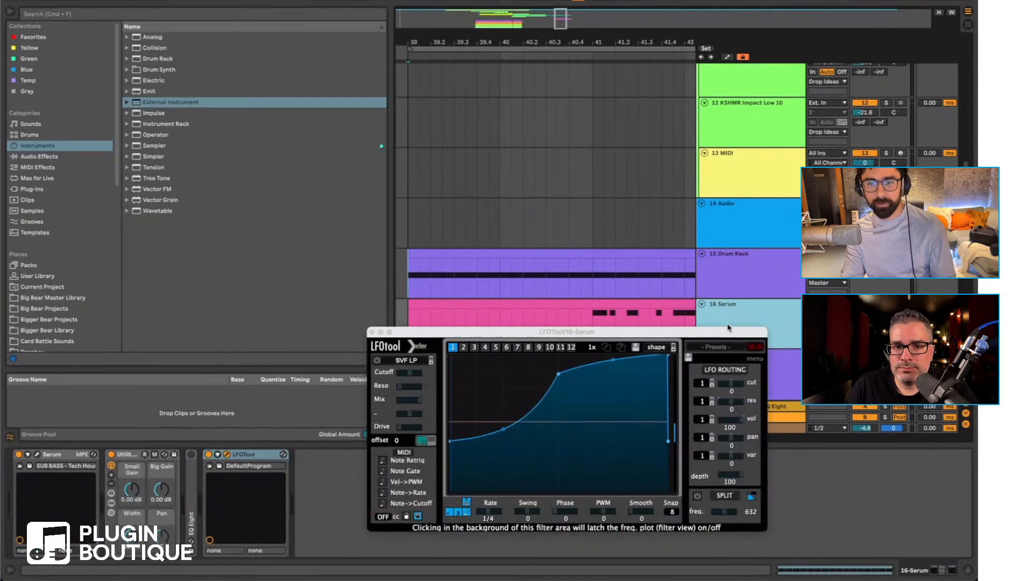
pyautogui.click(383, 461)
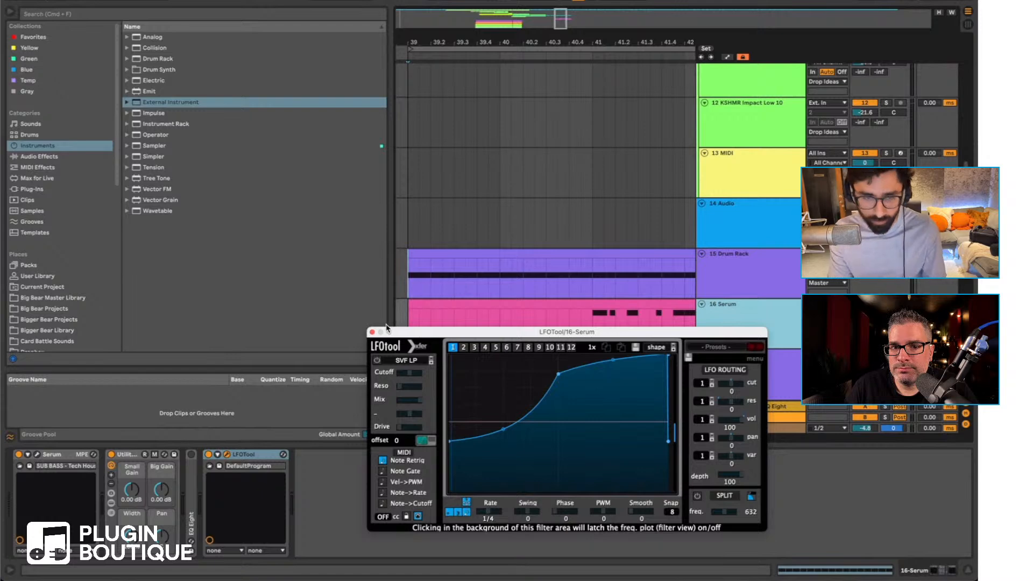
# Step: Reshape LFOTool's first curve with a short flat section at zero followed by a steep, nearly straight rise to full level
pyautogui.moveTo(557, 374); pyautogui.dragTo(474, 492)
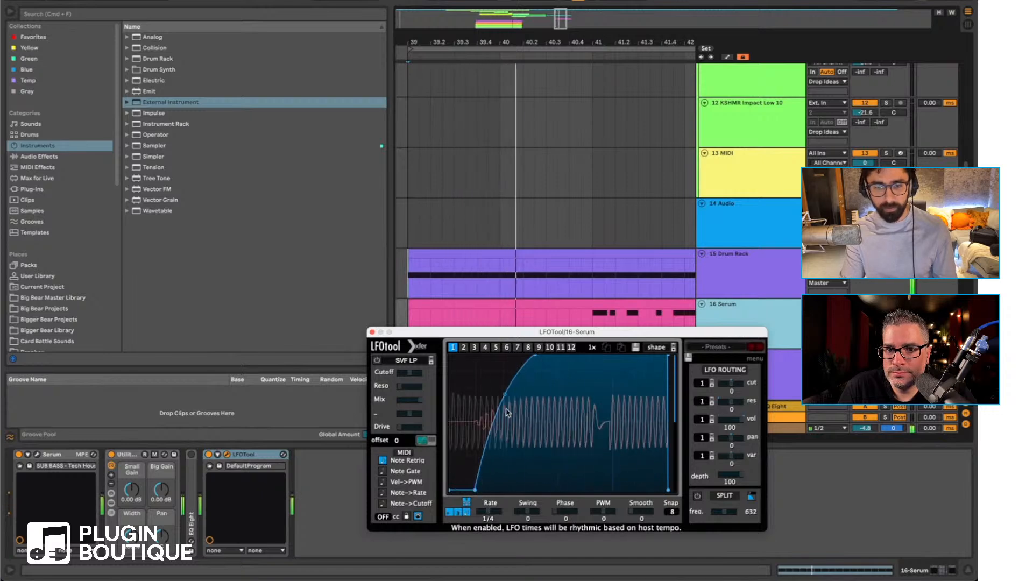
pyautogui.moveTo(505, 396); pyautogui.dragTo(511, 418)
pyautogui.moveTo(506, 454); pyautogui.dragTo(505, 448)
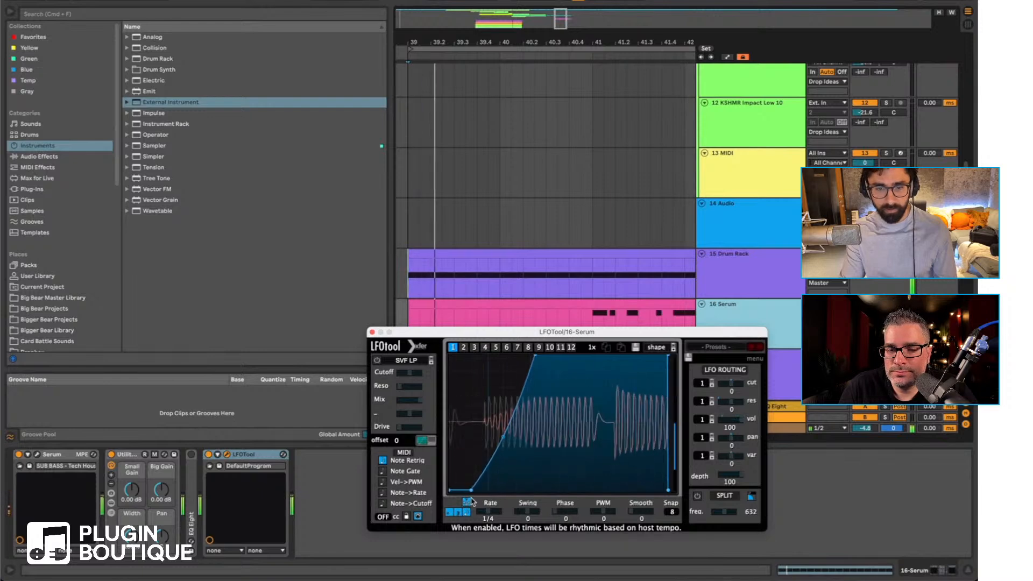
# Step: Set the Env 1 release of the Serum sub bass to 622 ms and close both plug-in windows
pyautogui.click(38, 455)
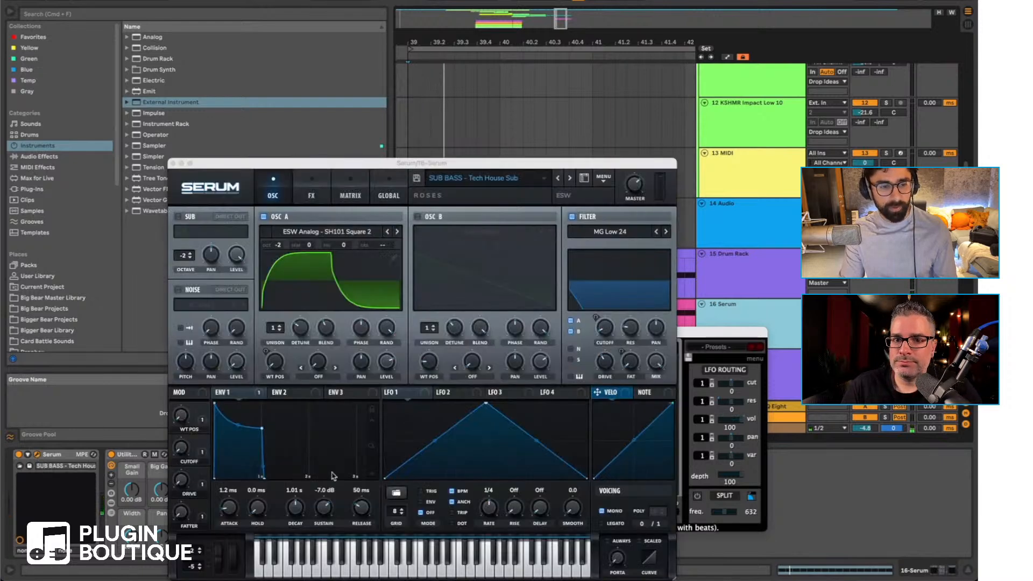
pyautogui.moveTo(369, 500)
pyautogui.mouseDown()
pyautogui.moveTo(359, 482)
pyautogui.moveTo(367, 512)
pyautogui.mouseUp()
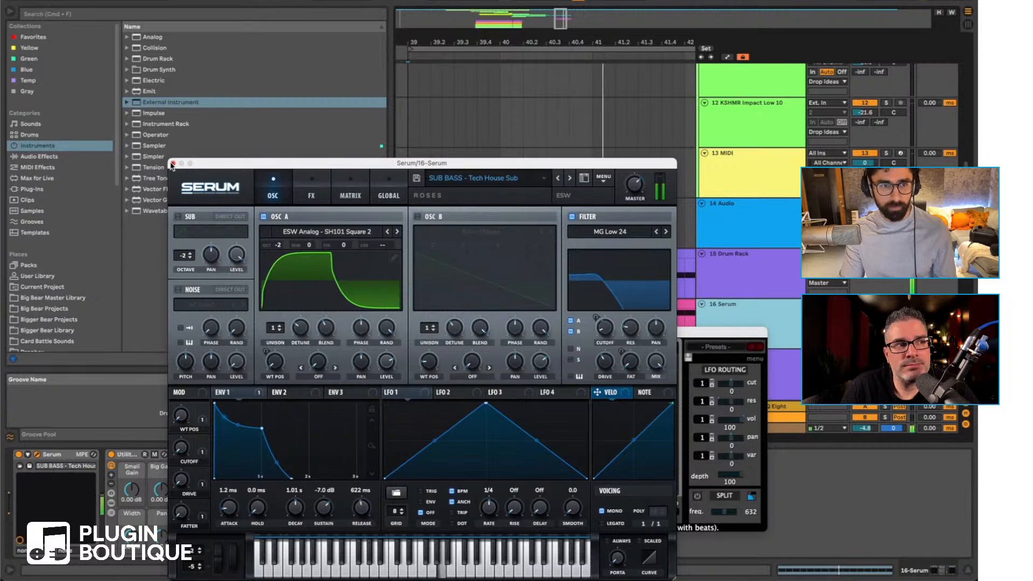
pyautogui.click(172, 165)
pyautogui.click(375, 336)
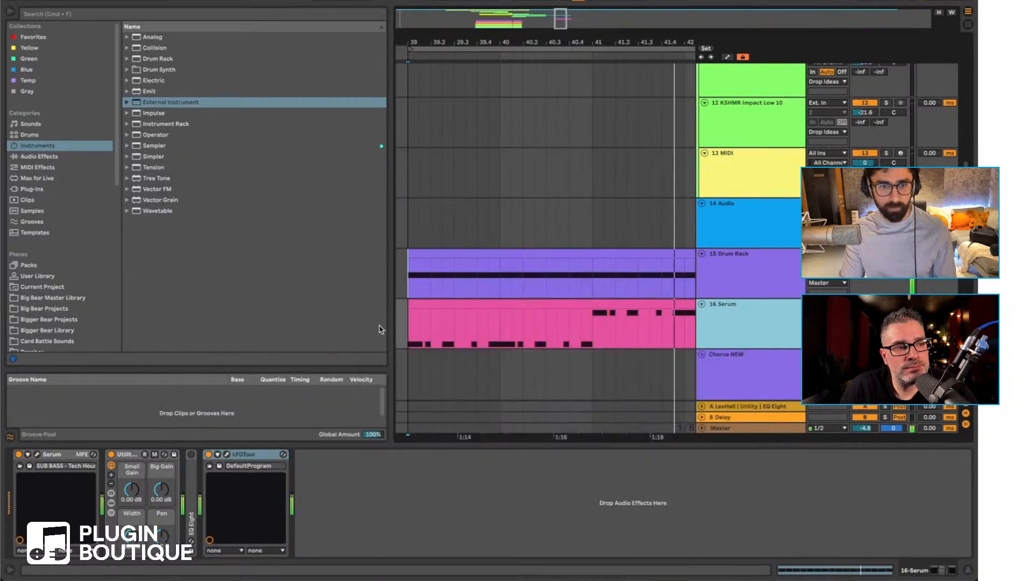
# Step: Lengthen bass notes E3 at 1.2.3 and 2.2.3 and A3 at 3.2.3 to one beat, and G3 at 4.2.3 to just over three sixteenths
pyautogui.doubleClick(469, 307)
pyautogui.moveTo(268, 460); pyautogui.dragTo(293, 457)
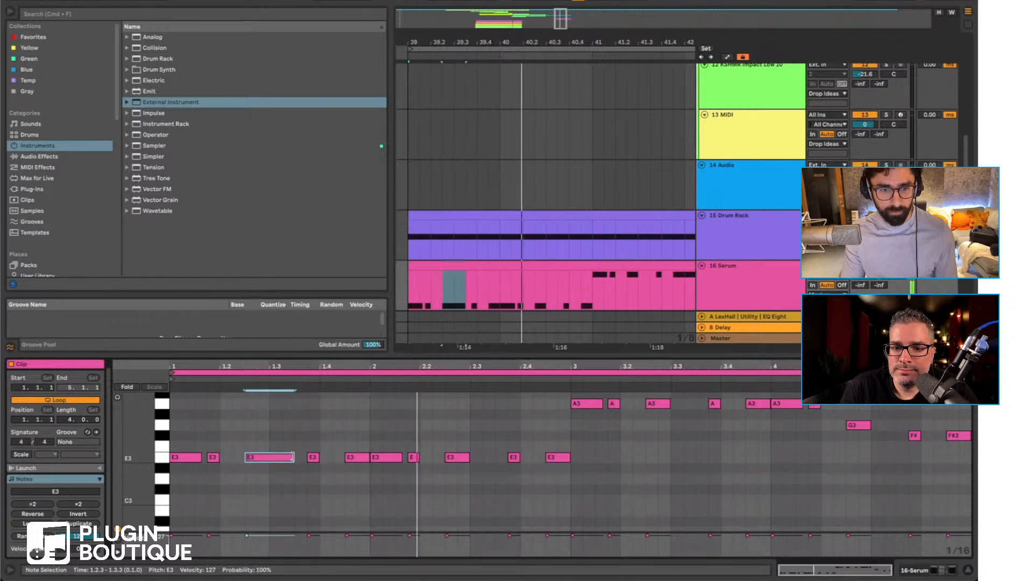
pyautogui.click(467, 457)
pyautogui.moveTo(469, 456); pyautogui.dragTo(494, 456)
pyautogui.click(668, 404)
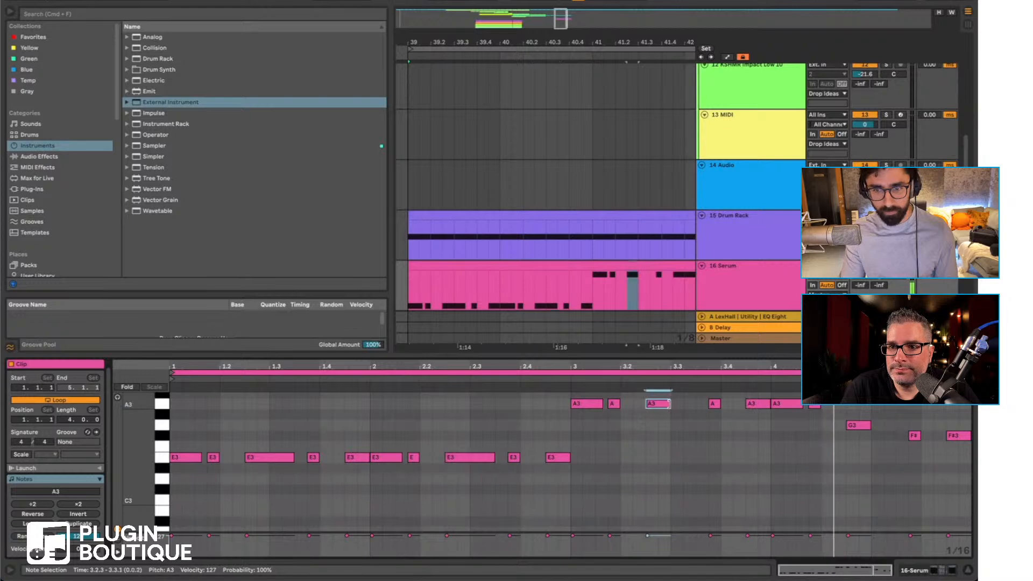
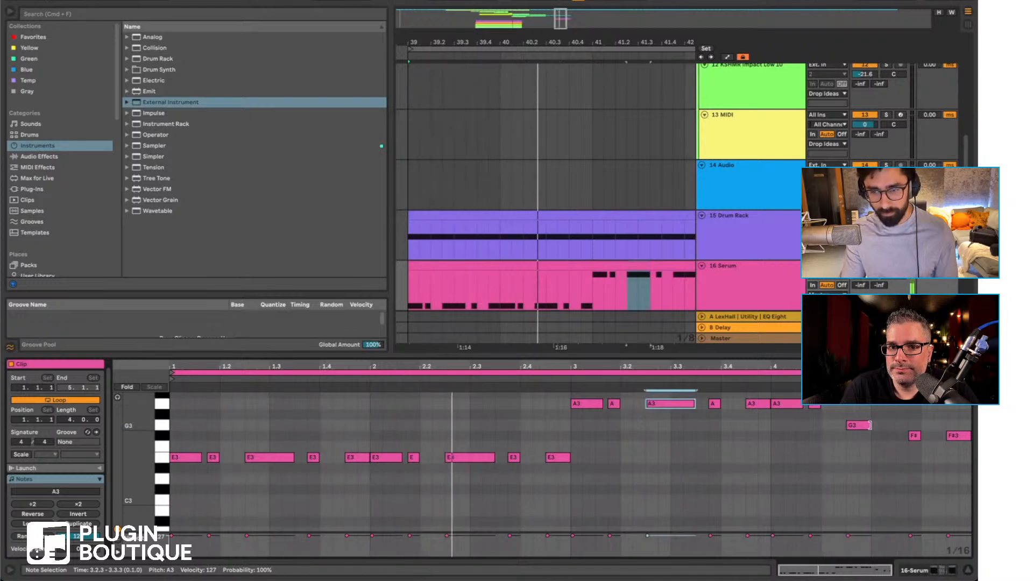
pyautogui.moveTo(869, 425); pyautogui.dragTo(881, 425)
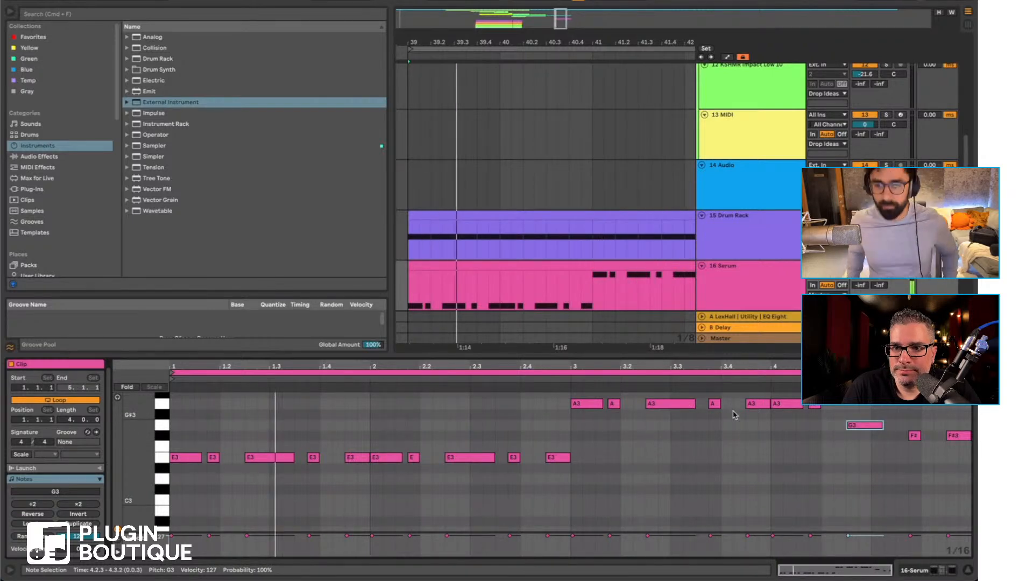
pyautogui.moveTo(883, 425); pyautogui.dragTo(885, 425)
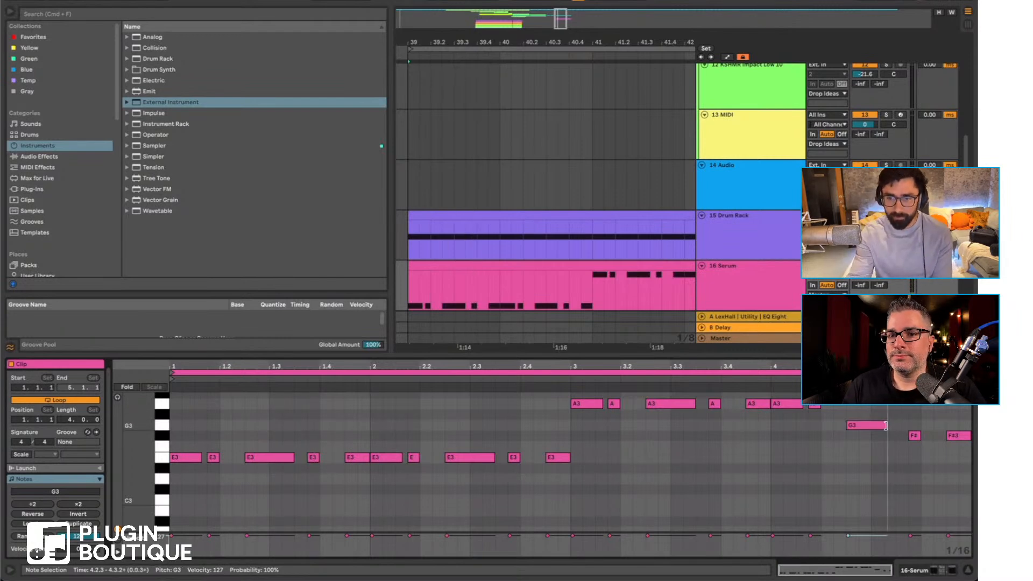
# Step: Search the whole browser library for "guetta" and preview Shouse - Love Tonight - David Guetta Remix.mp3
pyautogui.hscroll(-5, 479, 210)
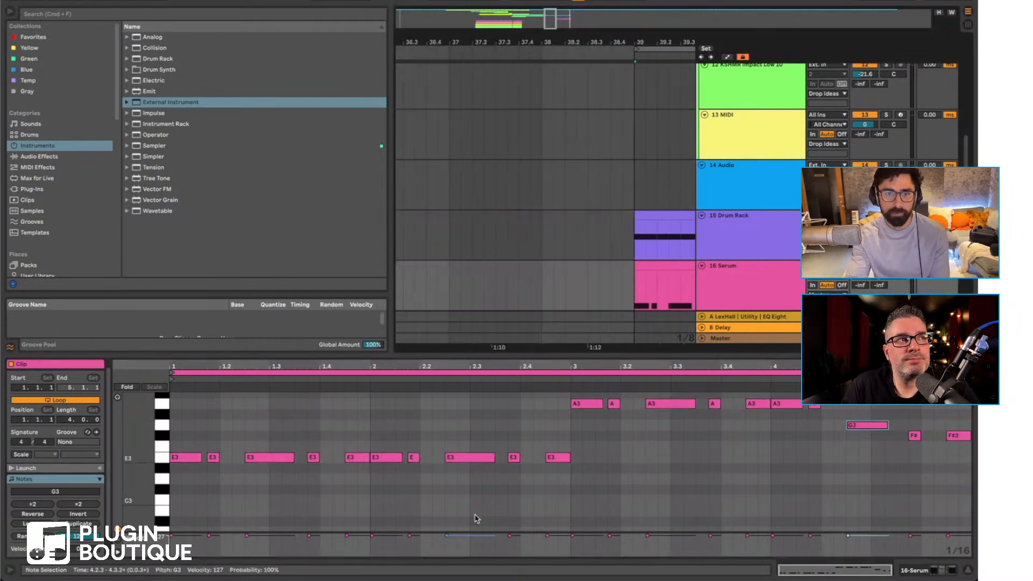
pyautogui.moveTo(561, 576)
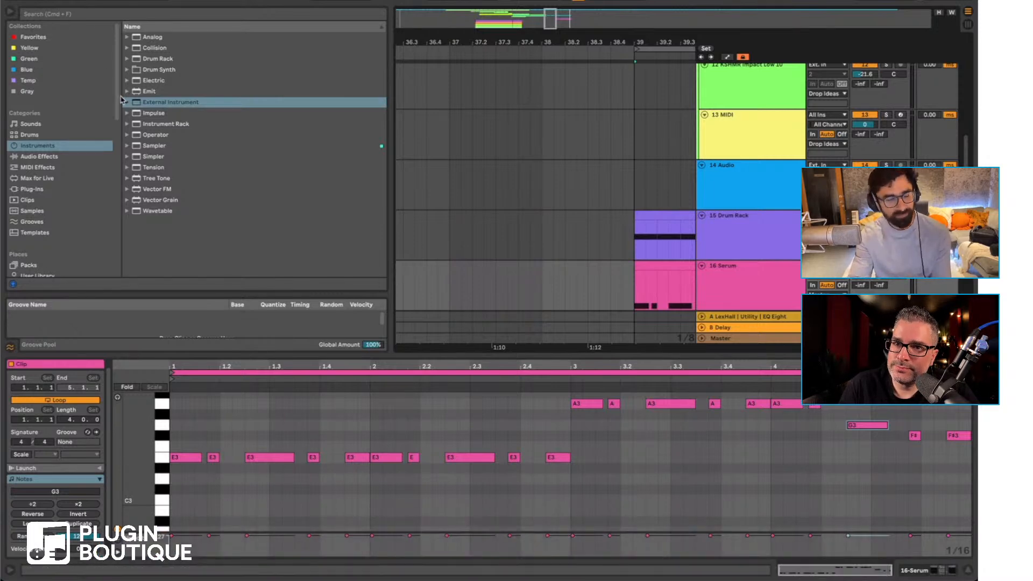
pyautogui.click(54, 15)
pyautogui.write('guit')
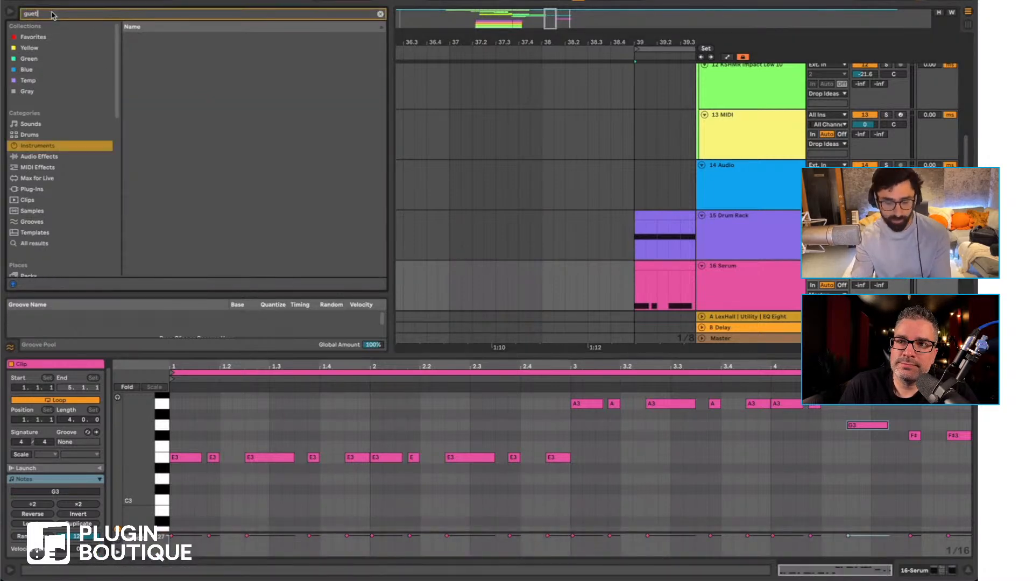
pyautogui.click(34, 245)
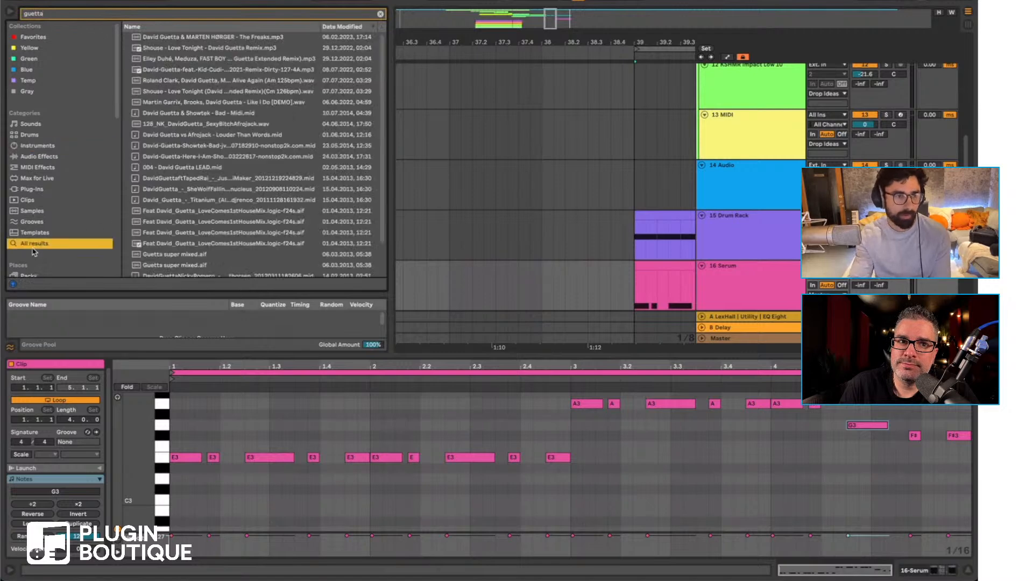
pyautogui.click(202, 38)
pyautogui.click(205, 49)
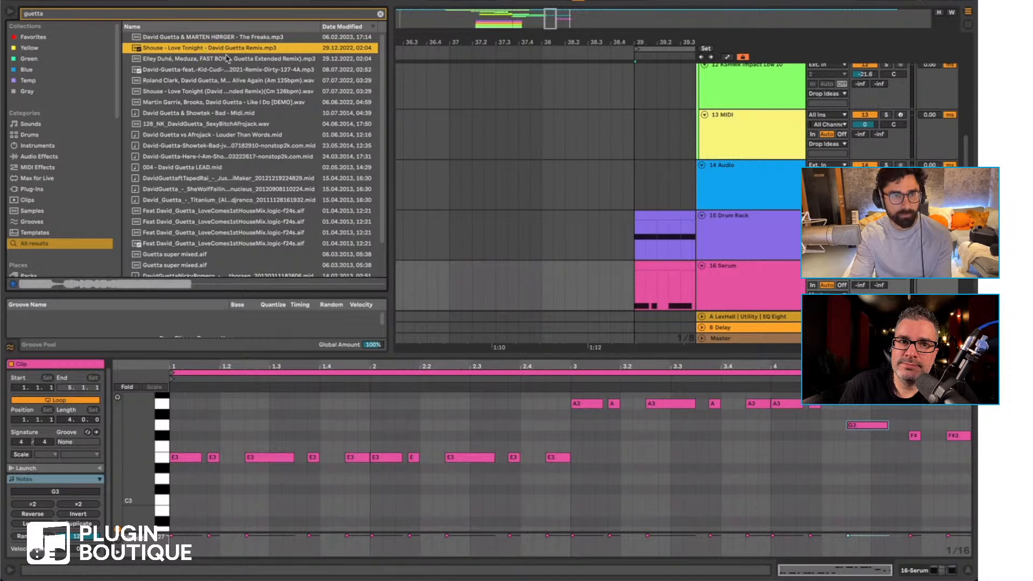
# Step: Audition the Shouse - Love Tonight remix on a new audio track from bar 80 and delete its clip
pyautogui.click(691, 279)
pyautogui.moveTo(218, 54); pyautogui.dragTo(499, 279)
pyautogui.moveTo(529, 43); pyautogui.dragTo(382, 11)
pyautogui.click(667, 290)
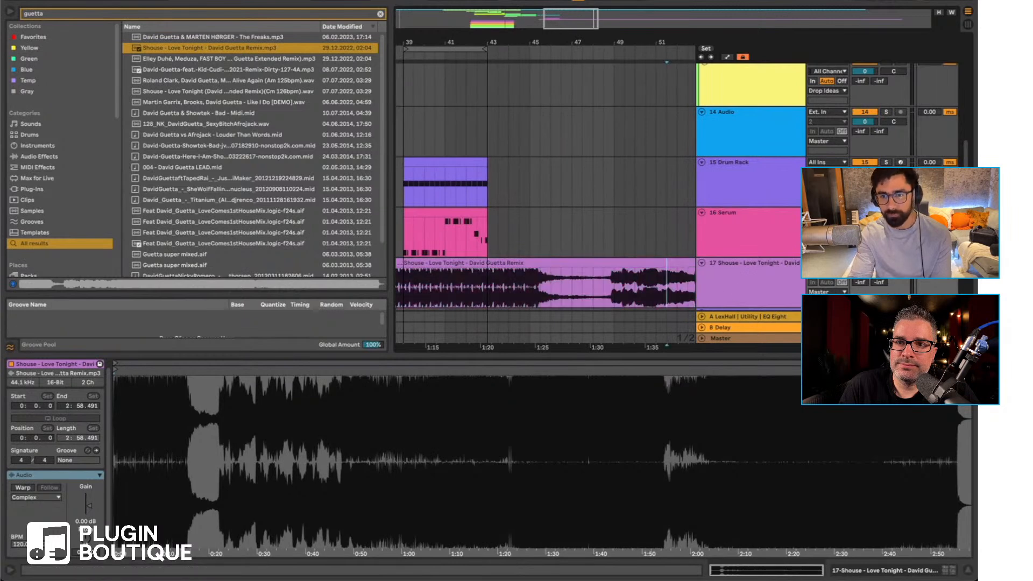
pyautogui.press('space')
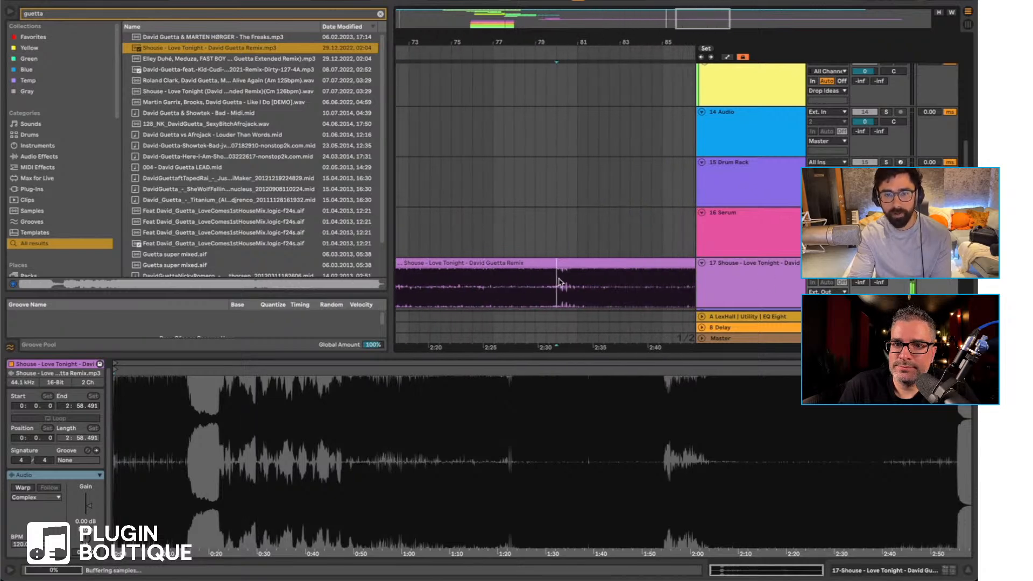
pyautogui.moveTo(564, 46); pyautogui.dragTo(574, 236)
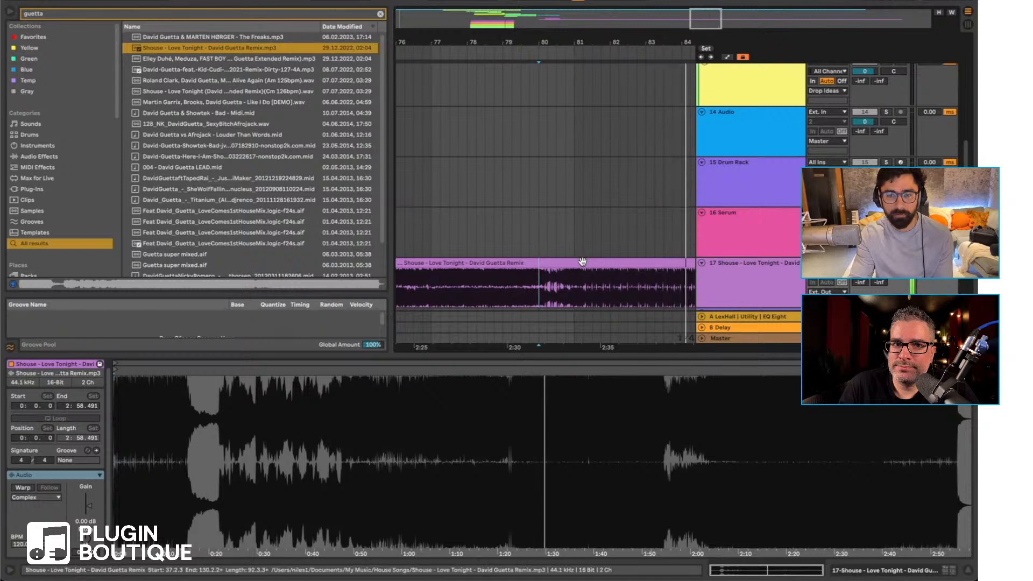
pyautogui.press('Delete')
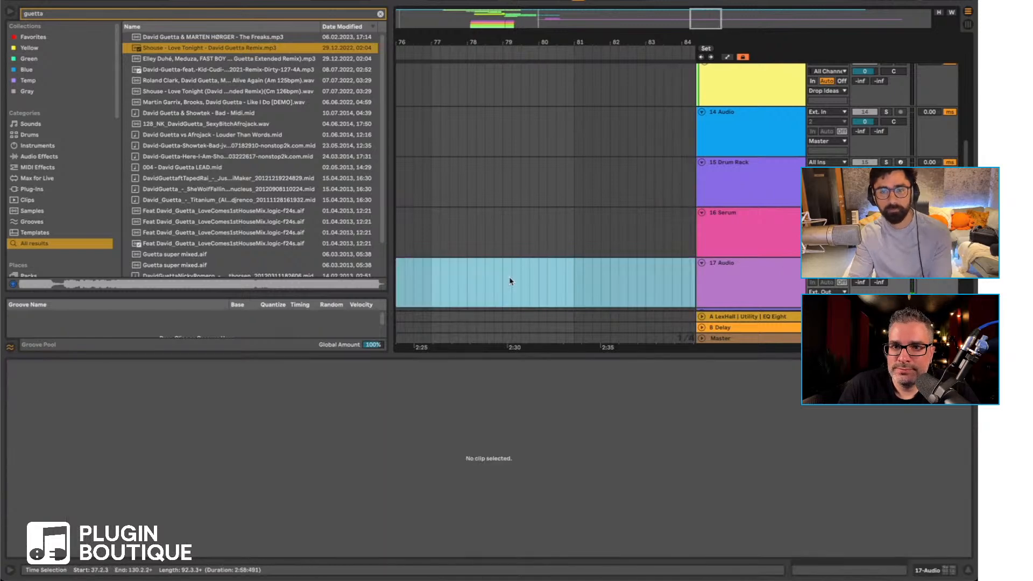
# Step: Play the project's drop from just before bar 39 and review the Drum Rack and Serum tracks
pyautogui.hscroll(-10, 510, 281)
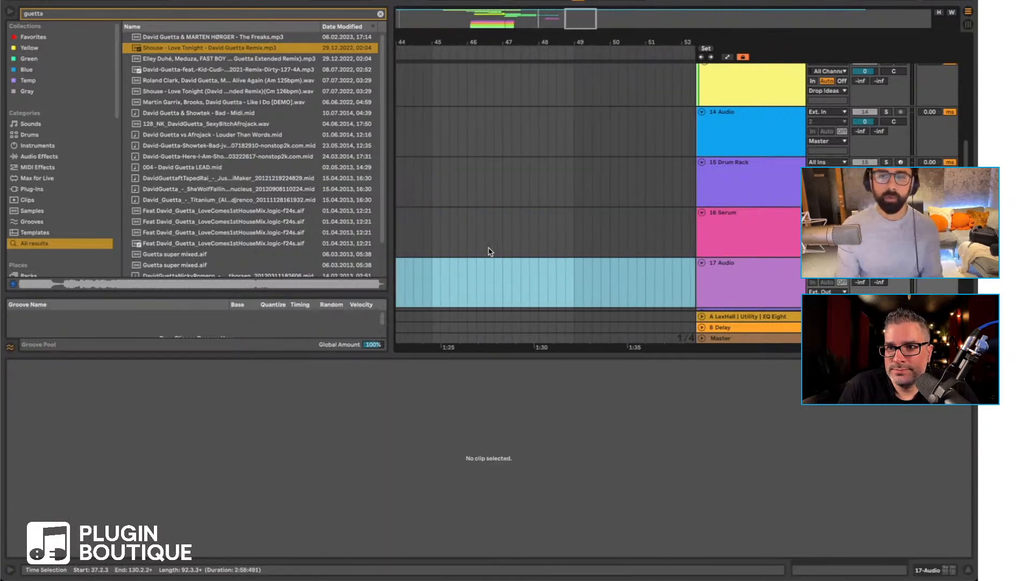
pyautogui.hscroll(-3, 490, 251)
pyautogui.click(436, 280)
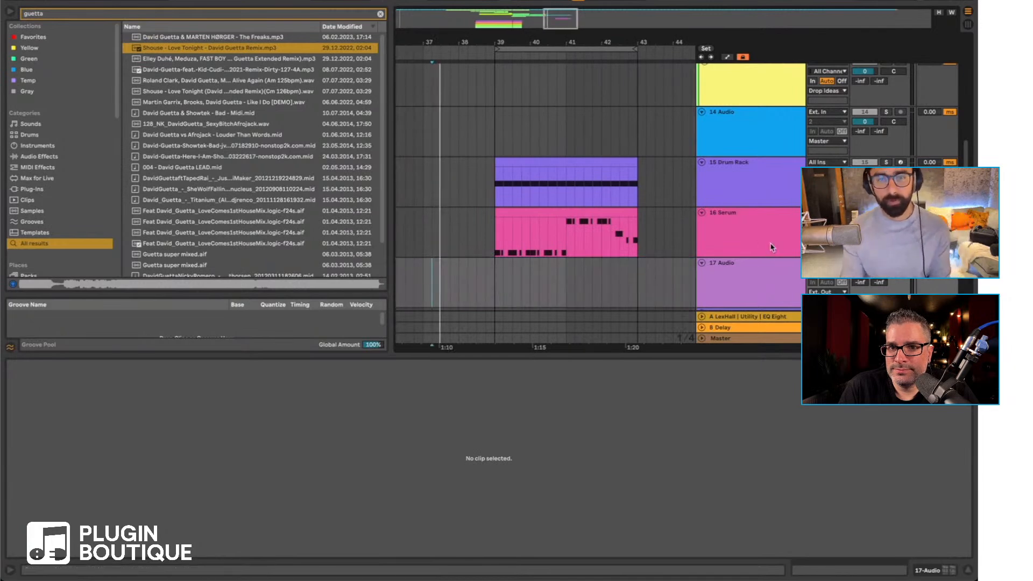
pyautogui.moveTo(495, 39); pyautogui.dragTo(407, 47)
pyautogui.click(743, 222)
pyautogui.click(738, 194)
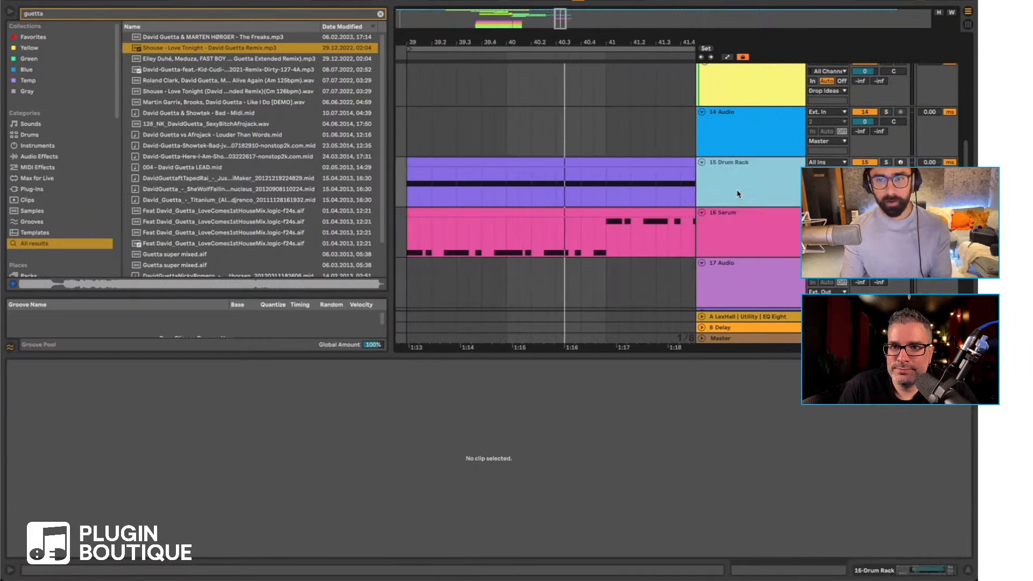
pyautogui.scroll(5, 741, 207)
pyautogui.click(752, 193)
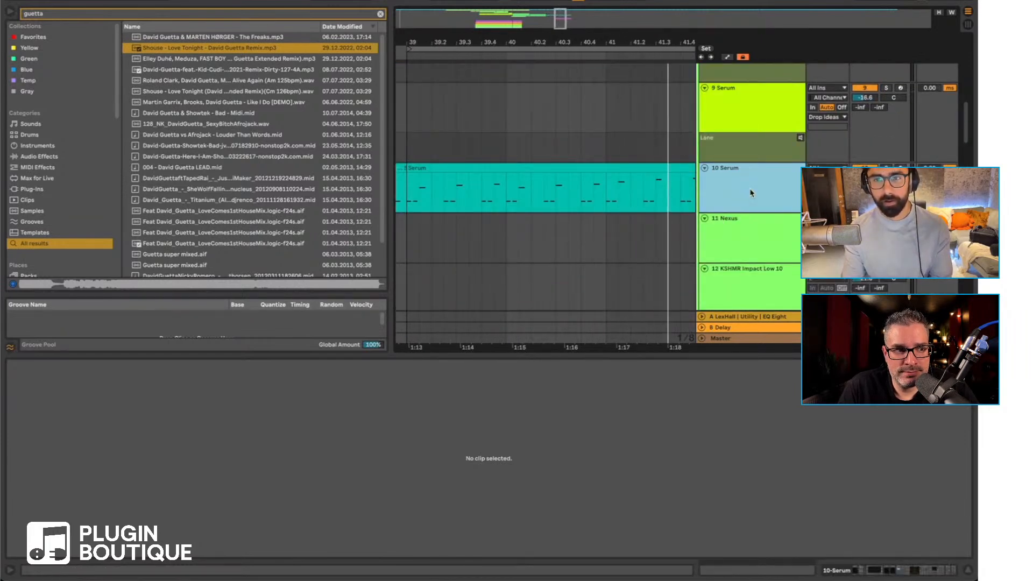
pyautogui.scroll(-6, 751, 193)
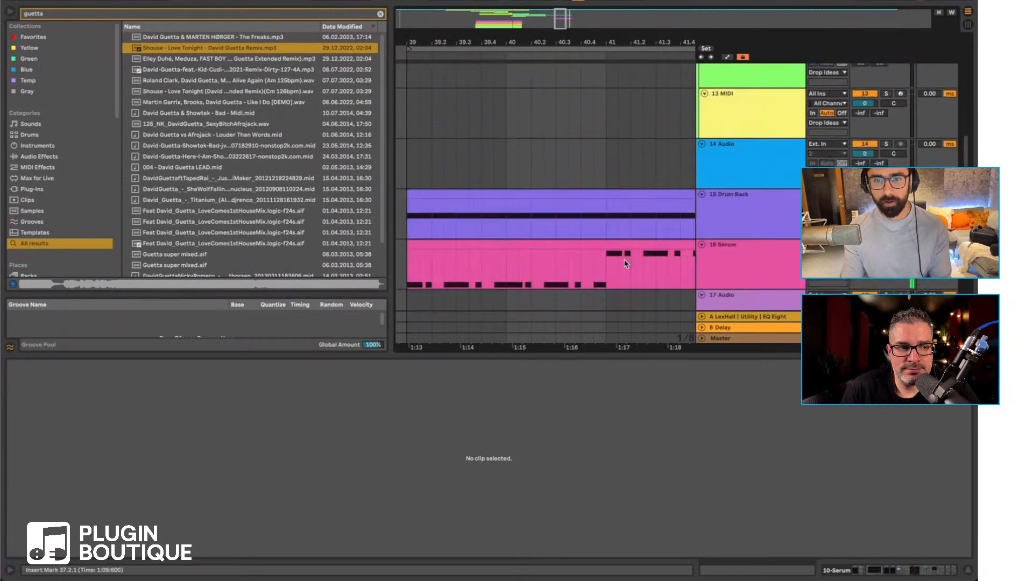
pyautogui.scroll(-2, 626, 264)
pyautogui.scroll(6, 694, 245)
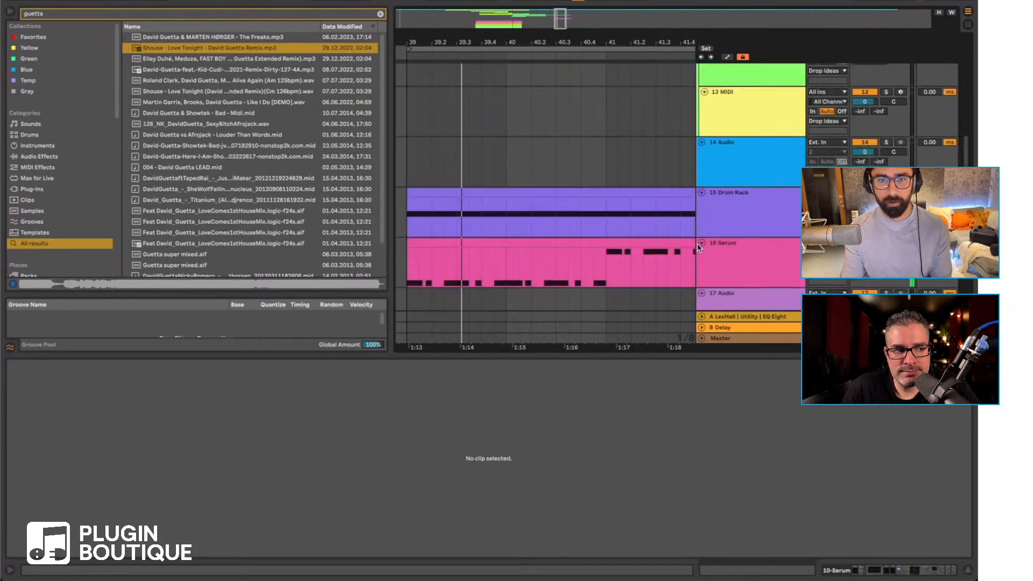
pyautogui.scroll(-2, 437, 284)
pyautogui.scroll(-2, 434, 281)
# Step: Group the 16 Serum sub bass track and move LFOTool out of the Serum track's own device chain
pyautogui.click(410, 259)
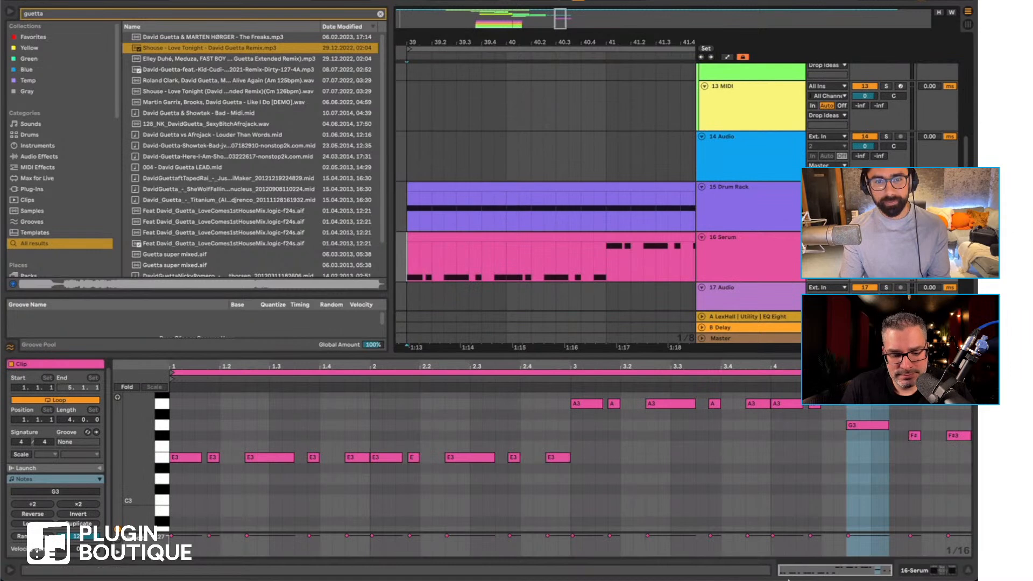
pyautogui.click(937, 570)
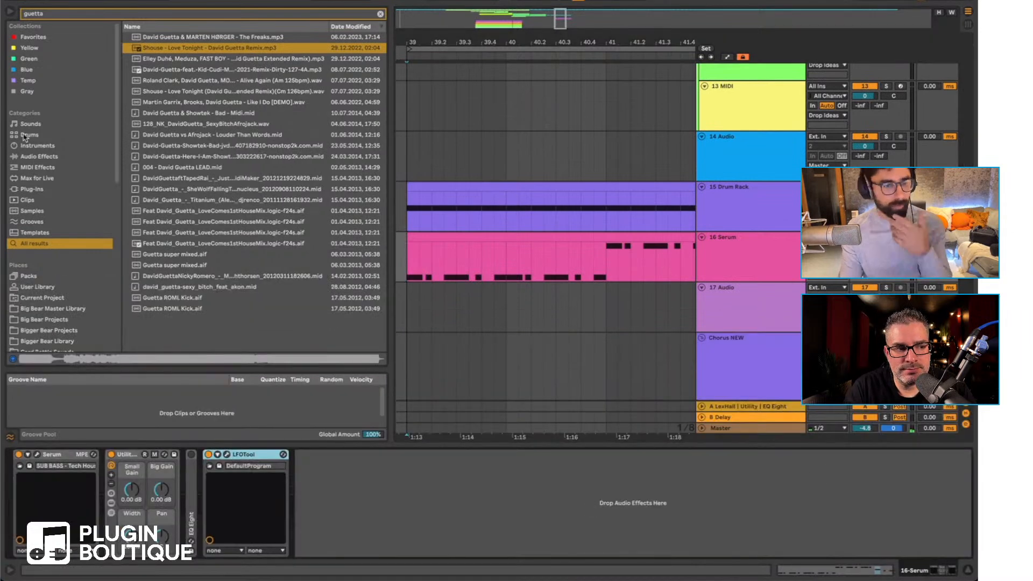
pyautogui.click(52, 190)
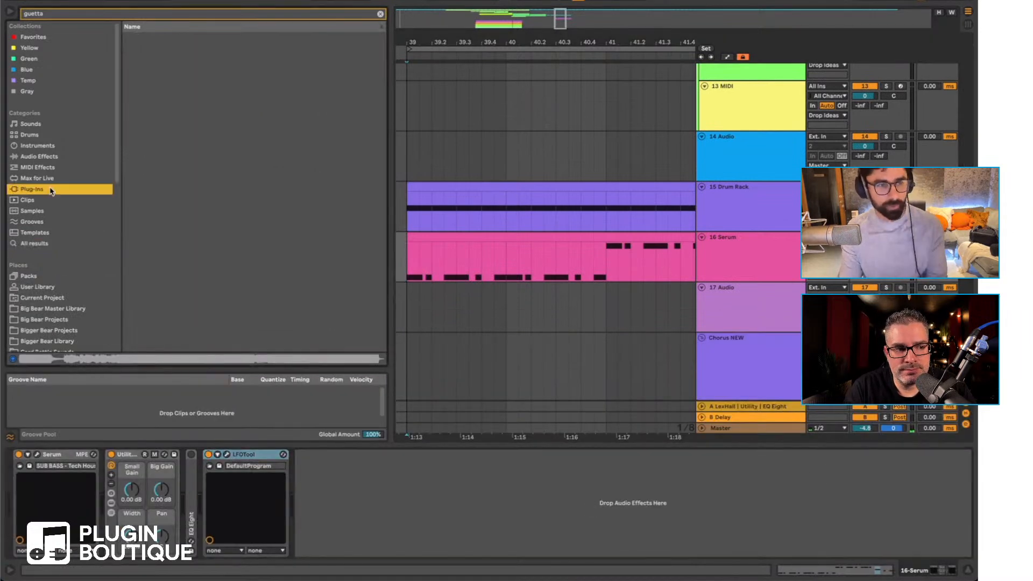
pyautogui.click(752, 273)
pyautogui.hotkey('ctrl', 'g')
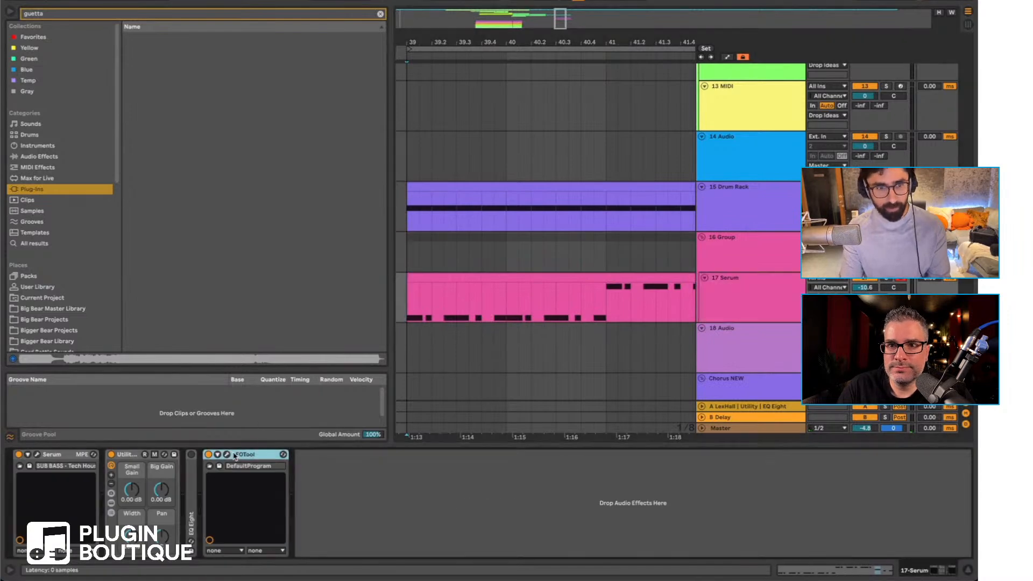
pyautogui.click(791, 307)
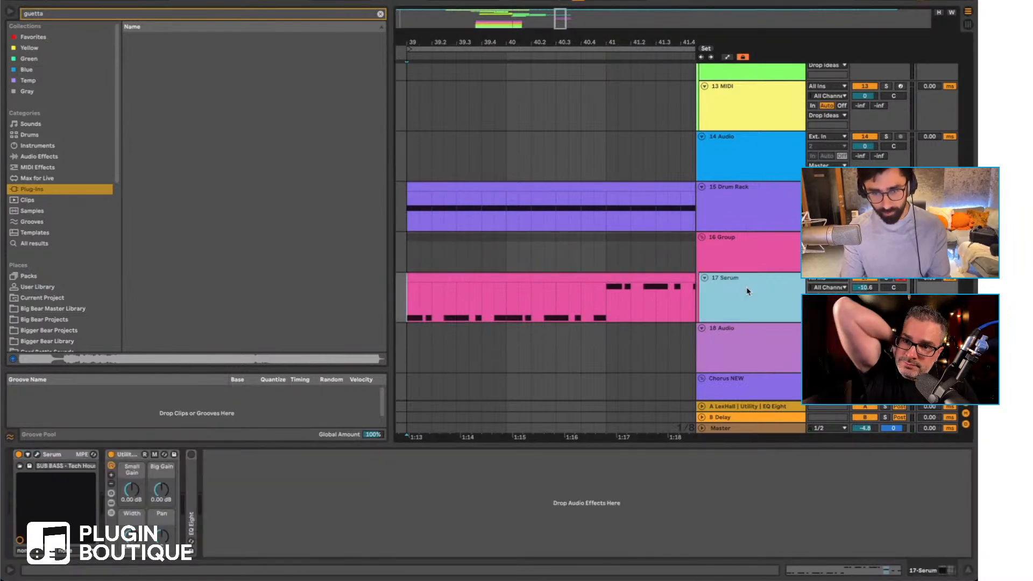
# Step: Duplicate the 17 Serum track, solo the copy and open its Serum plug-in window
pyautogui.hotkey('ctrl', 'd')
pyautogui.click(886, 329)
pyautogui.click(766, 346)
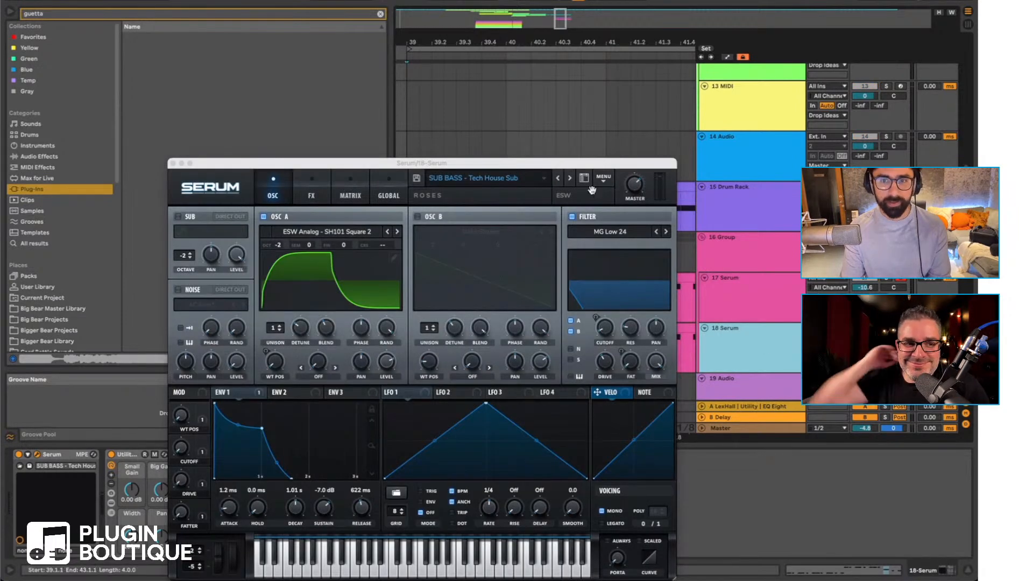
# Step: Load the preset BASS - Critical from the Bass Drop category of Echo Sound Works - Roses and play it
pyautogui.click(507, 179)
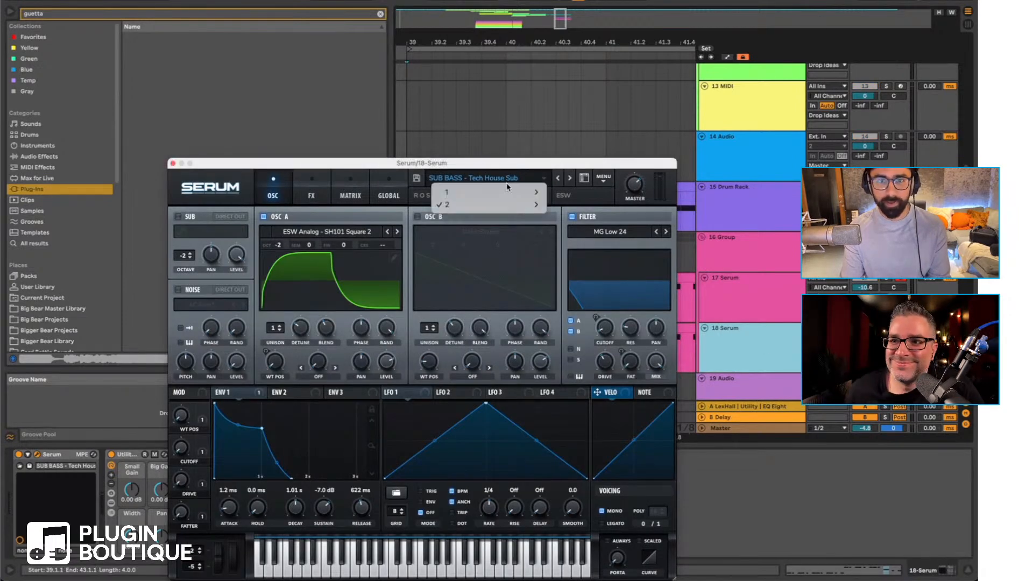
pyautogui.moveTo(506, 206)
pyautogui.moveTo(652, 218)
pyautogui.moveTo(780, 242)
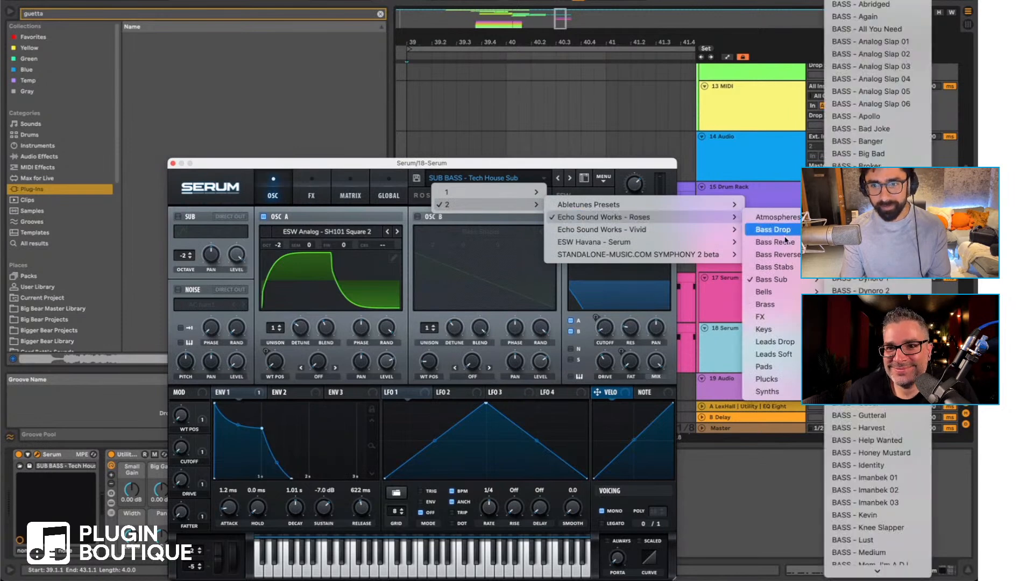
pyautogui.moveTo(796, 350)
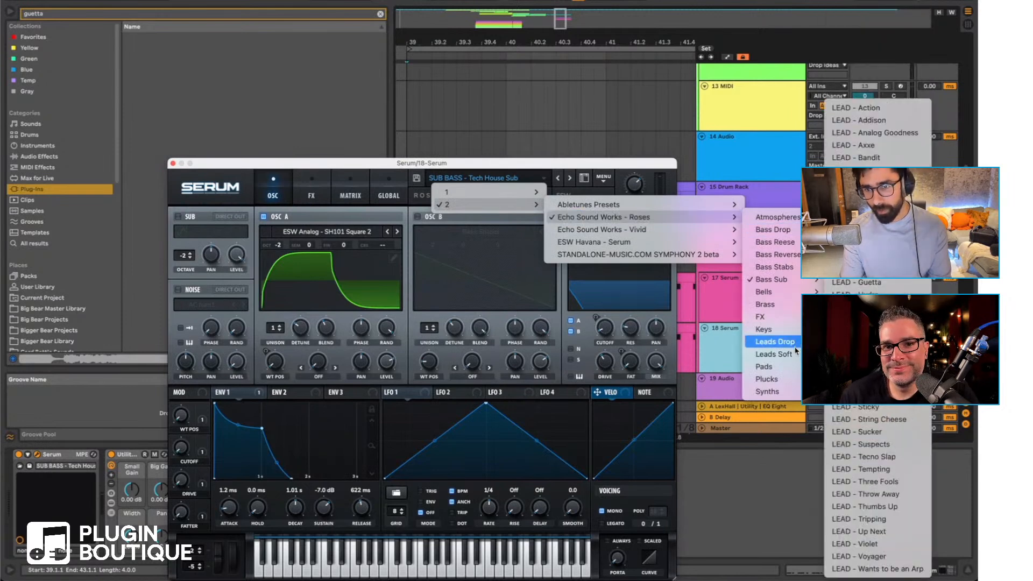
pyautogui.moveTo(794, 284)
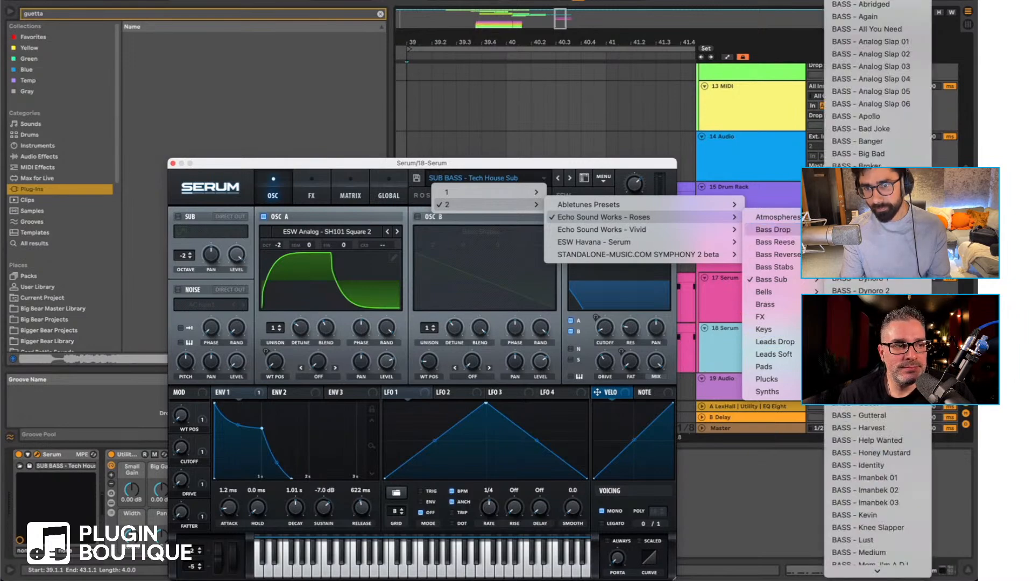
pyautogui.click(861, 228)
pyautogui.press('space')
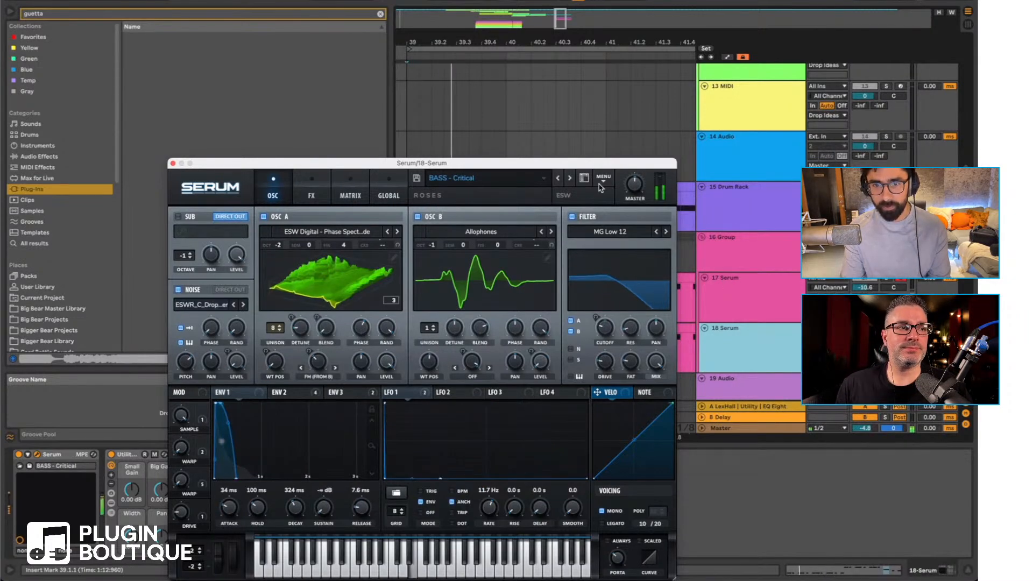
# Step: Audition the following bass presets up to BASS - Dynoro 2, keep that one, unsolo 18 Serum and close the plug-in window
pyautogui.click(568, 181)
pyautogui.click(568, 181)
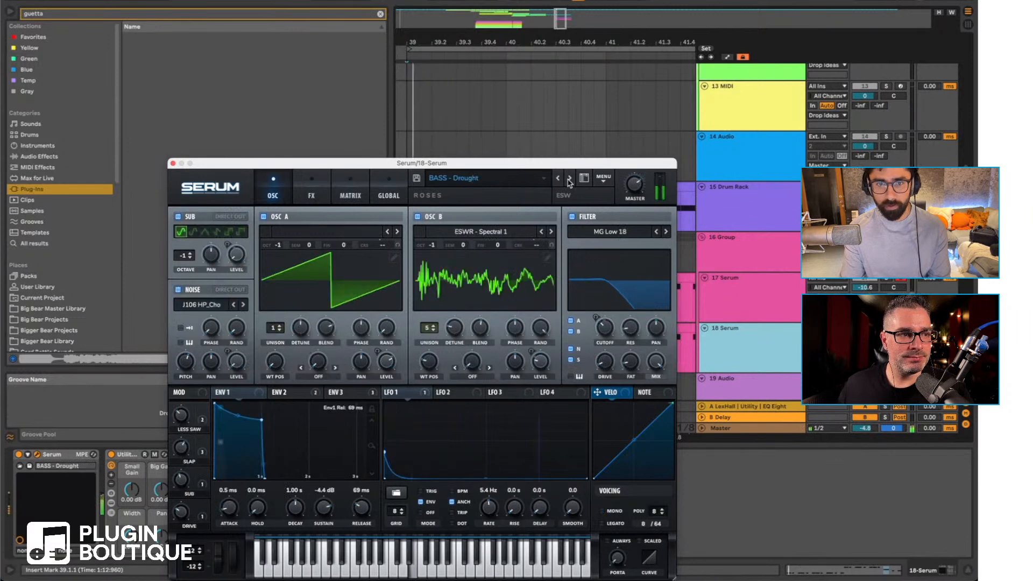
pyautogui.click(568, 181)
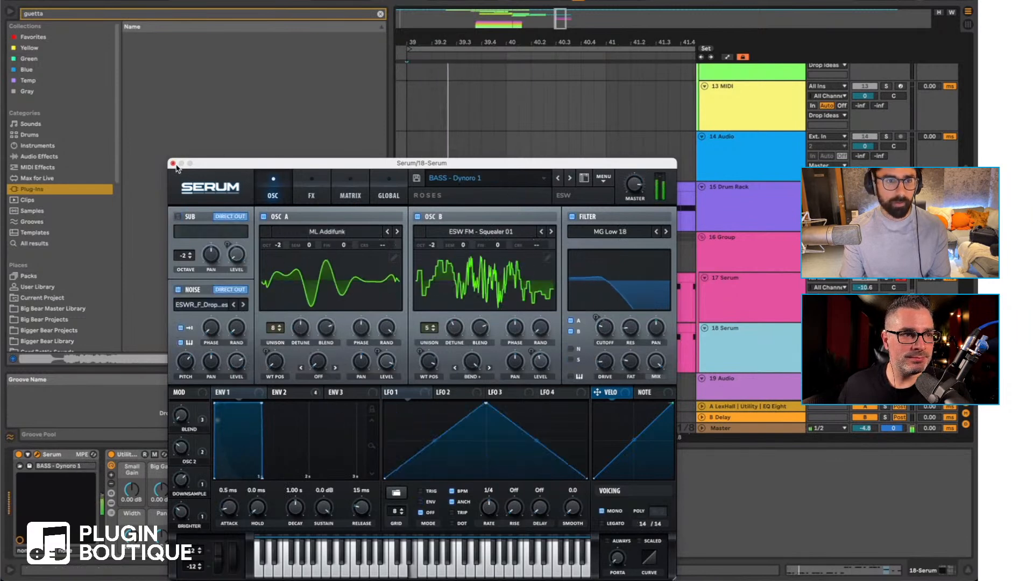
pyautogui.click(569, 180)
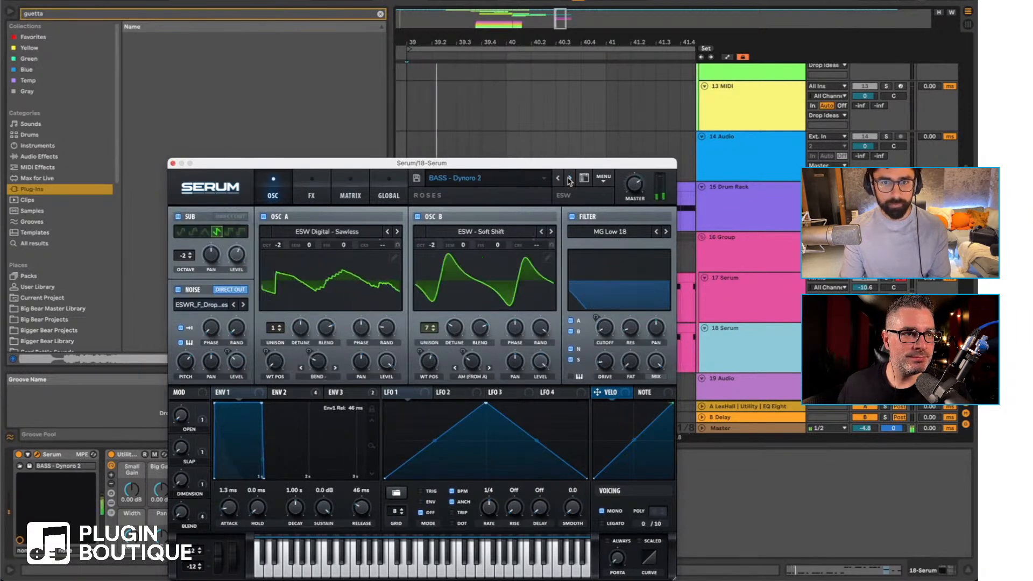
pyautogui.click(886, 328)
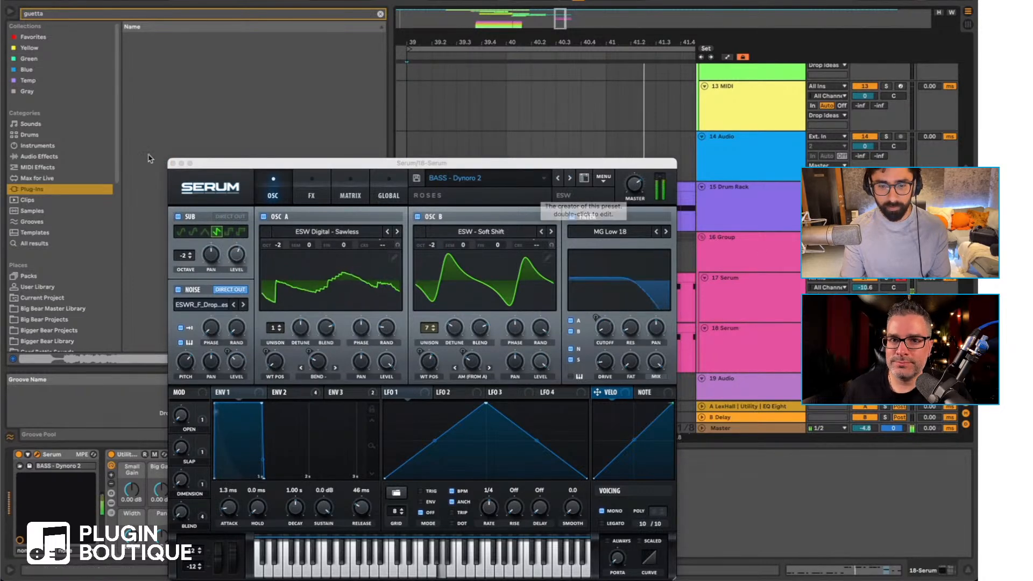
pyautogui.click(173, 164)
# Step: Transpose the A3 notes from bar 3 of the 18 Serum clip down one octave to A2
pyautogui.doubleClick(578, 326)
pyautogui.moveTo(583, 423); pyautogui.dragTo(815, 405)
pyautogui.hotkey('shift', 'Down')
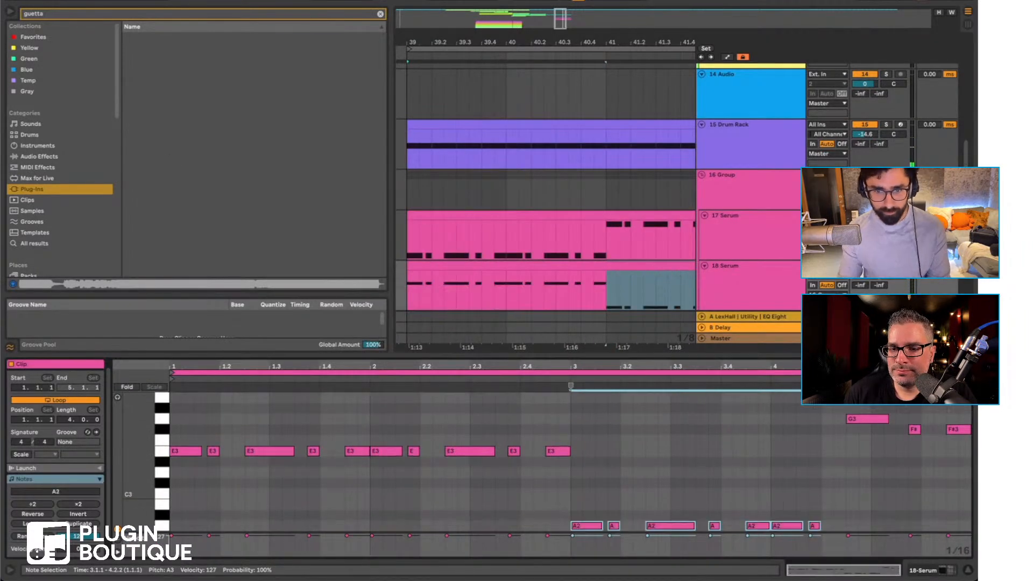
pyautogui.click(552, 377)
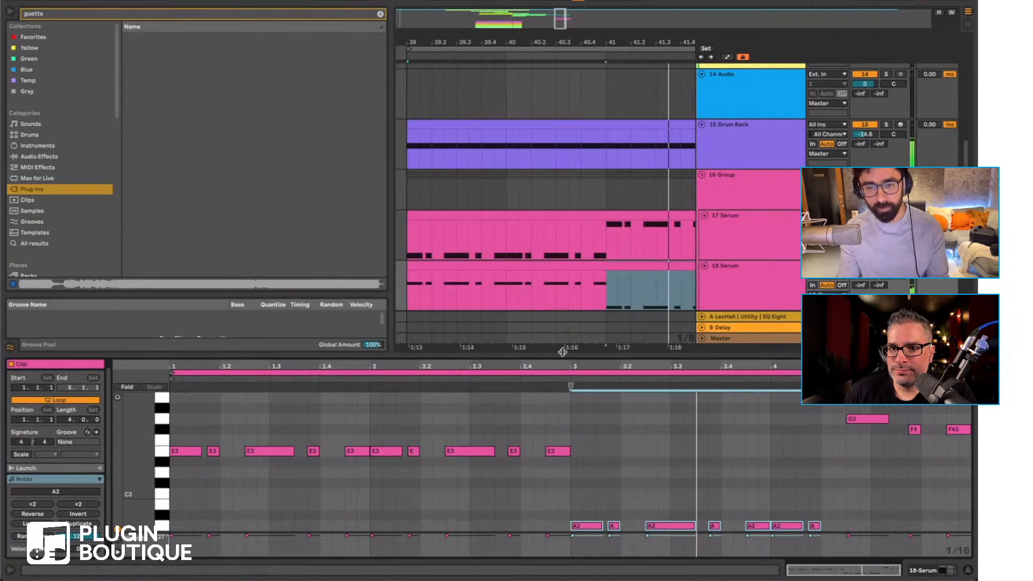
# Step: Transpose the closing G3 and F#3 notes of the 18 Serum clip down one octave, checking the line from bar 41 with the track soloed
pyautogui.click(610, 301)
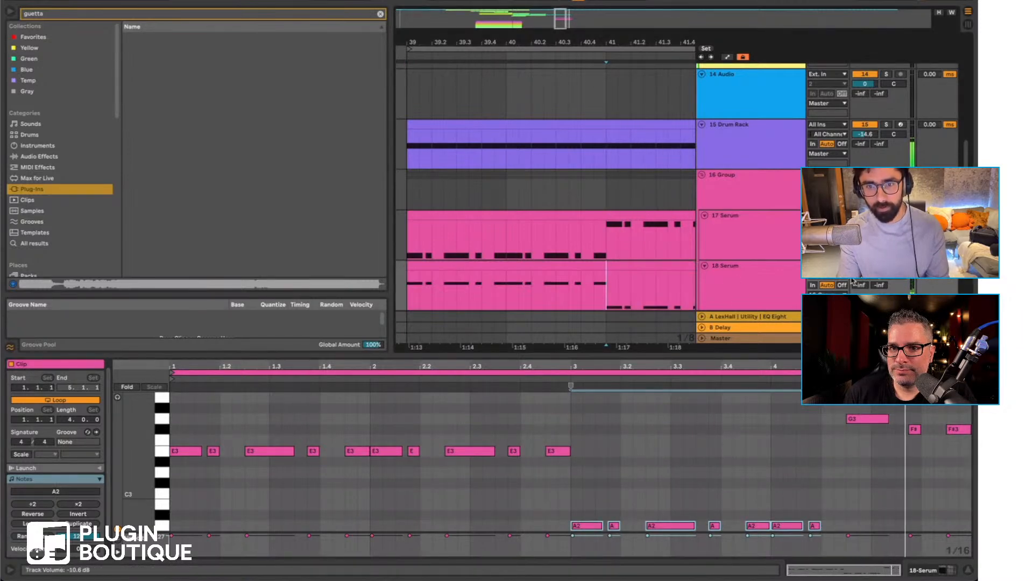
pyautogui.press('s')
pyautogui.press('space')
pyautogui.press('space')
pyautogui.moveTo(854, 469); pyautogui.dragTo(956, 416)
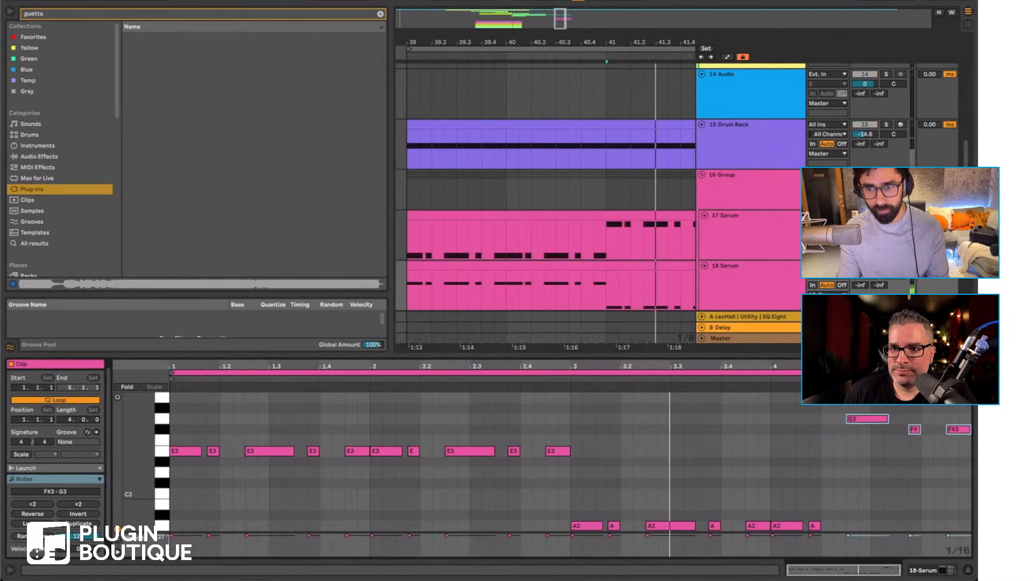
pyautogui.hotkey('shift', 'Down')
pyautogui.press('space')
pyautogui.press('space')
pyautogui.press('space')
pyautogui.press('s')
pyautogui.press('space')
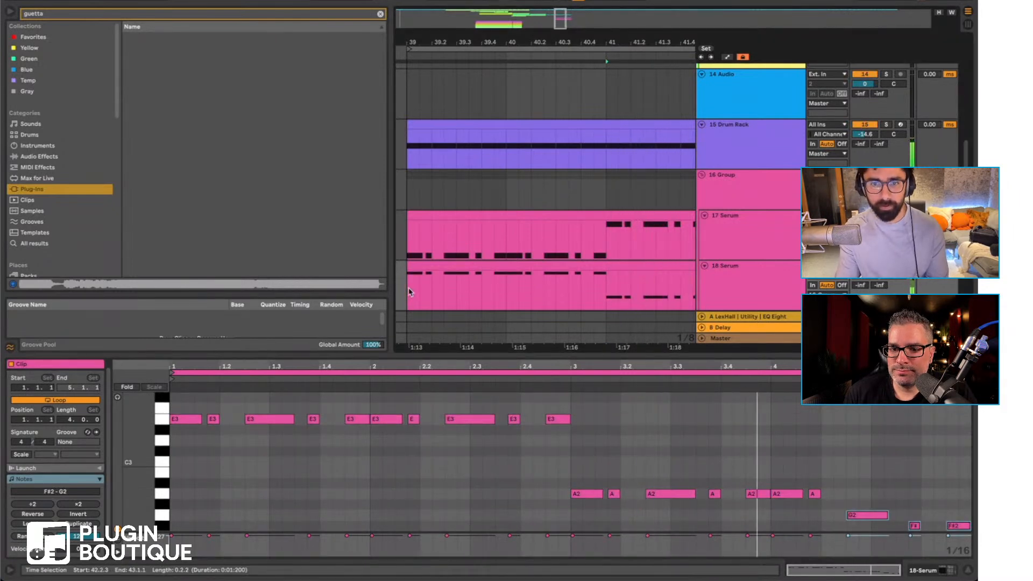
# Step: Lengthen the Env 1 release of the 18 Serum bass patch to about 199 ms and close the synth window
pyautogui.click(936, 571)
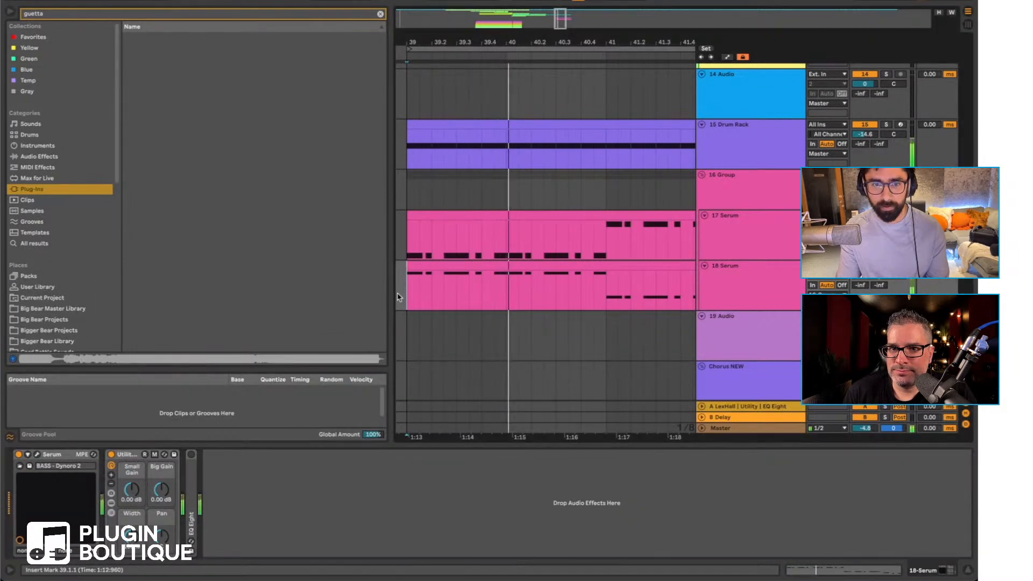
pyautogui.click(40, 455)
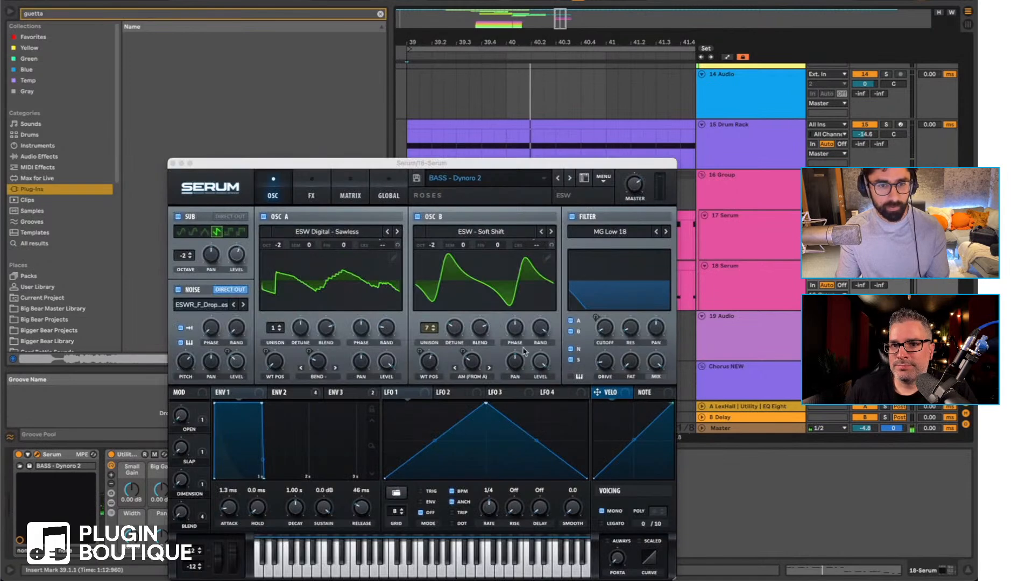
pyautogui.moveTo(368, 512); pyautogui.dragTo(370, 504)
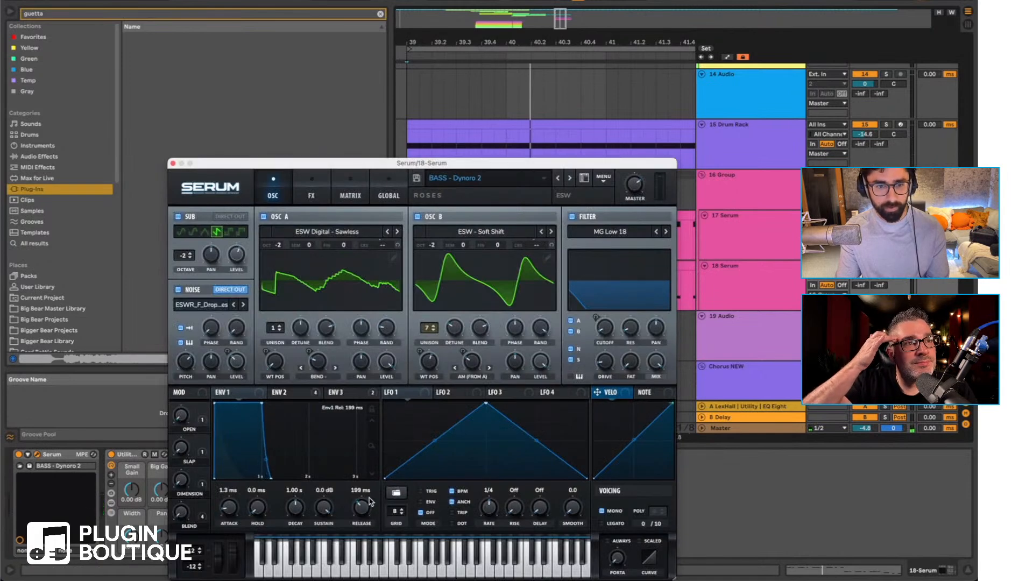
pyautogui.click(173, 163)
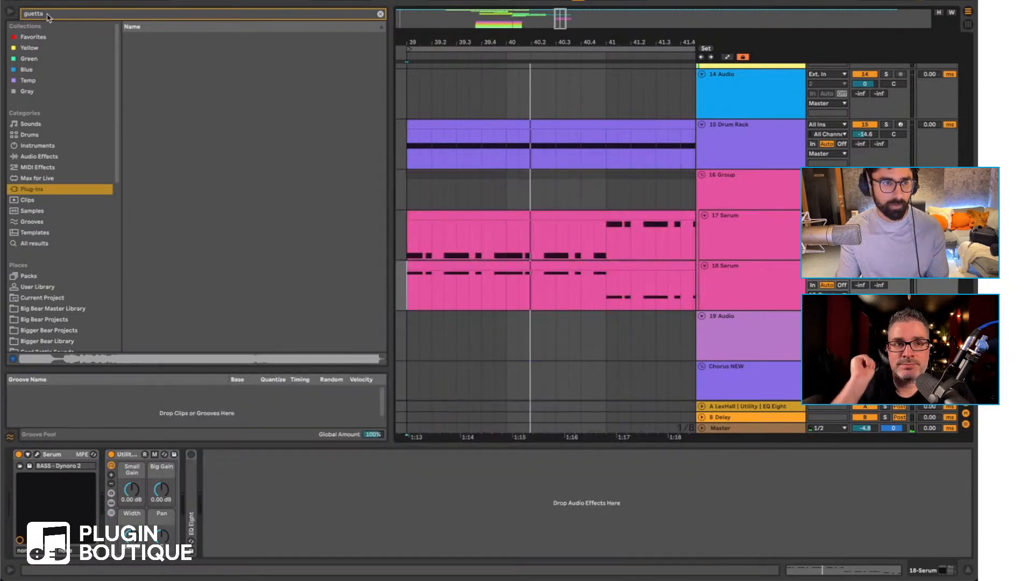
# Step: Find the plug-in FabFilter Pro-Q 3 and insert it directly after Serum on the 18 Serum track
pyautogui.press('super+f')
pyautogui.write('pro-q')
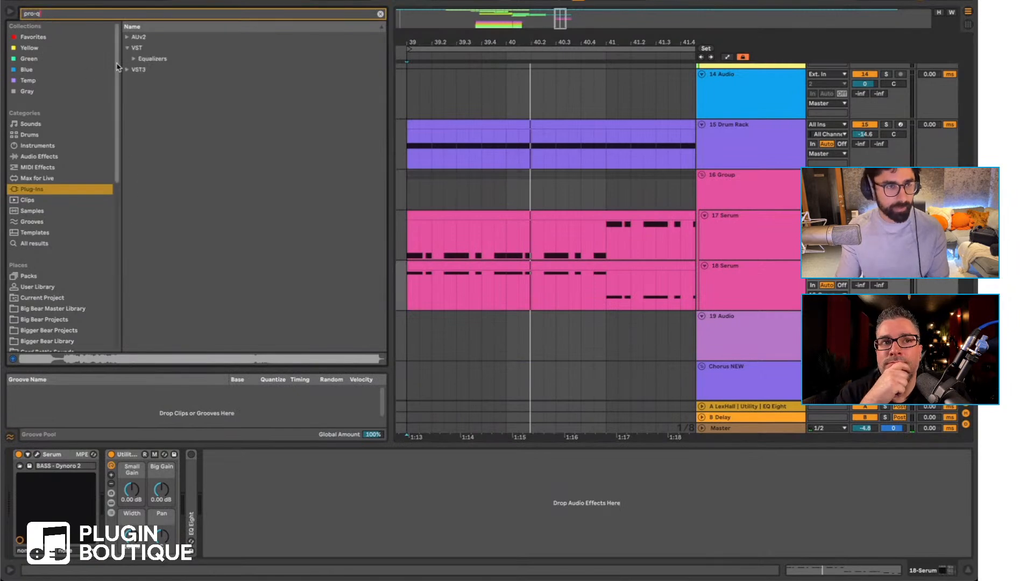
pyautogui.click(133, 60)
pyautogui.moveTo(165, 94); pyautogui.dragTo(132, 480)
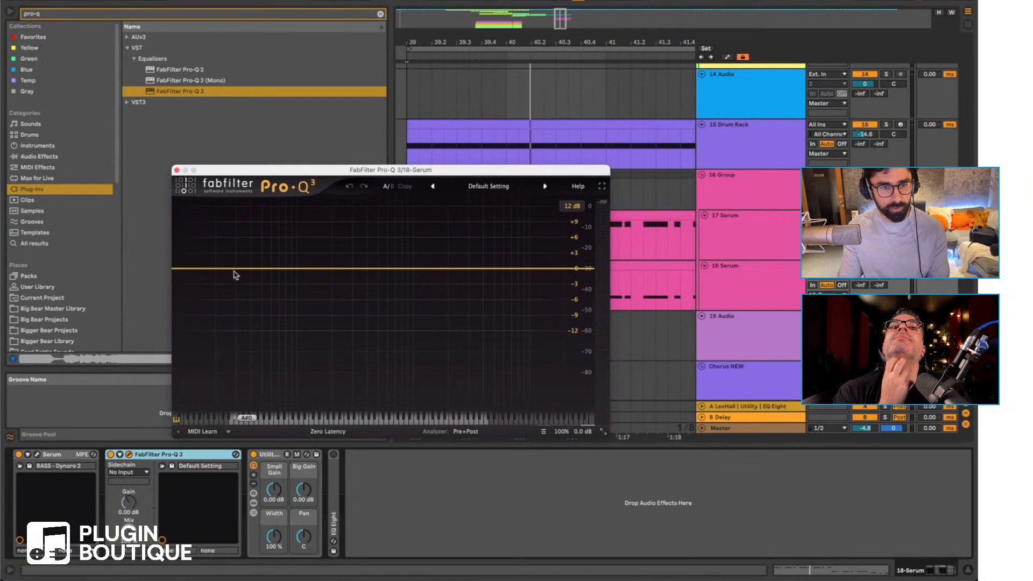
# Step: Add a 48 dB/oct low cut at about 299 Hz in Pro-Q 3 on 18 Serum
pyautogui.click(284, 292)
pyautogui.click(210, 381)
pyautogui.click(216, 295)
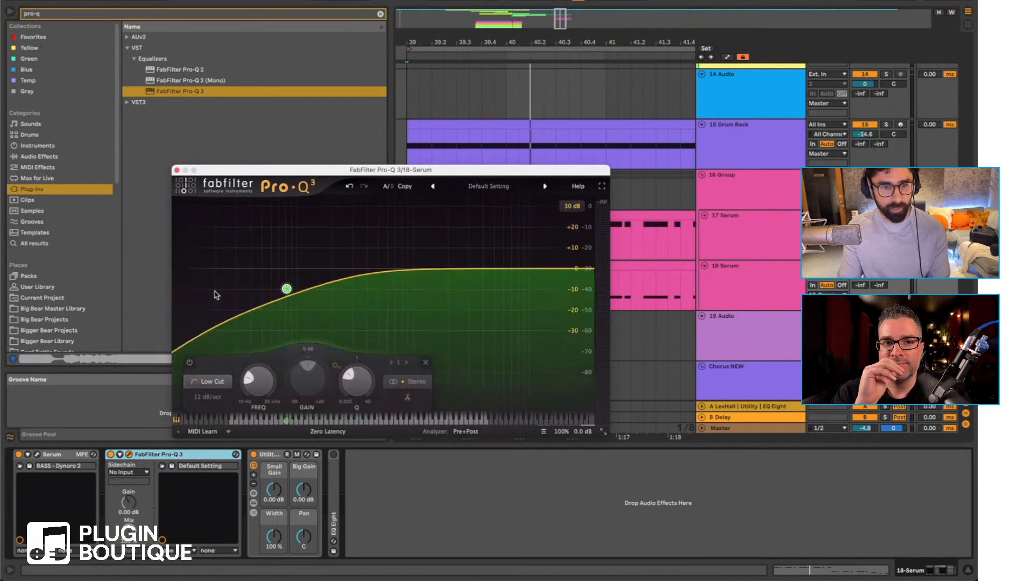
pyautogui.click(209, 404)
pyautogui.click(215, 489)
pyautogui.moveTo(286, 267); pyautogui.dragTo(351, 285)
# Step: Insert Faturator between Serum and Pro-Q 3 on 18 Serum, play it with the track's solo toggled and close both plug-in windows
pyautogui.click(57, 14)
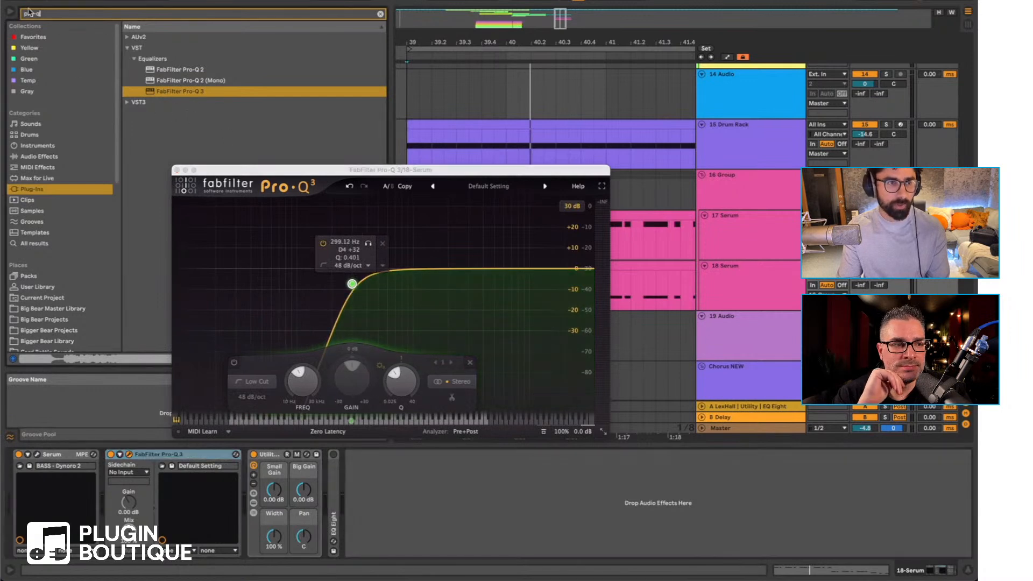
pyautogui.write('fat')
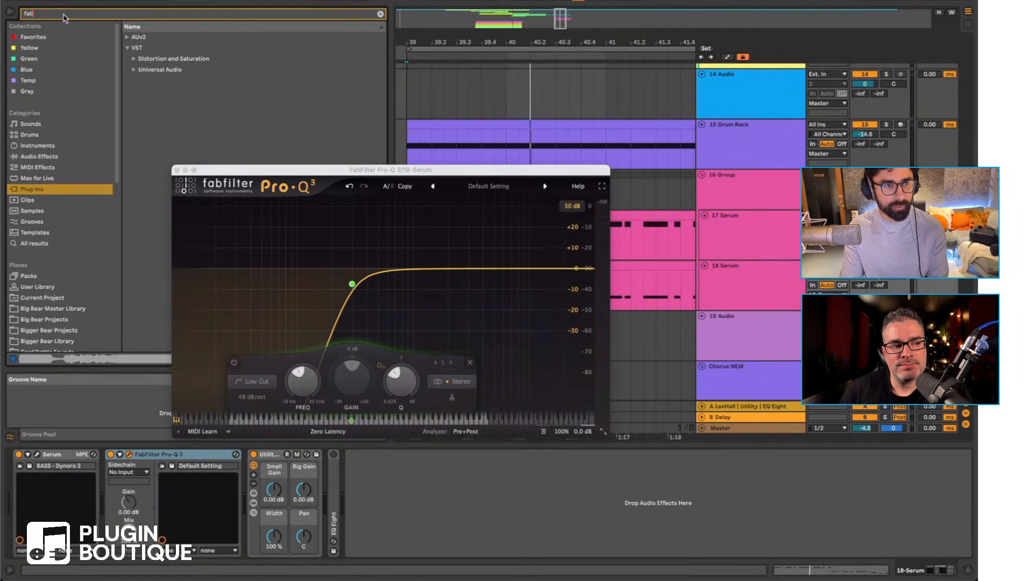
pyautogui.click(134, 59)
pyautogui.moveTo(164, 70); pyautogui.dragTo(106, 503)
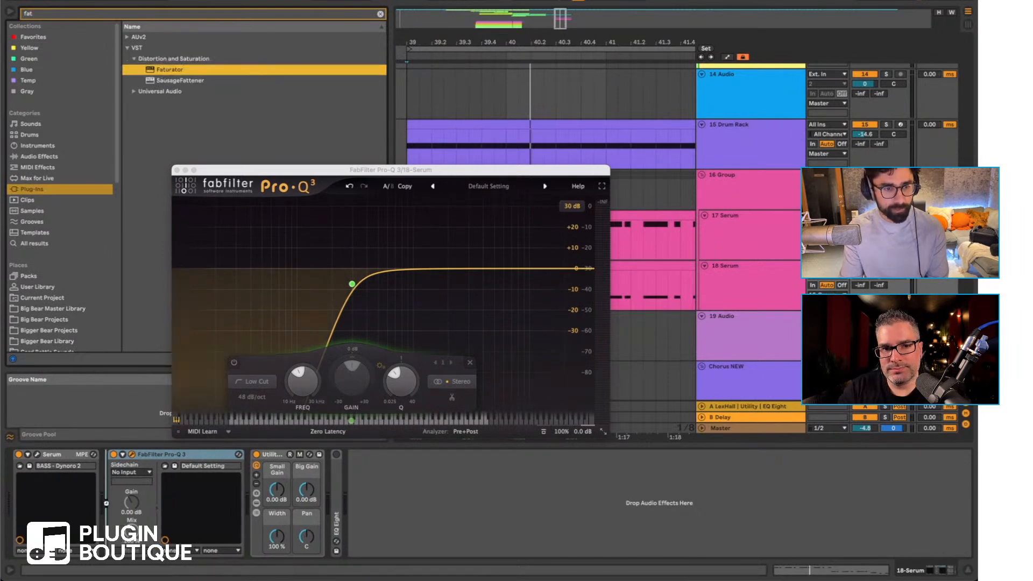
pyautogui.press('space')
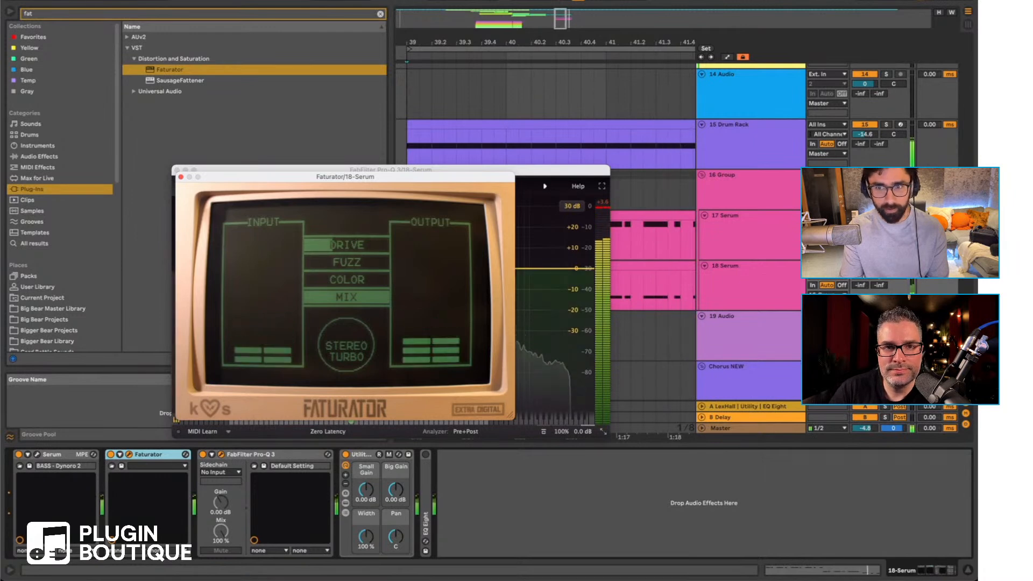
pyautogui.click(886, 266)
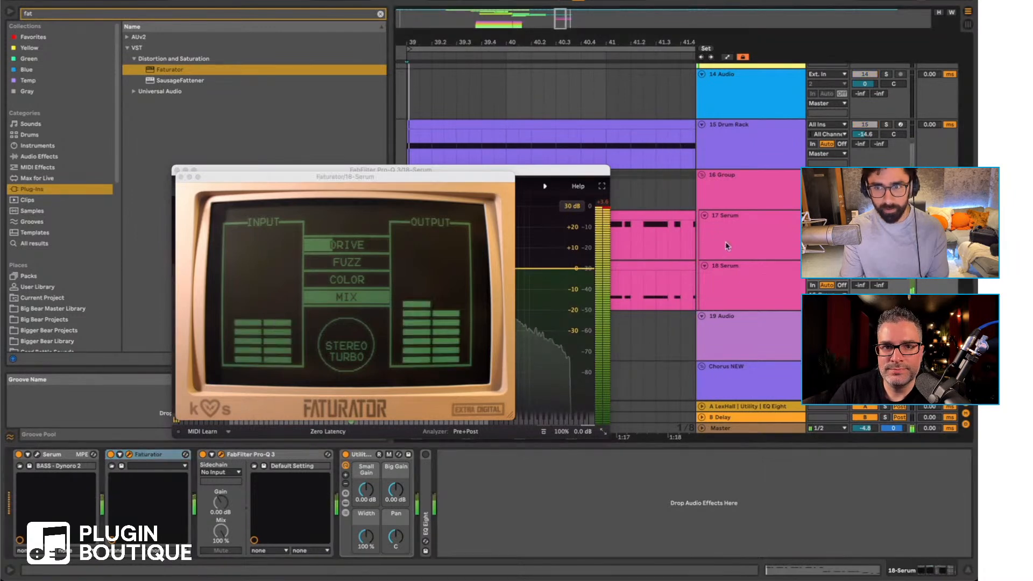
pyautogui.click(180, 177)
pyautogui.click(177, 170)
# Step: Insert the Thermal plug-in after Faturator on 18 Serum and move its window clear of the device chain
pyautogui.press('super+f')
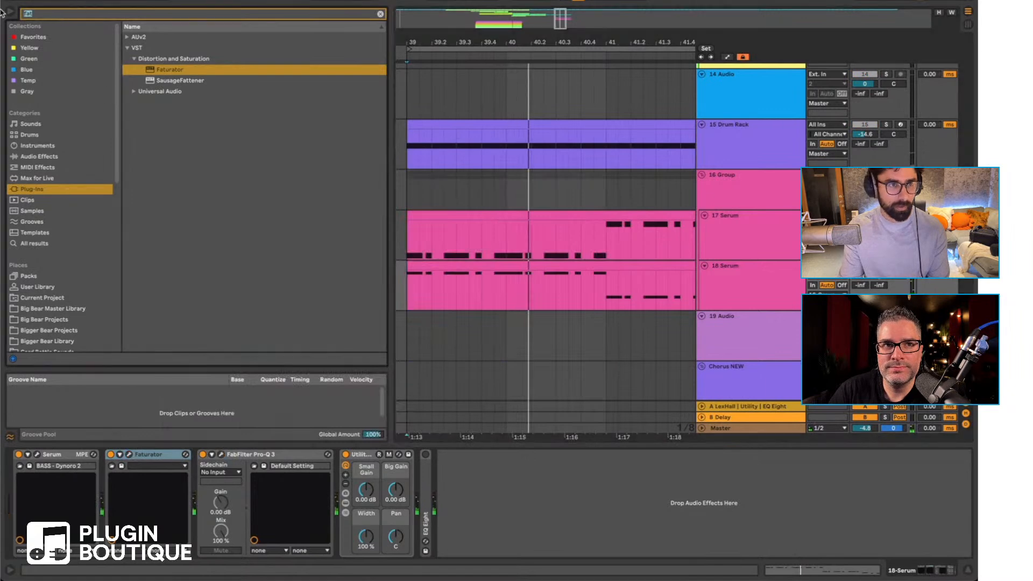
pyautogui.write('thermal')
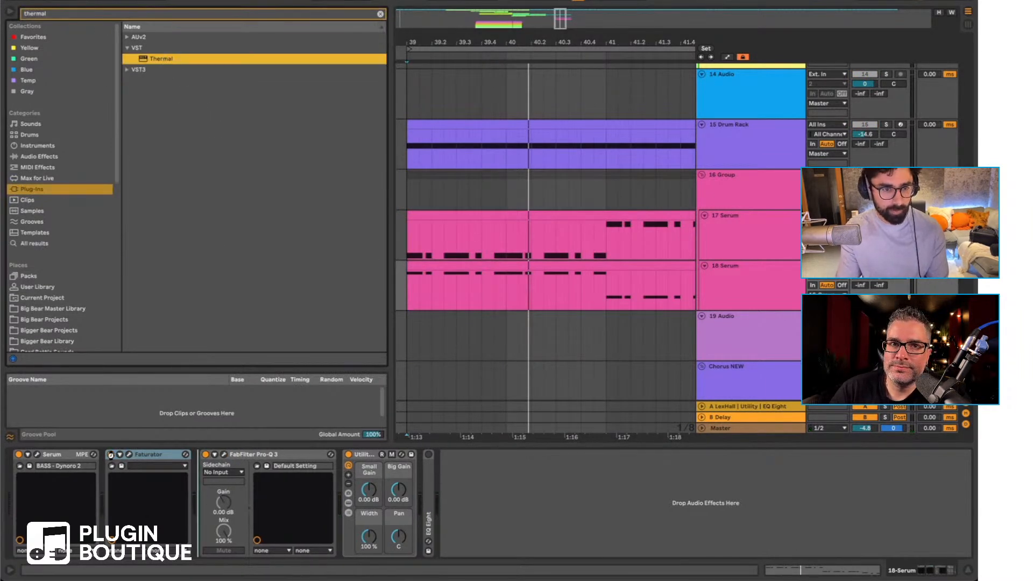
pyautogui.press('Return')
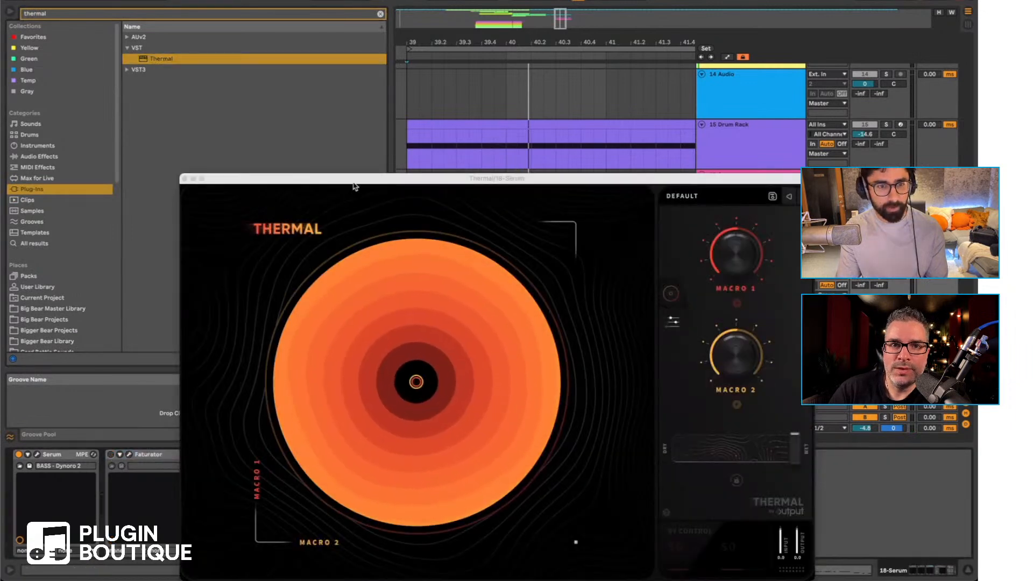
pyautogui.moveTo(359, 183); pyautogui.dragTo(181, 38)
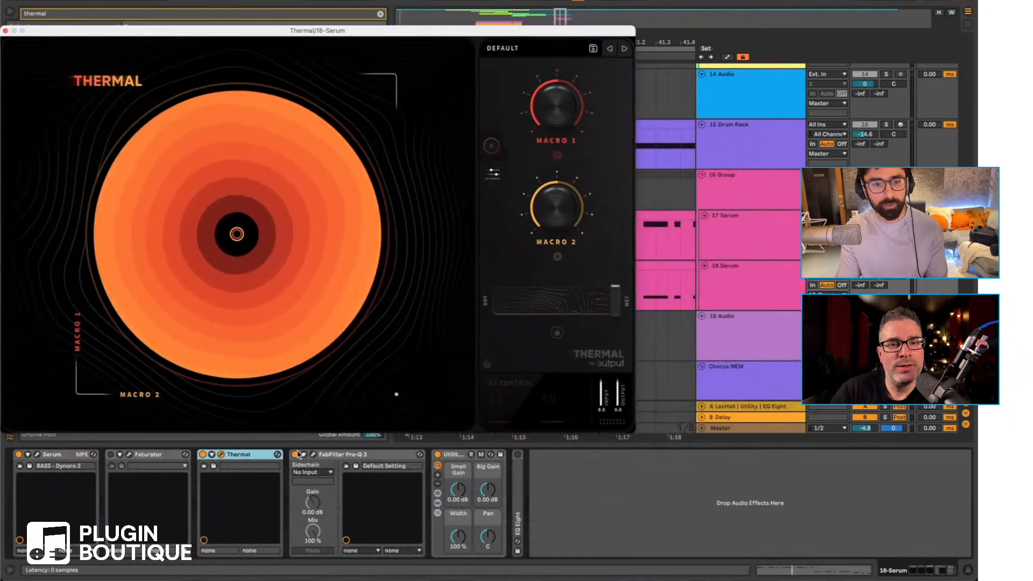
# Step: Bypass Pro-Q 3, audition Thermal's Bass presets from Indie Fuzz up to Synthesized Bass during playback, and keep Agitated Lows
pyautogui.click(296, 455)
pyautogui.press('space')
pyautogui.click(503, 50)
pyautogui.click(60, 164)
pyautogui.click(274, 172)
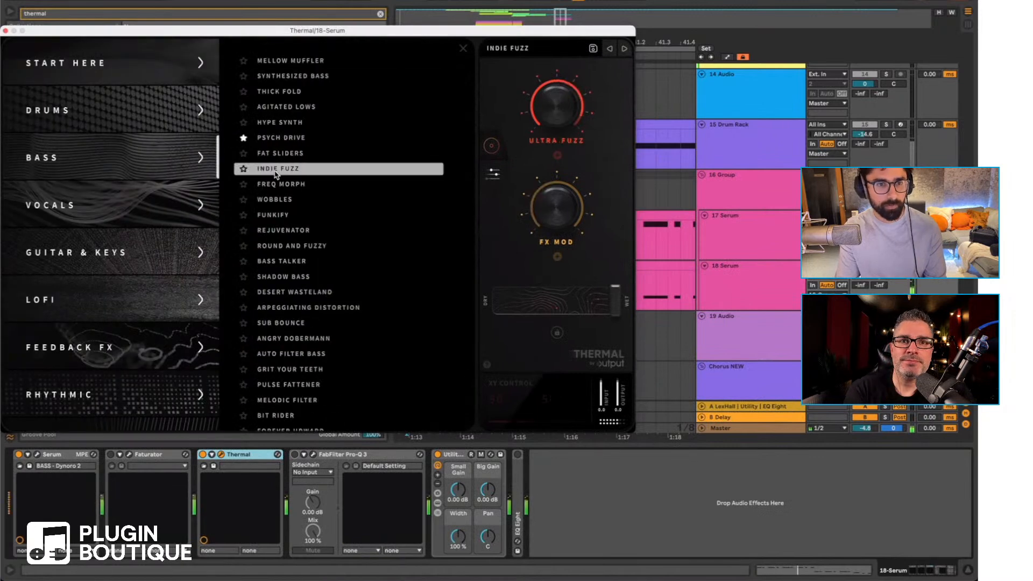
pyautogui.click(283, 124)
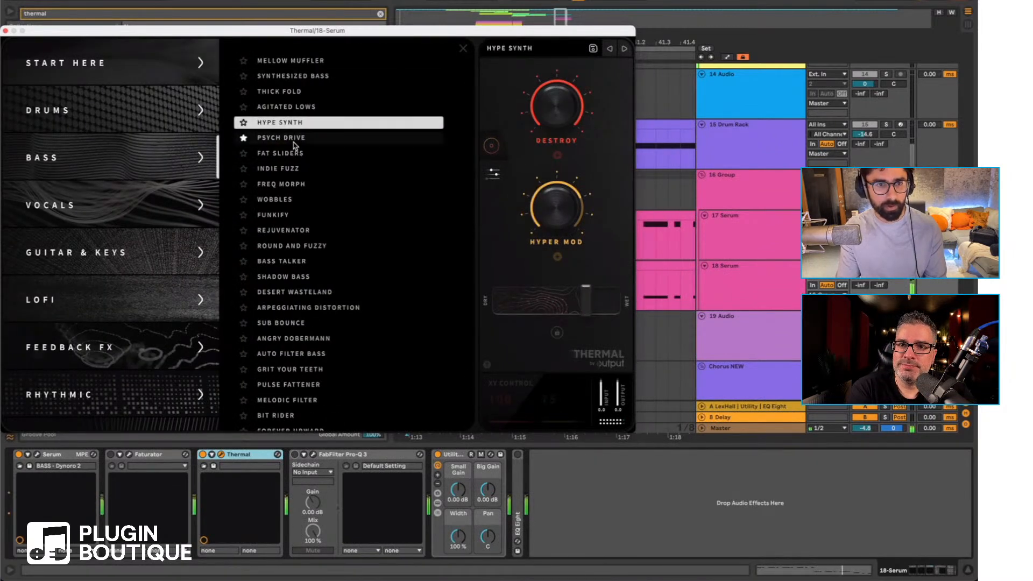
pyautogui.click(301, 107)
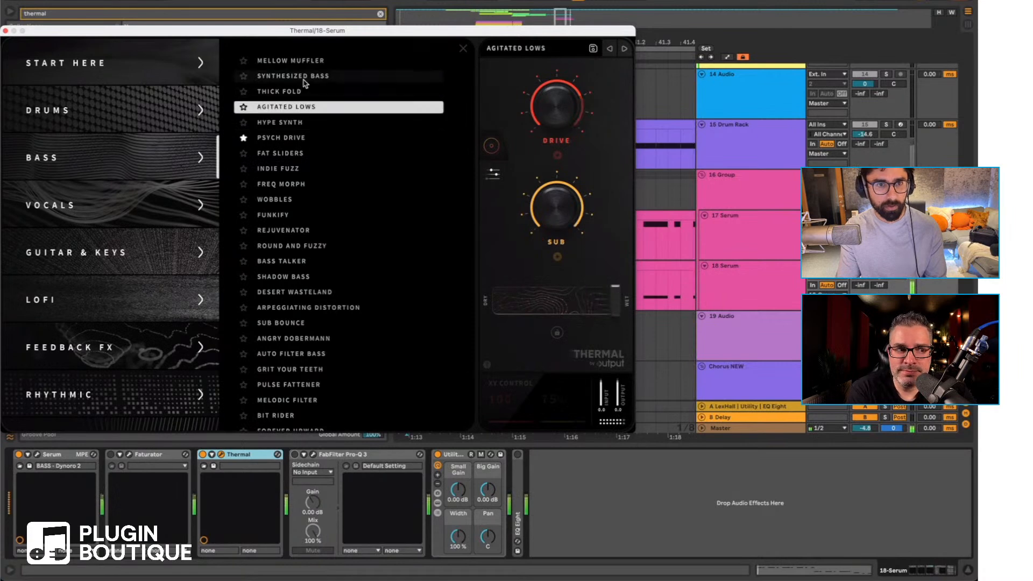
pyautogui.click(304, 78)
pyautogui.click(302, 92)
pyautogui.click(300, 107)
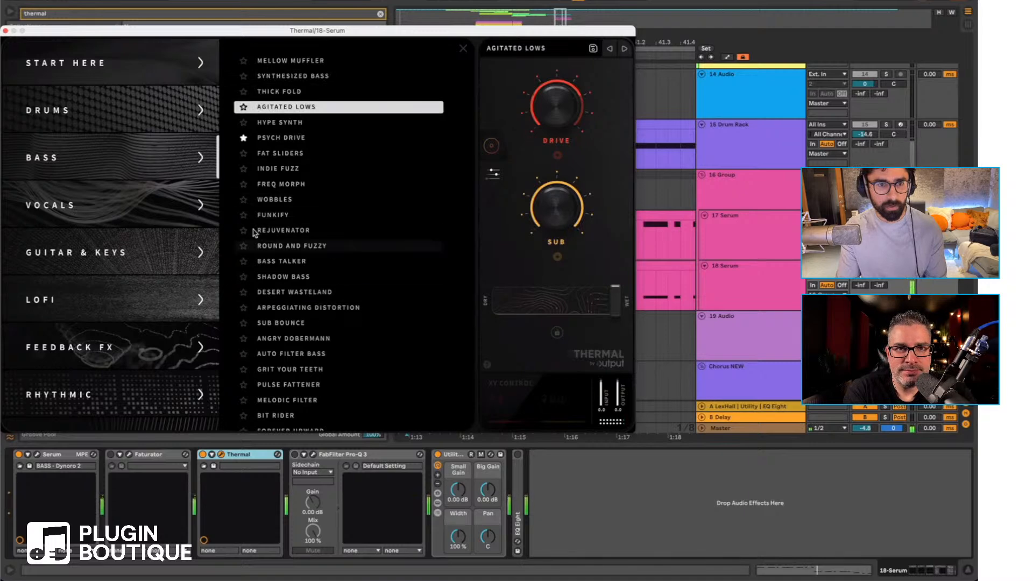
pyautogui.click(5, 30)
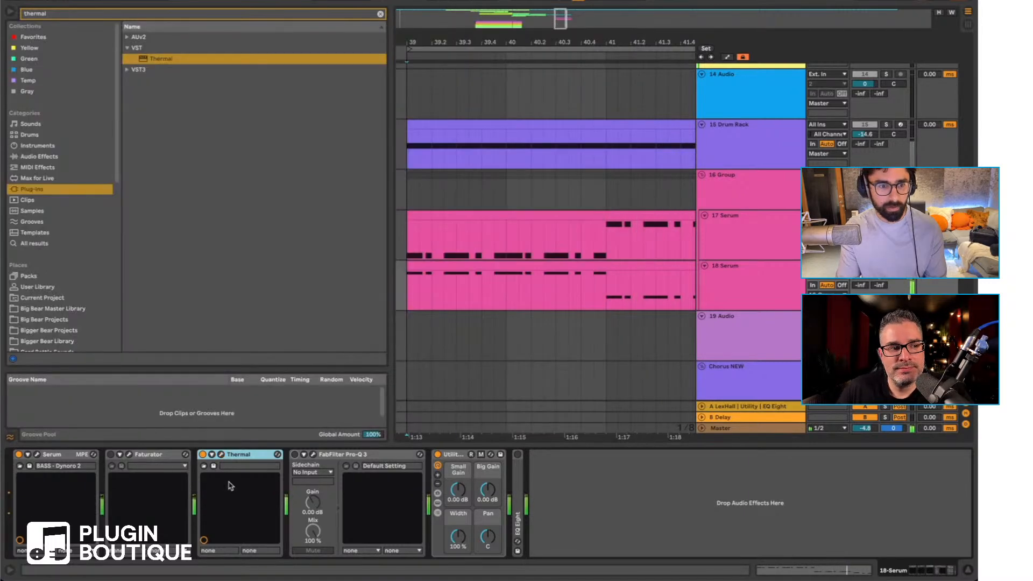
# Step: Lower the Pro-Q 3 low cut on 18 Serum to about 68 Hz and add a high shelf cutting about 30 dB of treble
pyautogui.click(313, 455)
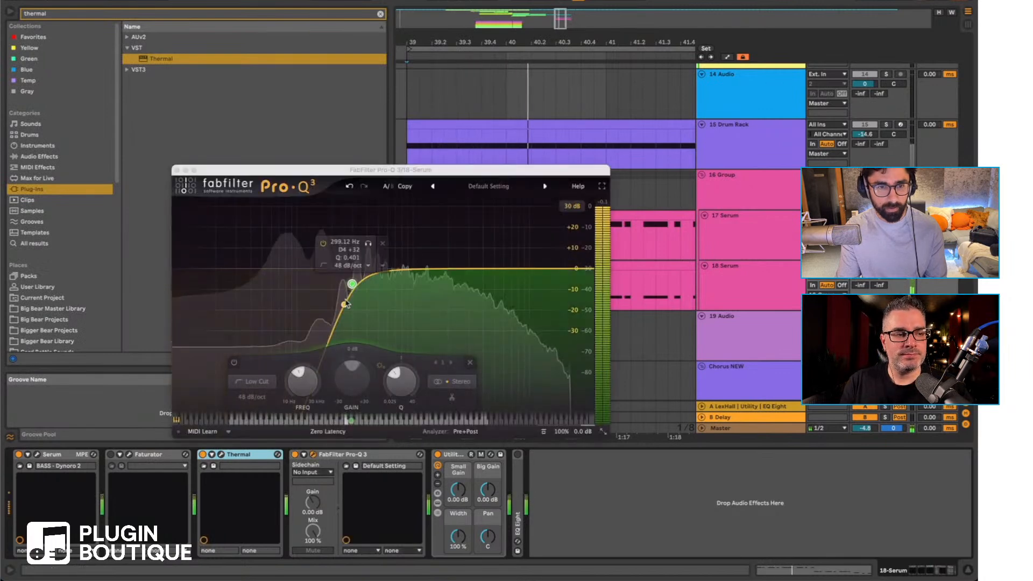
pyautogui.moveTo(351, 284); pyautogui.dragTo(251, 287)
pyautogui.moveTo(491, 269); pyautogui.dragTo(505, 307)
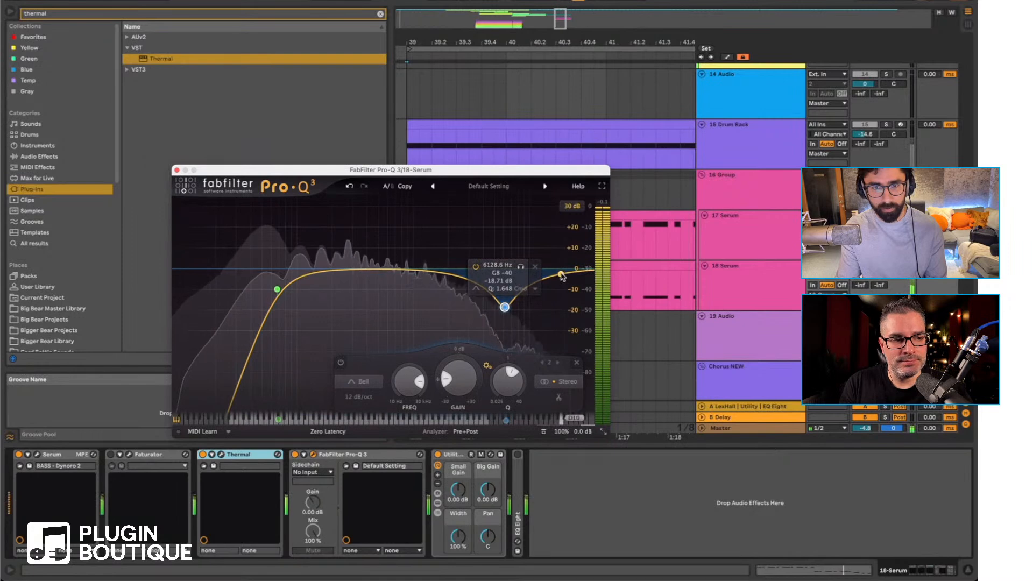
pyautogui.click(371, 382)
pyautogui.click(371, 308)
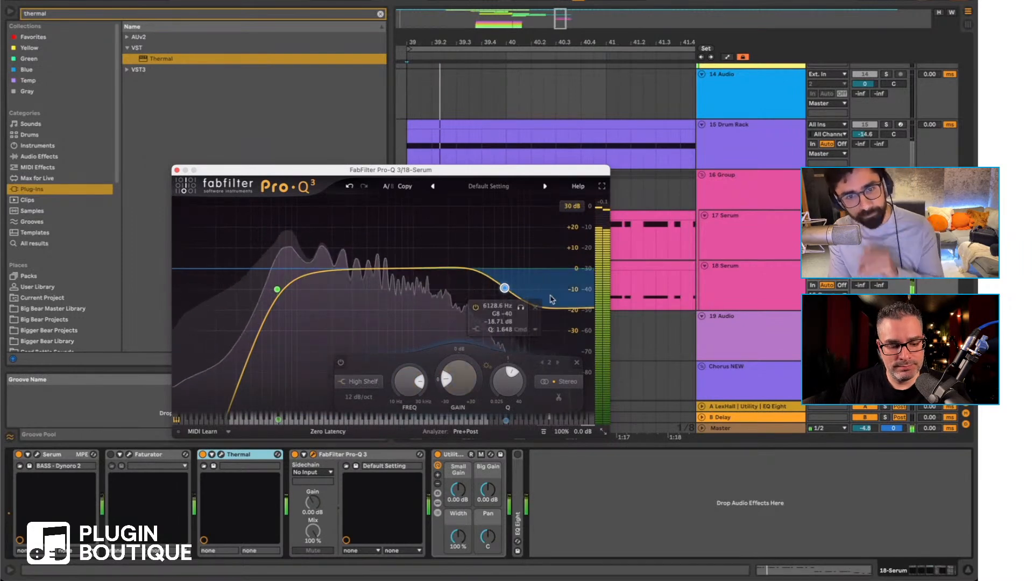
pyautogui.moveTo(503, 288); pyautogui.dragTo(463, 299)
pyautogui.scroll(-2, 465, 299)
# Step: Toggle the solo of 18 Serum, fine-tune the Pro-Q 3 high shelf and raise the low cut to about 76 Hz
pyautogui.click(887, 266)
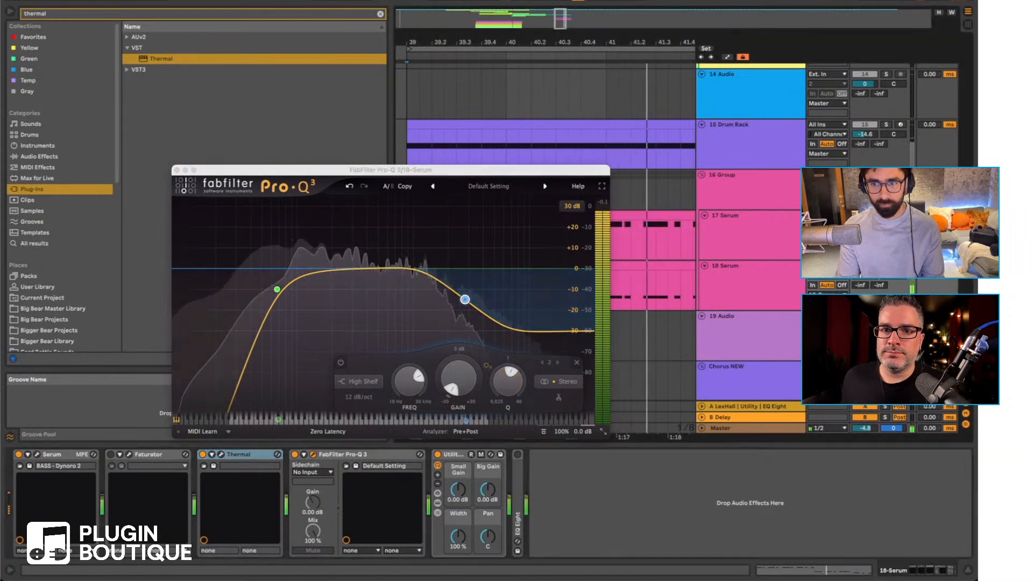
pyautogui.moveTo(465, 300); pyautogui.dragTo(468, 299)
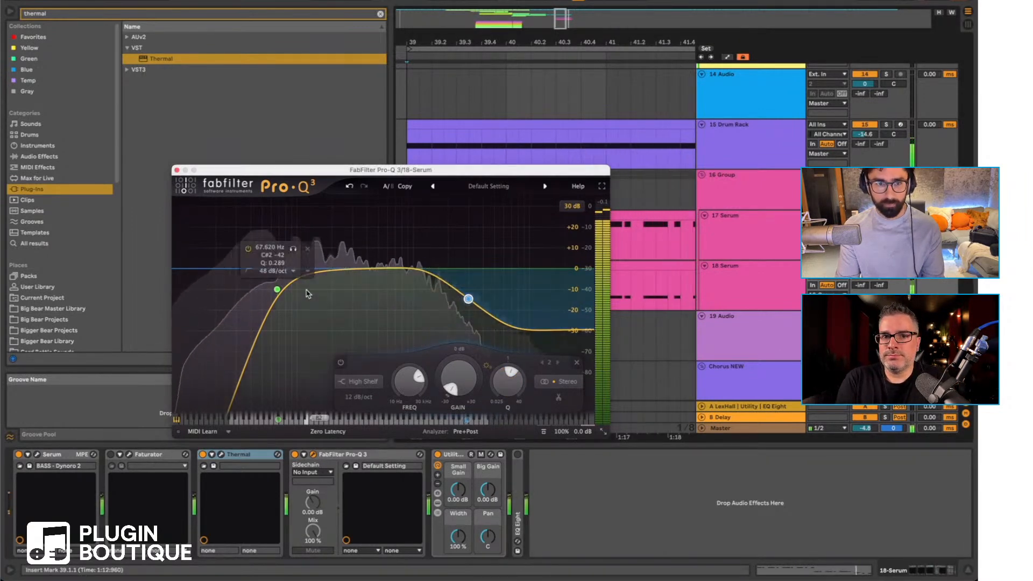
pyautogui.moveTo(277, 290); pyautogui.dragTo(284, 289)
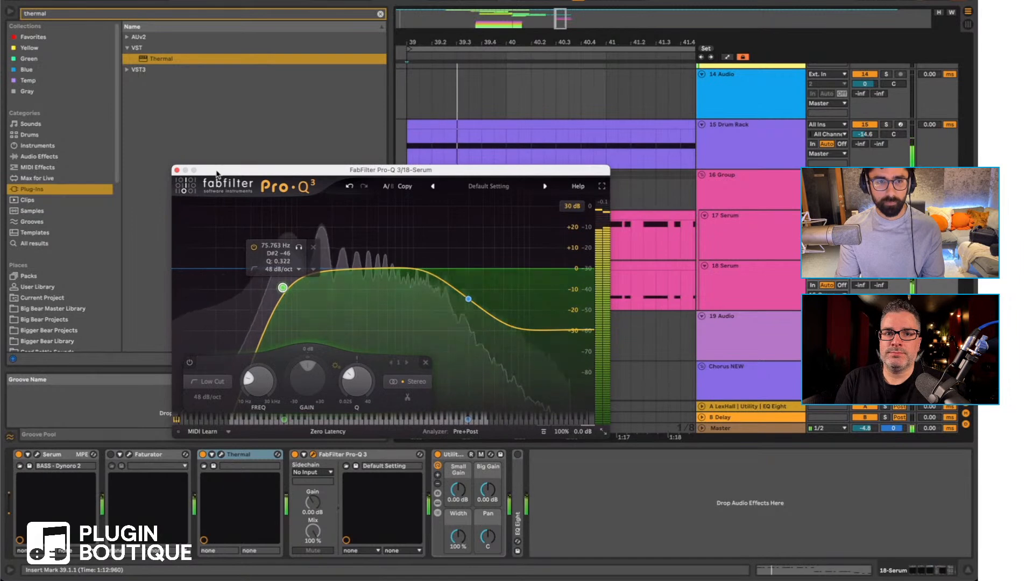
pyautogui.click(177, 170)
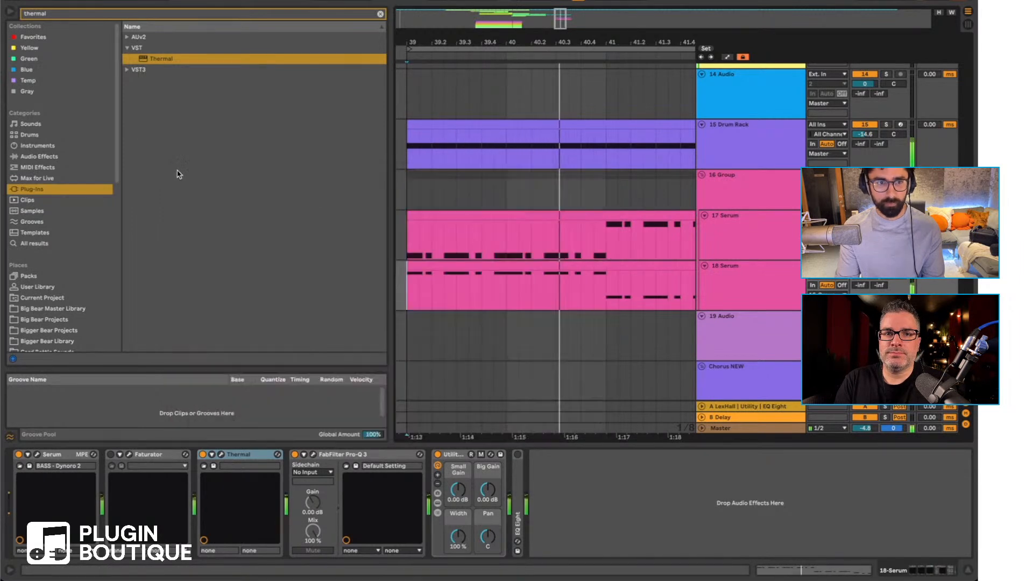
# Step: Try the E3 notes in the first two bars of the 18 Serum clip one octave lower during playback, then restore their octave
pyautogui.doubleClick(564, 267)
pyautogui.moveTo(579, 447); pyautogui.dragTo(2, 382)
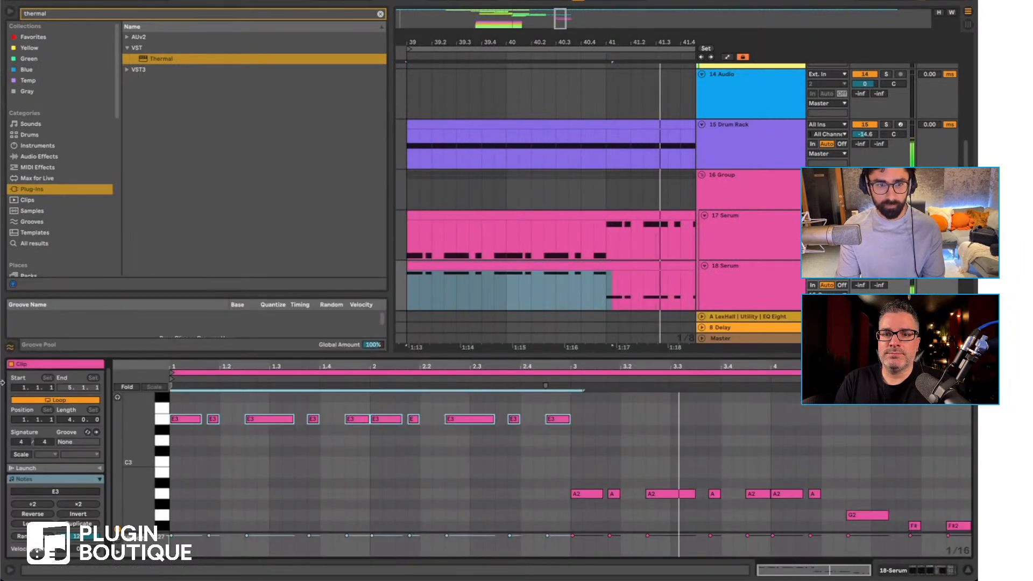
pyautogui.hotkey('shift', 'Down')
pyautogui.press('space')
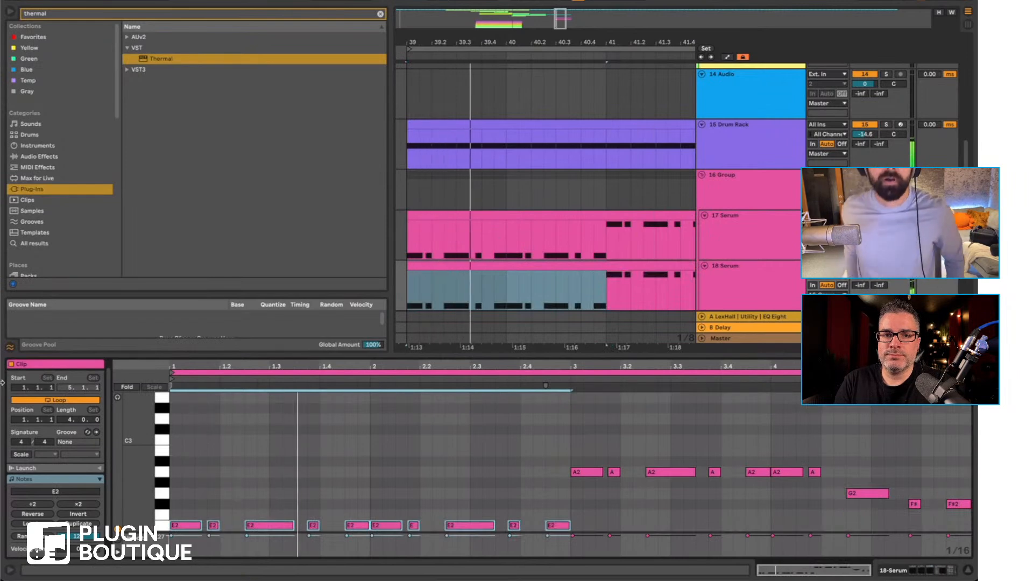
pyautogui.hotkey('shift', 'Up')
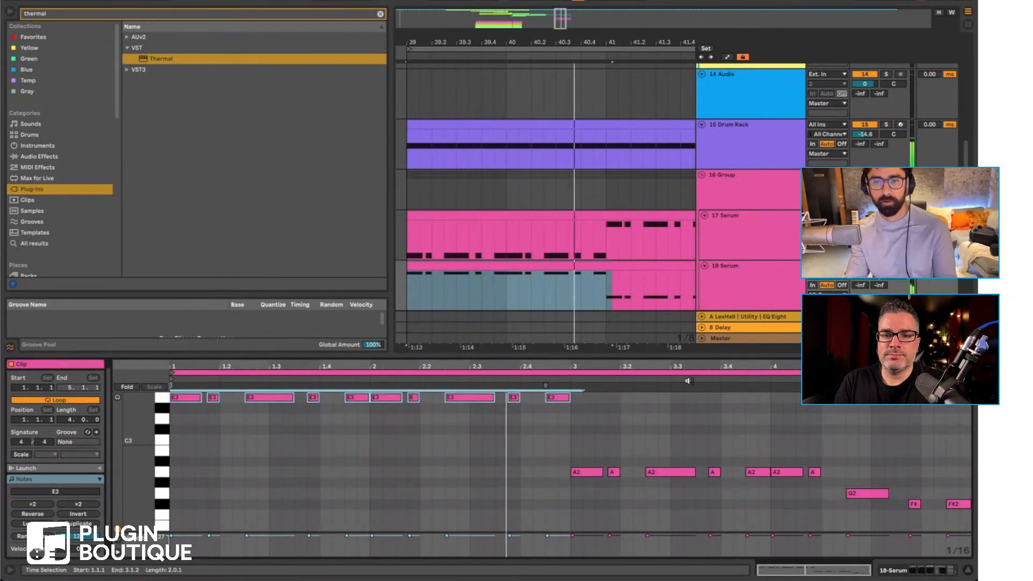
# Step: Play the drop from bar 39 and look through the tracks above the drum rack for the lead Serum
pyautogui.click(582, 207)
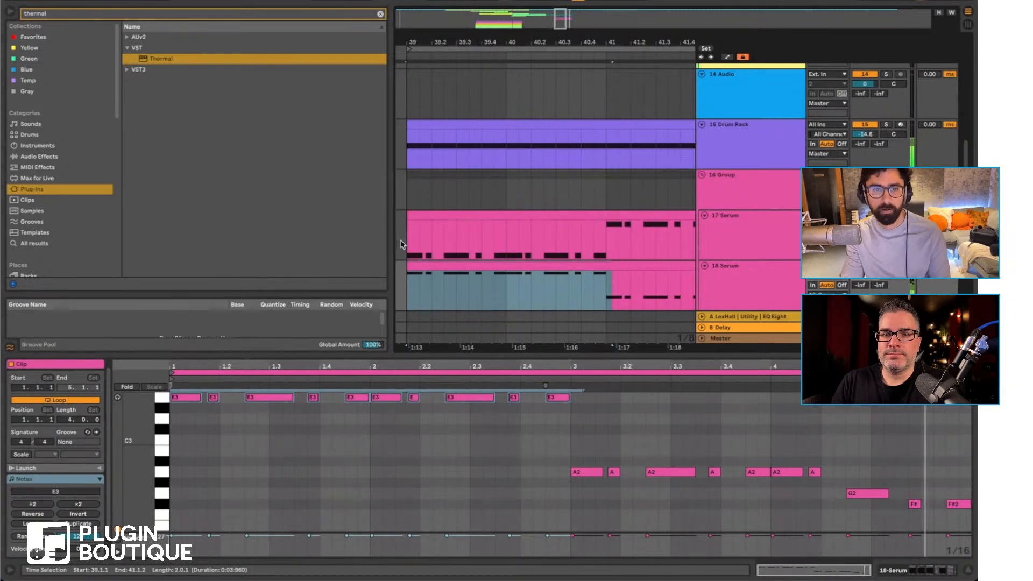
pyautogui.click(428, 241)
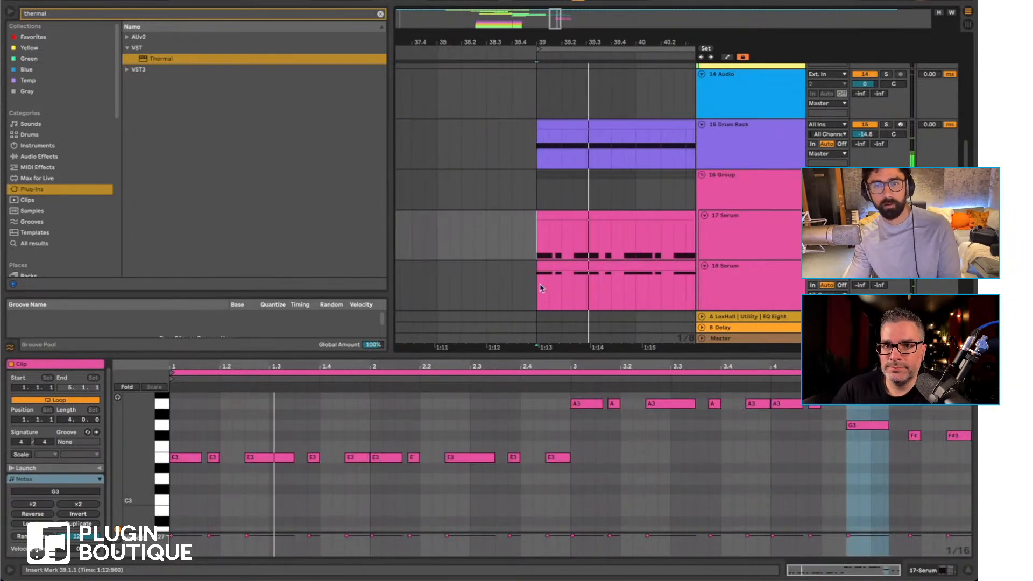
pyautogui.scroll(10, 554, 288)
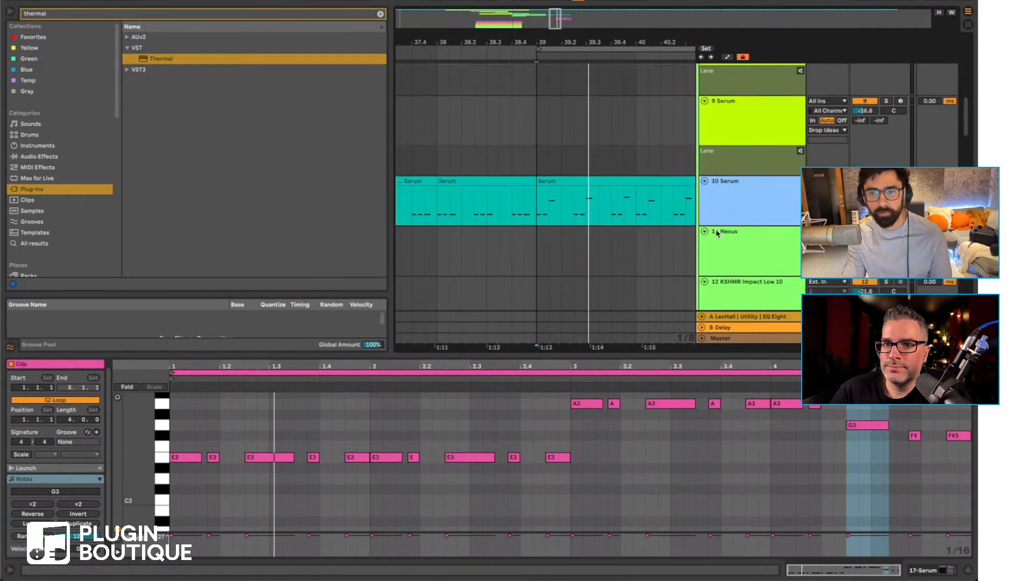
pyautogui.click(738, 213)
pyautogui.scroll(3, 732, 210)
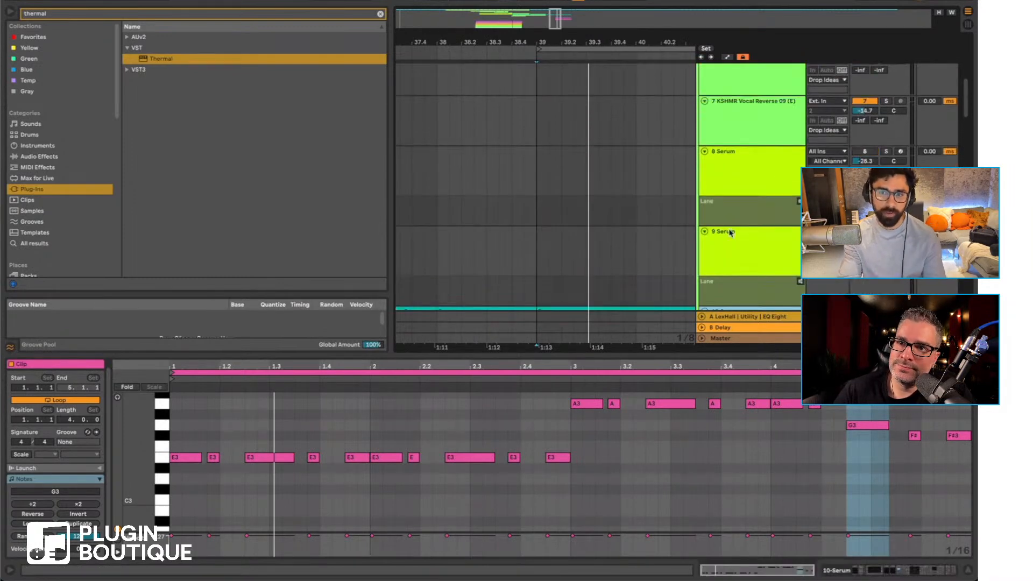
pyautogui.moveTo(727, 355); pyautogui.dragTo(740, 433)
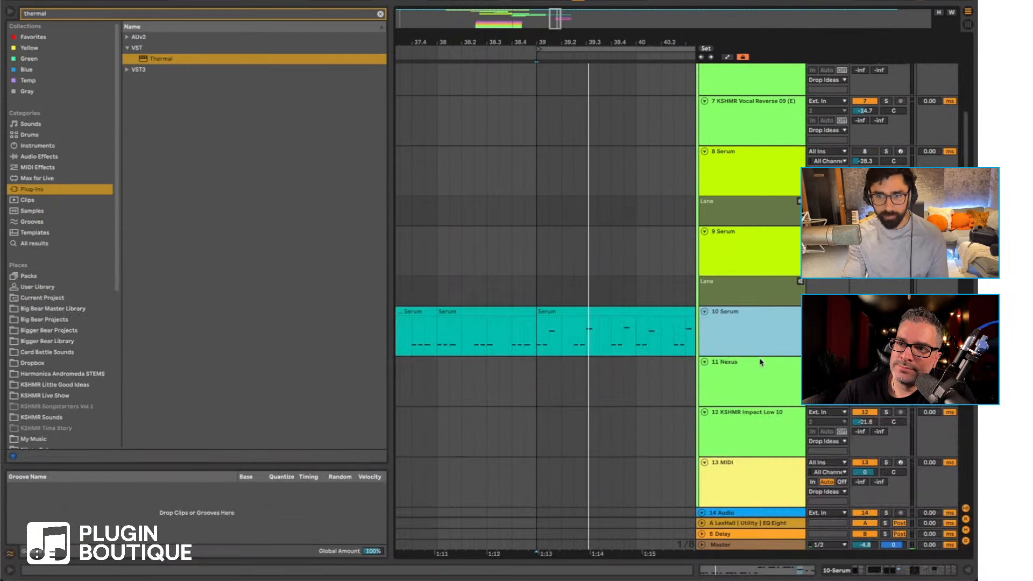
pyautogui.scroll(2, 761, 361)
pyautogui.scroll(-9, 761, 361)
pyautogui.scroll(3, 754, 236)
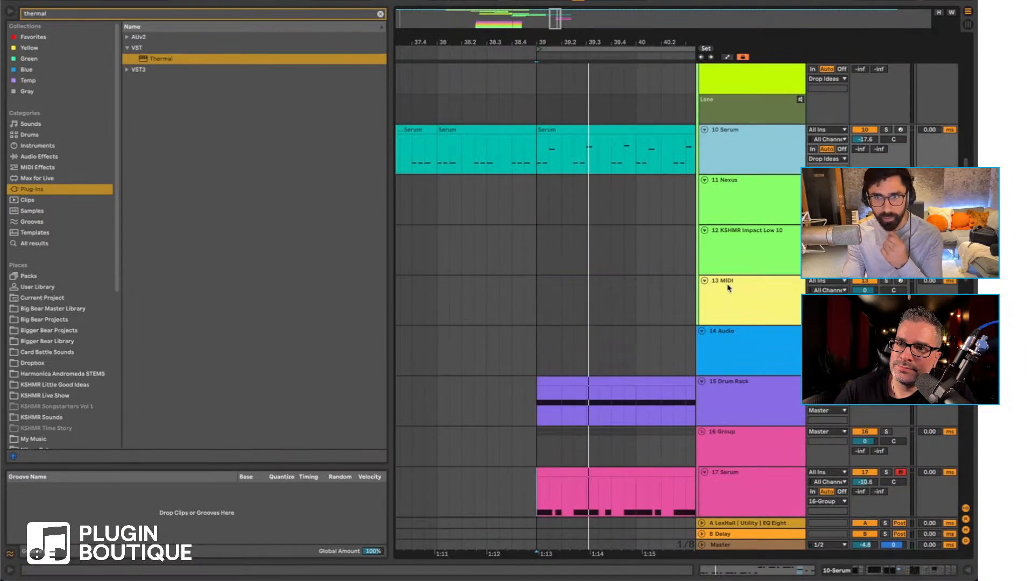
# Step: Move the 10 Serum lead track out of Drop Ideas to just above the Drum Rack and group it as LEADS
pyautogui.moveTo(575, 46); pyautogui.dragTo(574, 33)
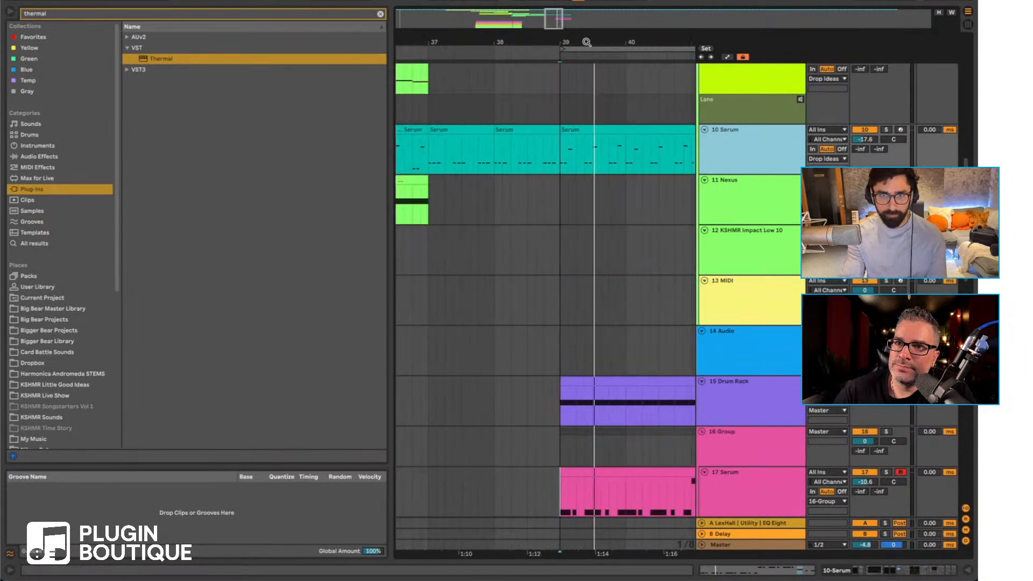
pyautogui.scroll(10, 793, 152)
pyautogui.scroll(-20, 759, 154)
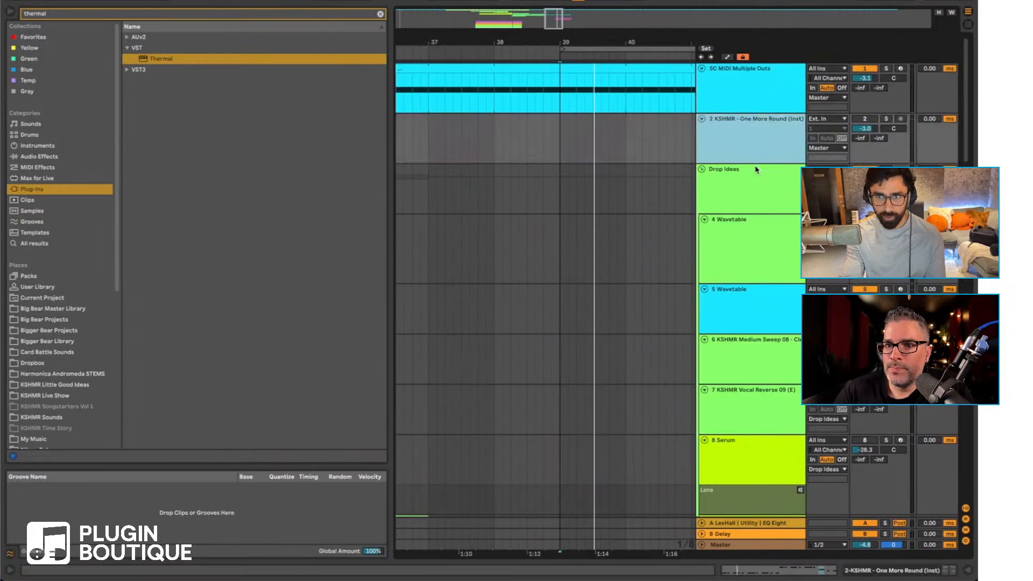
pyautogui.scroll(8, 754, 270)
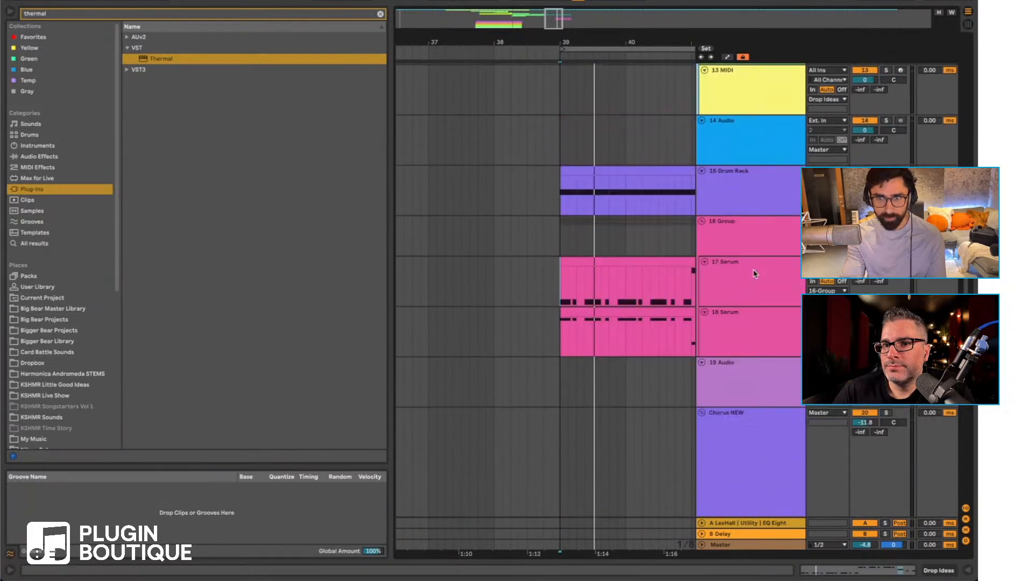
pyautogui.moveTo(754, 222); pyautogui.dragTo(749, 374)
pyautogui.press('super+g')
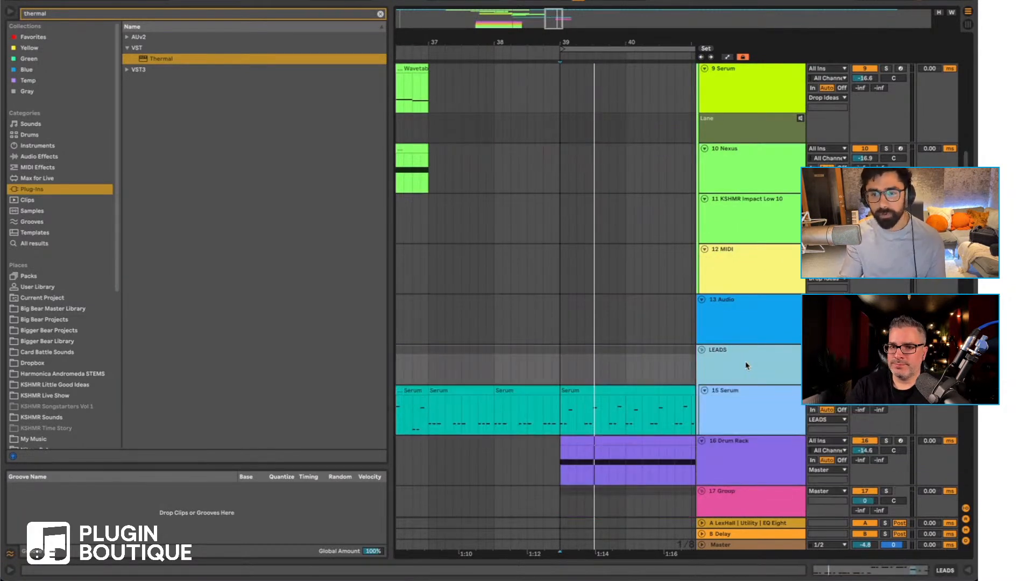
# Step: Copy the LFOTool from 17 Group onto the LEADS group and switch the copy off
pyautogui.scroll(-4, 746, 366)
pyautogui.click(747, 361)
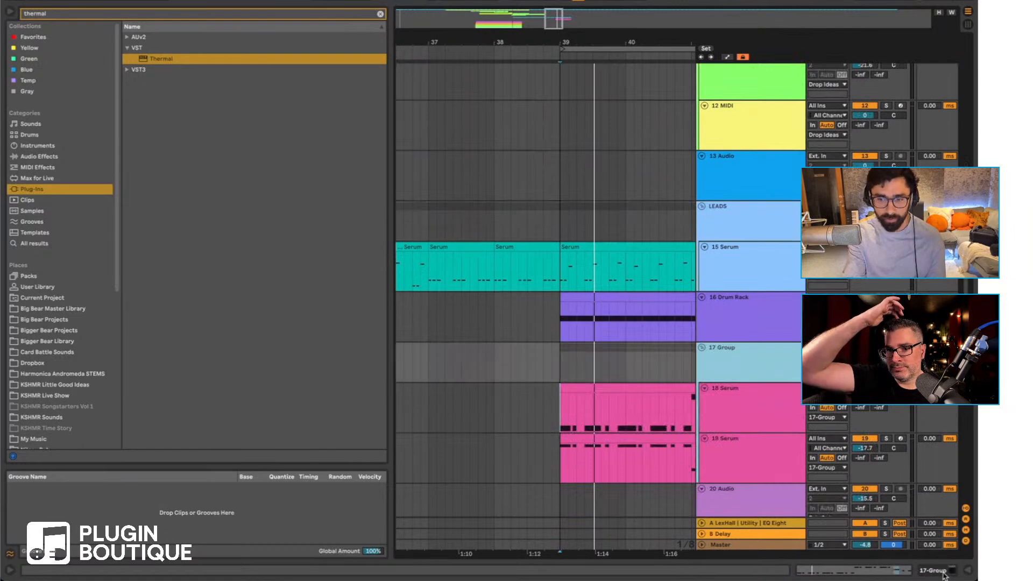
pyautogui.click(943, 574)
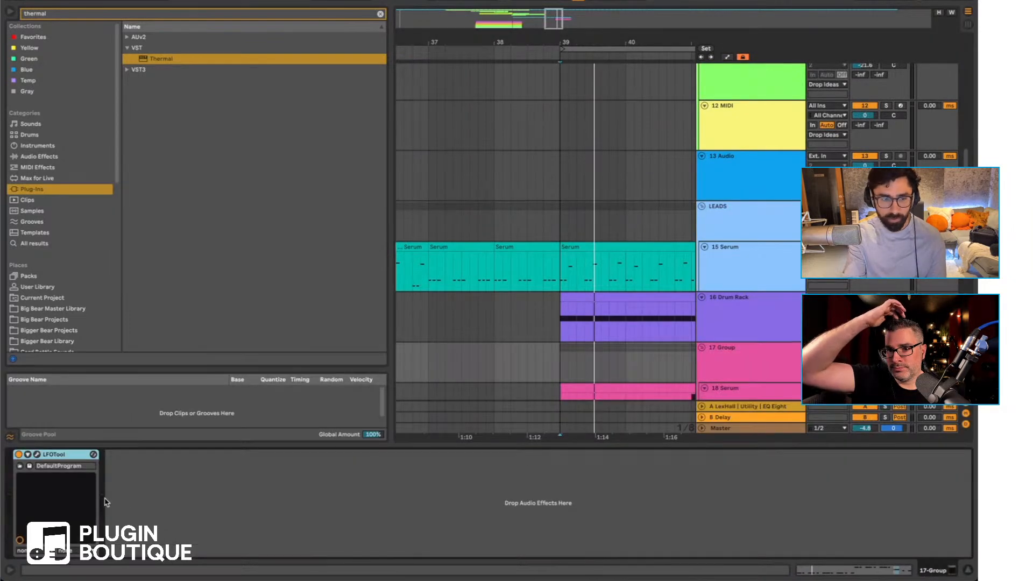
pyautogui.click(735, 210)
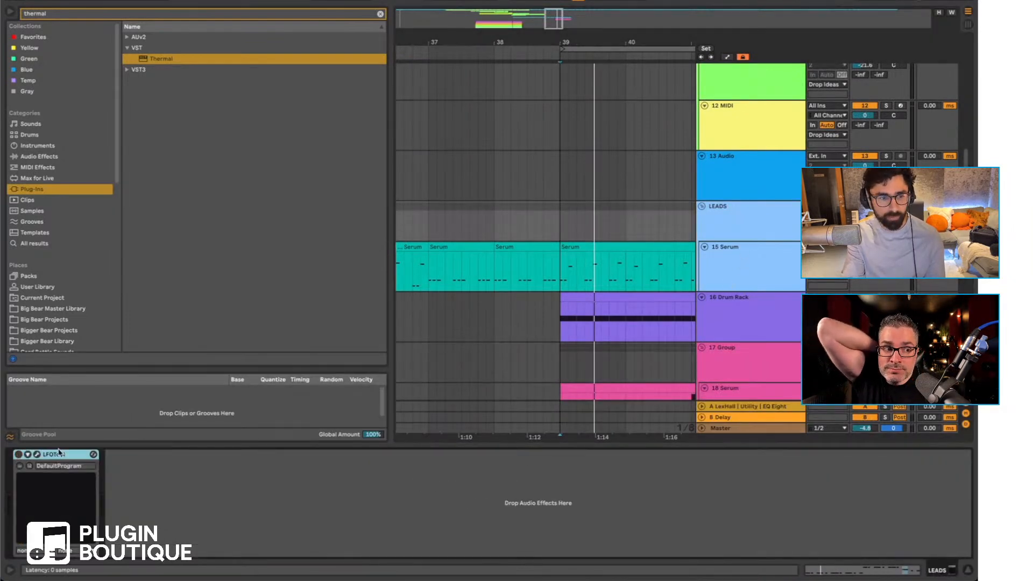
# Step: Automate the LEADS LFOTool's Device On so it is off before bar 39 and on throughout the drop
pyautogui.press('a')
pyautogui.click(559, 219)
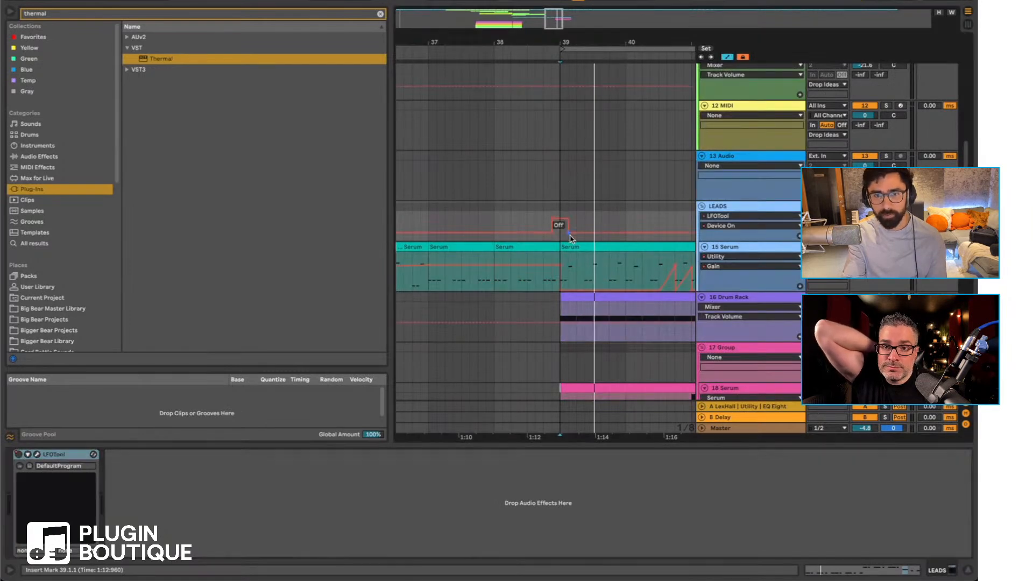
pyautogui.hscroll(5, 570, 237)
pyautogui.hscroll(-1, 443, 233)
pyautogui.press('b')
pyautogui.moveTo(443, 217); pyautogui.dragTo(558, 202)
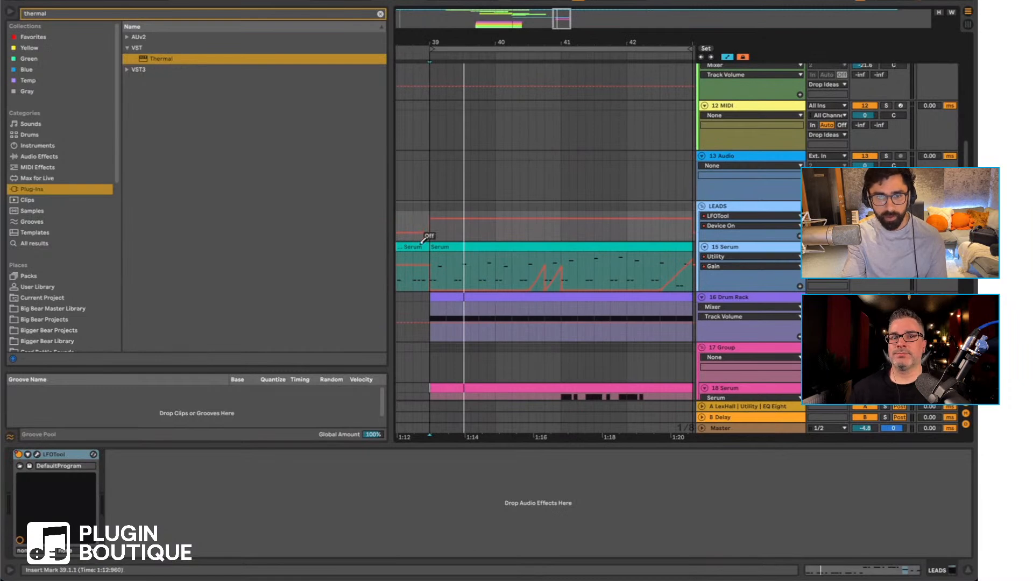
# Step: Route the second External Instrument chain of SC MIDI Multiple Outs to LEADS, 1-LFOTool
pyautogui.scroll(10, 682, 247)
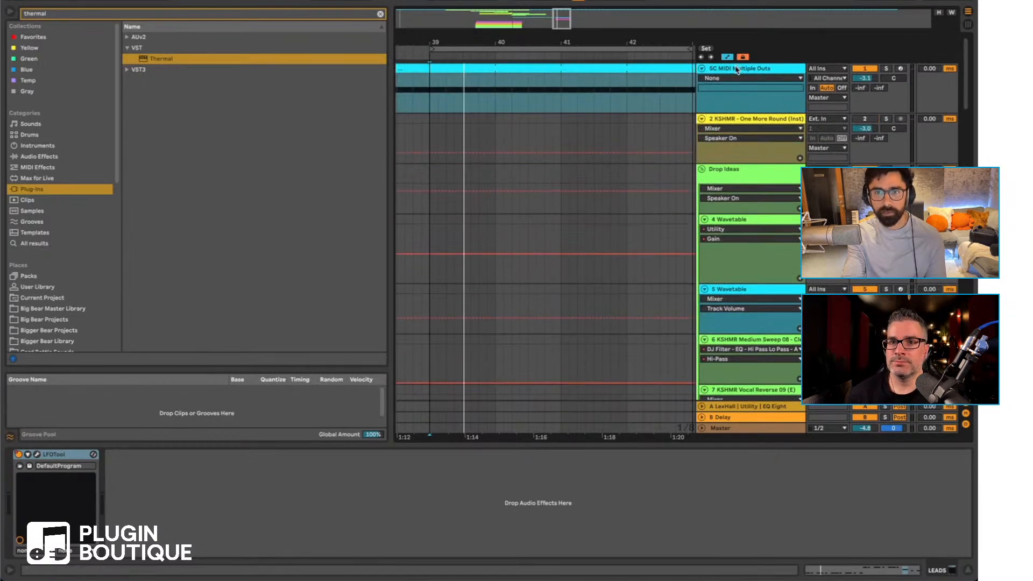
pyautogui.click(738, 69)
pyautogui.click(70, 493)
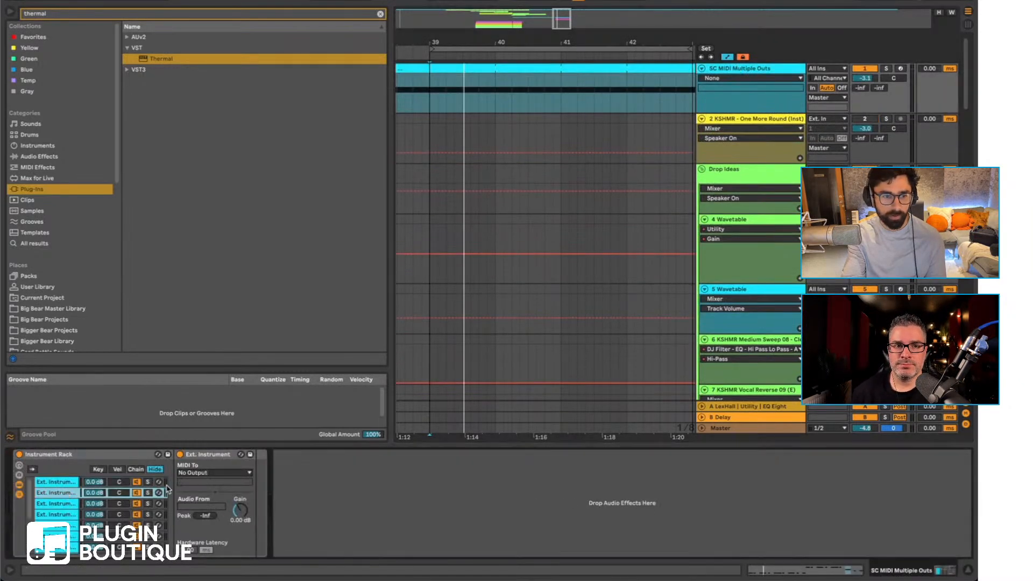
pyautogui.click(202, 473)
pyautogui.click(207, 492)
# Step: During playback, reduce the LEADS LFOTool depth to about 48 and reshape its curve with an added point for a faster rise
pyautogui.scroll(-5, 514, 324)
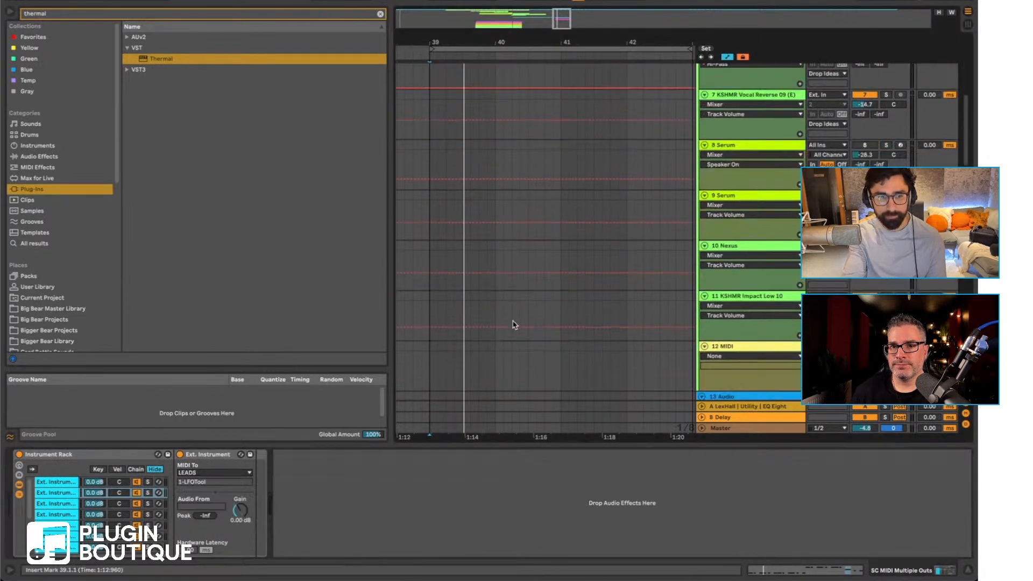
pyautogui.scroll(-4, 514, 324)
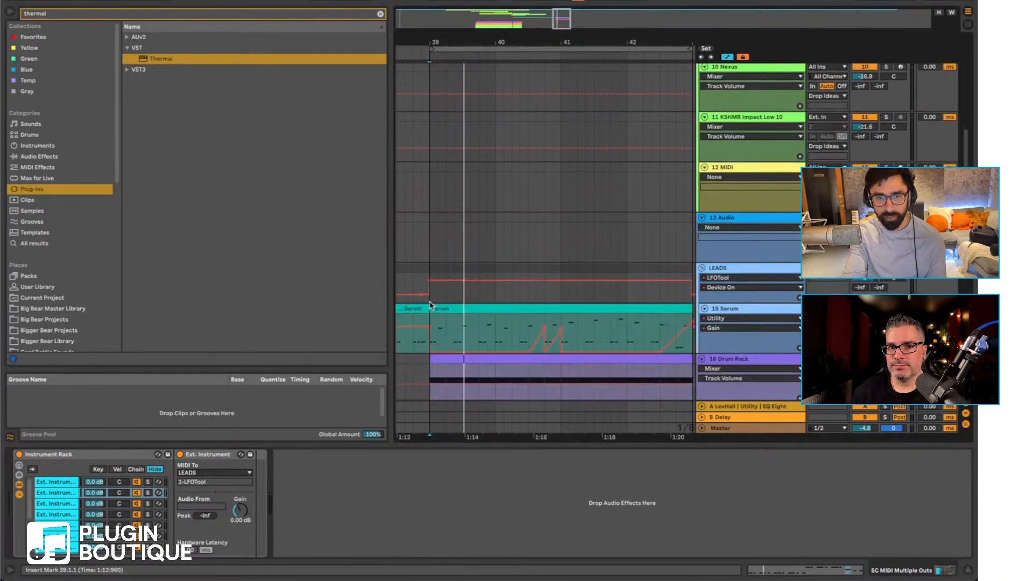
pyautogui.click(430, 301)
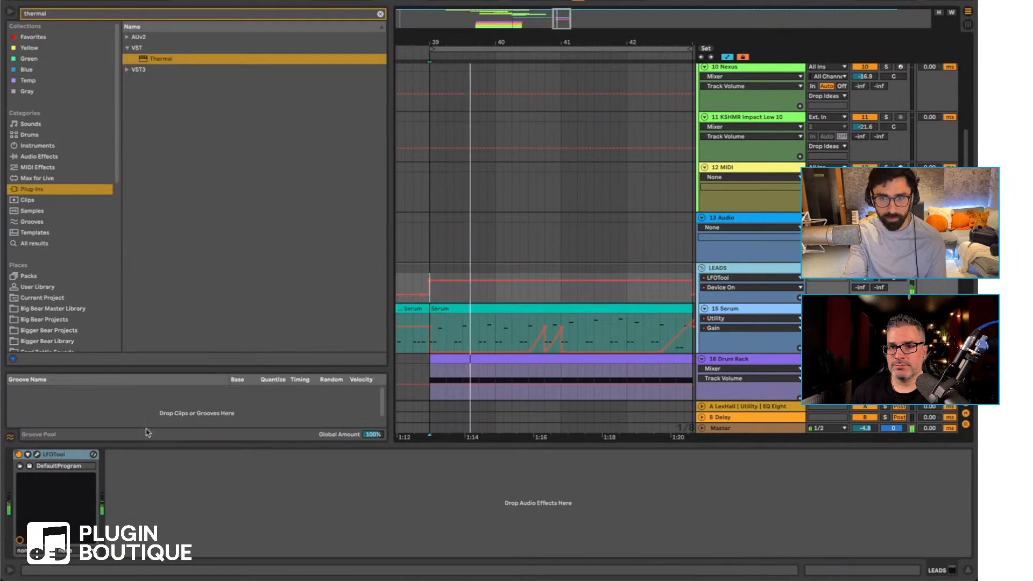
pyautogui.click(37, 455)
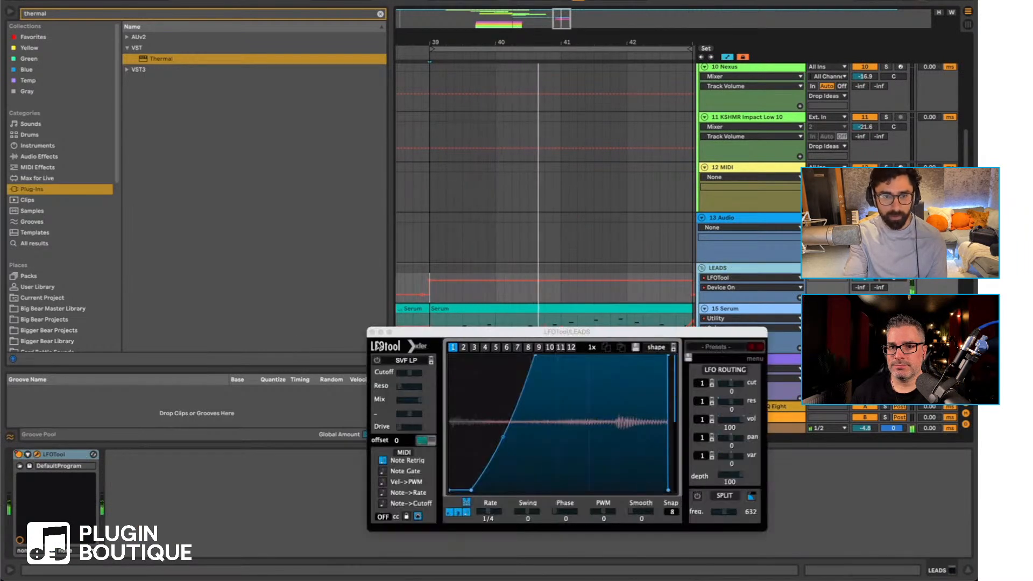
pyautogui.moveTo(732, 474); pyautogui.dragTo(733, 478)
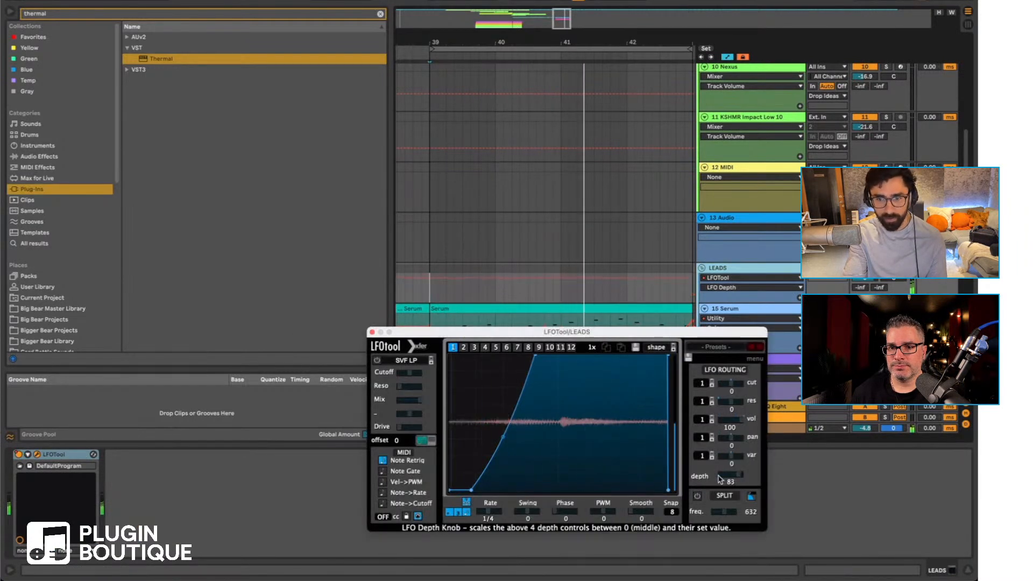
pyautogui.doubleClick(481, 472)
pyautogui.moveTo(482, 471); pyautogui.dragTo(485, 447)
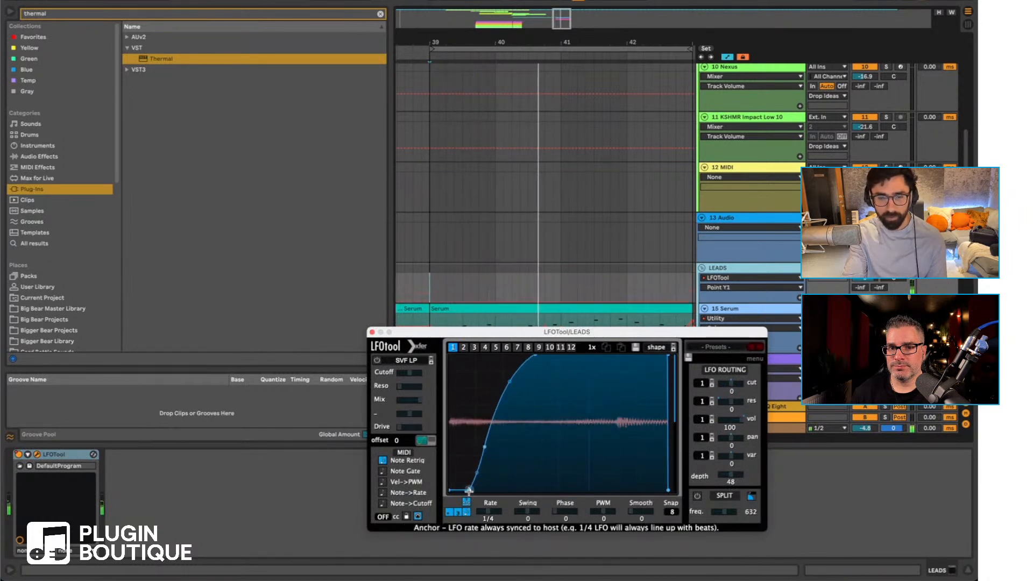
pyautogui.moveTo(668, 355); pyautogui.dragTo(661, 354)
pyautogui.click(372, 332)
# Step: Replay the drop from bar 39 and toggle the solo of 19 Serum to check it against the lead
pyautogui.scroll(-5, 467, 303)
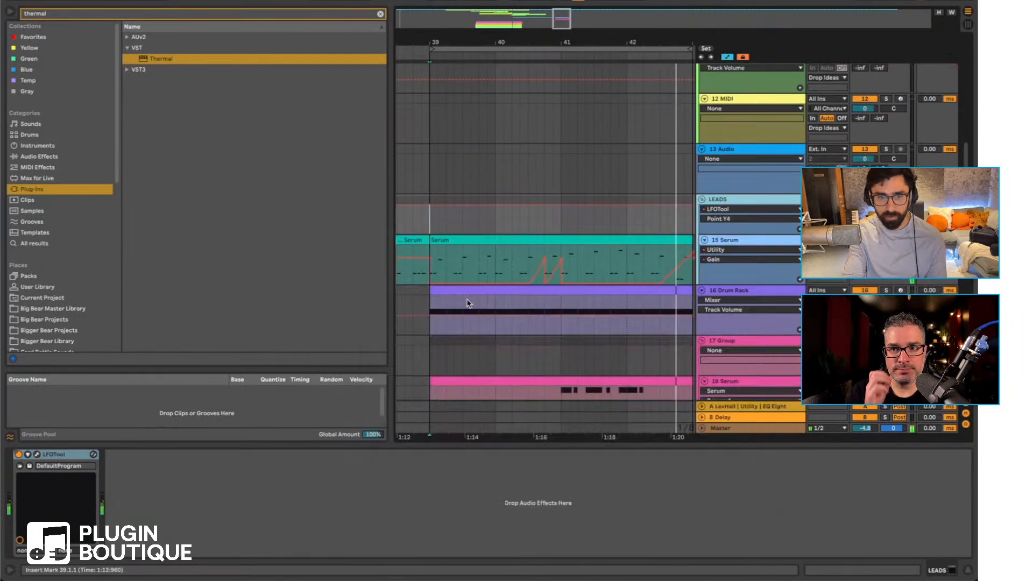
pyautogui.click(460, 335)
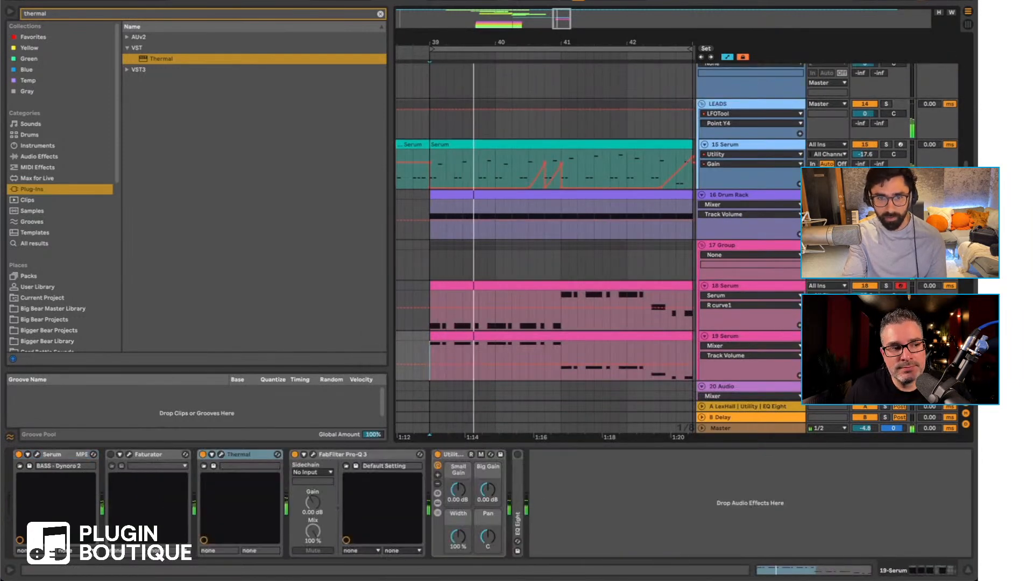
pyautogui.press('space')
pyautogui.press('space')
pyautogui.click(886, 337)
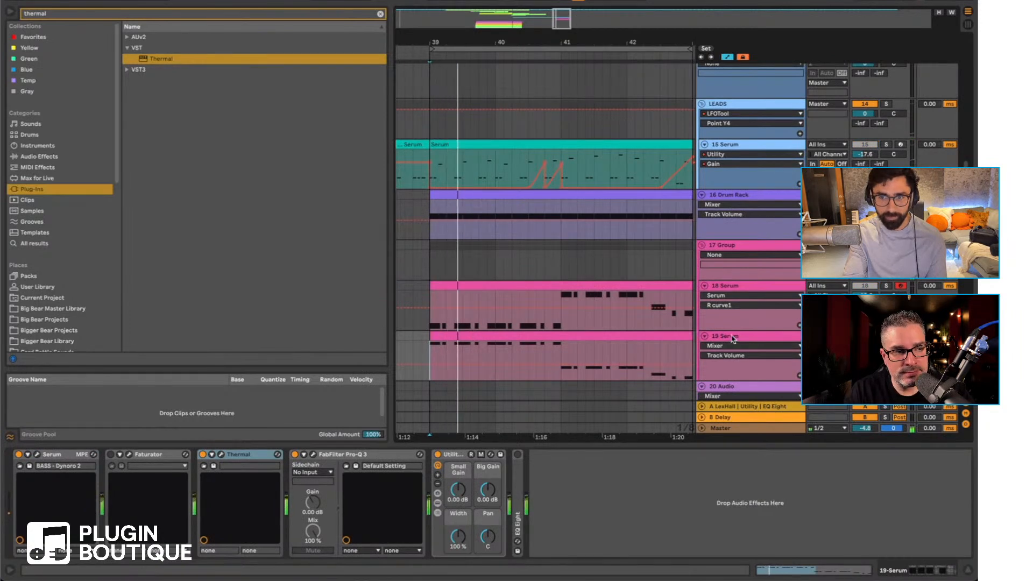
pyautogui.click(886, 336)
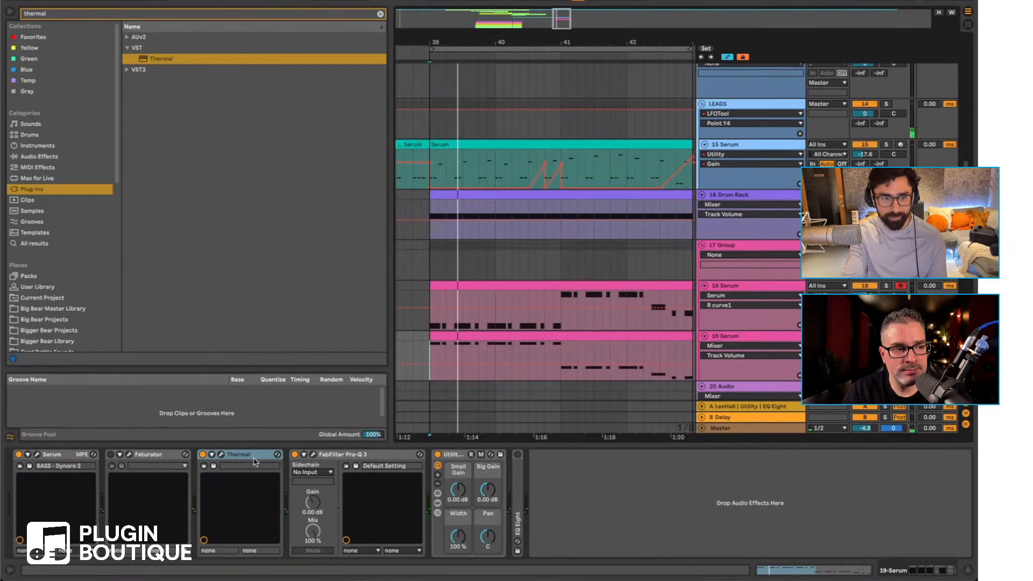
# Step: Move the Pro-Q 3 high shelf on 19 Serum to a lower frequency during playback
pyautogui.click(313, 454)
pyautogui.press('space')
pyautogui.moveTo(468, 299); pyautogui.dragTo(393, 371)
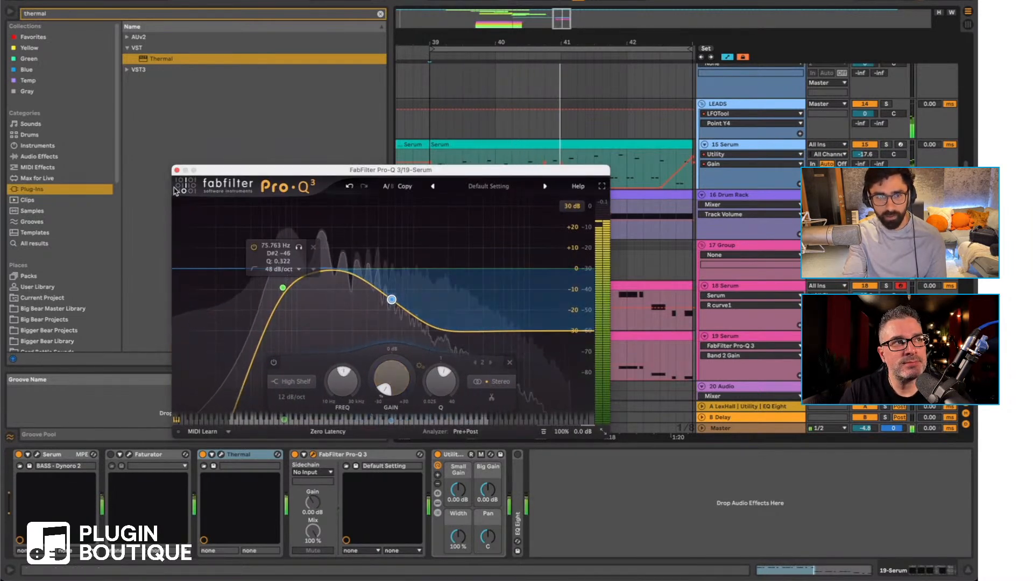
pyautogui.click(177, 170)
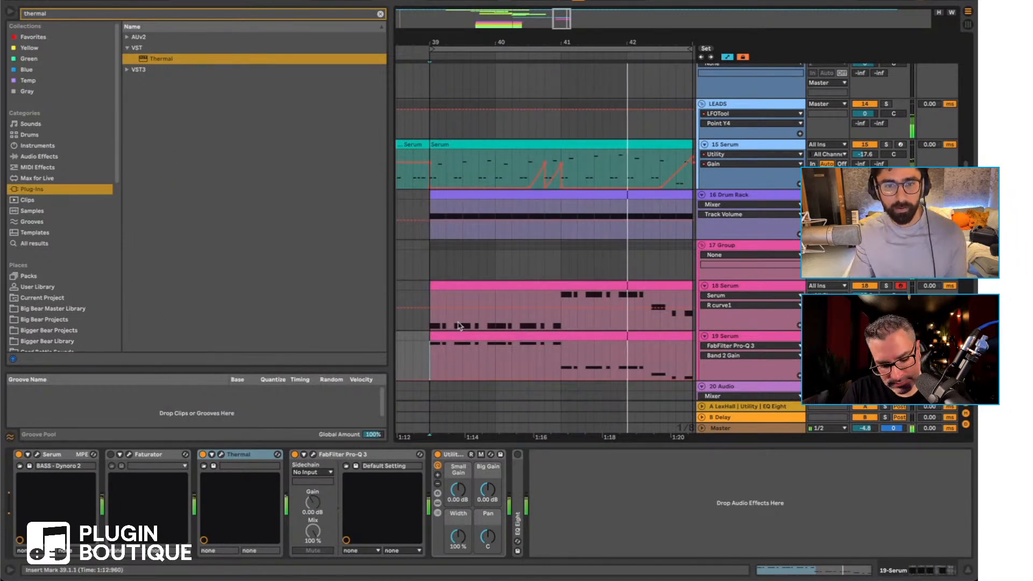
# Step: Add a MIDI track below 15 Serum in the LEADS group and load a Sampler on it
pyautogui.press('space')
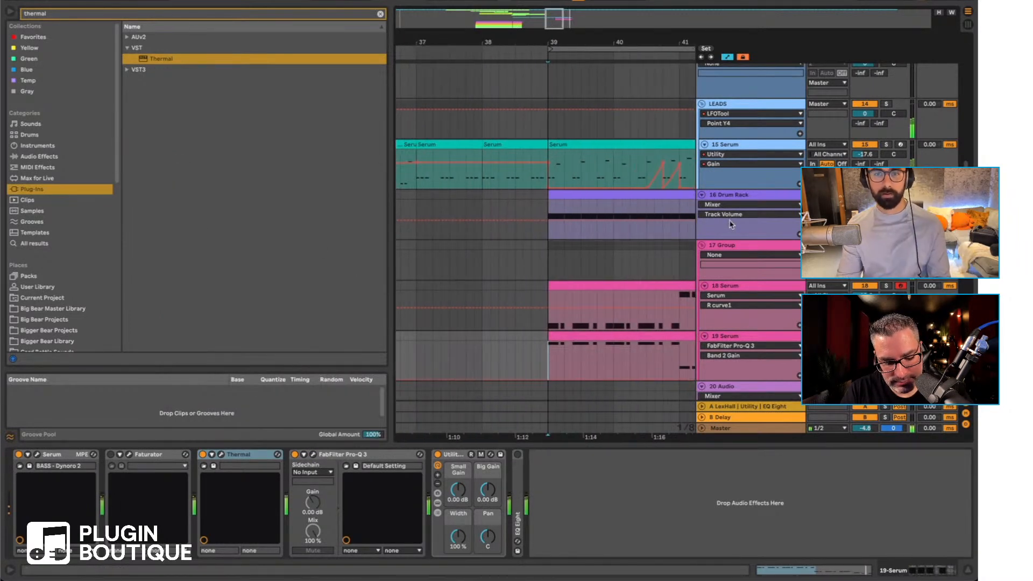
pyautogui.click(752, 147)
pyautogui.hotkey('ctrl', 'shift', 't')
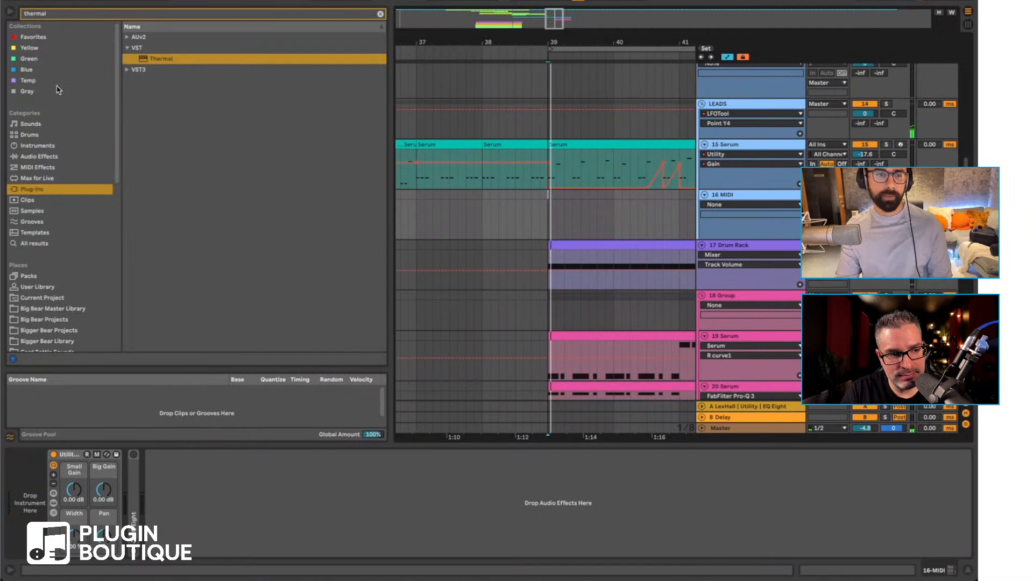
pyautogui.click(42, 146)
pyautogui.click(380, 15)
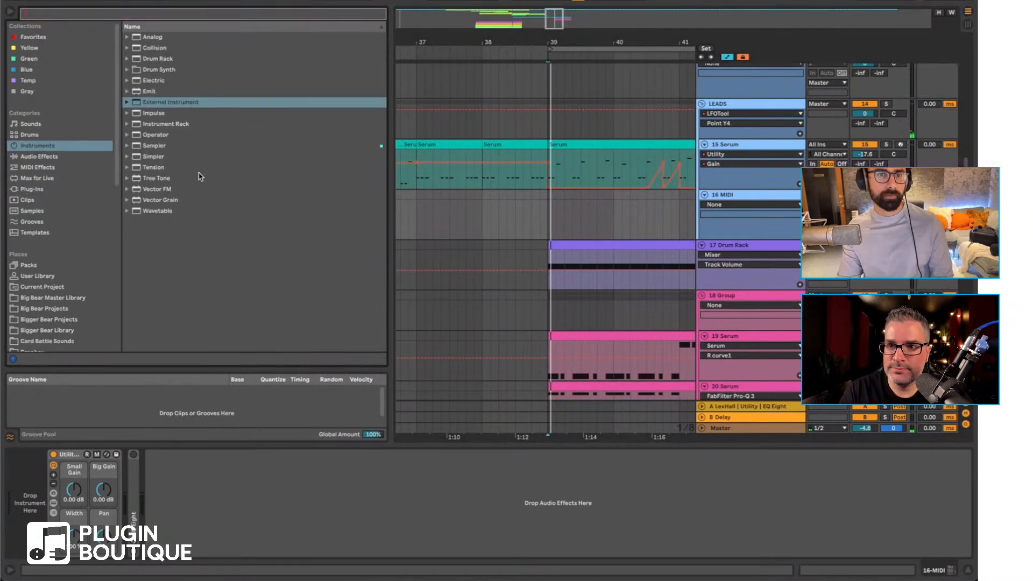
pyautogui.moveTo(156, 147); pyautogui.dragTo(567, 218)
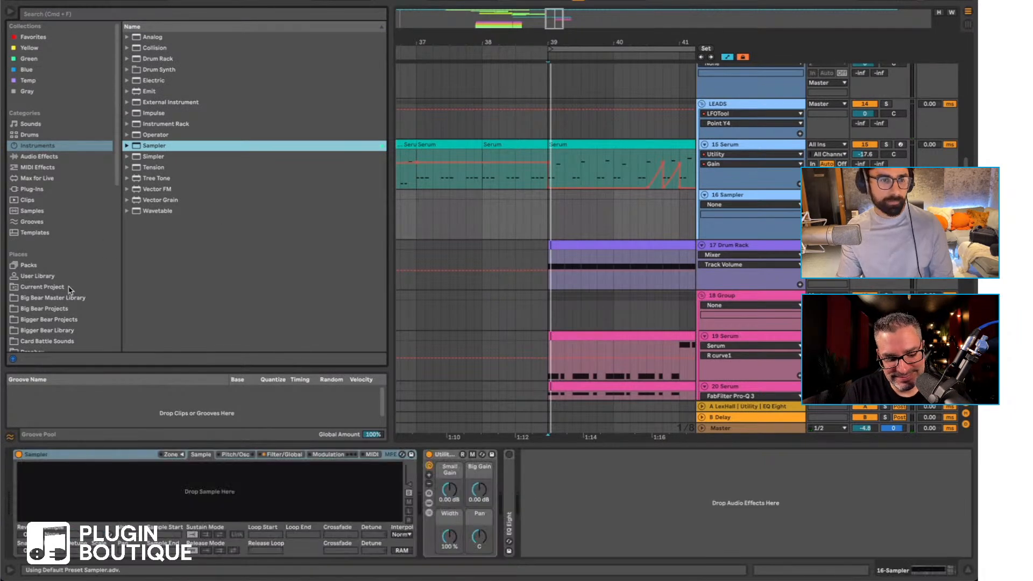
# Step: Search Sounds of KSHMR Vol 4 for "white" and browse its FX folder, including Ambiance & Foley, for a white noise sample
pyautogui.scroll(-10, 69, 290)
pyautogui.click(78, 228)
pyautogui.click(65, 14)
pyautogui.write('white')
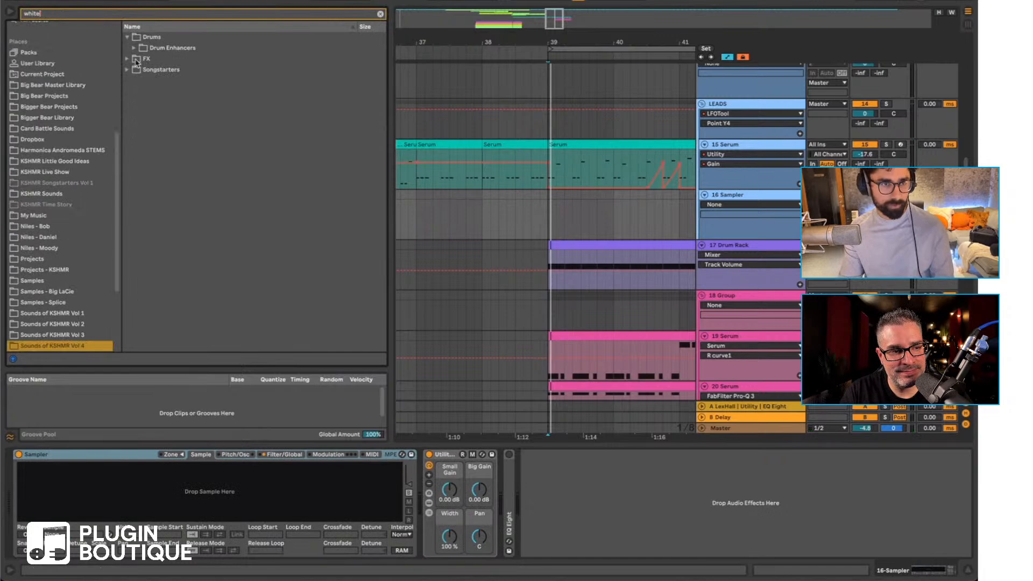
pyautogui.click(127, 59)
pyautogui.click(133, 59)
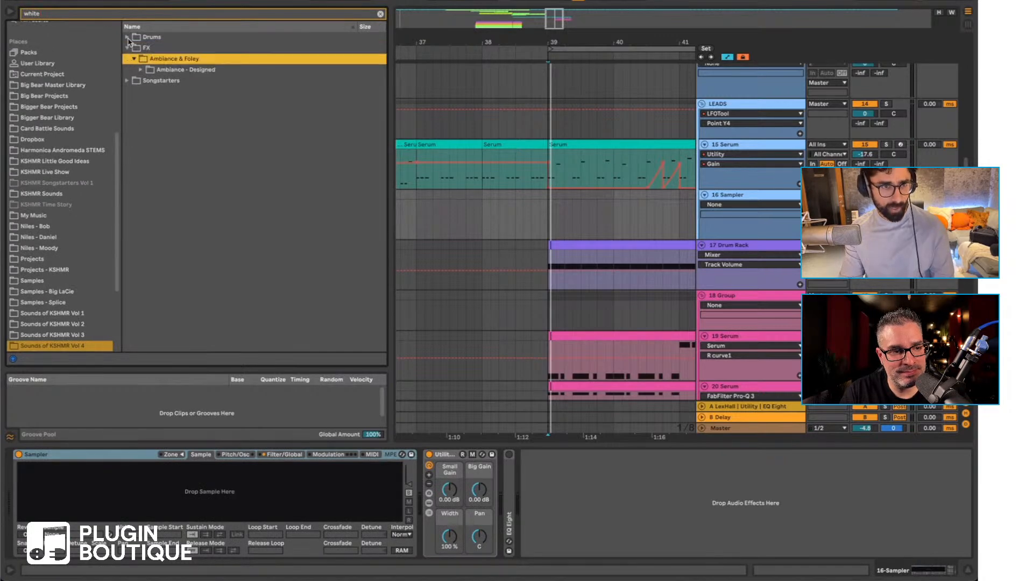
pyautogui.click(165, 71)
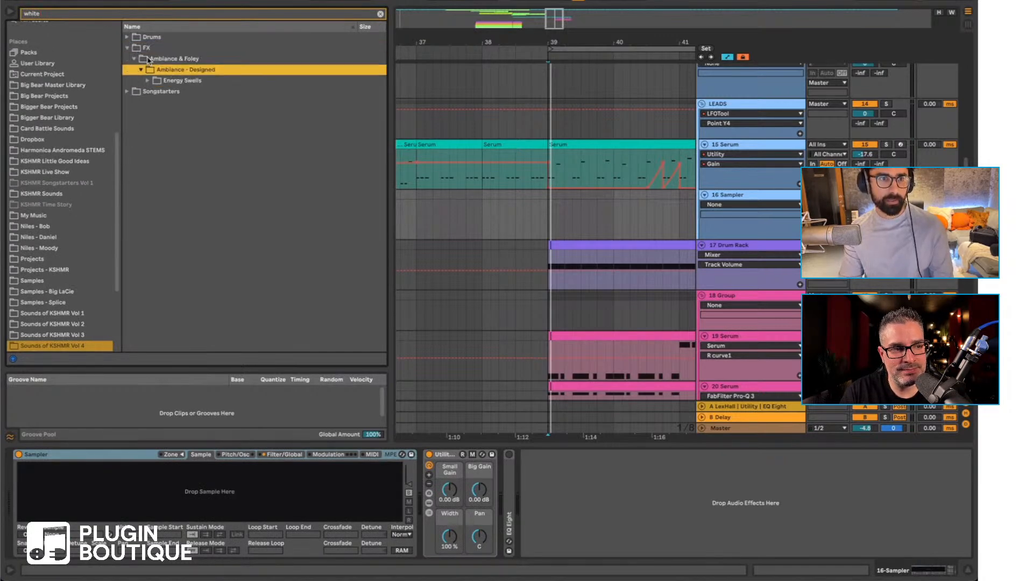
pyautogui.click(147, 48)
pyautogui.click(93, 16)
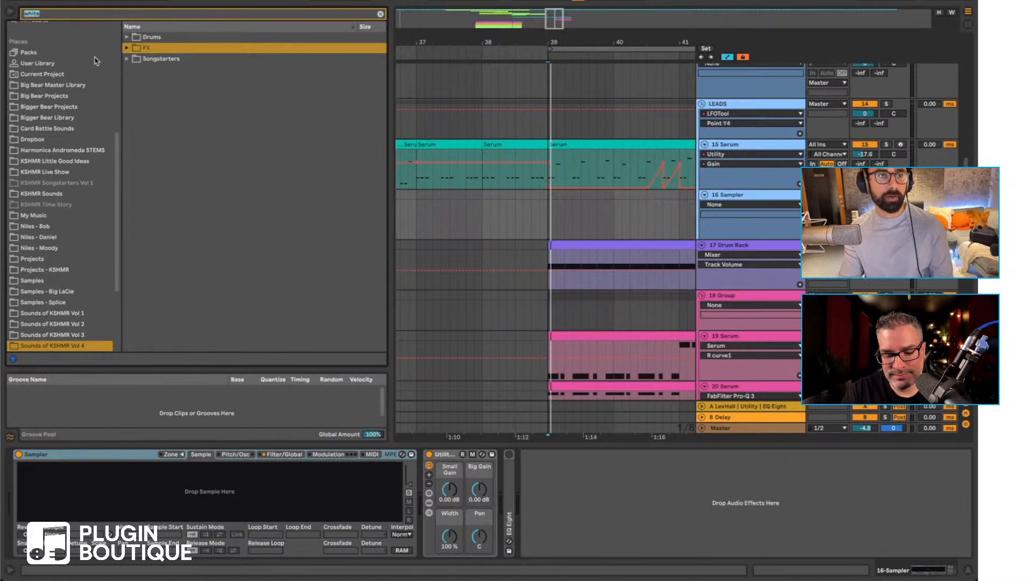
pyautogui.scroll(2, 751, 242)
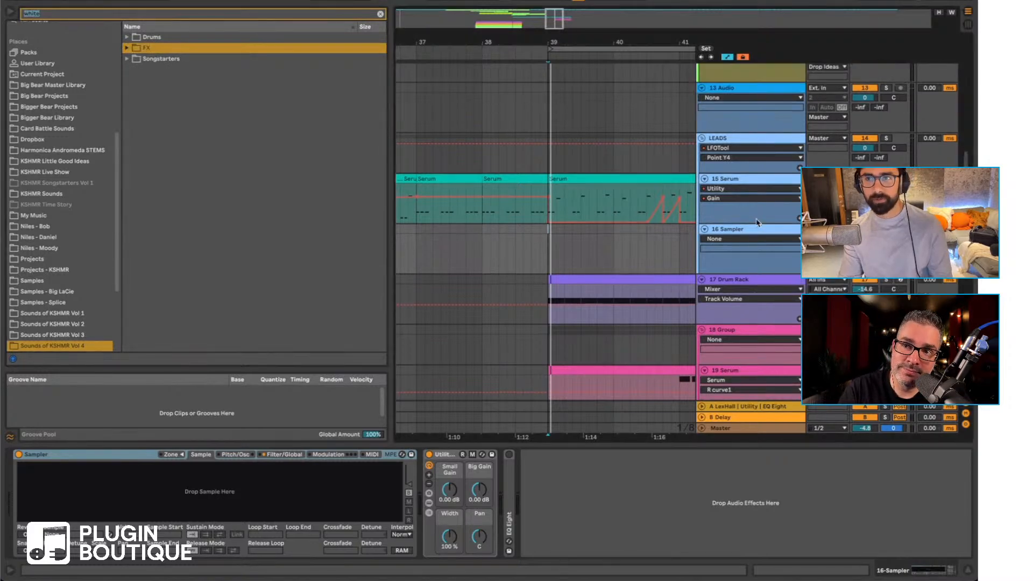
pyautogui.click(154, 50)
pyautogui.click(160, 59)
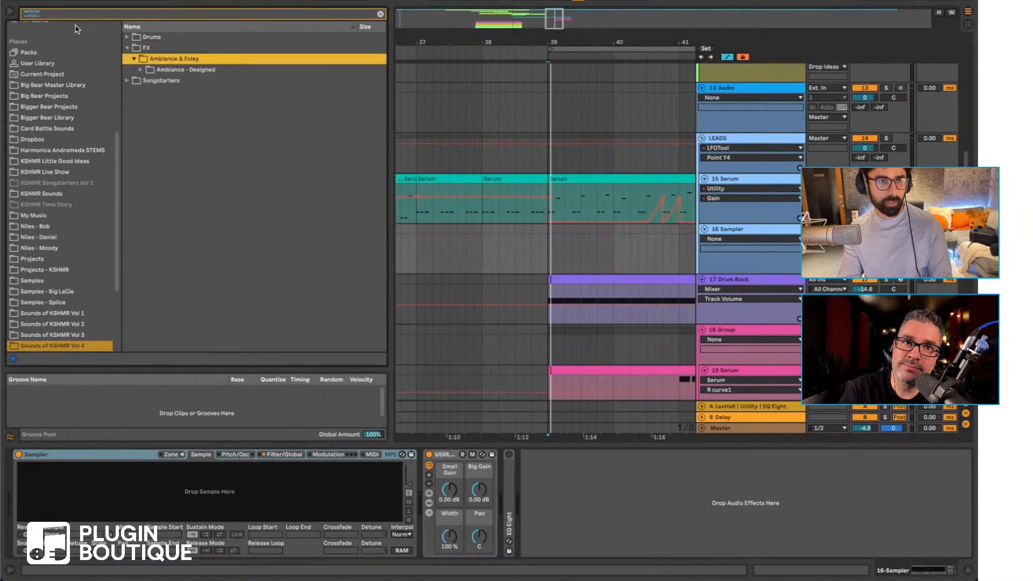
# Step: Search the KSHMR sample folders for "noise" and open FX Elements > White Noise > White Noise in Sounds of KSHMR Vol 3
pyautogui.write('noise')
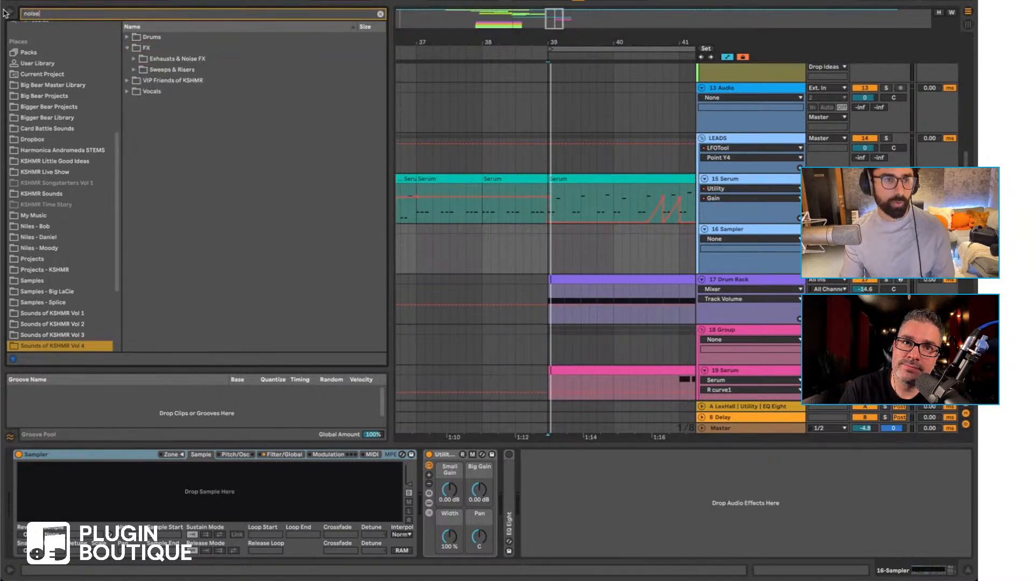
pyautogui.click(174, 71)
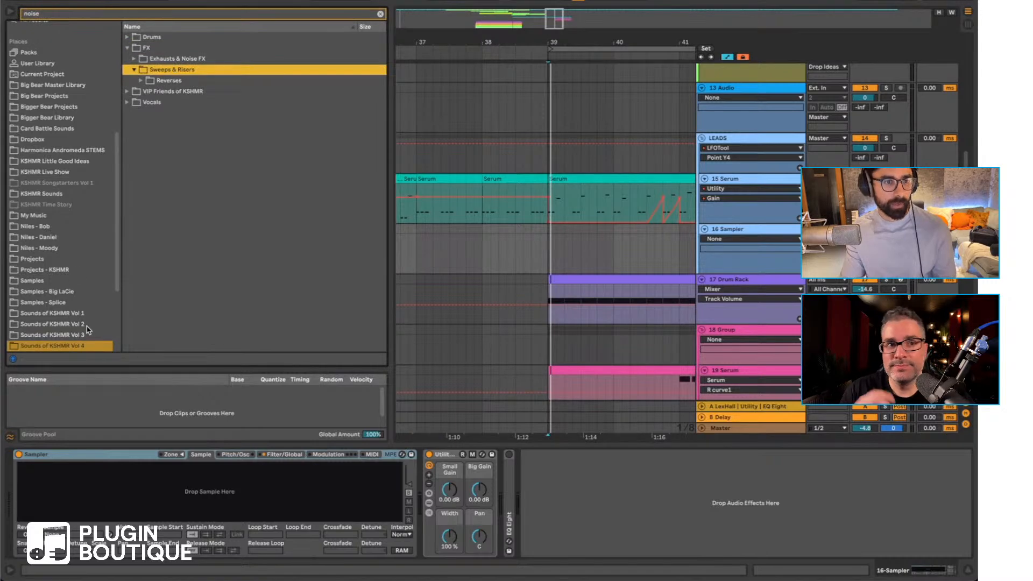
pyautogui.click(75, 335)
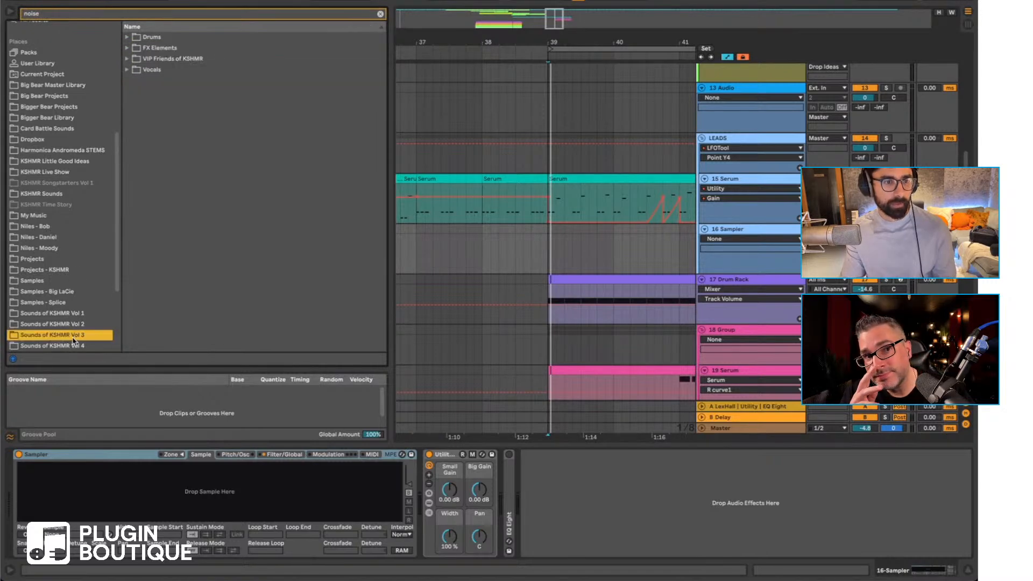
pyautogui.click(163, 49)
pyautogui.click(172, 70)
pyautogui.click(171, 81)
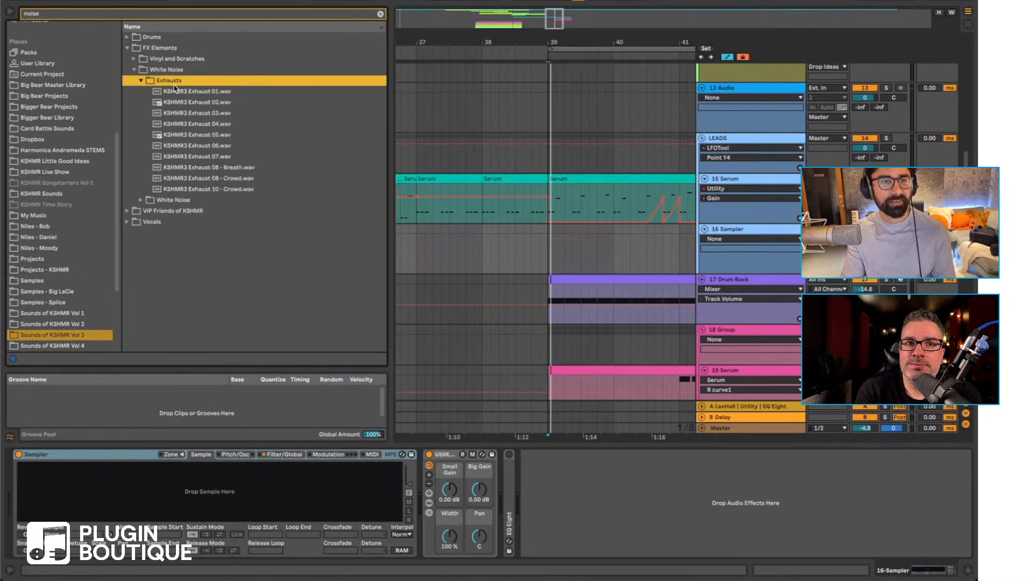
pyautogui.click(173, 200)
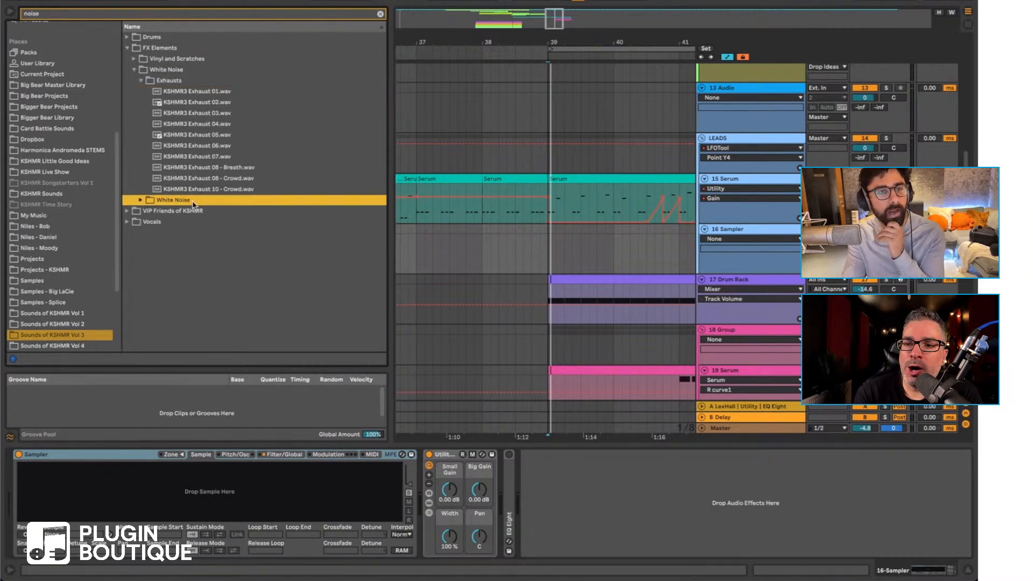
# Step: Audition the KSHMR3 White Noise samples 01 through 04
pyautogui.click(230, 123)
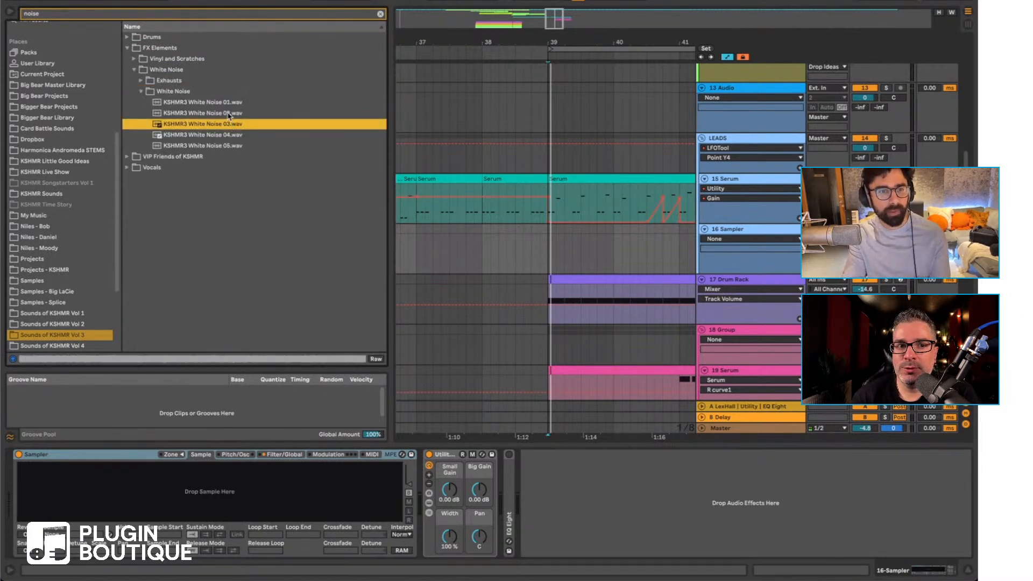
pyautogui.click(228, 114)
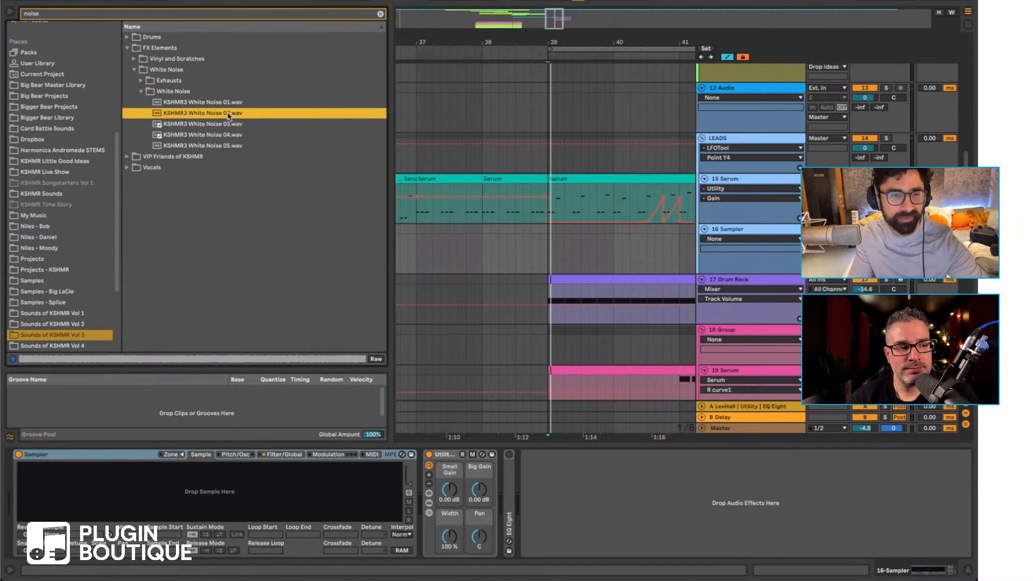
pyautogui.press('Up')
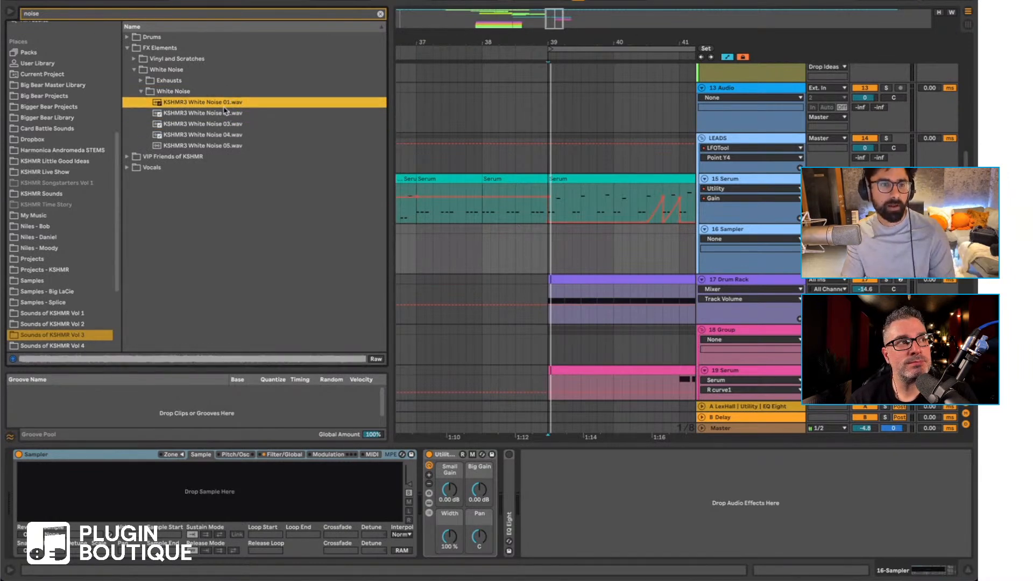
pyautogui.click(214, 125)
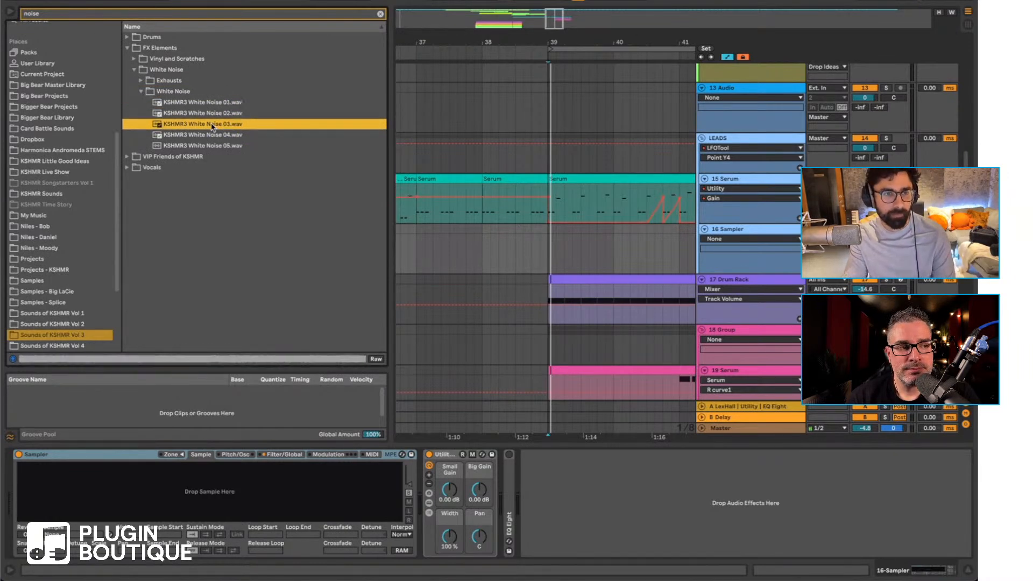
pyautogui.click(210, 137)
# Step: Compare White Noise 03 and 04 with the drop playing, and load KSHMR3 White Noise 03.wav into the Sampler
pyautogui.moveTo(210, 127)
pyautogui.mouseDown()
pyautogui.moveTo(245, 397)
pyautogui.moveTo(204, 143)
pyautogui.mouseUp()
pyautogui.press('space')
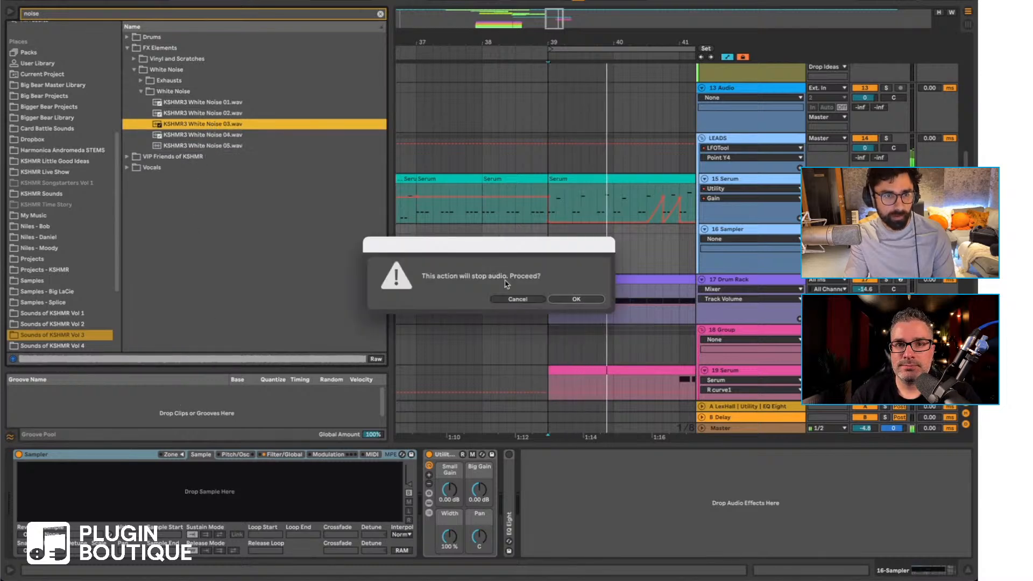
pyautogui.press('Escape')
pyautogui.click(181, 136)
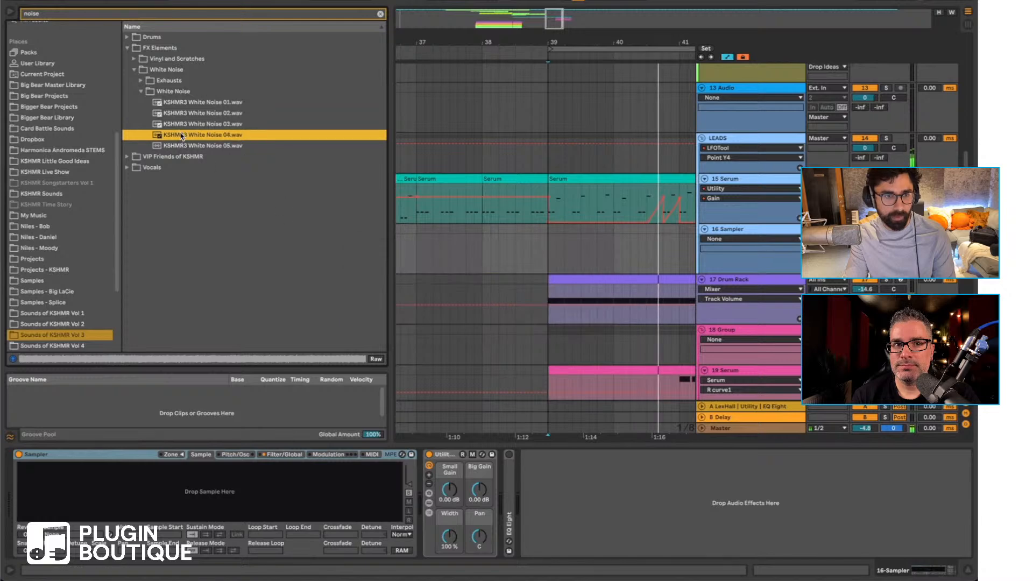
pyautogui.click(195, 125)
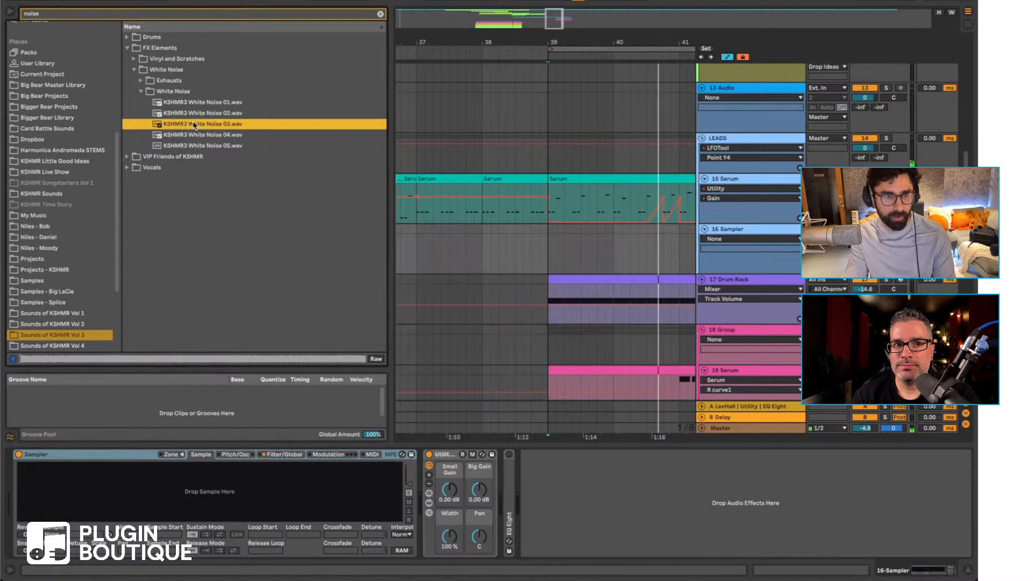
pyautogui.moveTo(206, 495); pyautogui.dragTo(207, 496)
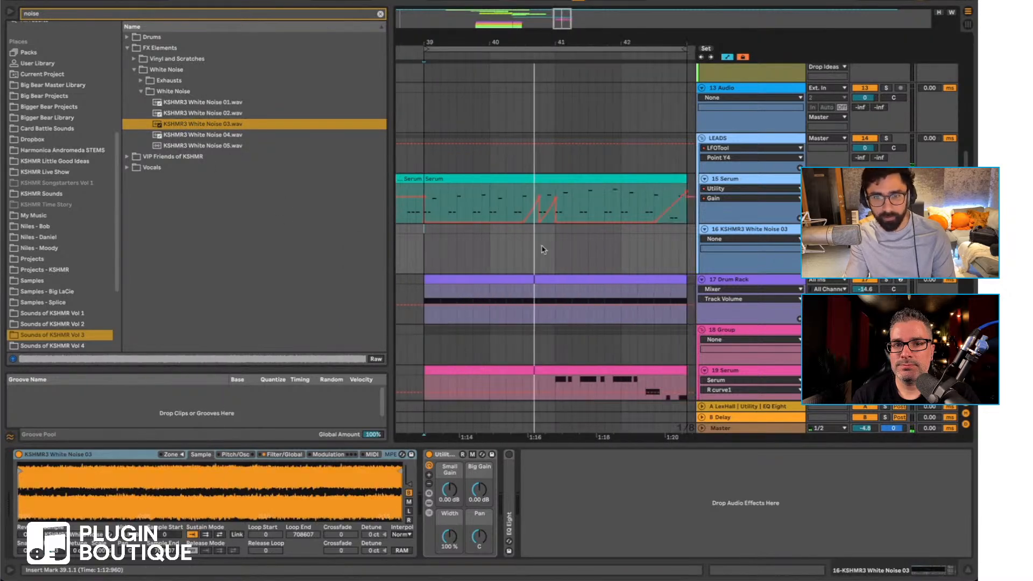
# Step: Copy the four-bar clip at bar 39 from 15 Serum to the white noise Sampler track and play it back
pyautogui.click(529, 180)
pyautogui.moveTo(535, 178); pyautogui.dragTo(532, 264)
pyautogui.press('space')
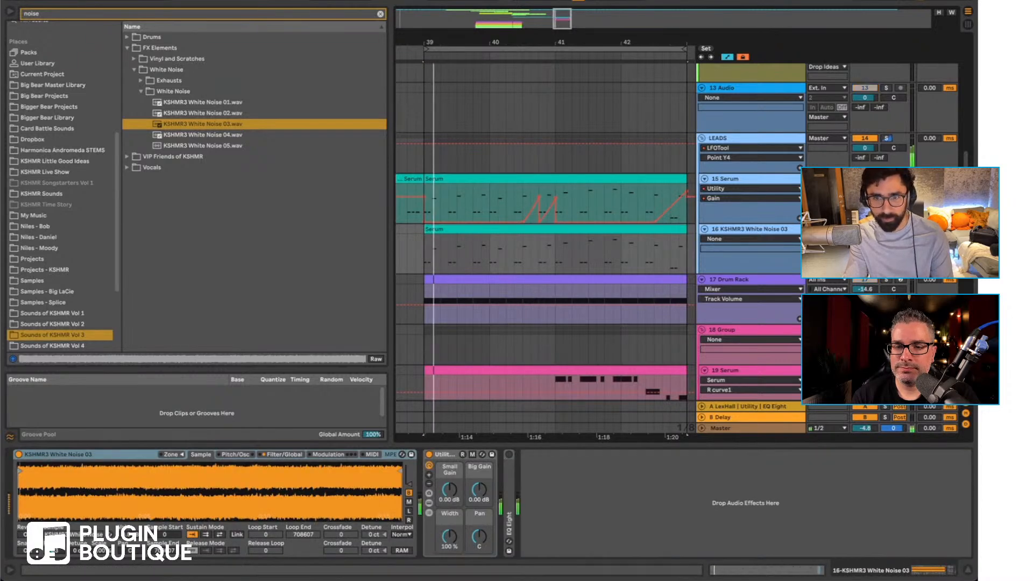
# Step: Shape the Sampler's volume envelope with -inf dB sustain, a decay of about 337 ms and a release of about 123 ms
pyautogui.click(242, 455)
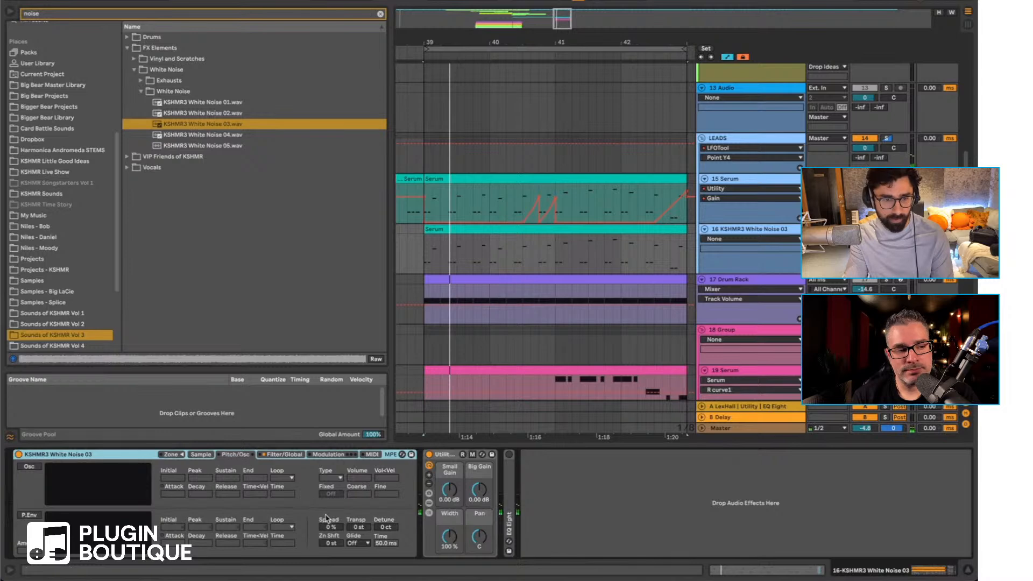
pyautogui.click(289, 454)
pyautogui.moveTo(330, 469); pyautogui.dragTo(317, 496)
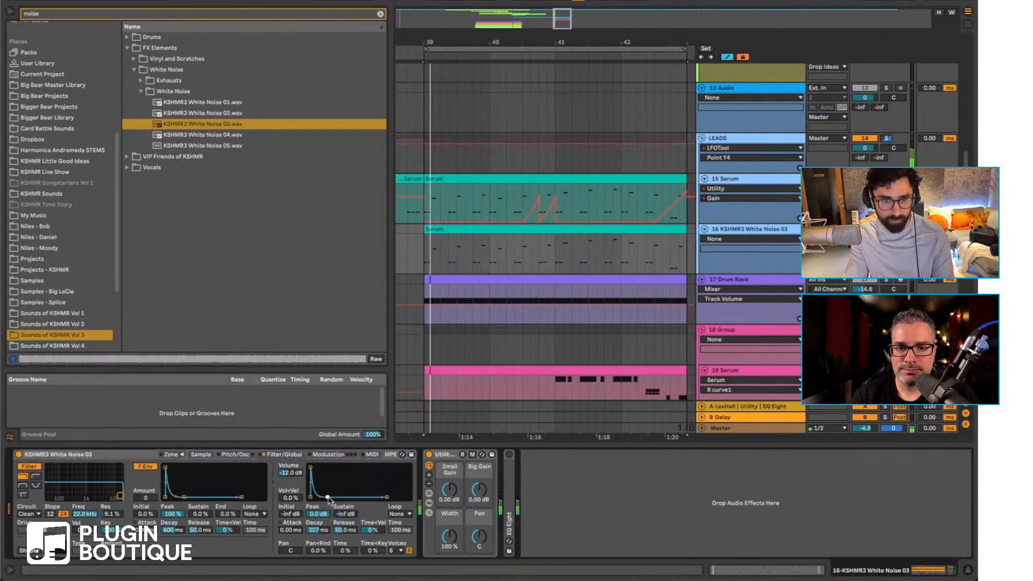
pyautogui.moveTo(344, 530); pyautogui.dragTo(352, 536)
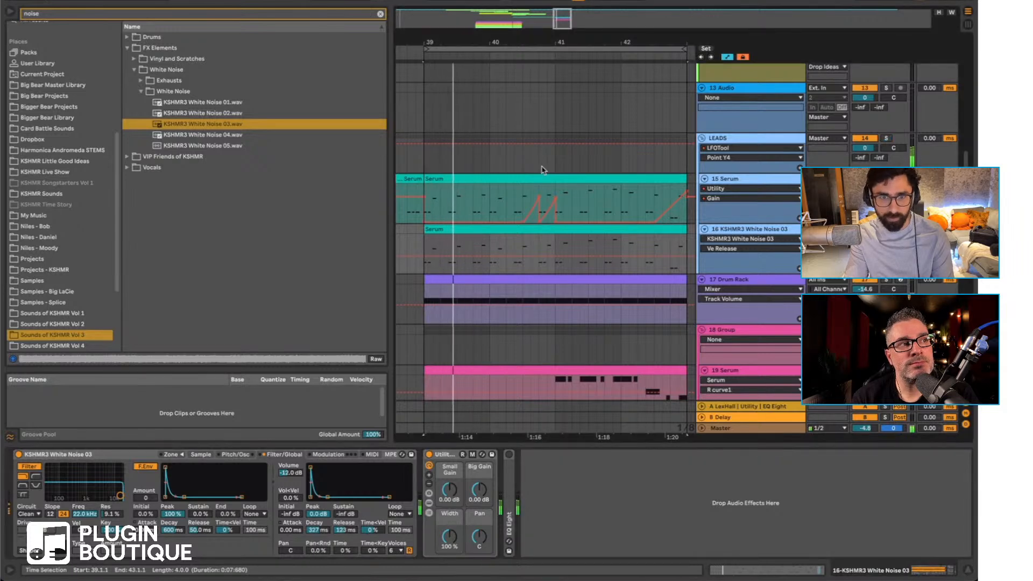
# Step: Check the notes of the copied white noise clip at bar 39 and return to the Sampler's settings
pyautogui.moveTo(430, 55); pyautogui.dragTo(426, 71)
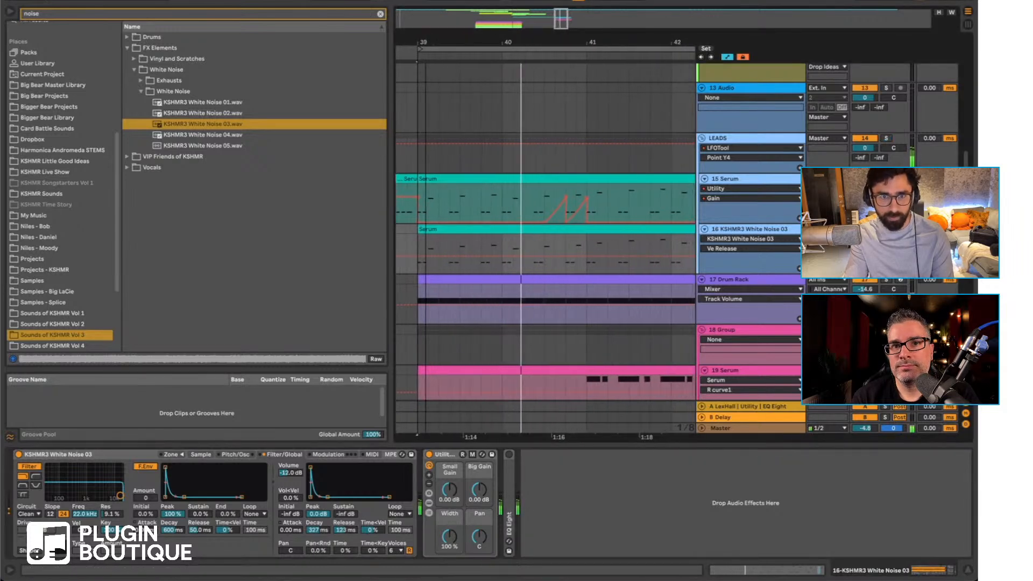
pyautogui.click(439, 231)
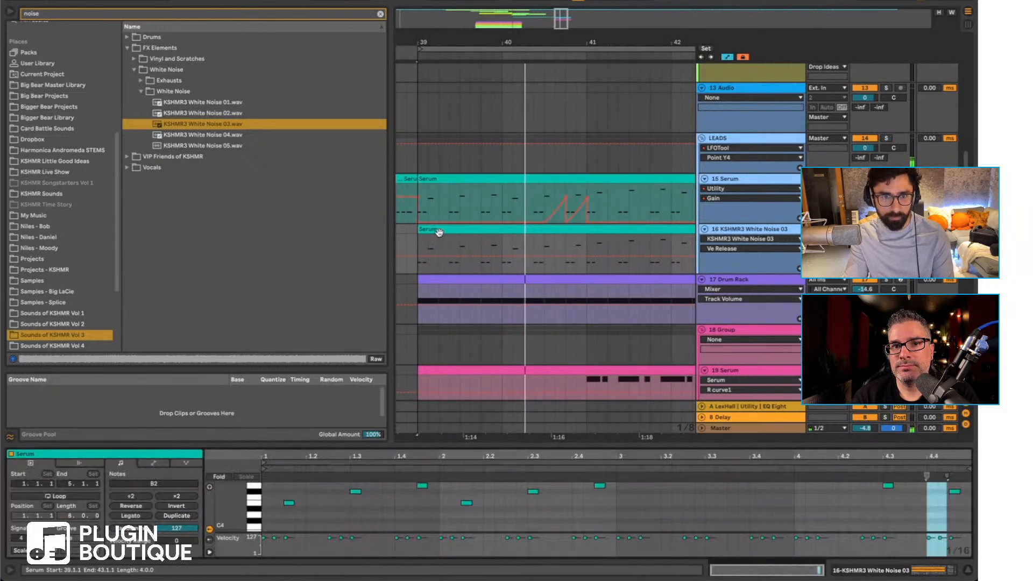
pyautogui.click(910, 572)
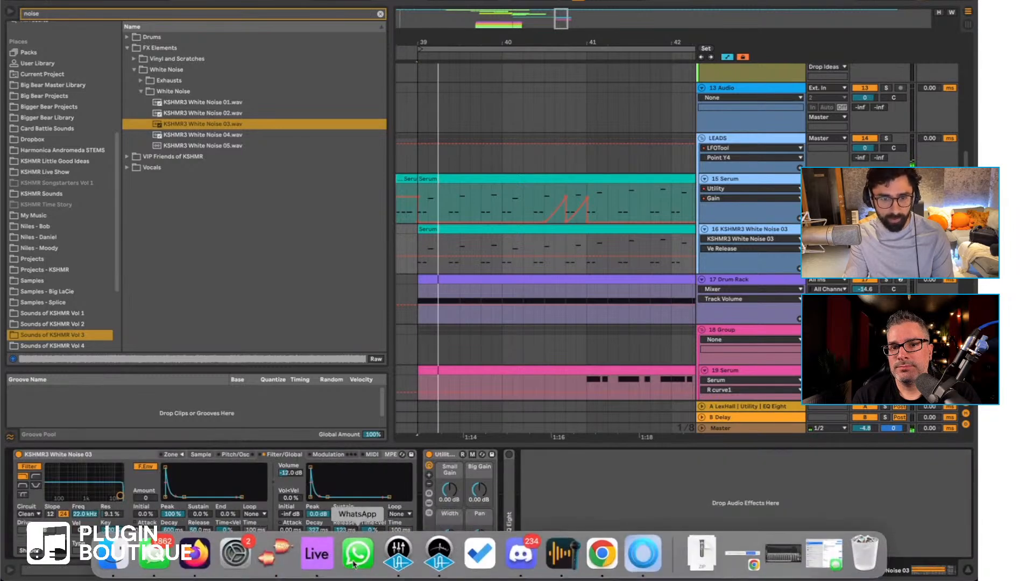
# Step: Set the attack of the white noise Sampler's volume envelope to about 0.24 ms during playback
pyautogui.scroll(10, 679, 276)
pyautogui.scroll(-20, 679, 276)
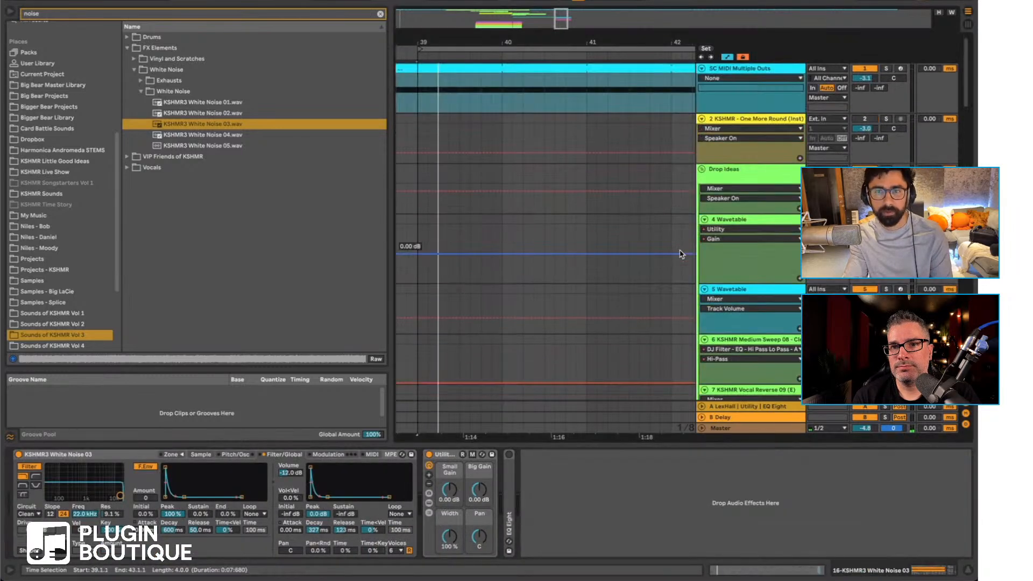
pyautogui.scroll(15, 696, 252)
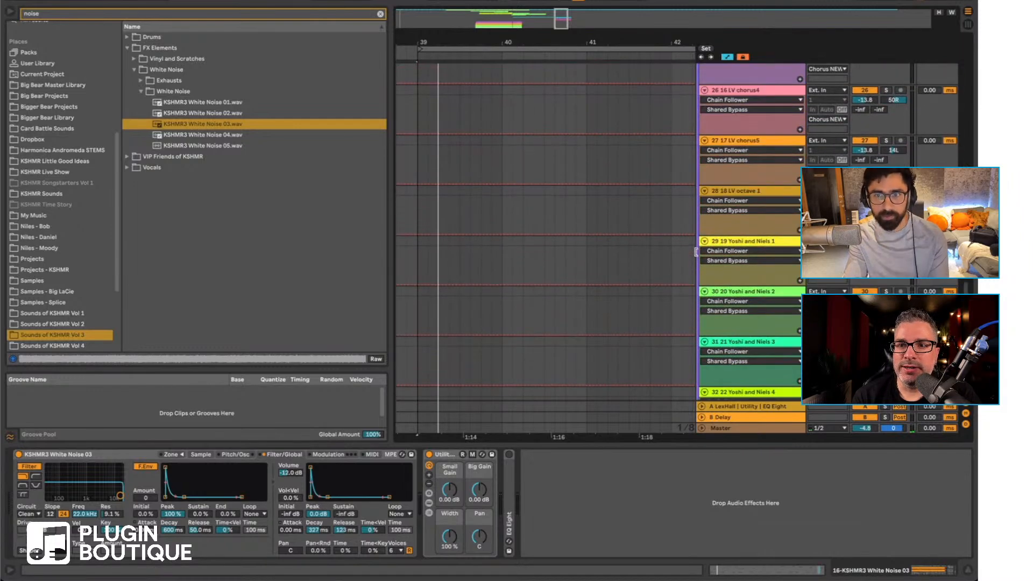
pyautogui.scroll(1, 609, 247)
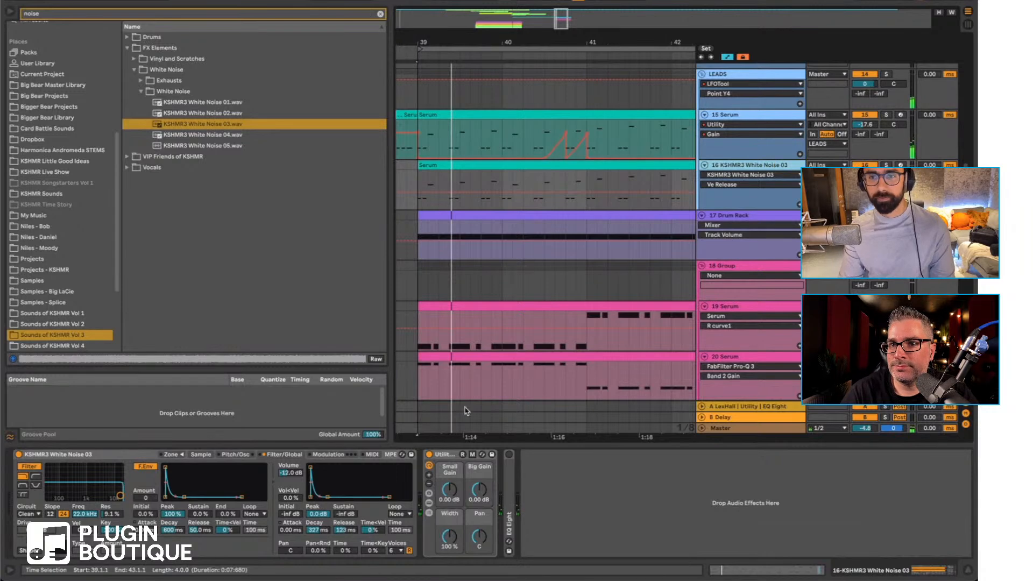
pyautogui.moveTo(312, 471); pyautogui.dragTo(313, 470)
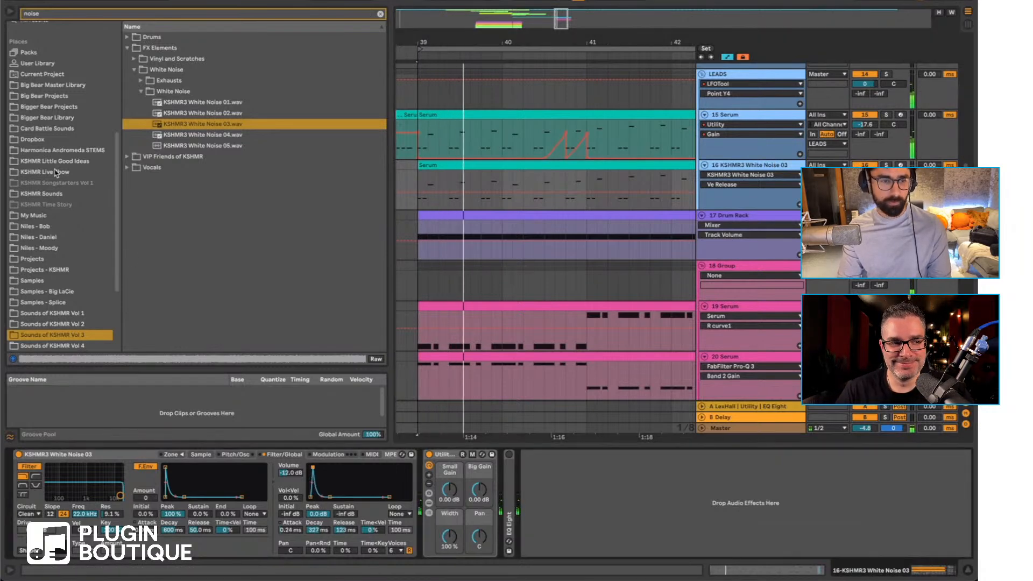
# Step: Clear the sample search and insert an Echo effect between the white noise Sampler and the Utility
pyautogui.scroll(6, 56, 172)
pyautogui.click(52, 136)
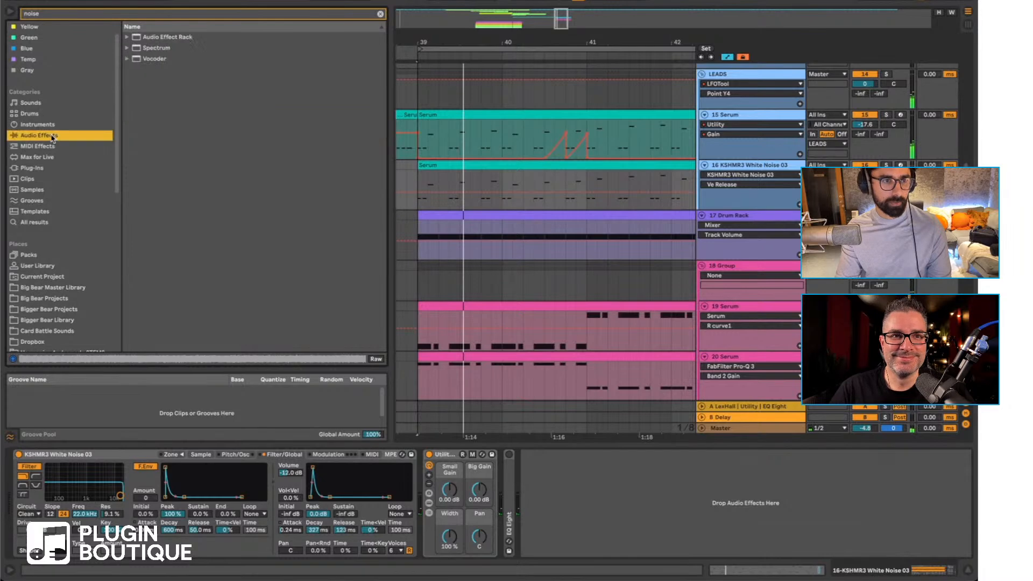
pyautogui.click(381, 14)
pyautogui.scroll(5, 142, 161)
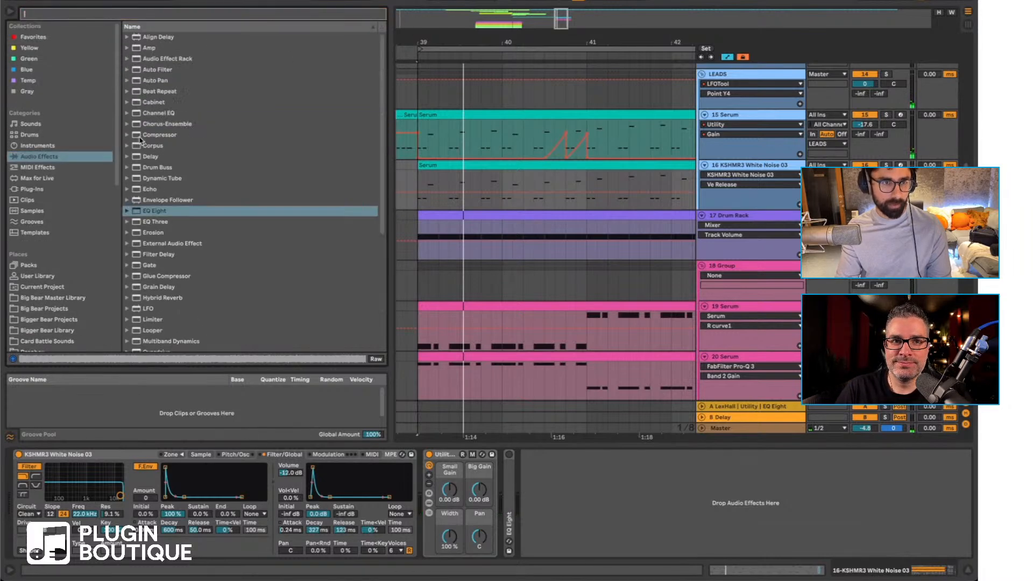
pyautogui.moveTo(145, 189); pyautogui.dragTo(442, 502)
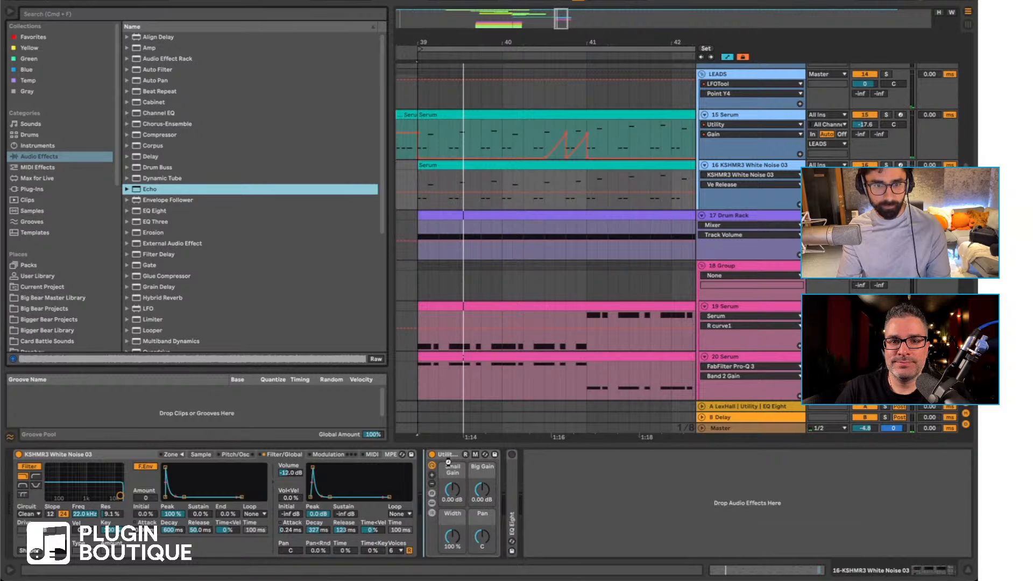
# Step: Group the Echo into an Audio Effect Rack and create a second, empty chain in it
pyautogui.moveTo(448, 462); pyautogui.dragTo(450, 460)
pyautogui.press('super+g')
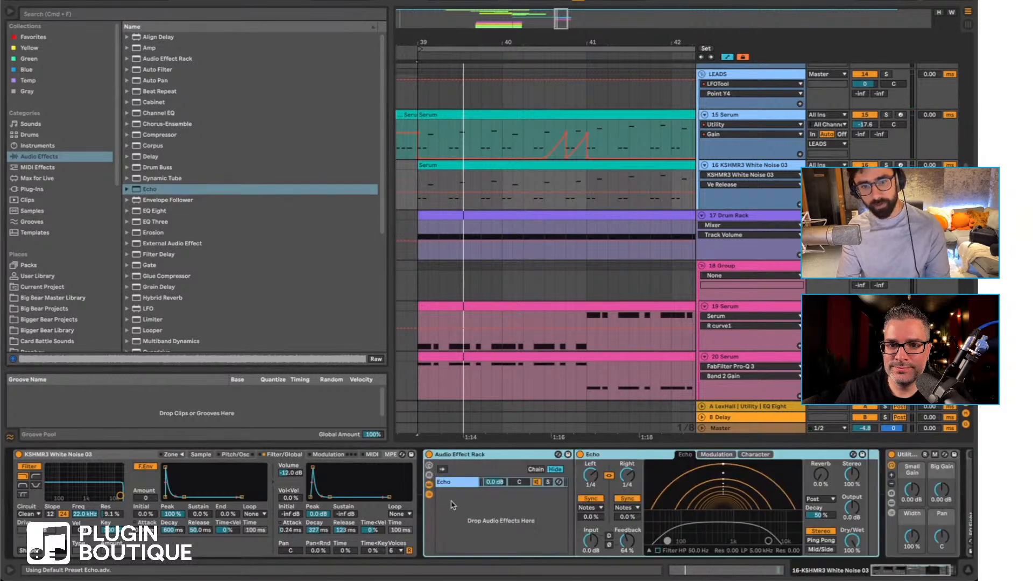
pyautogui.rightClick(477, 513)
pyautogui.click(488, 531)
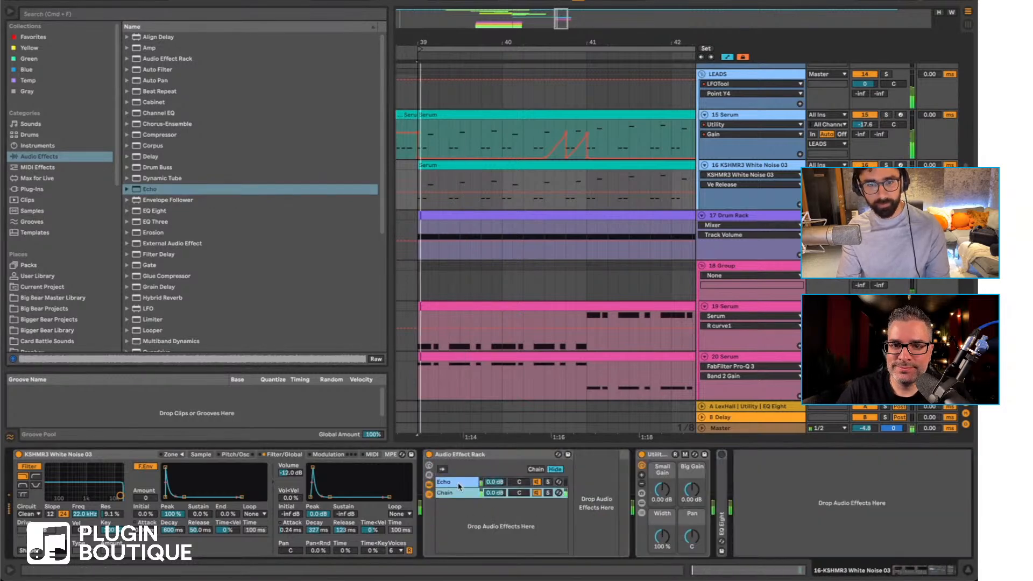
# Step: Set the Echo's feedback to about 36% and the rack chain volumes to -5.2 dB for Echo and about -4.6 dB for the empty chain
pyautogui.moveTo(590, 474); pyautogui.dragTo(591, 484)
pyautogui.moveTo(637, 545); pyautogui.dragTo(636, 565)
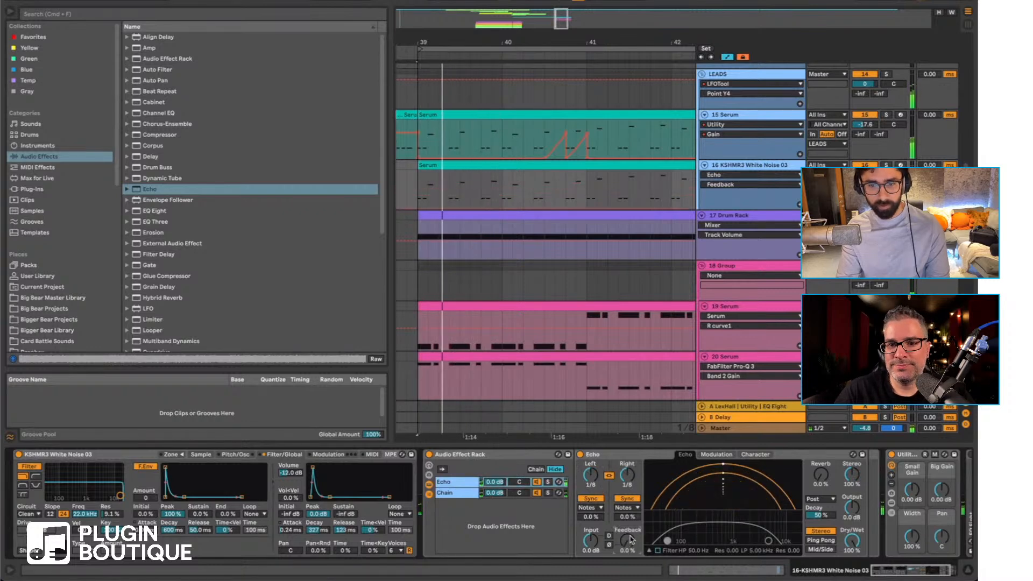
pyautogui.moveTo(495, 481); pyautogui.dragTo(500, 486)
pyautogui.moveTo(627, 540); pyautogui.dragTo(627, 530)
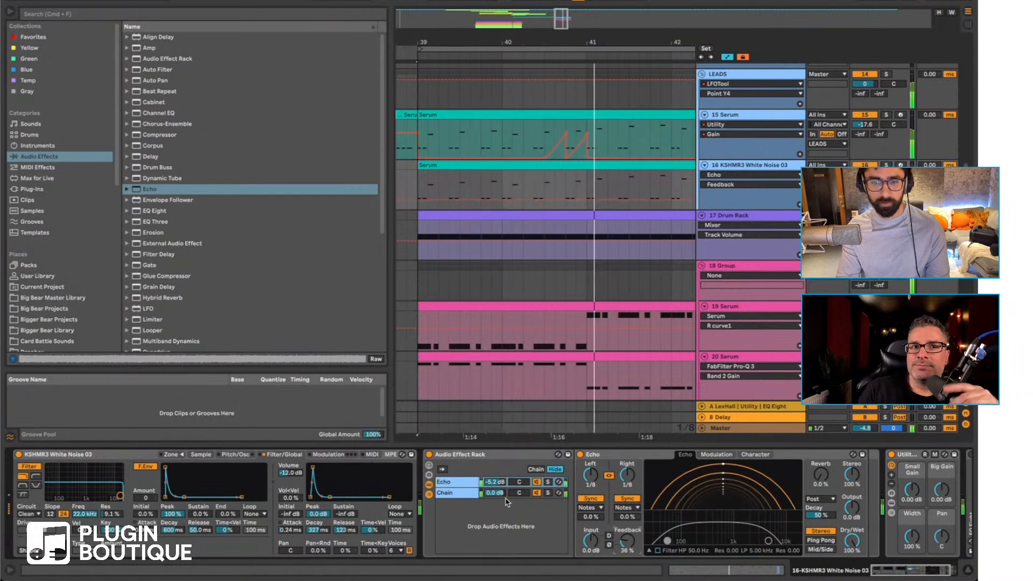
pyautogui.moveTo(494, 492); pyautogui.dragTo(495, 503)
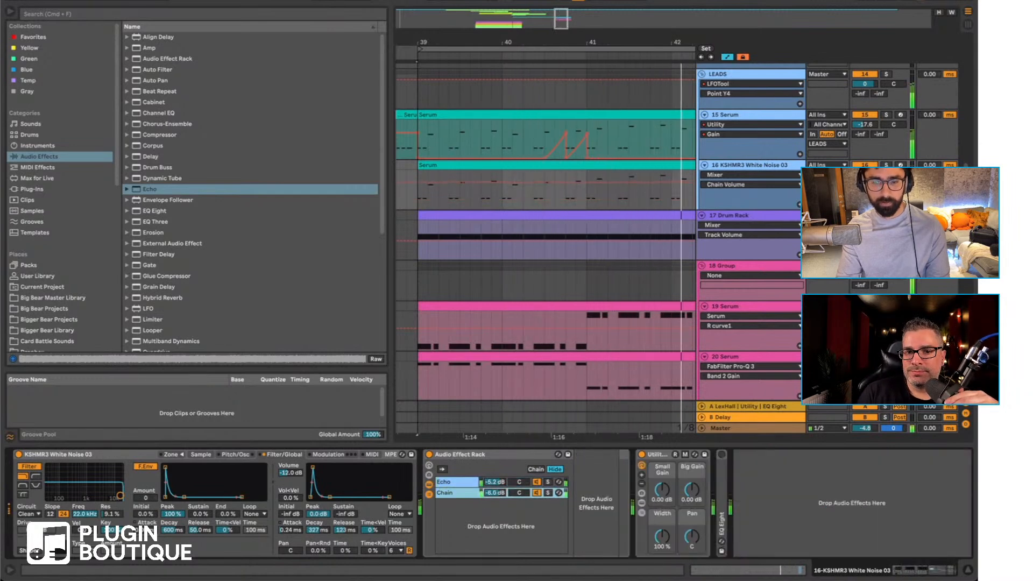
pyautogui.press('space')
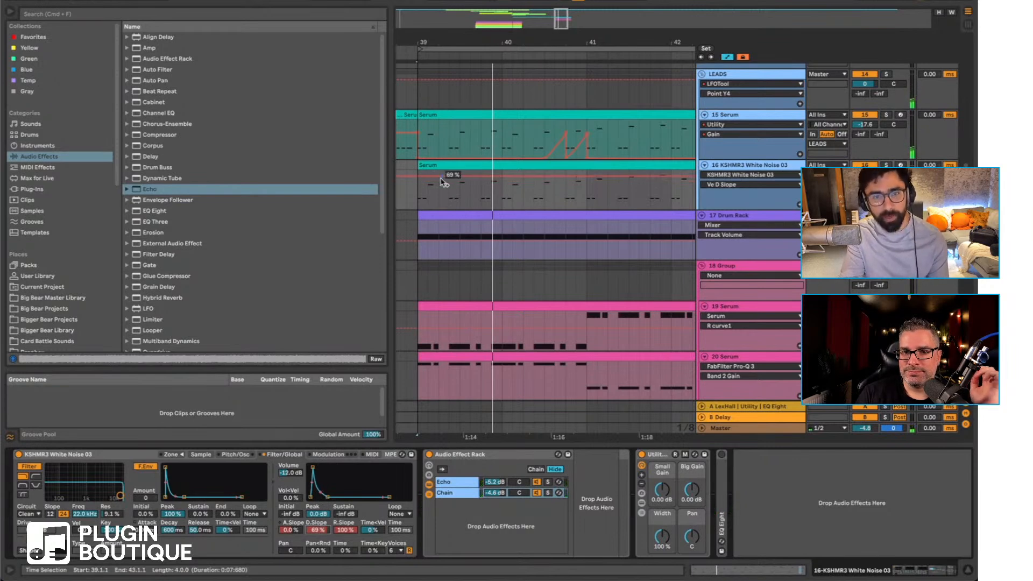
# Step: Try lowering the decay slope automation of the white noise Sampler's volume envelope to 3.6%, and undo the change
pyautogui.moveTo(417, 184); pyautogui.dragTo(417, 198)
pyautogui.press('space')
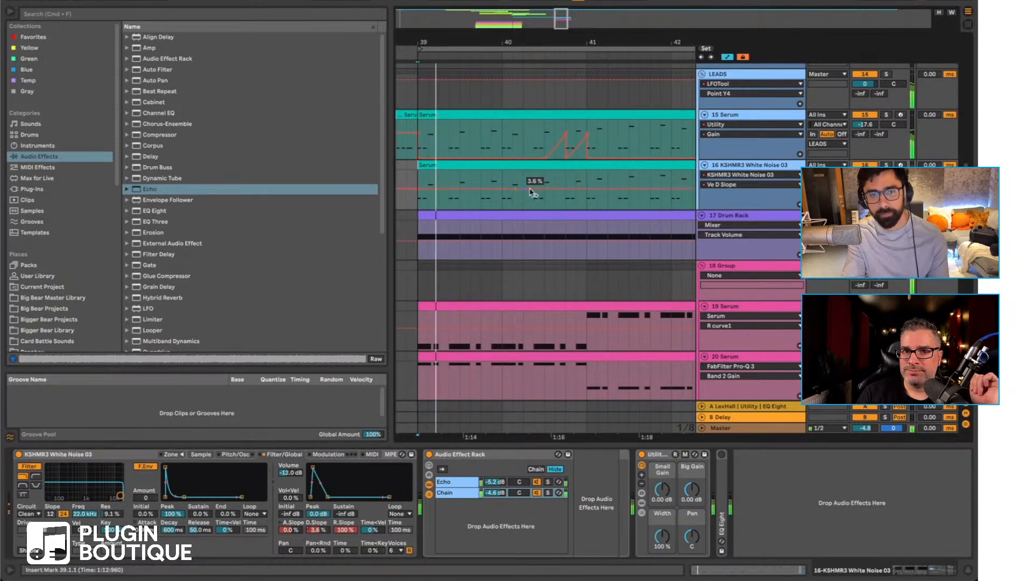
pyautogui.press('super+z')
pyautogui.press('space')
pyautogui.click(487, 175)
pyautogui.moveTo(502, 176)
pyautogui.mouseDown()
pyautogui.moveTo(502, 195)
pyautogui.moveTo(513, 178)
pyautogui.moveTo(502, 176)
pyautogui.mouseUp()
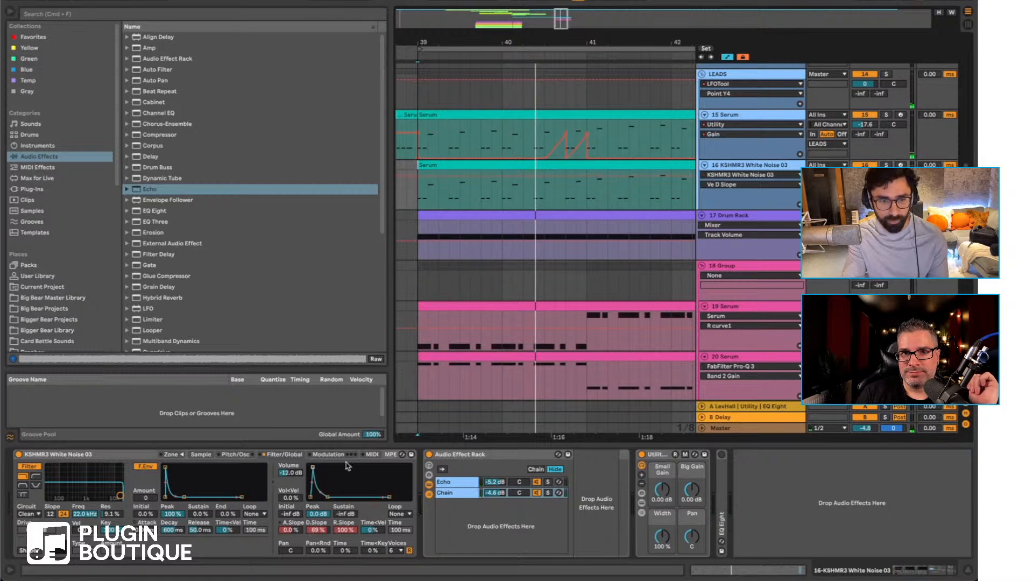
# Step: Automate the white noise Sampler's volume decay from about 66.5 ms at bar 39 to about 210 ms during bar 40, falling to about 109 ms by bar 41
pyautogui.moveTo(347, 466); pyautogui.dragTo(378, 467)
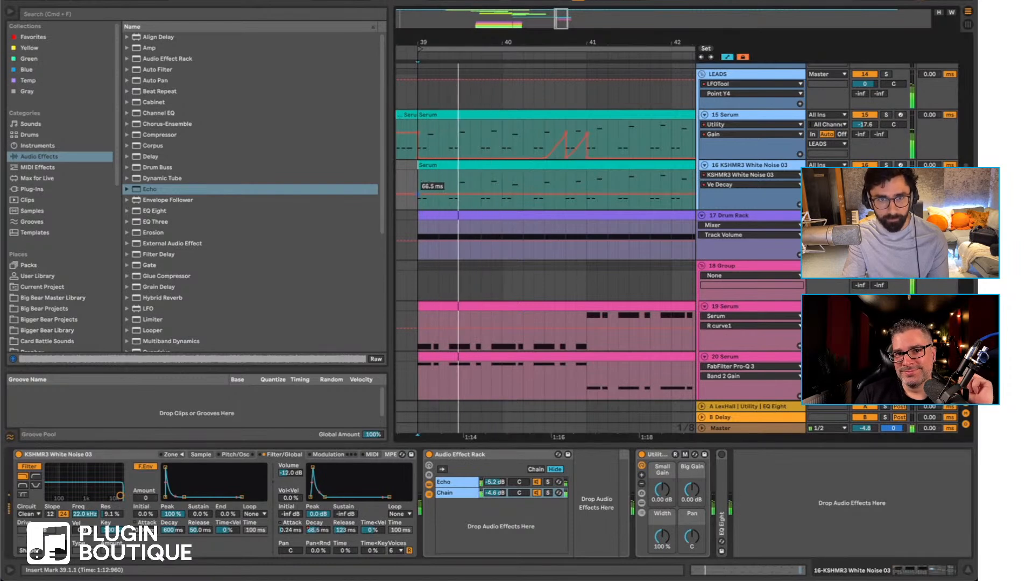
pyautogui.moveTo(504, 196); pyautogui.dragTo(525, 190)
pyautogui.press('space')
pyautogui.press('space')
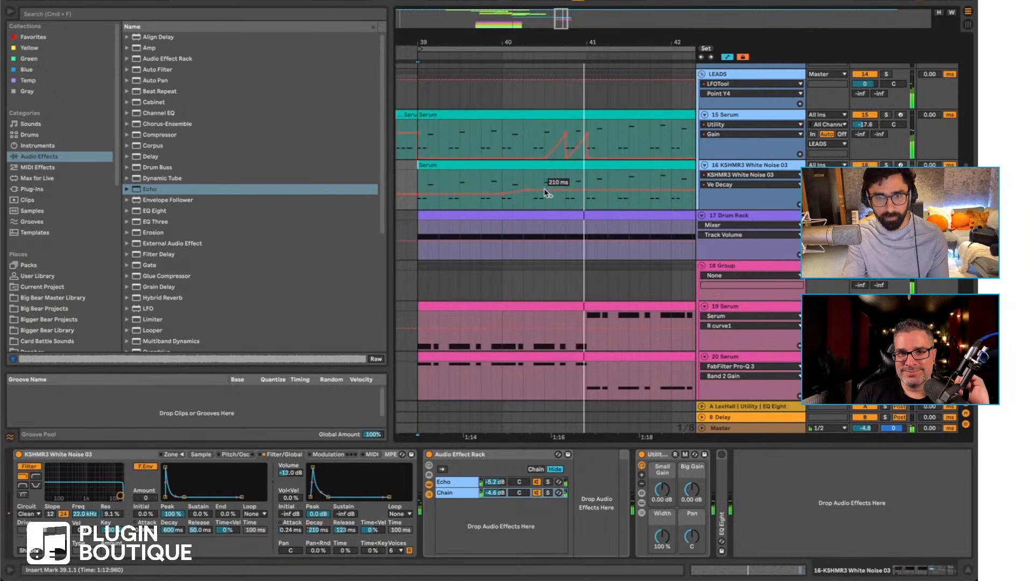
pyautogui.click(545, 189)
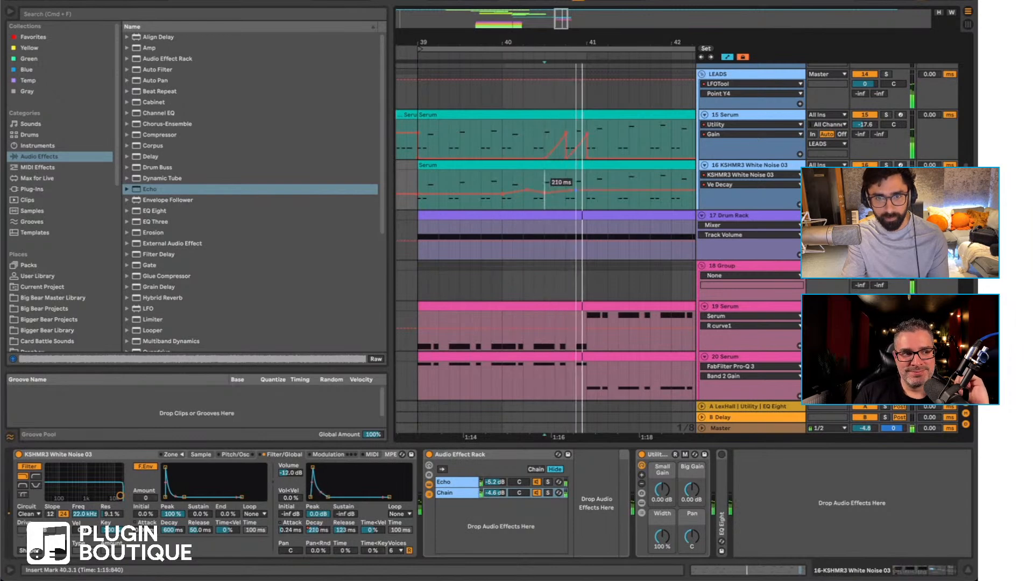
pyautogui.click(513, 182)
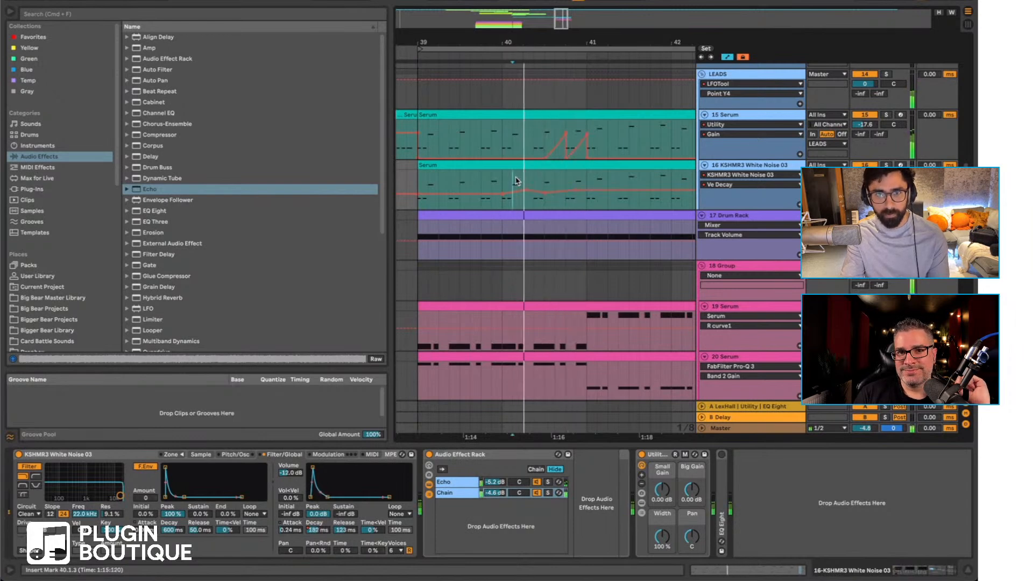
pyautogui.click(419, 184)
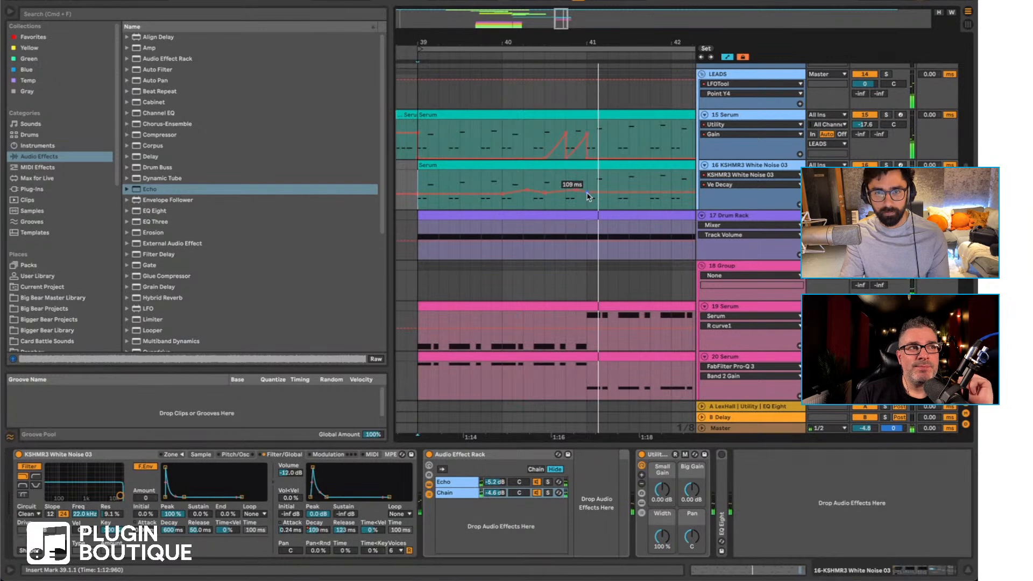
# Step: Duplicate bars 39 to 41 of the white noise track with its decay automation over the following two bars
pyautogui.press('space')
pyautogui.moveTo(587, 209); pyautogui.dragTo(418, 208)
pyautogui.press('super+d')
pyautogui.hscroll(-4, 460, 217)
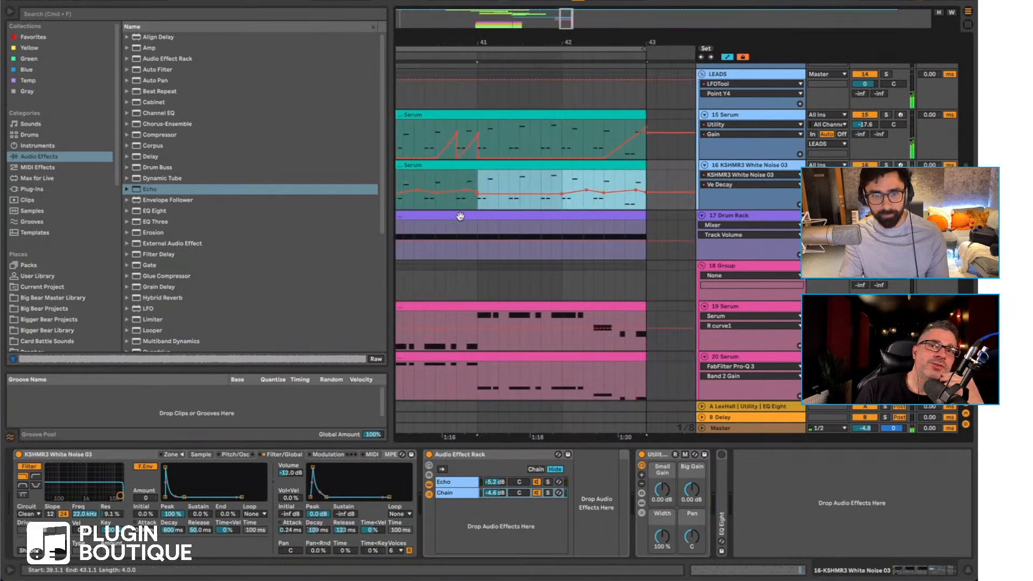
# Step: Raise the white noise Sampler's volume release automation to about 330 ms and shape its end near bar 43 during playback
pyautogui.click(473, 189)
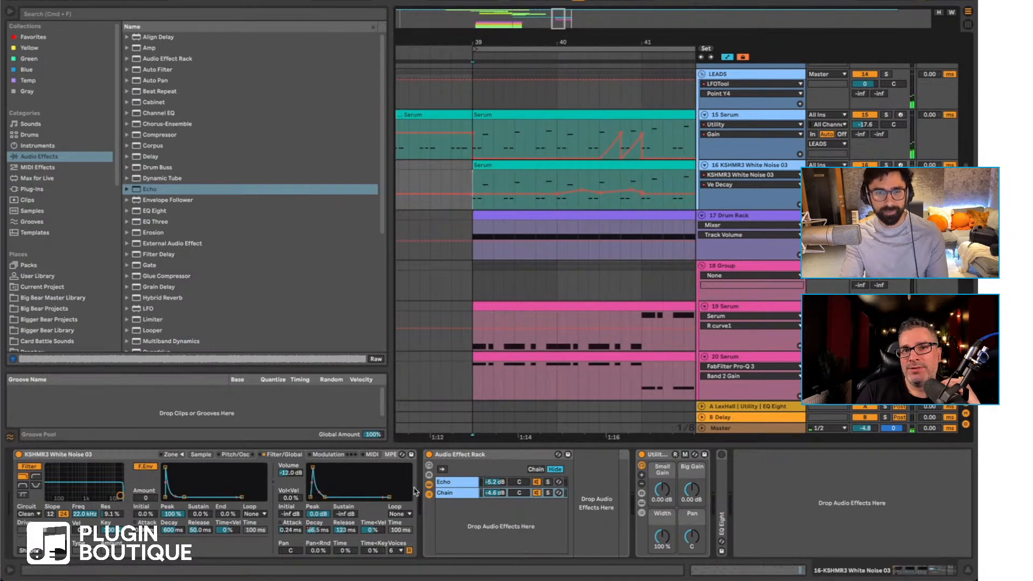
pyautogui.click(343, 531)
pyautogui.press('space')
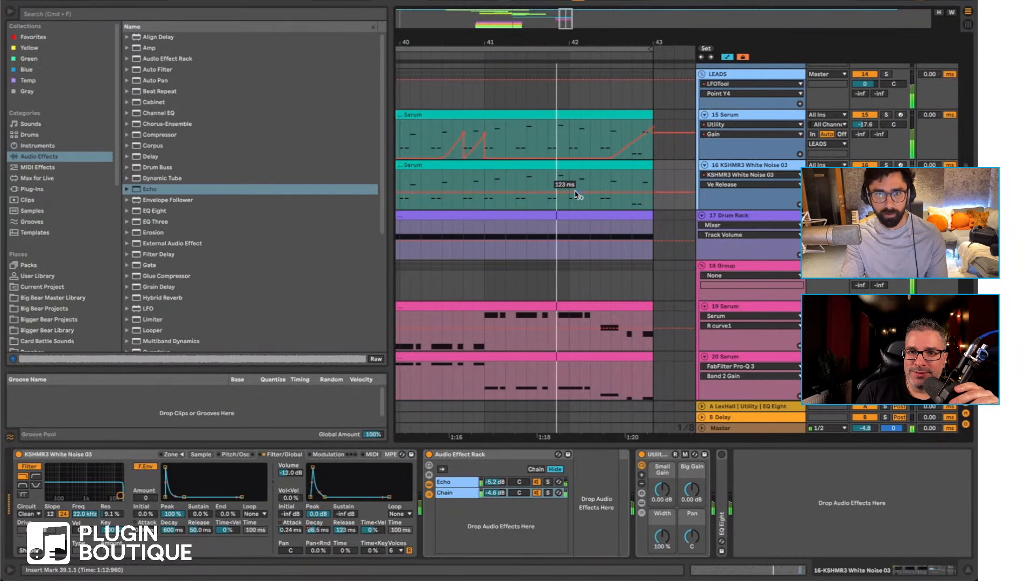
pyautogui.moveTo(548, 192); pyautogui.dragTo(547, 189)
pyautogui.moveTo(638, 188); pyautogui.dragTo(654, 193)
pyautogui.press('space')
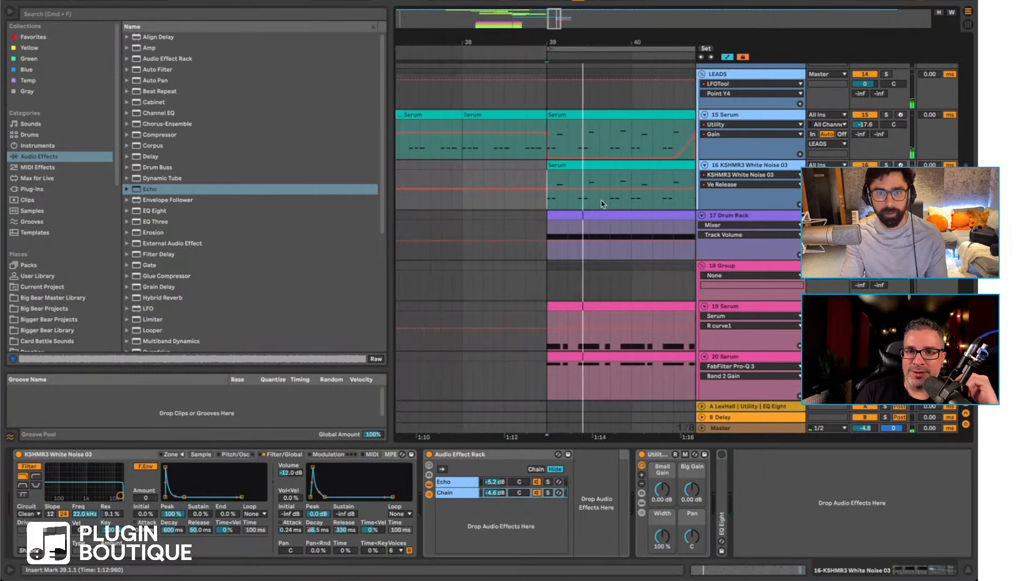
# Step: Look over the arrangement leading up to the drop and play the Serum lead from around bar 37
pyautogui.hscroll(-2, 500, 280)
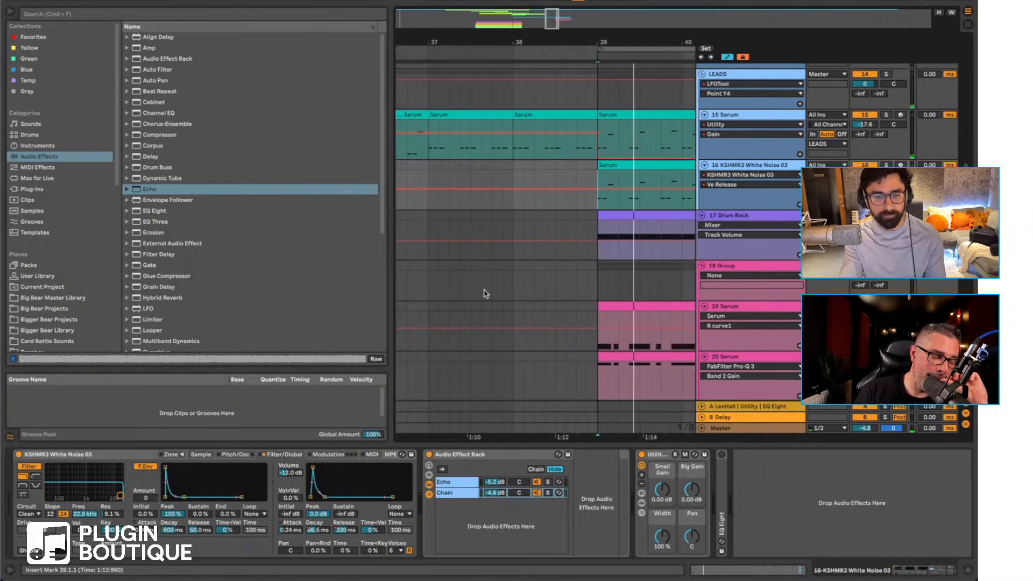
pyautogui.hscroll(-3, 486, 293)
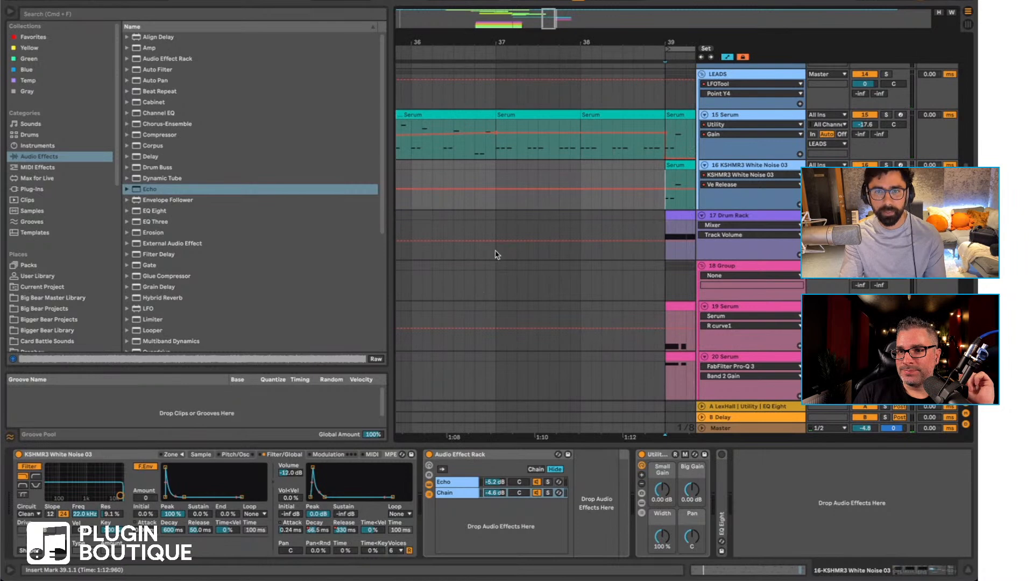
pyautogui.moveTo(464, 46); pyautogui.dragTo(440, 59)
pyautogui.hscroll(-6, 463, 245)
pyautogui.hscroll(-10, 521, 229)
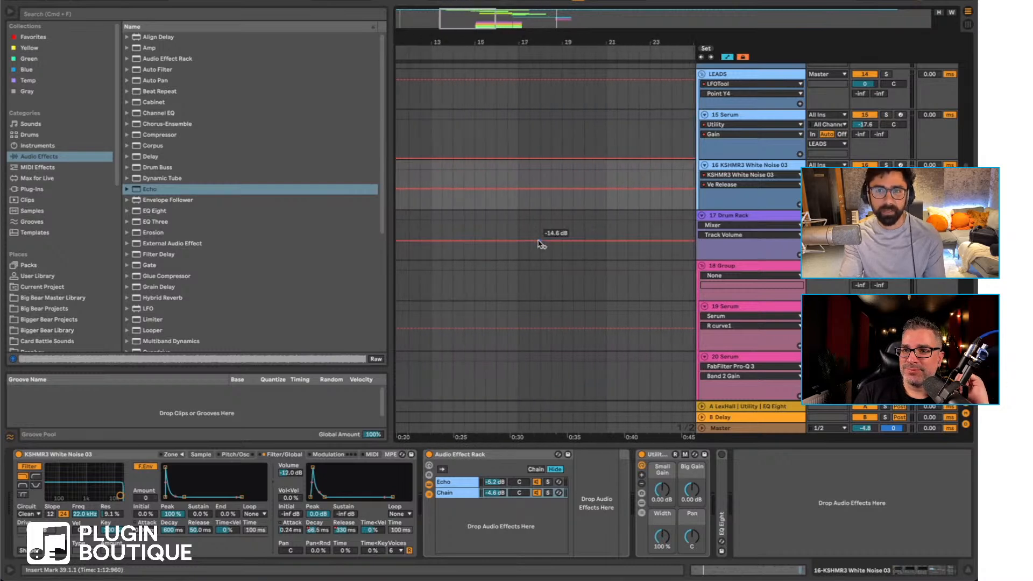
pyautogui.hscroll(10, 542, 244)
pyautogui.scroll(5, 542, 244)
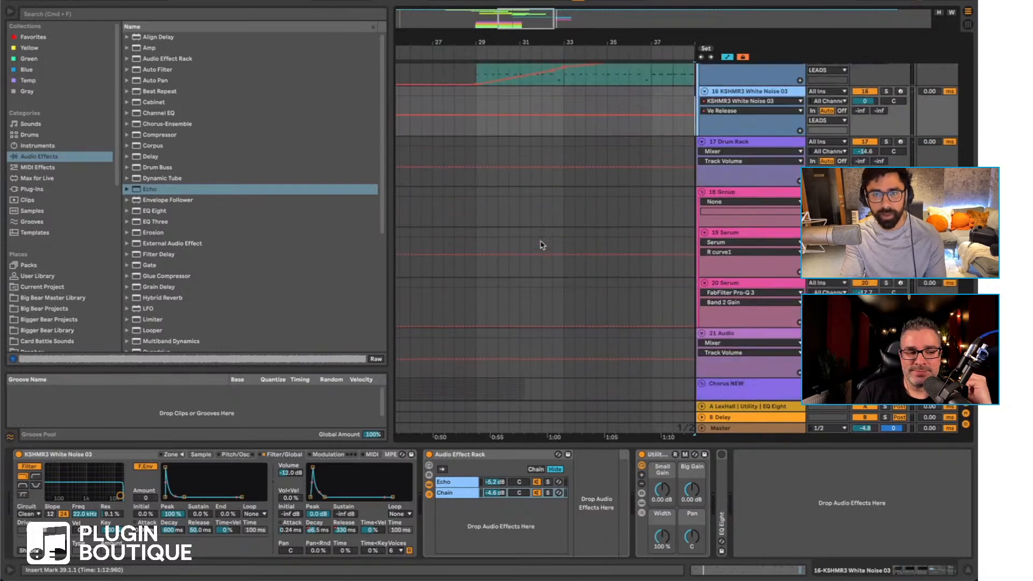
pyautogui.hscroll(10, 538, 256)
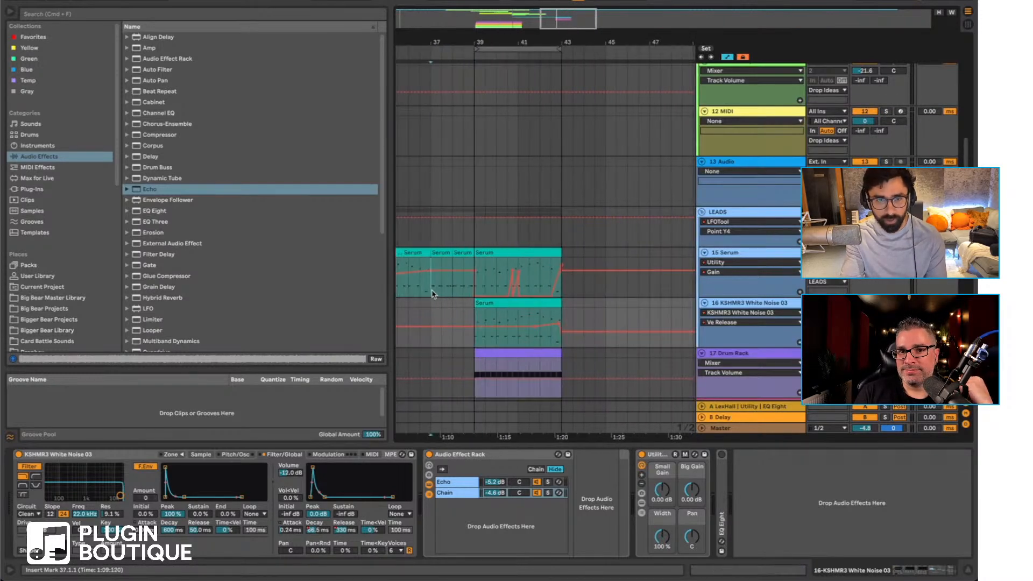
pyautogui.click(436, 285)
pyautogui.moveTo(436, 41); pyautogui.dragTo(394, 108)
pyautogui.moveTo(404, 40); pyautogui.dragTo(449, 39)
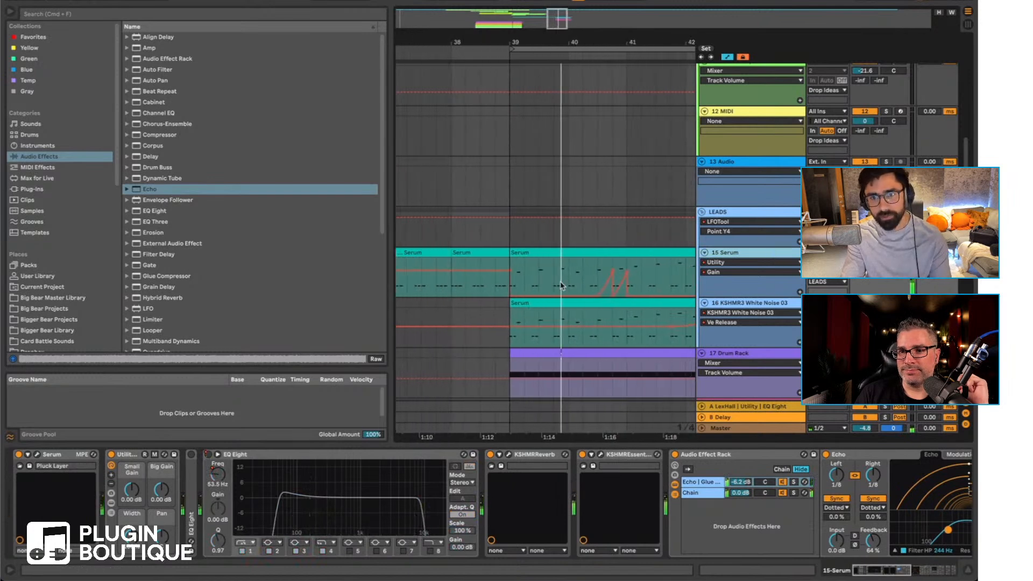
# Step: Insert an audio track below the Serum lead in the LEADS group and set its input to Resampling
pyautogui.press('super+t')
pyautogui.moveTo(515, 47); pyautogui.dragTo(515, 67)
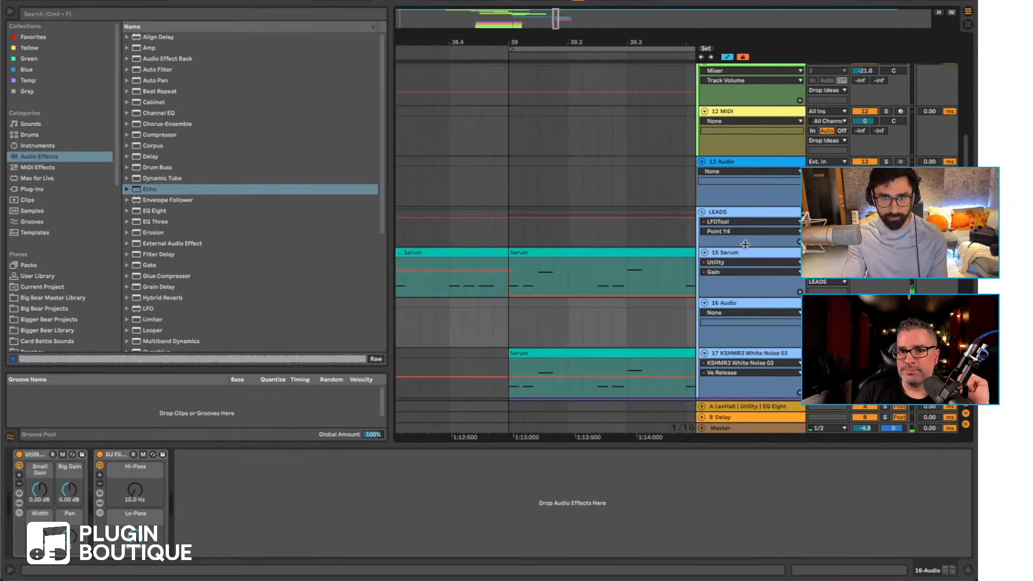
pyautogui.click(745, 252)
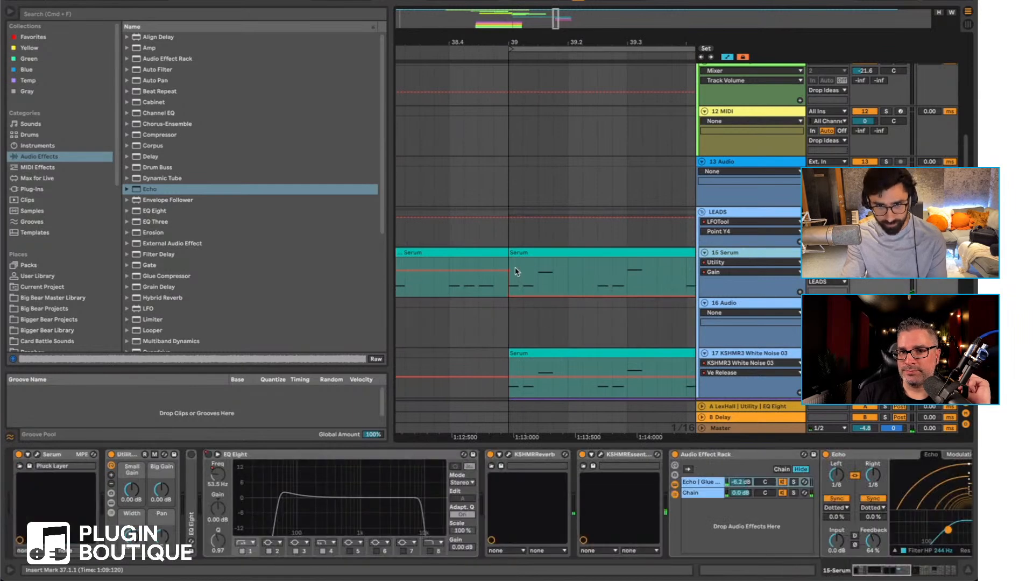
pyautogui.moveTo(514, 271); pyautogui.dragTo(523, 271)
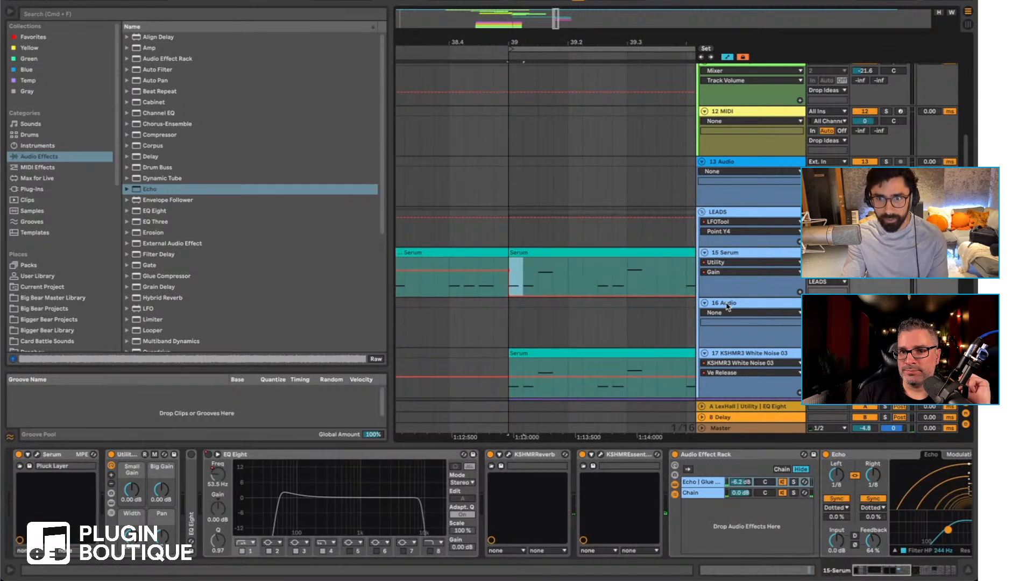
pyautogui.click(727, 304)
pyautogui.click(827, 302)
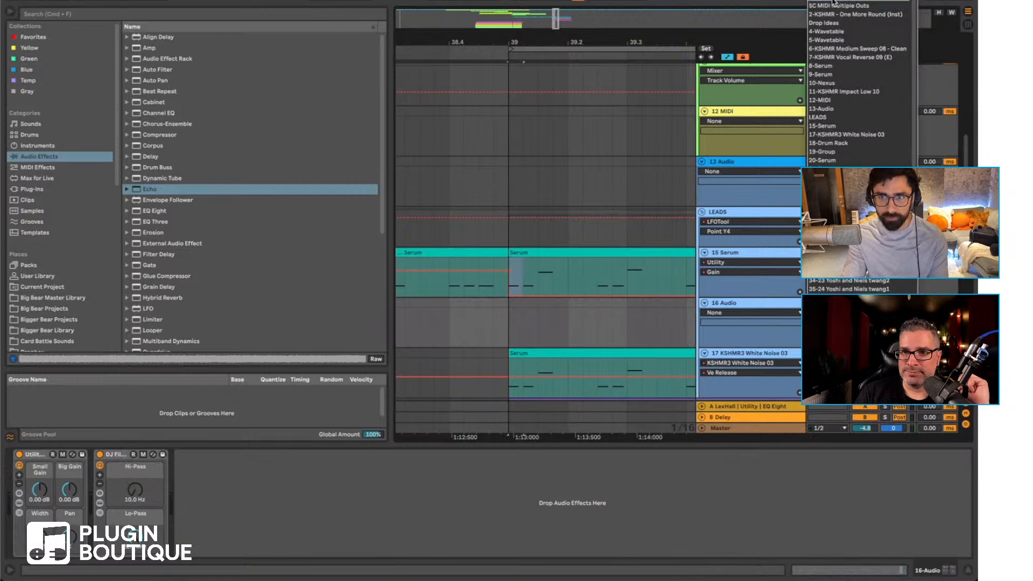
pyautogui.click(782, 47)
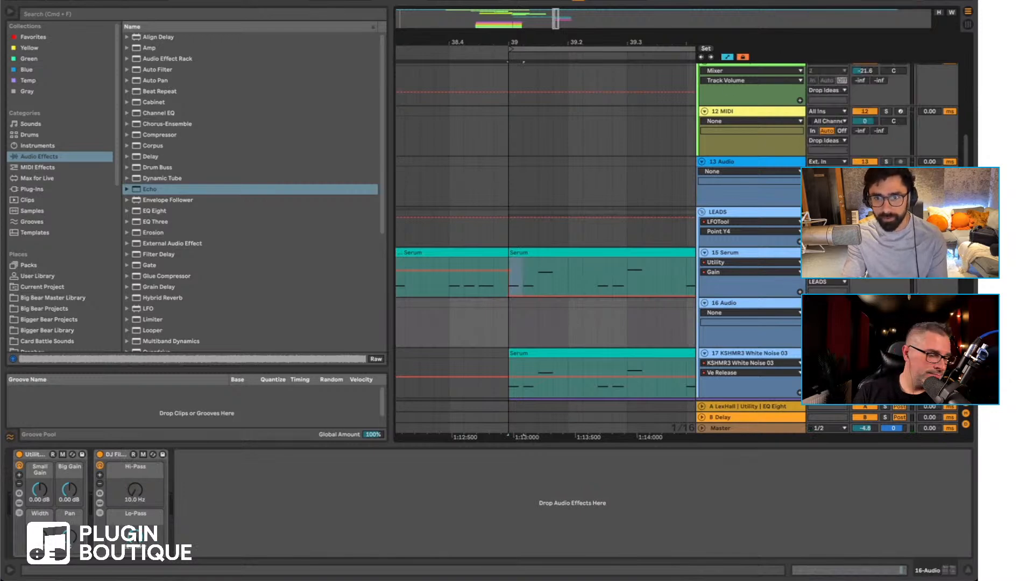
# Step: Arm the new audio track and record a short resample of the Serum lead in bar 37
pyautogui.click(759, 215)
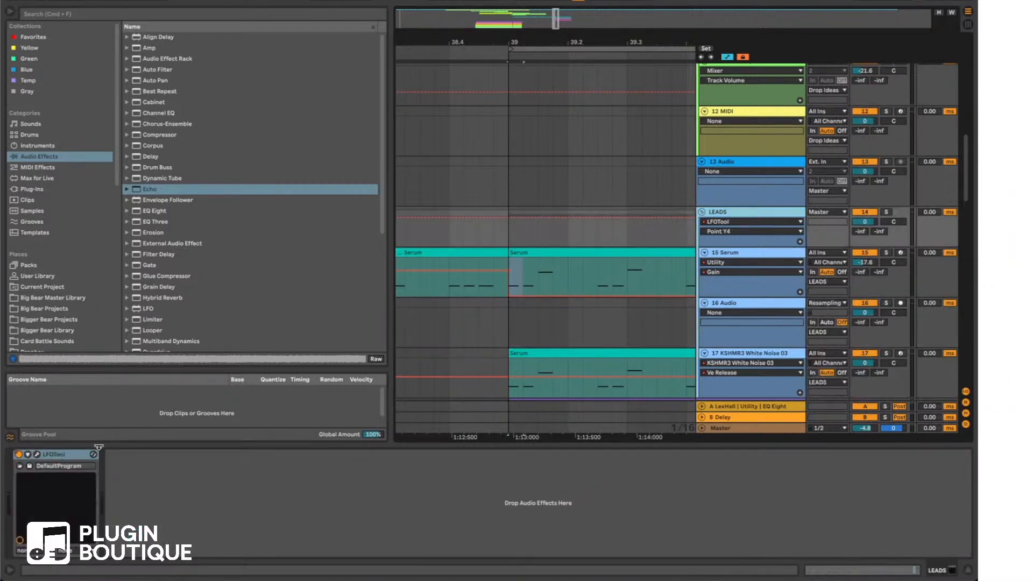
pyautogui.hscroll(-10, 548, 347)
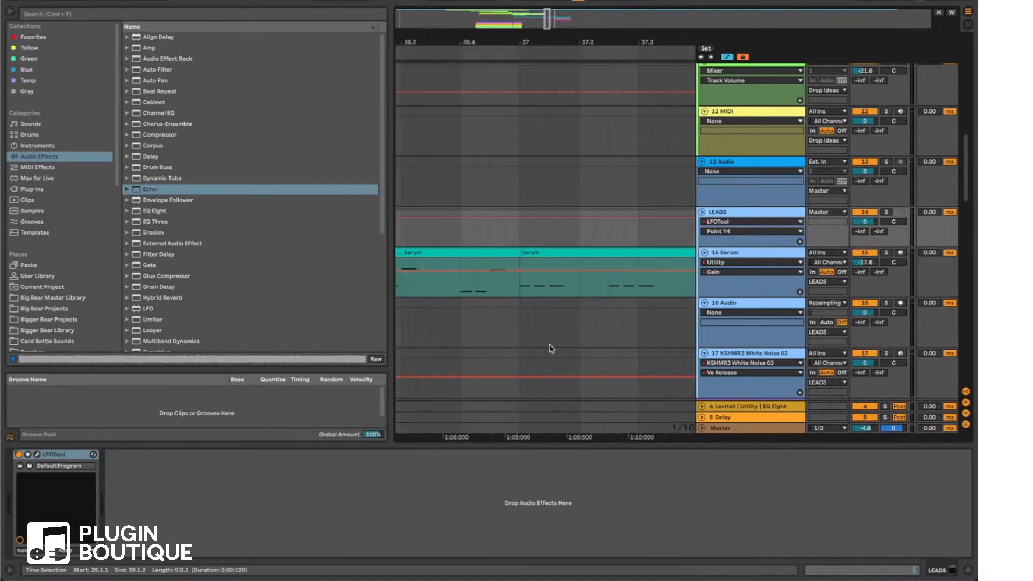
pyautogui.hscroll(-2, 538, 333)
pyautogui.hscroll(6, 571, 328)
pyautogui.click(472, 322)
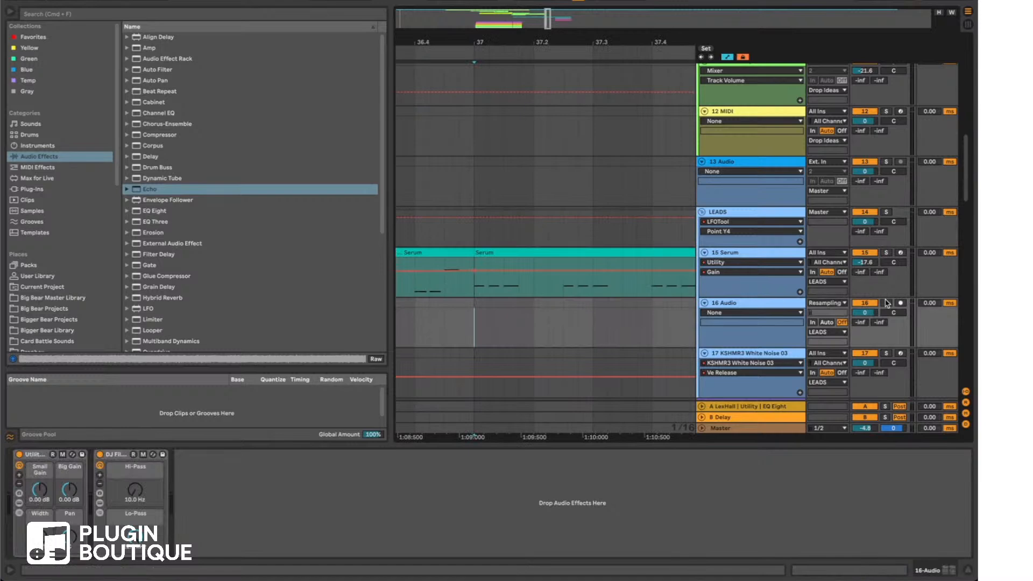
pyautogui.press('F9')
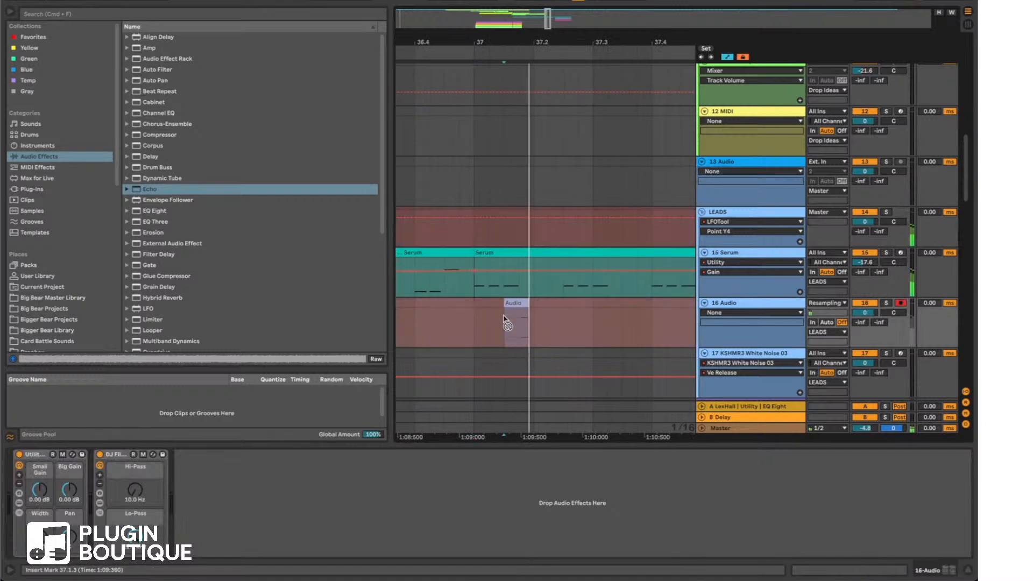
# Step: Hide the automation lanes and delete the recorded audio clip in bar 37
pyautogui.moveTo(550, 324); pyautogui.dragTo(608, 322)
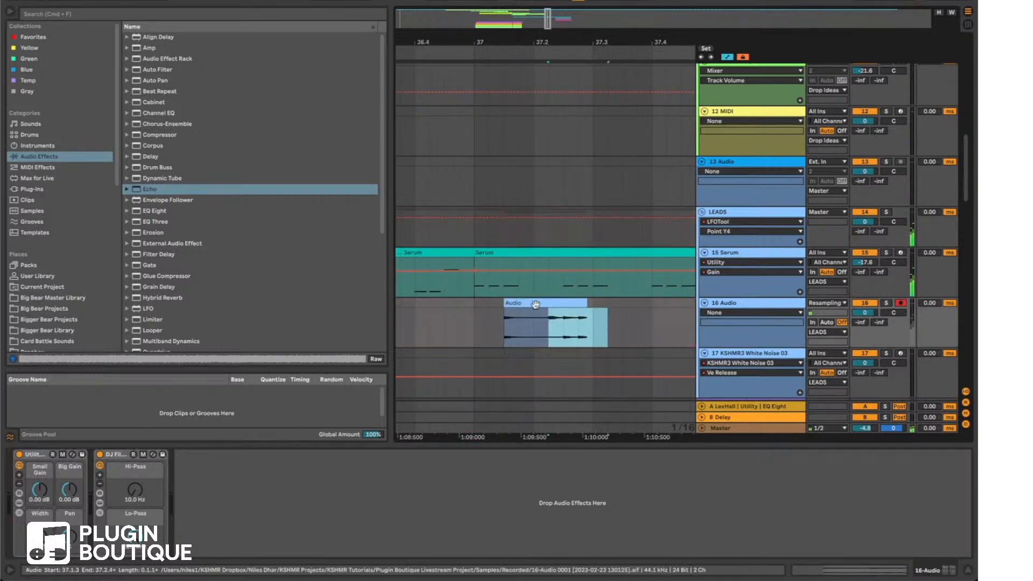
pyautogui.press('a')
pyautogui.press('Delete')
pyautogui.press('Delete')
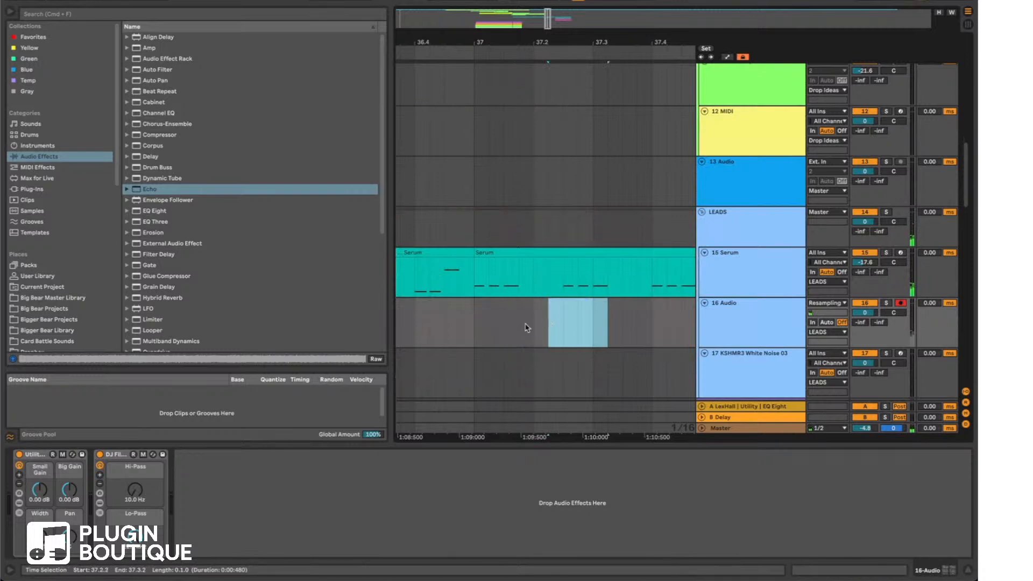
# Step: Delete the Serum lead clip section from 35.1.2 to 35.4.3, leaving only the first short note of bar 35
pyautogui.hscroll(-5, 549, 320)
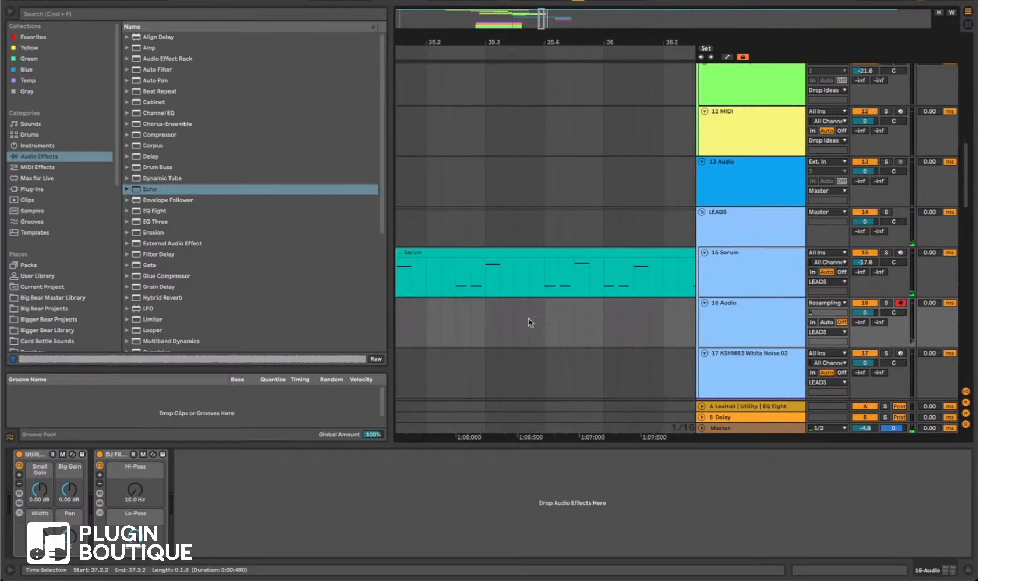
pyautogui.hscroll(-4, 511, 291)
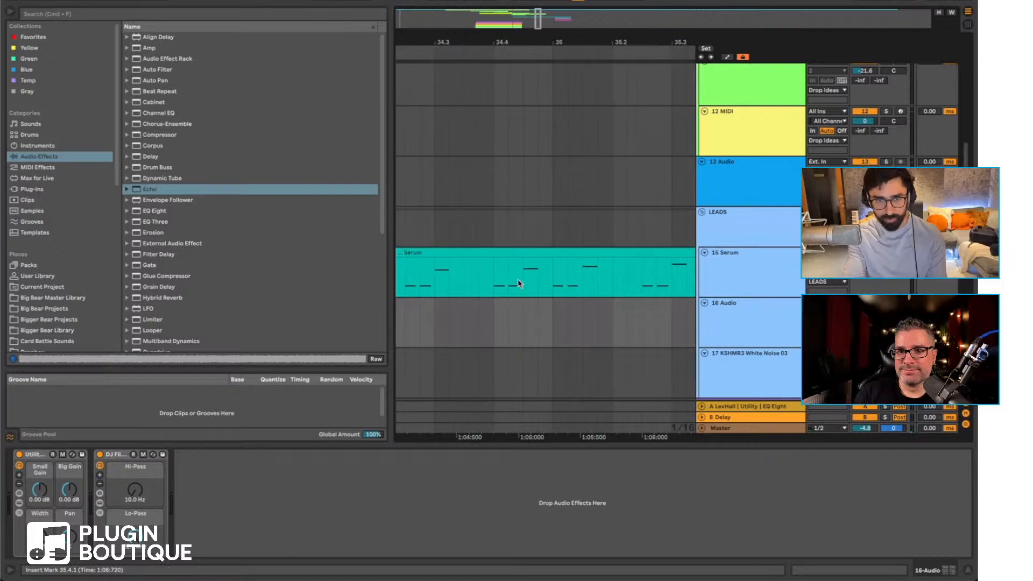
pyautogui.moveTo(564, 281); pyautogui.dragTo(744, 292)
pyautogui.press('Delete')
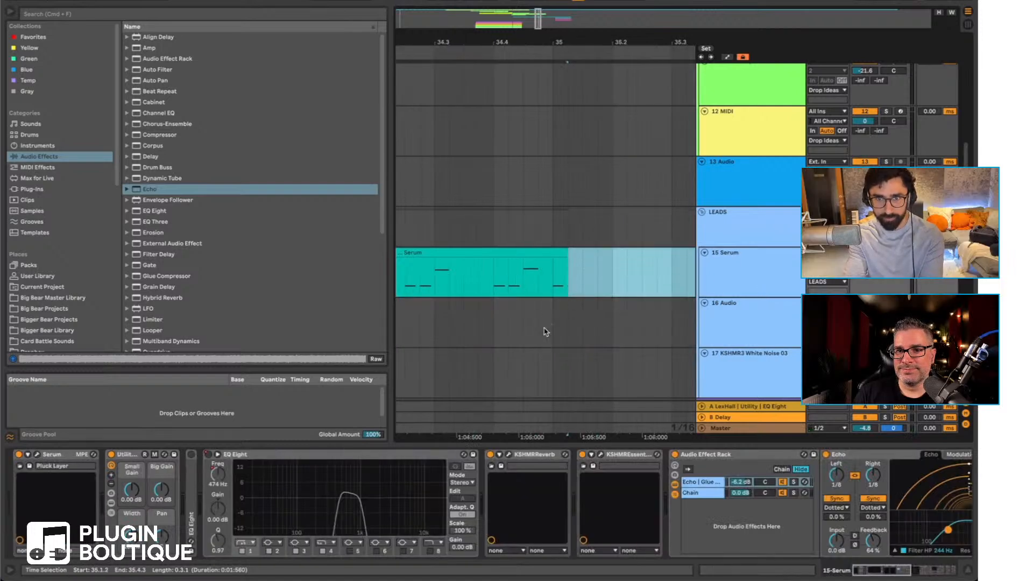
# Step: Record a short resample of the remaining Serum lead note onto the 16 Audio track, starting at 35.1.1
pyautogui.click(543, 327)
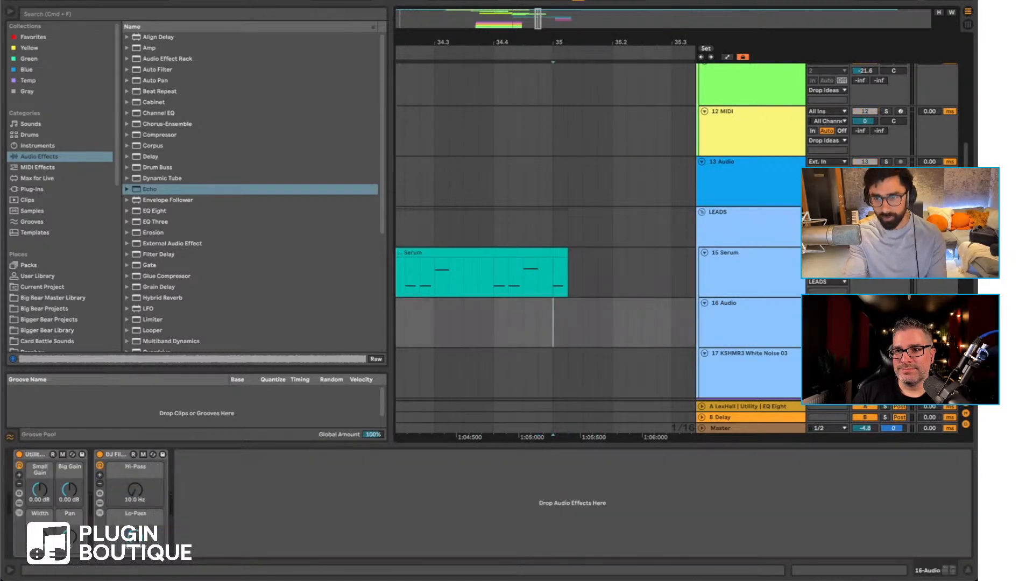
pyautogui.press('F9')
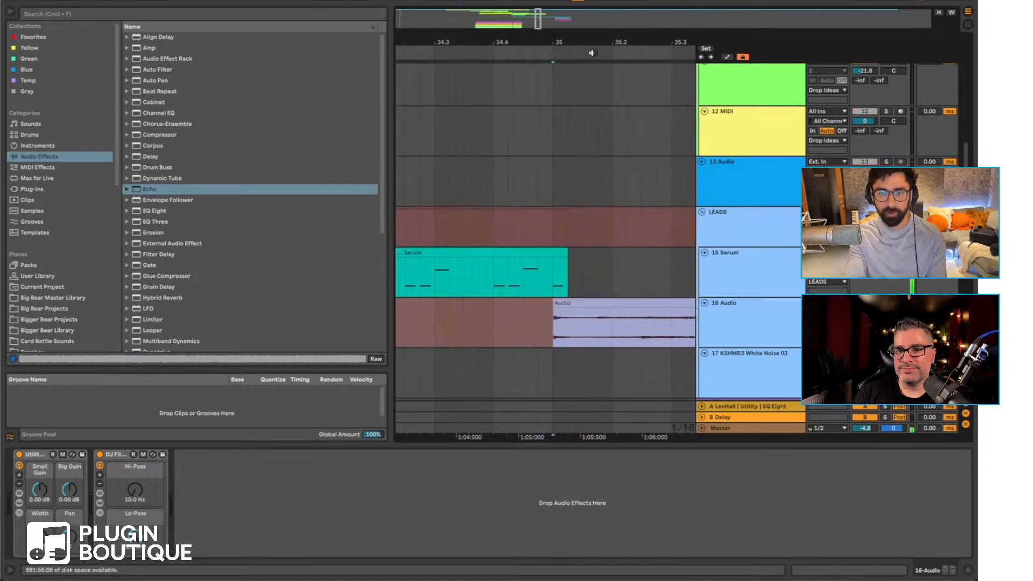
pyautogui.press('space')
pyautogui.moveTo(592, 41); pyautogui.dragTo(483, 26)
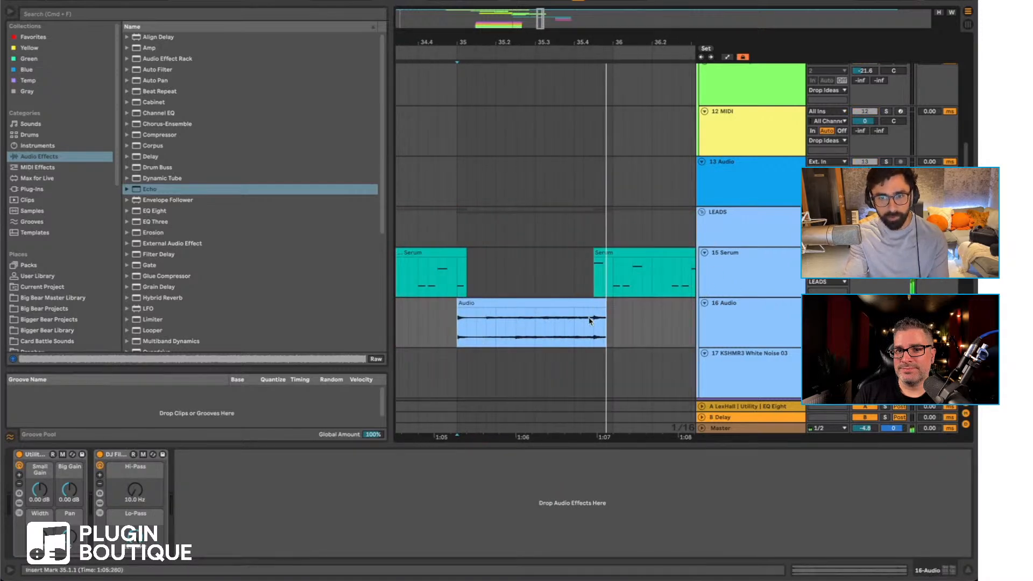
# Step: Trim the recorded clip's end to 35.4.2 and extend the following Serum clip's start back to 35.1.1
pyautogui.moveTo(587, 324); pyautogui.dragTo(632, 325)
pyautogui.press('Delete')
pyautogui.click(511, 304)
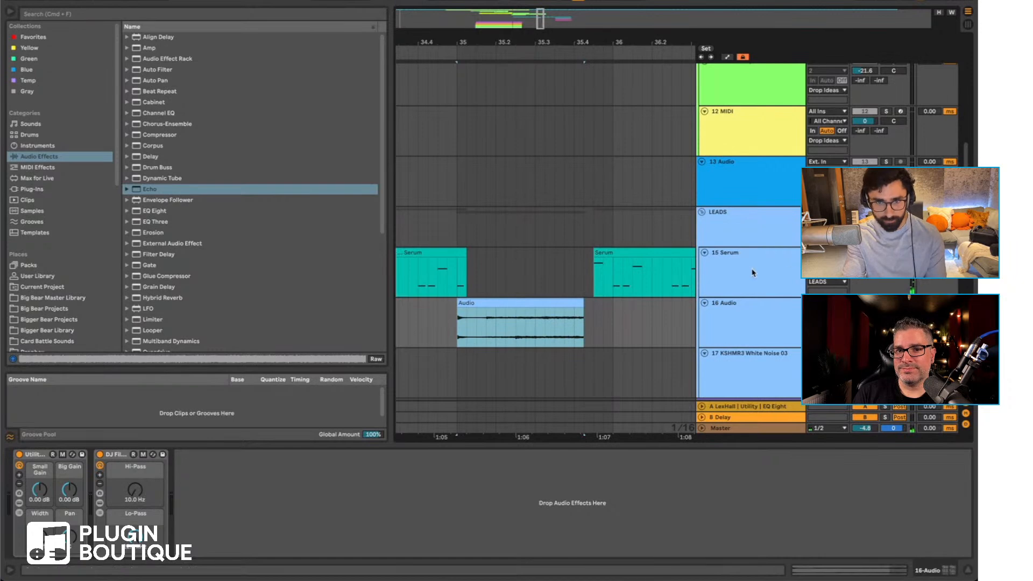
pyautogui.moveTo(593, 266); pyautogui.dragTo(457, 269)
# Step: Turn off Warp for the recorded clip and raise its gain to 8.06 dB
pyautogui.click(476, 317)
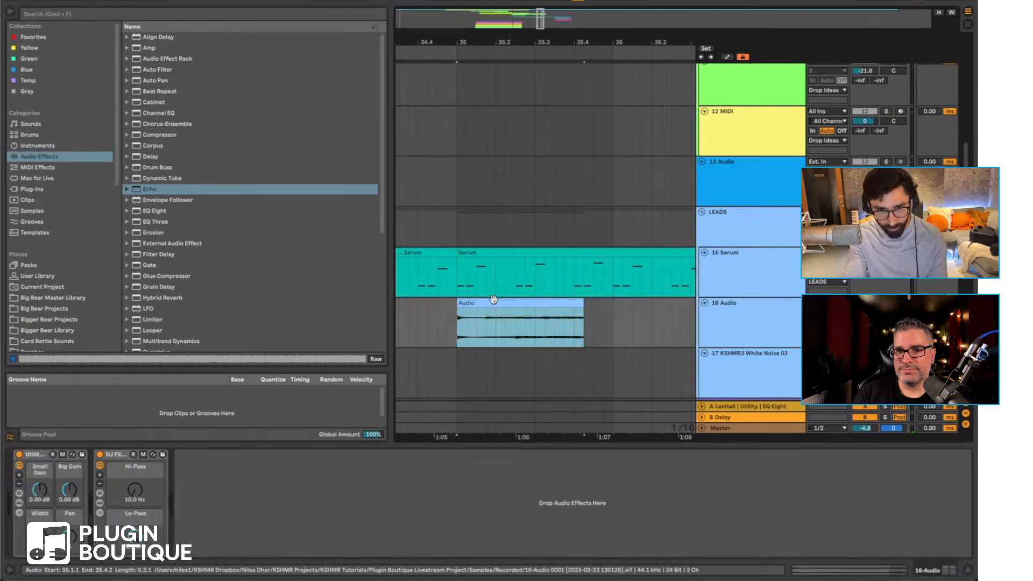
pyautogui.doubleClick(492, 305)
pyautogui.click(120, 474)
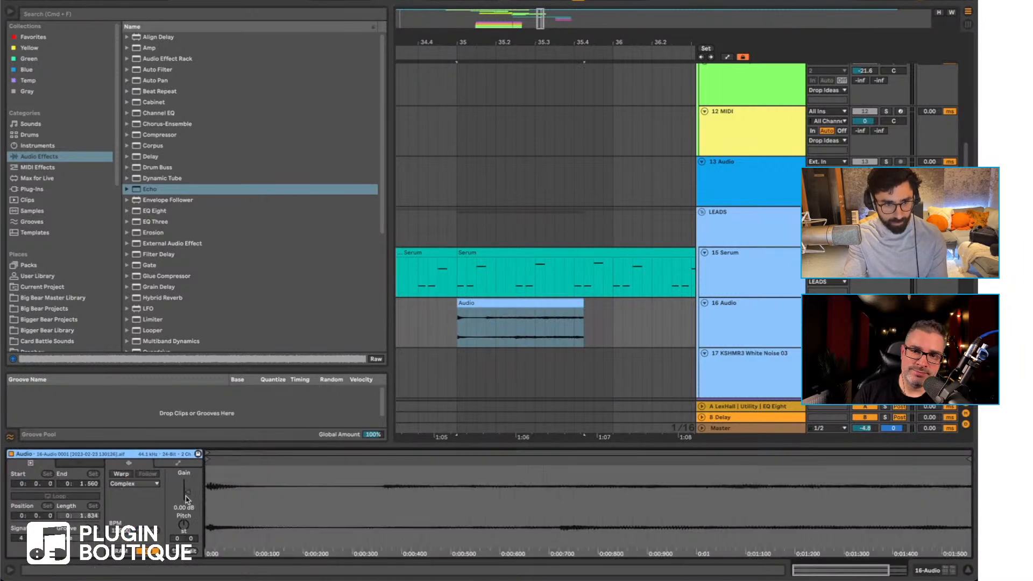
pyautogui.moveTo(186, 500); pyautogui.dragTo(186, 487)
# Step: Audition the recorded clip and delete everything in it after 35.1.4, keeping only the opening hit
pyautogui.press('space')
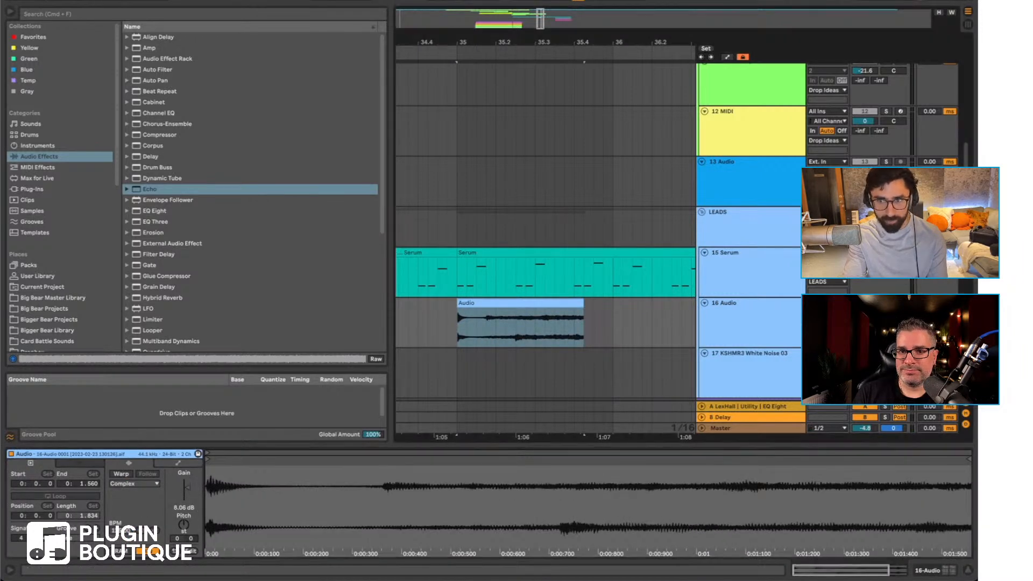
pyautogui.press('space')
pyautogui.moveTo(486, 325); pyautogui.dragTo(641, 319)
pyautogui.press('Delete')
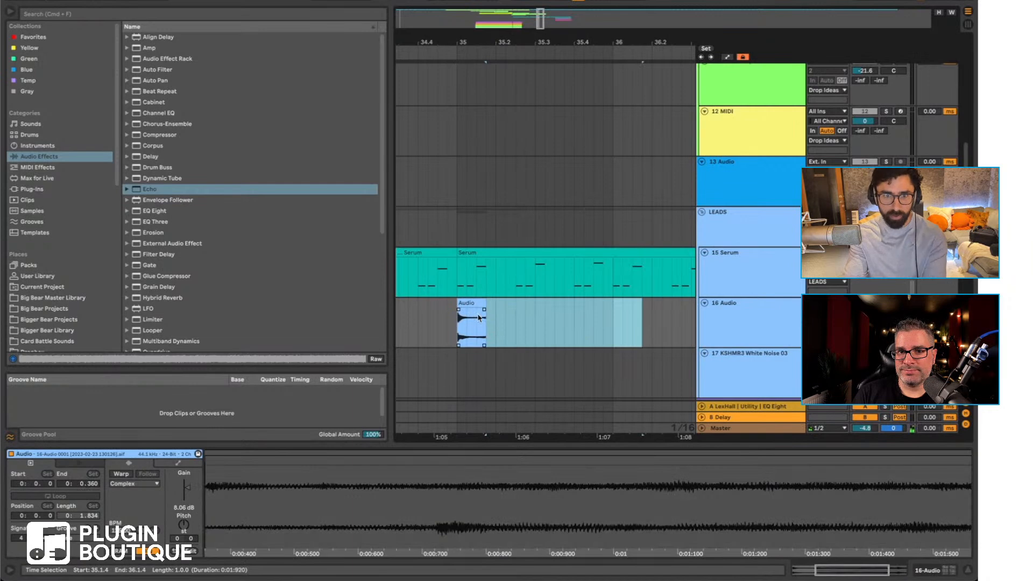
# Step: Copy the KSHMR Reverb from the 15 Serum track and paste it onto the 16 Audio track's device chain
pyautogui.click(763, 260)
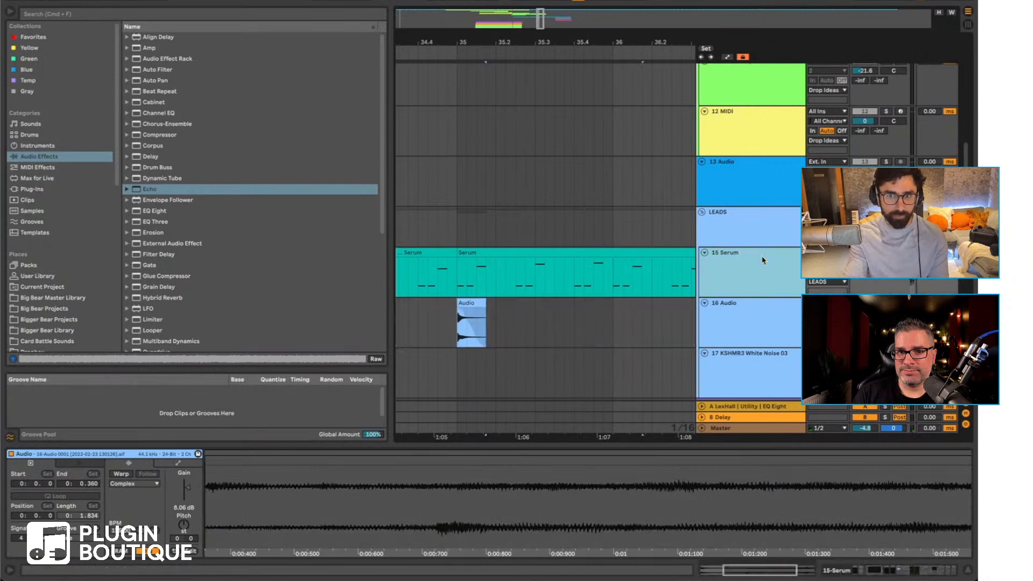
pyautogui.click(885, 568)
pyautogui.click(534, 456)
pyautogui.press('super+c')
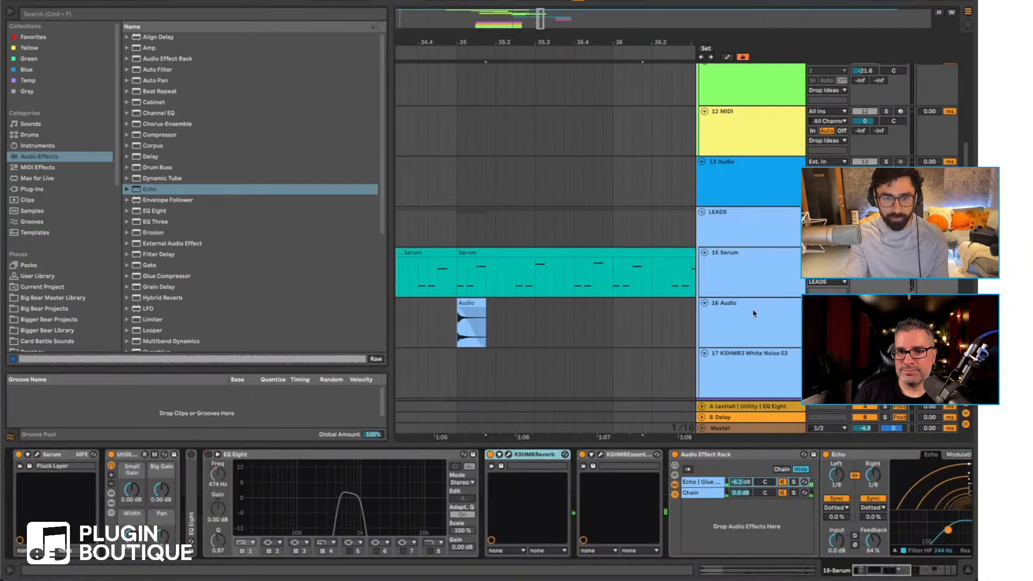
pyautogui.click(753, 312)
pyautogui.click(457, 484)
pyautogui.press('super+v')
# Step: In the pasted reverb, raise Reverb Vol and turn Fade-In Duck and Reverse down to minimum
pyautogui.click(201, 454)
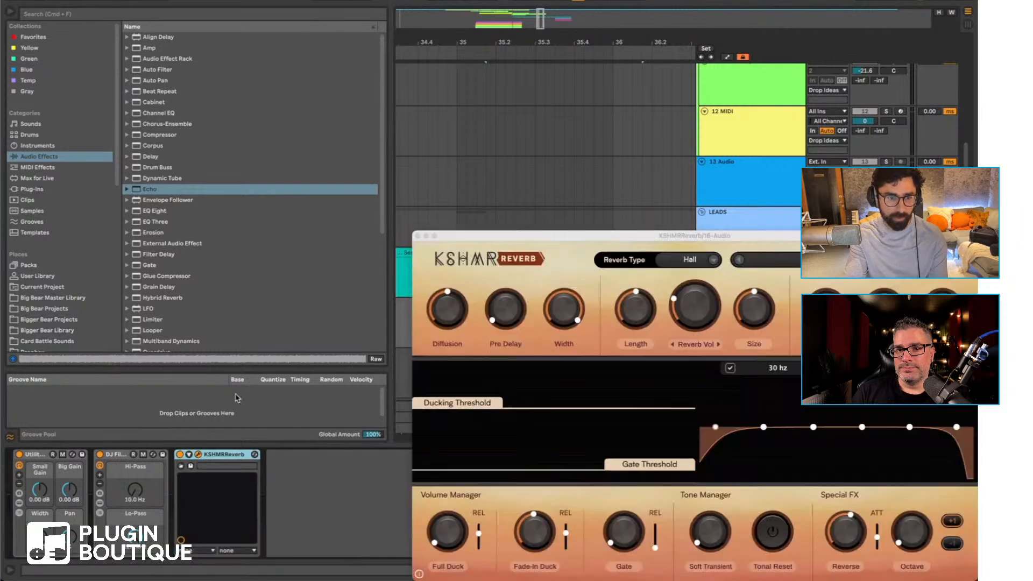
pyautogui.moveTo(534, 529); pyautogui.dragTo(535, 578)
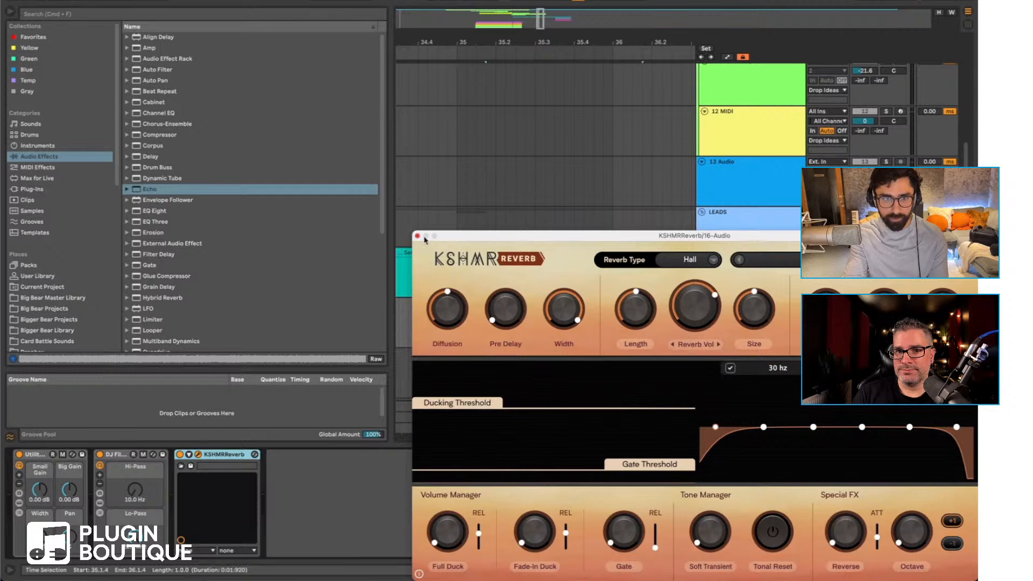
pyautogui.click(418, 236)
# Step: Freeze the 16 Audio track to render the reverb tail
pyautogui.rightClick(758, 315)
pyautogui.click(632, 317)
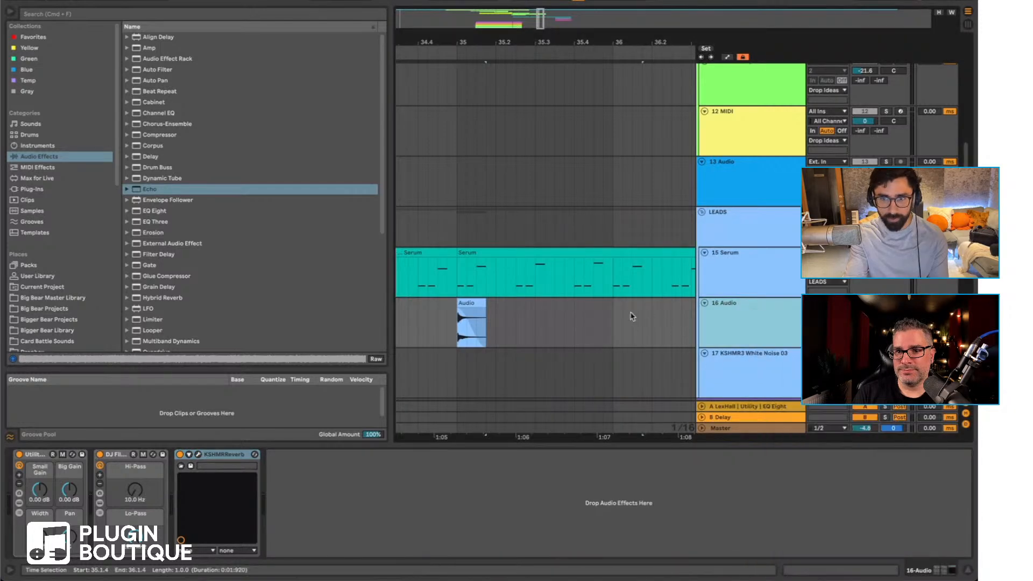
pyautogui.rightClick(748, 320)
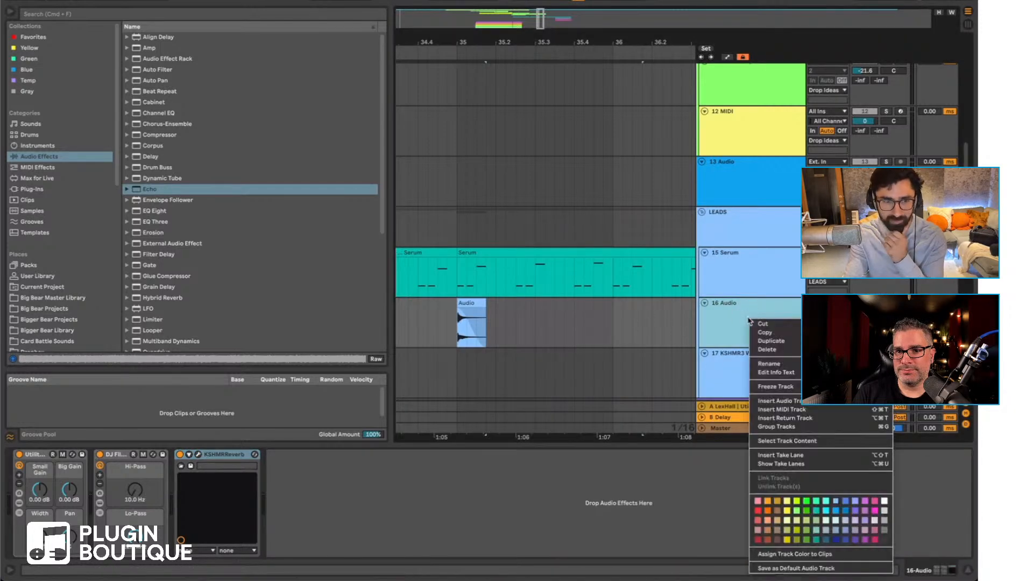
pyautogui.click(775, 387)
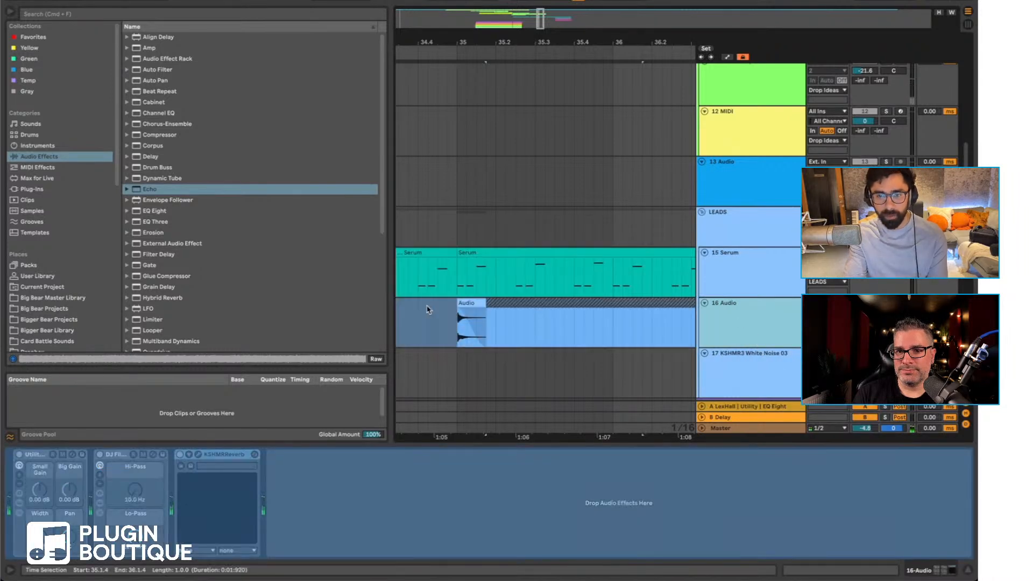
# Step: Insert a new audio track below 16 Audio and place the frozen clip on it at 35.1.1
pyautogui.press('super+t')
pyautogui.moveTo(476, 304); pyautogui.dragTo(478, 357)
pyautogui.press('super+z')
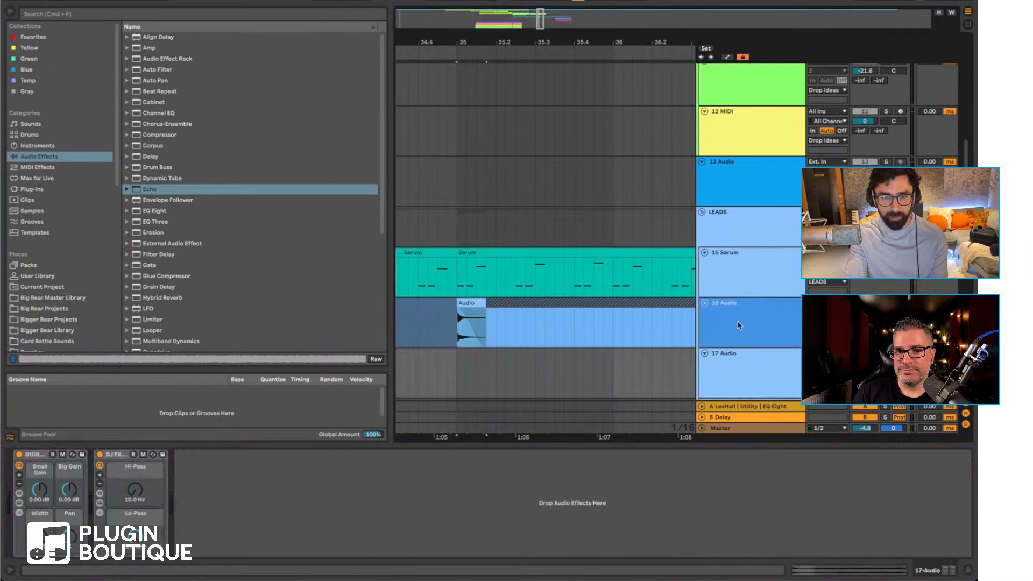
pyautogui.rightClick(739, 325)
pyautogui.click(441, 344)
pyautogui.moveTo(472, 302); pyautogui.dragTo(474, 351)
pyautogui.click(474, 351)
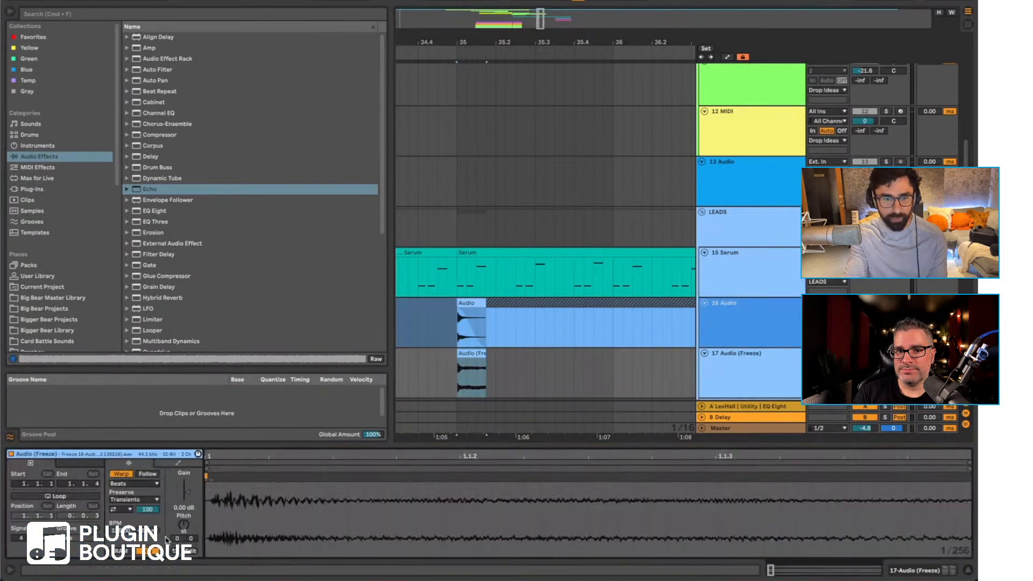
# Step: Reverse the frozen clip and extend its start back to 33.3.2 to reveal the reverb swell
pyautogui.click(174, 551)
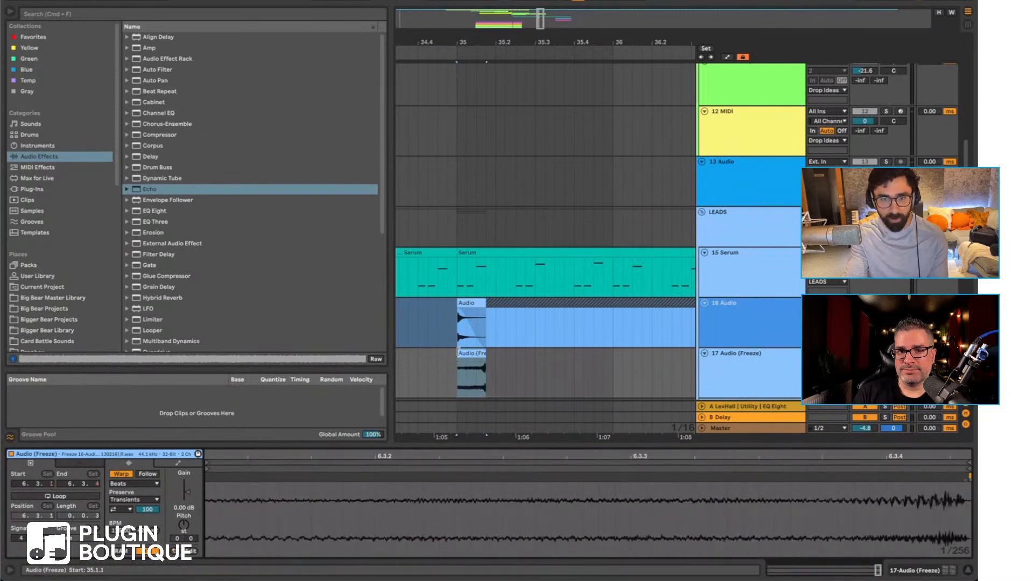
pyautogui.moveTo(458, 354); pyautogui.dragTo(397, 354)
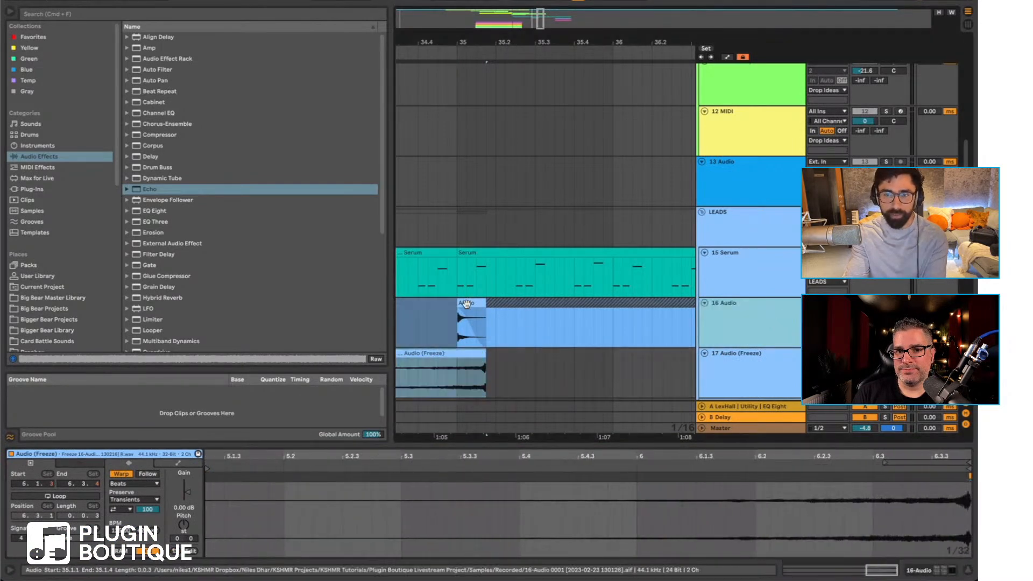
# Step: Drop another copy of the frozen clip at 35.2.4 and delete the original frozen 16 Audio track
pyautogui.moveTo(466, 302); pyautogui.dragTo(541, 355)
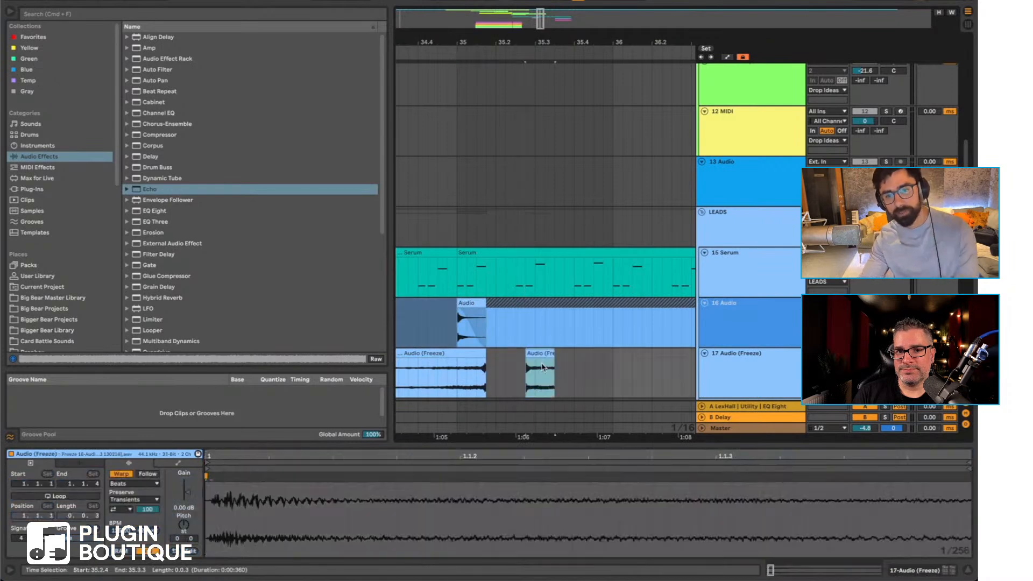
pyautogui.click(773, 332)
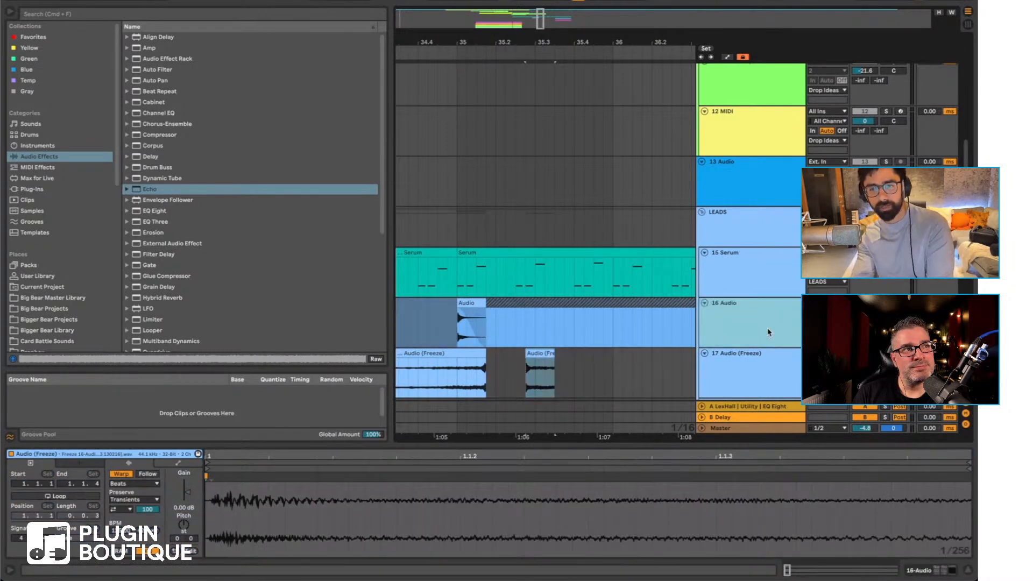
pyautogui.press('Delete')
# Step: Move the reversed reverb clip from before 35.1.4 to start at 37.1.3 on the same track
pyautogui.click(454, 312)
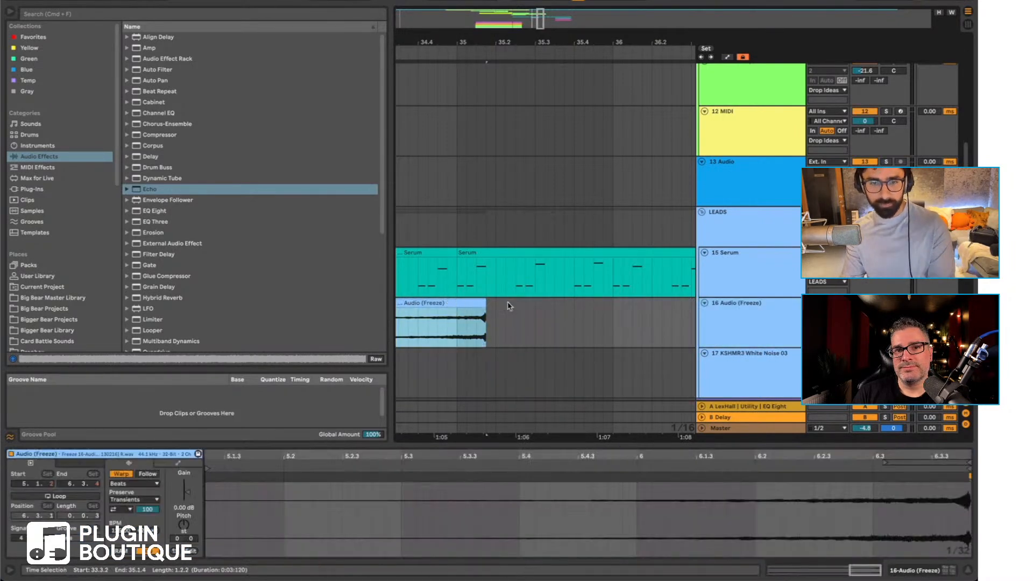
pyautogui.press('Delete')
pyautogui.hscroll(5, 530, 307)
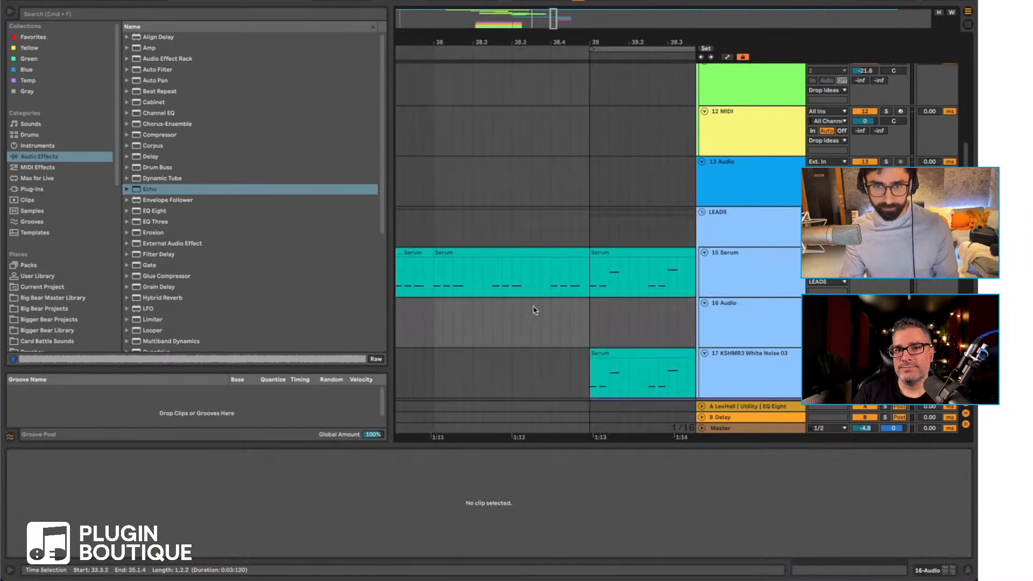
pyautogui.click(452, 323)
pyautogui.press('super+v')
pyautogui.press('super+x')
pyautogui.hscroll(-4, 512, 341)
pyautogui.click(483, 334)
pyautogui.press('super+v')
pyautogui.click(465, 324)
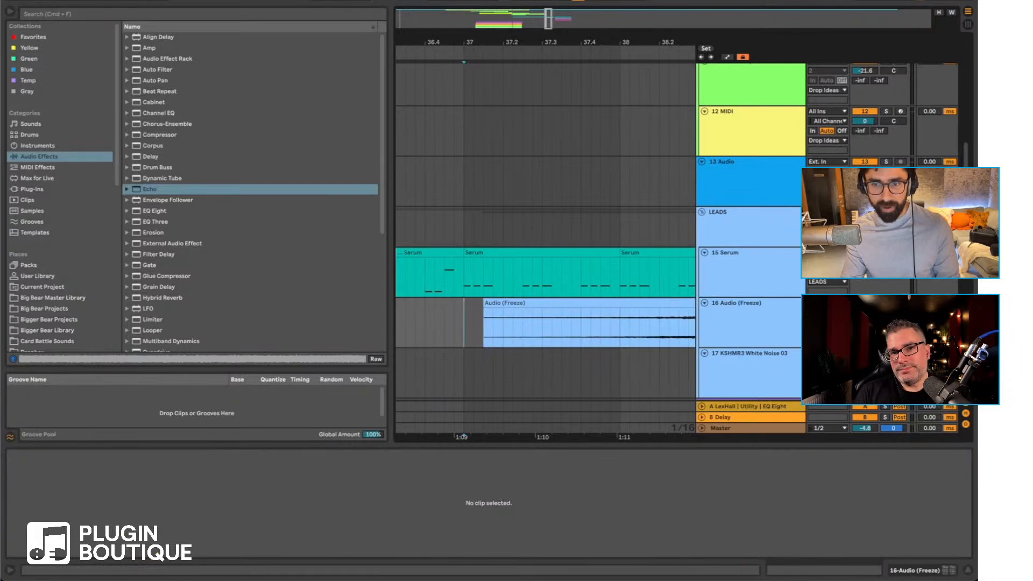
# Step: Play from bar 37 and shift the reversed clip so it ends at 38.4.3
pyautogui.press('space')
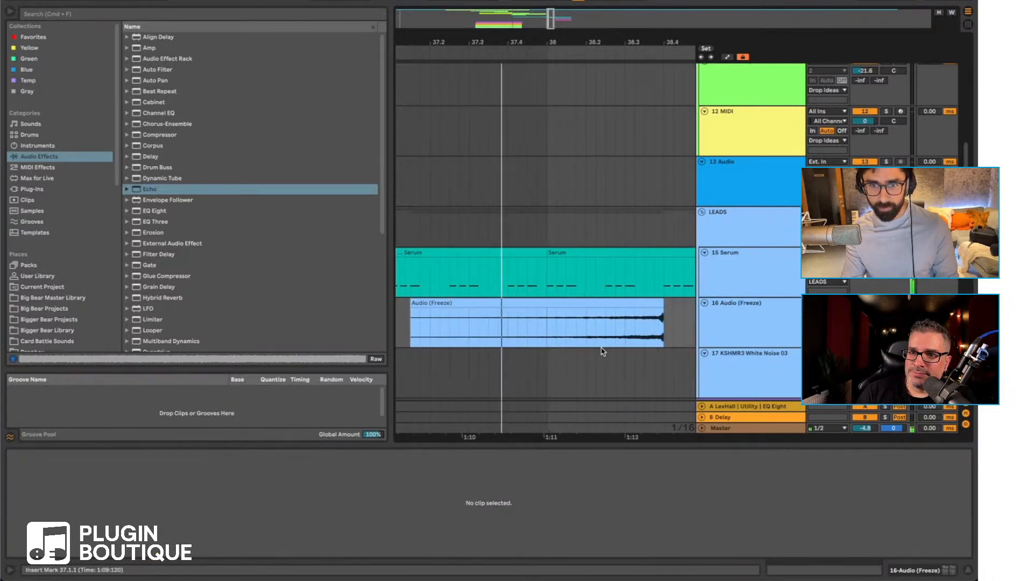
pyautogui.moveTo(509, 317)
pyautogui.mouseDown()
pyautogui.moveTo(547, 307)
pyautogui.moveTo(538, 302)
pyautogui.moveTo(547, 319)
pyautogui.moveTo(522, 311)
pyautogui.mouseUp()
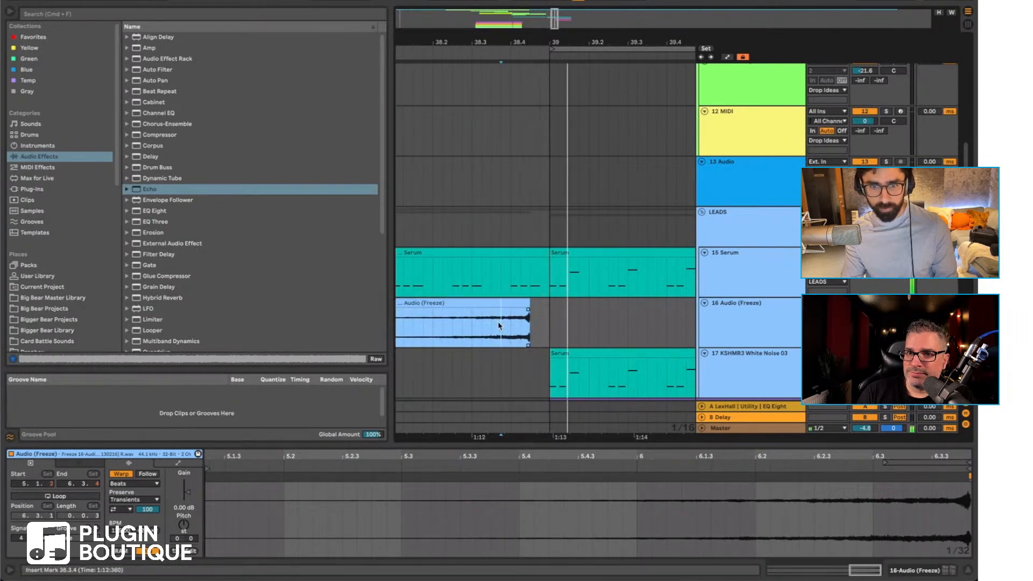
# Step: Show the automation lanes and play the transition into bar 39 to check the Serum lead's Utility gain cut
pyautogui.click(908, 570)
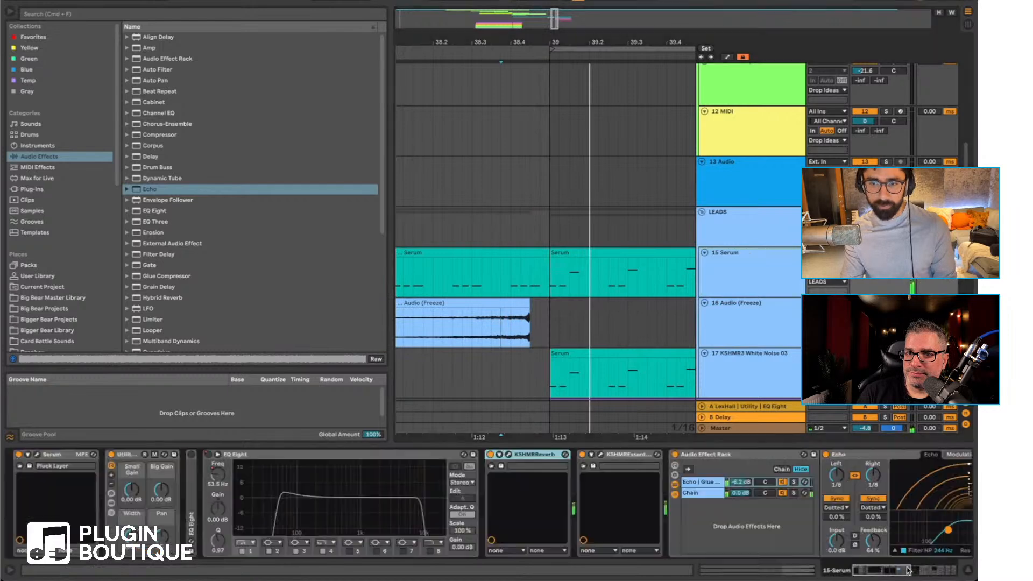
pyautogui.hscroll(10, 690, 502)
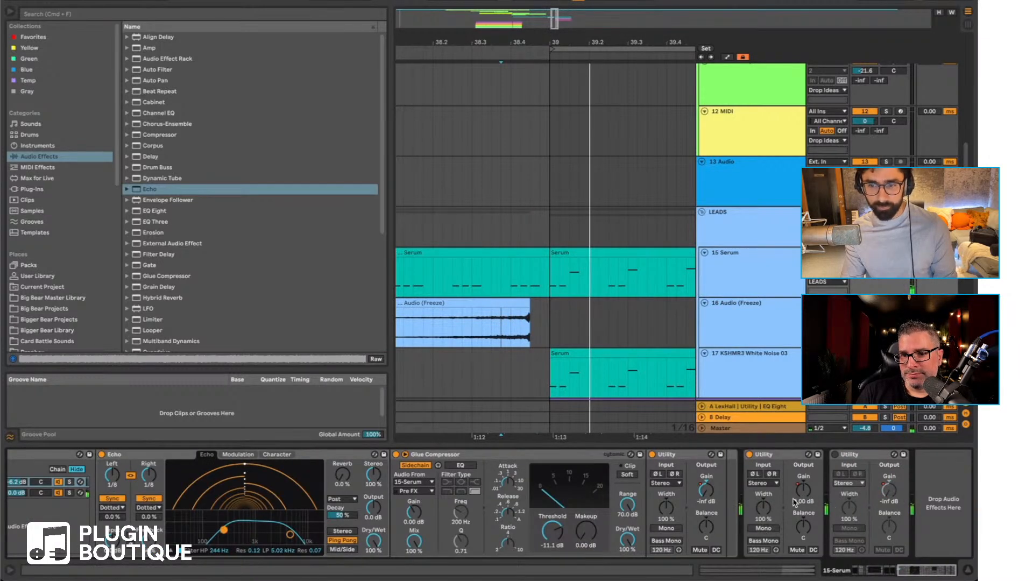
pyautogui.press('a')
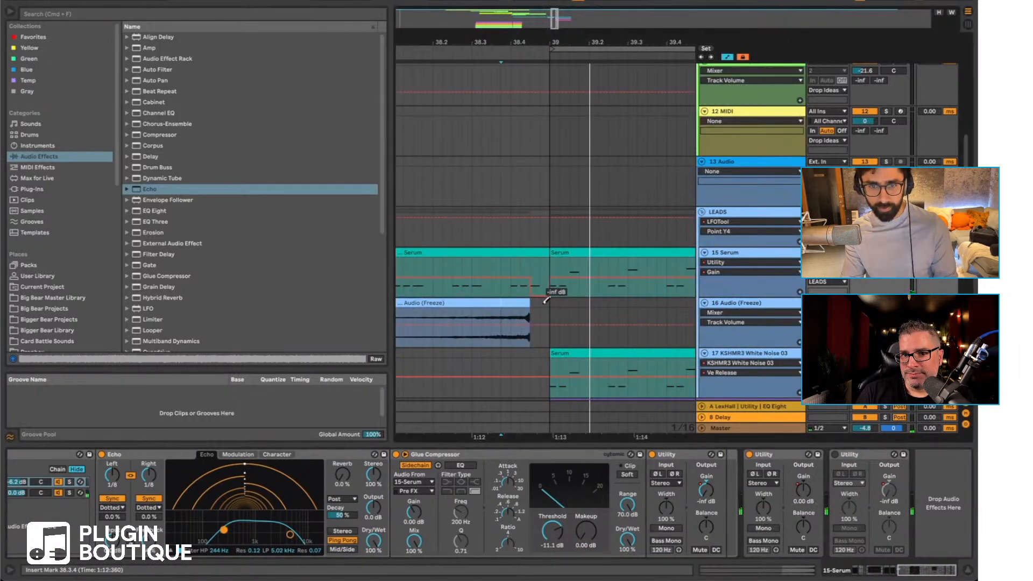
pyautogui.press('space')
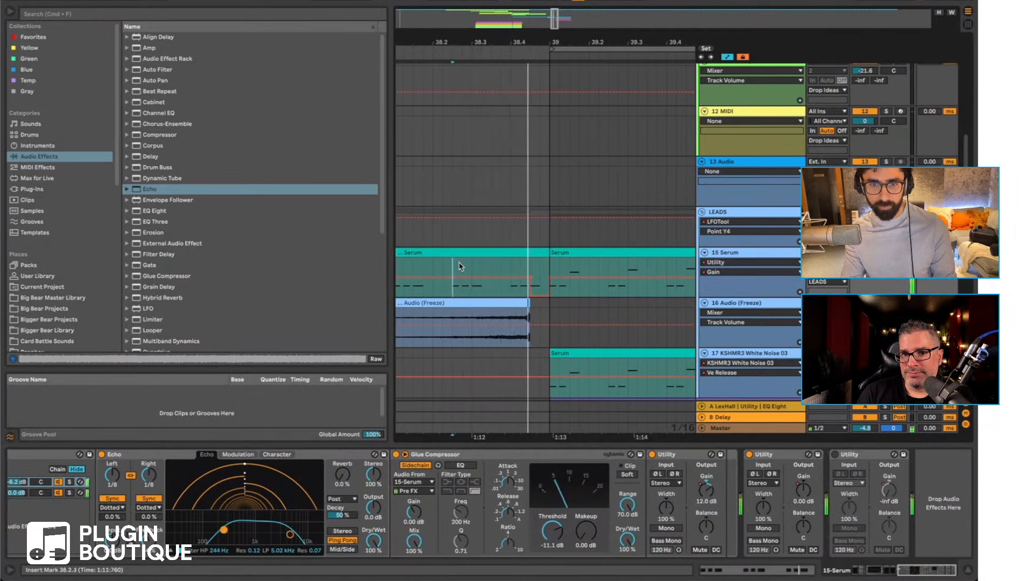
# Step: Return to the Drop Ideas clips and set the playback start at bar 19 on the 4 Wavetable track
pyautogui.moveTo(431, 42); pyautogui.dragTo(569, 6)
pyautogui.hscroll(-5, 486, 237)
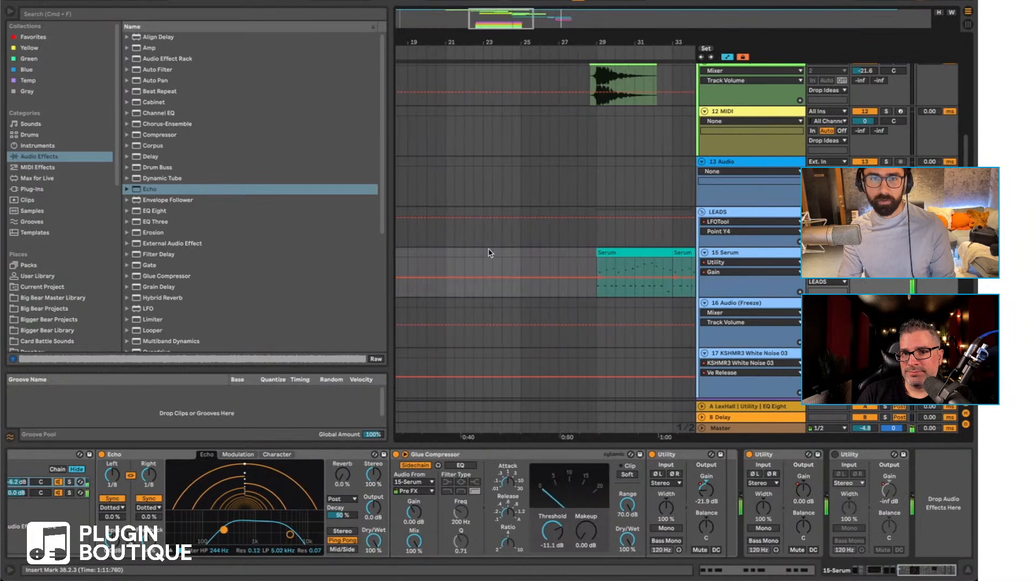
pyautogui.scroll(10, 487, 245)
pyautogui.hscroll(-2, 489, 253)
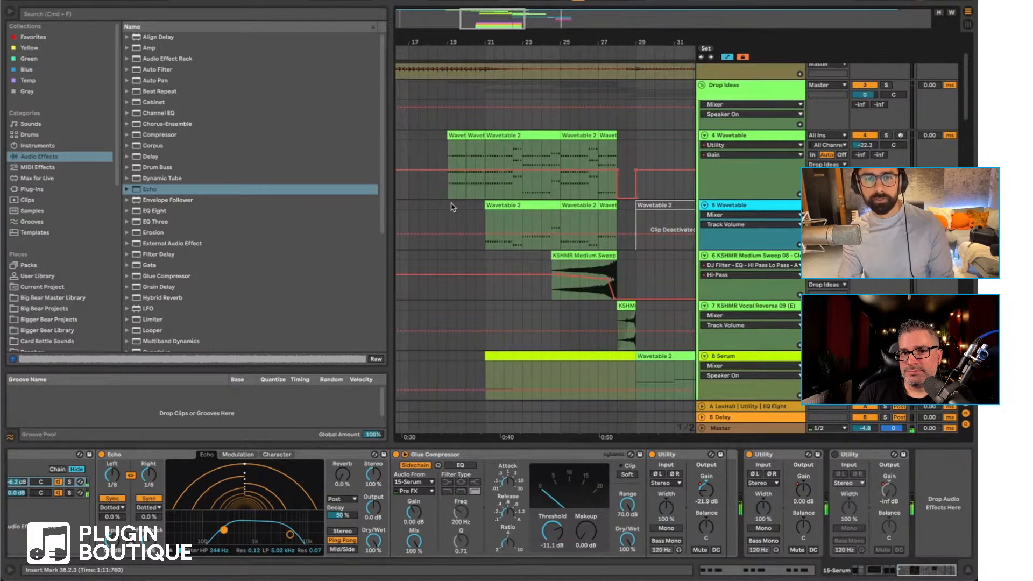
pyautogui.click(448, 192)
# Step: Insert the Multiband Dynamics preset OTT Niles on the Master track between Utility and the limiter
pyautogui.click(756, 429)
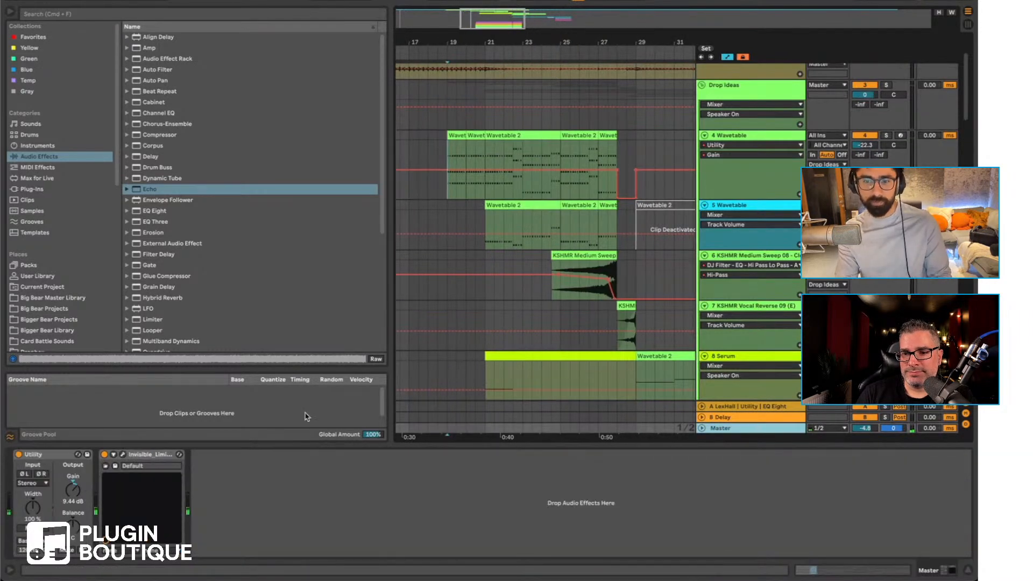
pyautogui.scroll(-5, 140, 251)
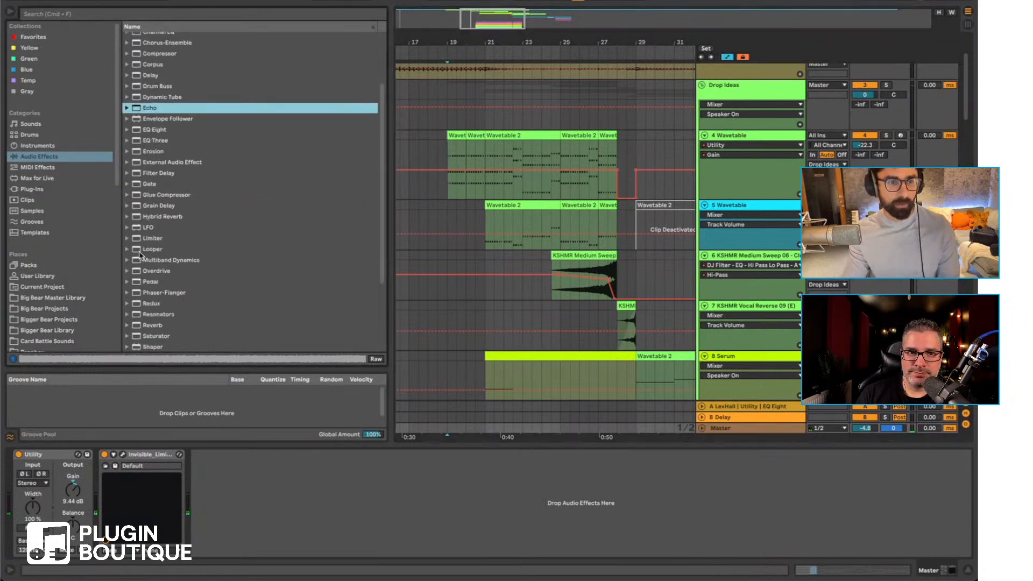
pyautogui.click(125, 263)
pyautogui.scroll(-1, 173, 331)
pyautogui.moveTo(173, 322); pyautogui.dragTo(94, 494)
pyautogui.click(169, 331)
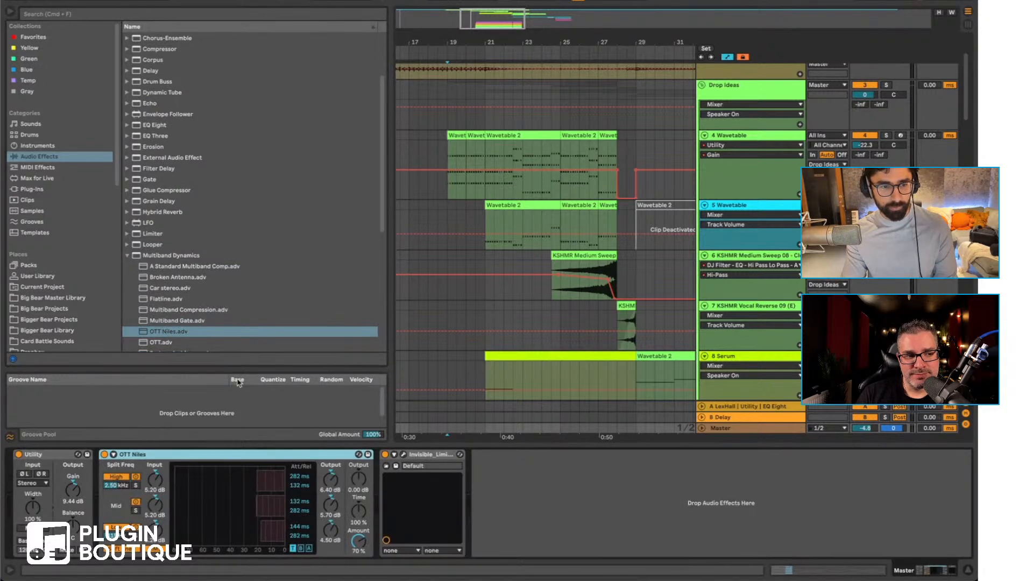
# Step: Insert an audio track below the KSHMR One More Round track, set its input to Resampling, arm it and record from bar 19
pyautogui.scroll(3, 636, 138)
pyautogui.click(752, 113)
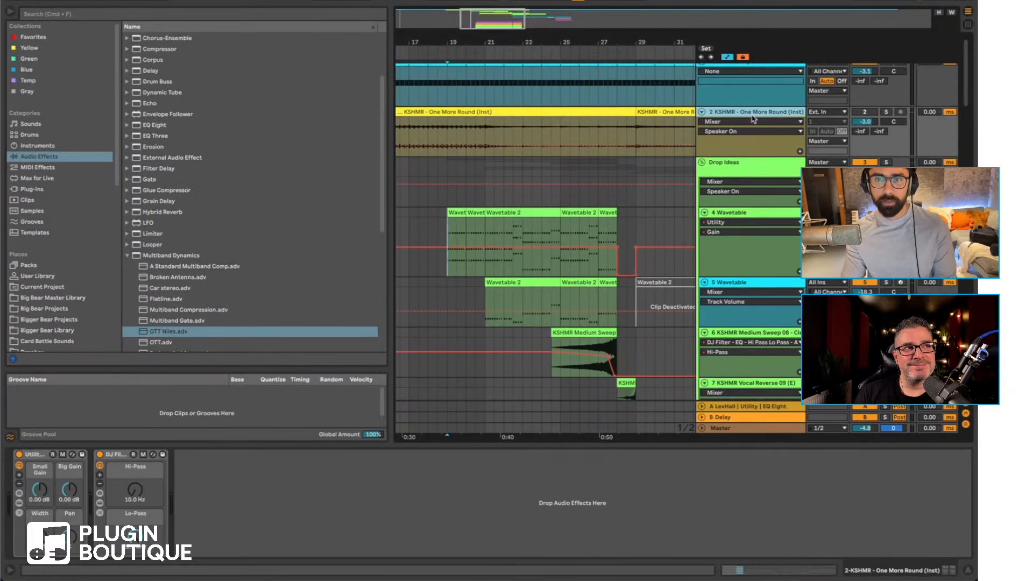
pyautogui.press('super+t')
pyautogui.click(818, 162)
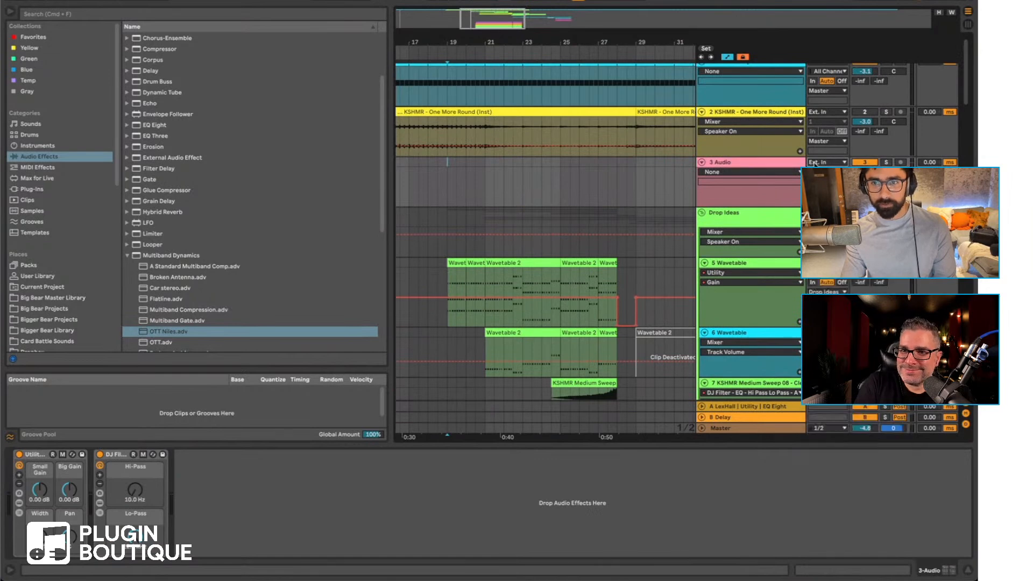
pyautogui.click(829, 188)
pyautogui.click(901, 162)
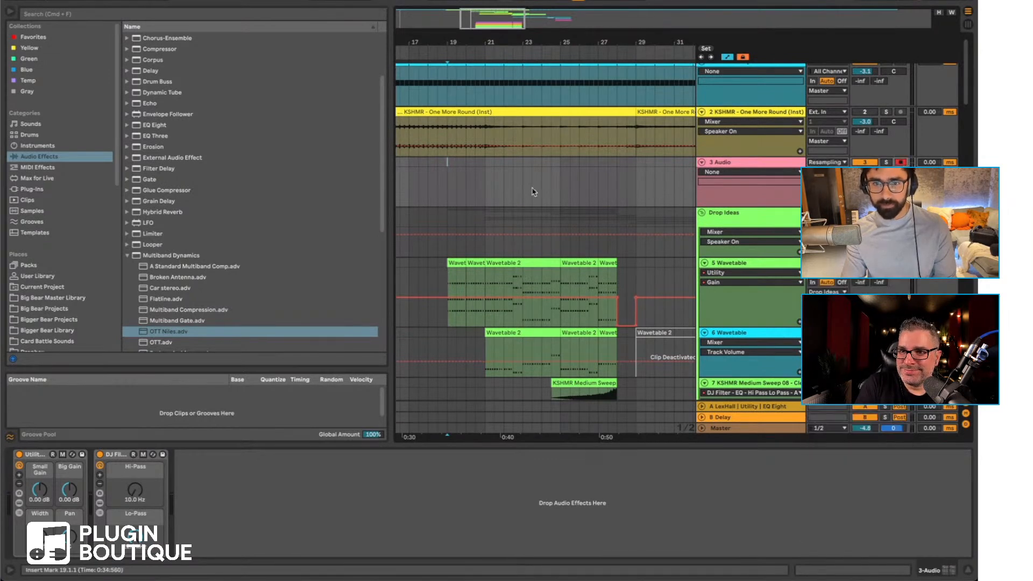
pyautogui.press('F9')
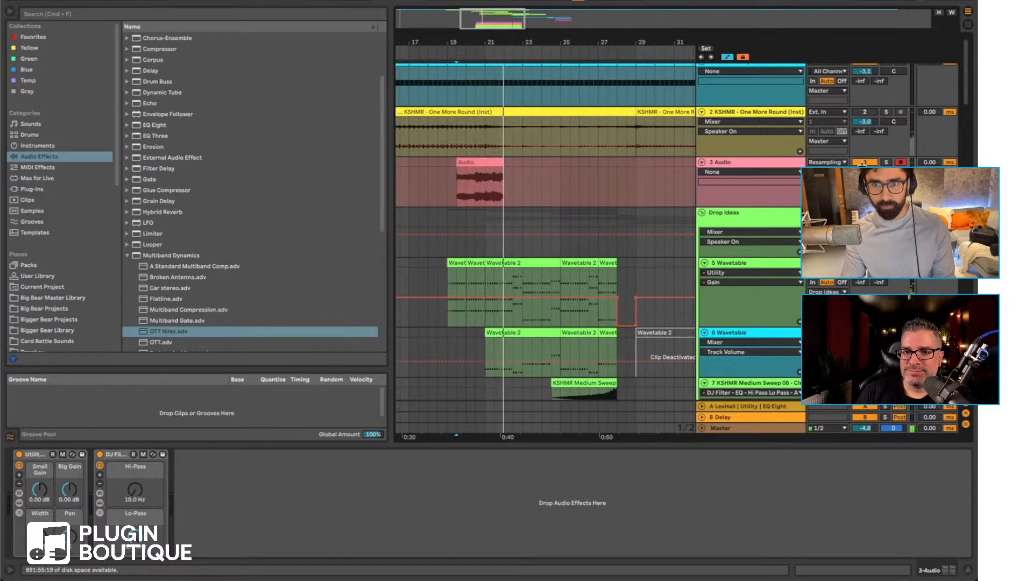
# Step: Lower the output of OTT Niles on the Master track to -0.80 dB while the recording runs towards the drop
pyautogui.click(722, 429)
pyautogui.moveTo(360, 488); pyautogui.dragTo(359, 496)
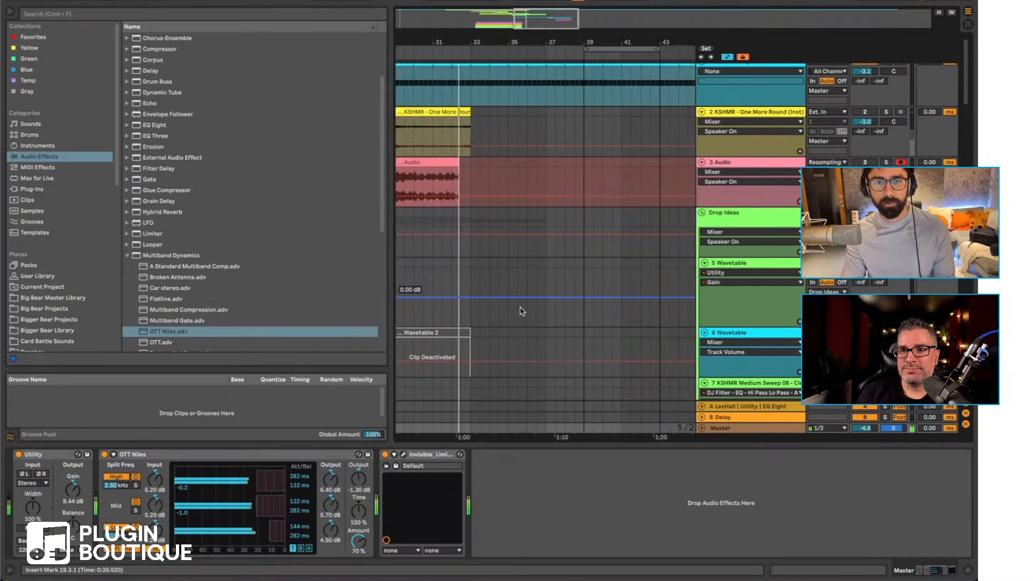
pyautogui.scroll(-3, 533, 310)
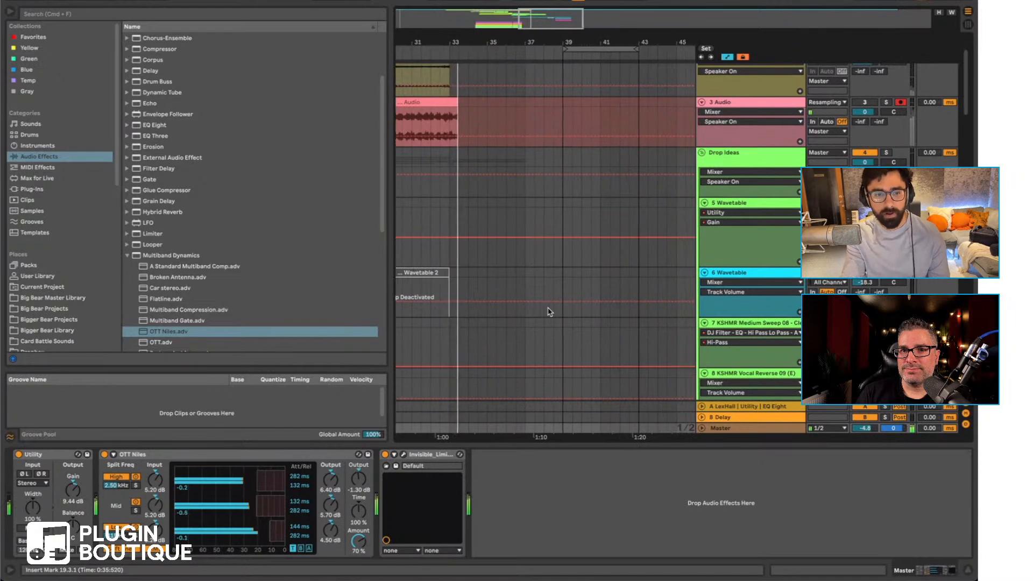
pyautogui.scroll(-4, 549, 311)
pyautogui.scroll(-15, 548, 311)
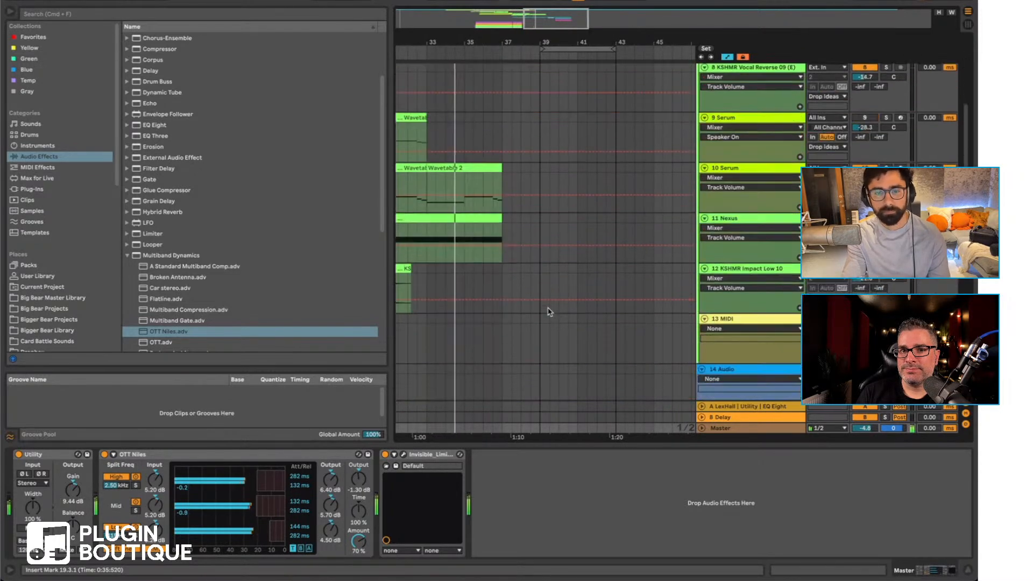
pyautogui.scroll(-4, 549, 311)
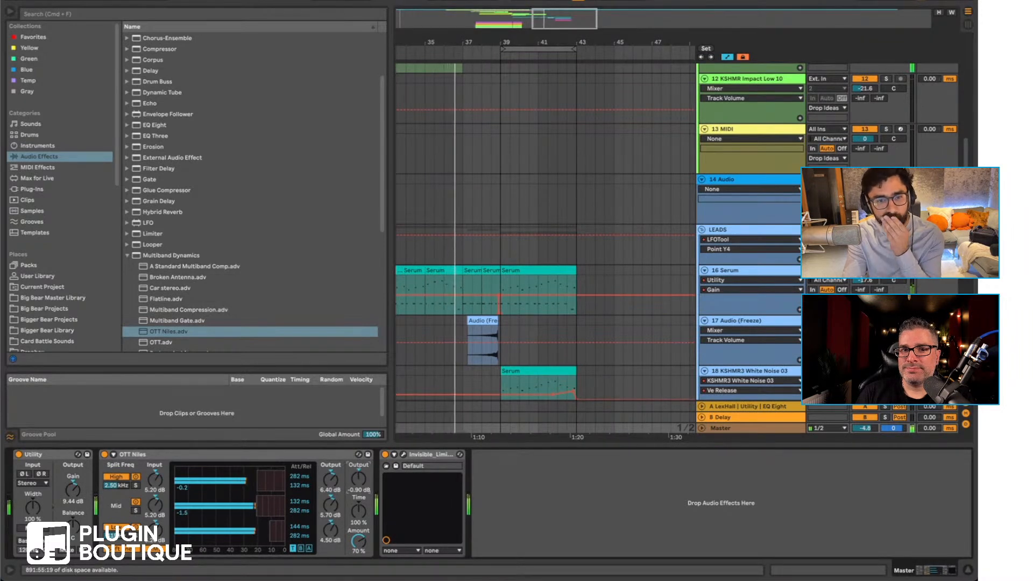
pyautogui.moveTo(360, 480); pyautogui.dragTo(359, 479)
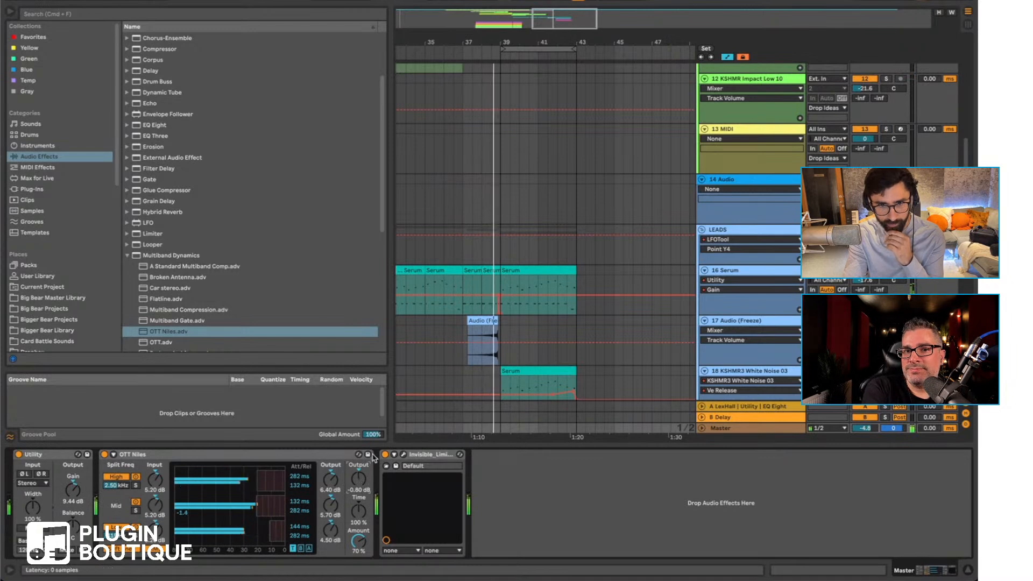
# Step: Listen through the drop from bar 39 to bar 43 with OTT Niles processing the master
pyautogui.scroll(-4, 514, 304)
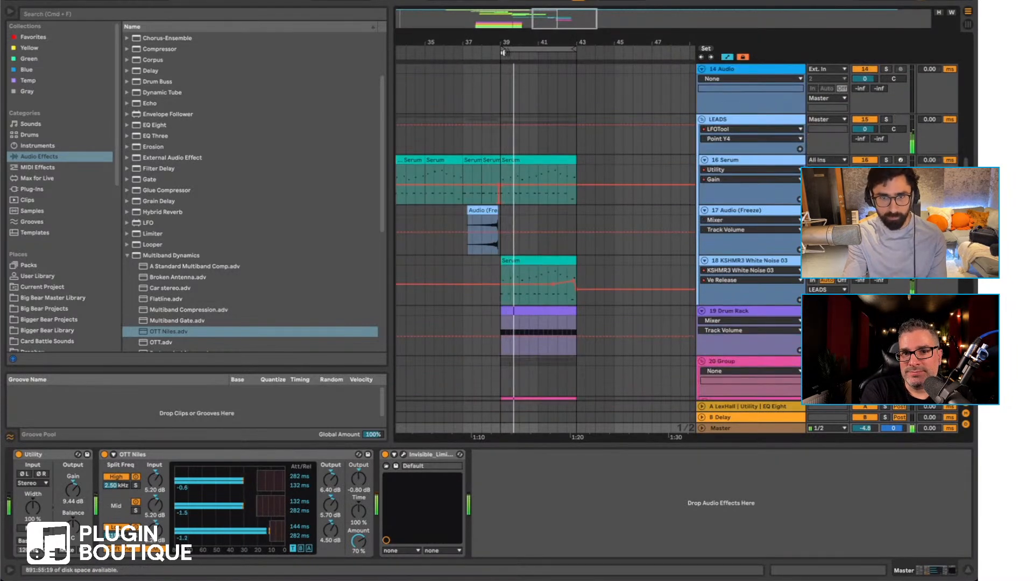
pyautogui.moveTo(506, 43); pyautogui.dragTo(507, 58)
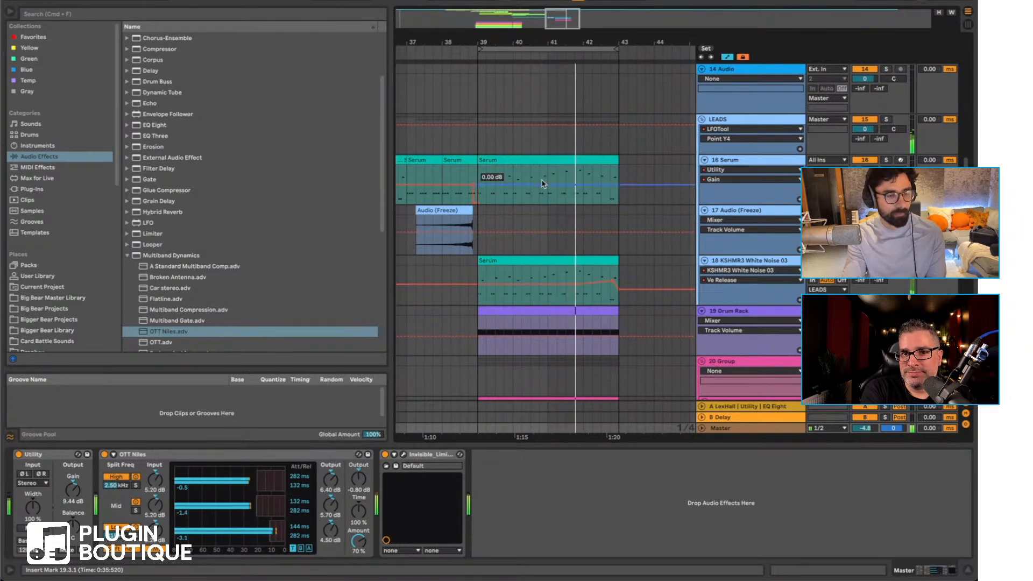
pyautogui.scroll(-3, 543, 184)
pyautogui.moveTo(495, 43); pyautogui.dragTo(472, 56)
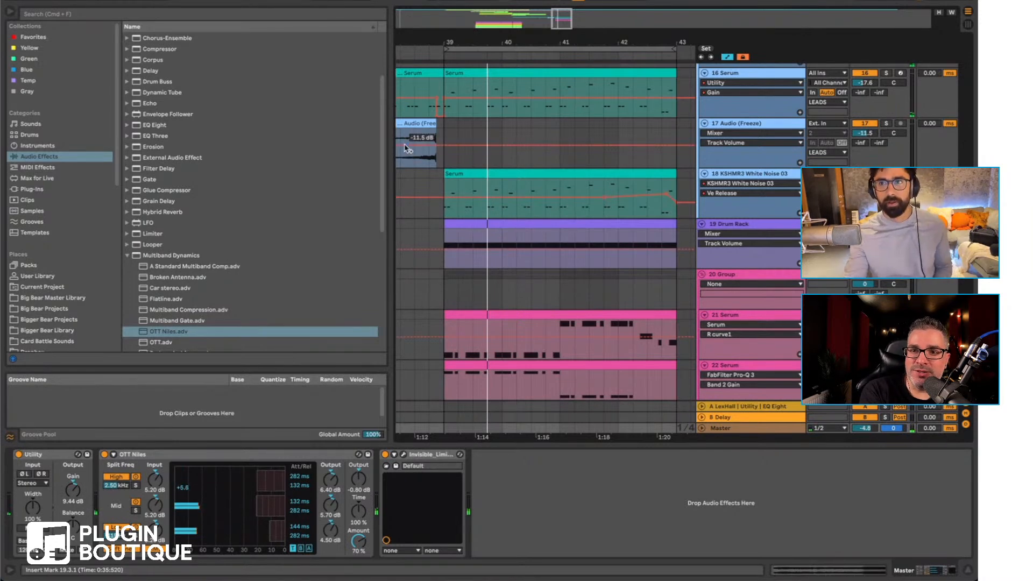
# Step: Examine the Serum clip from bar 39 to 43 on the KSHMR3 White Noise 03 track and show that track's devices
pyautogui.scroll(-2, 527, 257)
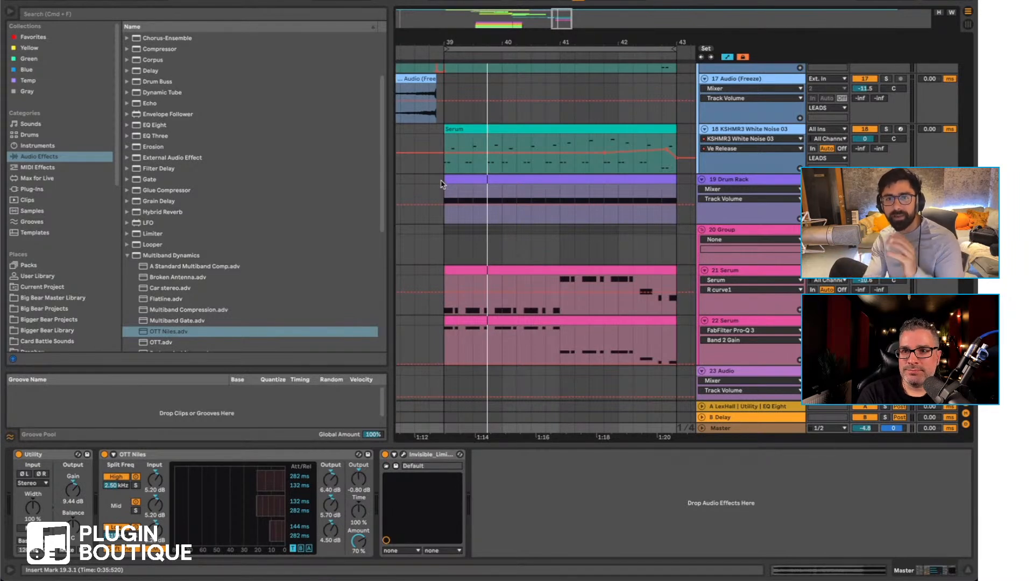
pyautogui.scroll(2, 508, 207)
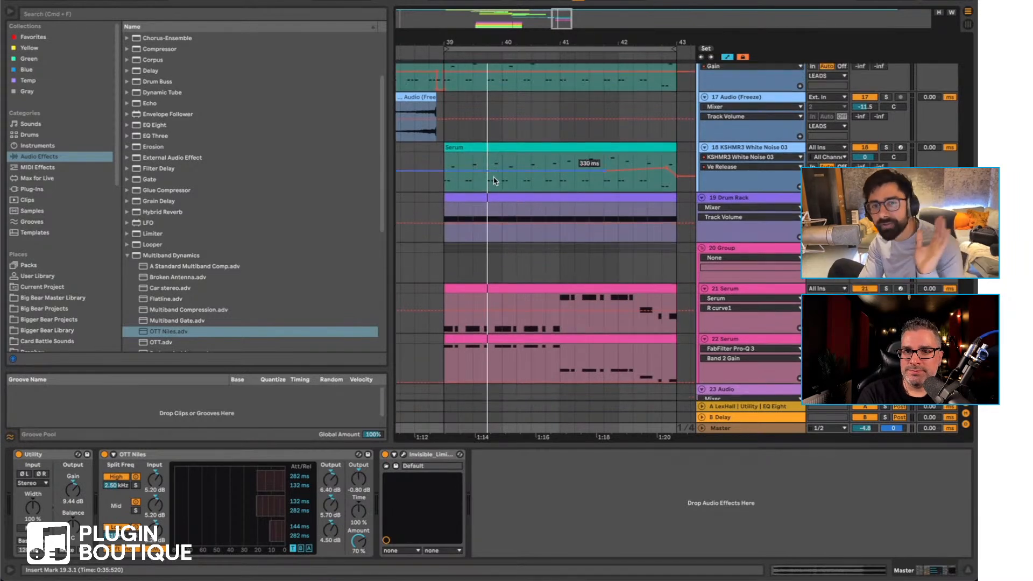
pyautogui.scroll(2, 419, 210)
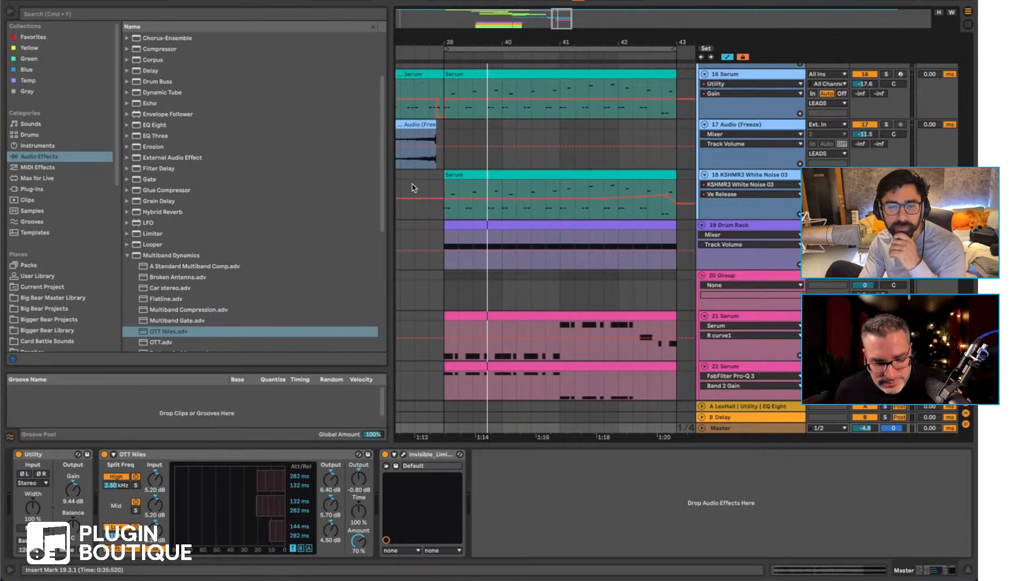
pyautogui.moveTo(442, 190); pyautogui.dragTo(683, 195)
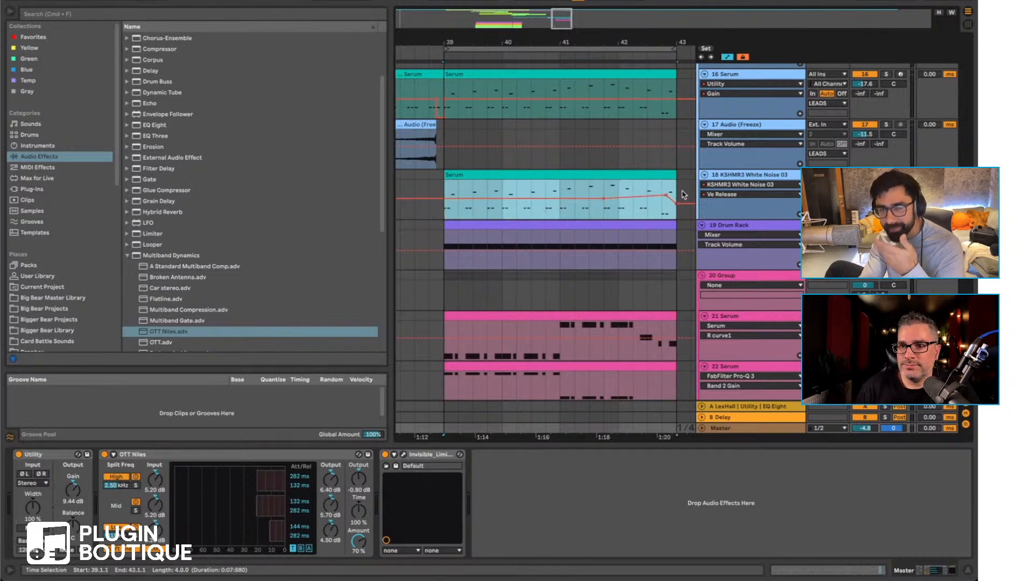
pyautogui.click(558, 189)
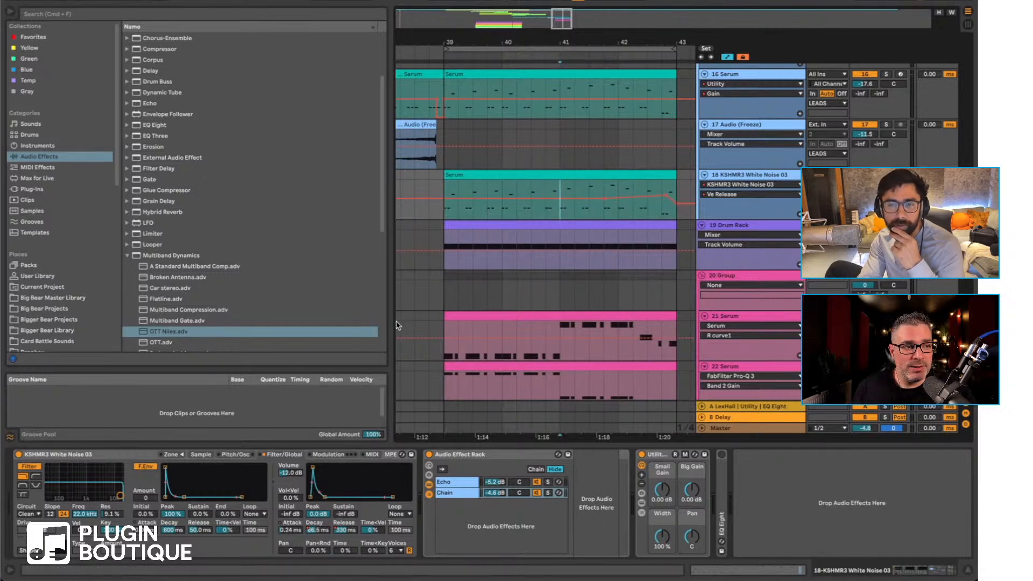
# Step: Insert a new audio track directly below the 19 Drum Rack track
pyautogui.moveTo(413, 38); pyautogui.dragTo(529, 22)
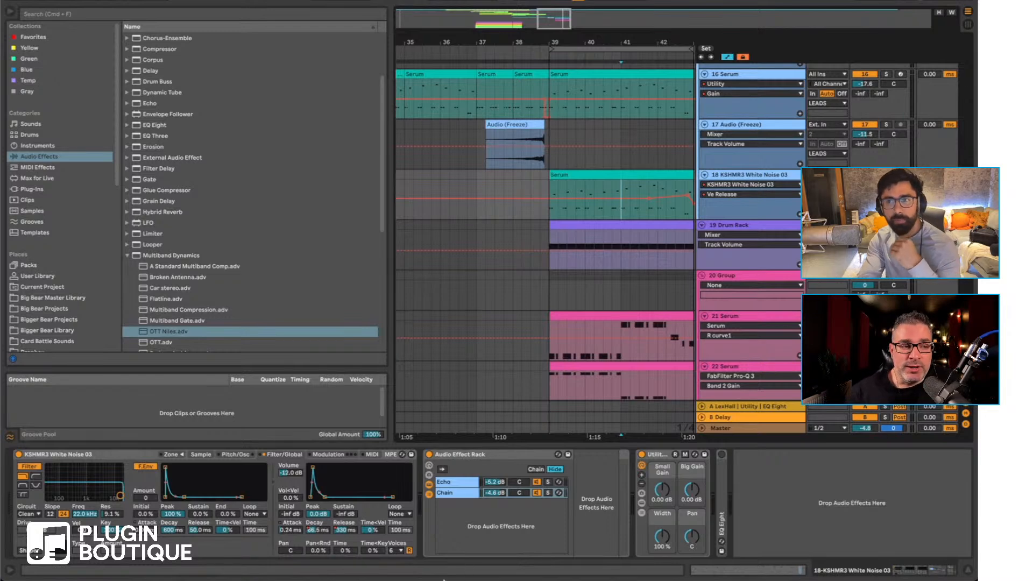
pyautogui.moveTo(442, 578)
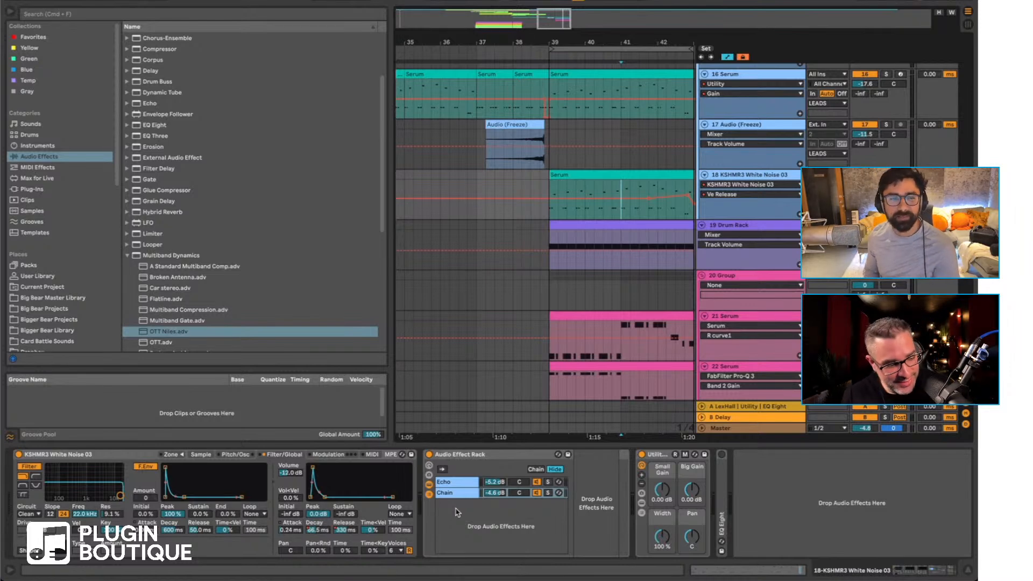
pyautogui.click(753, 226)
pyautogui.press('super+t')
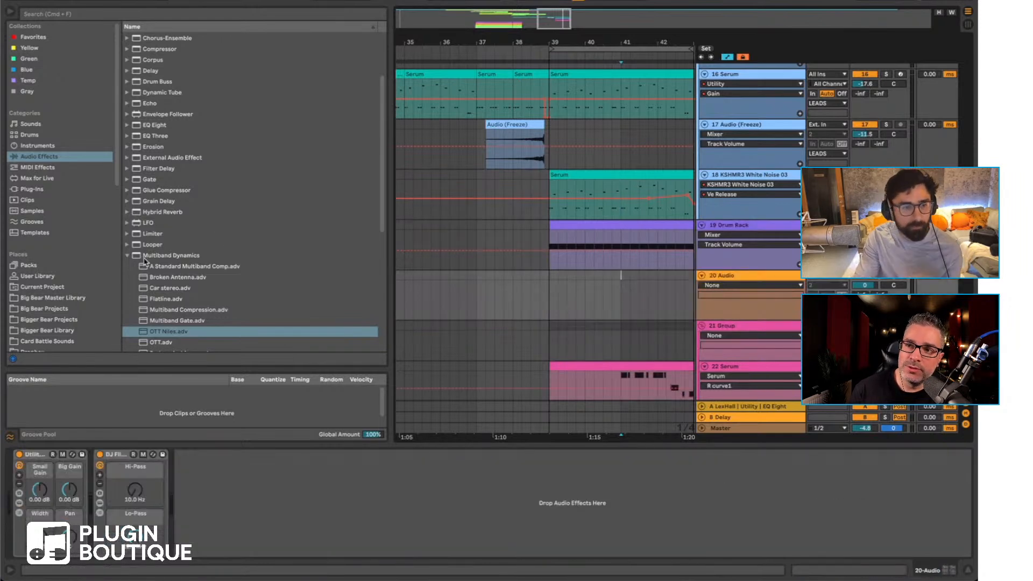